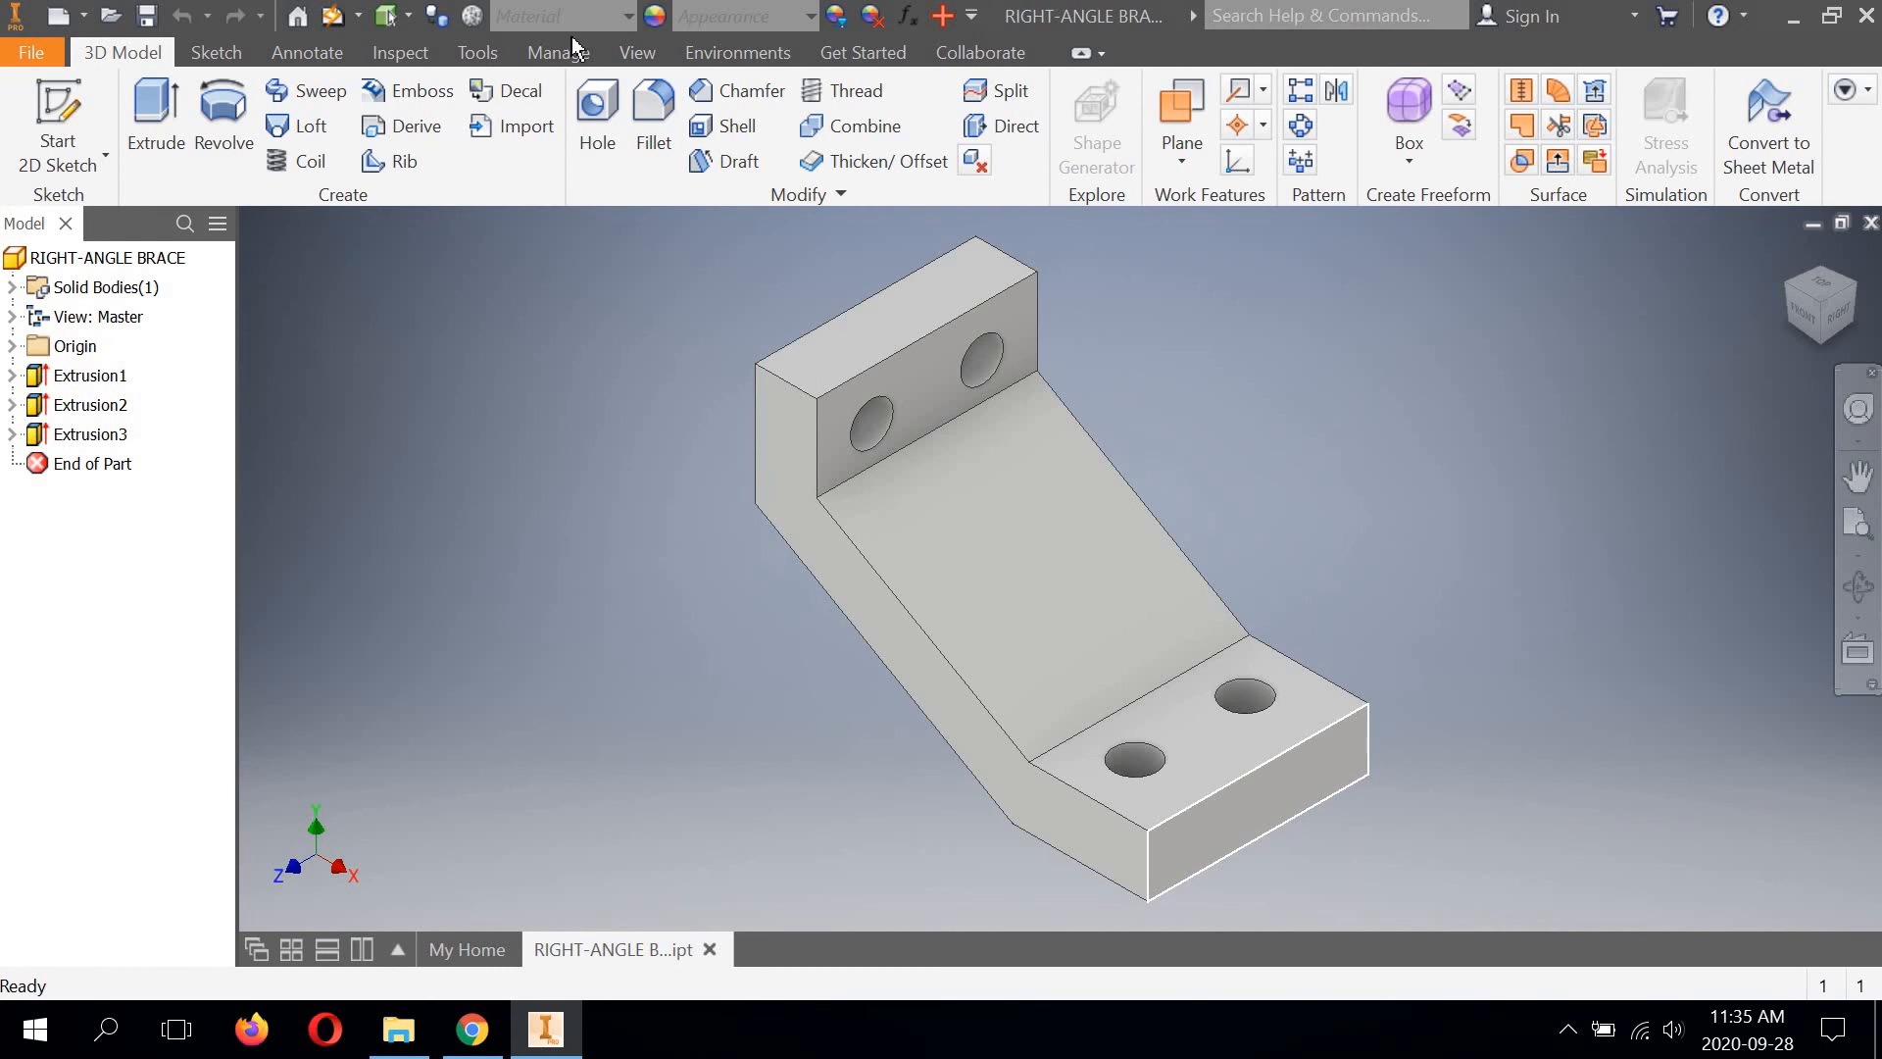
Examine the right-angle brace part in its front, top, right and isometric views
left_click(1804, 315)
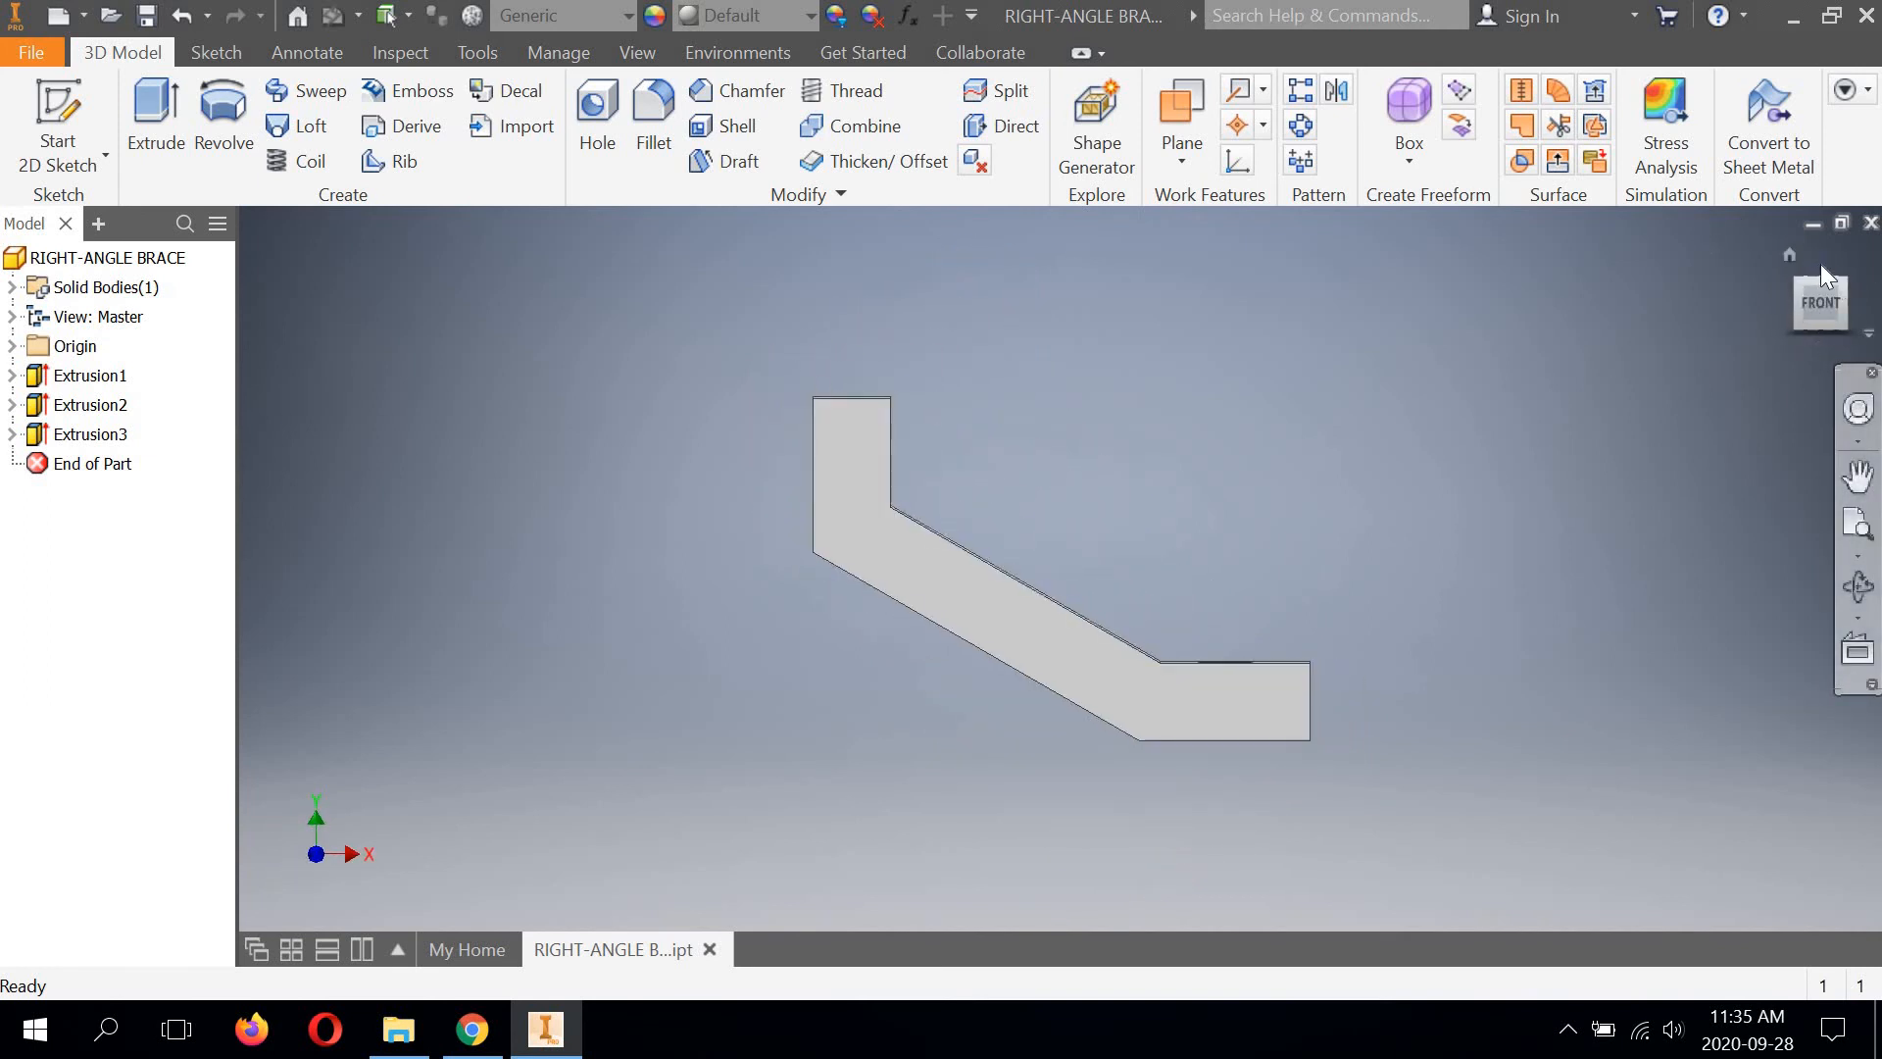
left_click(1821, 264)
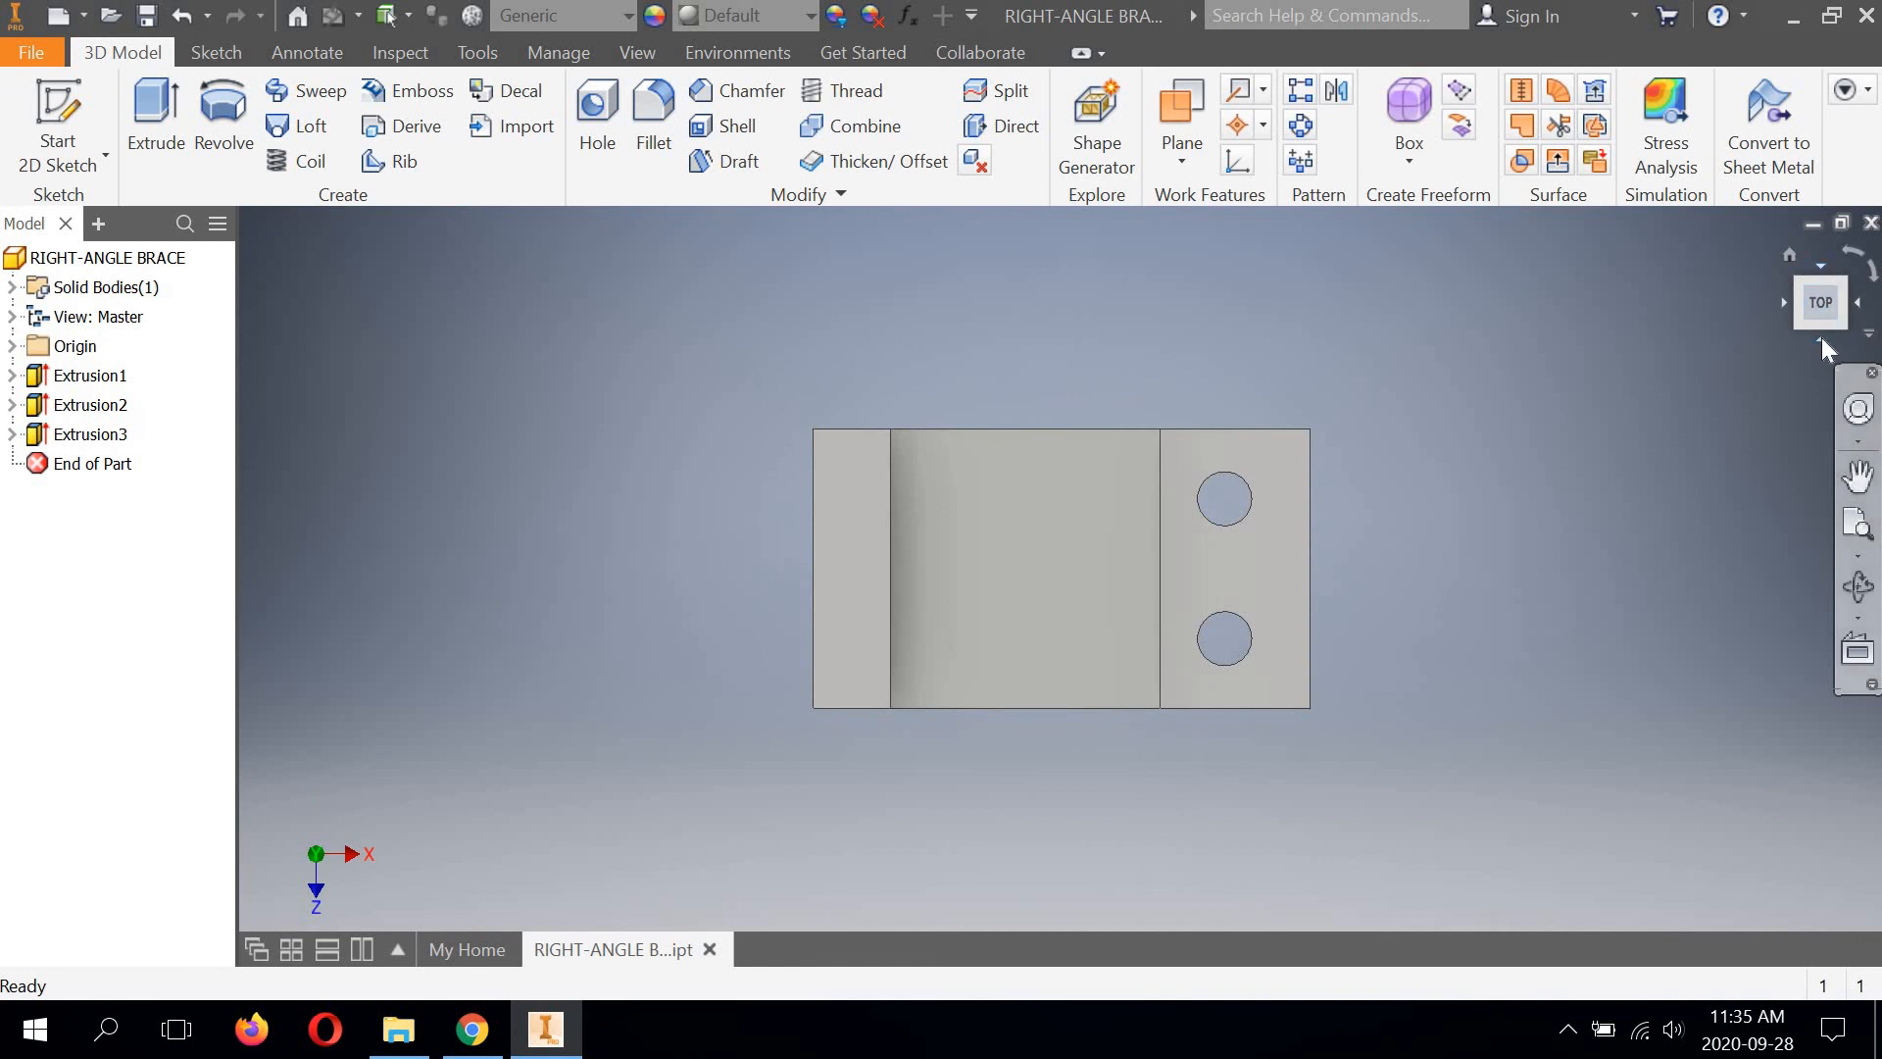
left_click(1861, 311)
left_click(1862, 311)
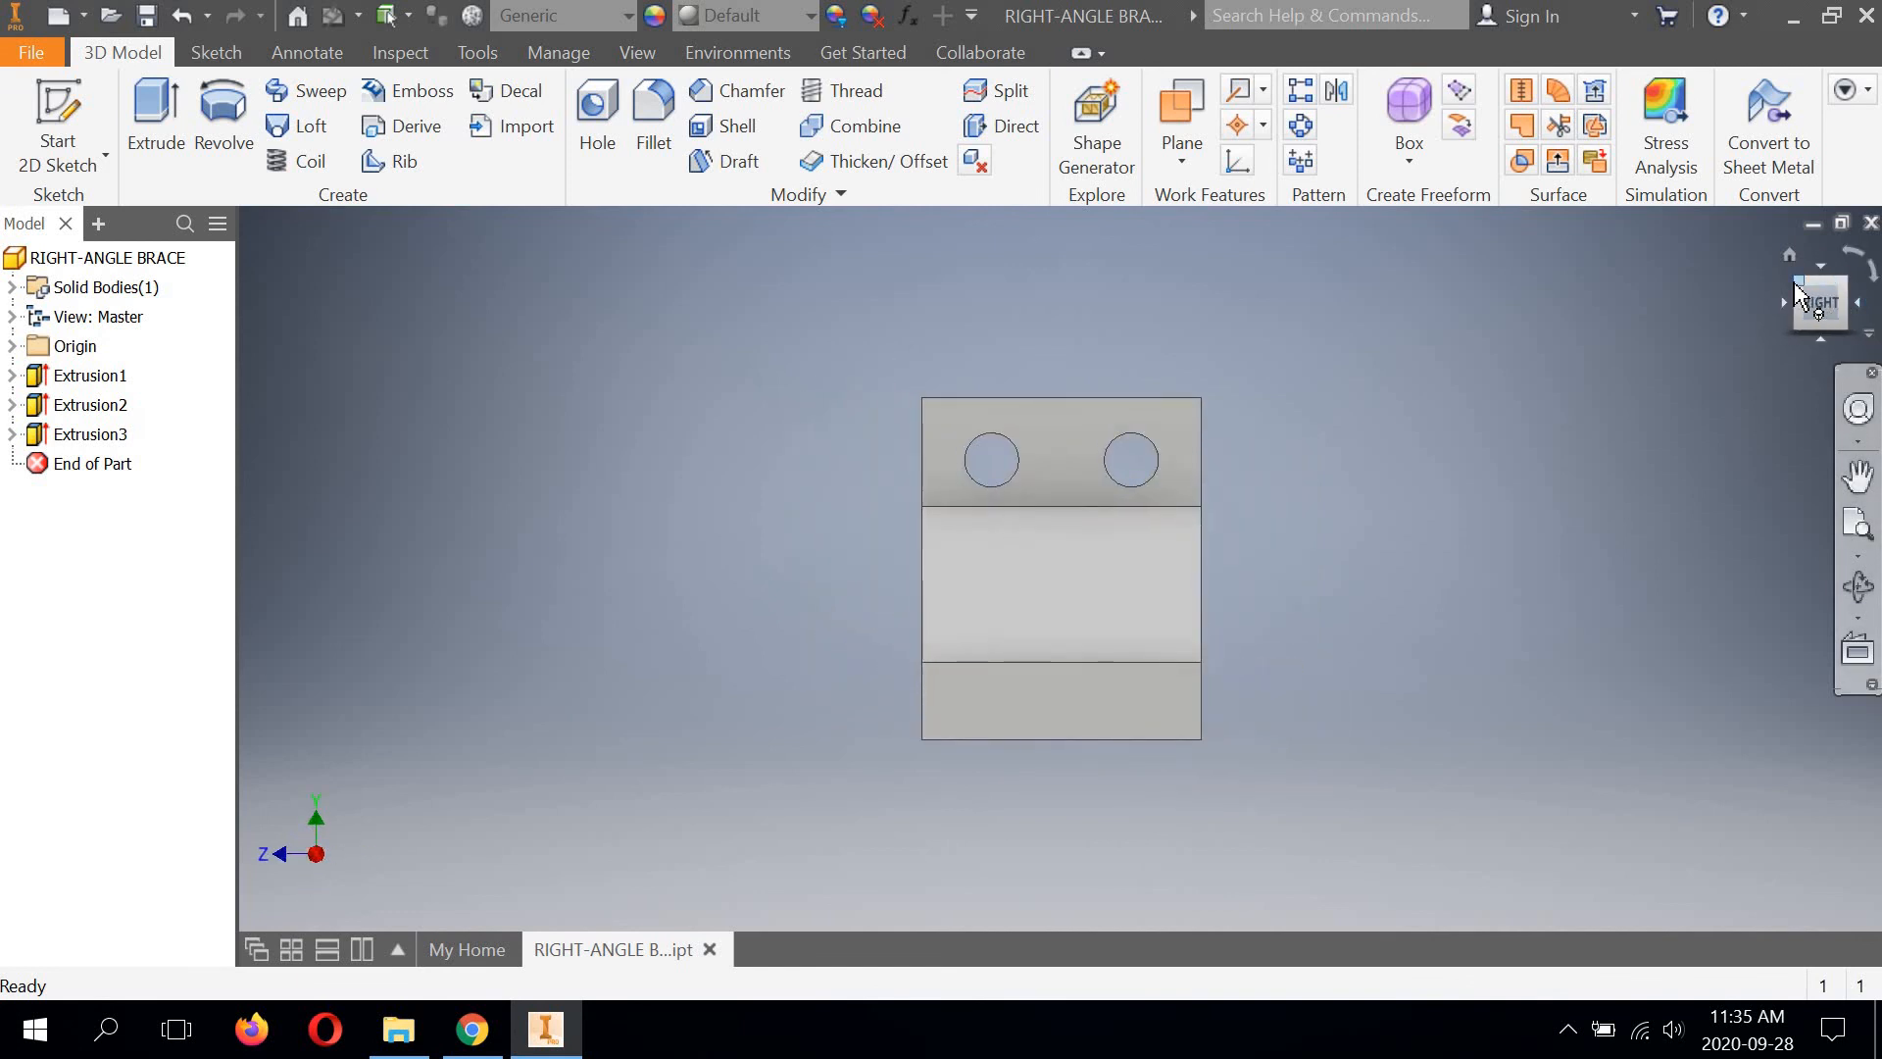
left_click(1802, 294)
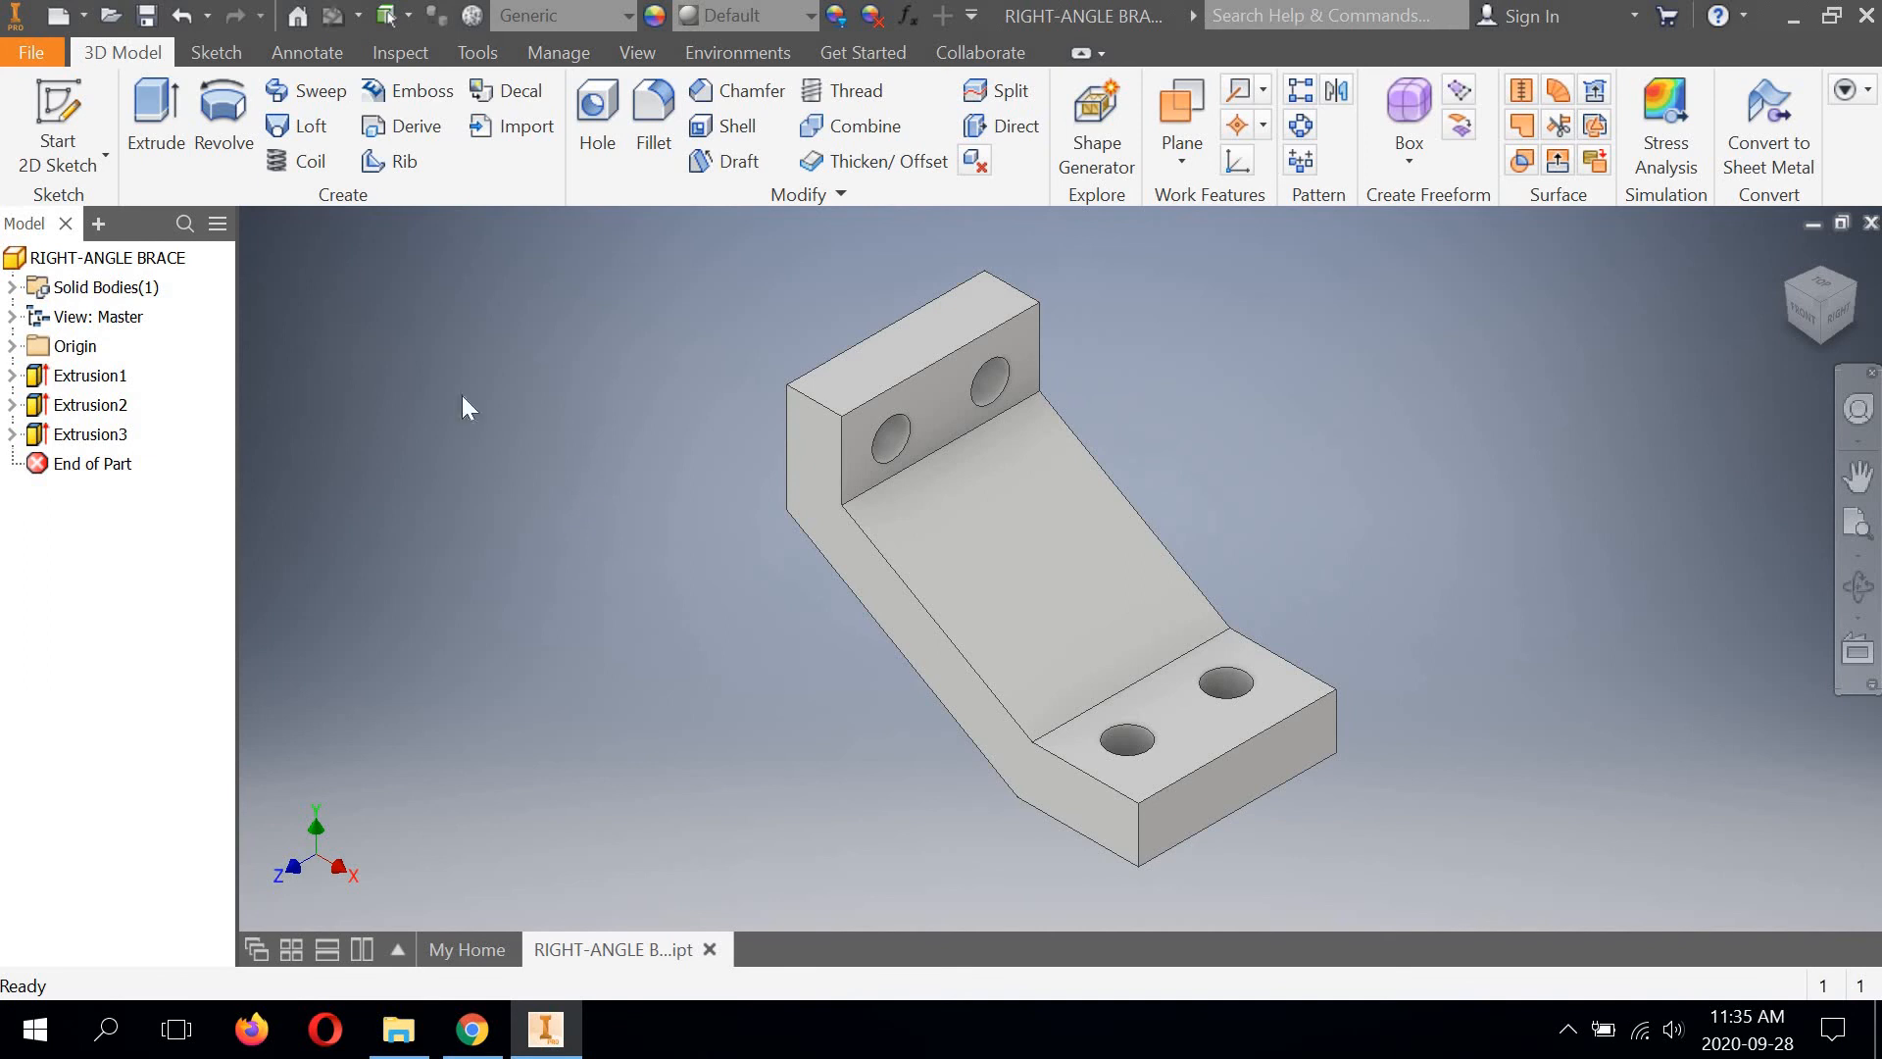
Create a new drawing file from the English ANSI (in).idw template
left_click(30, 49)
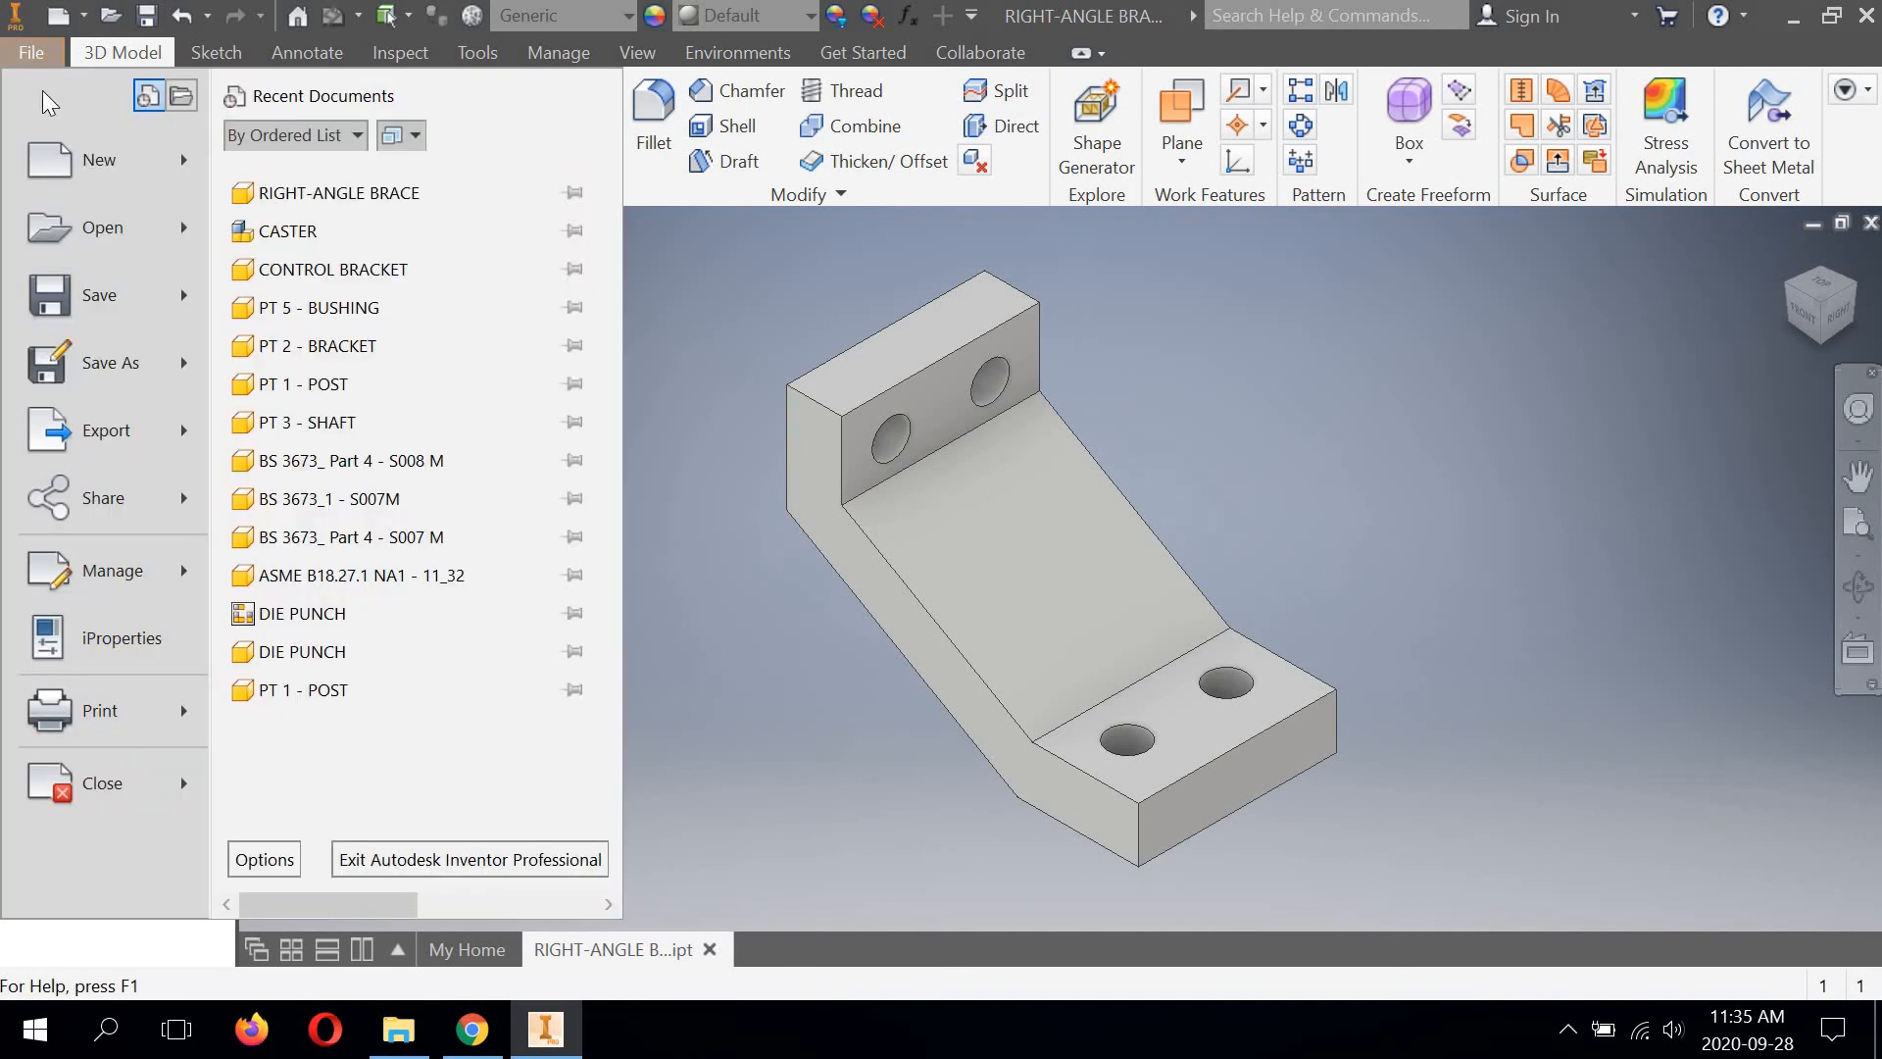
mouse_move(184, 162)
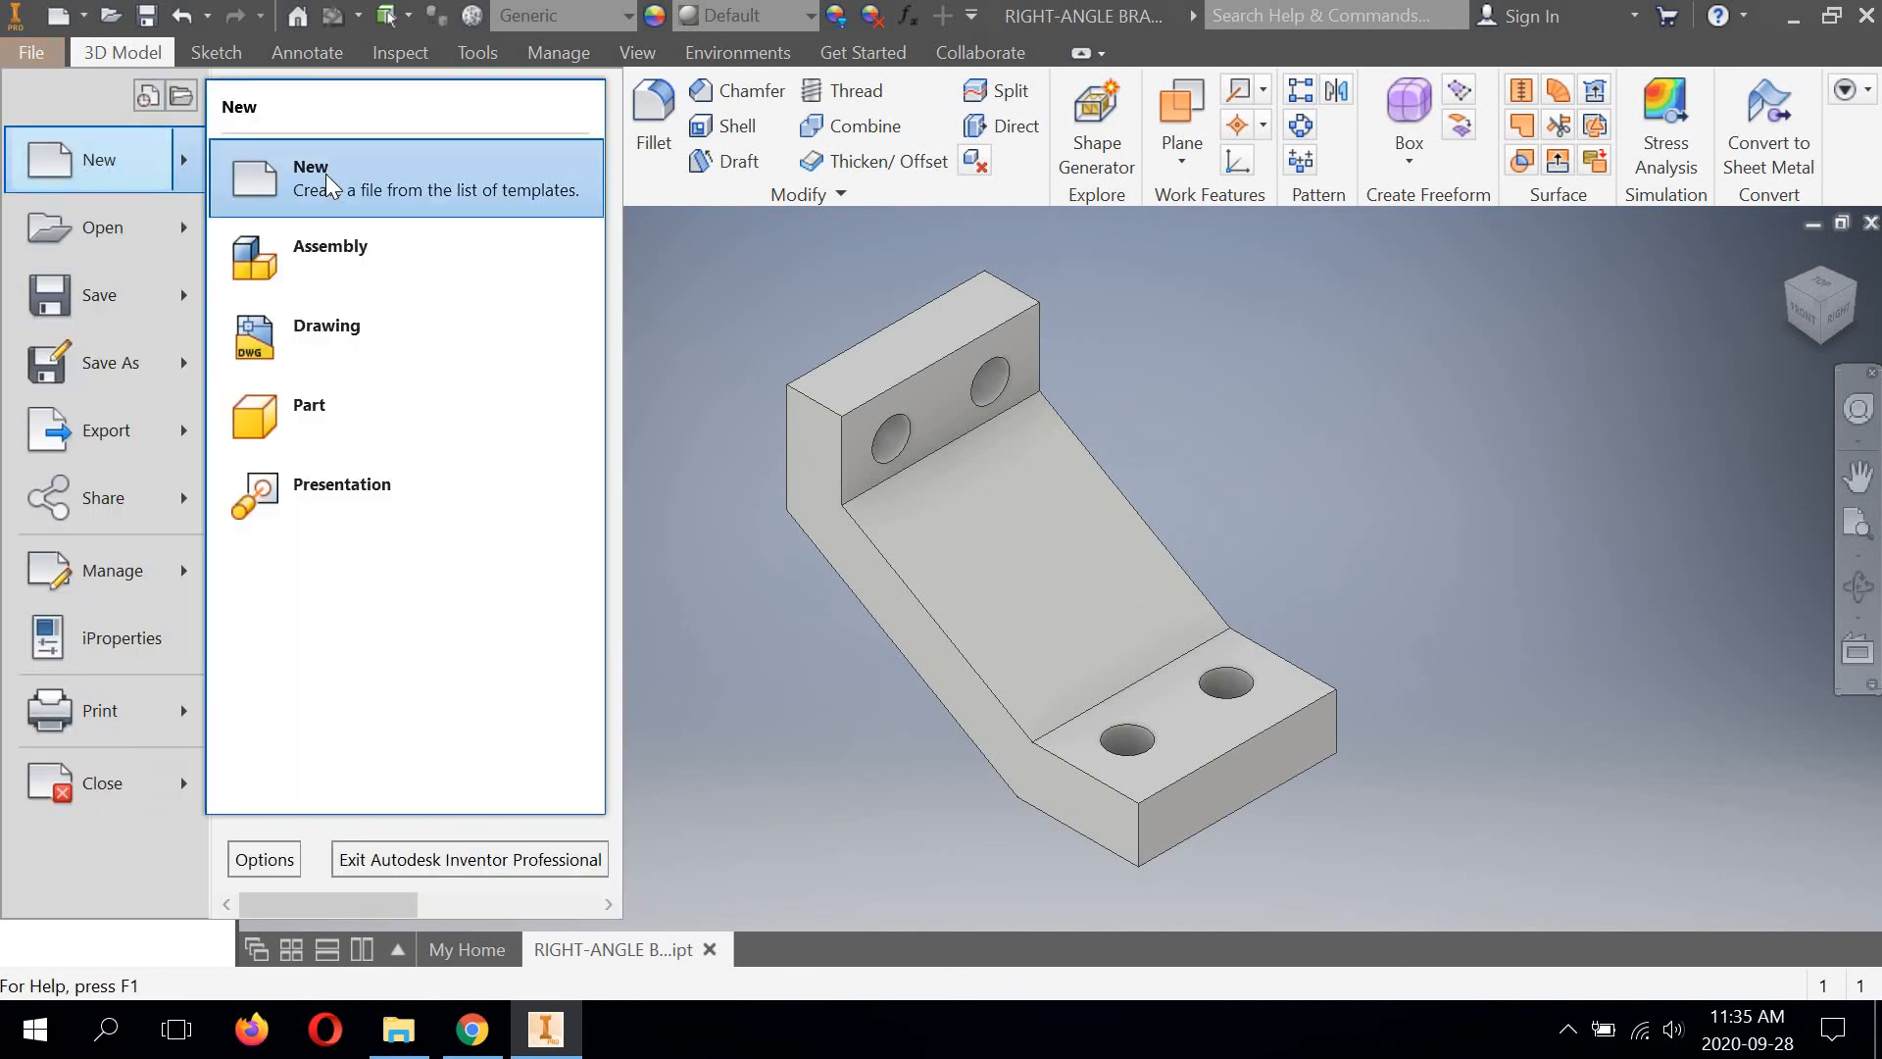
left_click(325, 174)
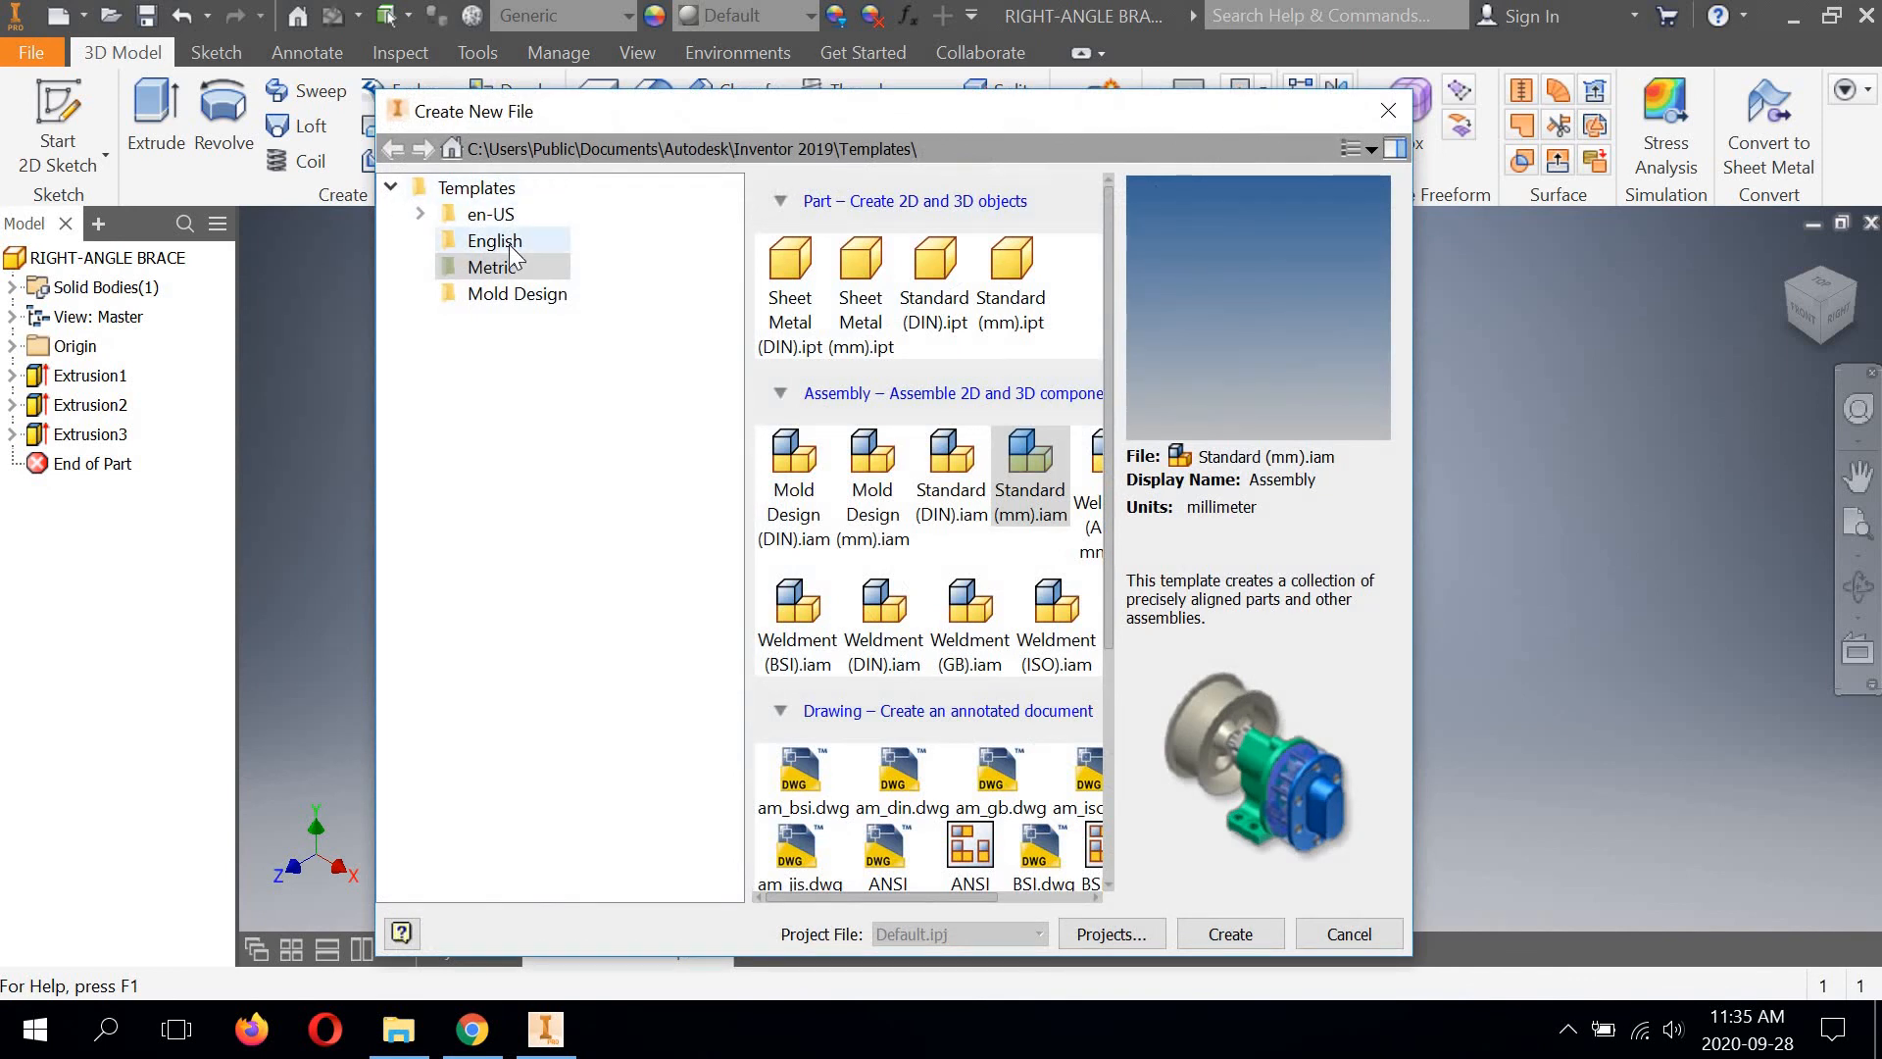
left_click(491, 244)
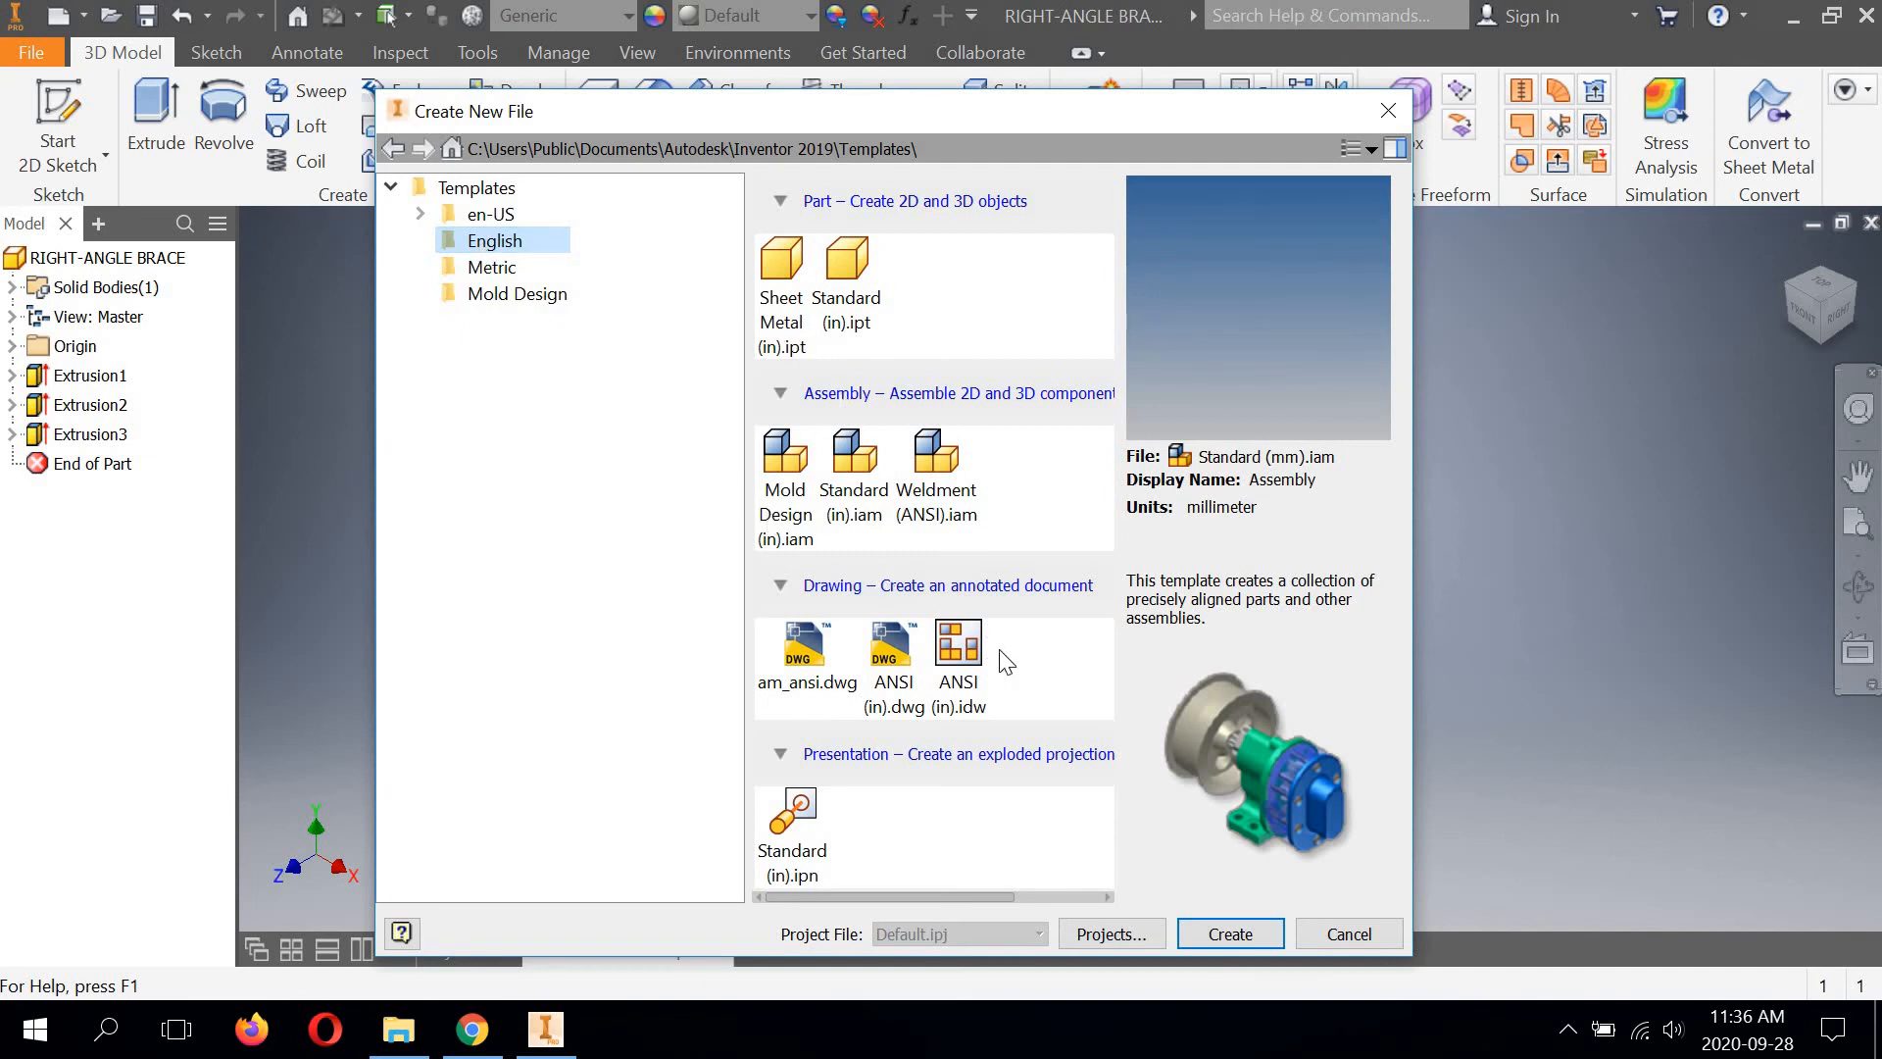
left_click(967, 655)
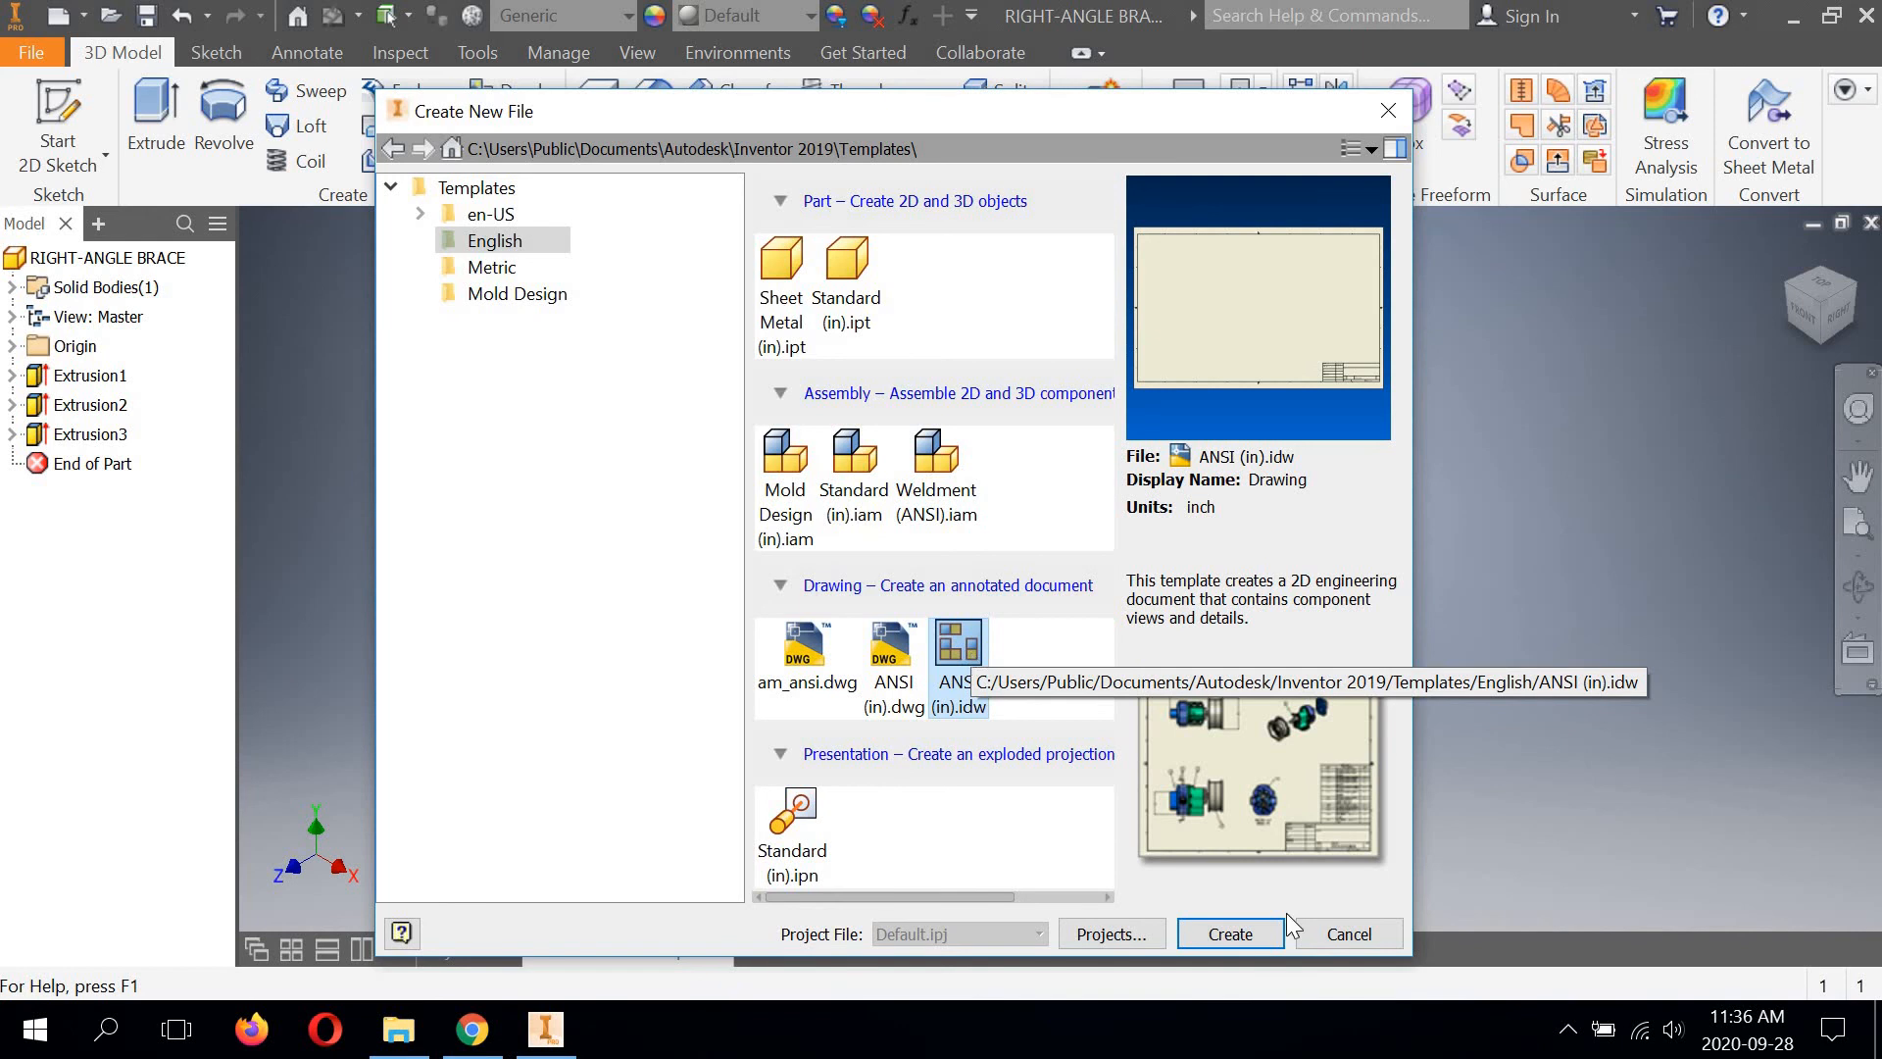
left_click(1231, 933)
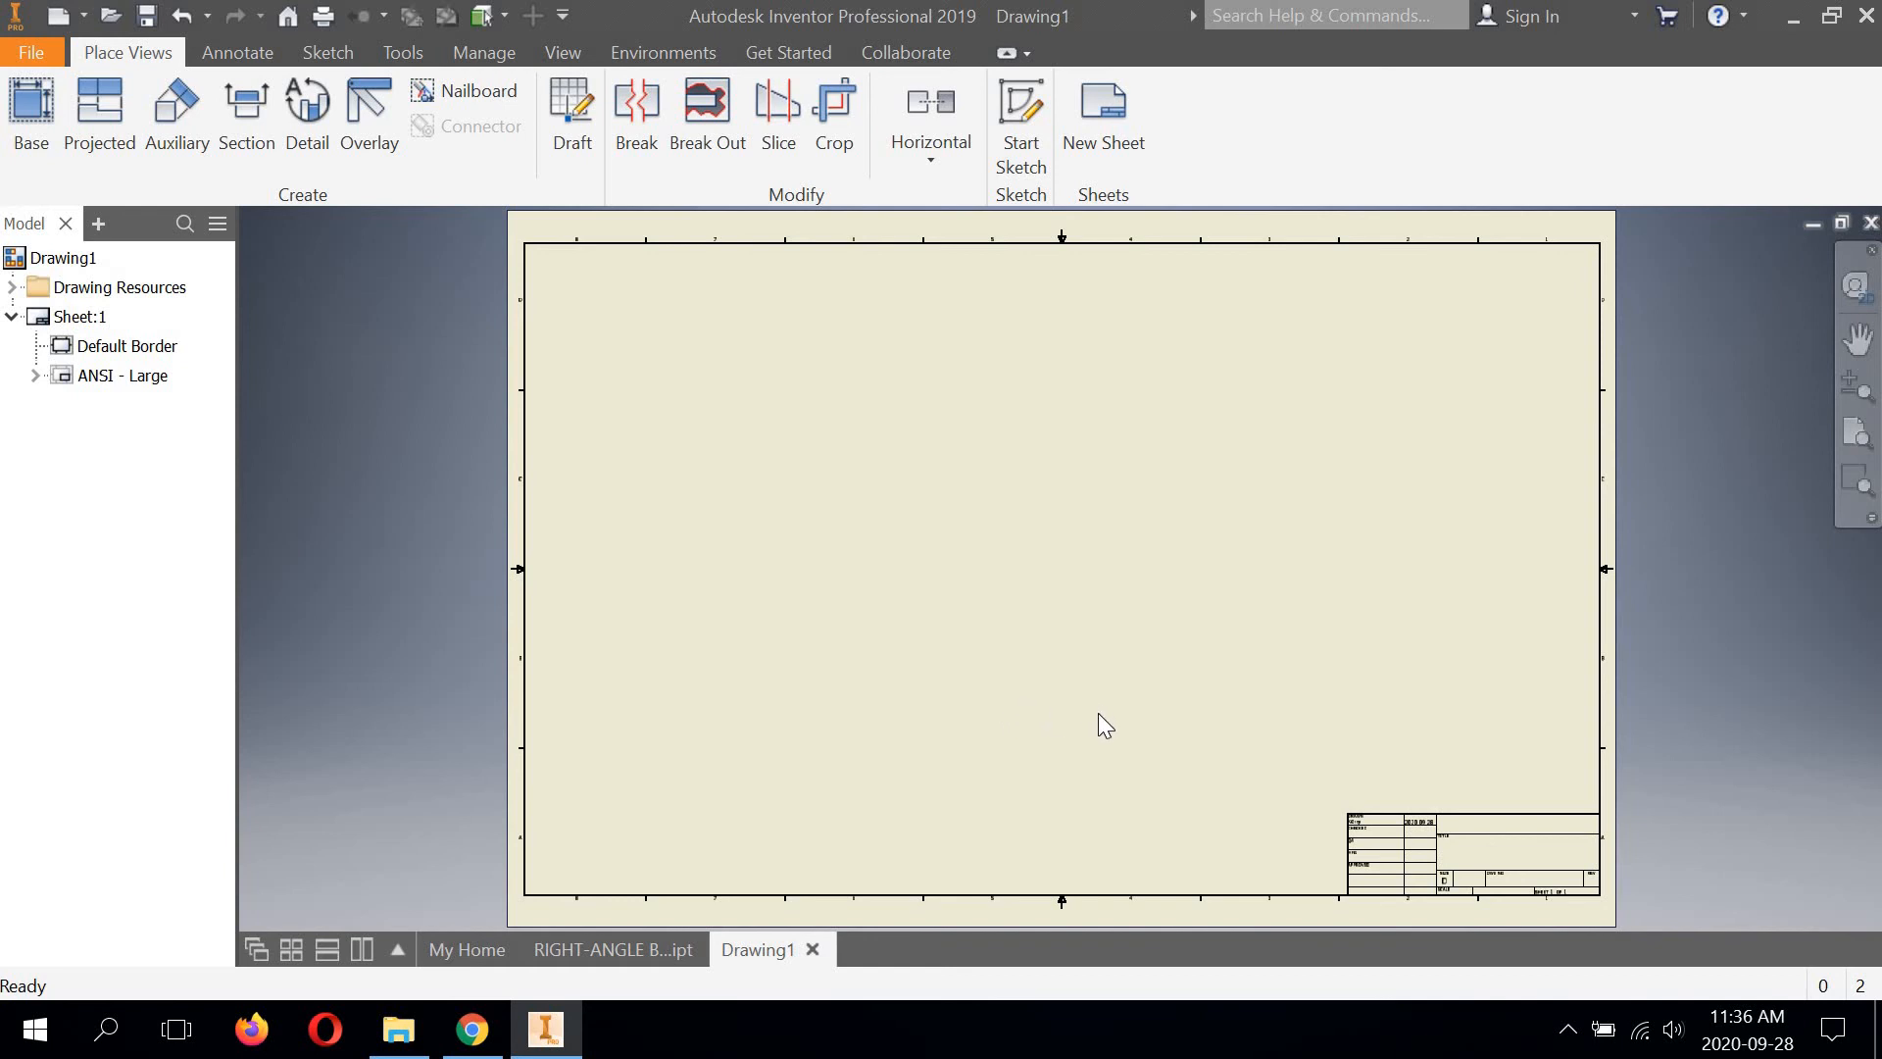
Add a sheet from the B size, 2 view sheet format, using the open RIGHT-ANGLE BRACE part as its component
left_click(12, 287)
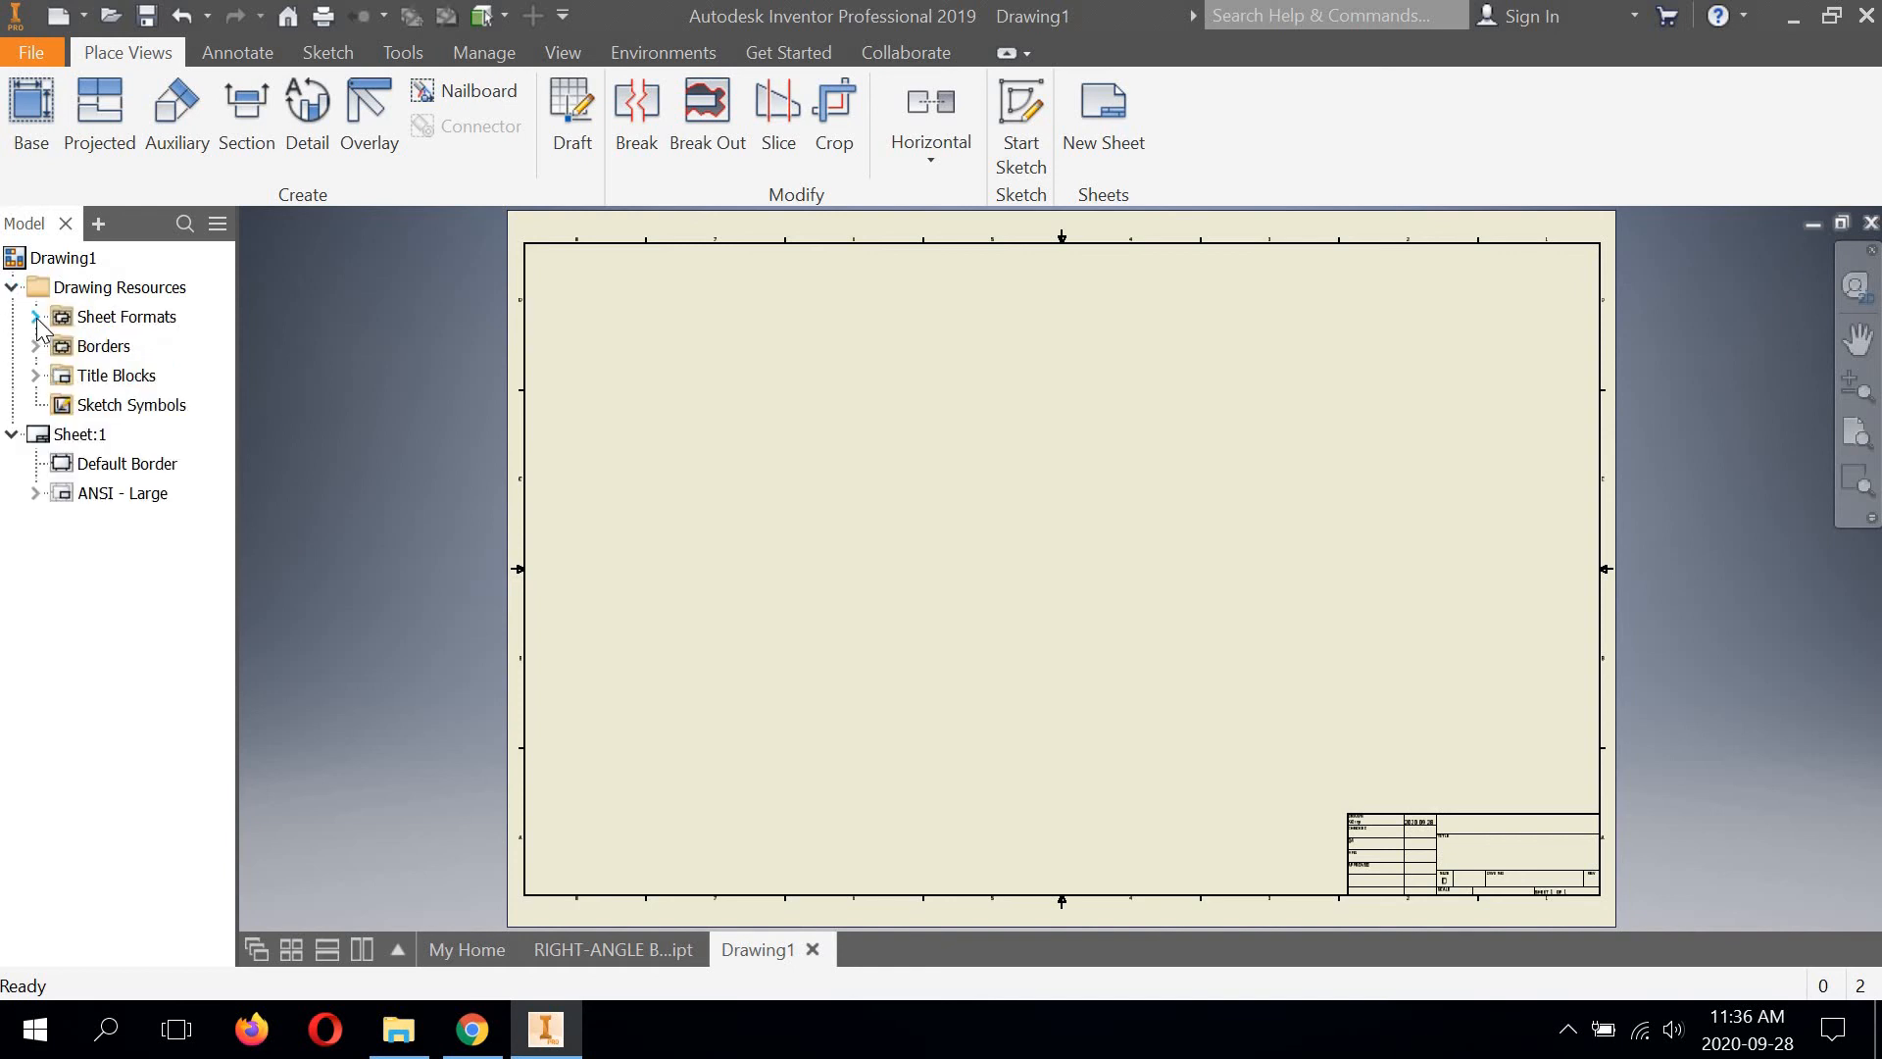
left_click(36, 317)
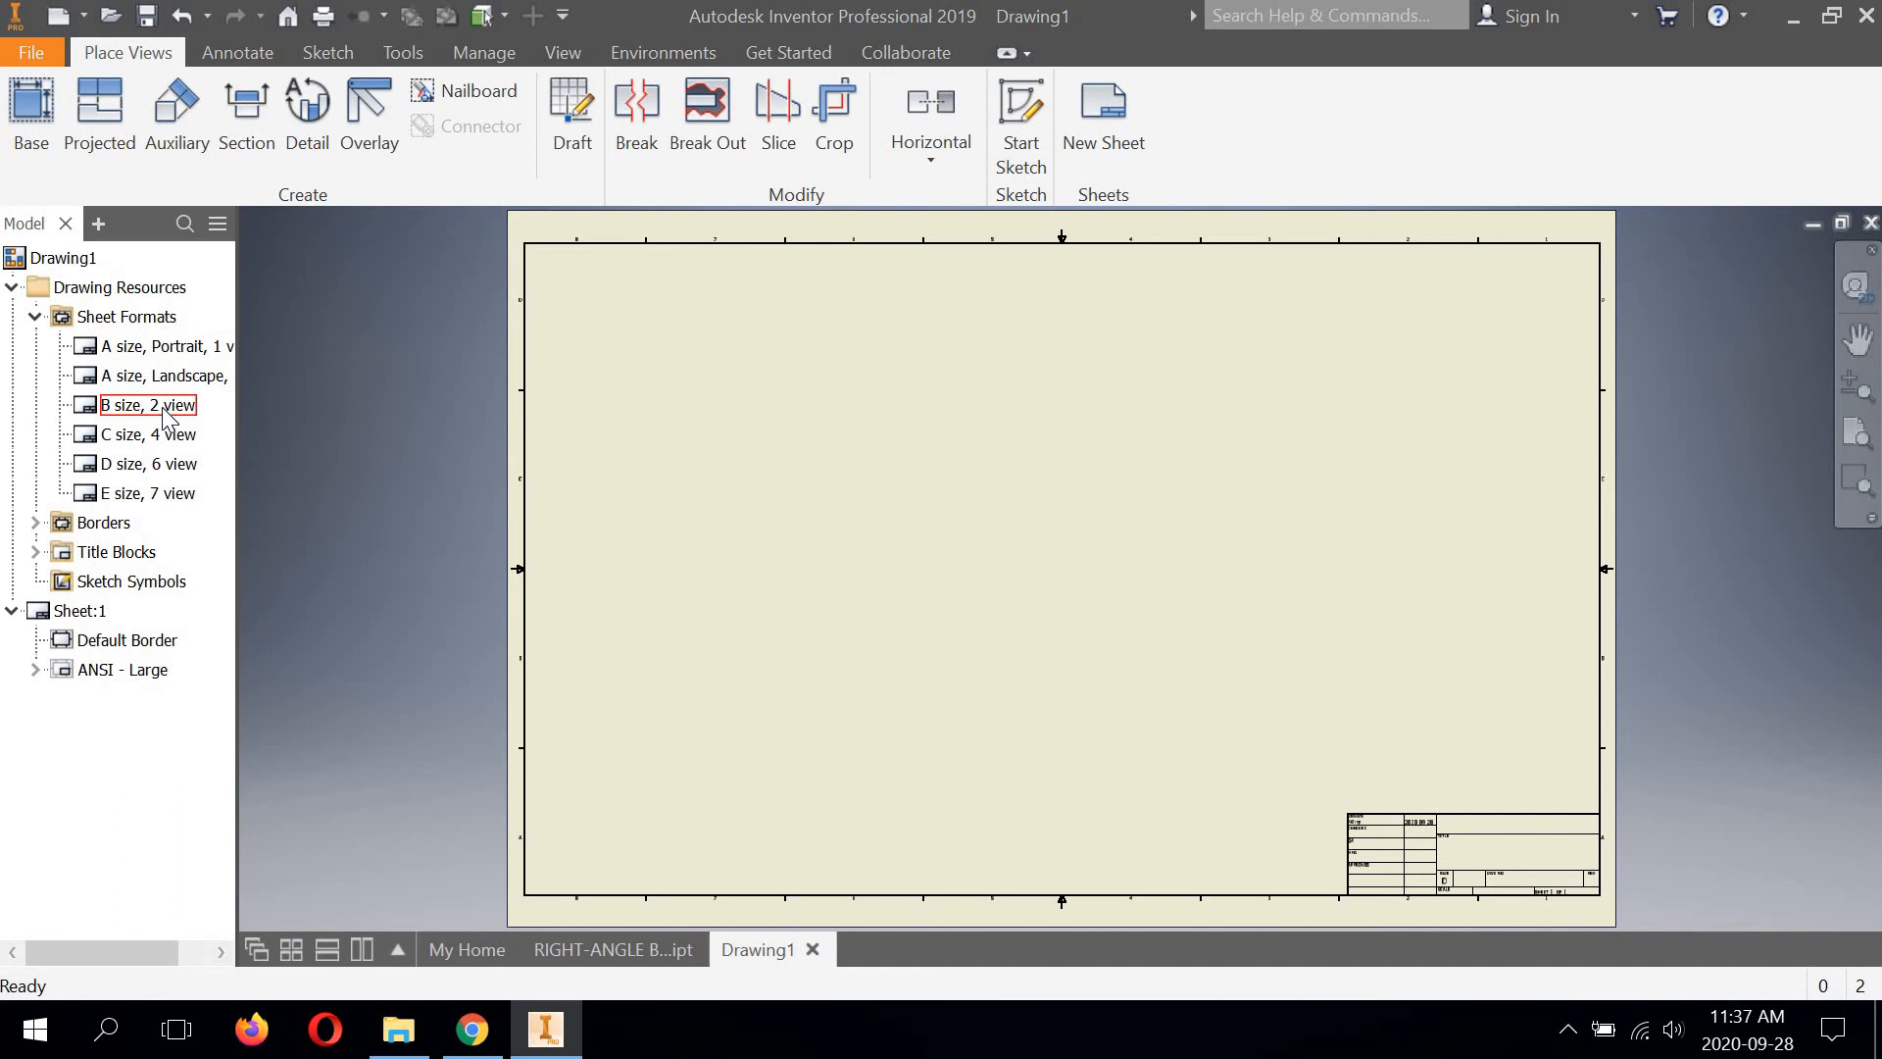
double_click(88, 412)
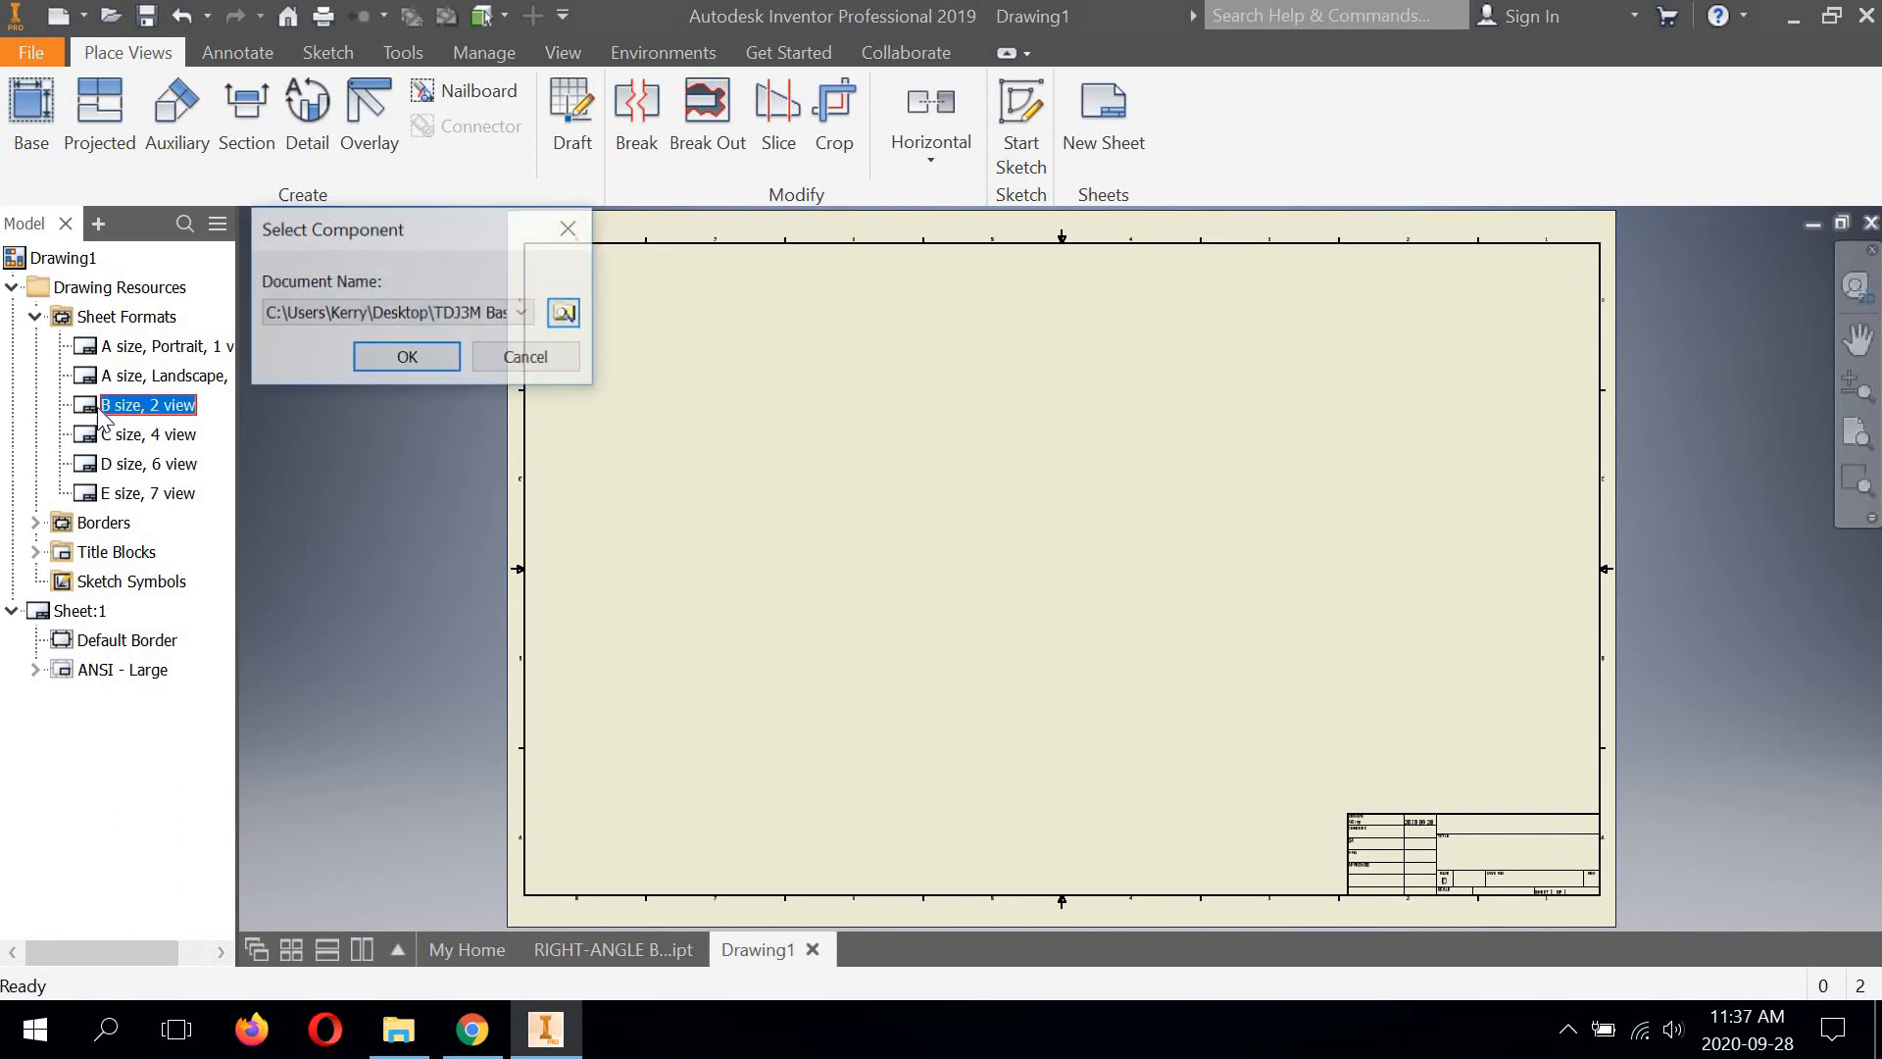
left_click(376, 358)
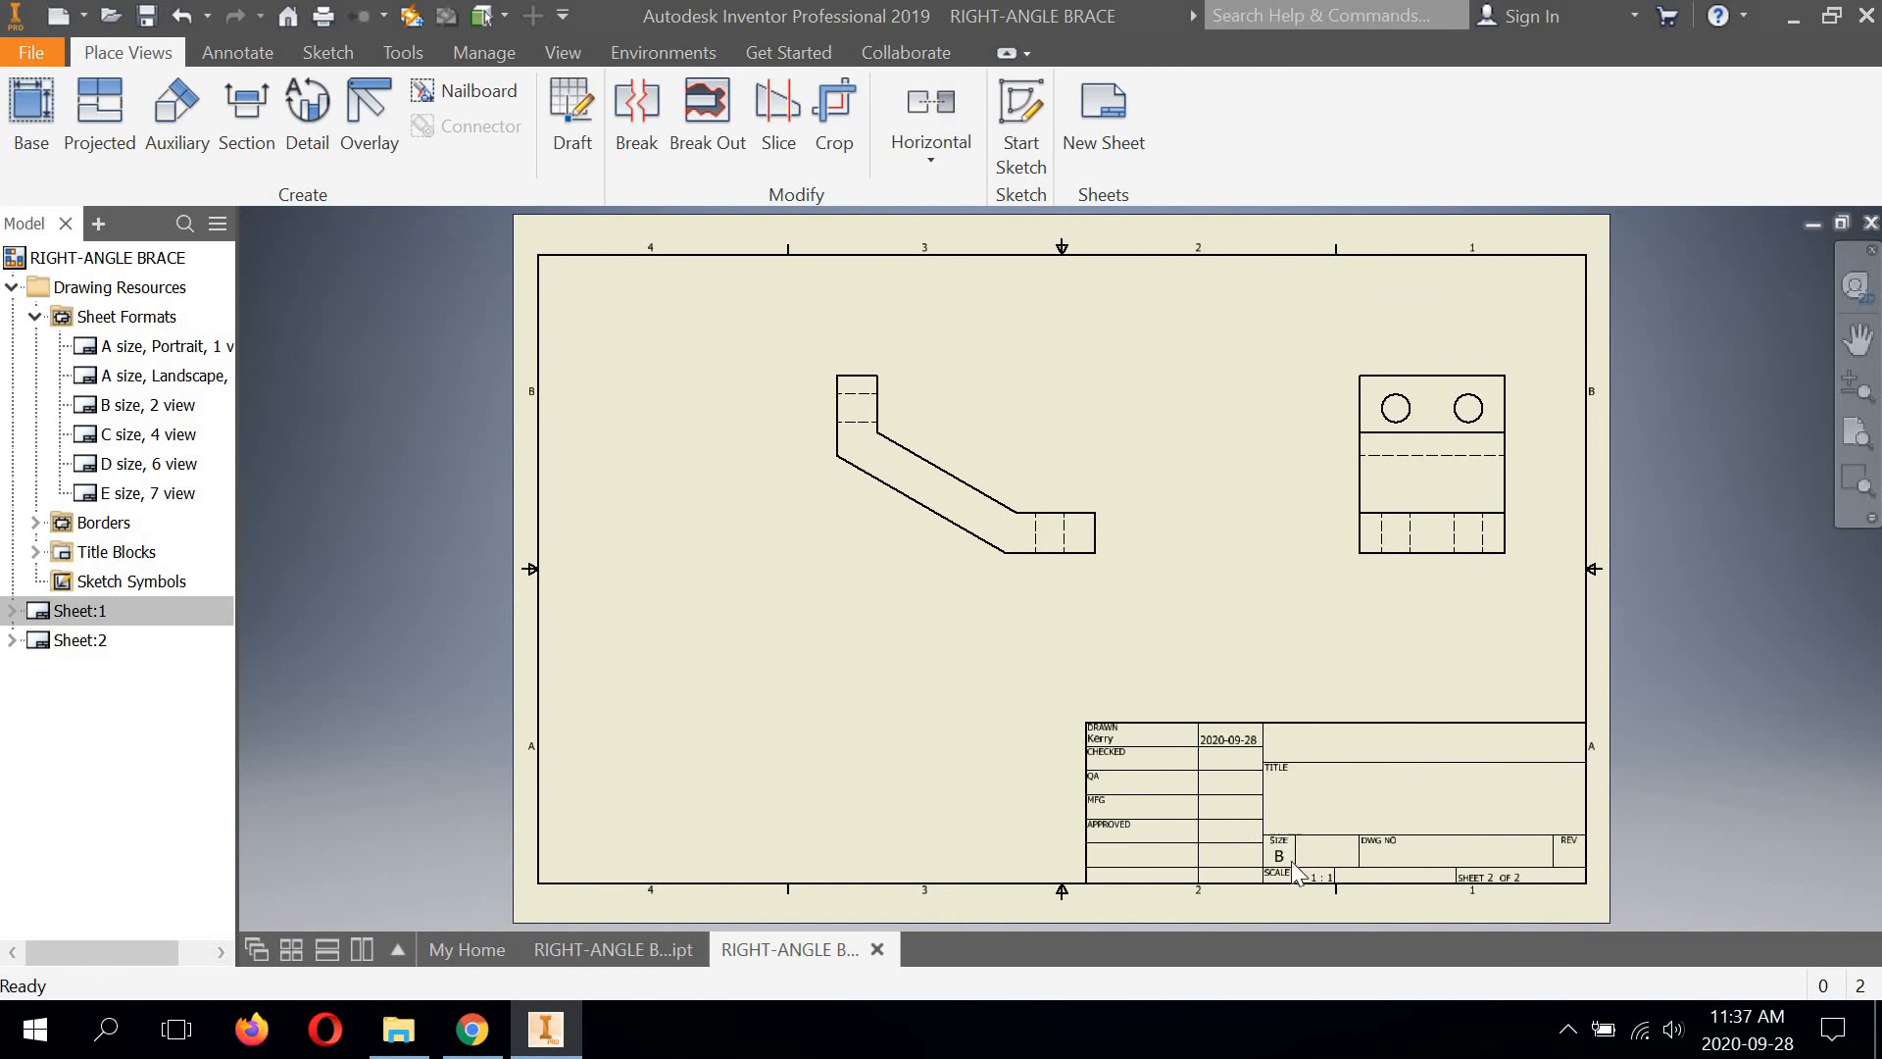
Move the front view lower and farther left on the sheet, and shift the side view left to sit above the title block
scroll(1279, 857, "down", 5)
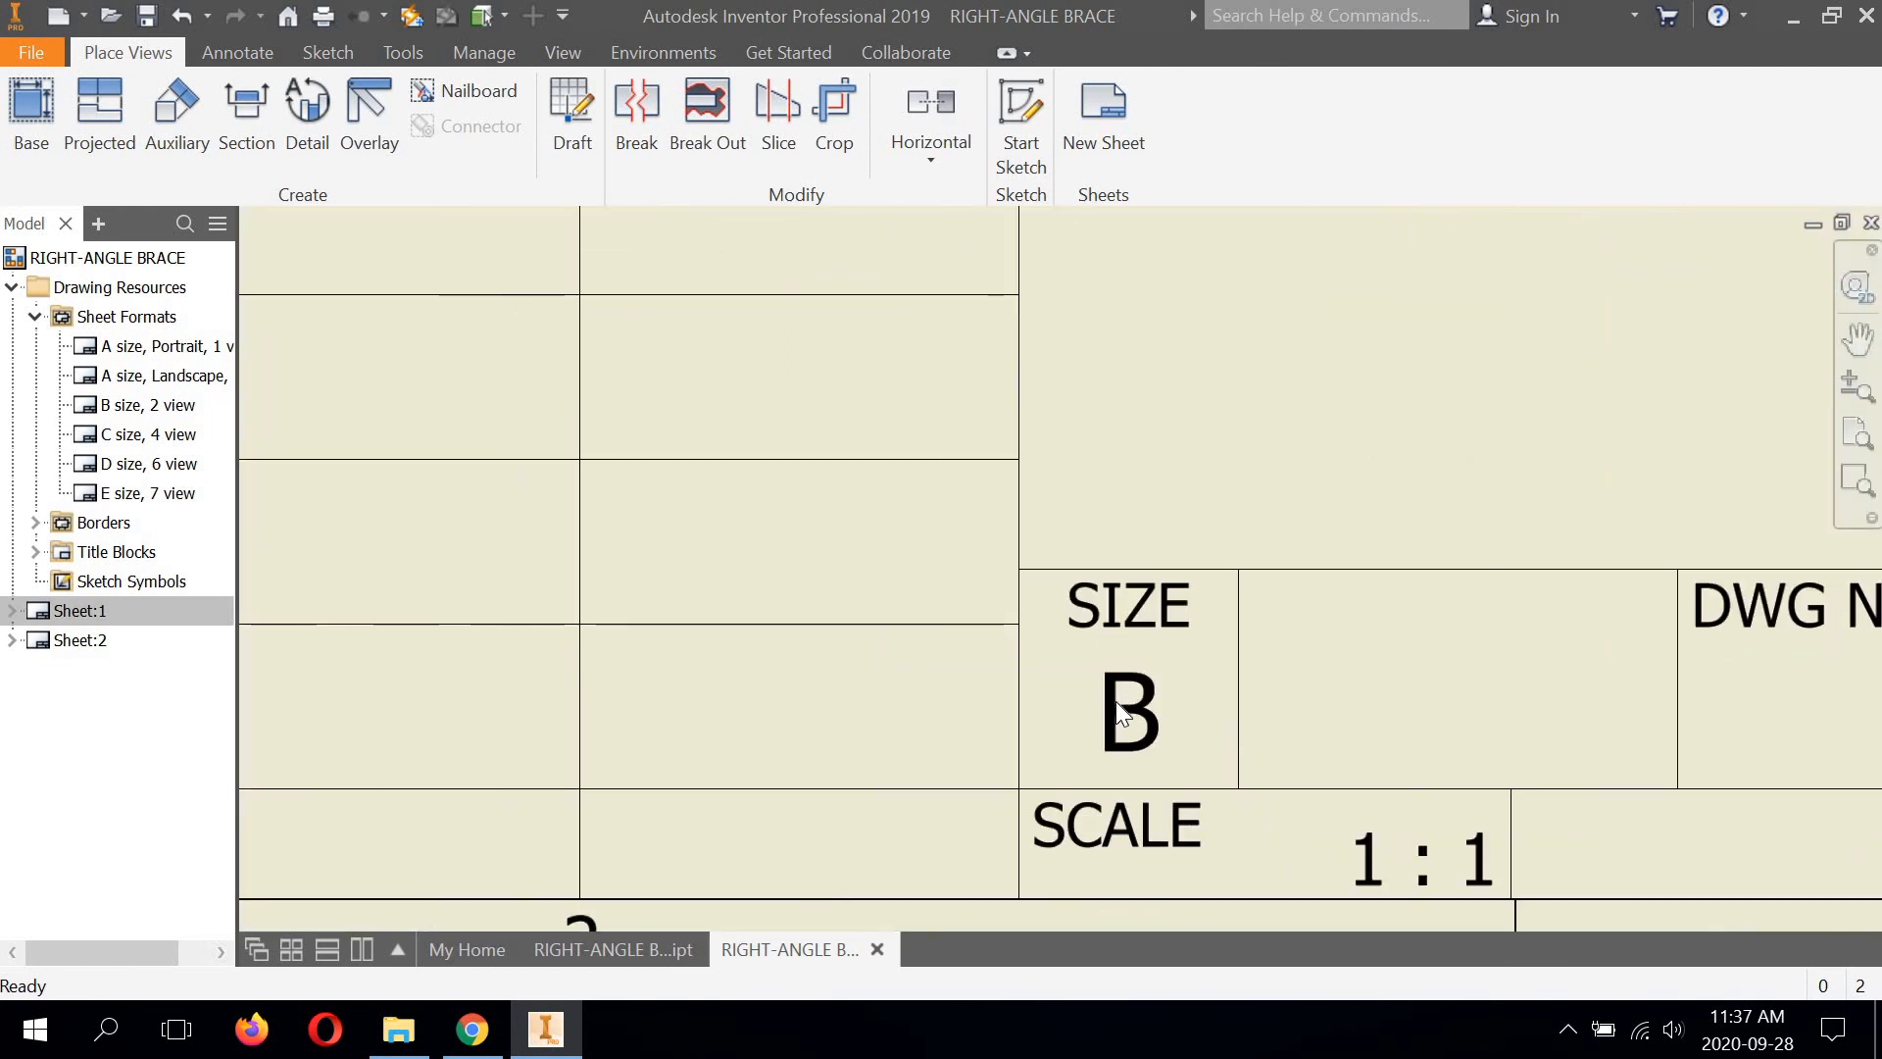
scroll(1116, 701, "up", 5)
middle_click_drag(970, 664, 1022, 802)
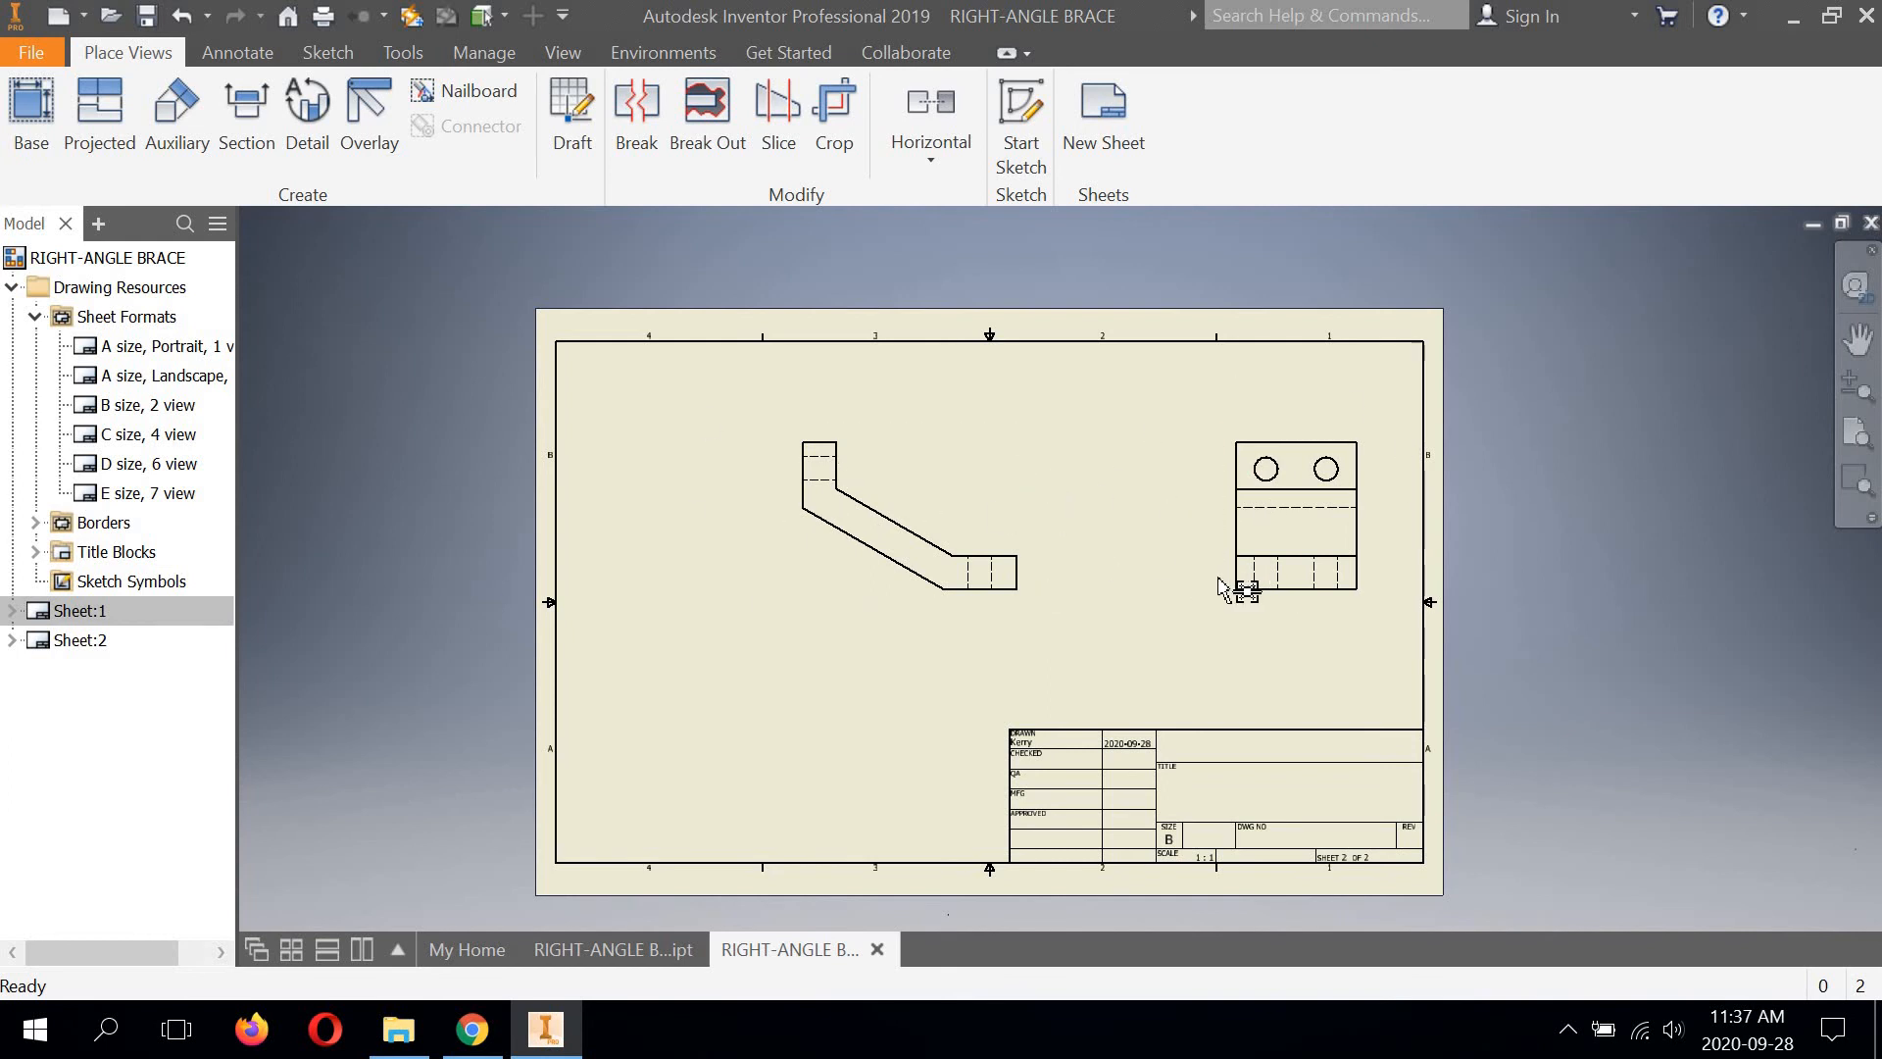
left_click(1227, 456)
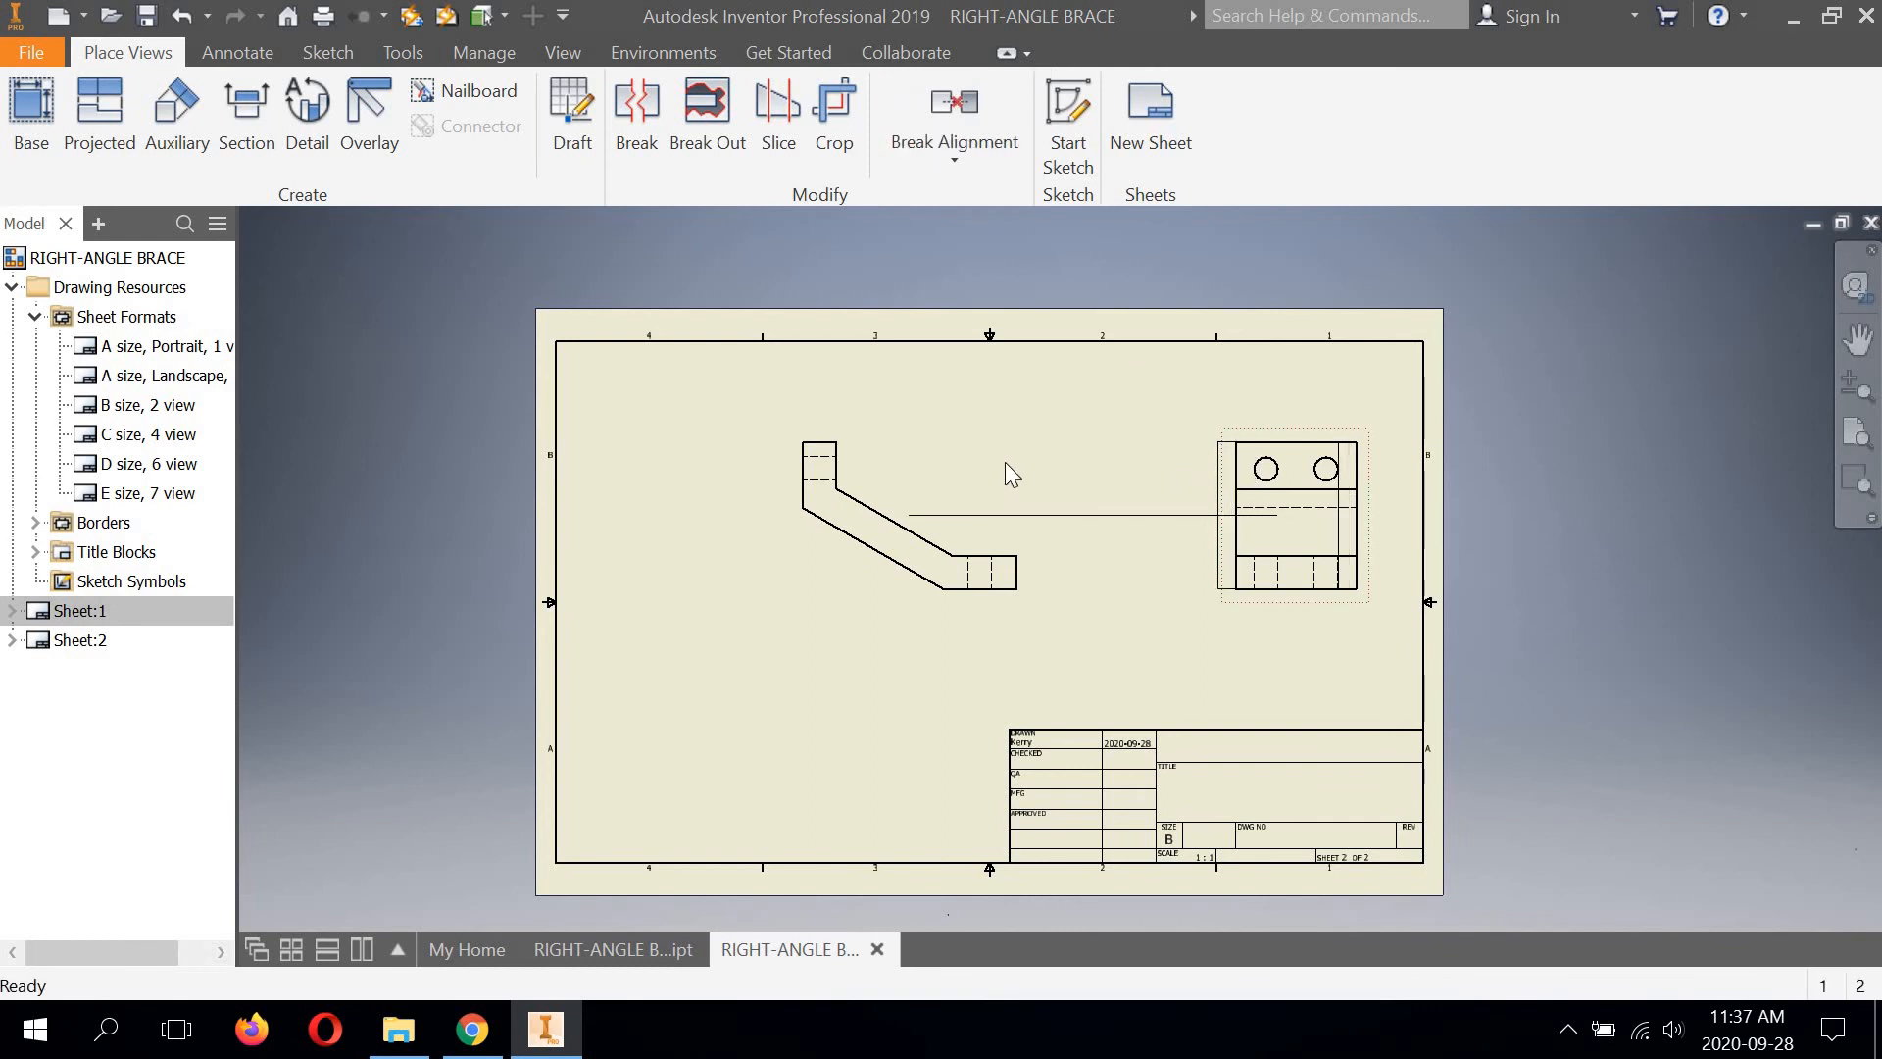
left_click_drag(987, 426, 920, 536)
left_click_drag(1246, 529, 1120, 529)
left_click_drag(1135, 532, 1174, 536)
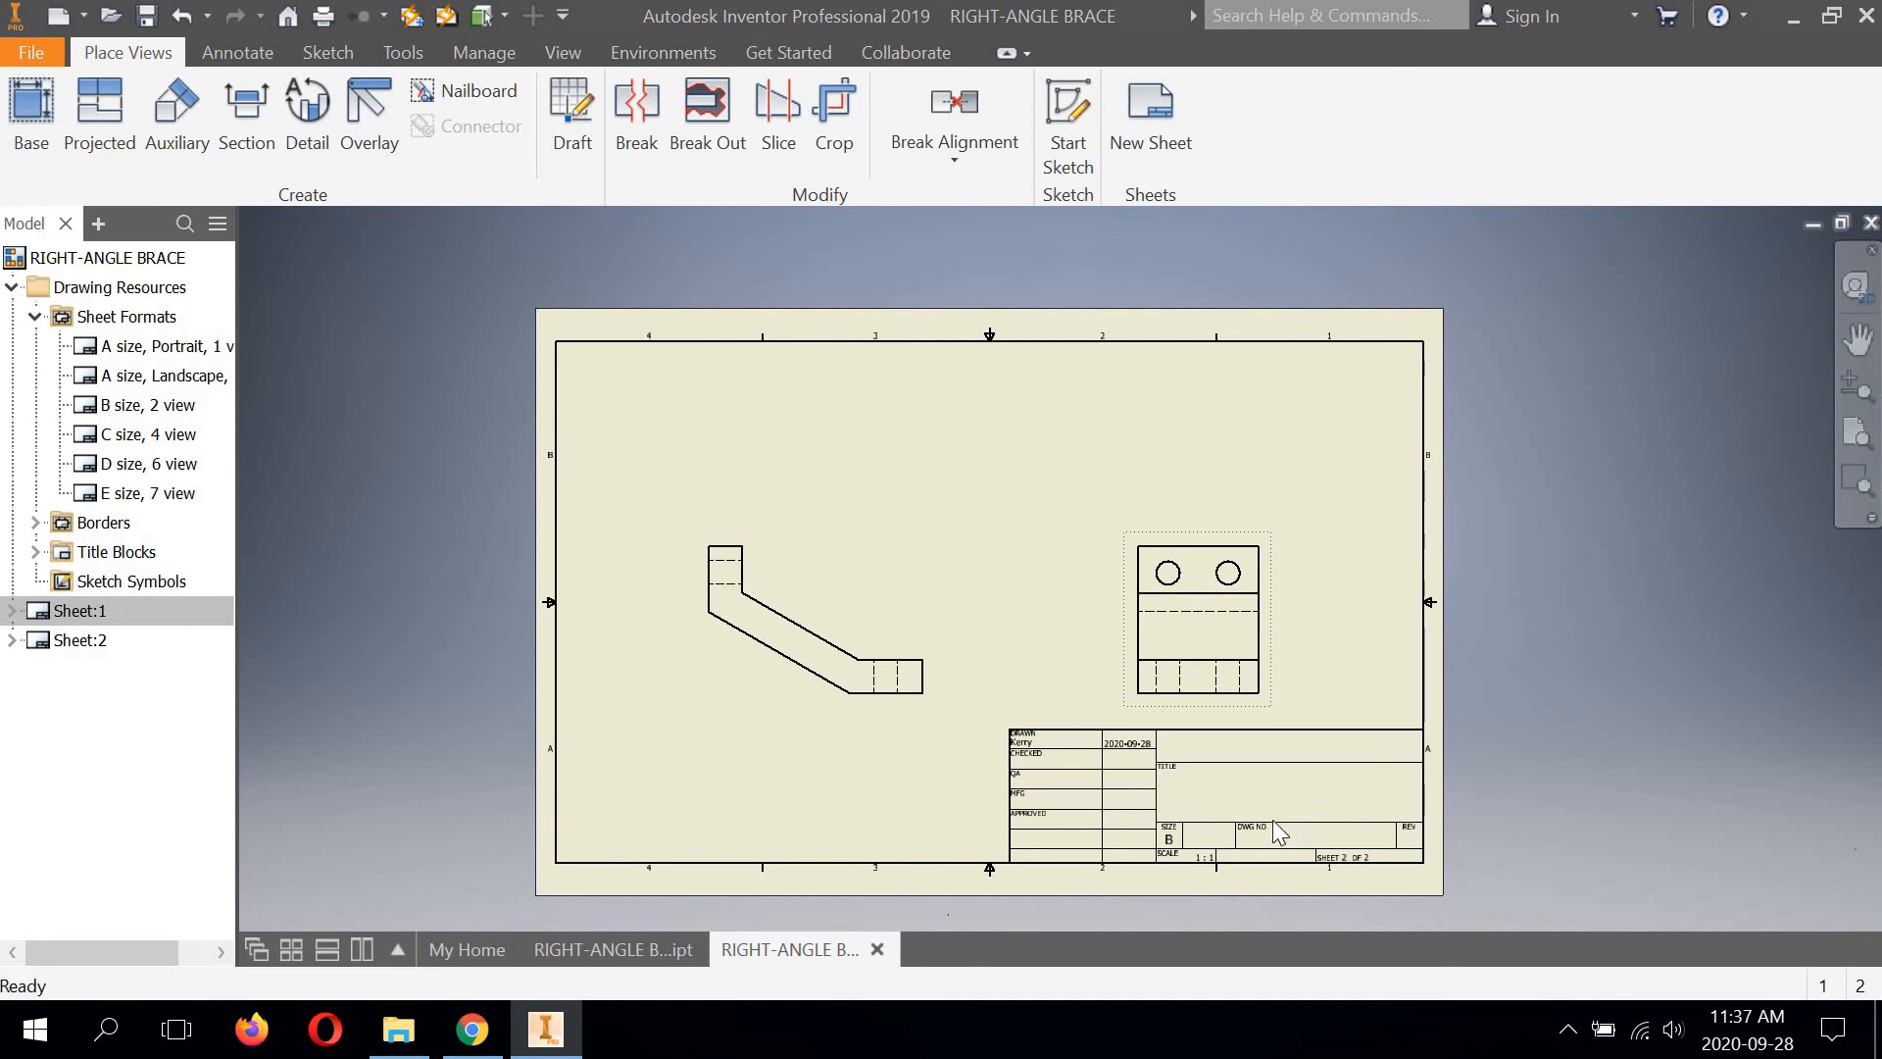
Examine the title block on the B size sheet, including its drawn-by, date, title, size and scale fields
scroll(1273, 822, "up", 5)
scroll(1186, 756, "down", 2)
mouse_move(1166, 757)
middle_mouse_down()
mouse_move(1392, 614)
mouse_move(1381, 625)
middle_mouse_up()
scroll(1380, 625, "down", 2)
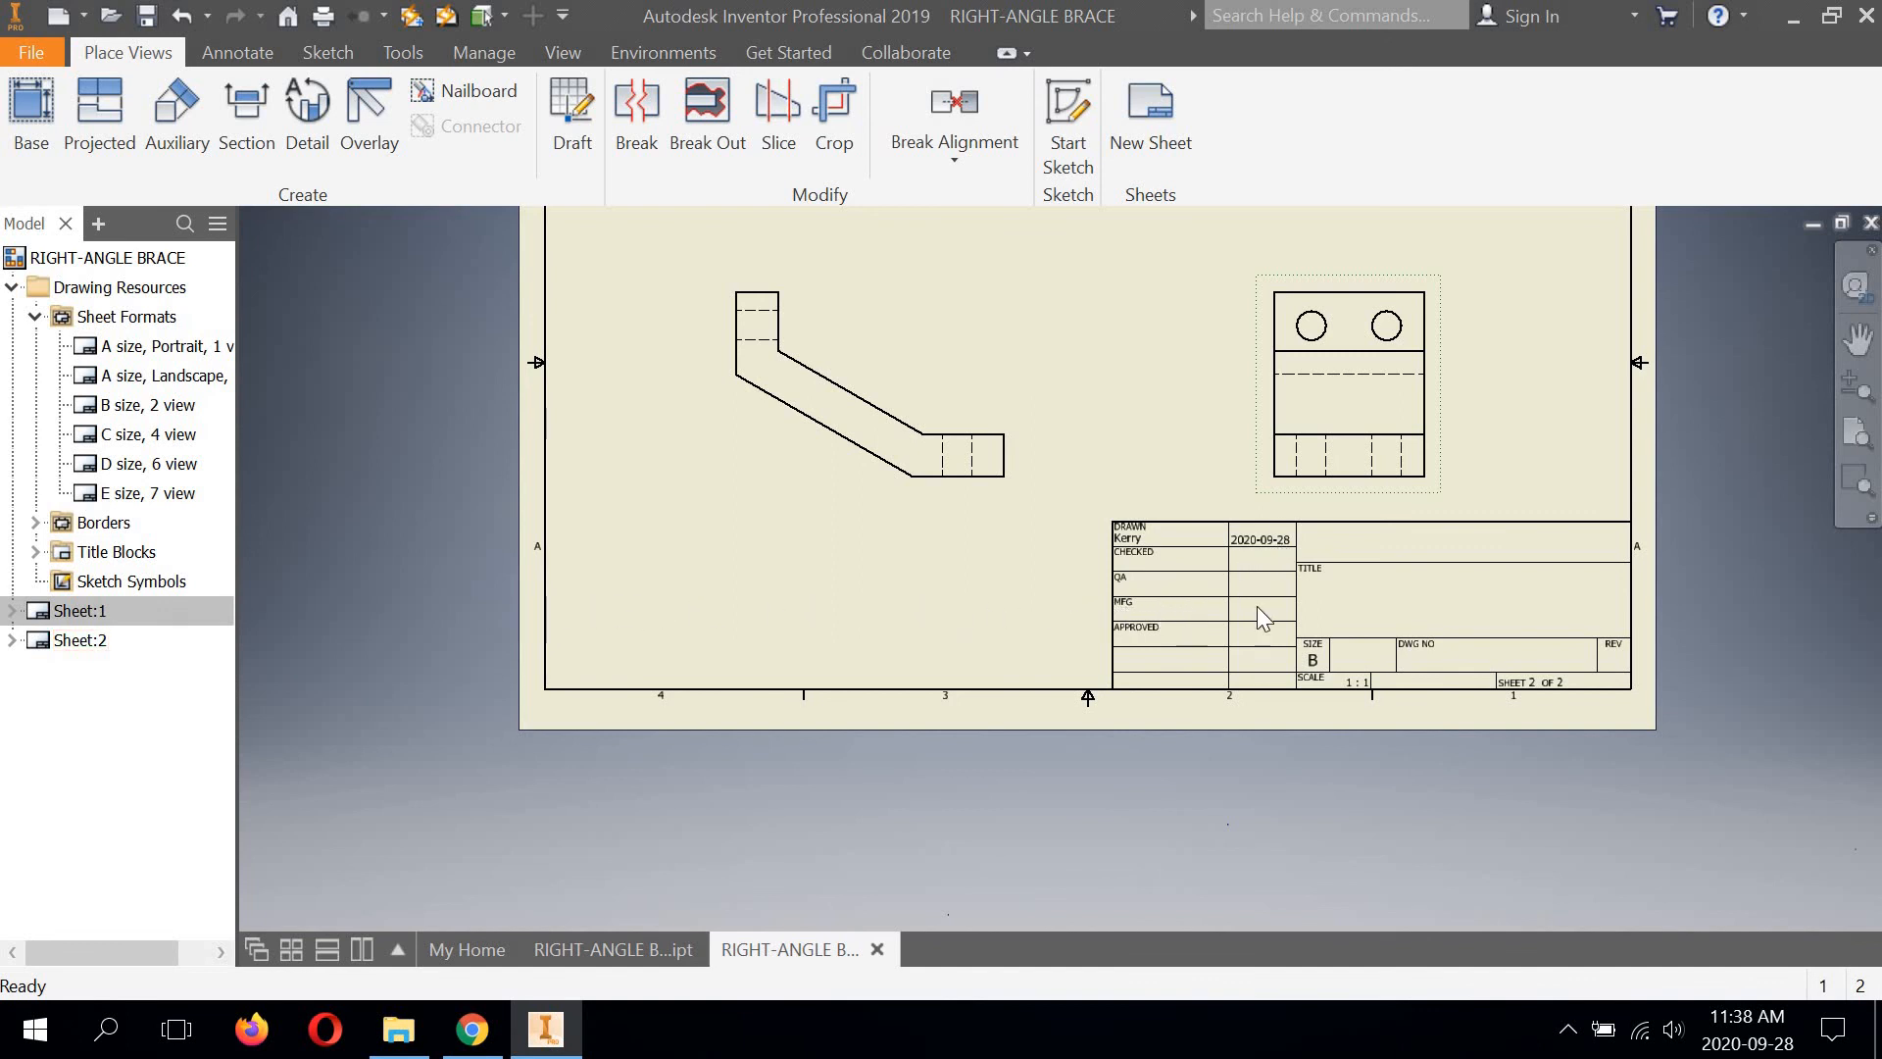
scroll(1510, 631, "up", 3)
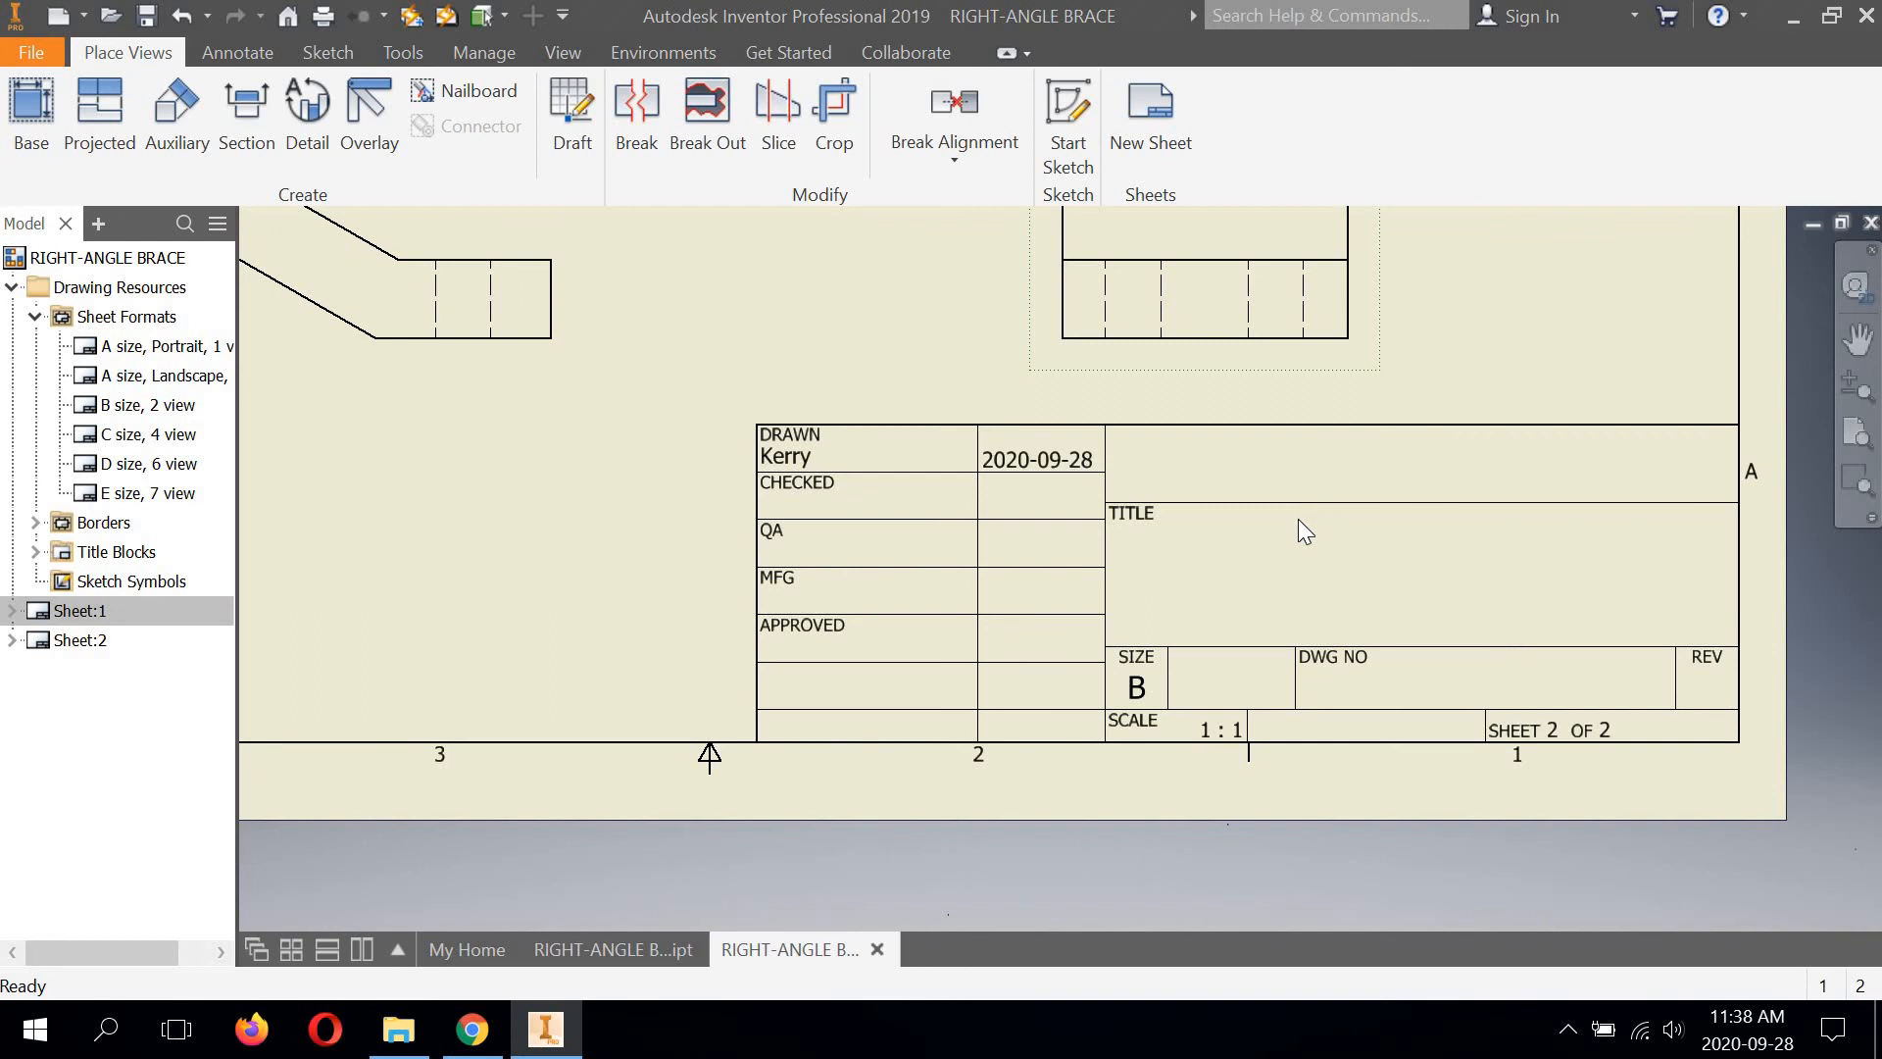
scroll(1298, 520, "up", 3)
scroll(1298, 520, "down", 3)
mouse_move(1117, 509)
middle_mouse_down()
mouse_move(1194, 586)
mouse_move(1185, 554)
middle_mouse_up()
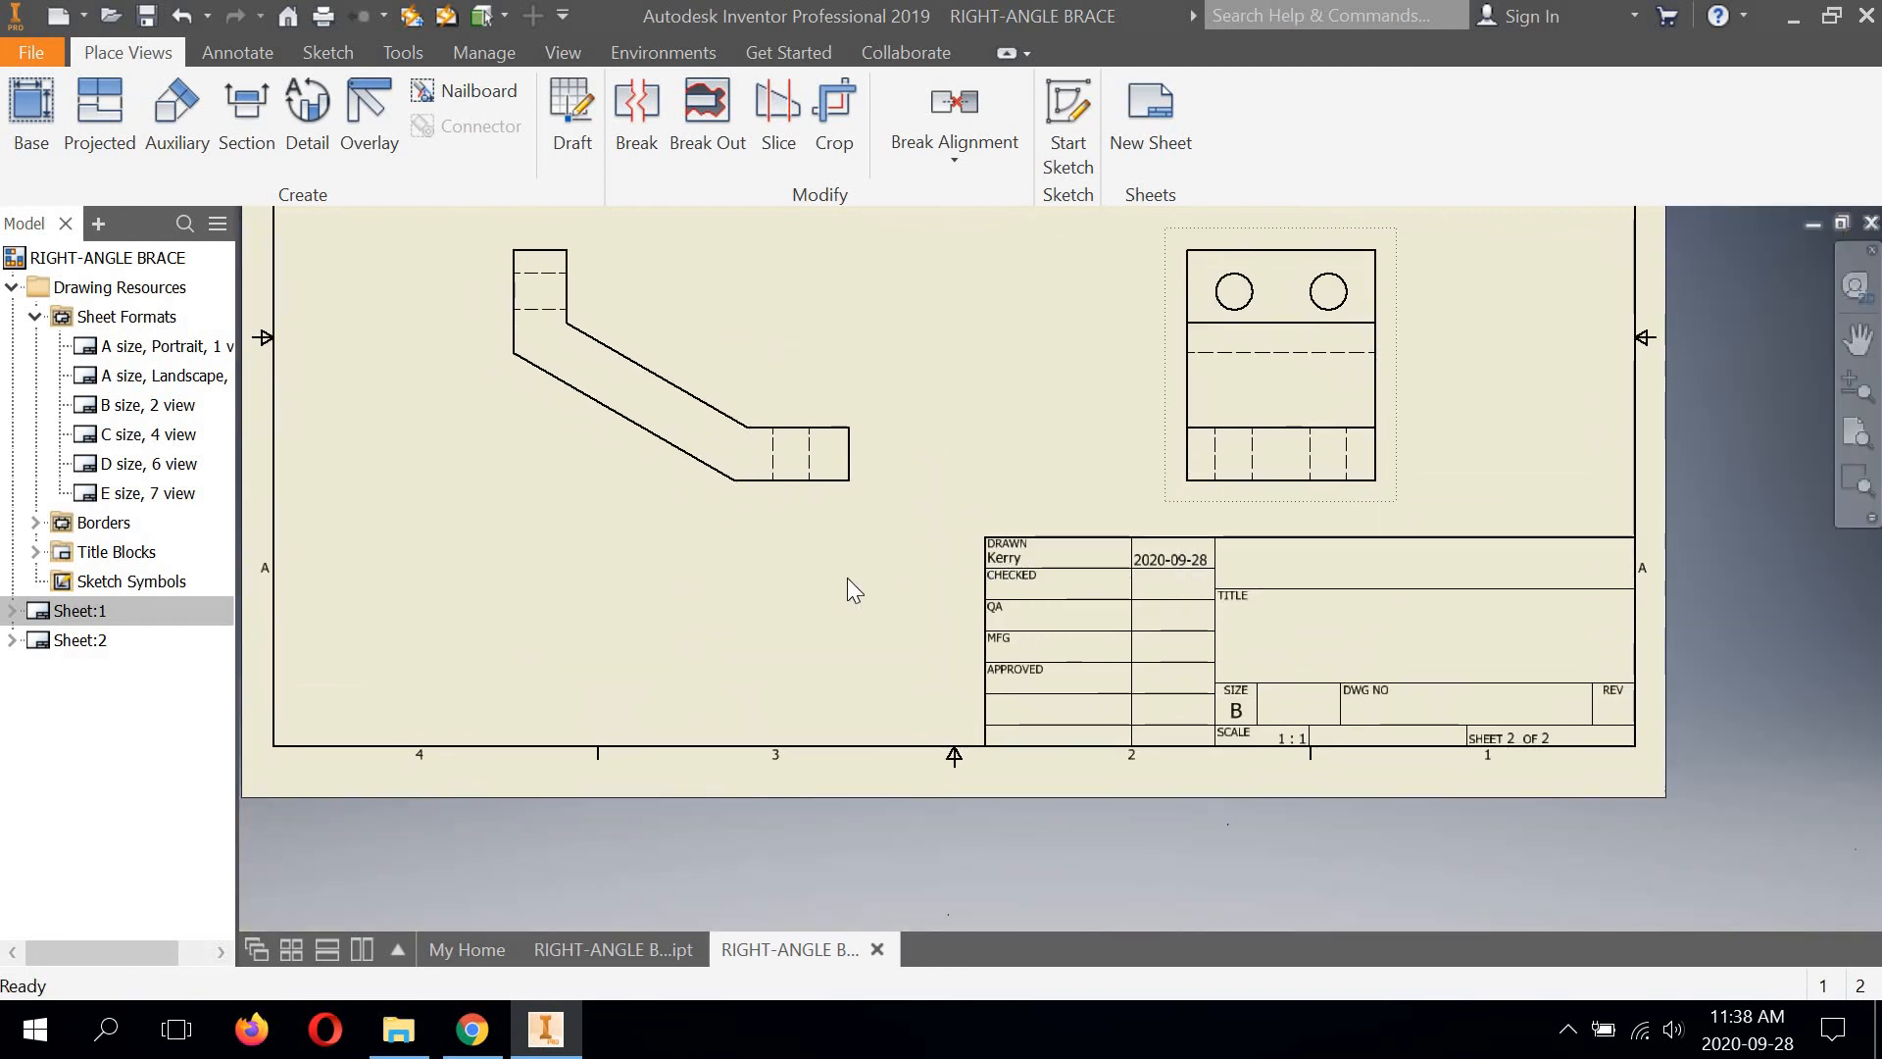
Create a projected top view from the front view, placed directly above it on the sheet
middle_click_drag(847, 591, 965, 690)
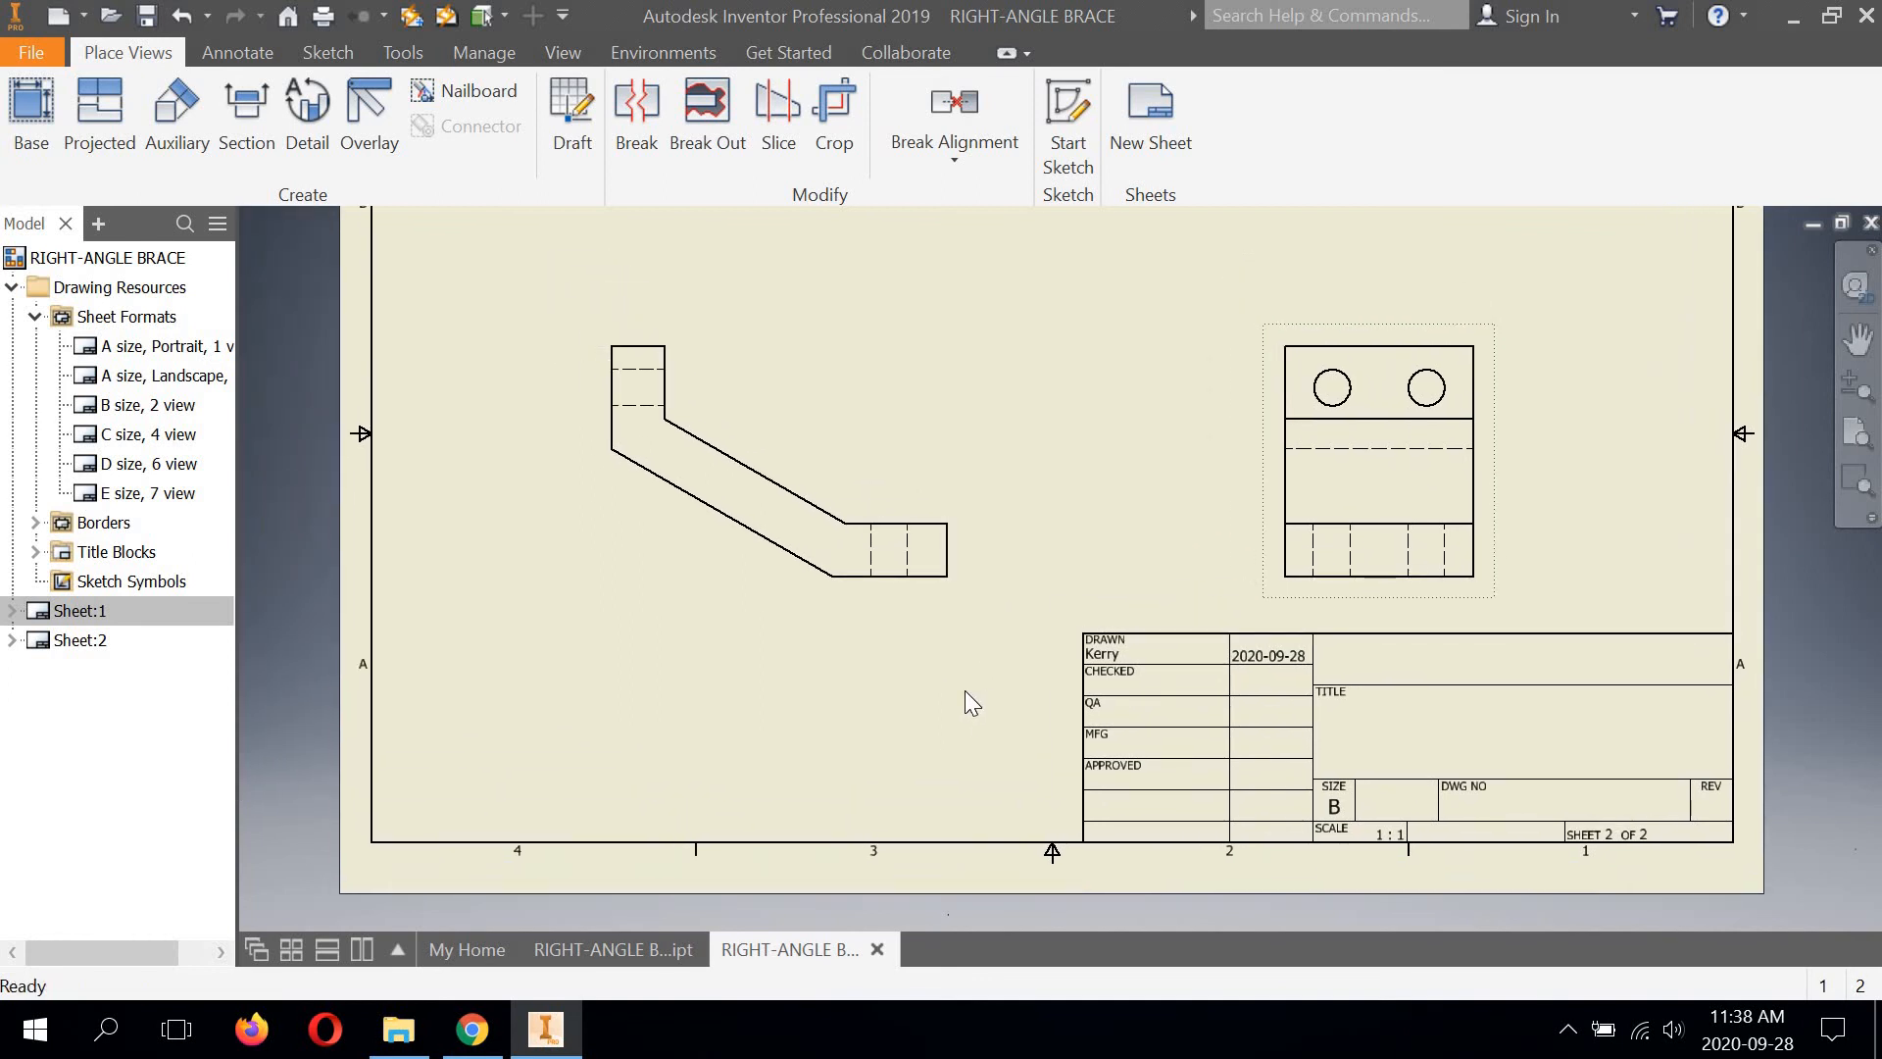
scroll(979, 490, "down", 3)
scroll(978, 480, "up", 5)
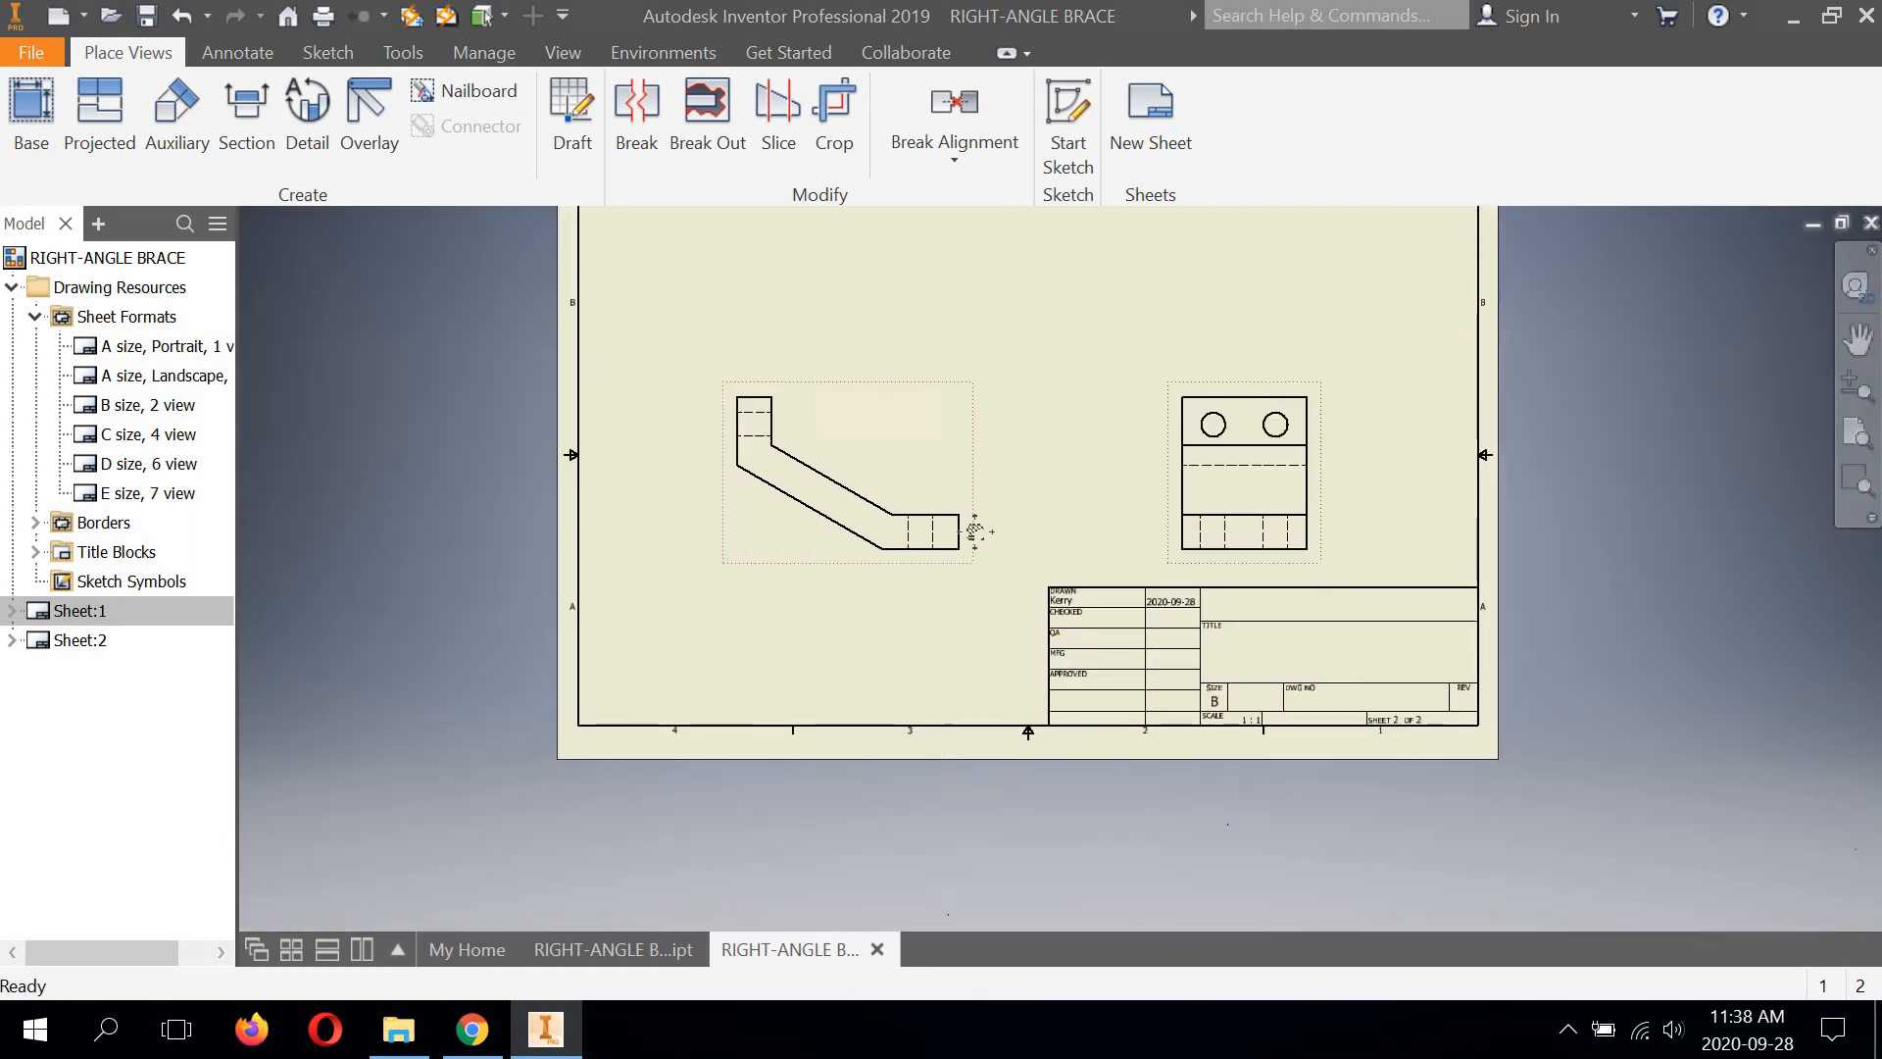
middle_click_drag(847, 392, 832, 509)
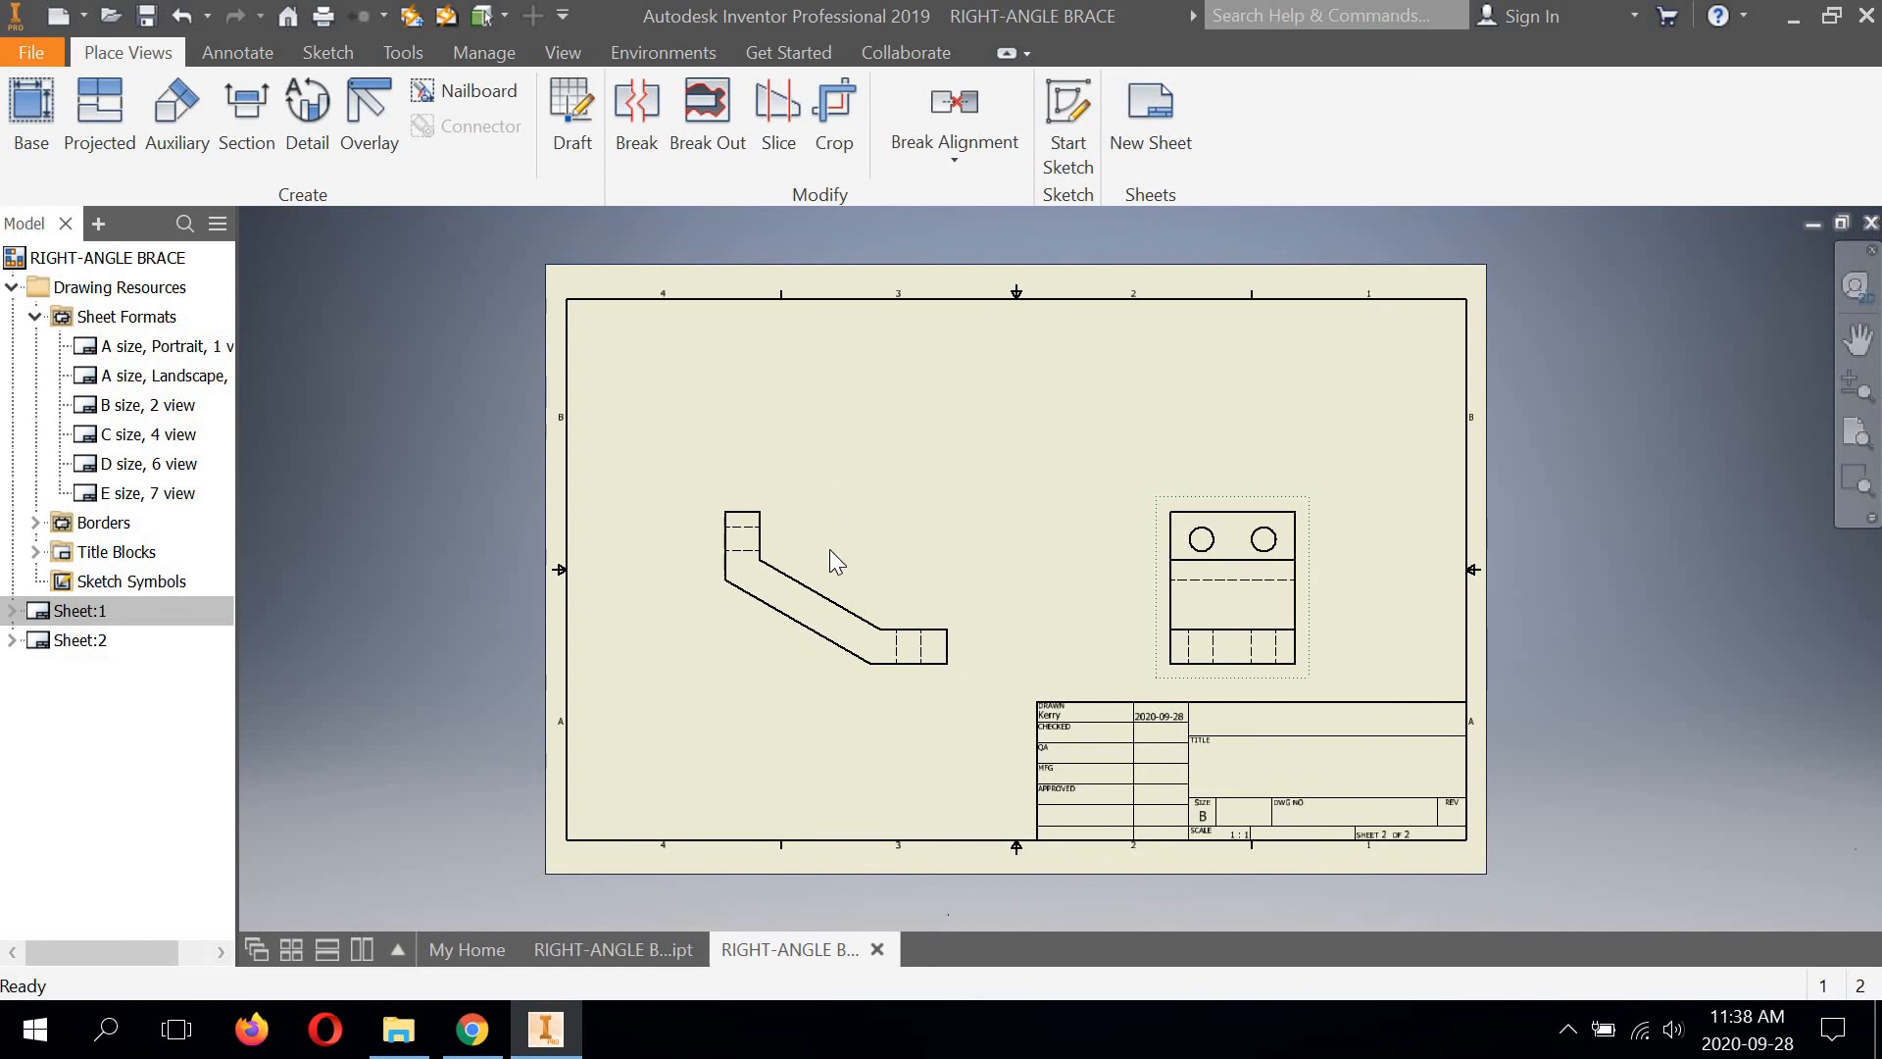
right_click(856, 530)
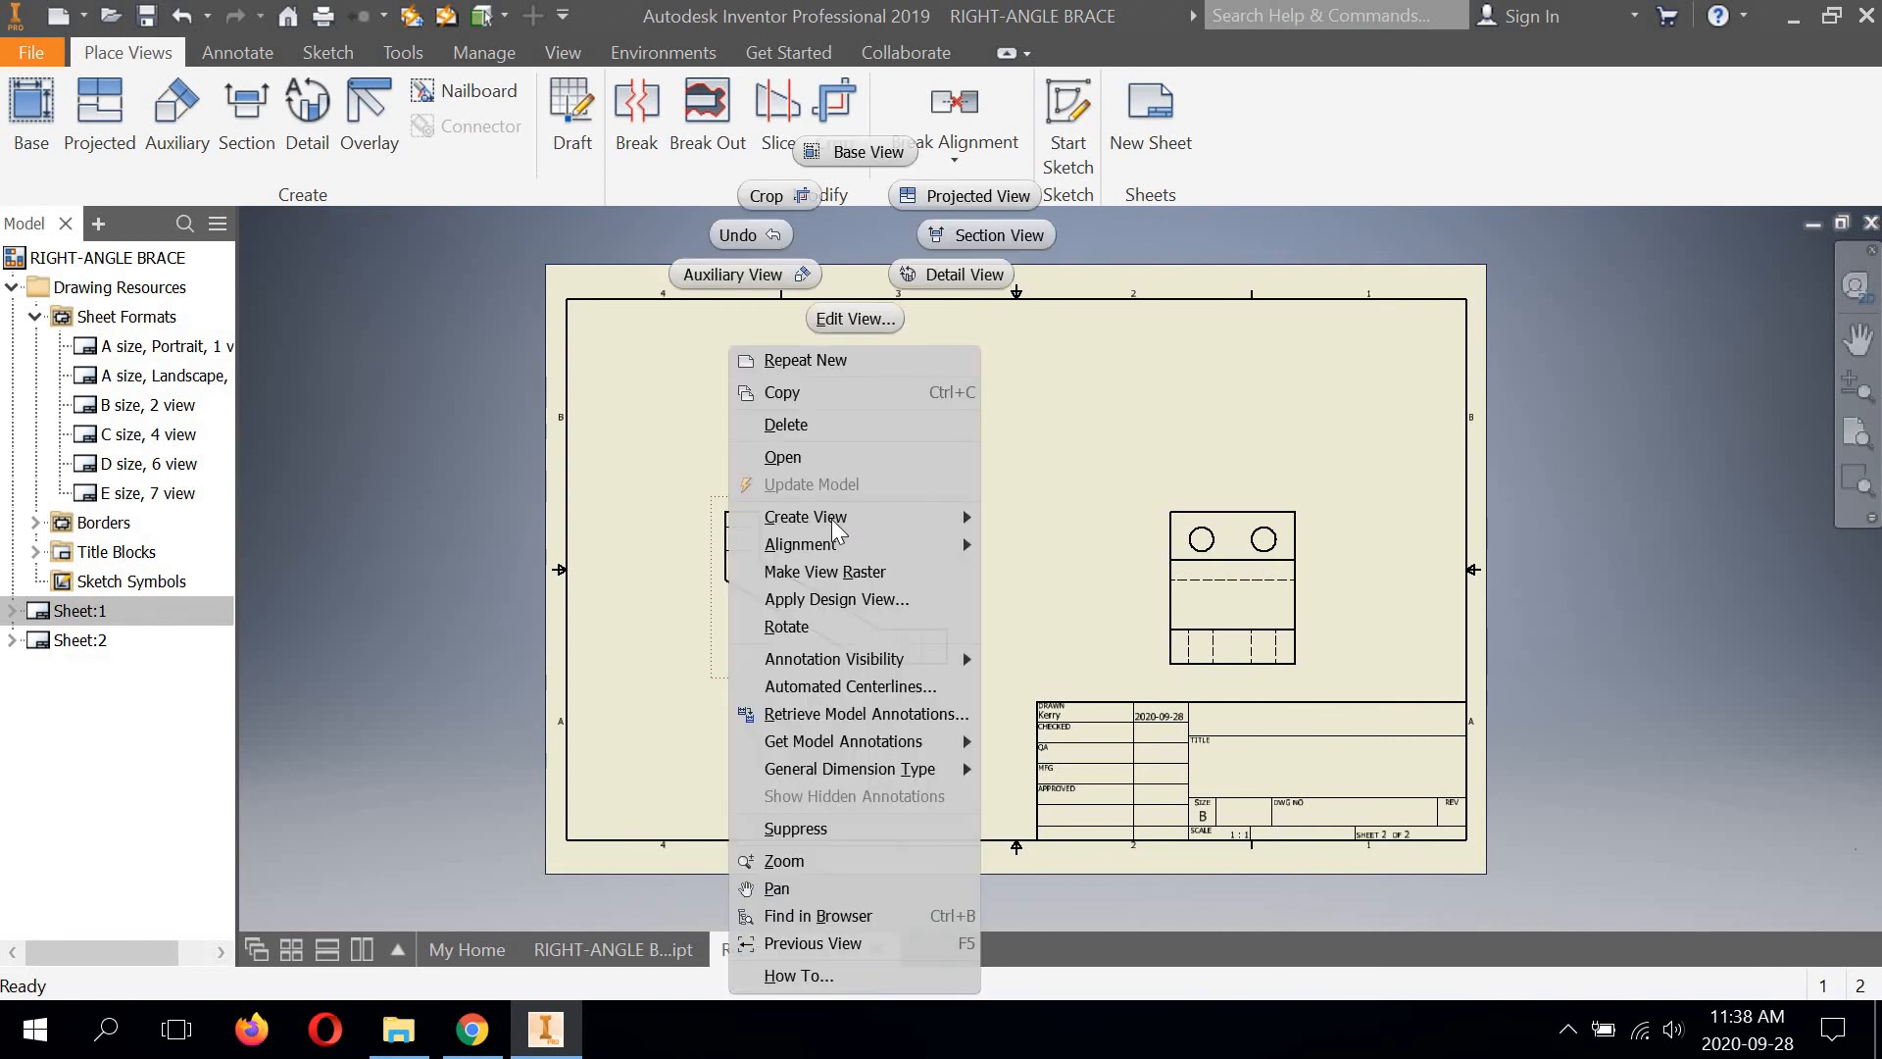
mouse_move(837, 530)
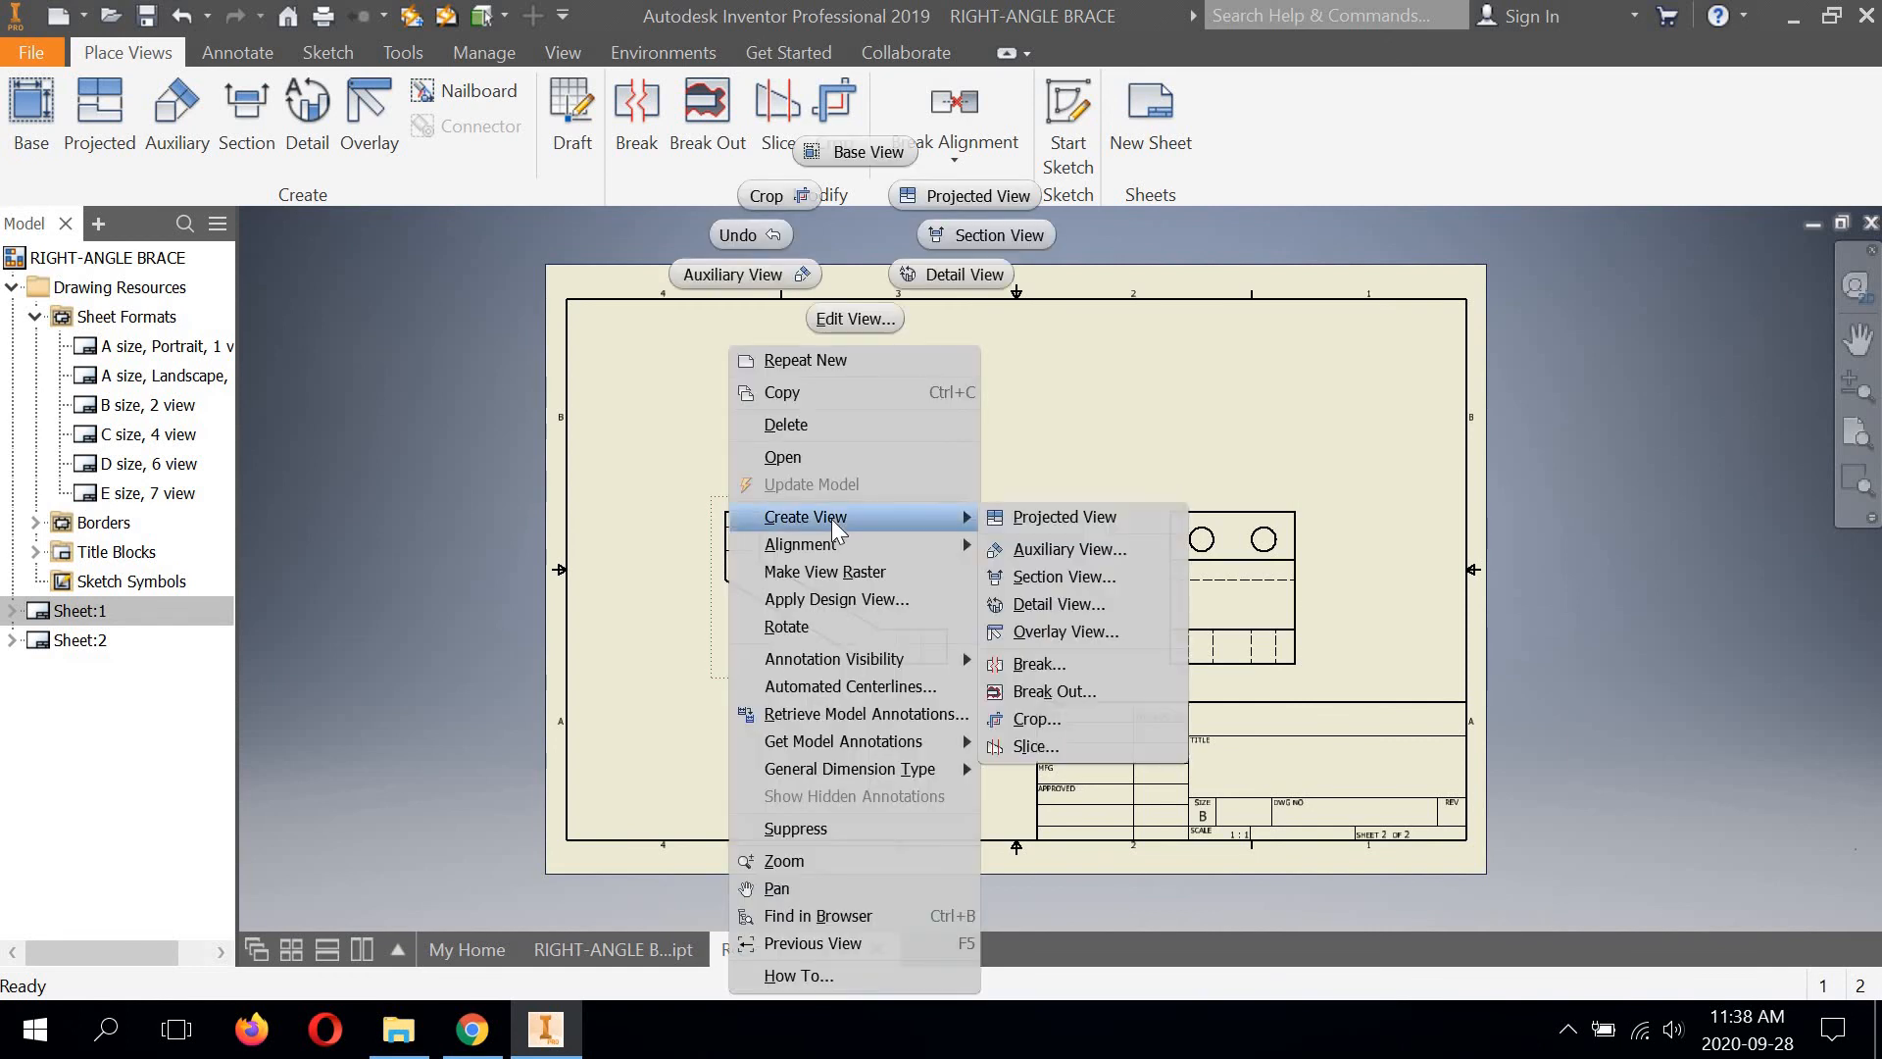
left_click(1097, 528)
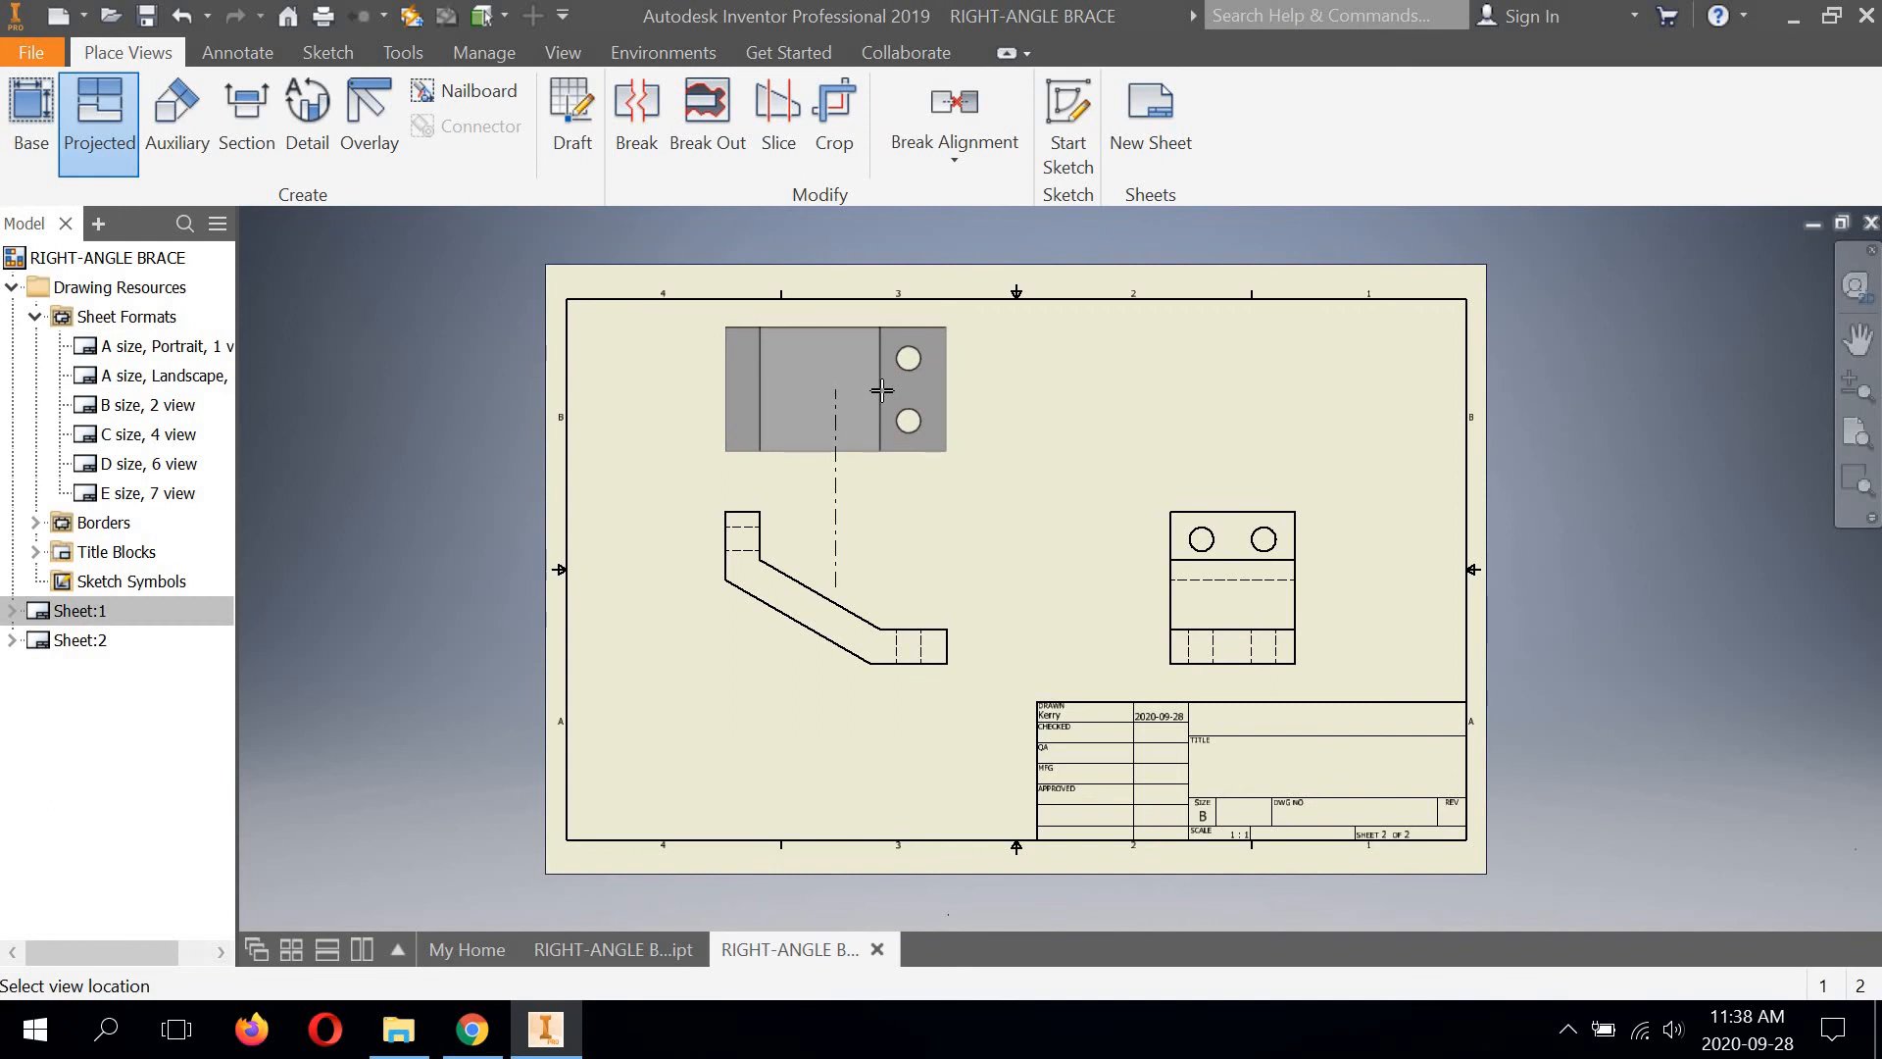
left_click(882, 390)
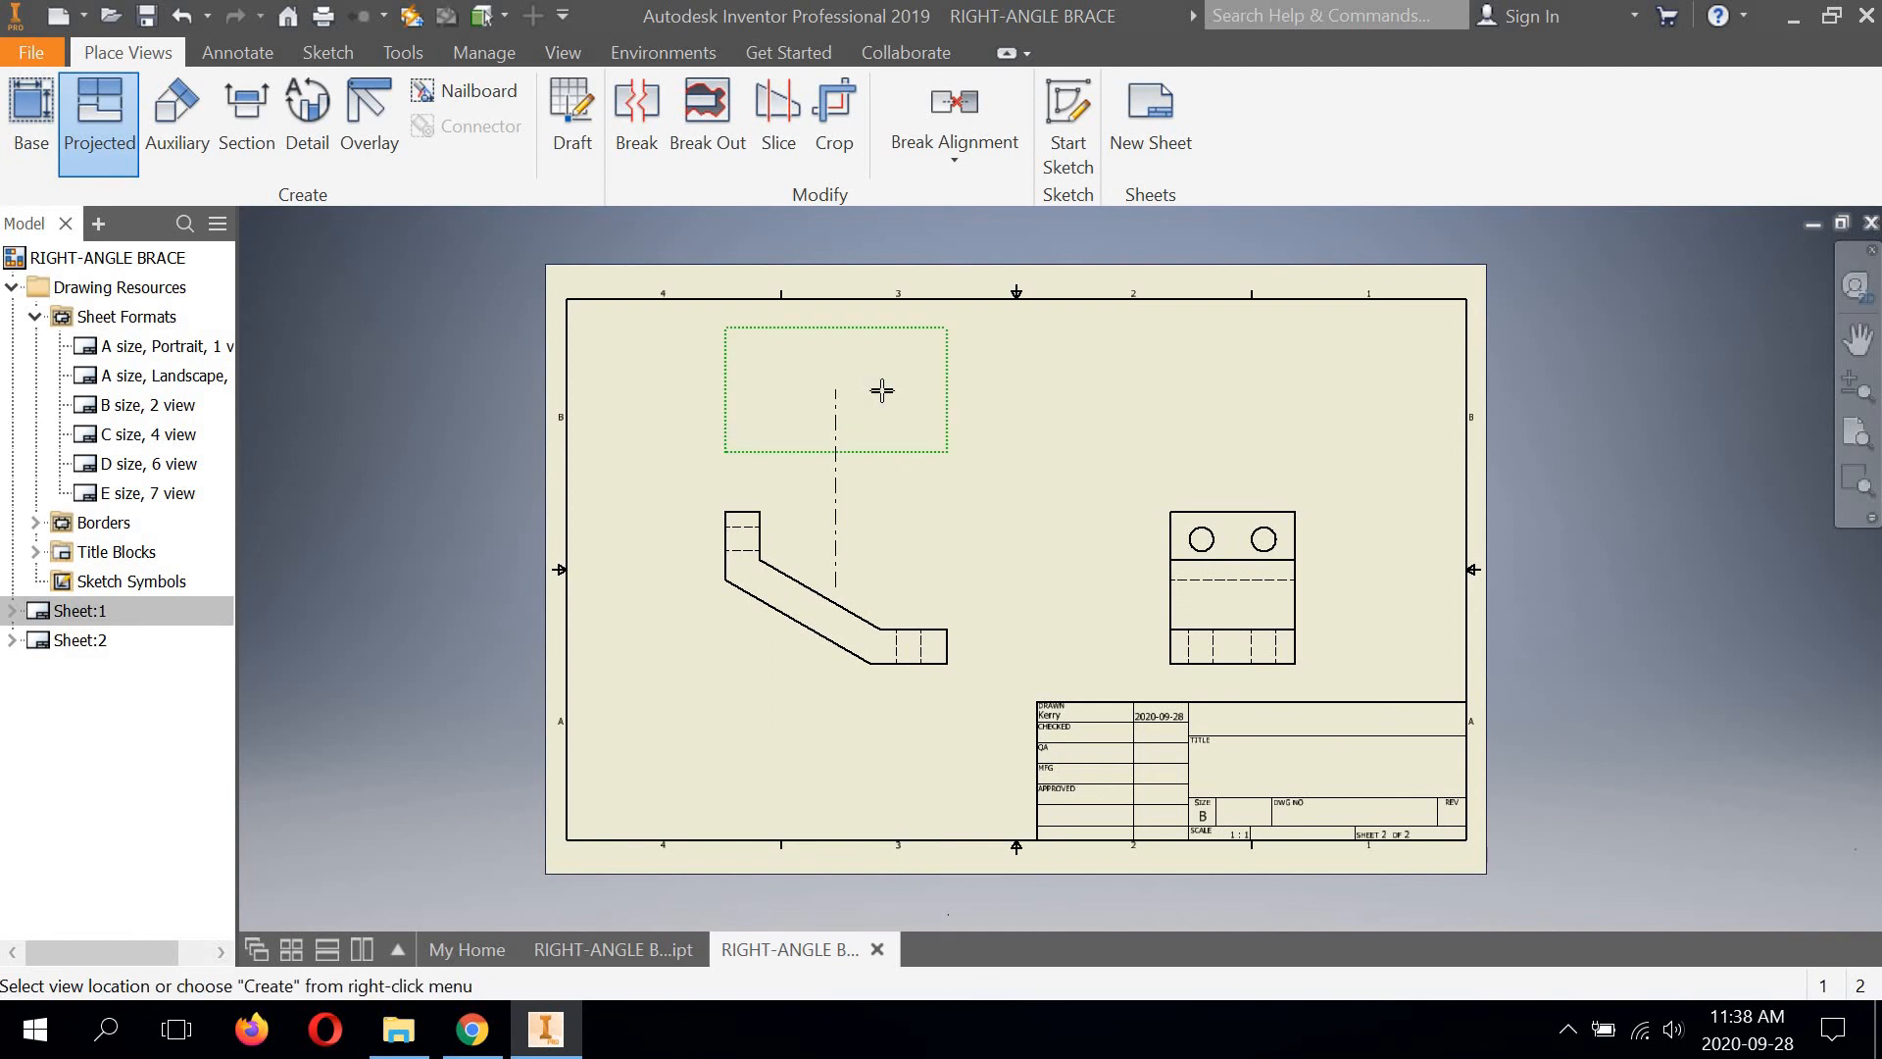
right_click(881, 388)
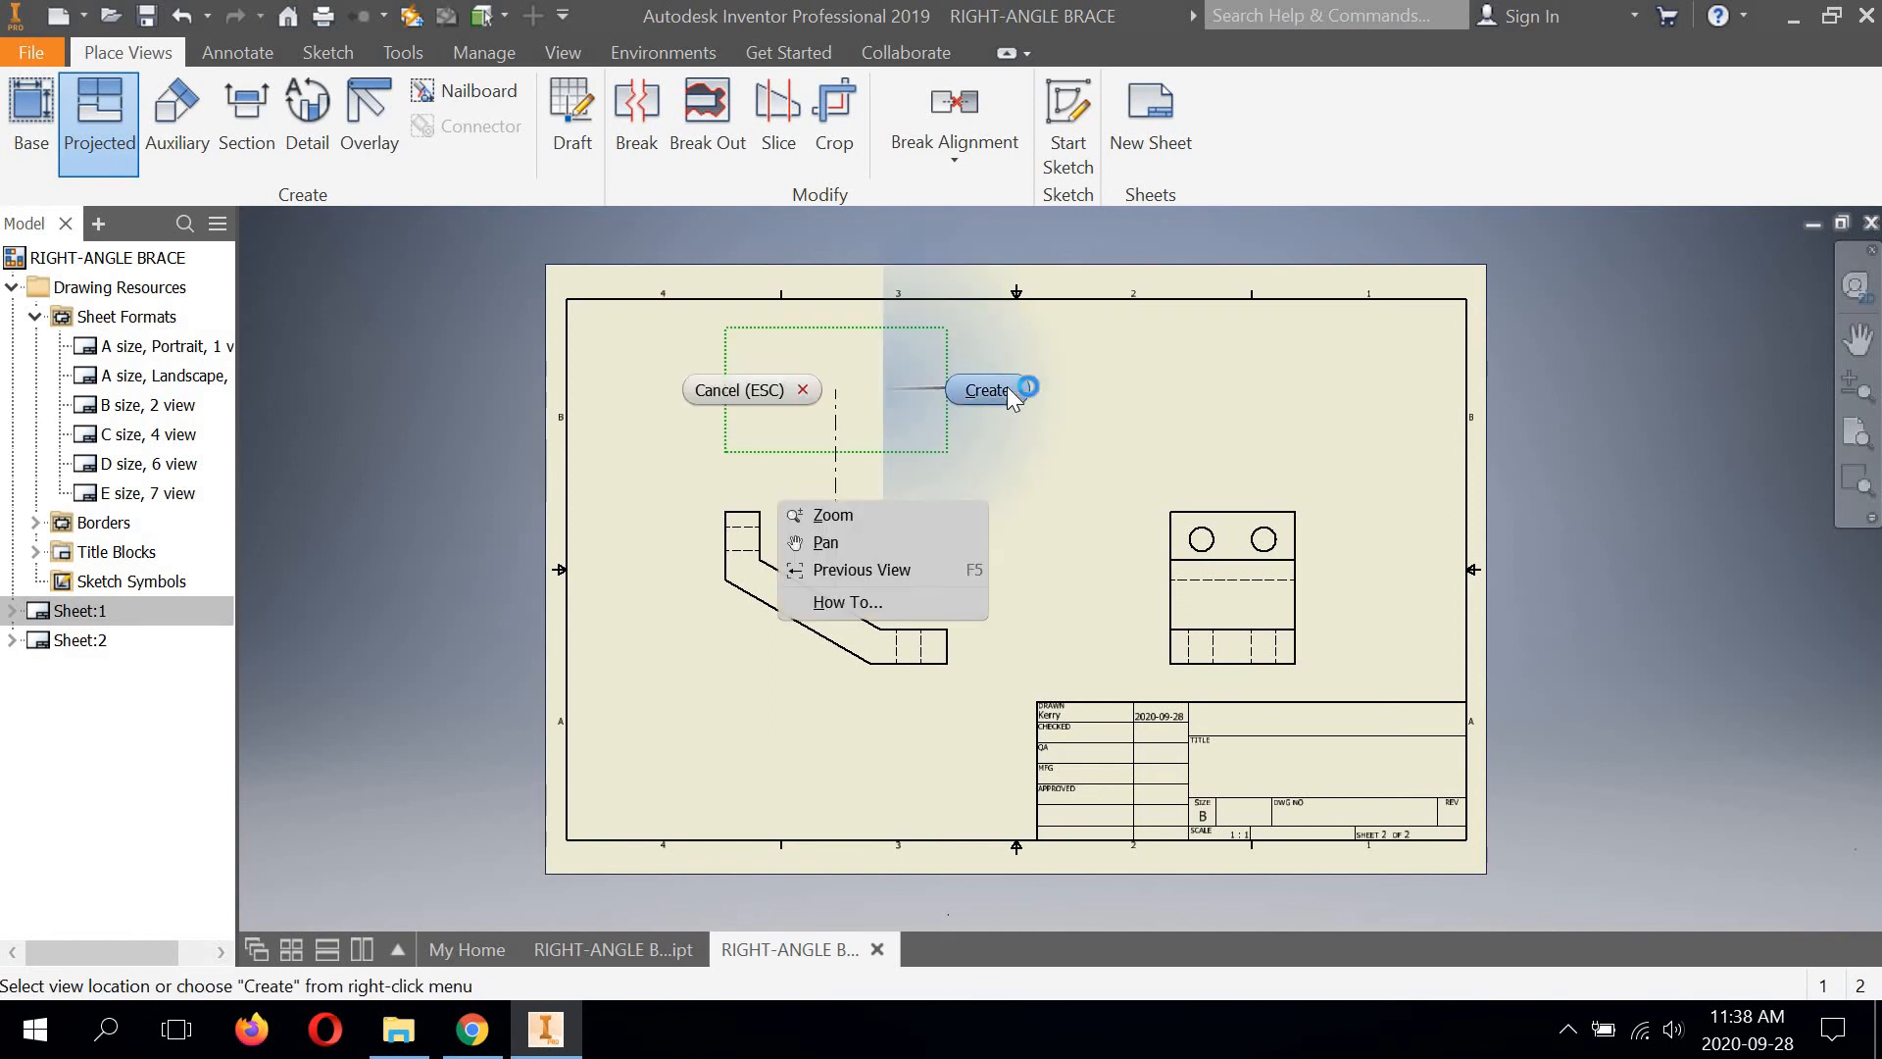
left_click(1007, 386)
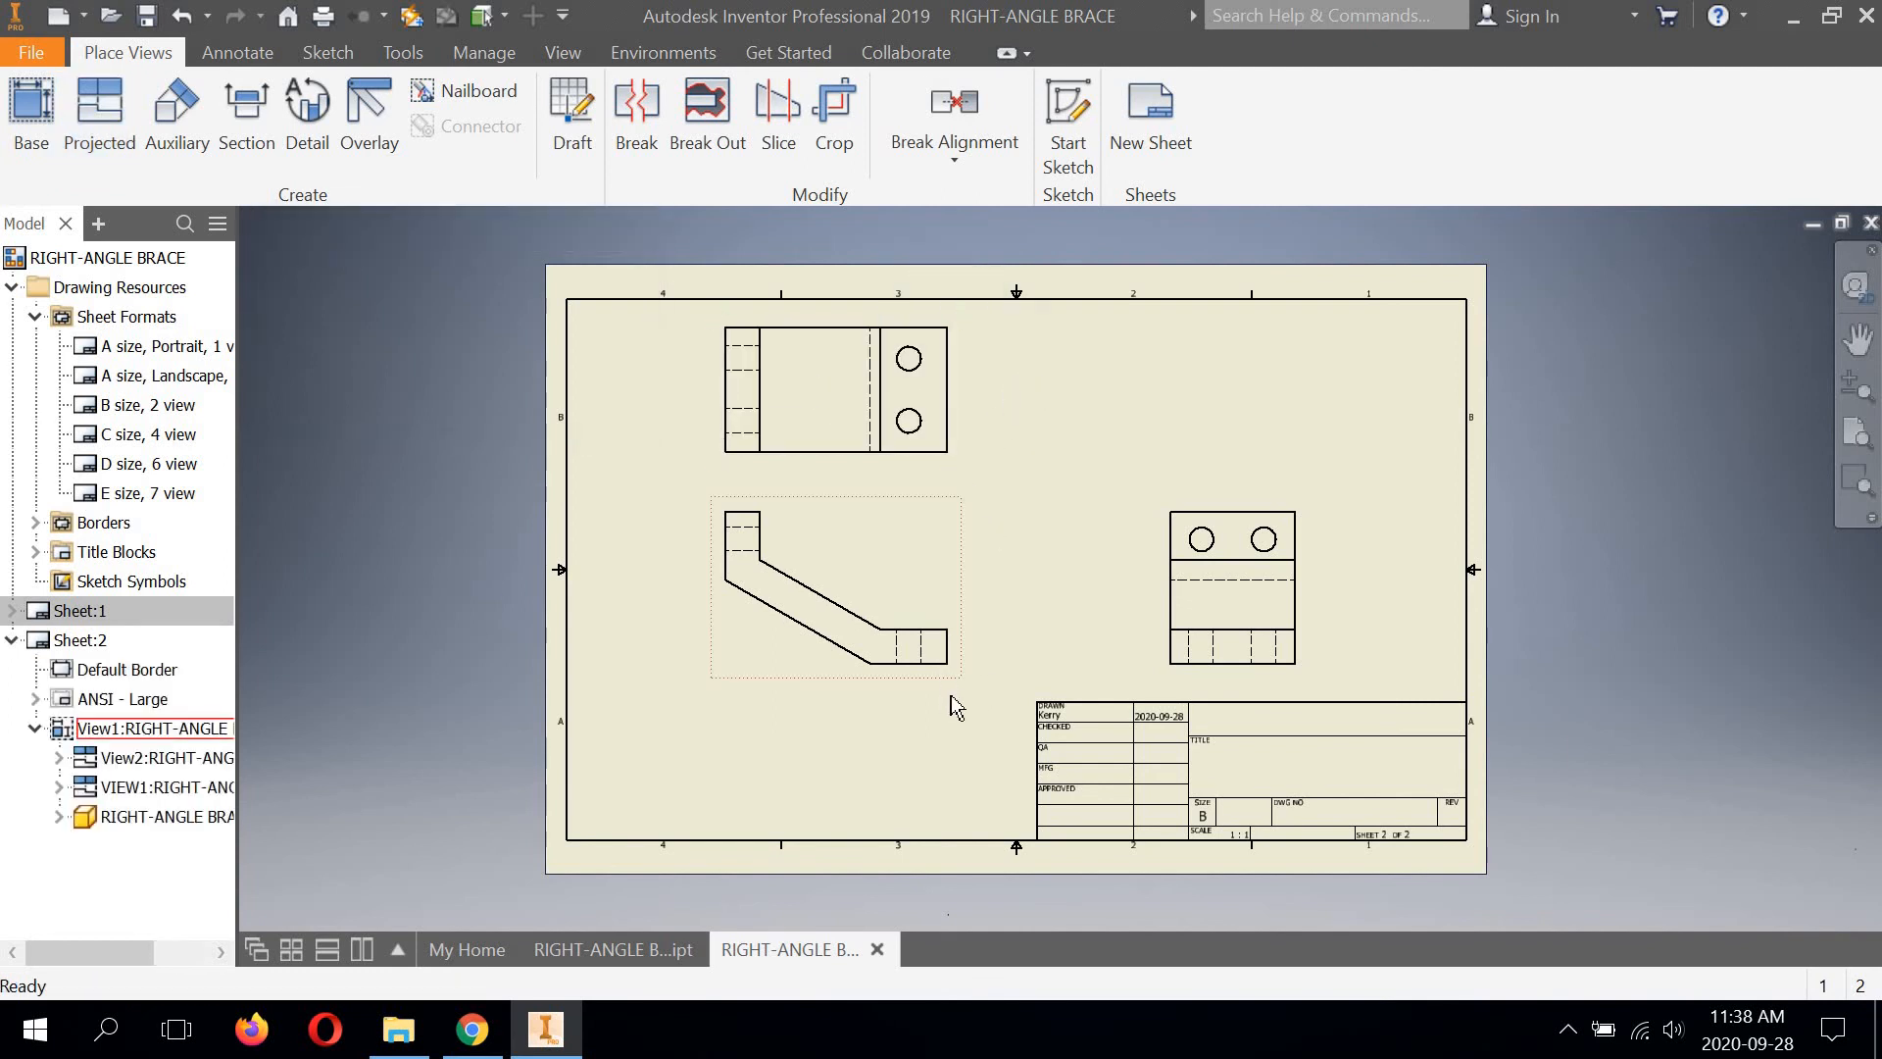
Lower the front view slightly to widen the gap below the top view, and move the side view closer to the front view
left_click_drag(947, 698, 951, 720)
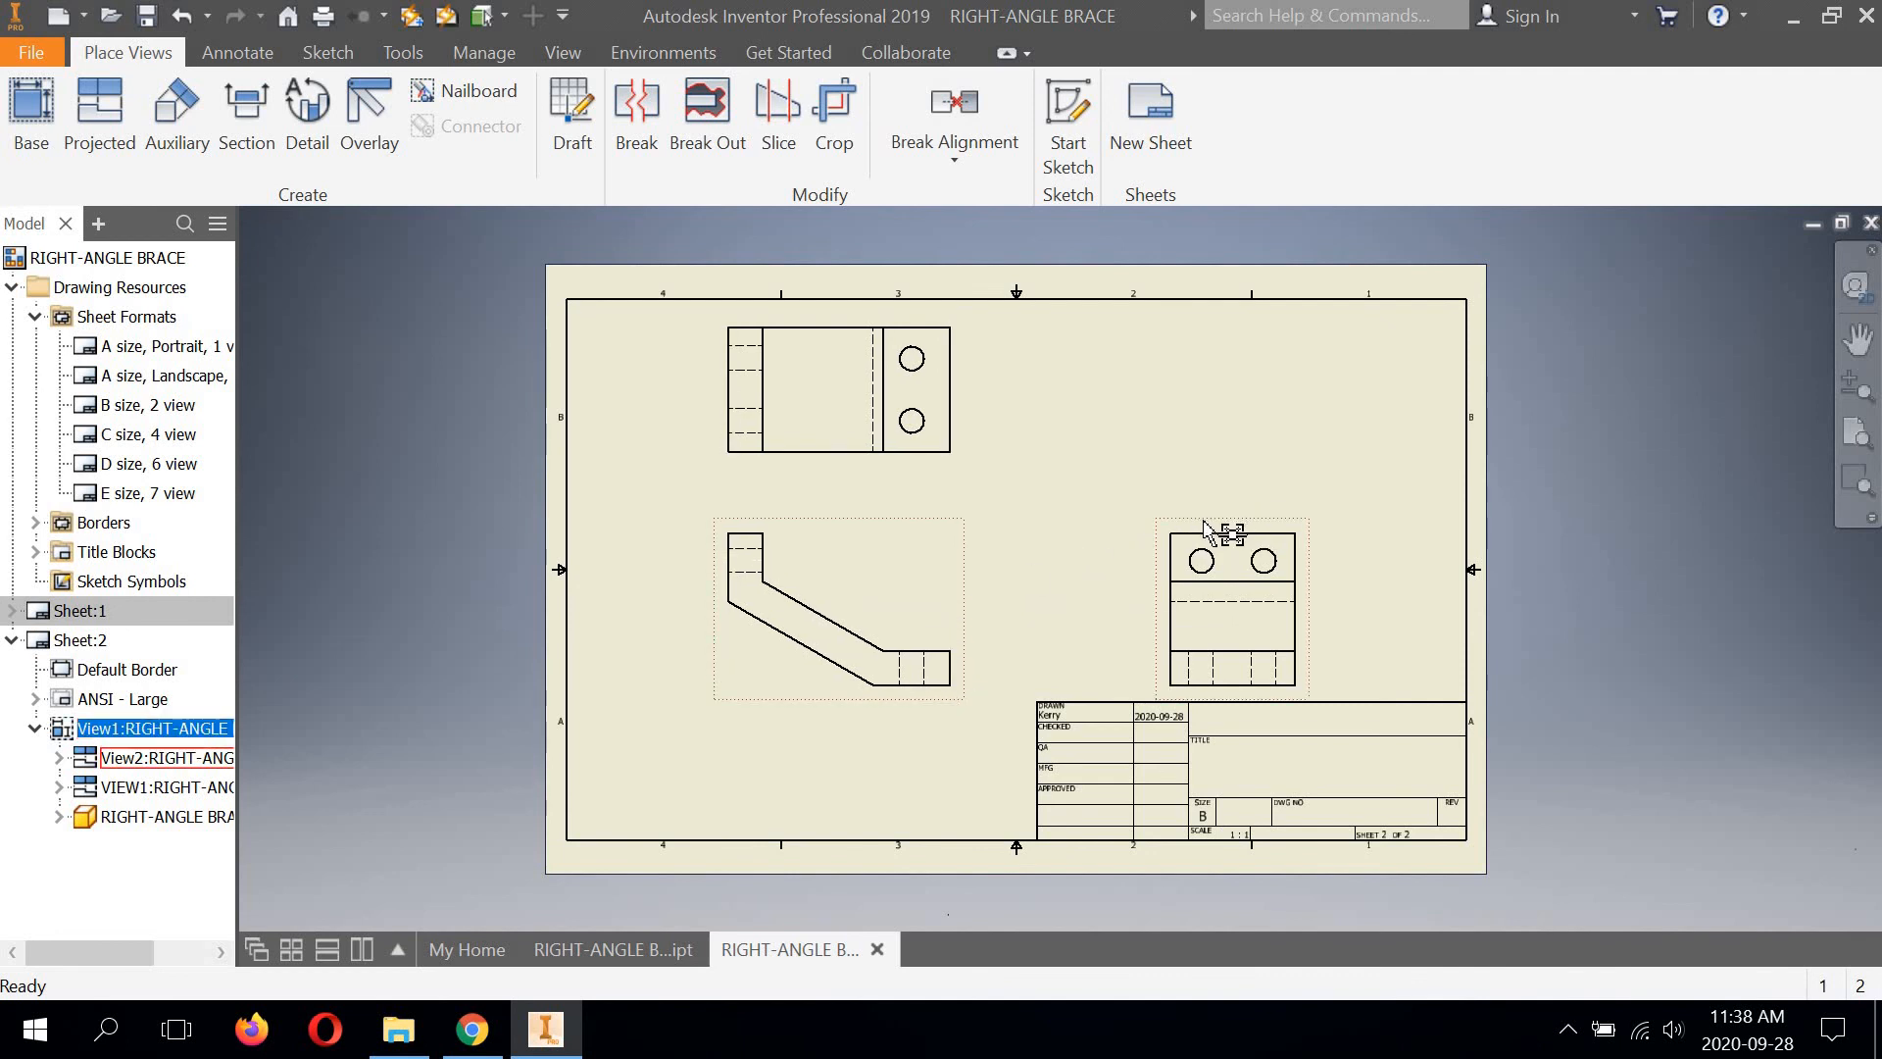
left_click_drag(1215, 532, 1155, 531)
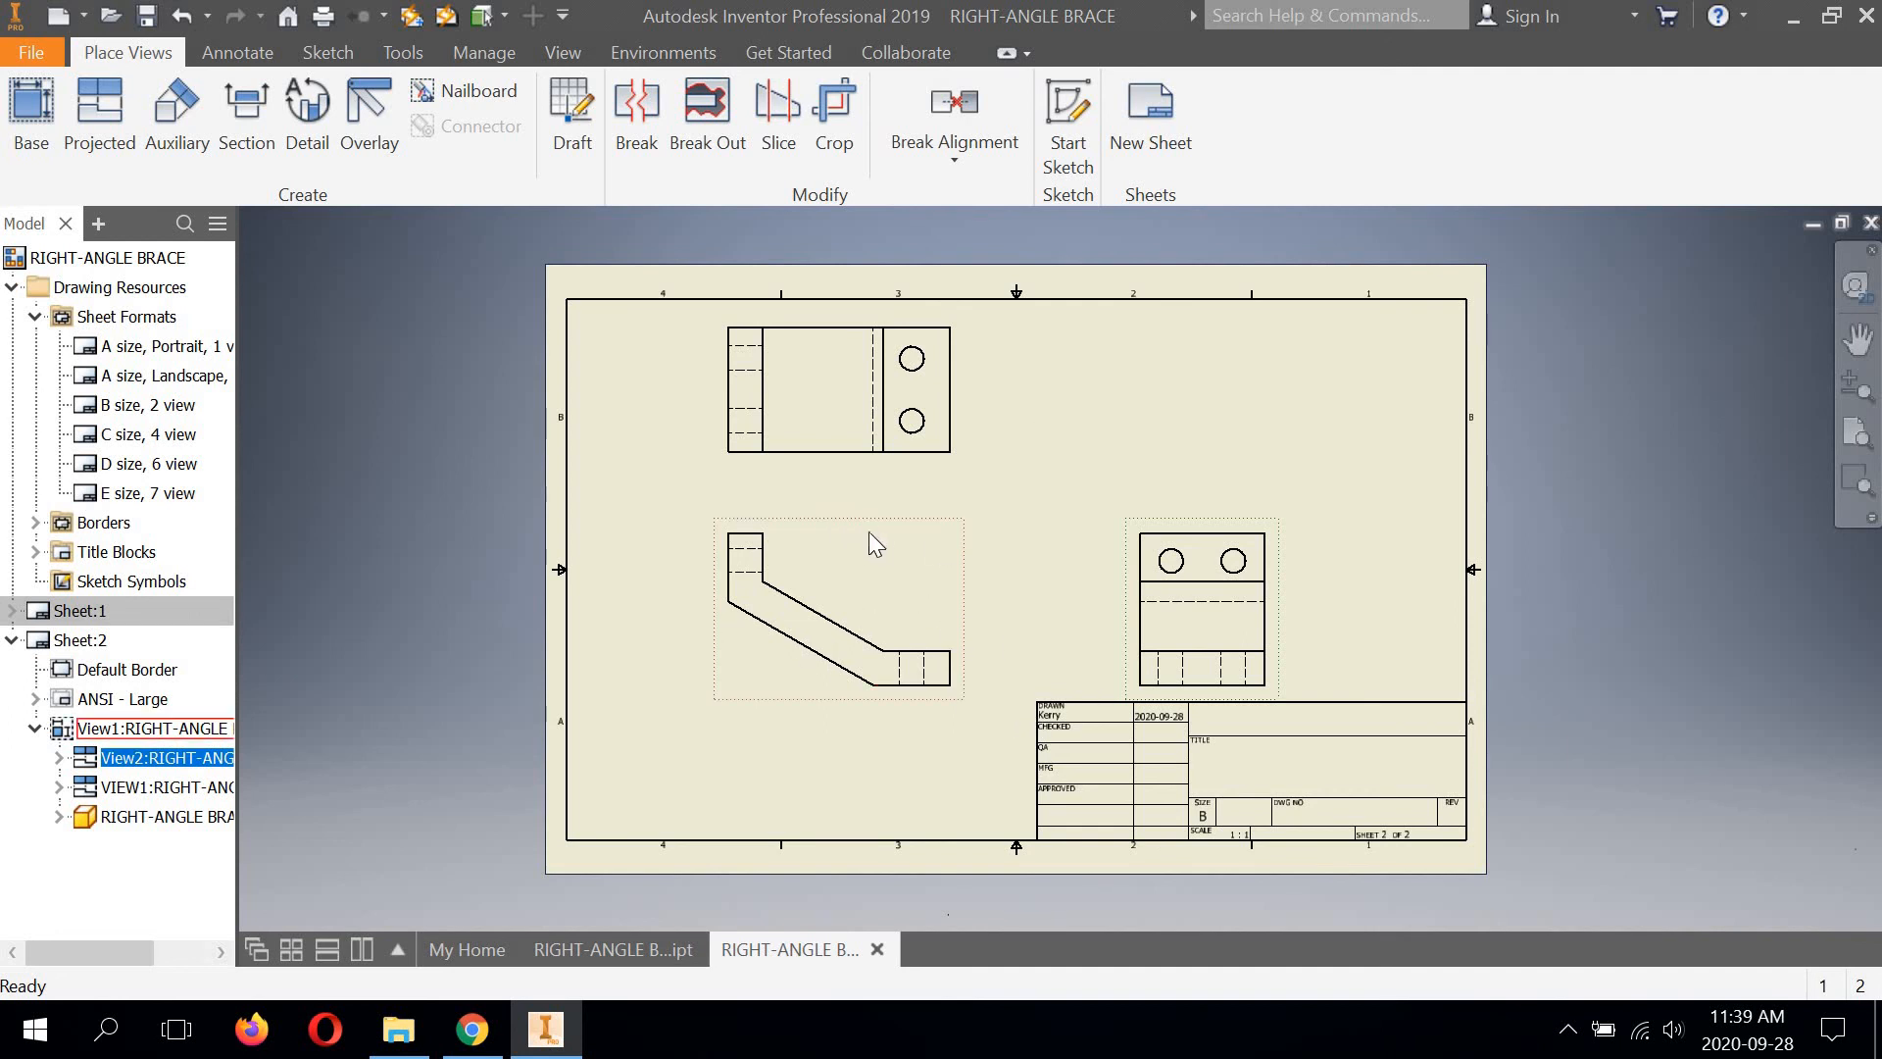
scroll(878, 537, "up", 3)
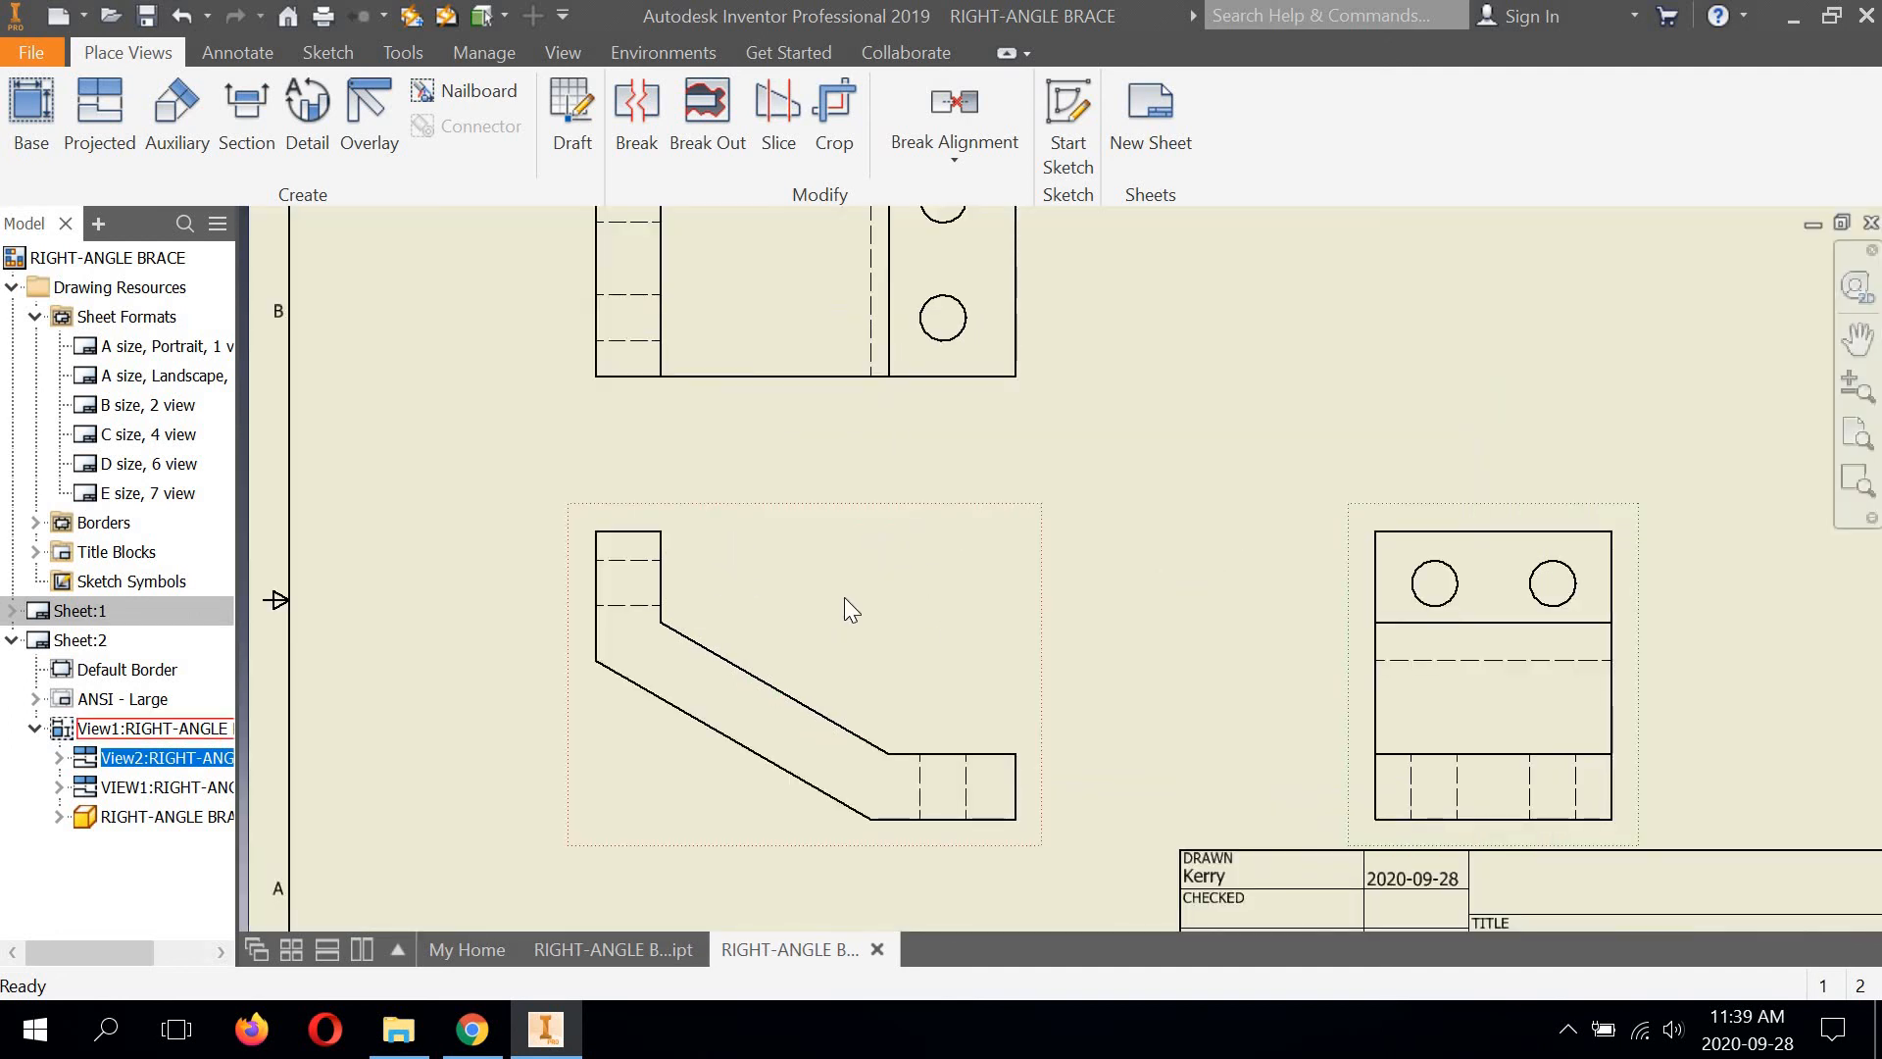
scroll(844, 600, "down", 2)
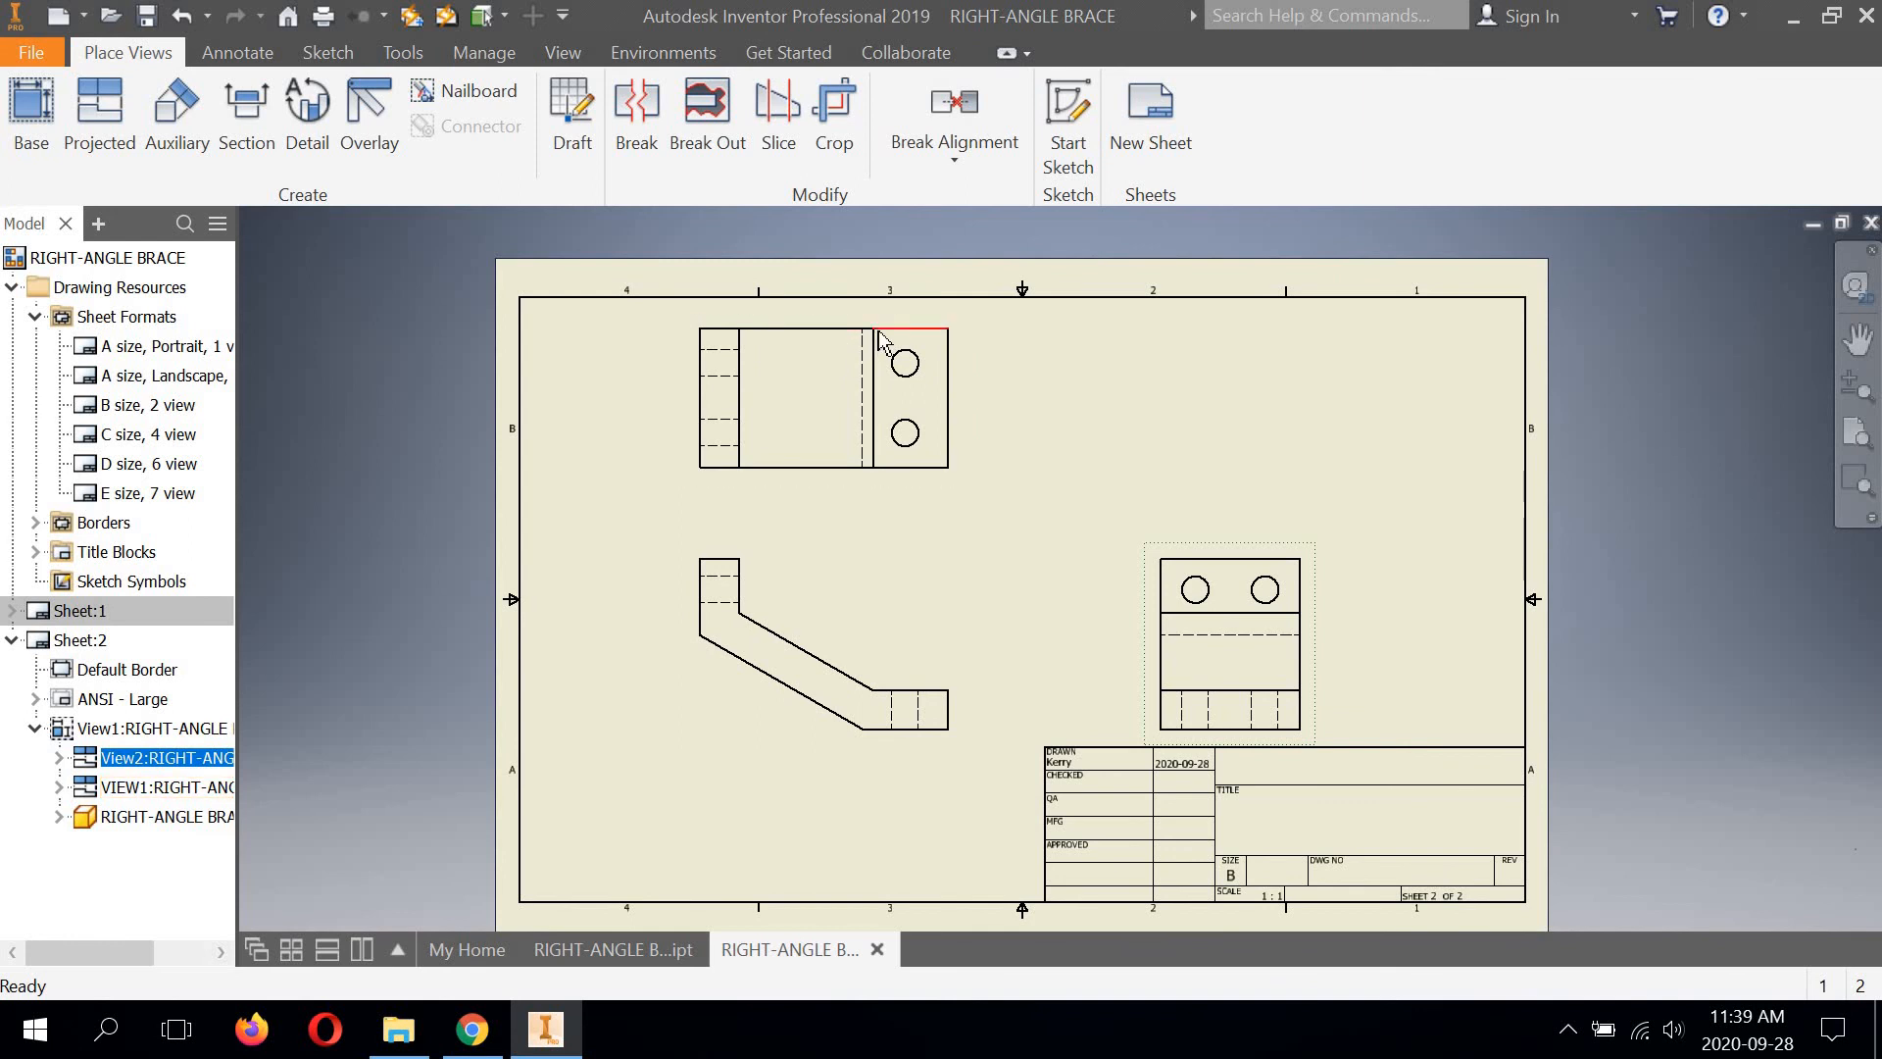
scroll(874, 334, "up", 2)
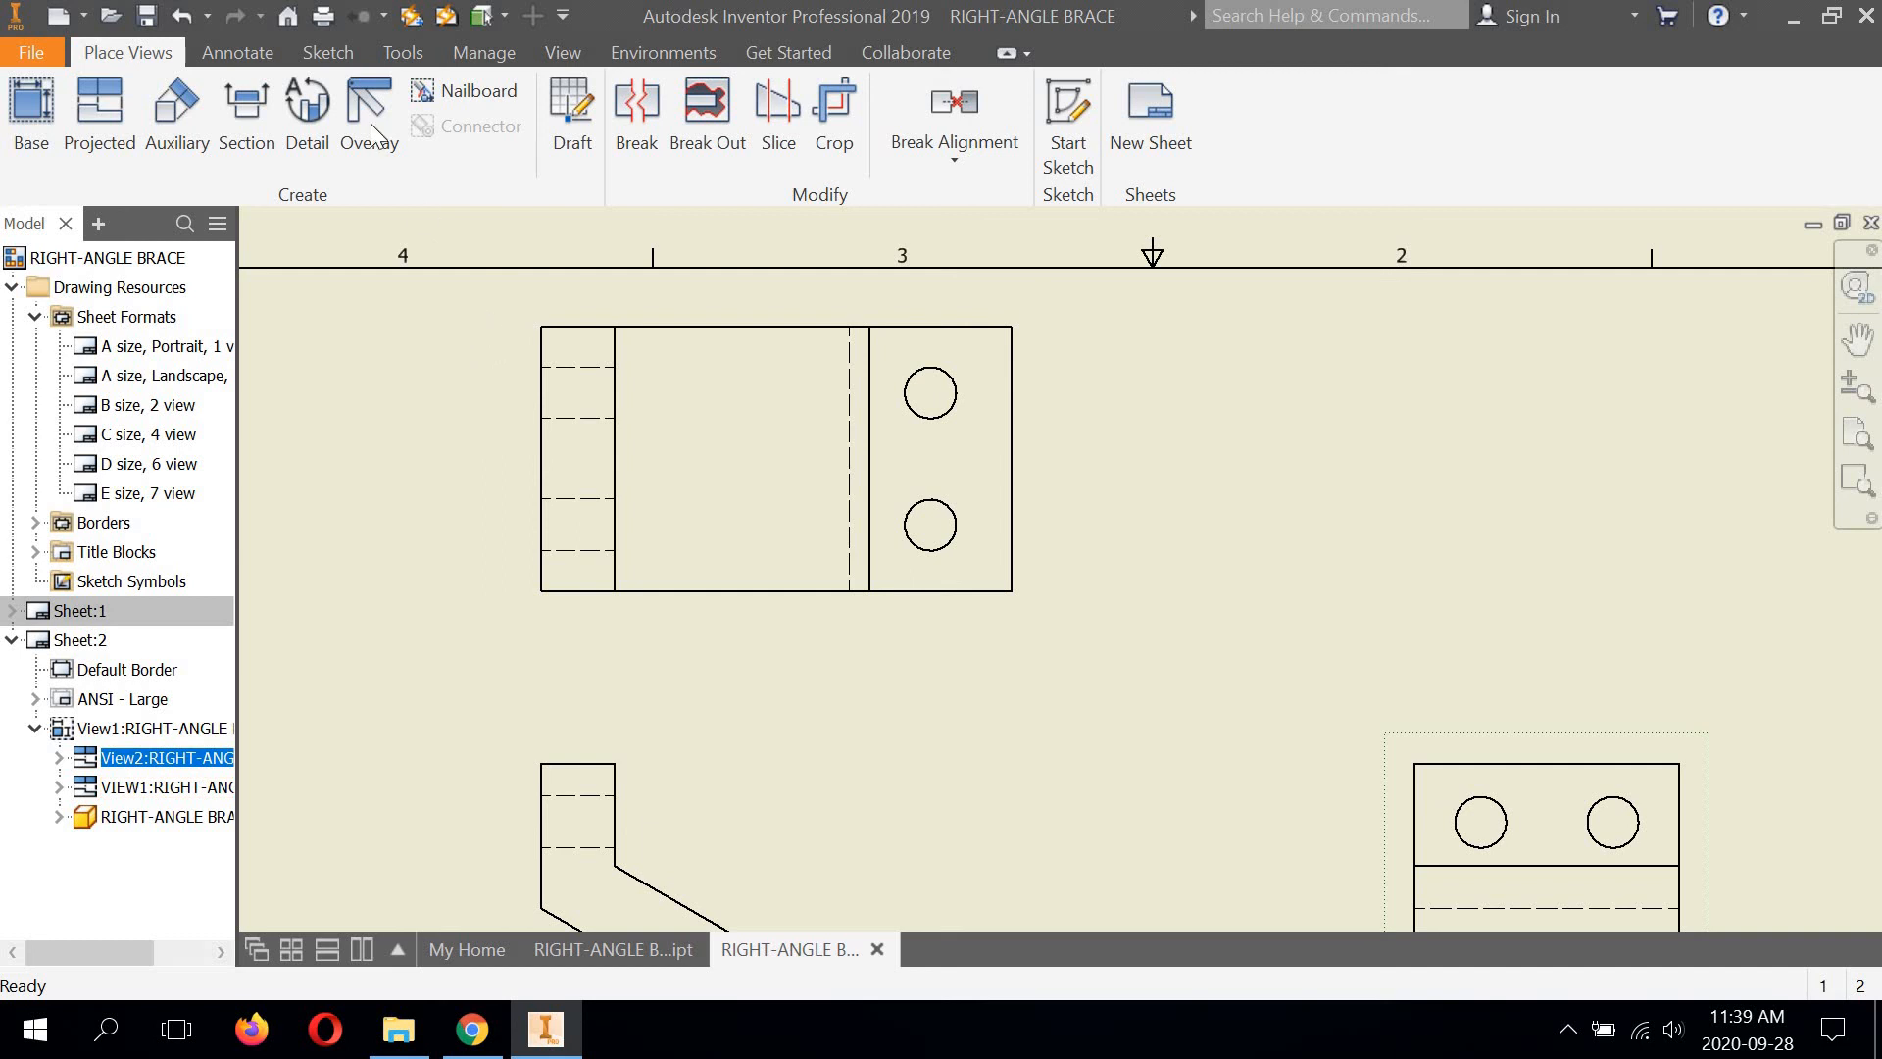
Add center marks to the two circular holes in the top view
left_click(238, 52)
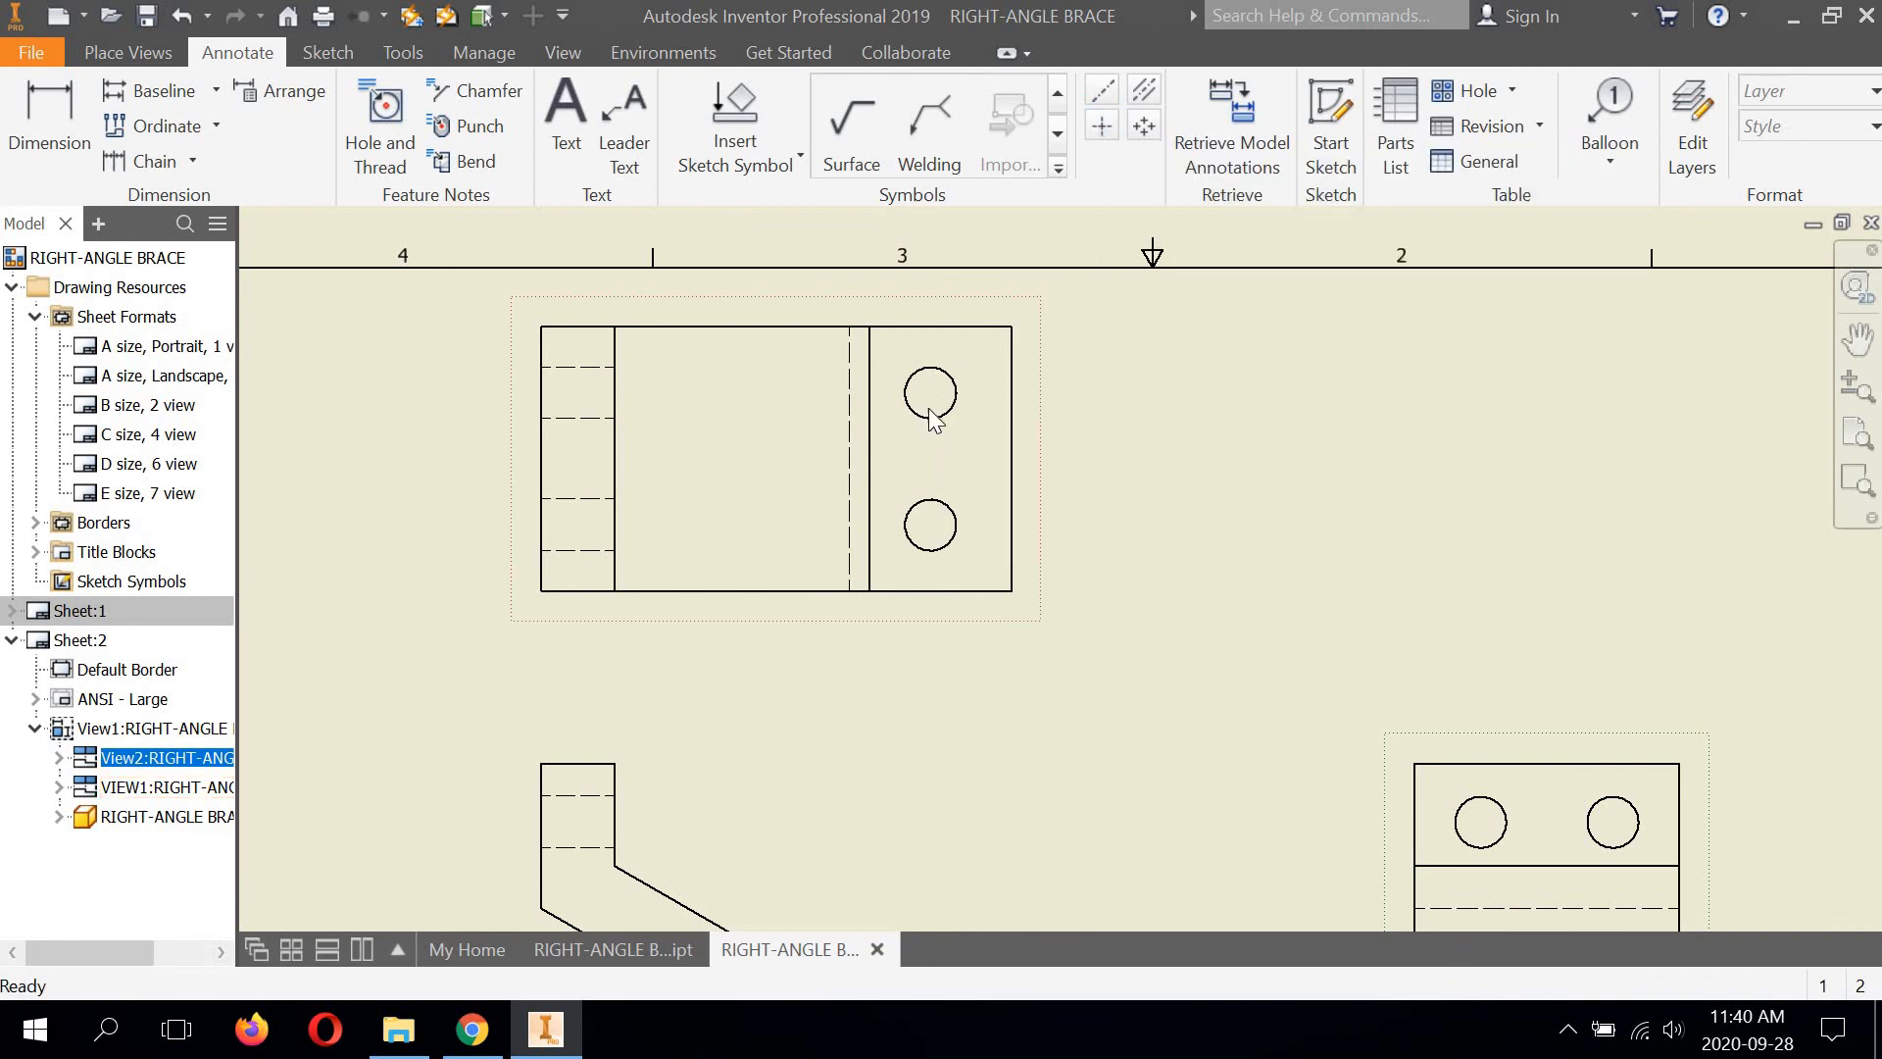
left_click(1102, 125)
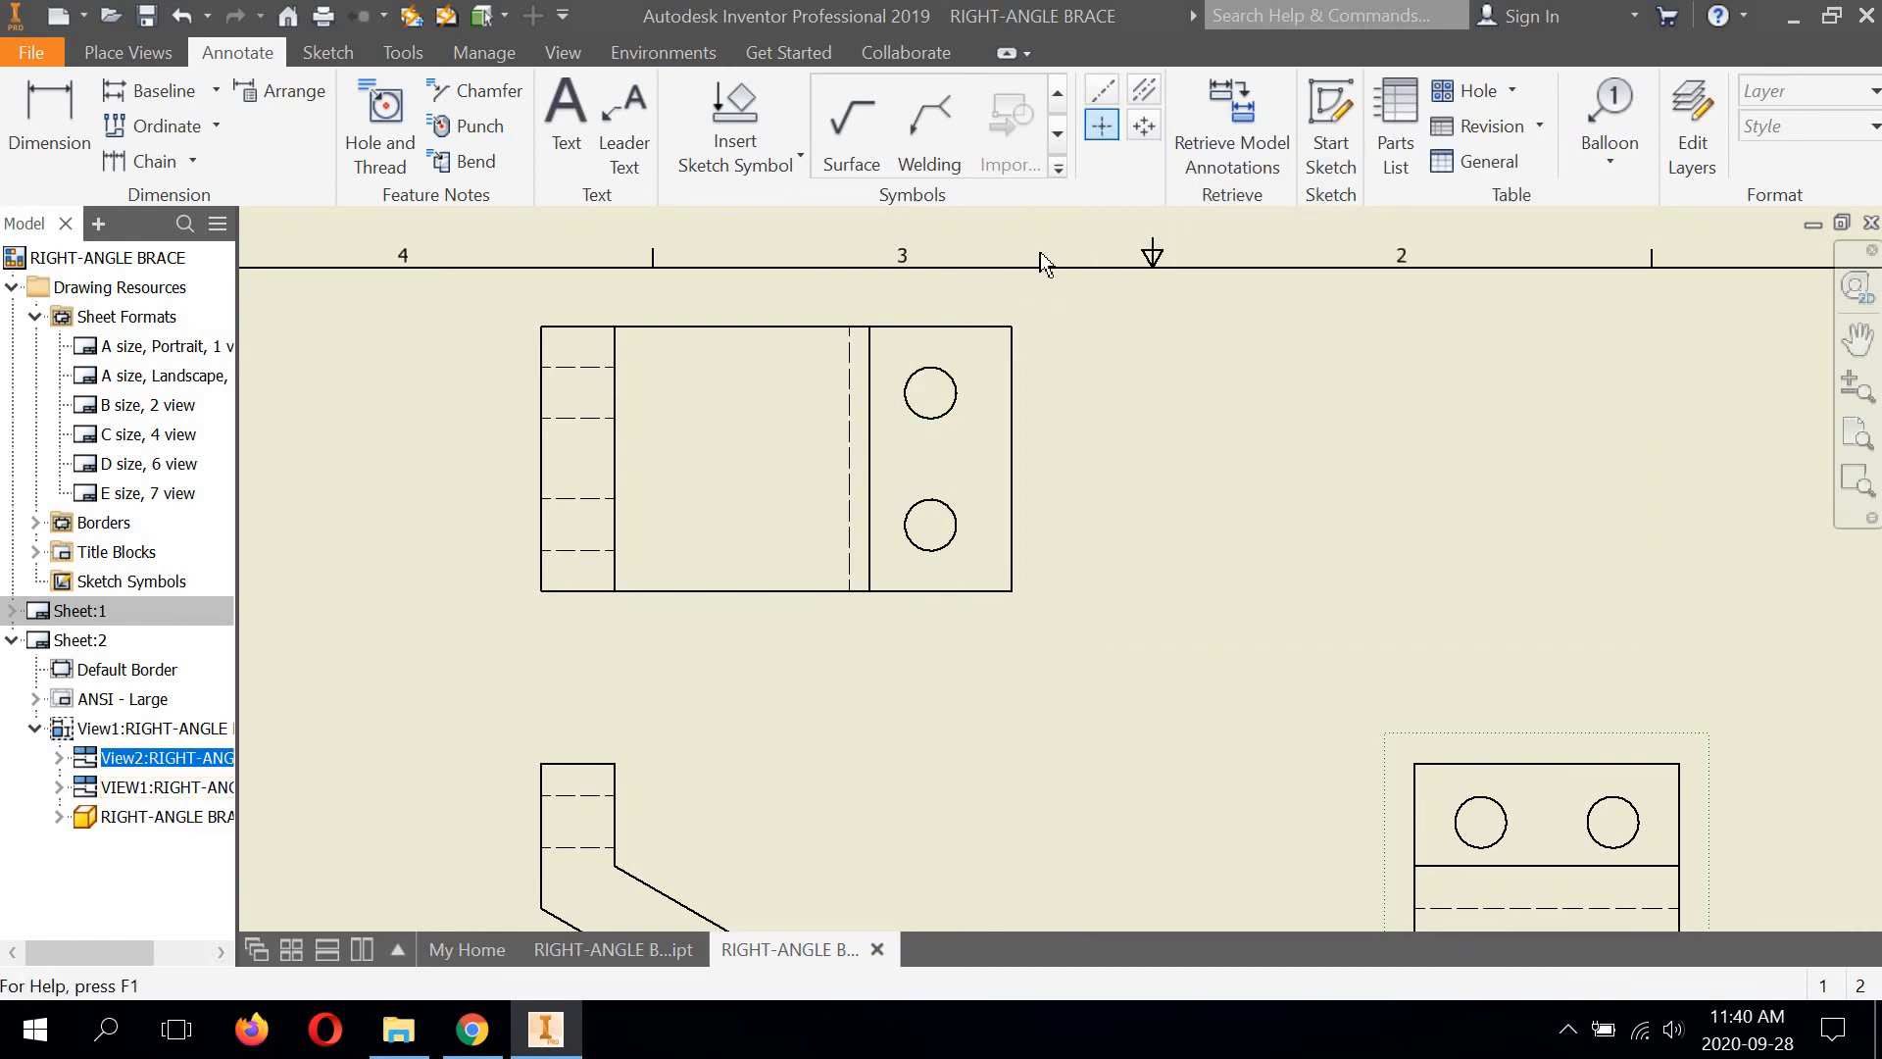
left_click(945, 376)
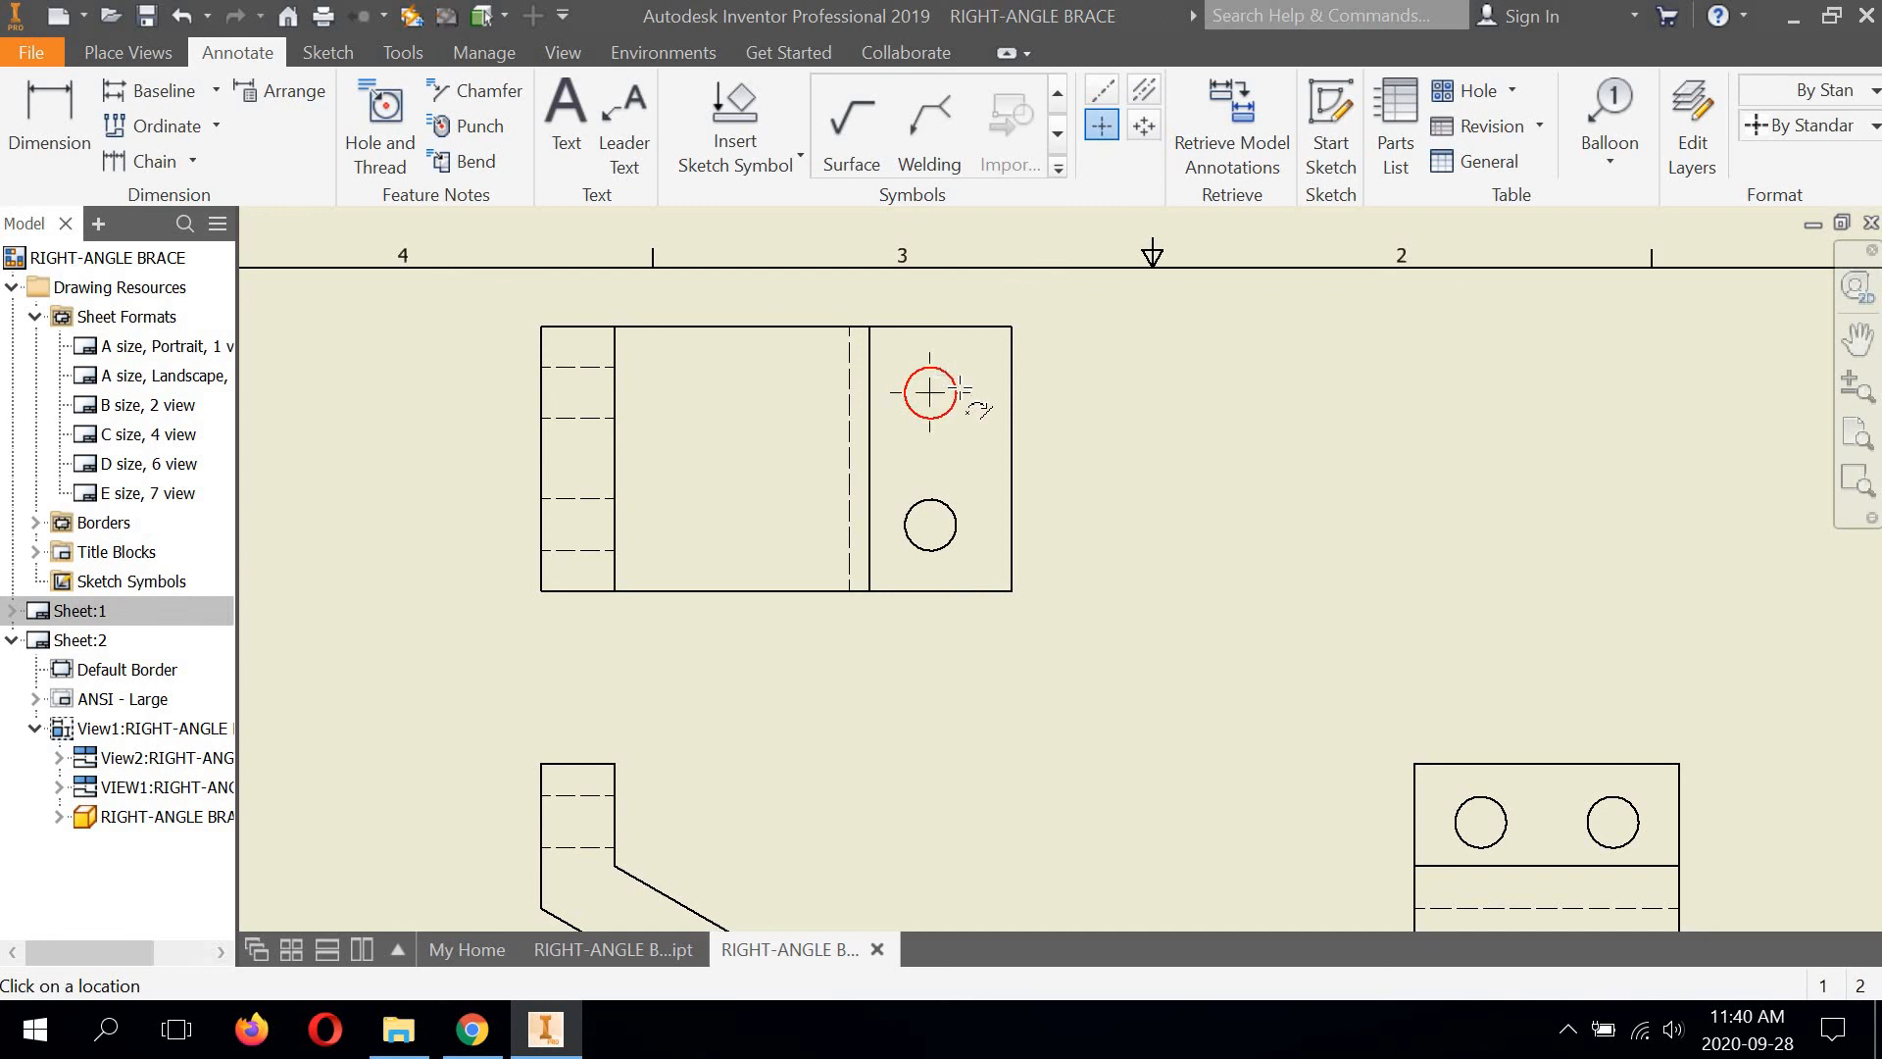
left_click(951, 500)
scroll(939, 397, "down", 5)
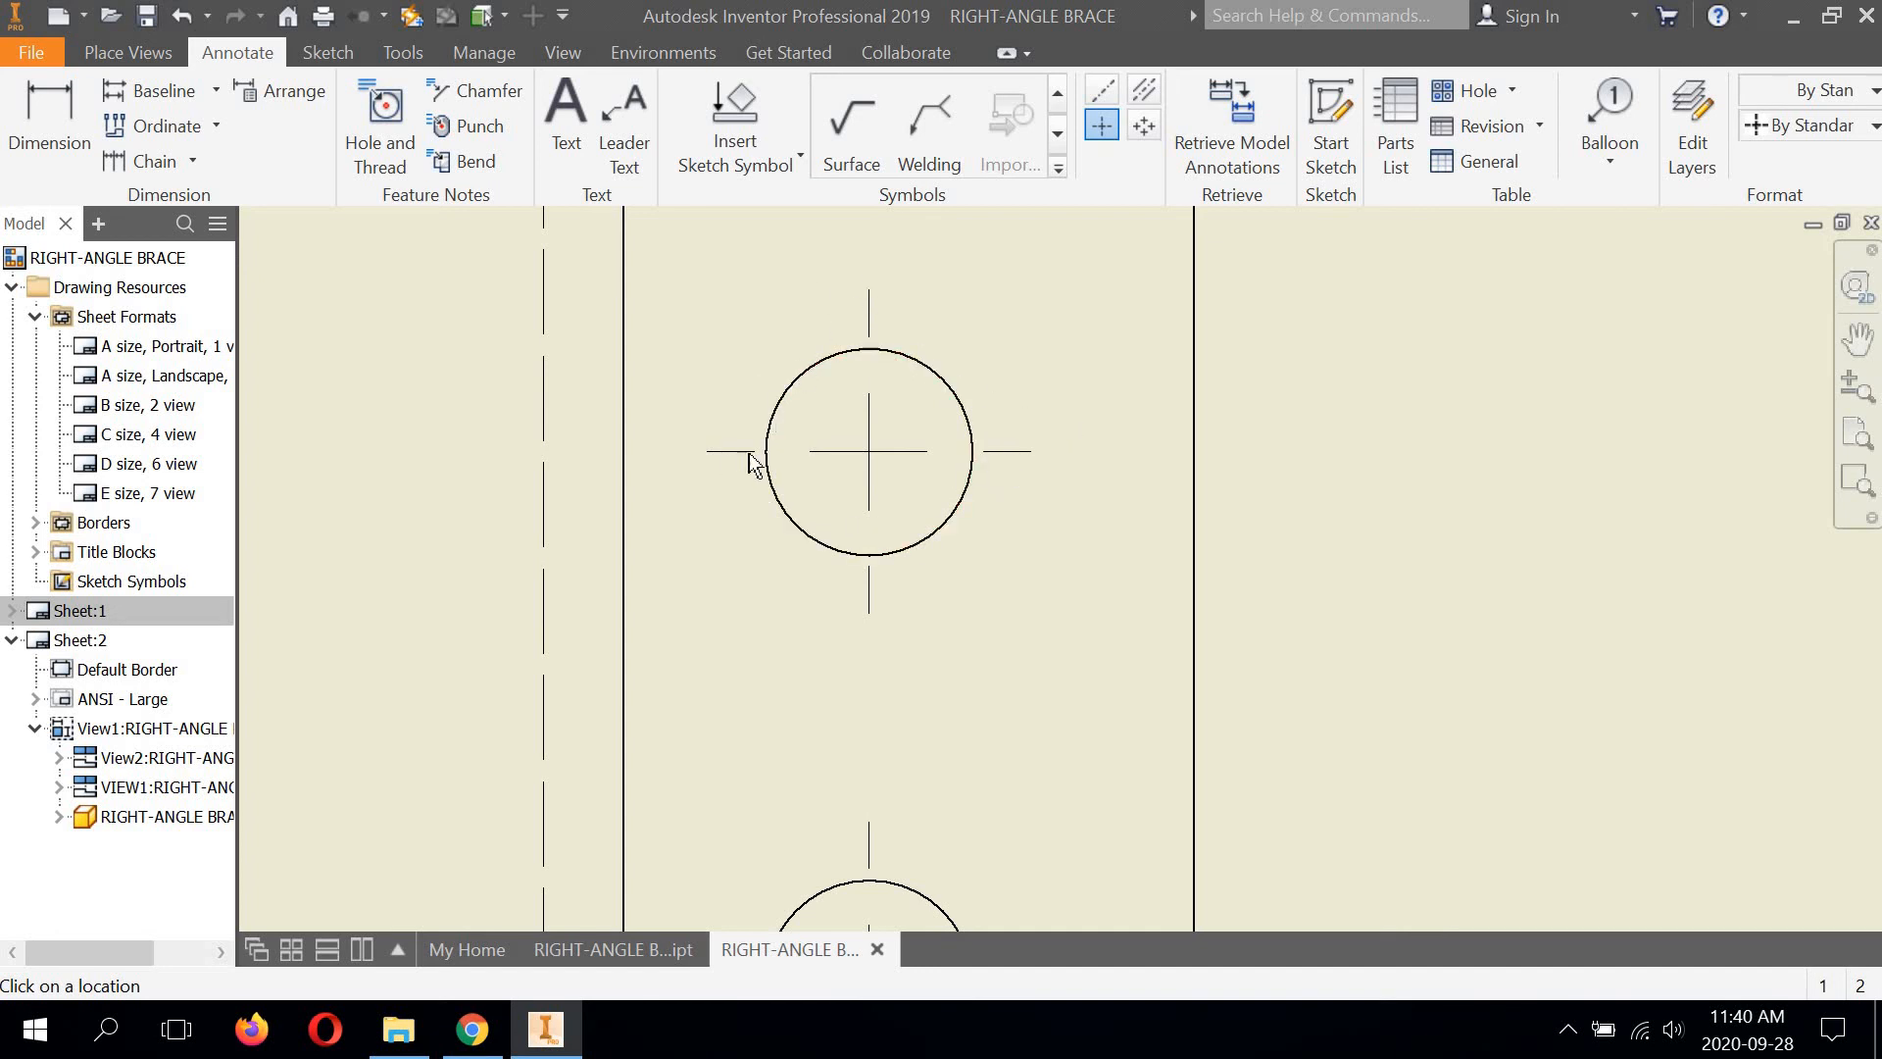
scroll(772, 386, "down", 4)
scroll(845, 490, "up", 8)
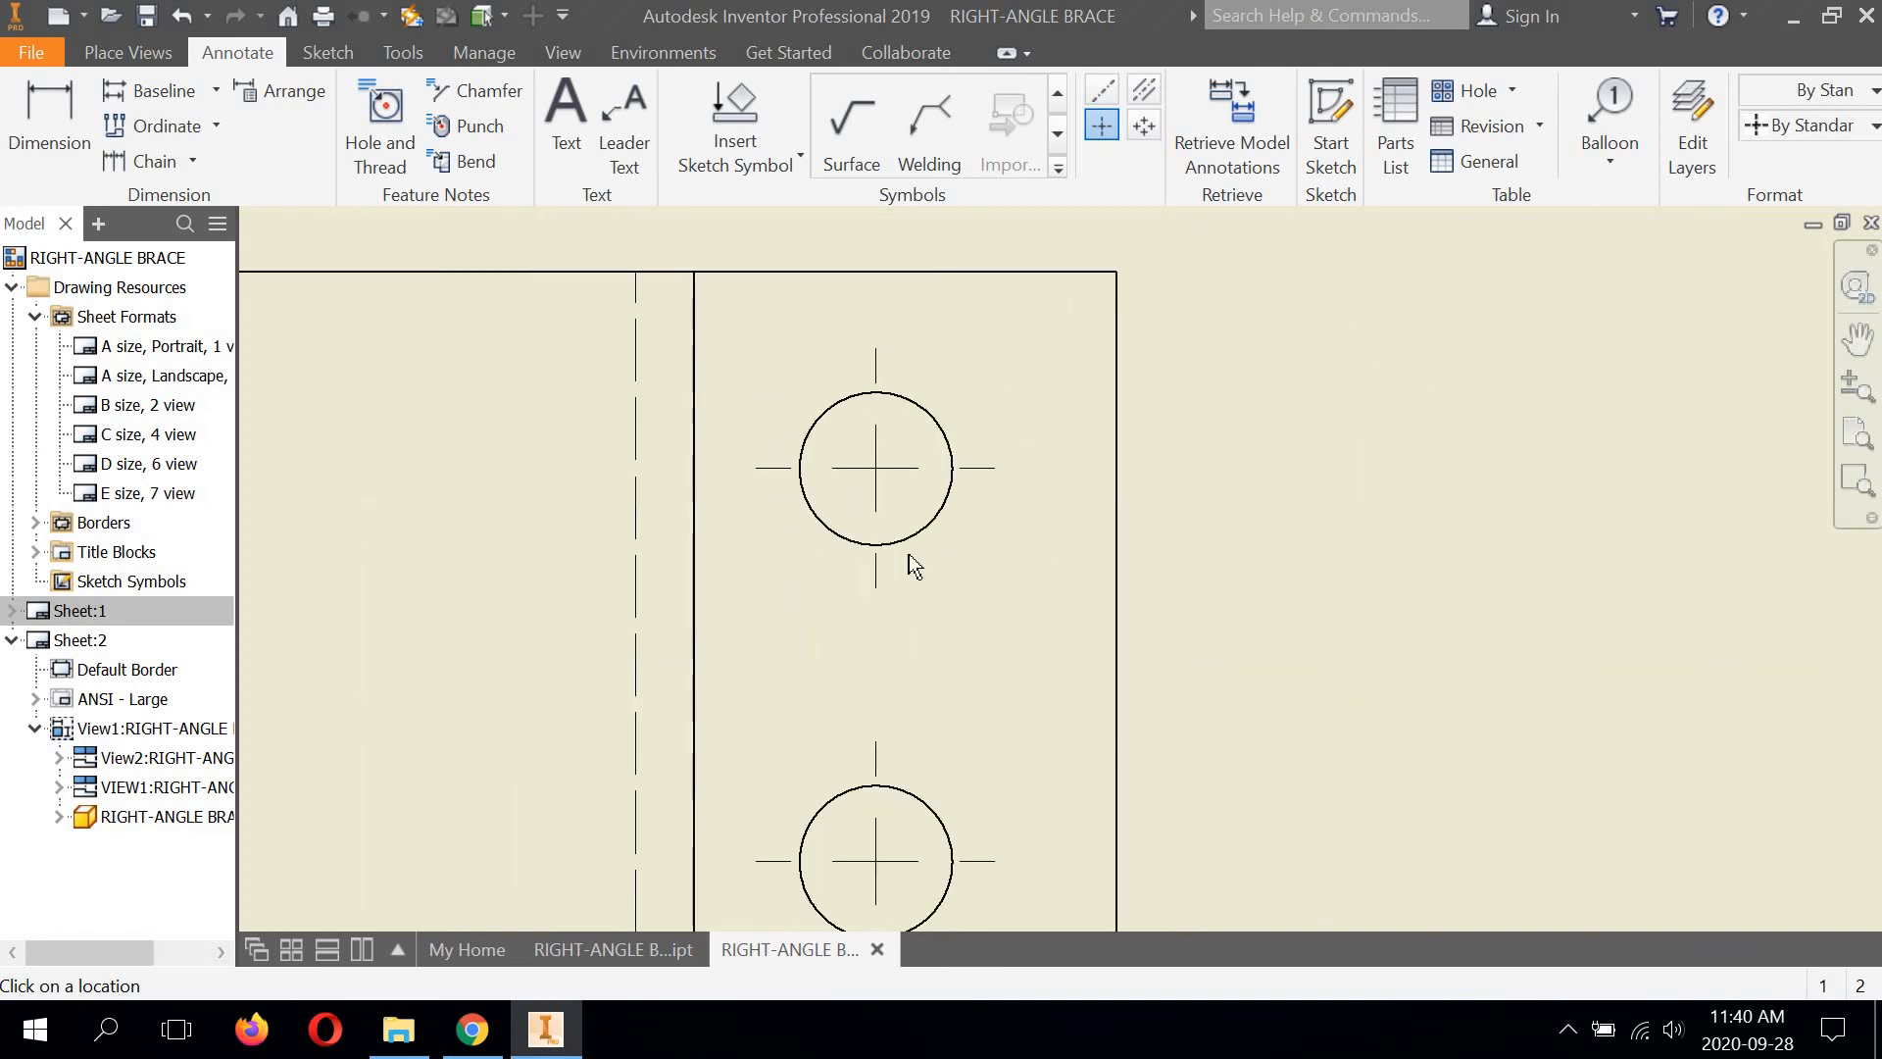
Add center marks to the two circular holes in the side view and finish the Center Mark command
mouse_move(880, 450)
middle_mouse_down()
mouse_move(823, 380)
mouse_move(620, 307)
middle_mouse_up()
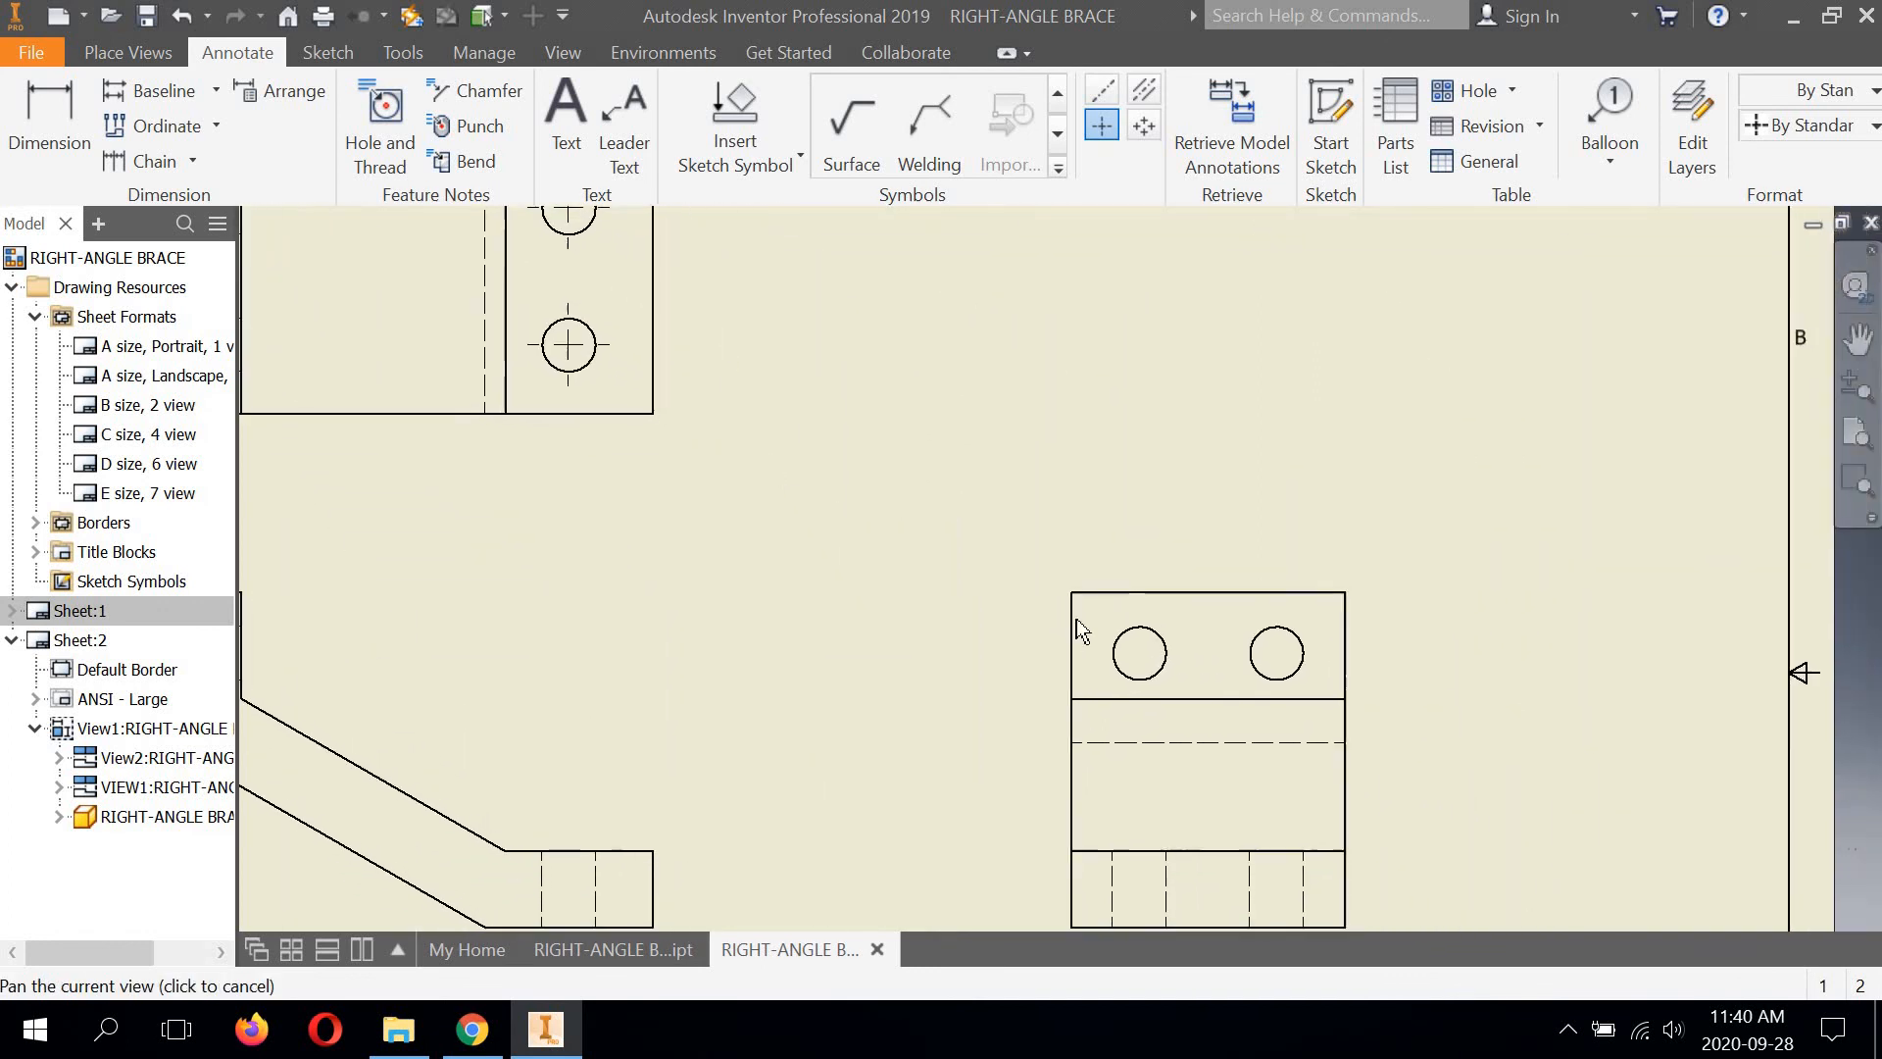
left_click(1140, 627)
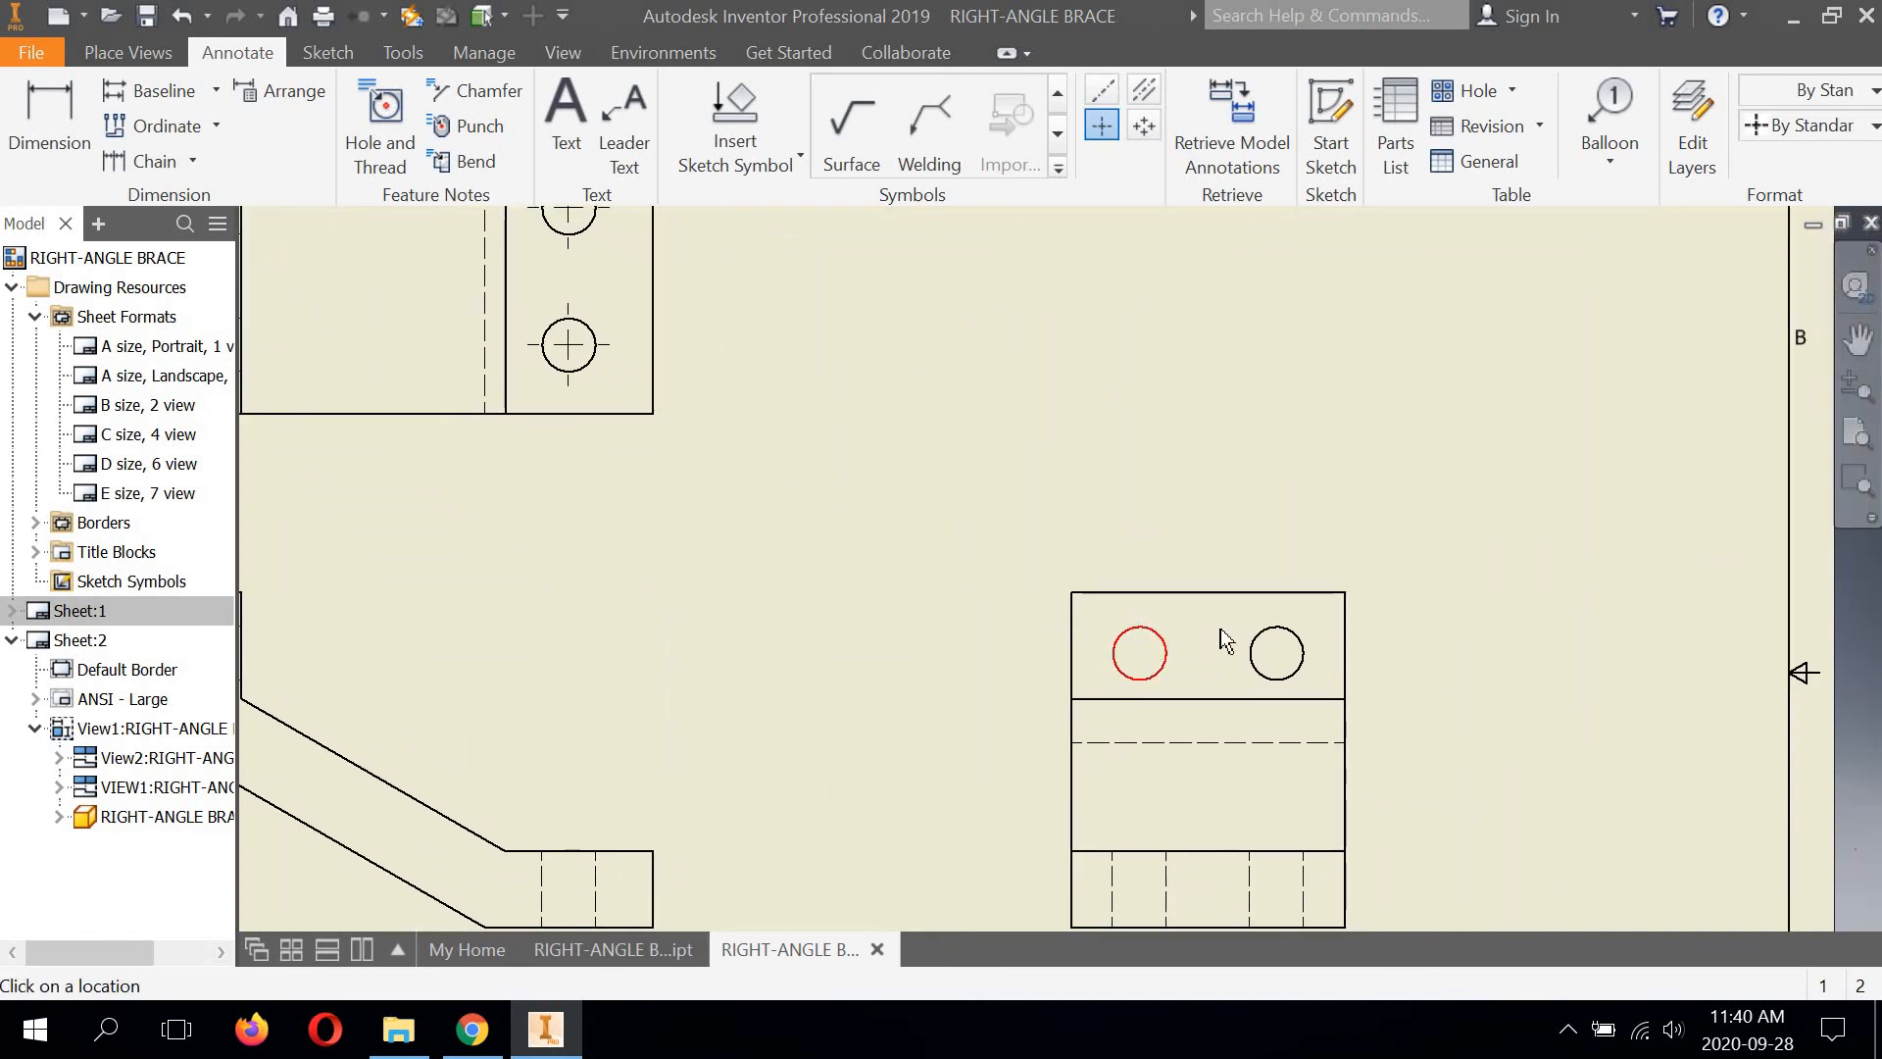
left_click(1262, 633)
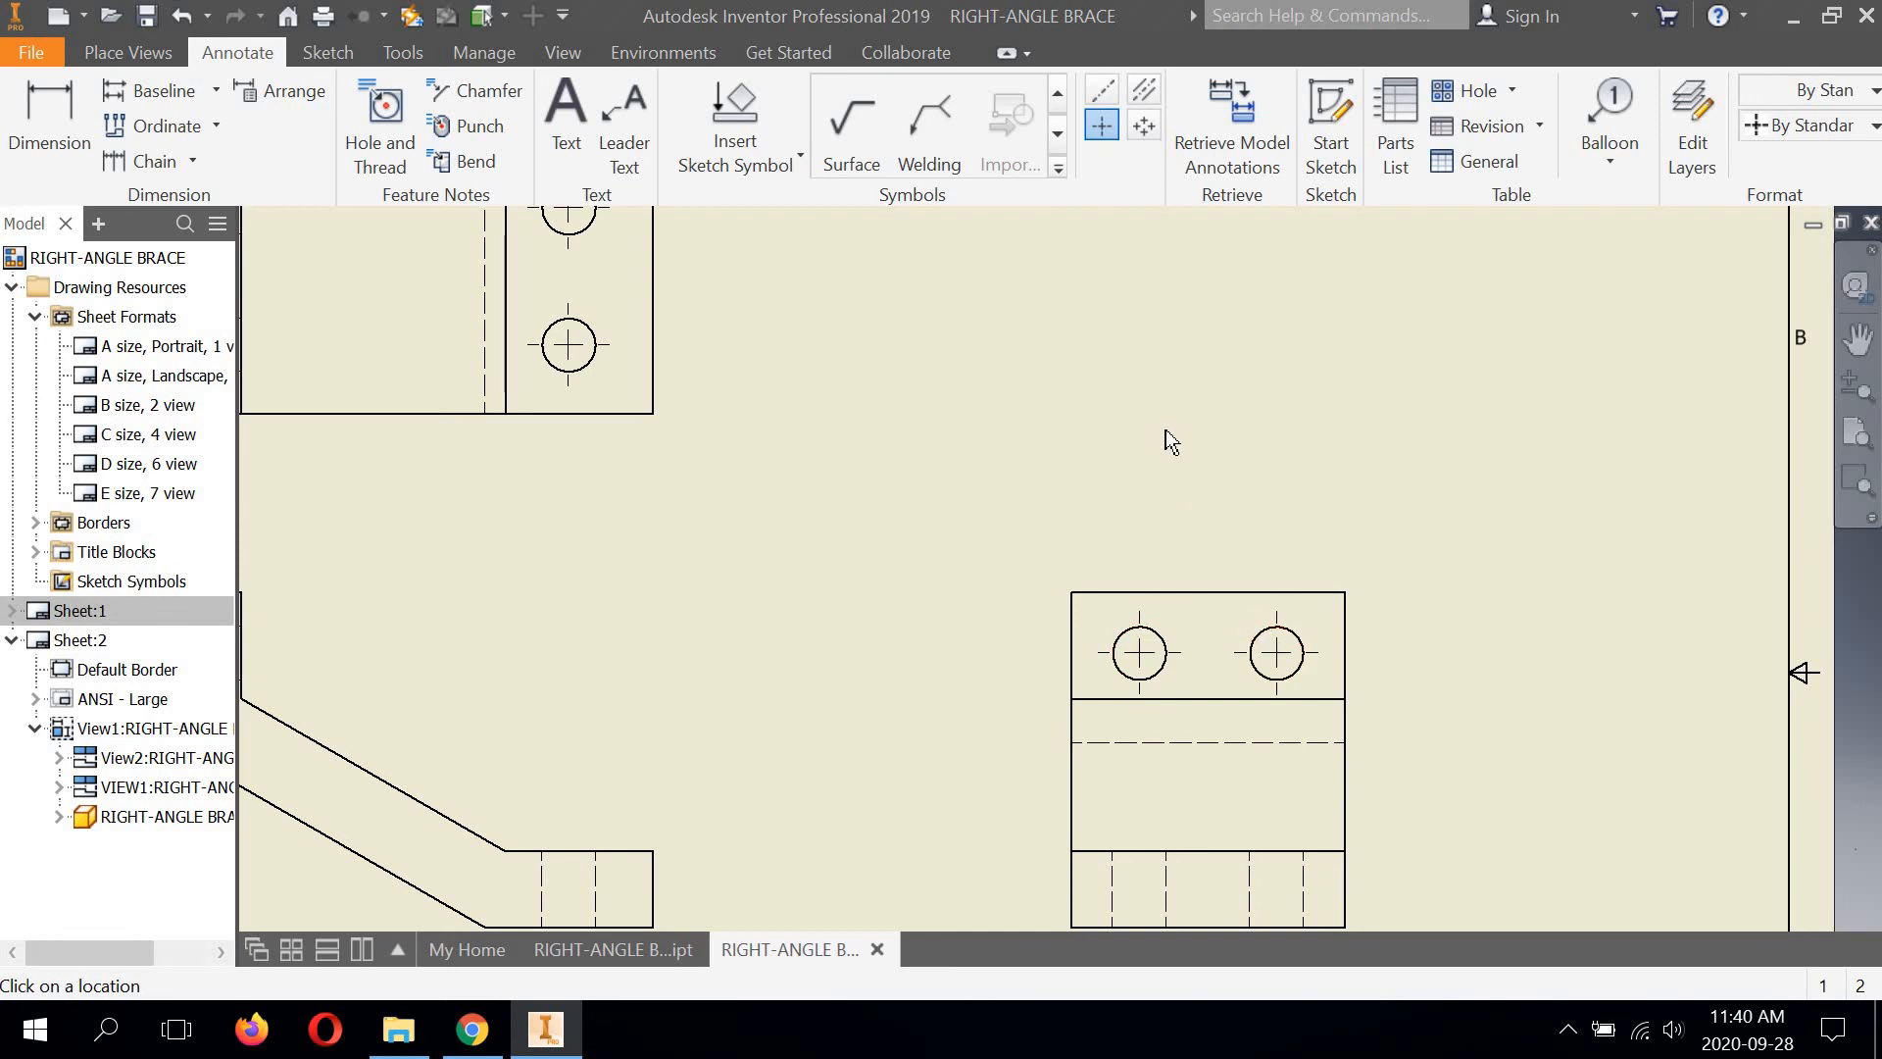
scroll(1167, 438, "up", 2)
scroll(849, 535, "up", 3)
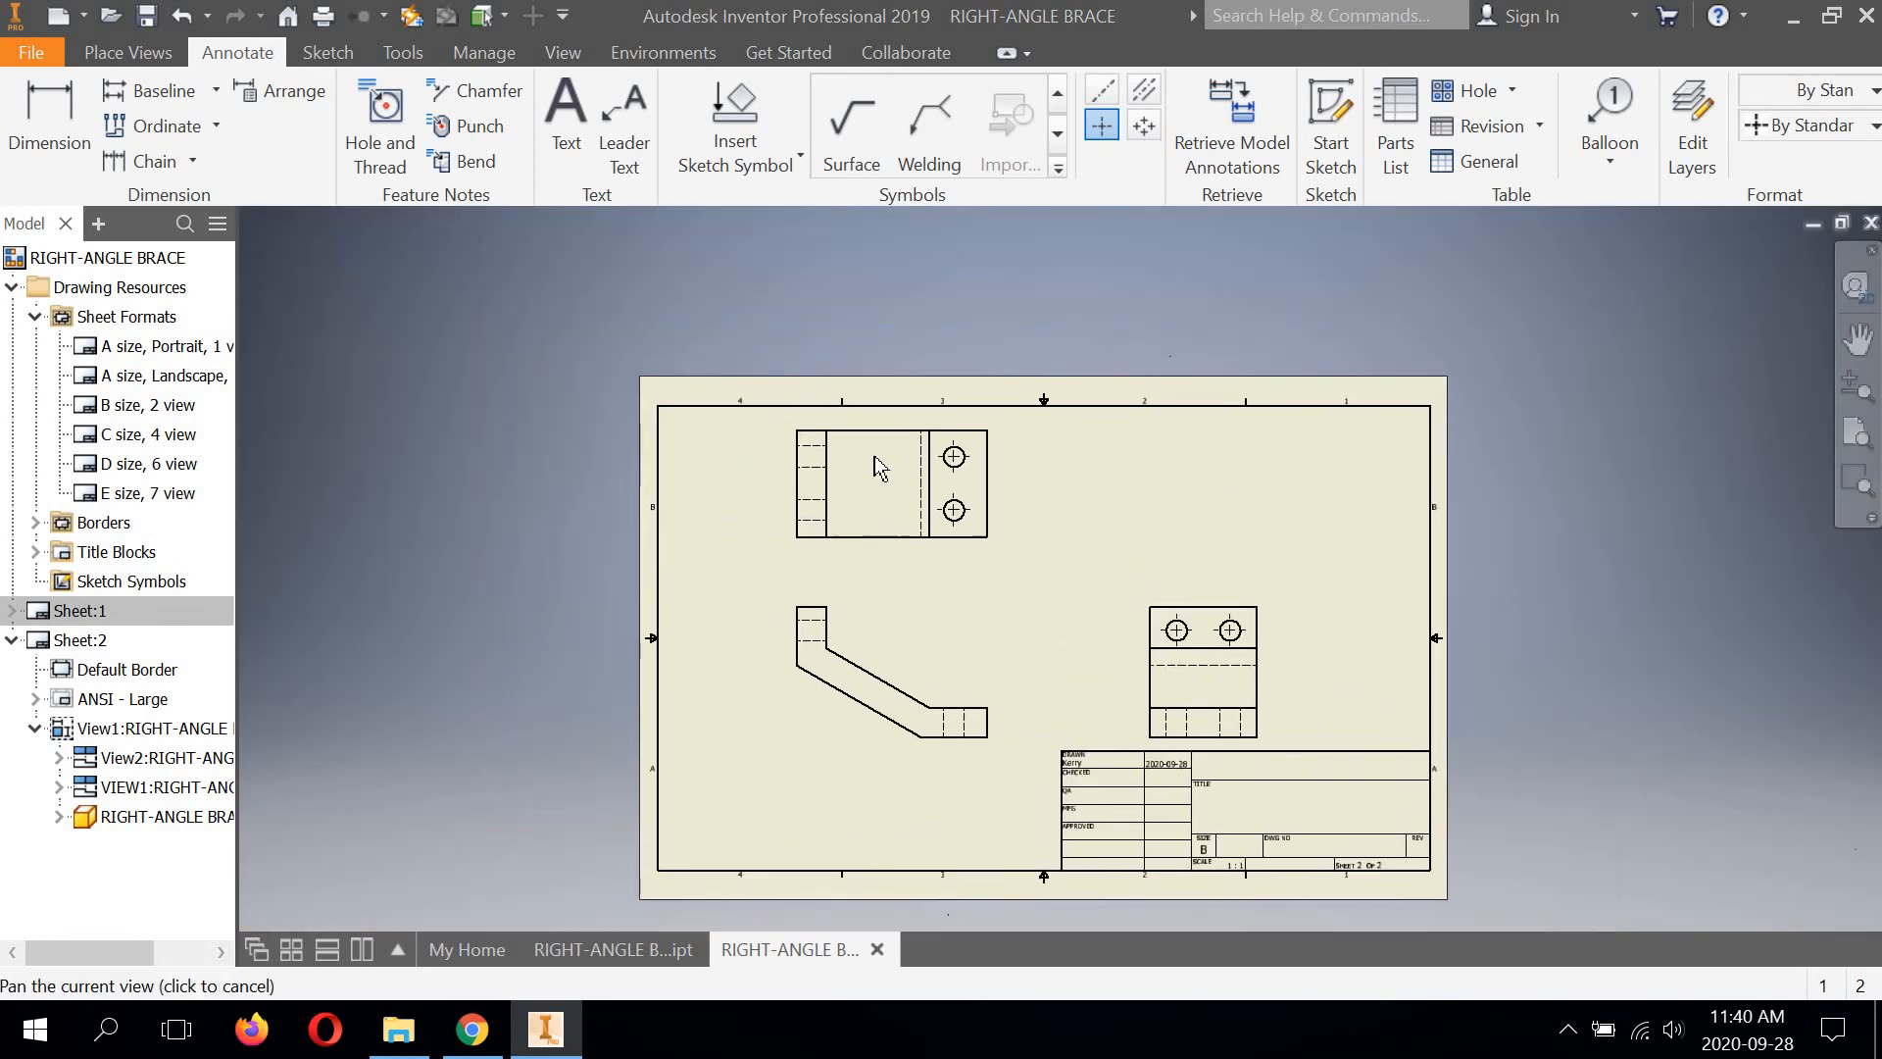
scroll(943, 444, "down", 5)
scroll(944, 444, "down", 3)
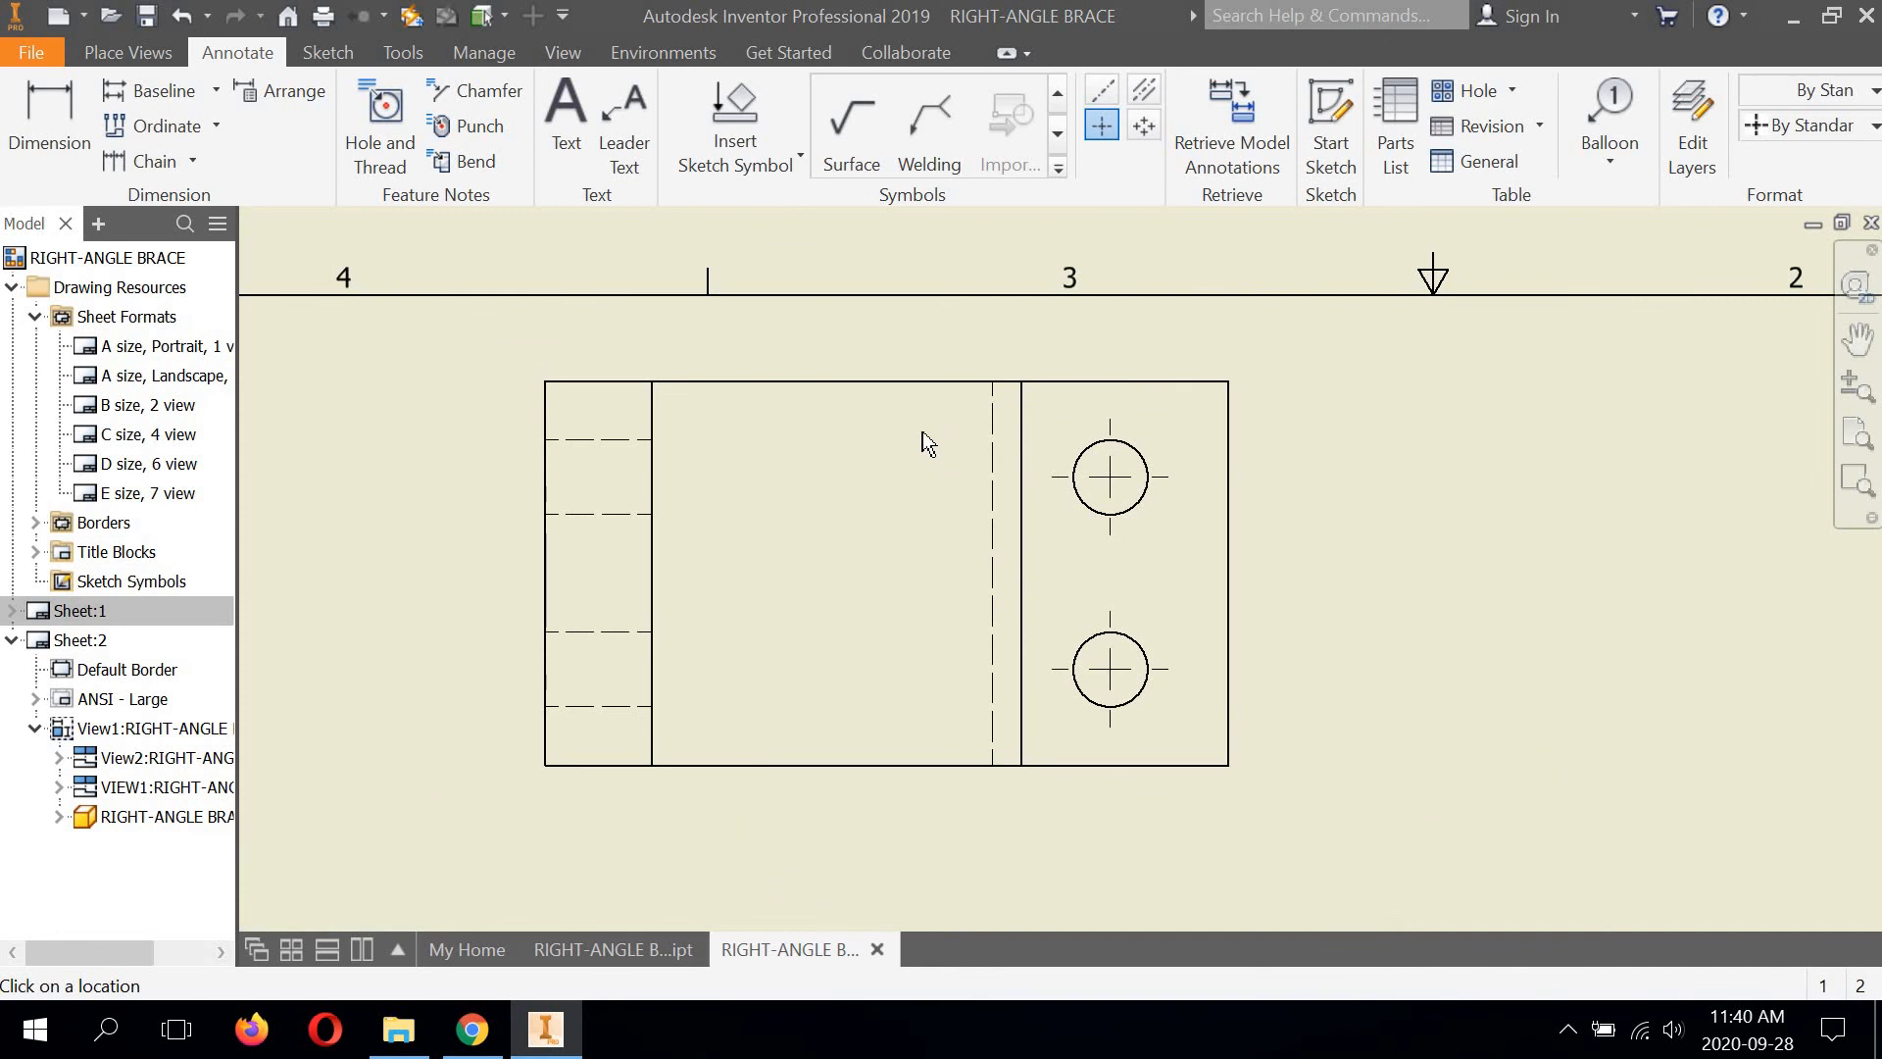
right_click(1296, 363)
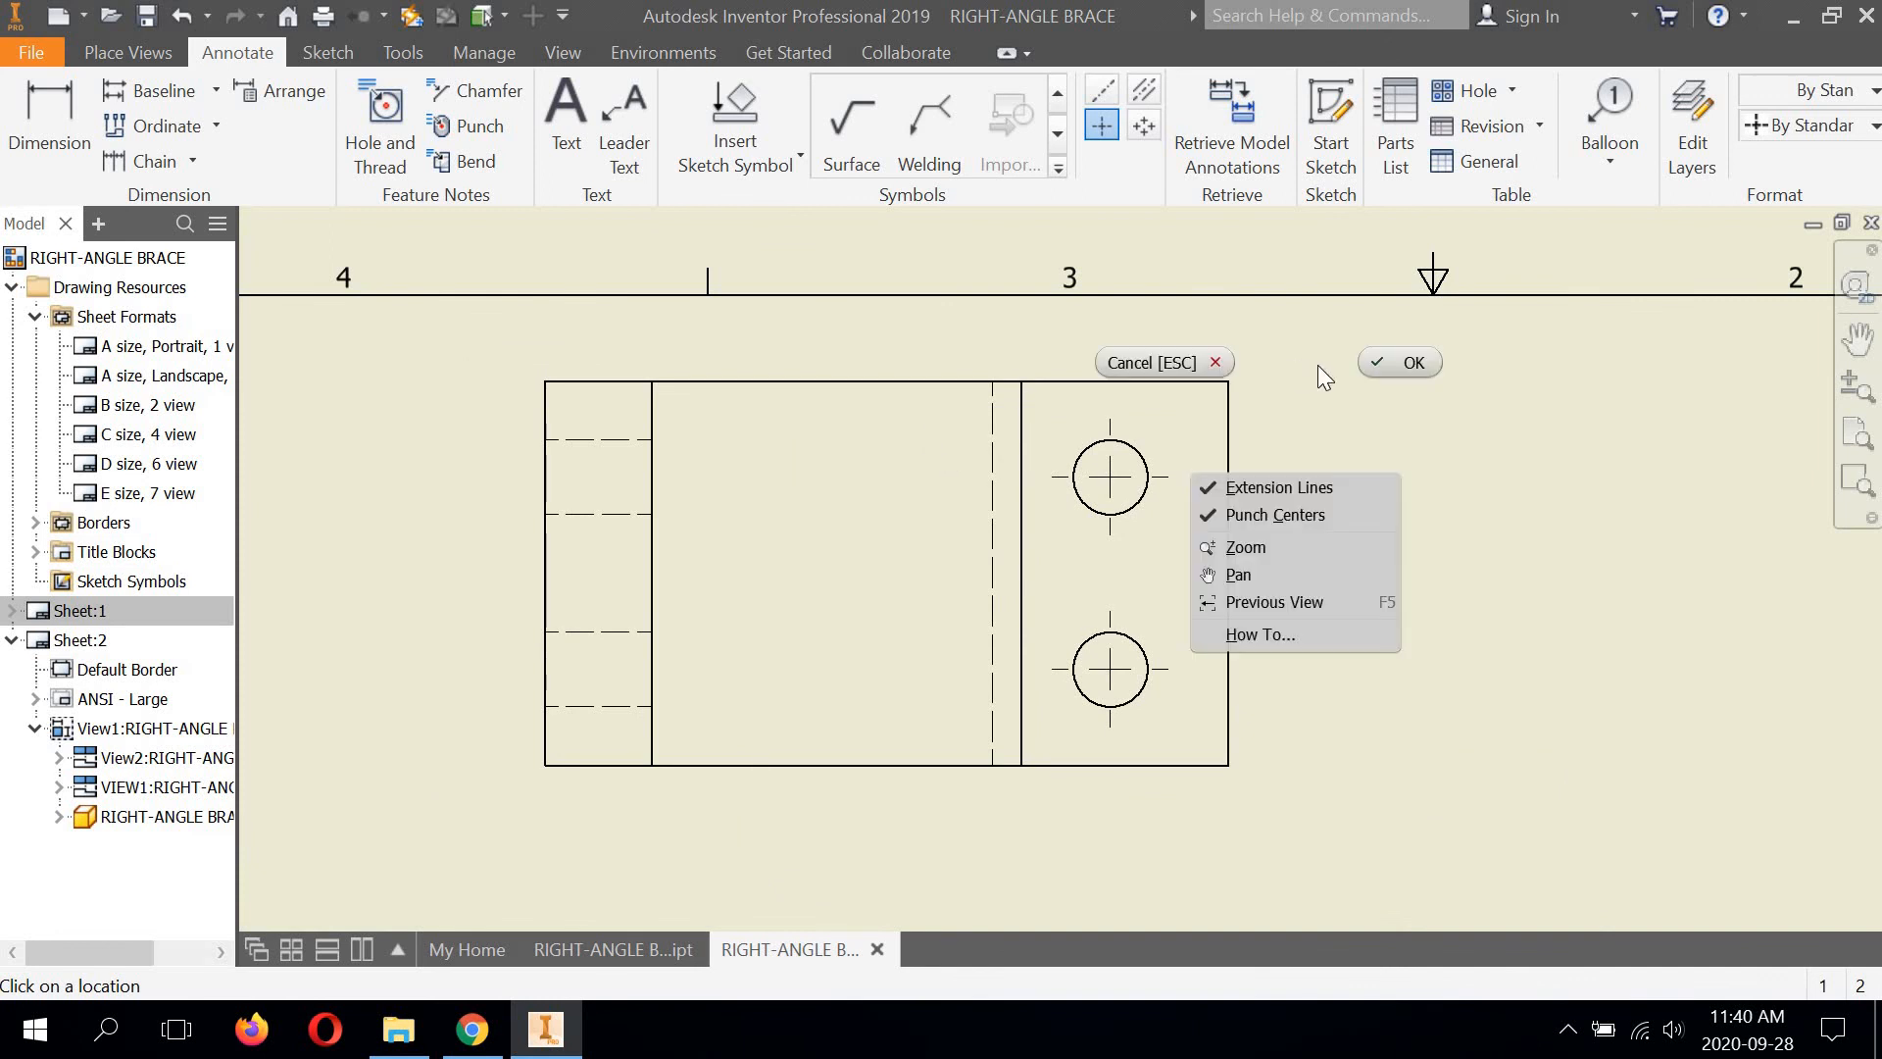
left_click(1376, 361)
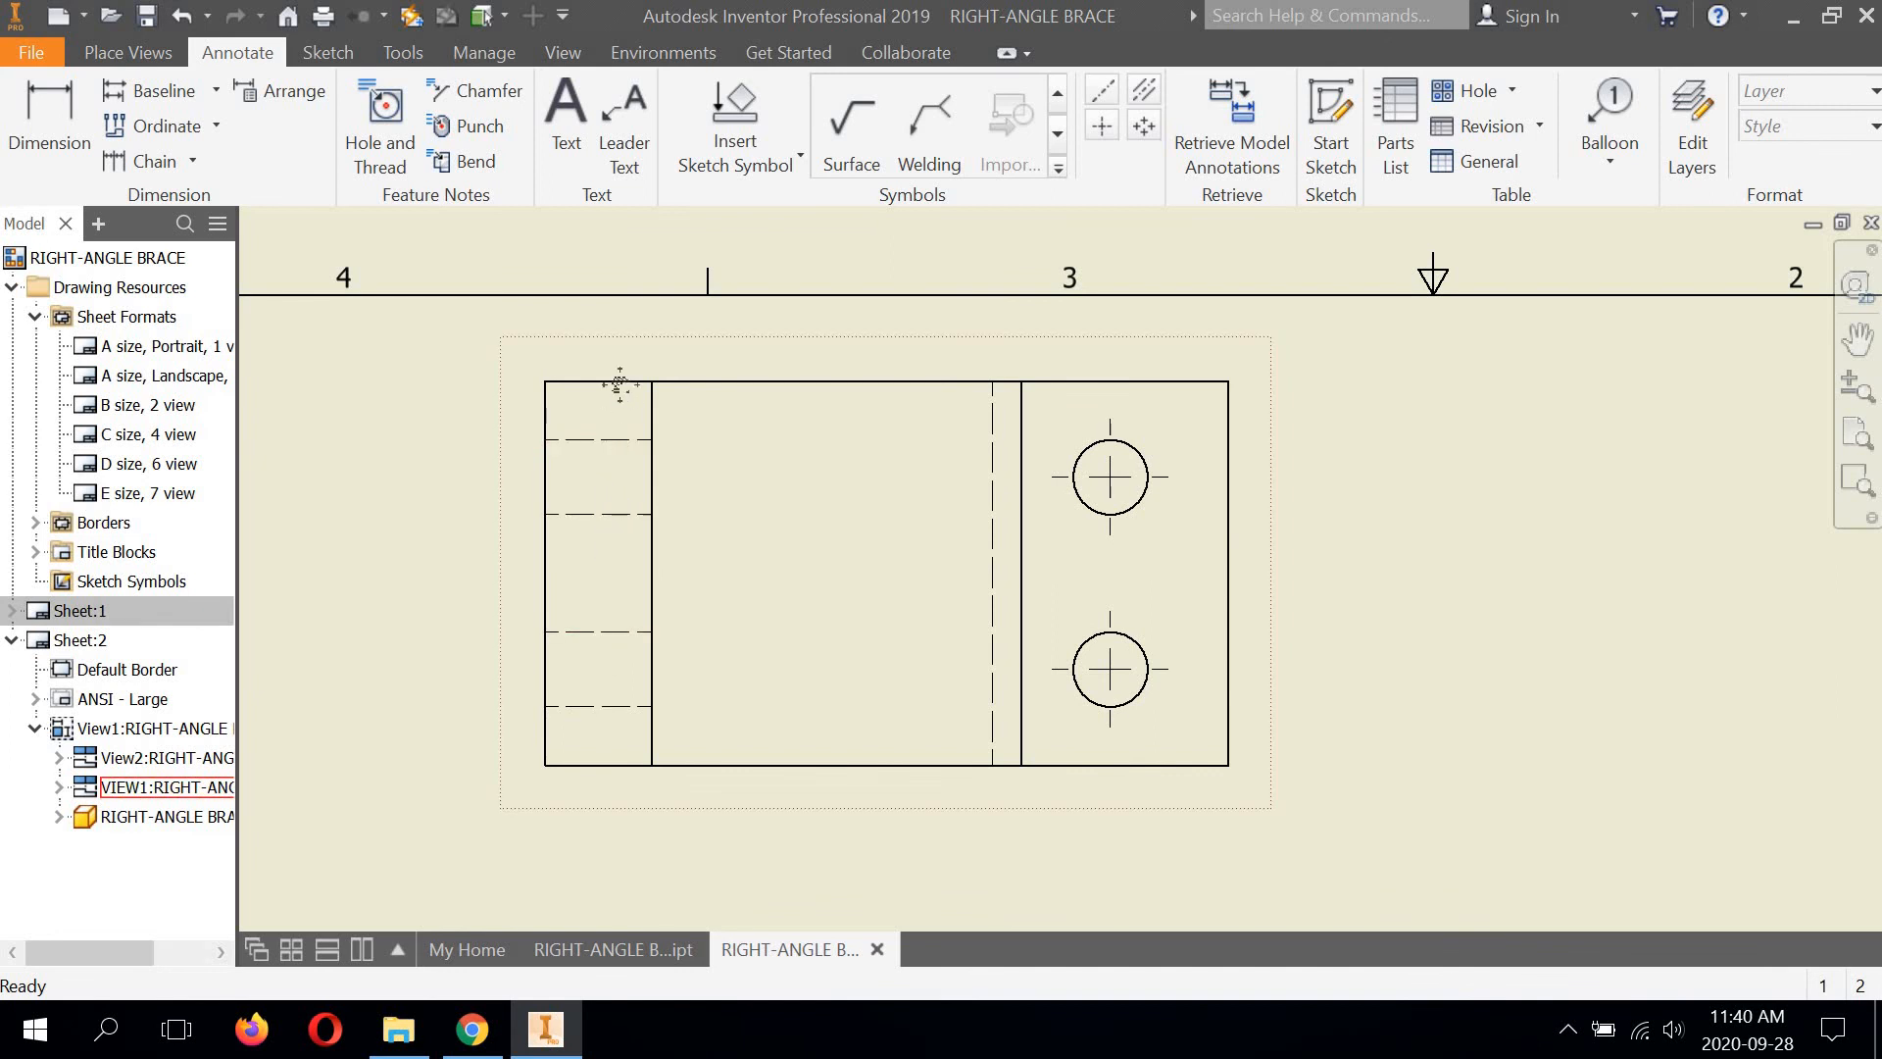
Switch to the right-angle brace part model and compare its top, right and front orientations with the hidden lines in the drawing's top view
middle_click_drag(578, 425, 578, 338)
scroll(580, 345, "up", 3)
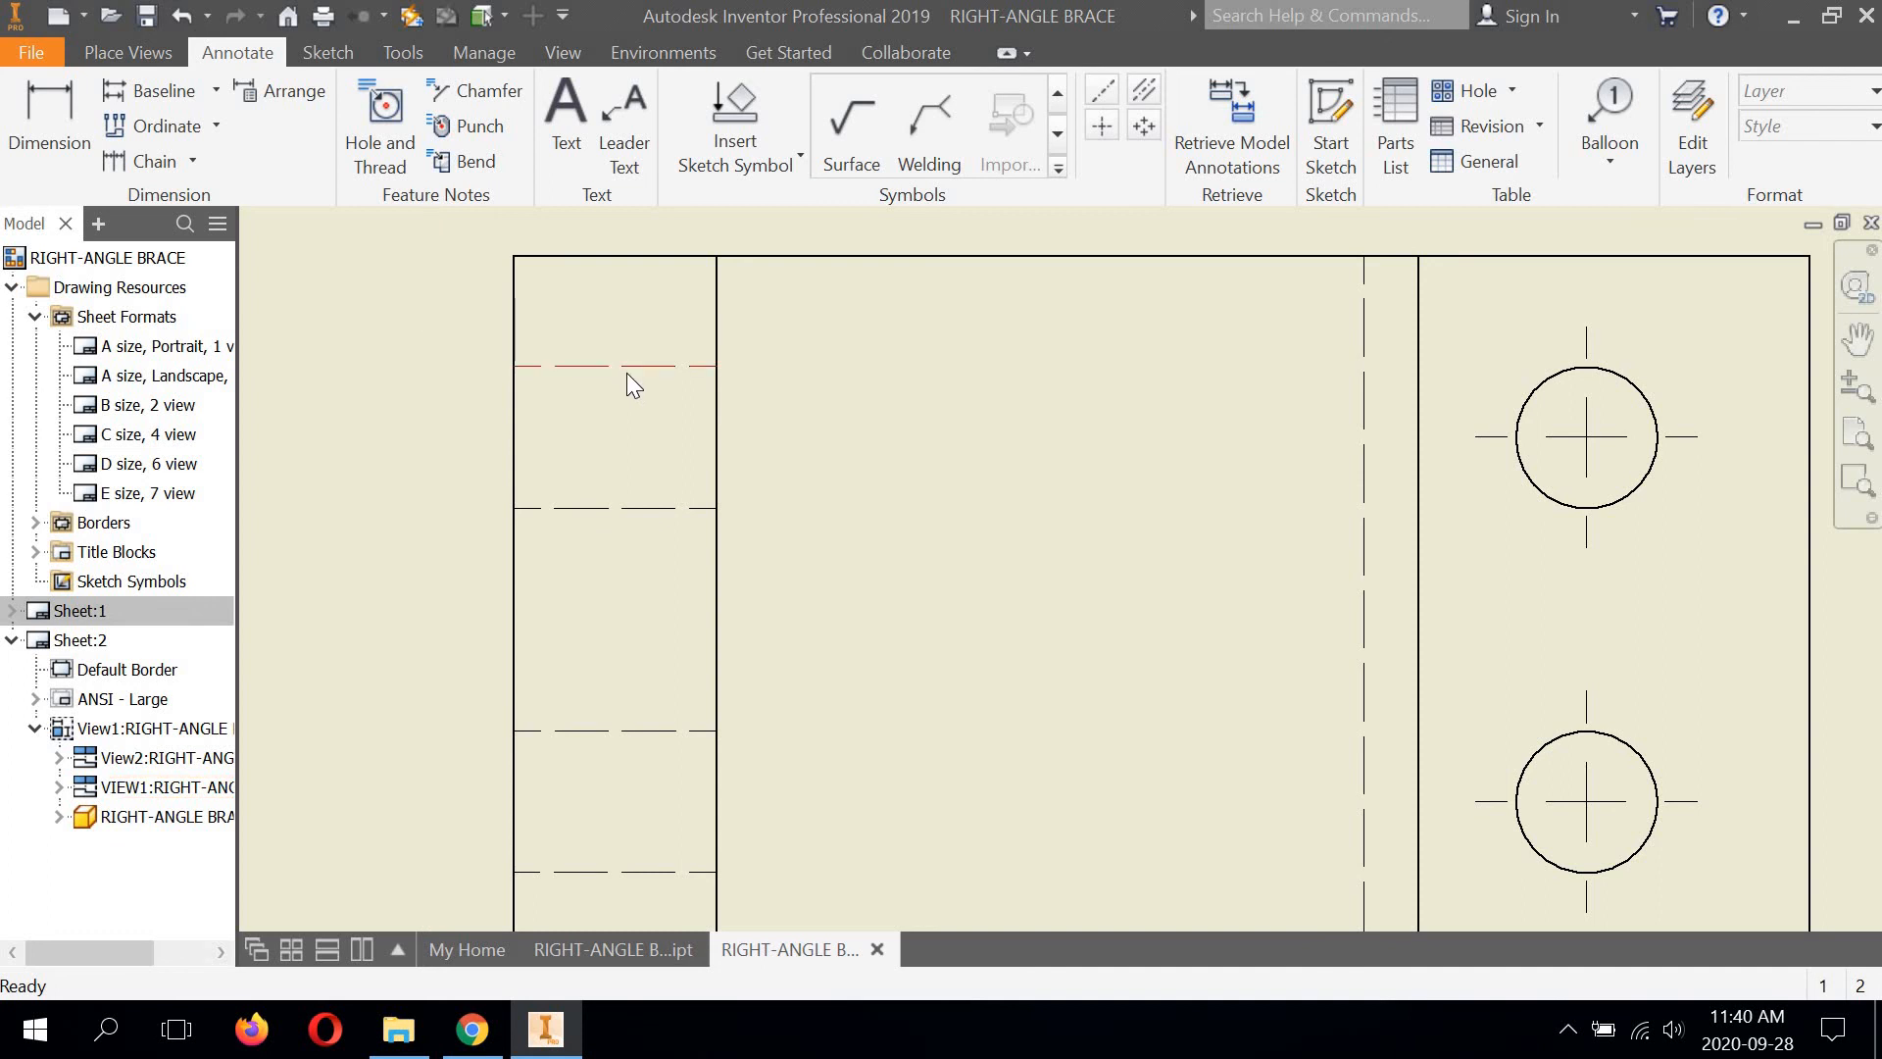
scroll(626, 372, "down", 5)
scroll(616, 496, "up", 6)
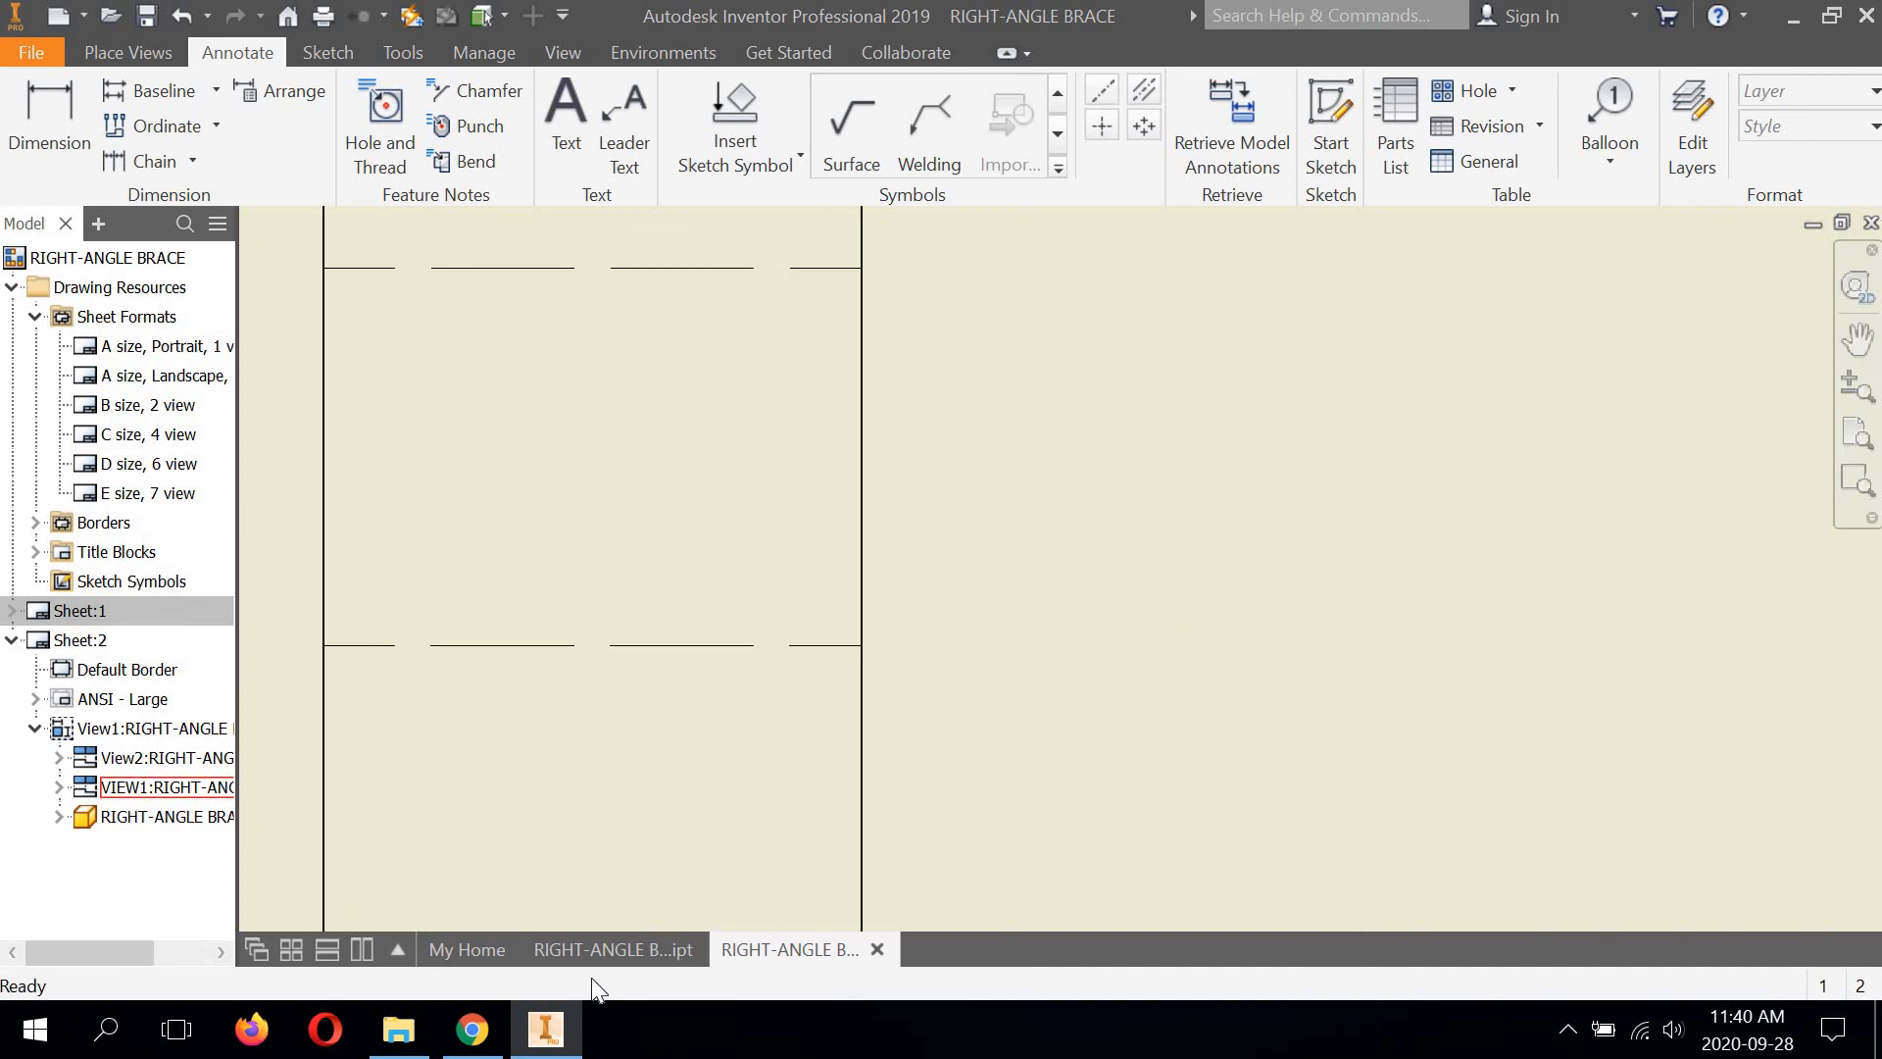
left_click(596, 947)
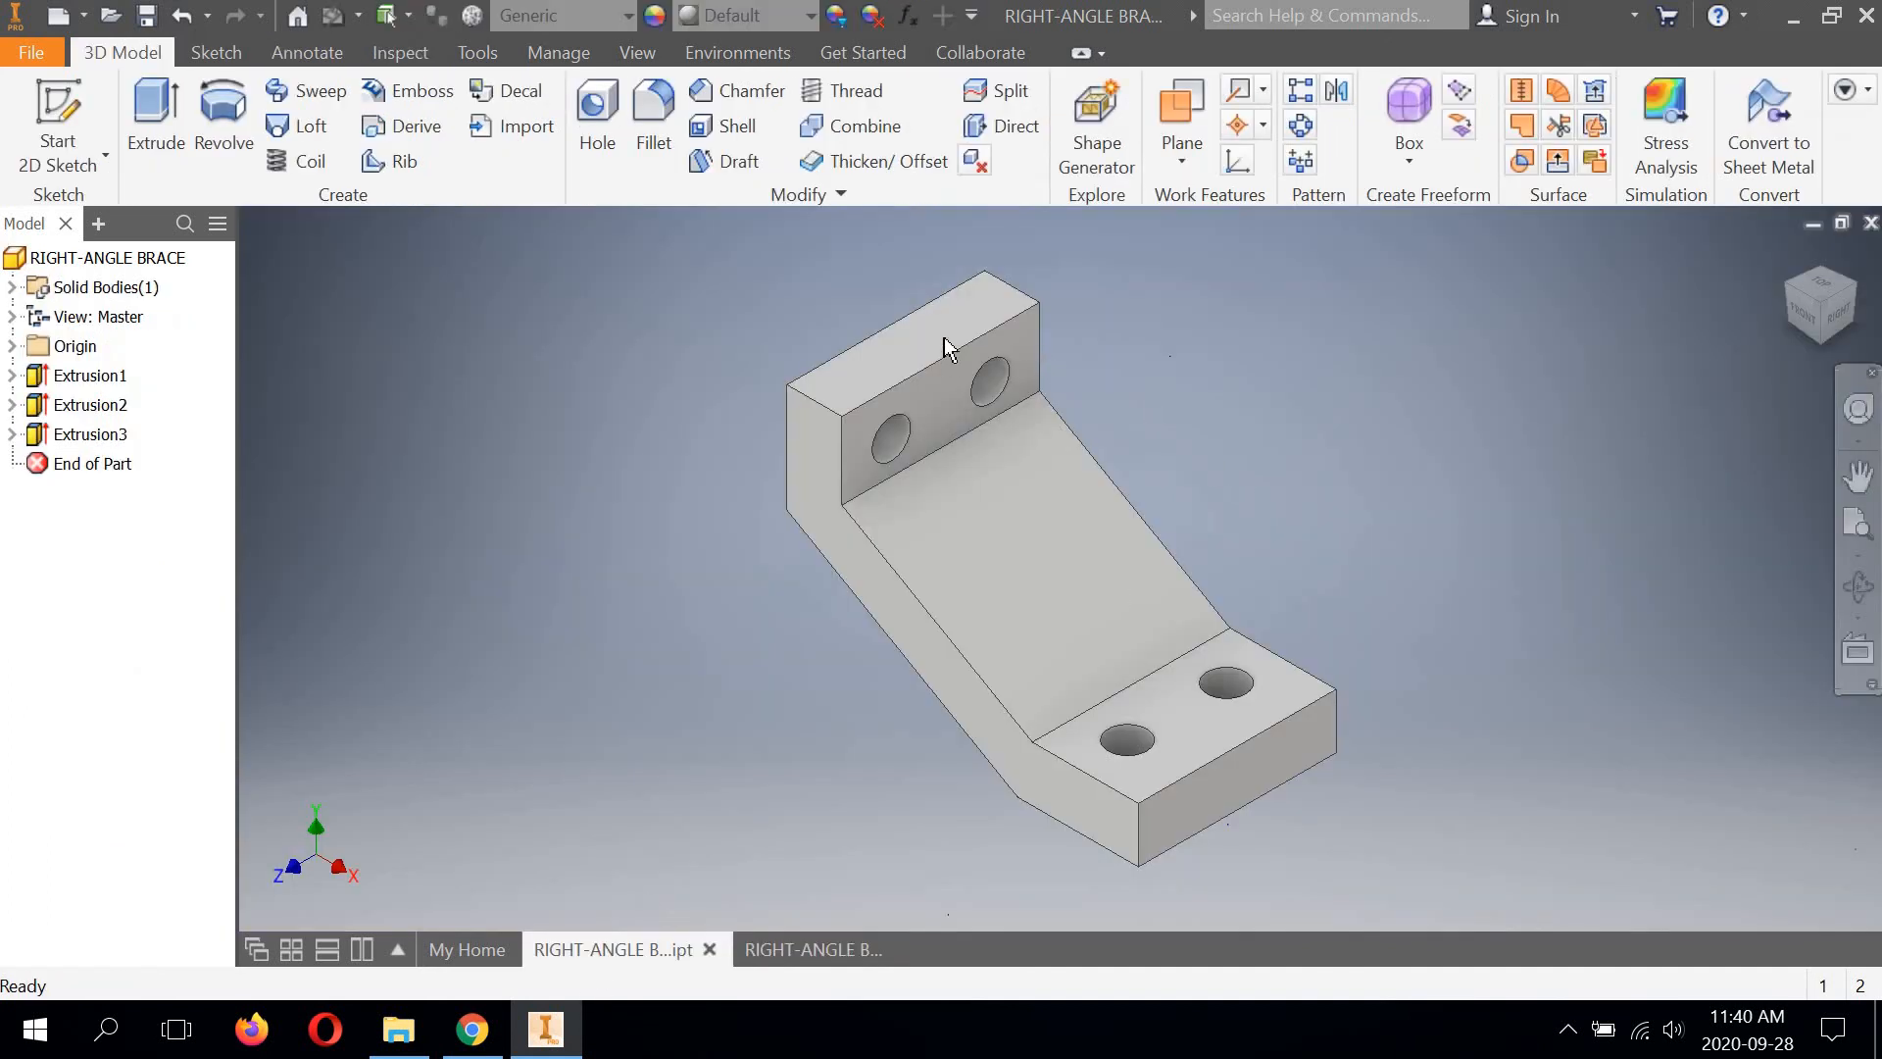
left_click(1825, 287)
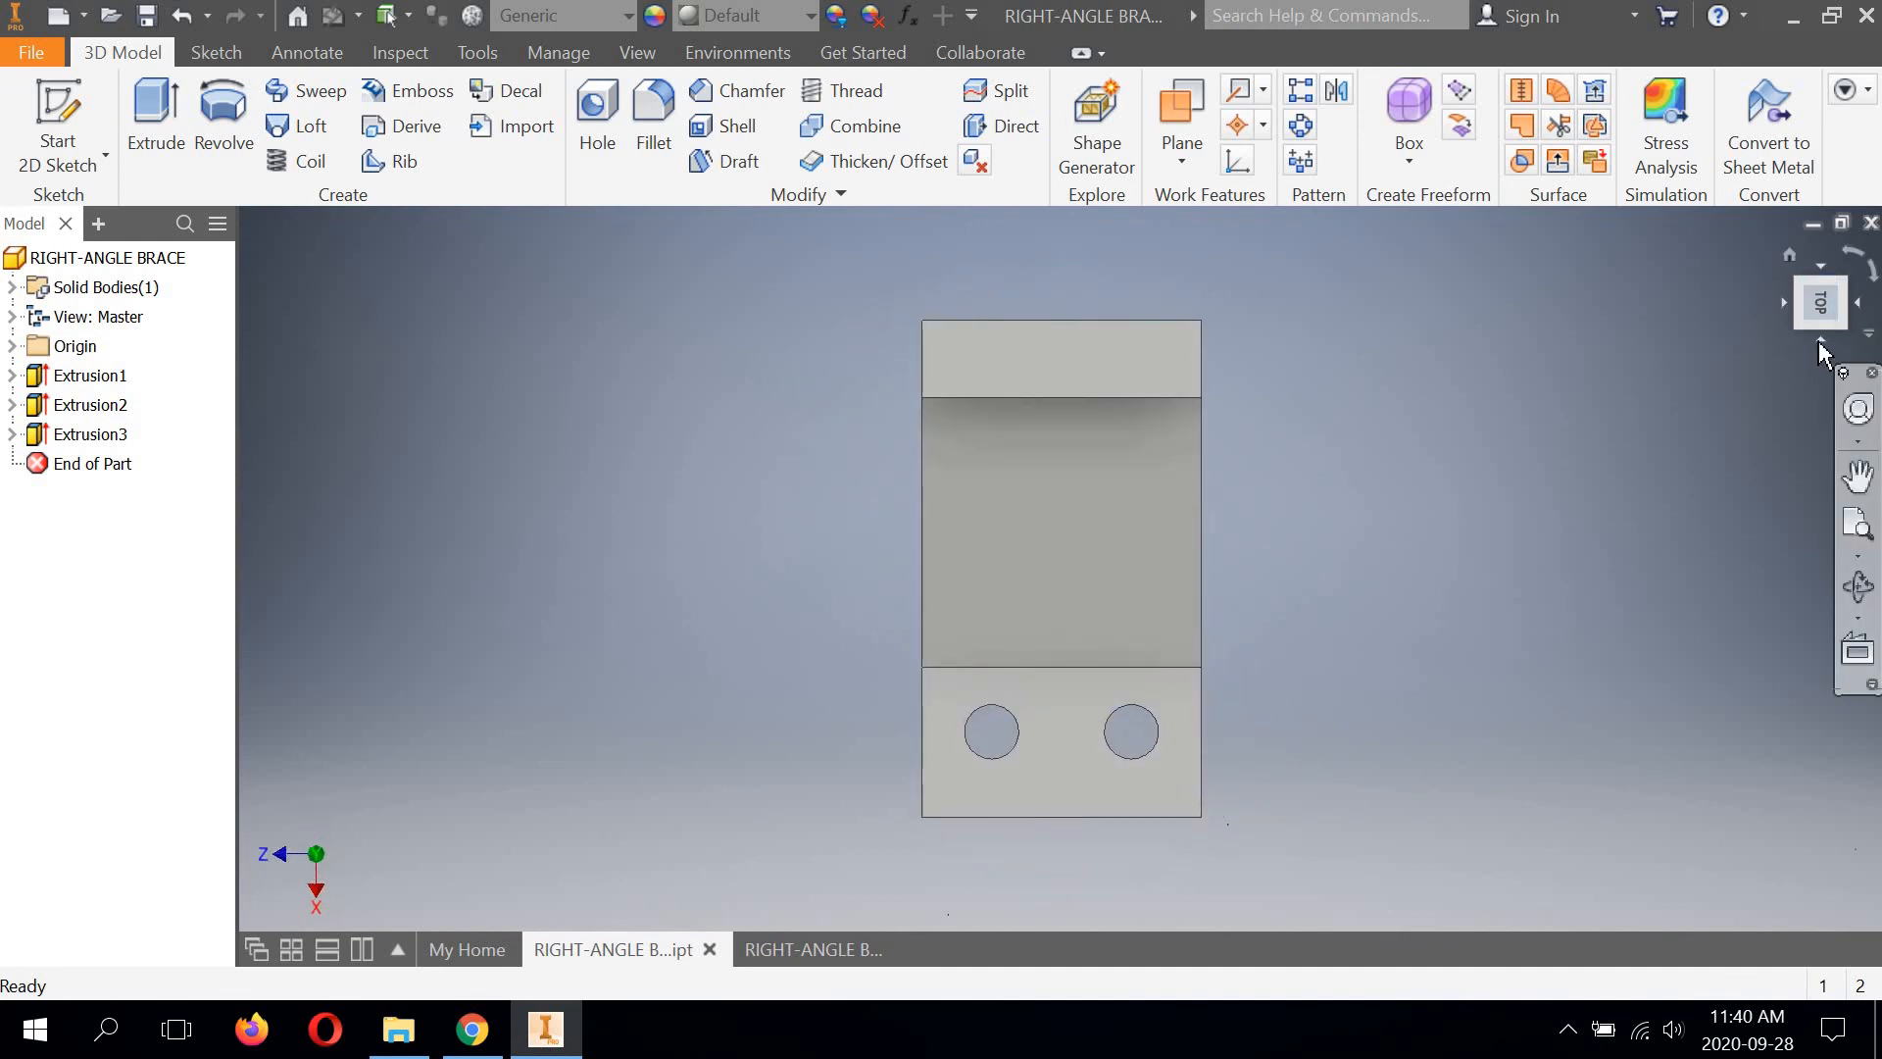
left_click(1819, 341)
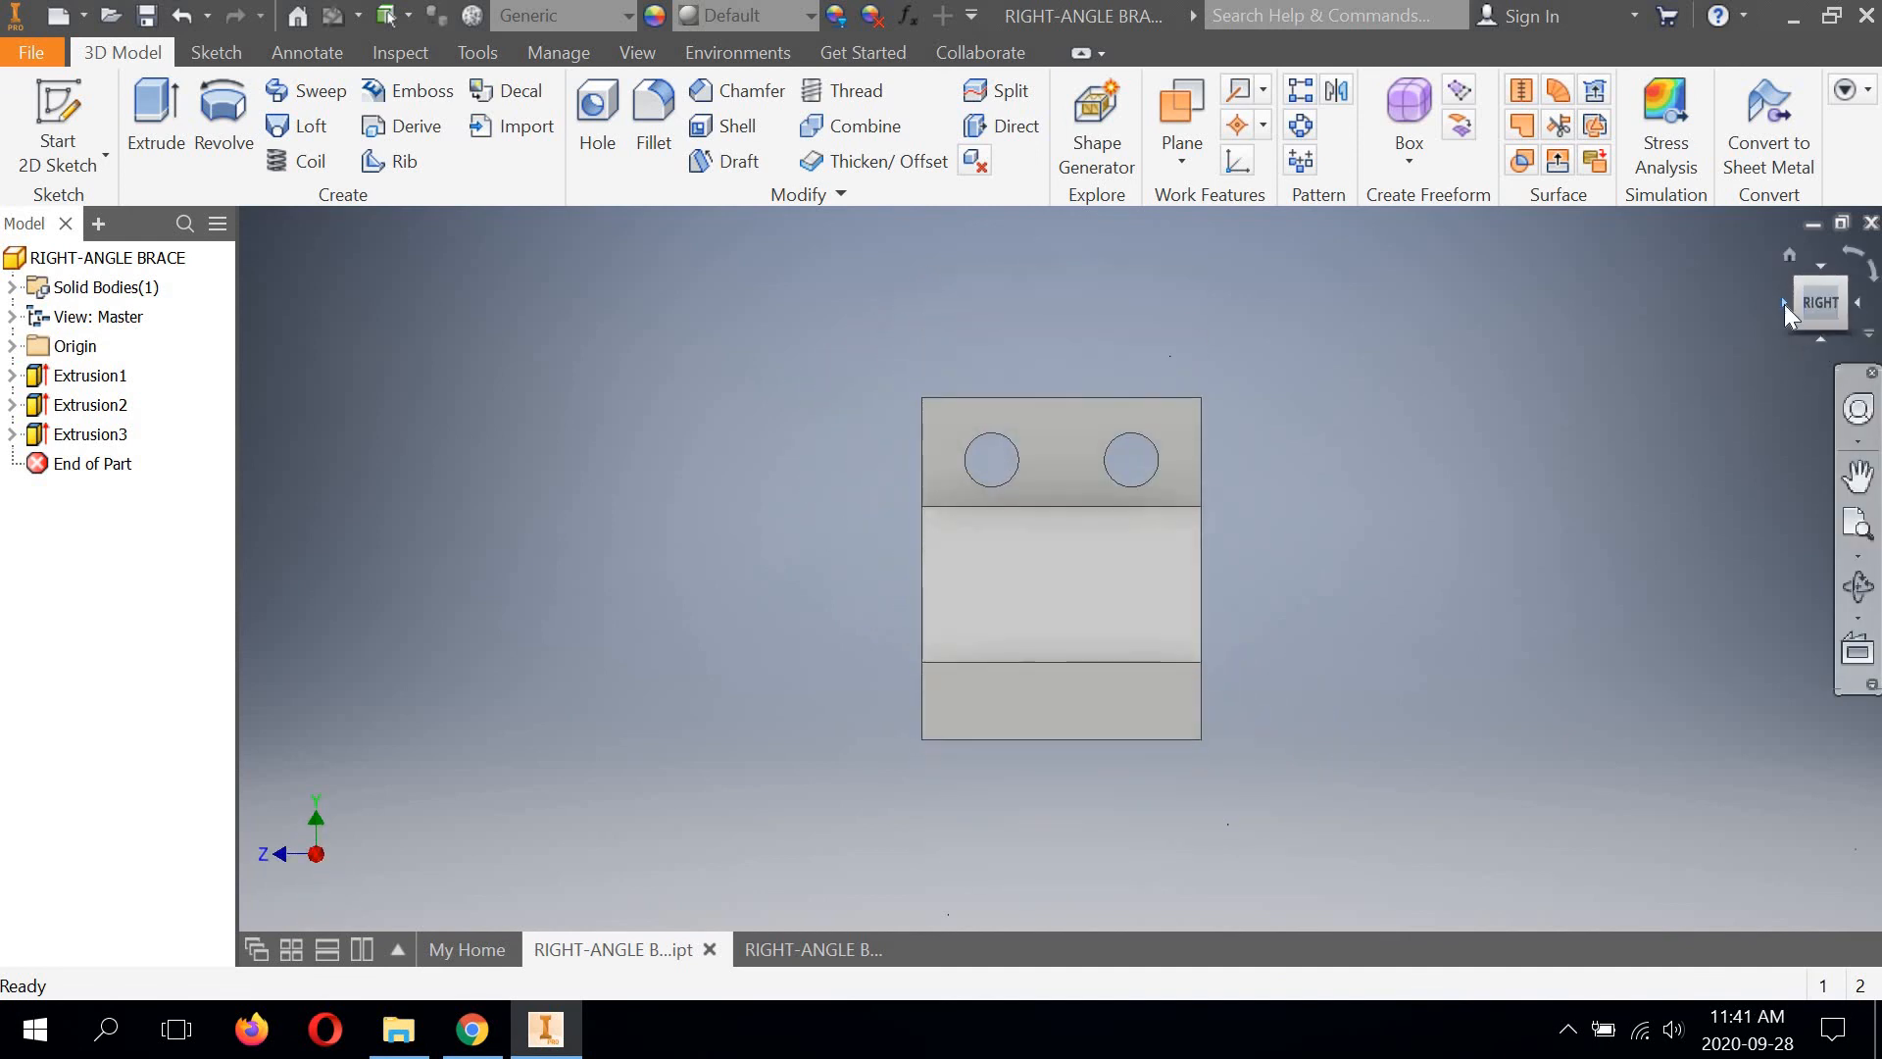
left_click(1785, 306)
left_click(1784, 304)
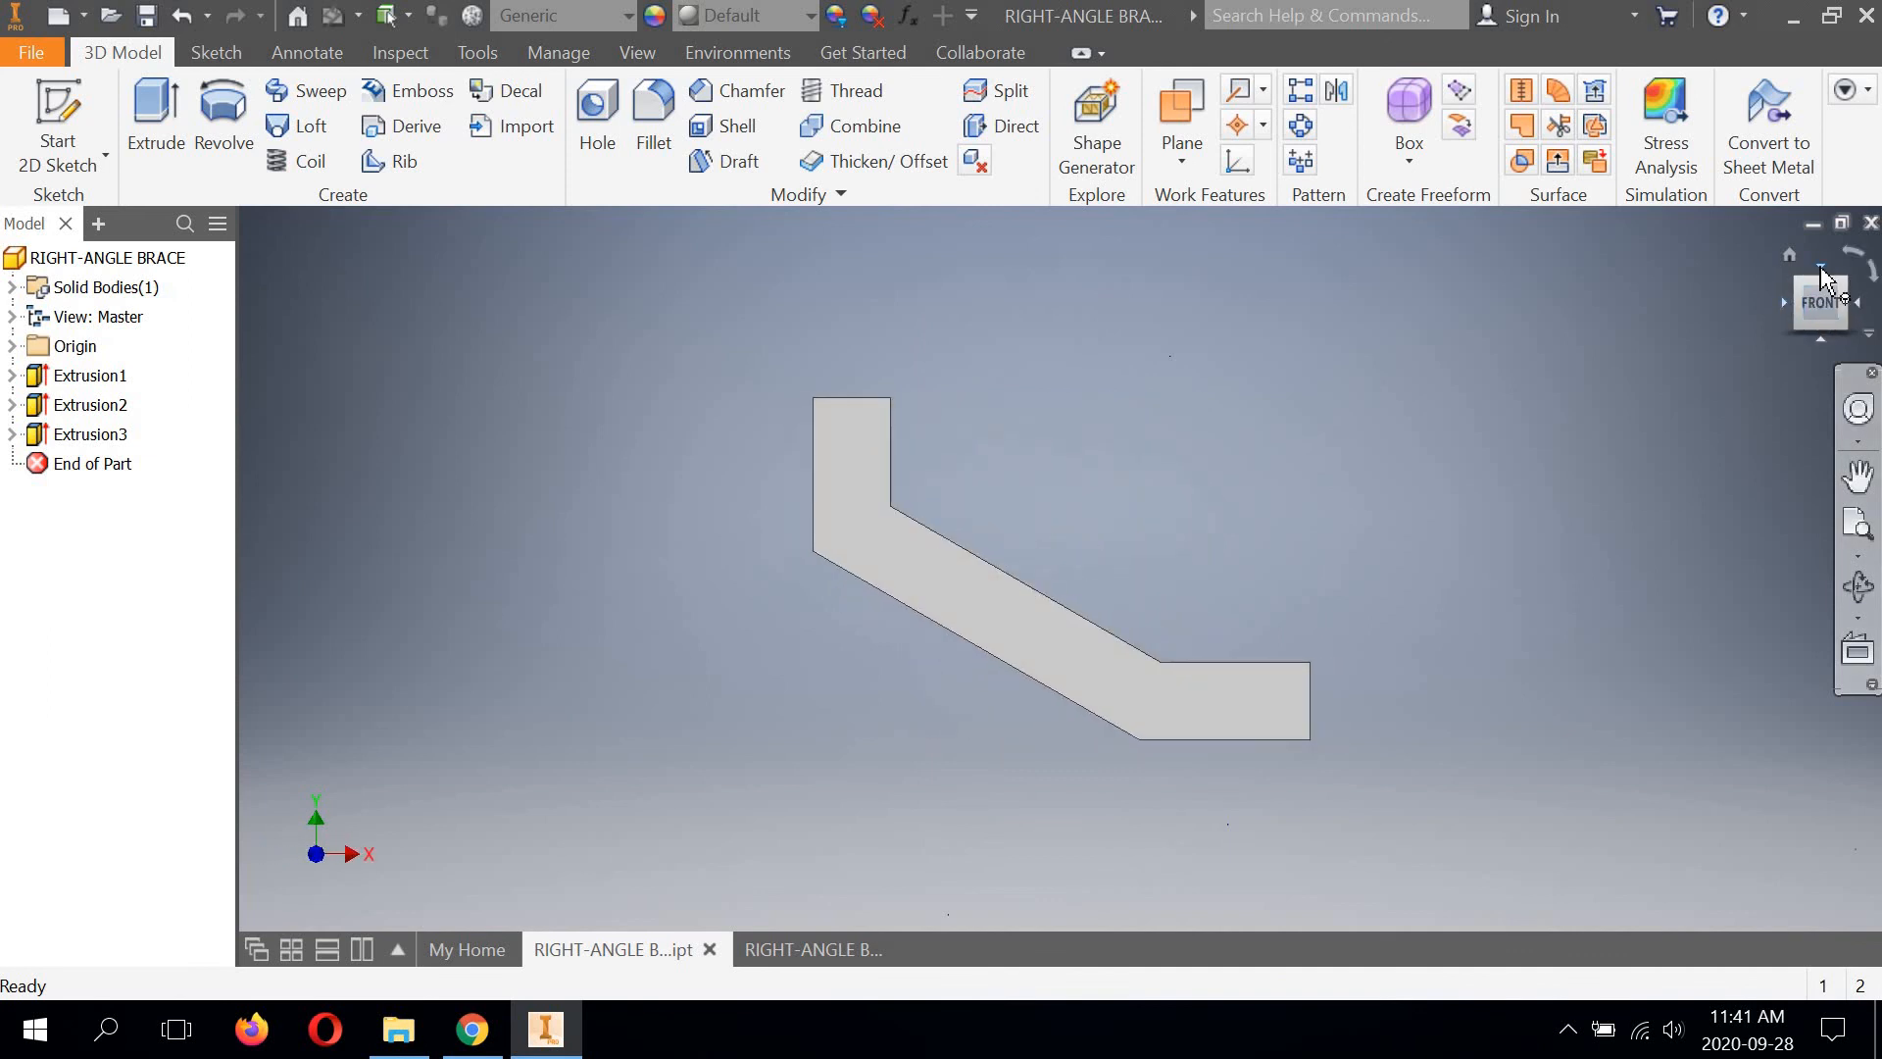
left_click(1781, 296)
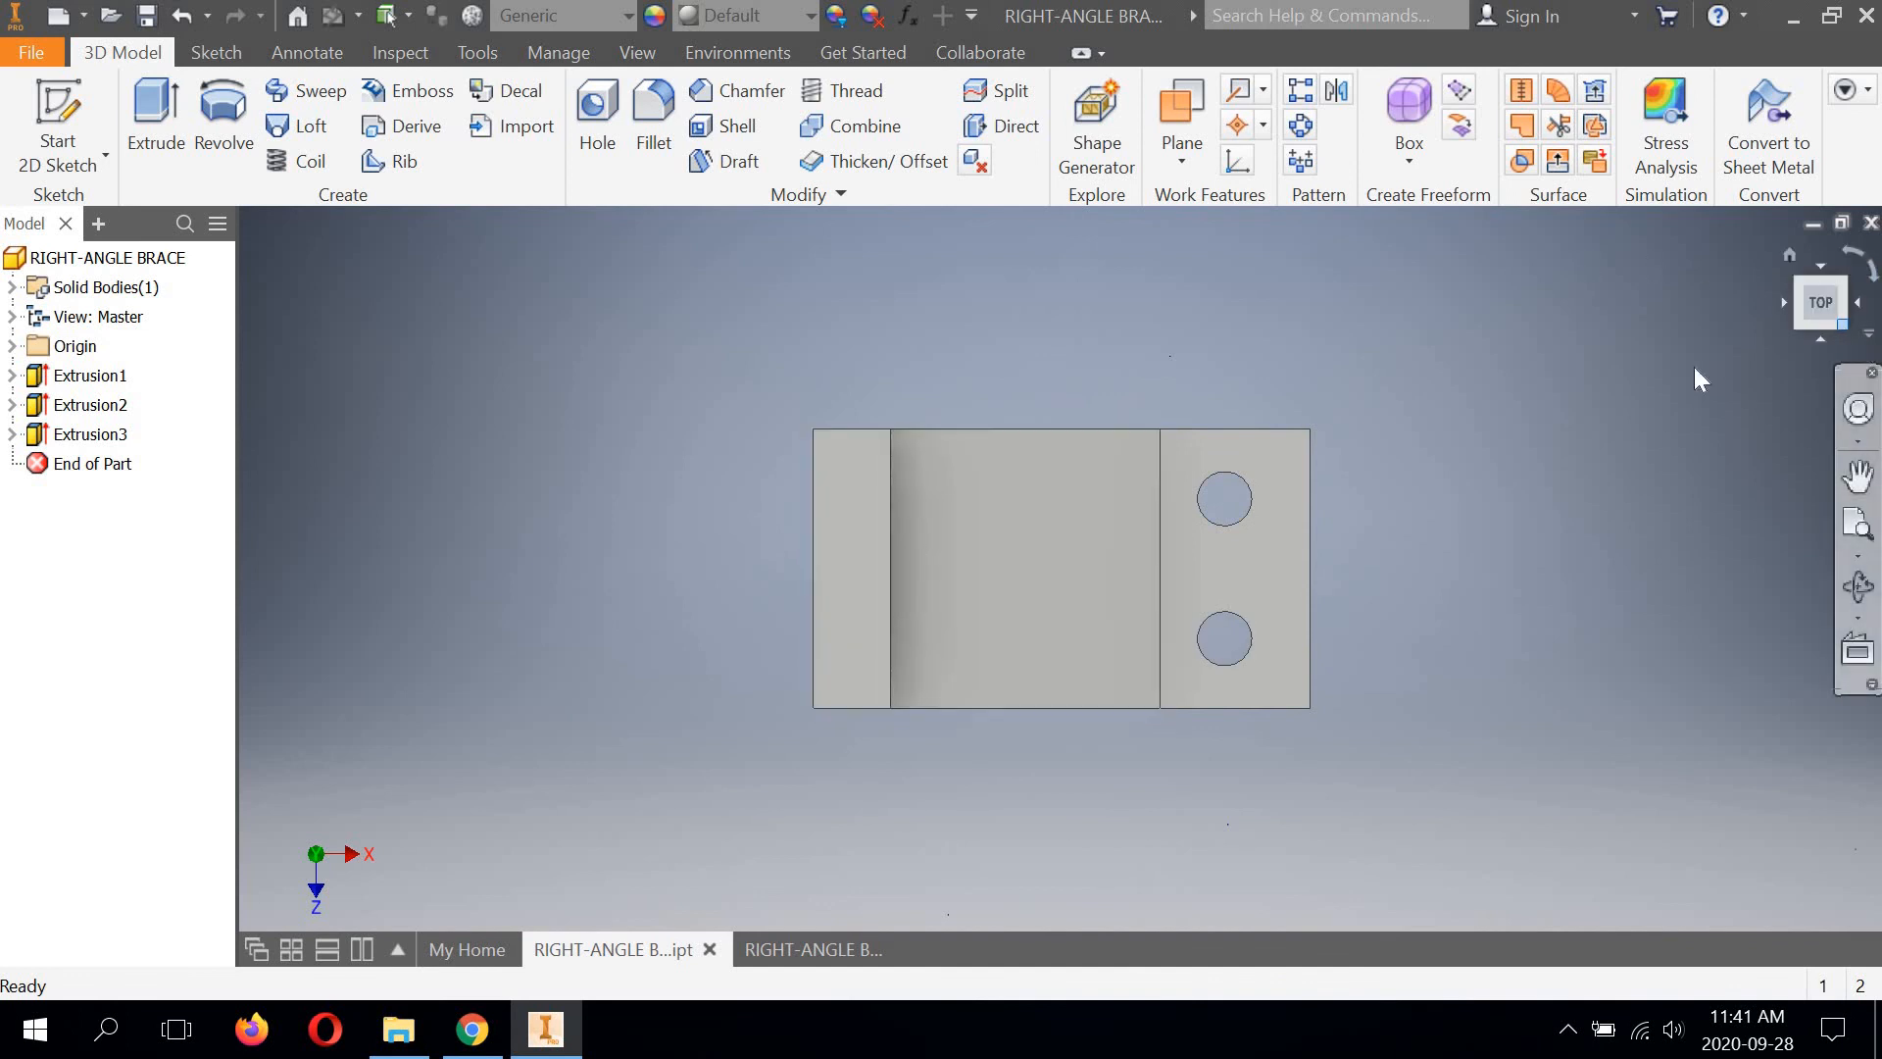
Examine the brace's upright flange from above, at an angle and from the right to locate its two holes
scroll(862, 557, "up", 3)
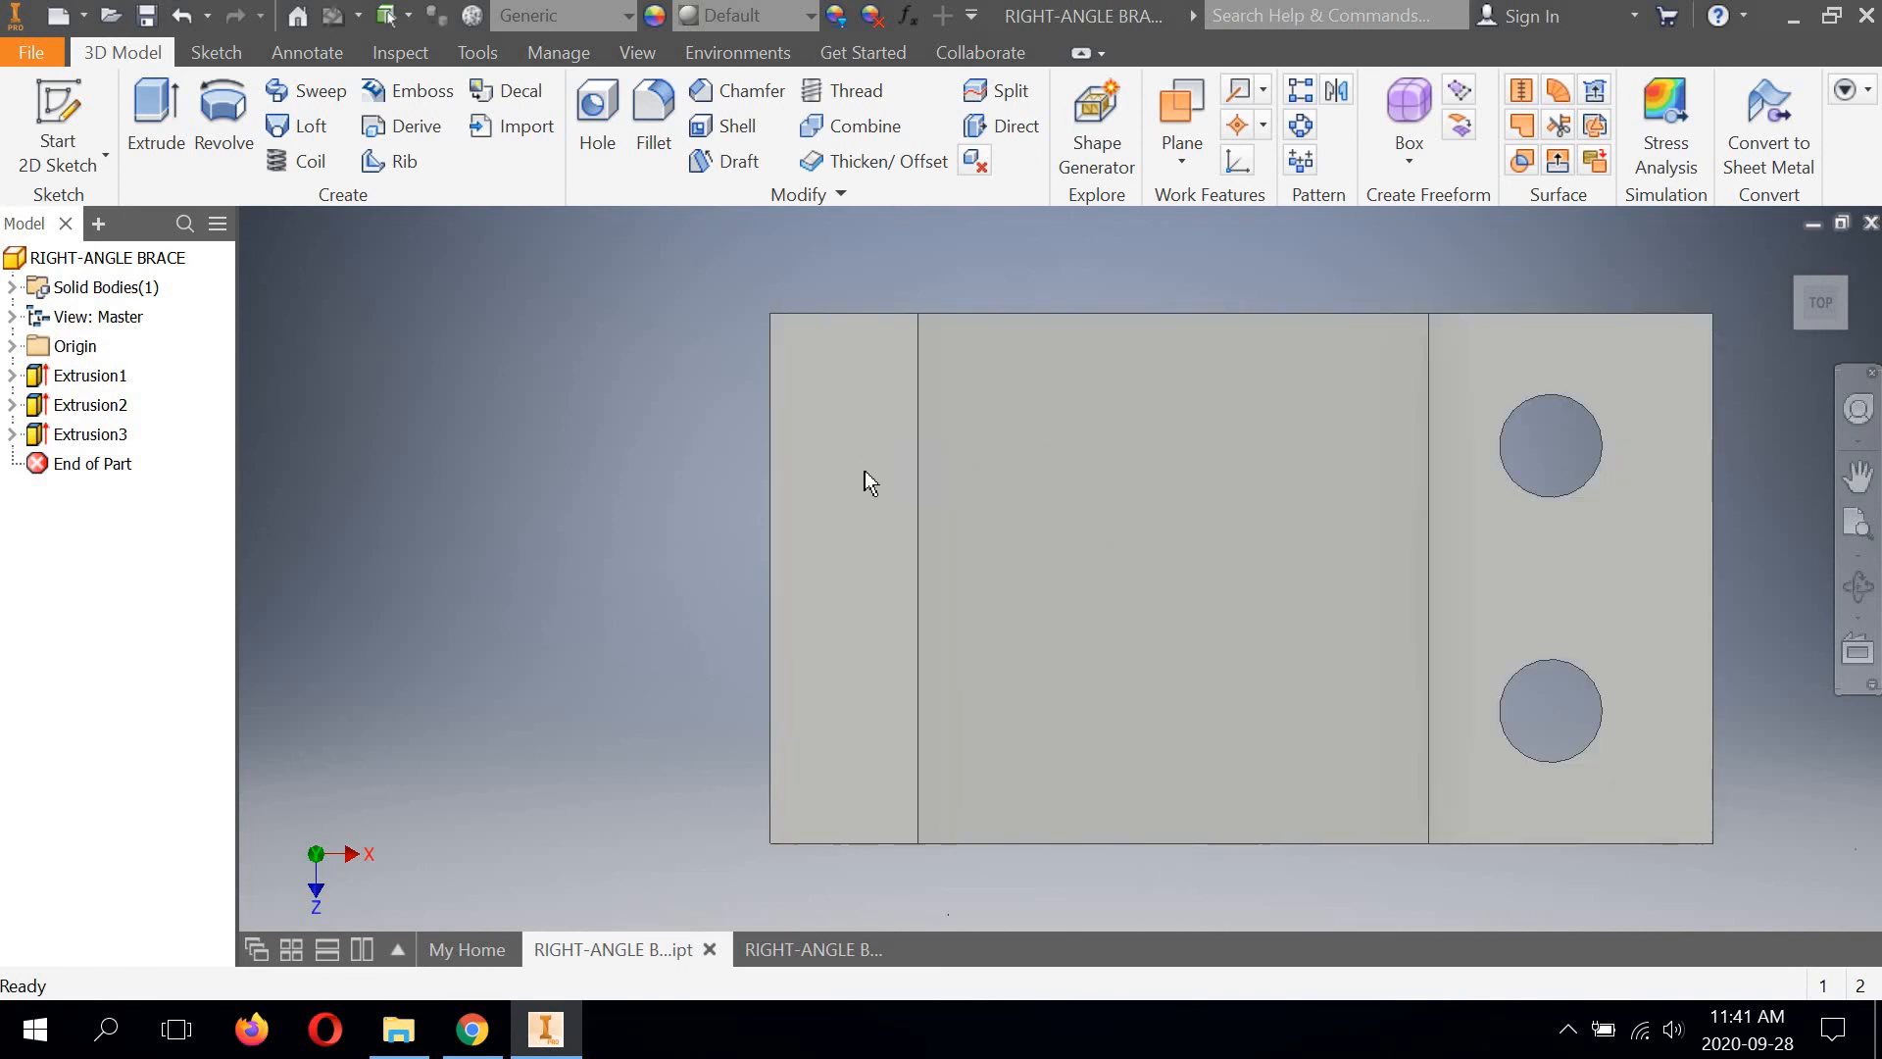
middle_click_drag(864, 471, 694, 463)
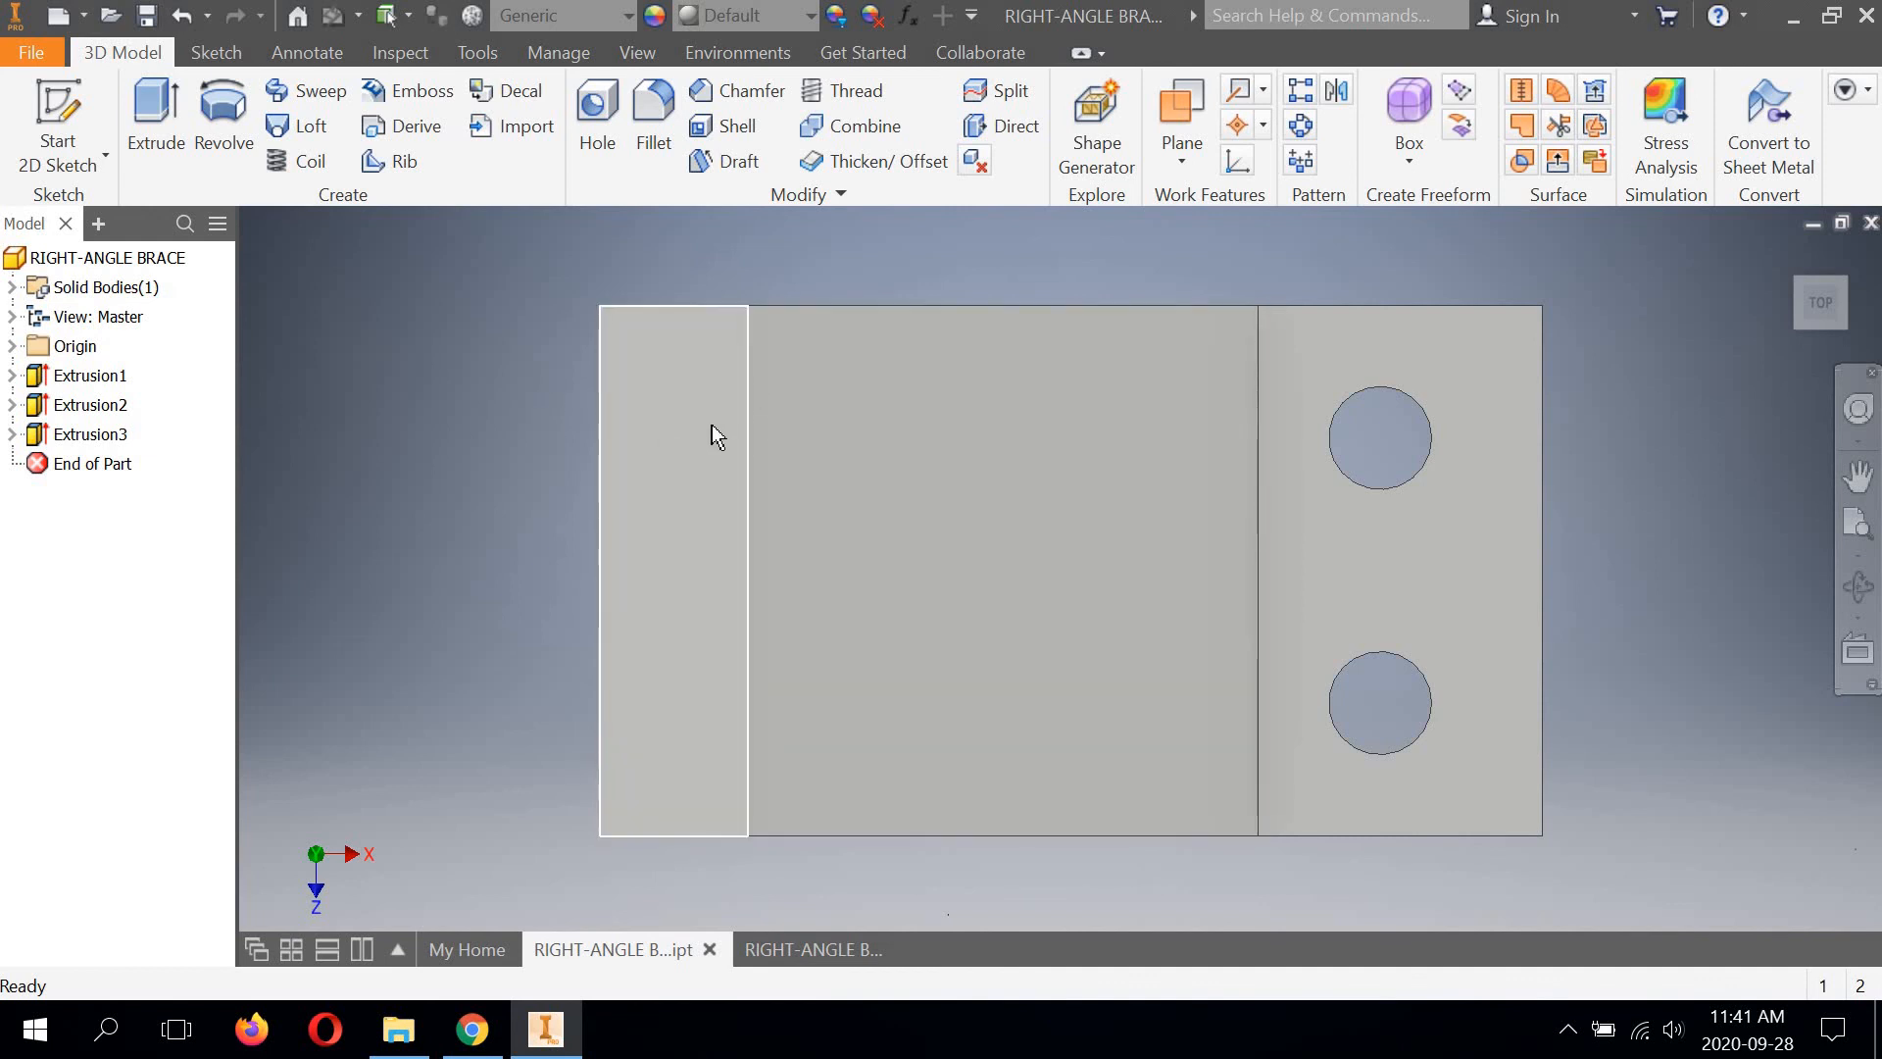
left_click(1845, 338)
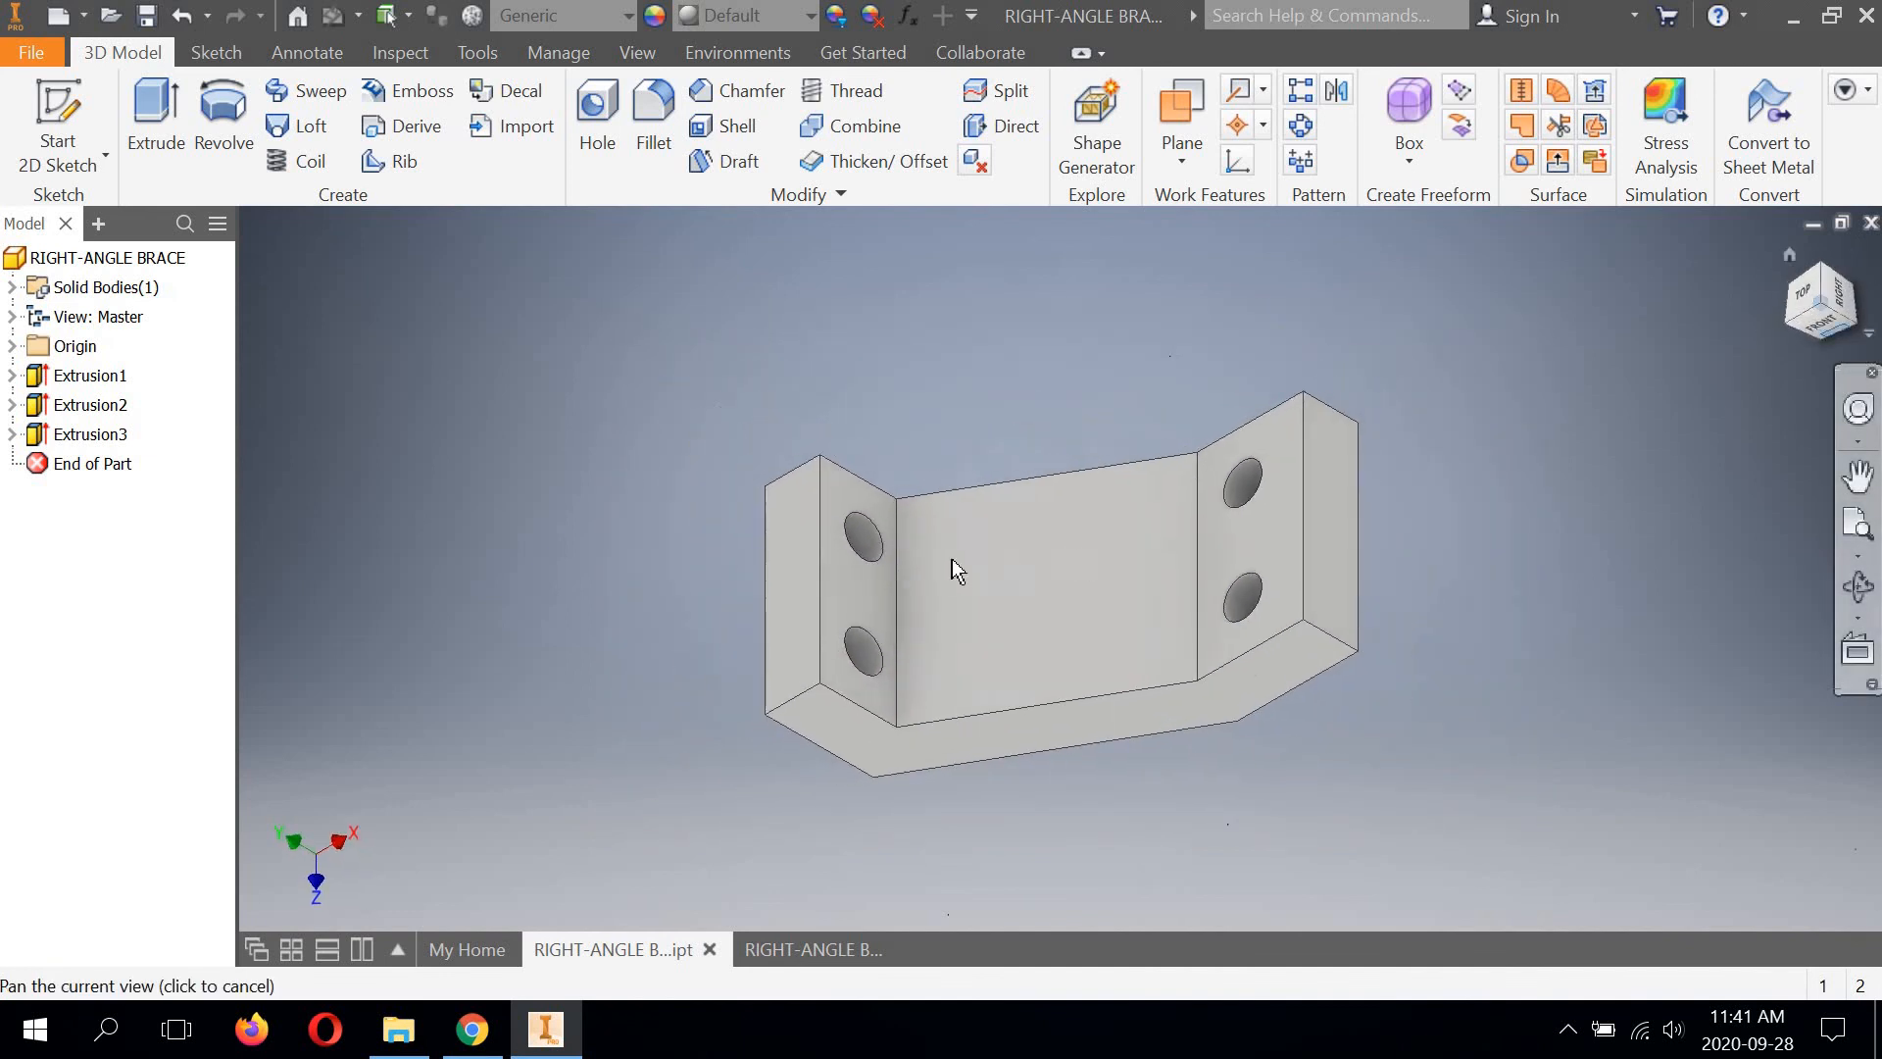
scroll(796, 617, "up", 5)
scroll(796, 617, "down", 5)
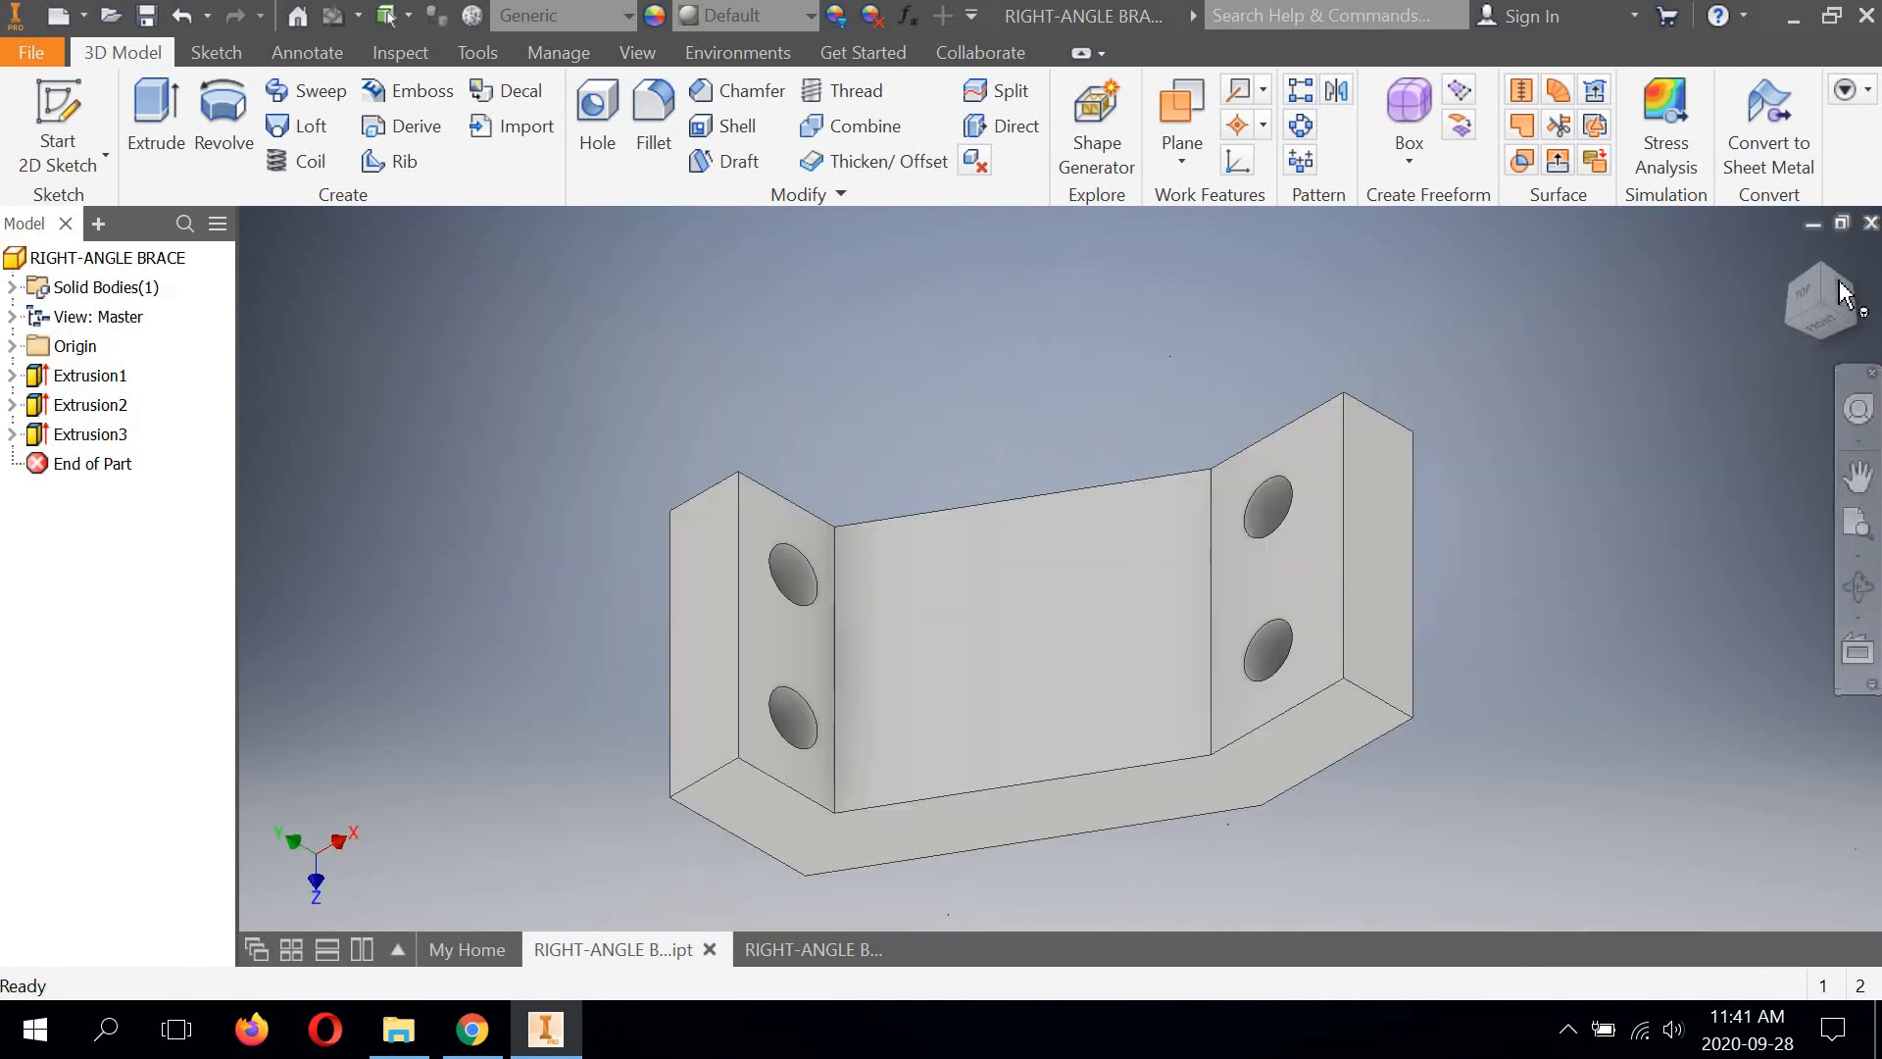
left_click(1840, 282)
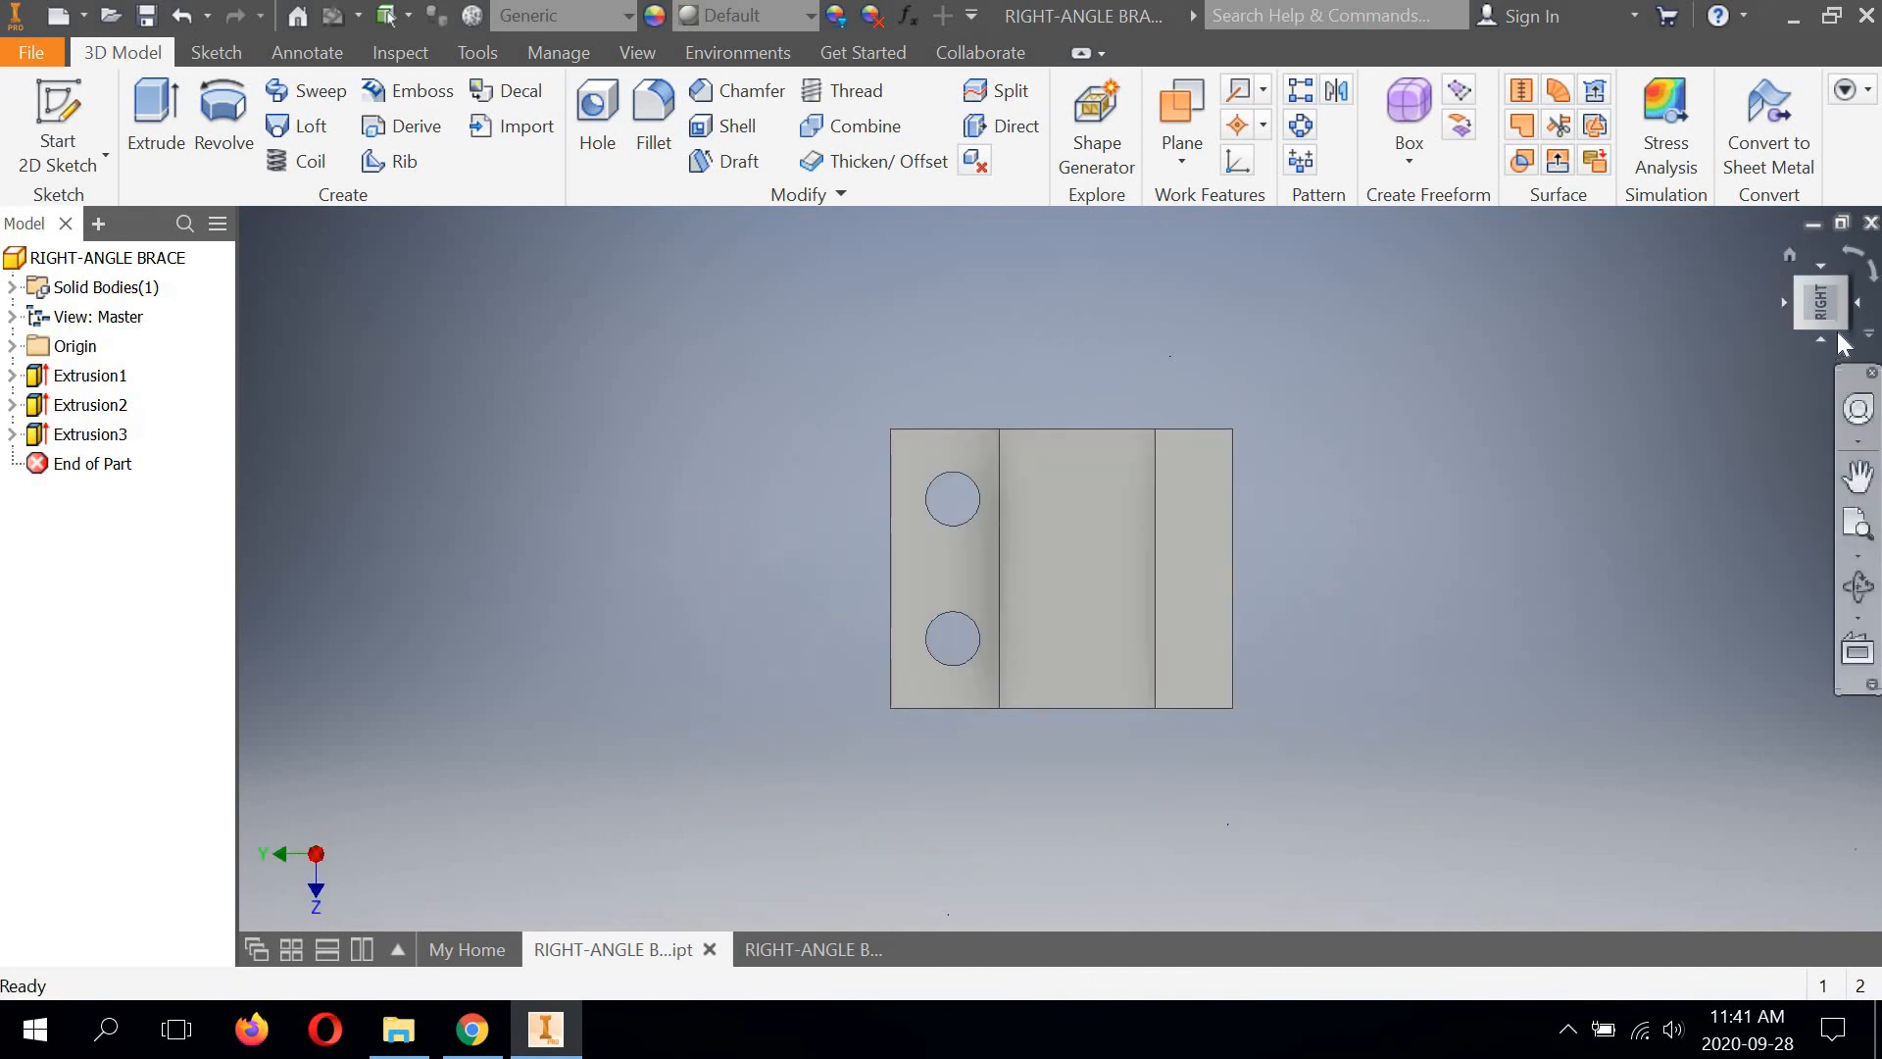
Return to the drawing and add bisecting centerlines between the hidden edges of both upright-flange holes in the top view
left_click(797, 948)
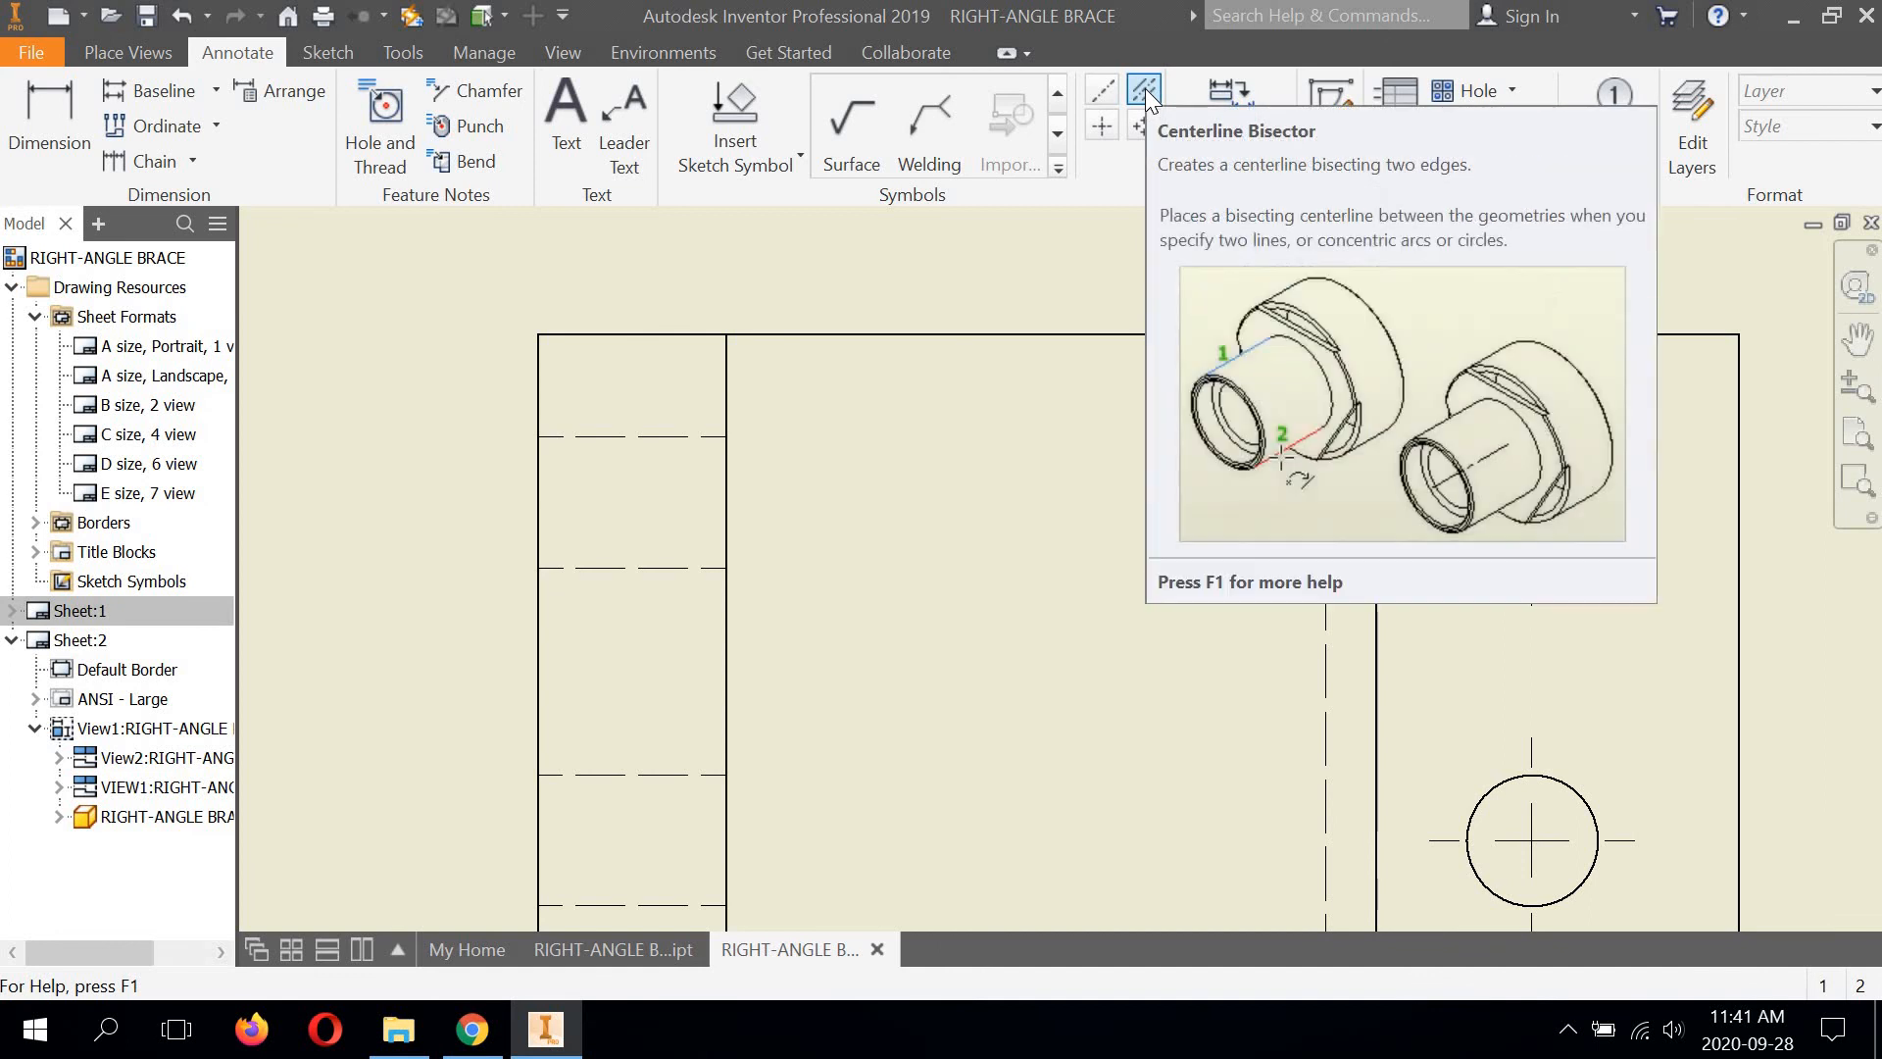
left_click(1144, 92)
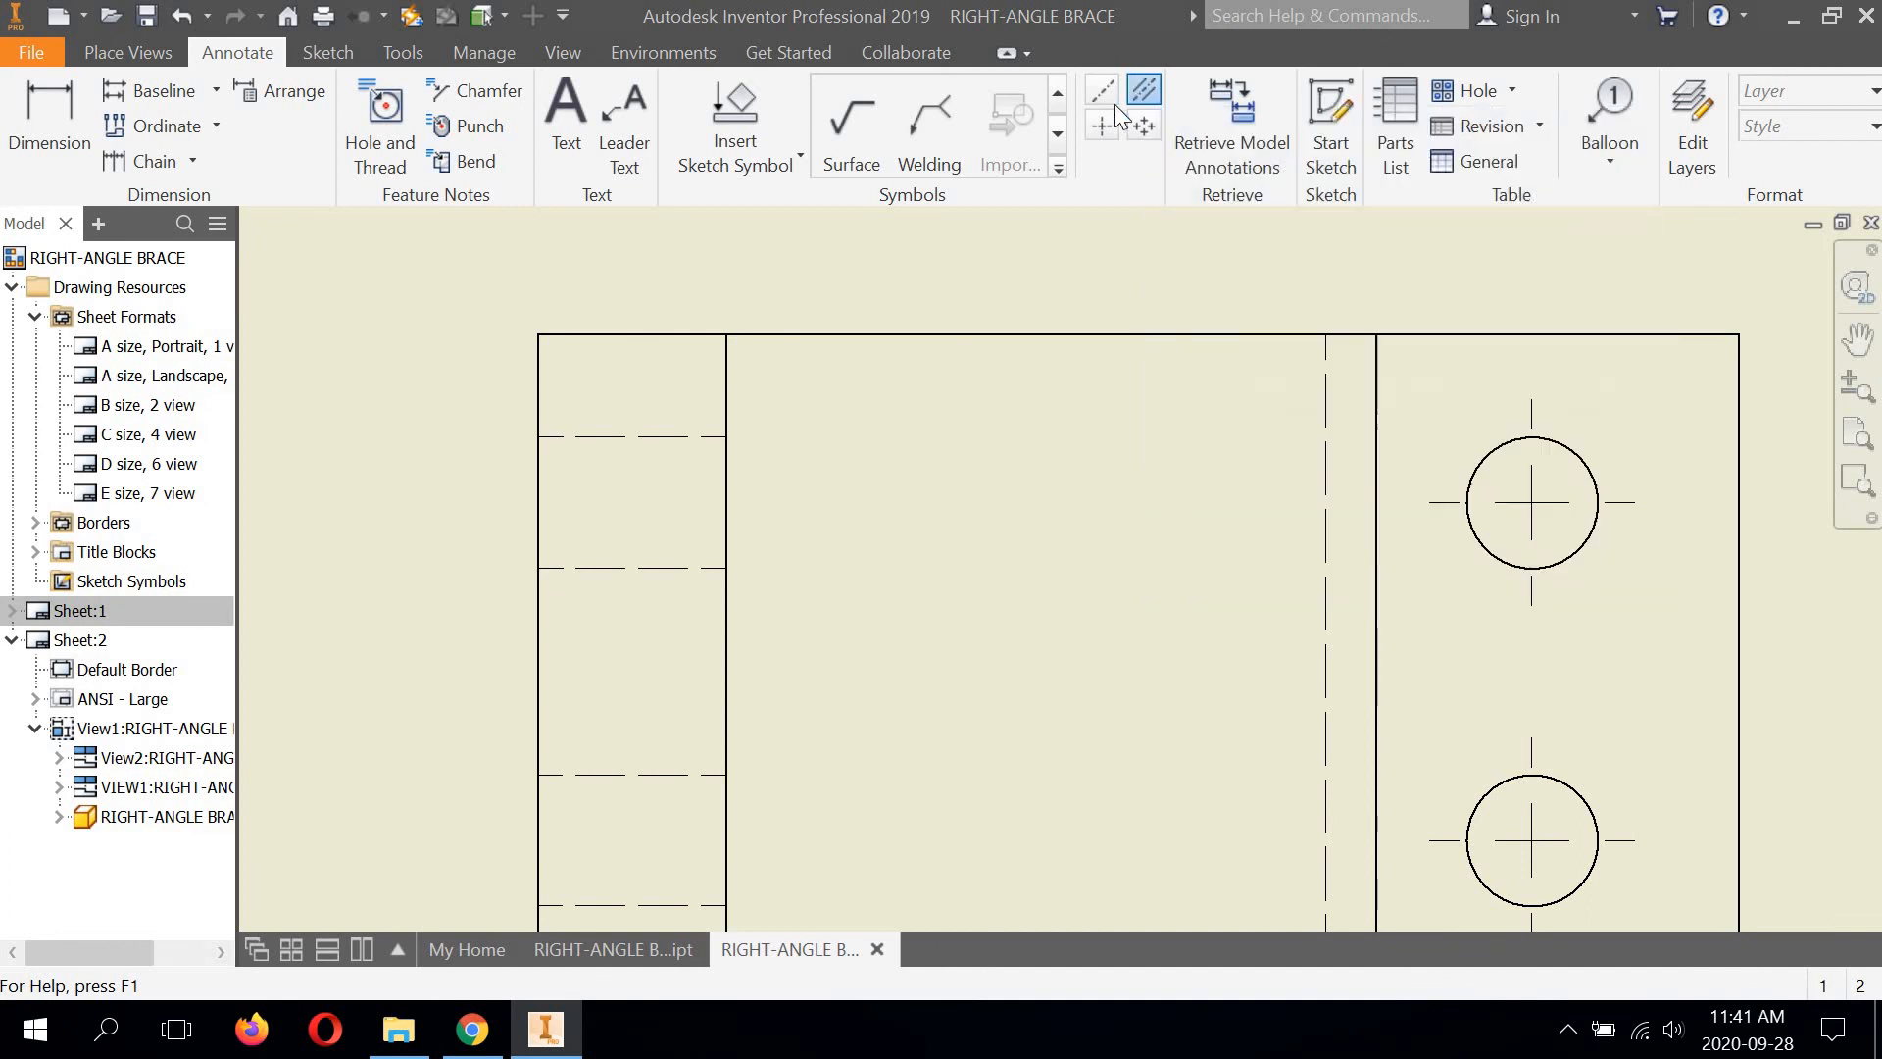
left_click(663, 436)
left_click(658, 568)
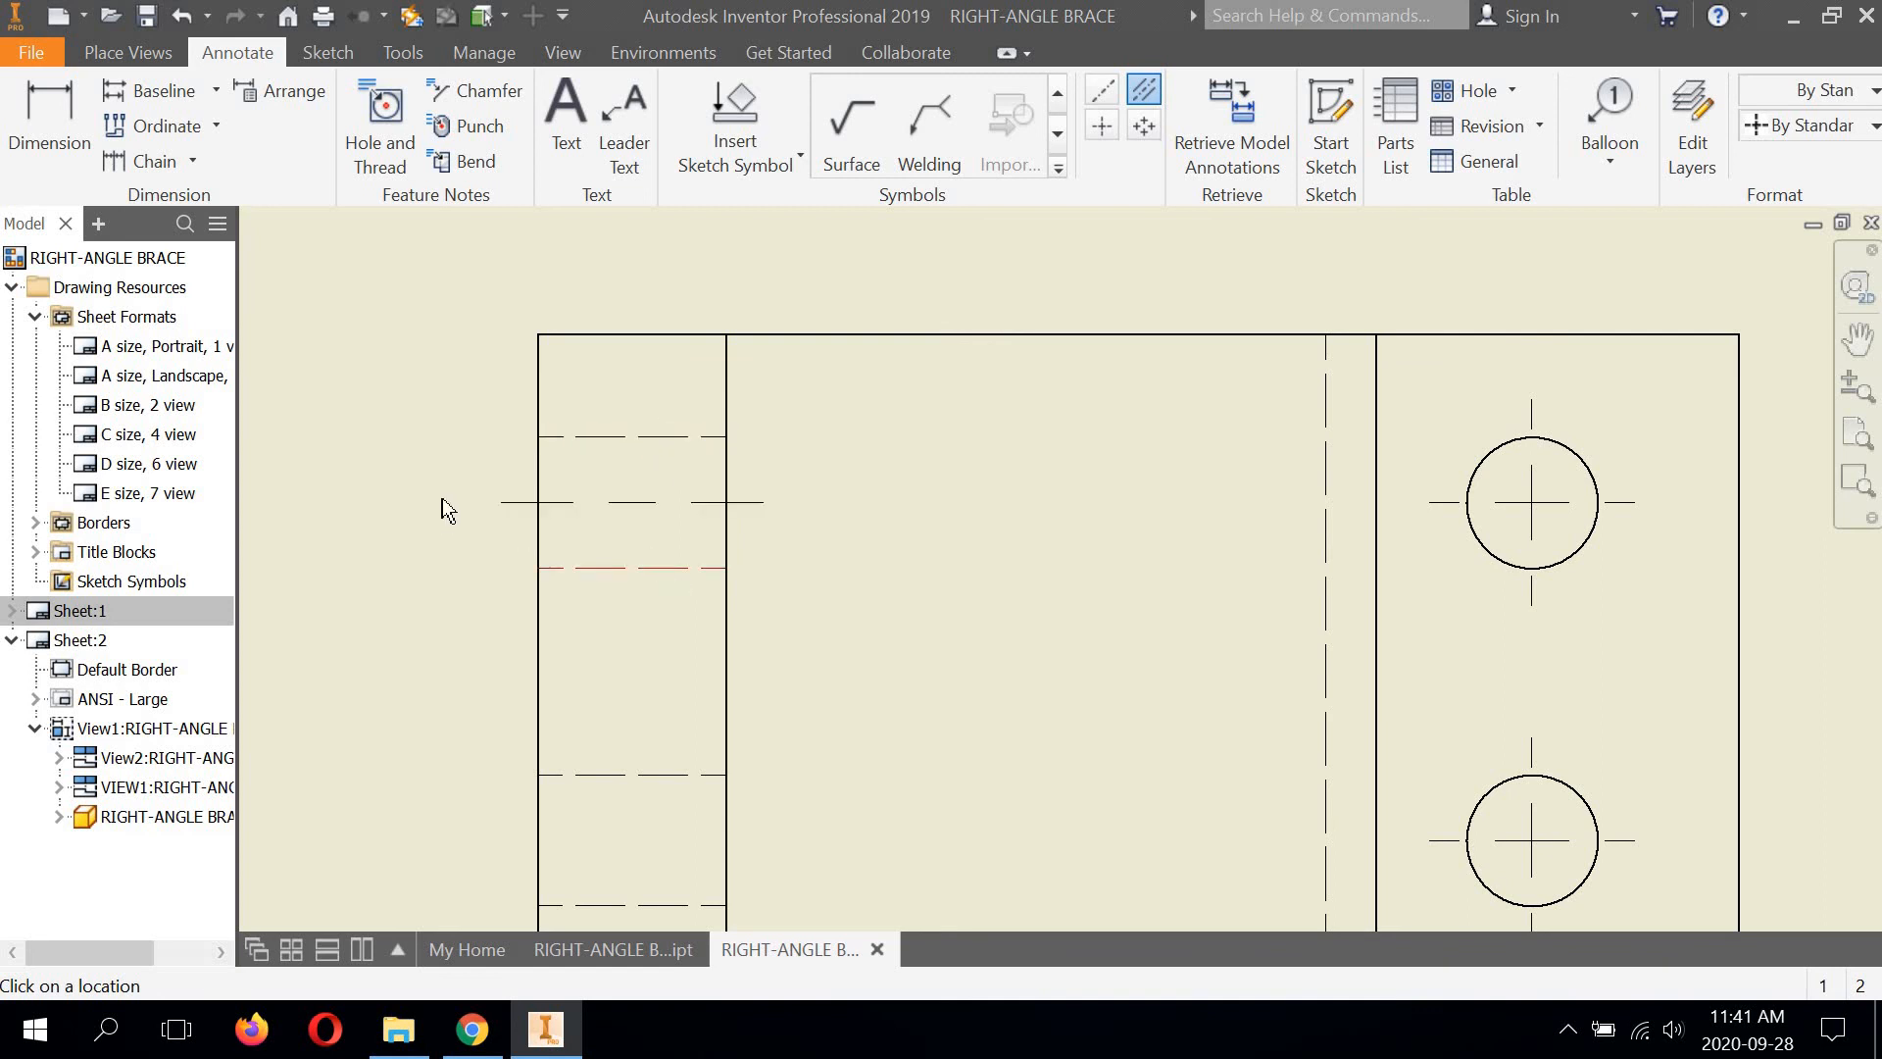
middle_click_drag(825, 420, 824, 268)
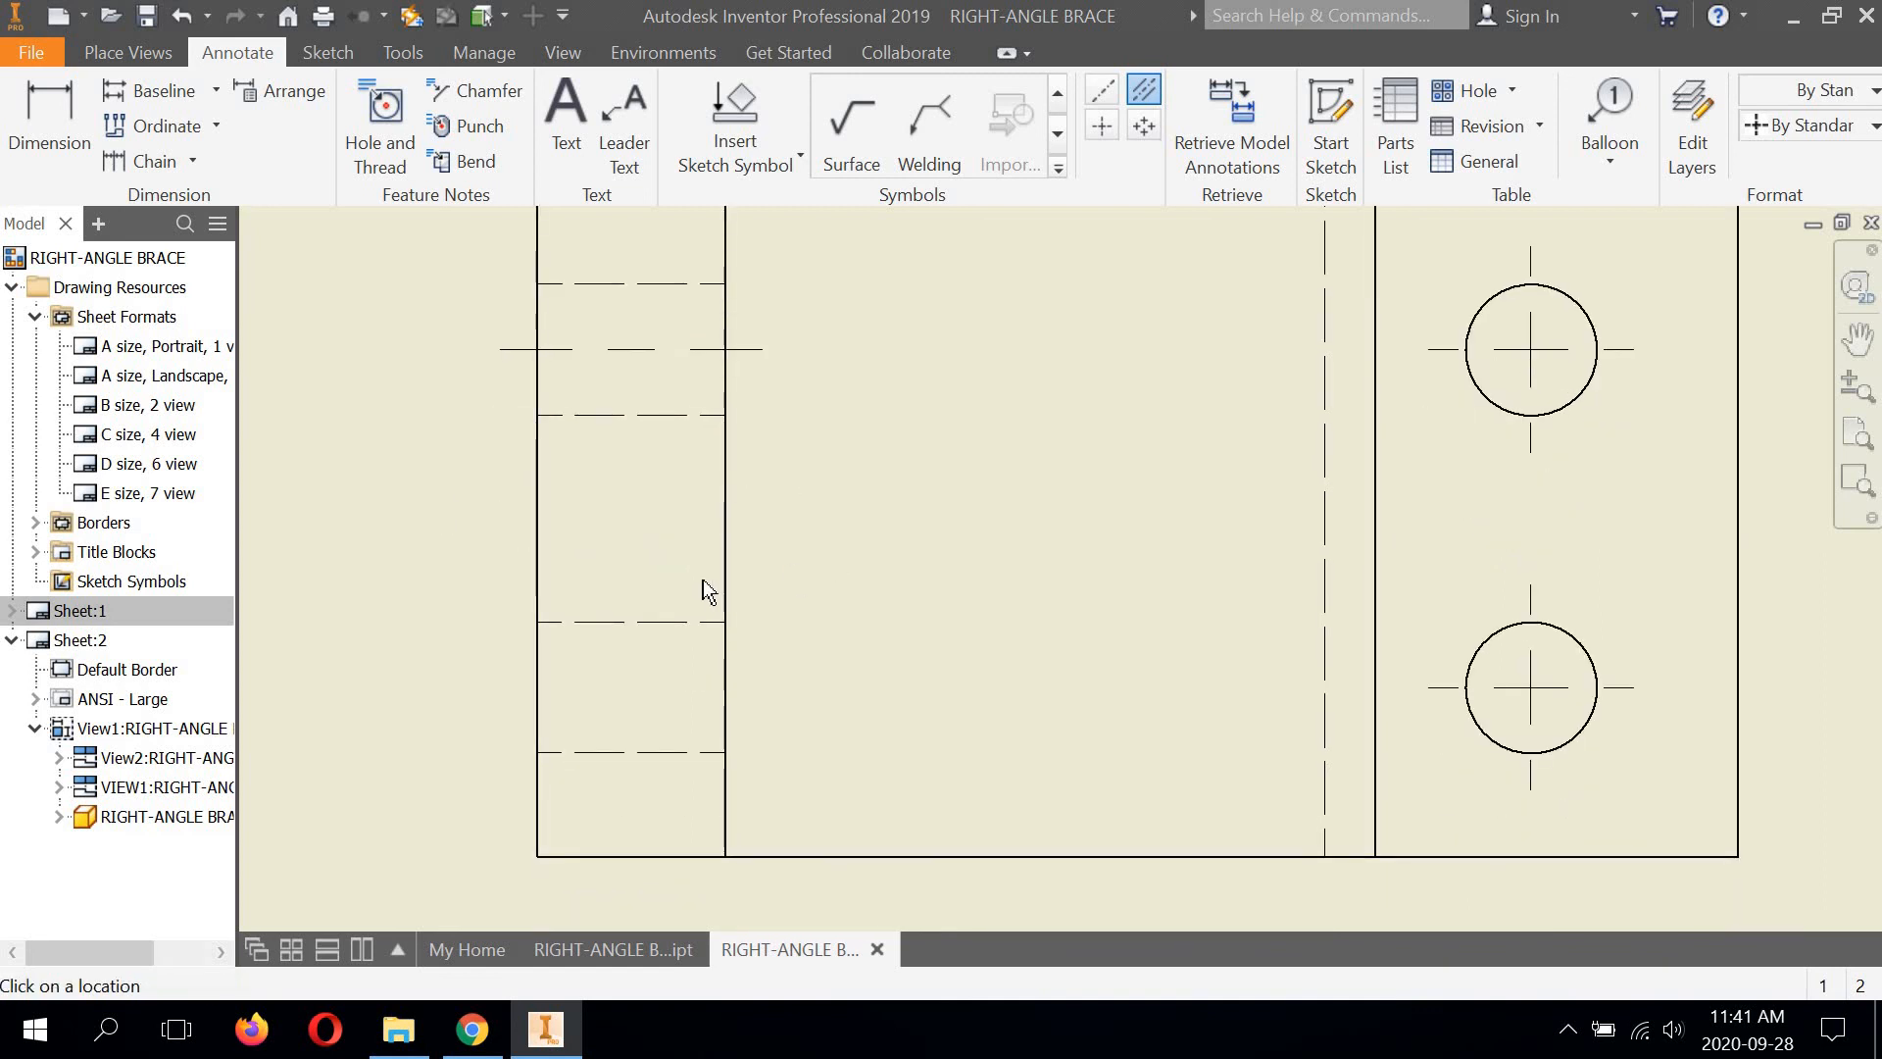
left_click(663, 621)
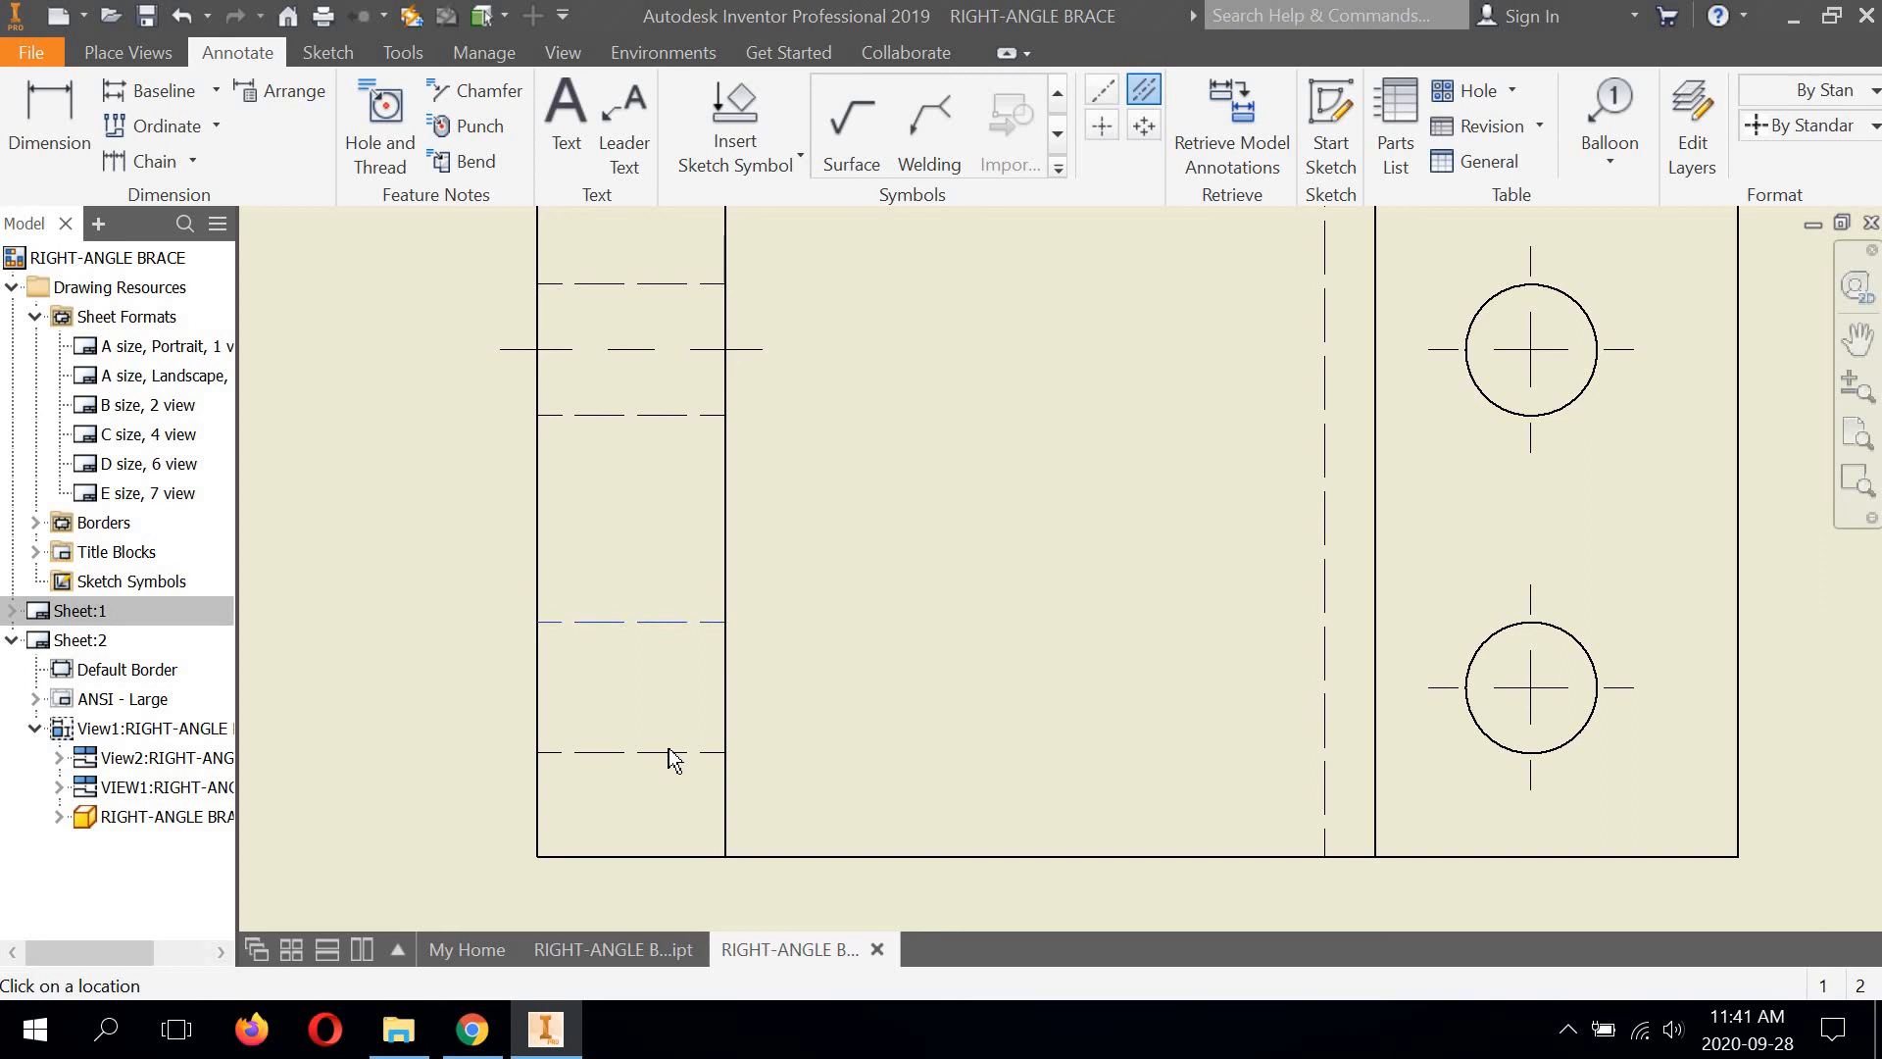
left_click(669, 752)
scroll(755, 549, "up", 3)
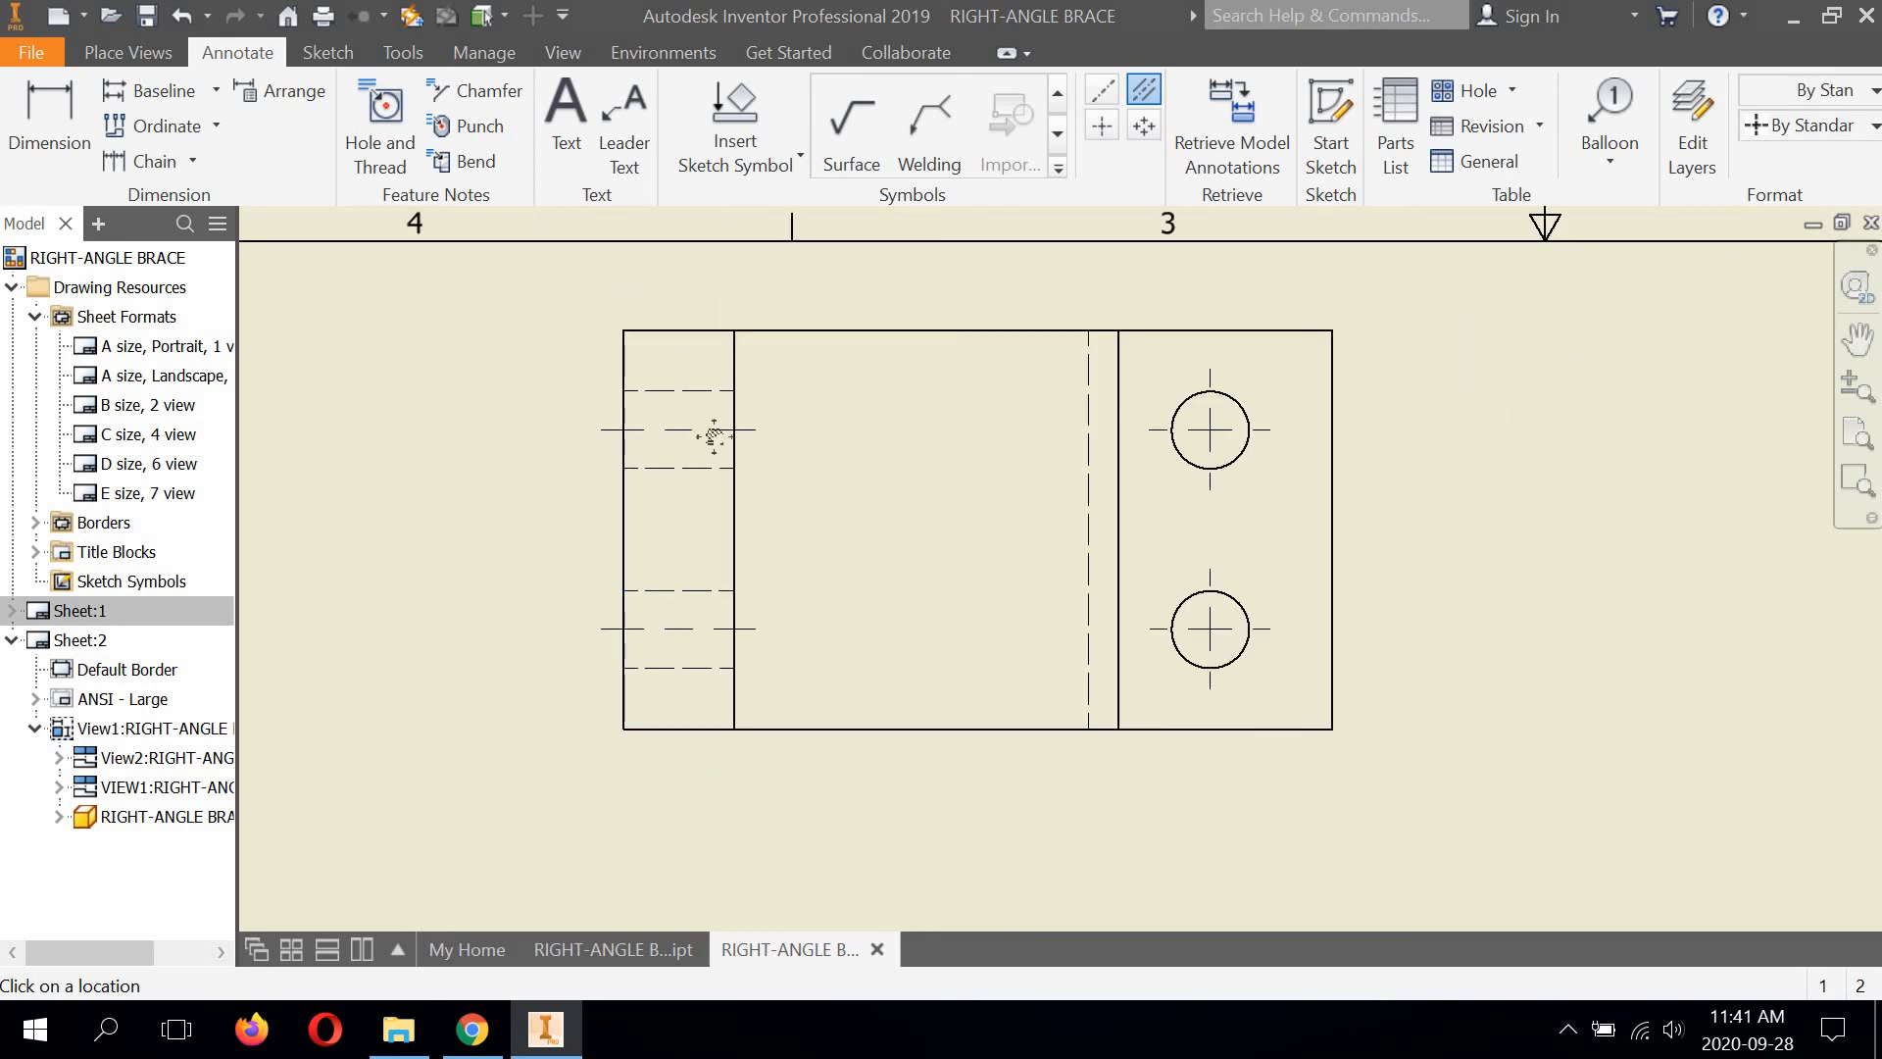
Add a bisecting centerline between the two horizontal hidden edges of the hole in the front view's upright flange
middle_click_drag(1005, 626, 725, 440)
scroll(726, 440, "up", 5)
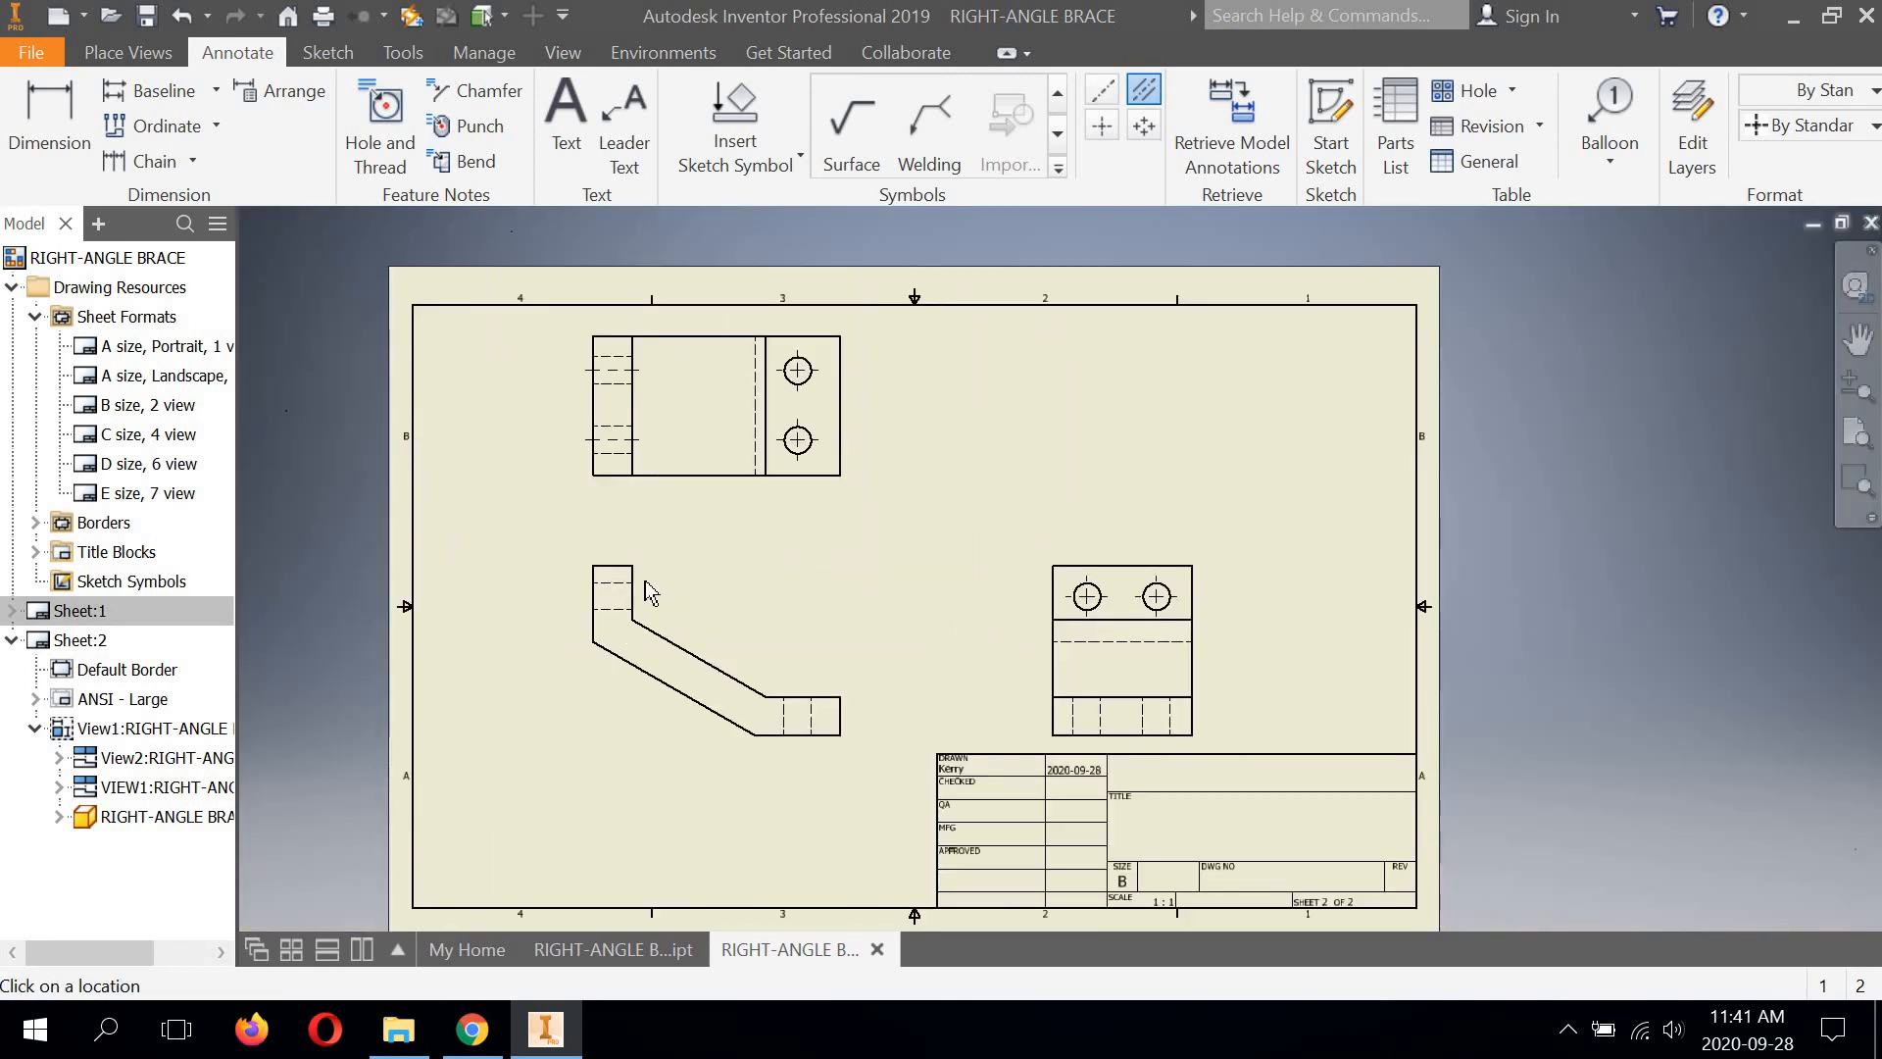
scroll(627, 584, "down", 5)
middle_click_drag(668, 538, 754, 287)
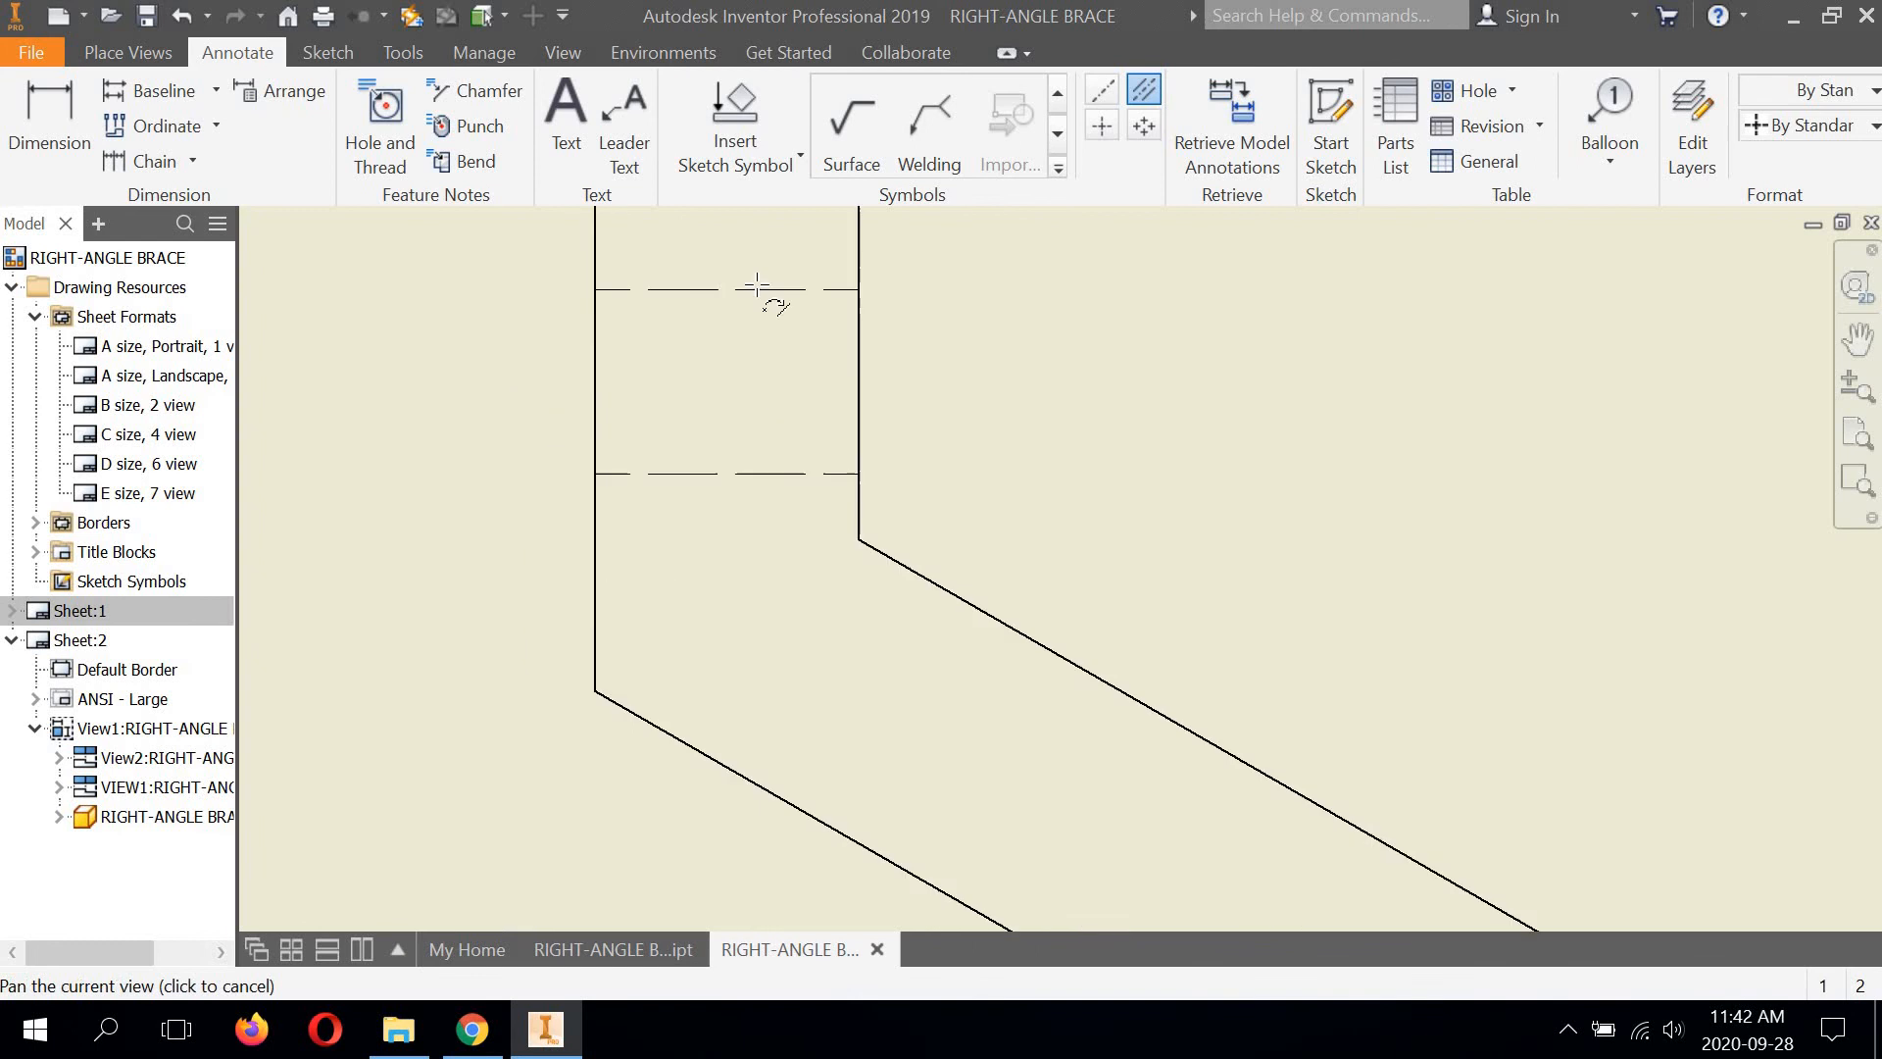
left_click(755, 475)
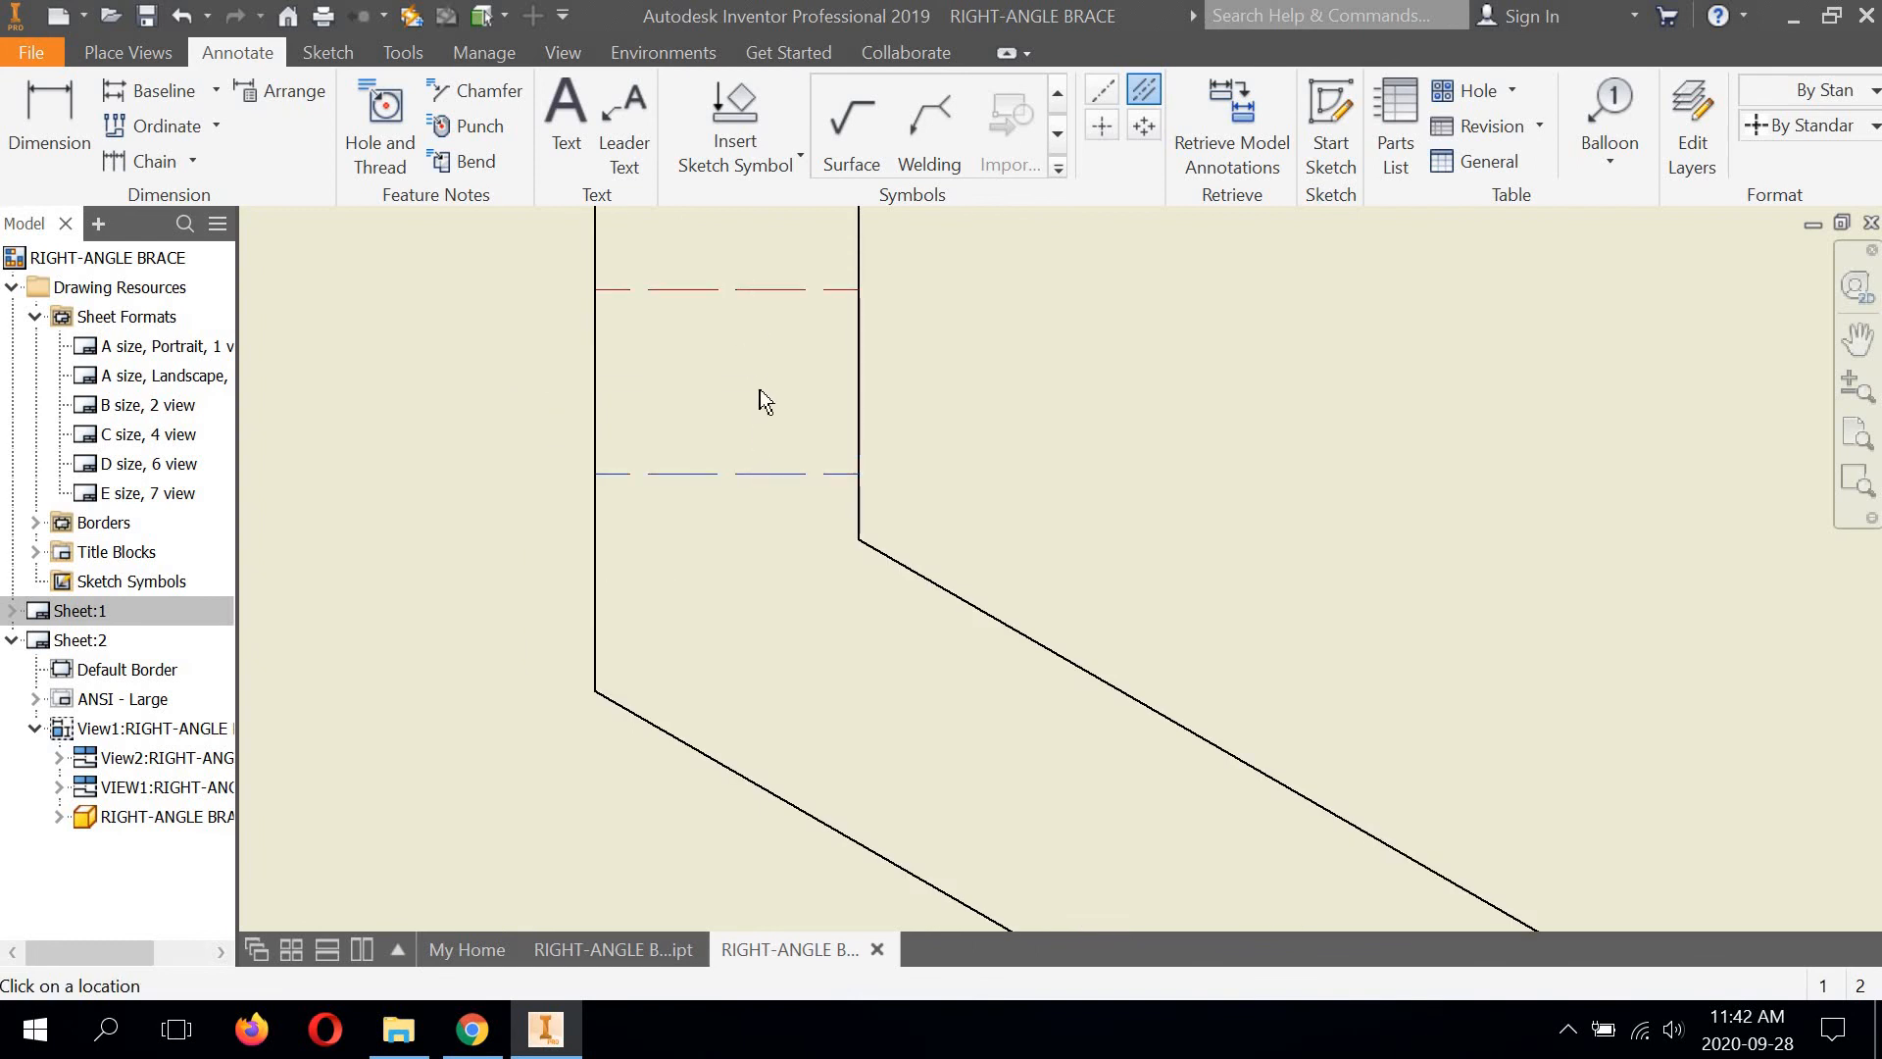
Add a bisecting centerline between the two vertical hidden edges of the hole in the front view's base flange
scroll(760, 392, "down", 4)
scroll(760, 393, "up", 8)
scroll(1106, 589, "down", 4)
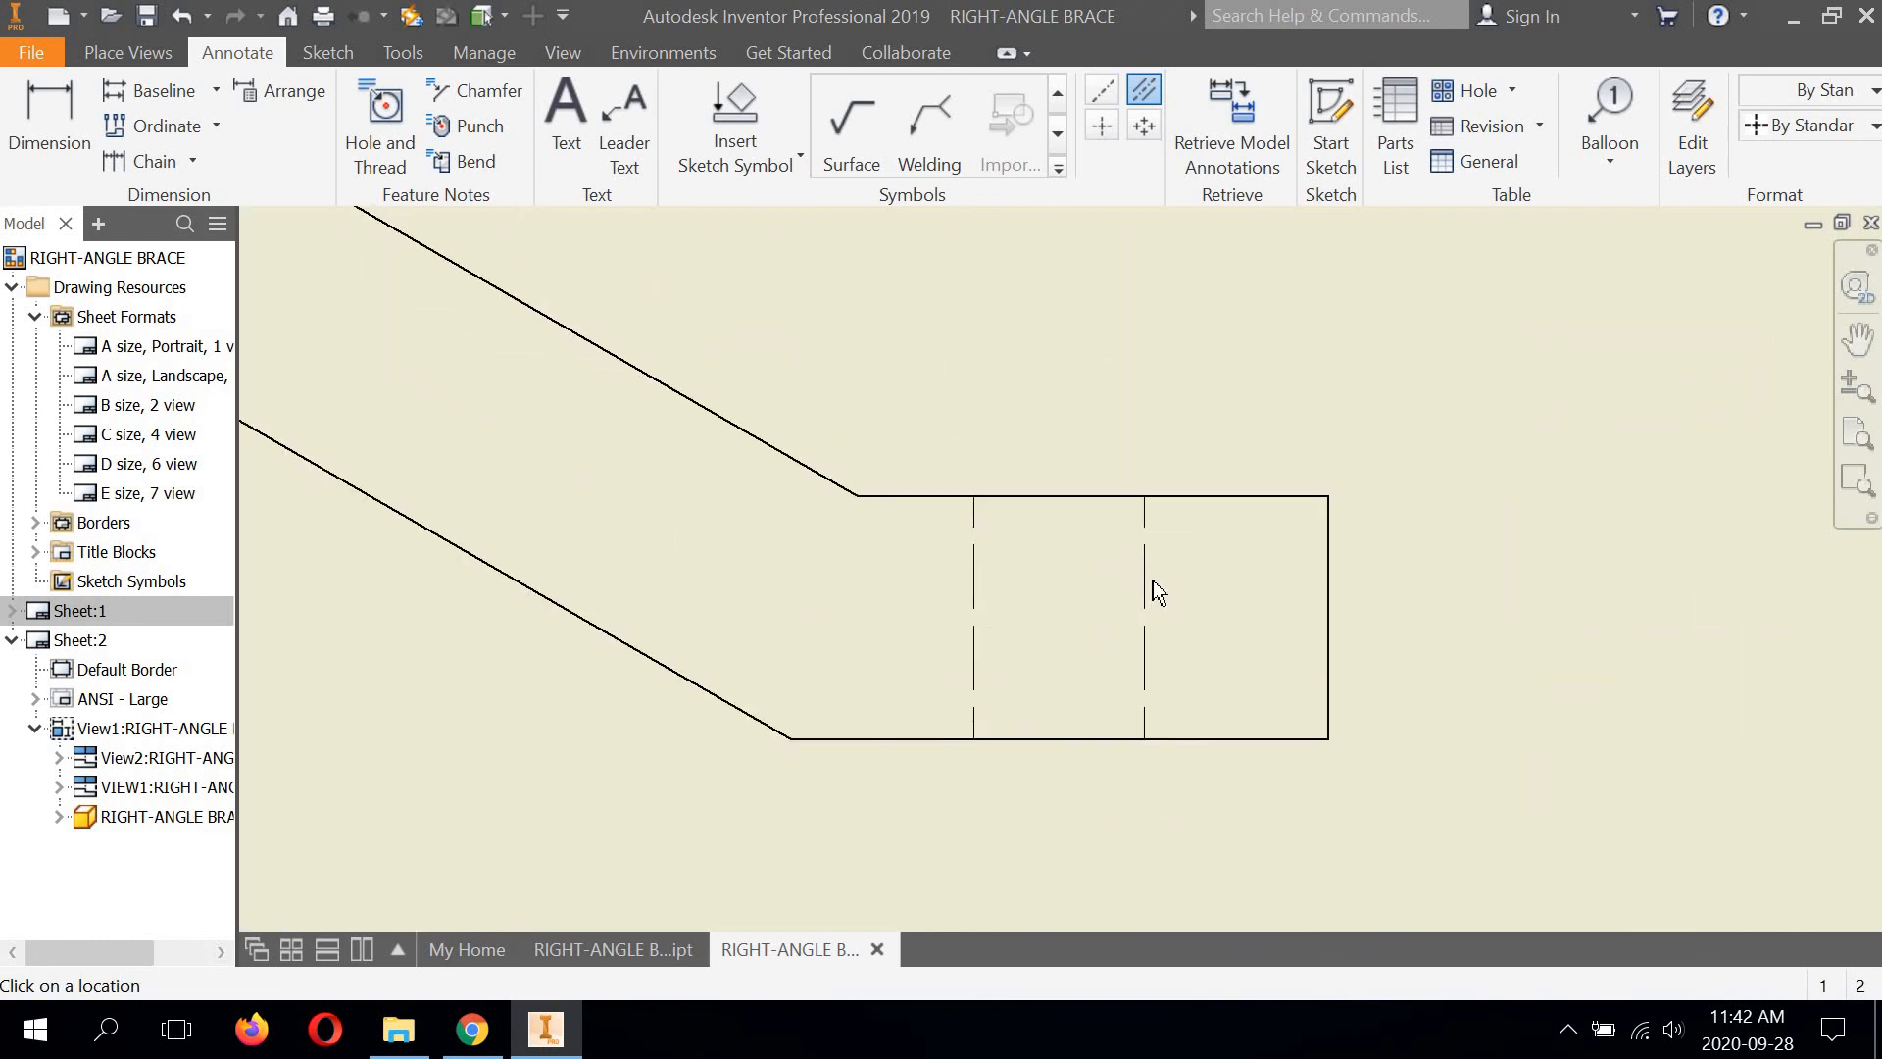
left_click(1144, 586)
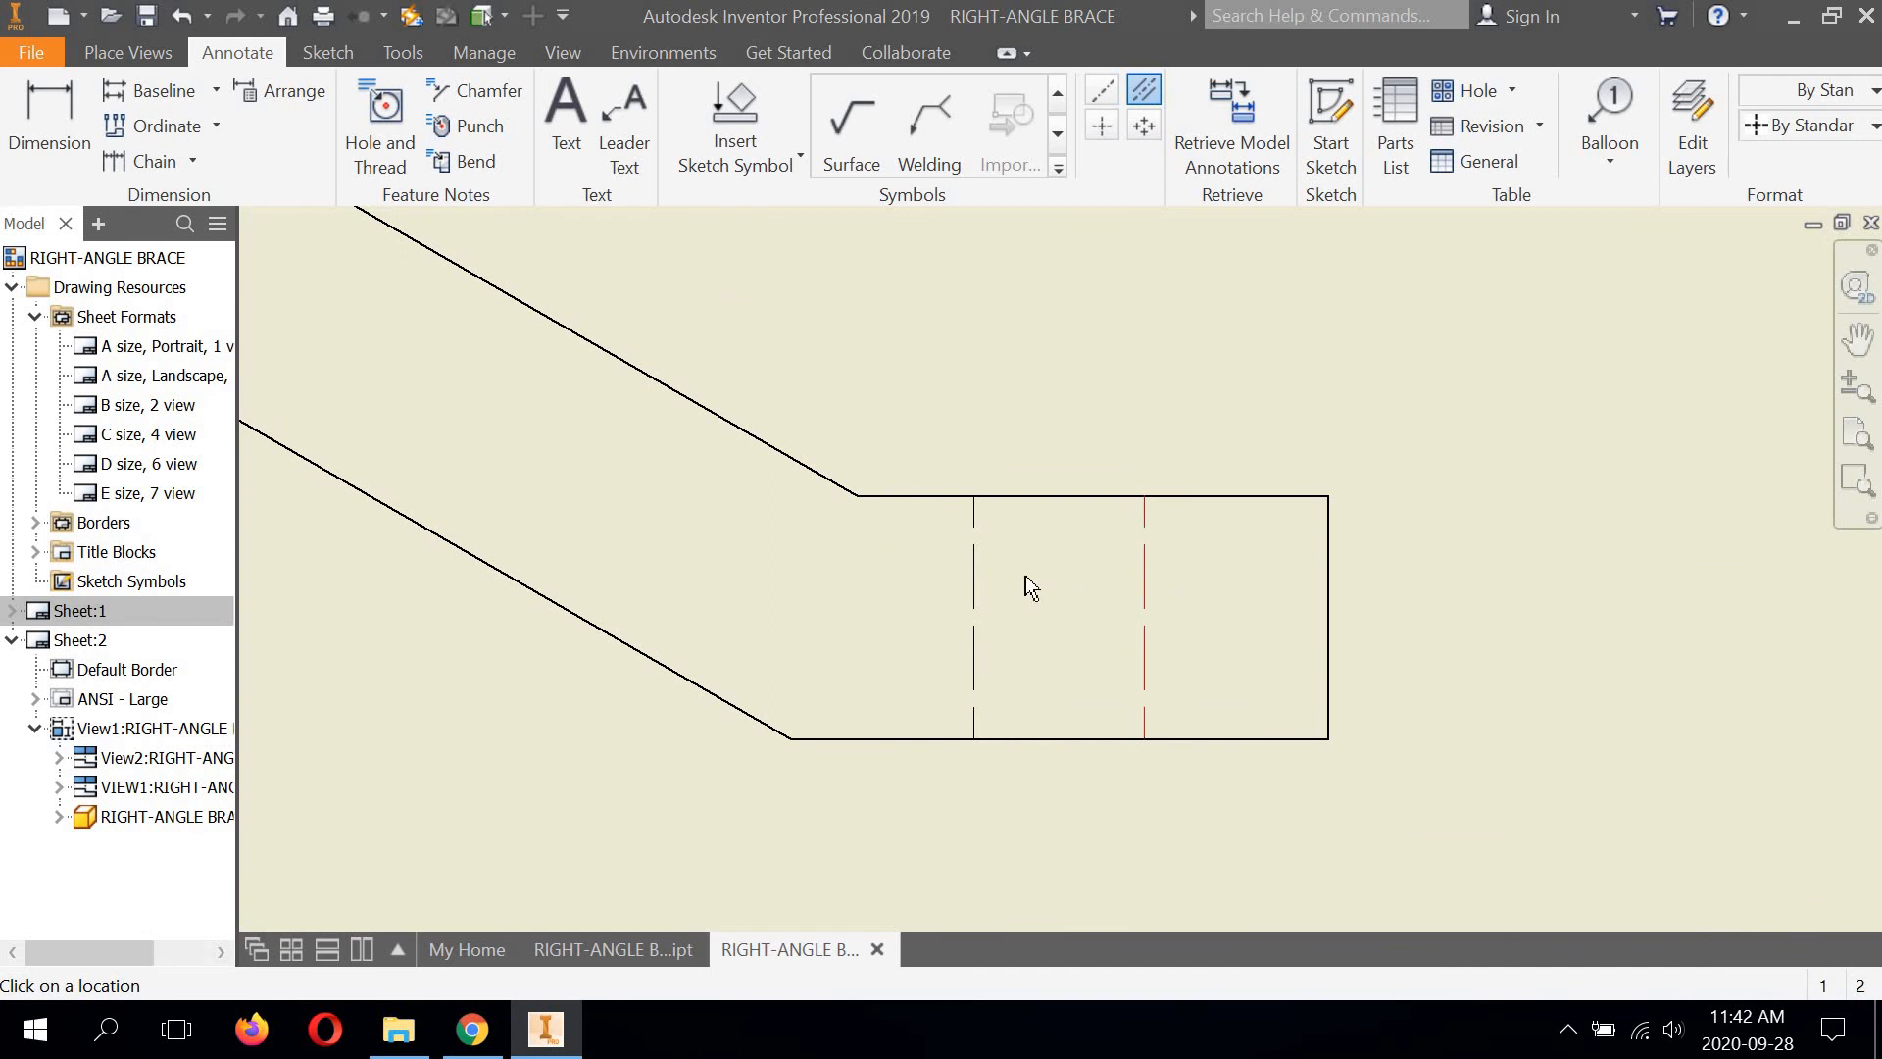
left_click(973, 573)
scroll(1044, 568, "up", 3)
scroll(1055, 630, "down", 4)
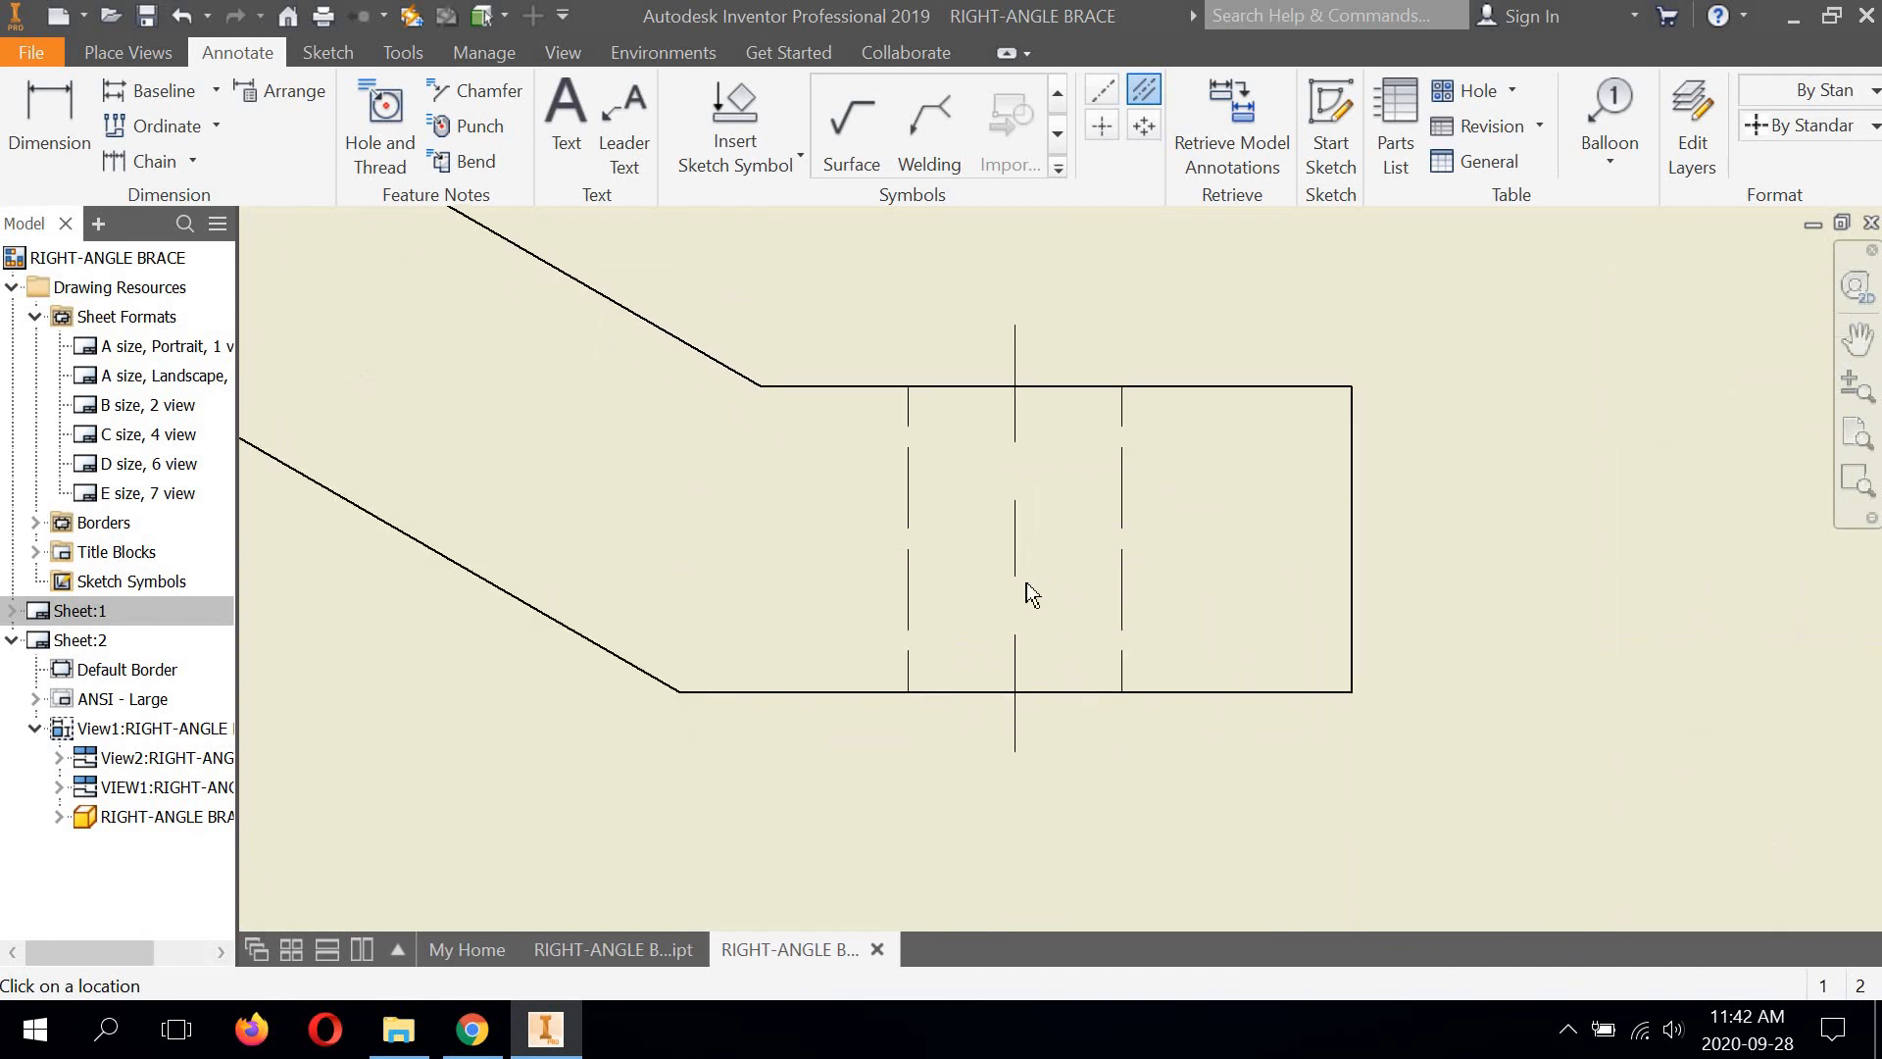
scroll(1041, 415, "up", 4)
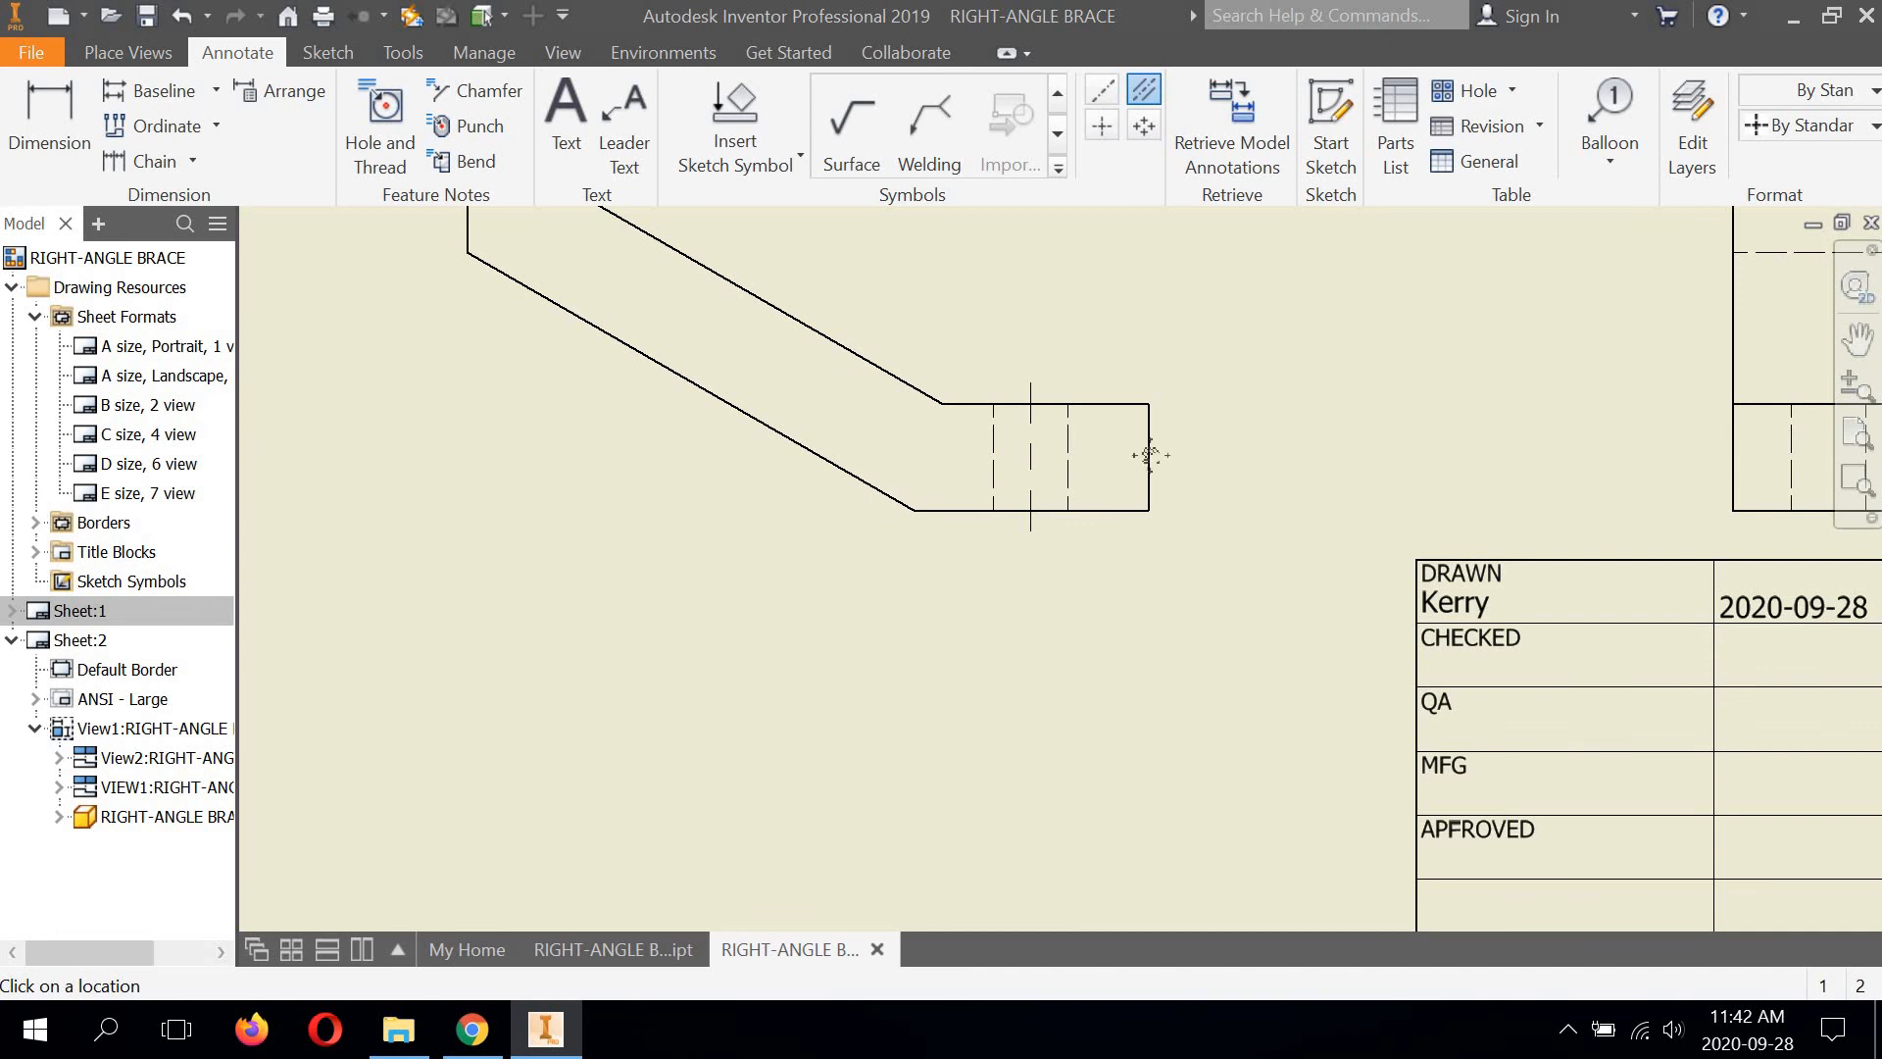
Add bisecting centerlines between the vertical hidden edges of both base-flange holes in the side view
middle_click_drag(1151, 464, 993, 482)
middle_click_drag(449, 241, 484, 382)
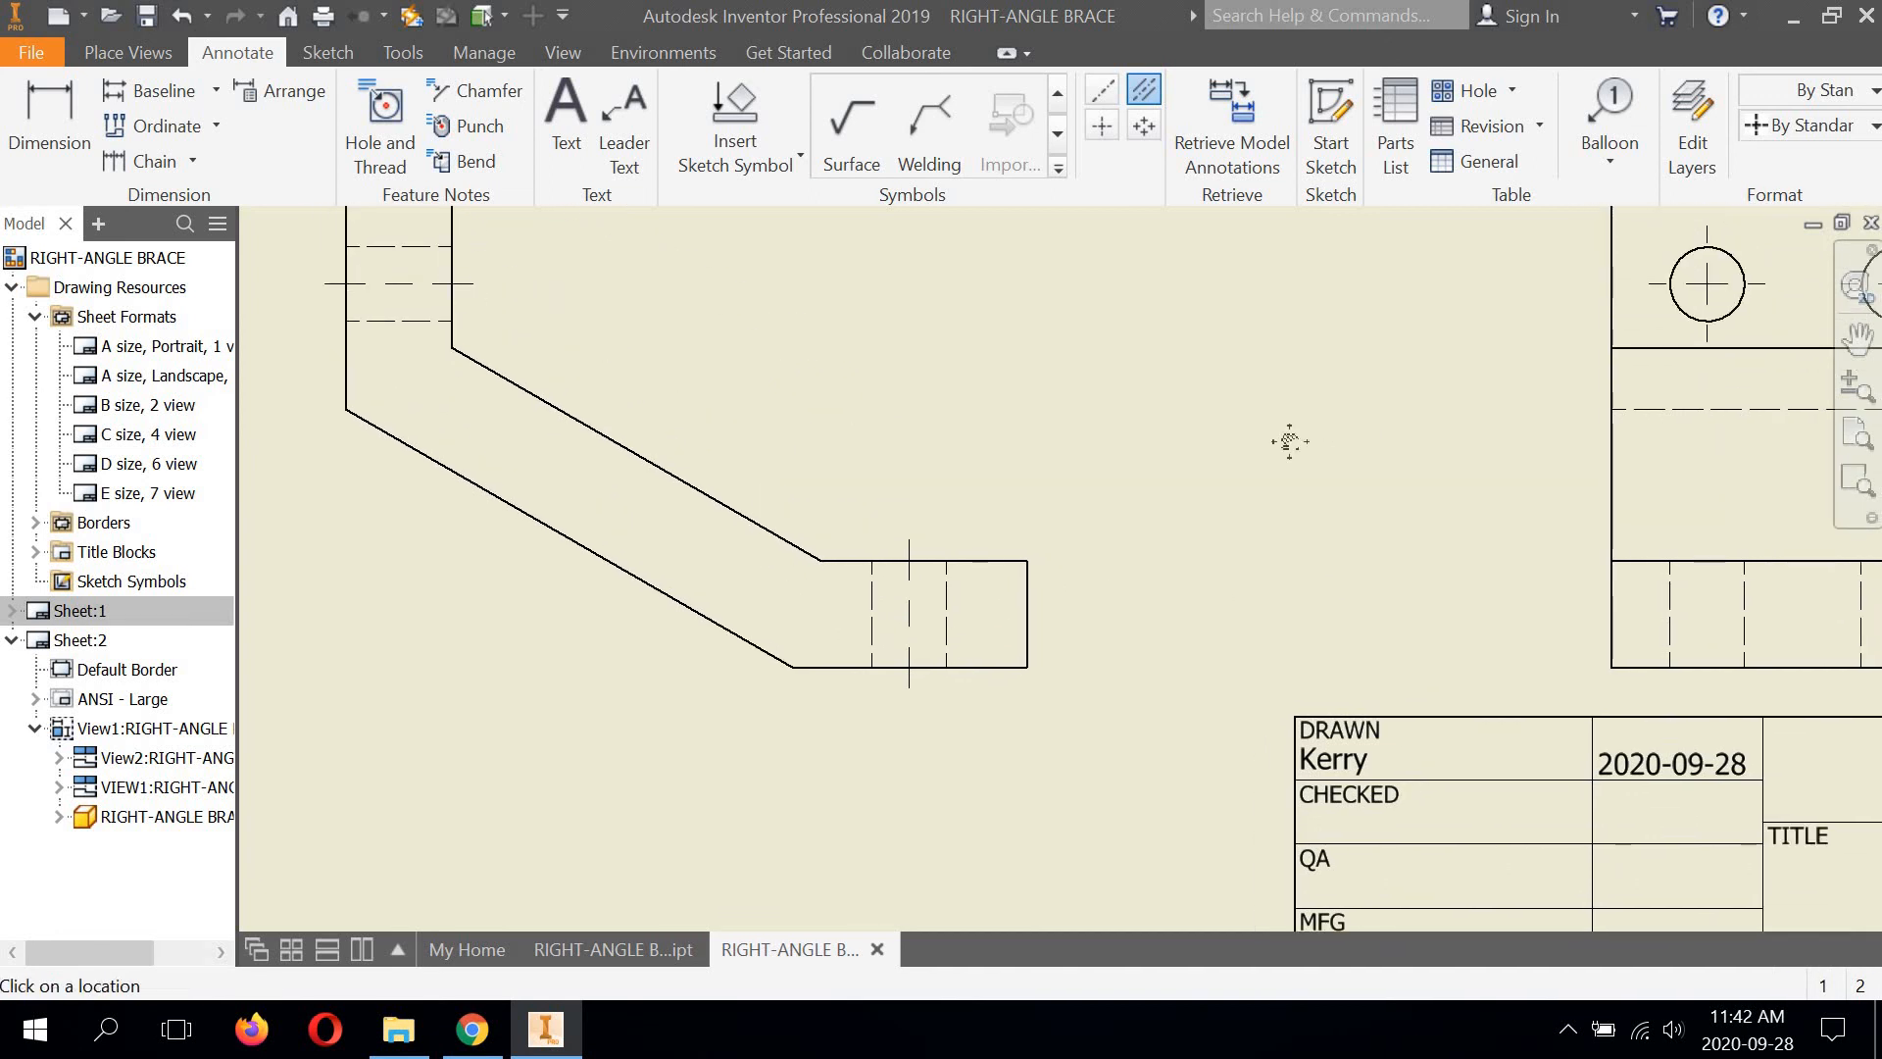
middle_click_drag(1395, 533, 865, 515)
scroll(1226, 624, "down", 3)
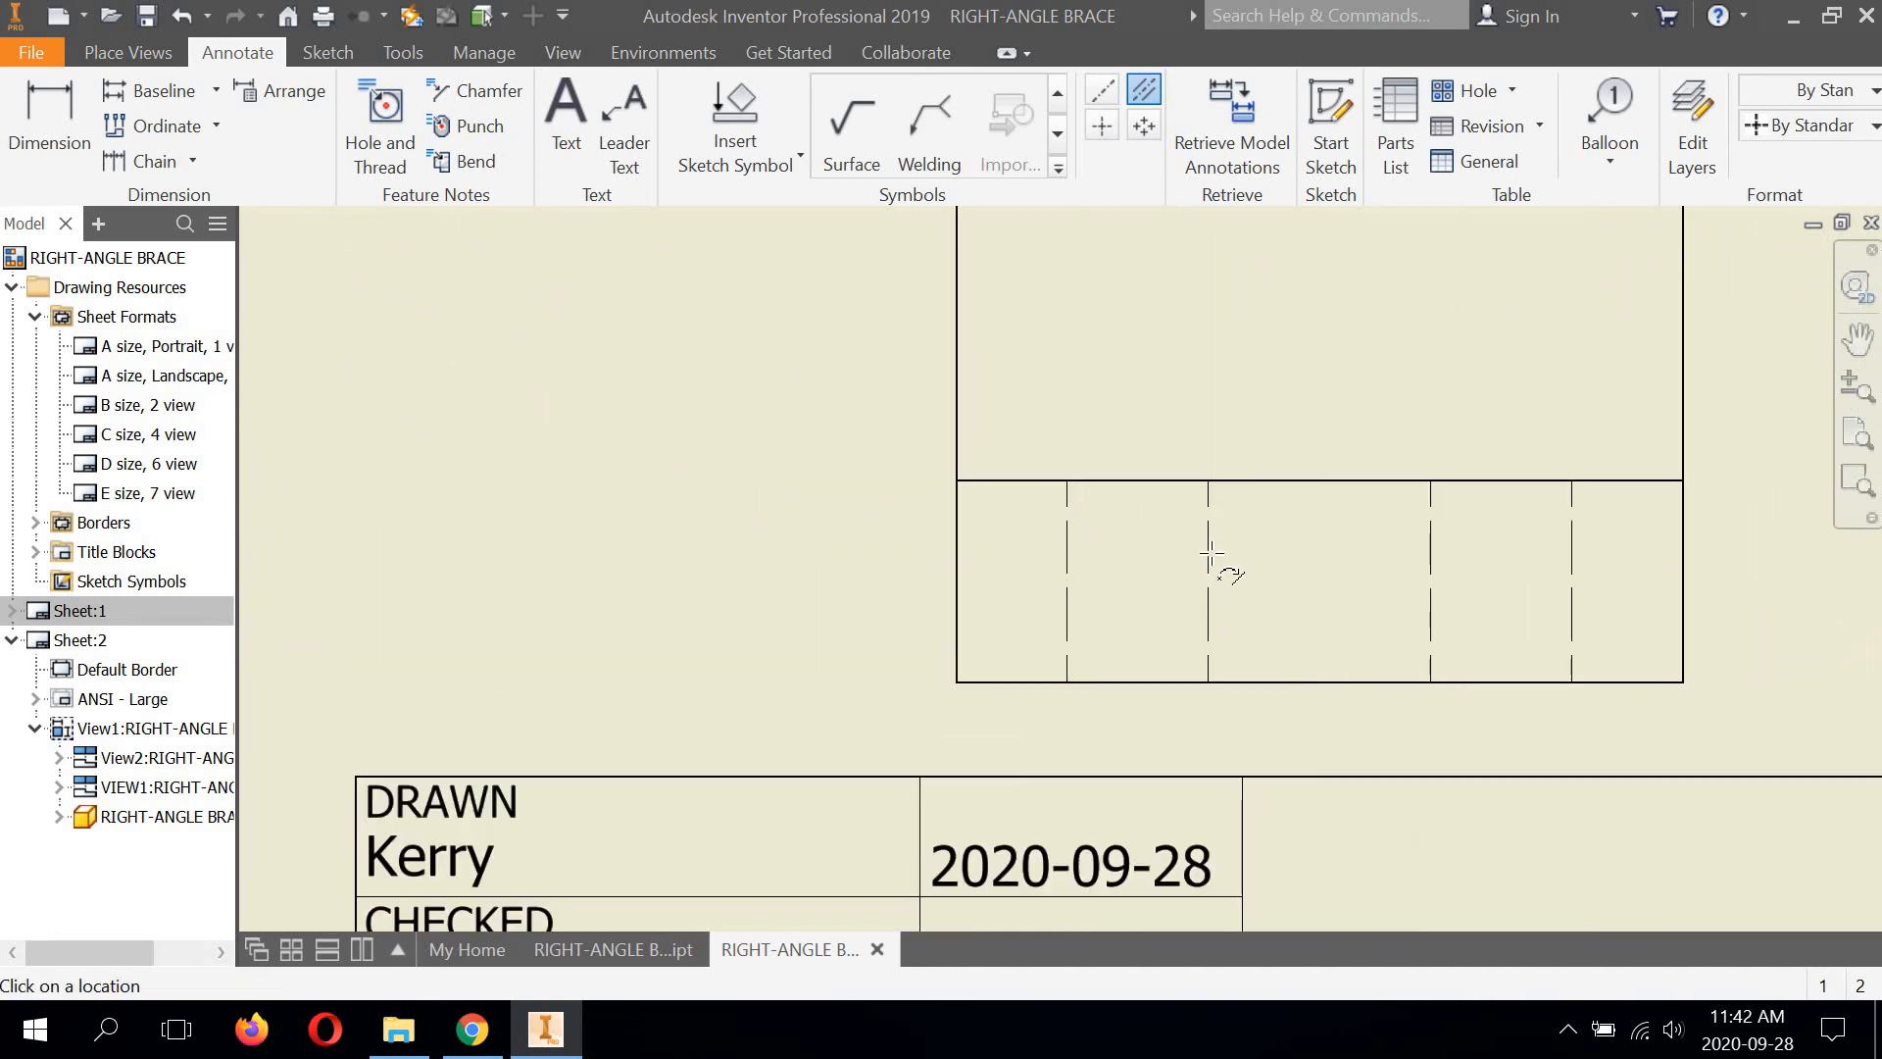
left_click(1070, 545)
left_click(1431, 546)
left_click(1573, 545)
scroll(941, 538, "up", 5)
right_click(798, 392)
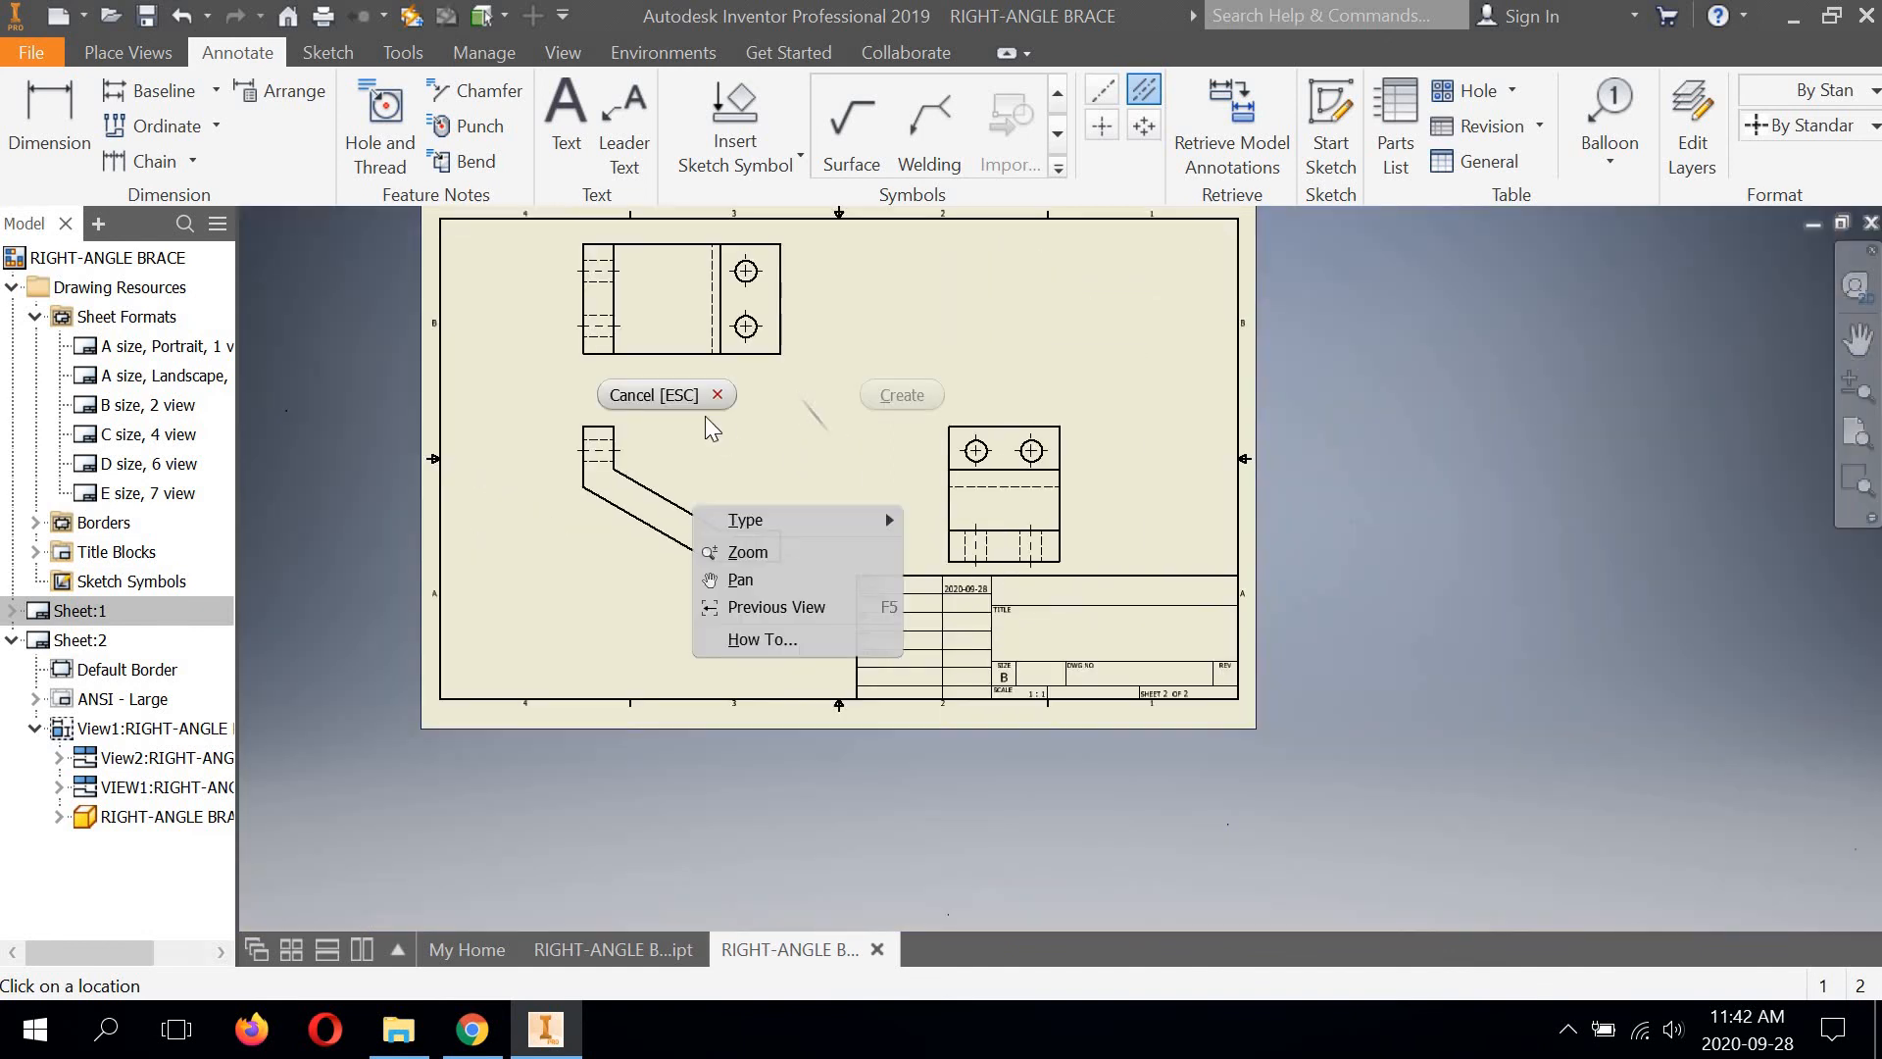
left_click(659, 392)
Examine the hole center marks and centerlines across the top, front and side views
middle_click_drag(876, 468, 1008, 559)
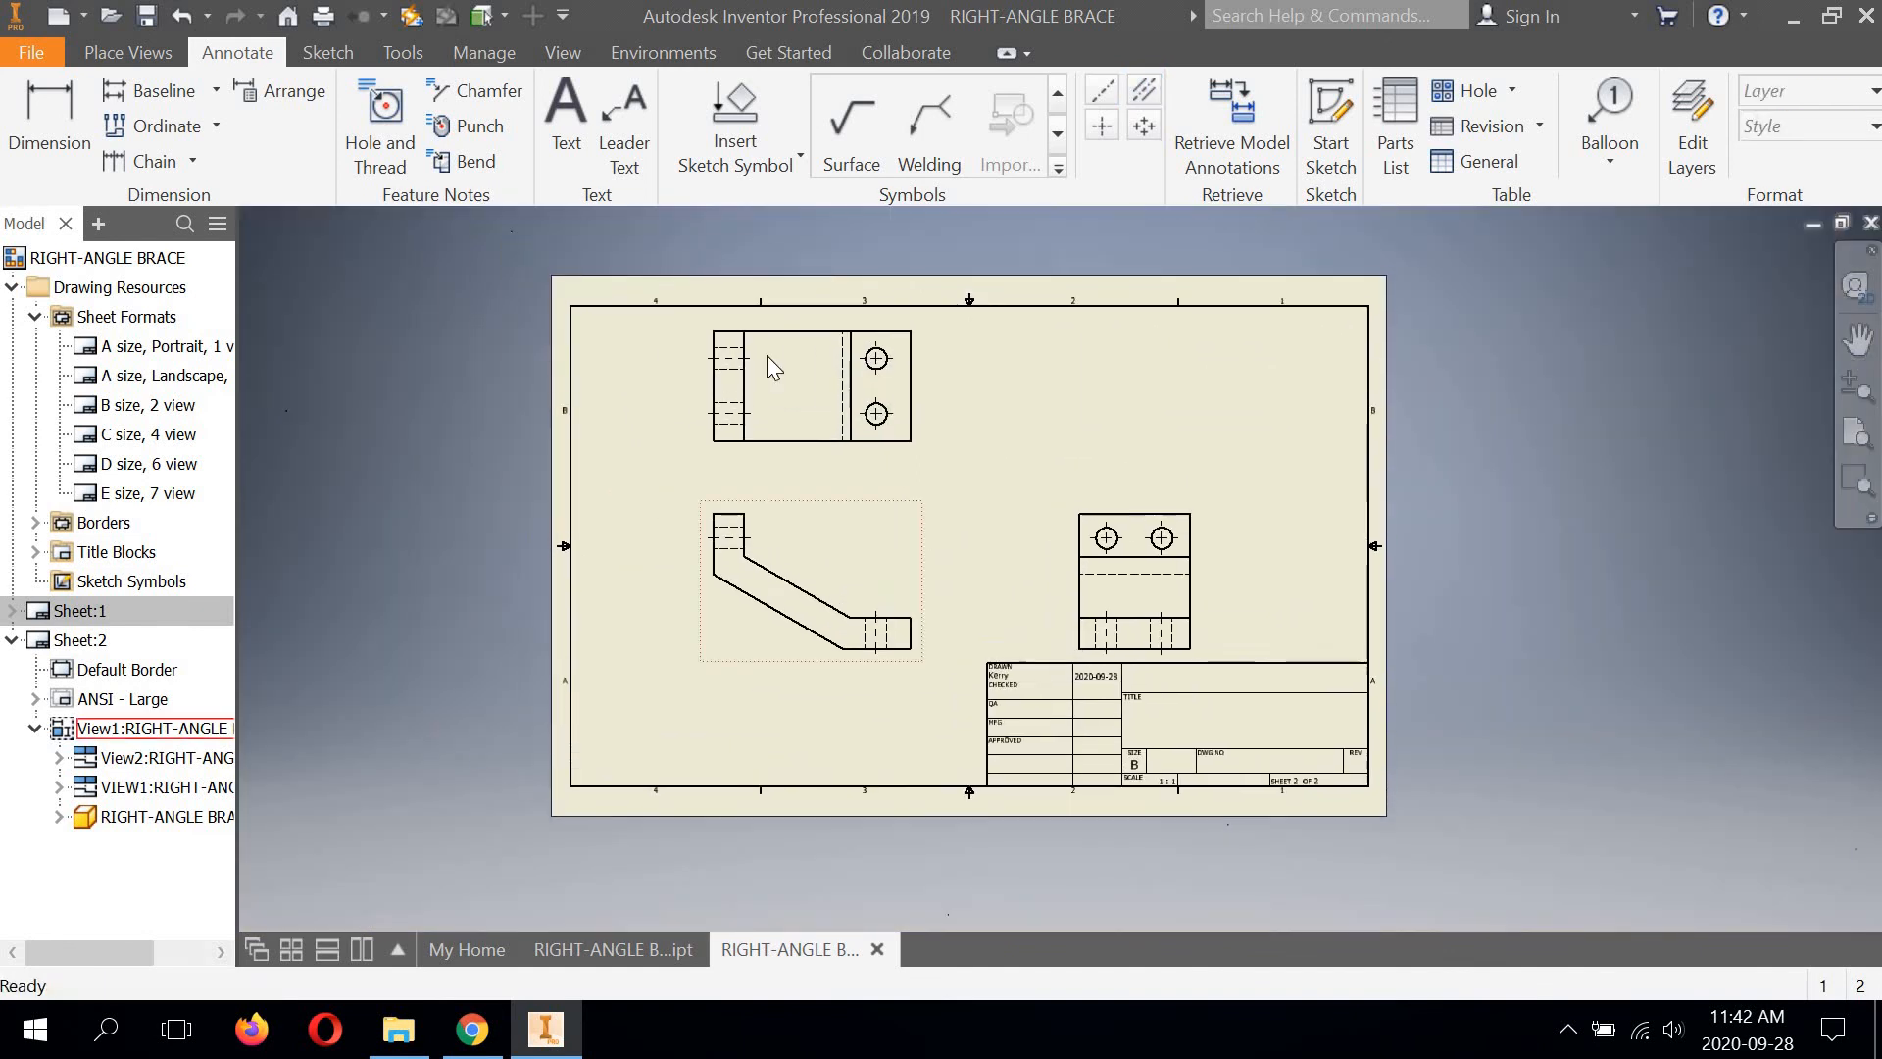
scroll(767, 355, "down", 4)
scroll(1012, 466, "up", 4)
middle_click_drag(1011, 467, 944, 424)
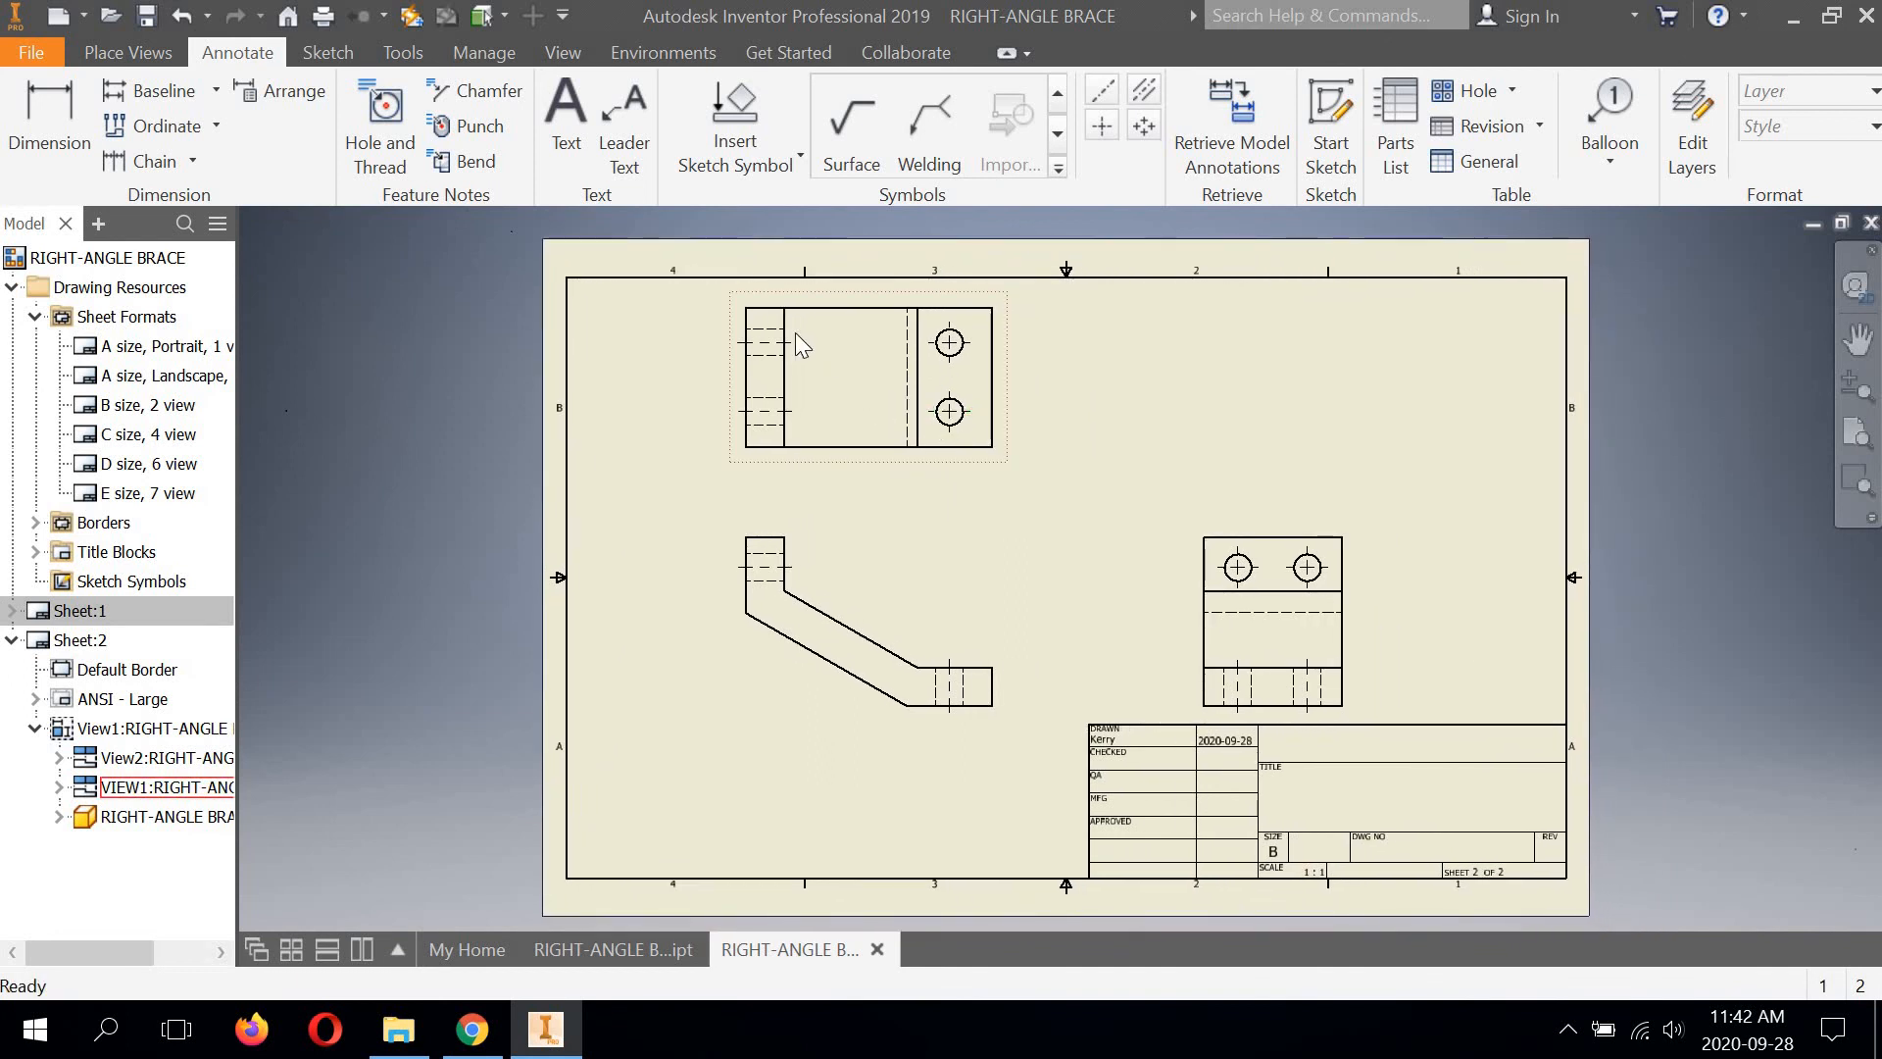
scroll(796, 333, "down", 3)
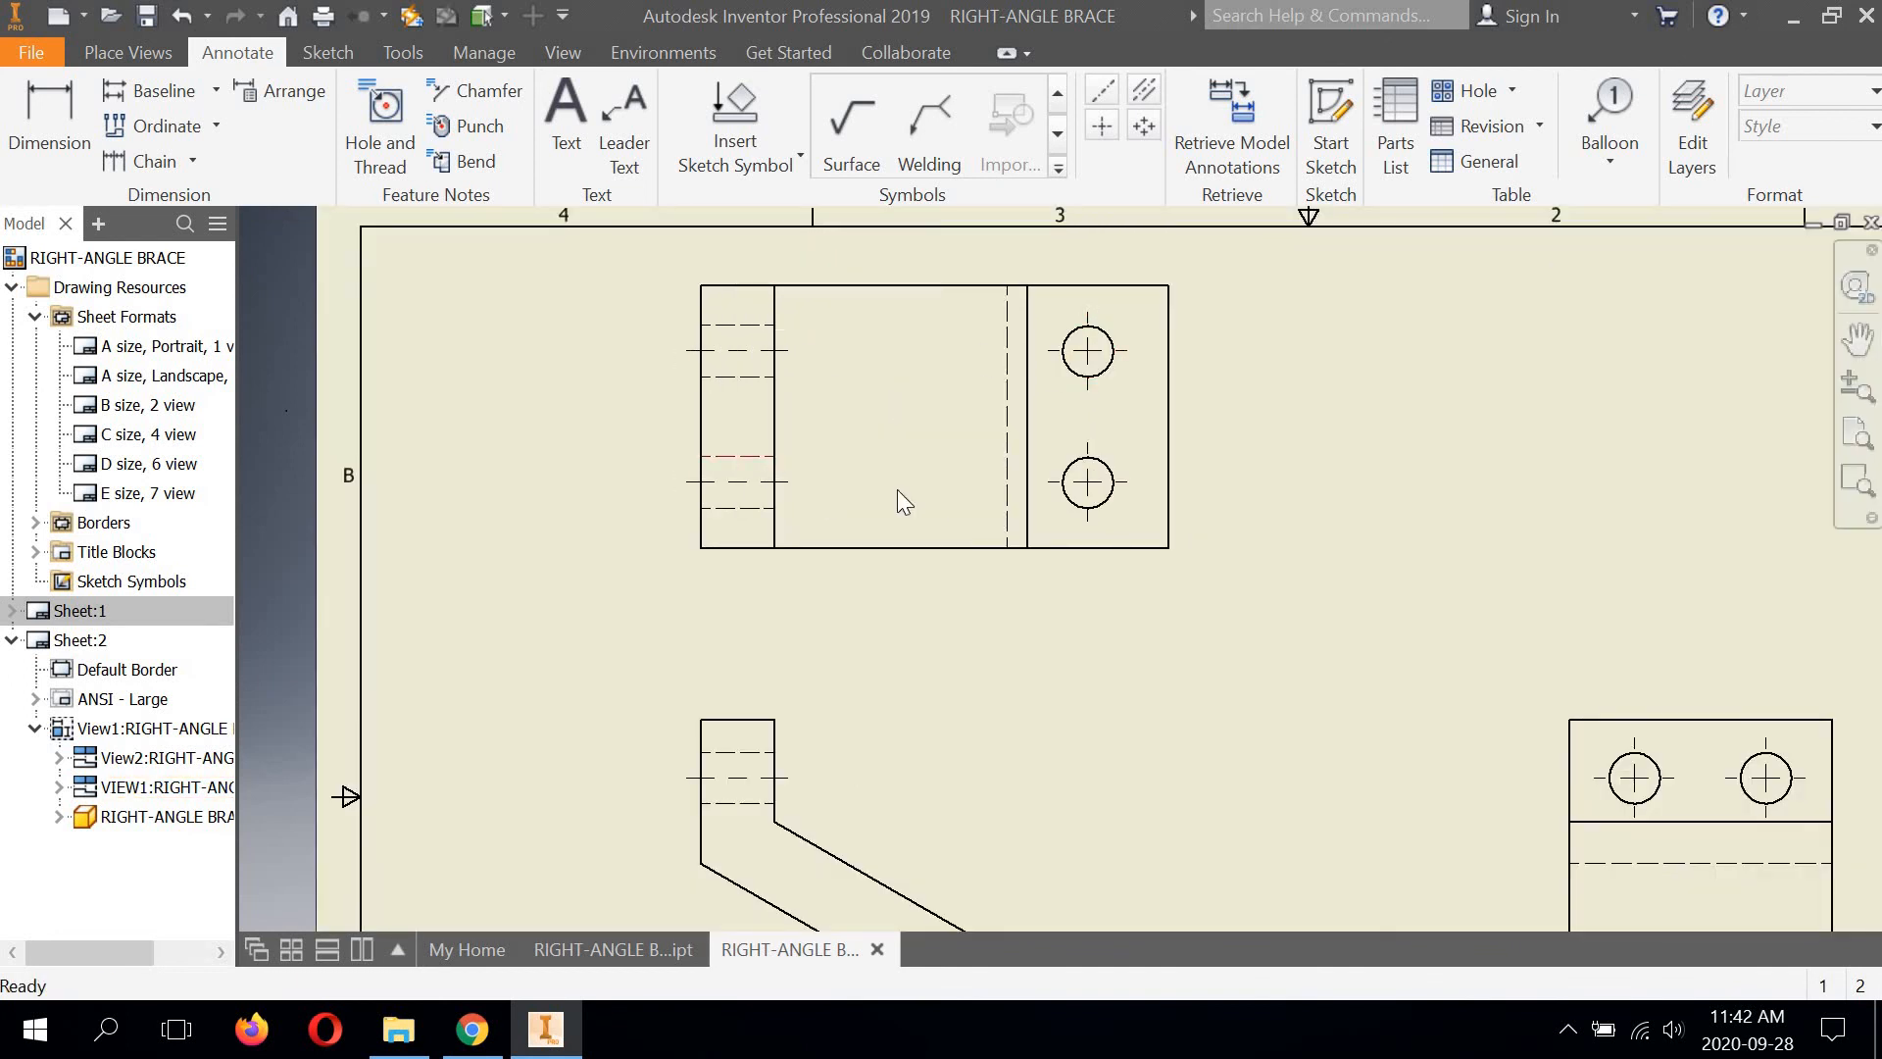
middle_click_drag(1496, 877, 1382, 667)
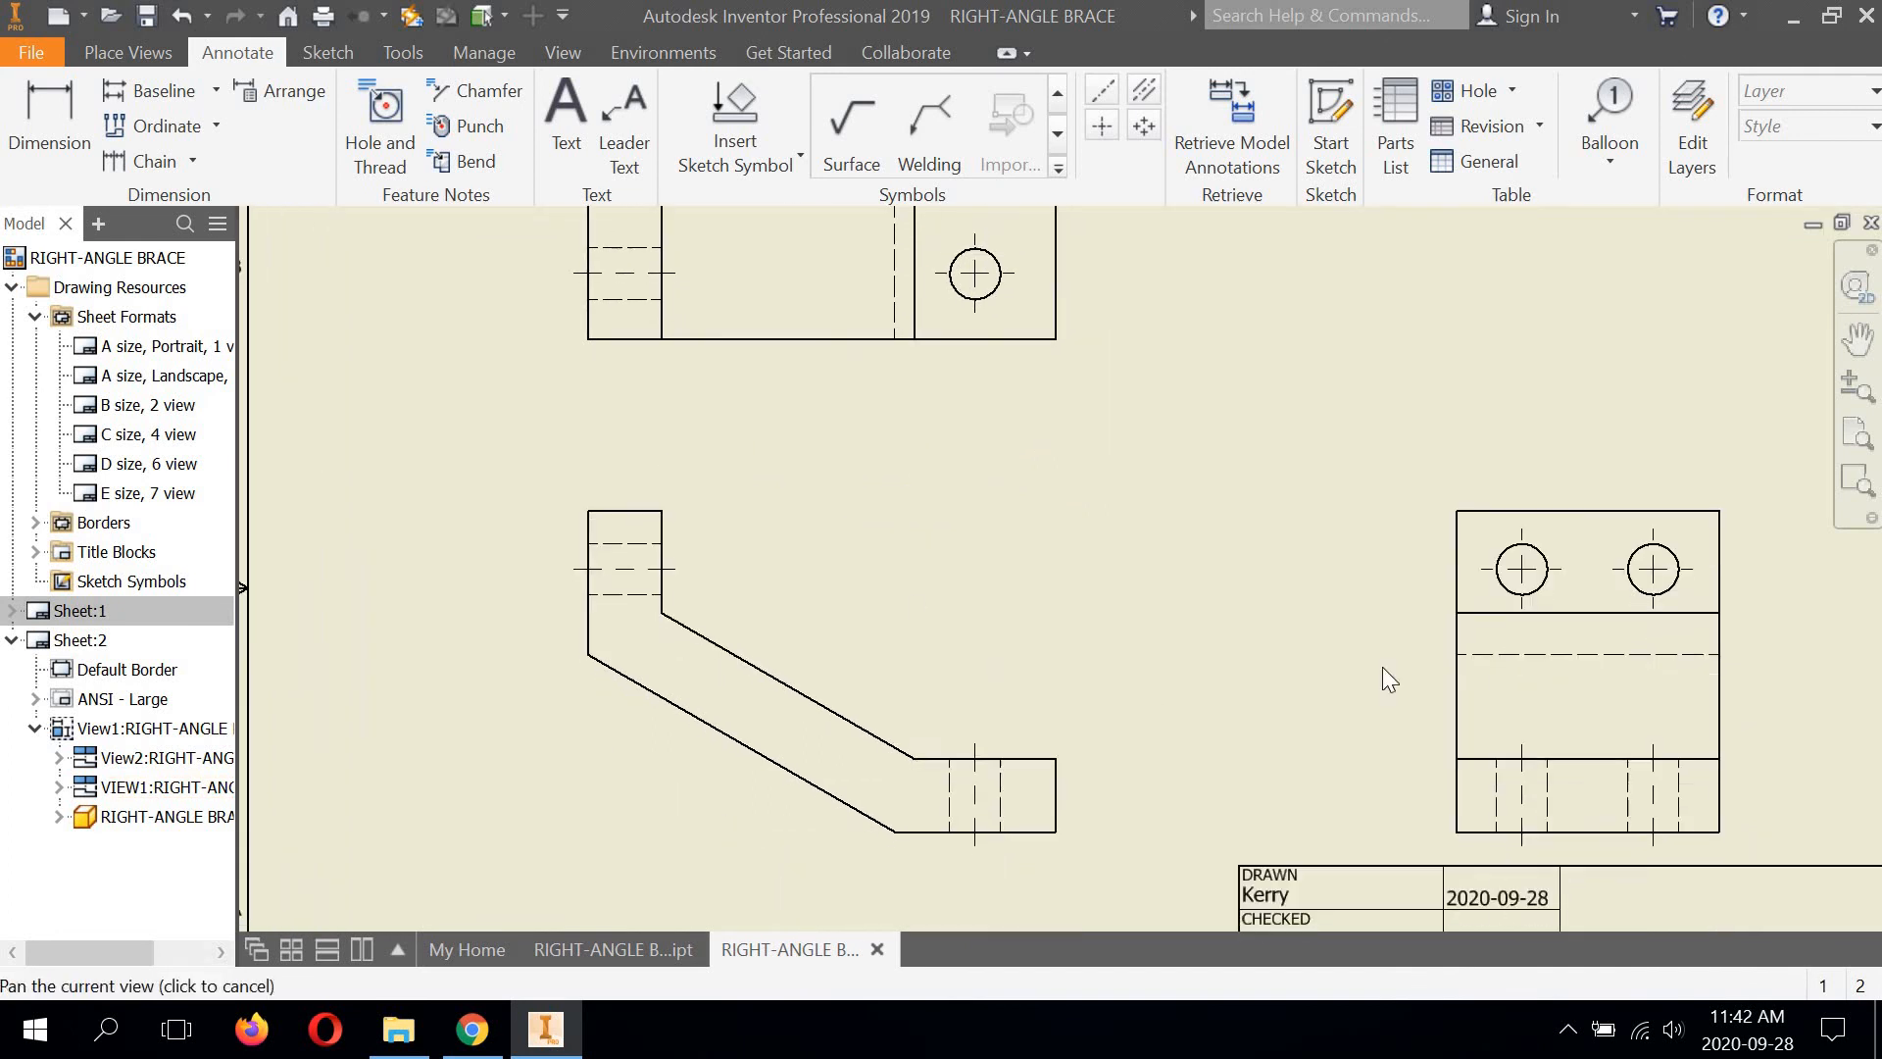
middle_click_drag(1364, 511, 1097, 359)
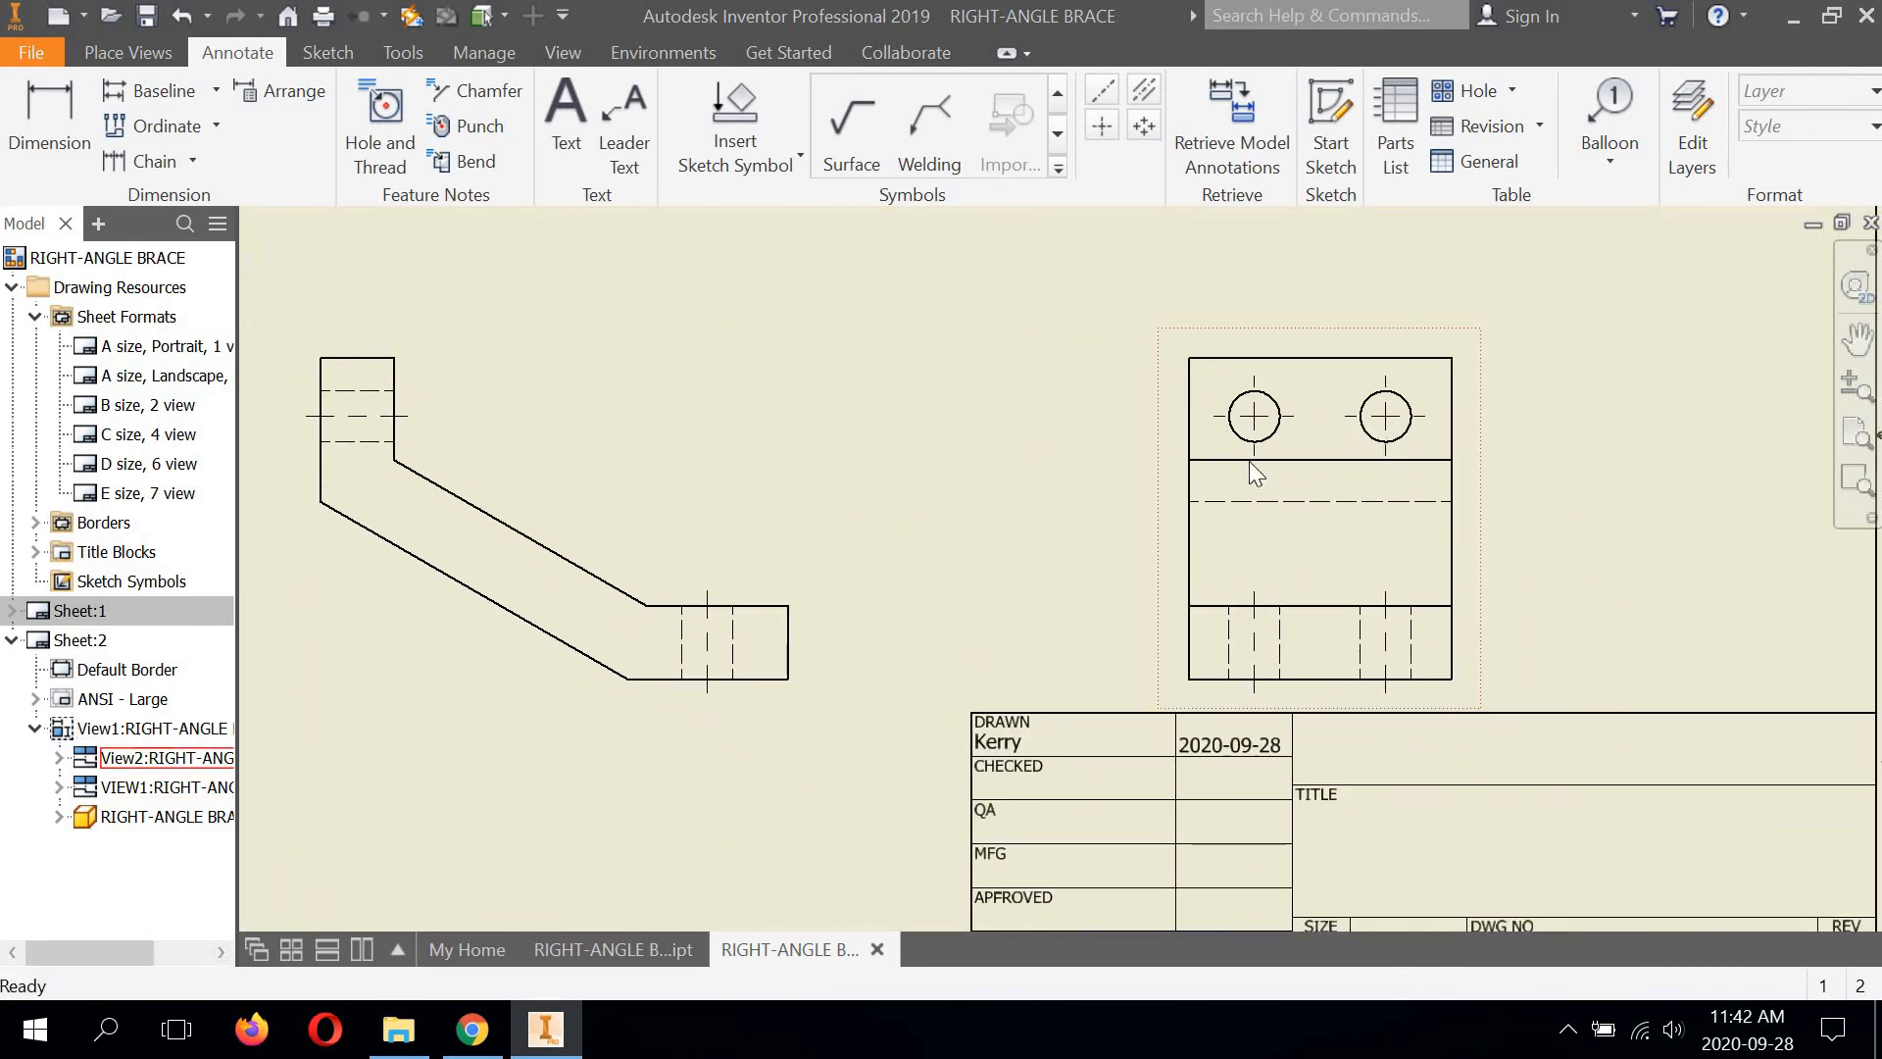
Extend the left-hand base hole's centerline in the side view upward to just below the center mark of the circular hole above
left_click(1254, 594)
key("Escape")
key("Escape")
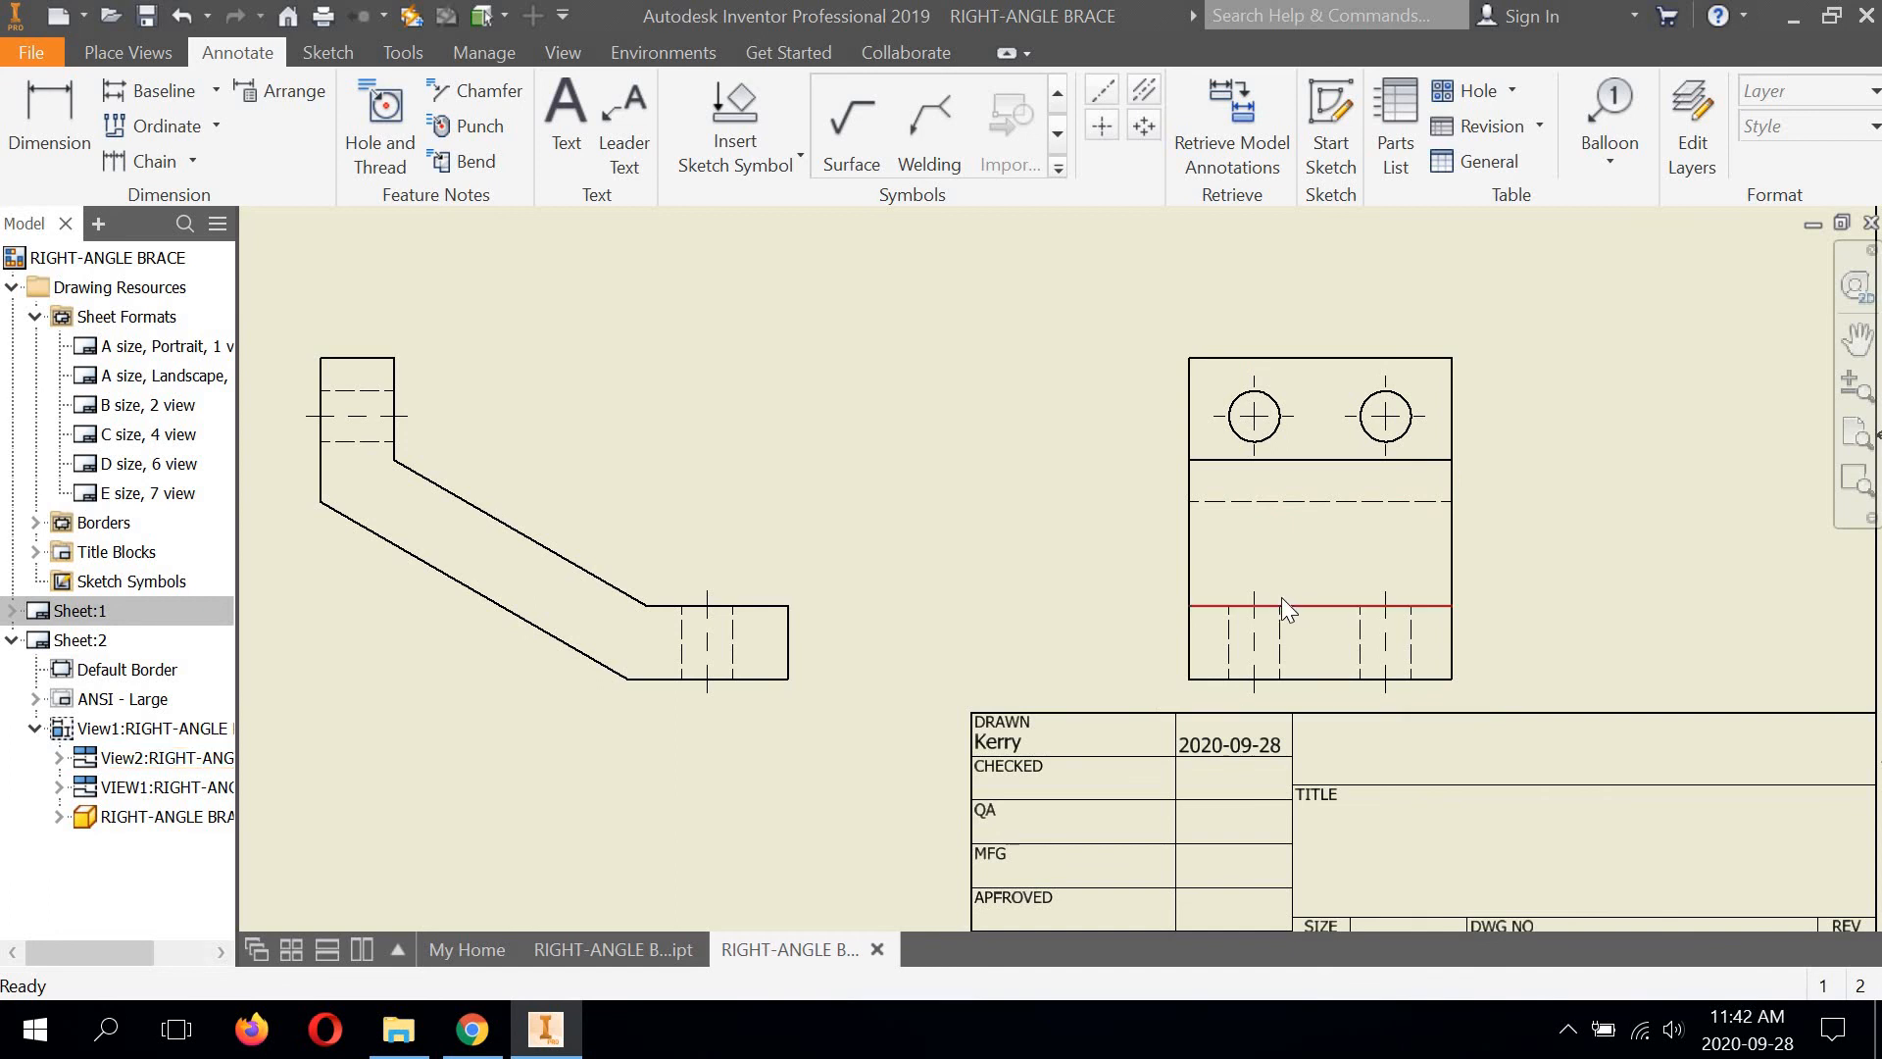
scroll(1277, 614, "up", 3)
middle_click_drag(1186, 627, 1031, 629)
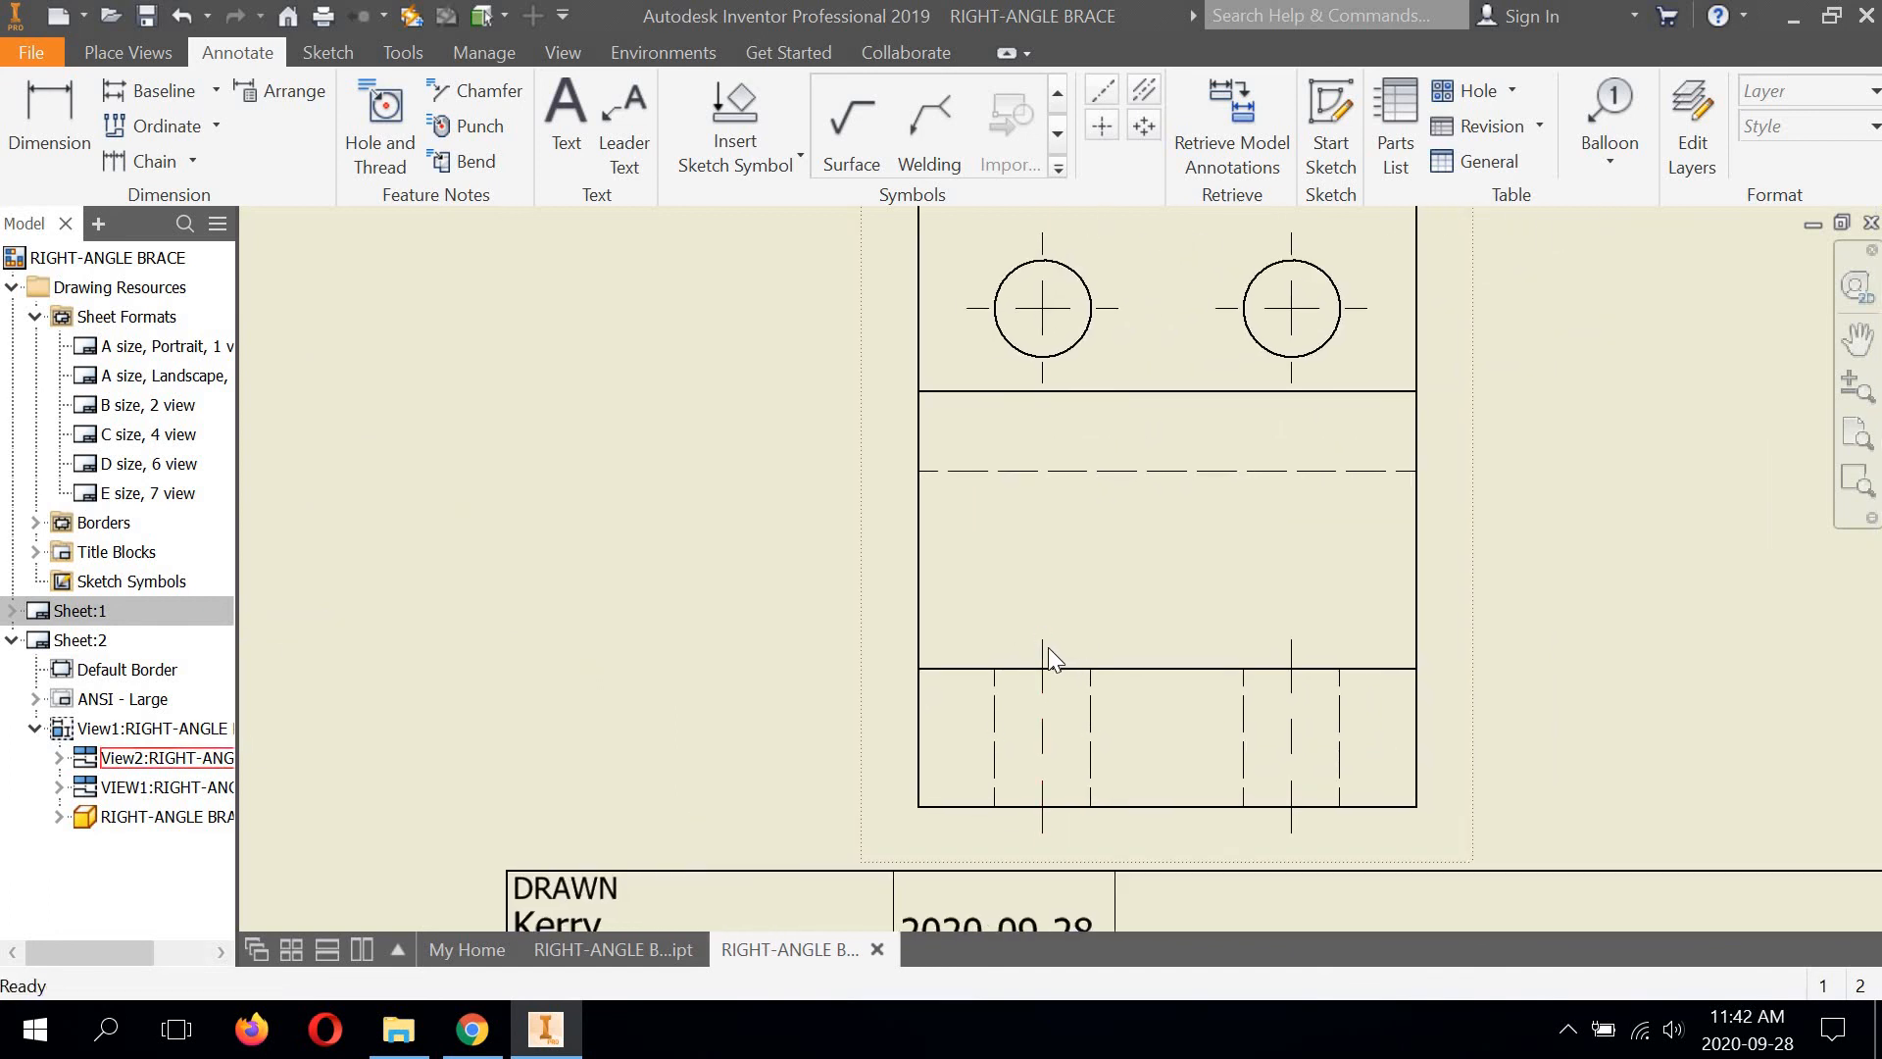
left_click(1045, 643)
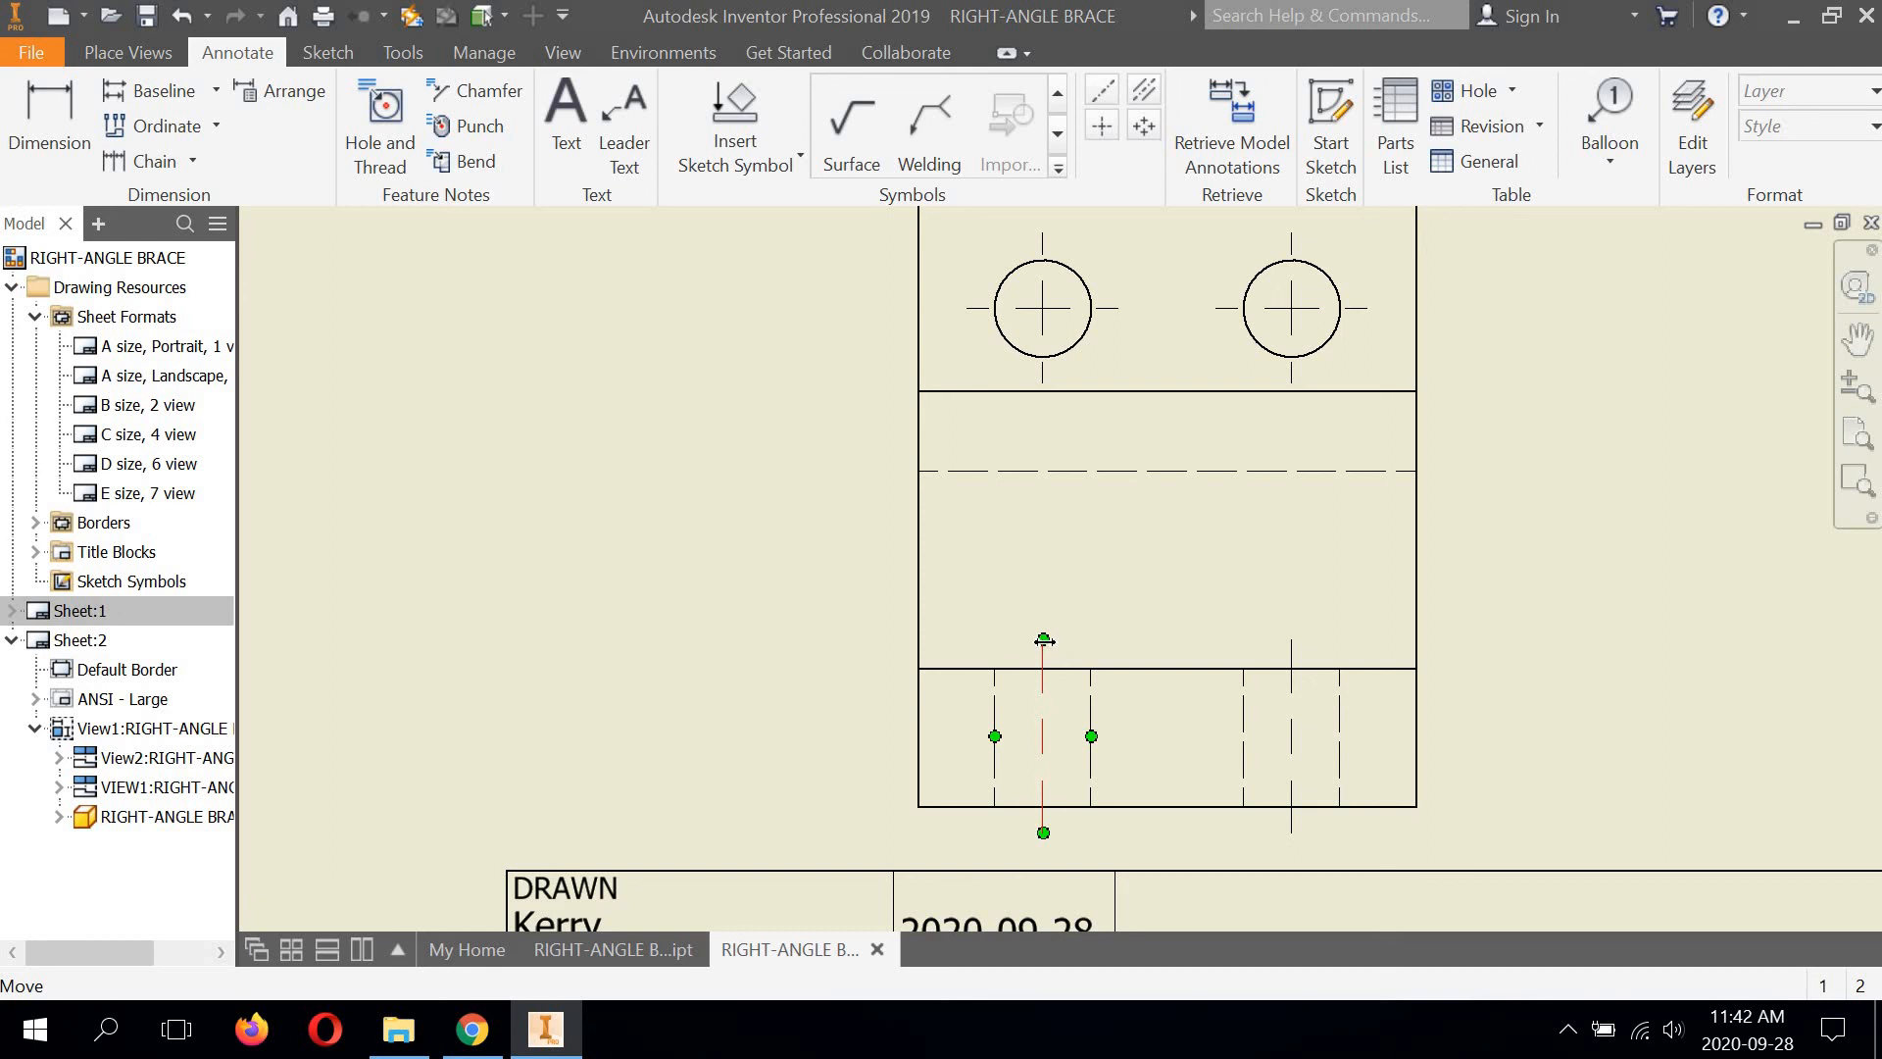
key("Escape")
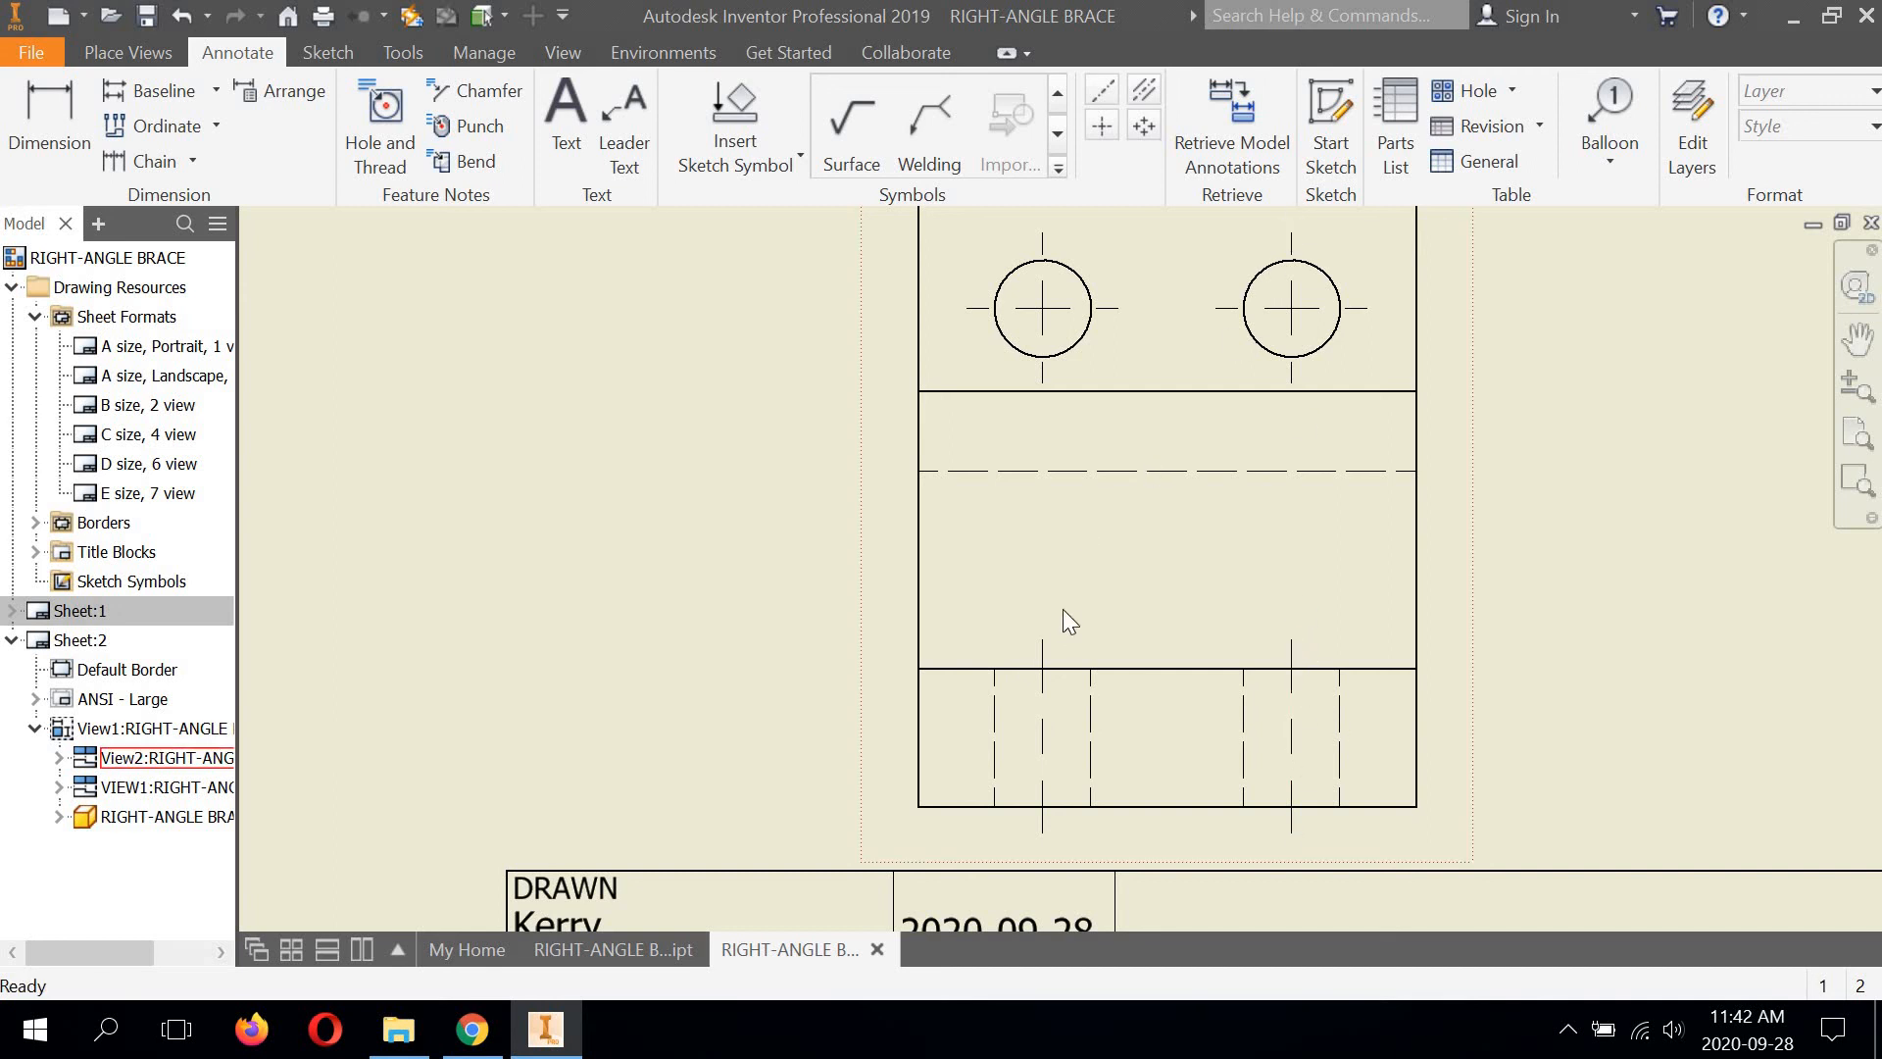
left_click(1043, 657)
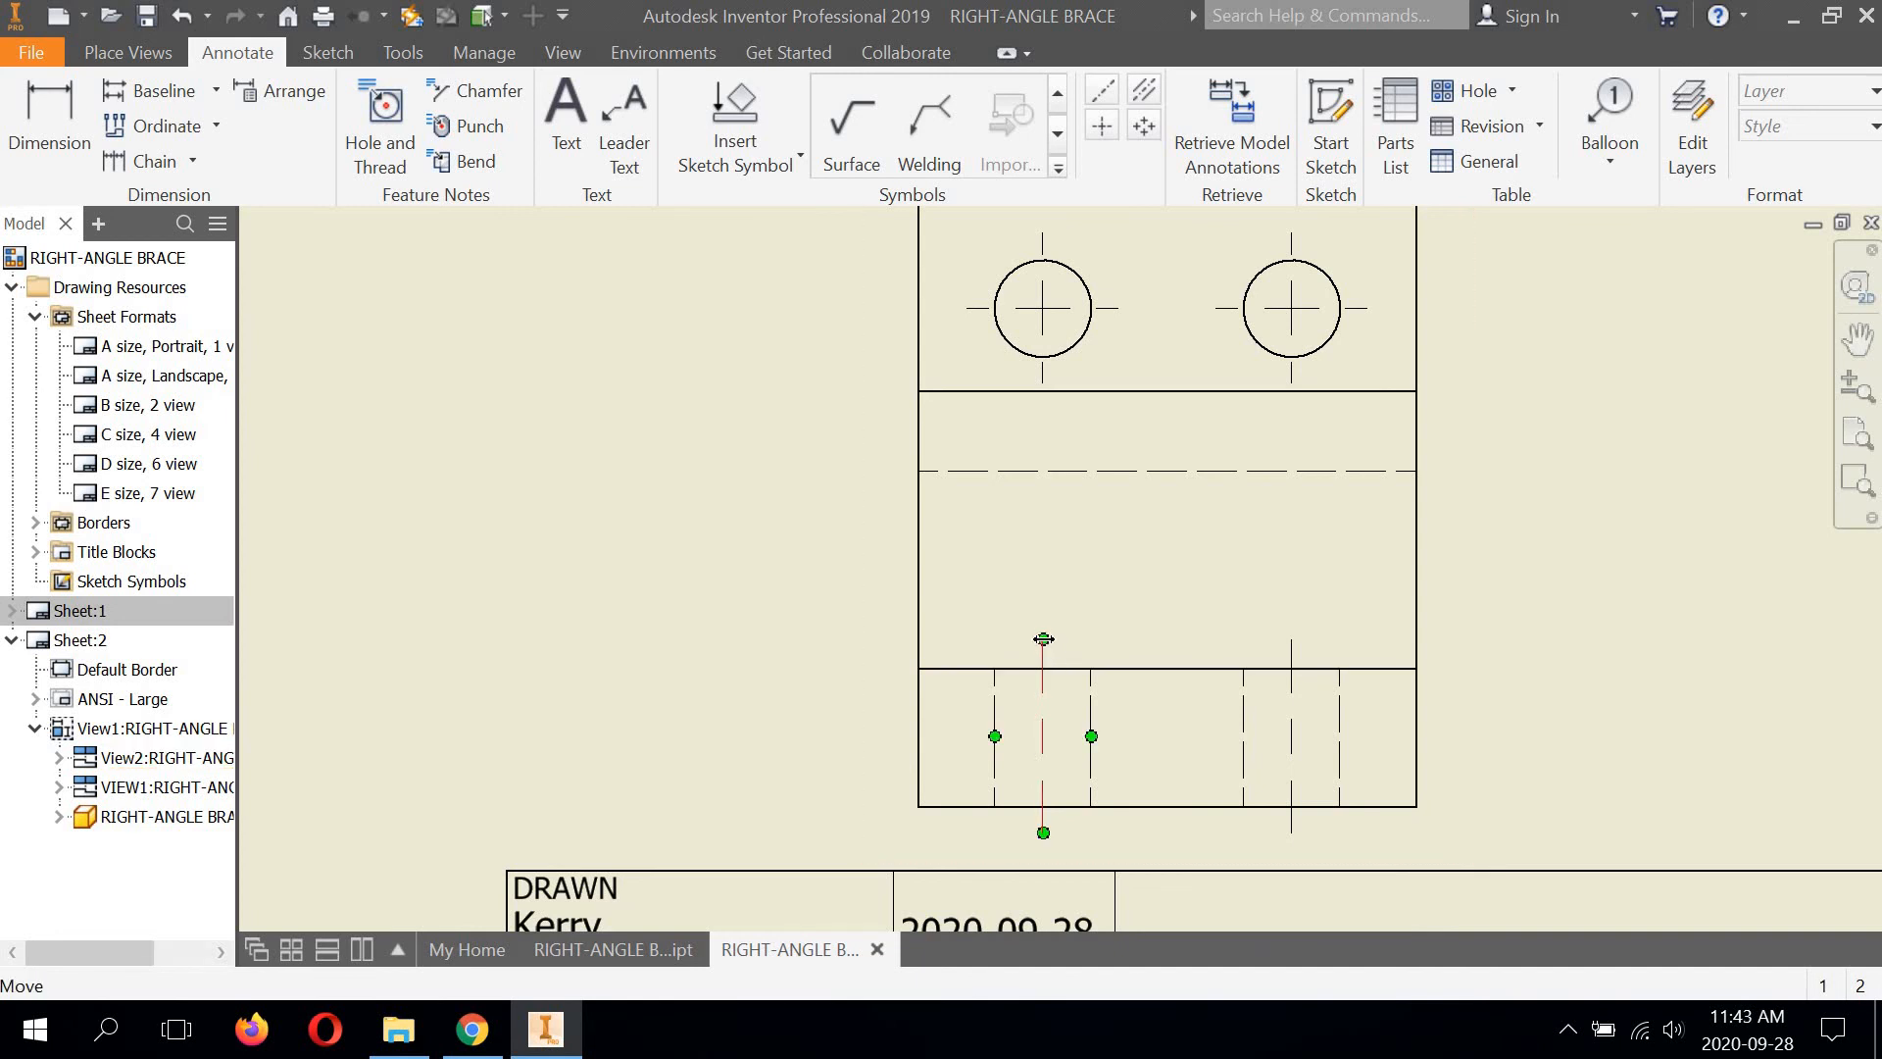
left_click_drag(1043, 639, 1047, 517)
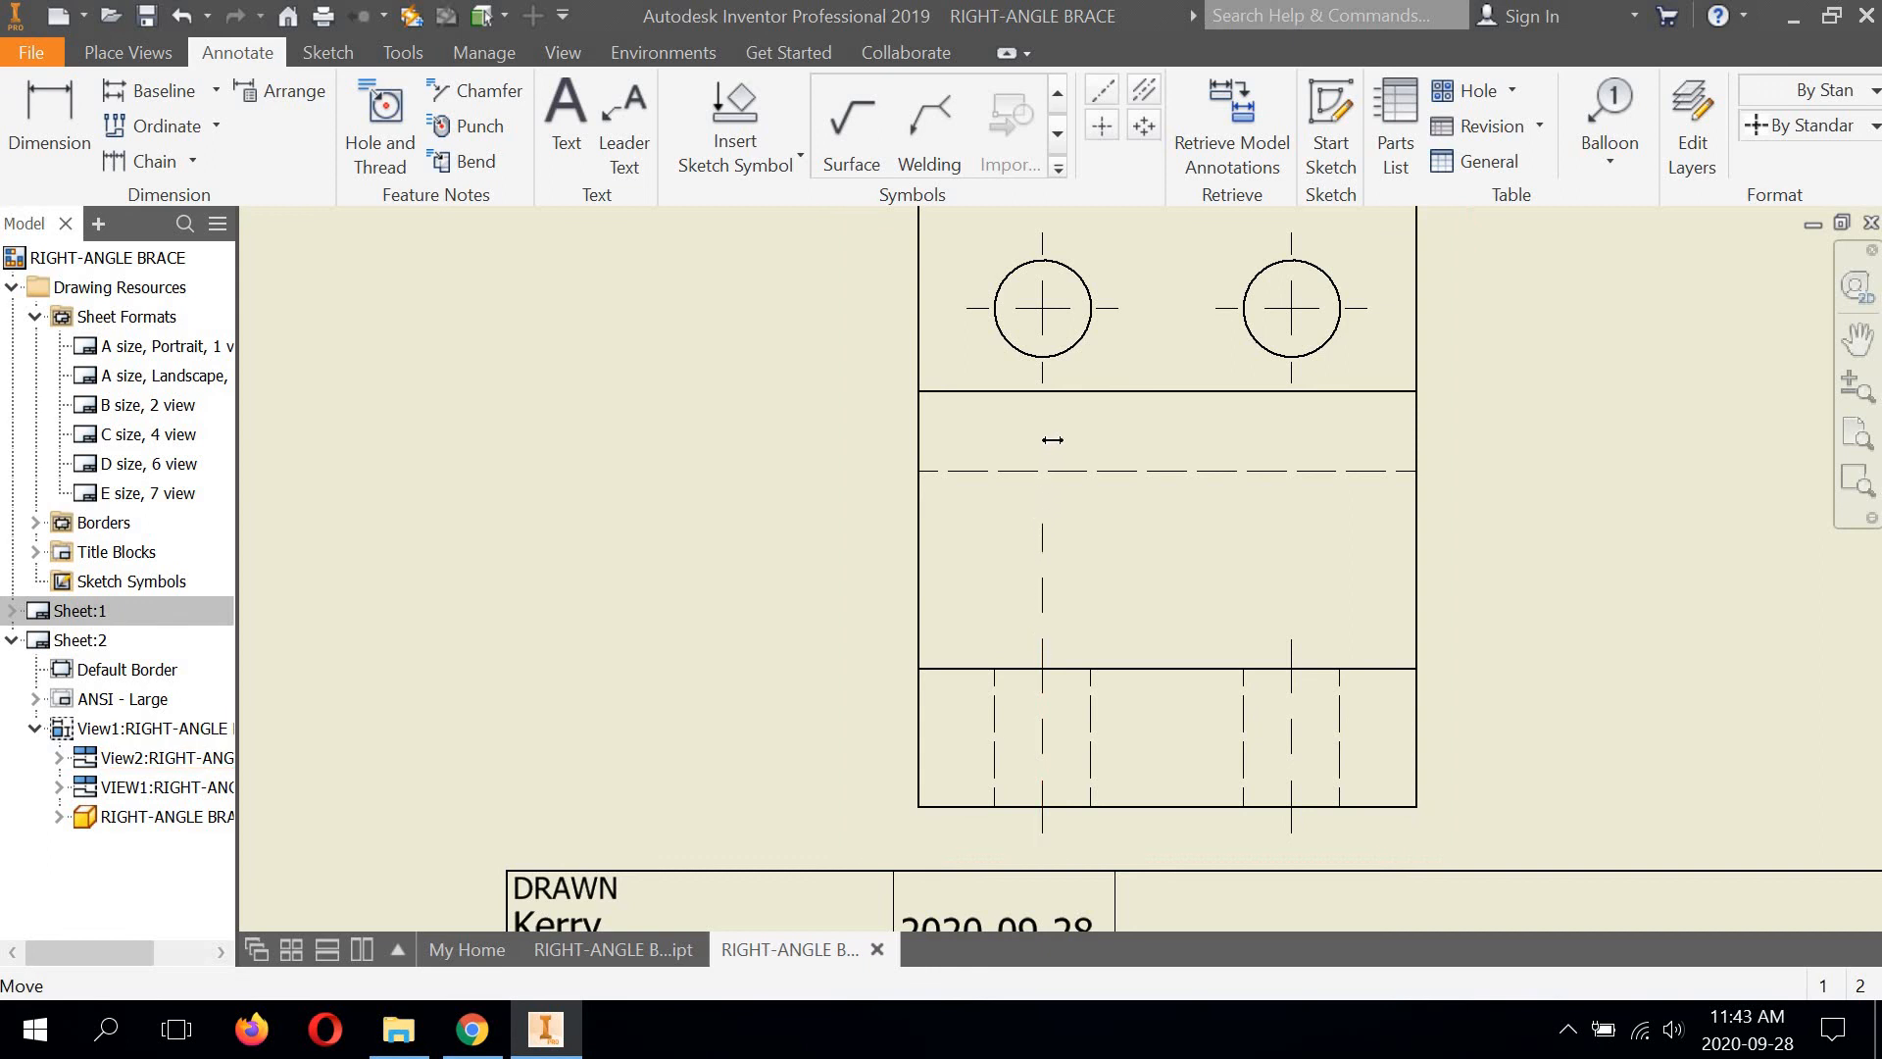
left_click_drag(1052, 440, 1054, 395)
left_click_drag(1049, 393, 1044, 395)
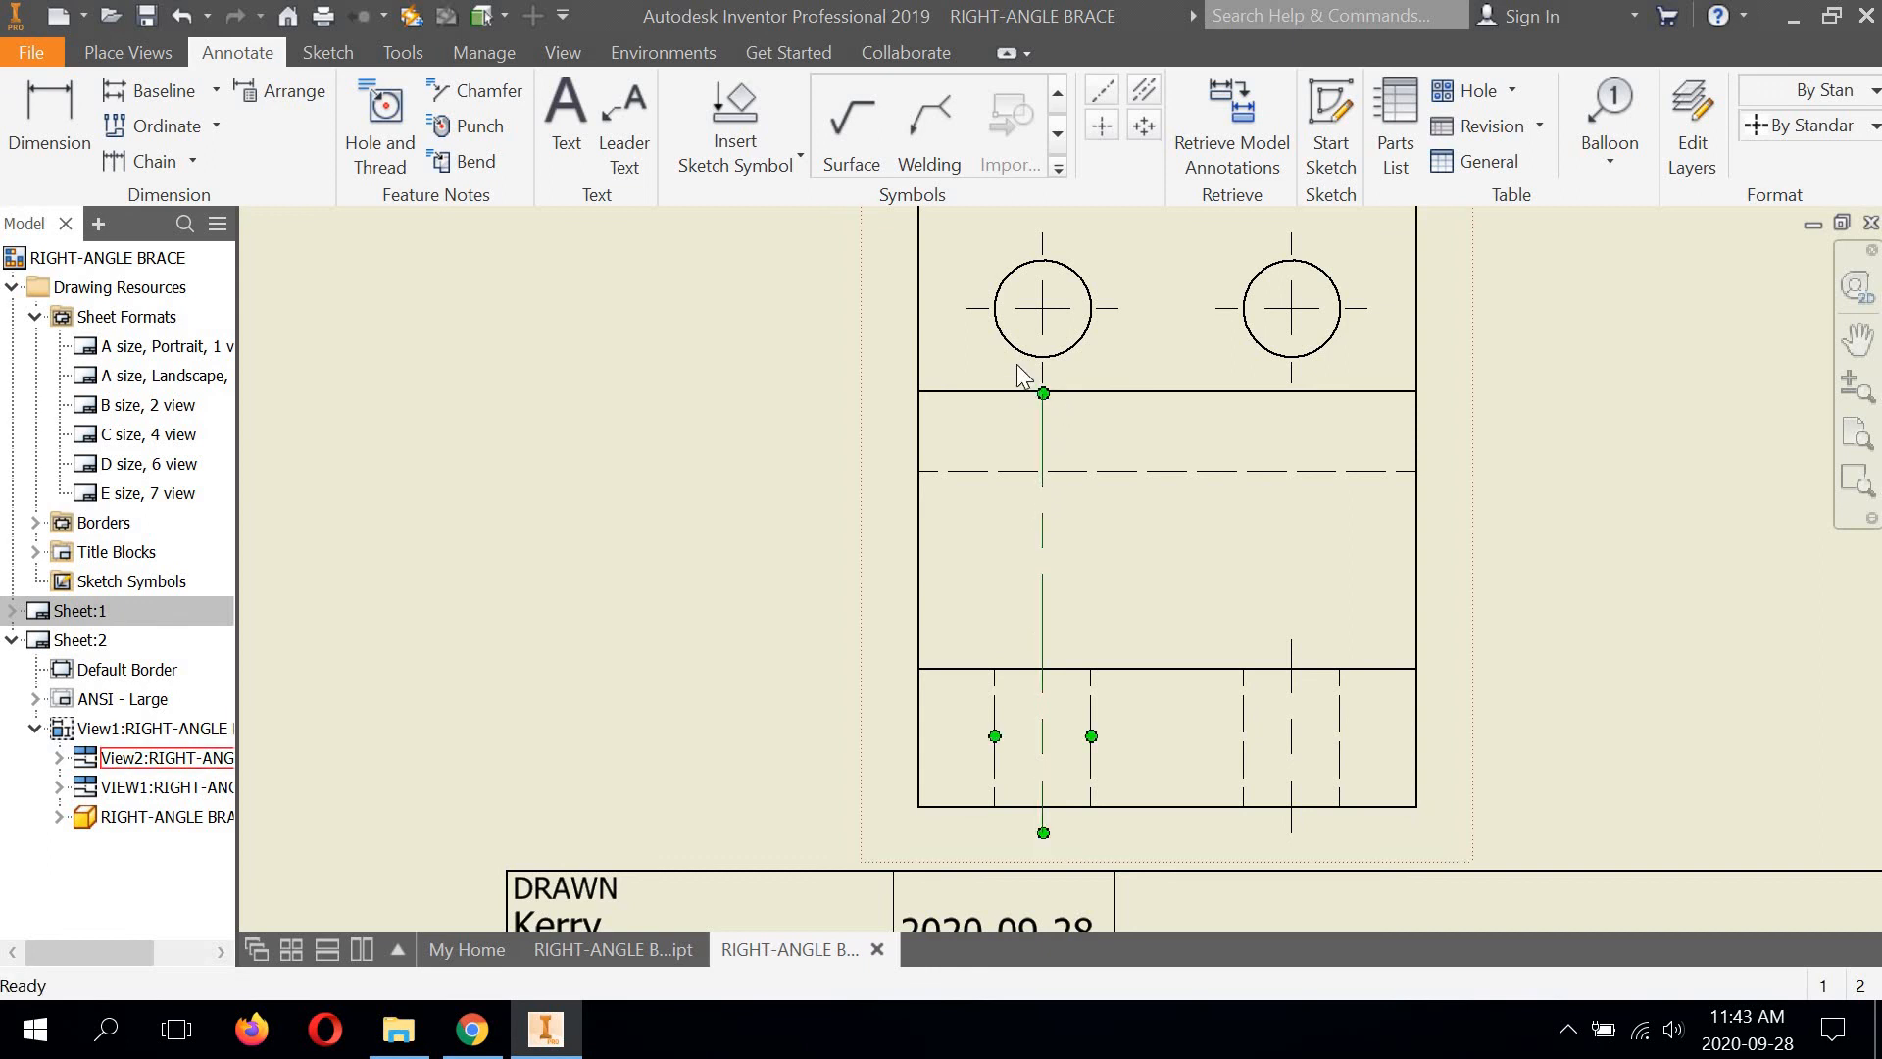
Extend the right-hand base hole's centerline in the side view upward to just below the other circular hole's center mark
scroll(1015, 362, "up", 5)
scroll(1020, 384, "down", 5)
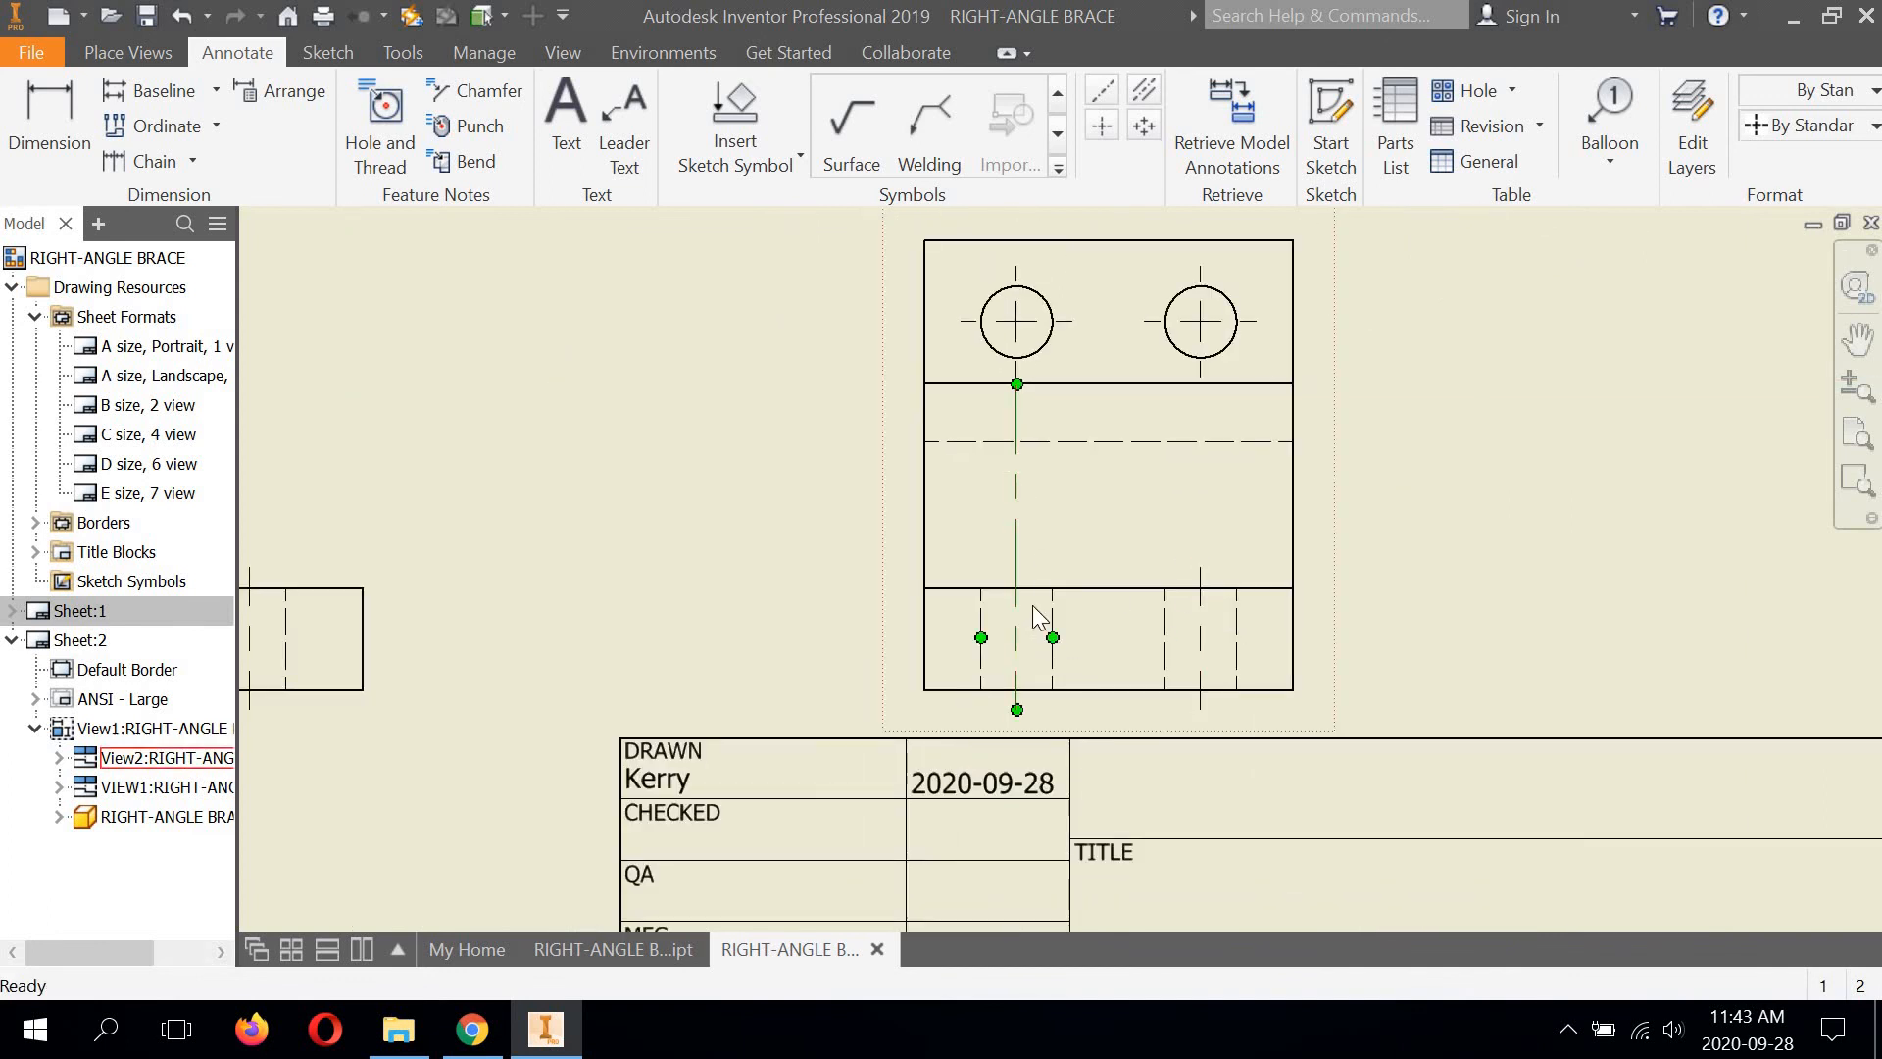
scroll(1015, 509, "up", 5)
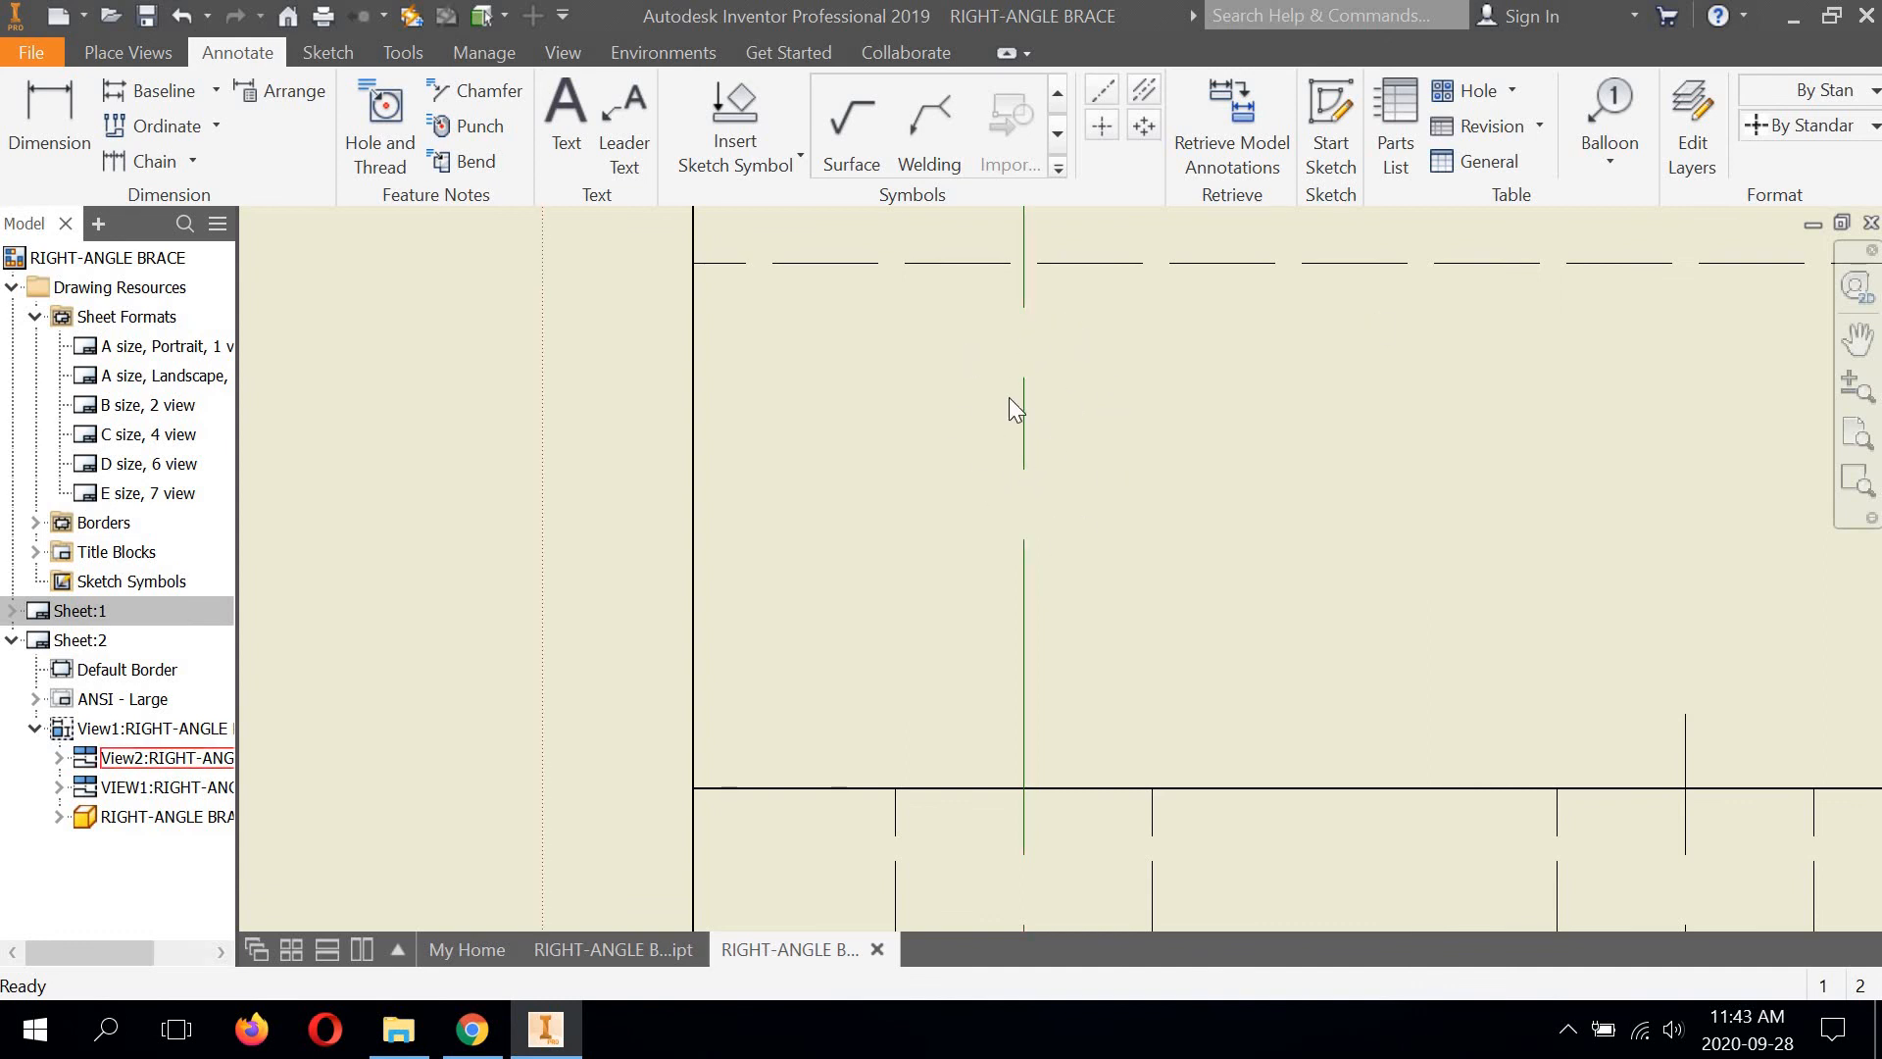
scroll(988, 433, "up", 1)
scroll(988, 436, "down", 5)
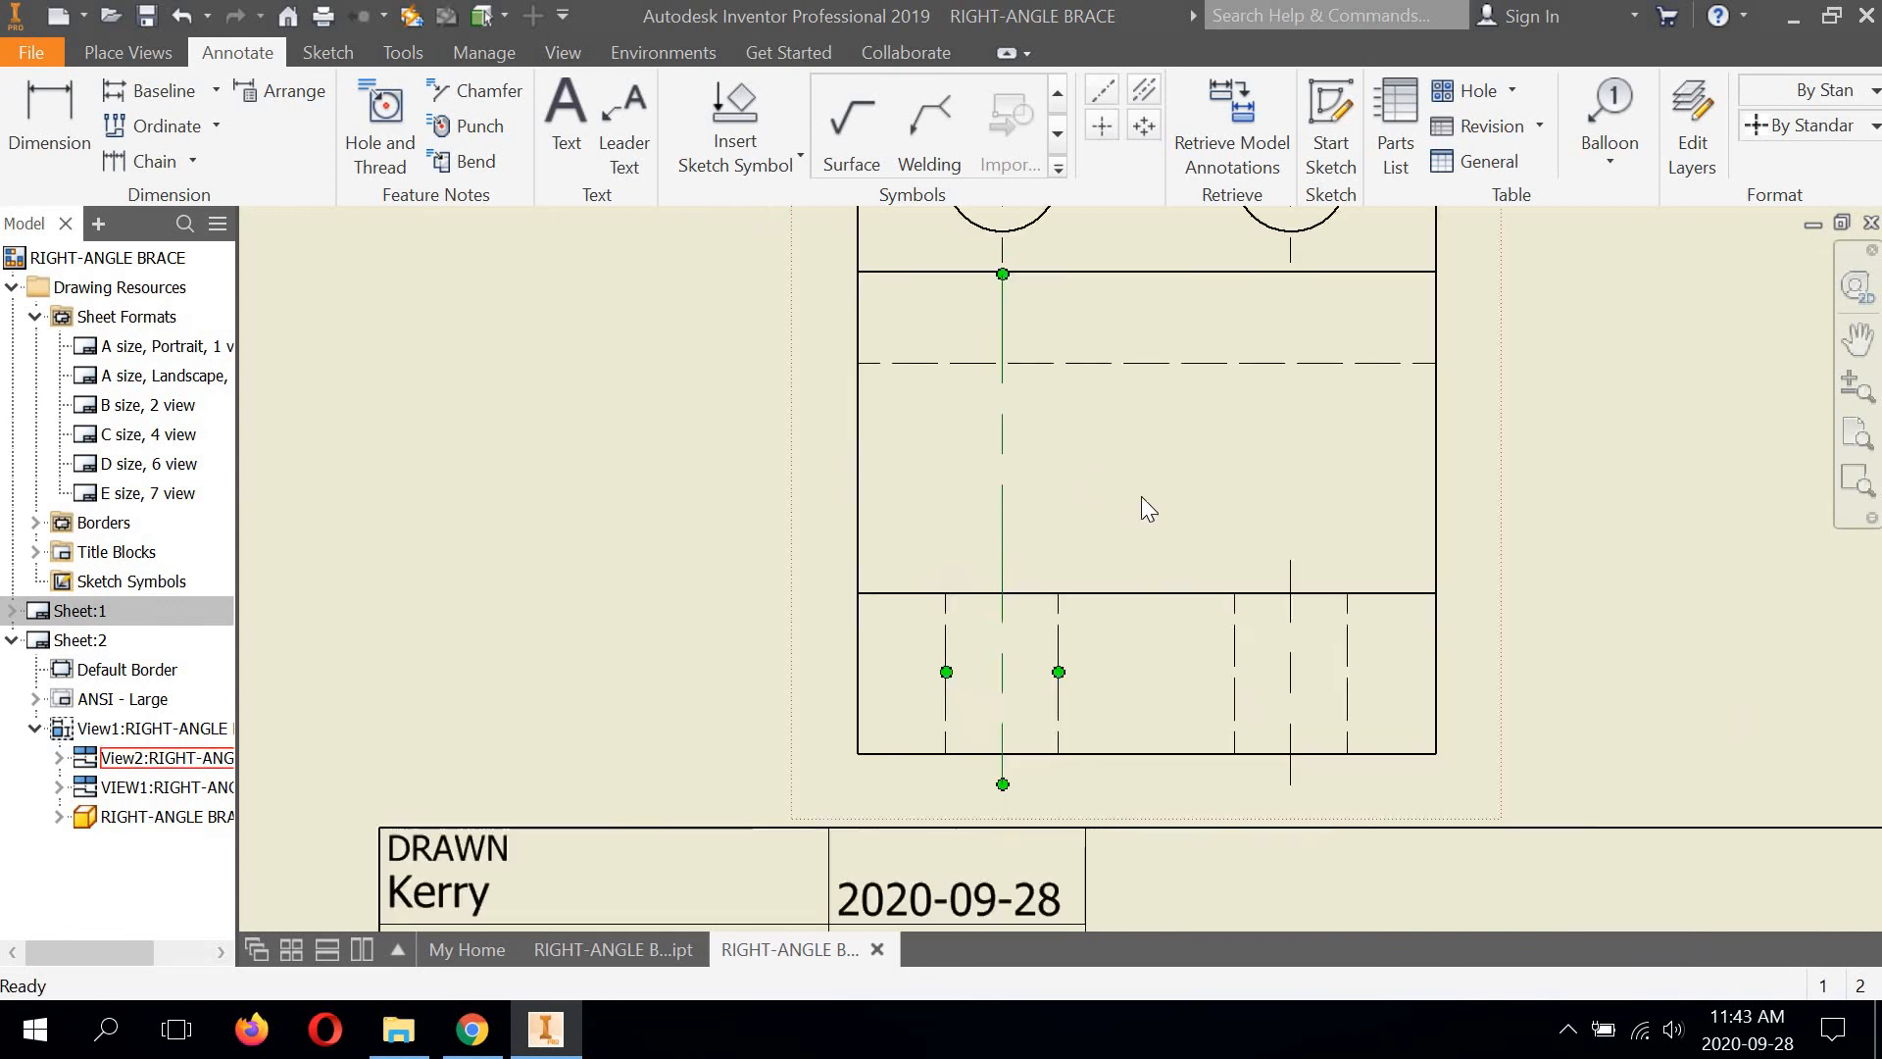
left_click_drag(1167, 510, 1180, 343)
left_click(1180, 343)
Inspect the side view's extended centerlines where they approach the center marks of the circular holes
scroll(1176, 291, "down", 2)
scroll(1172, 404, "up", 5)
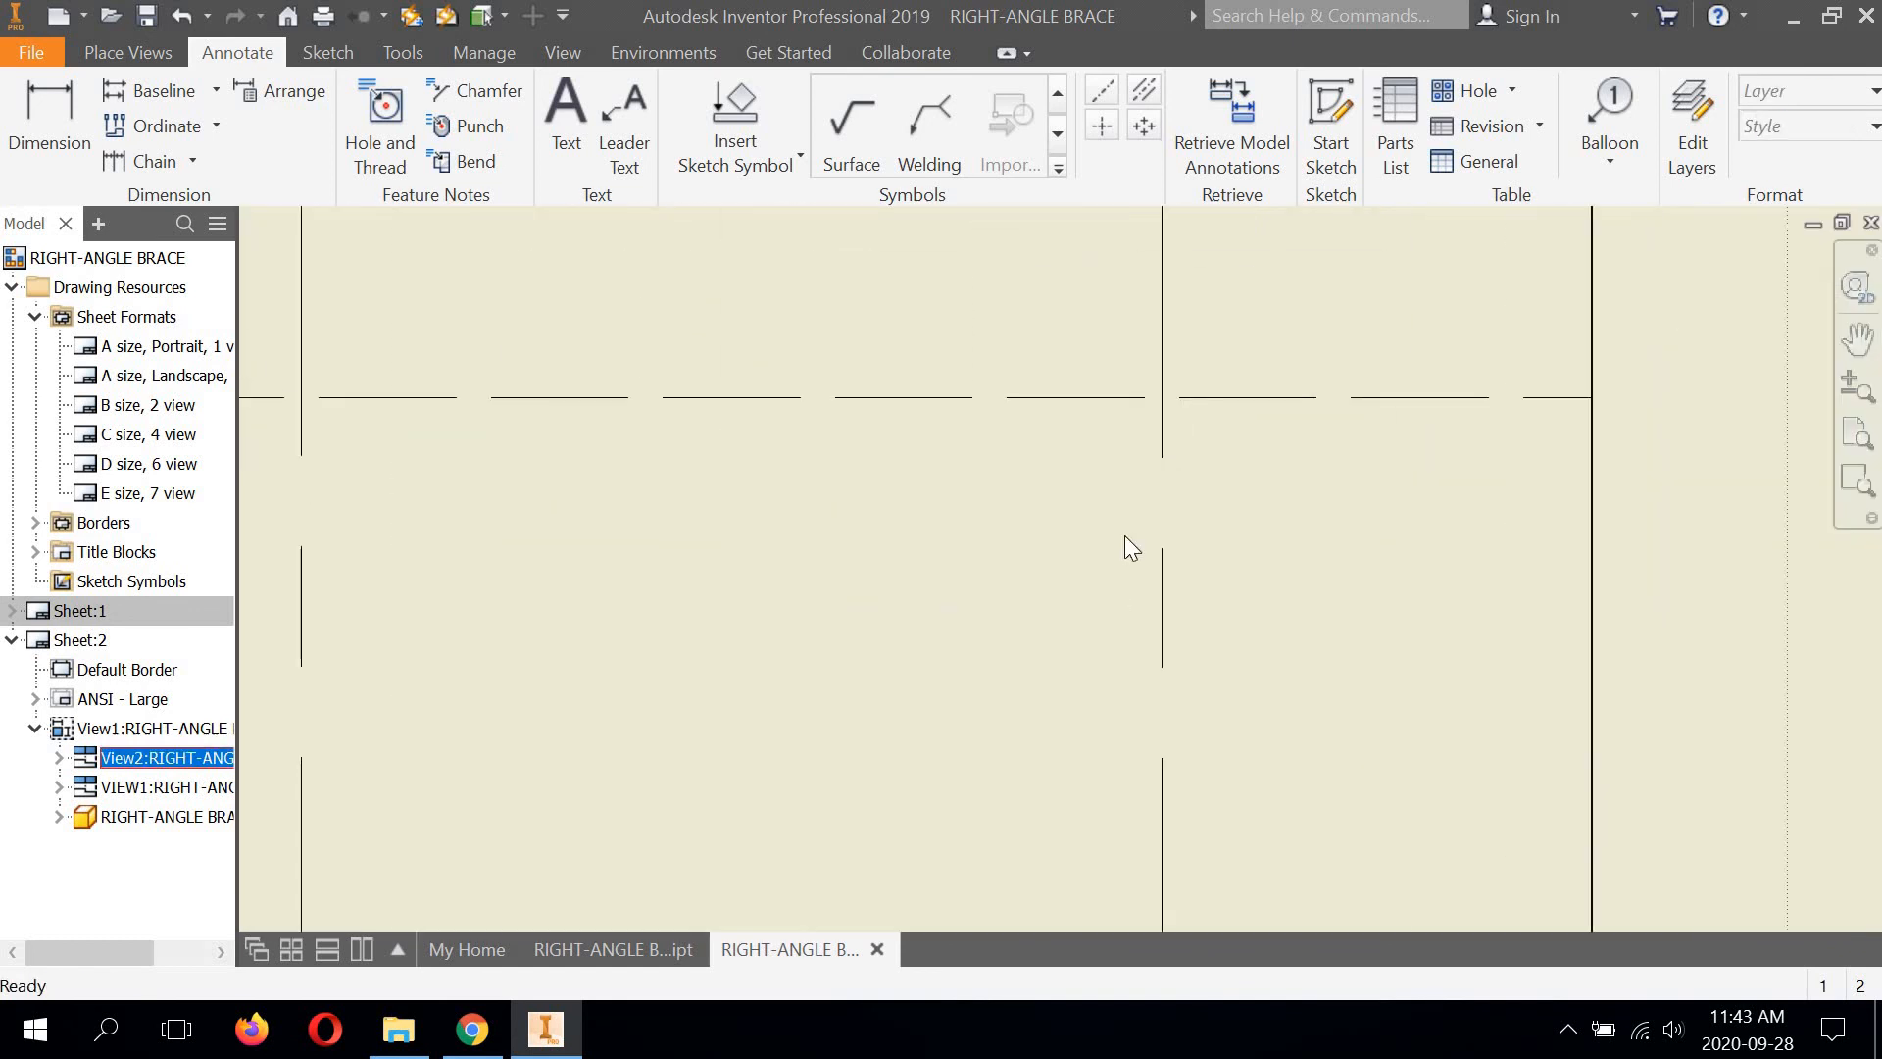
scroll(1125, 535, "down", 3)
scroll(1091, 345, "up", 3)
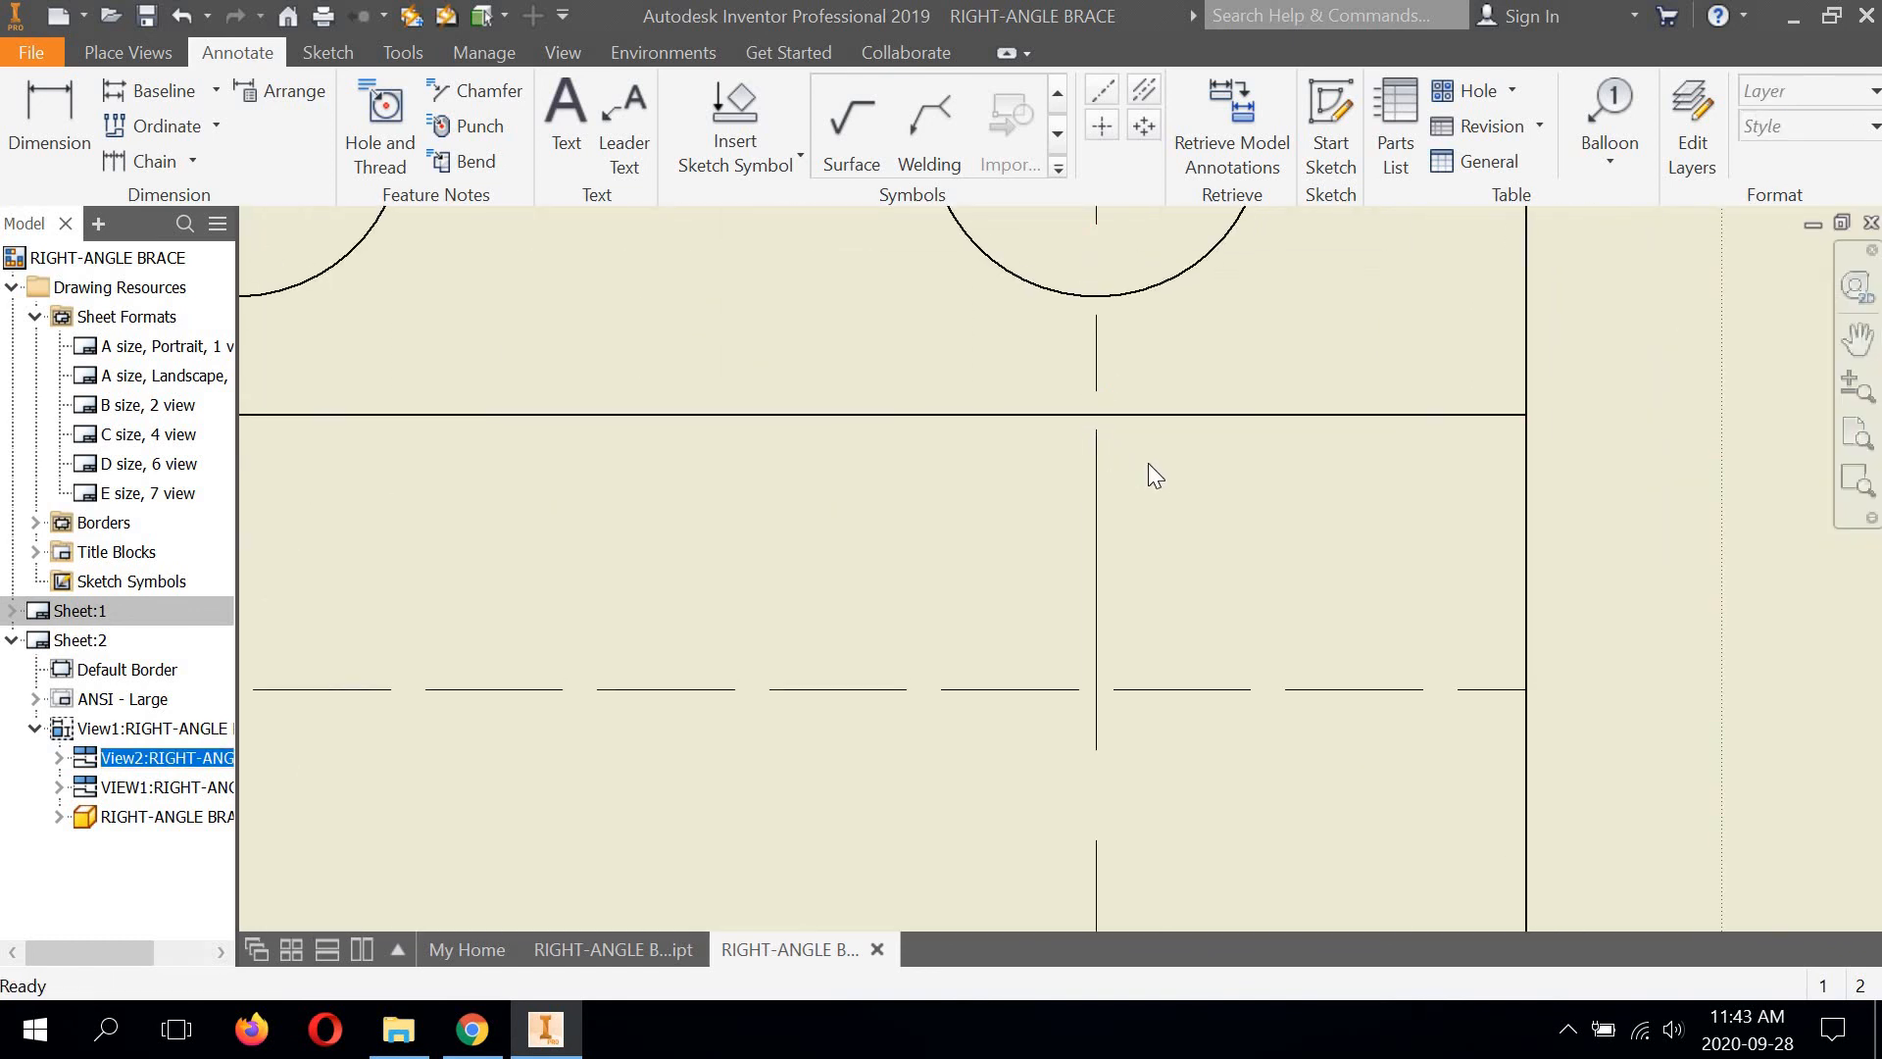
scroll(1149, 463, "down", 2)
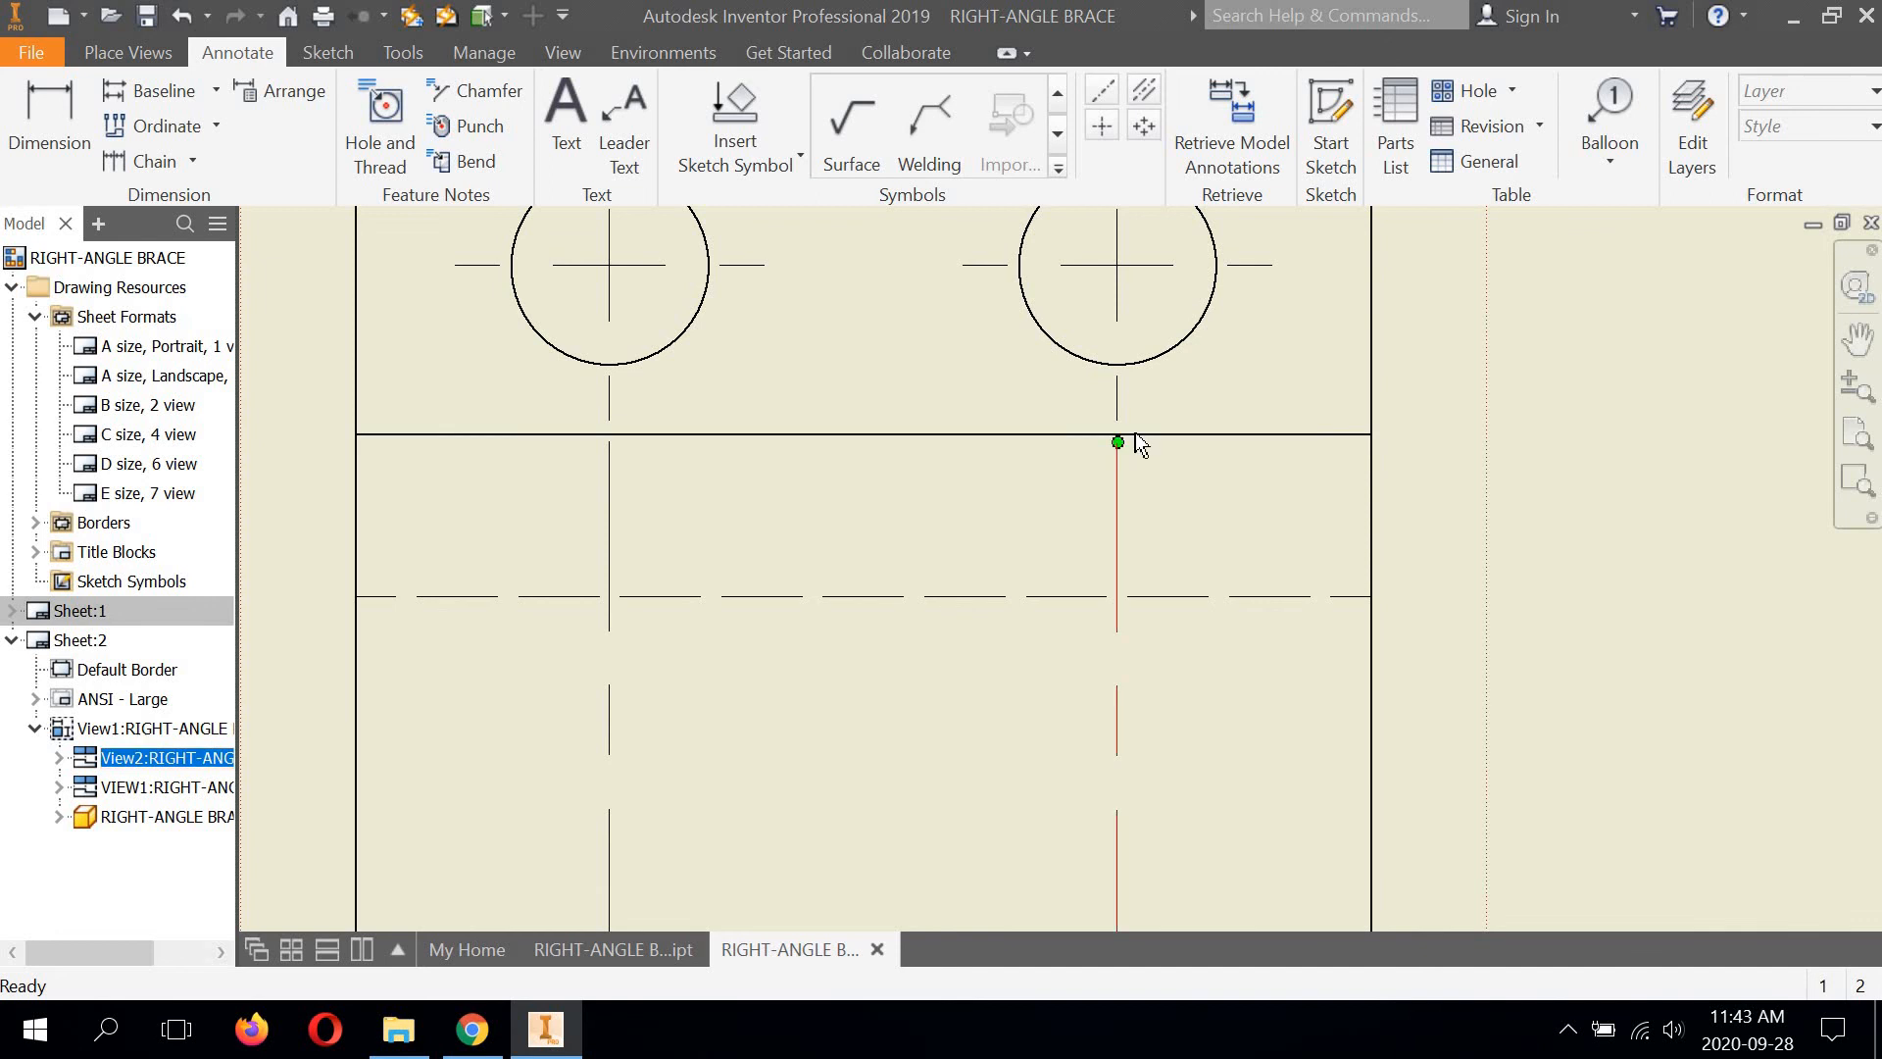
scroll(1135, 432, "up", 2)
scroll(1135, 433, "down", 6)
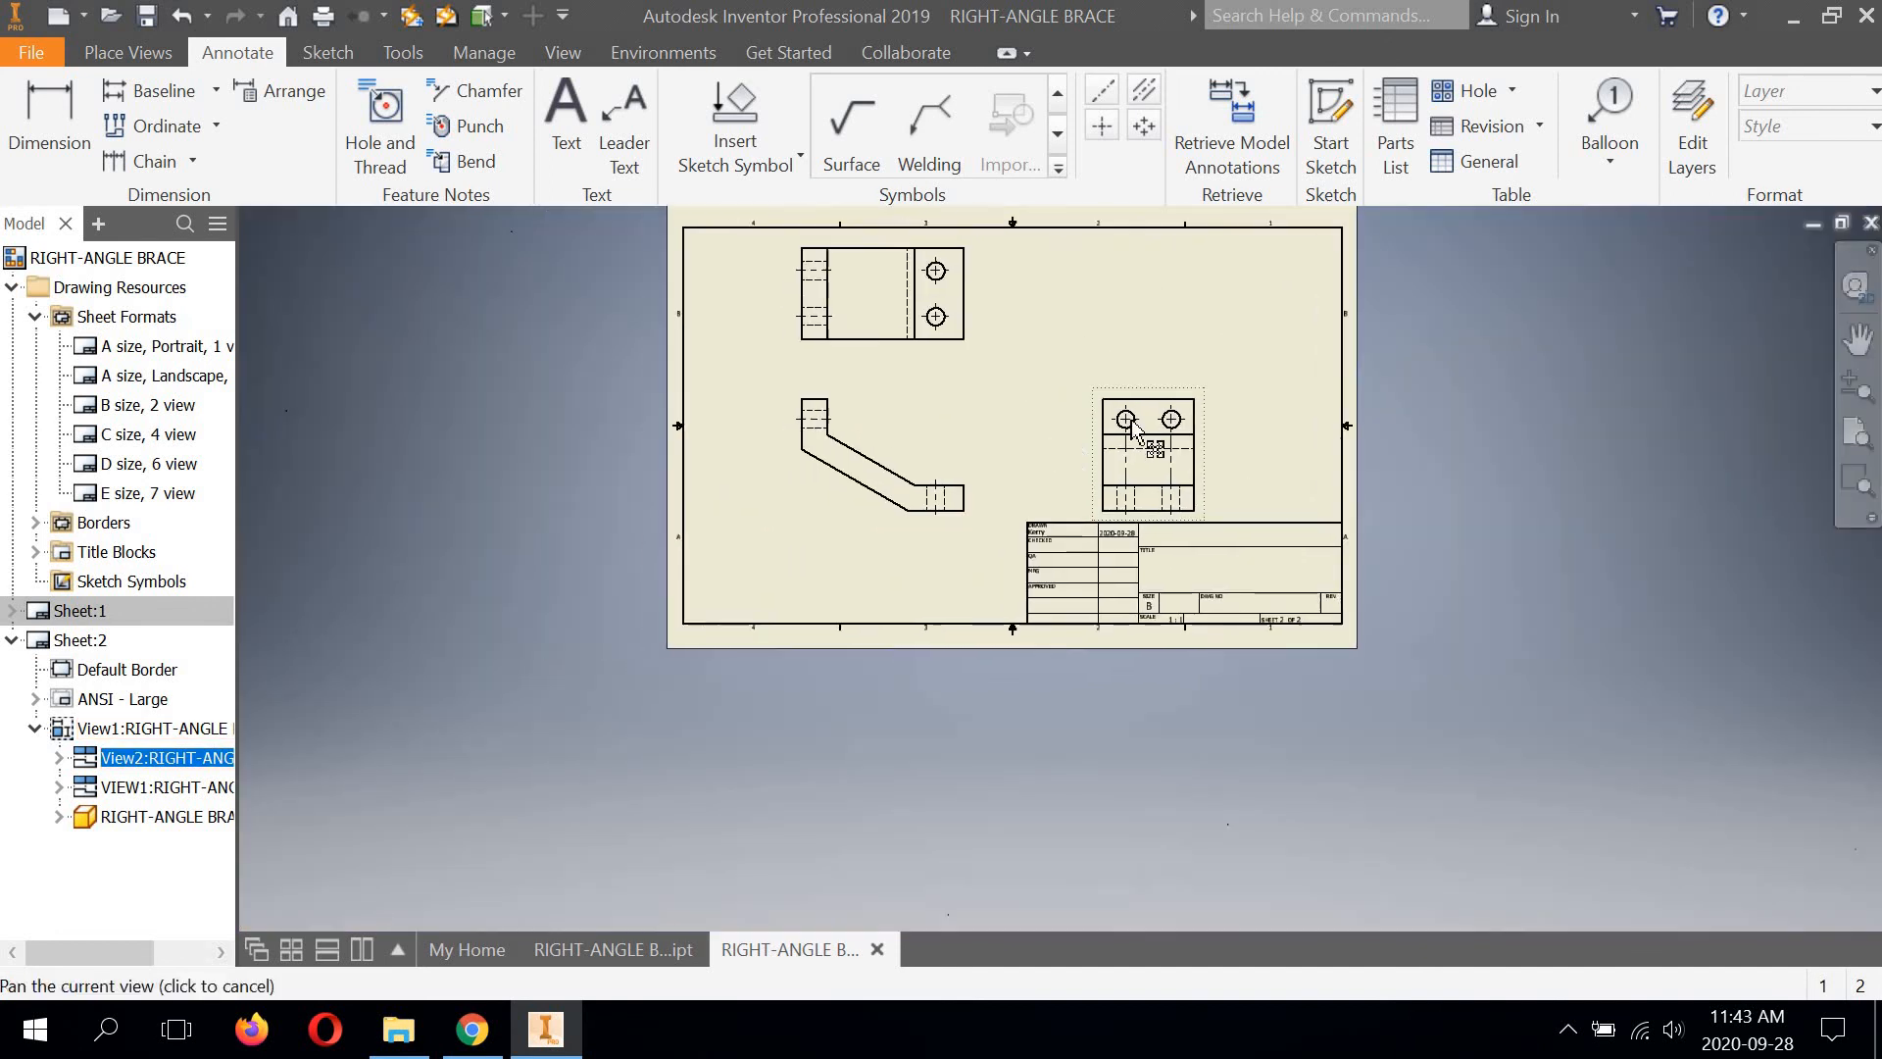
middle_click_drag(1132, 420, 1134, 419)
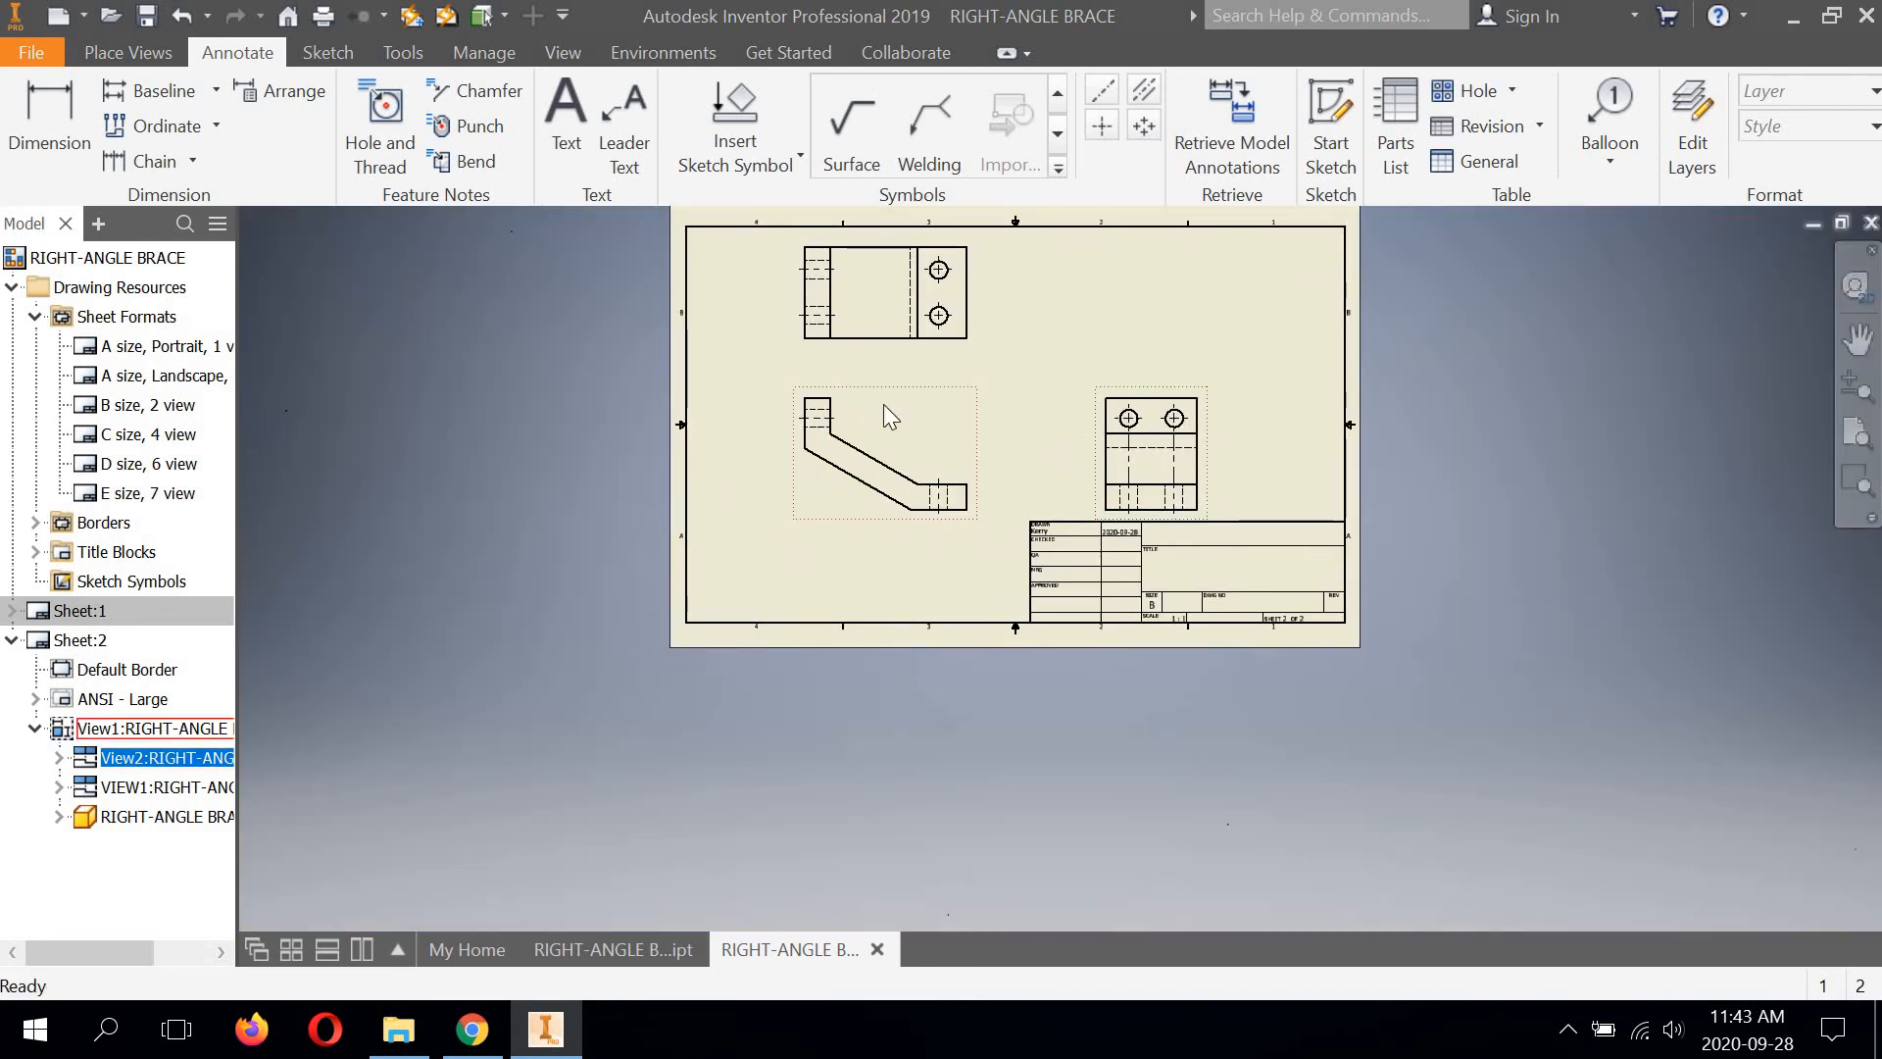
Extend the upper flange-hole centerline in the top view across the brace to the center mark of the upper circular hole
scroll(843, 397, "up", 2)
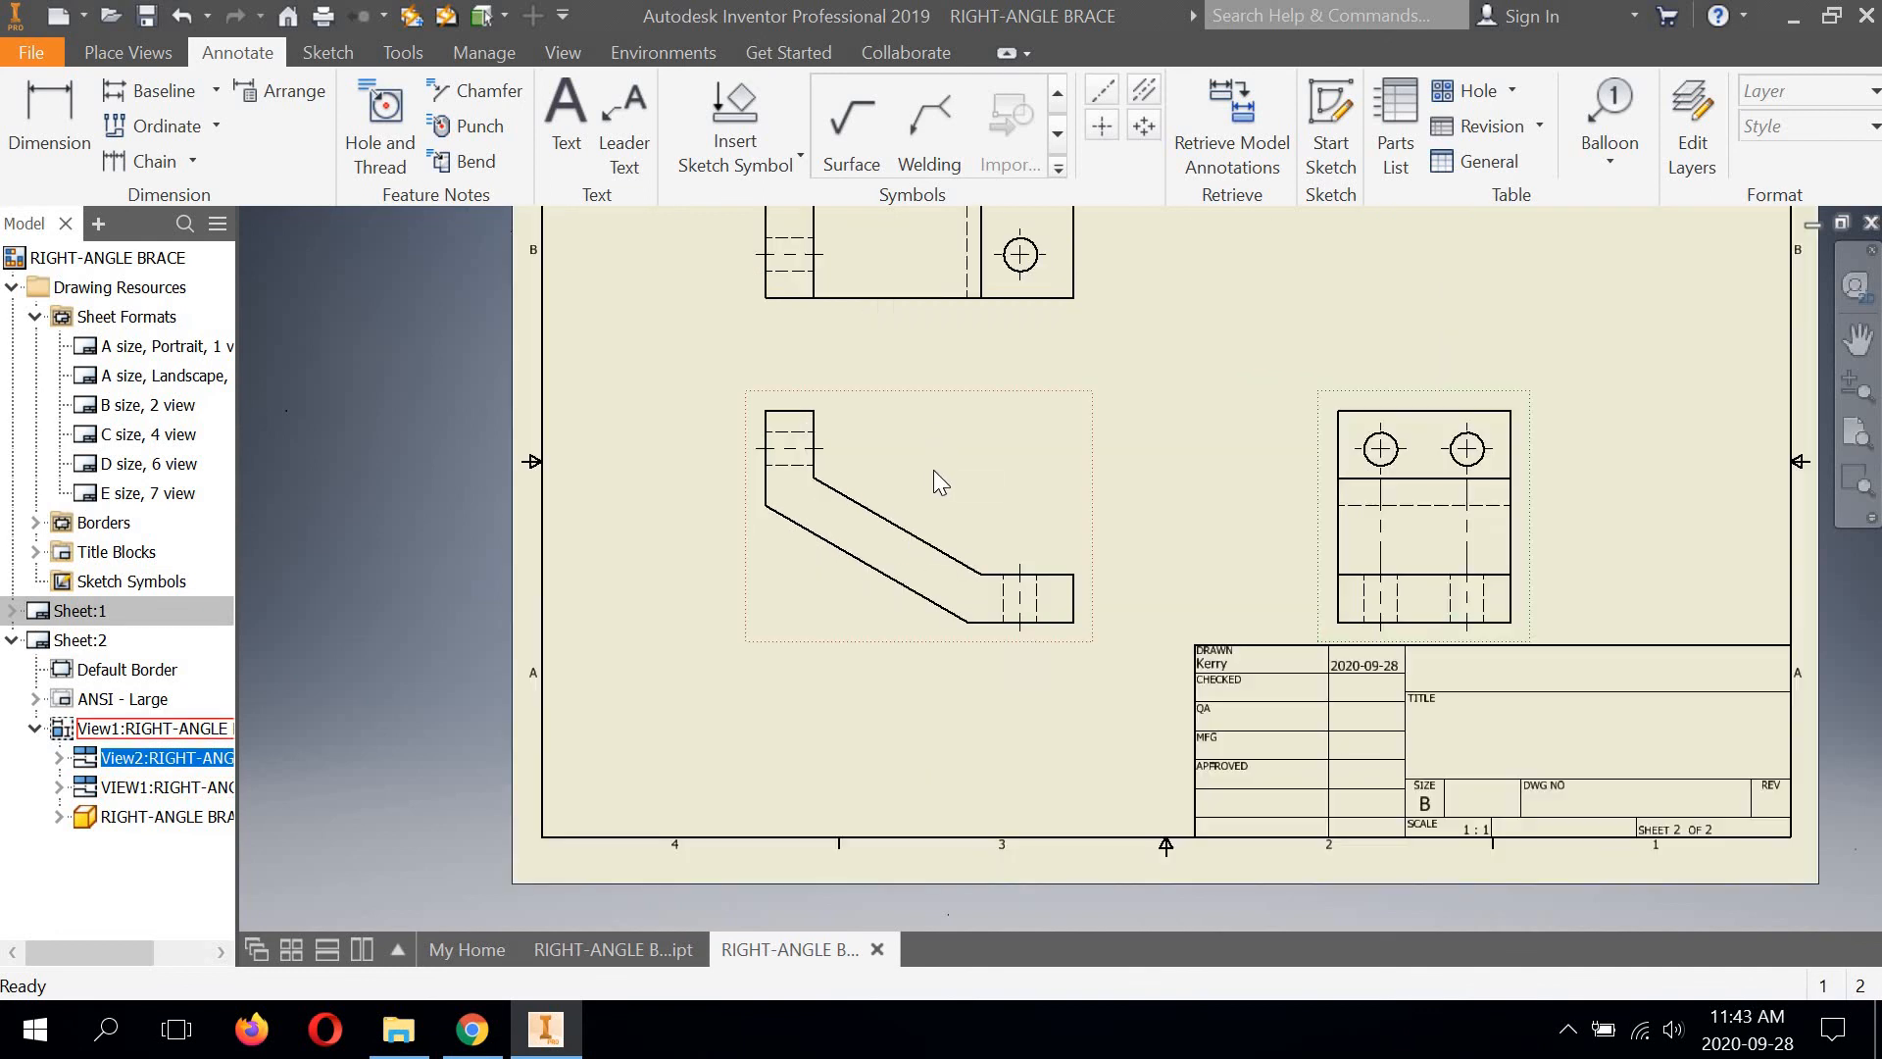
scroll(930, 380, "down", 2)
scroll(925, 367, "up", 4)
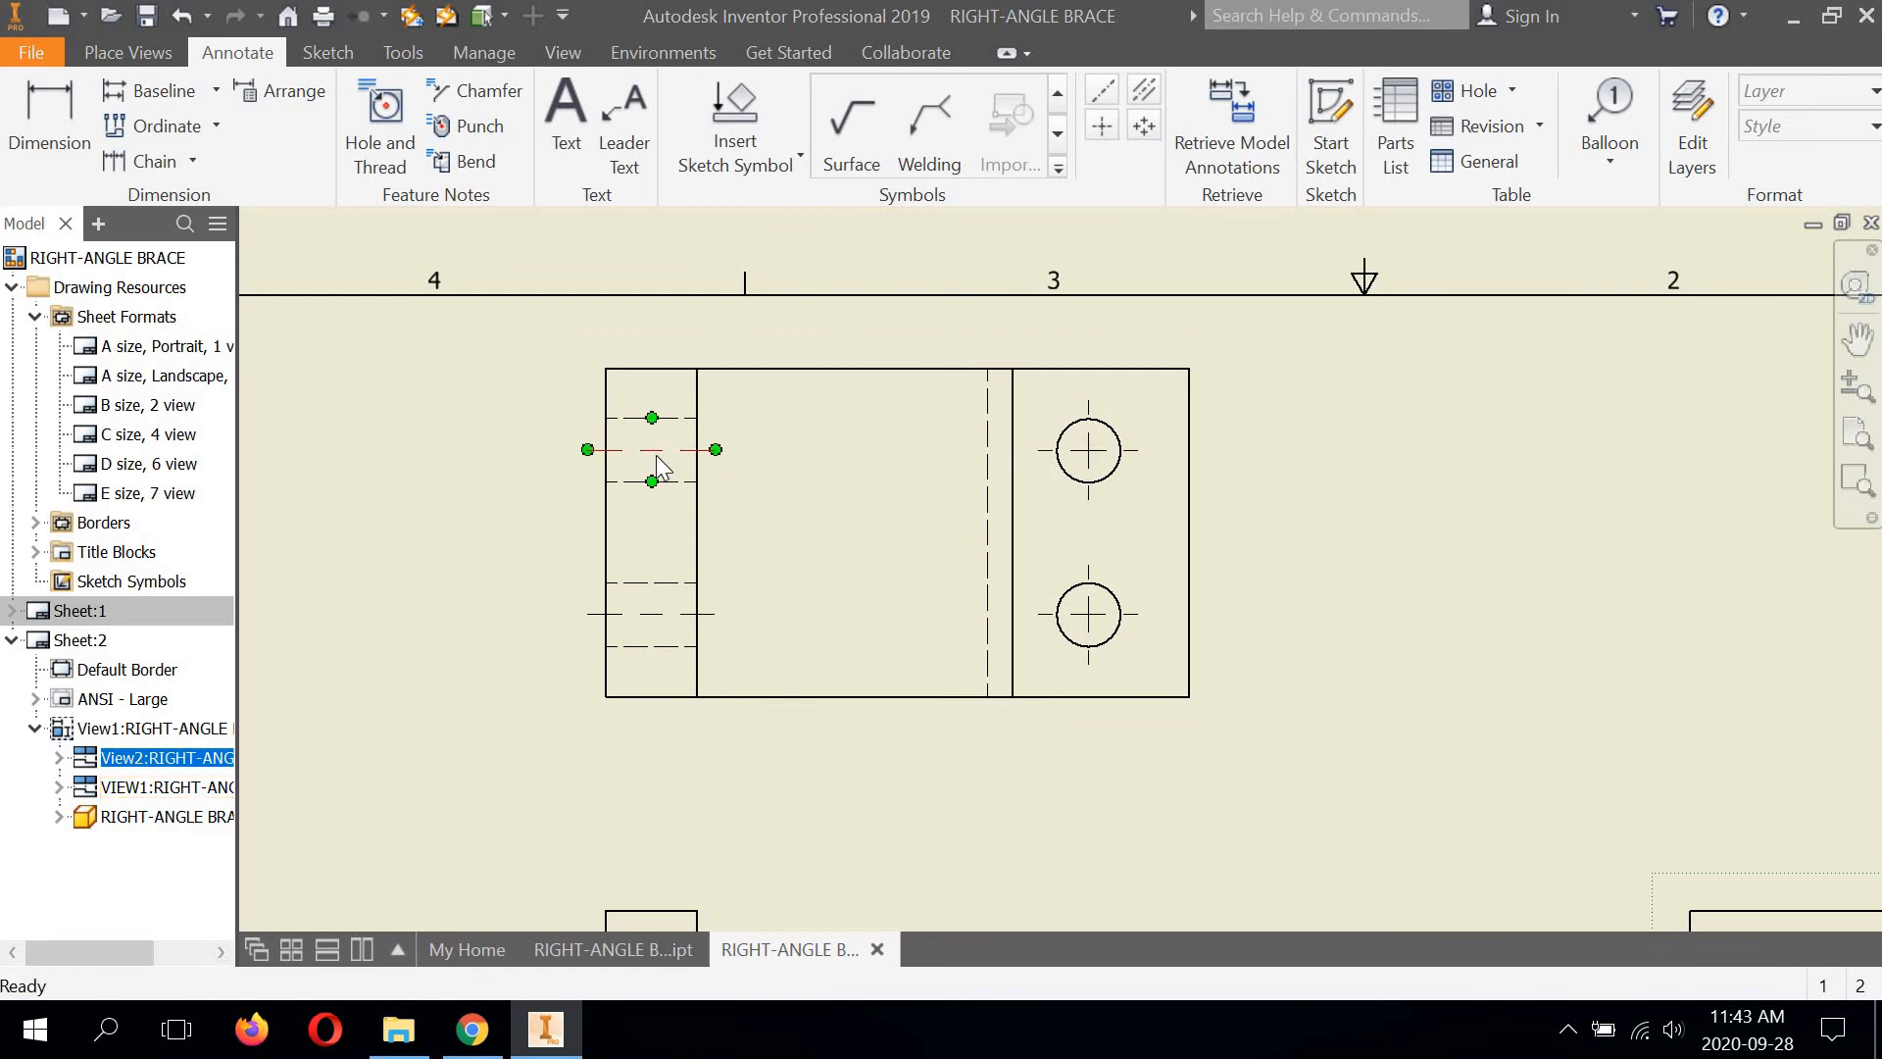
scroll(630, 457, "up", 3)
middle_click_drag(632, 456, 522, 401)
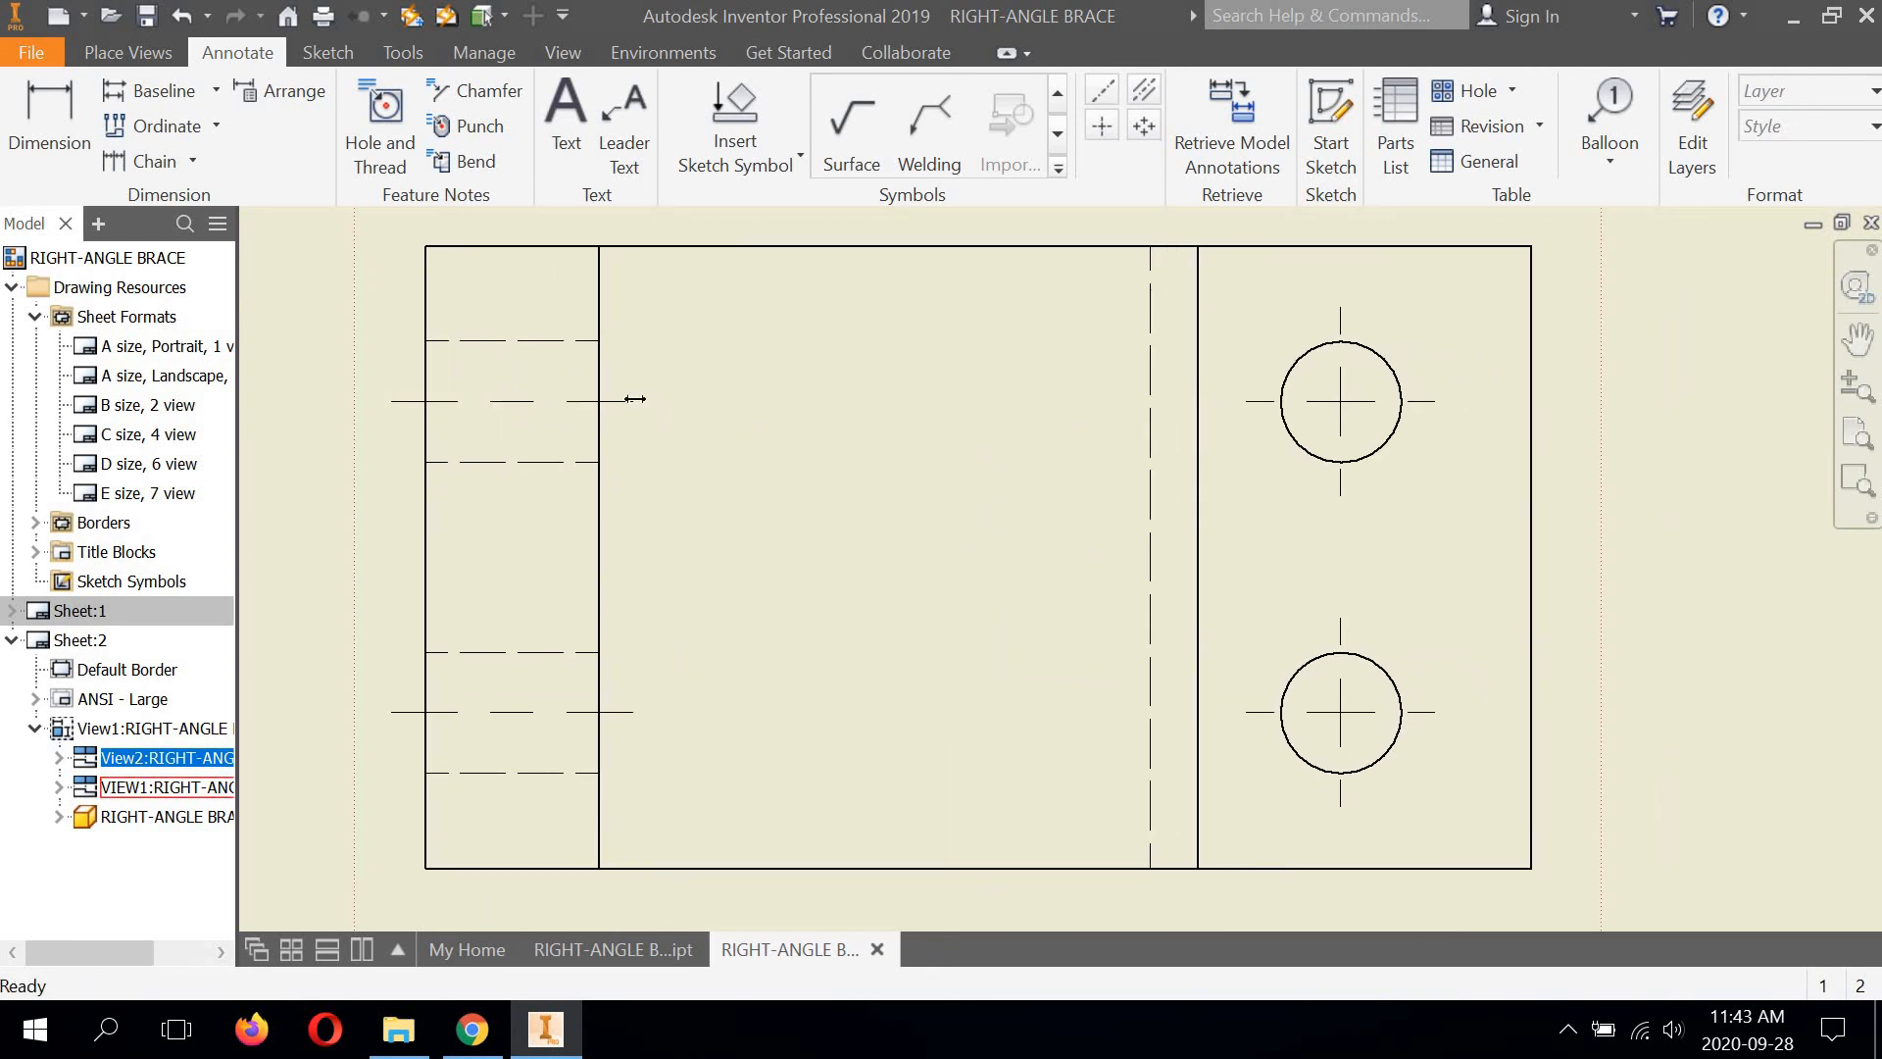
left_click_drag(636, 399, 1213, 391)
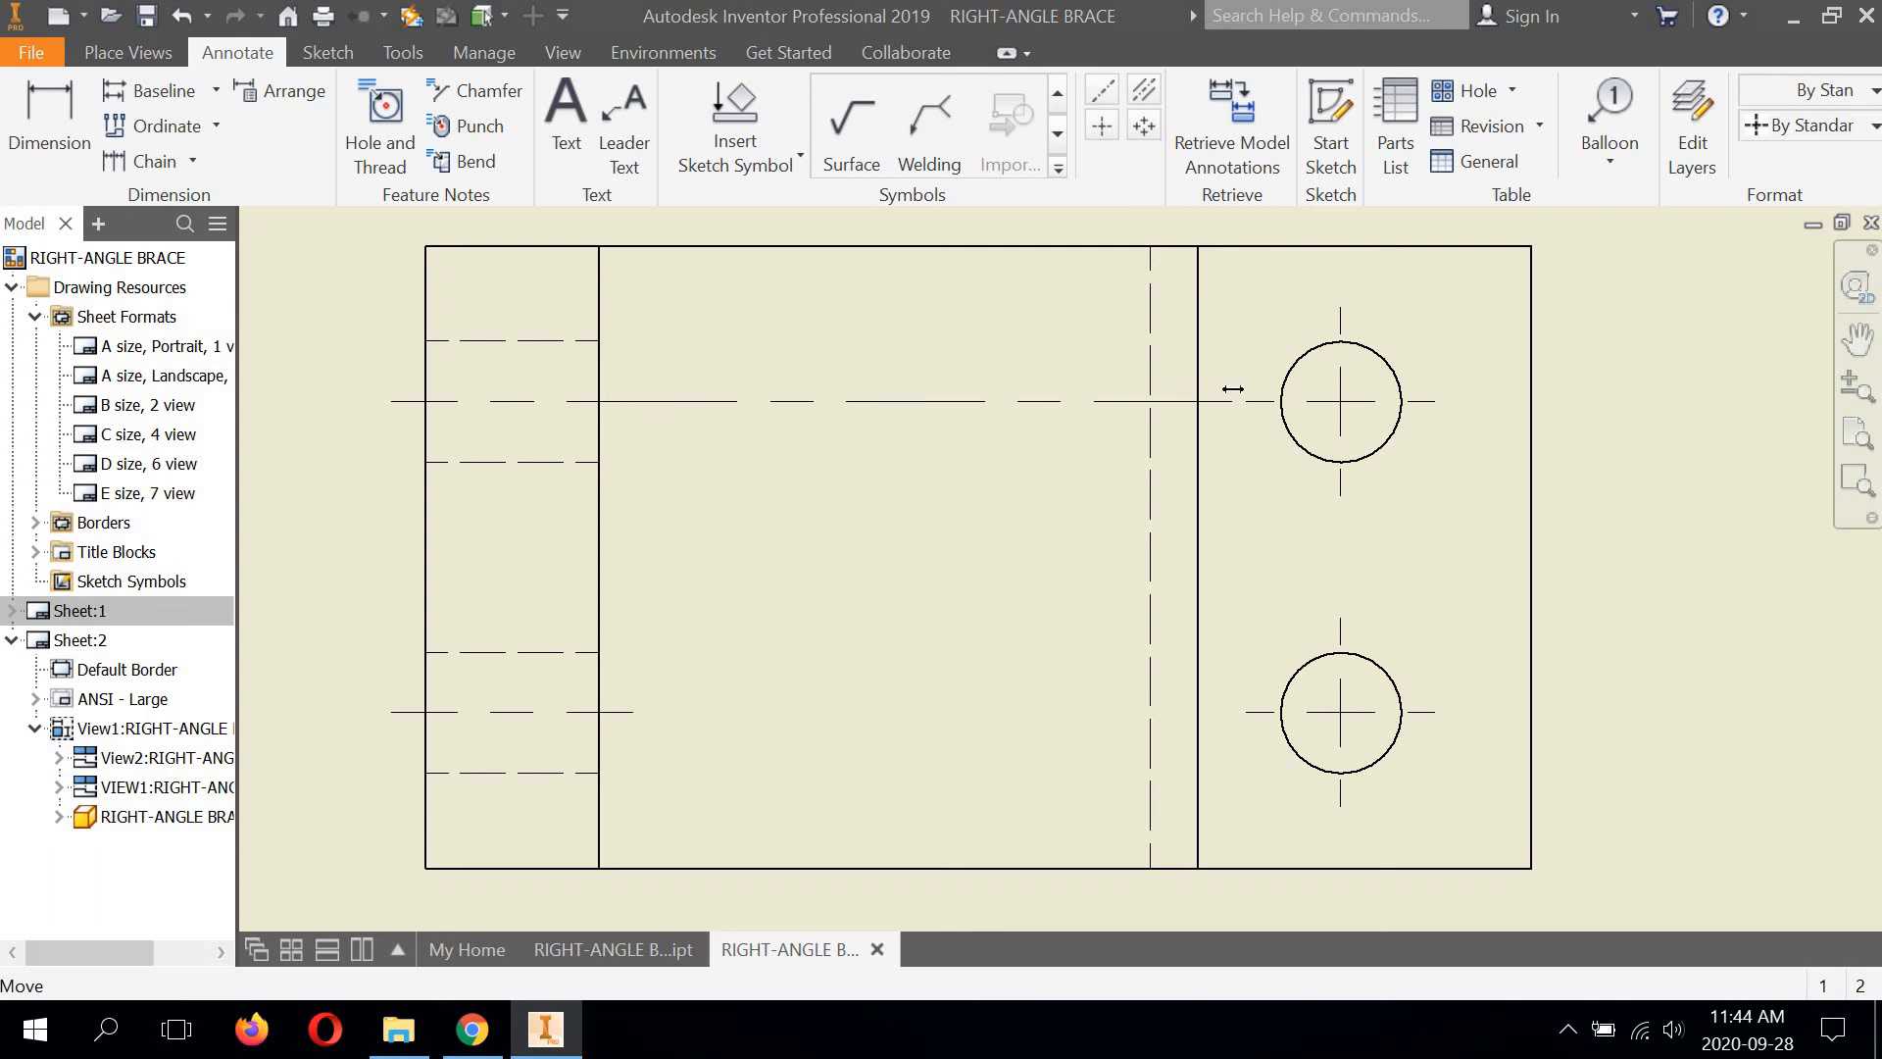
left_click_drag(1230, 386, 1233, 368)
left_click(1268, 422)
scroll(1269, 422, "down", 4)
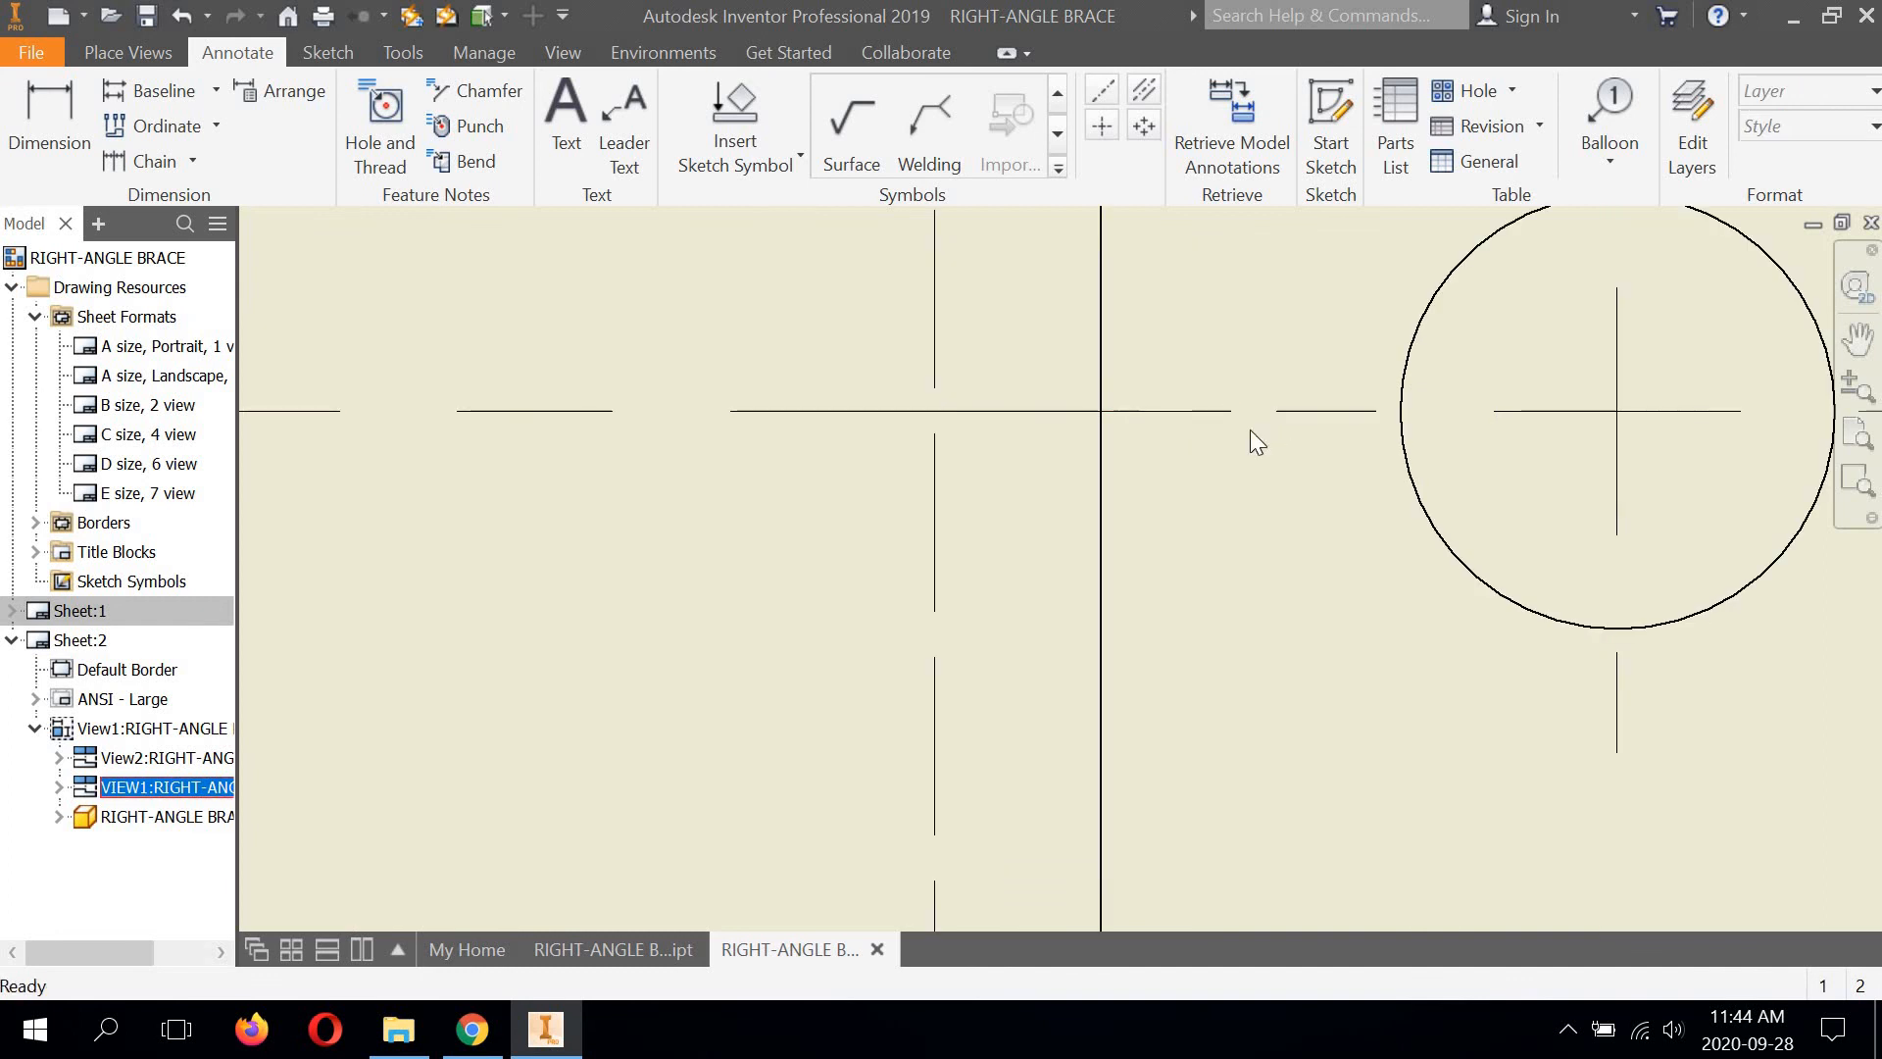
Extend the lower flange-hole centerline in the top view across the brace to the center mark of the lower circular hole
scroll(1251, 428, "up", 5)
left_click(823, 649)
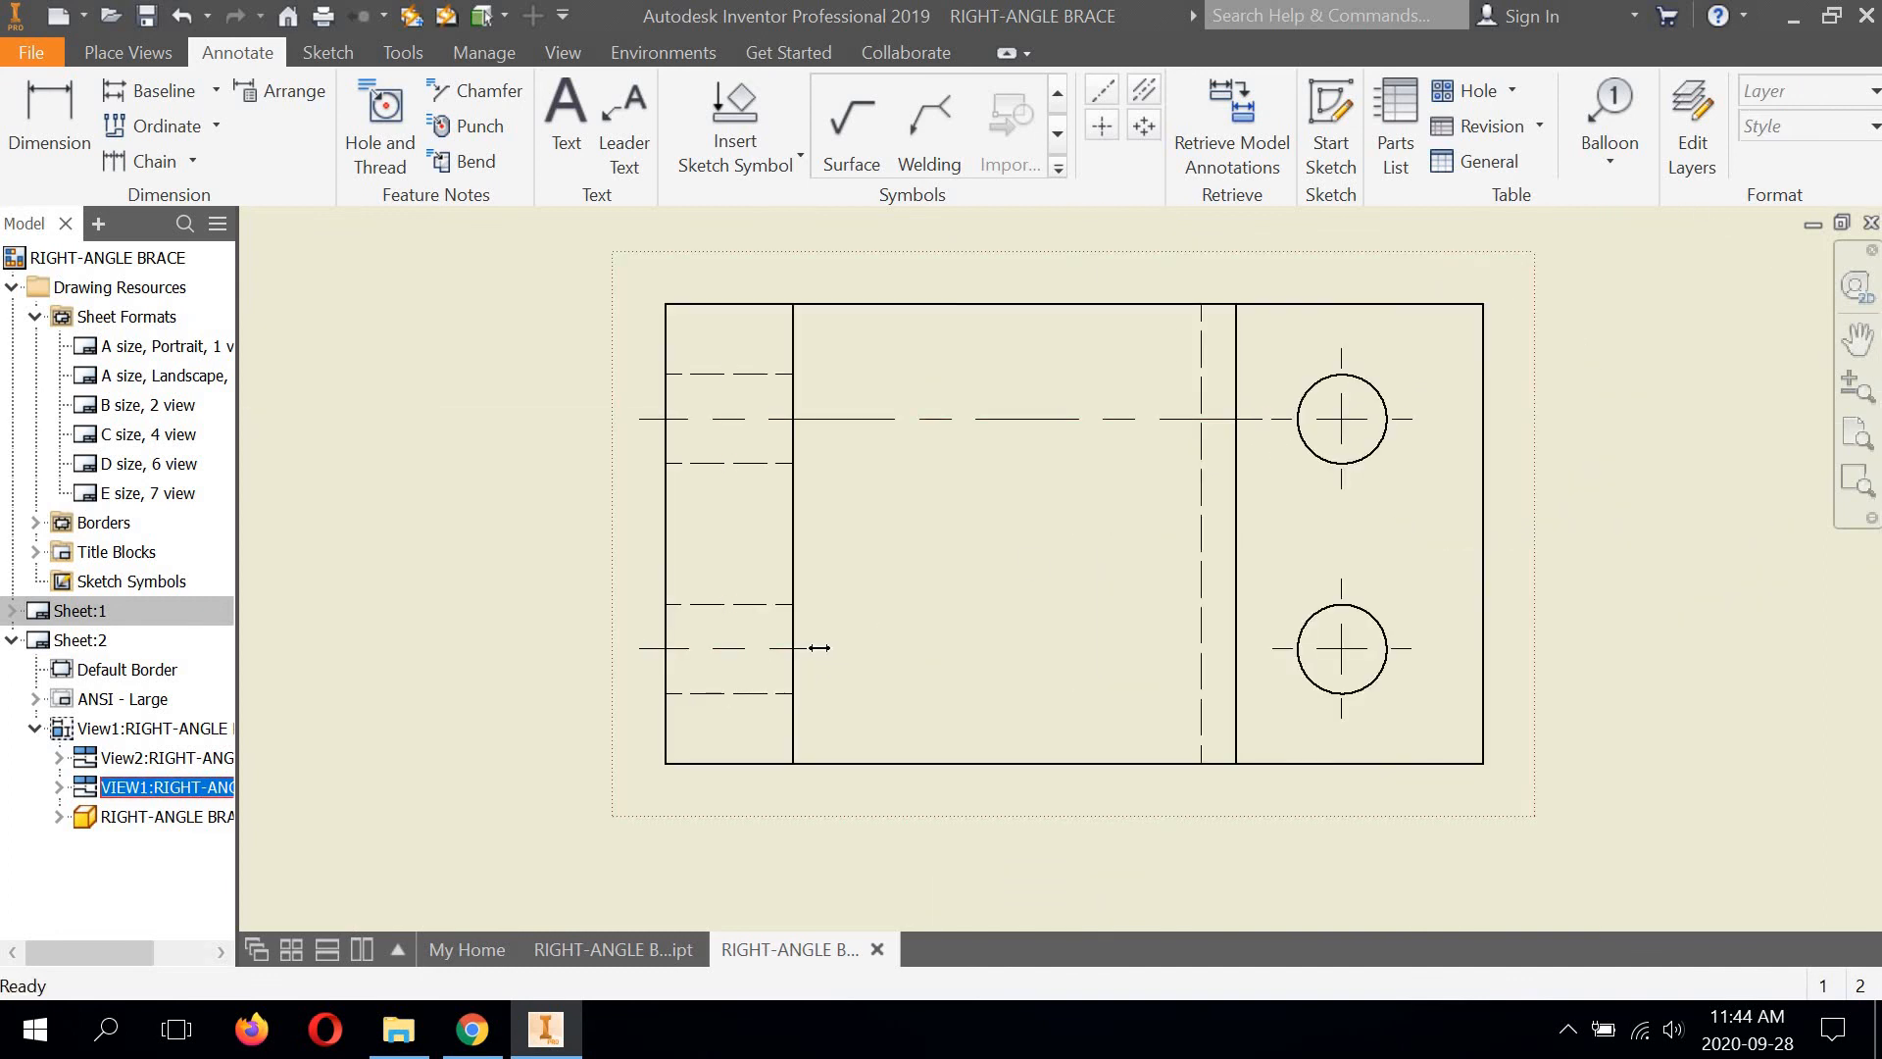
left_click_drag(910, 645, 1260, 669)
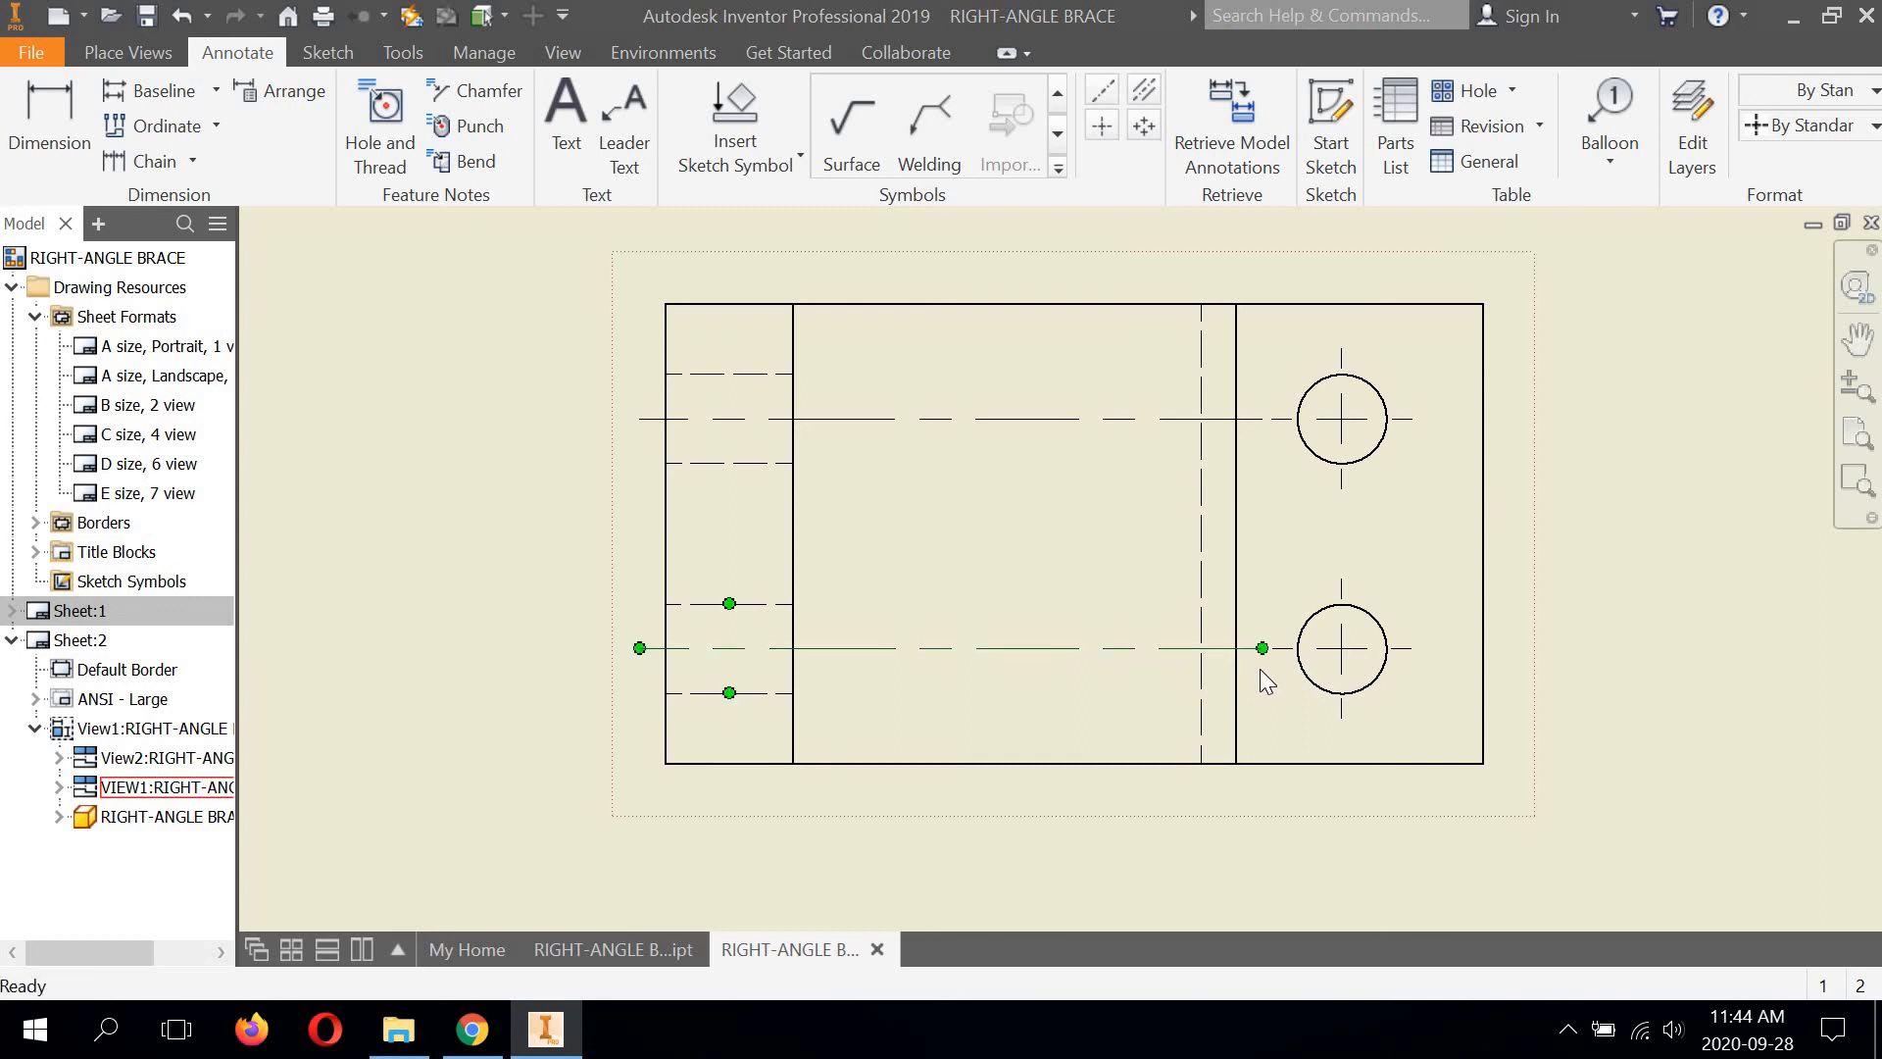
left_click(986, 412)
scroll(978, 419, "up", 4)
middle_click_drag(764, 409, 492, 354)
scroll(981, 388, "up", 3)
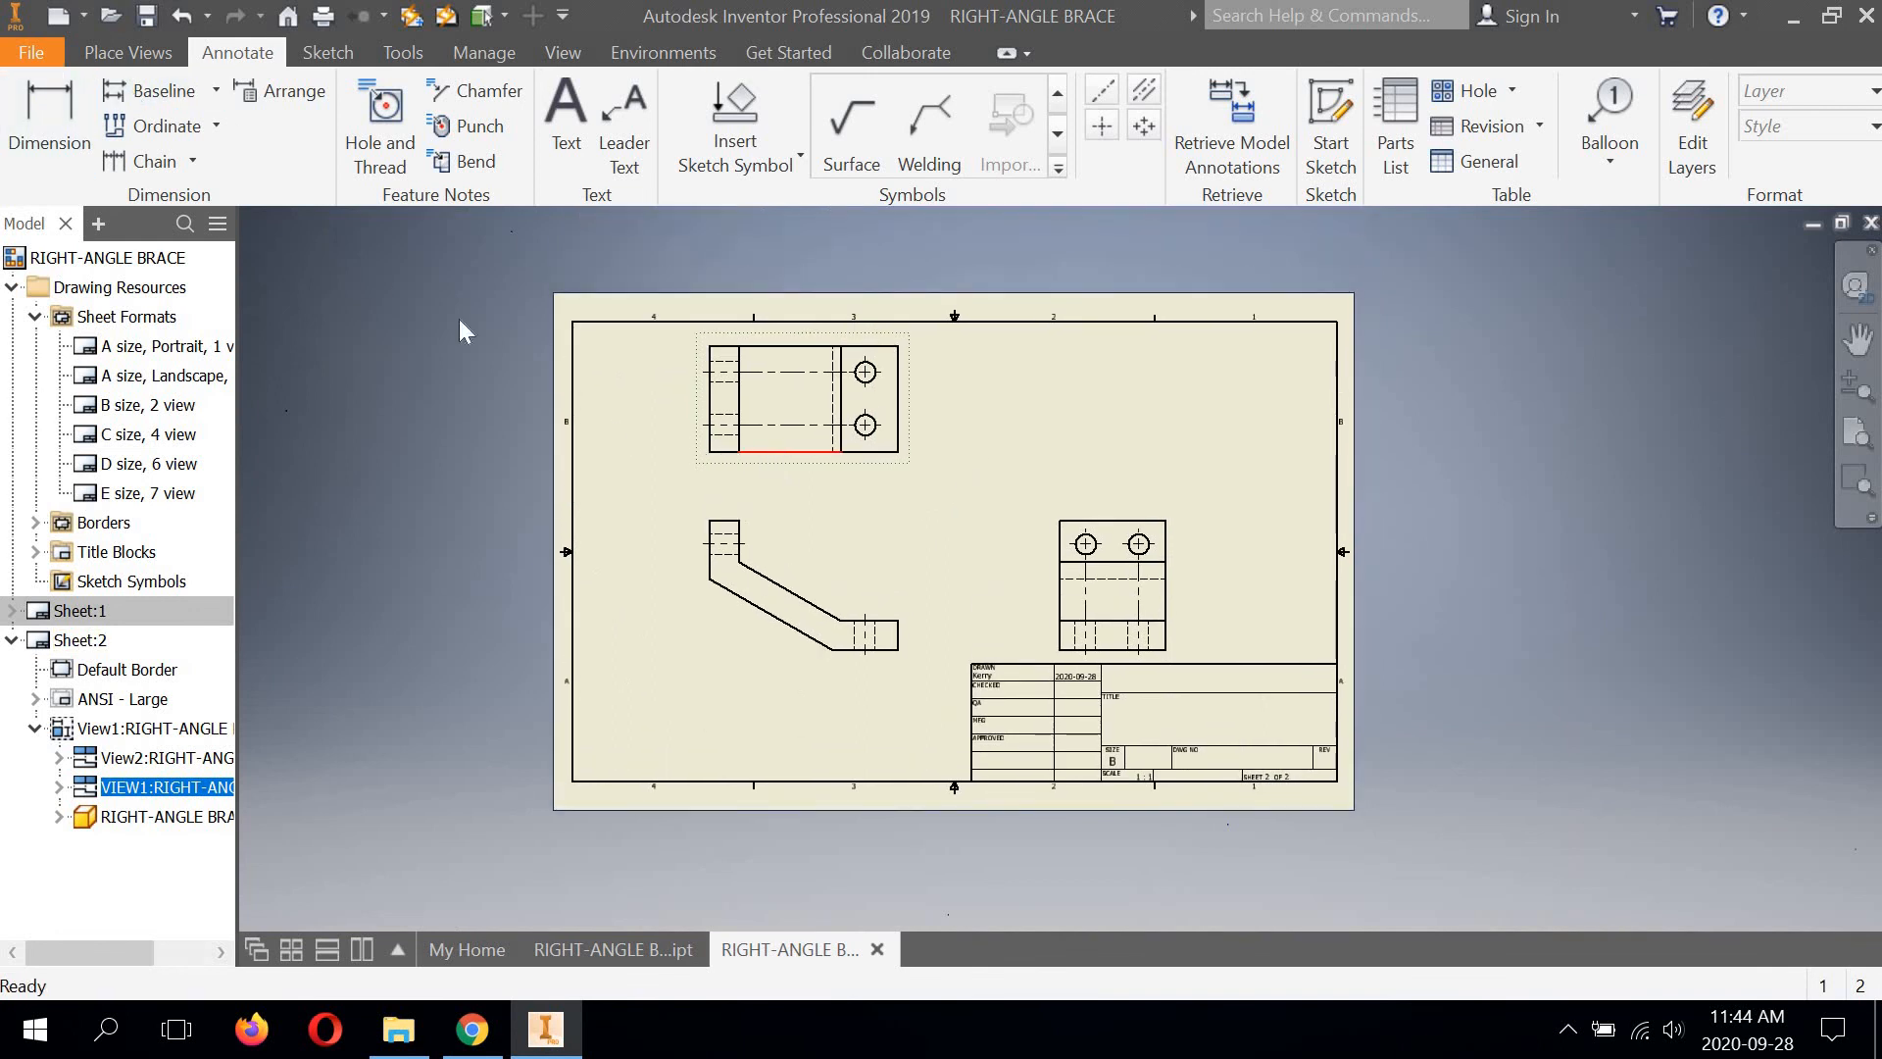
Save the drawing as RIGHT-ANGLE BRACE in the TDJ3M Basic Solid Modelling Lessons folder as an Inventor Drawing File (*.idw)
left_click(25, 51)
left_click(108, 358)
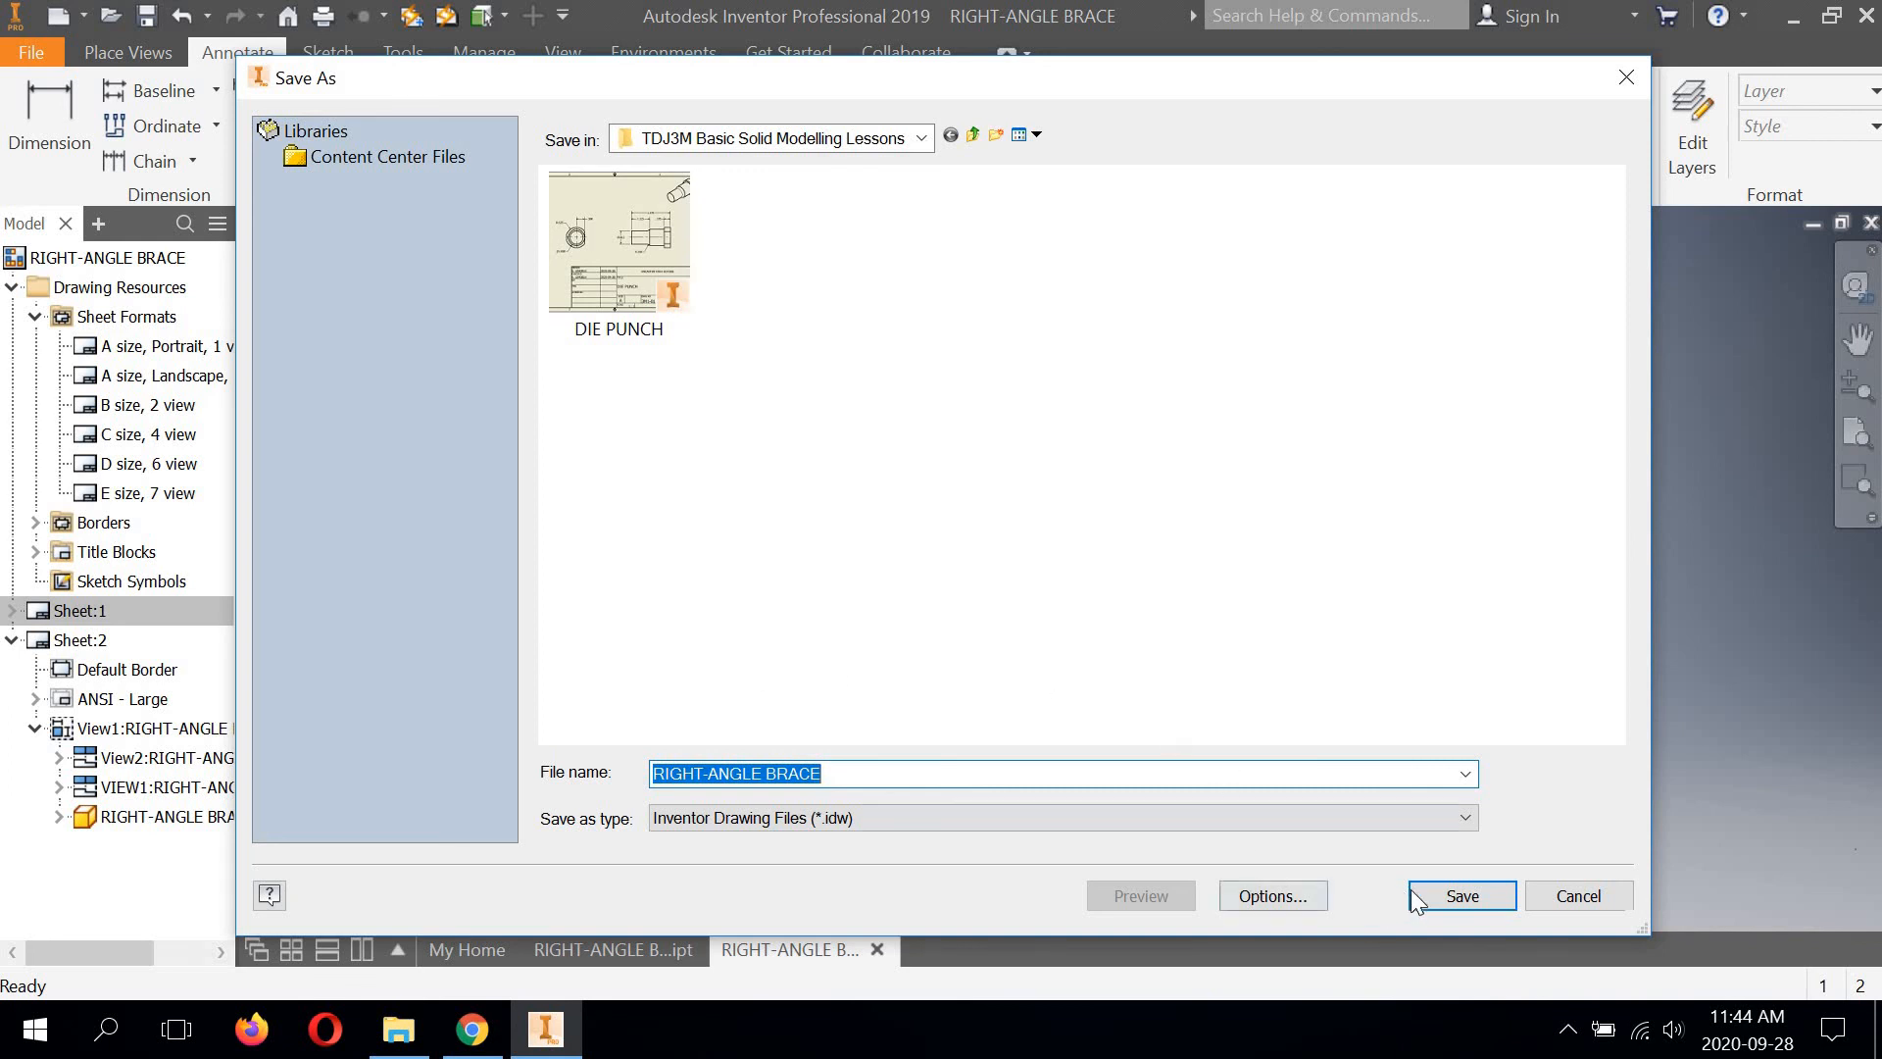
left_click(1458, 896)
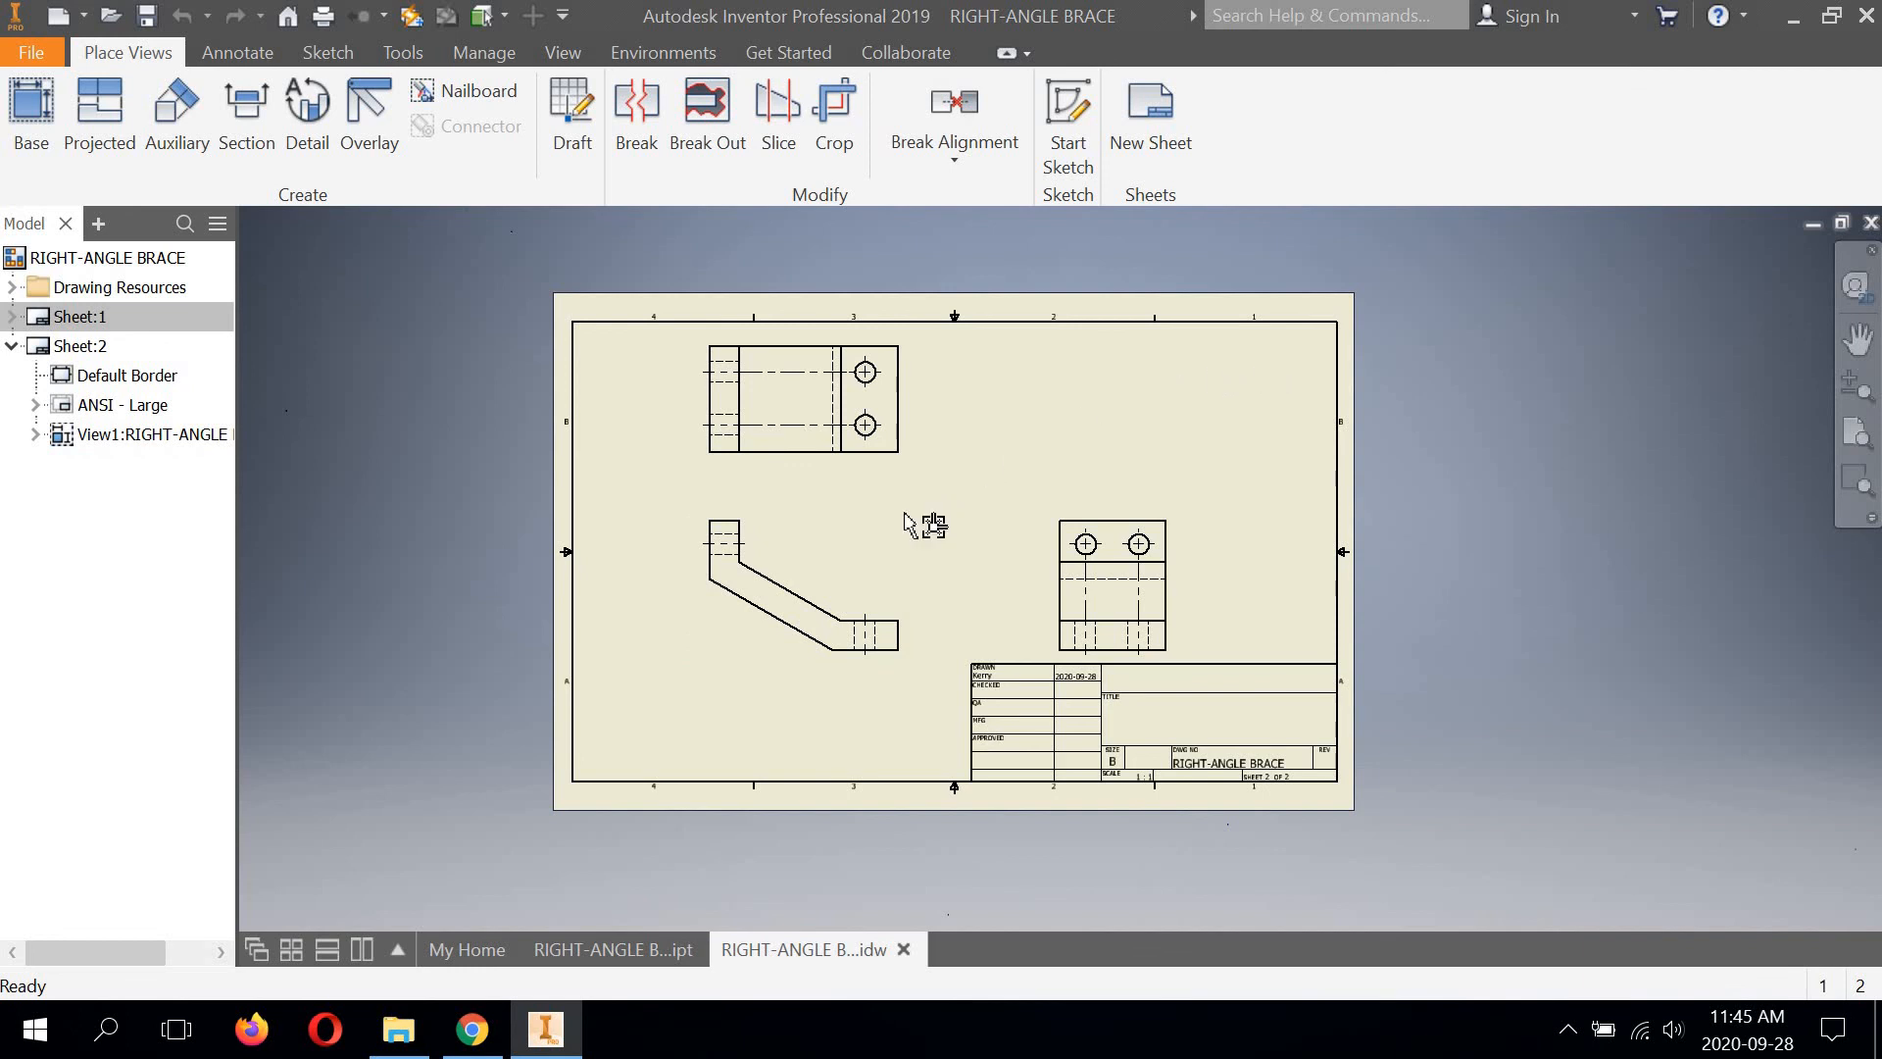
Create a projected isometric view from the front view and place it in the sheet's upper right area
scroll(880, 537, "up", 3)
scroll(855, 531, "down", 3)
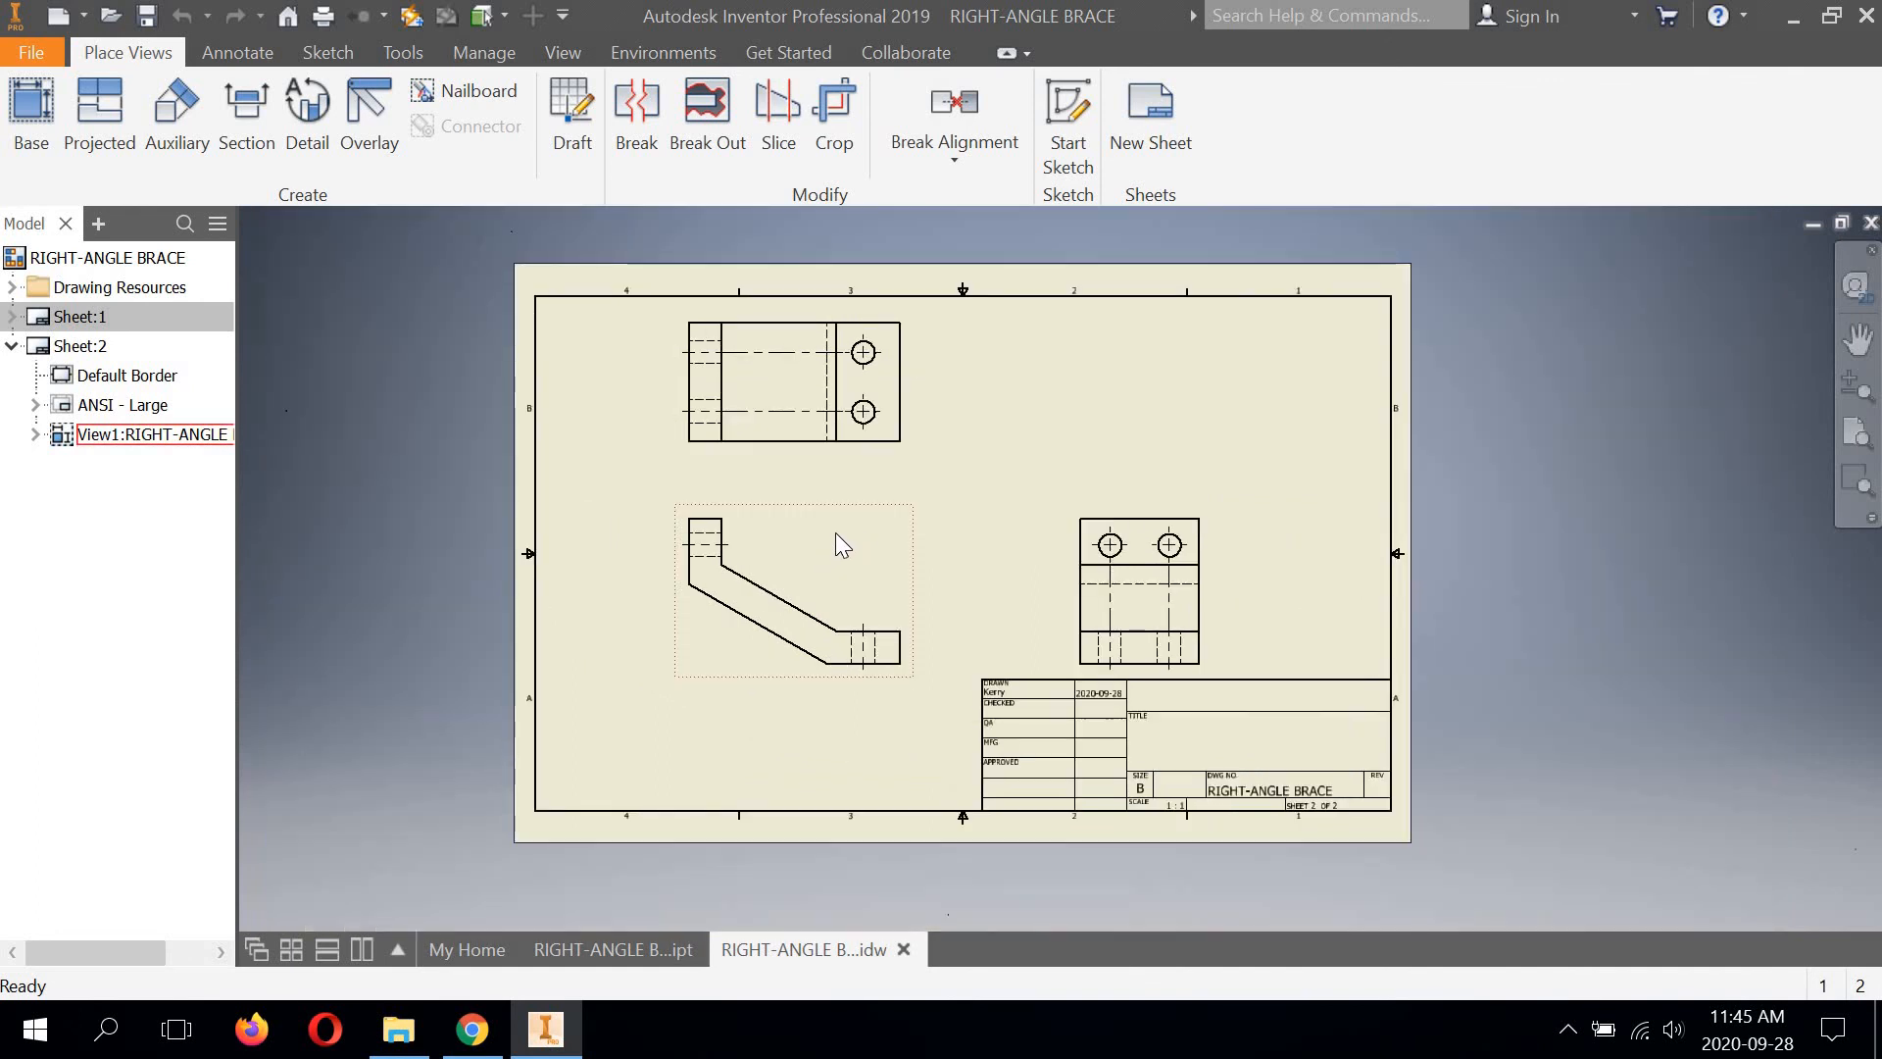
right_click(836, 533)
mouse_move(829, 527)
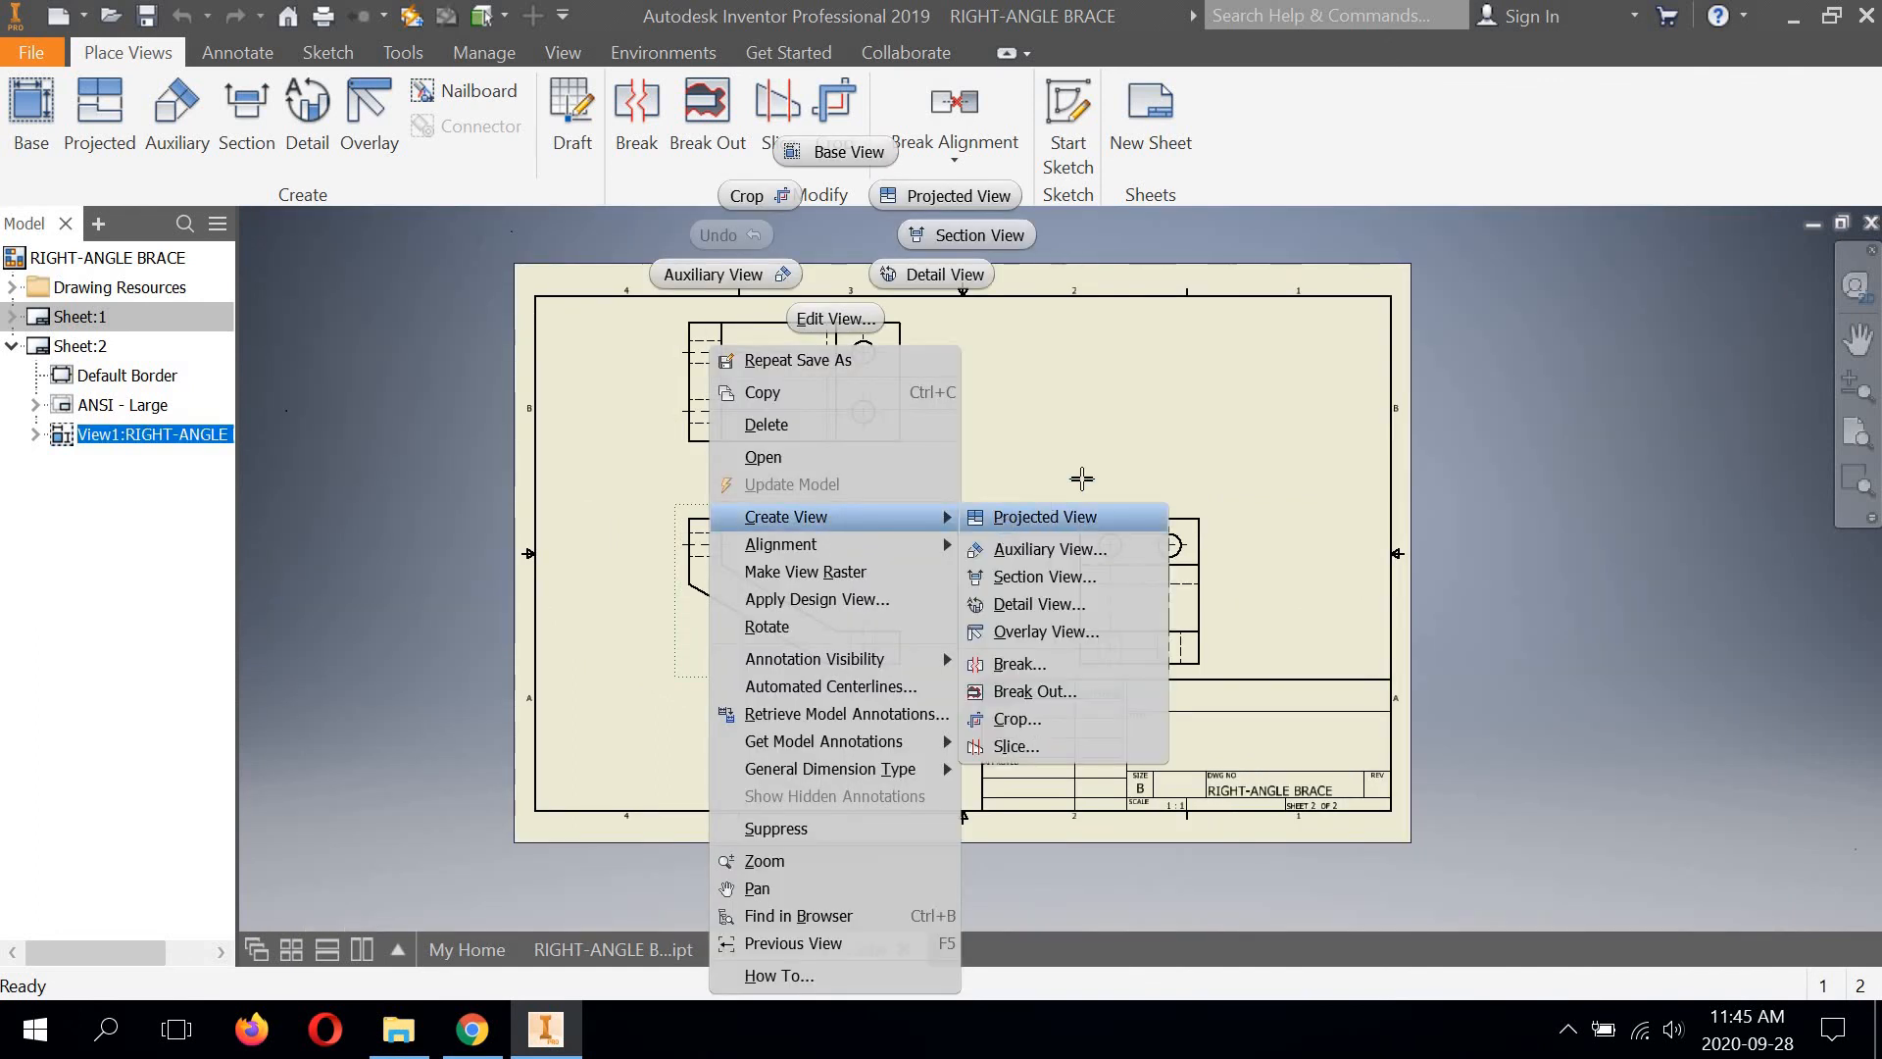
left_click(1068, 516)
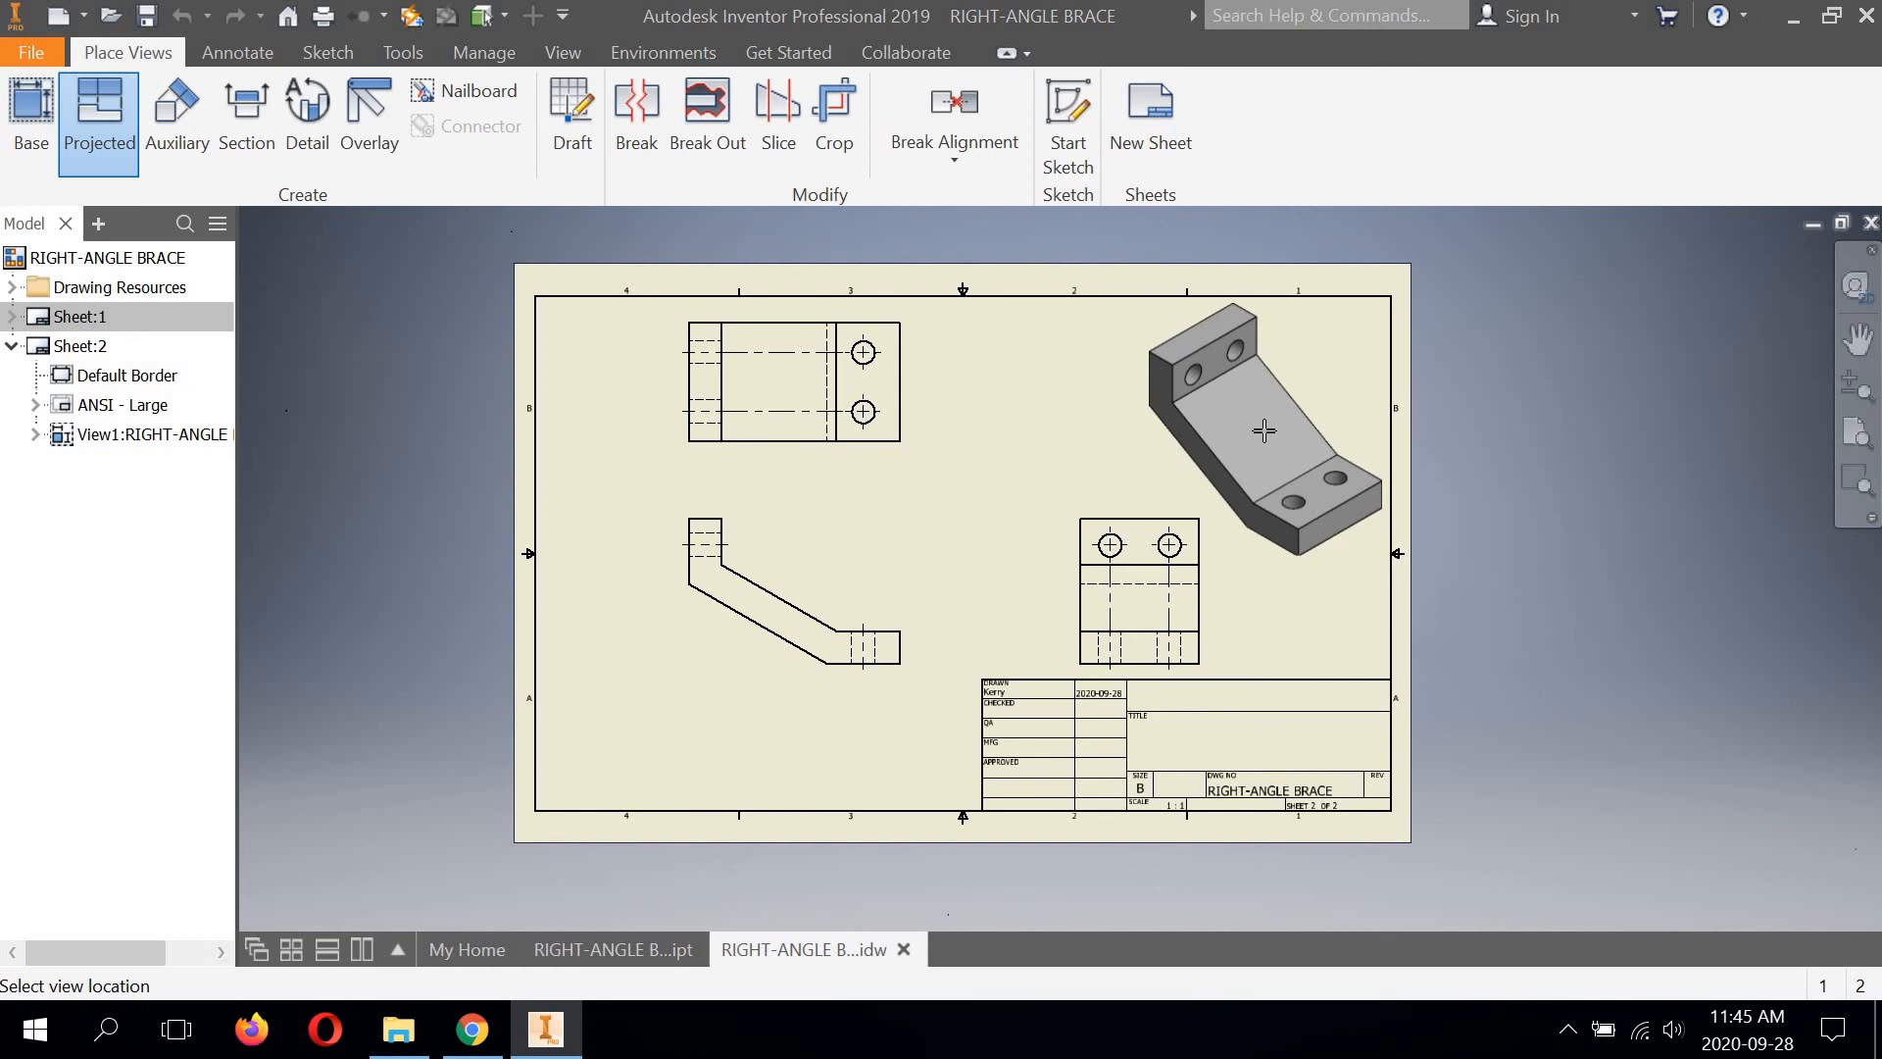
left_click(1269, 430)
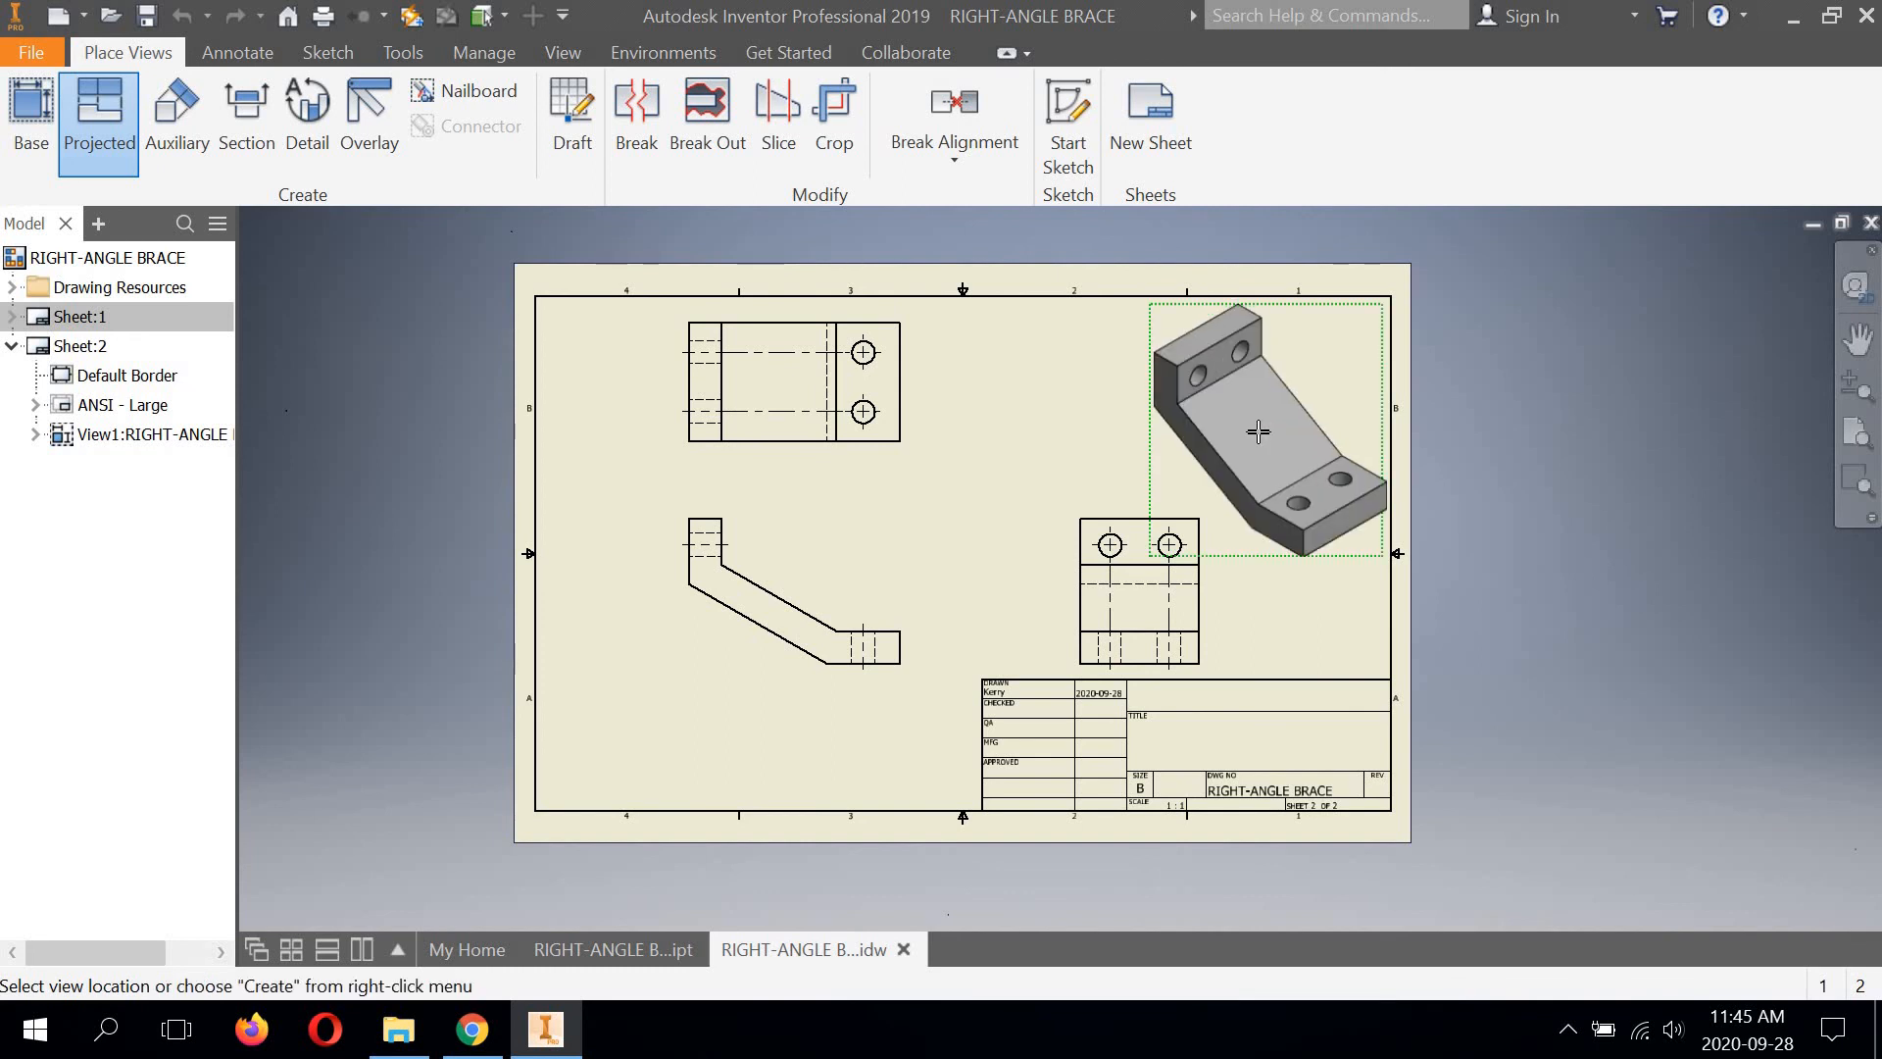
right_click(1275, 429)
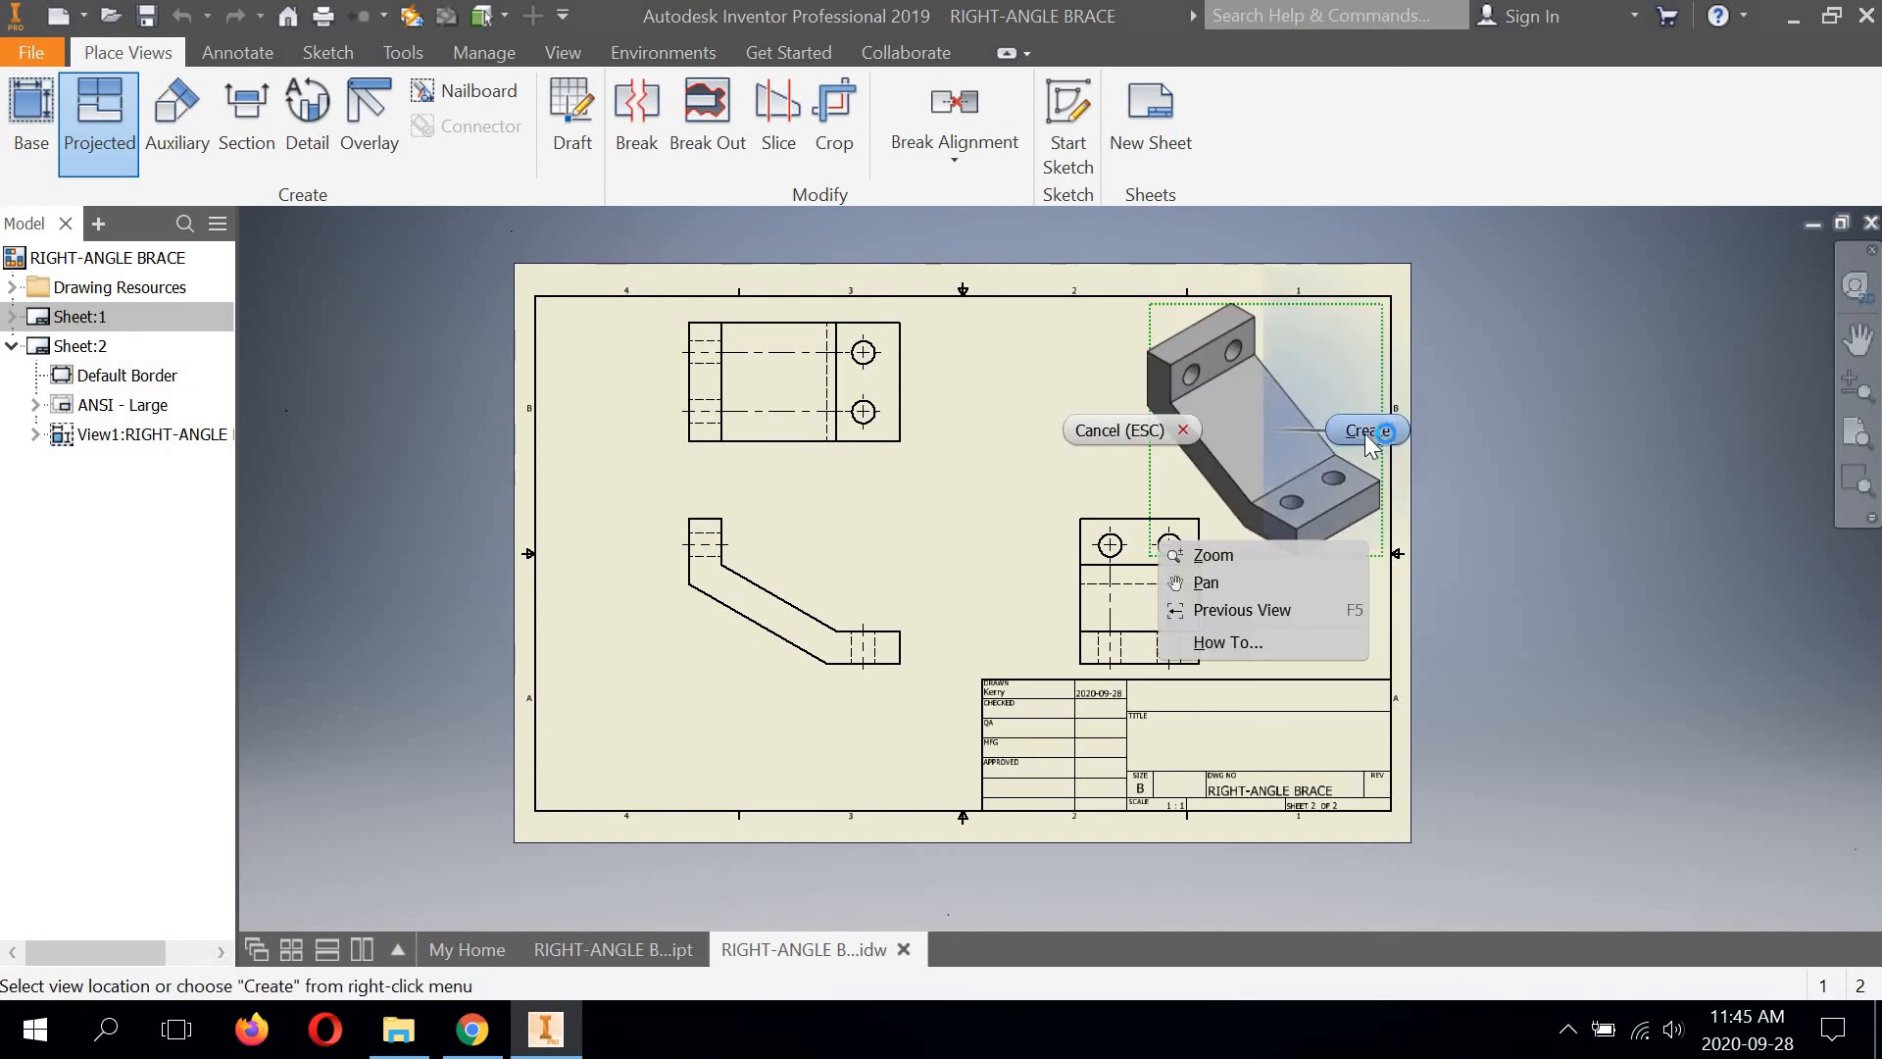
left_click(1365, 434)
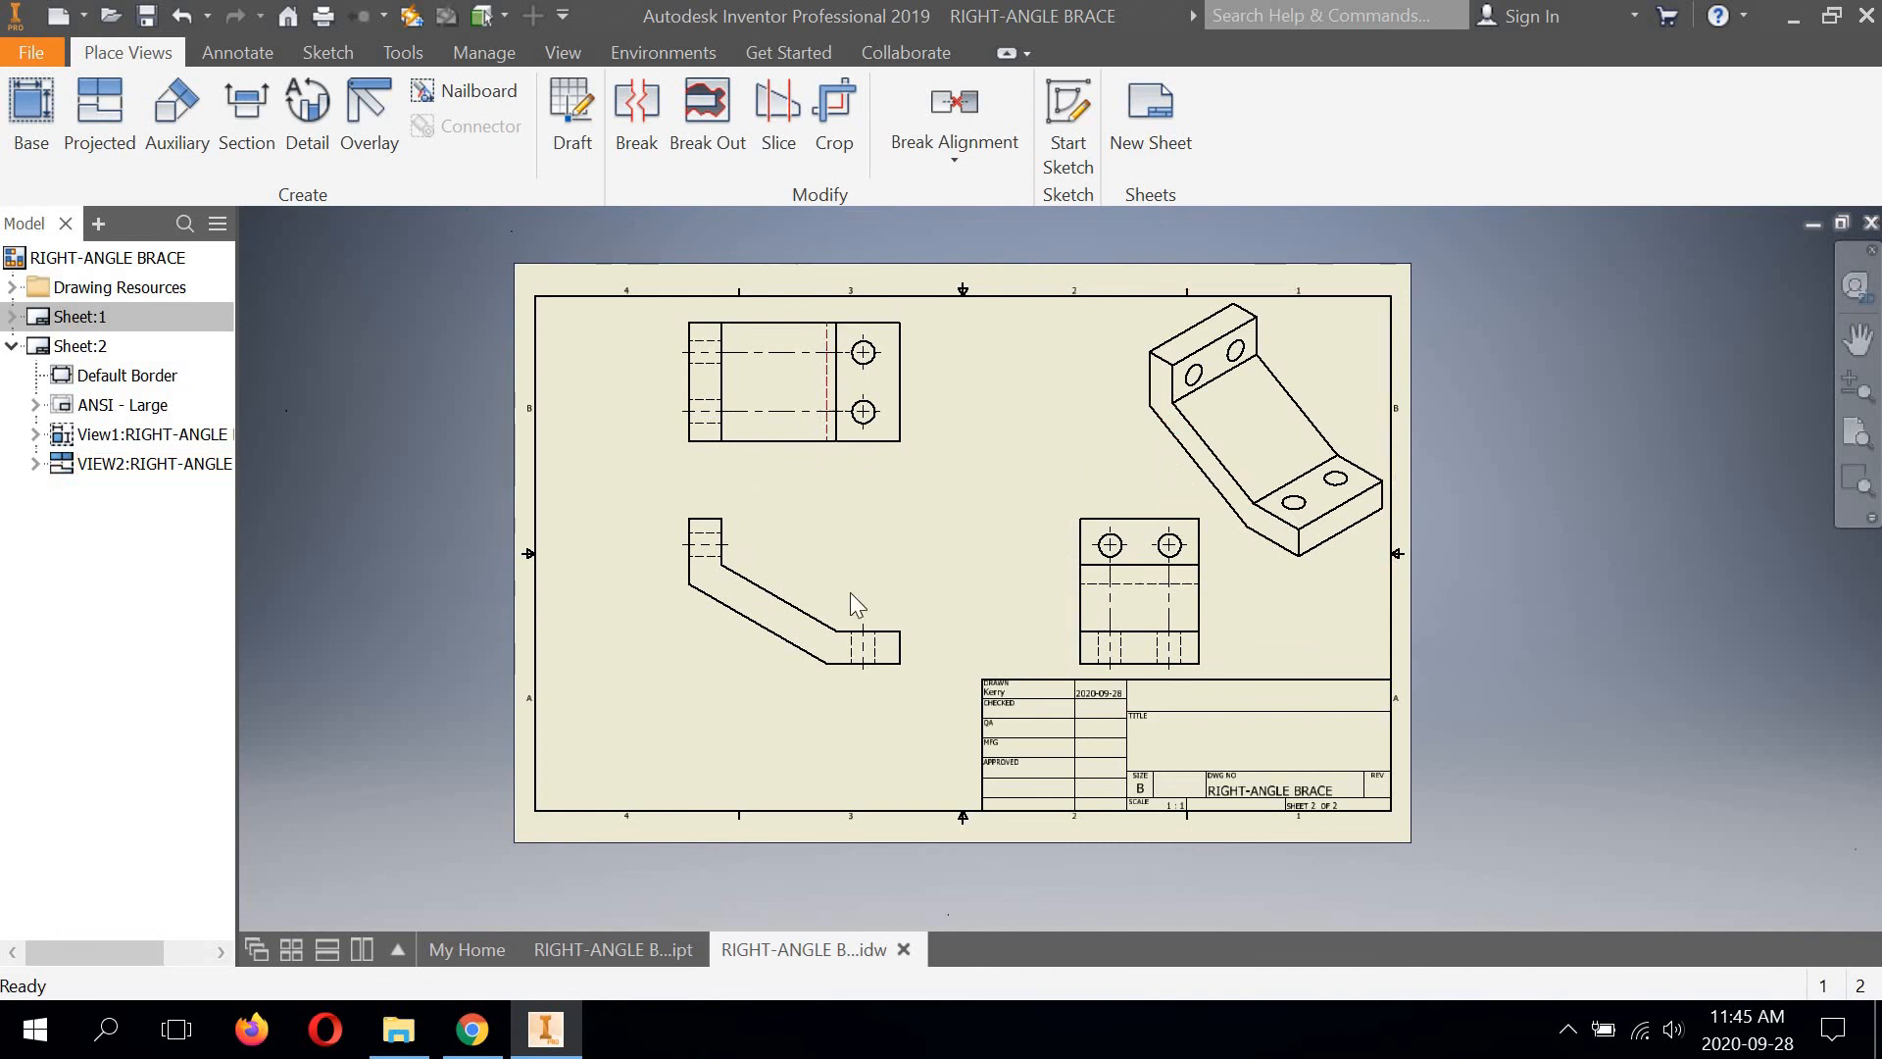
left_click(1143, 447)
double_click(1143, 447)
left_click(485, 710)
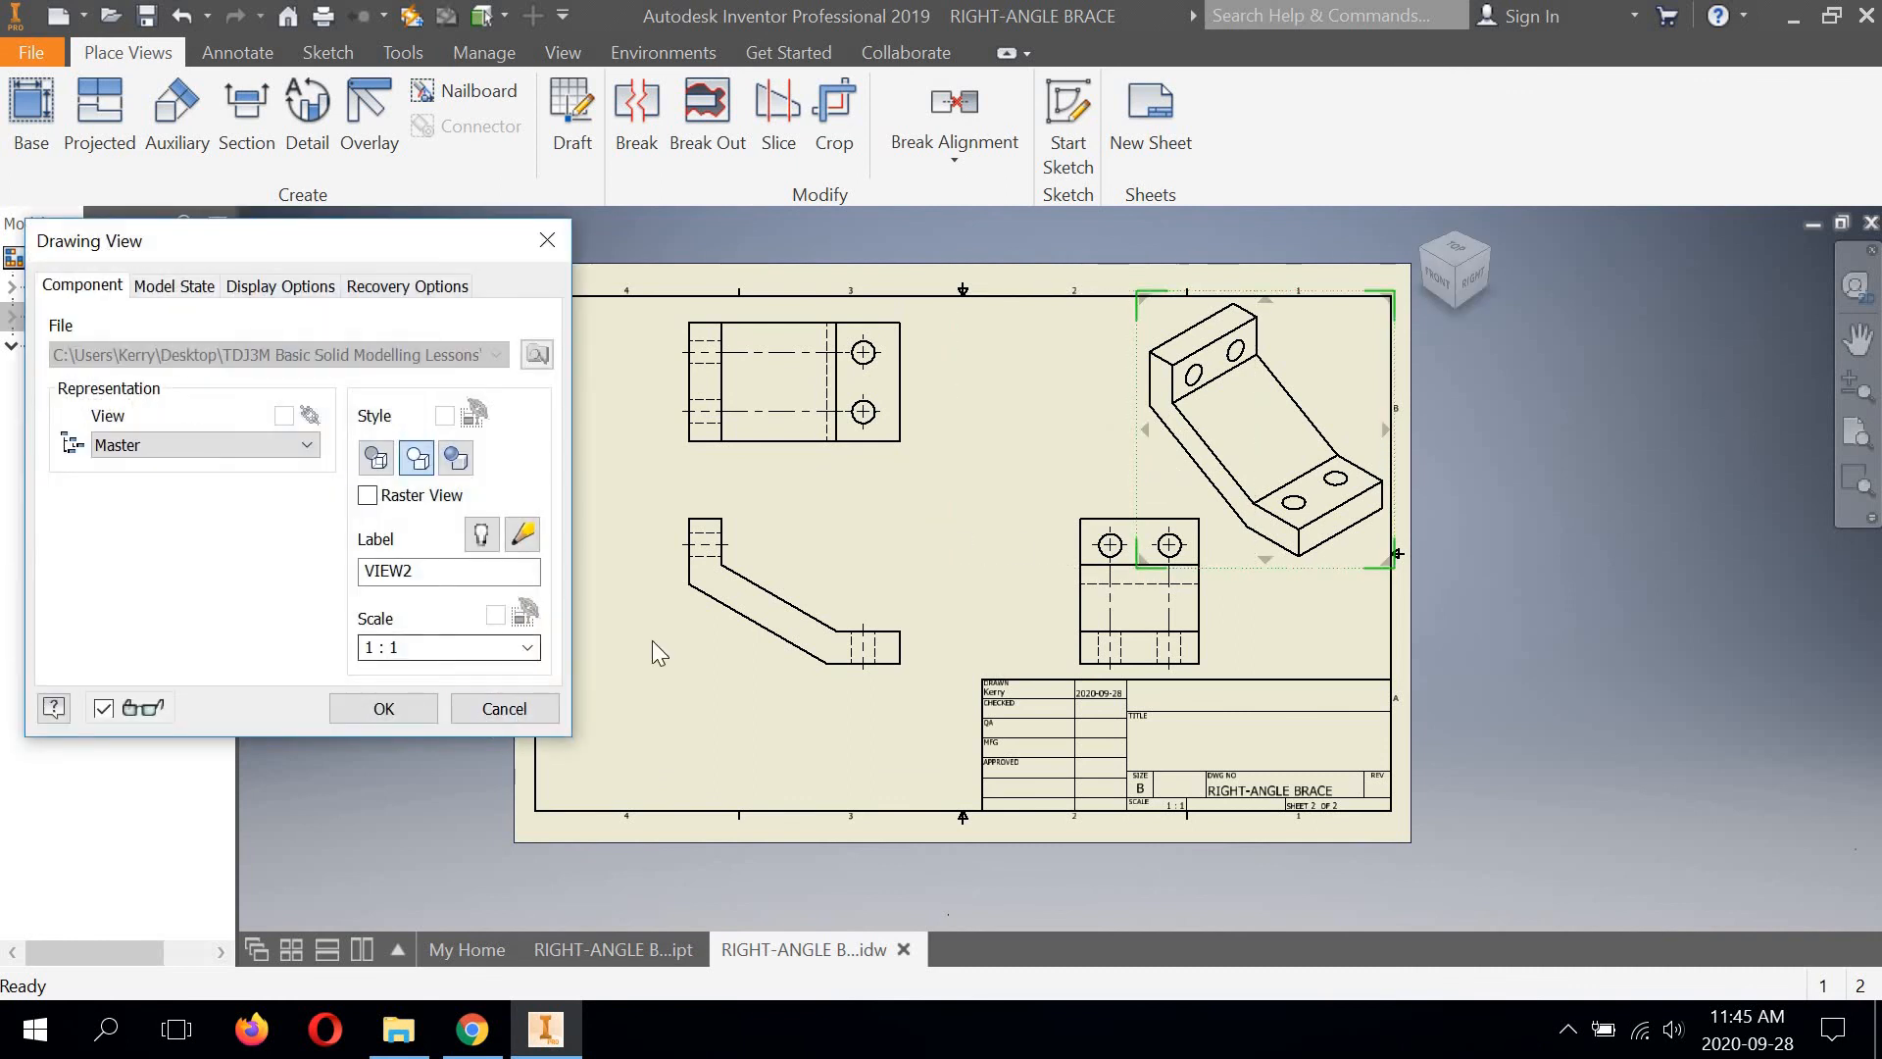
Set the isometric view's scale to 3/4
scroll(1312, 452, "down", 3)
mouse_move(1312, 451)
middle_mouse_down()
mouse_move(1088, 537)
mouse_move(1243, 537)
mouse_move(1345, 493)
middle_mouse_up()
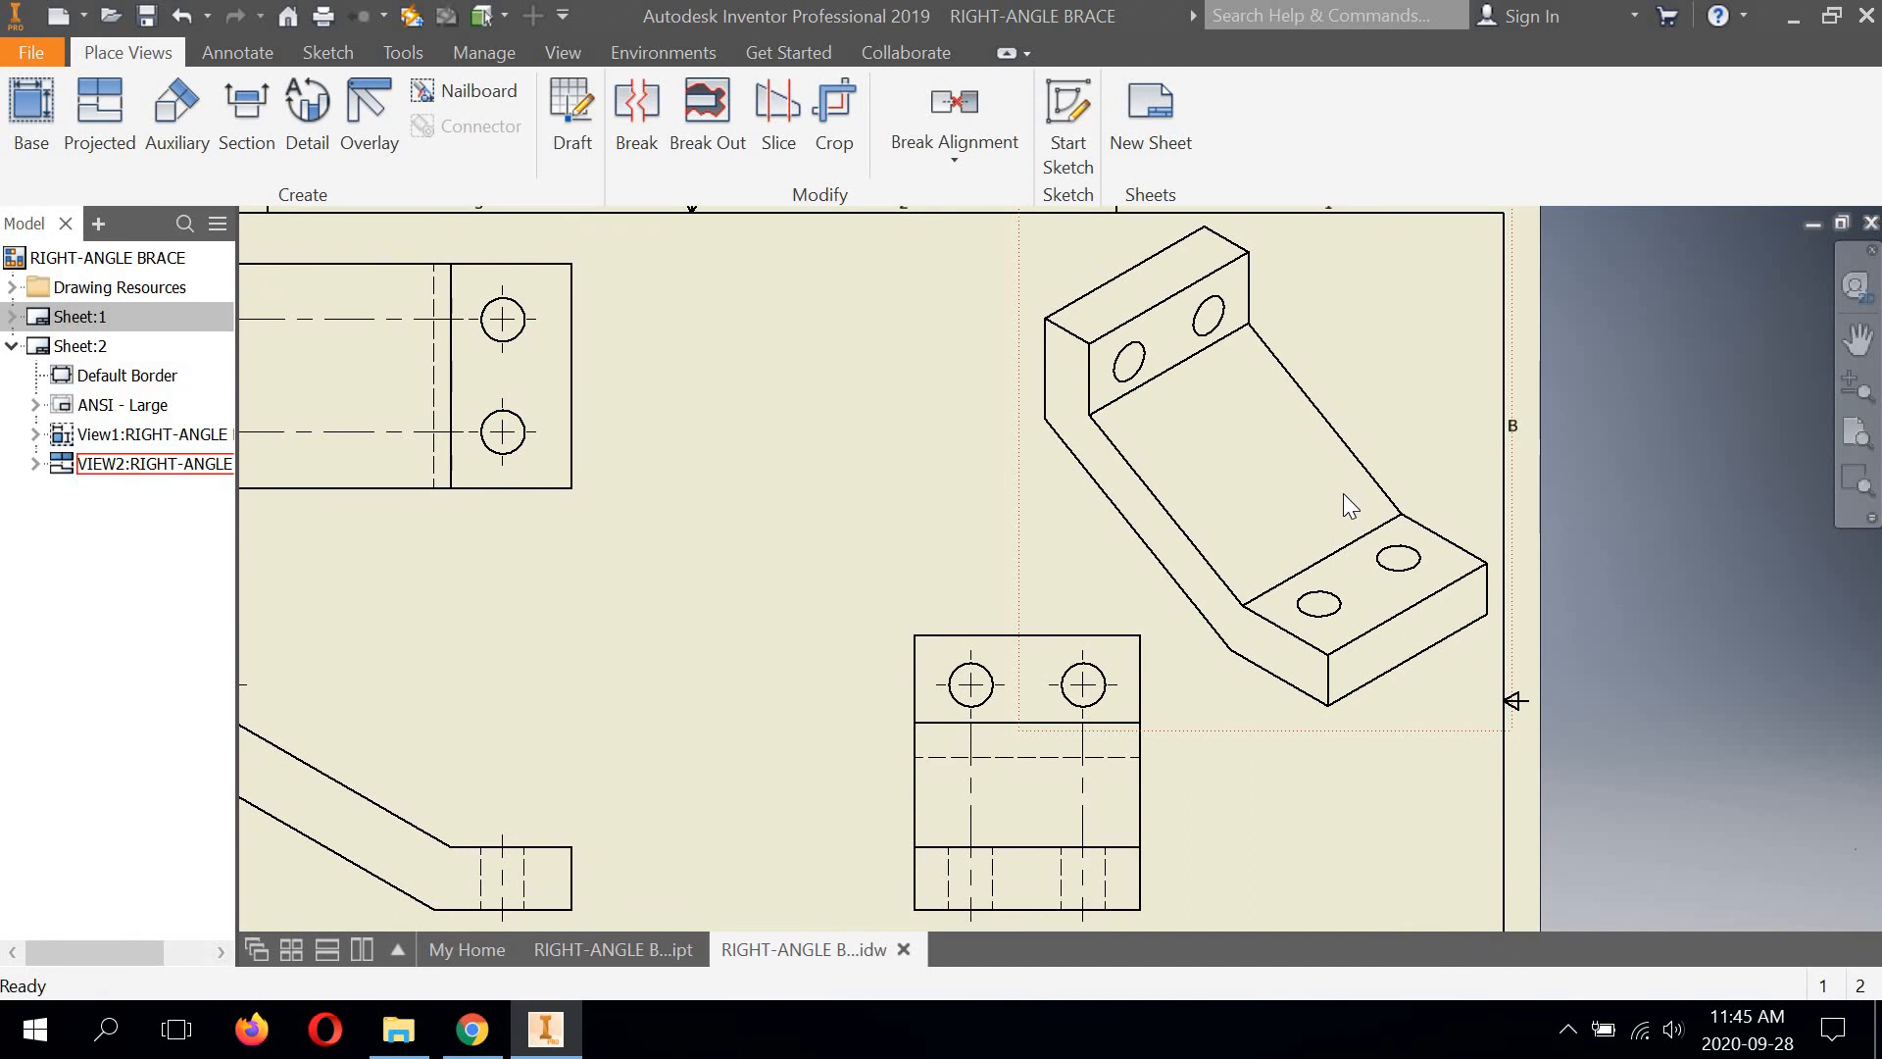
key("Home")
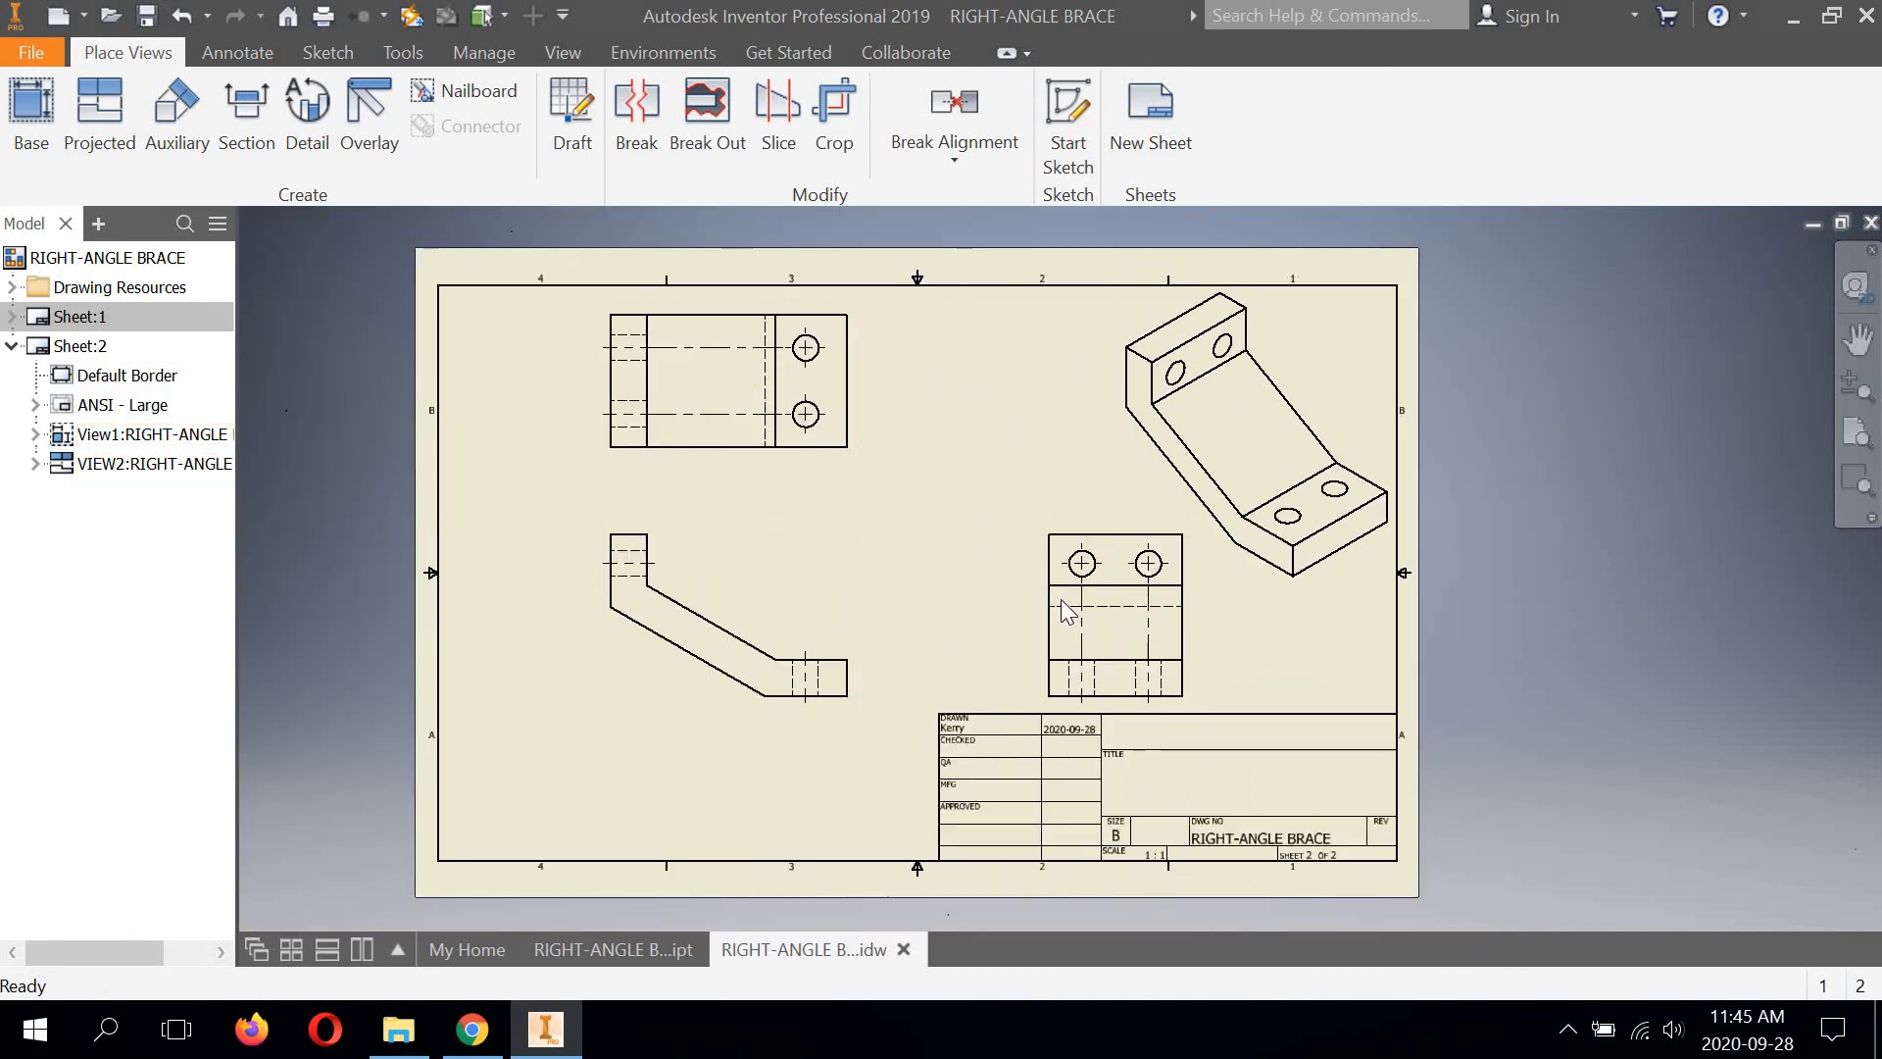
double_click(1127, 469)
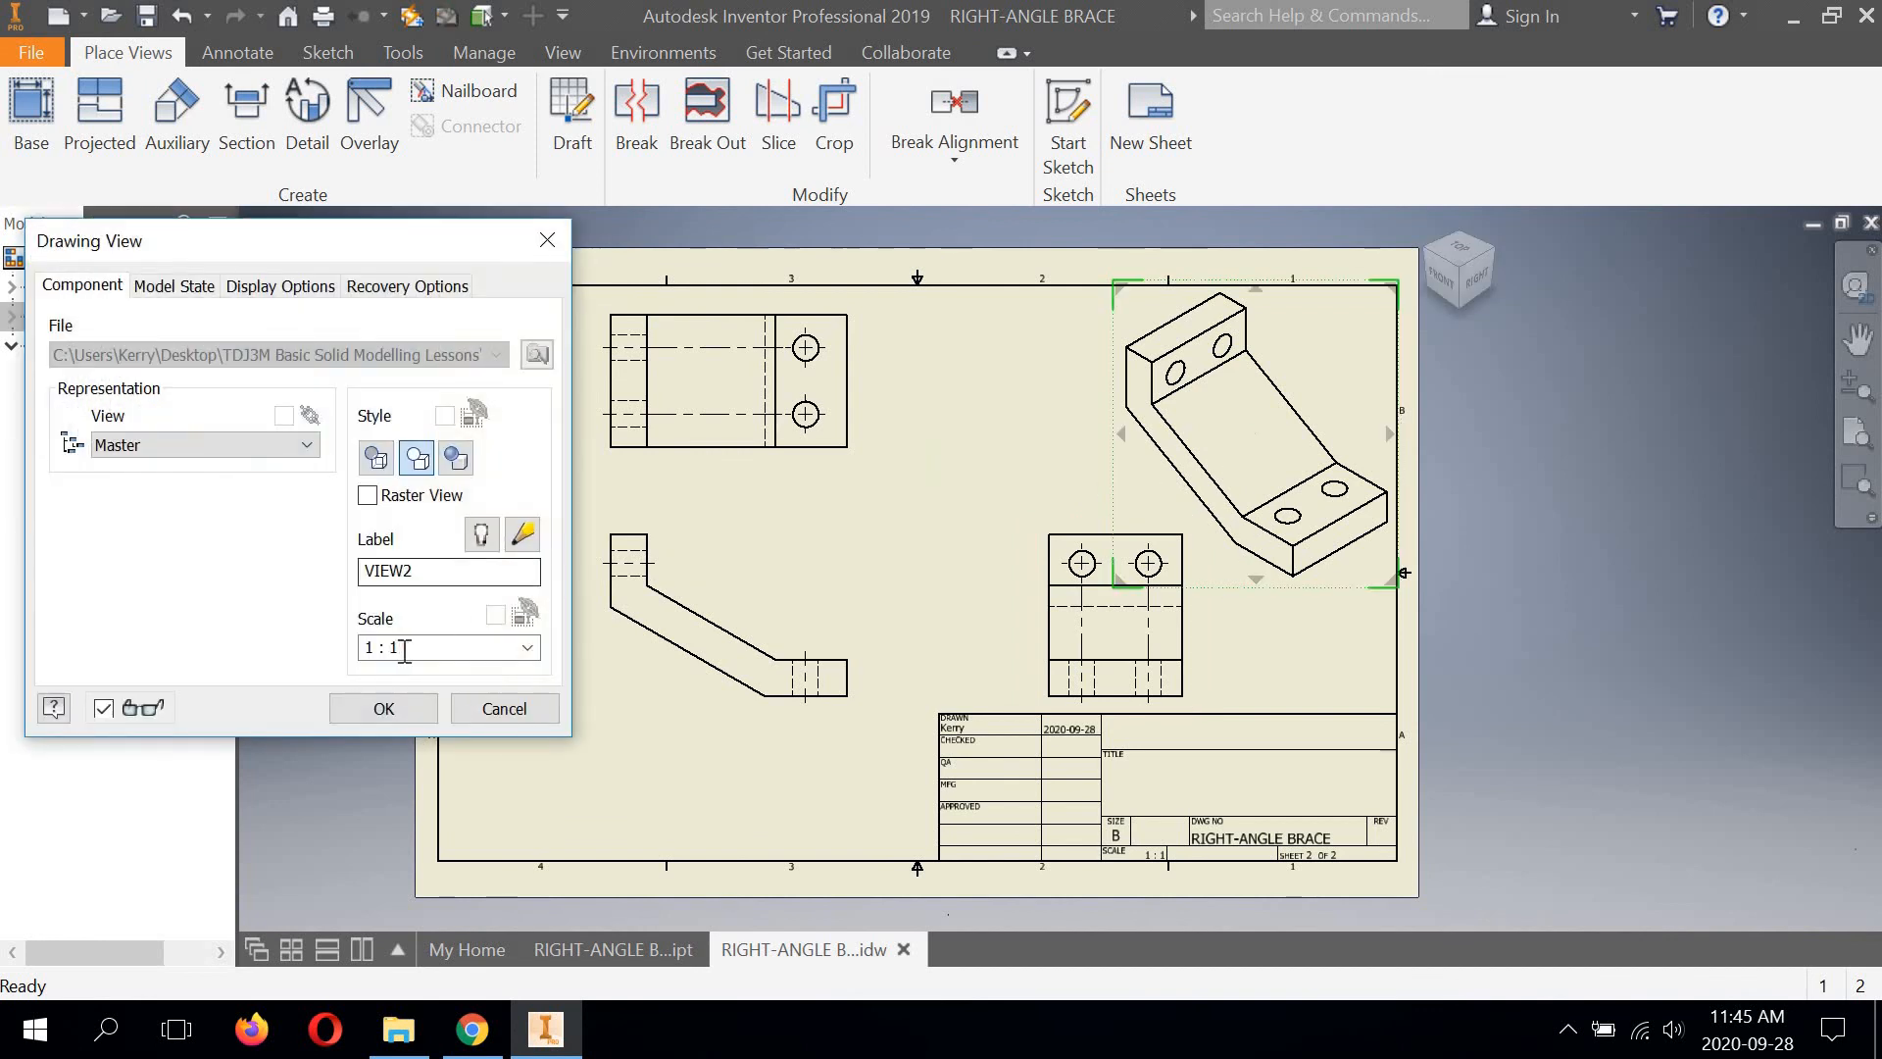
left_click(405, 647)
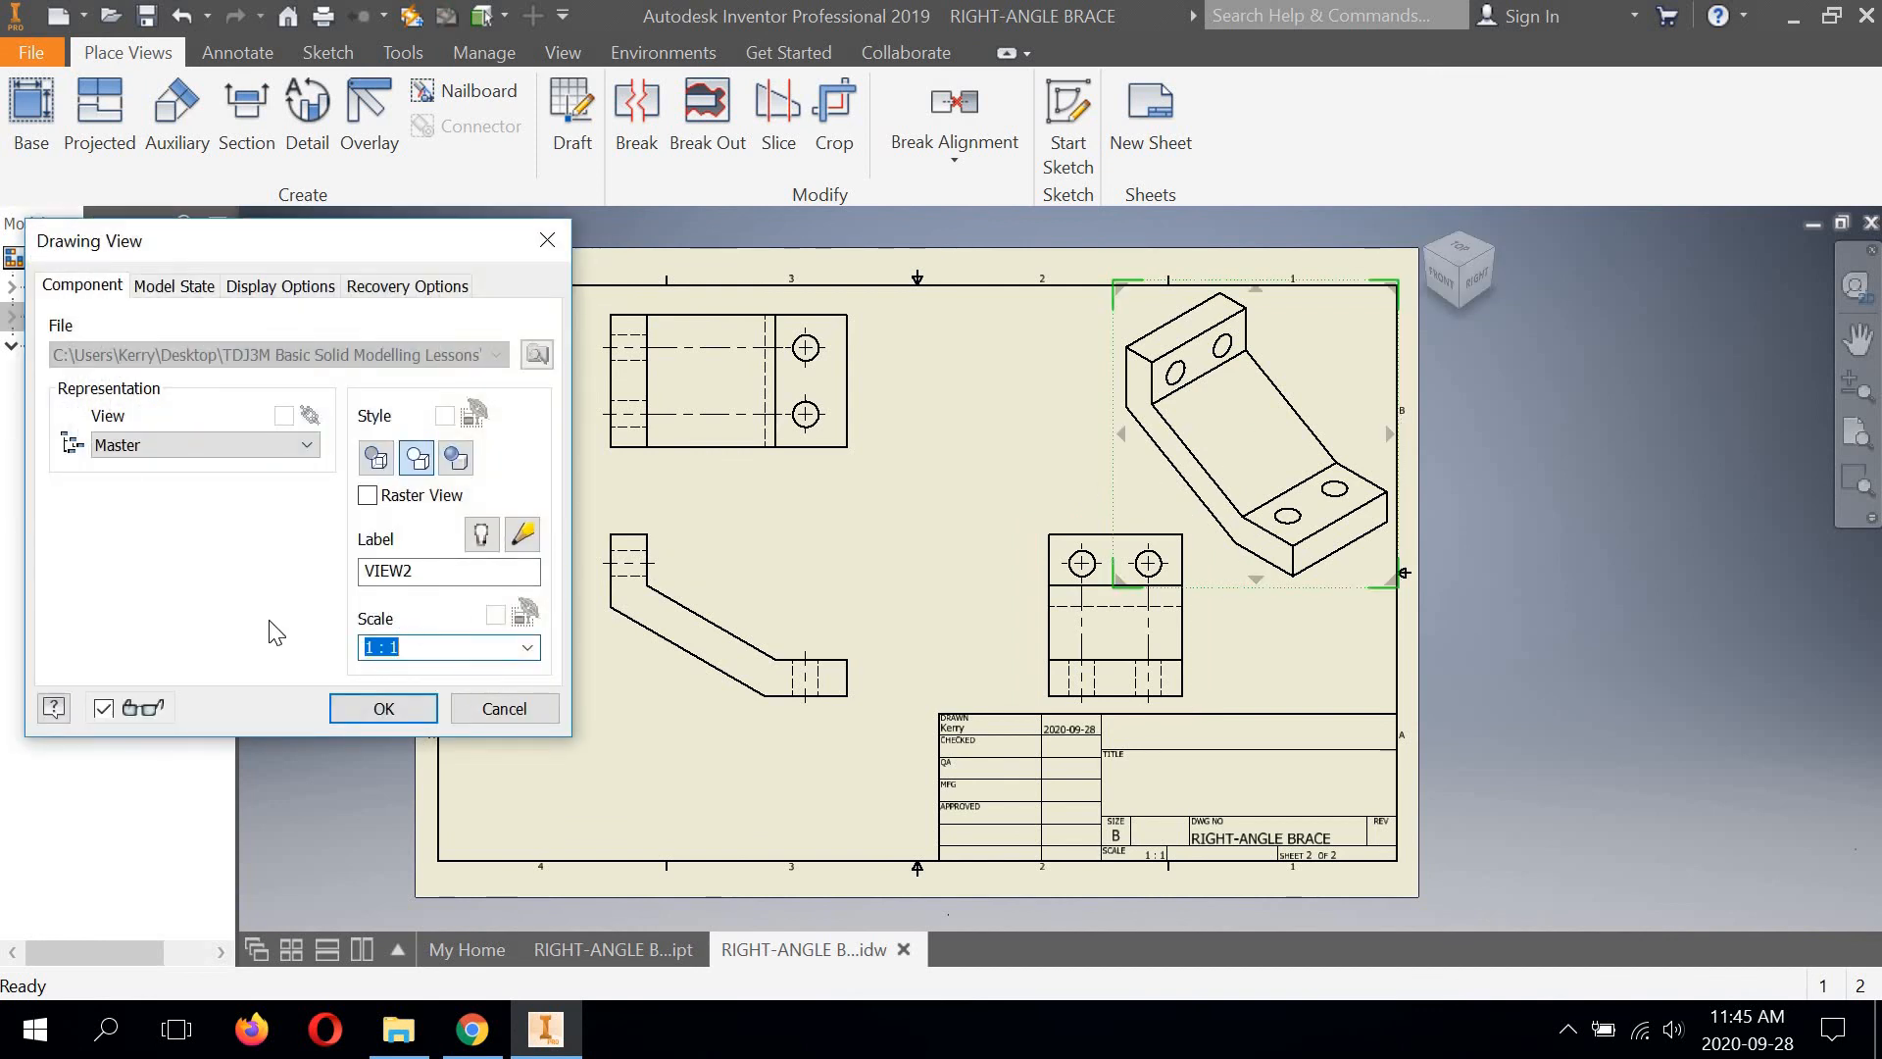
type("3/4")
left_click(384, 707)
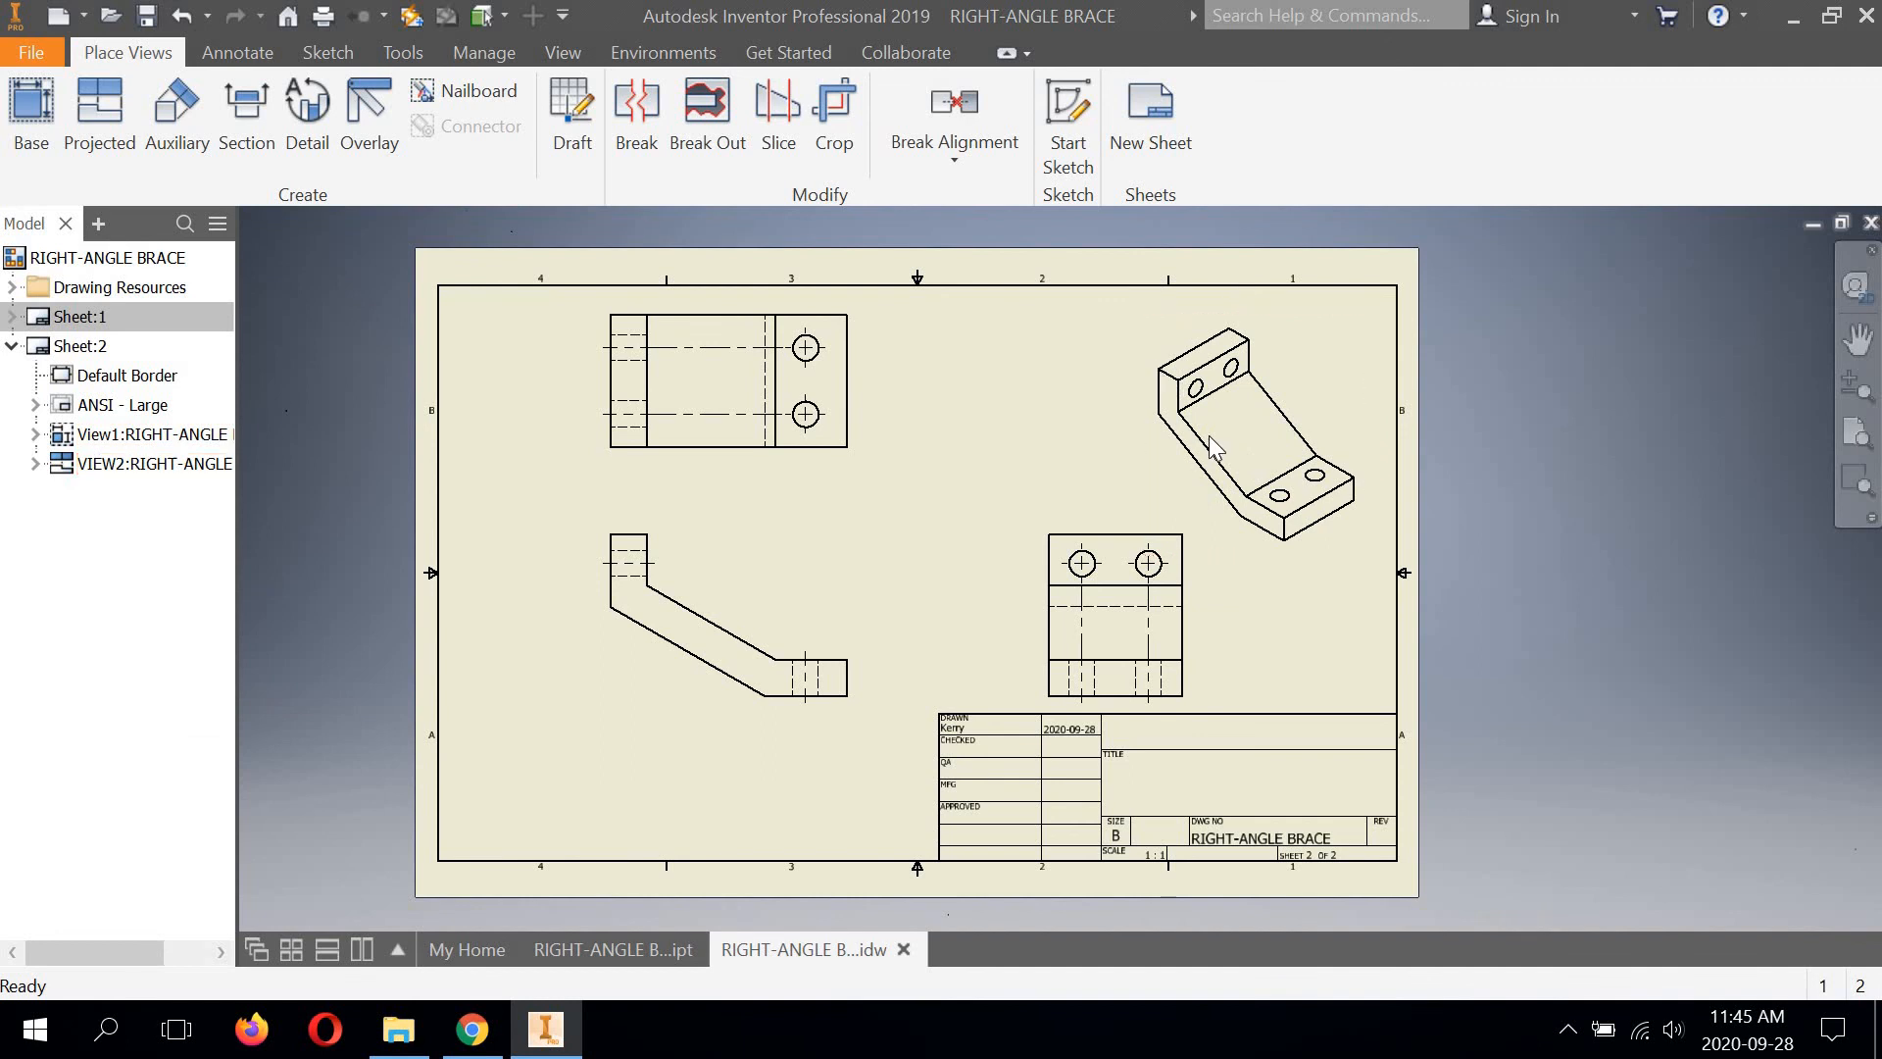
Examine the size and edge display of the isometric view on the sheet
scroll(1286, 380, "down", 3)
middle_click_drag(1286, 380, 1170, 409)
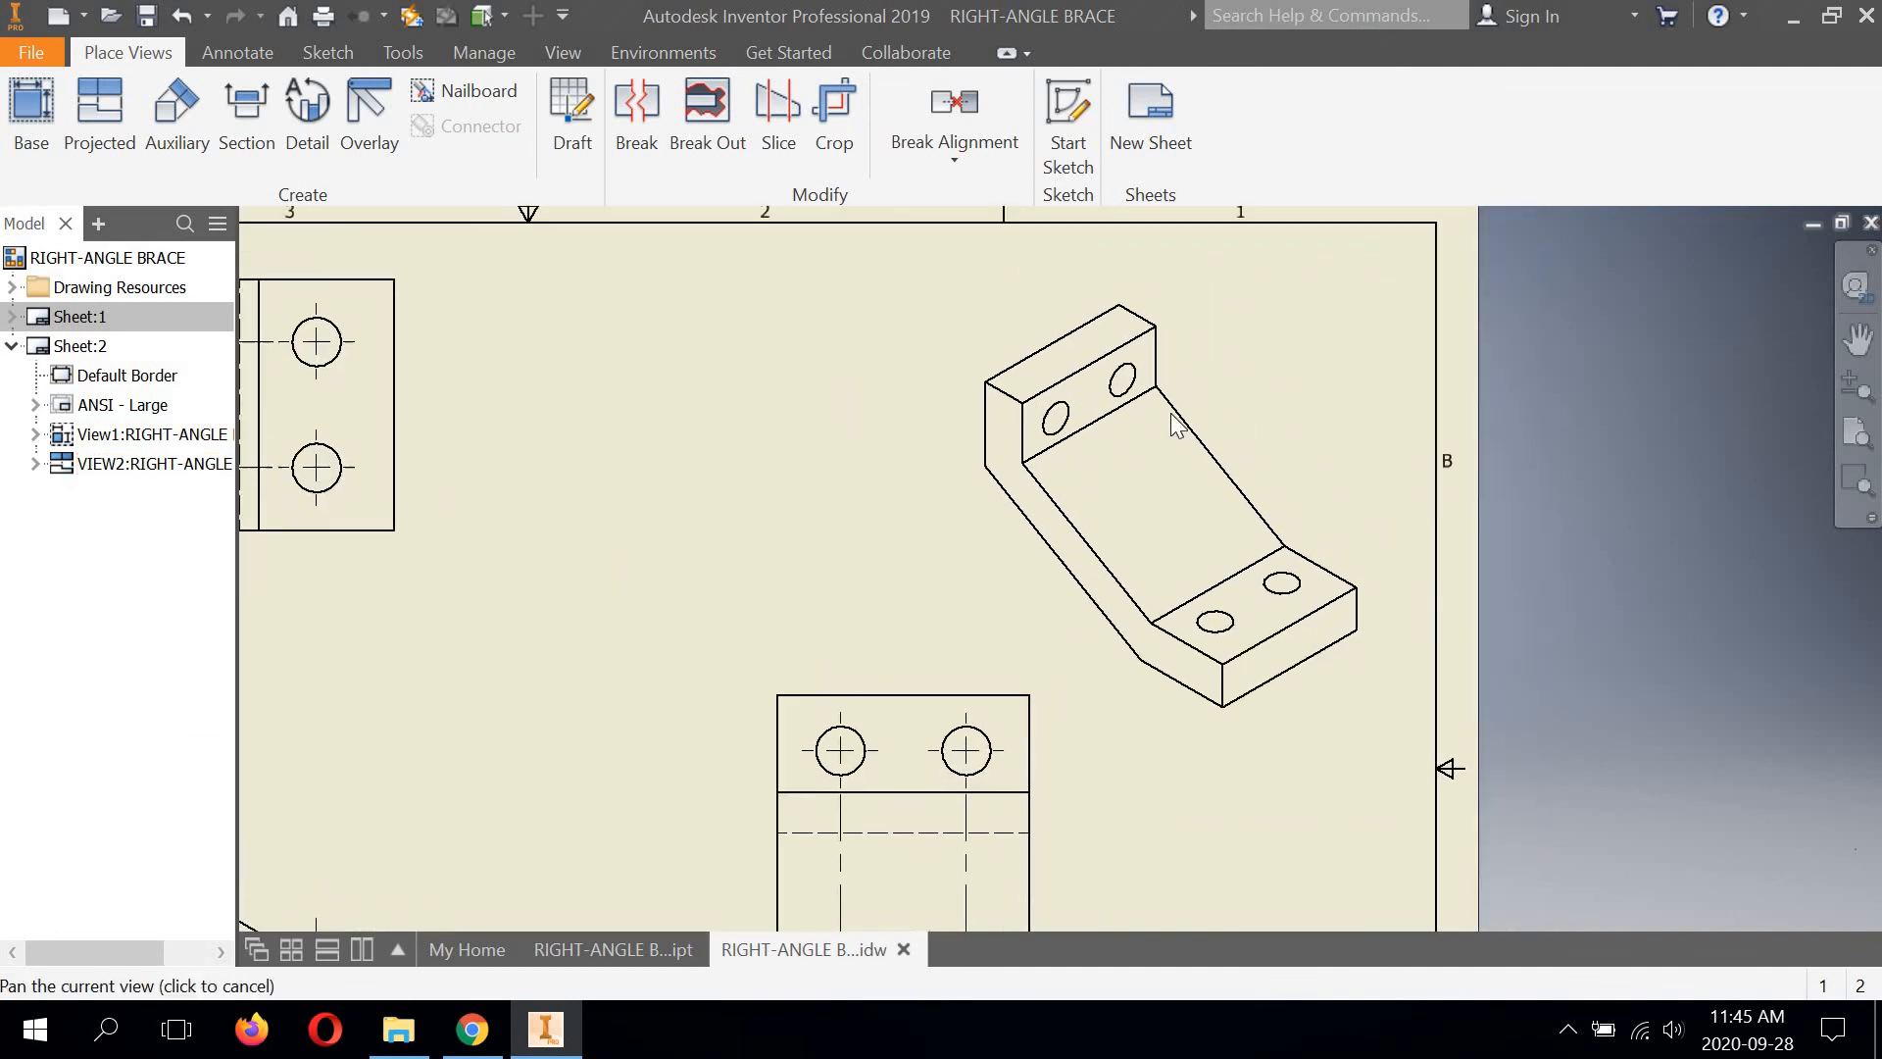
scroll(1170, 410, "up", 5)
scroll(1173, 413, "down", 3)
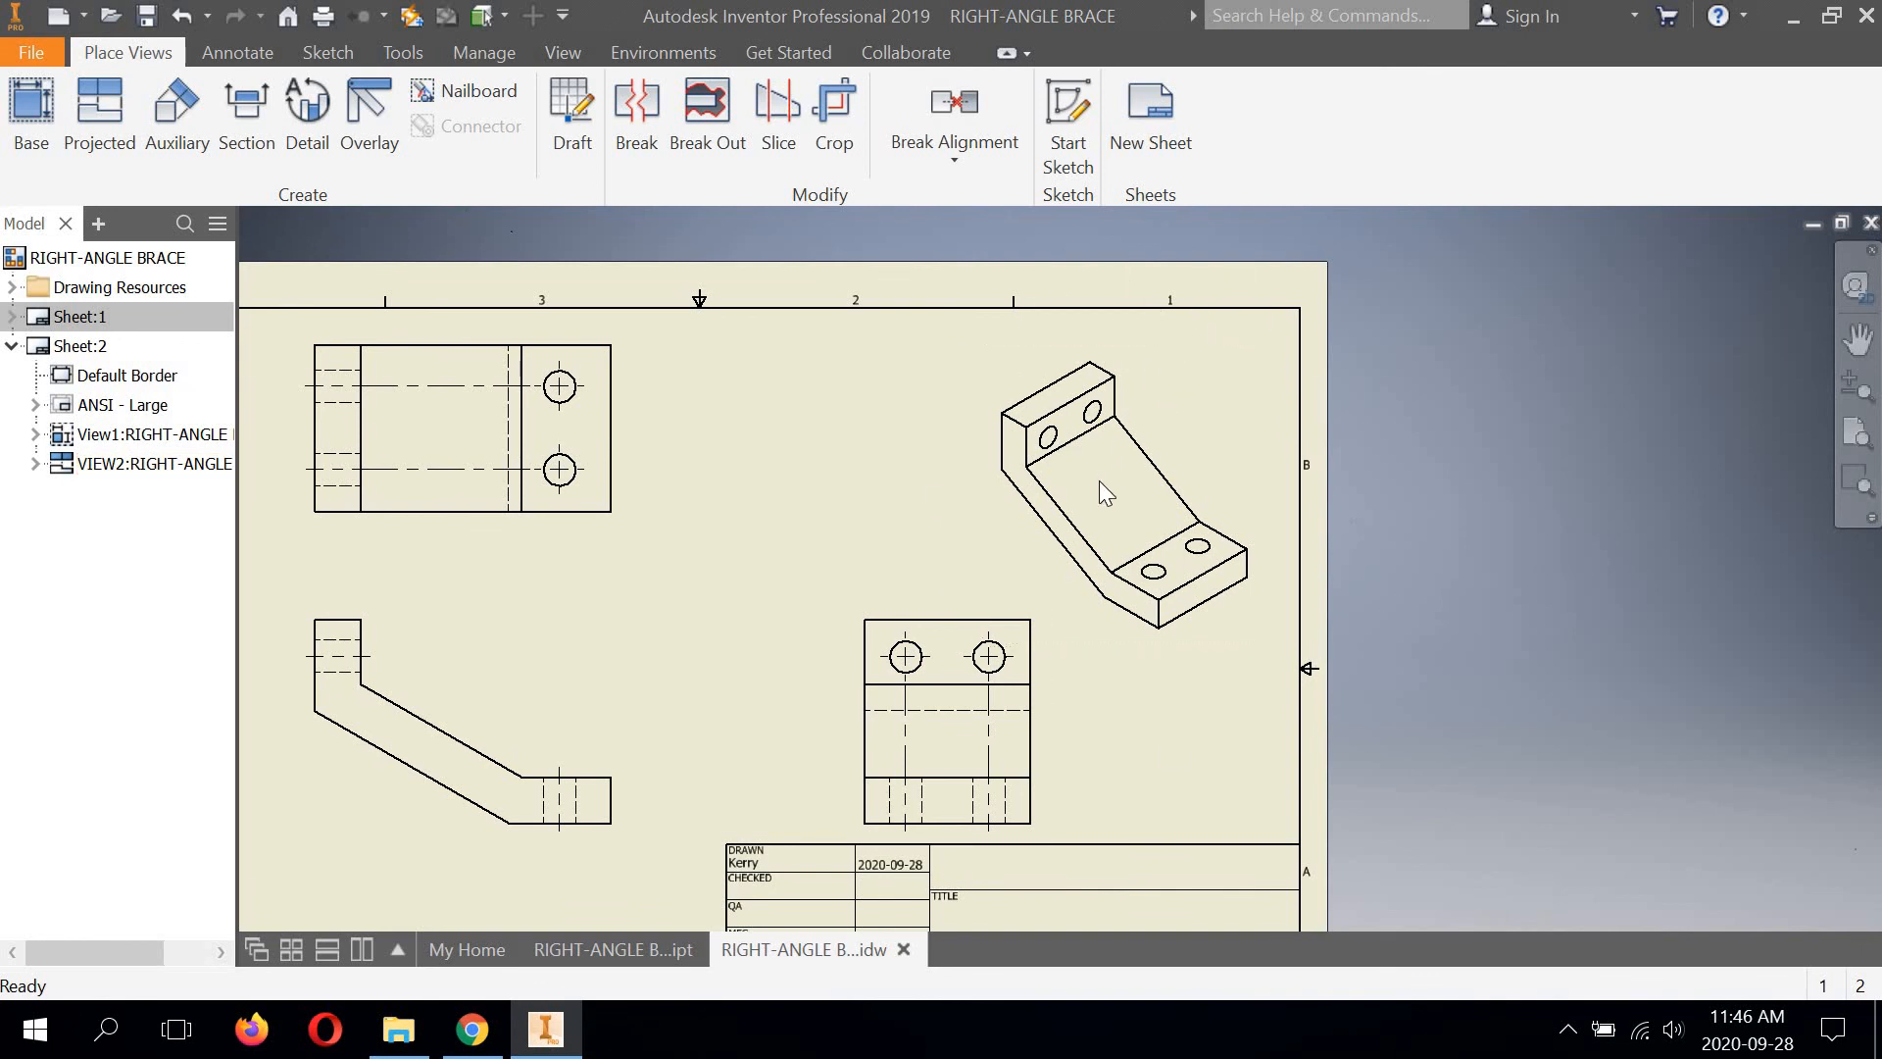
scroll(1100, 492, "down", 3)
middle_click_drag(1168, 508, 1087, 500)
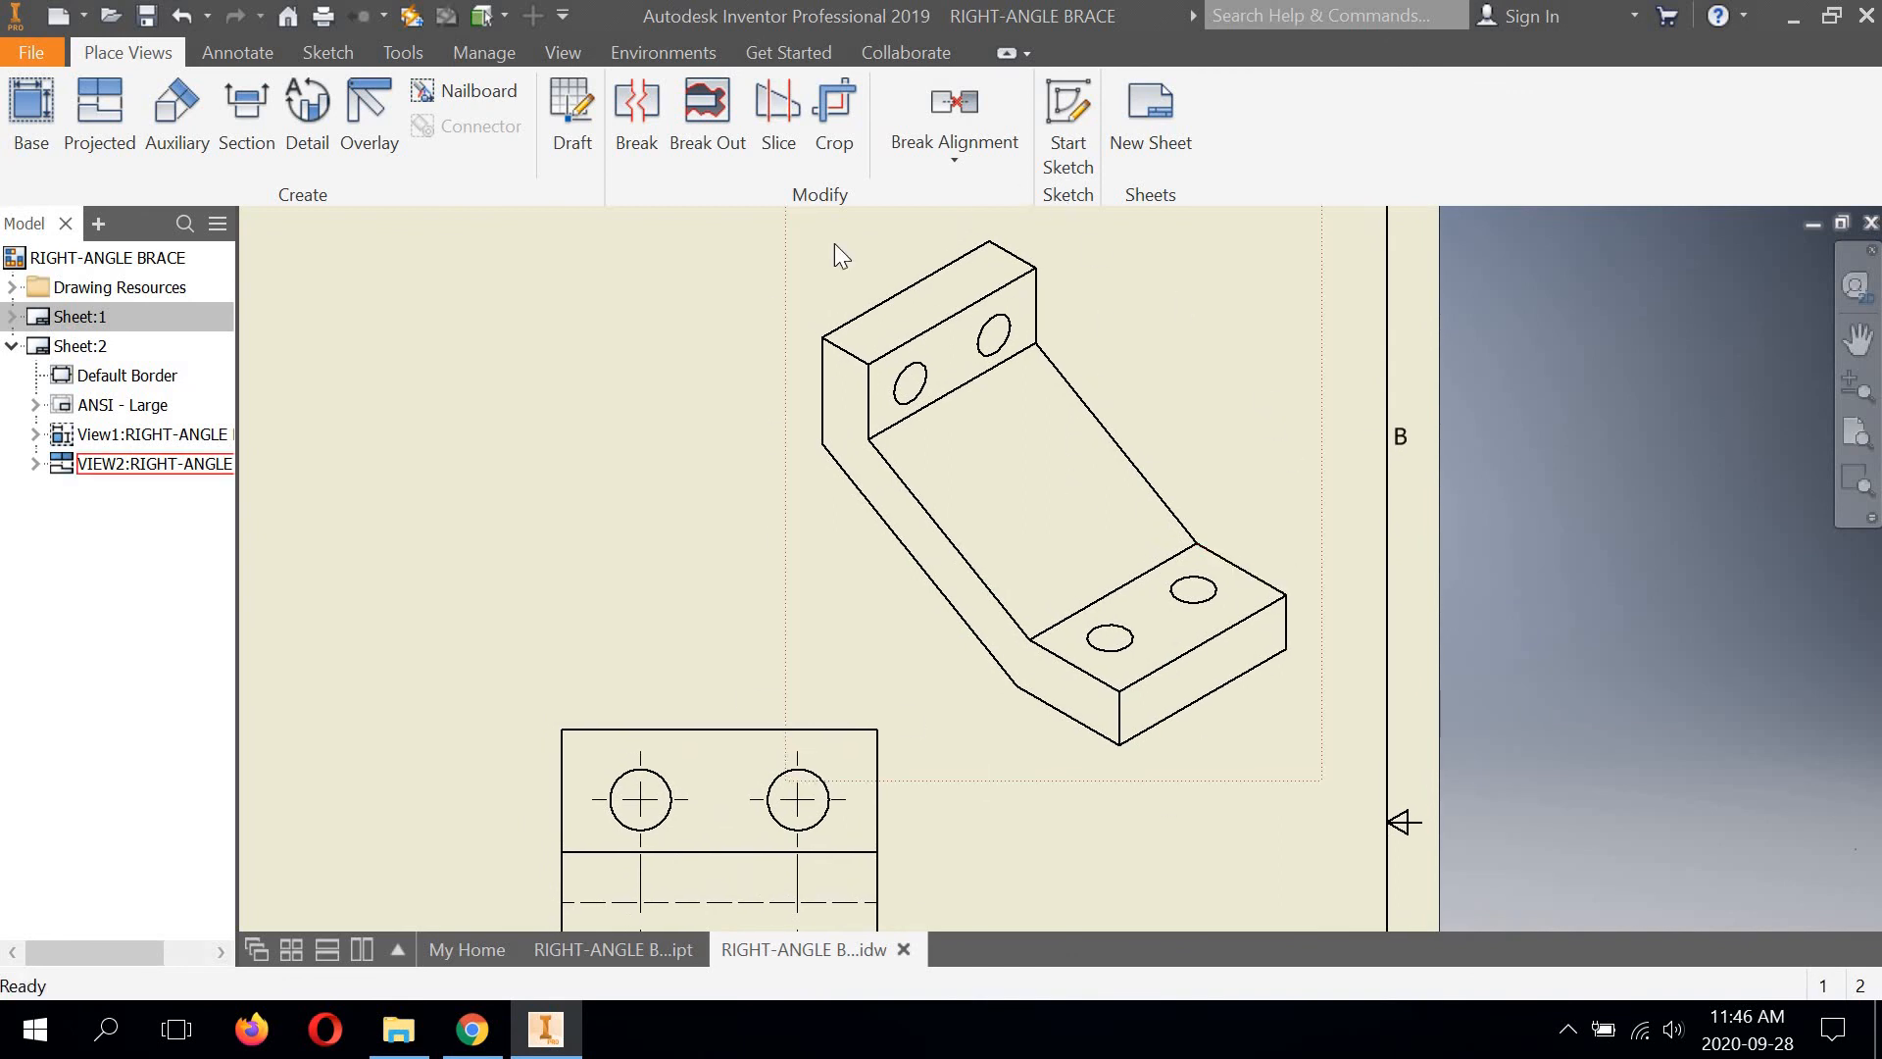
scroll(1115, 702, "down", 4)
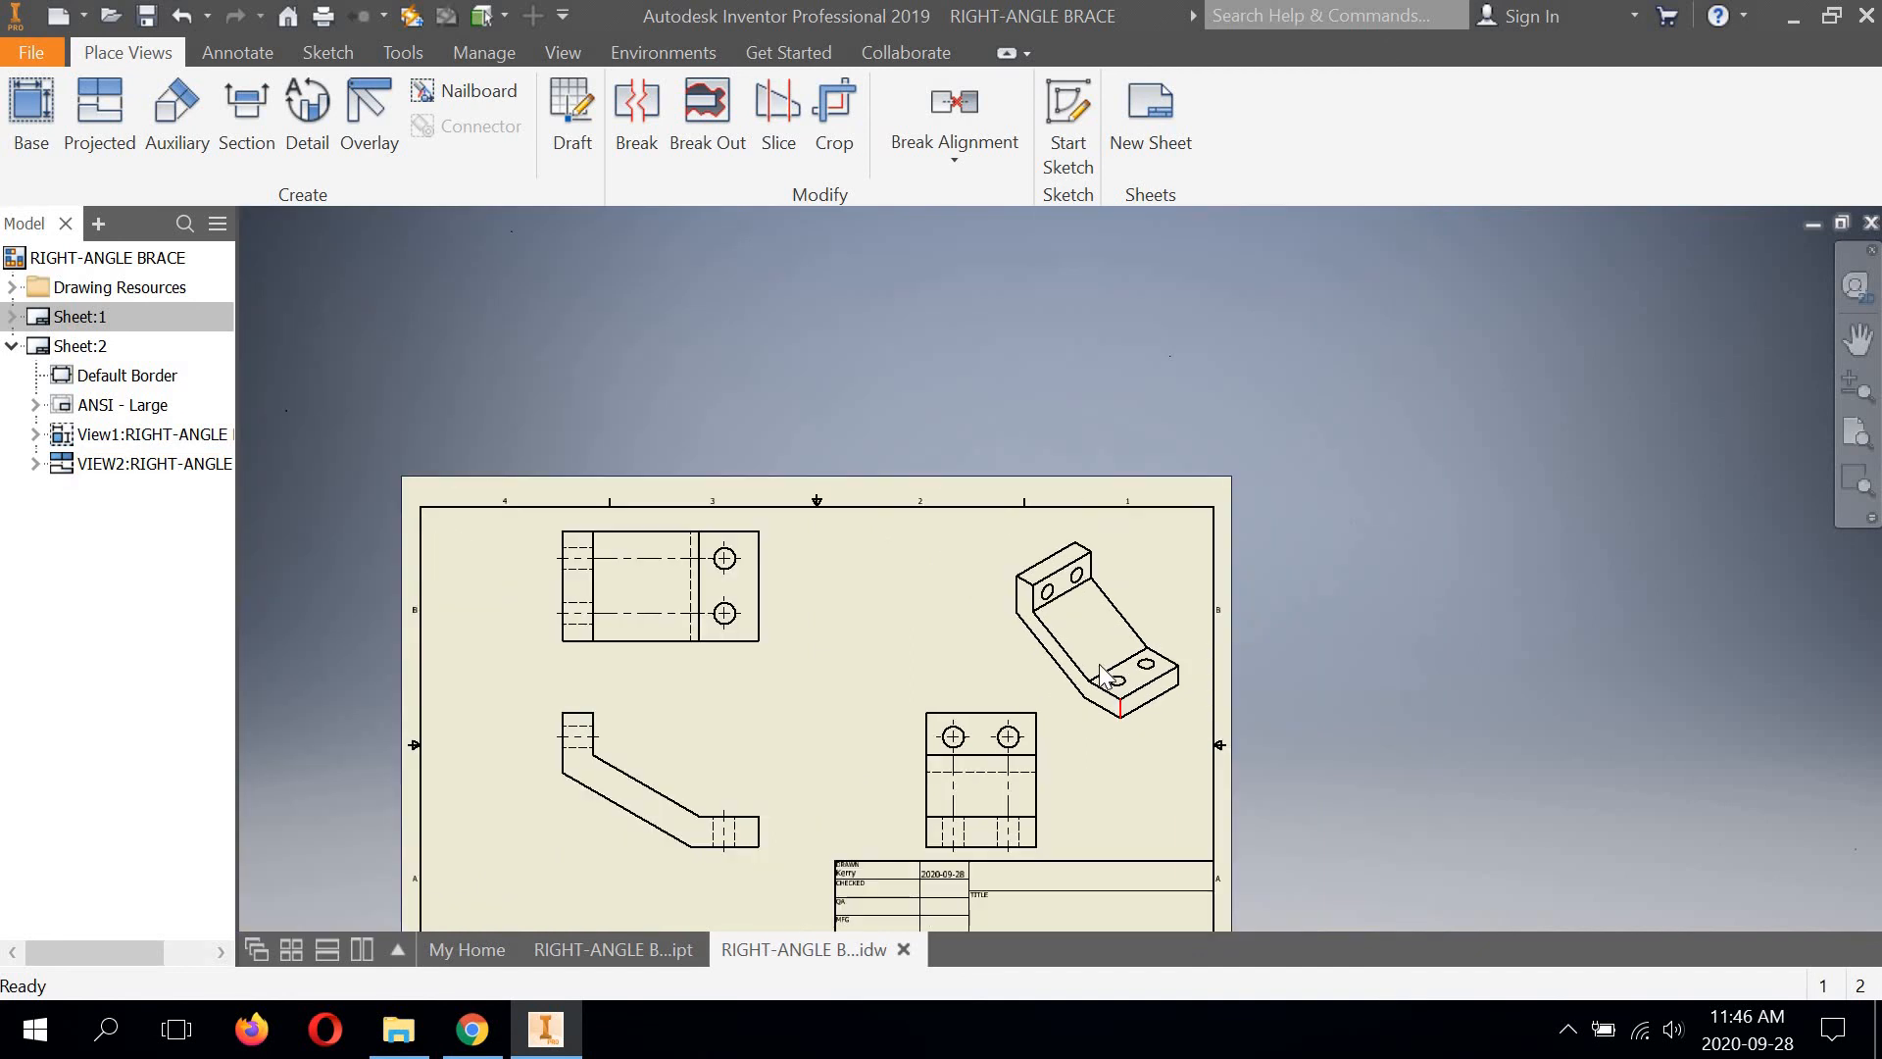
scroll(931, 610, "up", 5)
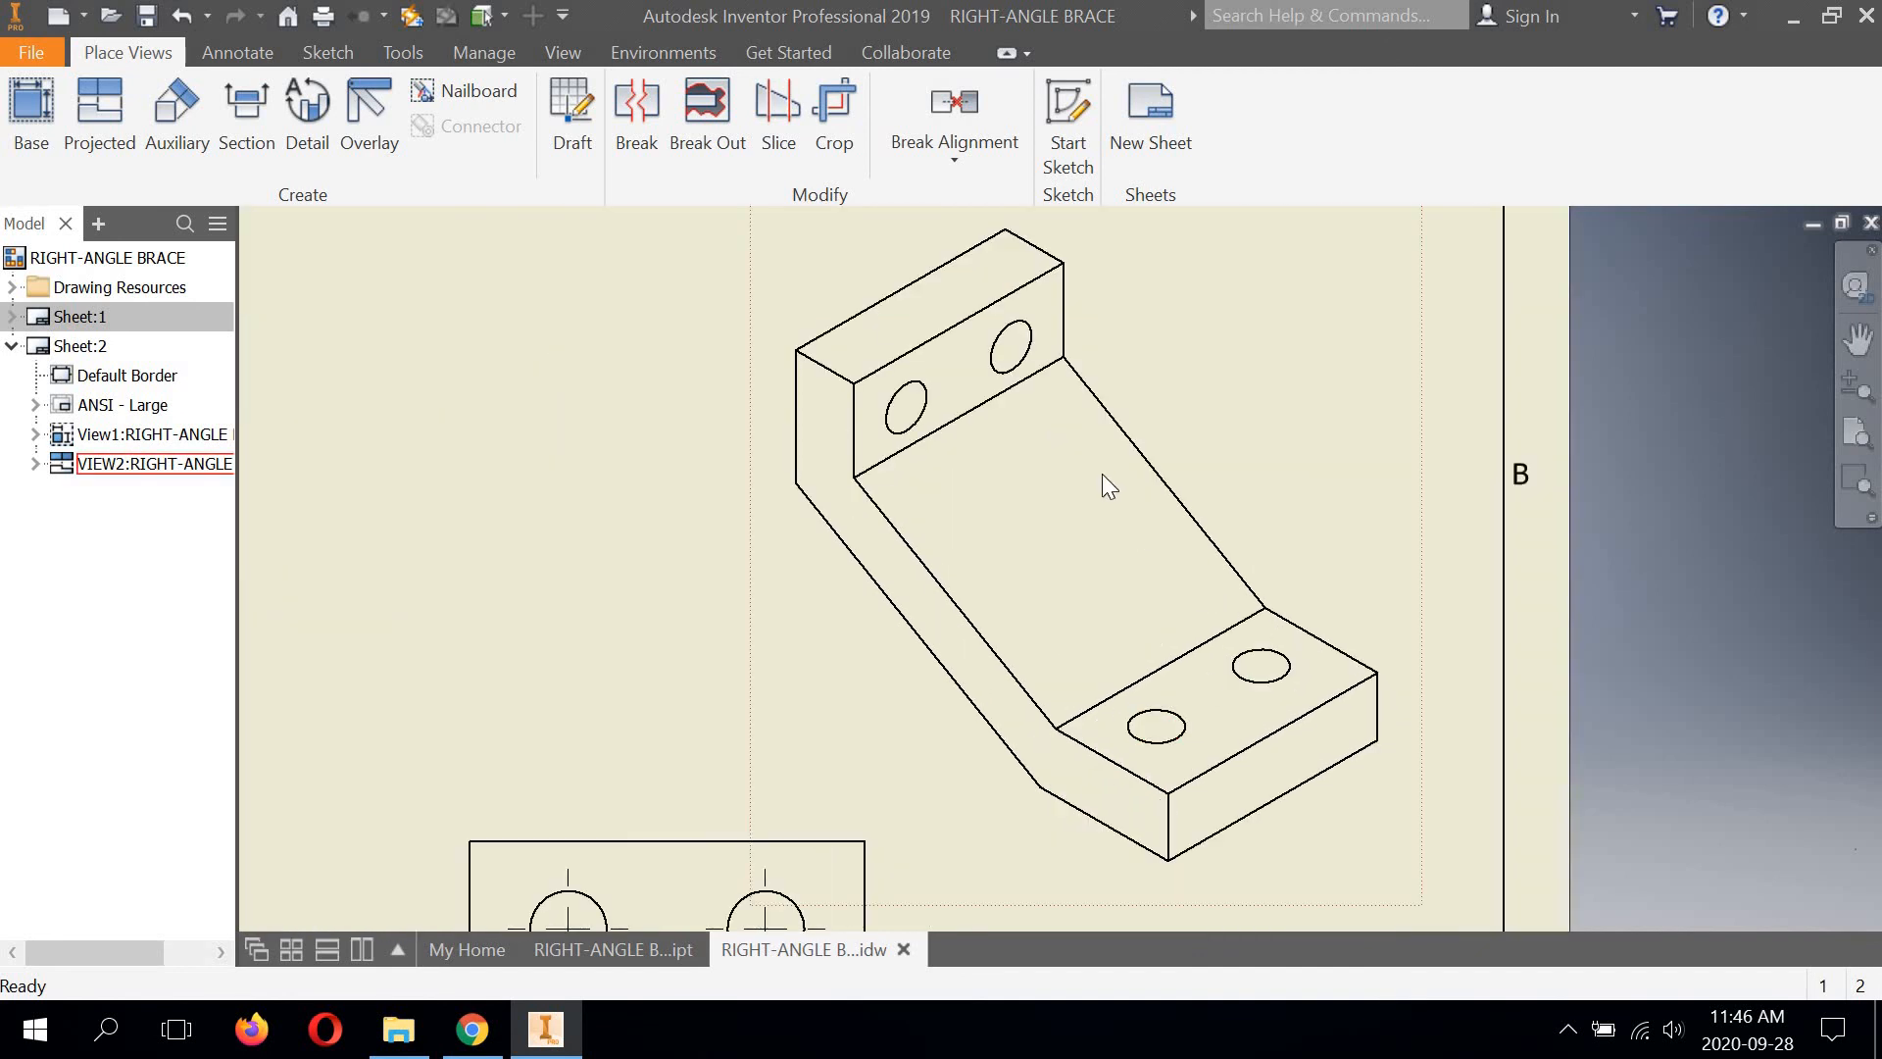
scroll(1100, 475, "down", 2)
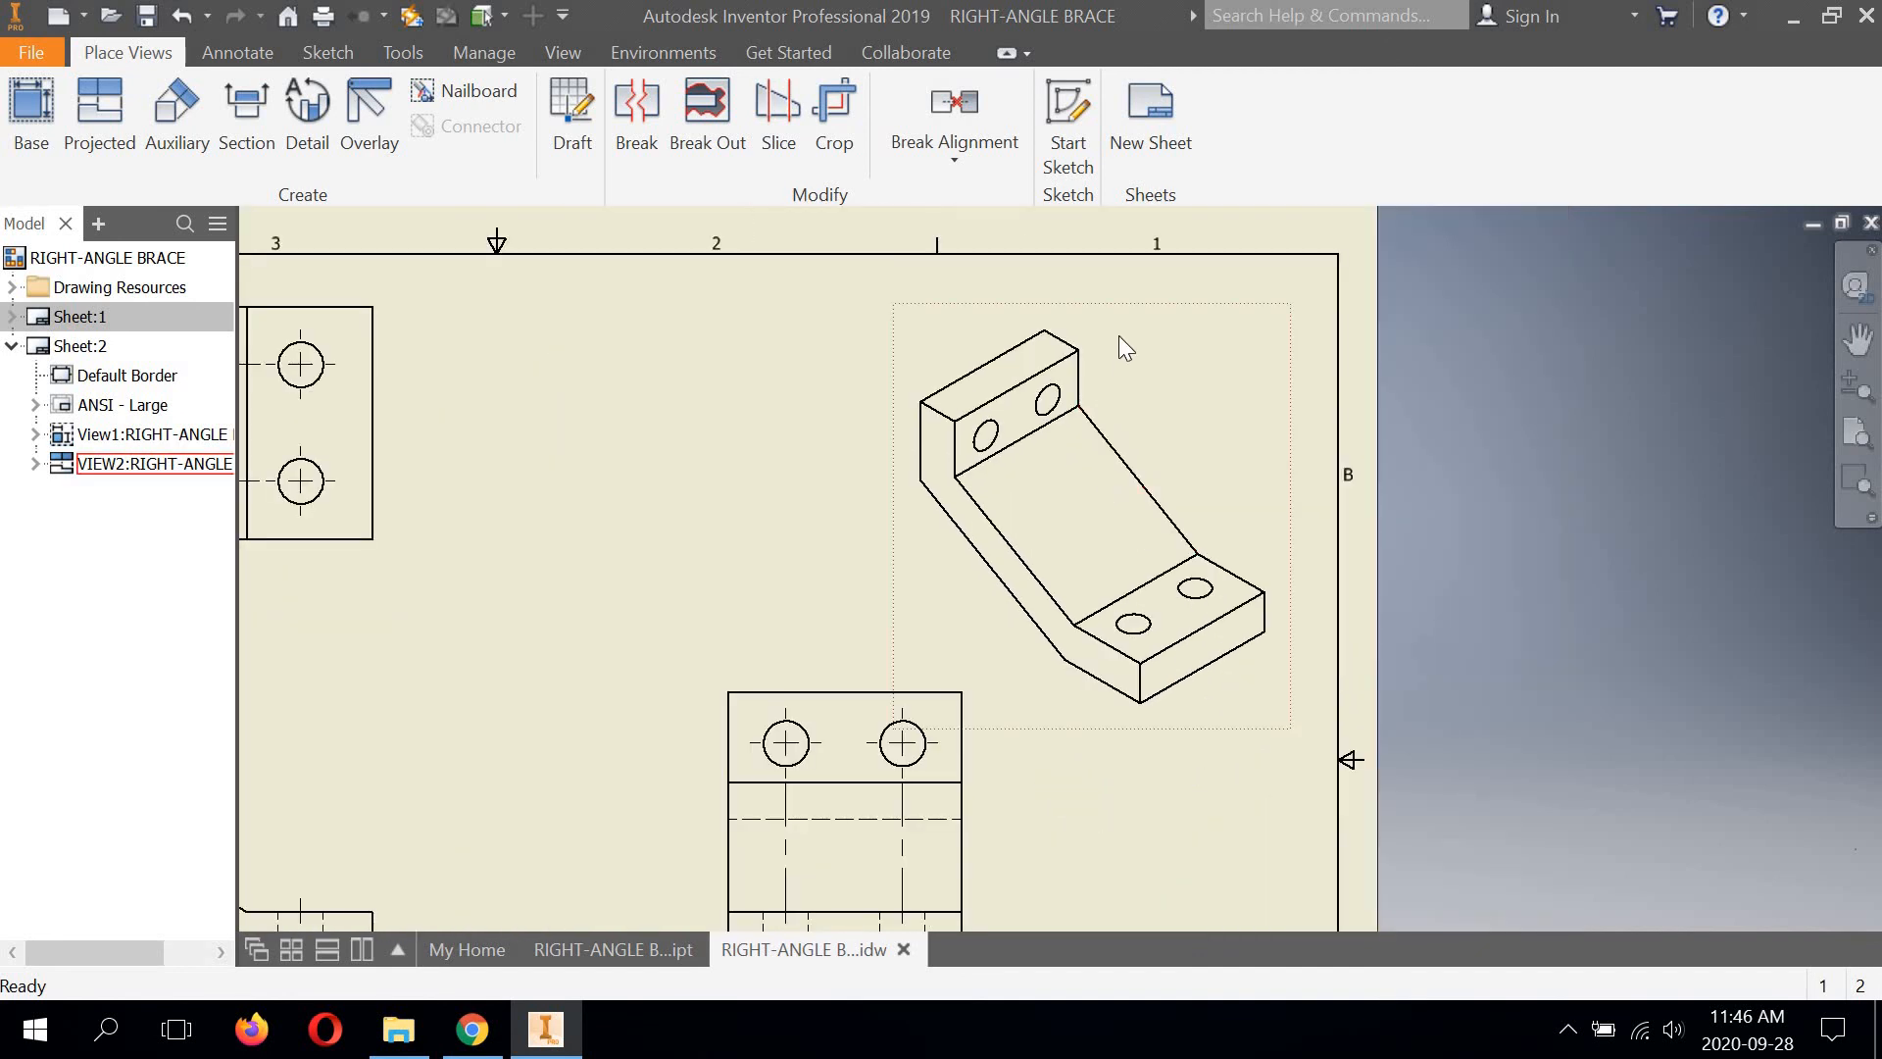
Set the isometric view's style to Hidden Line and inspect its hidden edges and holes
double_click(1164, 359)
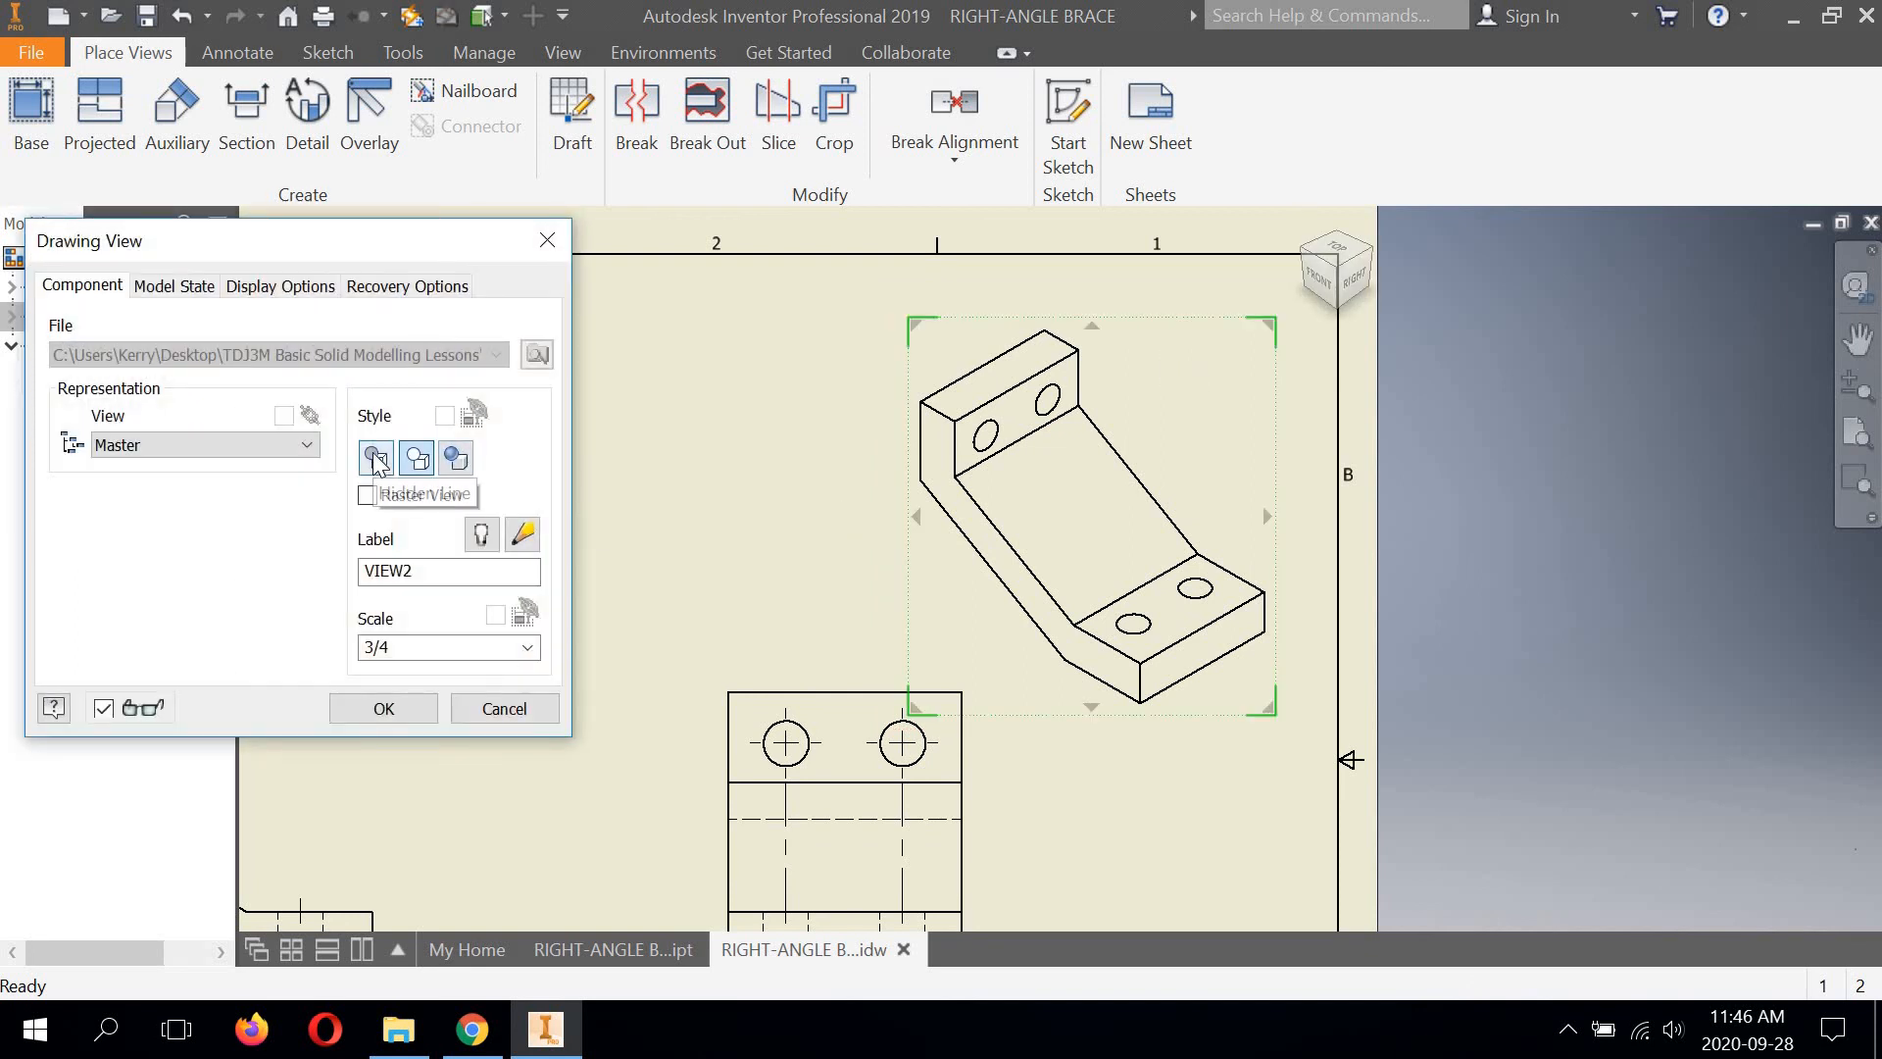
left_click(376, 457)
left_click(382, 708)
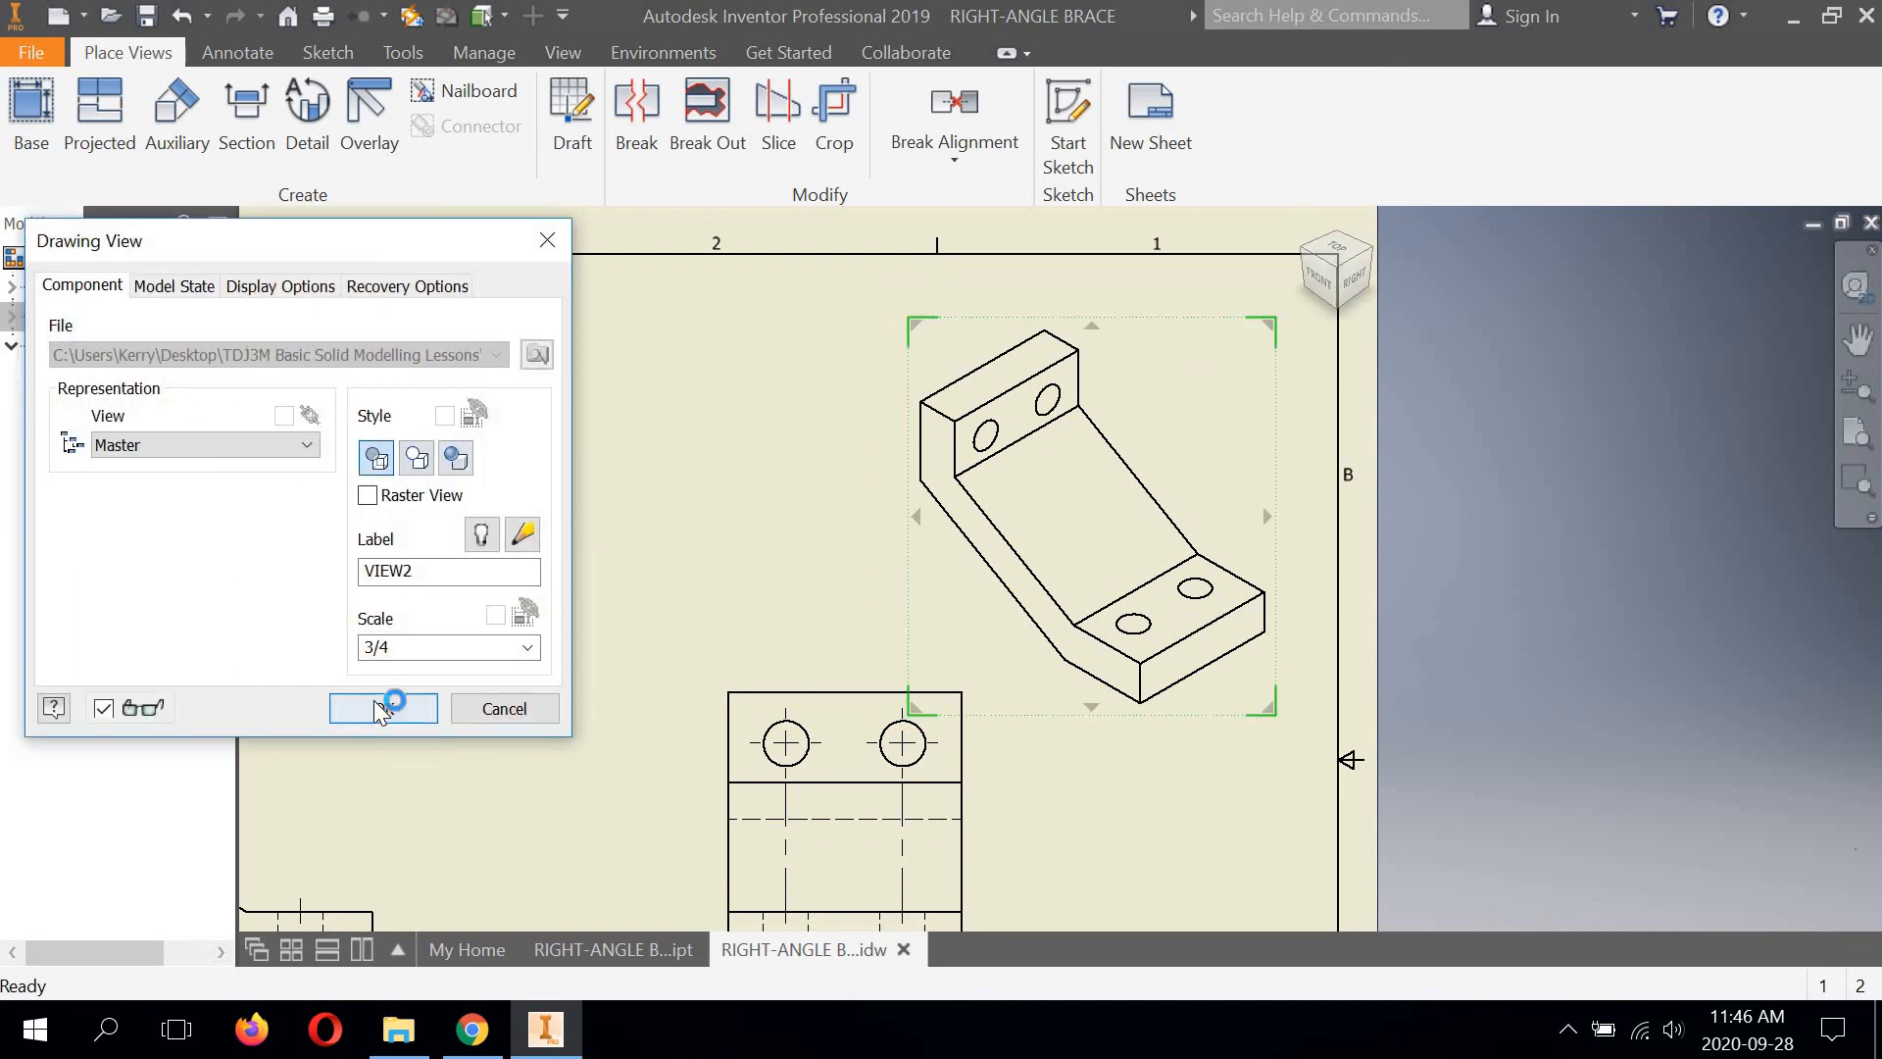
scroll(1304, 650, "up", 3)
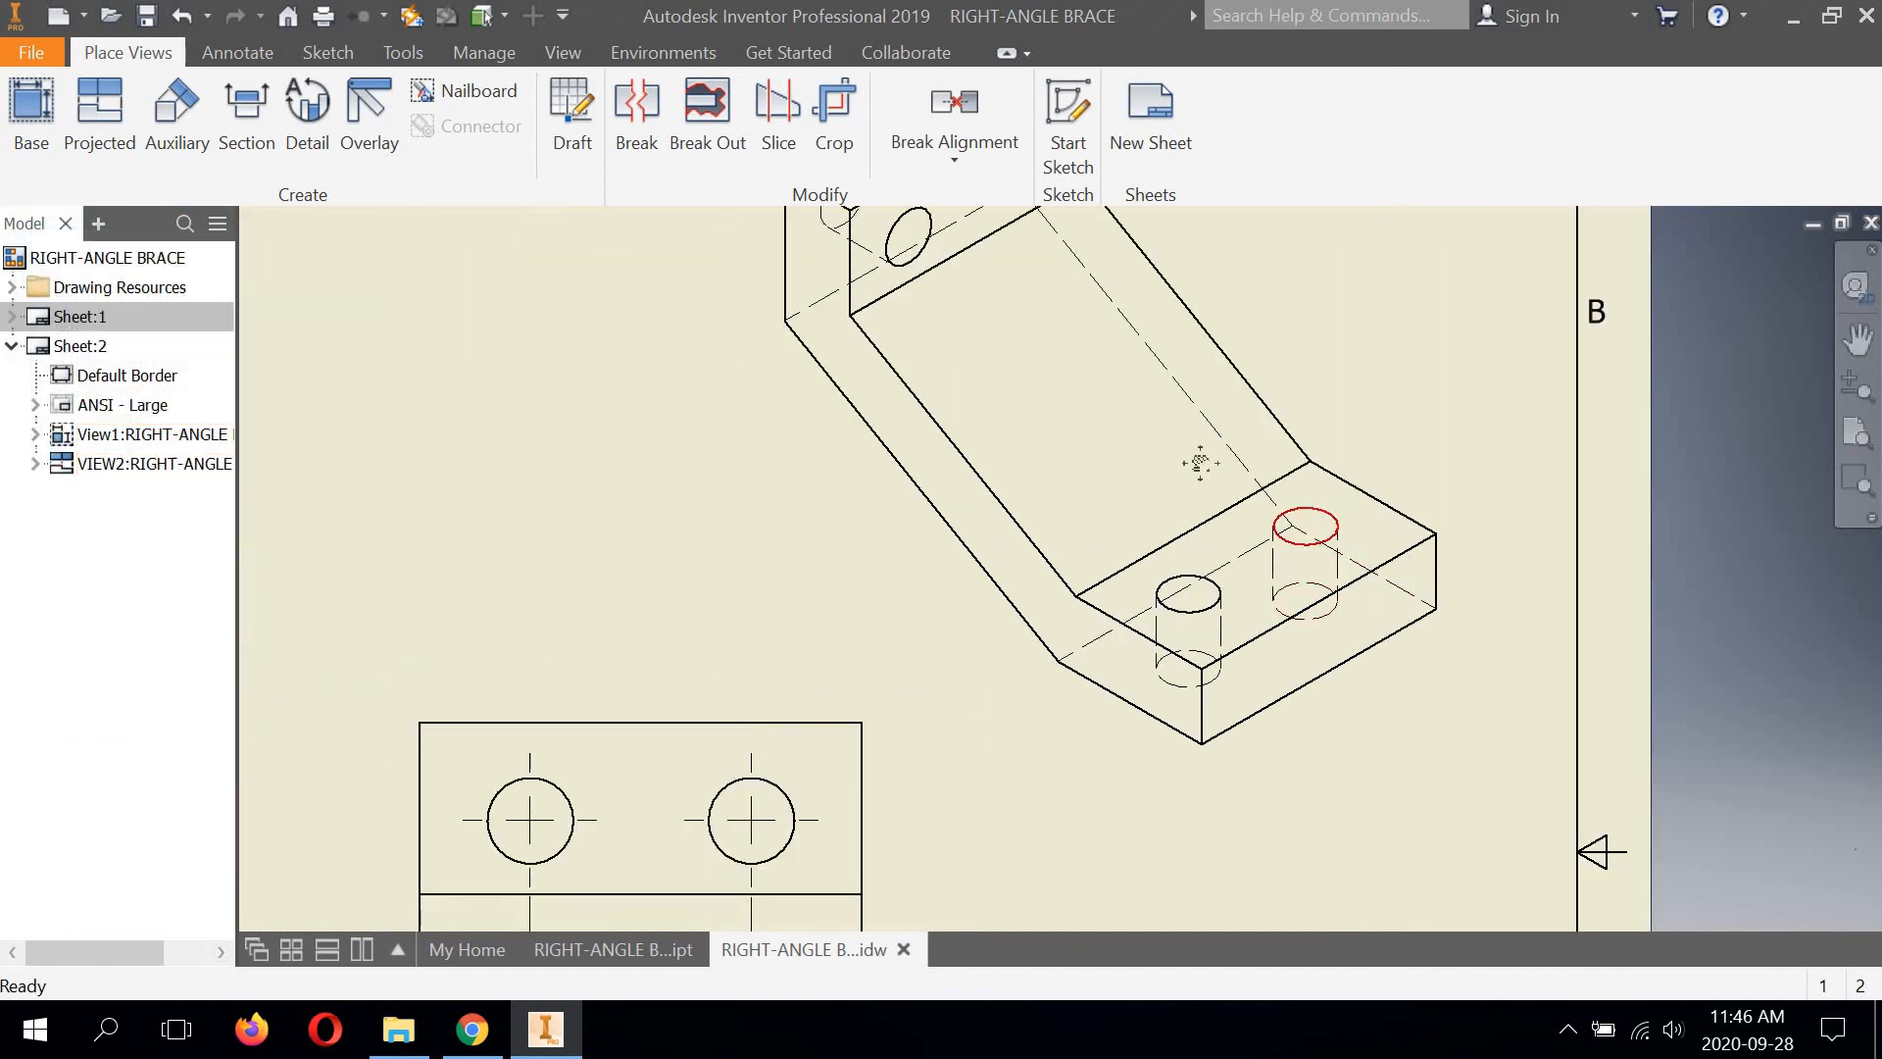
middle_click_drag(1056, 279, 1056, 408)
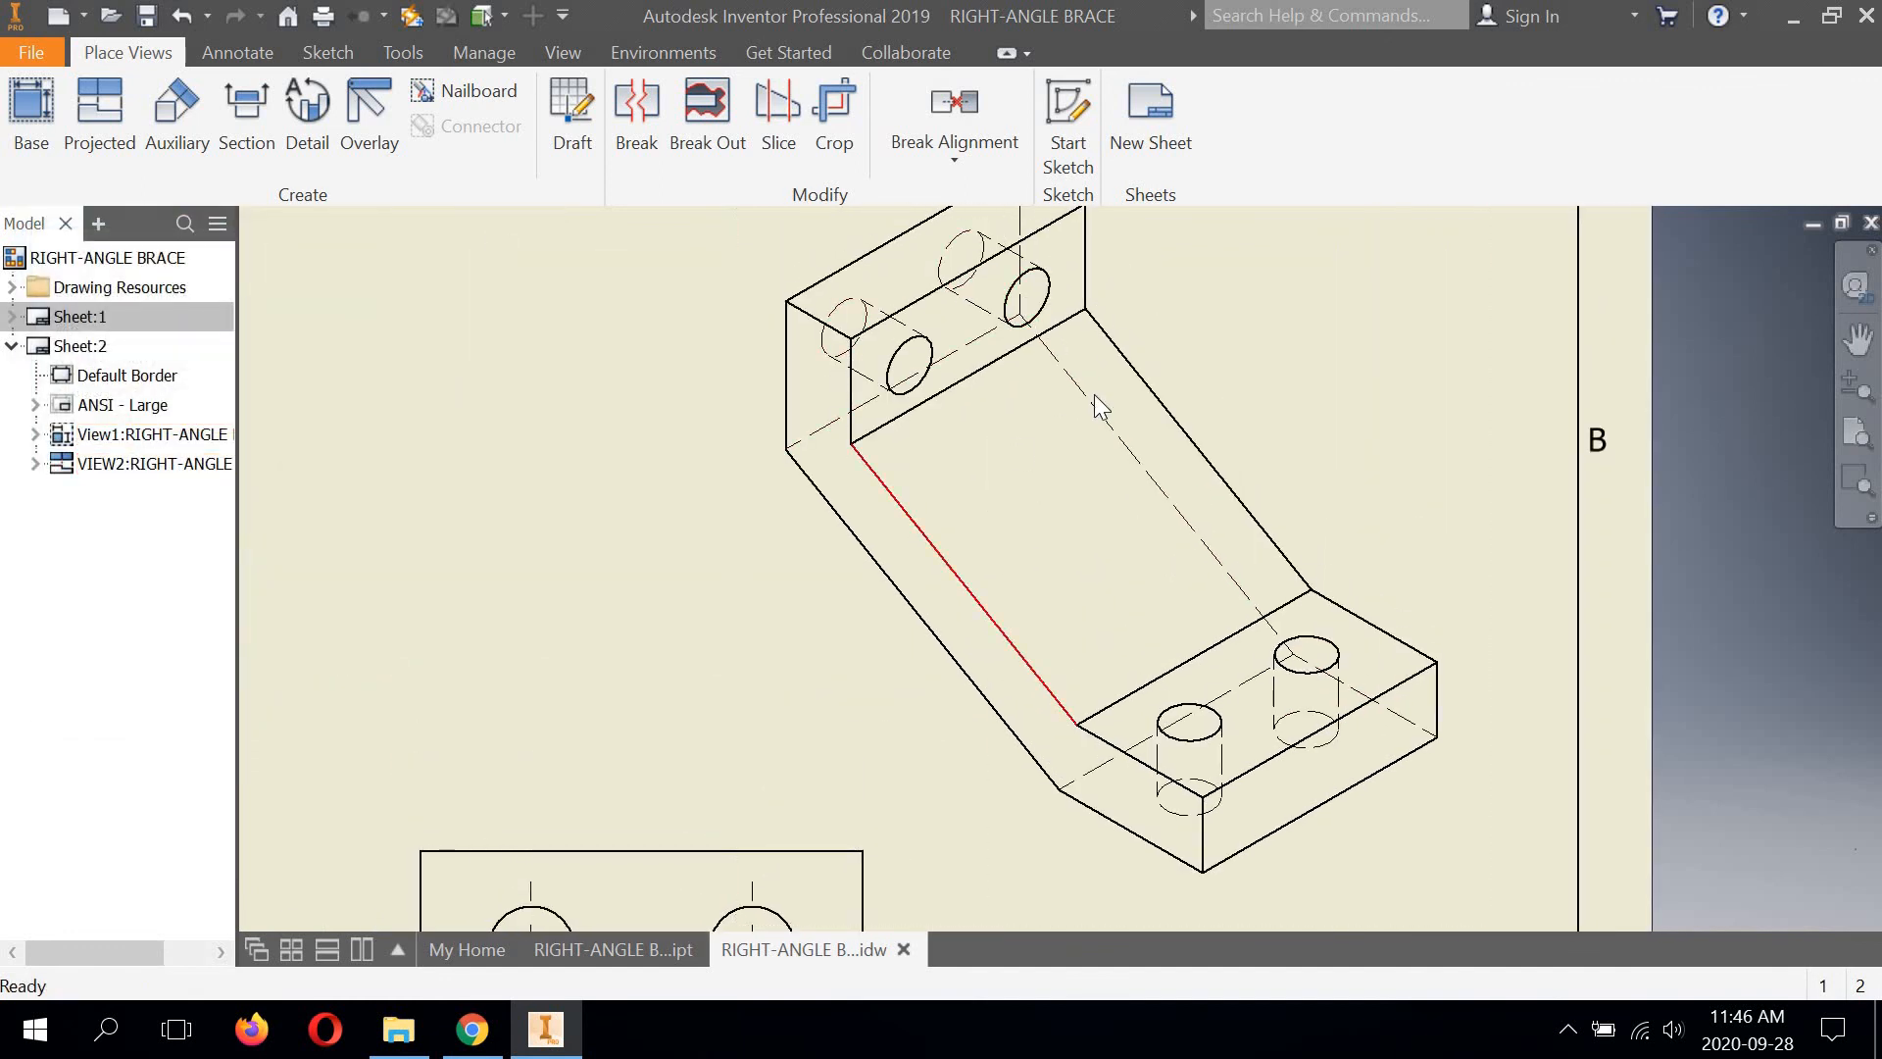
scroll(1094, 394, "down", 3)
mouse_move(450, 596)
middle_mouse_down()
mouse_move(745, 534)
mouse_move(900, 604)
middle_mouse_up()
middle_click_drag(1593, 335, 1284, 349)
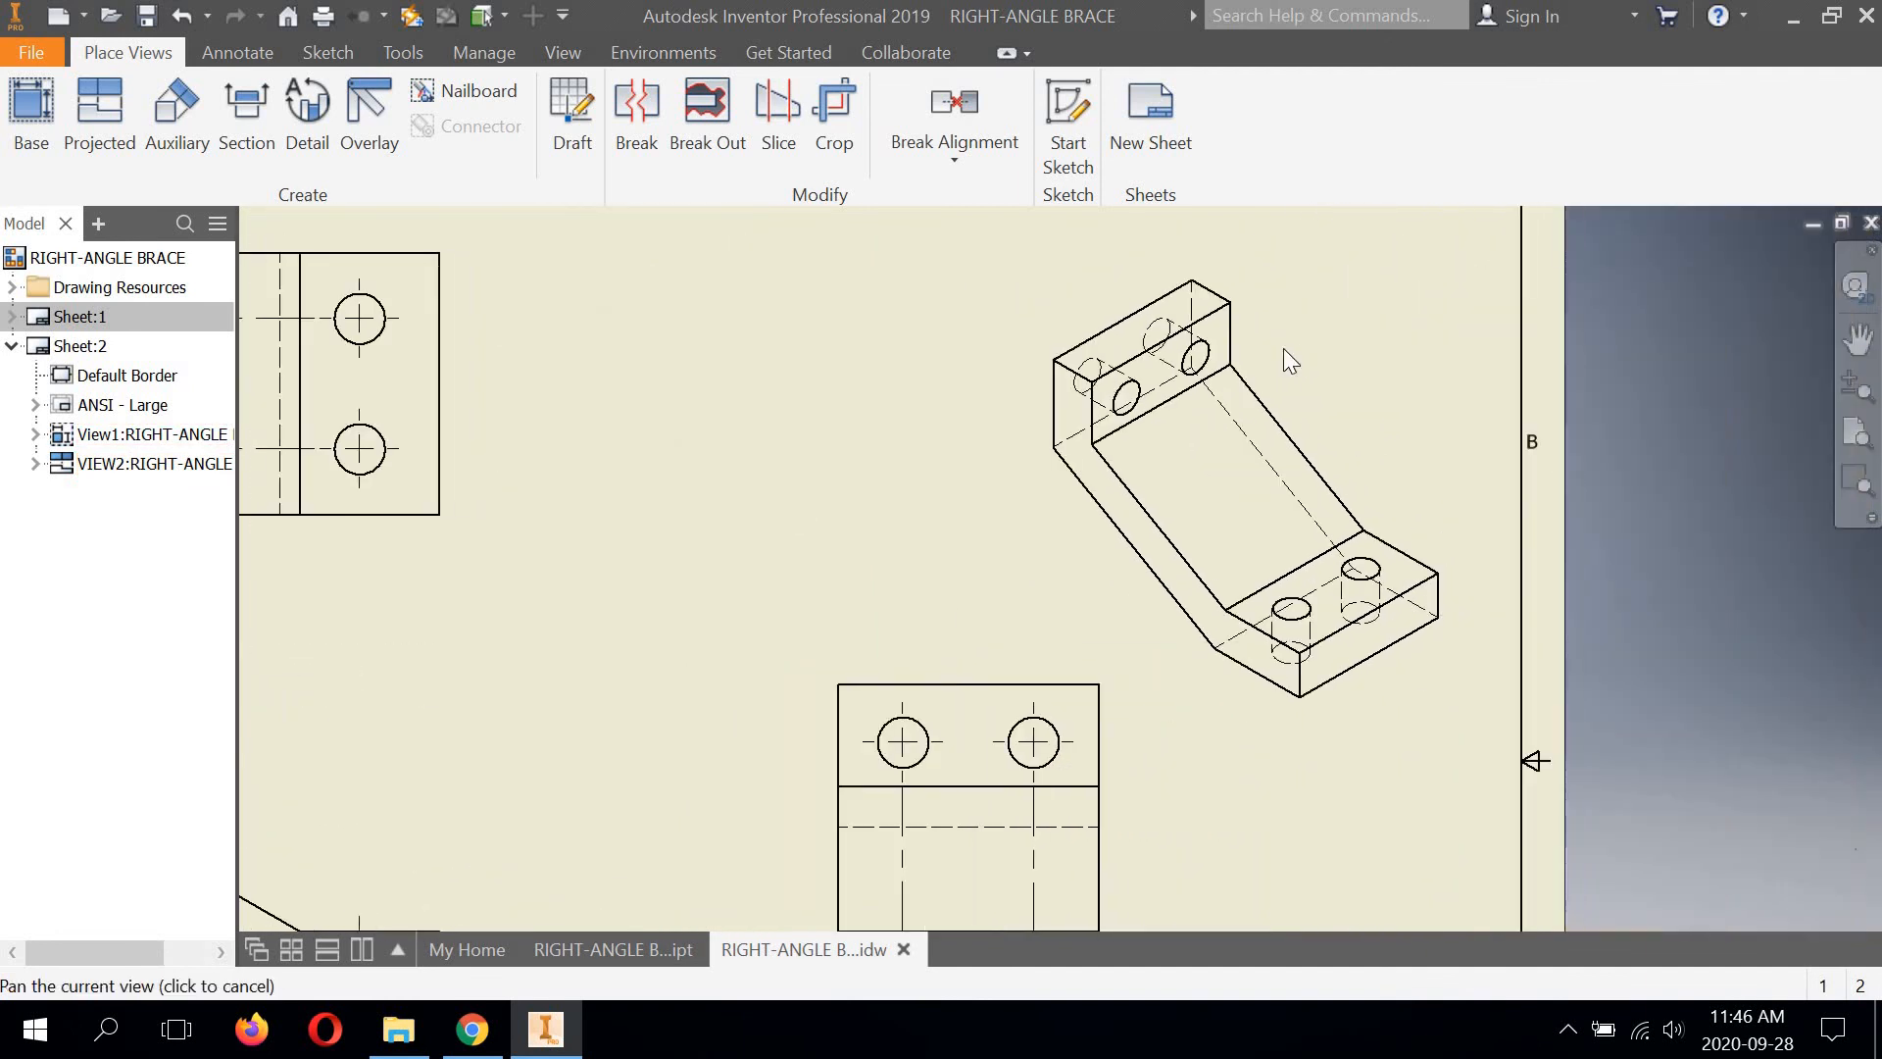
double_click(1343, 388)
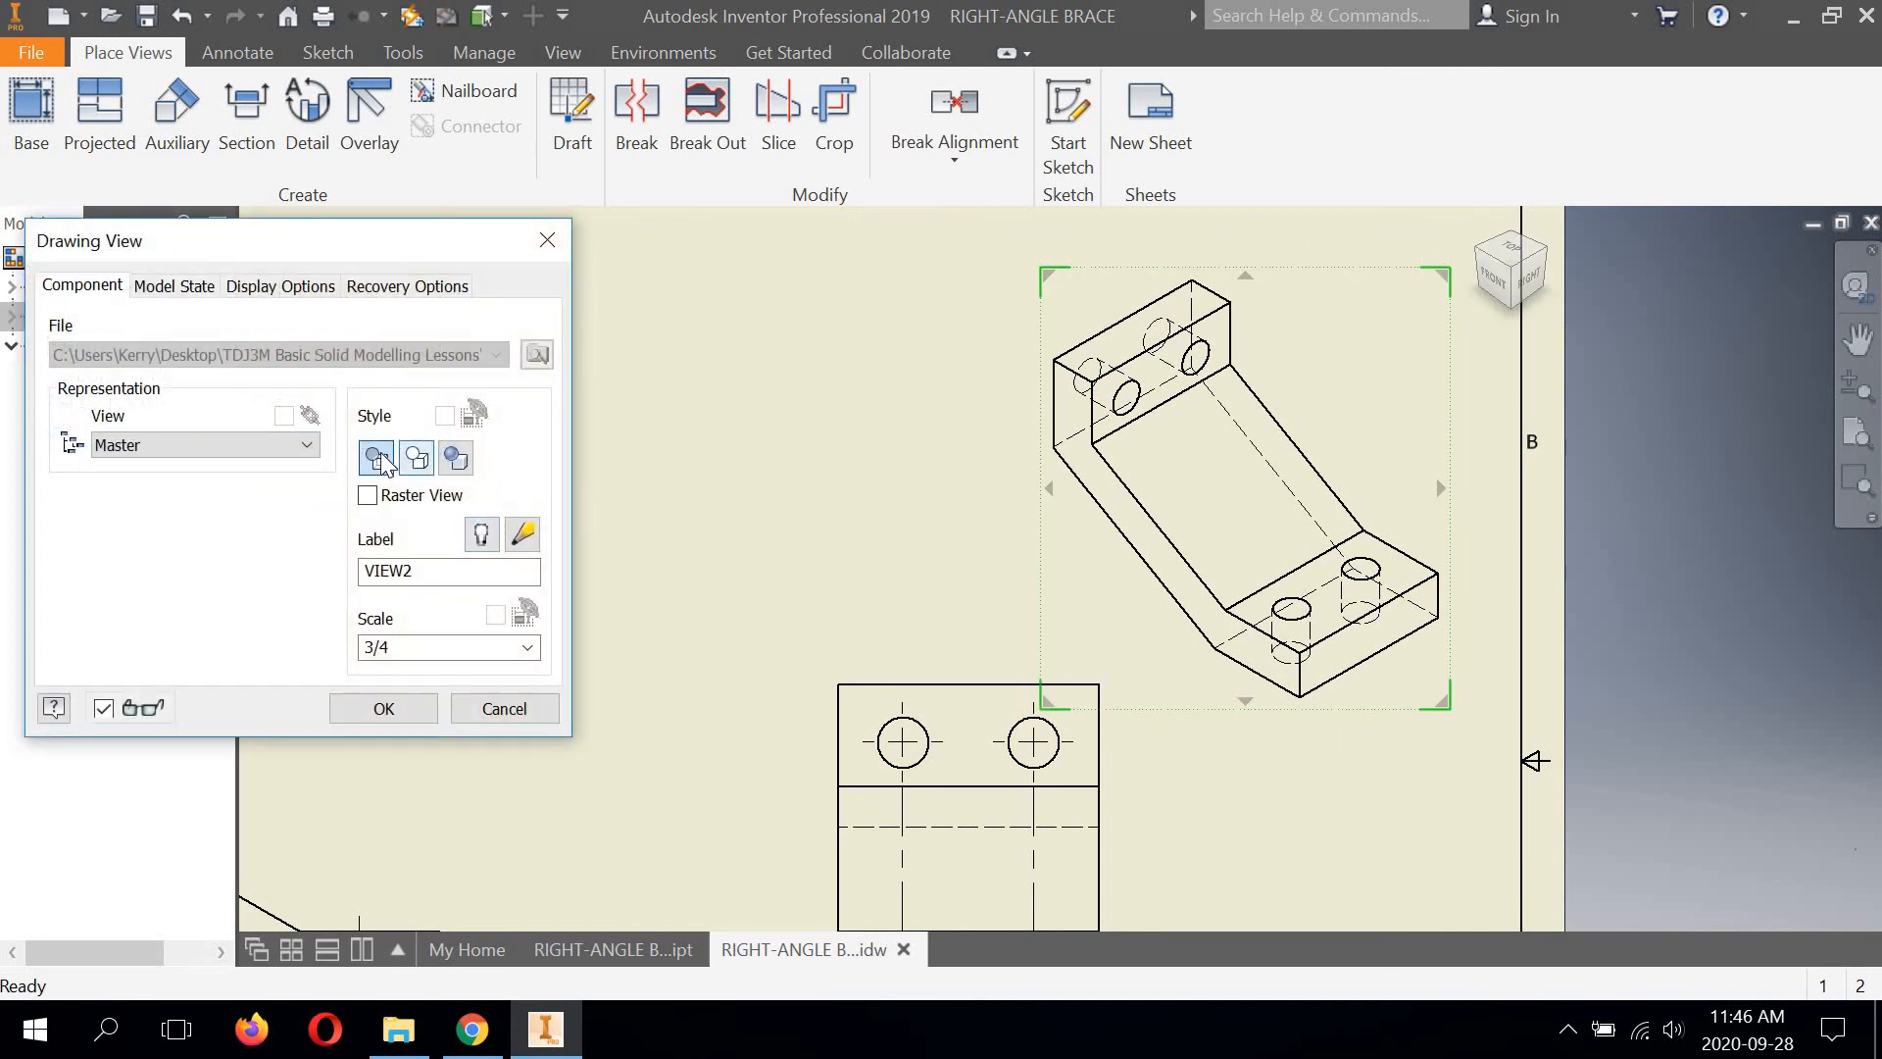
left_click(384, 708)
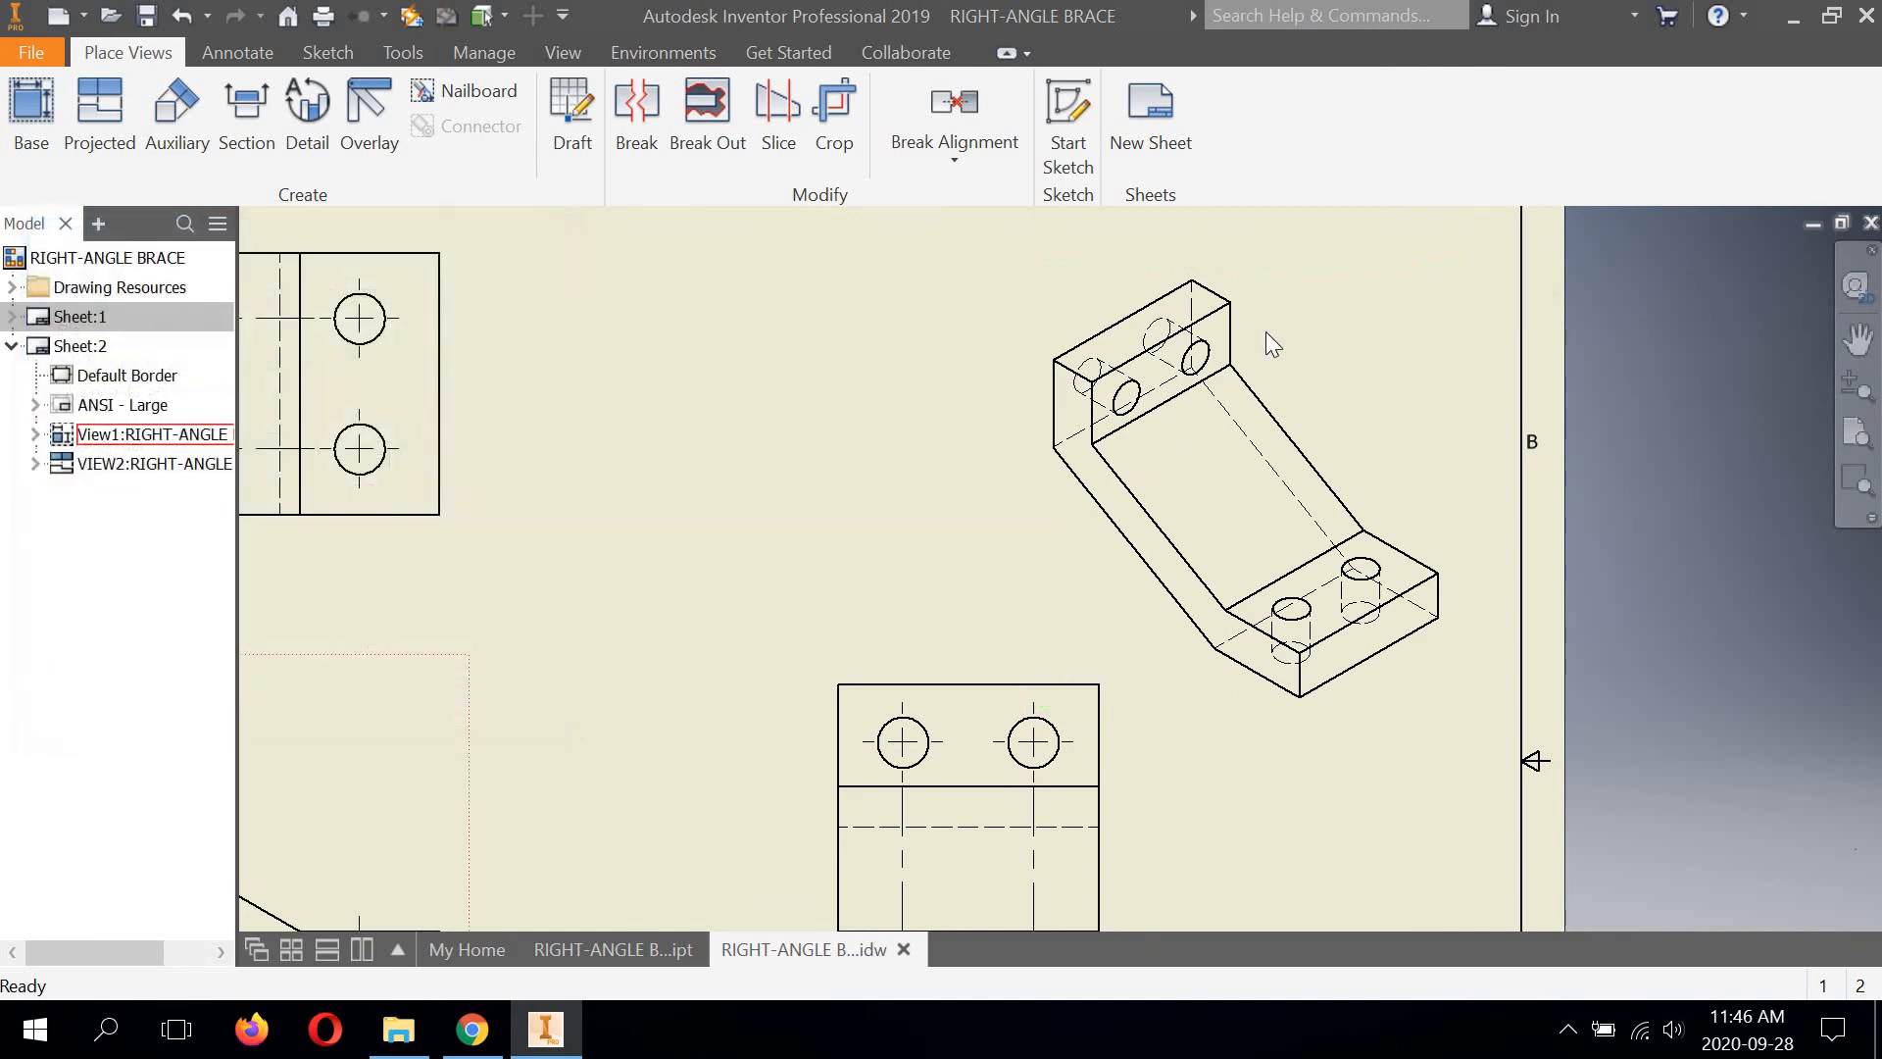
double_click(1274, 326)
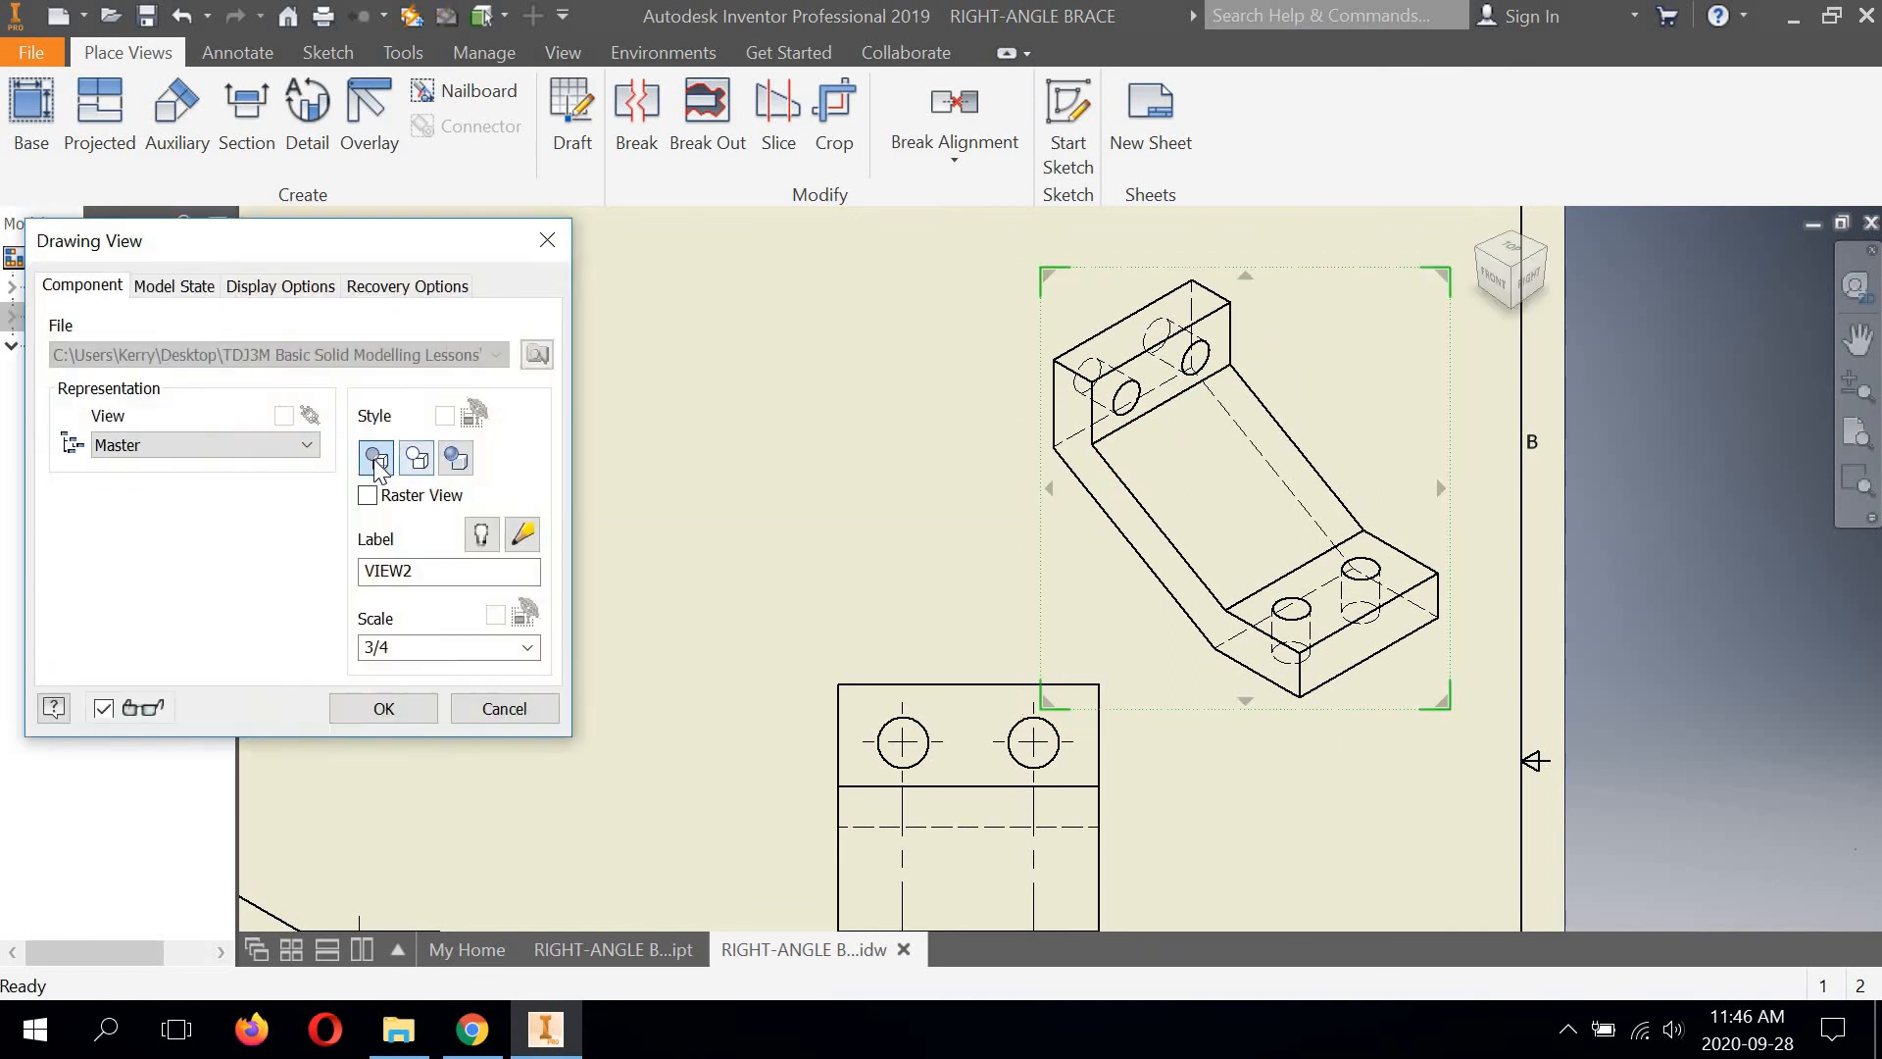
left_click(360, 722)
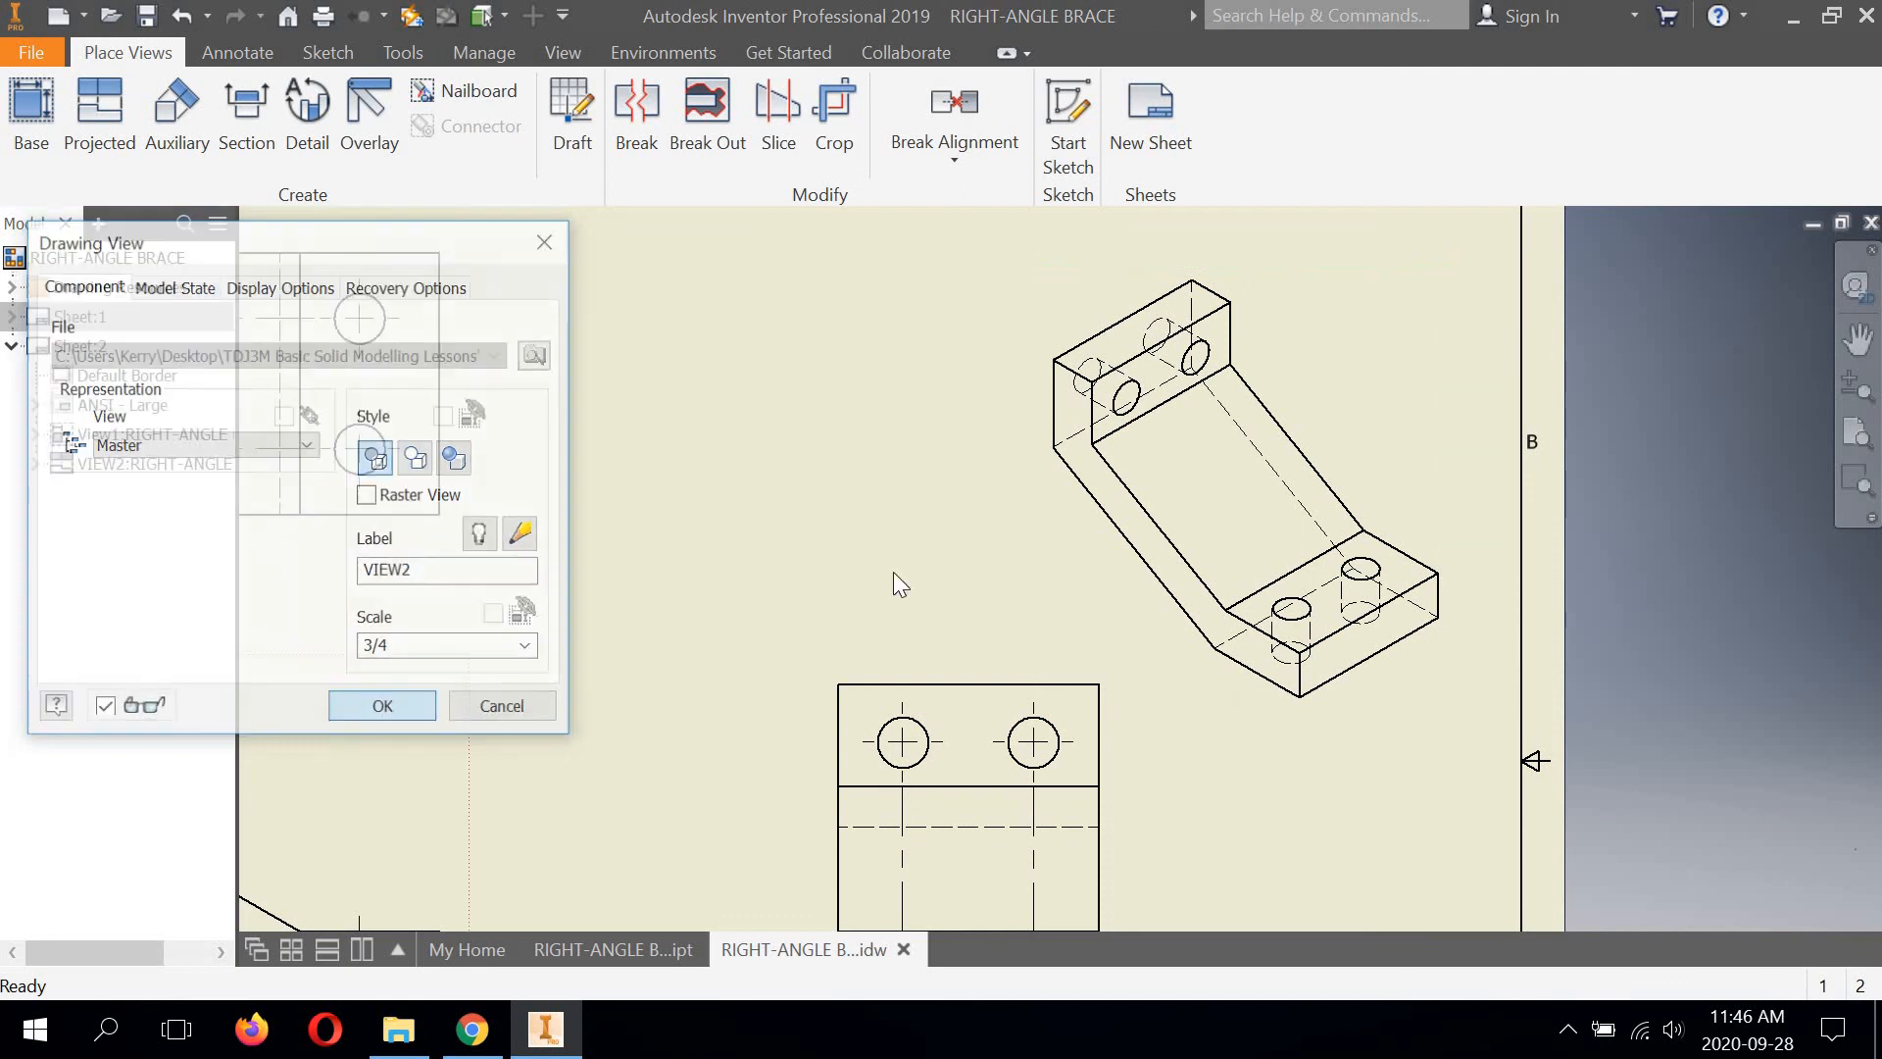
Set the isometric view's display style to Hidden Line Removed
double_click(1162, 652)
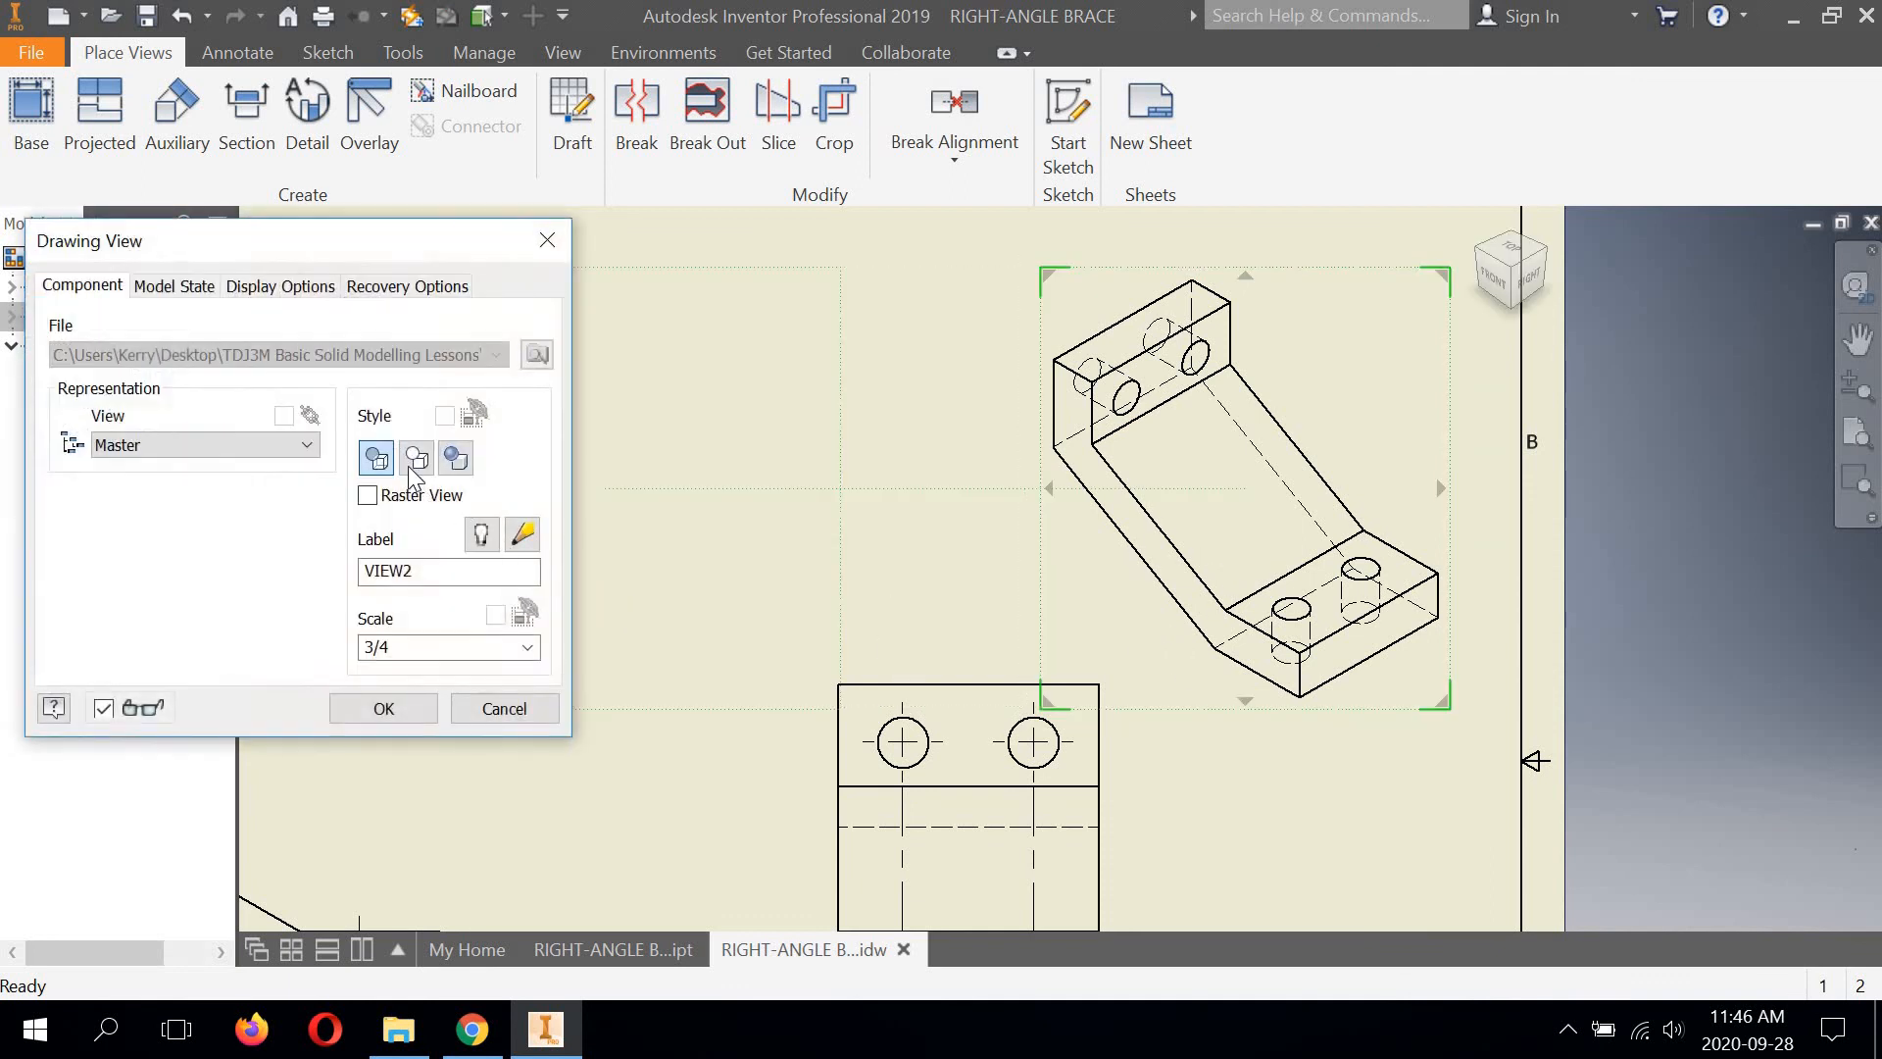
left_click(417, 465)
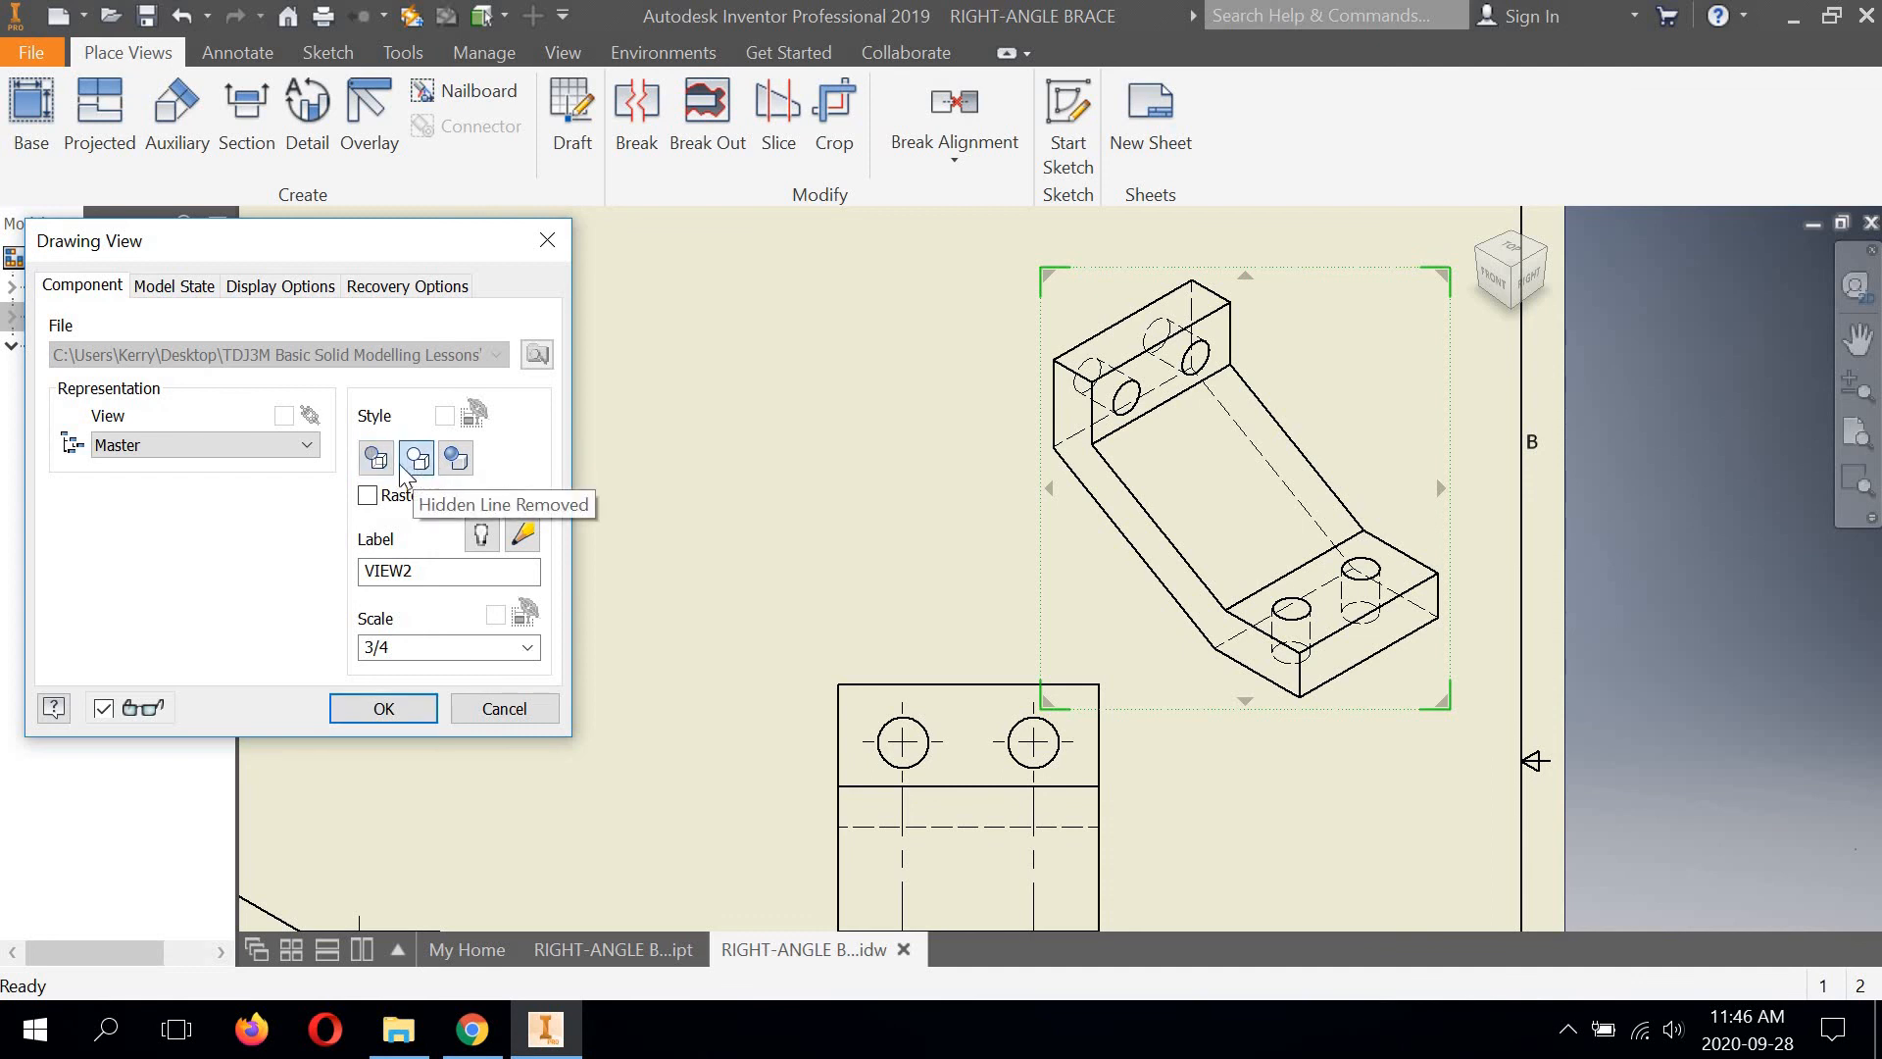
left_click(376, 458)
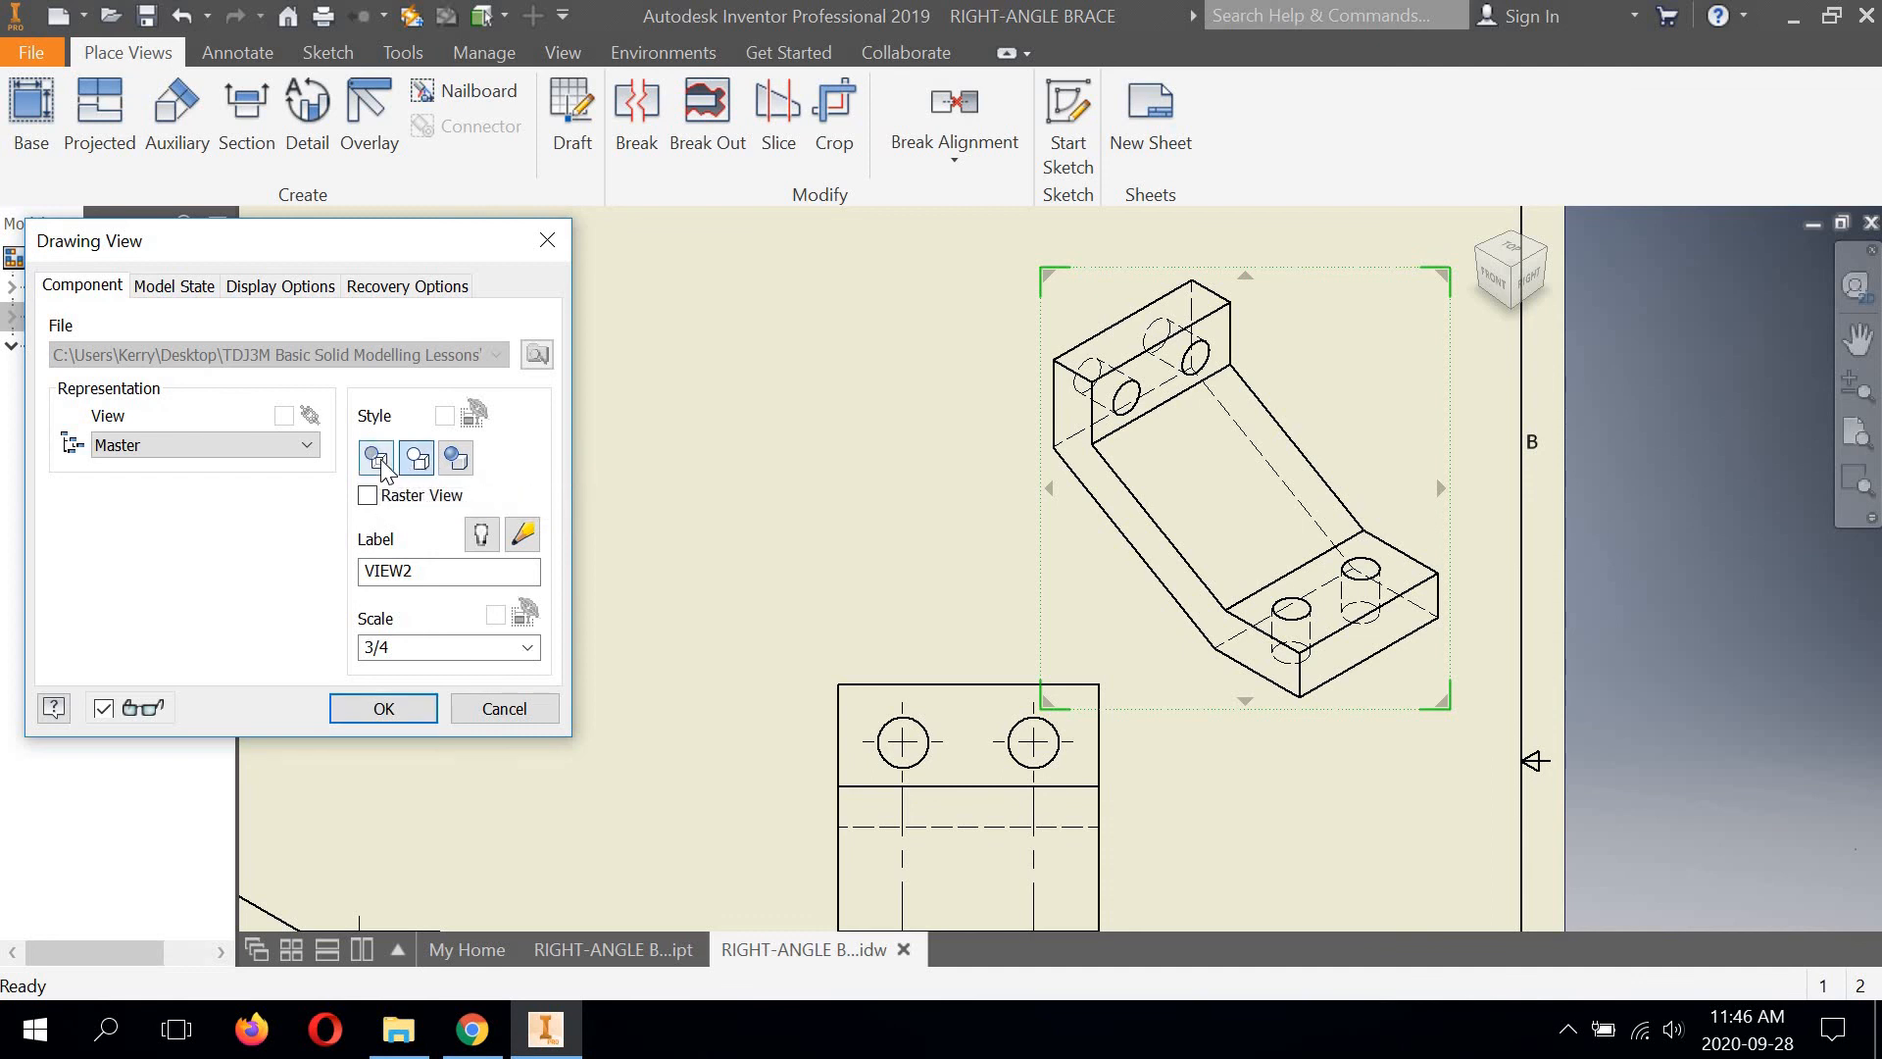
left_click(416, 463)
left_click(383, 708)
middle_click_drag(864, 583, 756, 704)
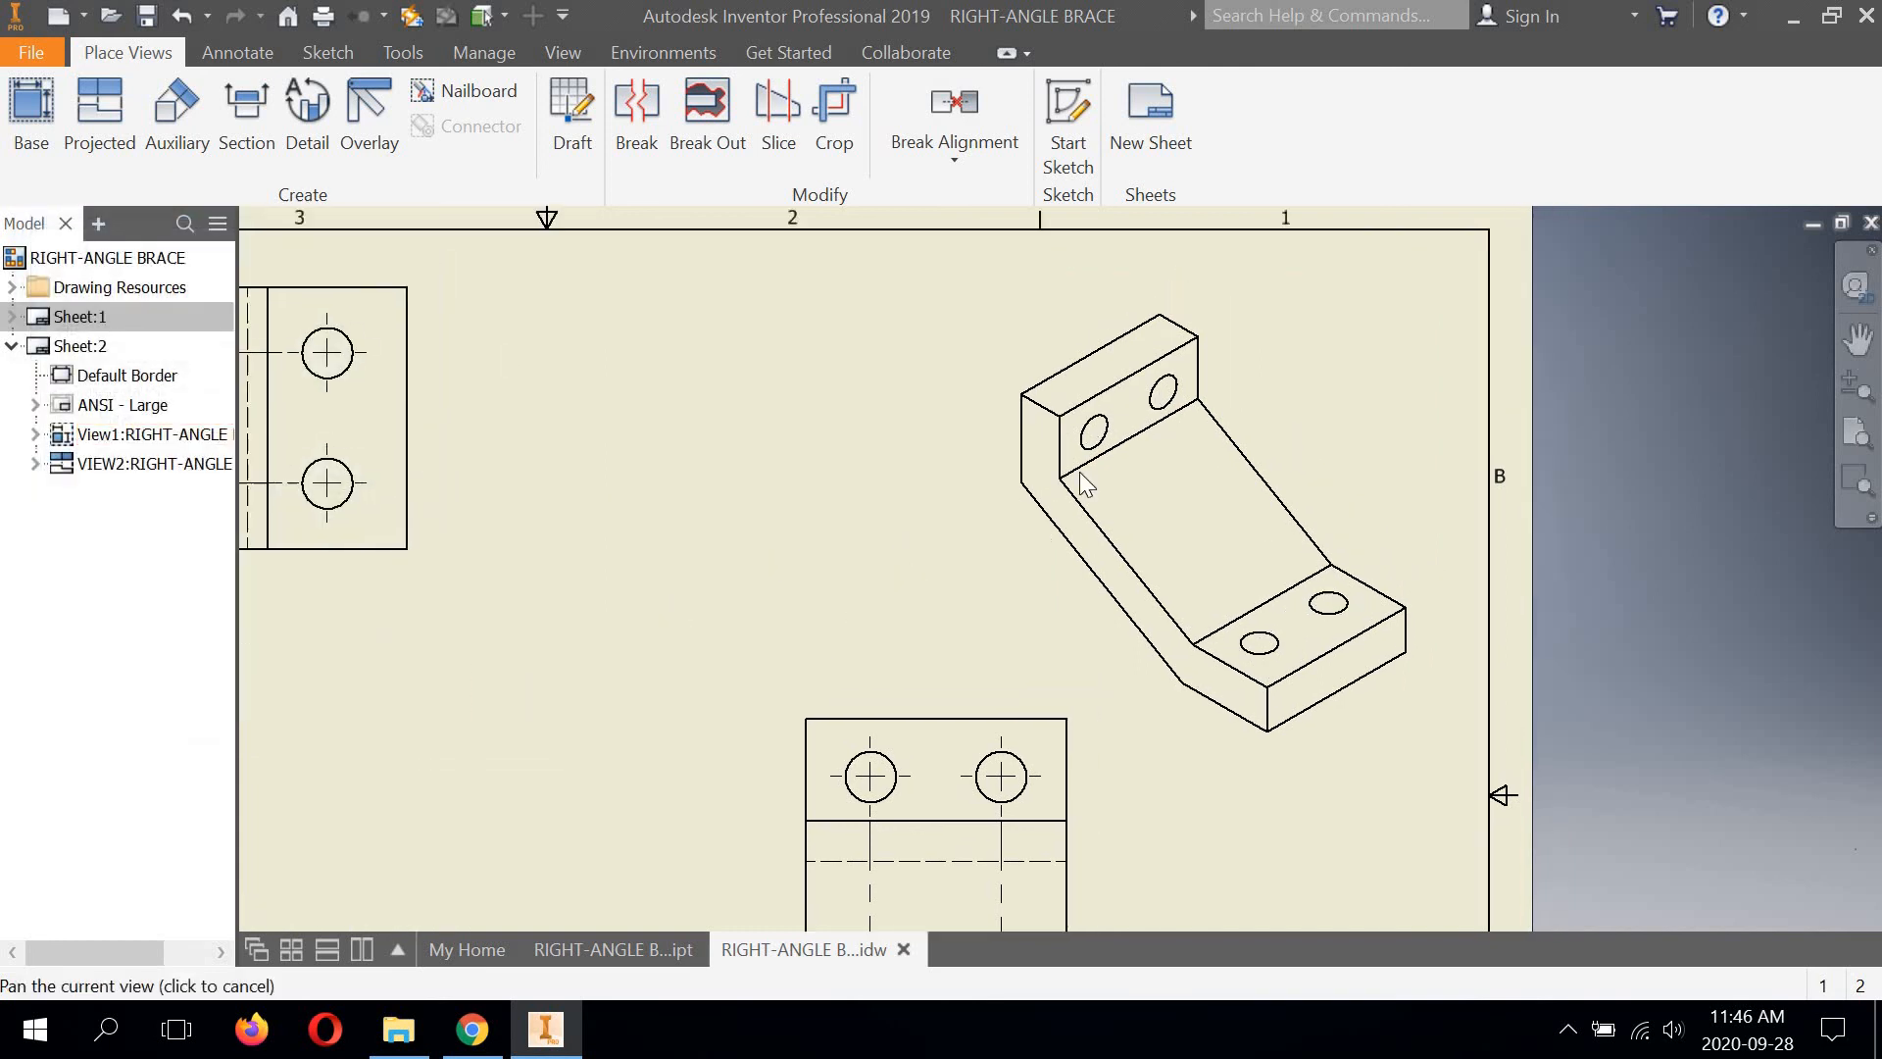
Move the isometric view closer to the sheet's upper right corner, away from the side view
left_click_drag(915, 507, 985, 439)
scroll(833, 431, "down", 3)
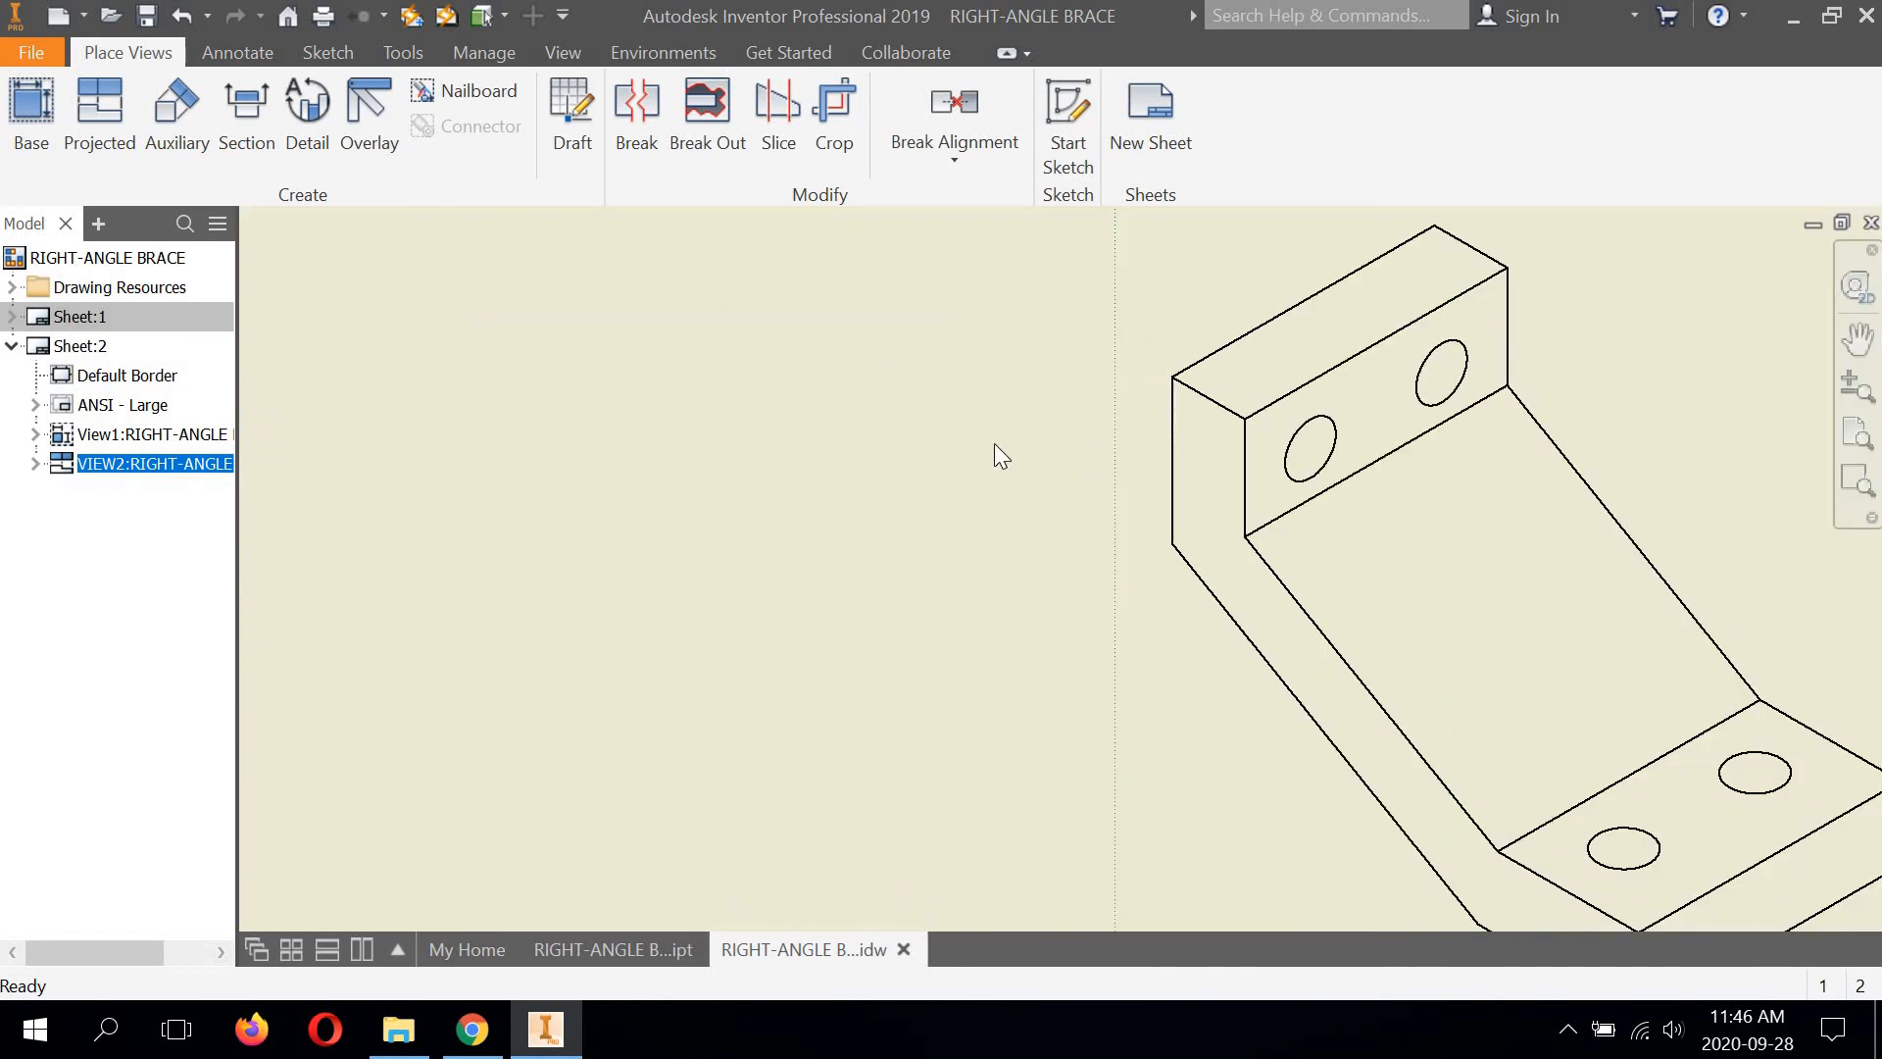
scroll(994, 443, "up", 9)
left_click(1019, 478)
scroll(1022, 474, "down", 7)
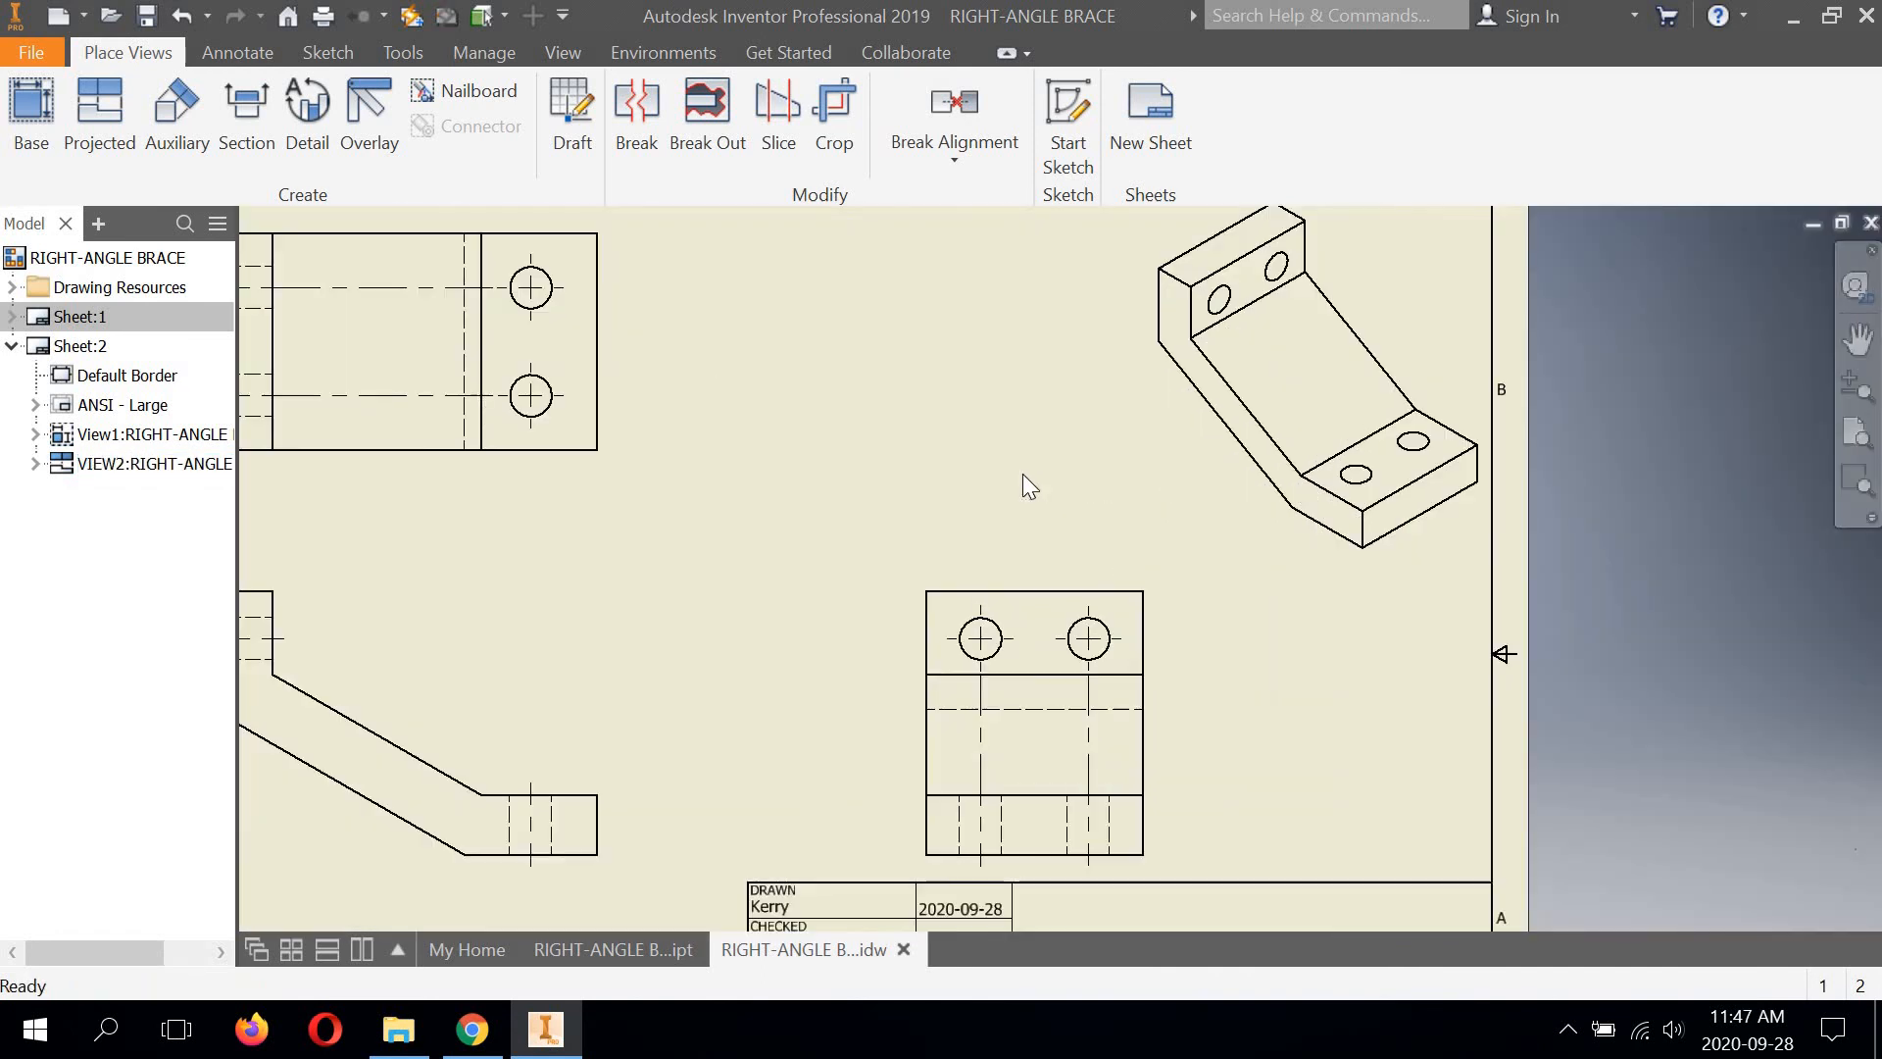
Open the drawing's iProperties and replace the summary author with the drafter's initial and surname
scroll(1024, 473, "up", 3)
middle_click_drag(1009, 544, 1087, 519)
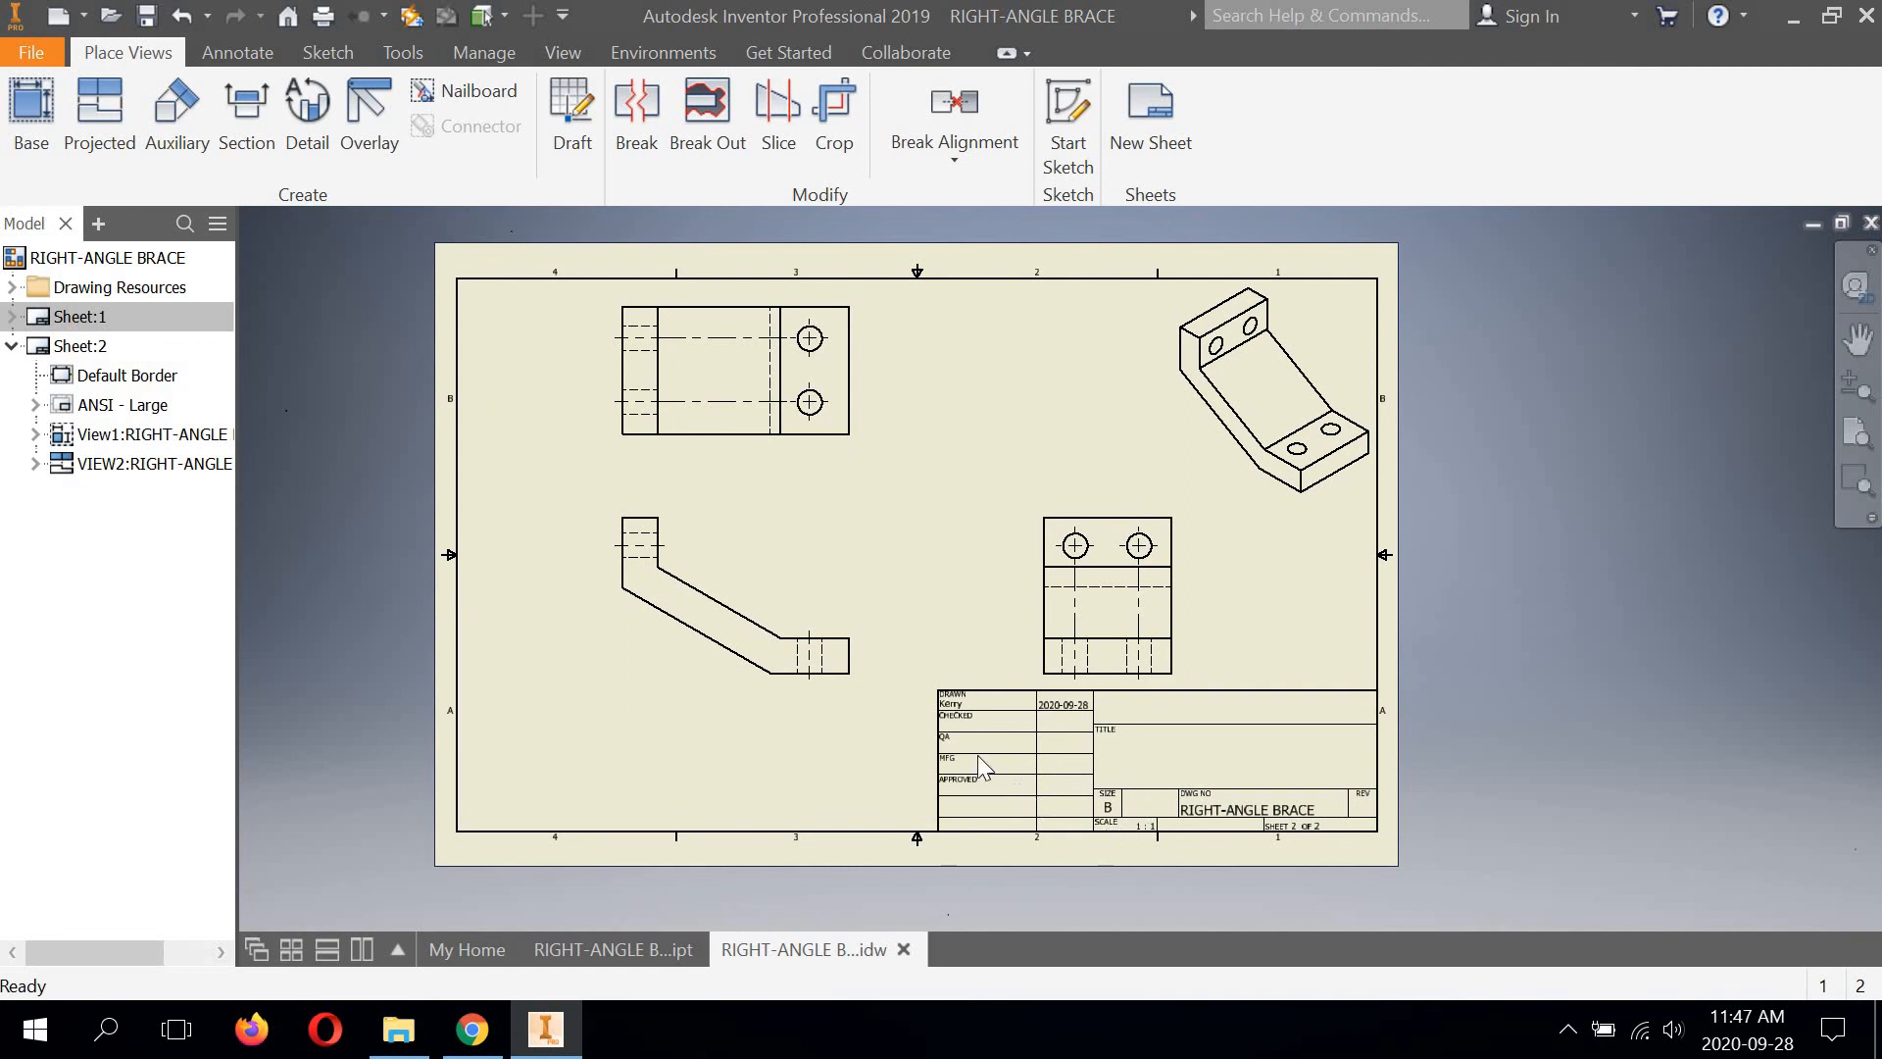
scroll(1108, 777, "down", 3)
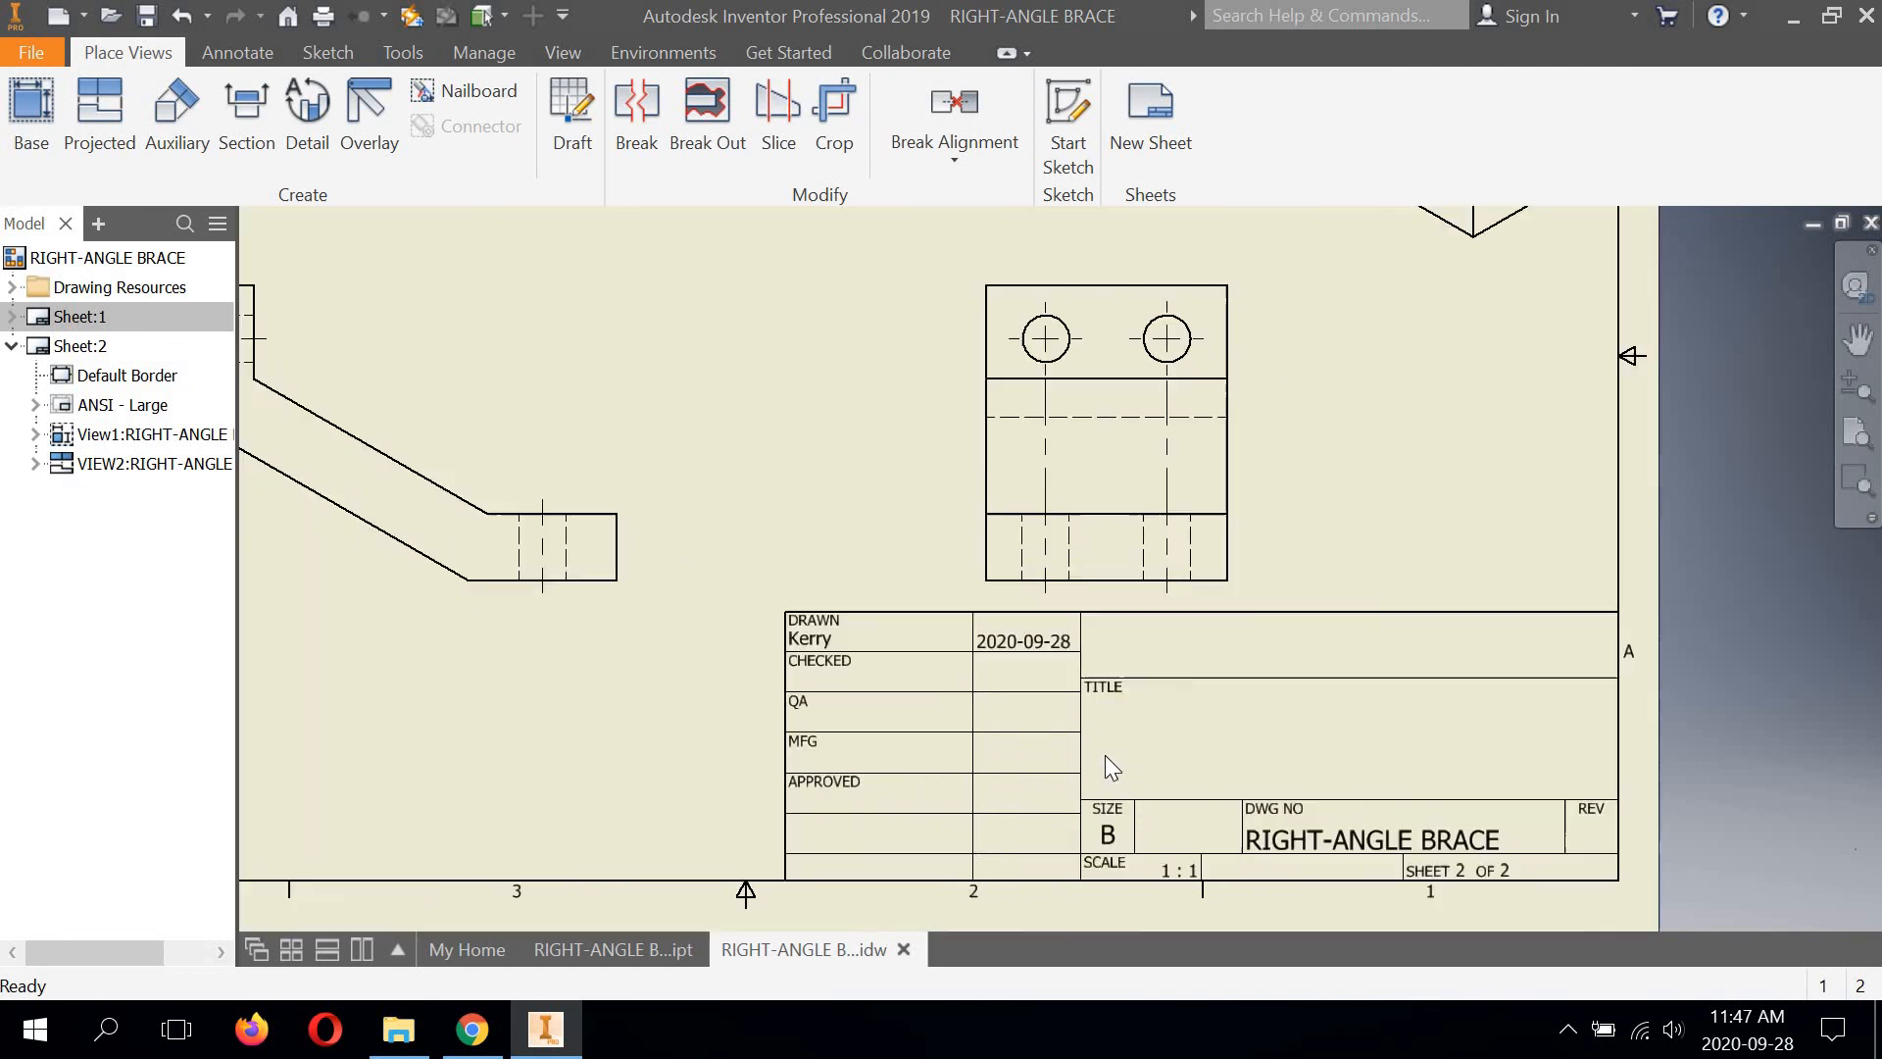
scroll(884, 587, "up", 3)
mouse_move(893, 576)
middle_mouse_down()
mouse_move(999, 651)
mouse_move(999, 631)
middle_mouse_up()
left_click(32, 54)
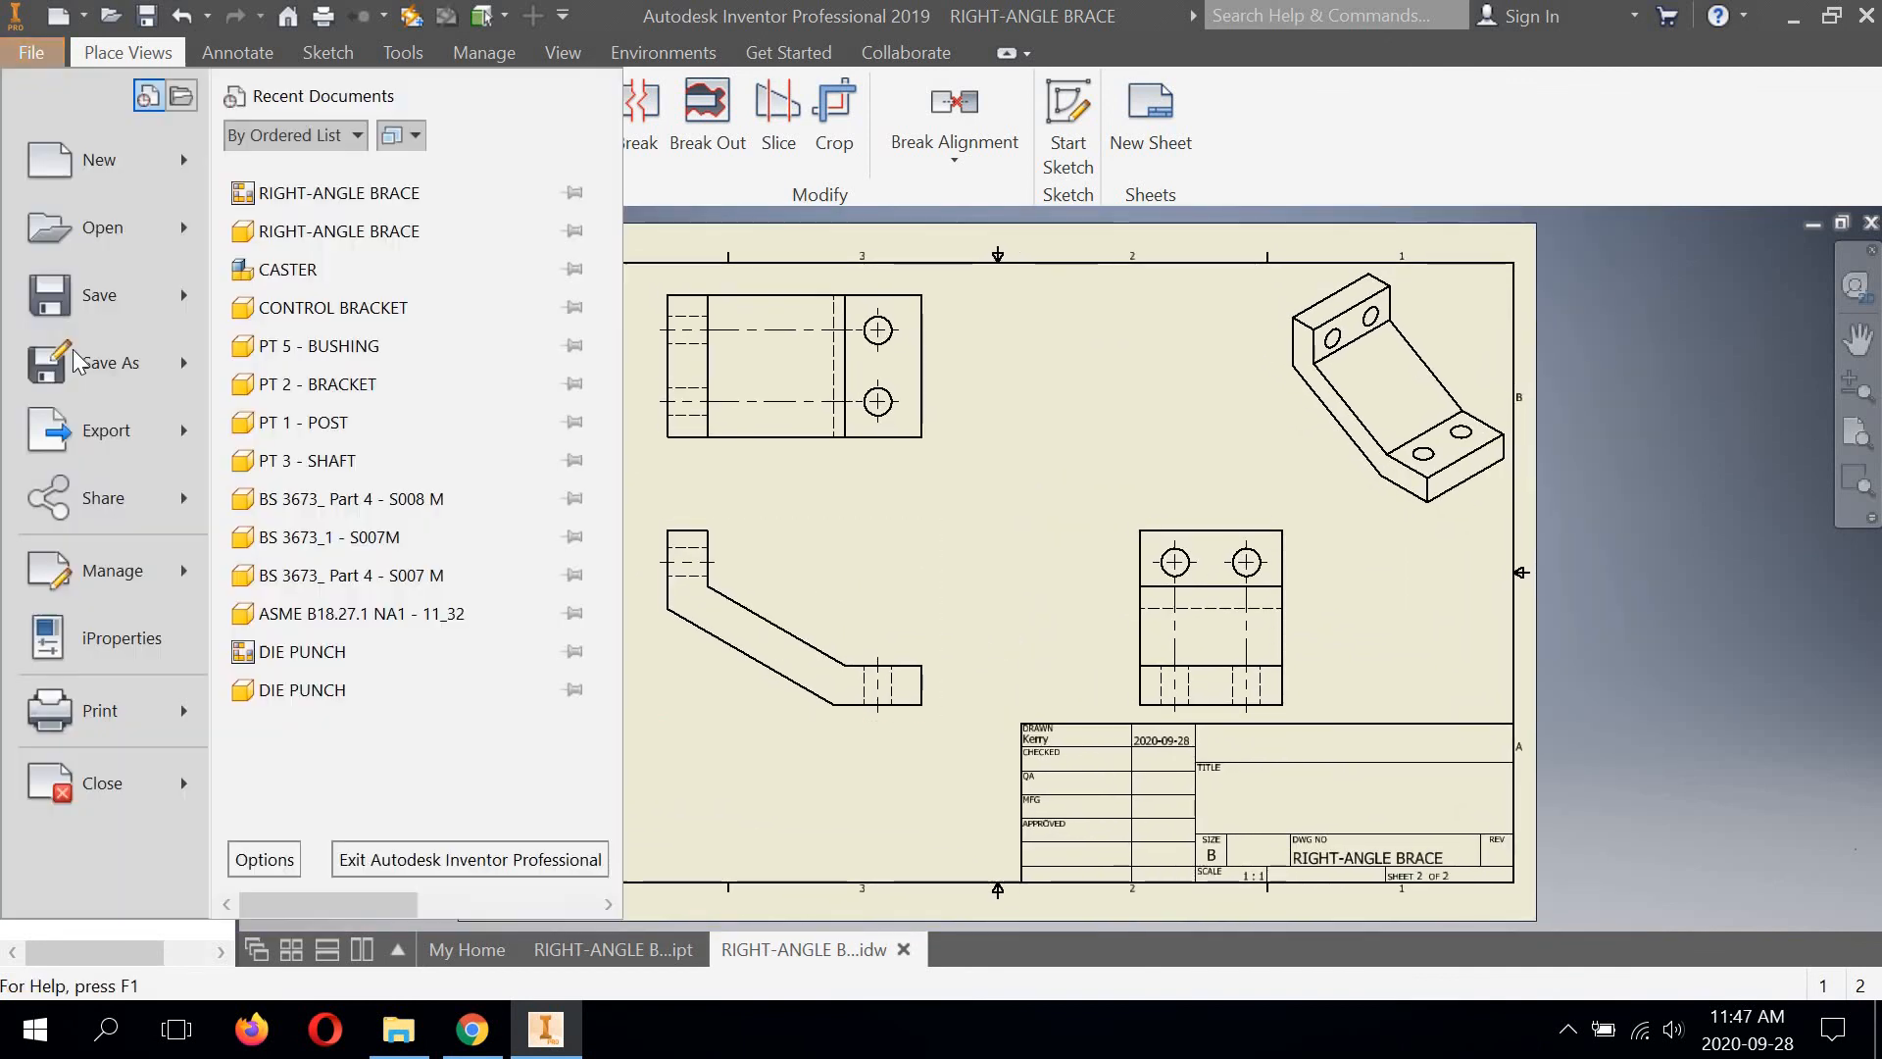
left_click(98, 645)
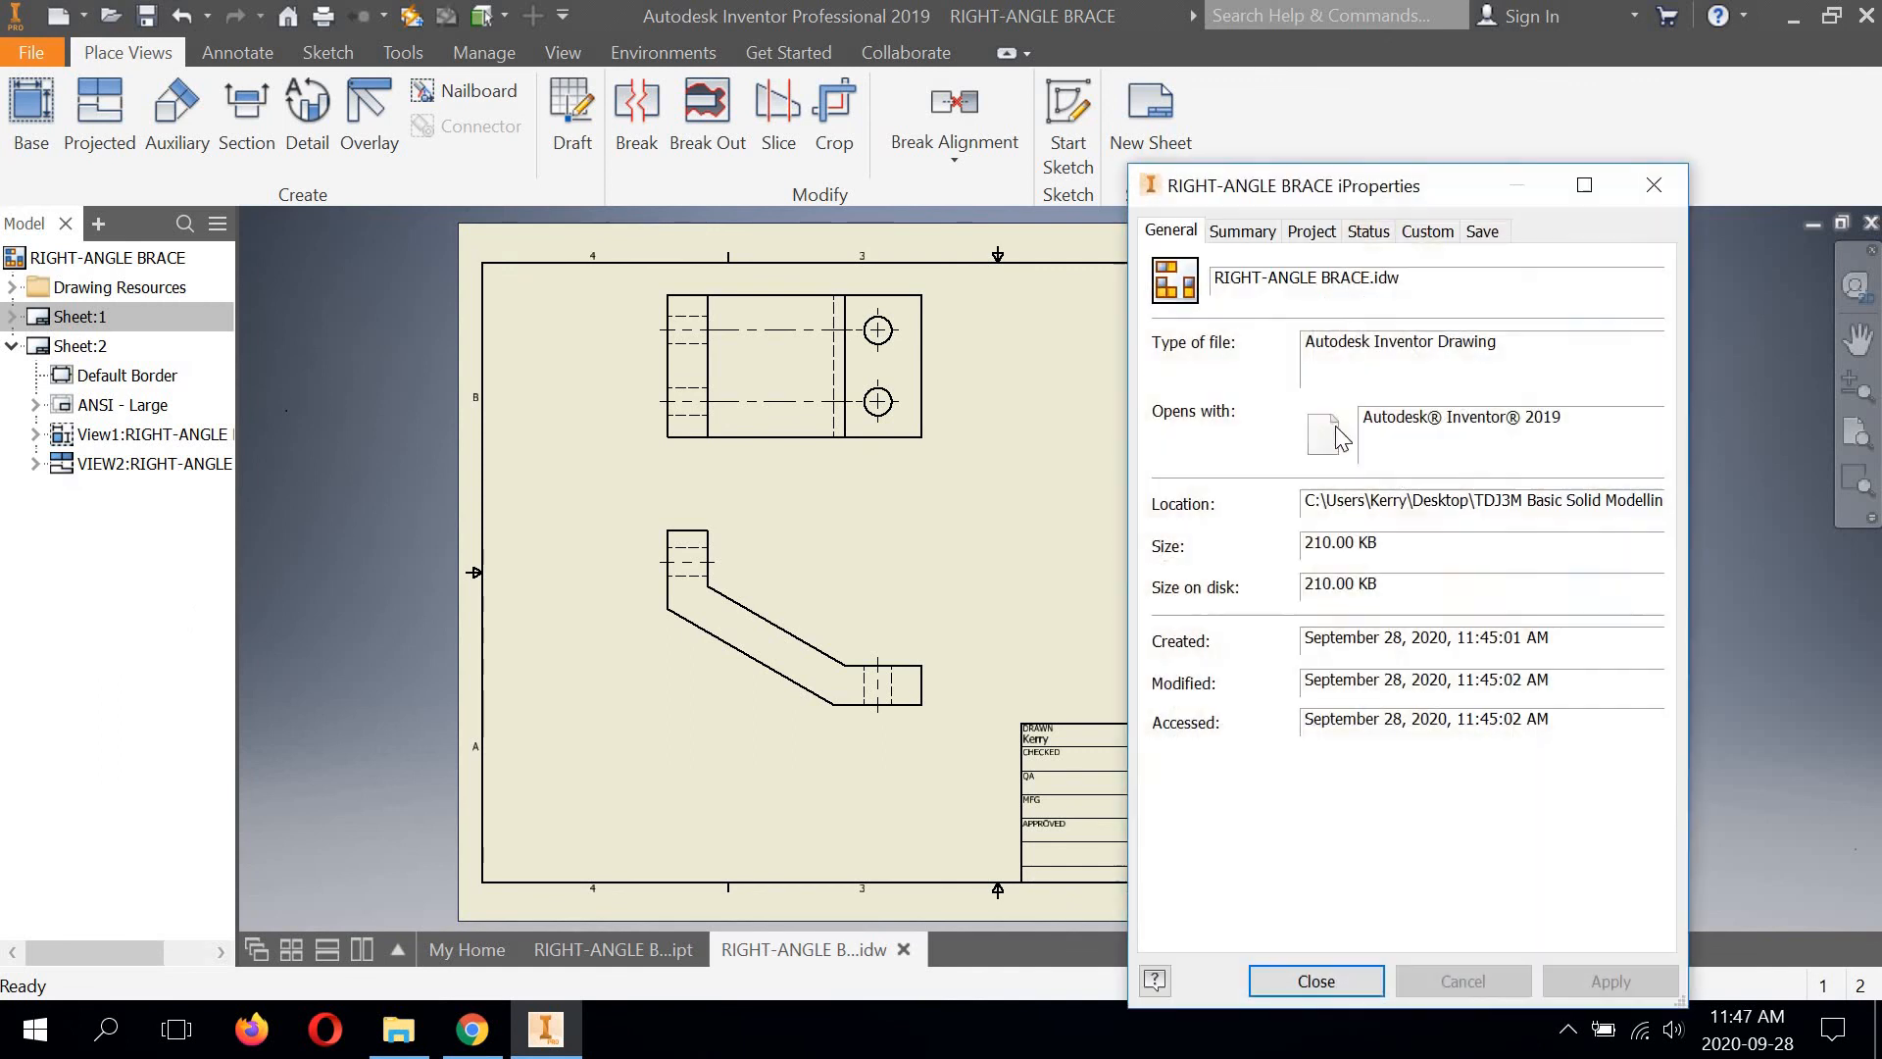
left_click(1243, 231)
left_click(1365, 354)
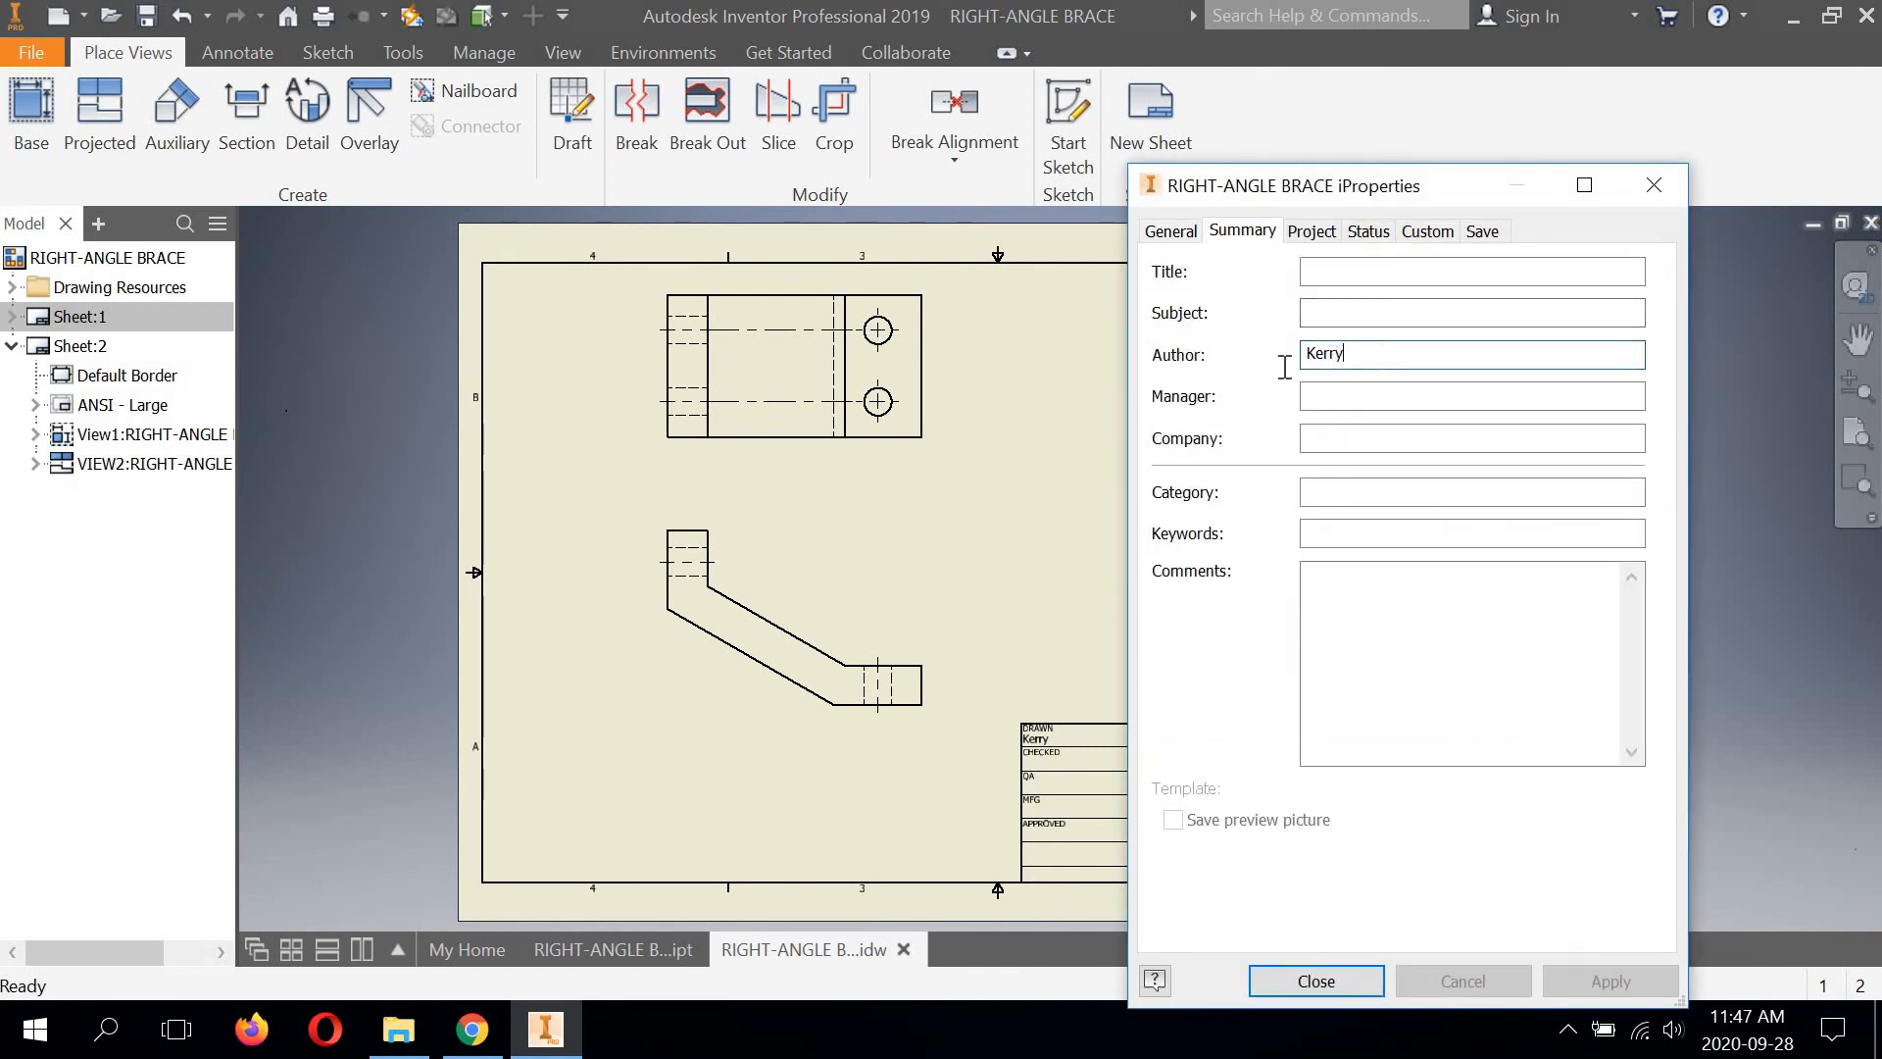
key("ctrl+a")
type("K")
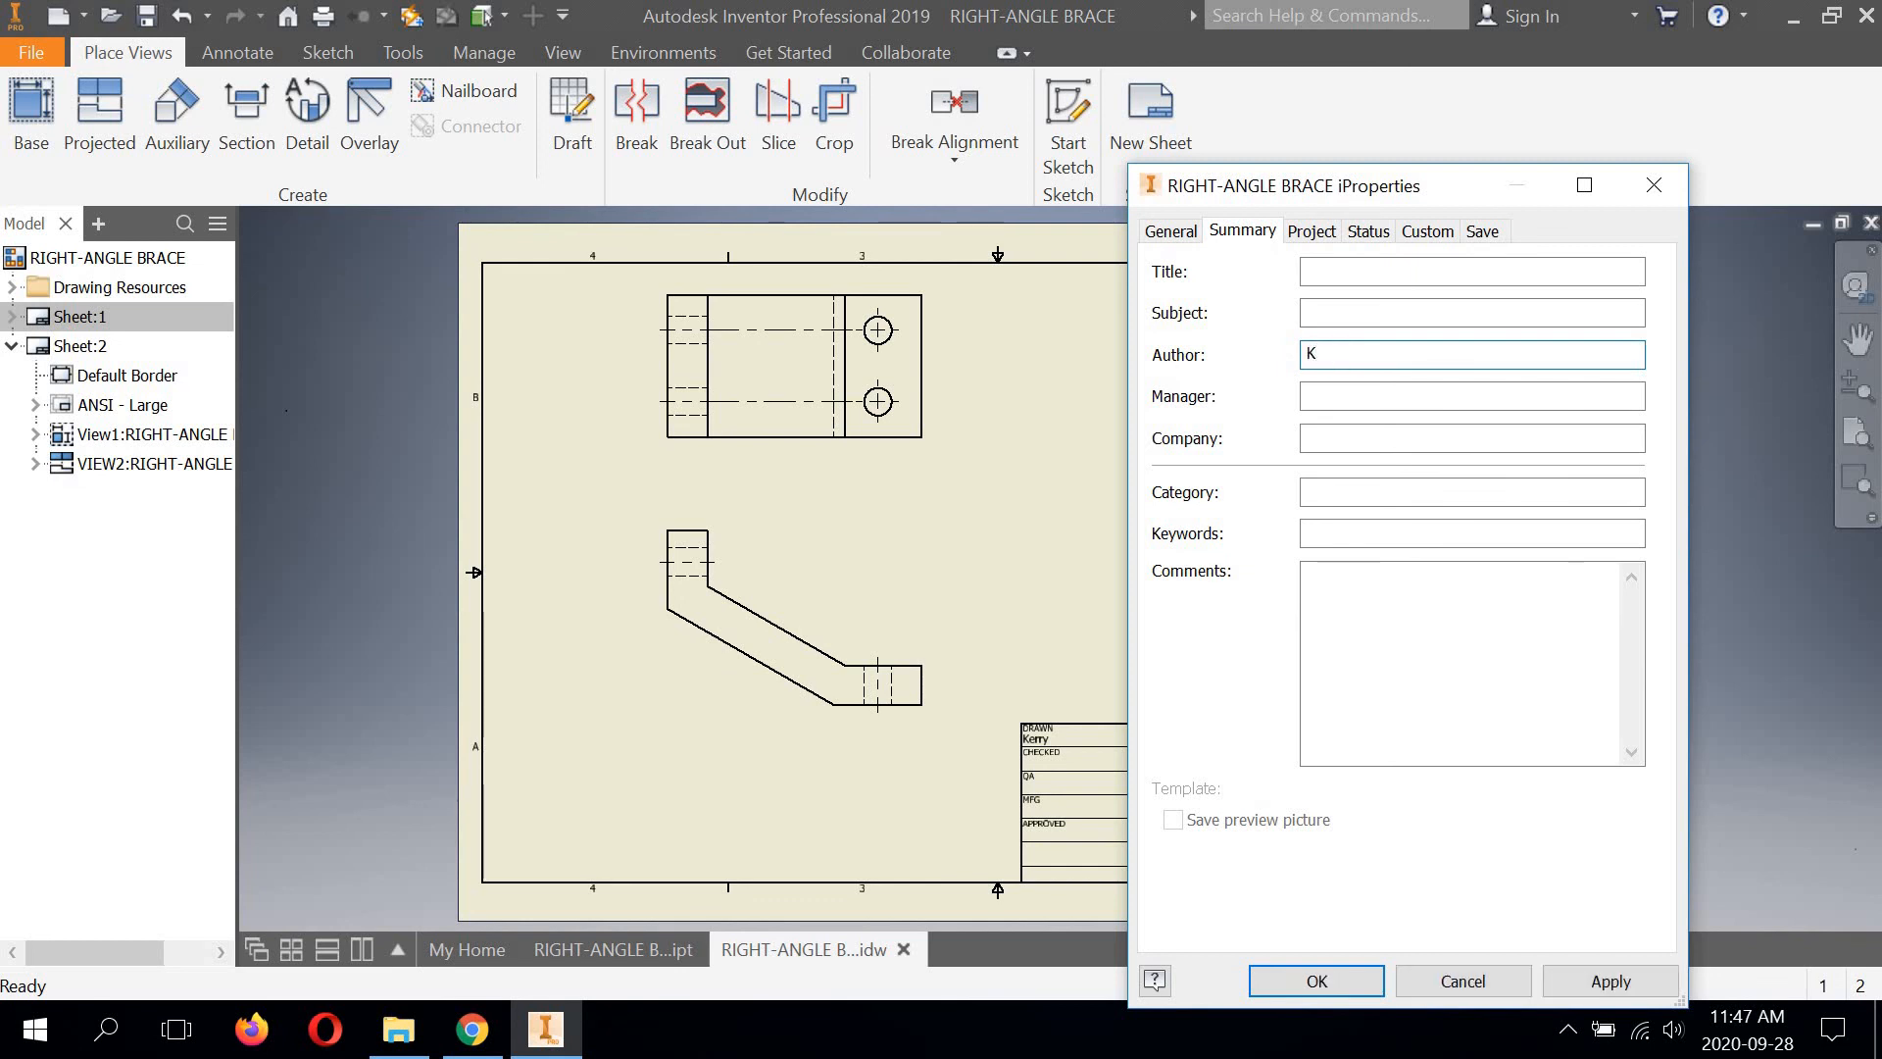
type(". LEMIEUX")
Set the drawing's company to ANCASTER HIGH SCHOOL and its title to RIGHT-ANGLE BRACE
left_click(1333, 439)
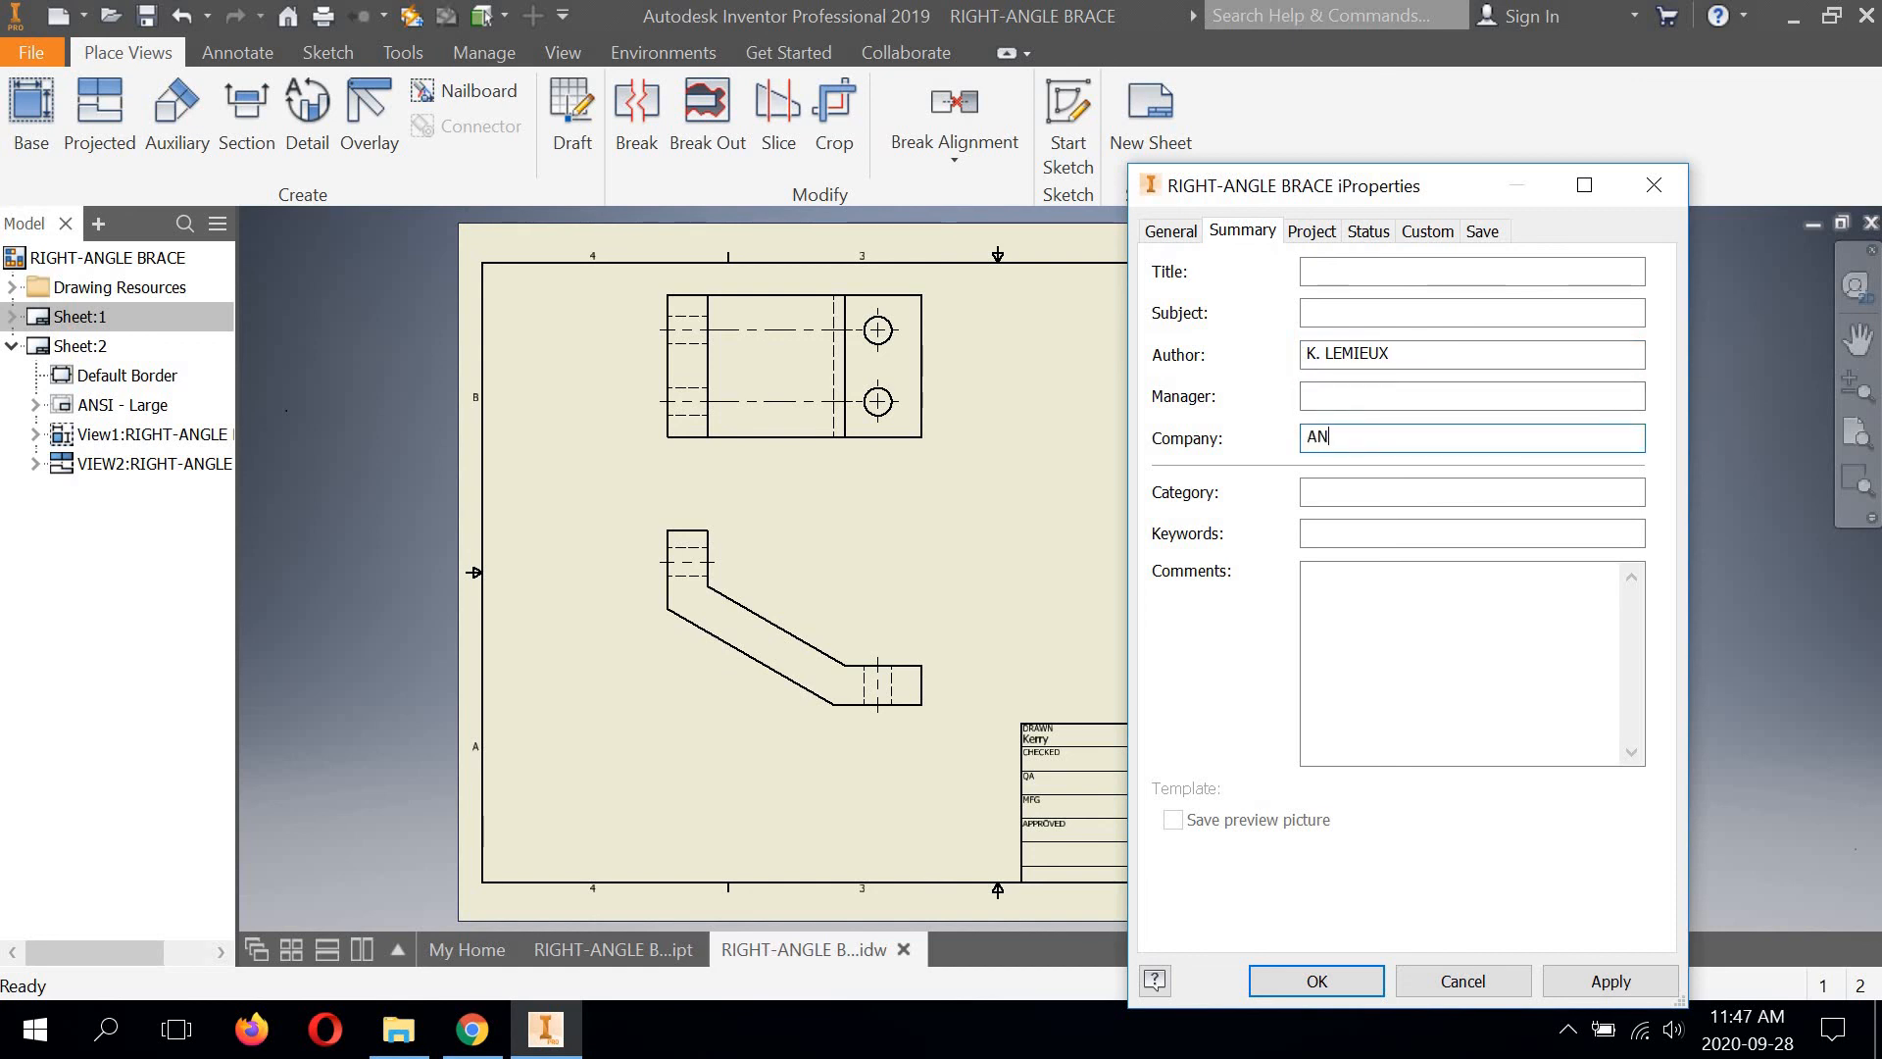
type("ANCASTER HIGH SCHOOL")
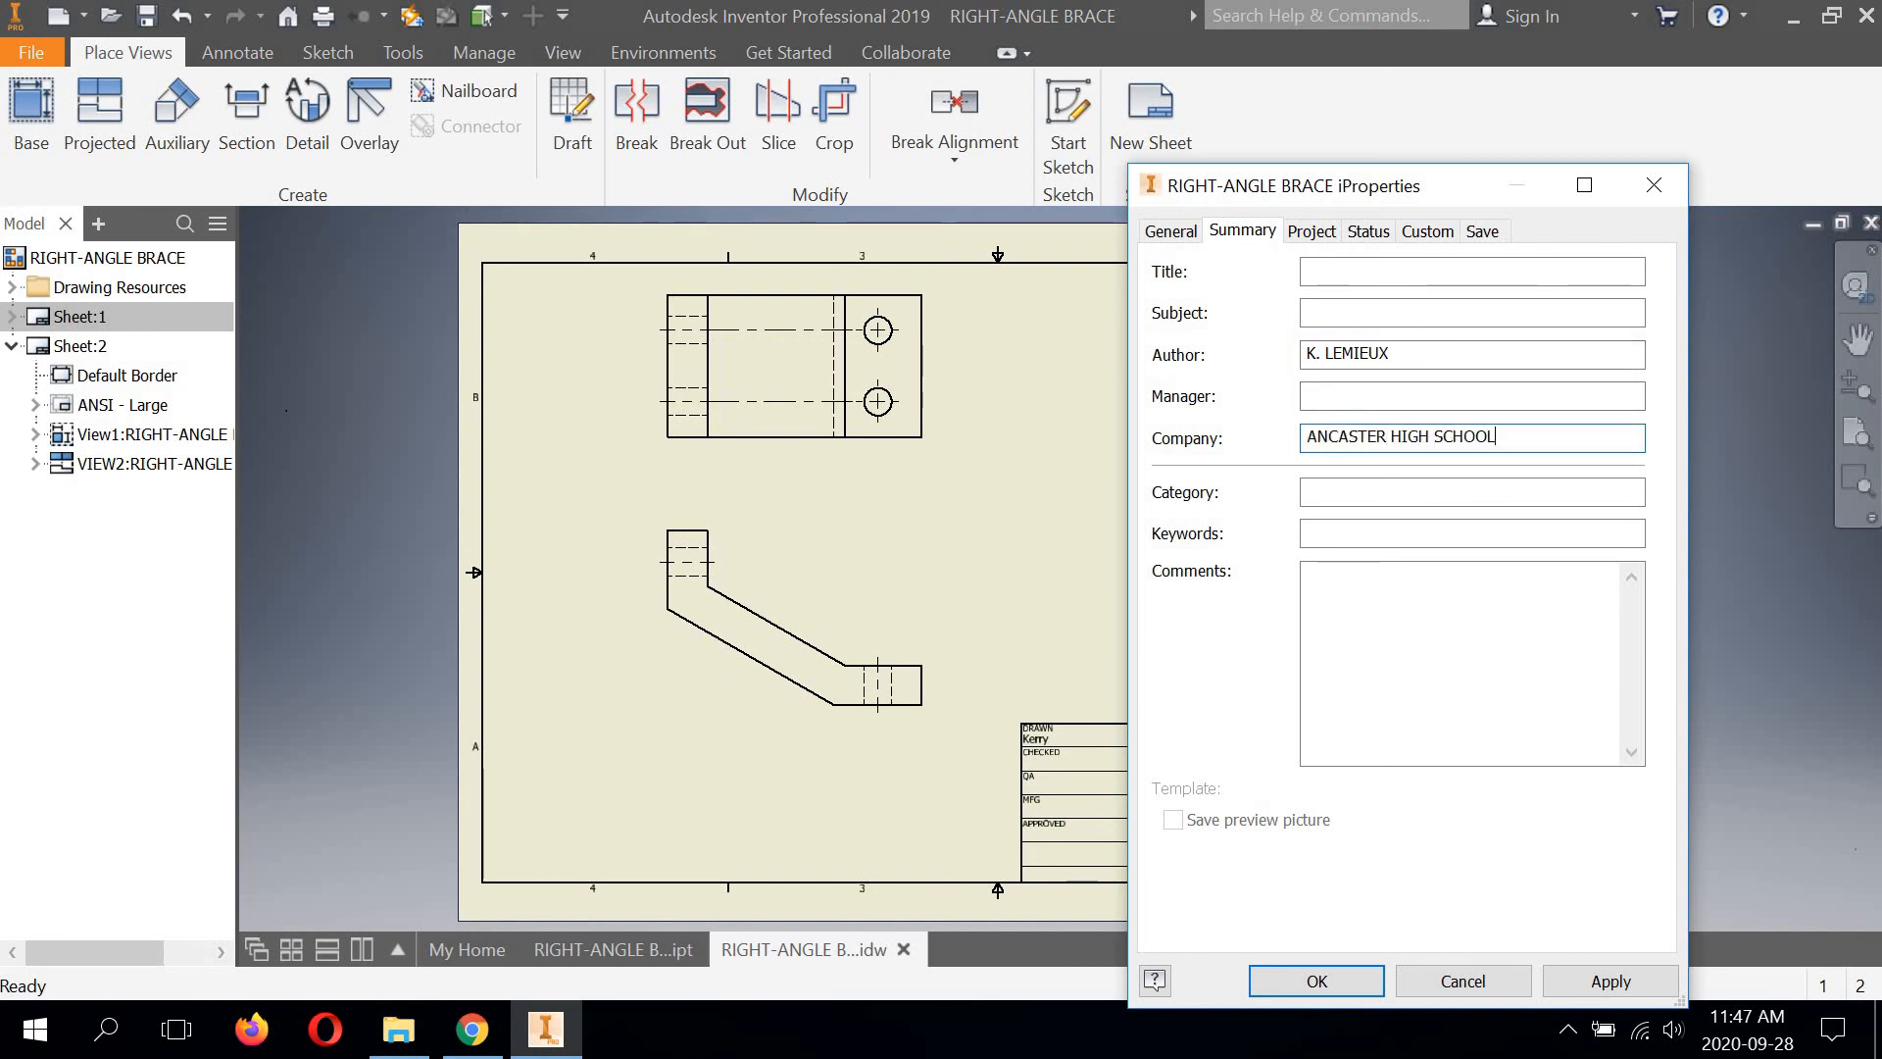
left_click(1330, 272)
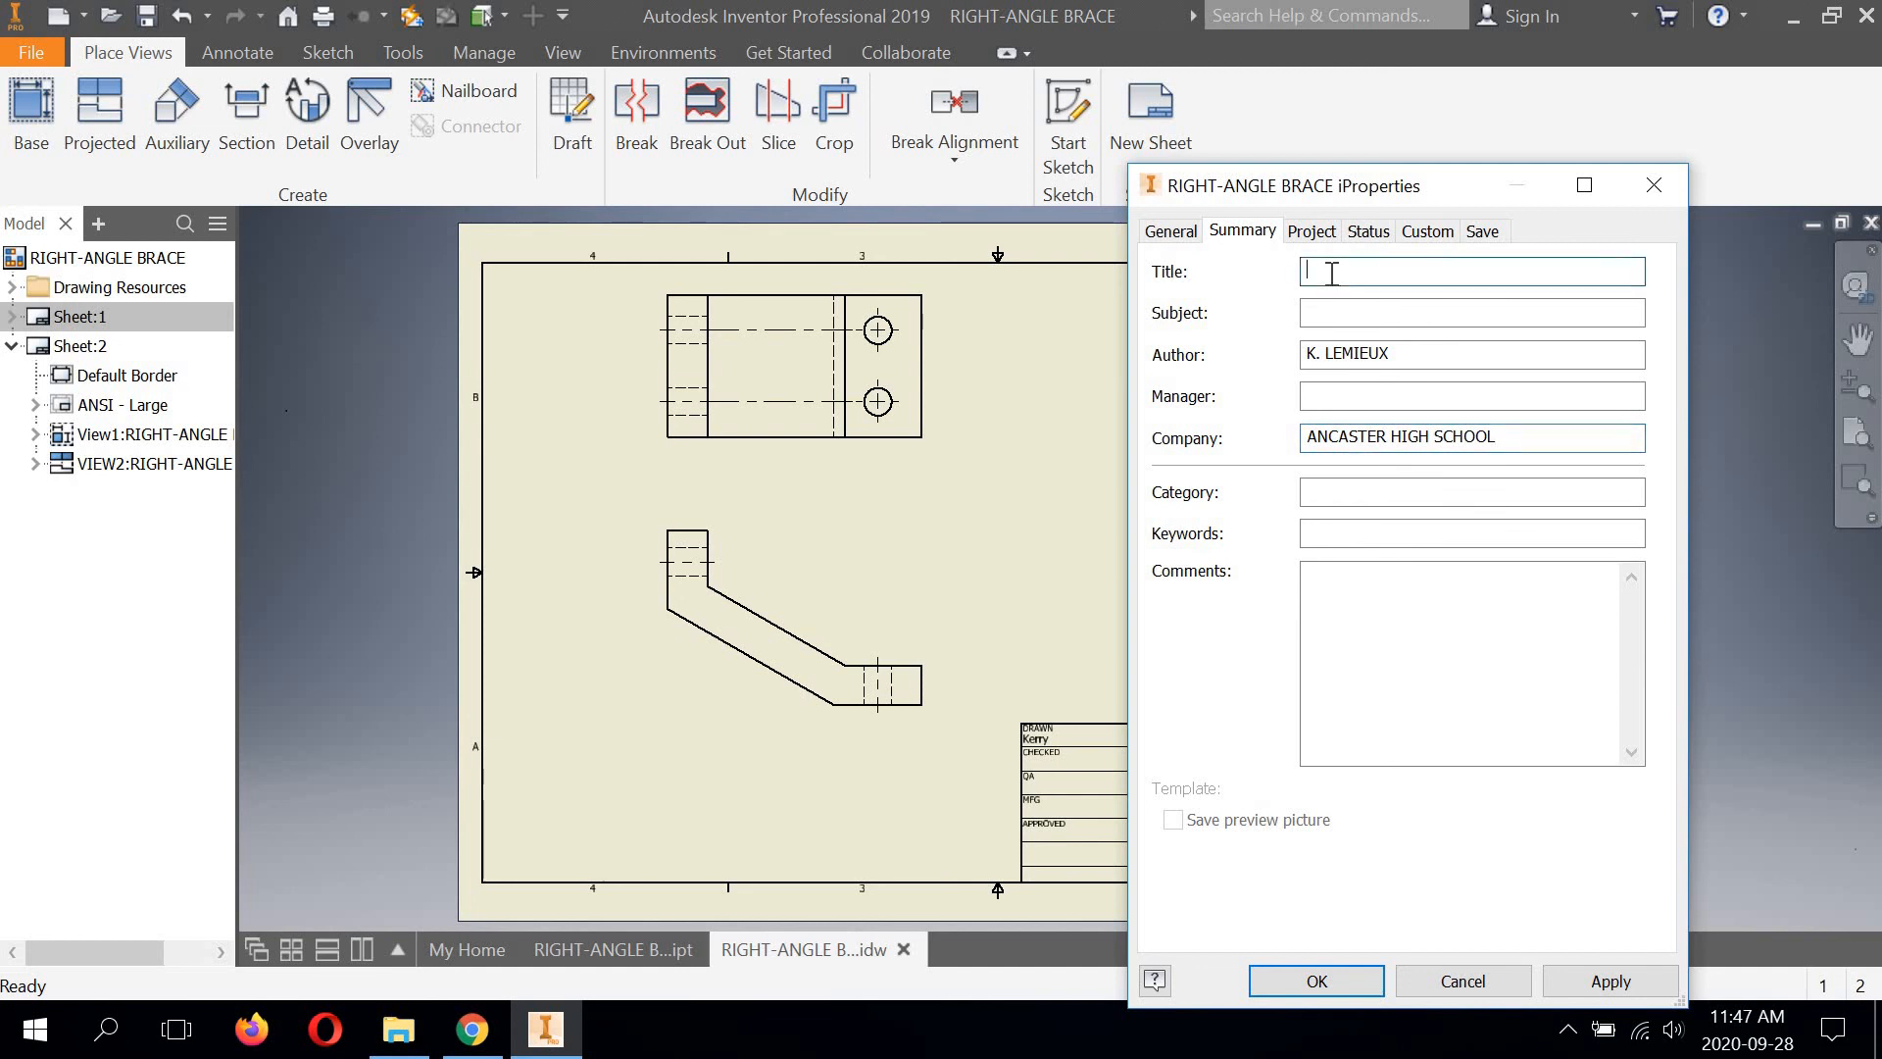
type("RIGHT-ANGLE BRACE")
In the project properties, set the revision number to 0 and the part number to 3M1-02
left_click(1312, 232)
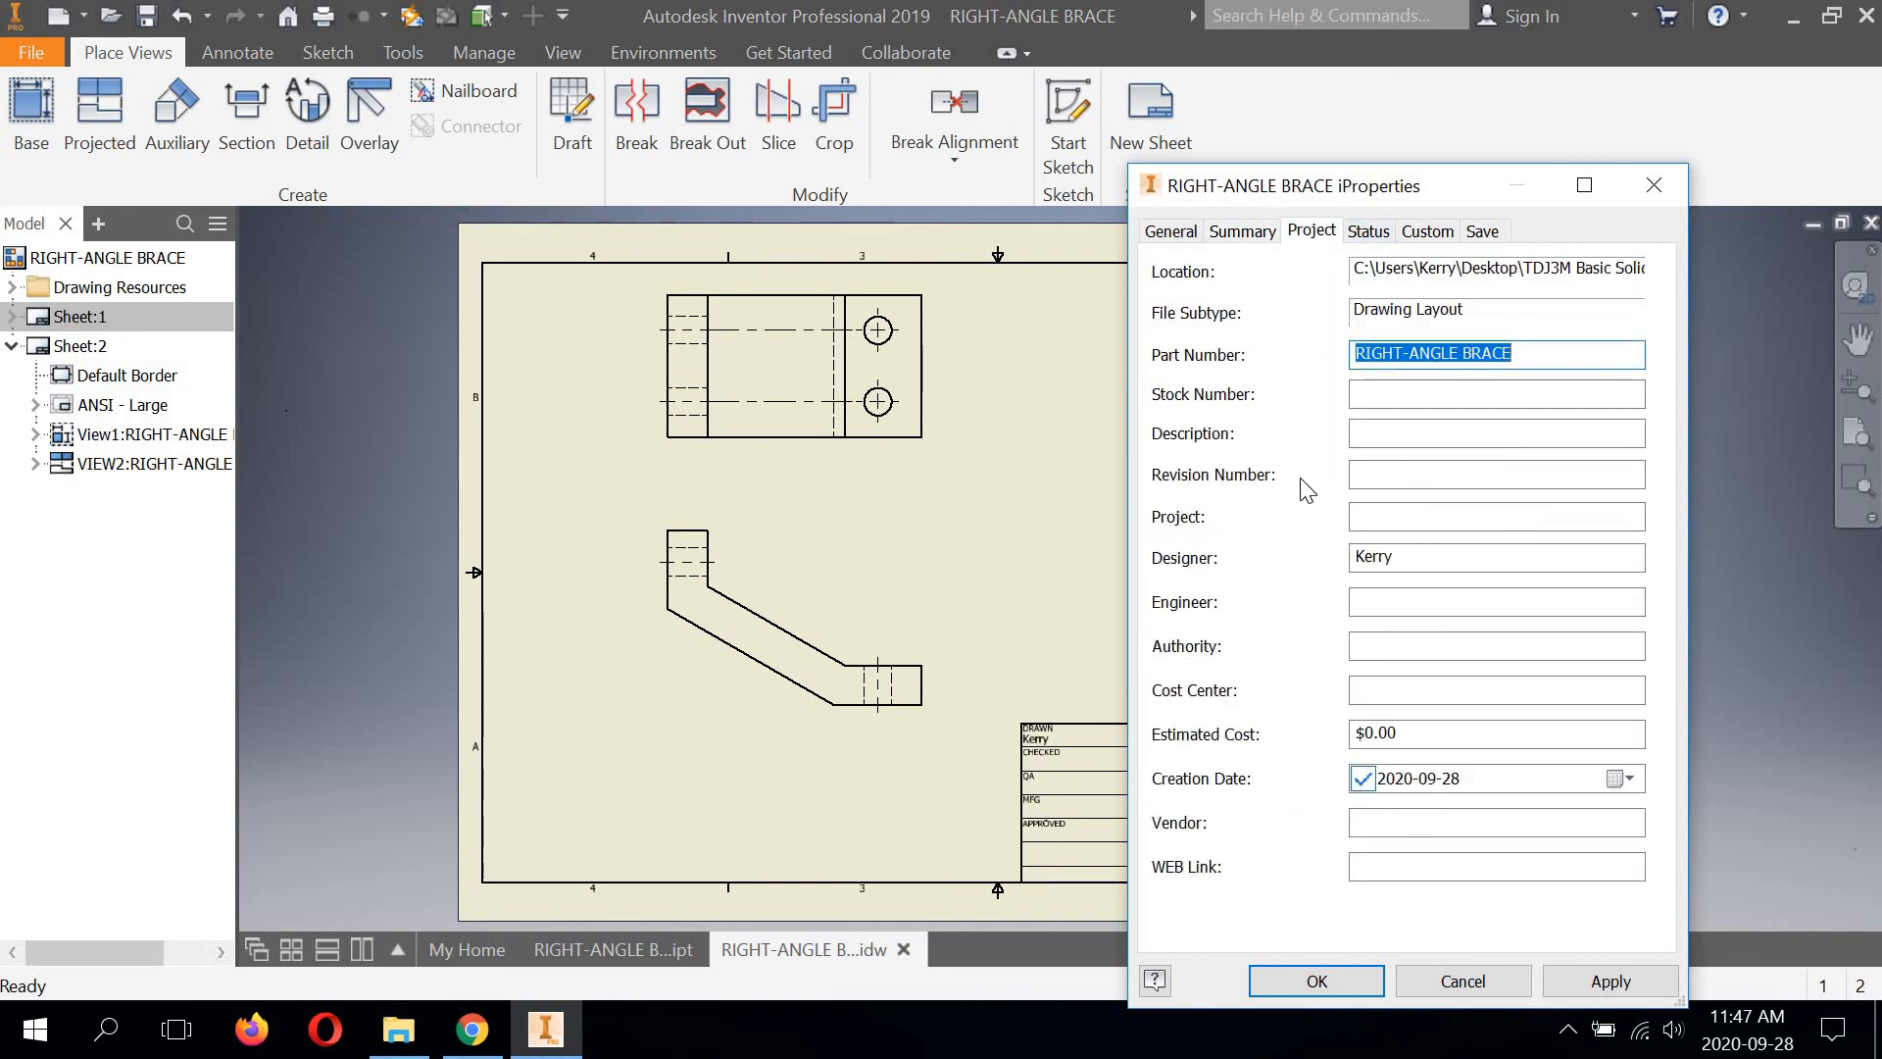
left_click(1363, 477)
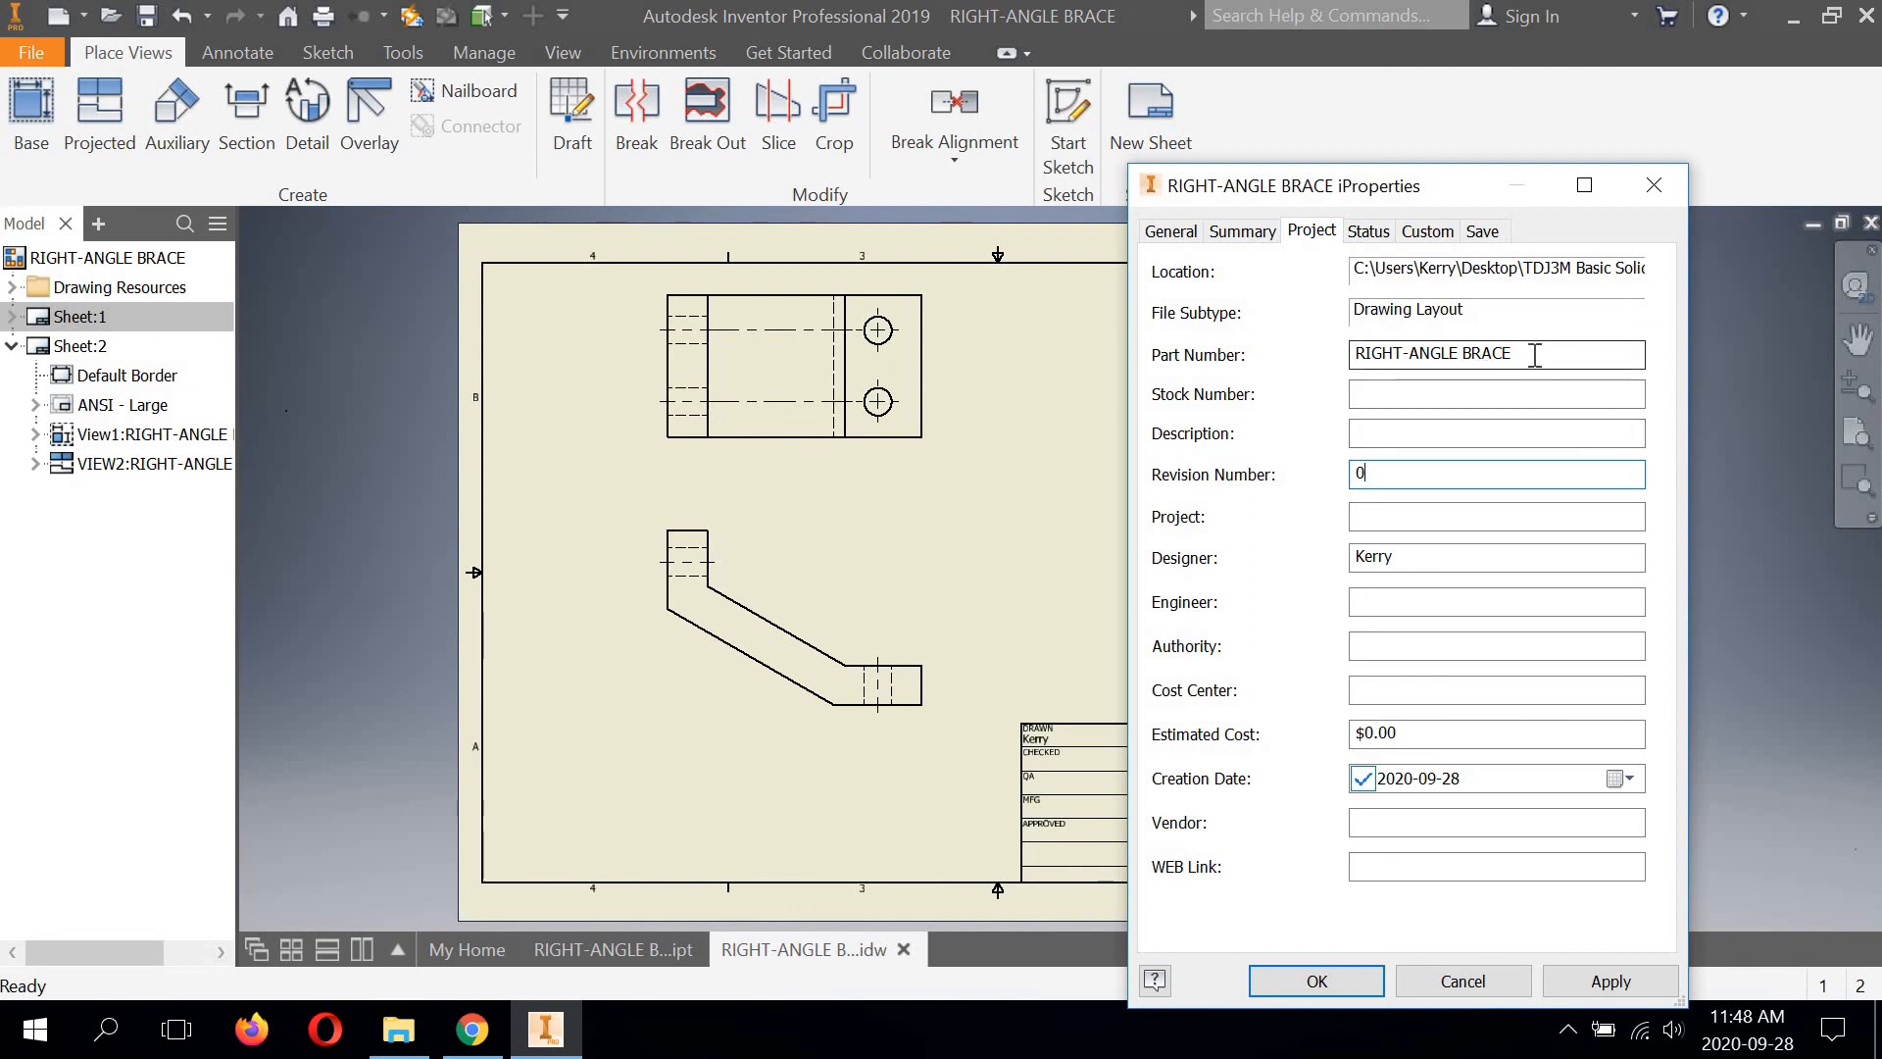
left_click(1268, 356)
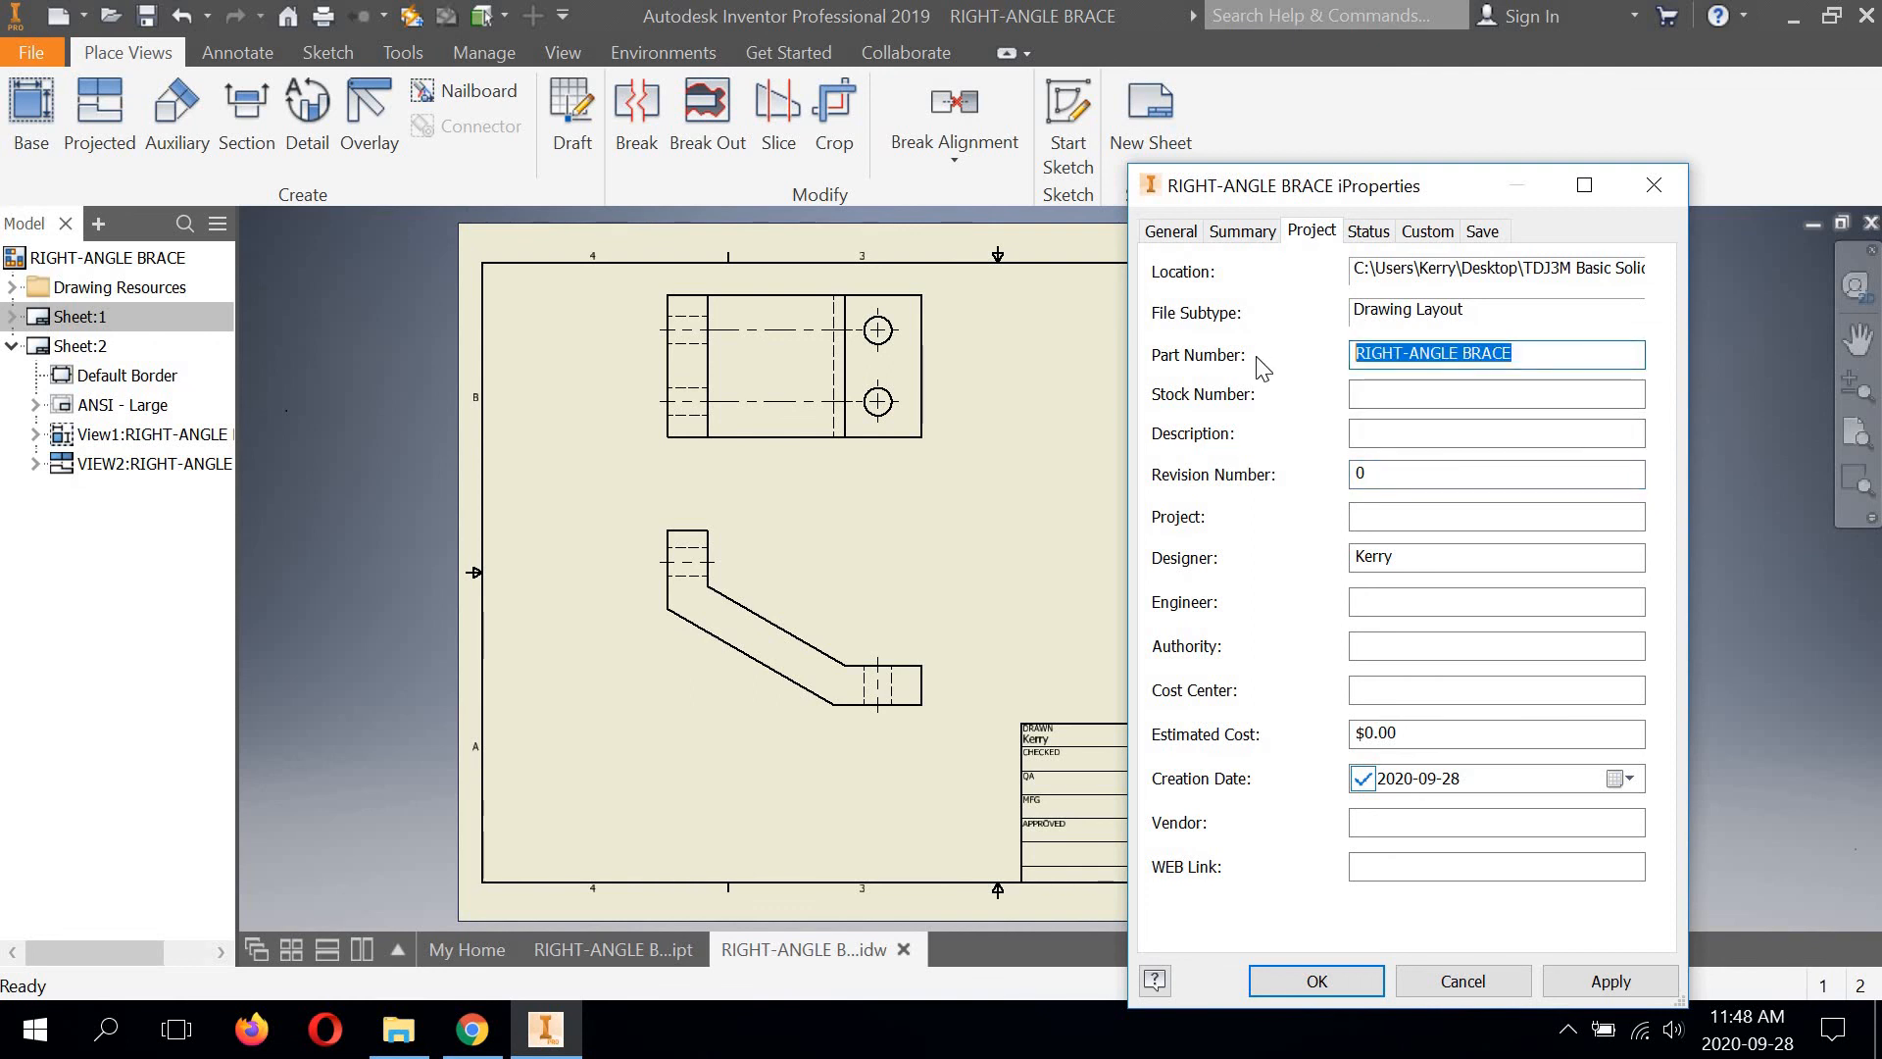
type("3M1-02")
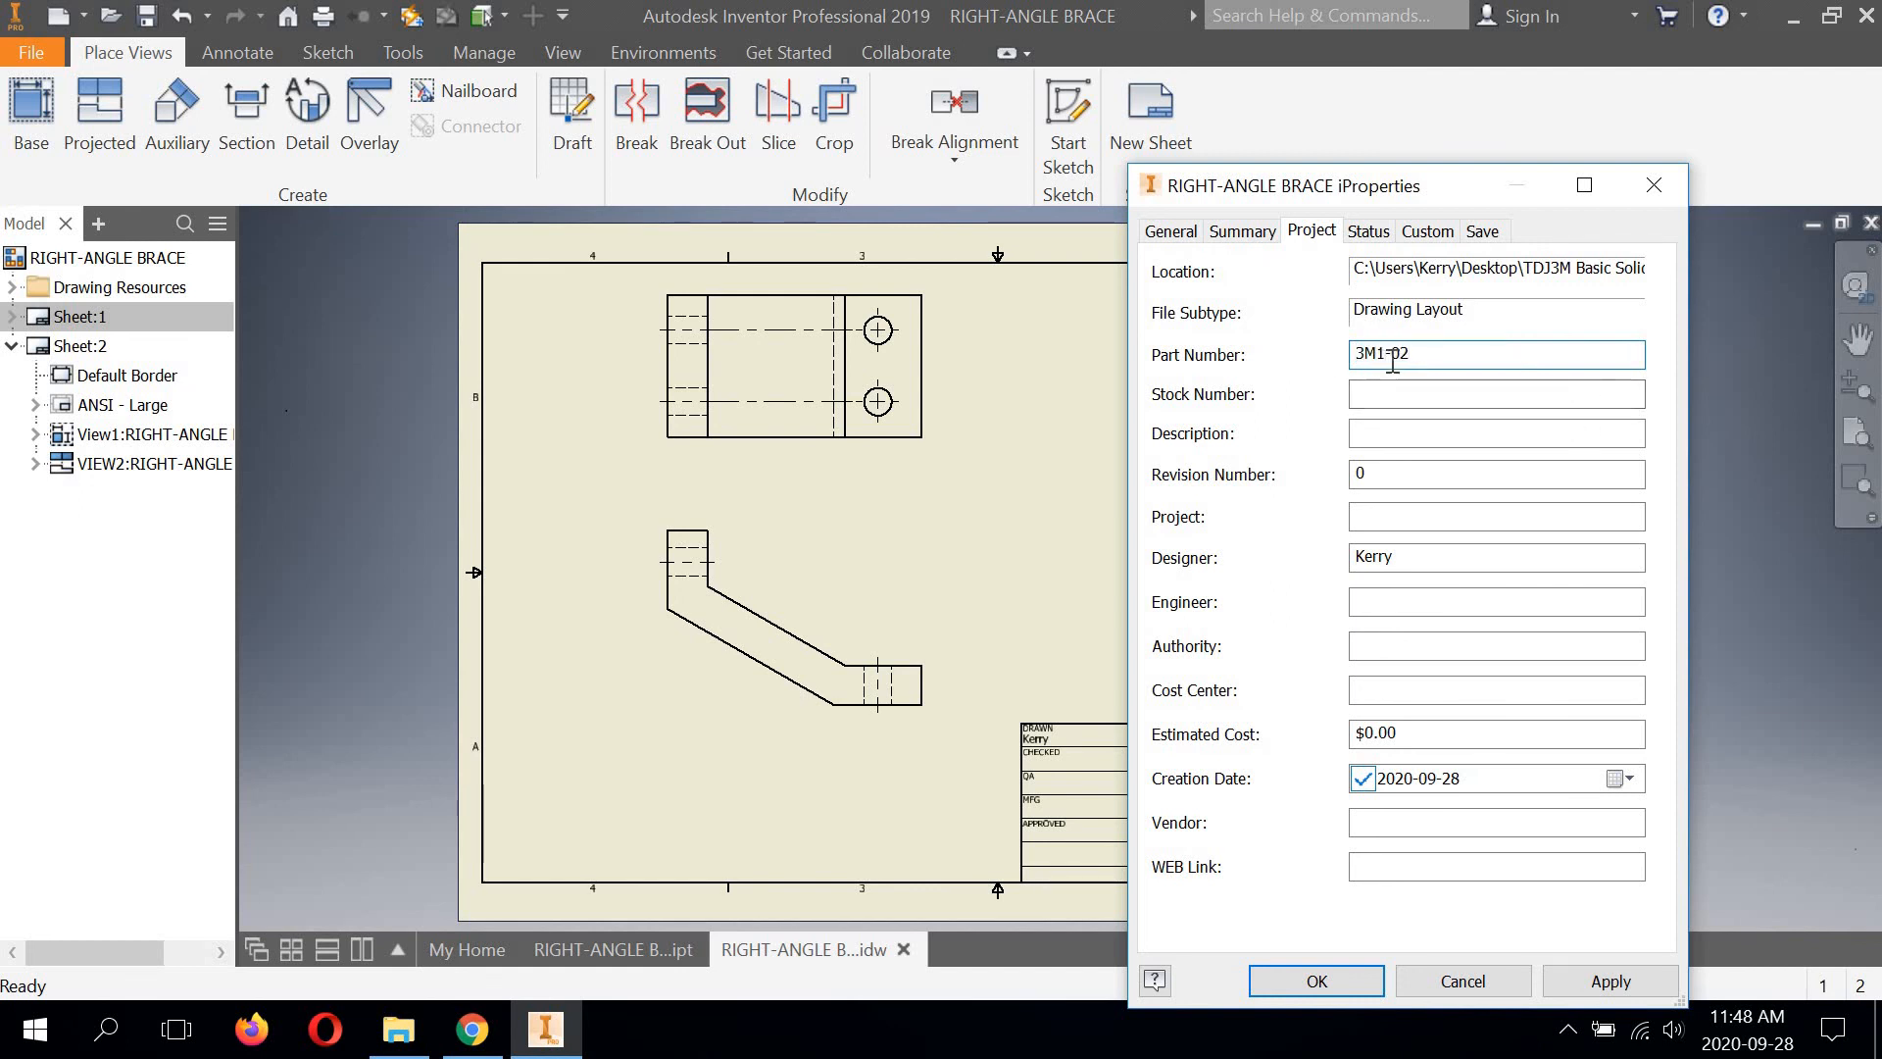
Enter the checker's name, enable the checked date 2020-09-28, and apply the drawing properties
left_click(1377, 235)
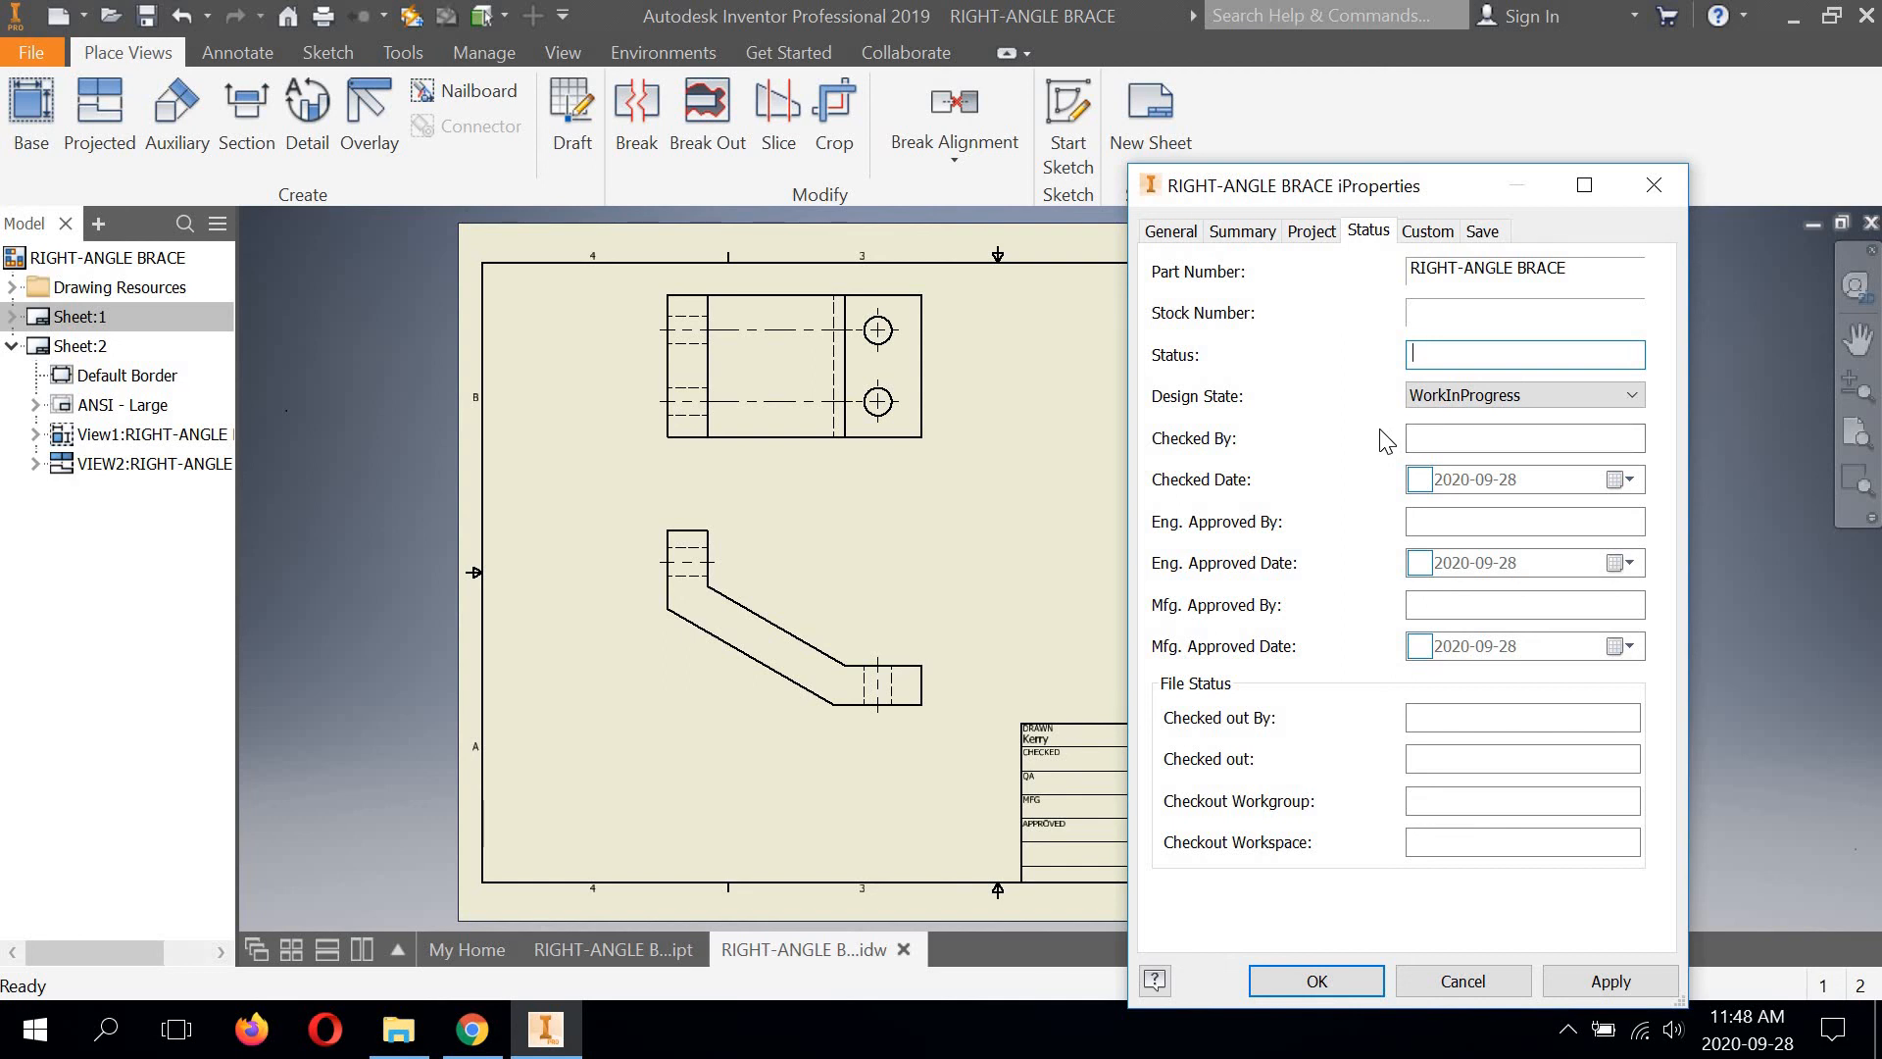
left_click(1423, 438)
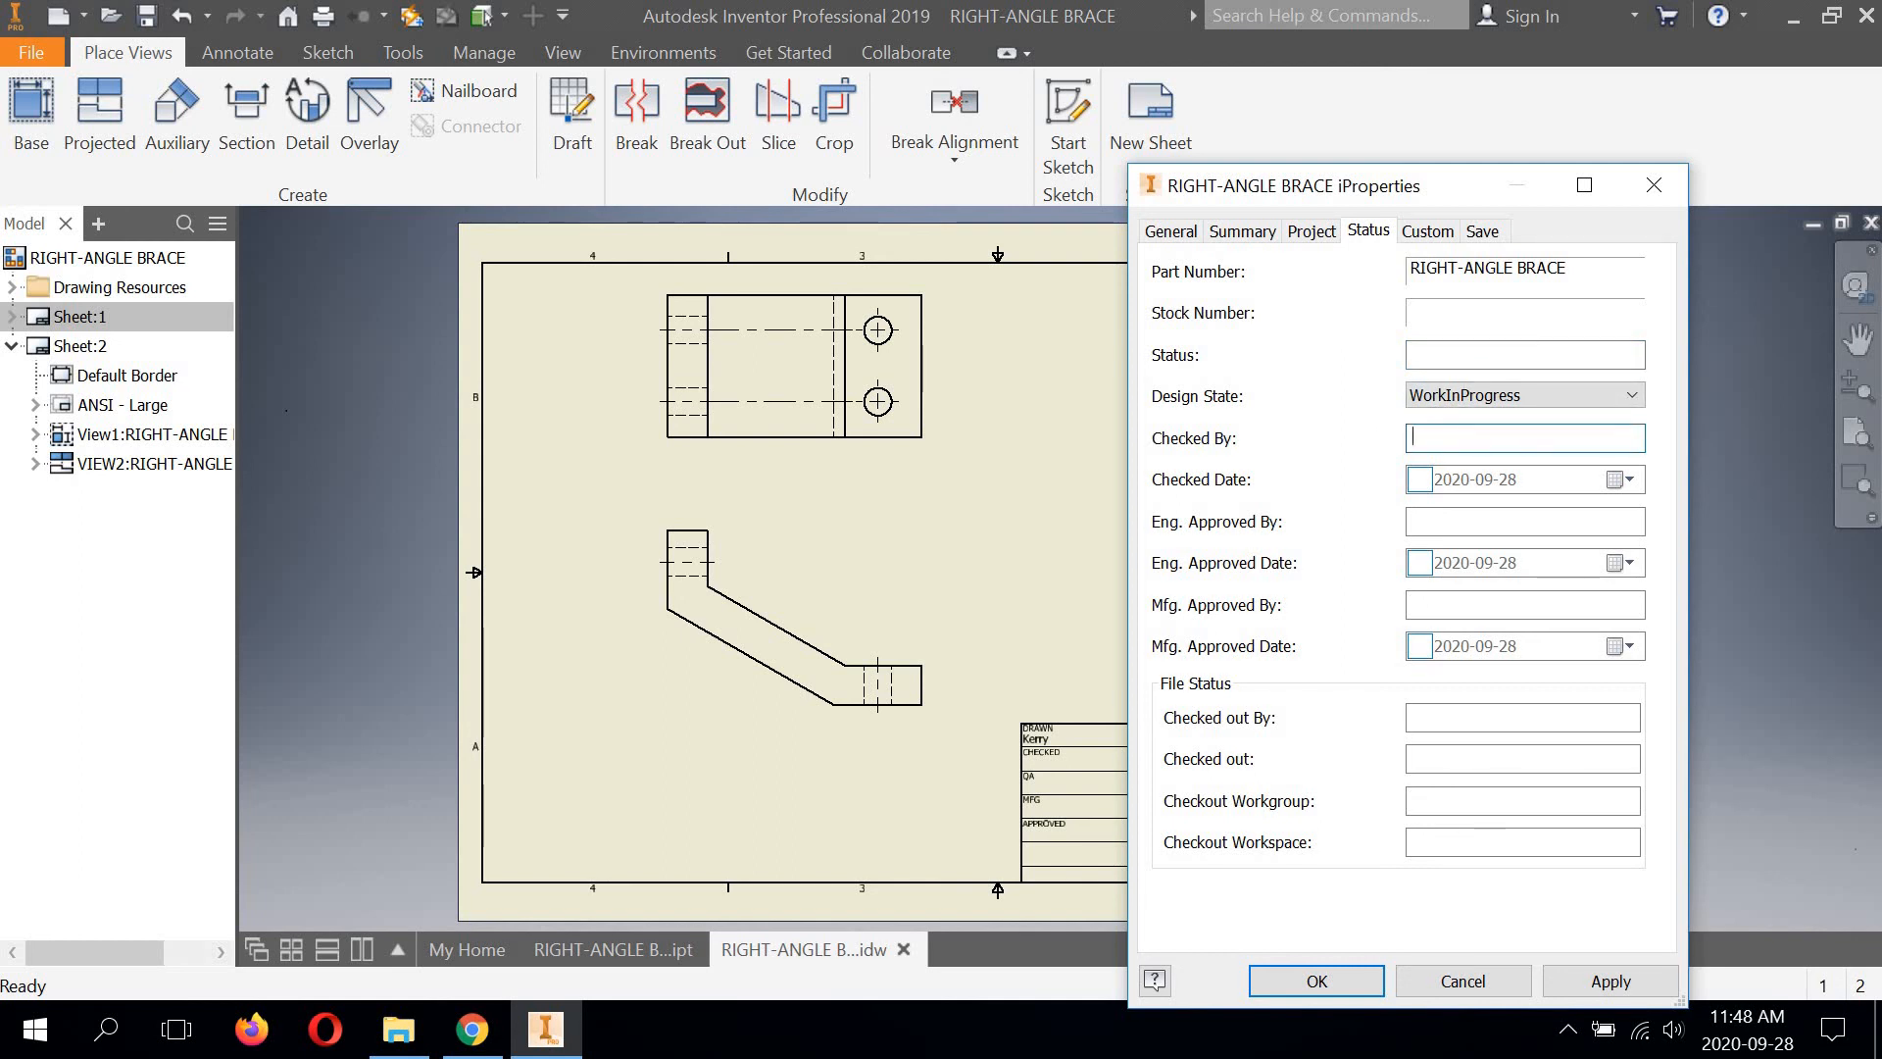
type("J. VALLANCE")
left_click(1418, 481)
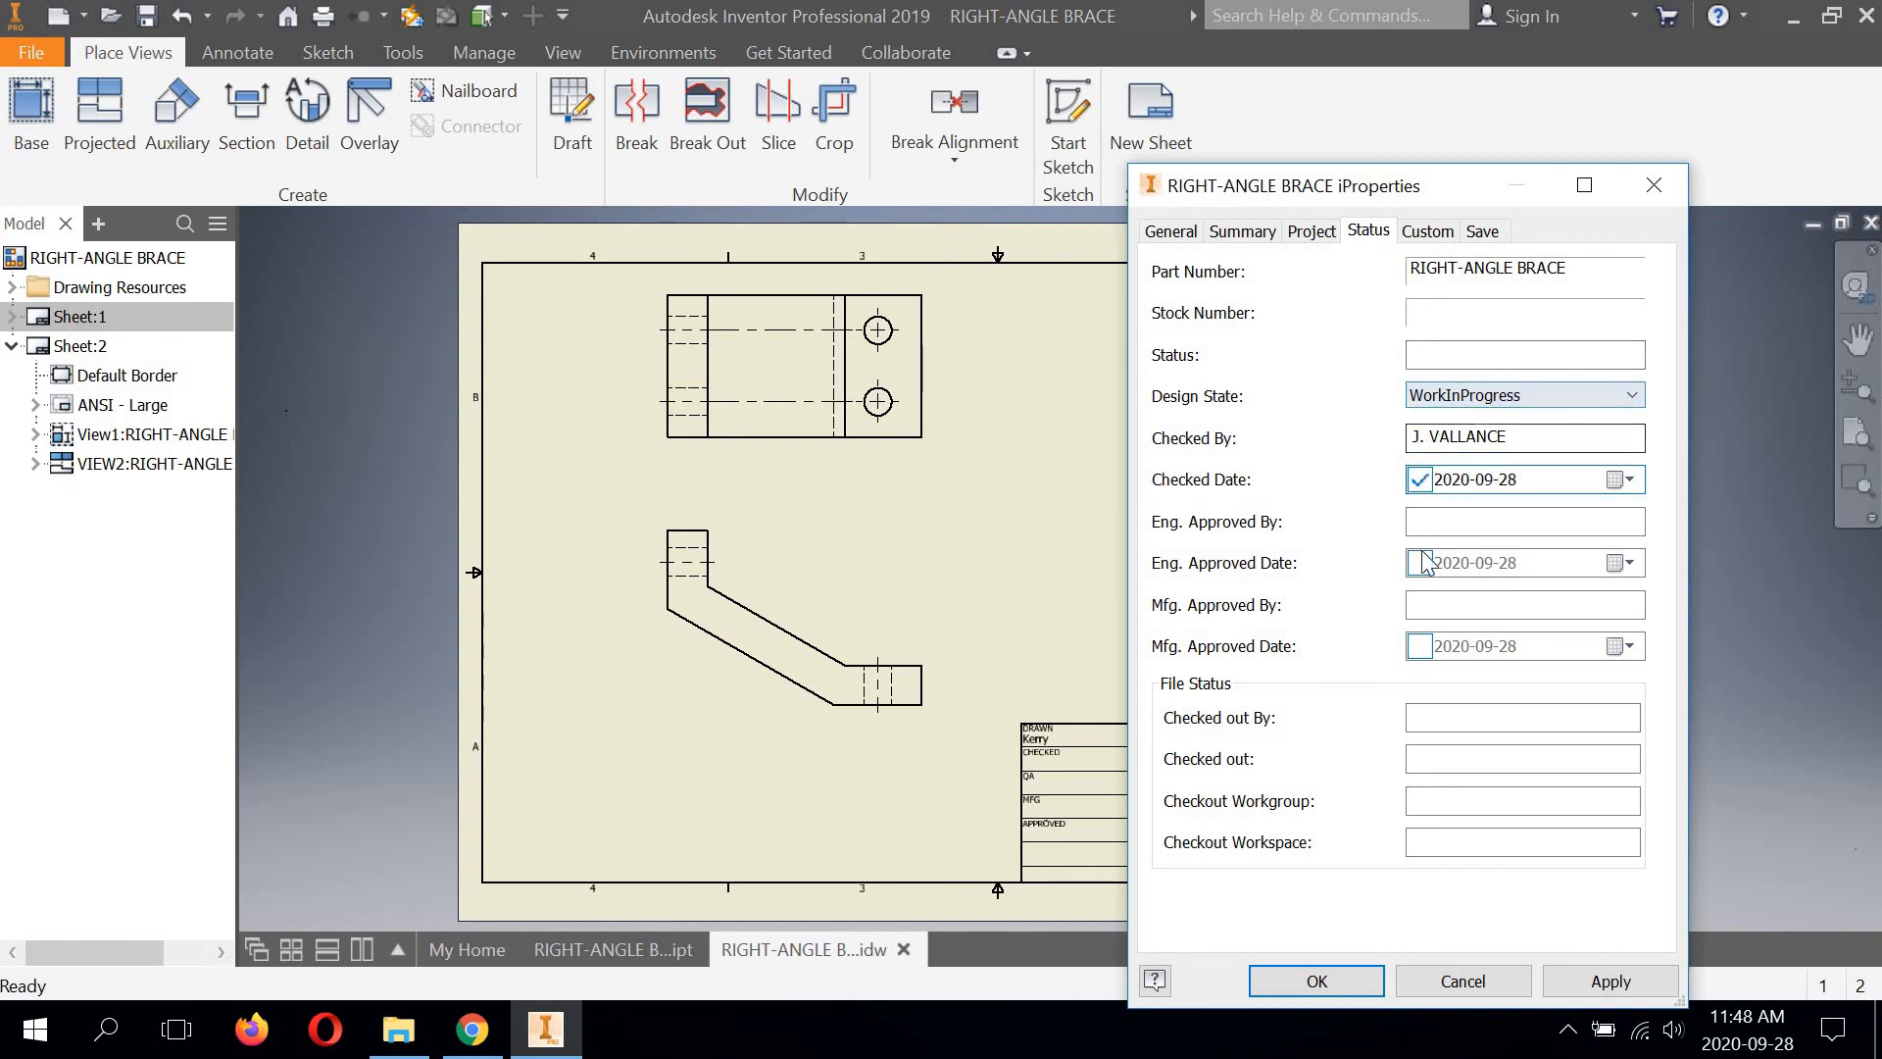
left_click(1588, 981)
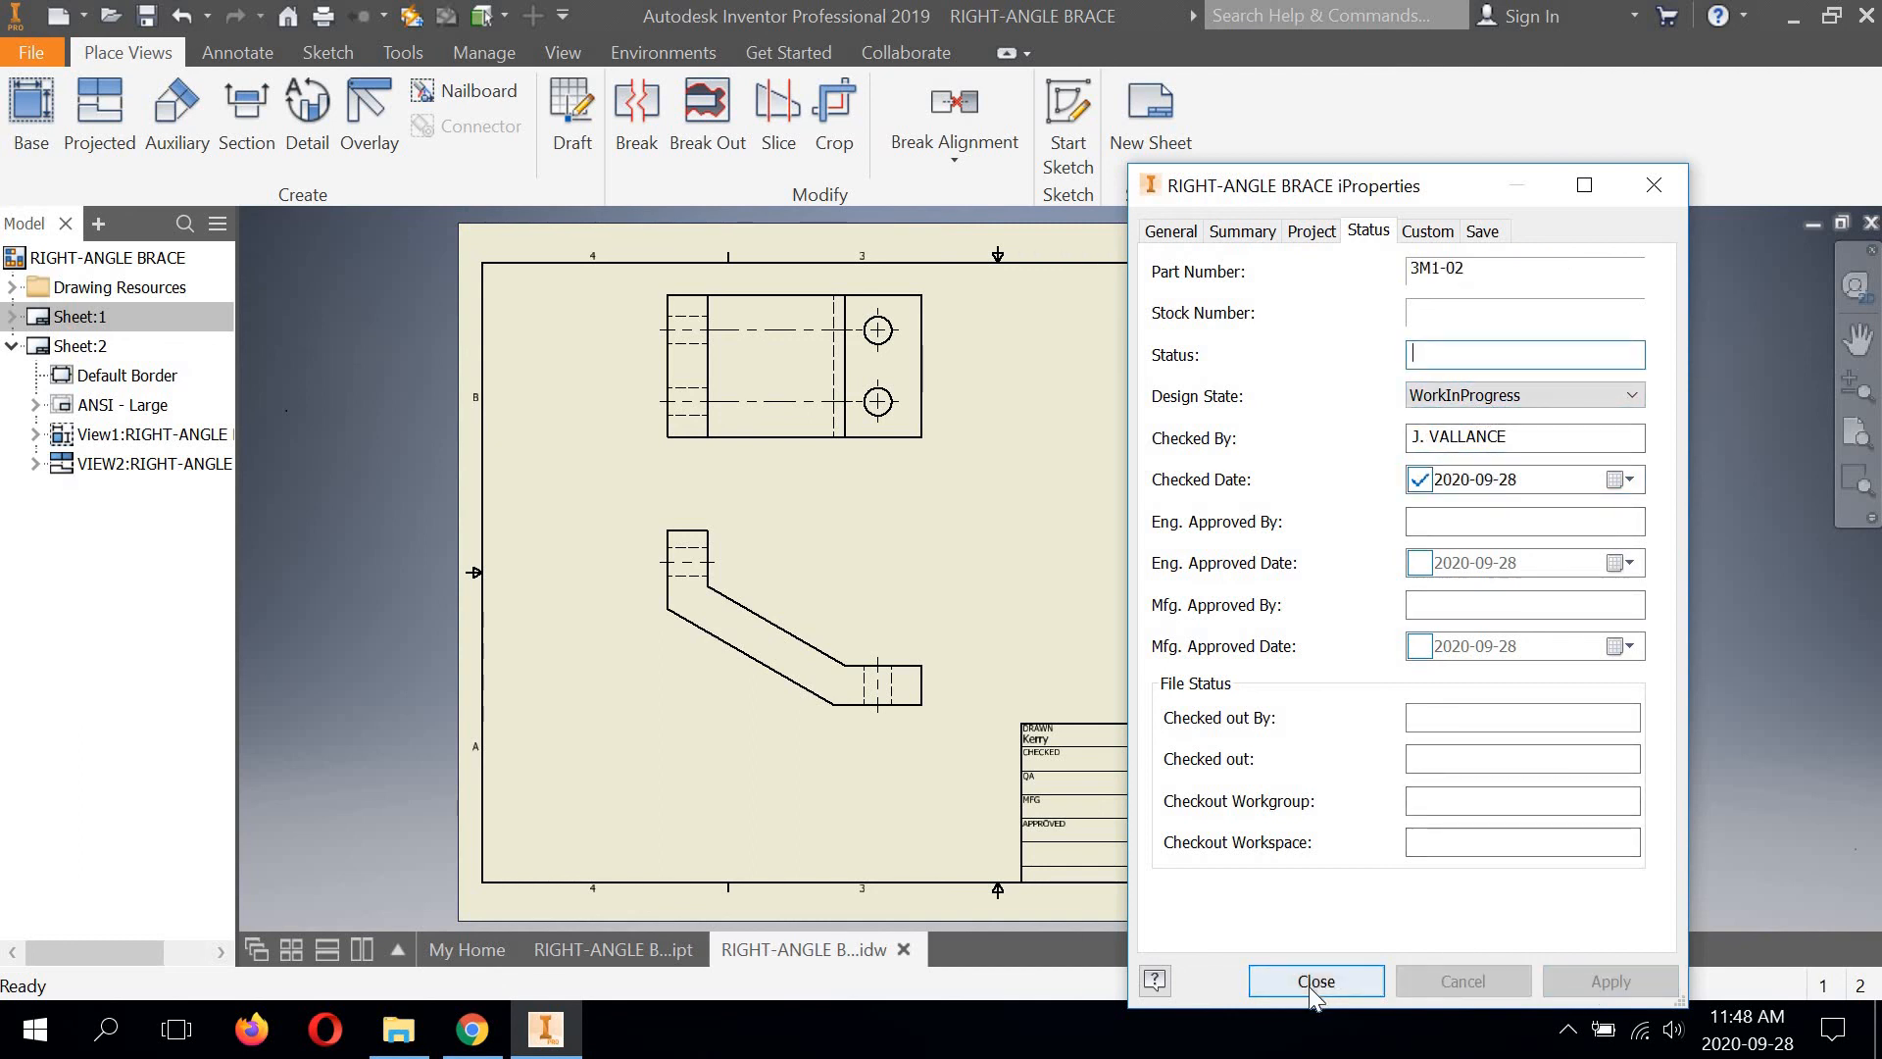
left_click(1314, 982)
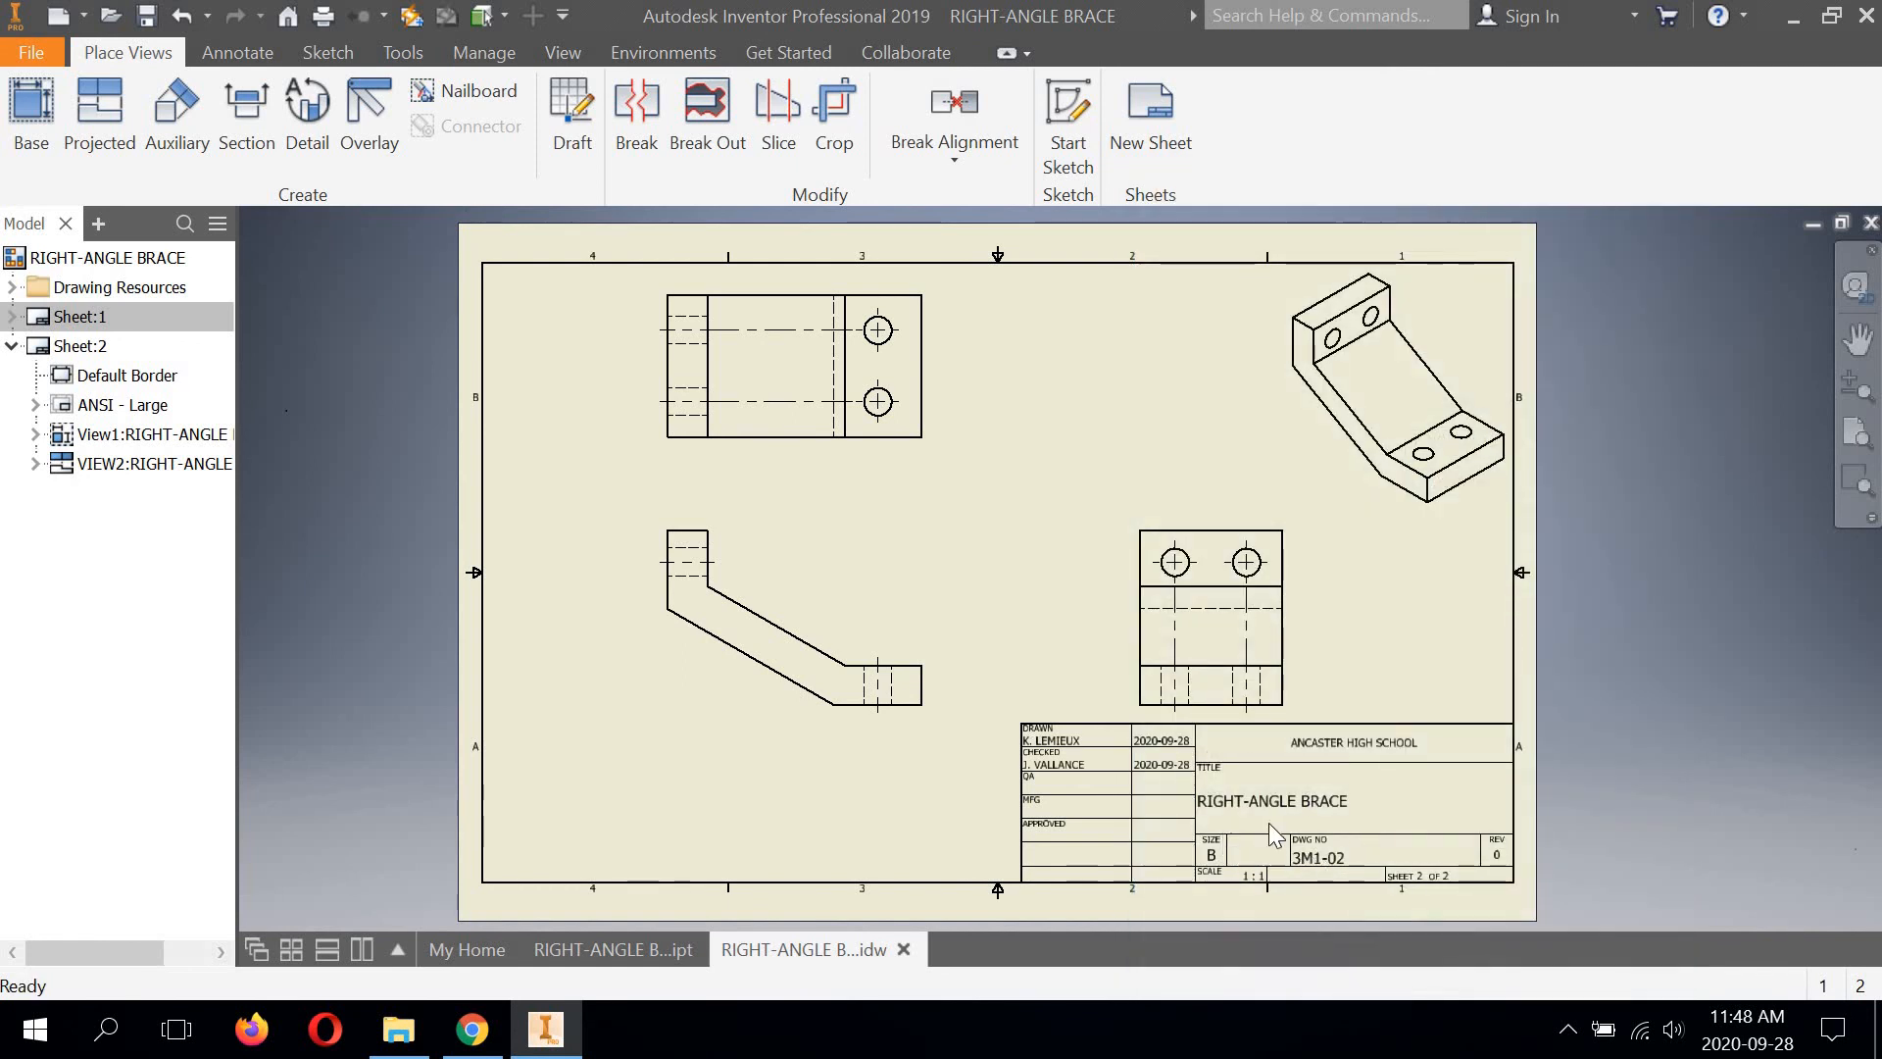
Examine the filled-in title block and the overall layout of the four views on the sheet
scroll(1269, 824, "up", 3)
middle_click_drag(774, 300, 788, 438)
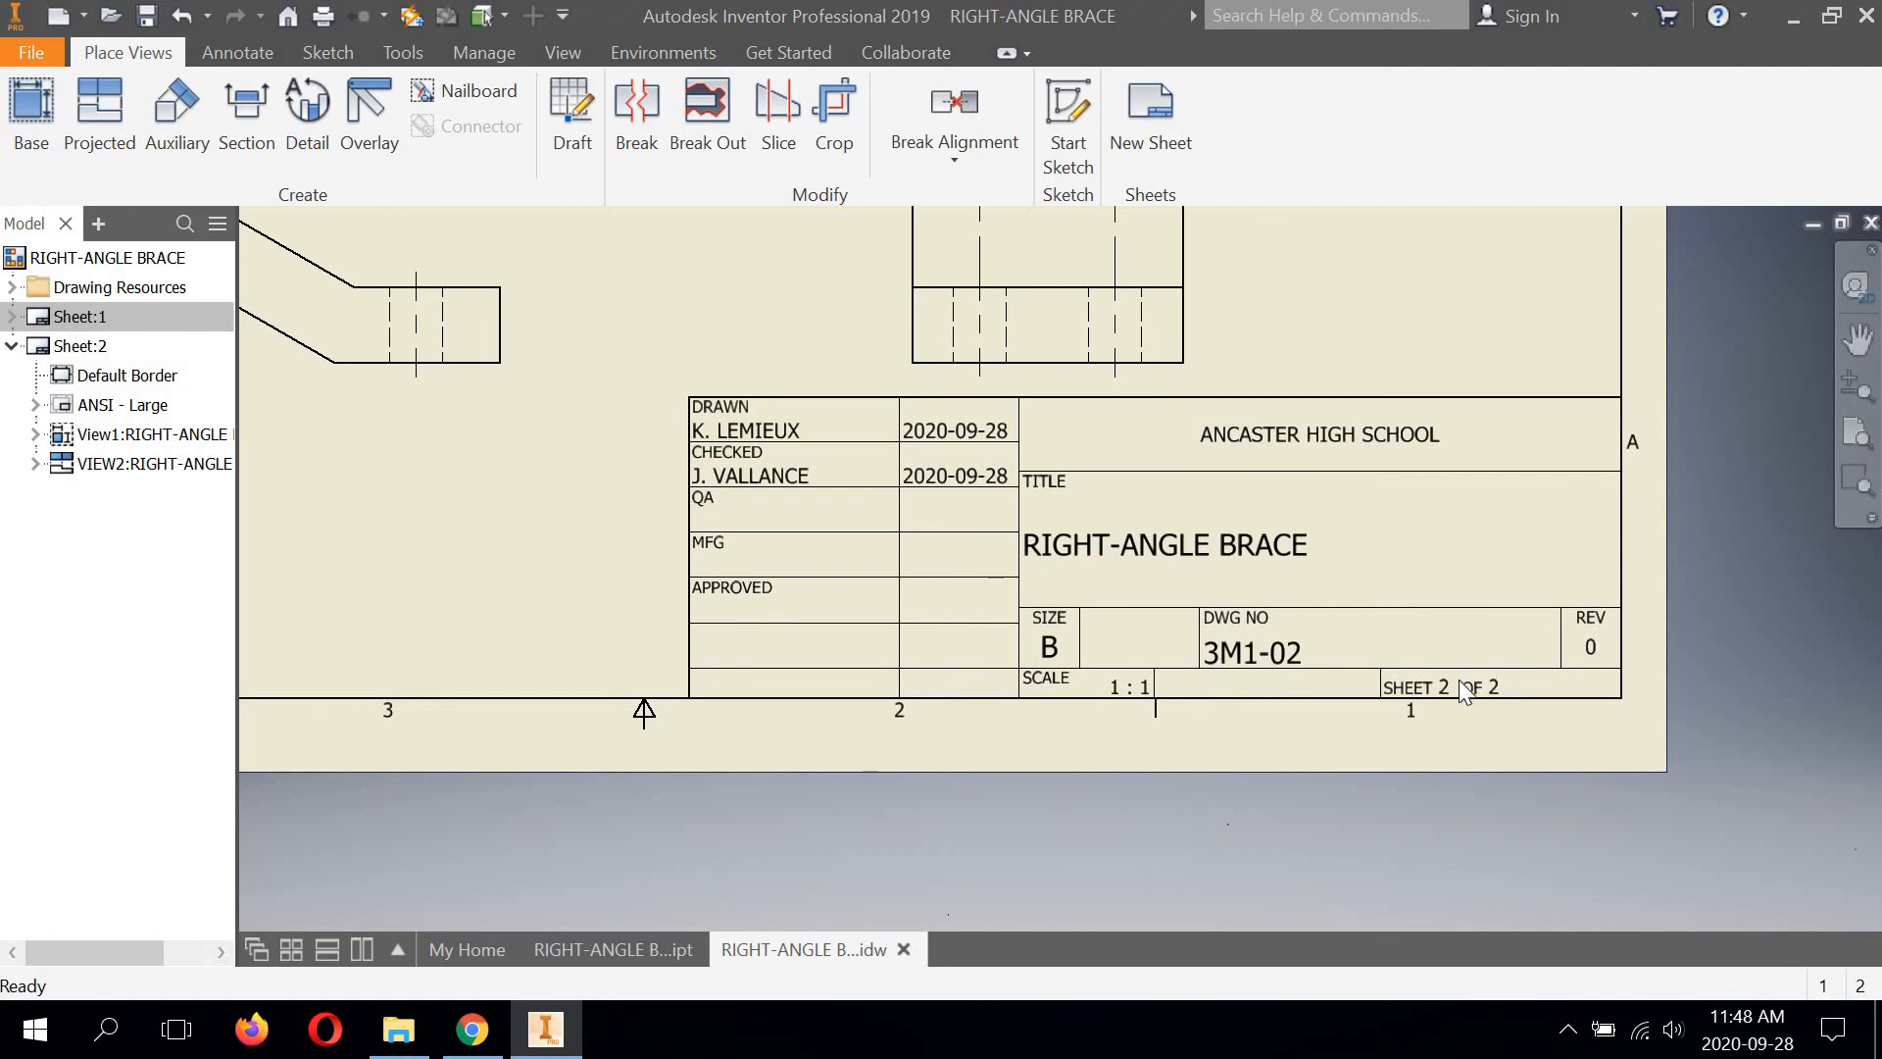
scroll(1459, 680, "up", 2)
scroll(1433, 656, "up", 3)
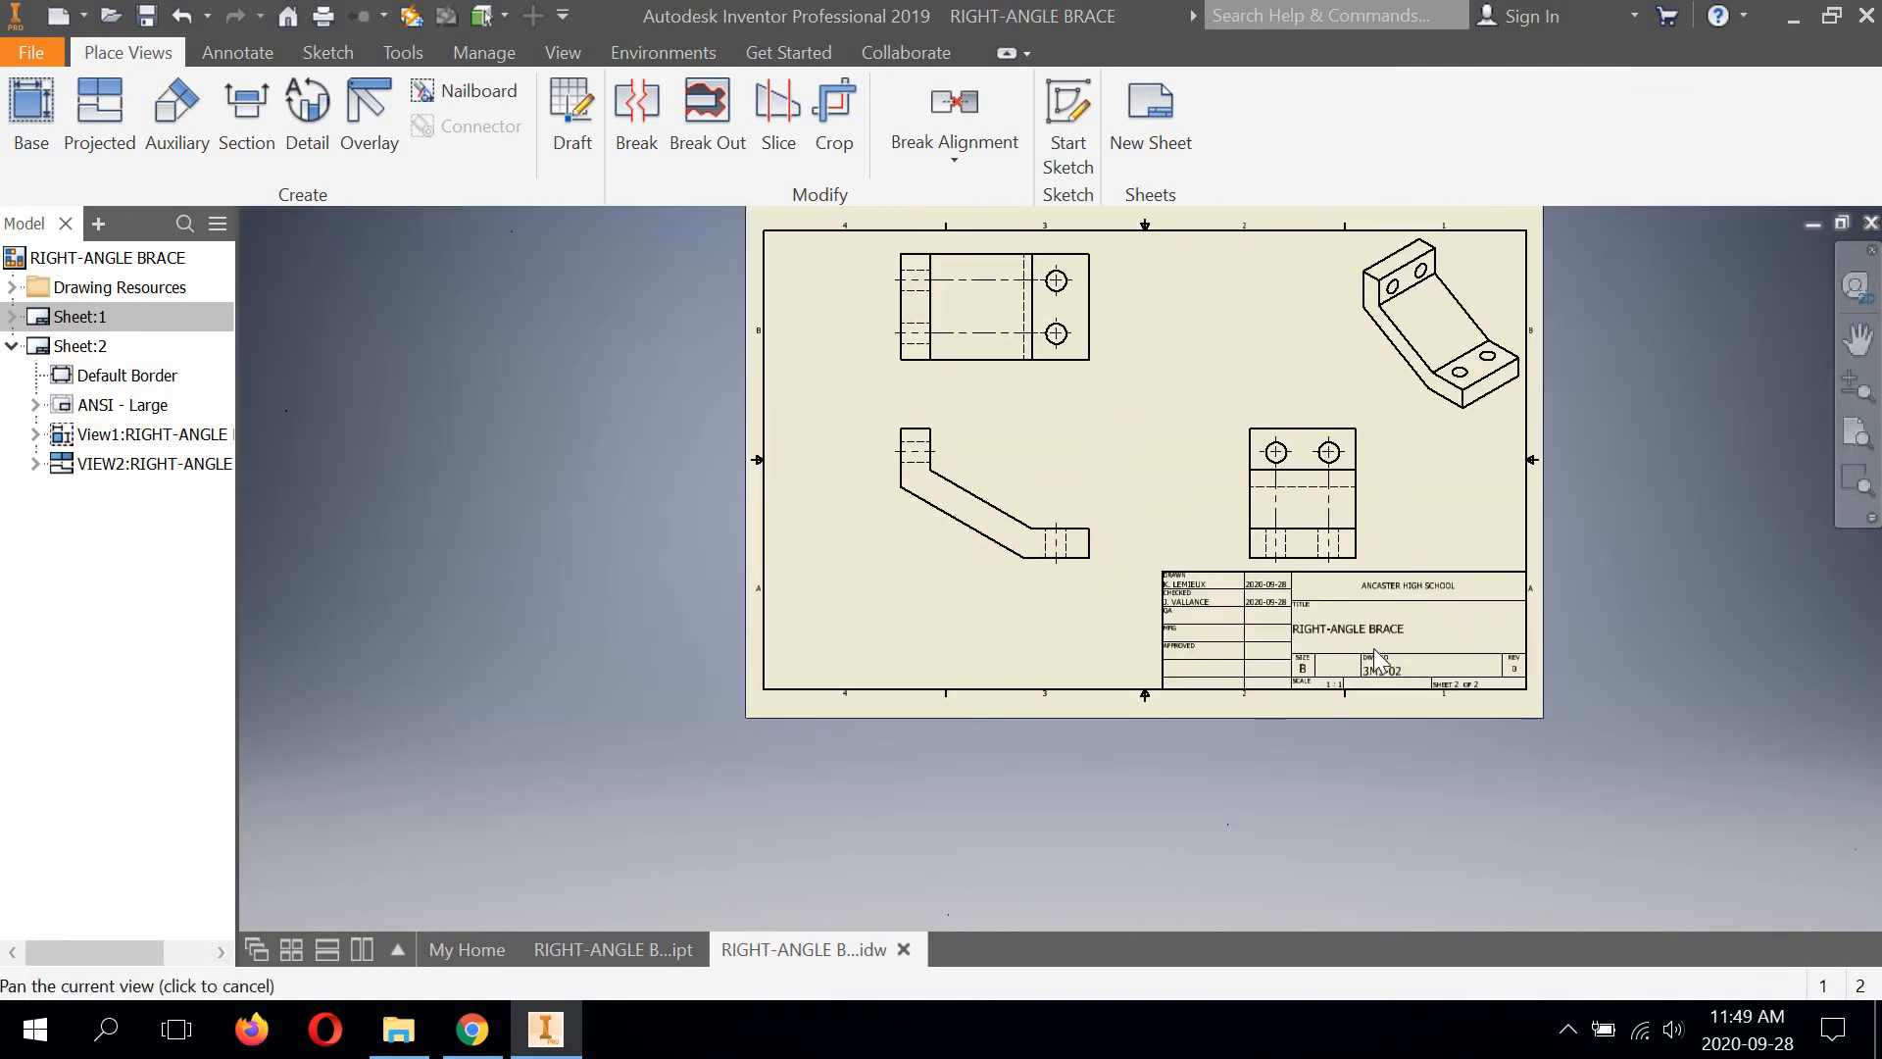
scroll(1369, 649, "up", 4)
mouse_move(1225, 560)
middle_mouse_down()
mouse_move(1036, 548)
mouse_move(1004, 572)
middle_mouse_up()
scroll(1036, 548, "down", 5)
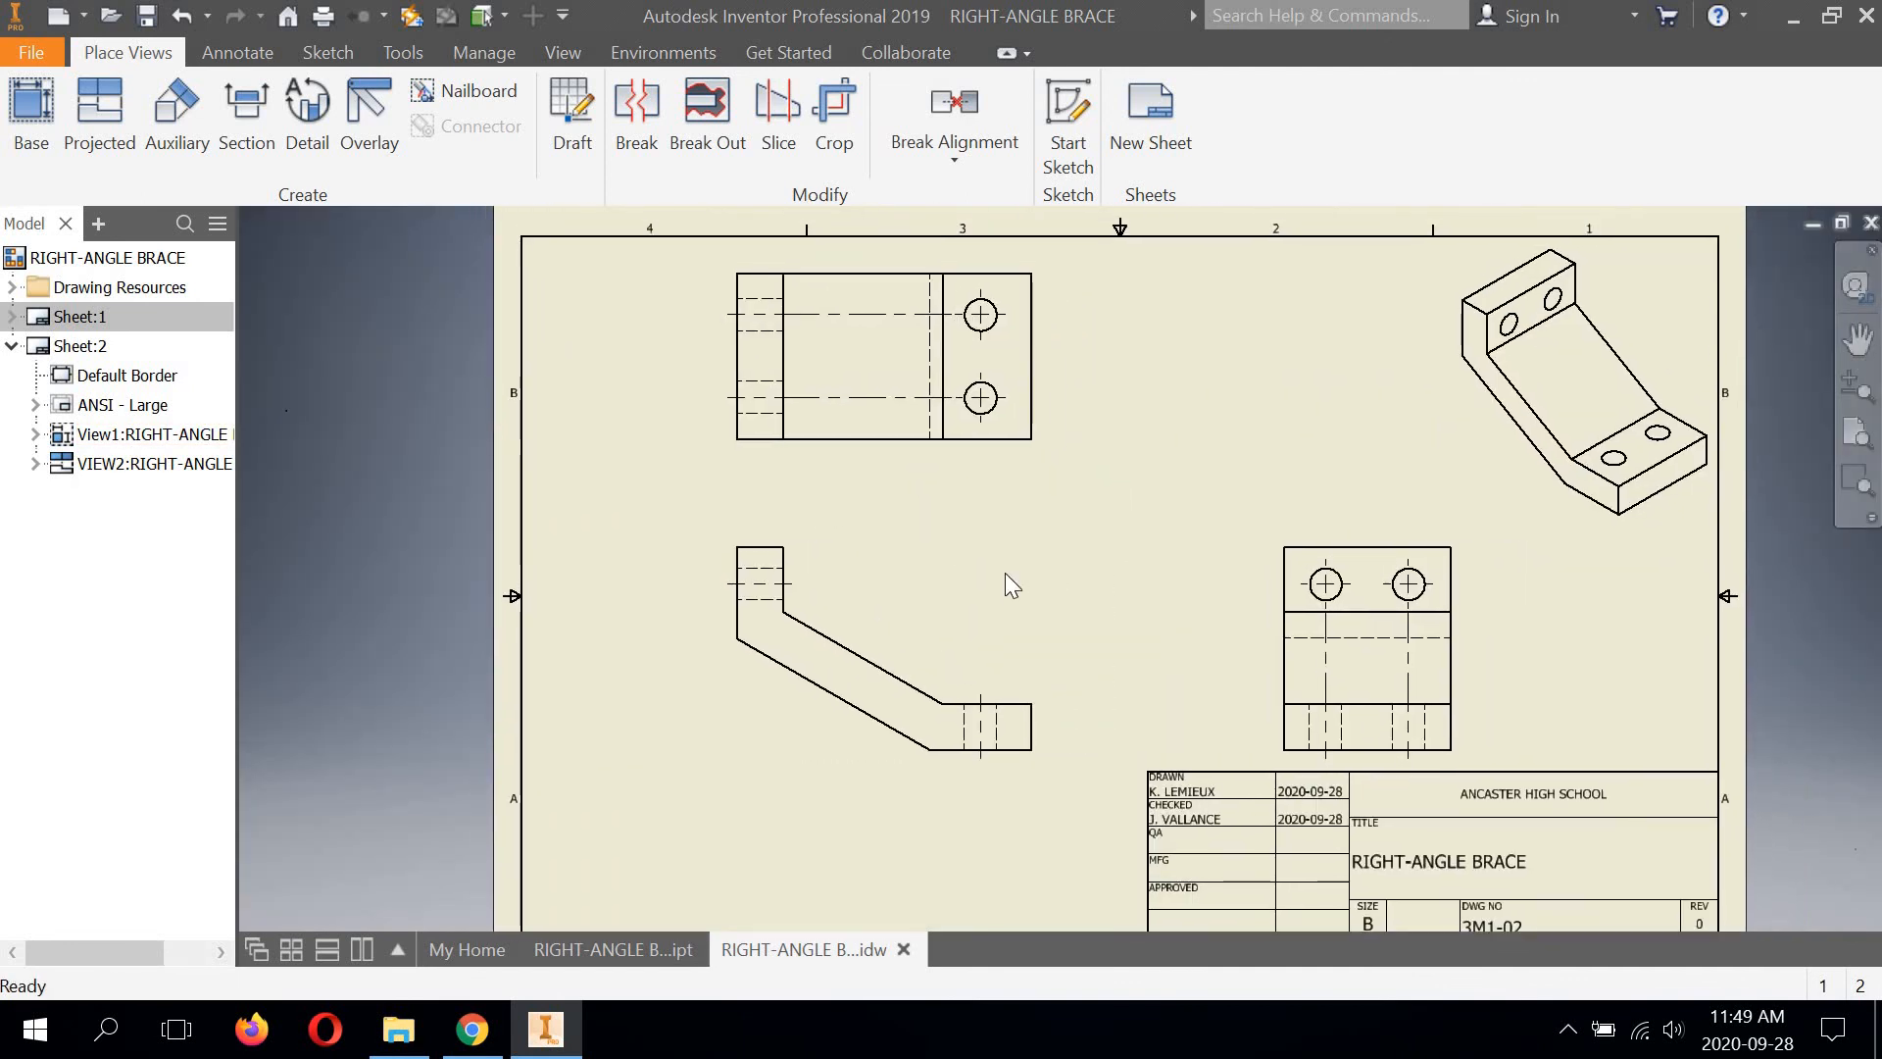
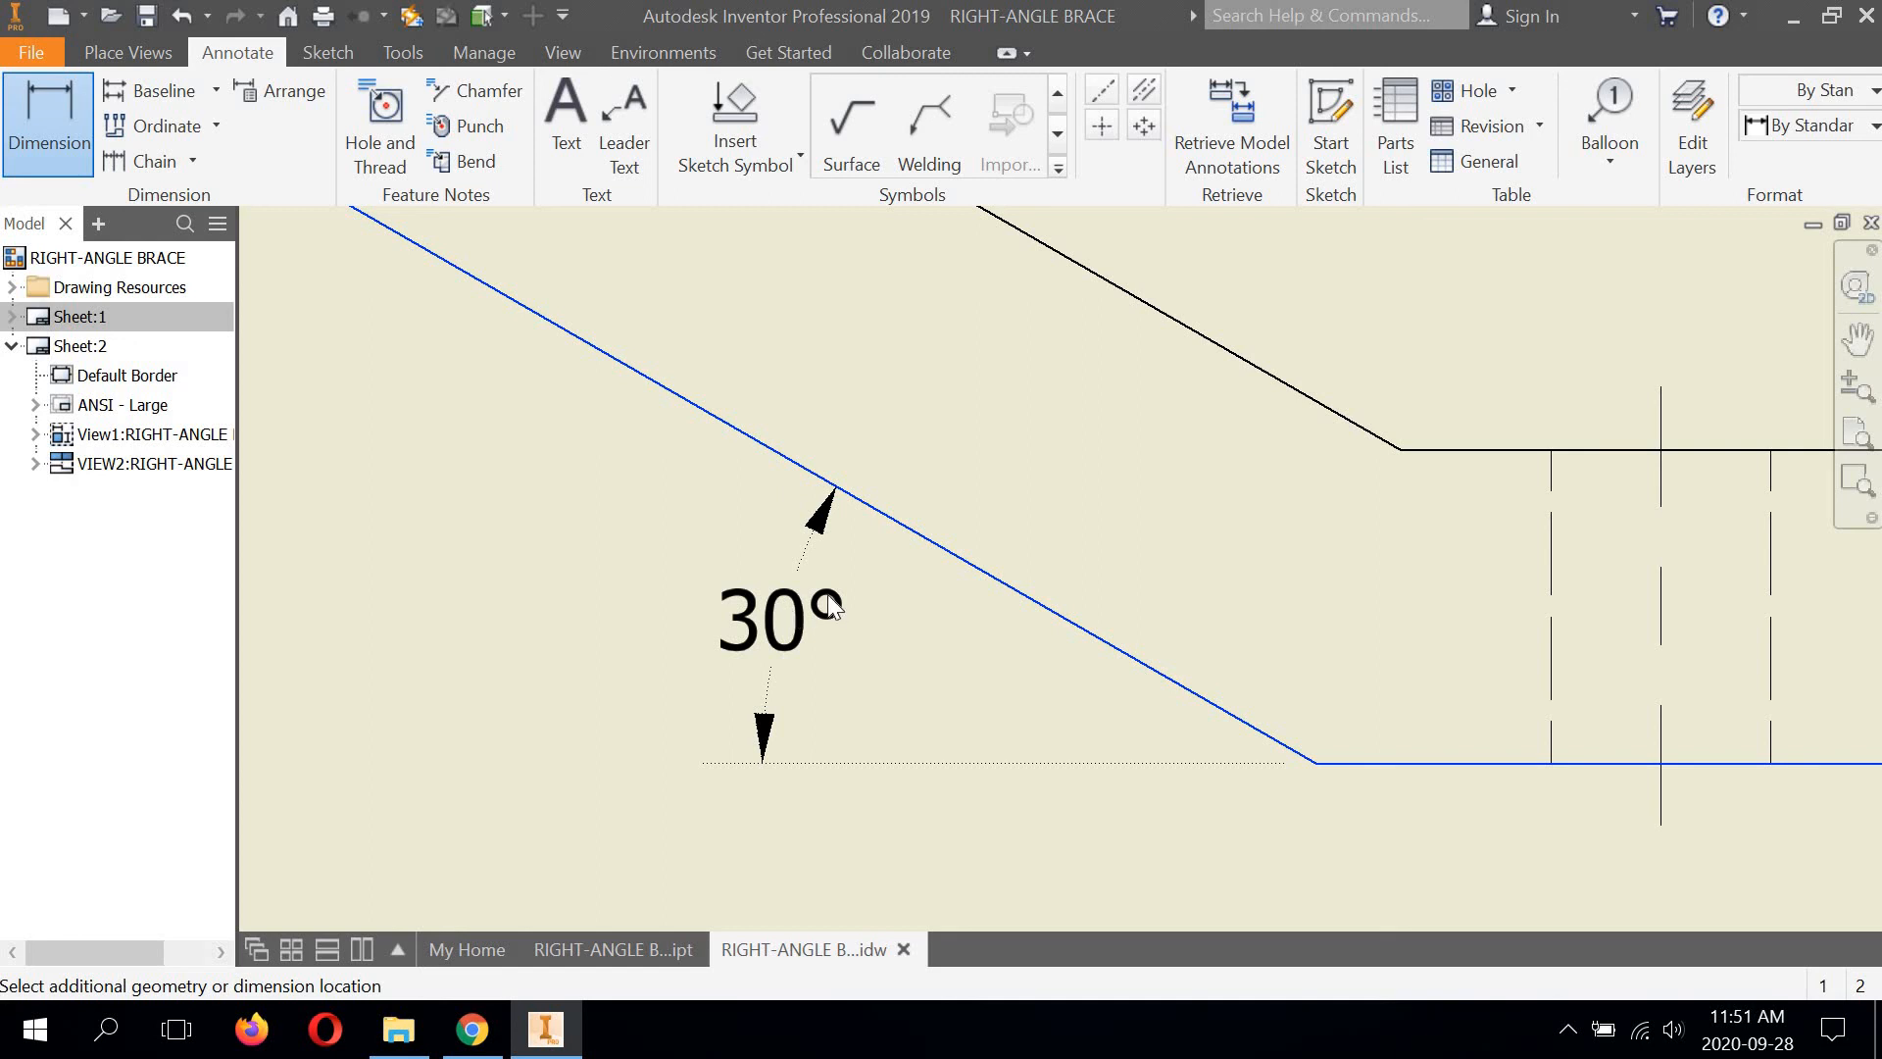
Place the angular dimension between the front view's sloped lower edge and horizontal bottom edge, keeping its default text
left_click(831, 601)
left_click(1647, 731)
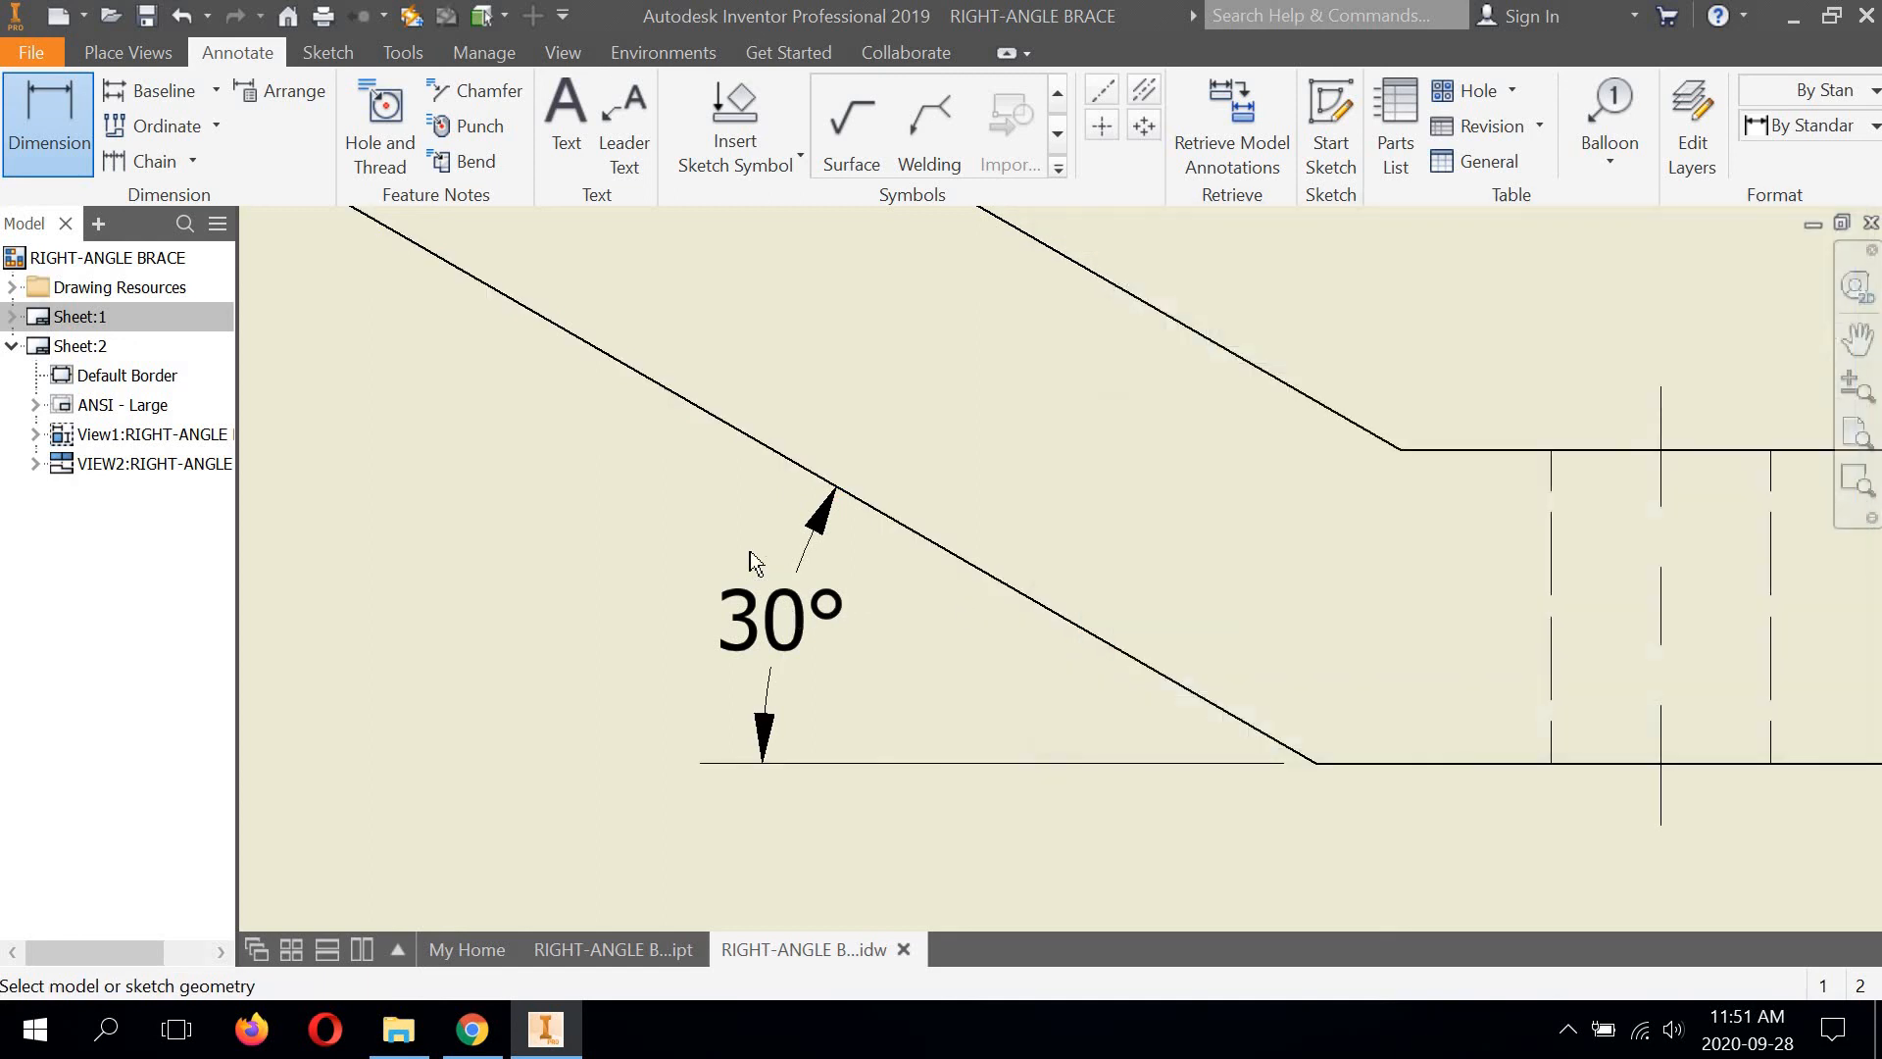
scroll(749, 557, "up", 2)
scroll(748, 557, "down", 5)
middle_click_drag(885, 578, 792, 633)
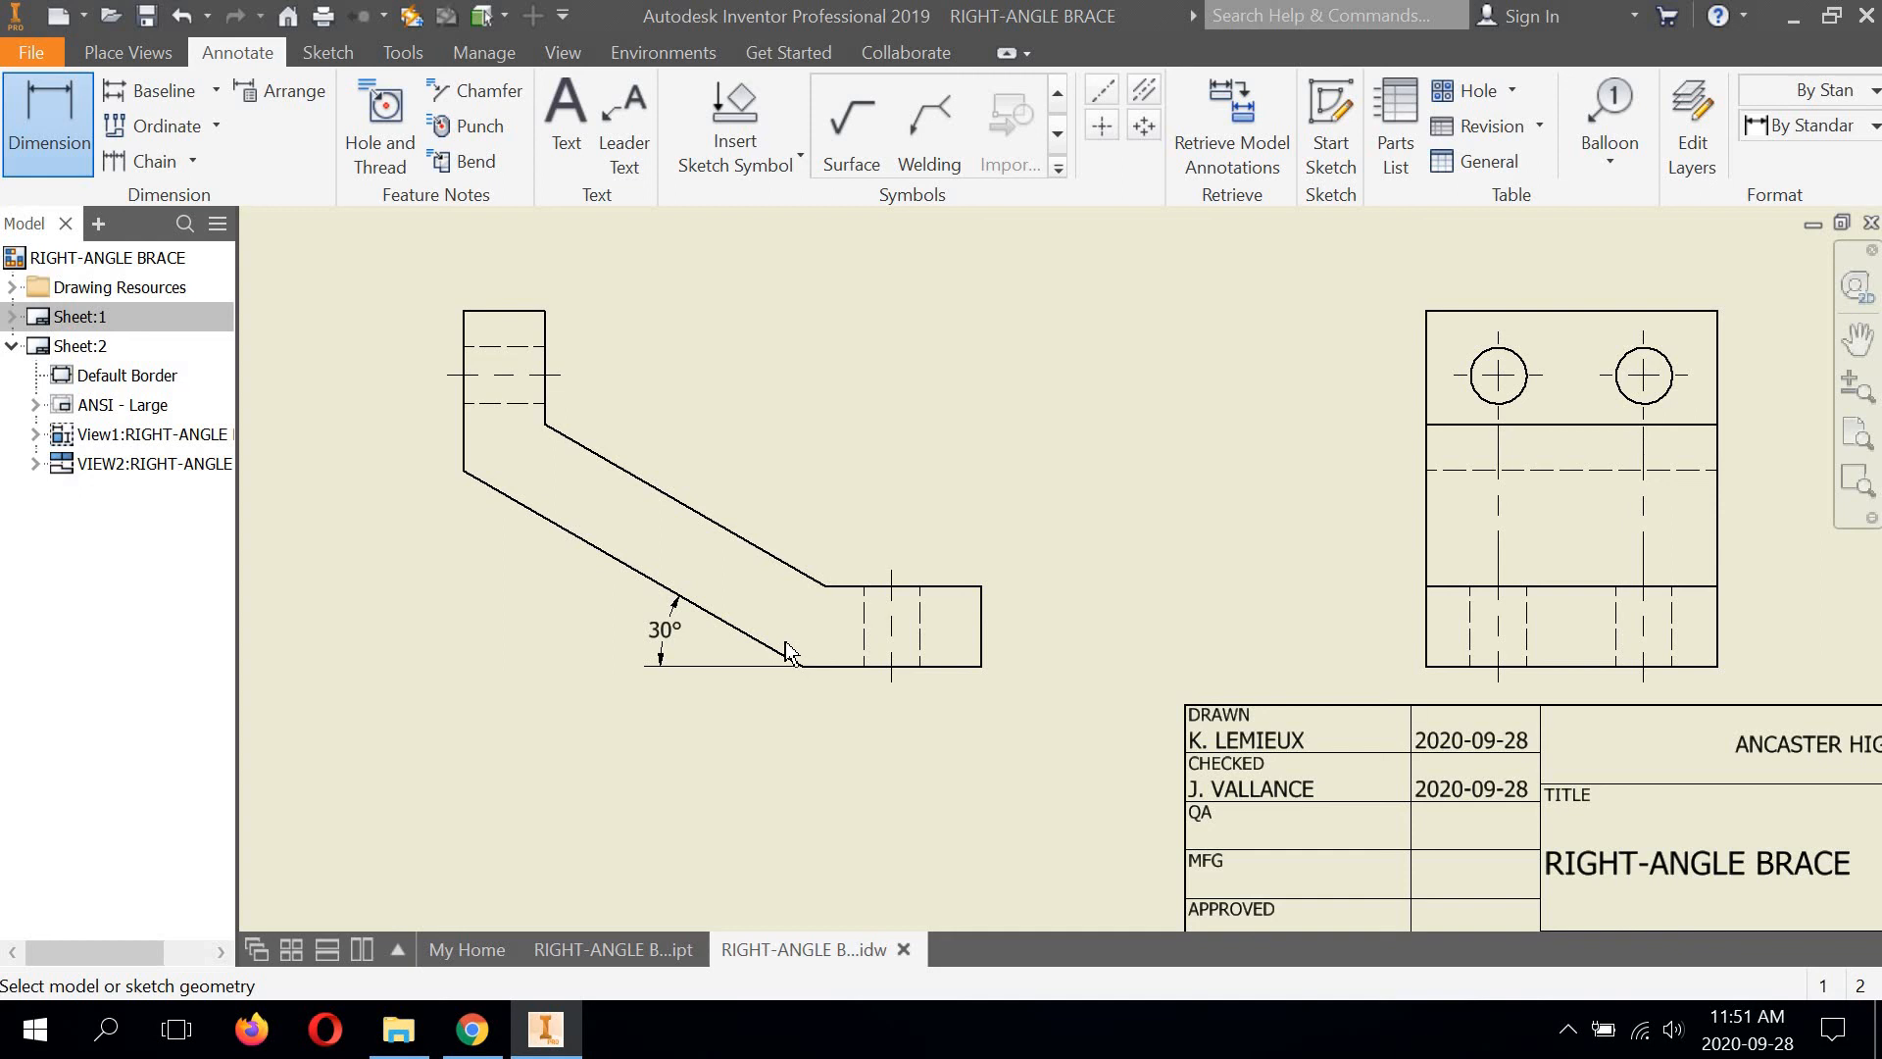
Dimension the length of the front view's horizontal bottom edge, placing it below the foot with the default text
scroll(855, 677, "up", 4)
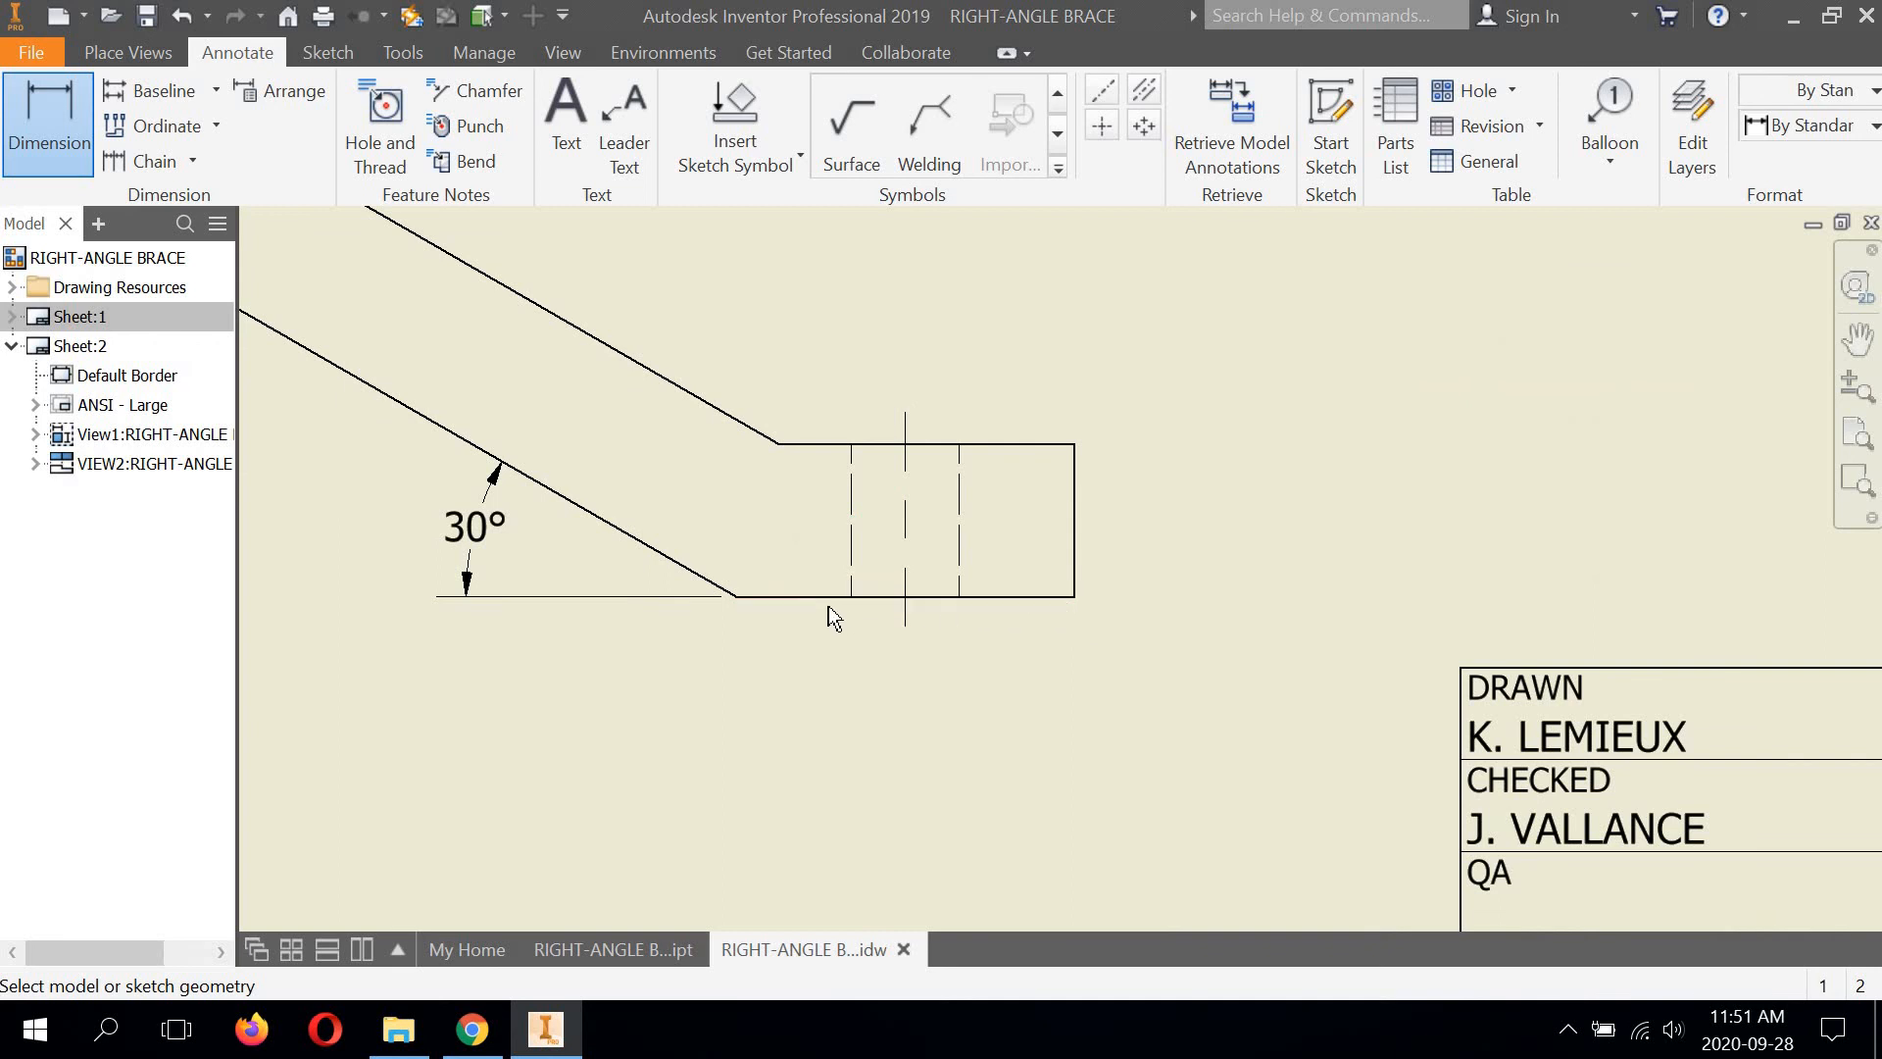
left_click(14, 106)
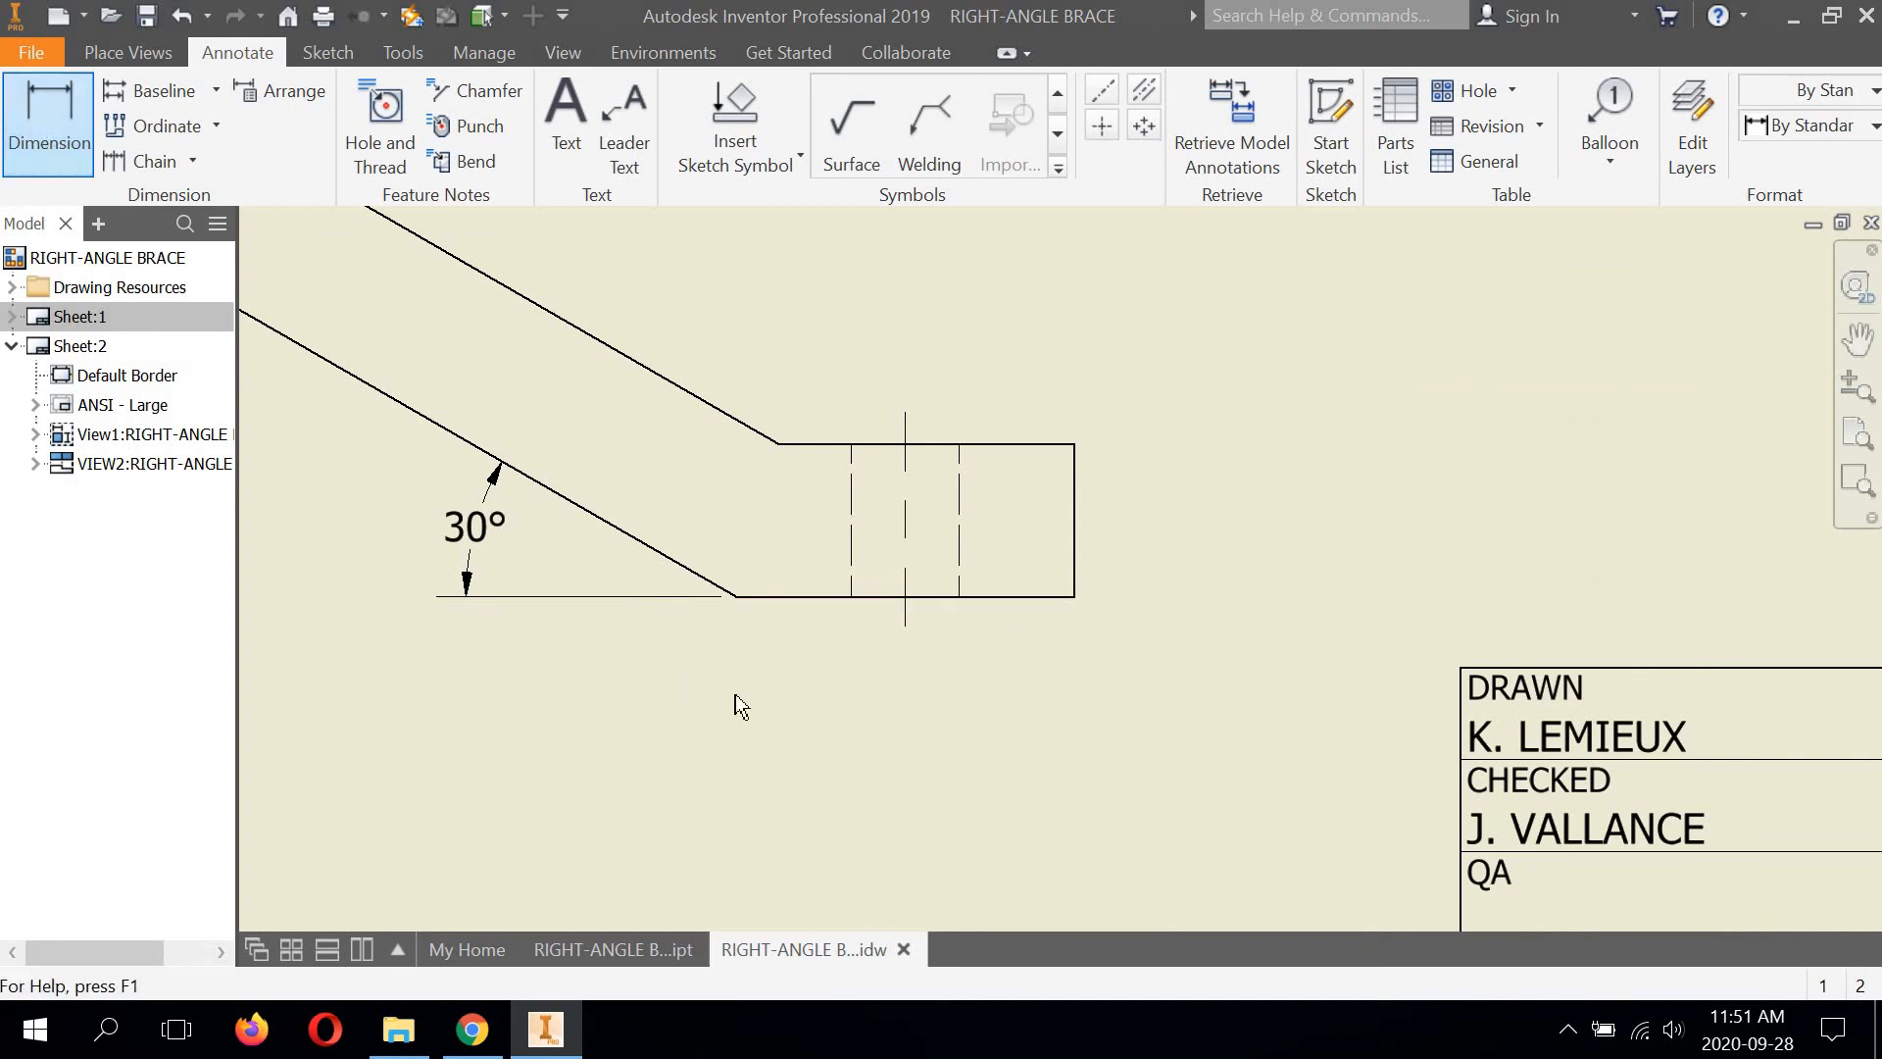
left_click(800, 600)
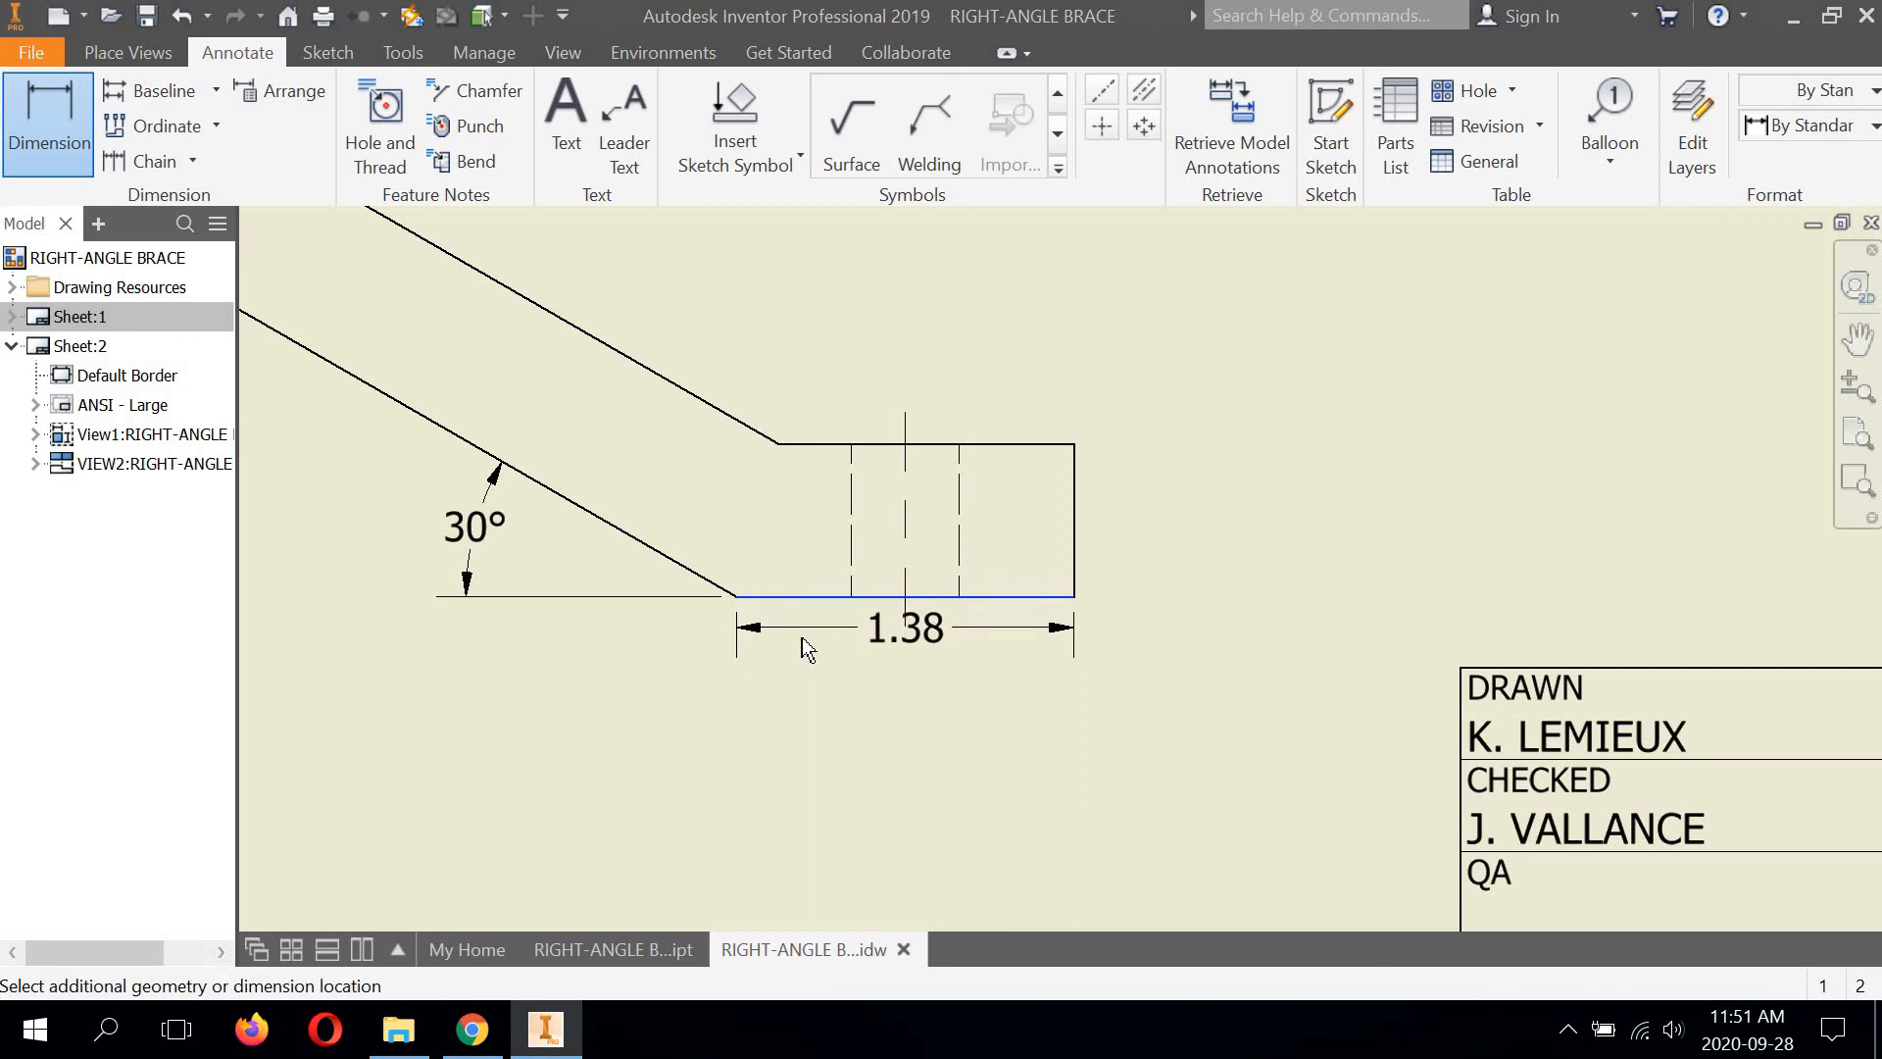
scroll(802, 639, "up", 4)
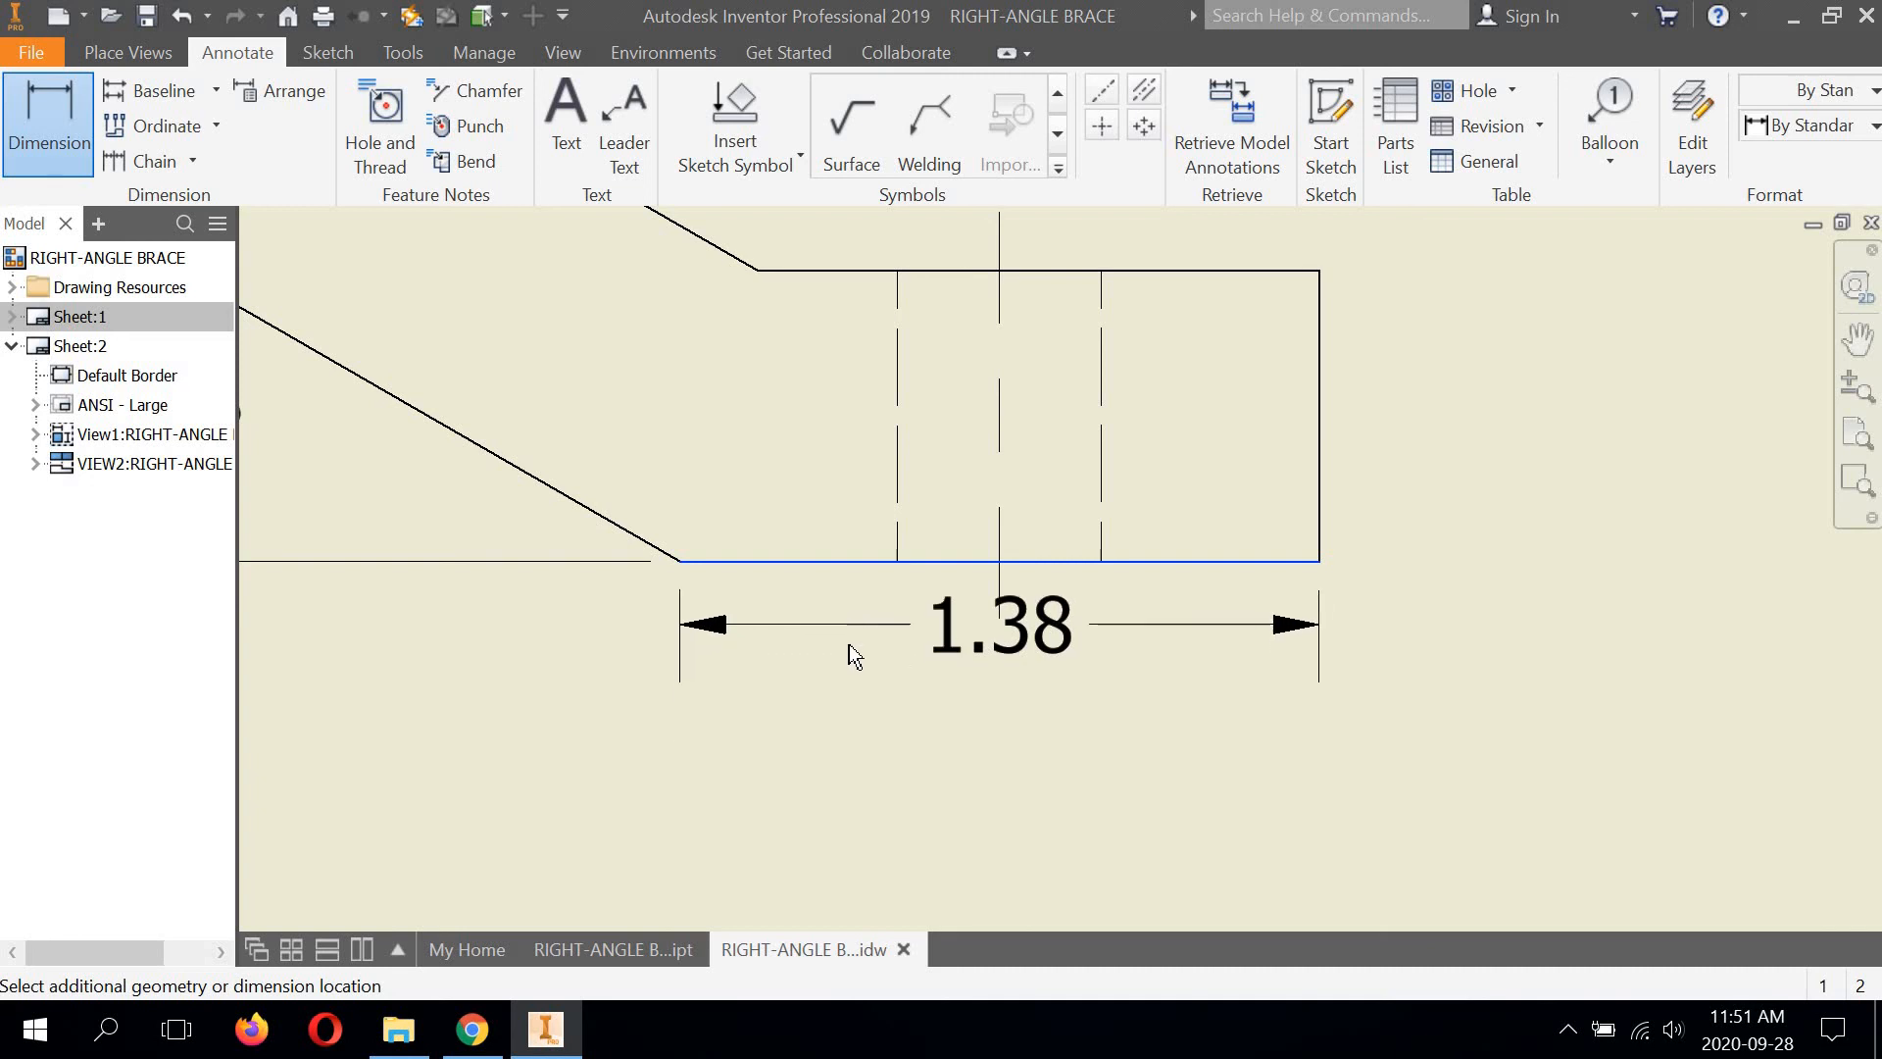
scroll(843, 628, "up", 3)
scroll(856, 571, "down", 4)
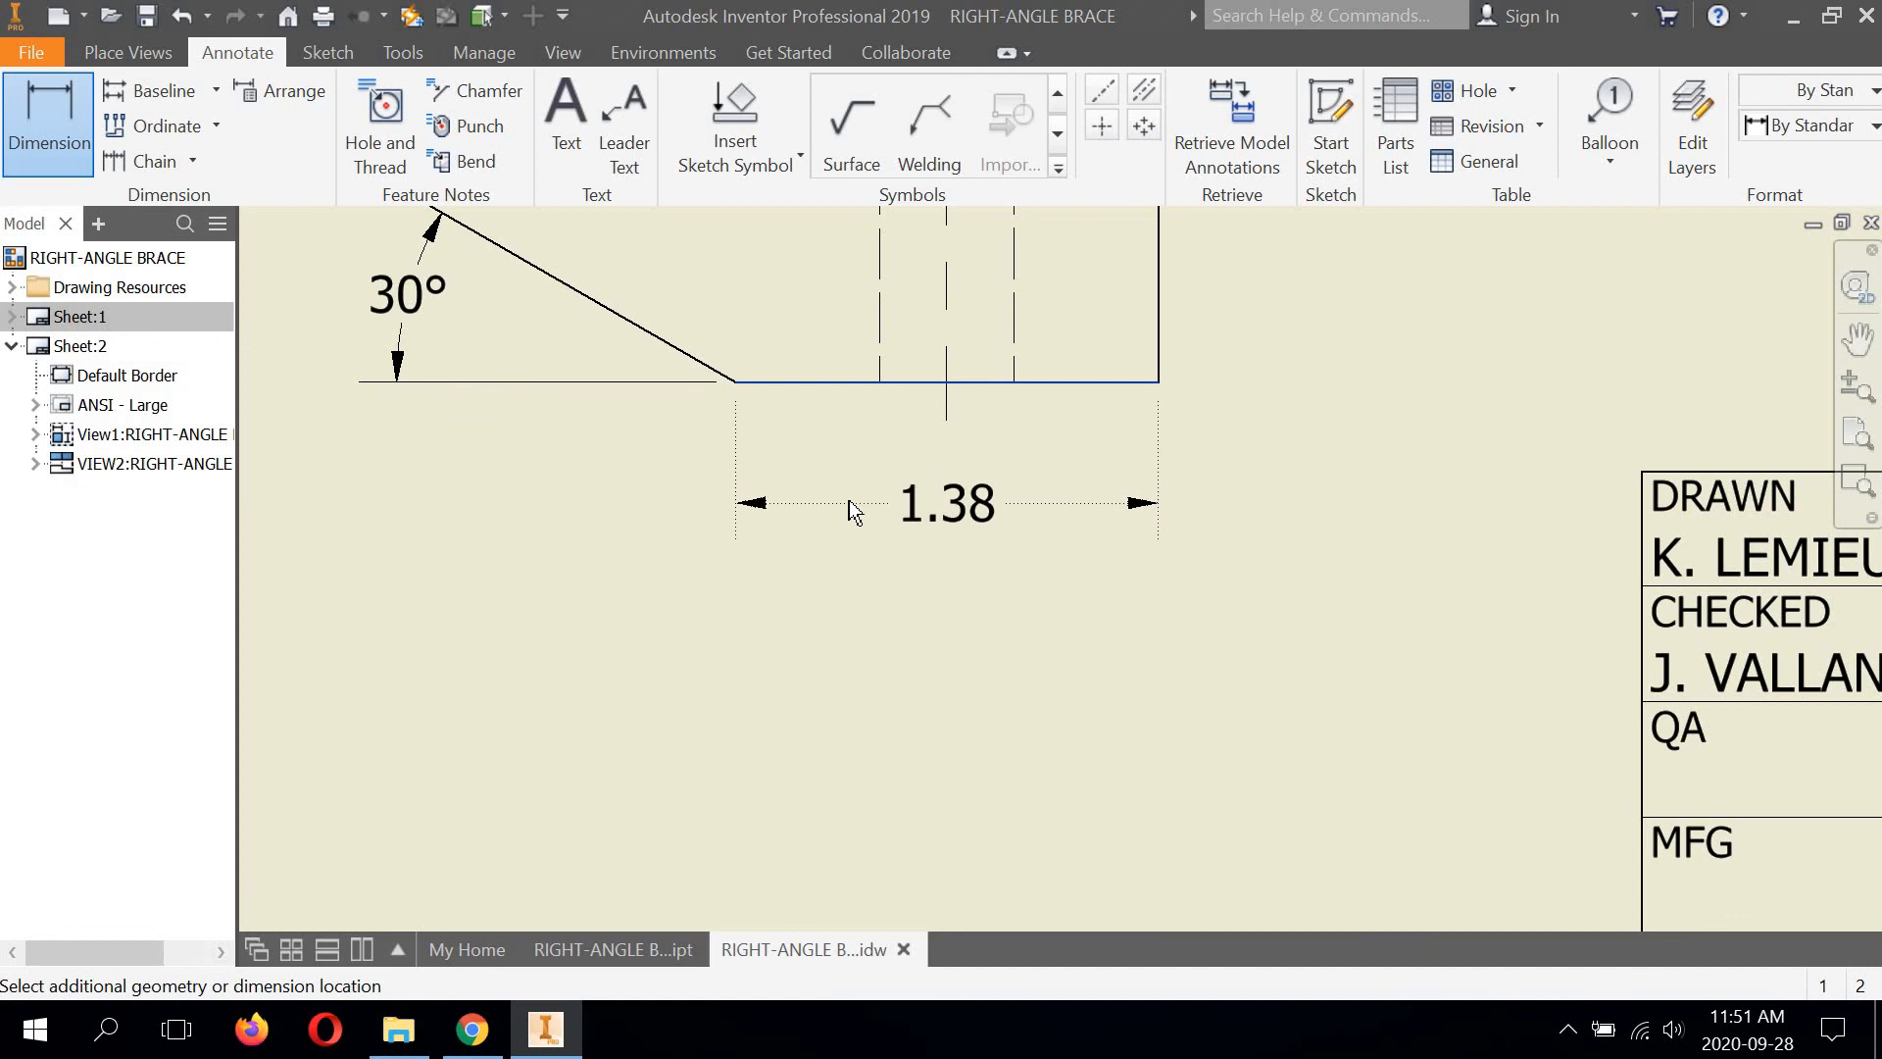
left_click(849, 500)
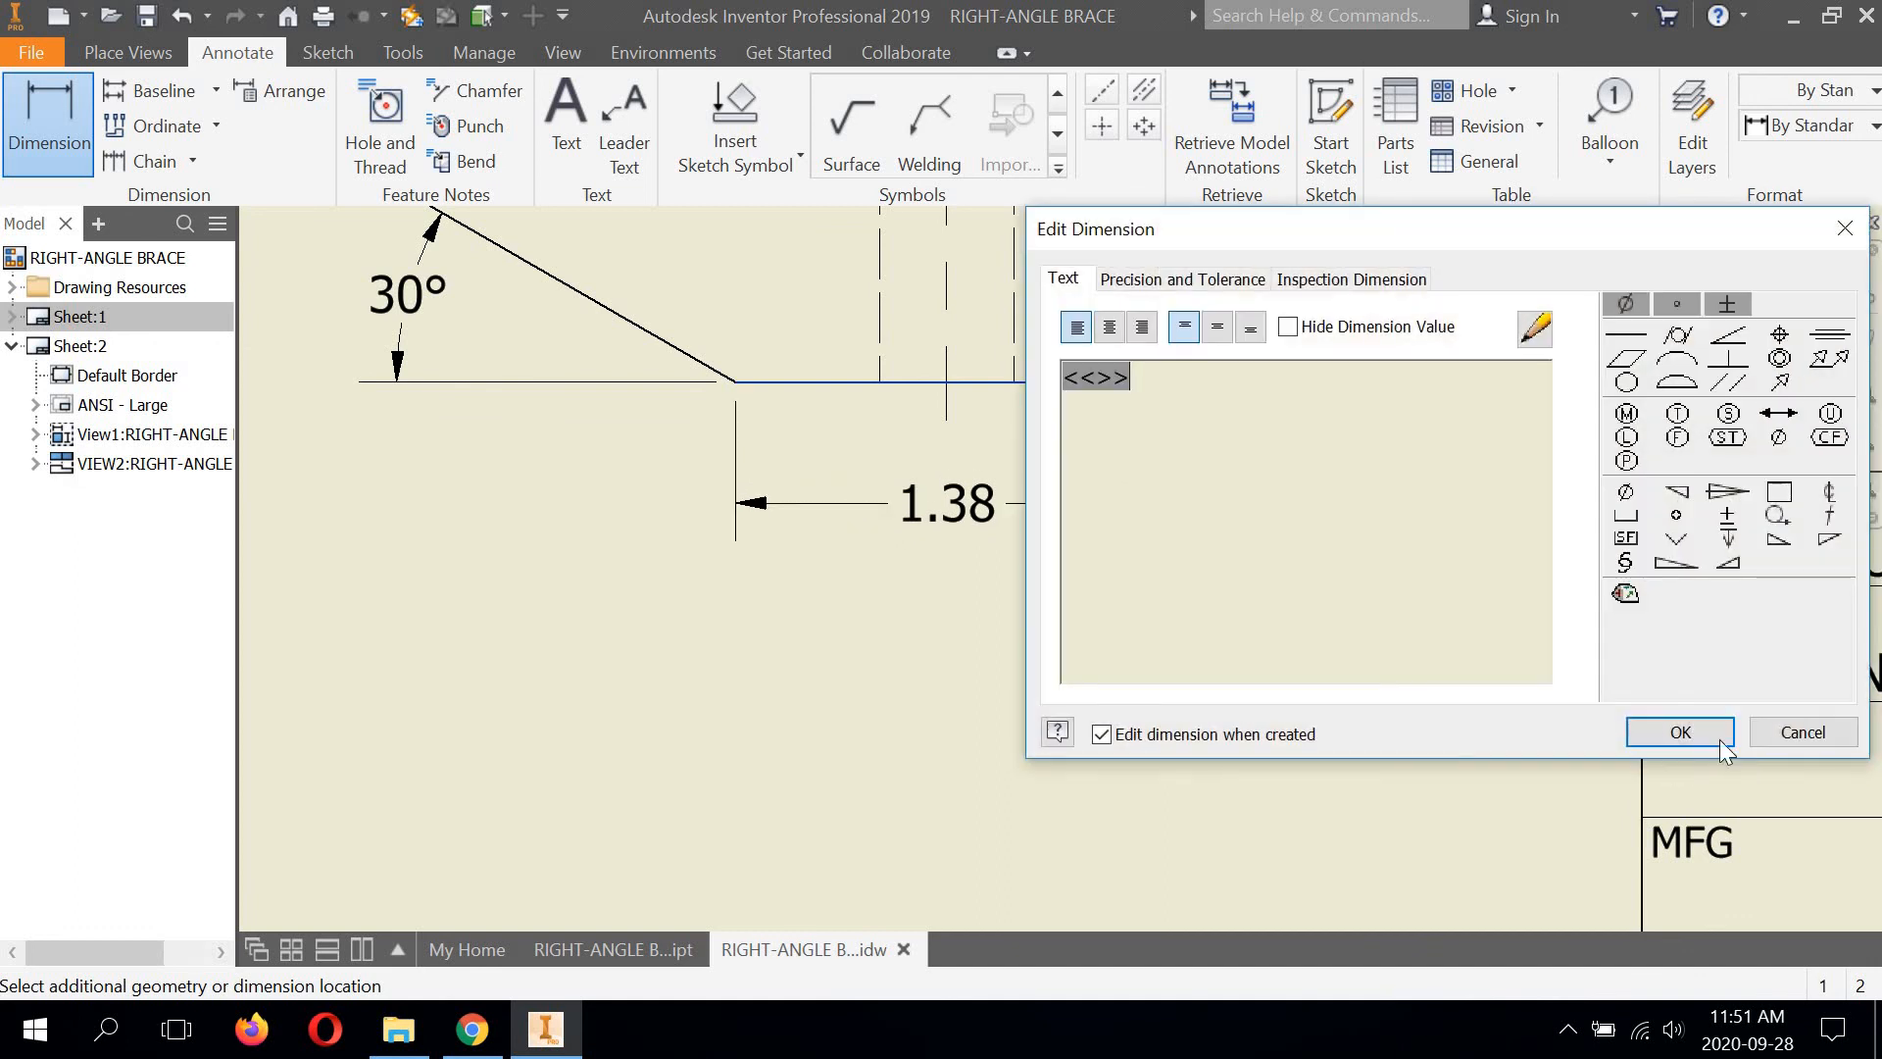
left_click(1690, 729)
mouse_move(826, 582)
middle_mouse_down()
mouse_move(925, 726)
mouse_move(893, 683)
middle_mouse_up()
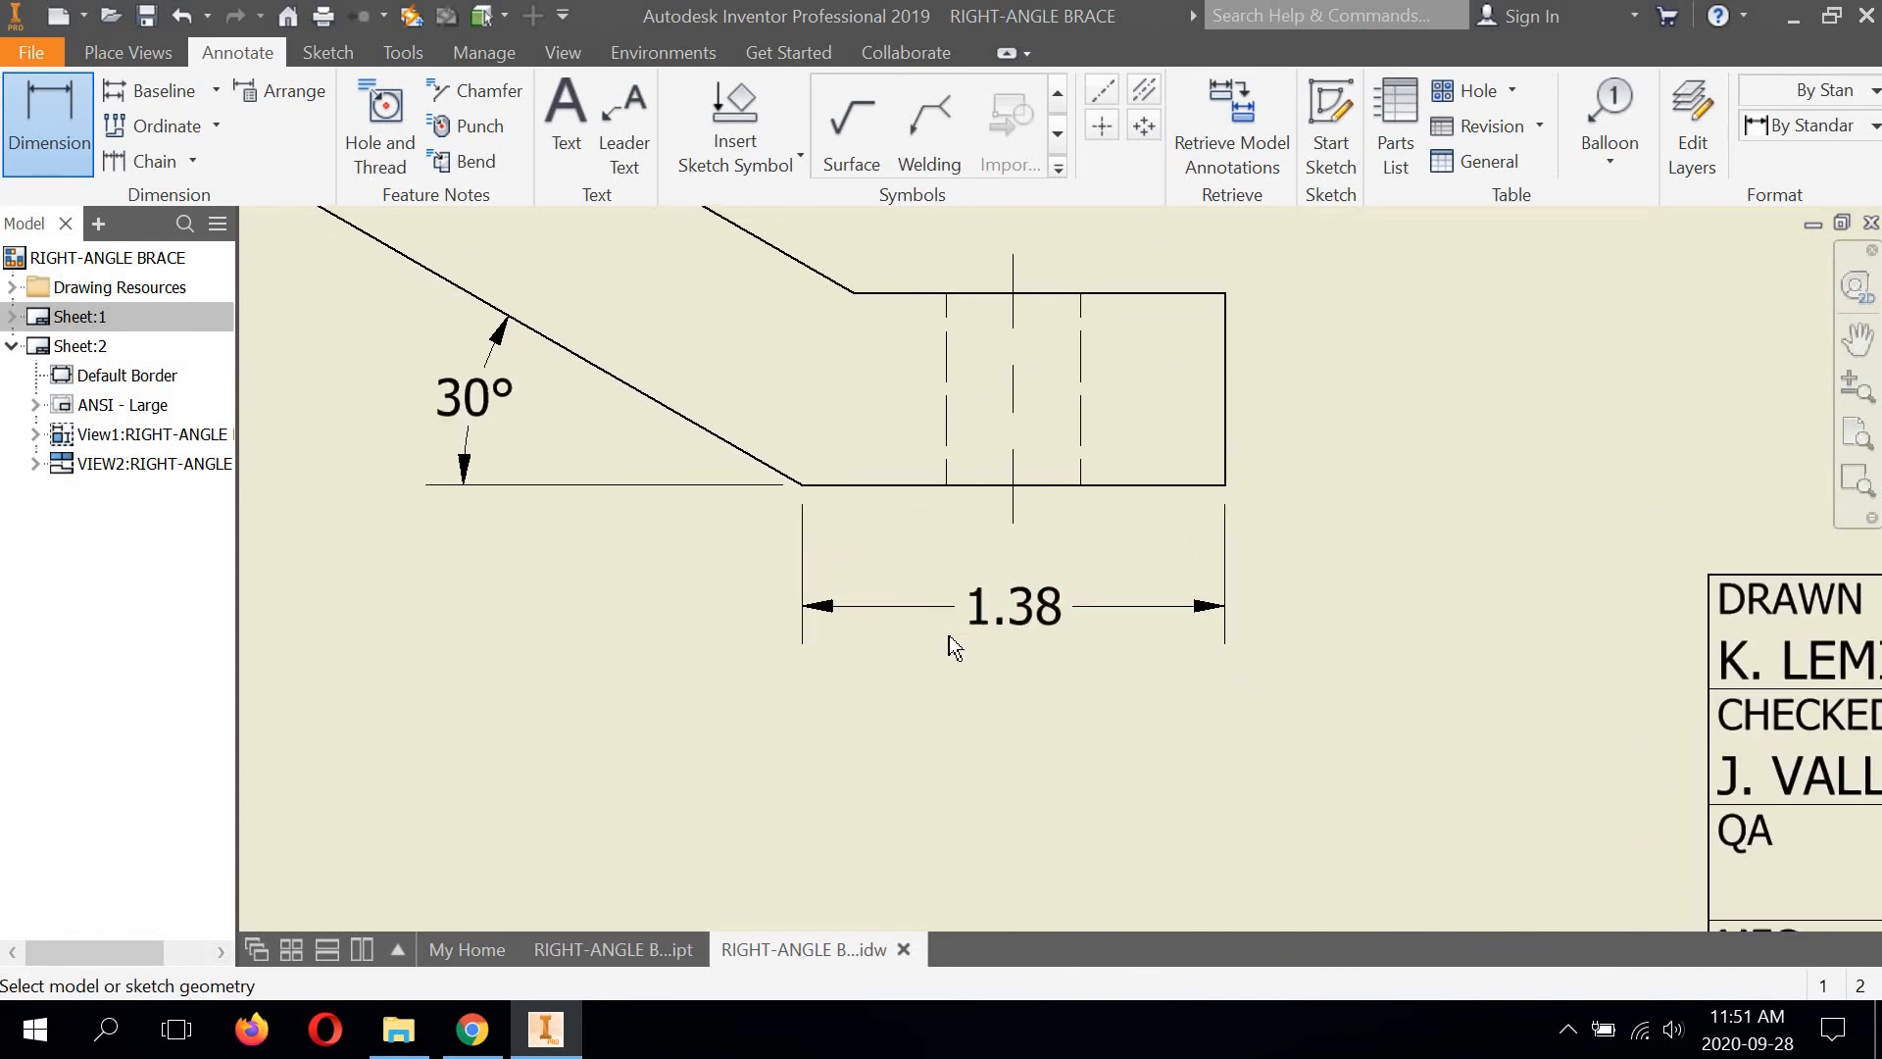
Switch to Chrome to check how the right-angle brace's dimensions are written in the reference sketch, and return to the Inventor drawing
left_click(471, 1029)
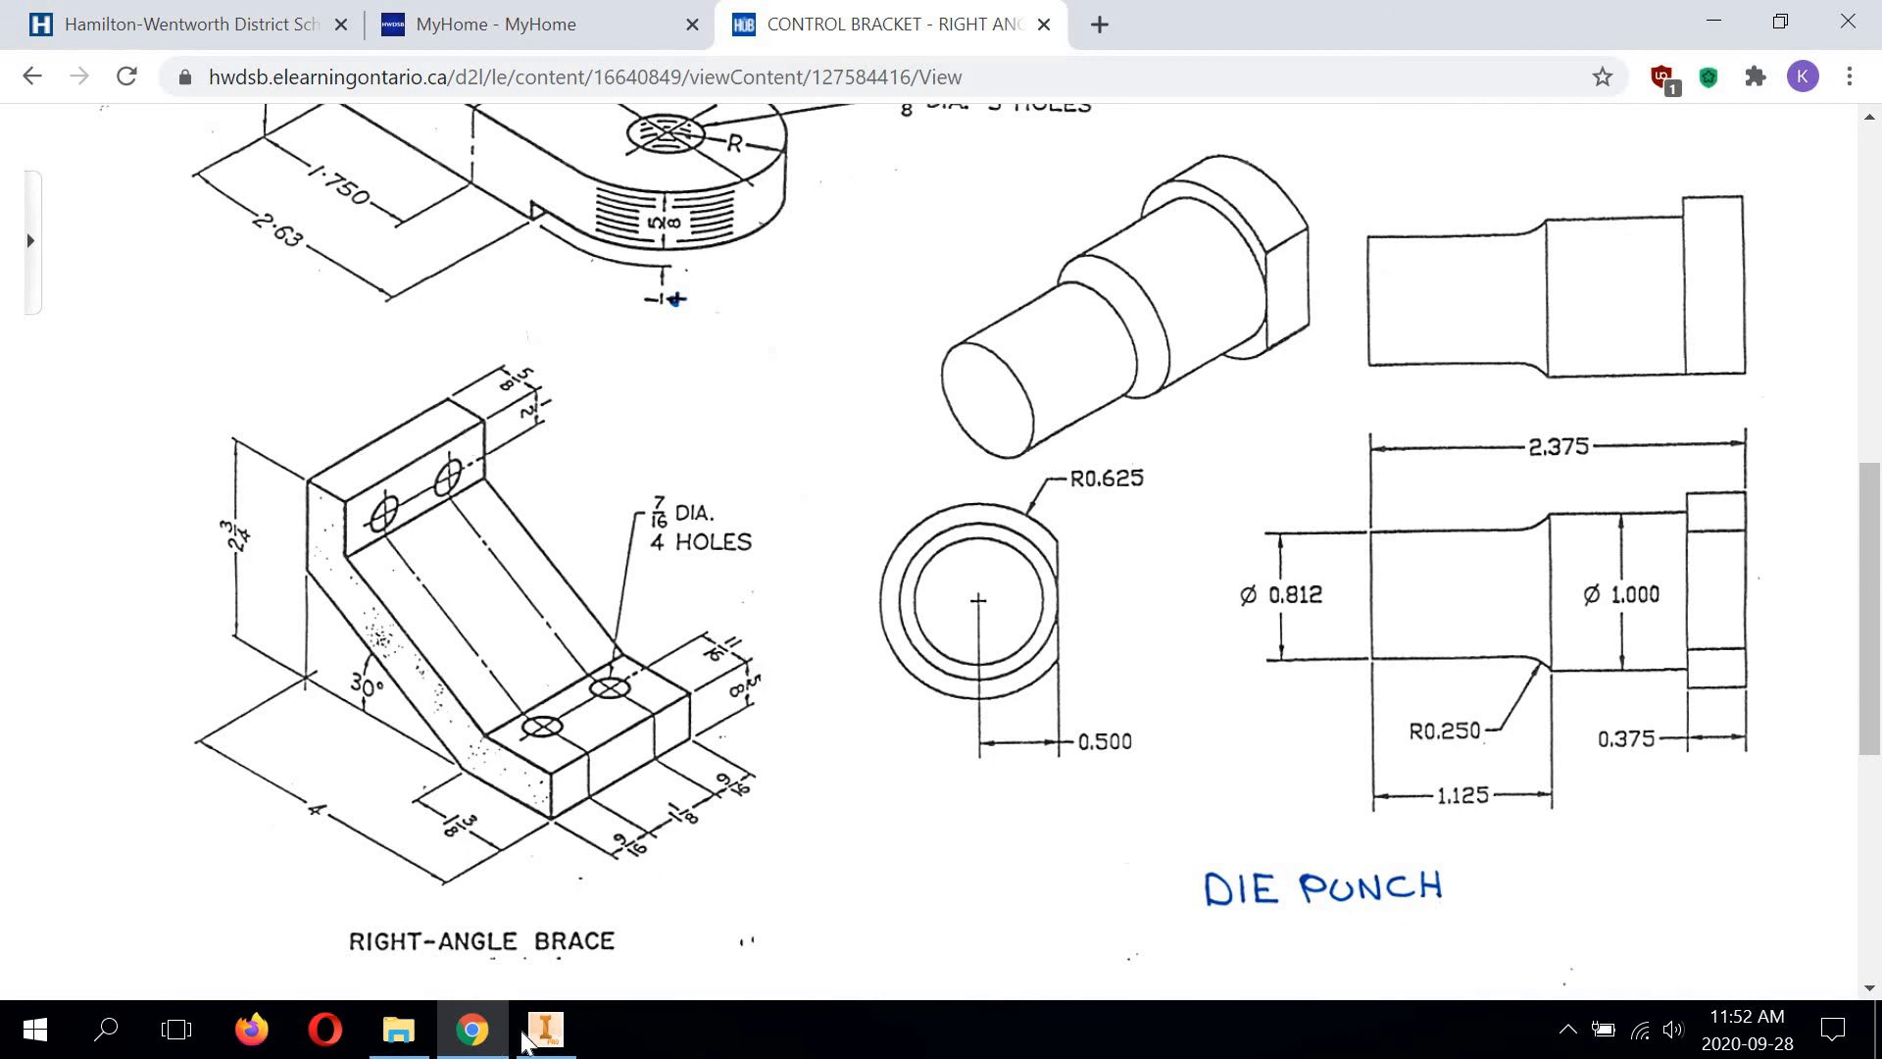
left_click(557, 1035)
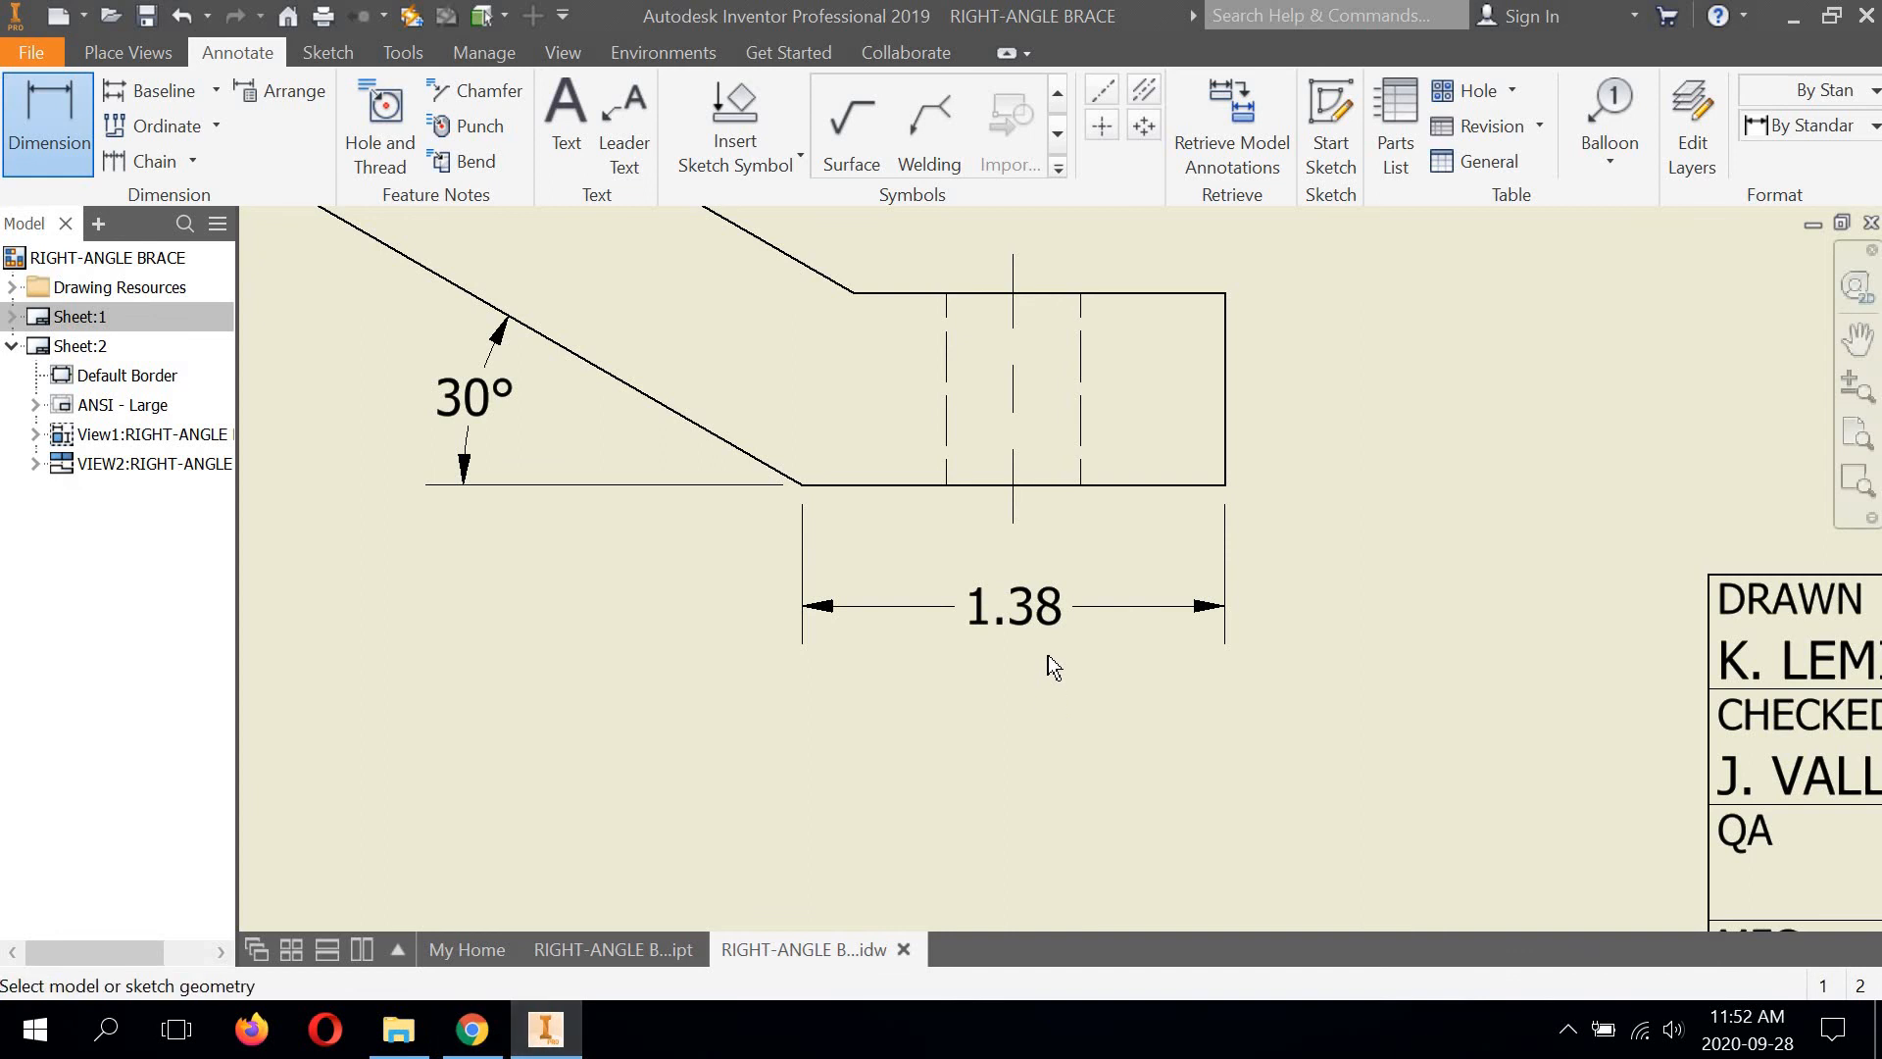
mouse_move(960, 704)
middle_mouse_down()
mouse_move(840, 677)
mouse_move(803, 621)
middle_mouse_up()
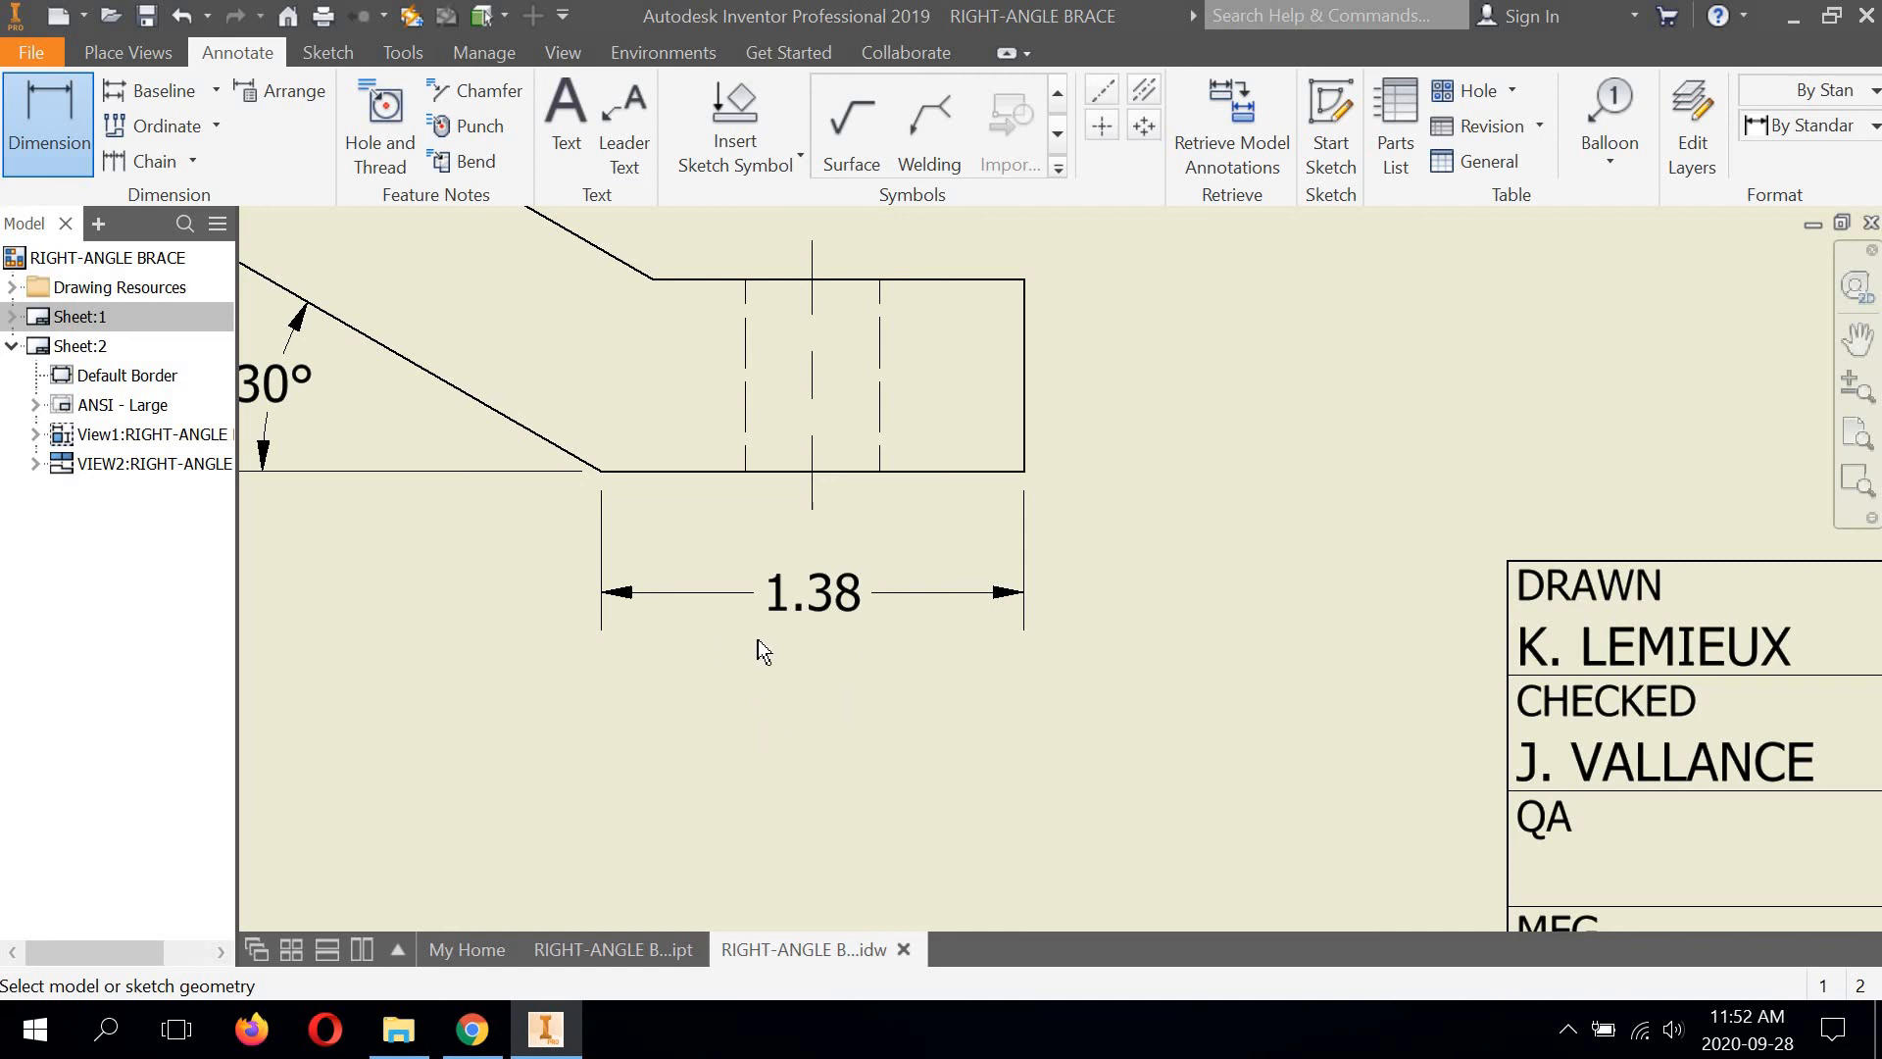
Edit the Default (ANSI) dimension style used by the foot length dimension, setting the linear format to Fraction (Diagonal) with 1/16 precision
right_click(843, 592)
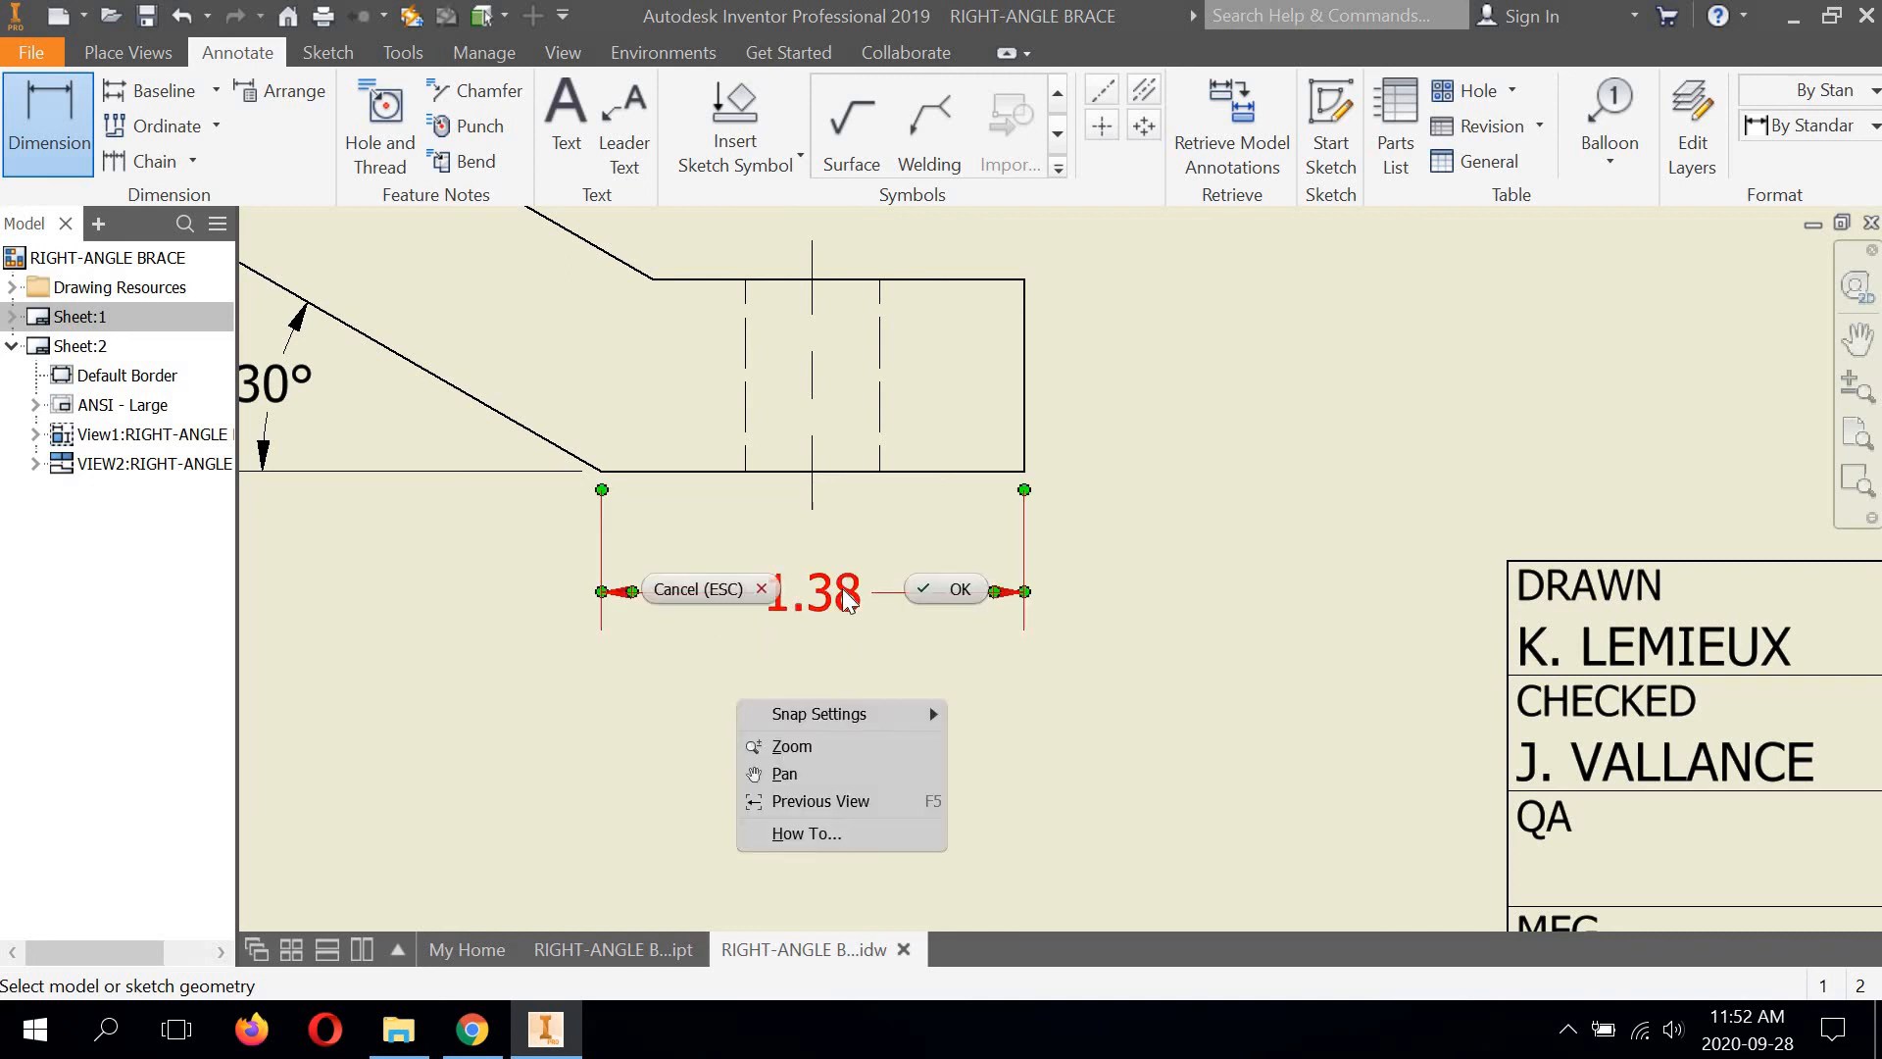
left_click(956, 590)
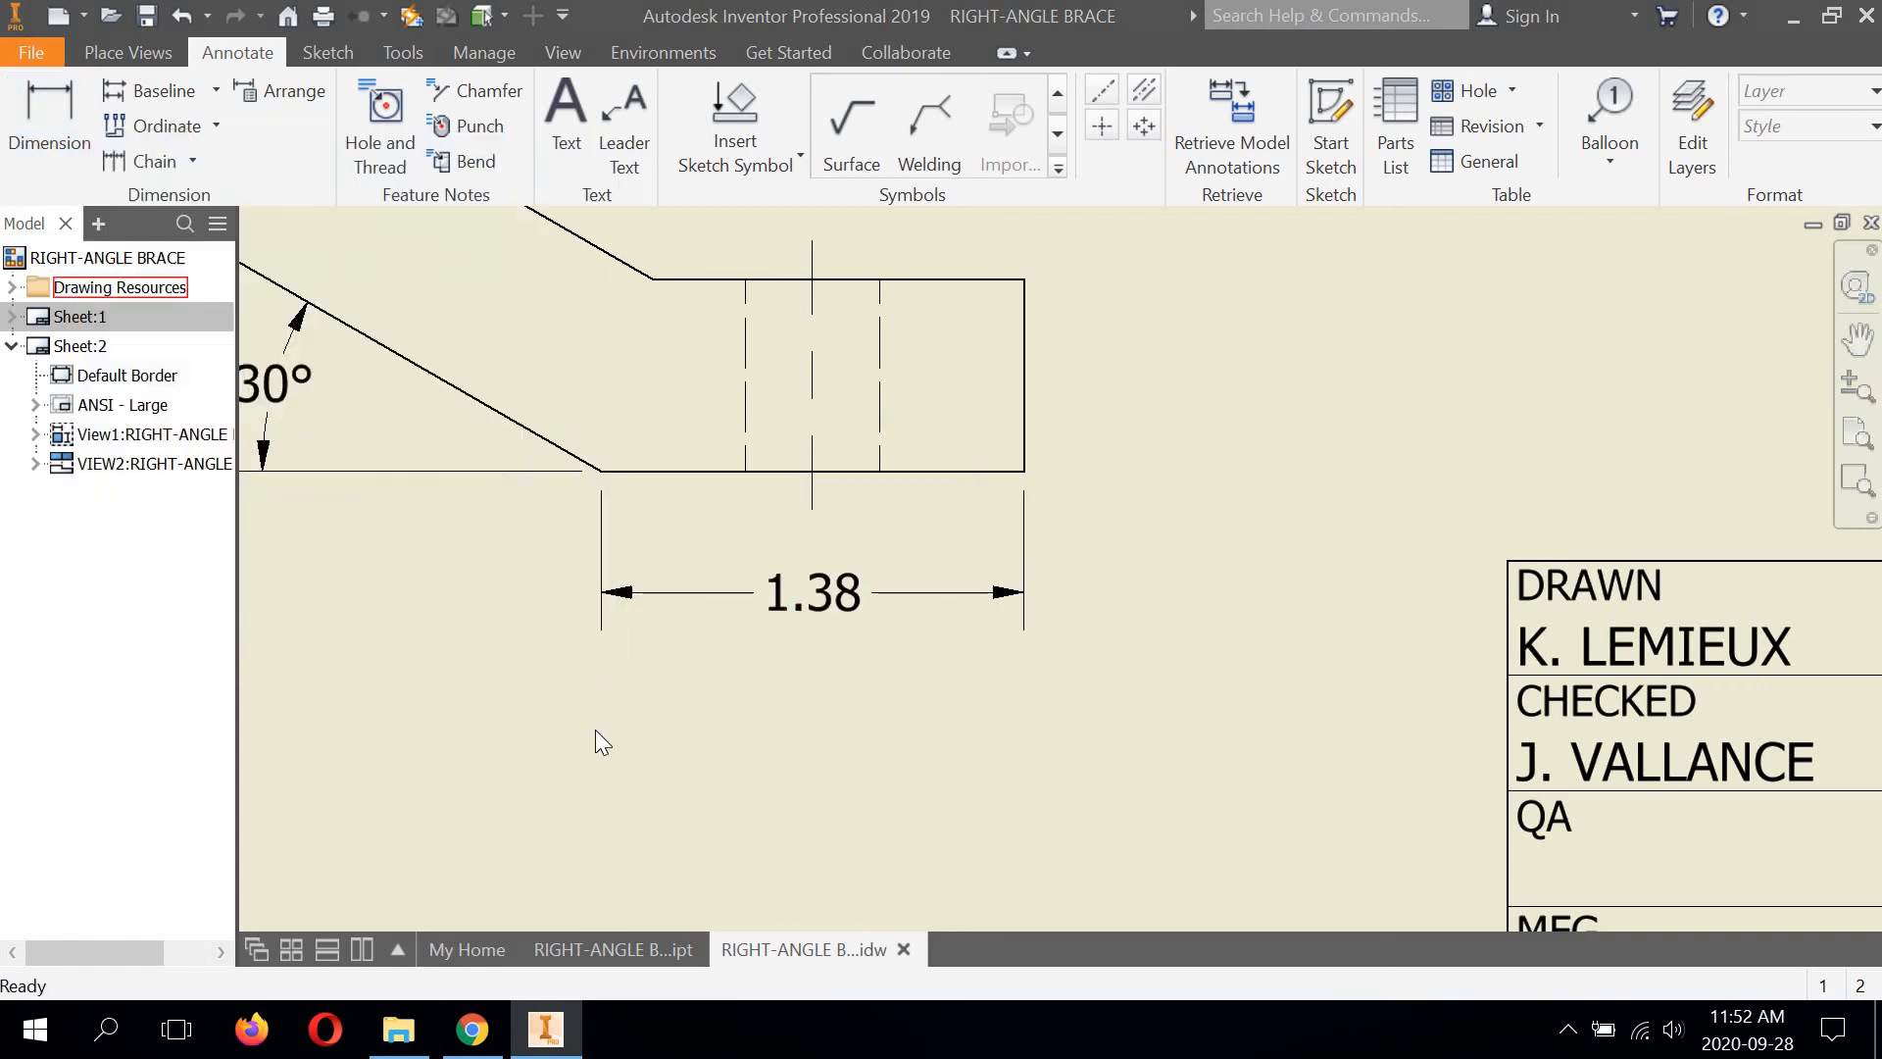
right_click(832, 602)
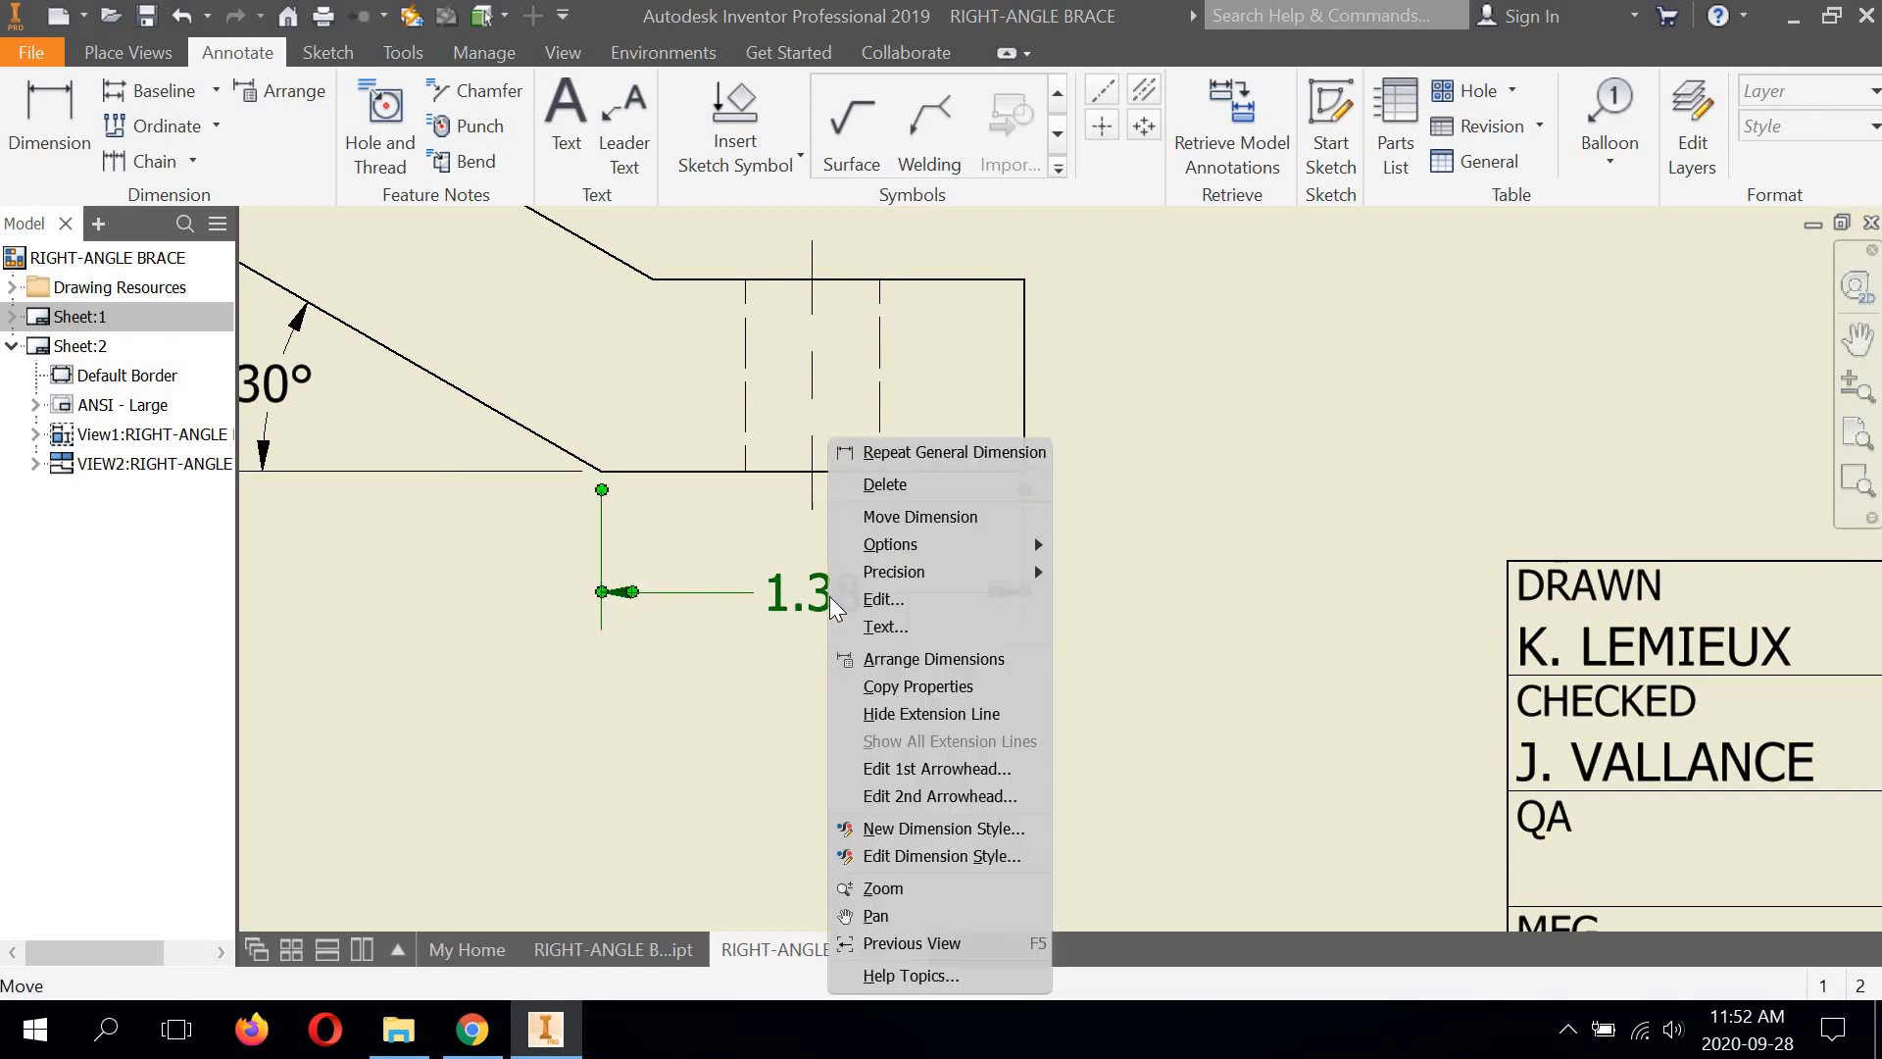
left_click(910, 858)
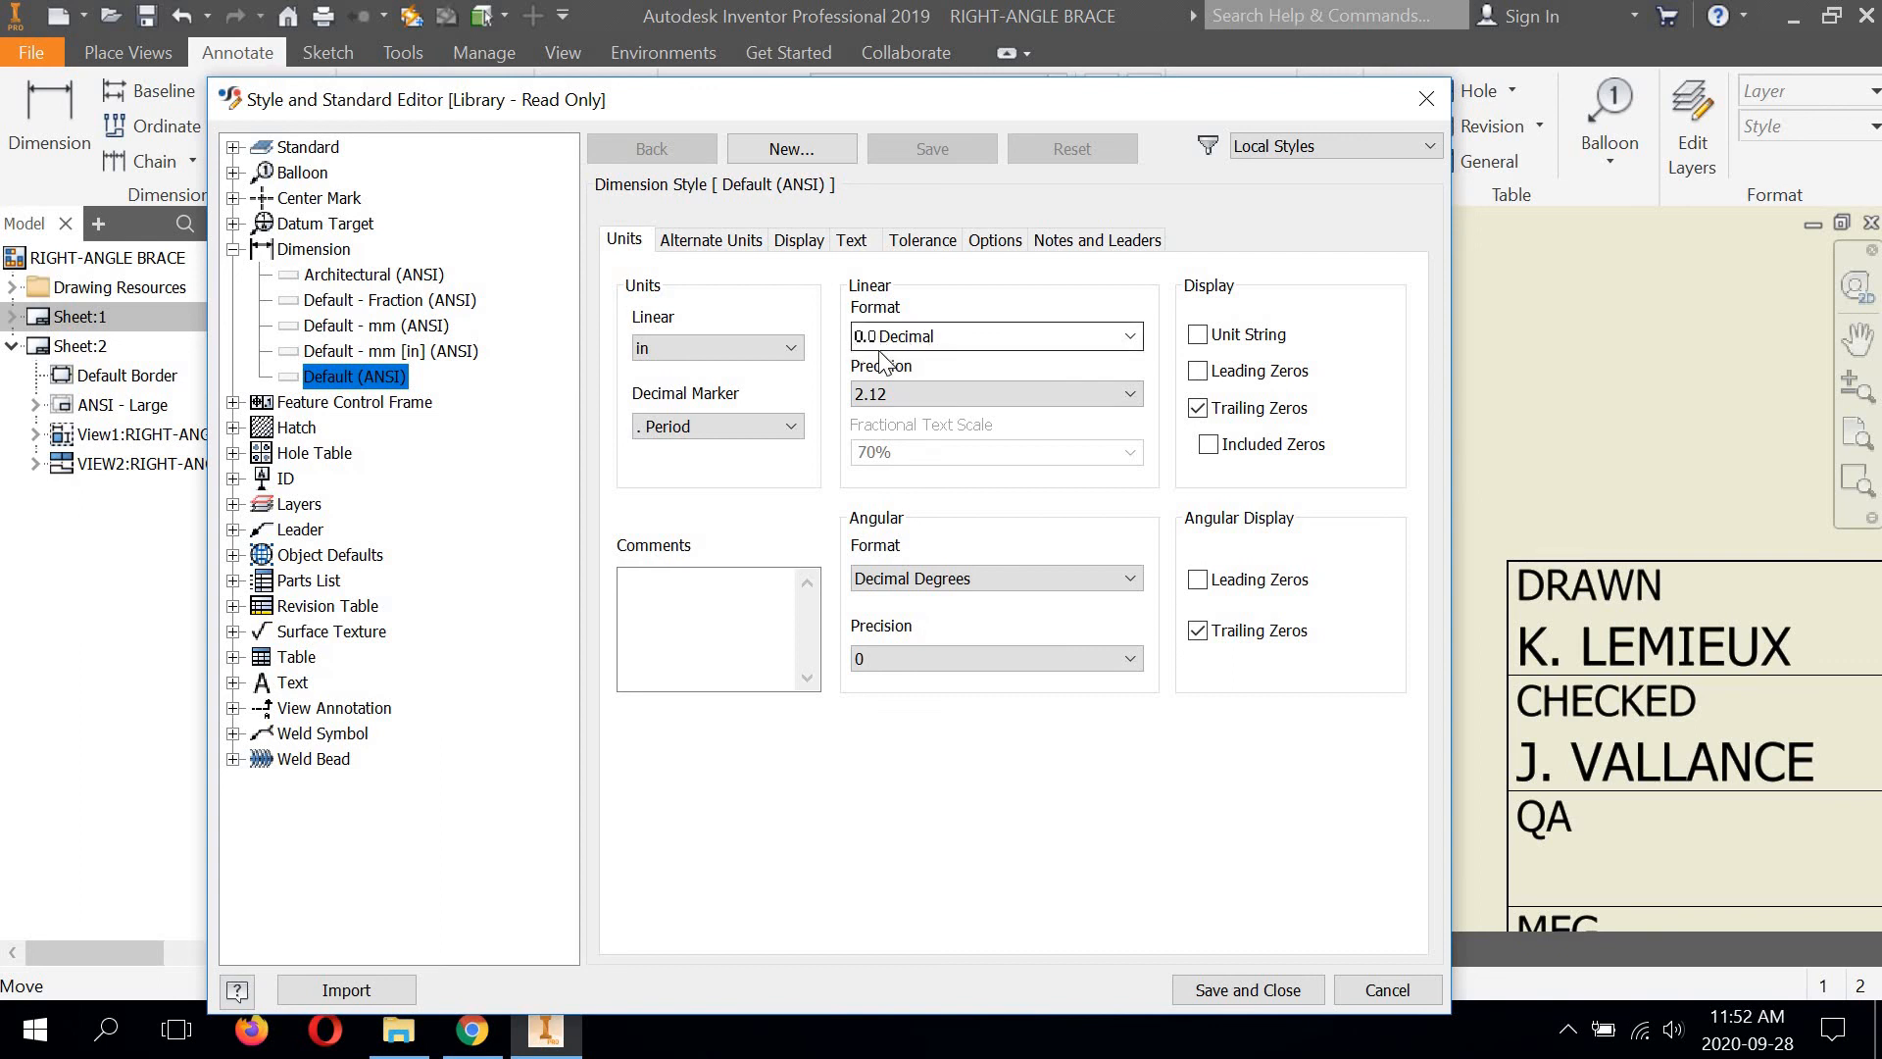
left_click(1130, 336)
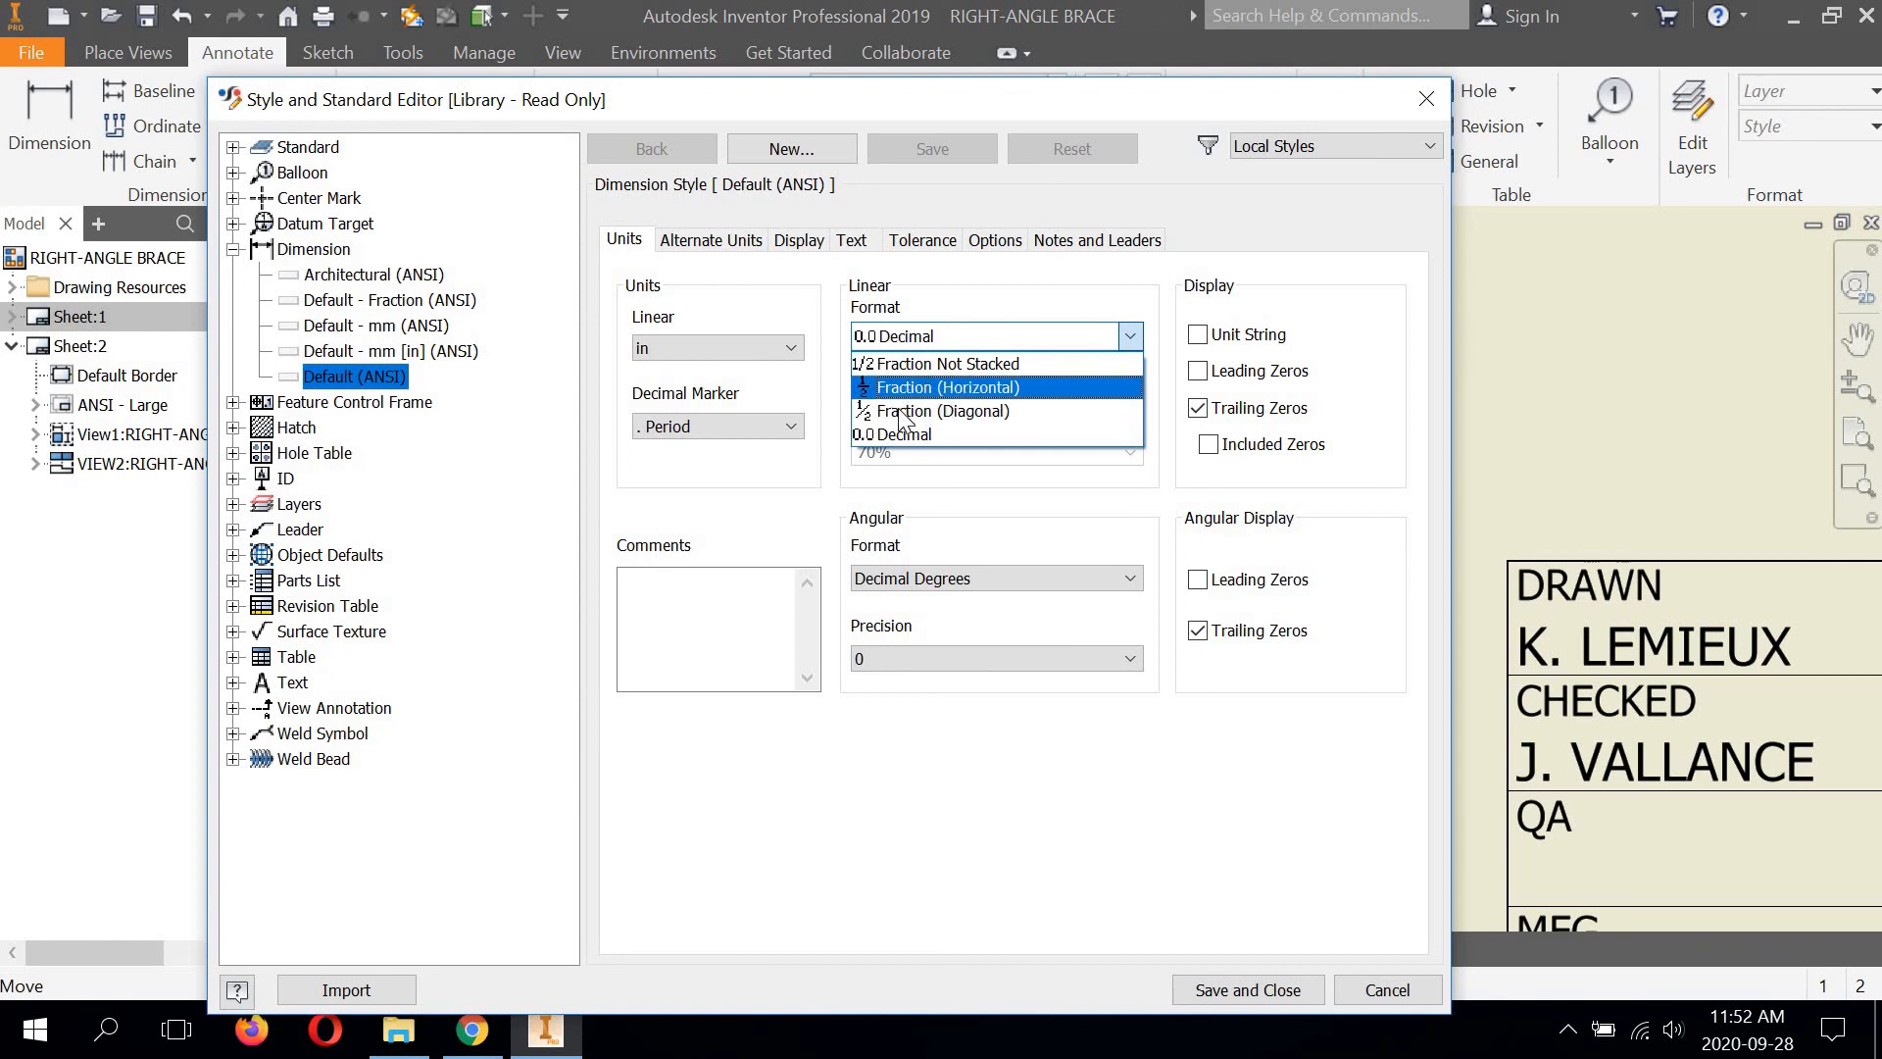
left_click(928, 409)
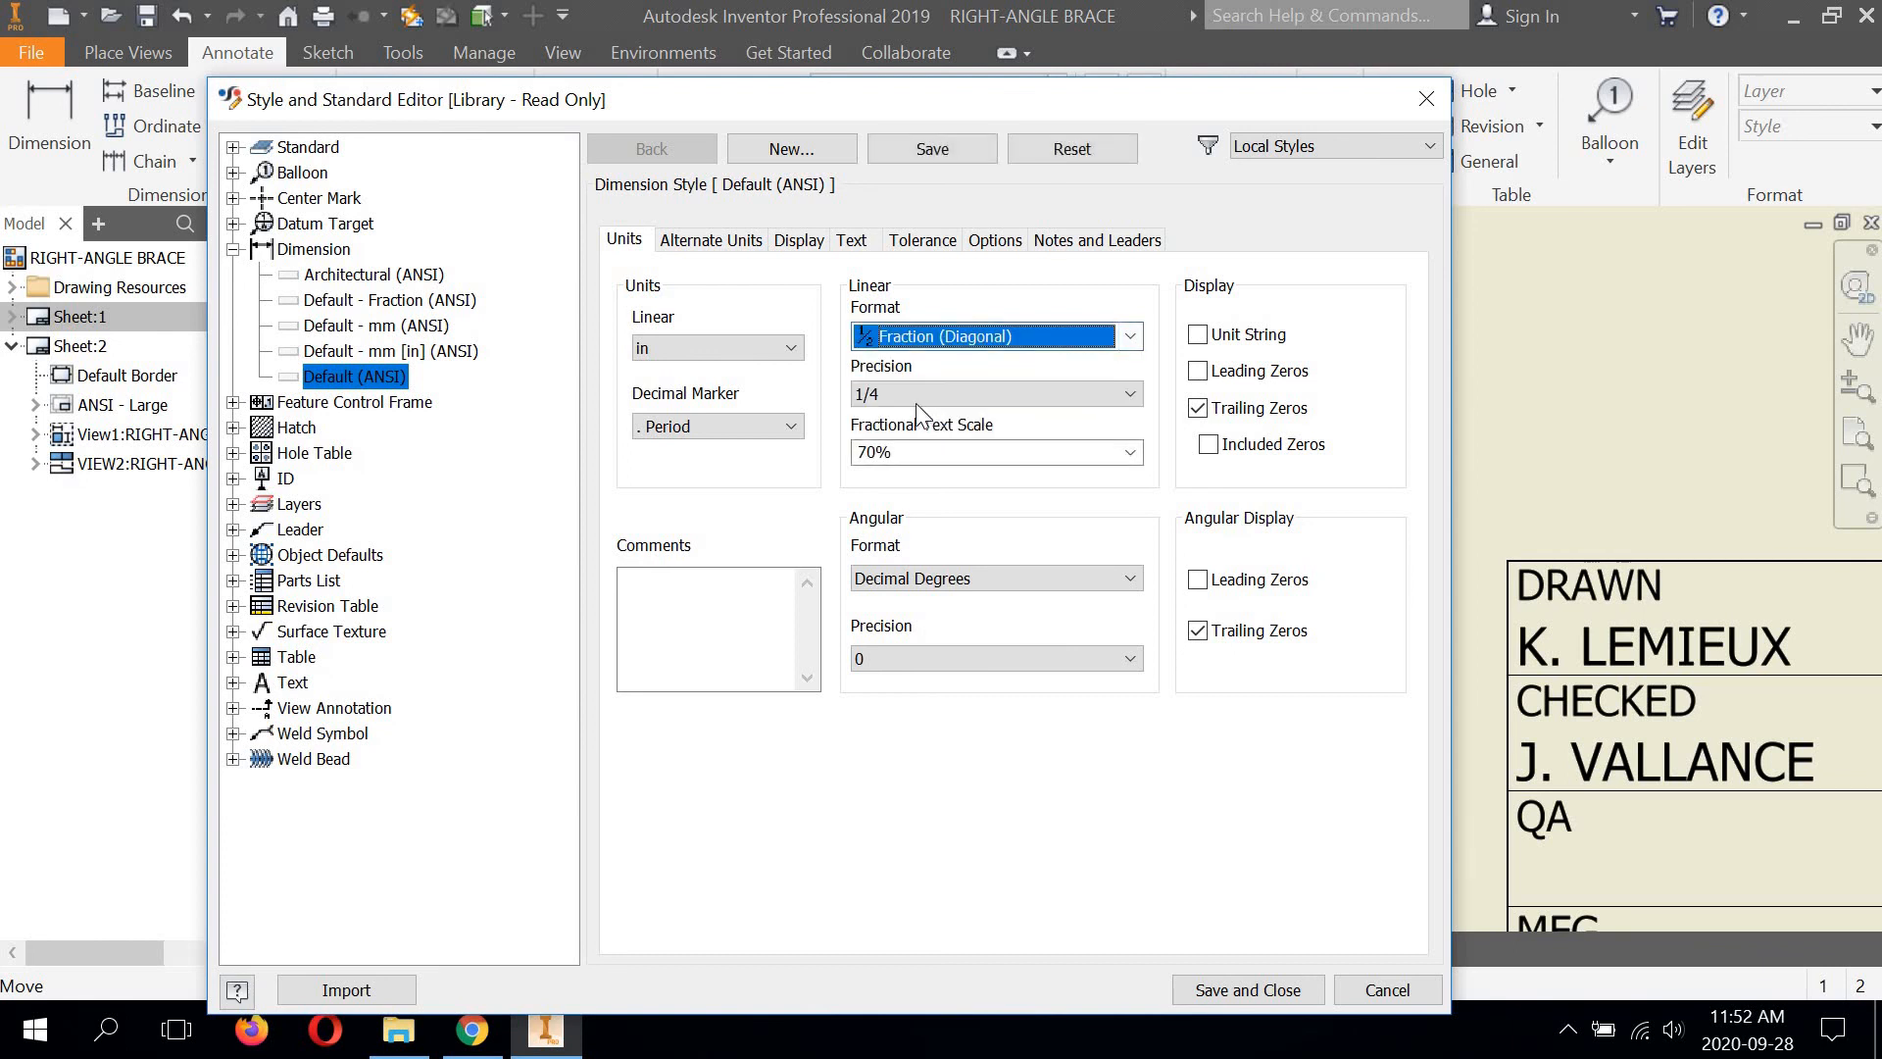
left_click(1132, 392)
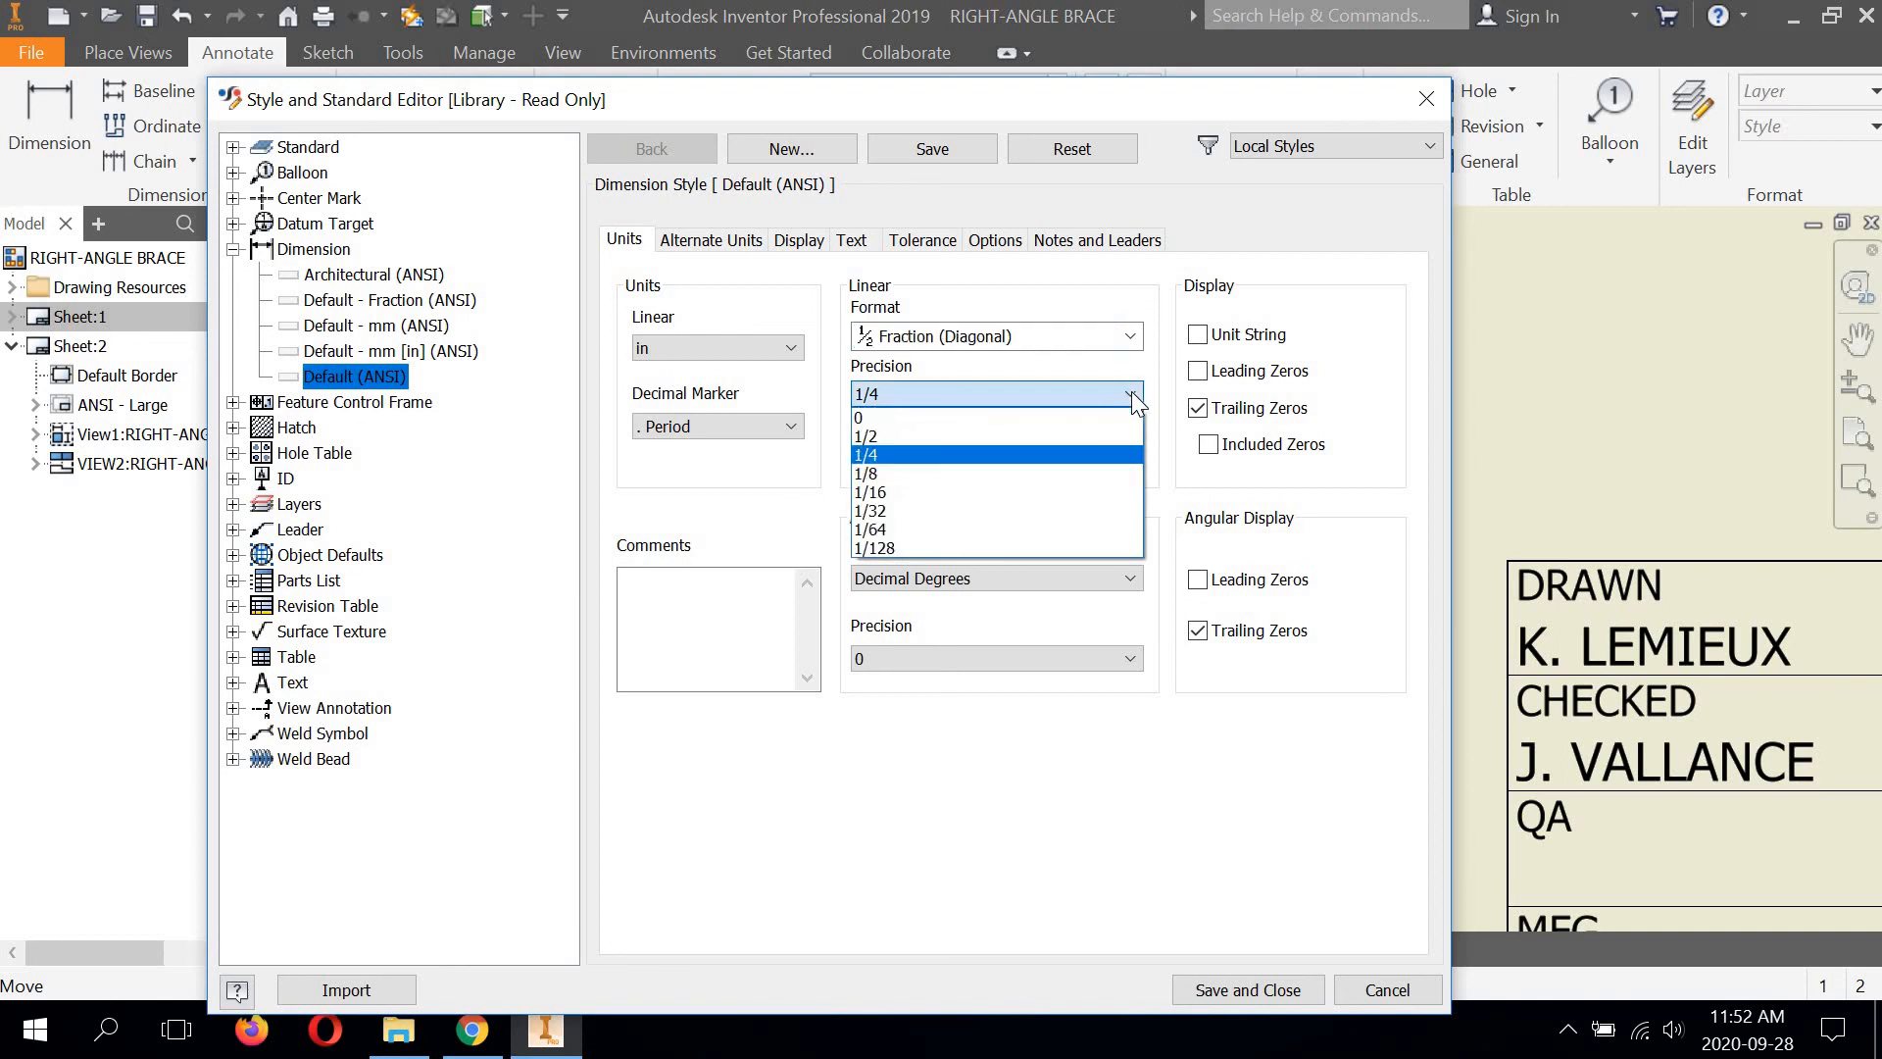
left_click(871, 494)
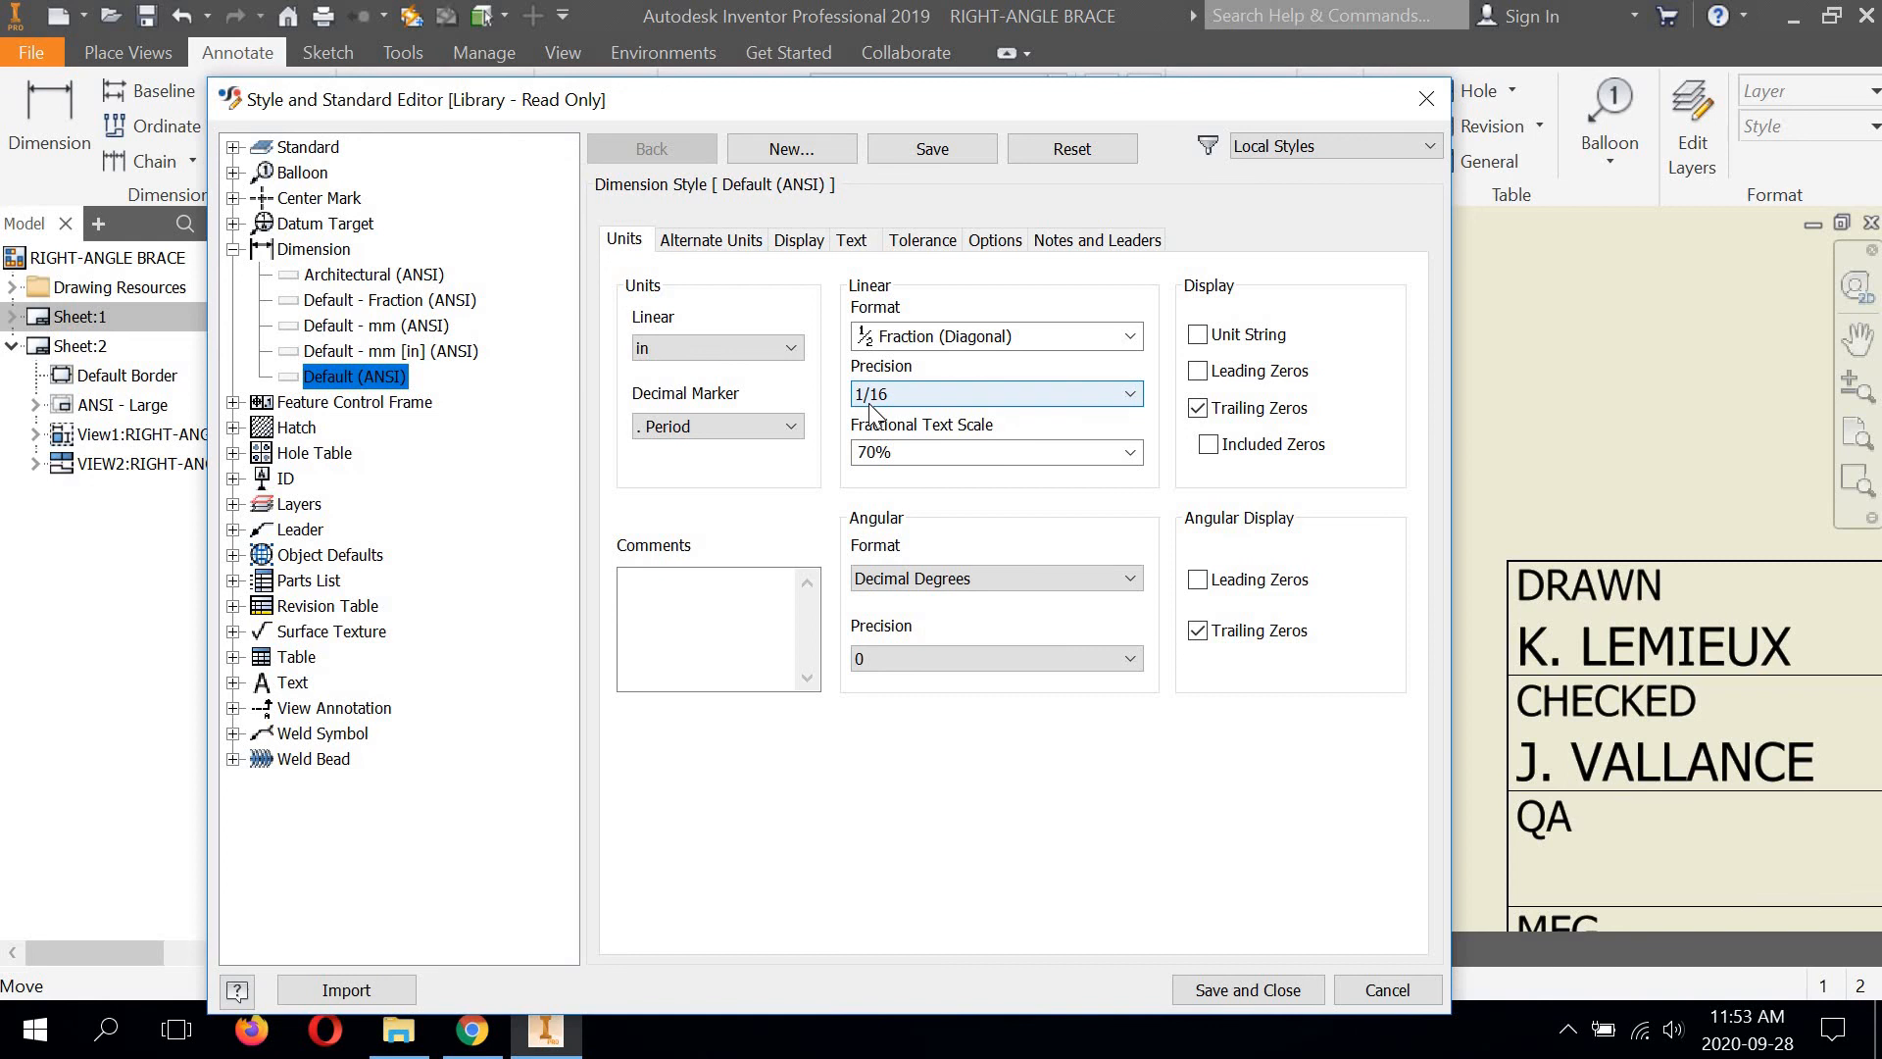
Add an inch mark (") as the text suffix of the Default (ANSI) dimension style, and save the style
left_click(852, 241)
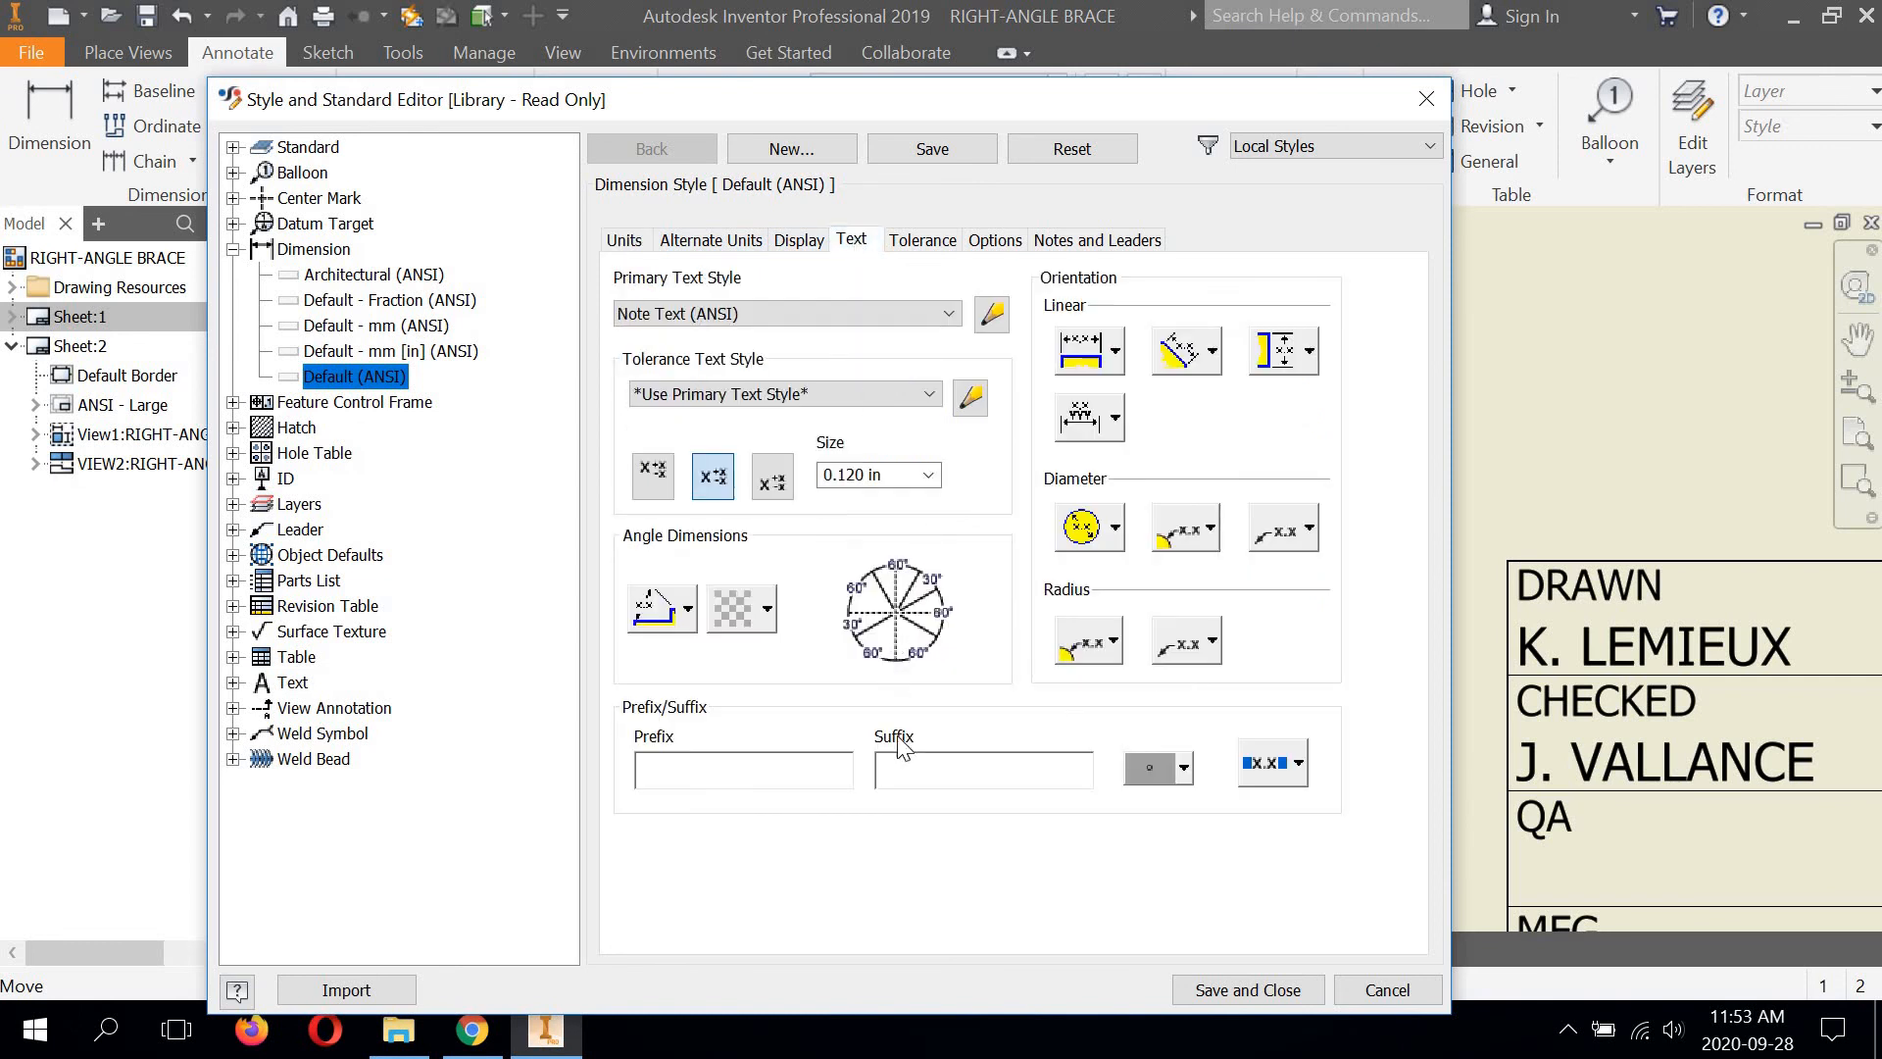
left_click(909, 775)
left_click(1243, 988)
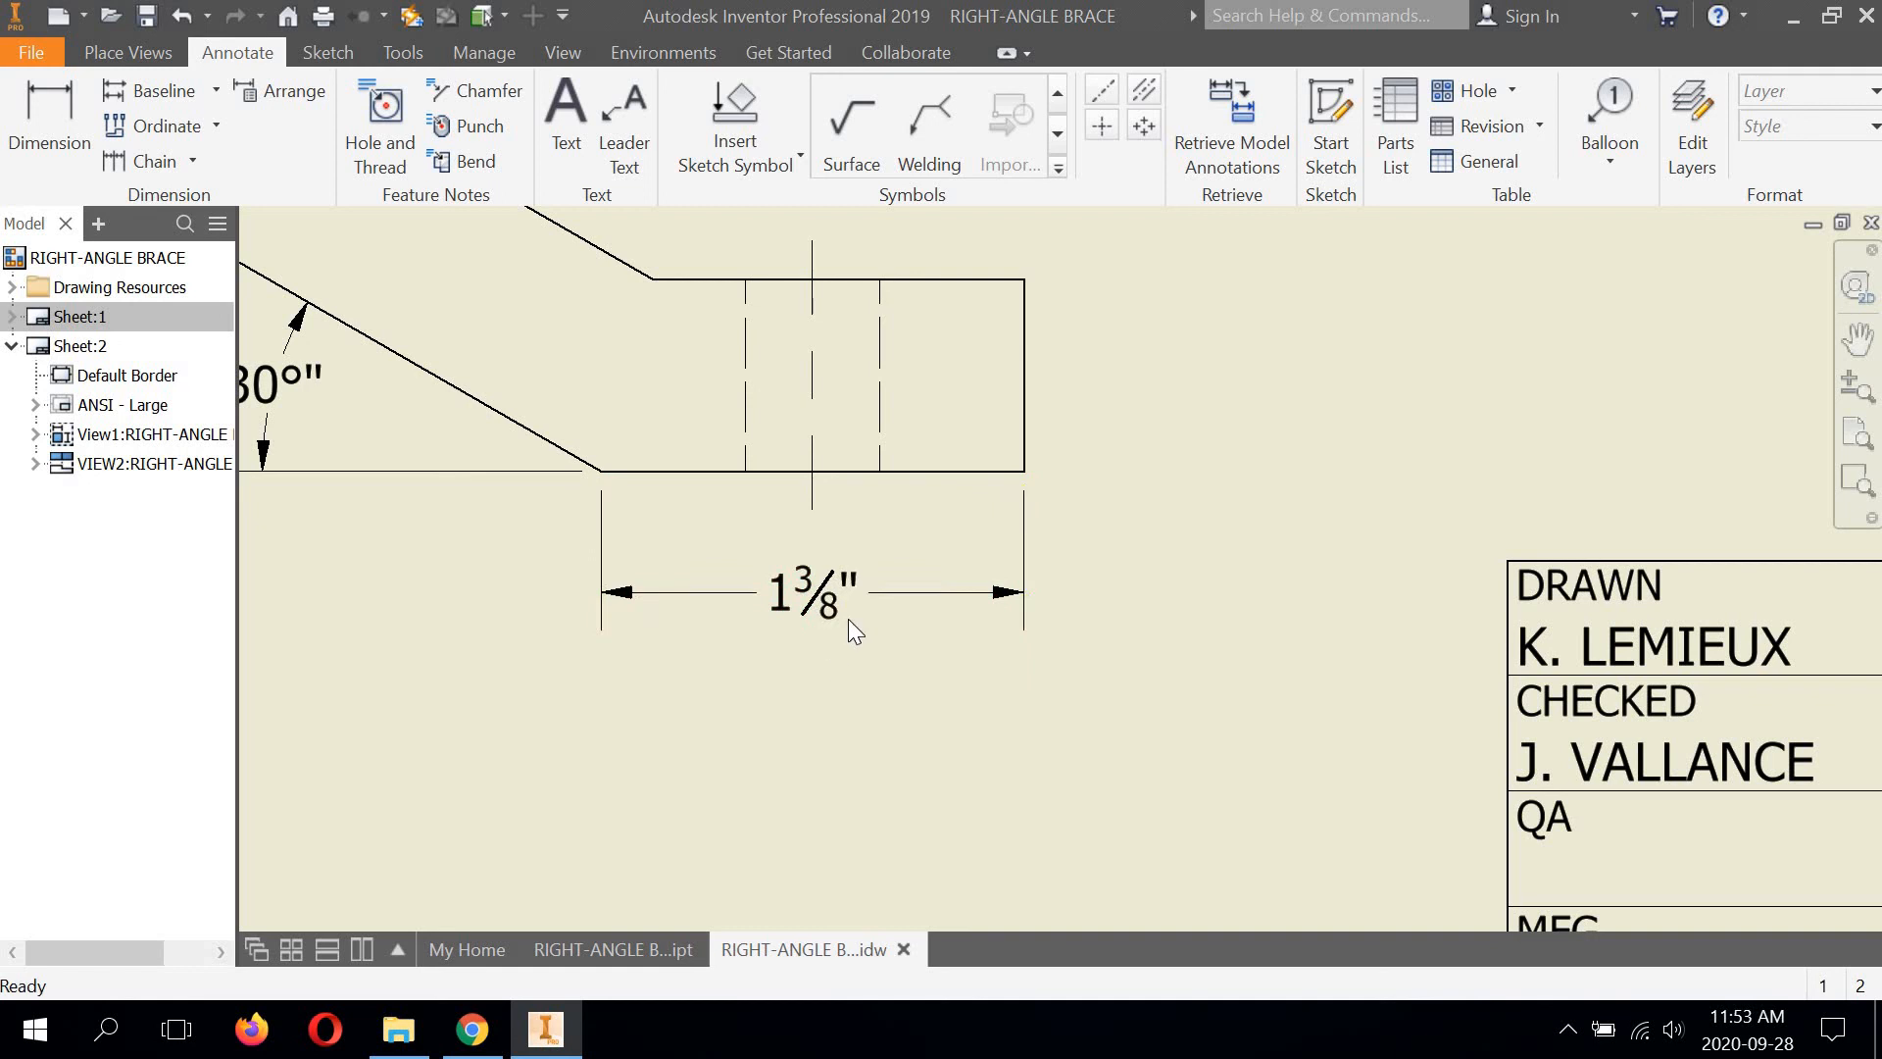
Examine the text of the angular dimension and the foot length dimension on the front view after the style change
left_click(827, 605)
left_click(891, 634)
scroll(889, 629, "down", 3)
middle_click_drag(993, 594, 1055, 607)
scroll(761, 468, "up", 3)
left_click(725, 480)
scroll(785, 459, "down", 3)
left_click(804, 480)
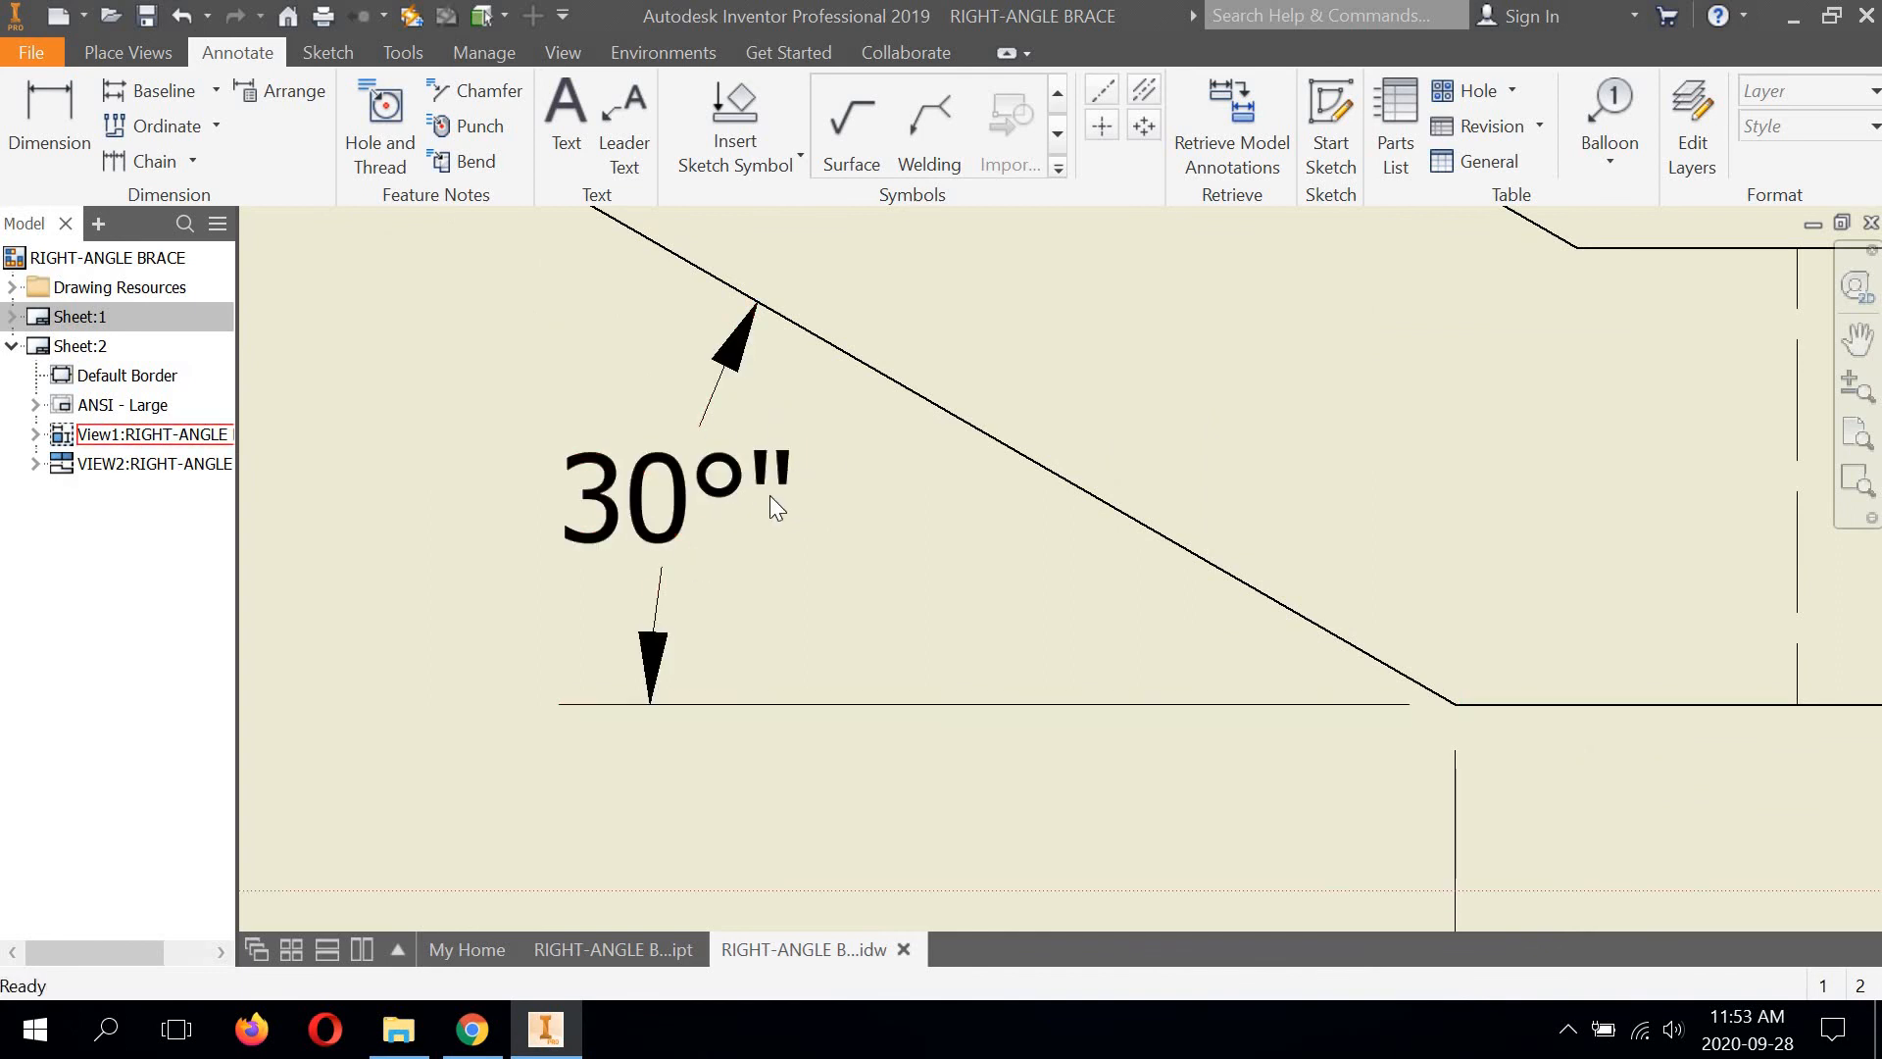
scroll(768, 502, "up", 3)
left_click(756, 500)
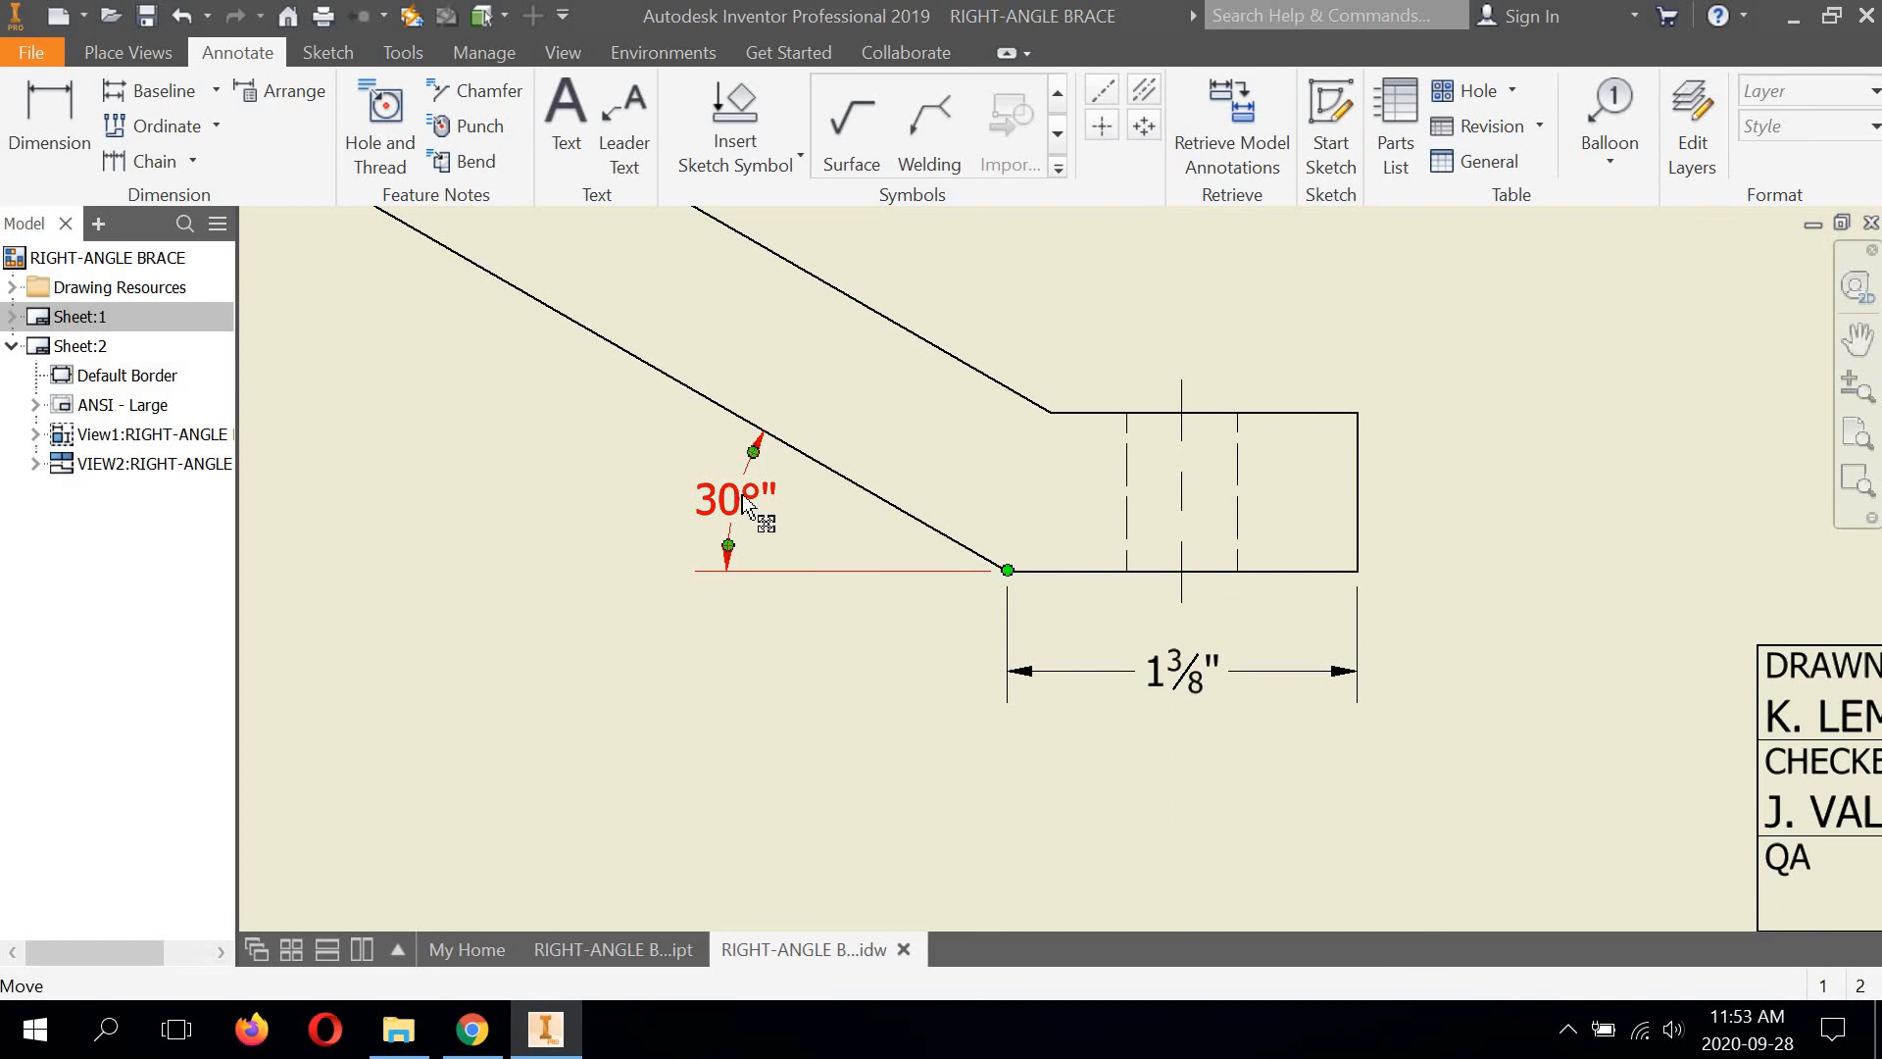
scroll(735, 500, "up", 4)
middle_click_drag(899, 558, 927, 615)
left_click(927, 624)
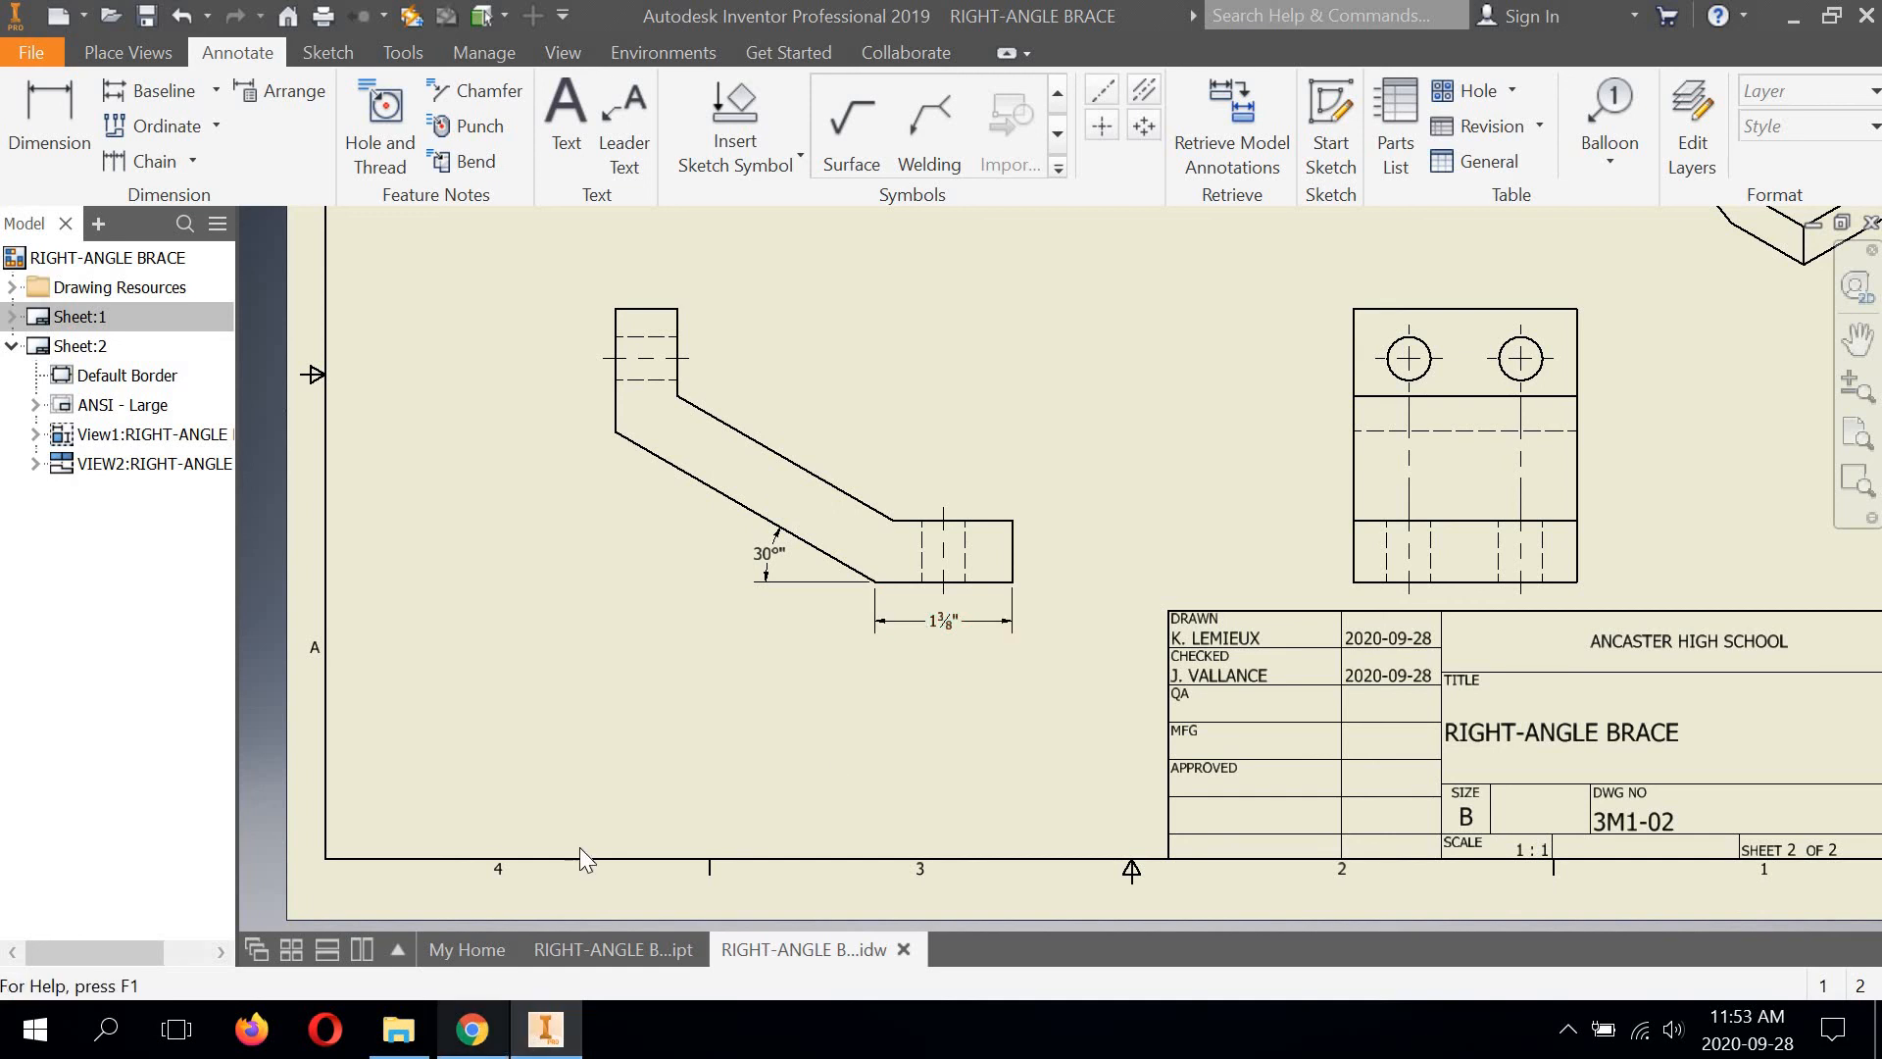
Check the brace's overall length dimension in the Chrome reference sketch, and return to the front view in the Inventor drawing
left_click(490, 1040)
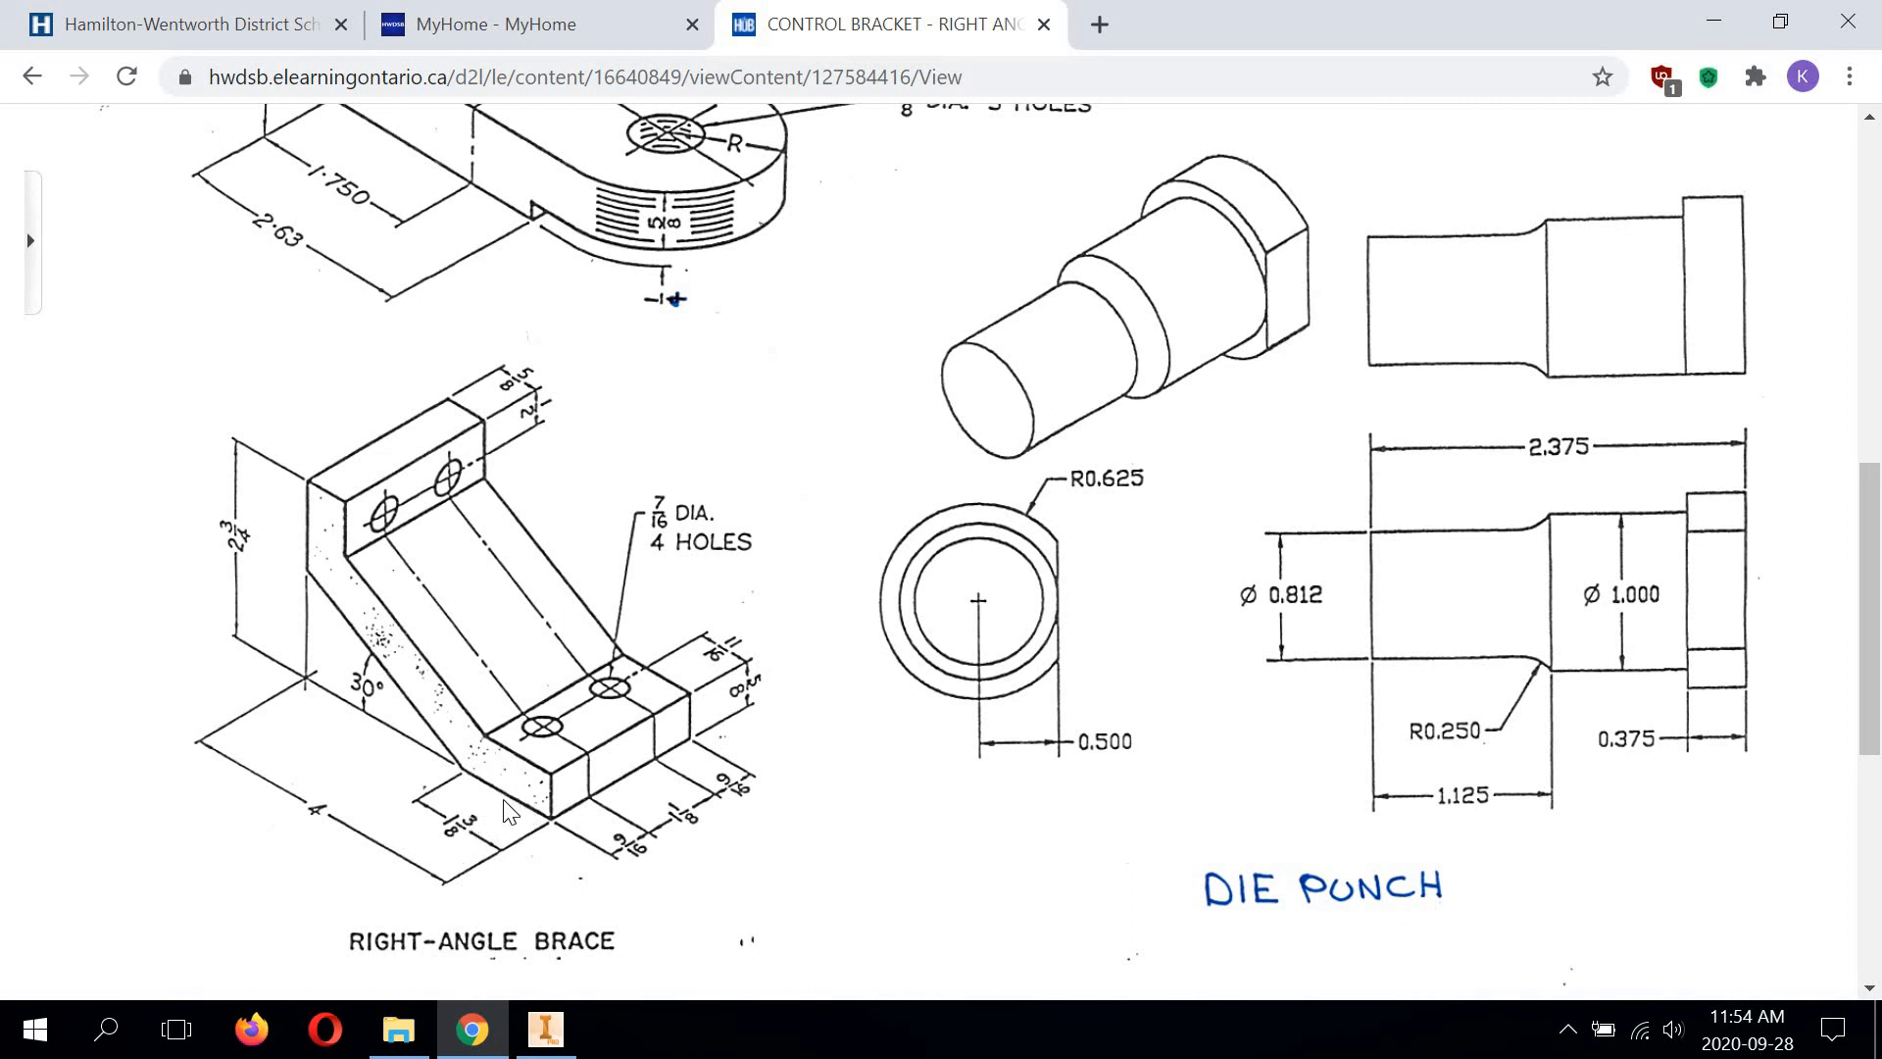
left_click(546, 1029)
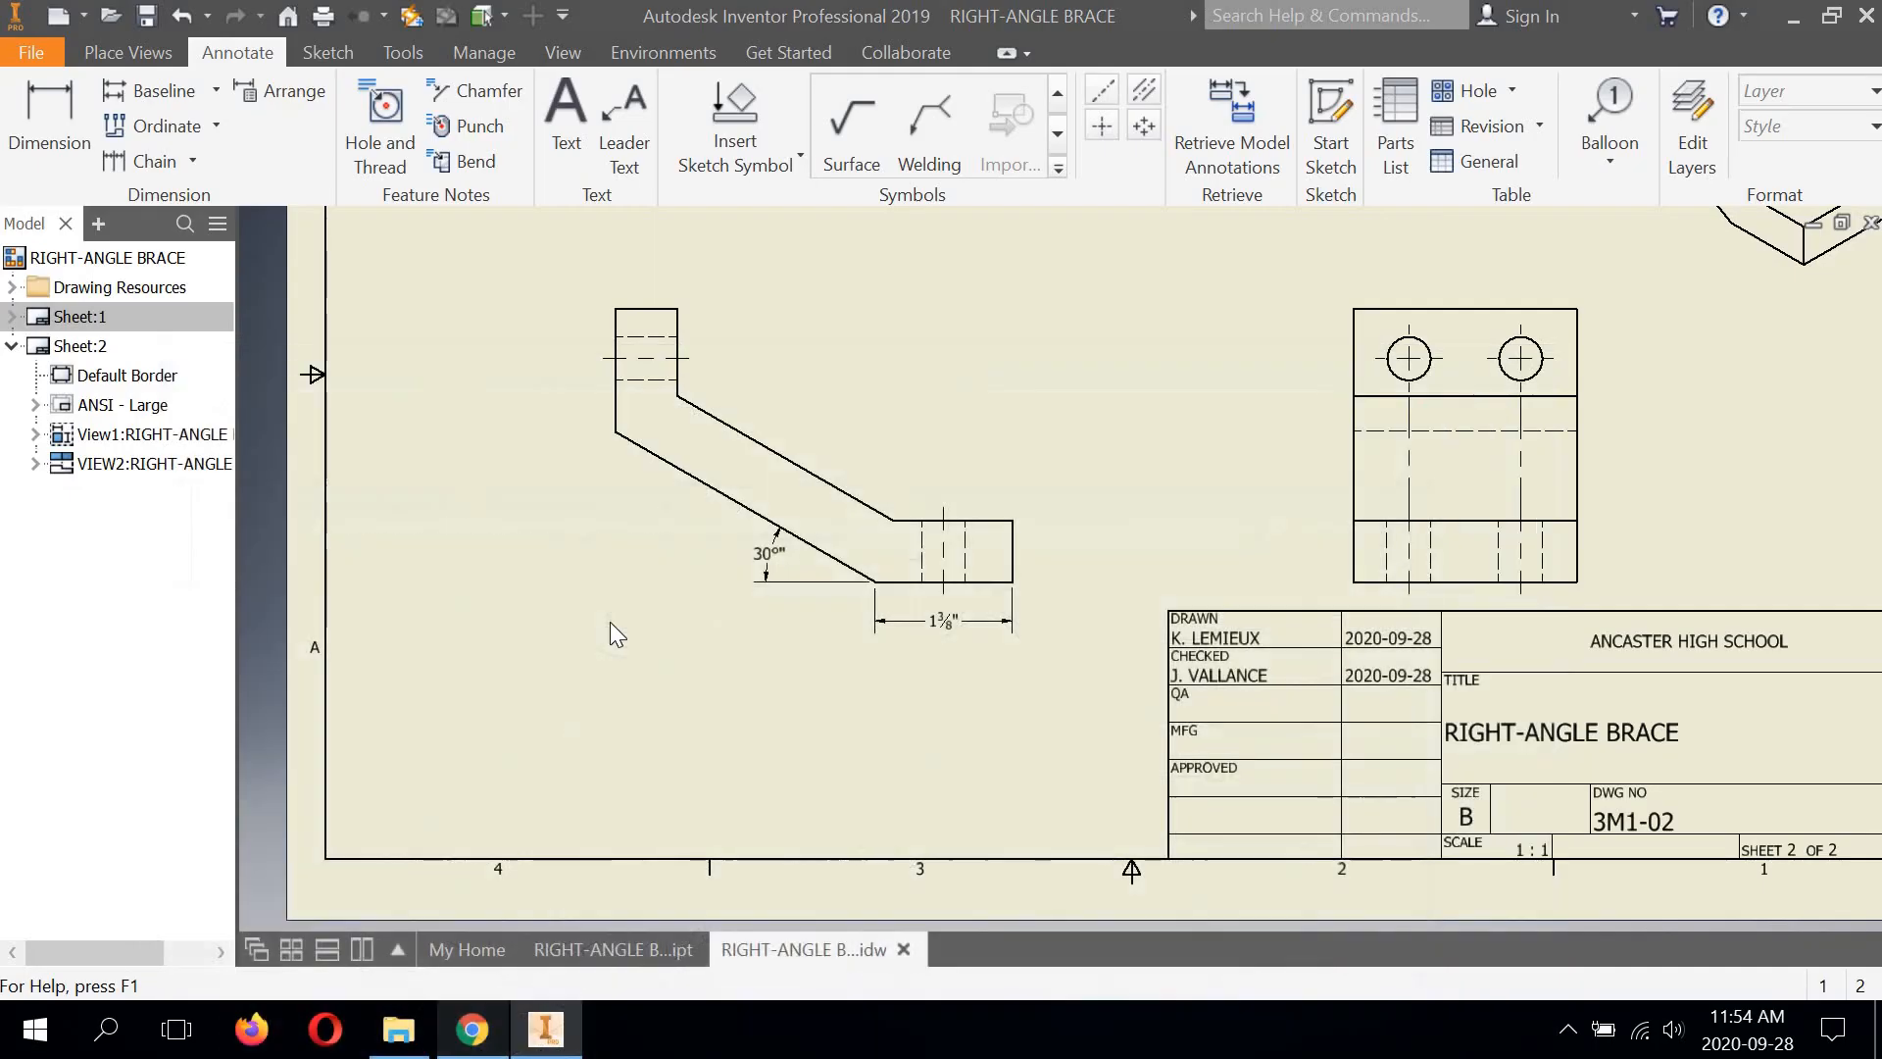
scroll(751, 569, "up", 1)
mouse_move(748, 567)
middle_mouse_down()
mouse_move(699, 570)
mouse_move(721, 980)
mouse_move(723, 719)
middle_mouse_up()
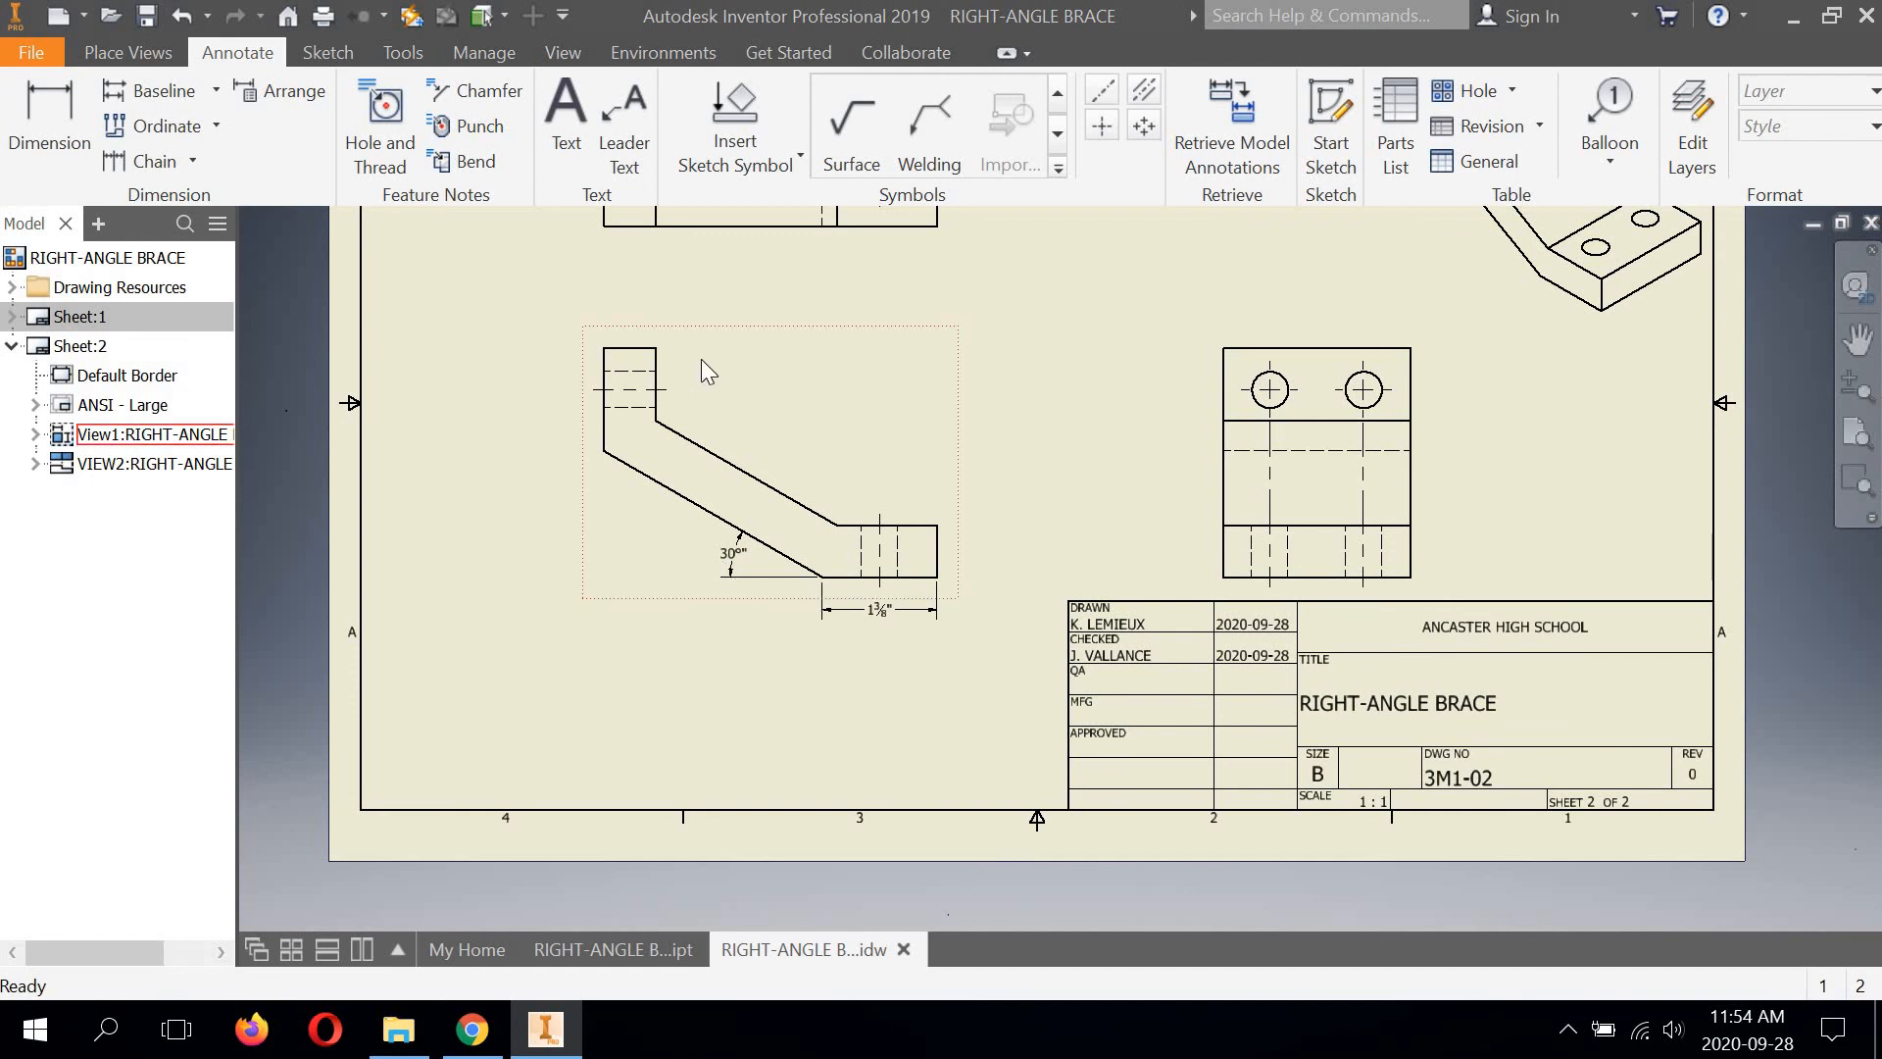
mouse_move(705, 573)
middle_mouse_down()
mouse_move(665, 837)
mouse_move(723, 580)
mouse_move(733, 639)
middle_mouse_up()
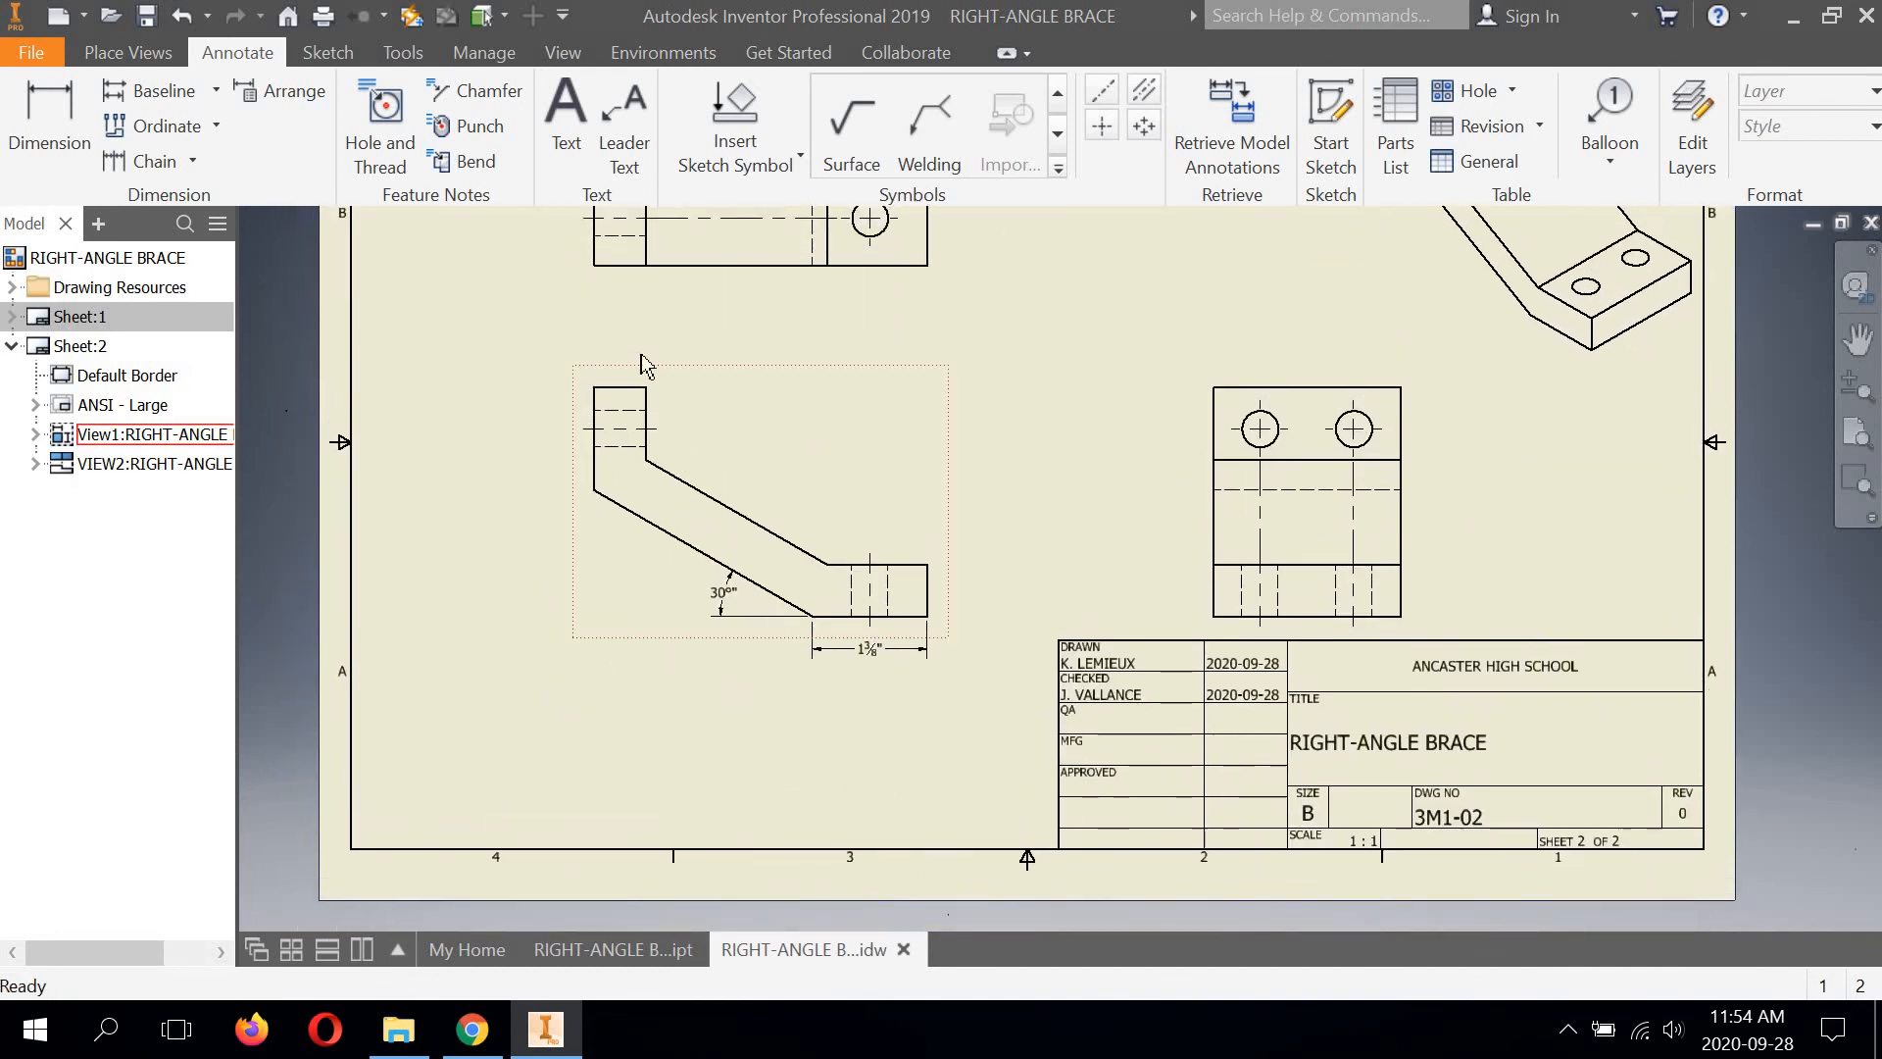
Dimension the front view's overall length between its outer vertical edges, placing it below the foot length dimension with the default text
left_click(49, 112)
left_click(595, 476)
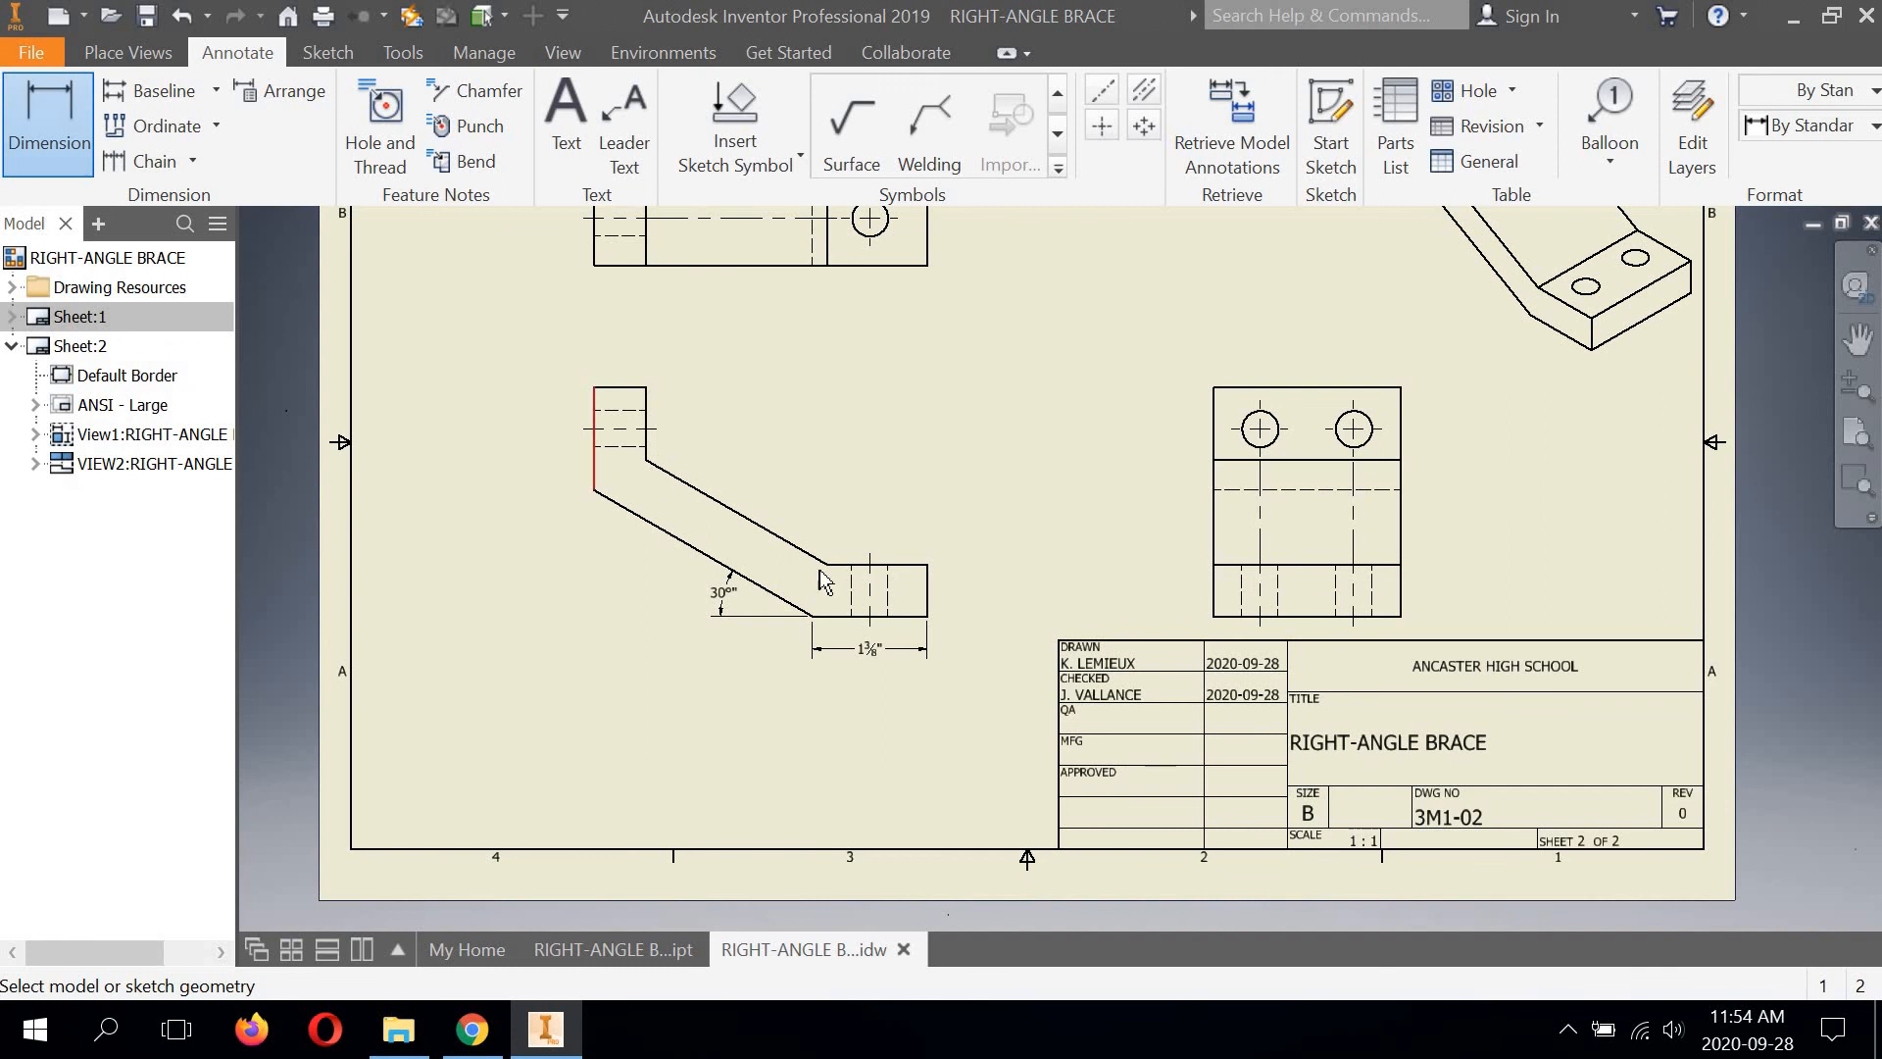
left_click(929, 606)
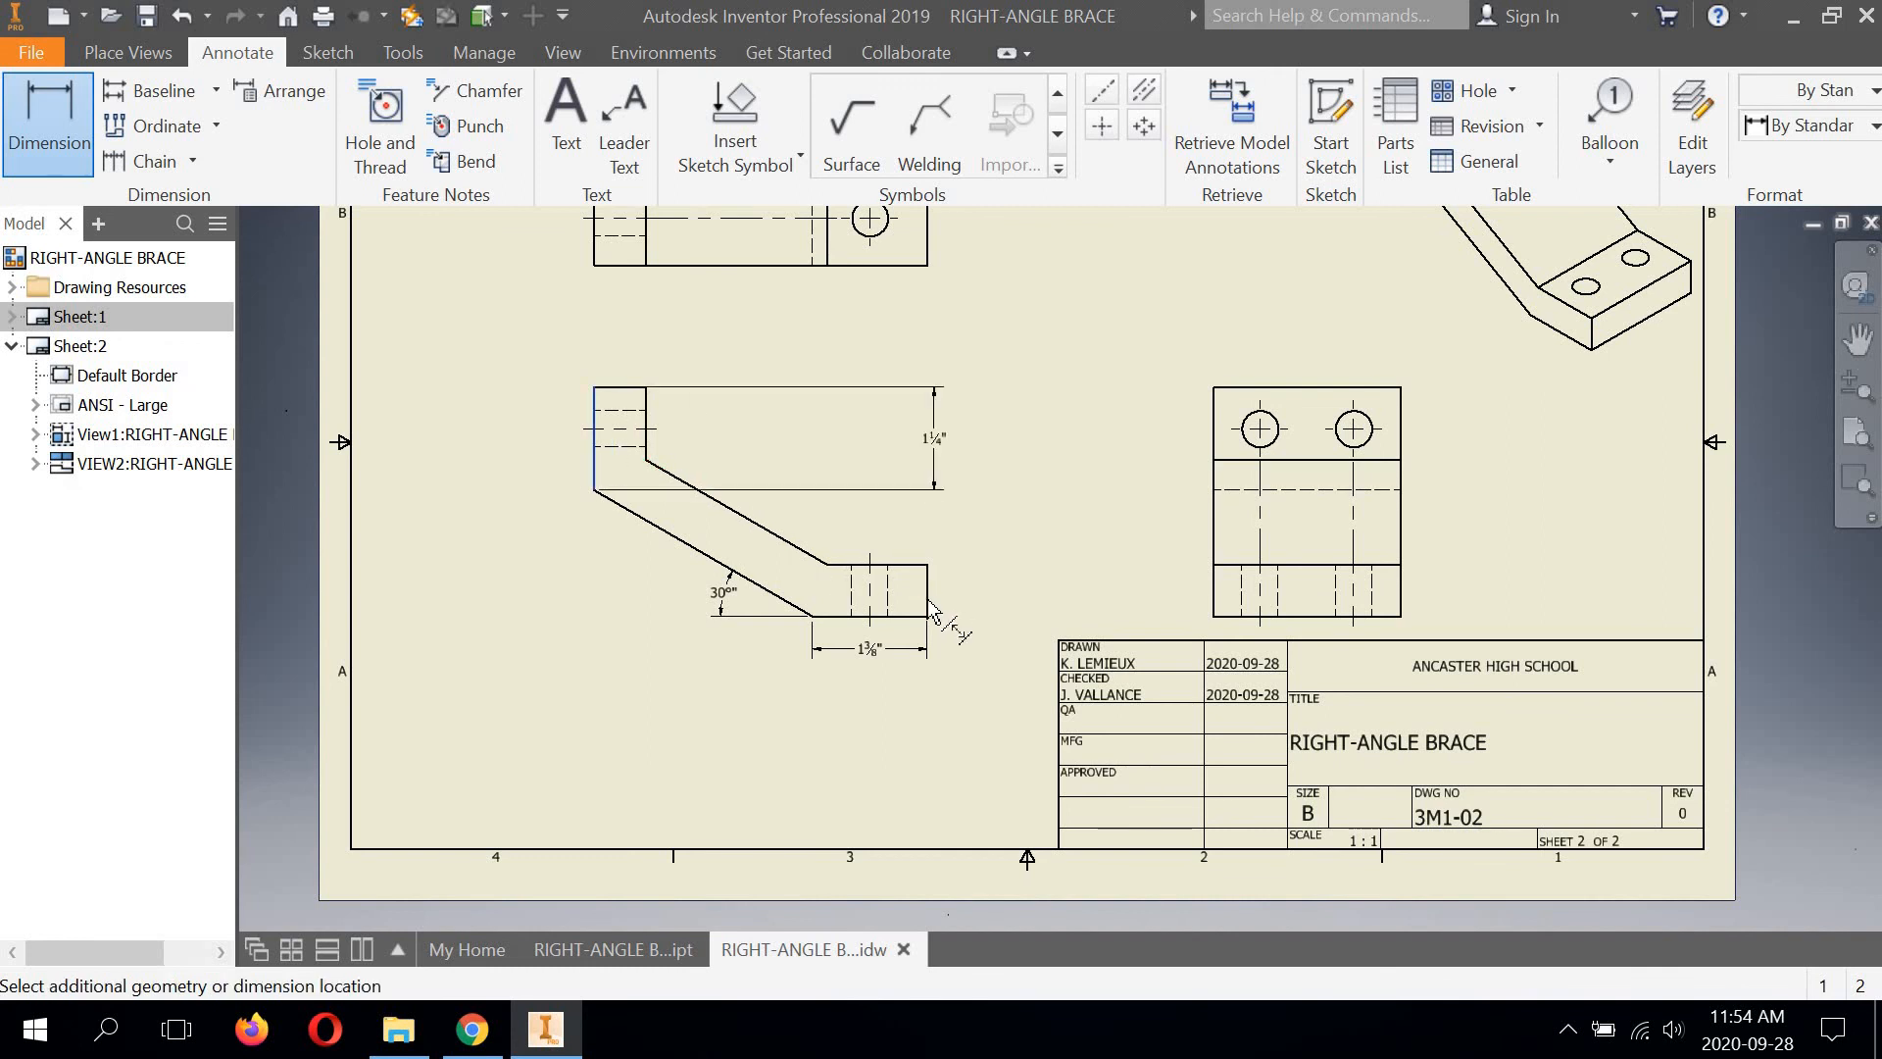
left_click(843, 676)
scroll(843, 686, "down", 3)
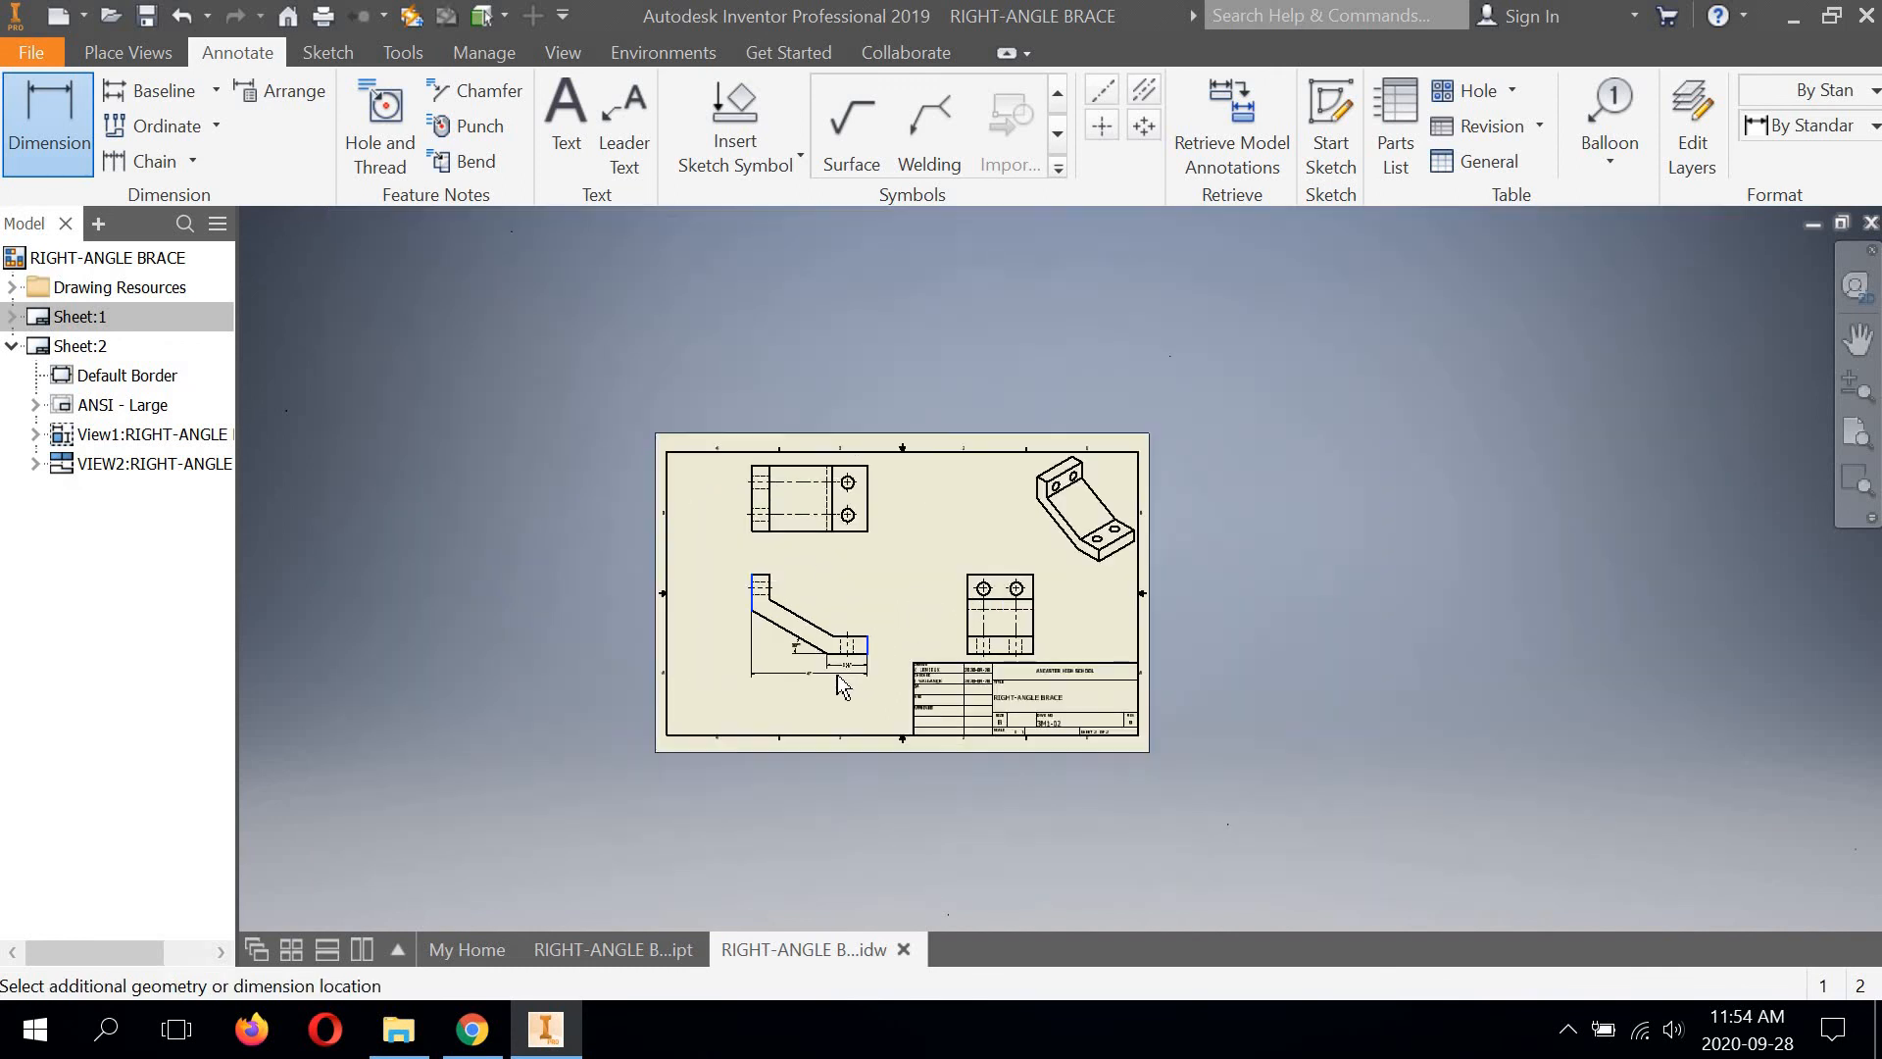
scroll(843, 686, "up", 8)
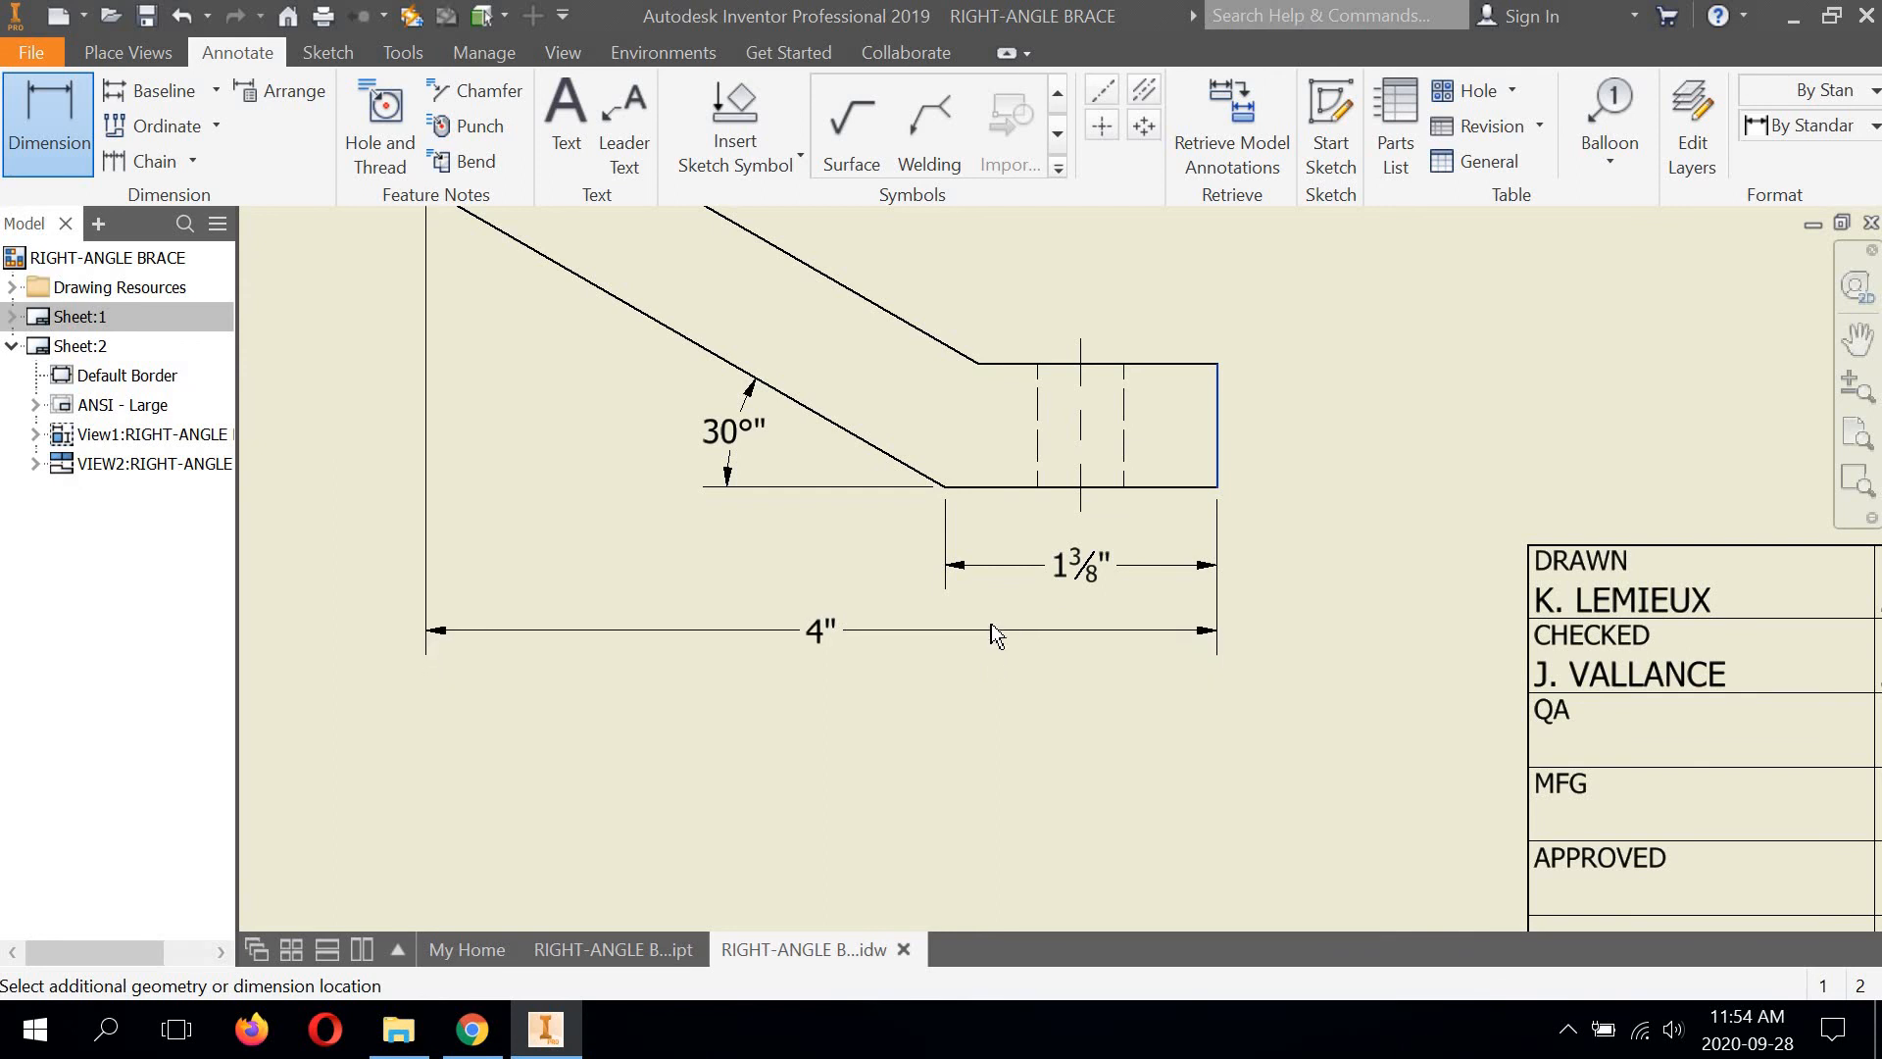
left_click(996, 625)
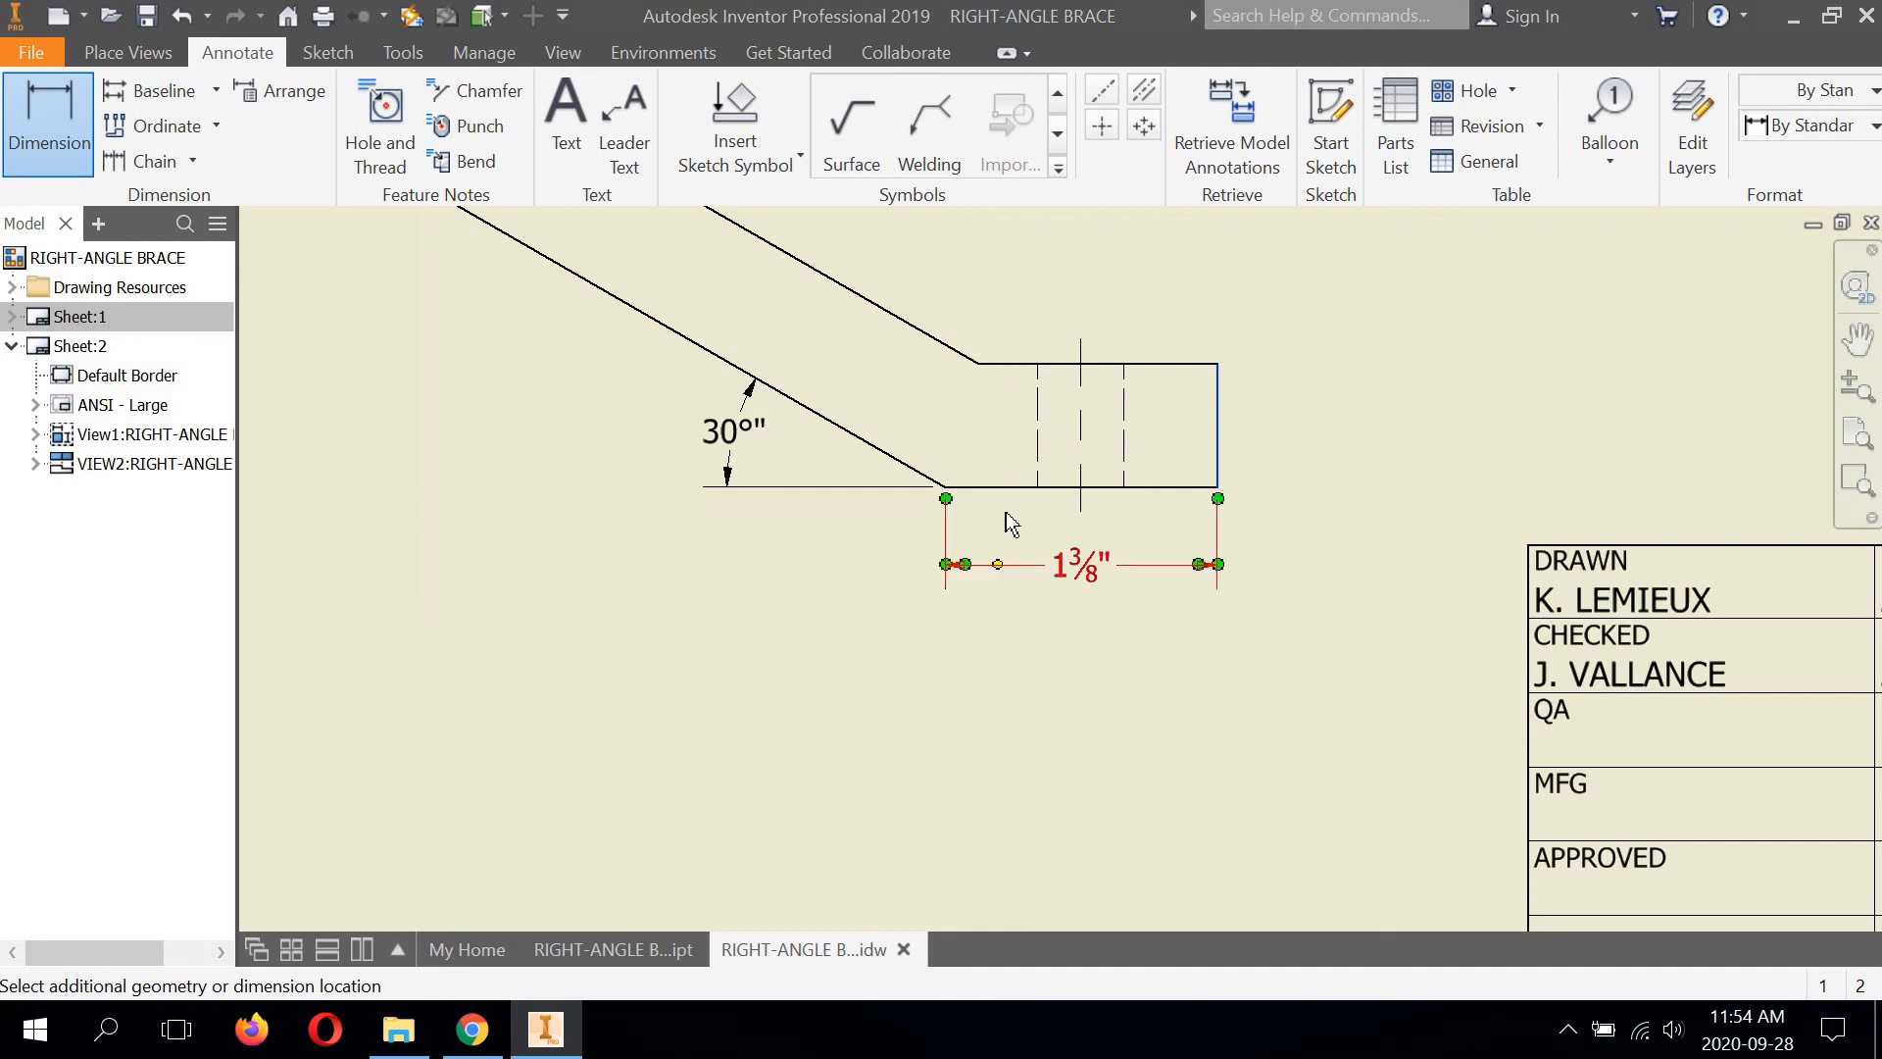
left_click(1008, 540)
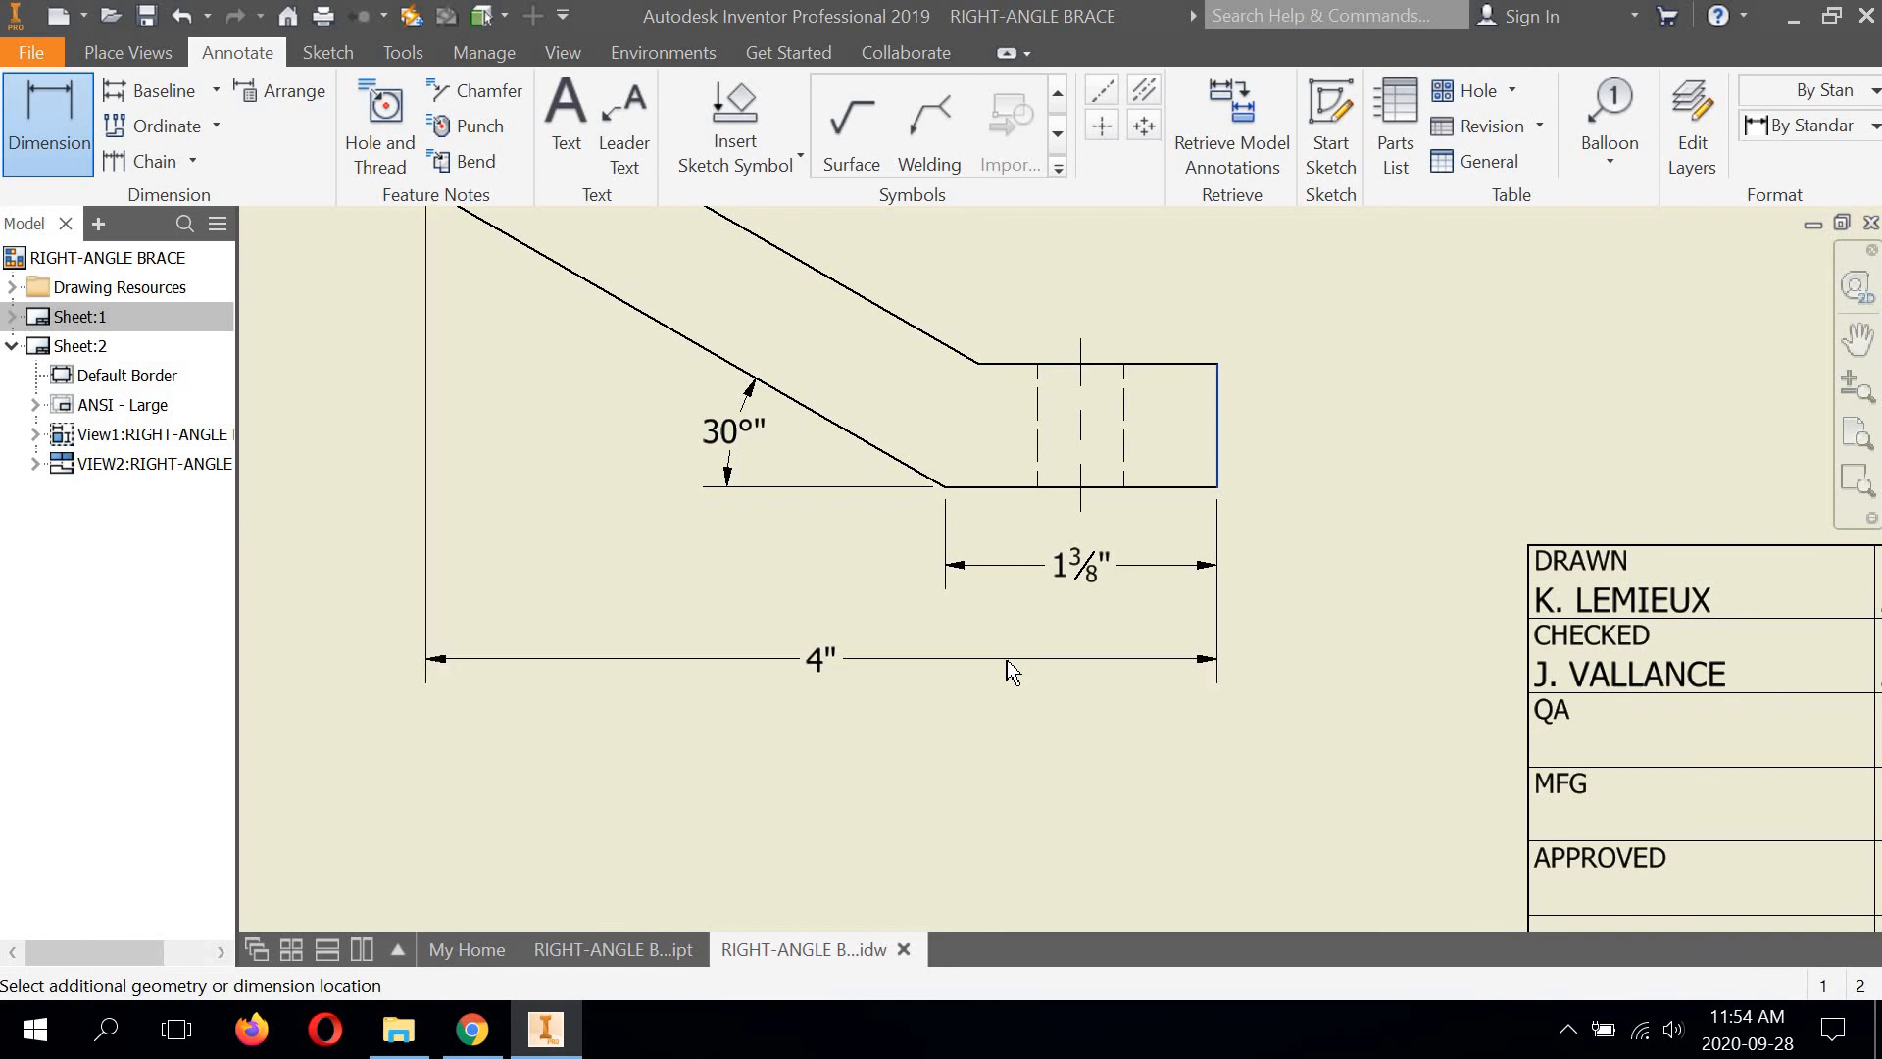
left_click(1002, 602)
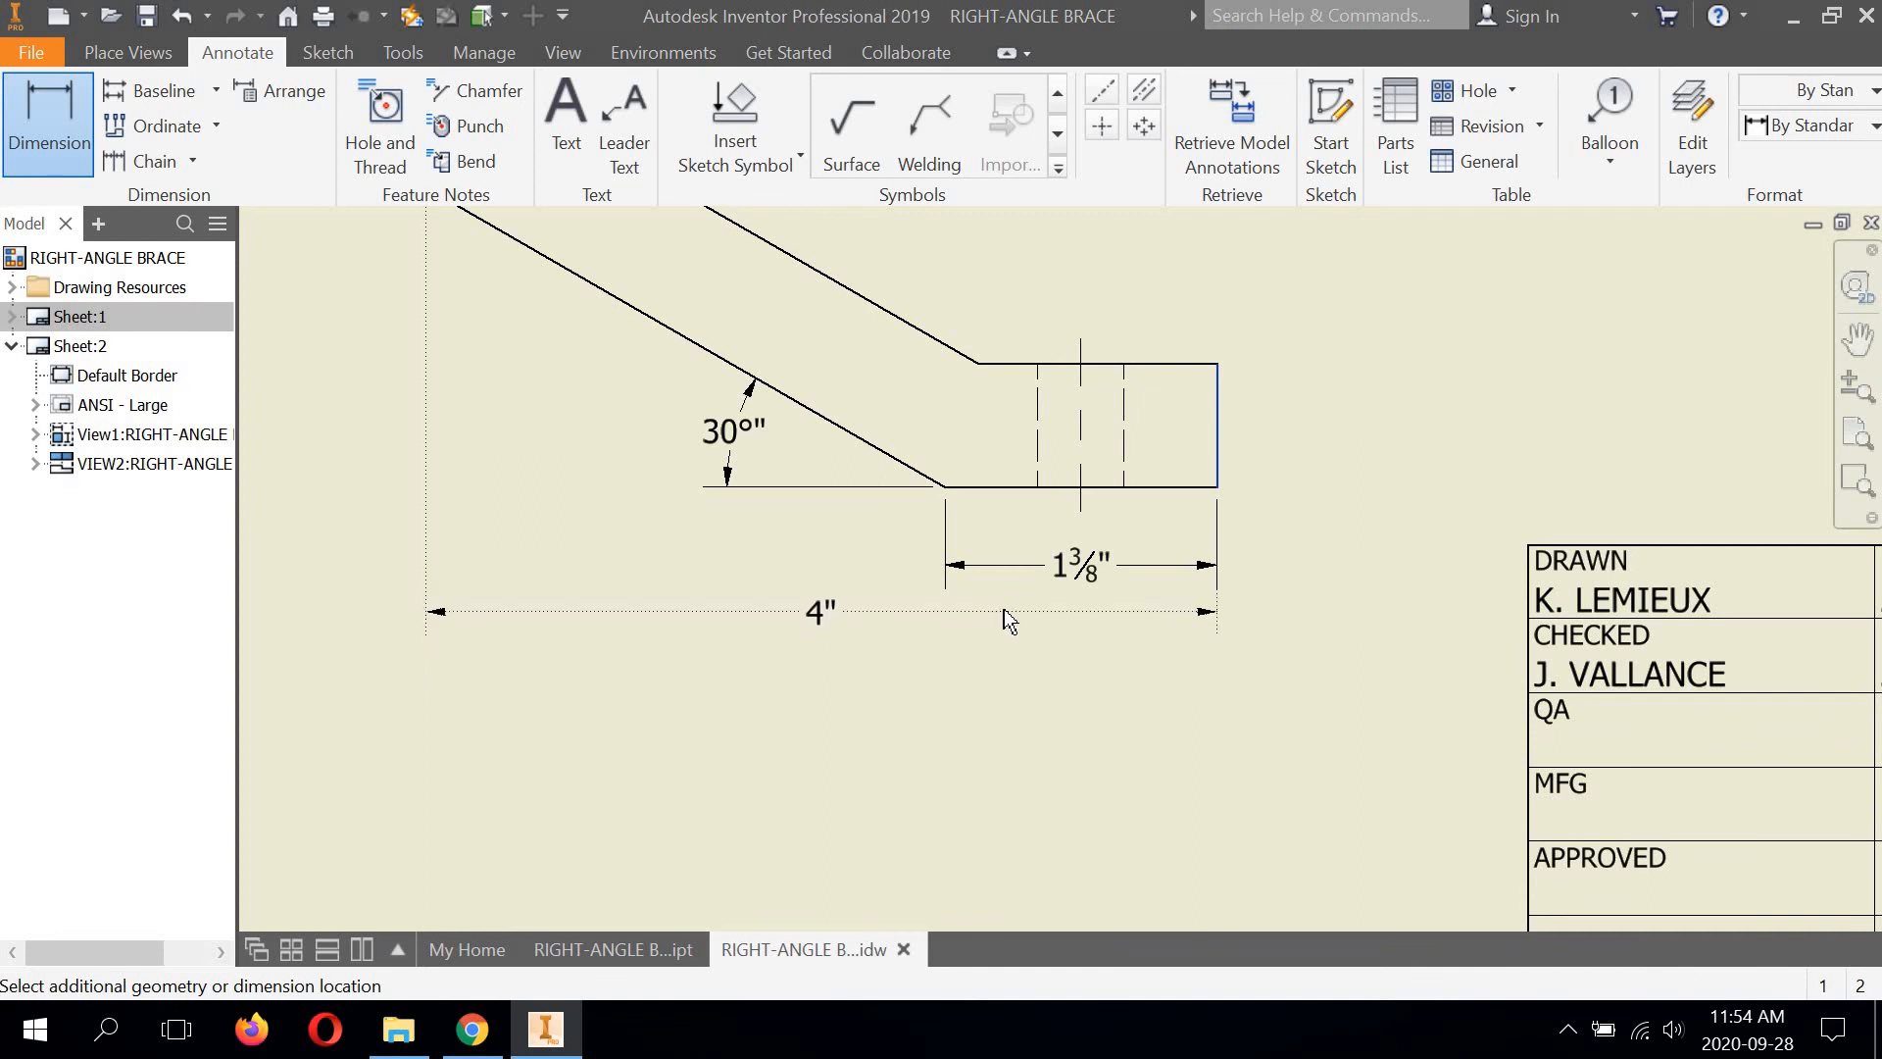
left_click(1004, 610)
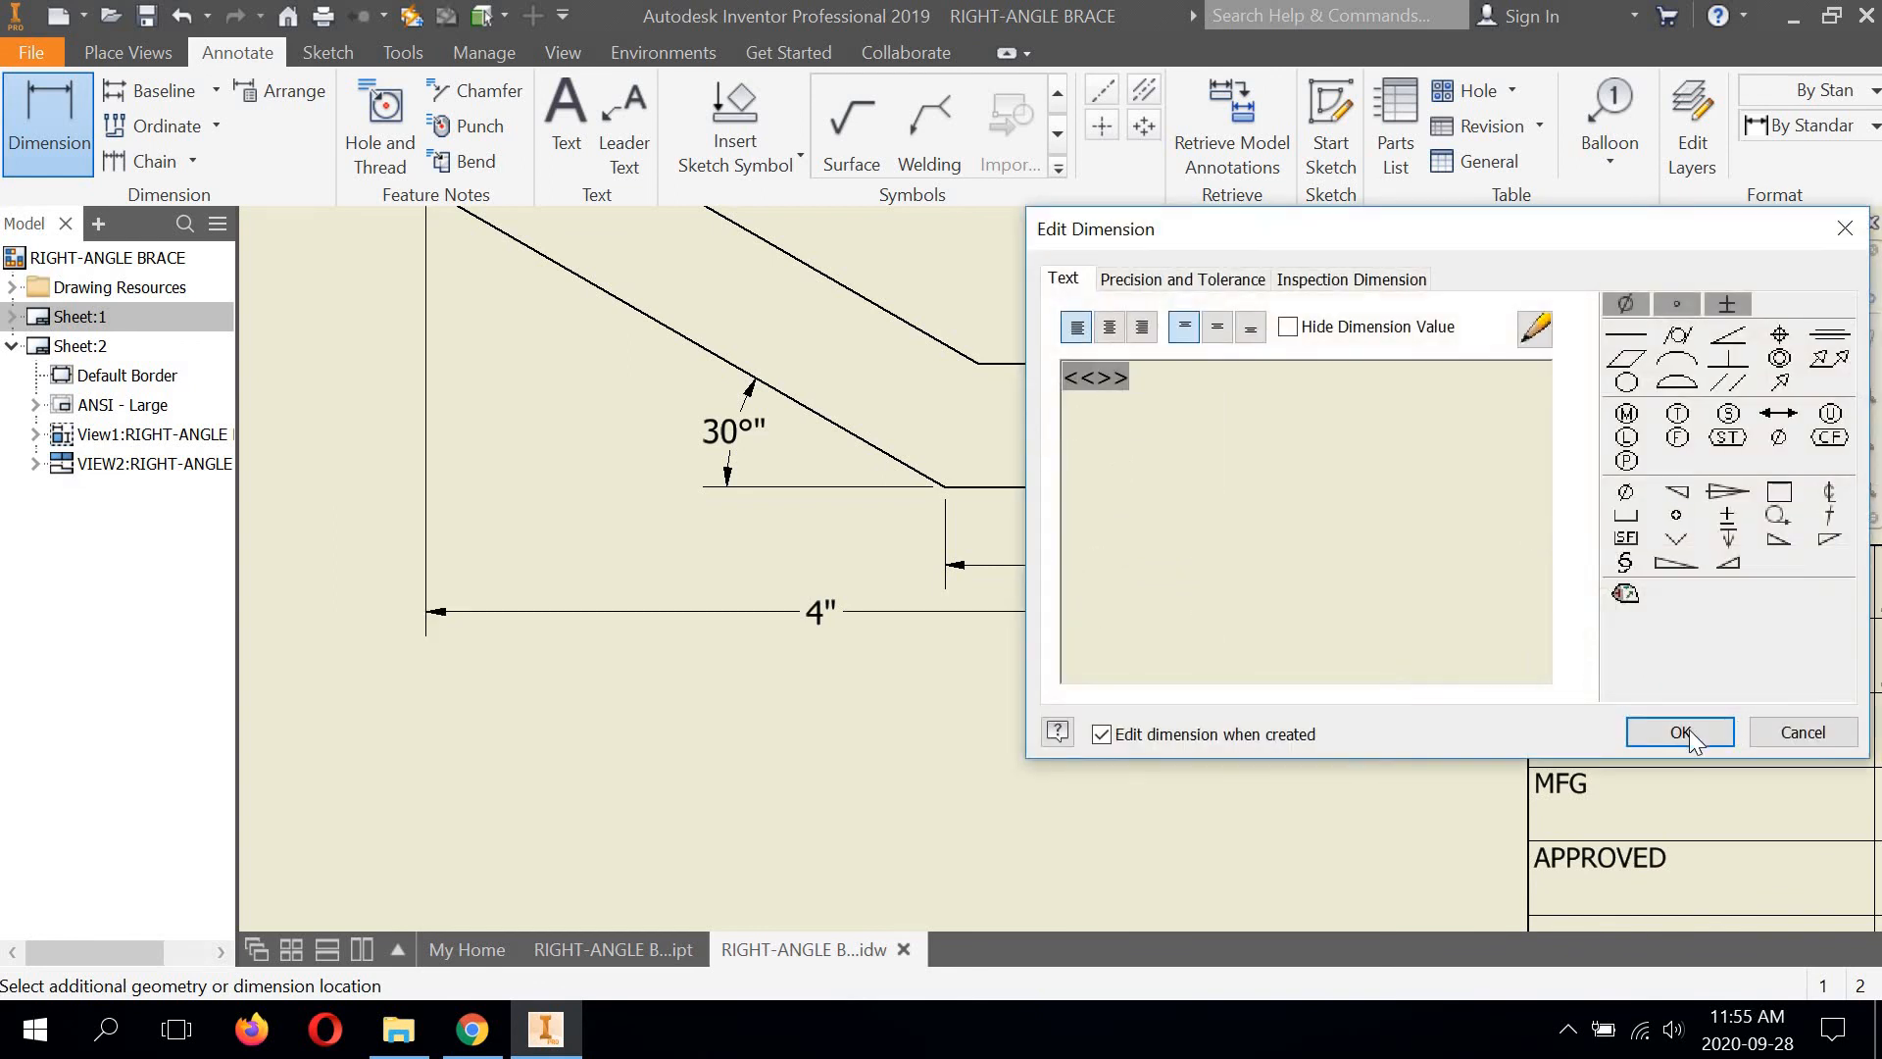
key("Return")
Dimension the top view's lower hole center from the bottom edge, placing it outside the foot end with the default text
scroll(730, 721, "down", 5)
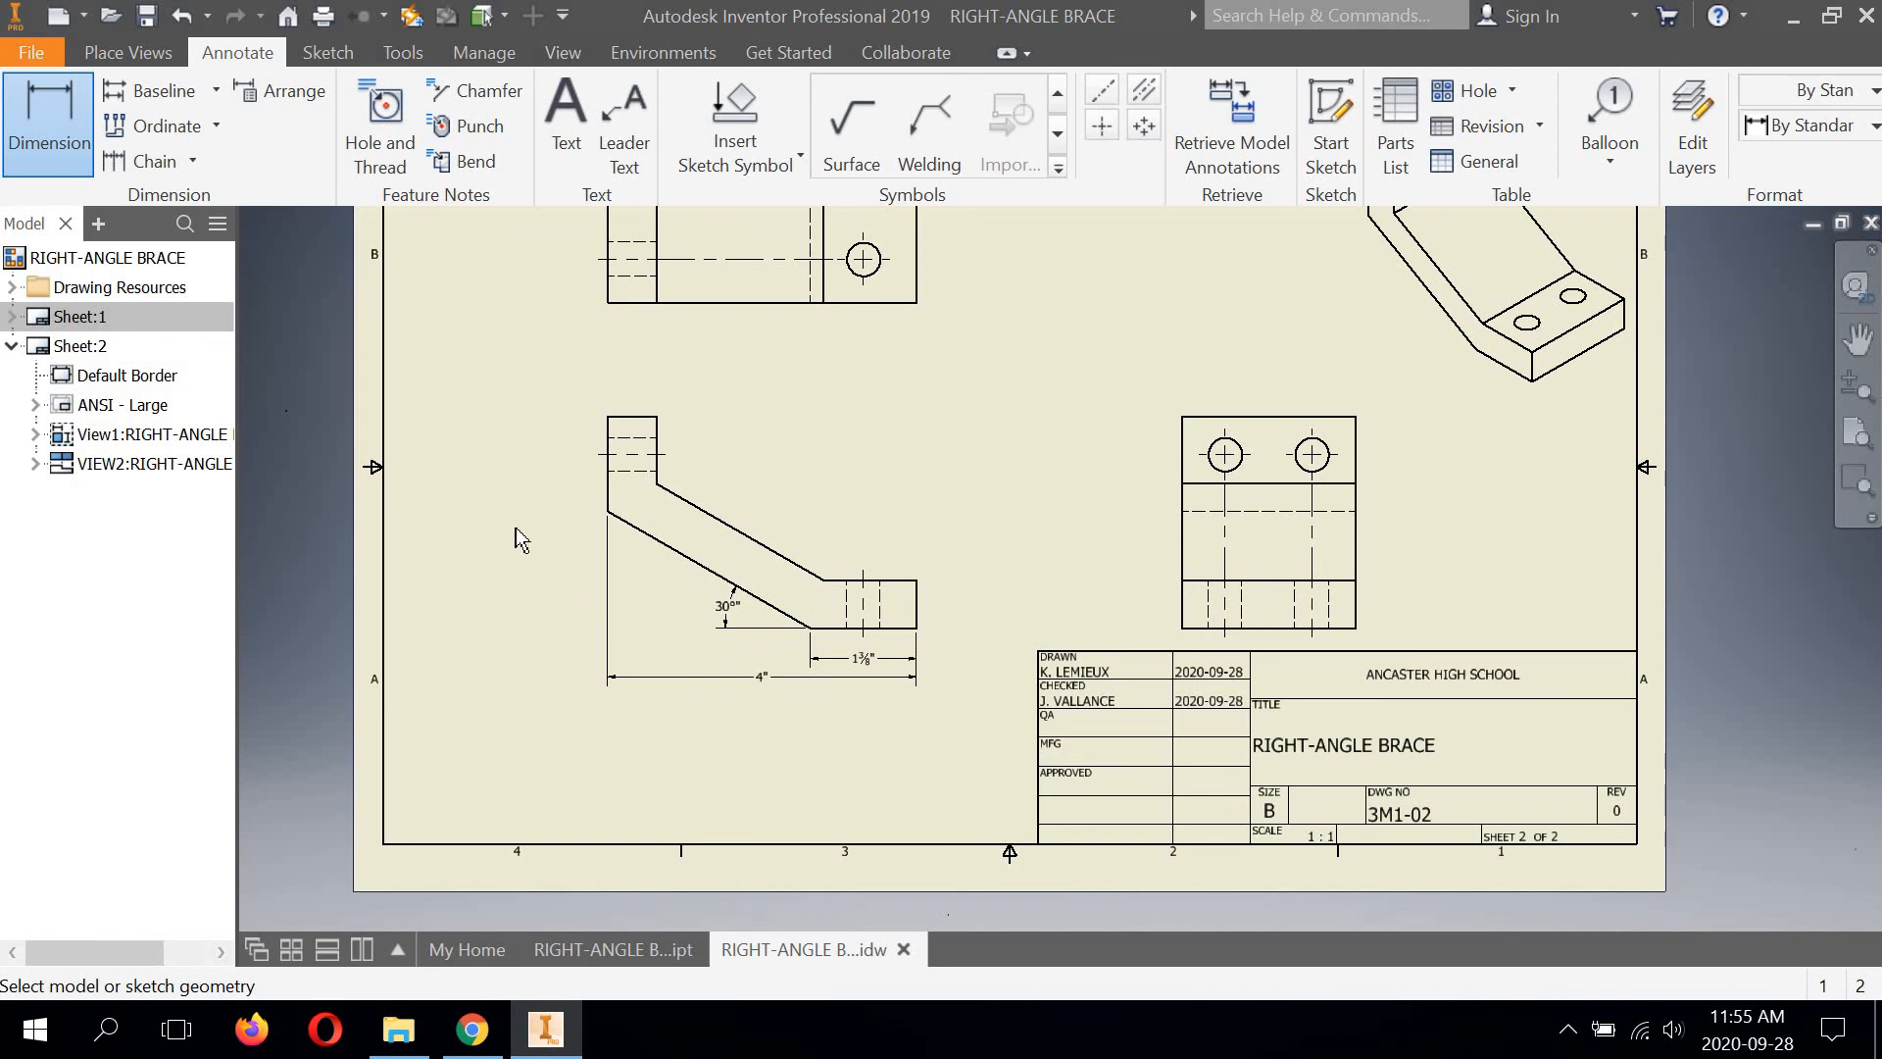
mouse_move(538, 535)
middle_mouse_down()
mouse_move(589, 573)
mouse_move(397, 556)
middle_mouse_up()
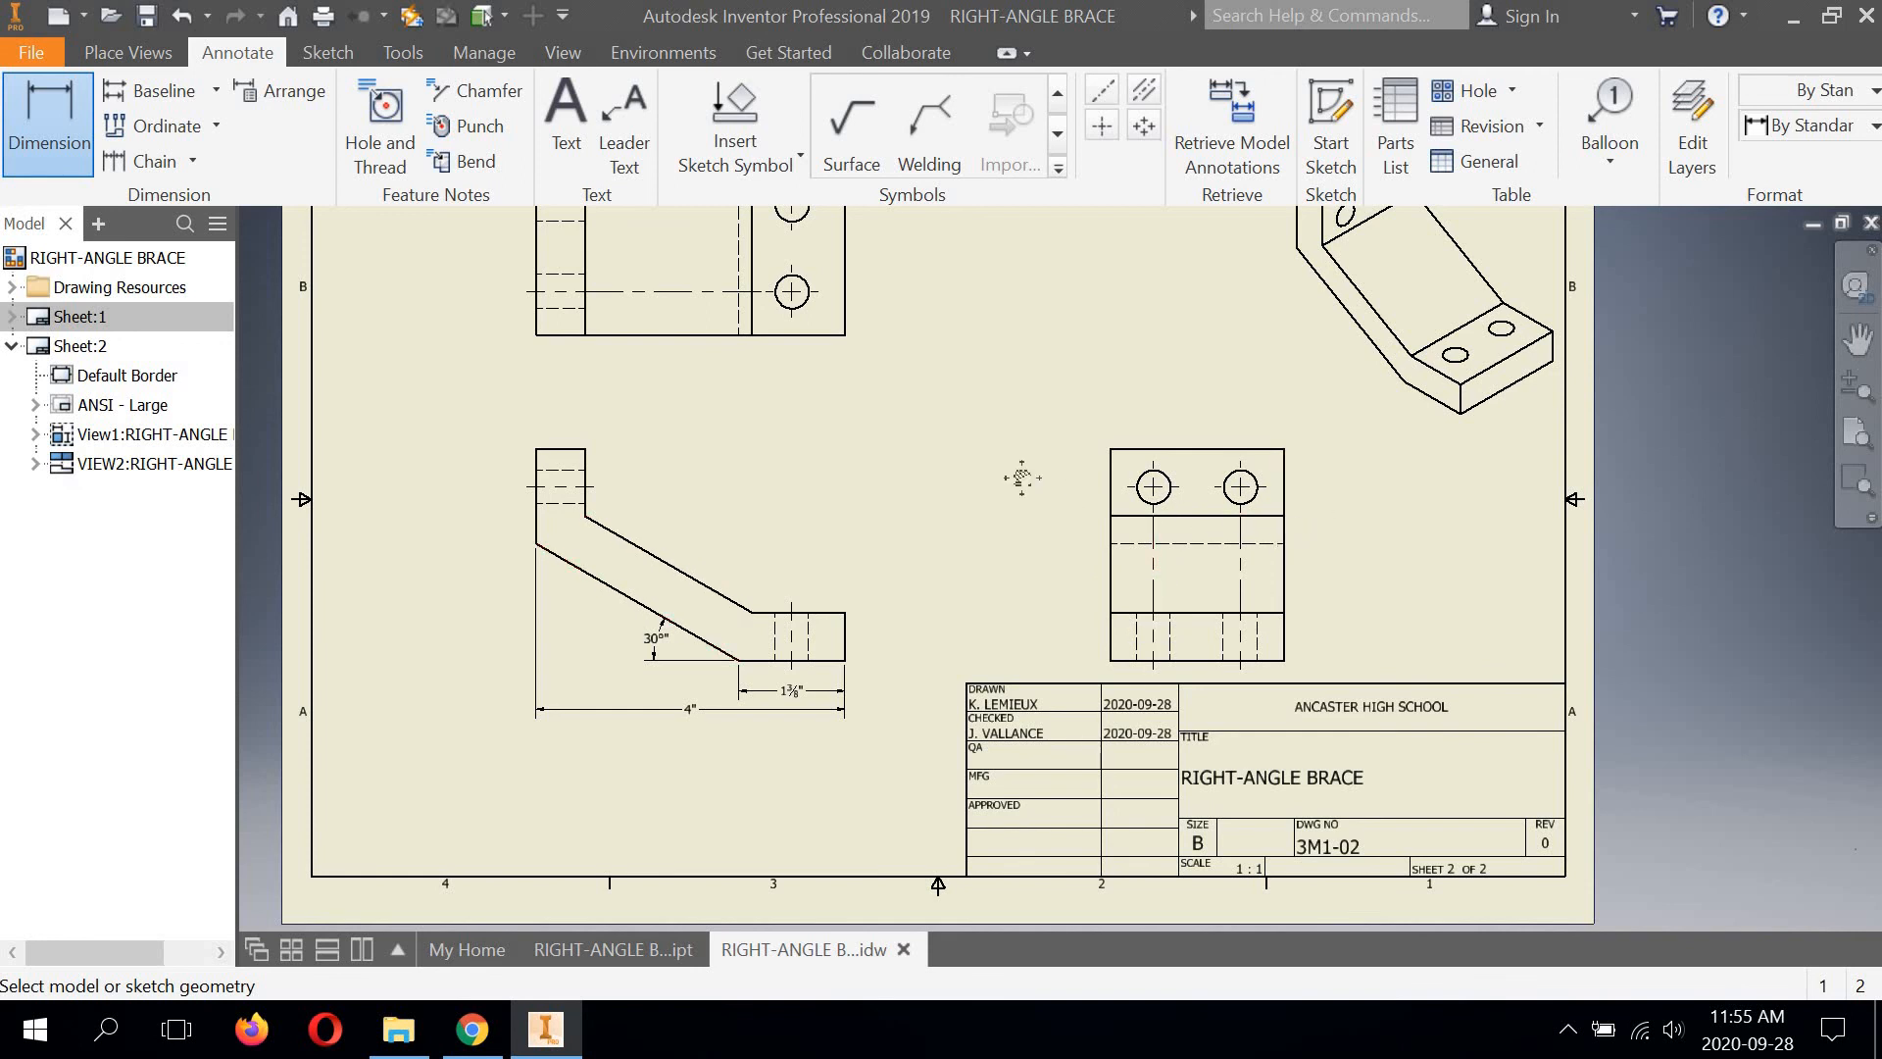
middle_click_drag(1002, 560, 989, 655)
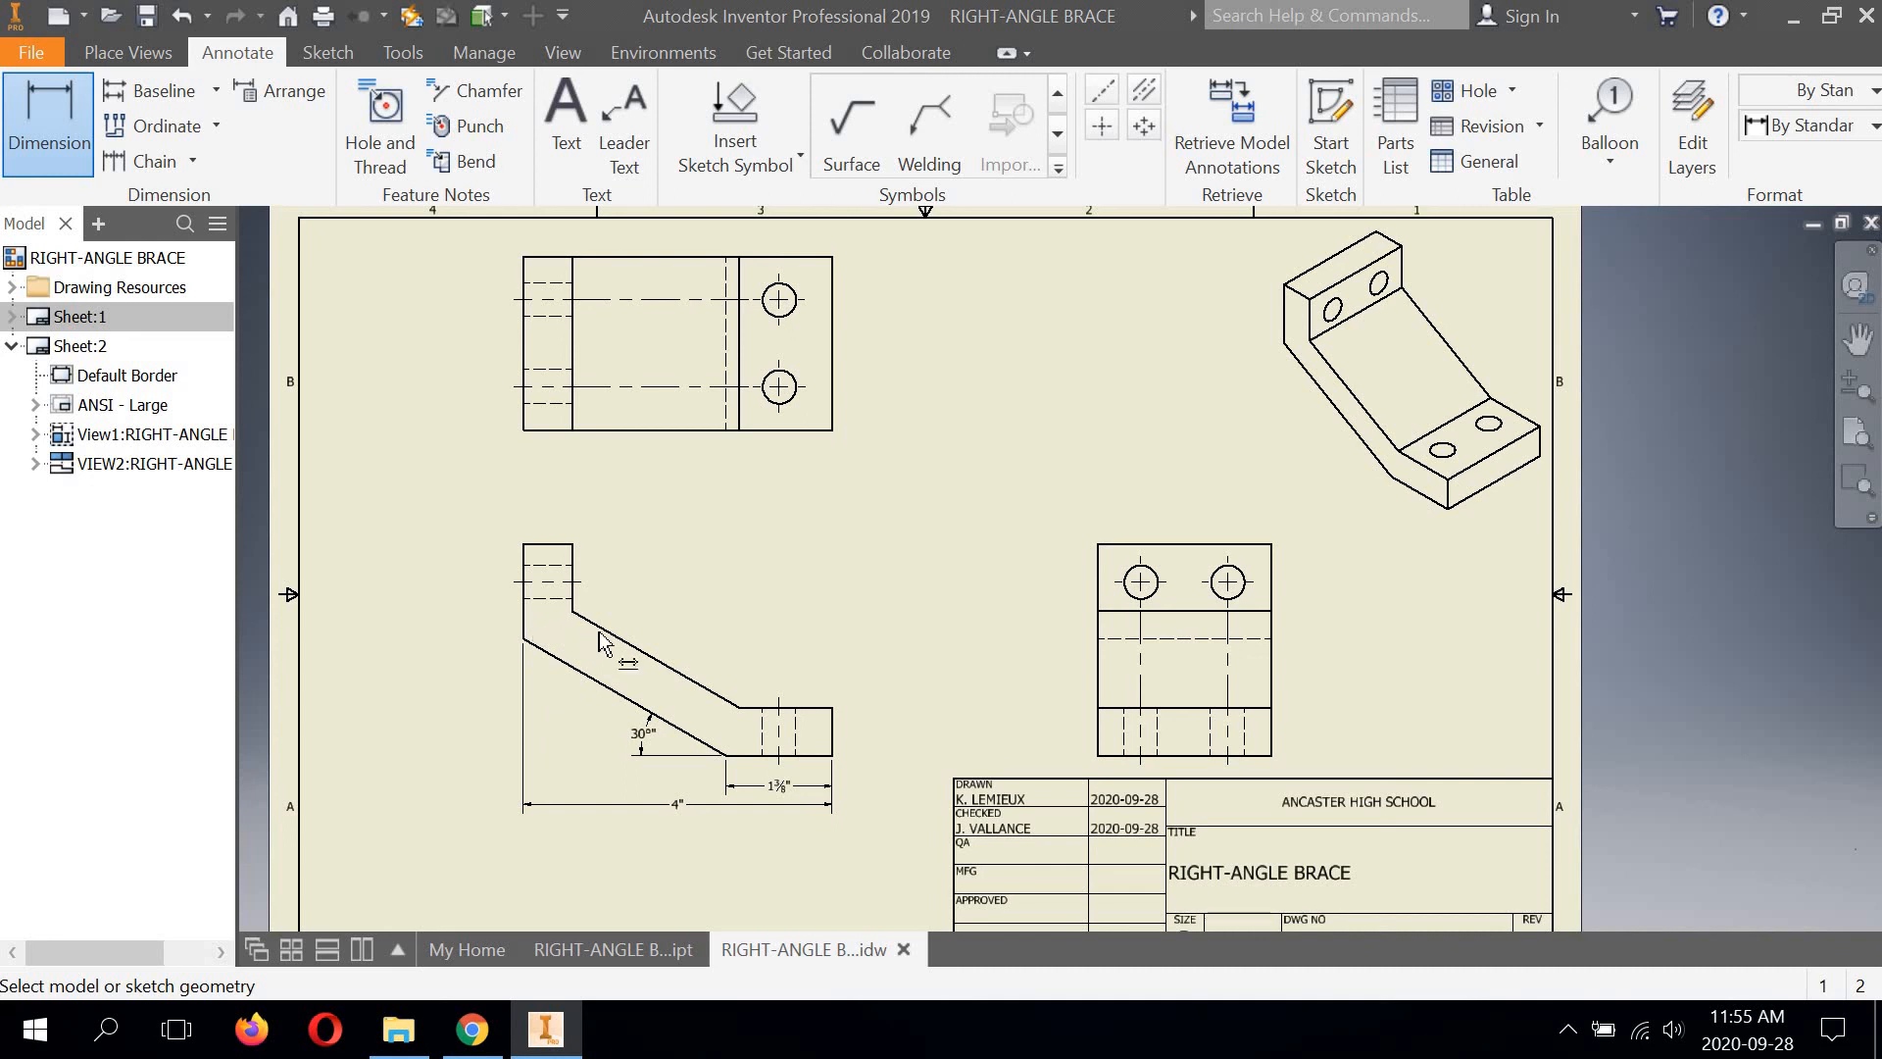
middle_click_drag(684, 530, 680, 592)
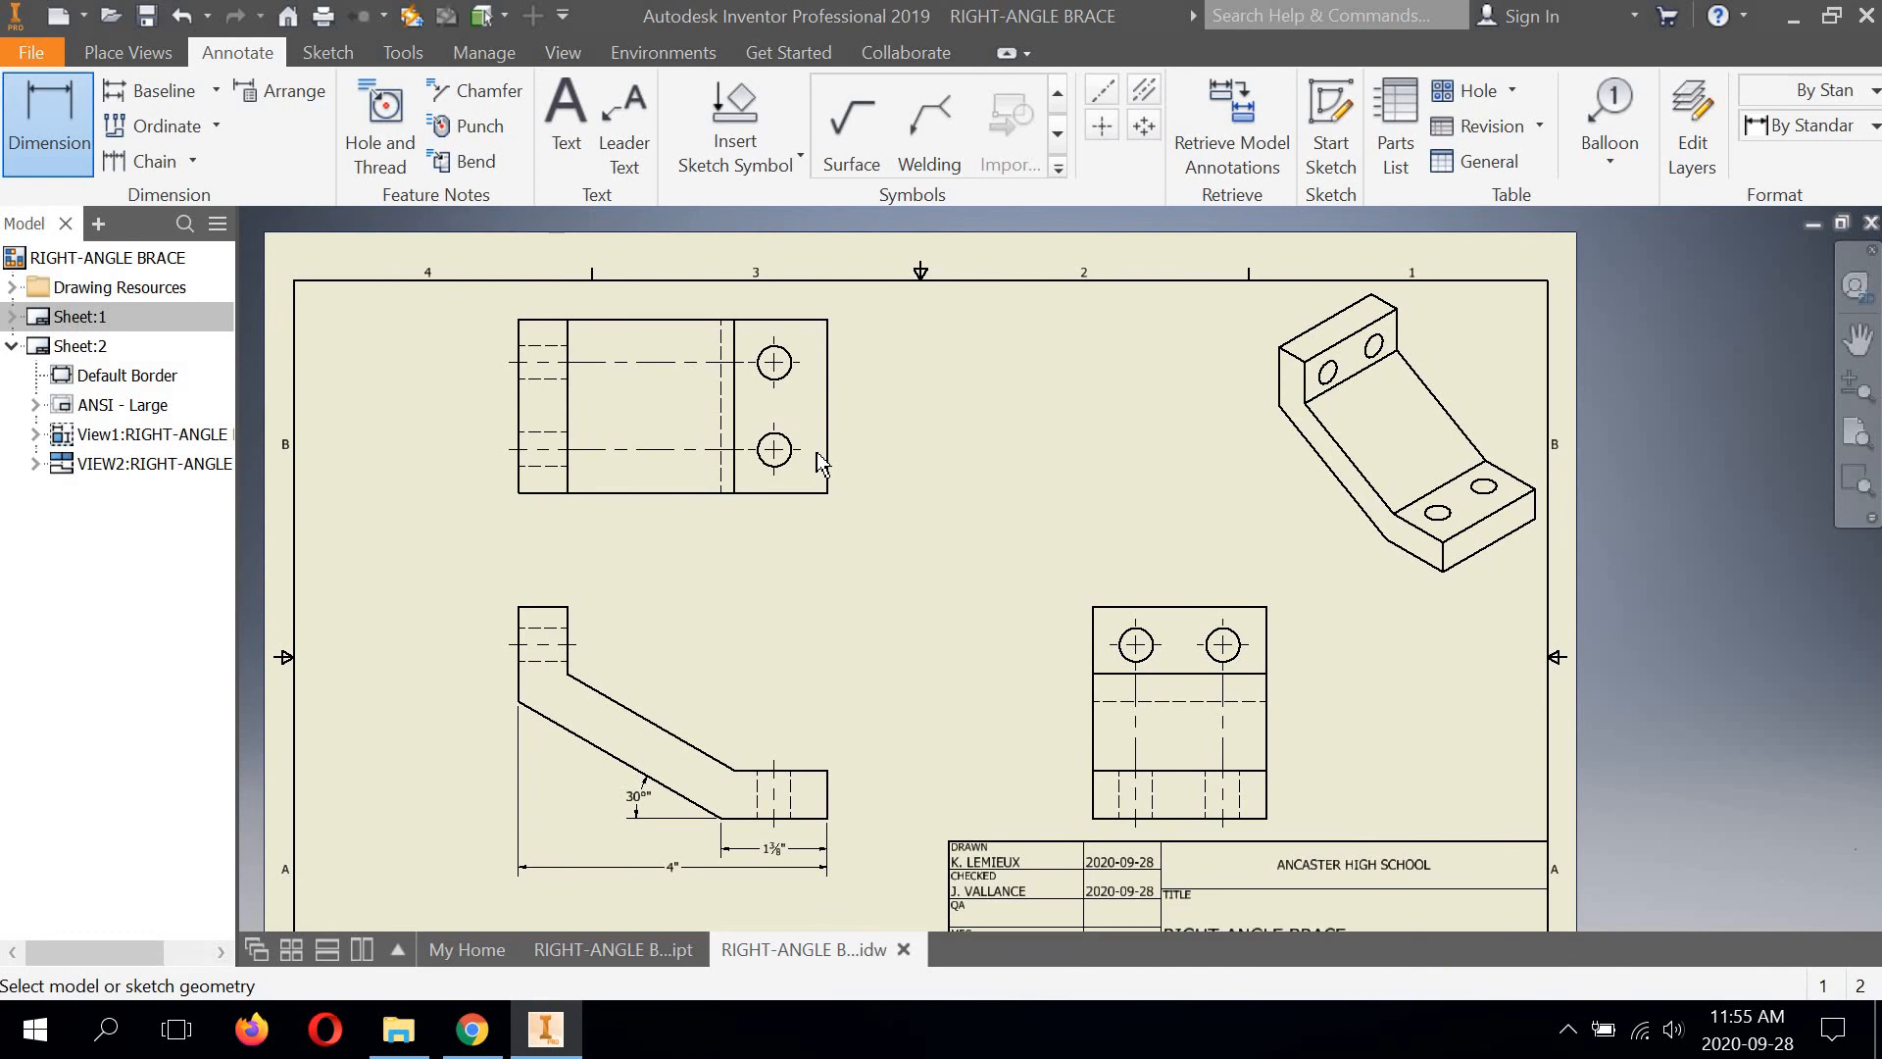
scroll(788, 500, "down", 3)
middle_click_drag(788, 518, 790, 602)
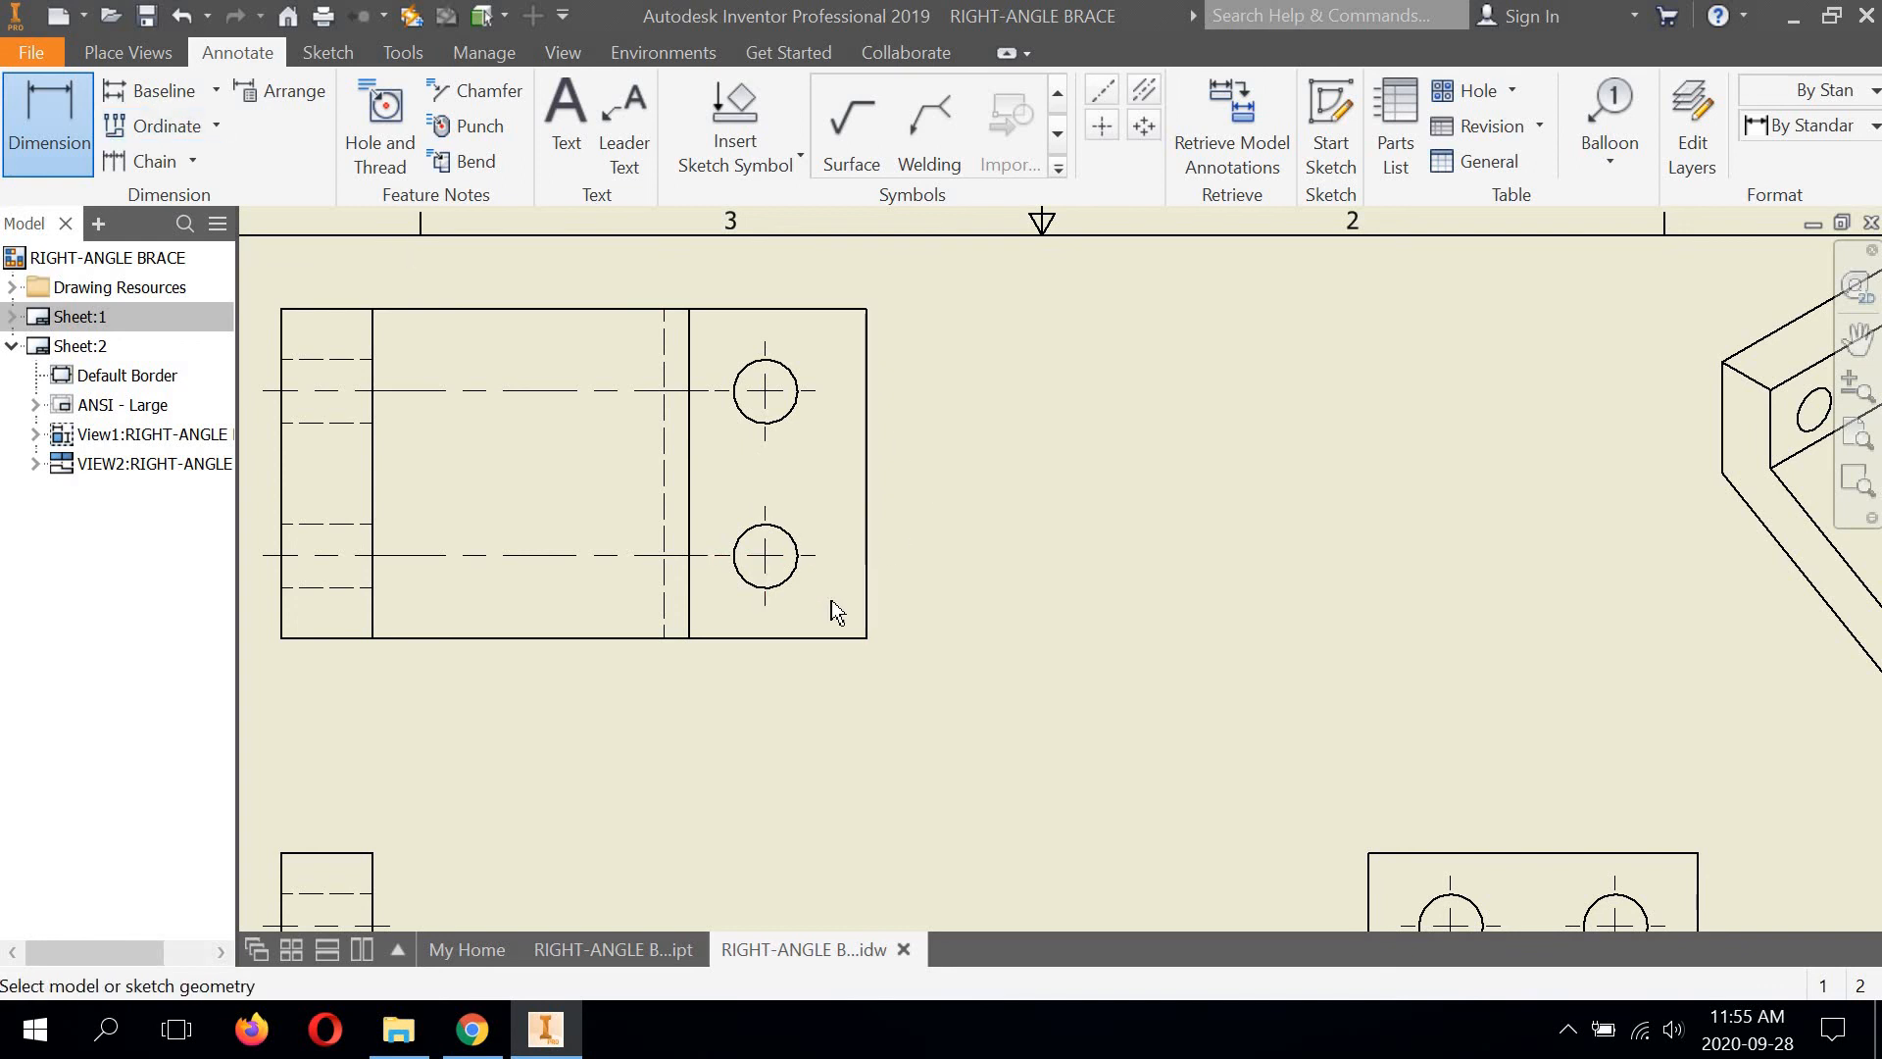
left_click(829, 638)
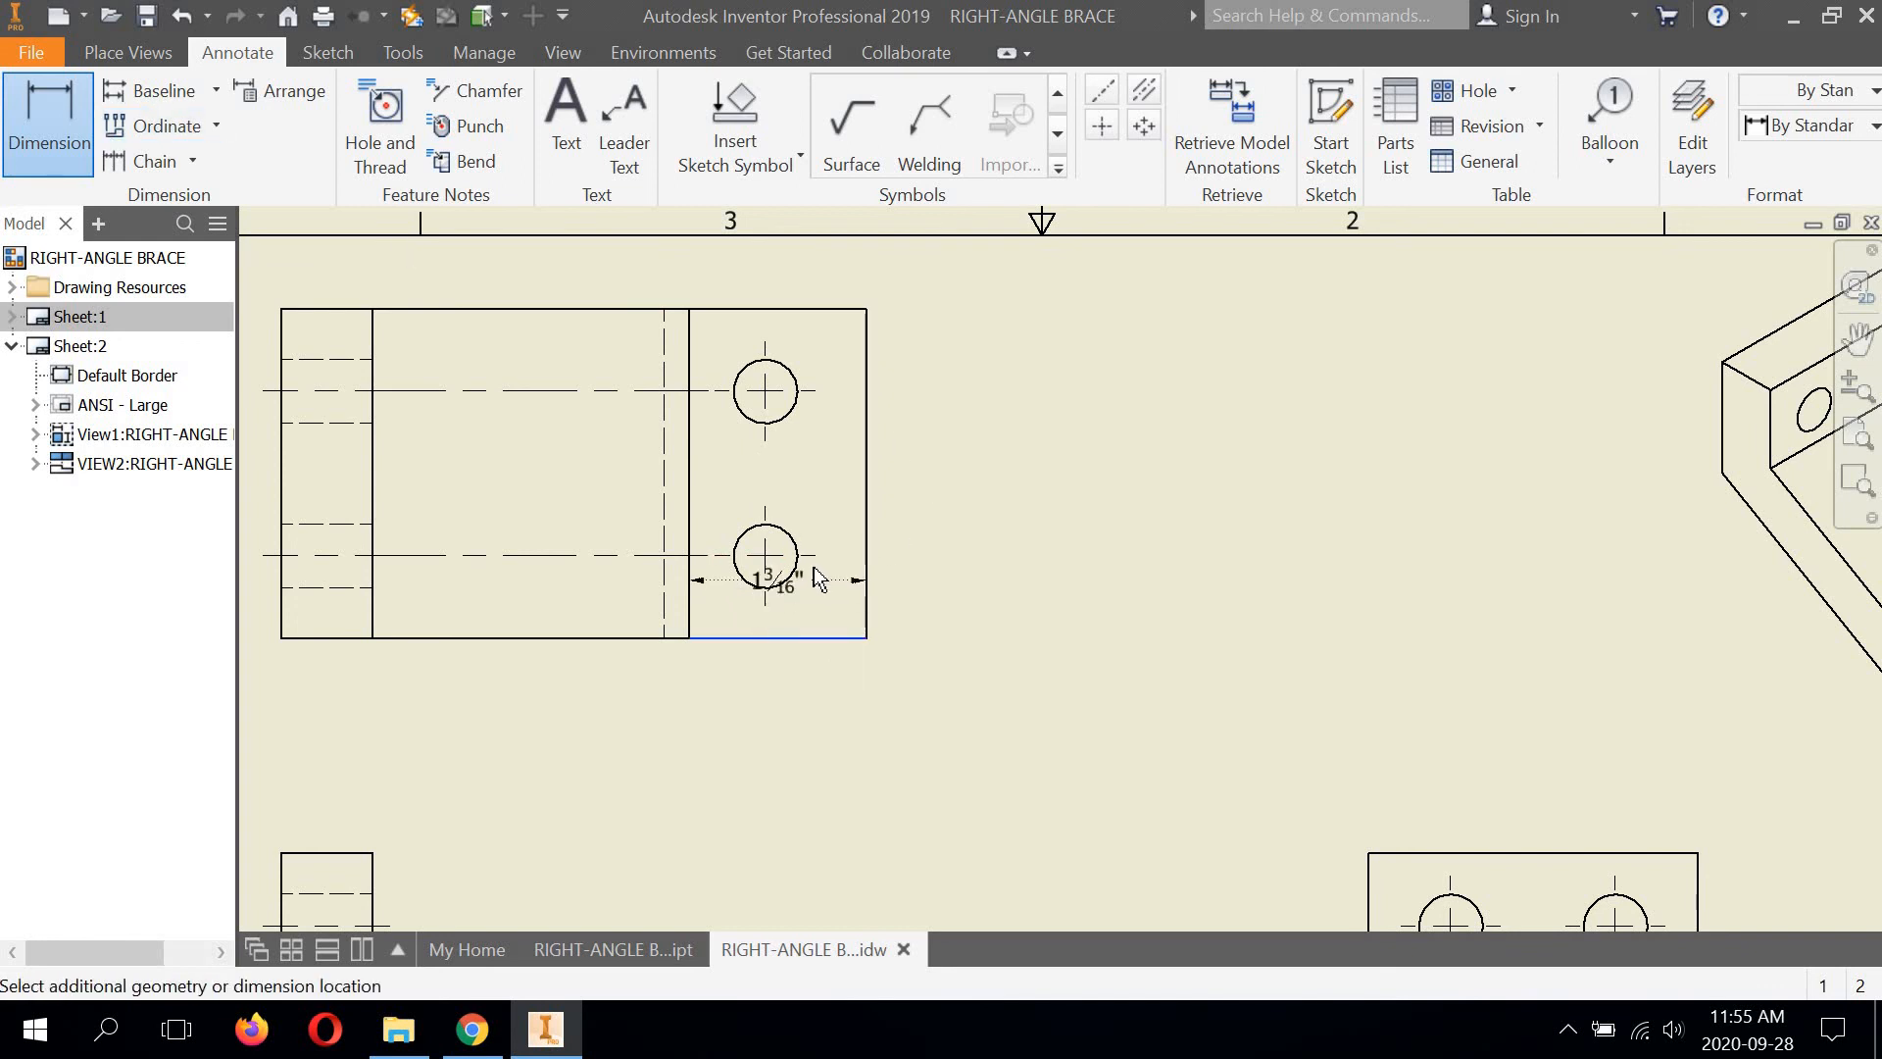
left_click(735, 555)
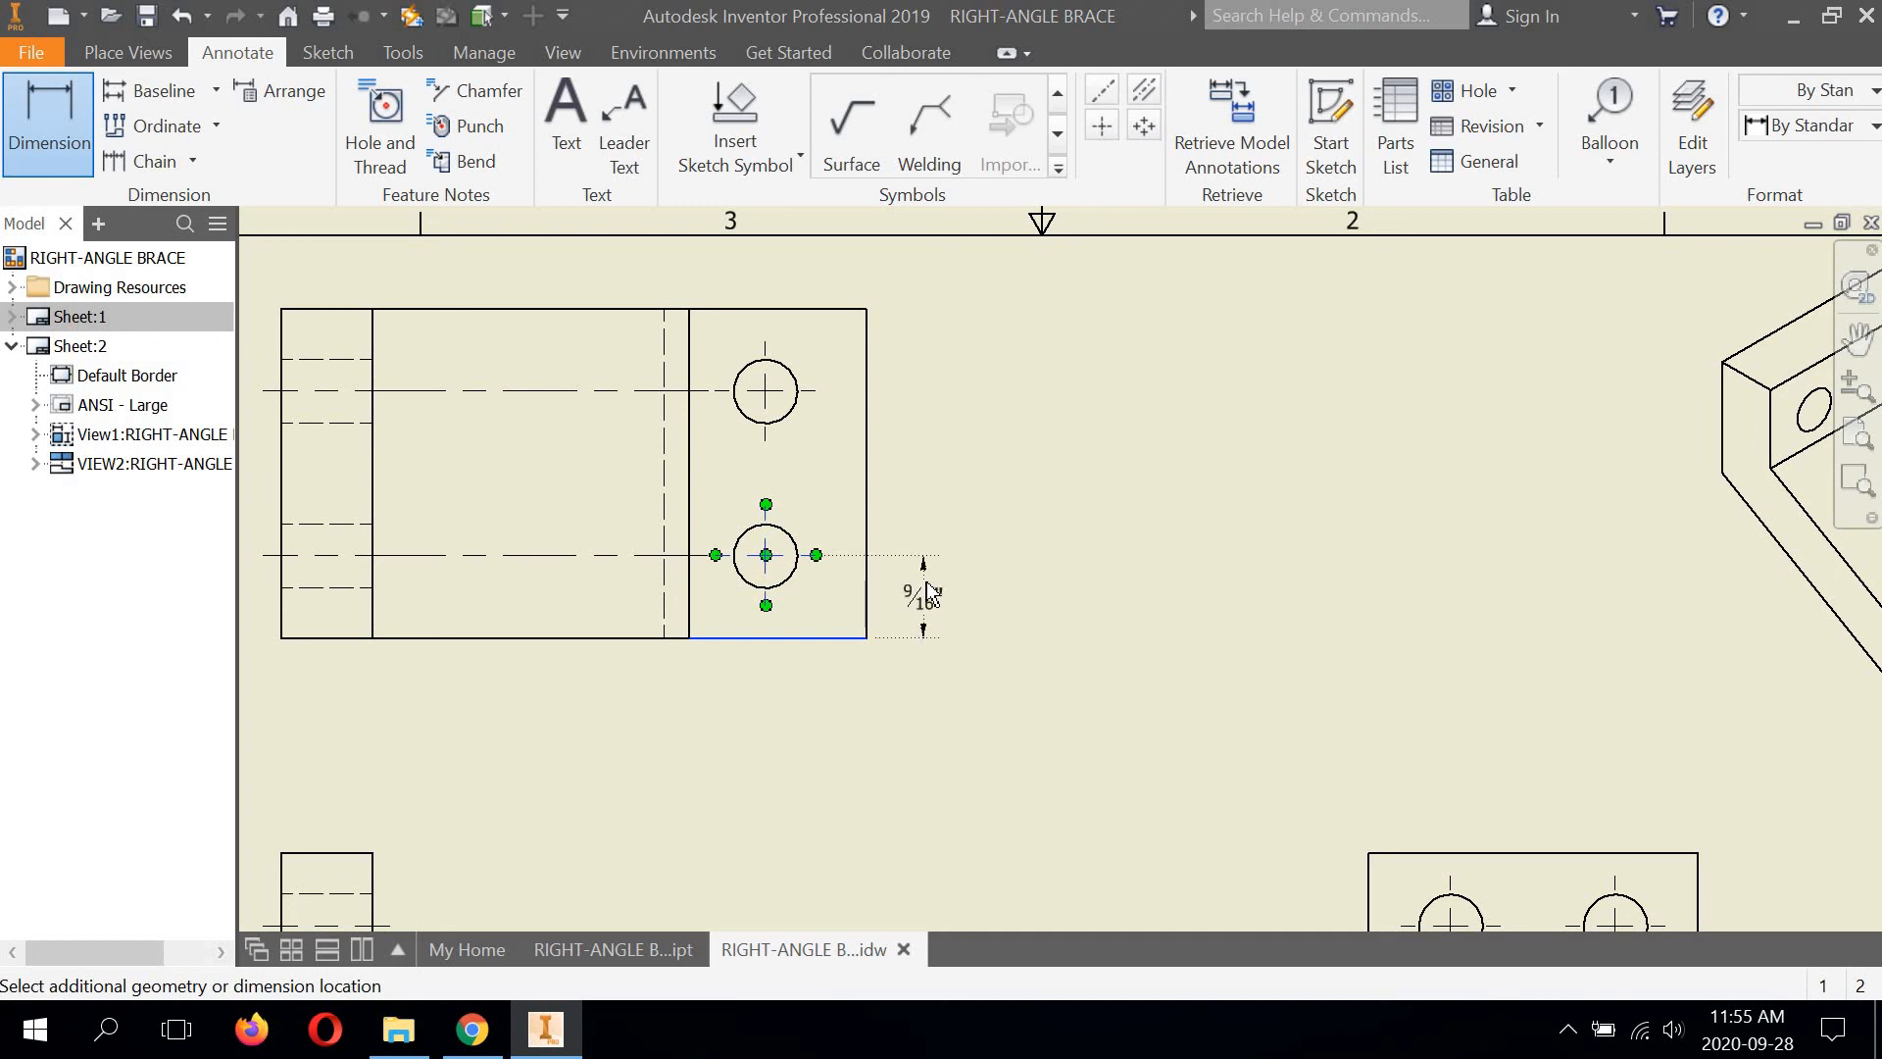
scroll(926, 580, "up", 4)
middle_click_drag(926, 580, 927, 498)
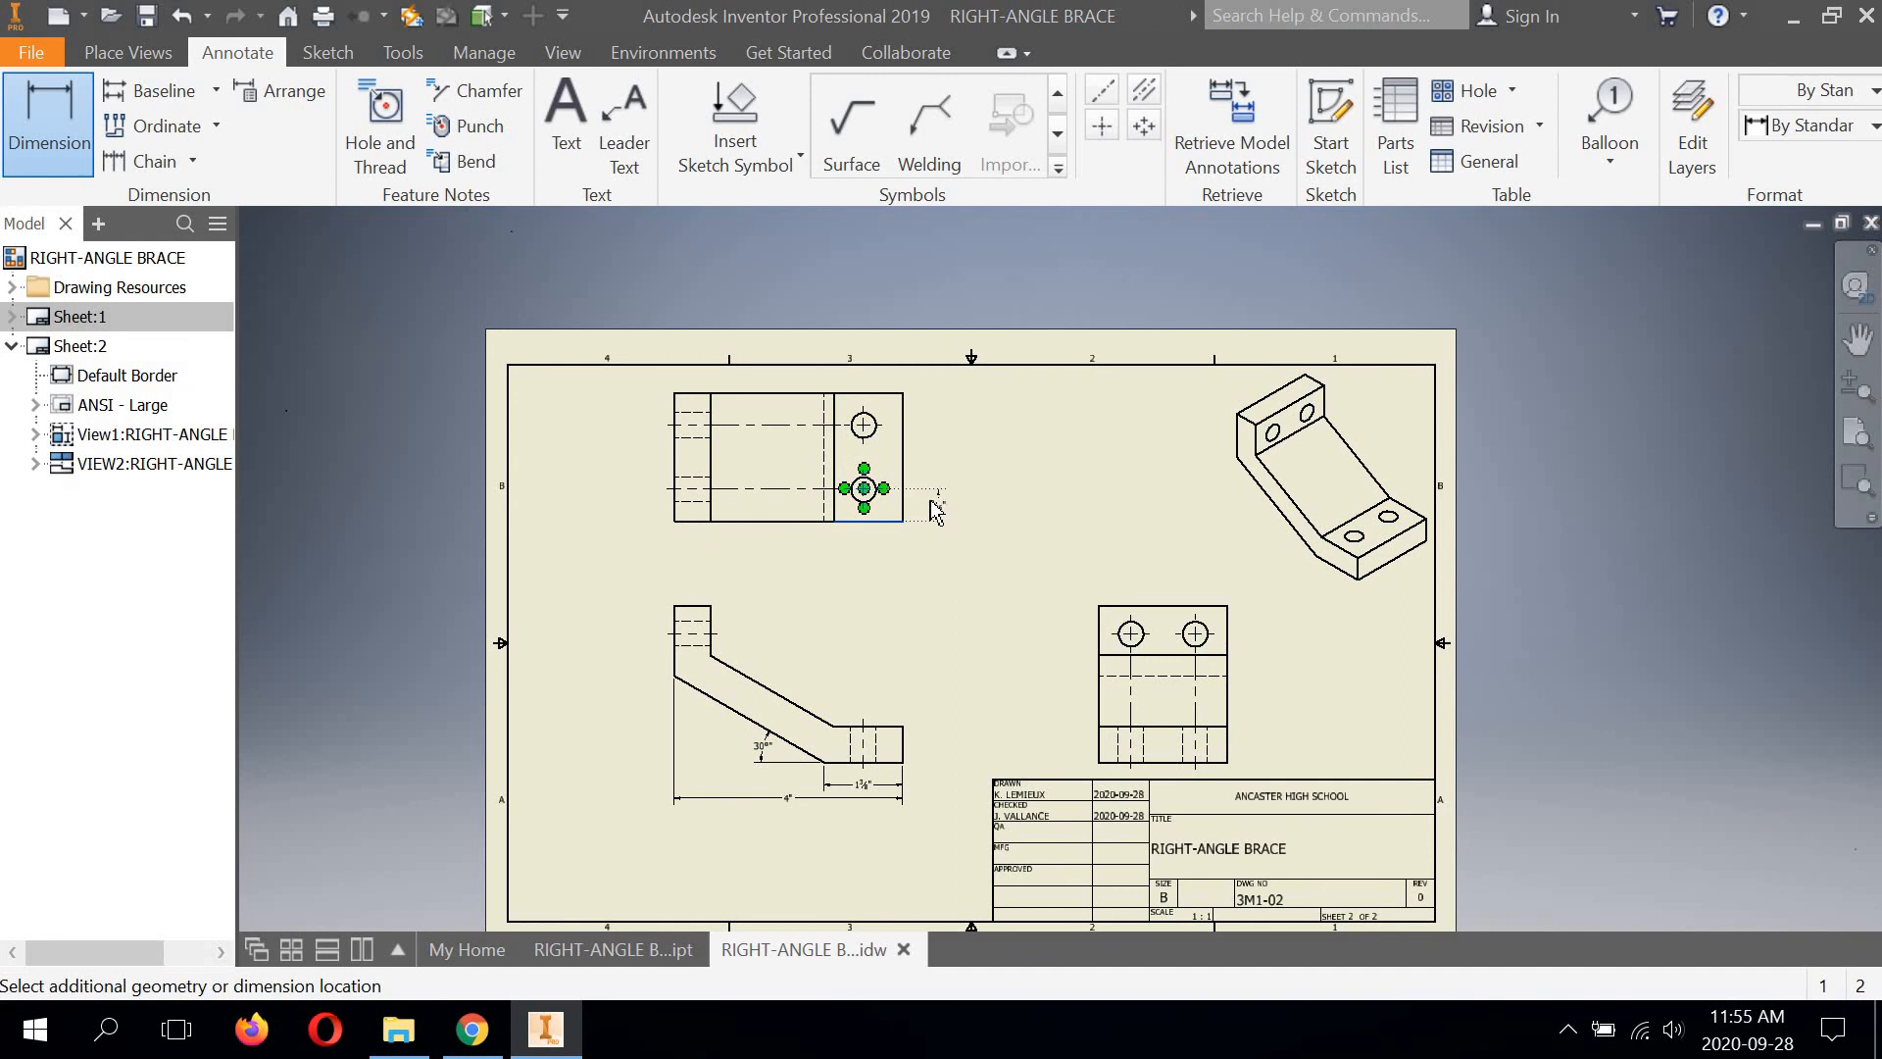
left_click(930, 501)
left_click(1641, 735)
Dimension the vertical spacing between the two hole centers in the top view, aligned with the lower hole's location dimension, with the default text
scroll(921, 504, "up", 5)
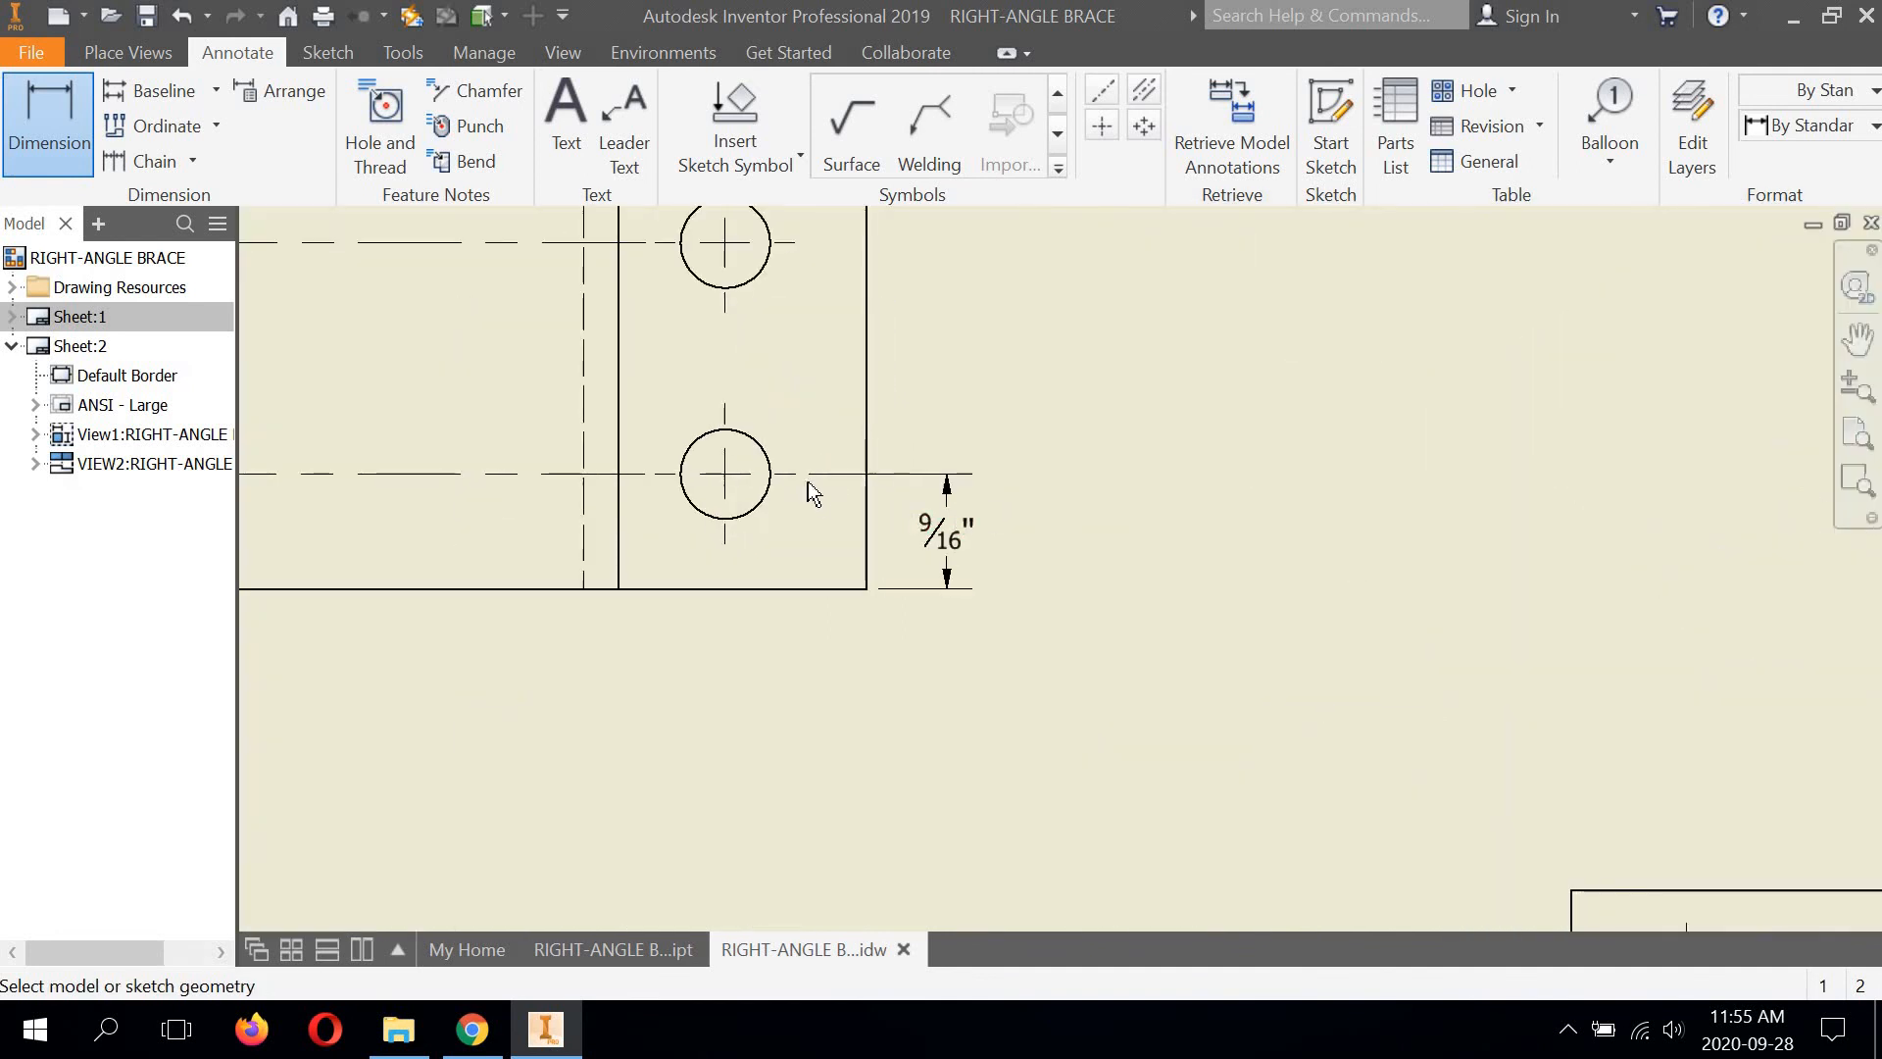
scroll(850, 498, "up", 2)
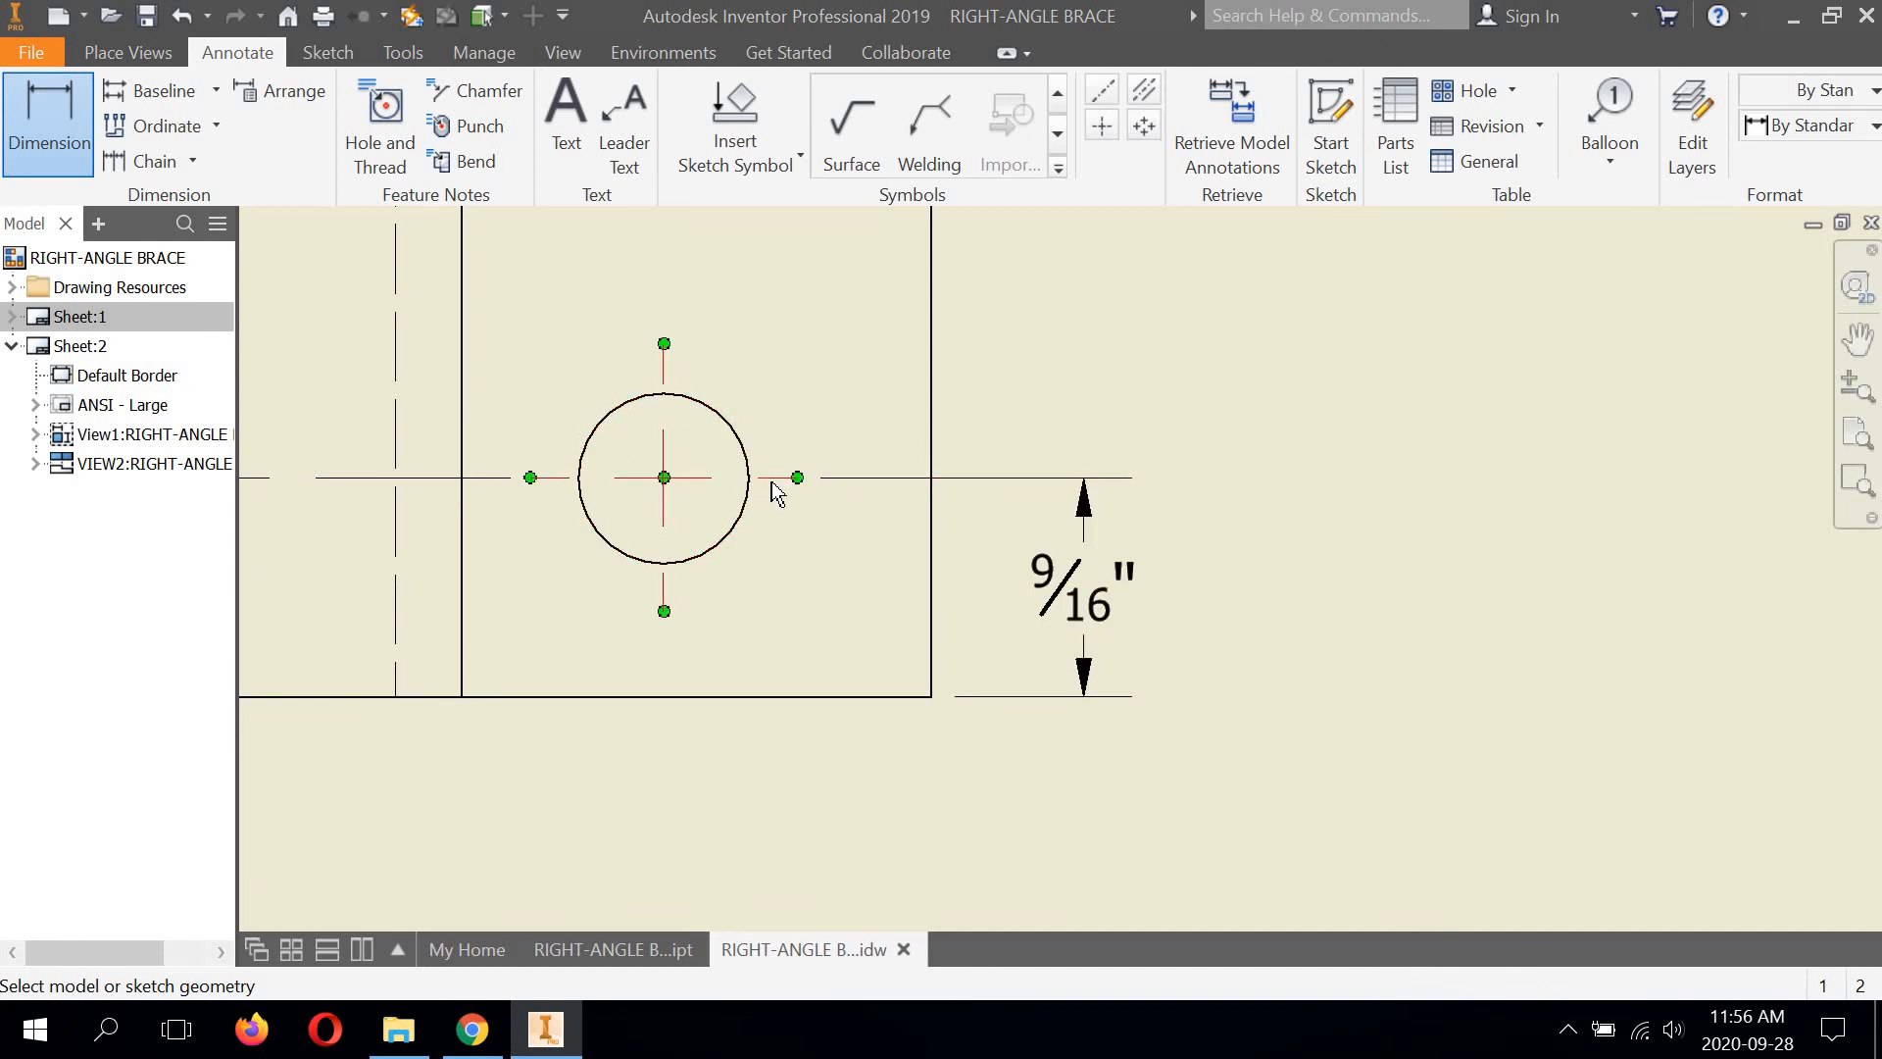
scroll(811, 498, "down", 5)
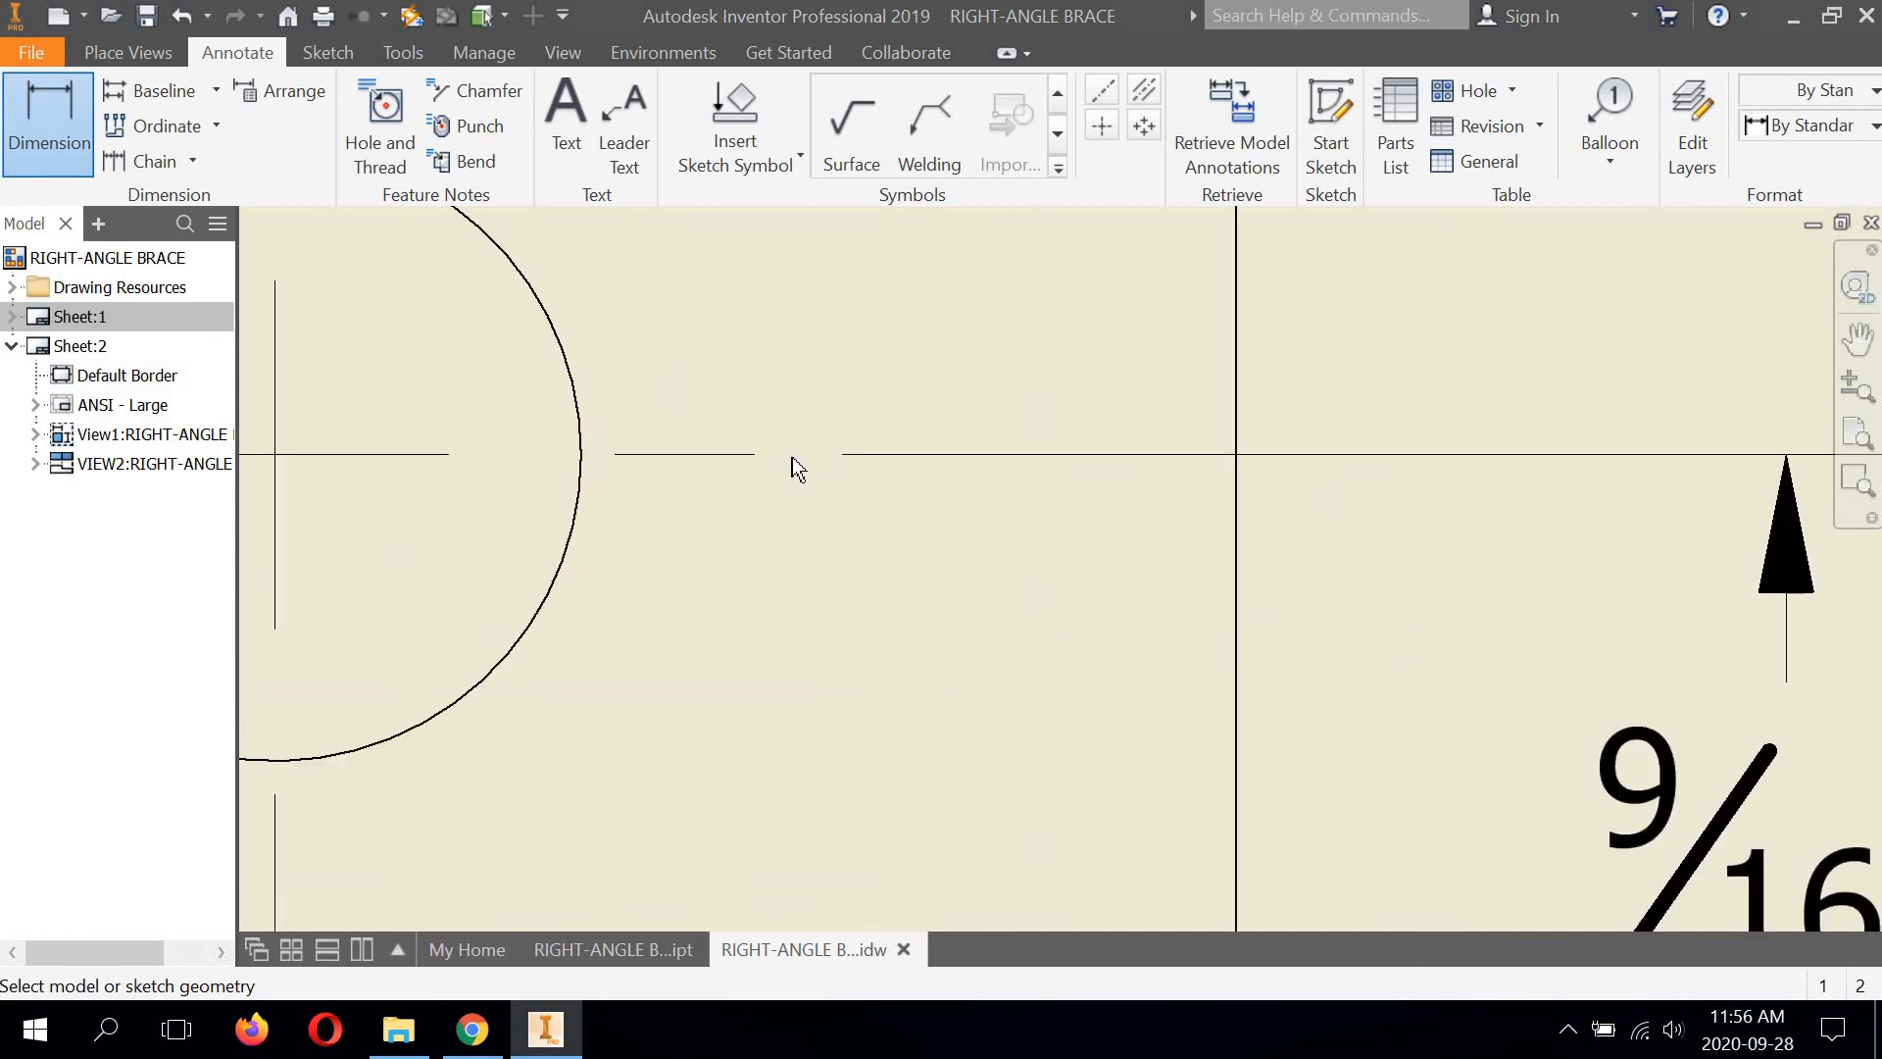
scroll(796, 462, "up", 7)
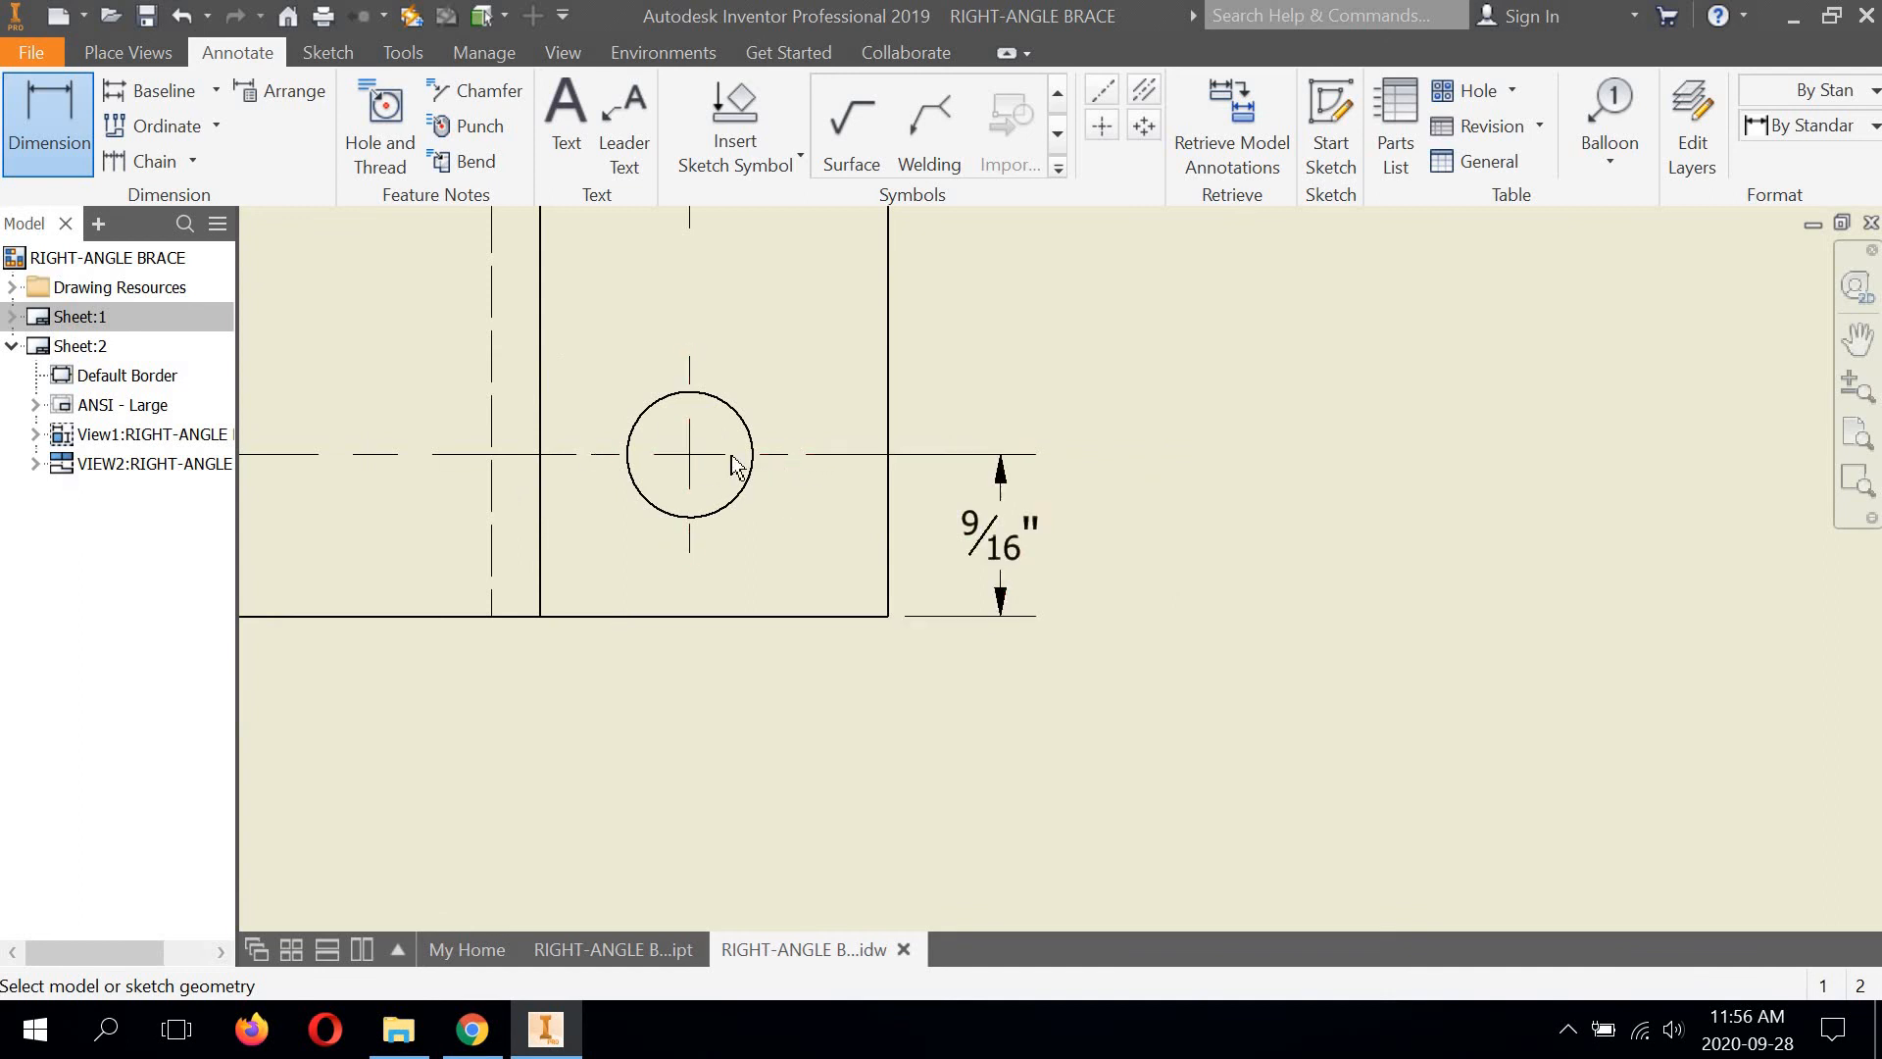
scroll(779, 472, "down", 3)
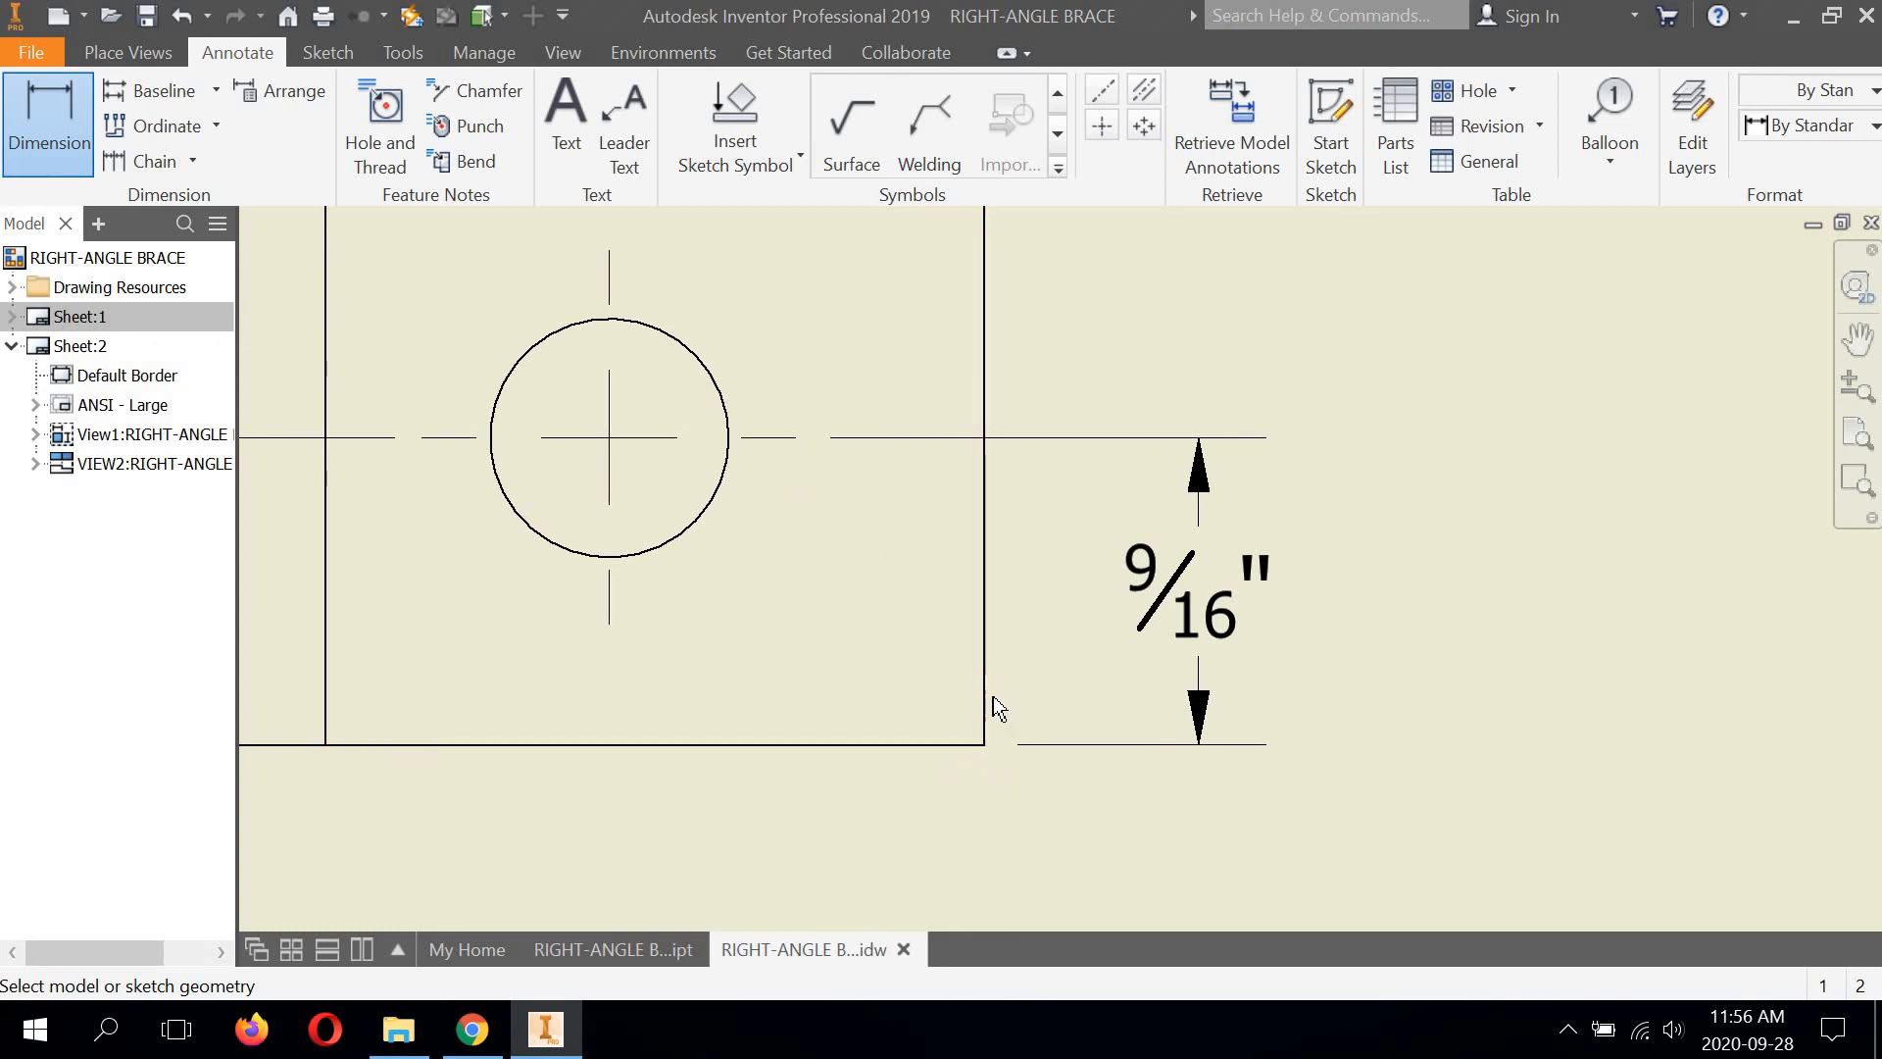
scroll(992, 696, "down", 5)
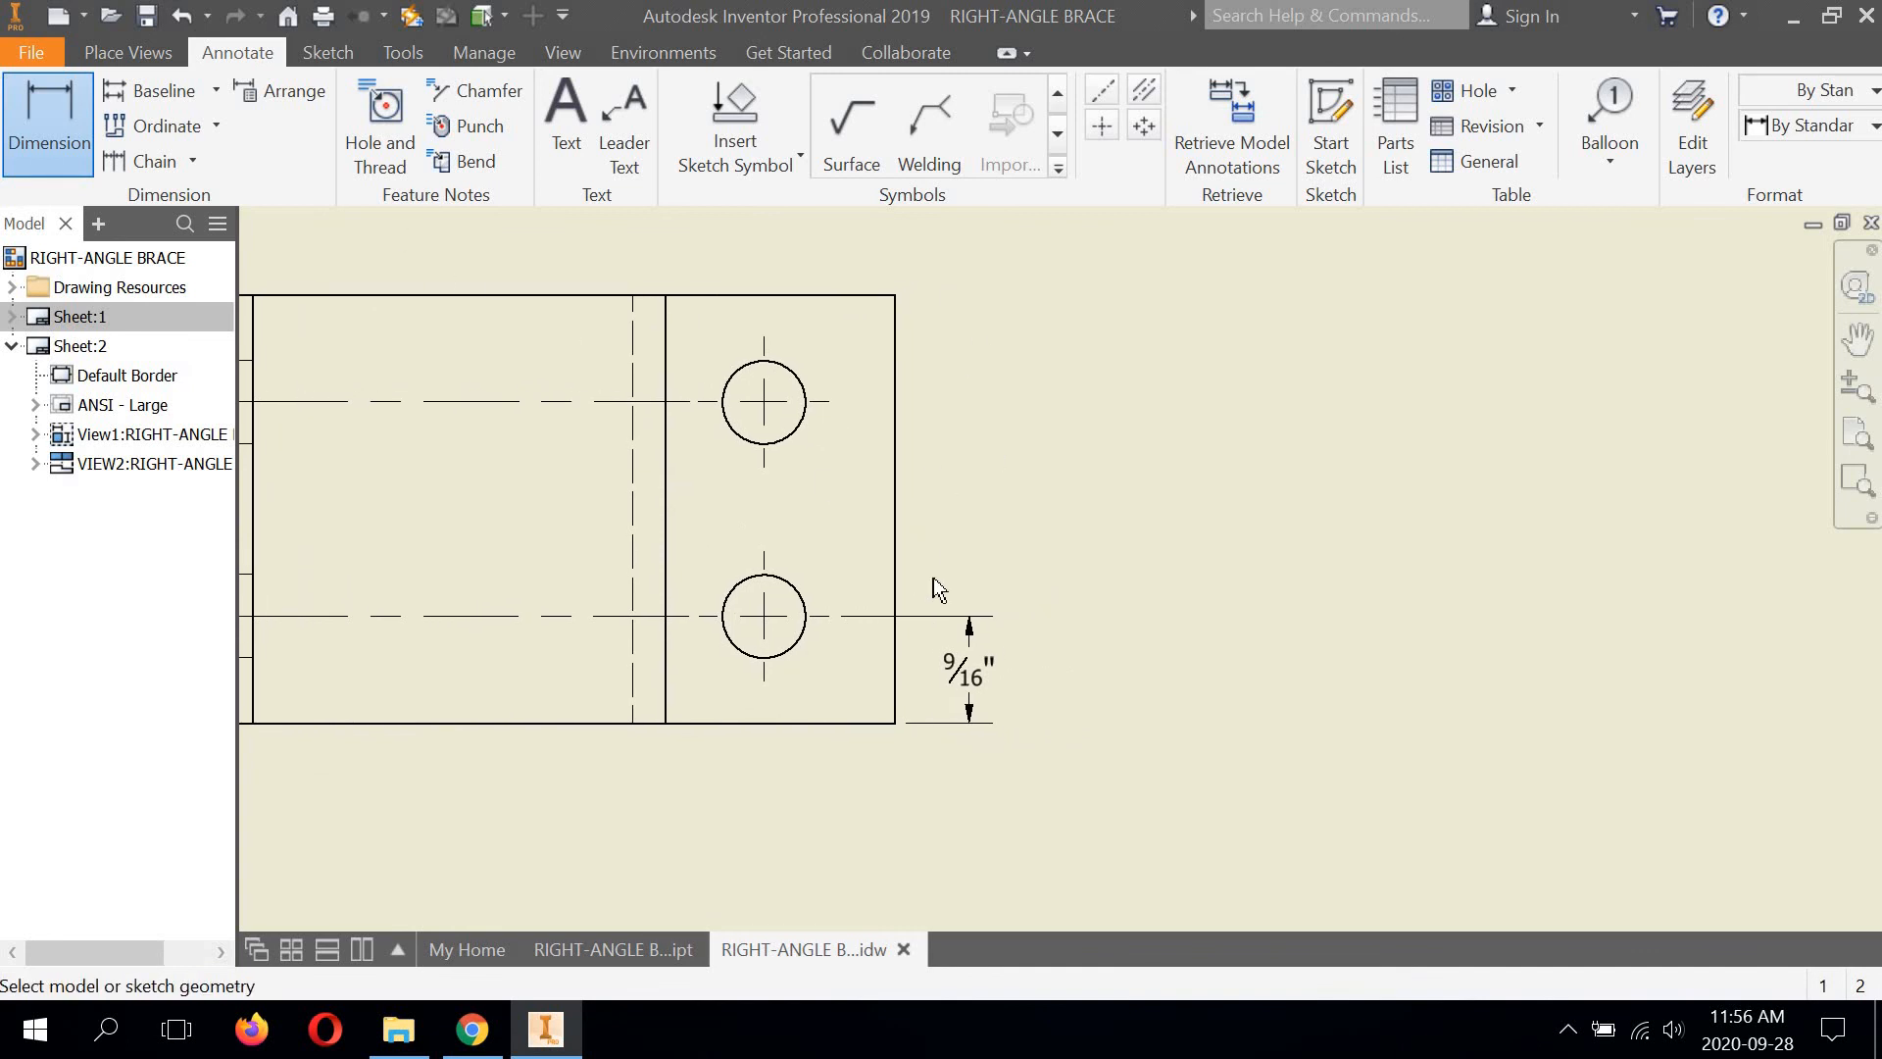
scroll(773, 647, "up", 3)
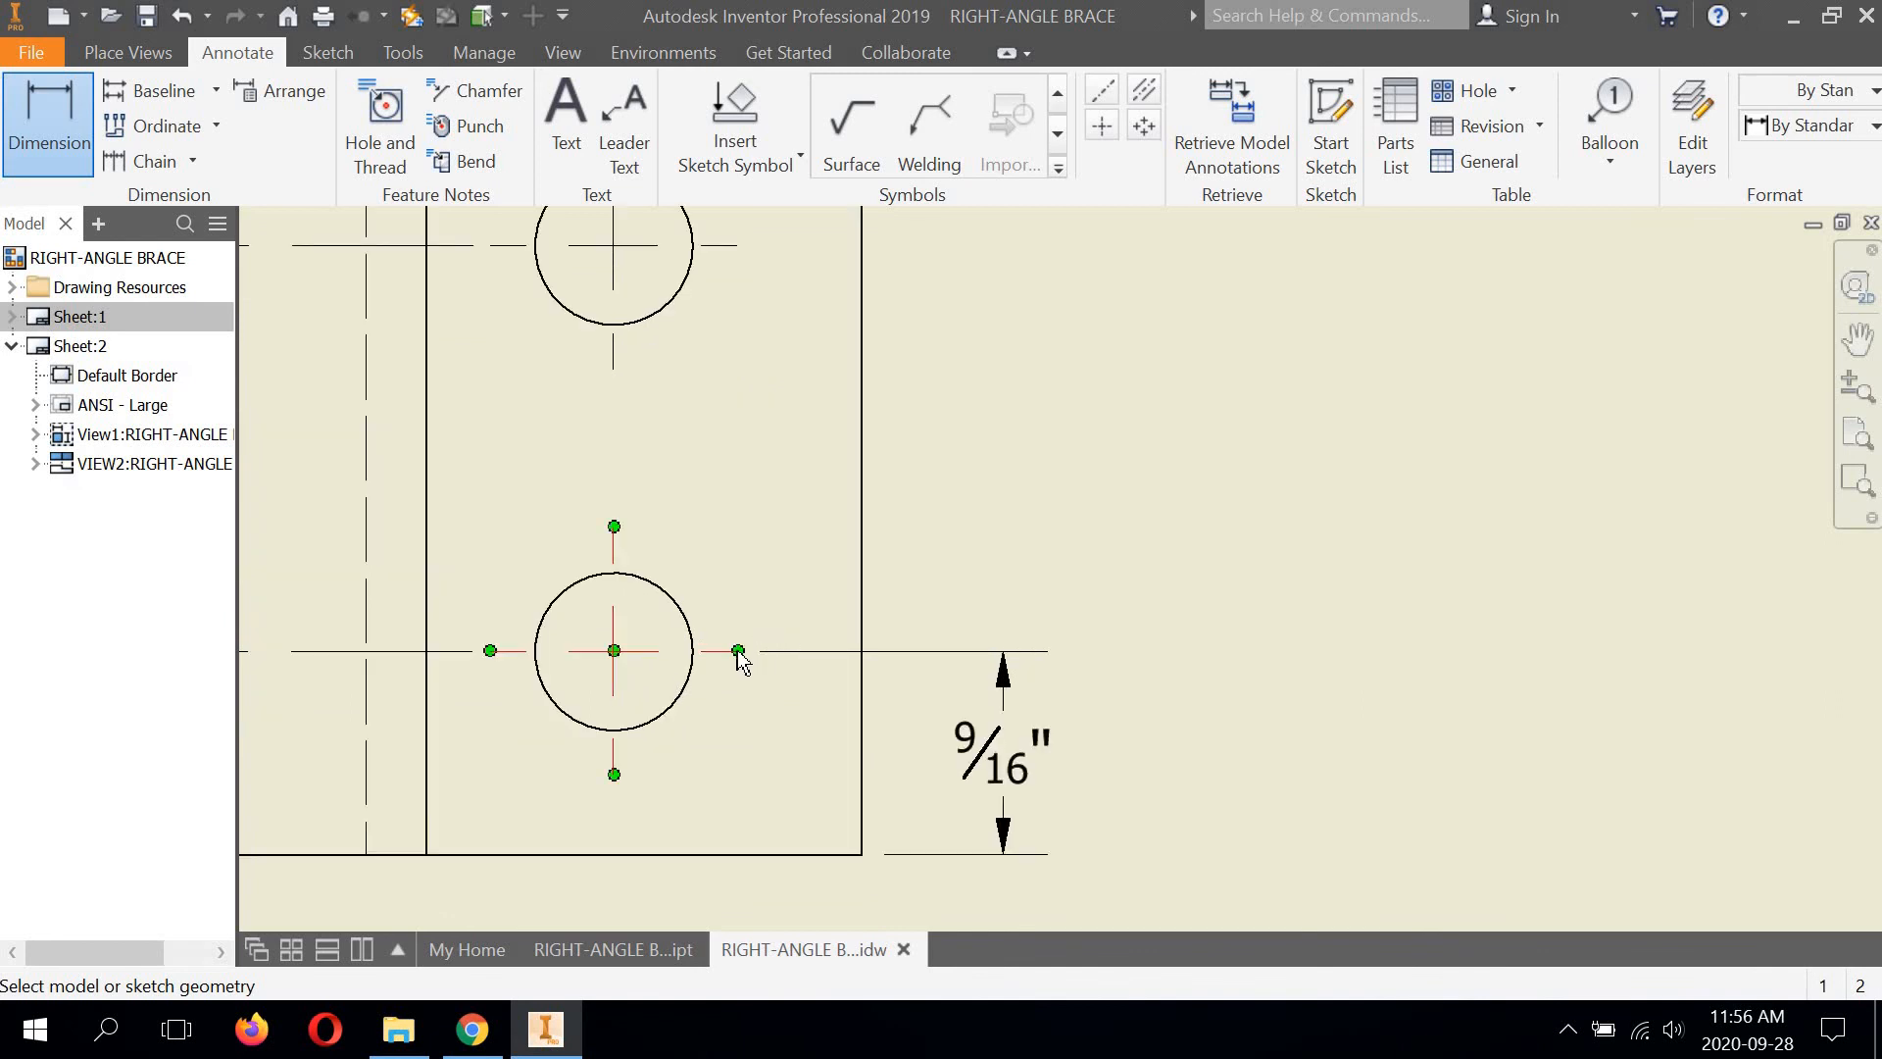
left_click(747, 598)
left_click(751, 264)
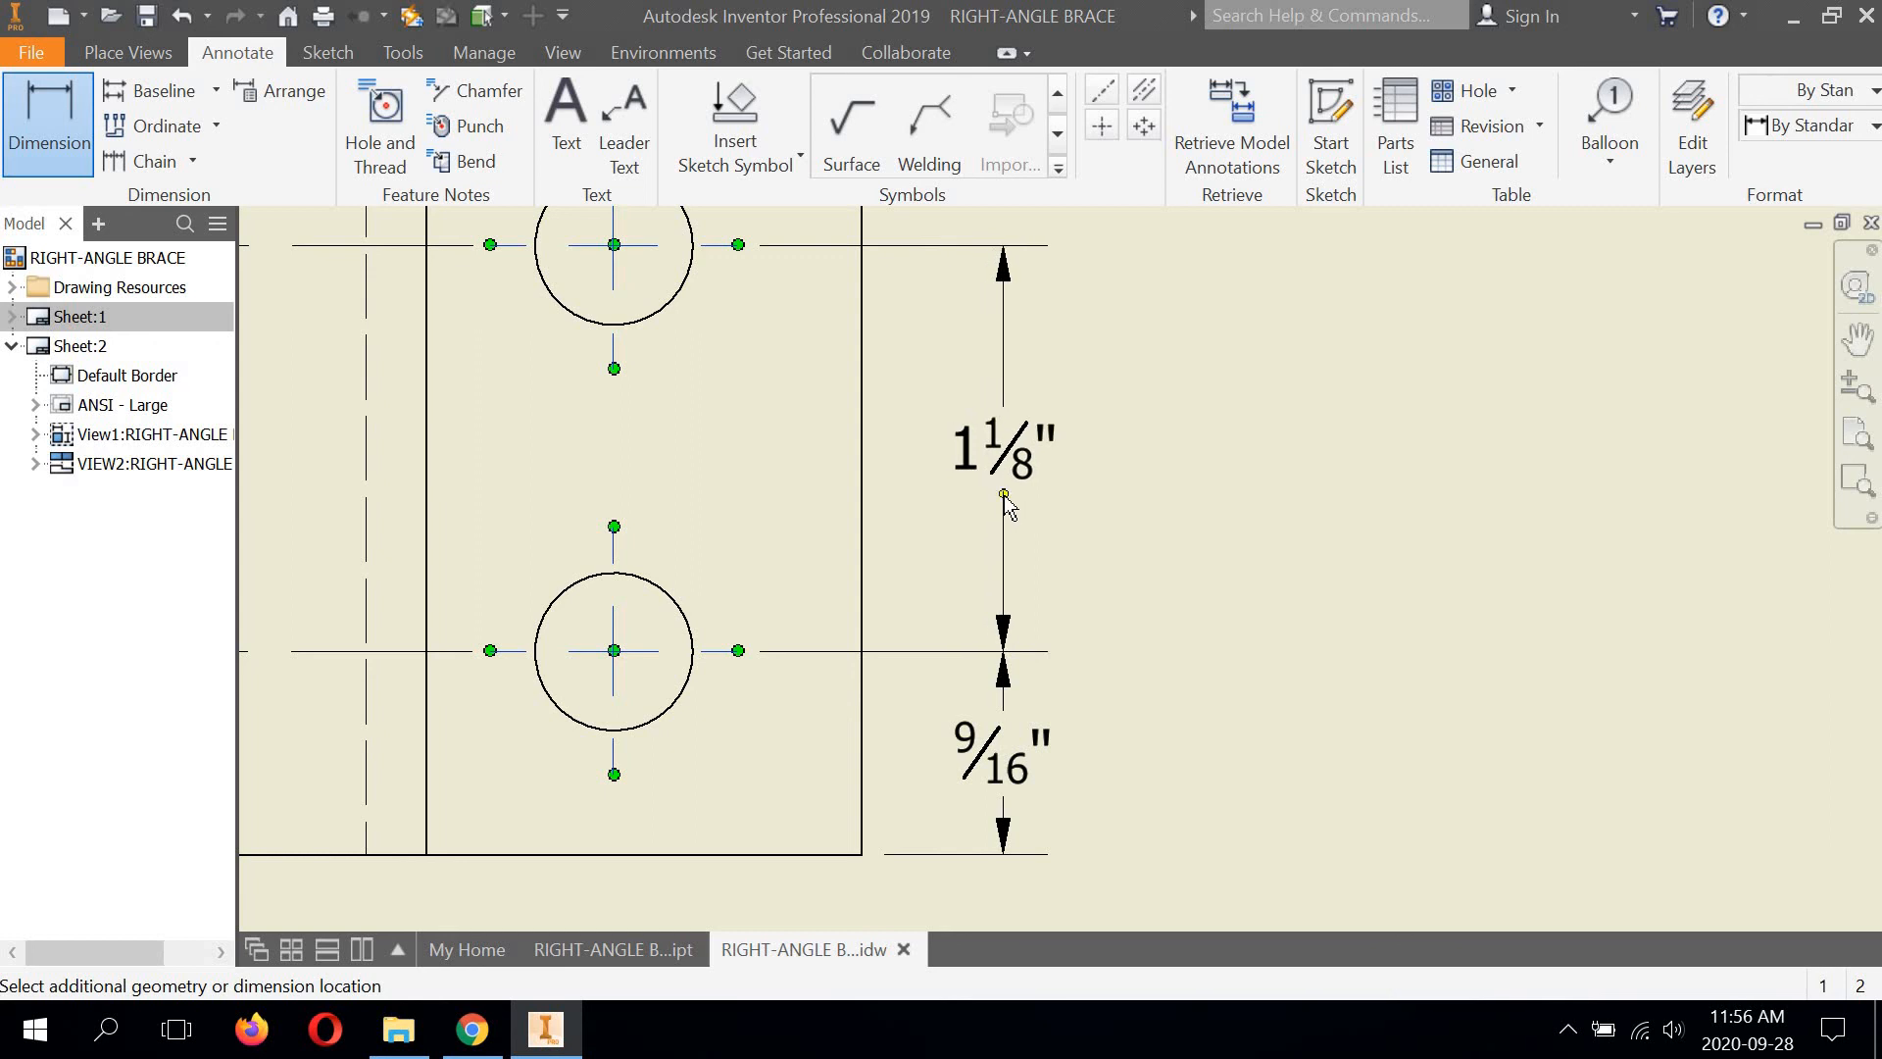
left_click(1004, 493)
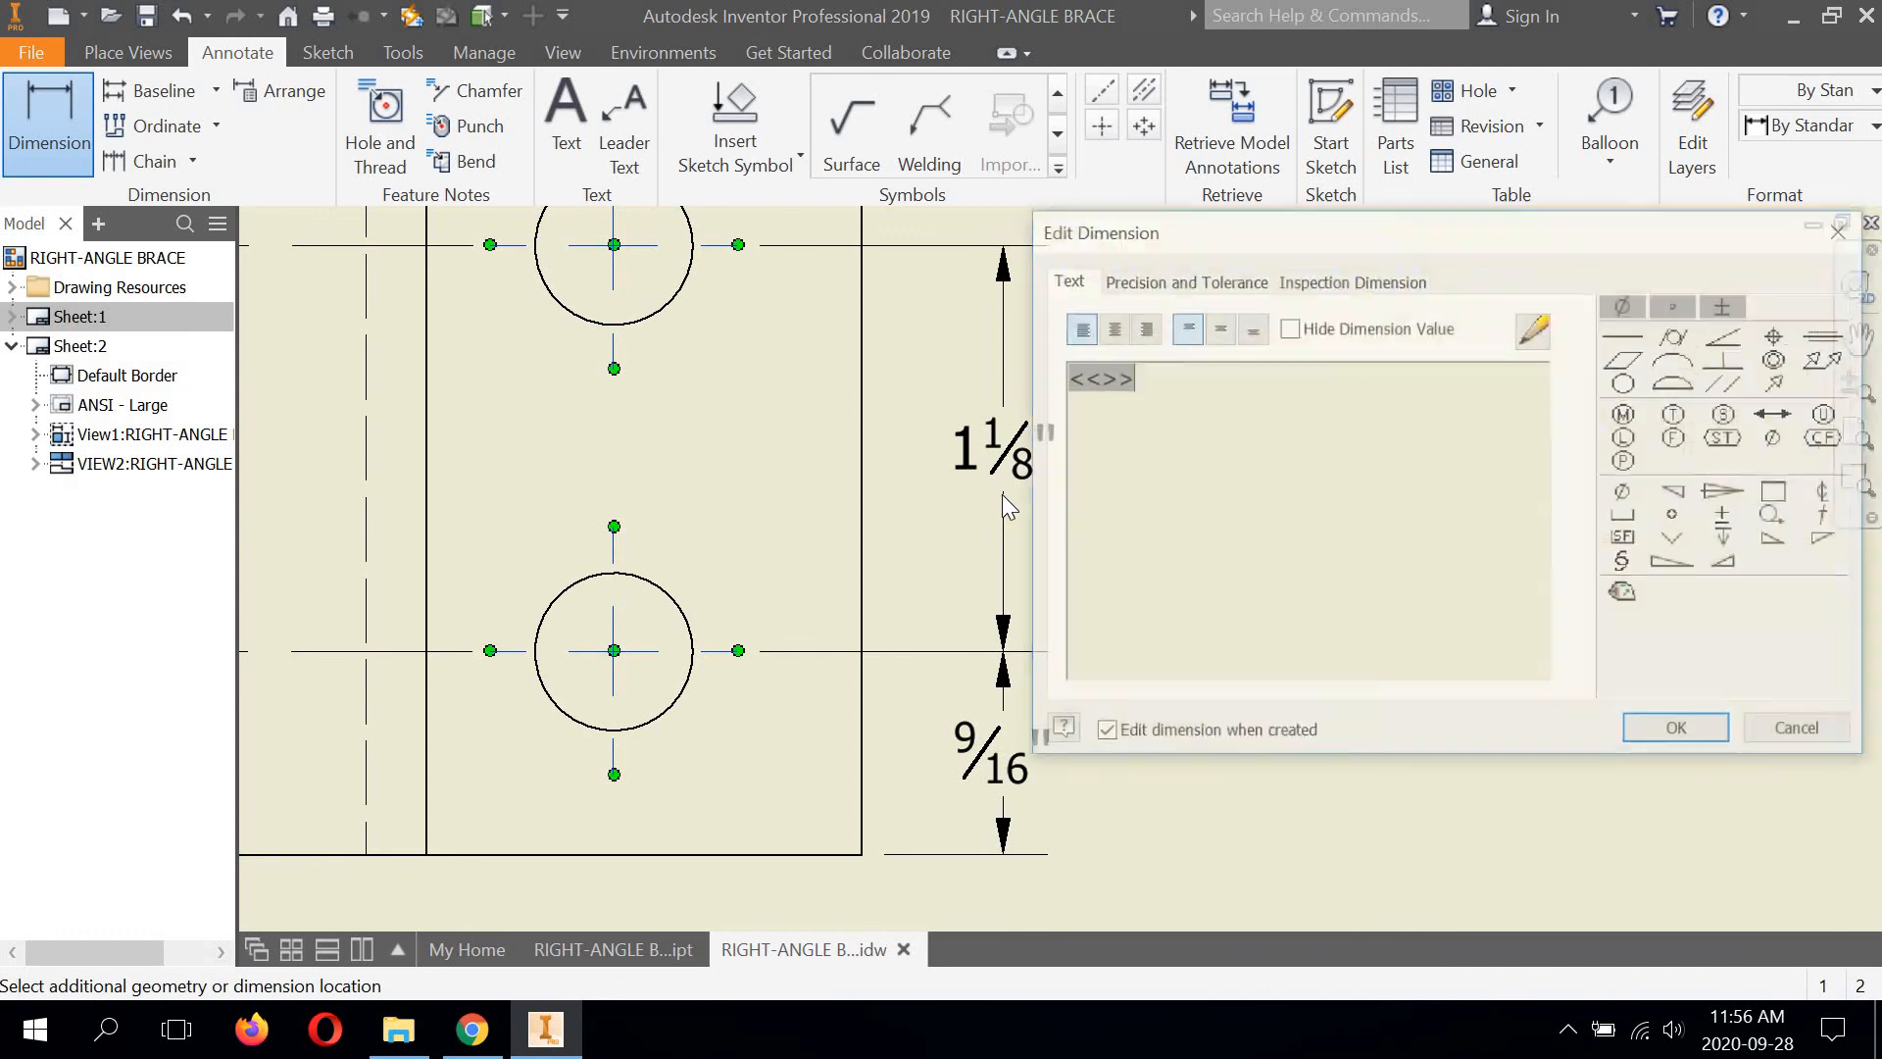
key("Return")
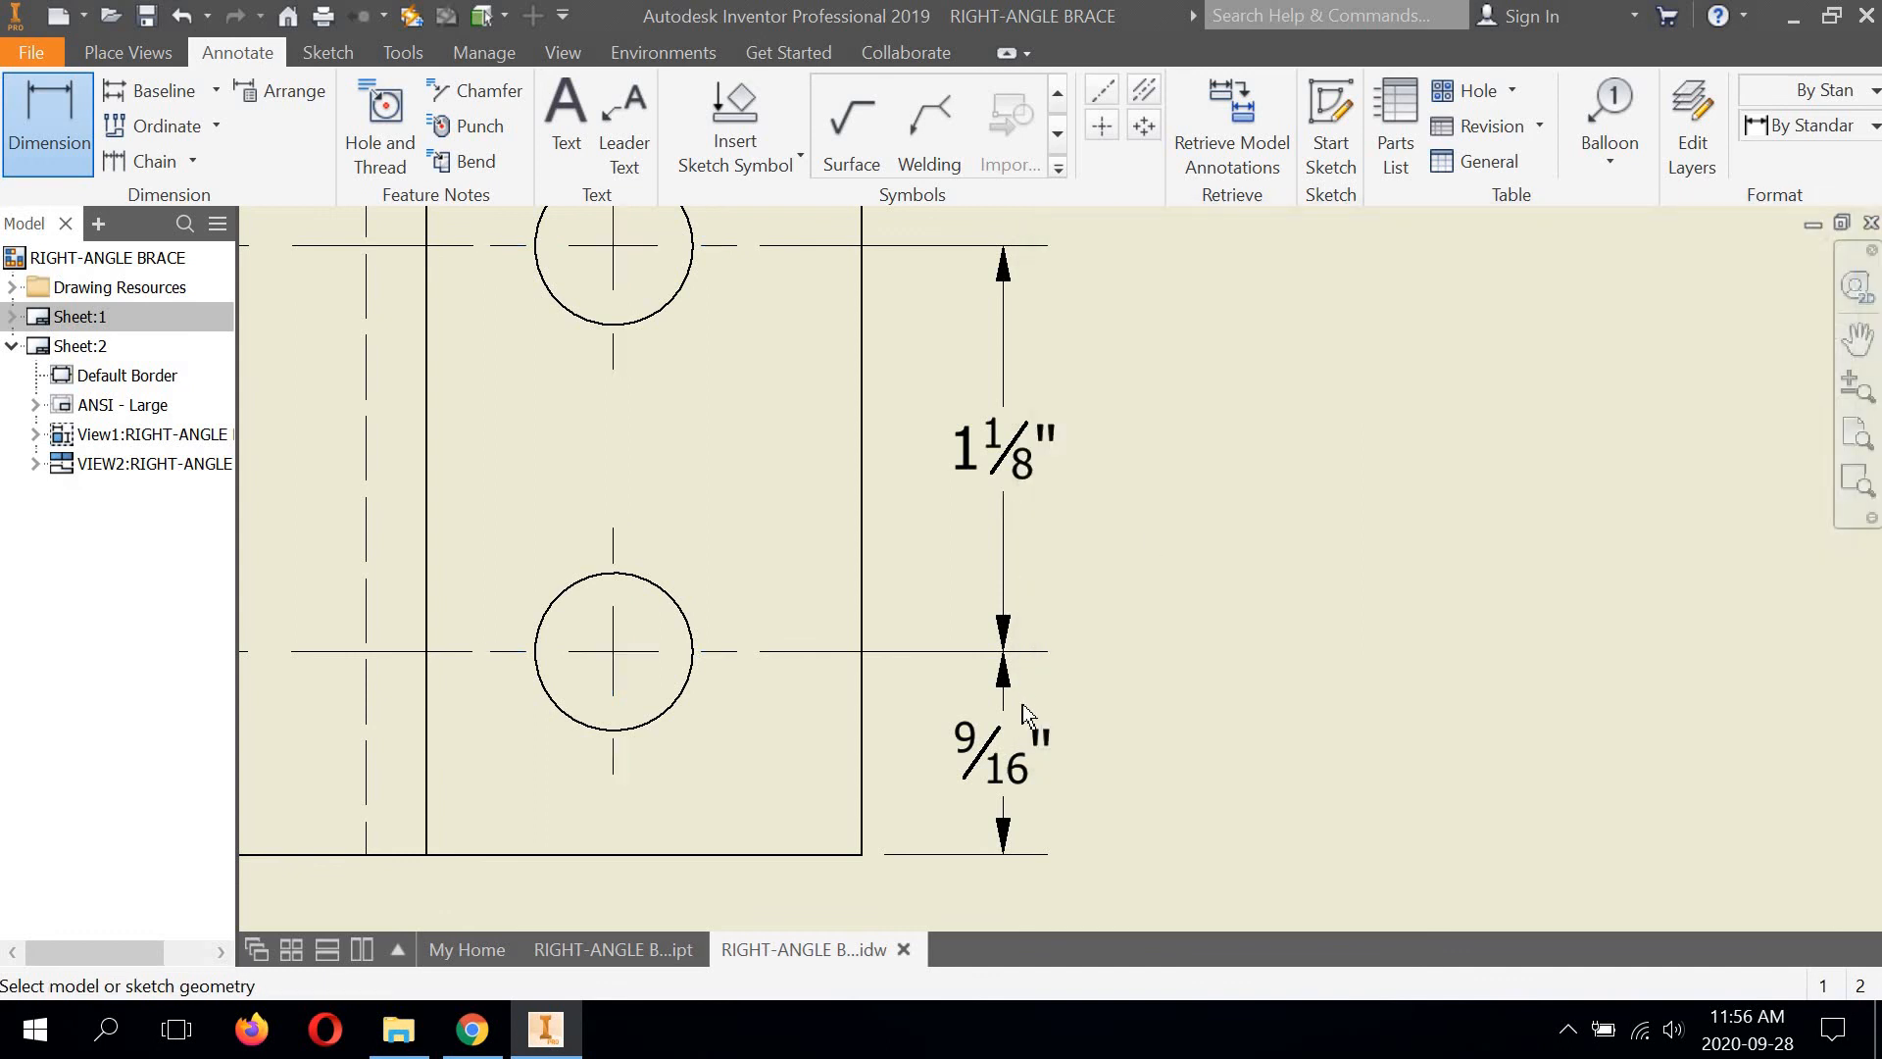
Examine the two hole location dimensions beside the top view and their placement on the sheet
scroll(954, 485, "up", 5)
scroll(949, 367, "down", 5)
middle_click_drag(943, 377, 996, 513)
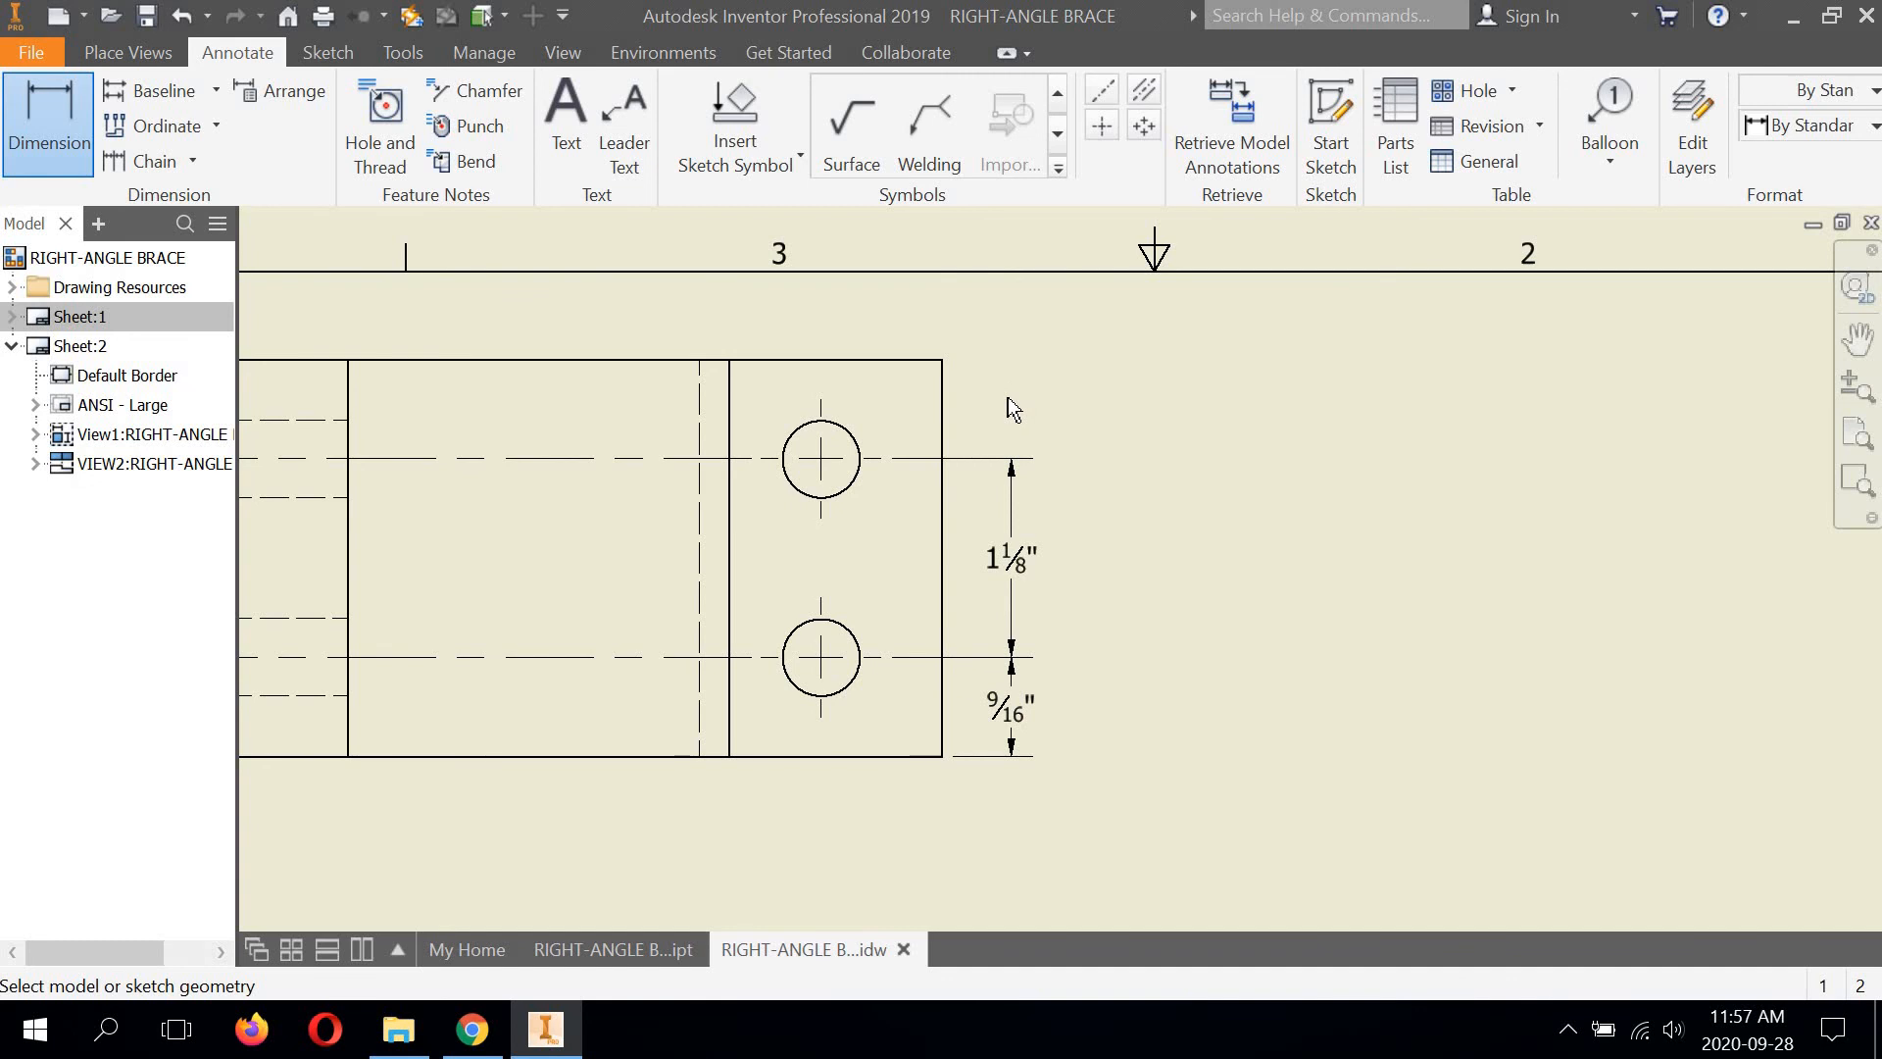
scroll(1034, 404, "up", 4)
scroll(1033, 404, "down", 3)
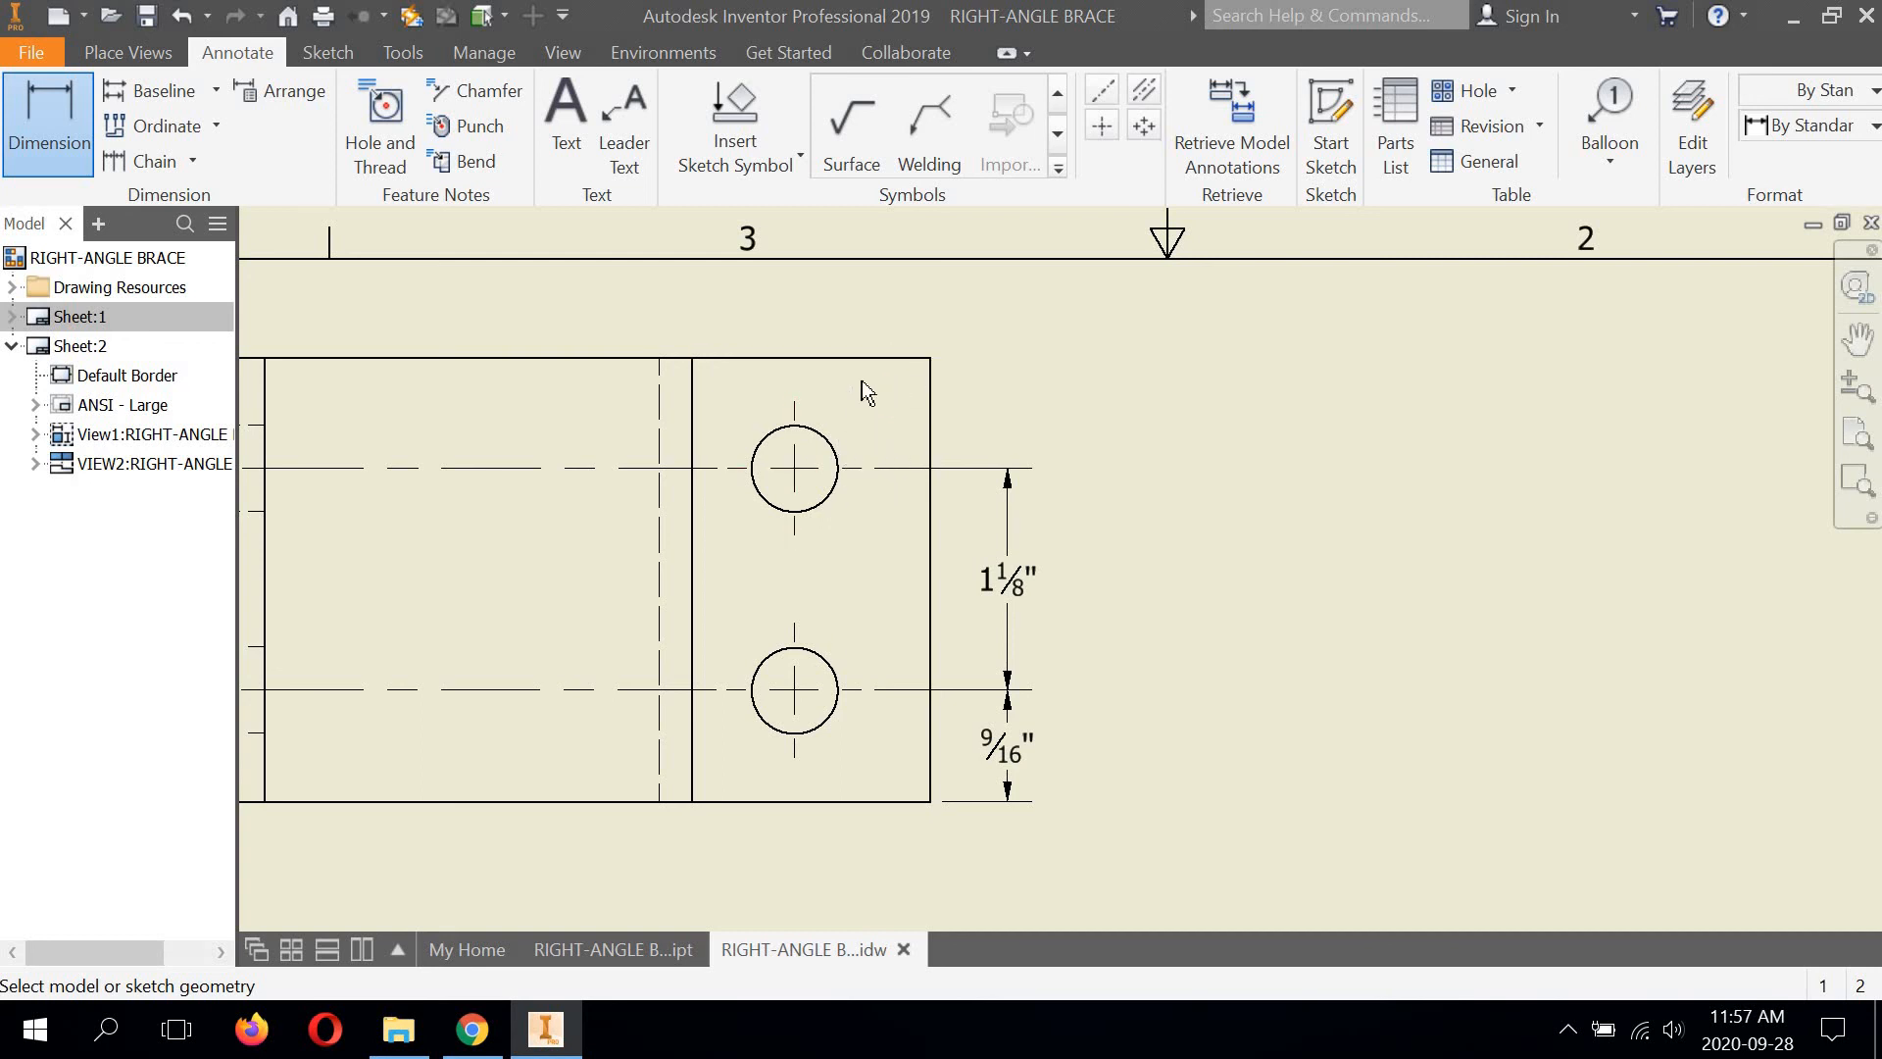
scroll(902, 432, "up", 1)
scroll(909, 409, "down", 5)
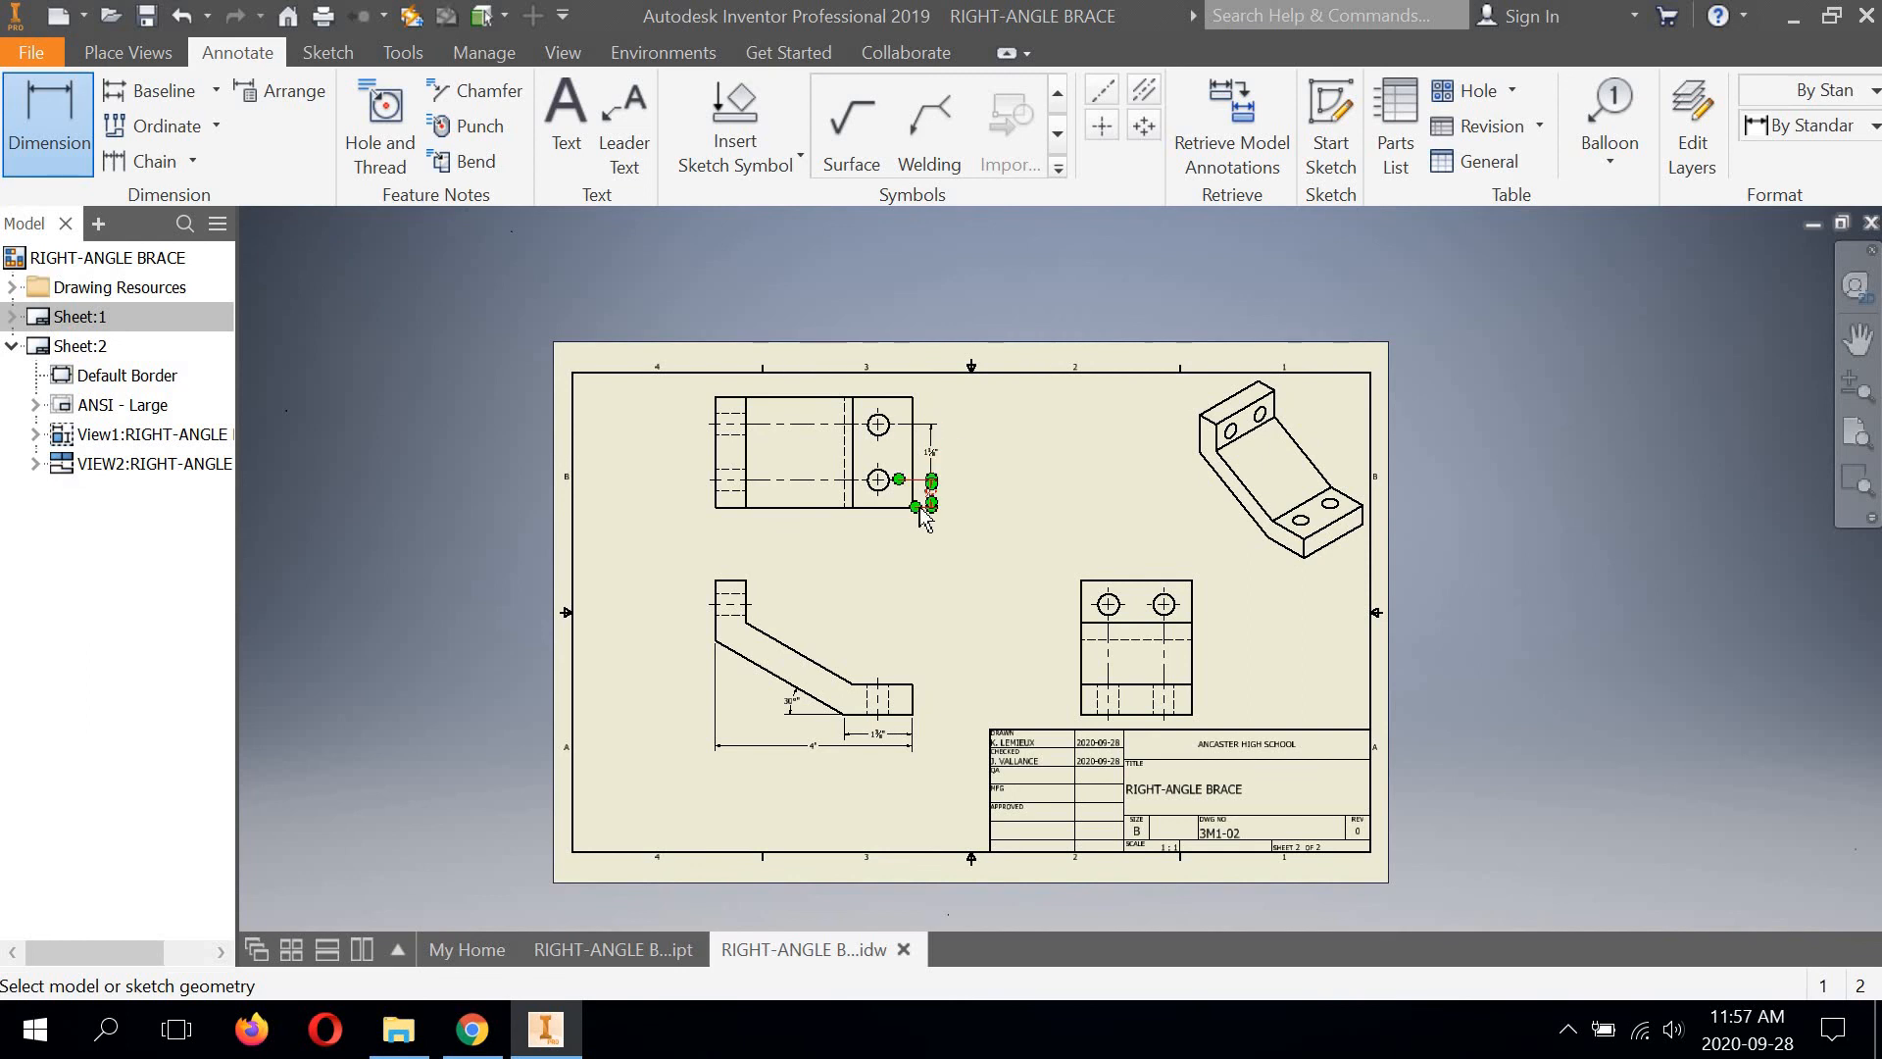
Dimension the top view's overall width between its upper and lower edges, placing it outside the hole dimensions with the default text
scroll(921, 411, "up", 3)
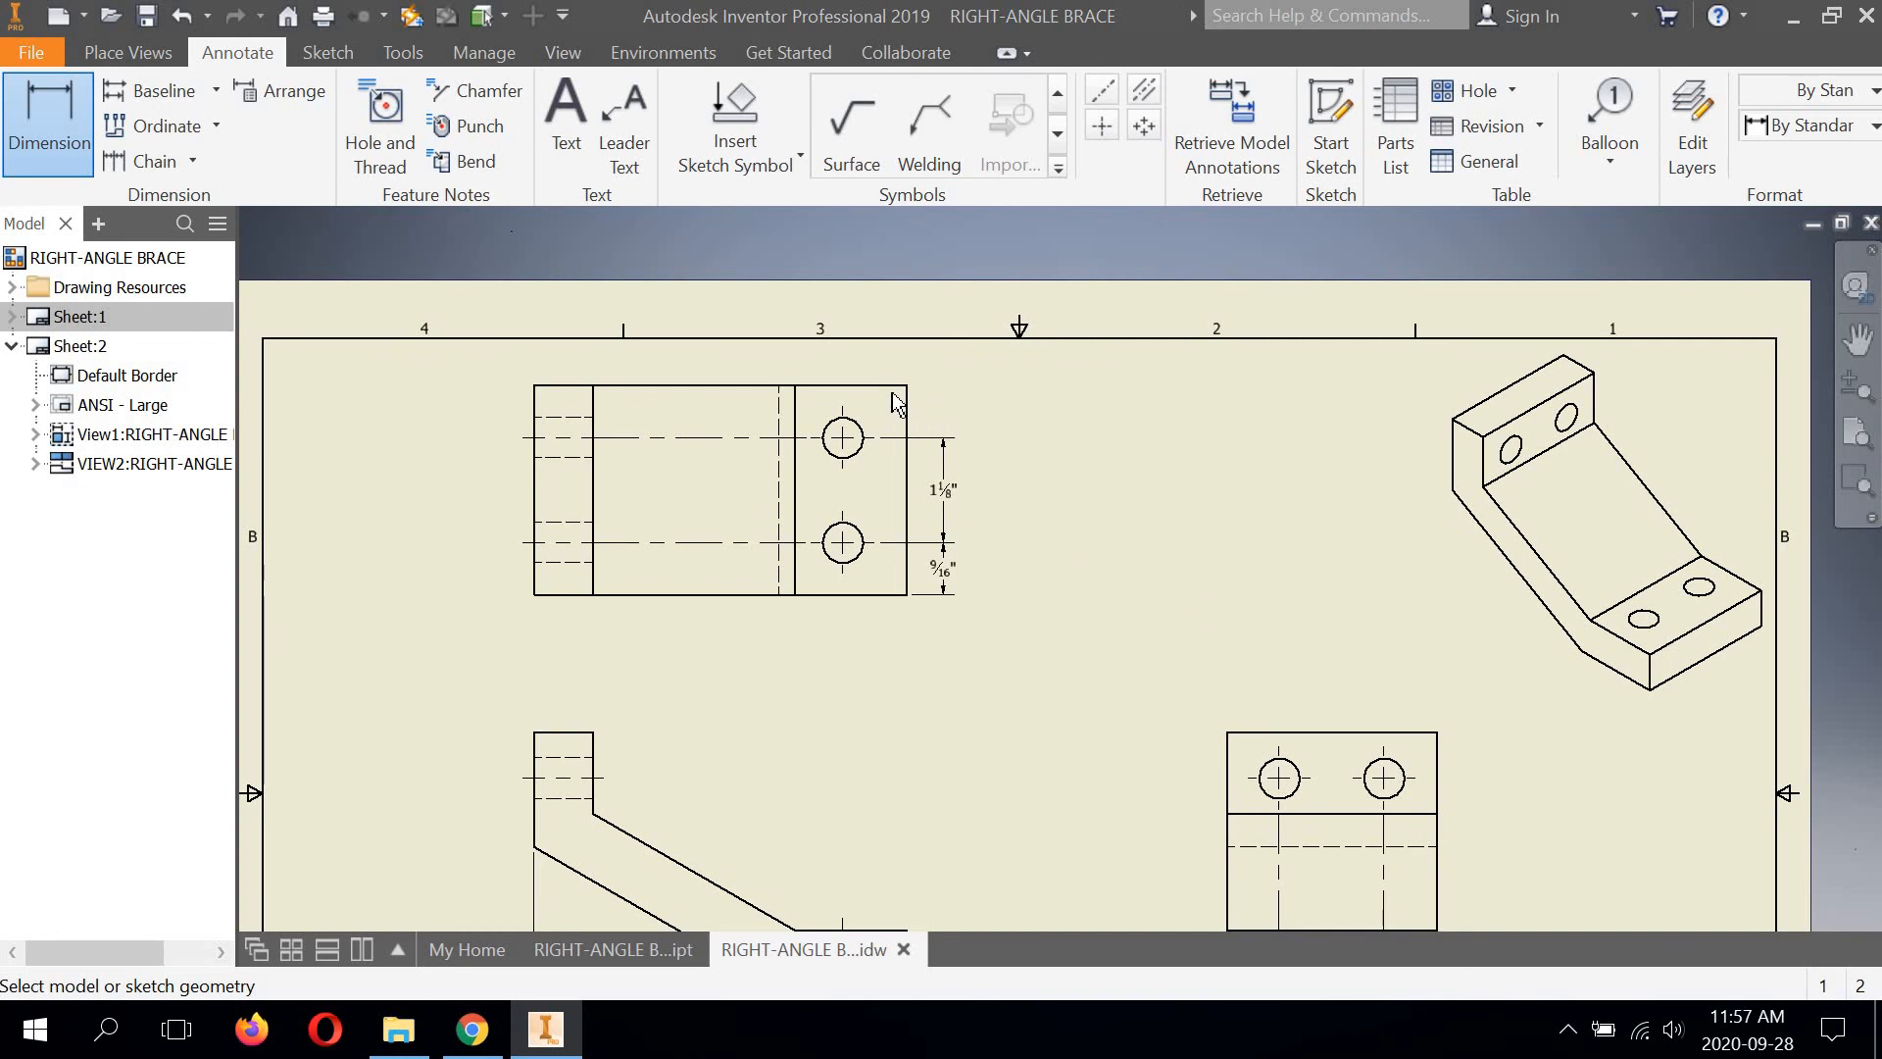
scroll(892, 398, "up", 3)
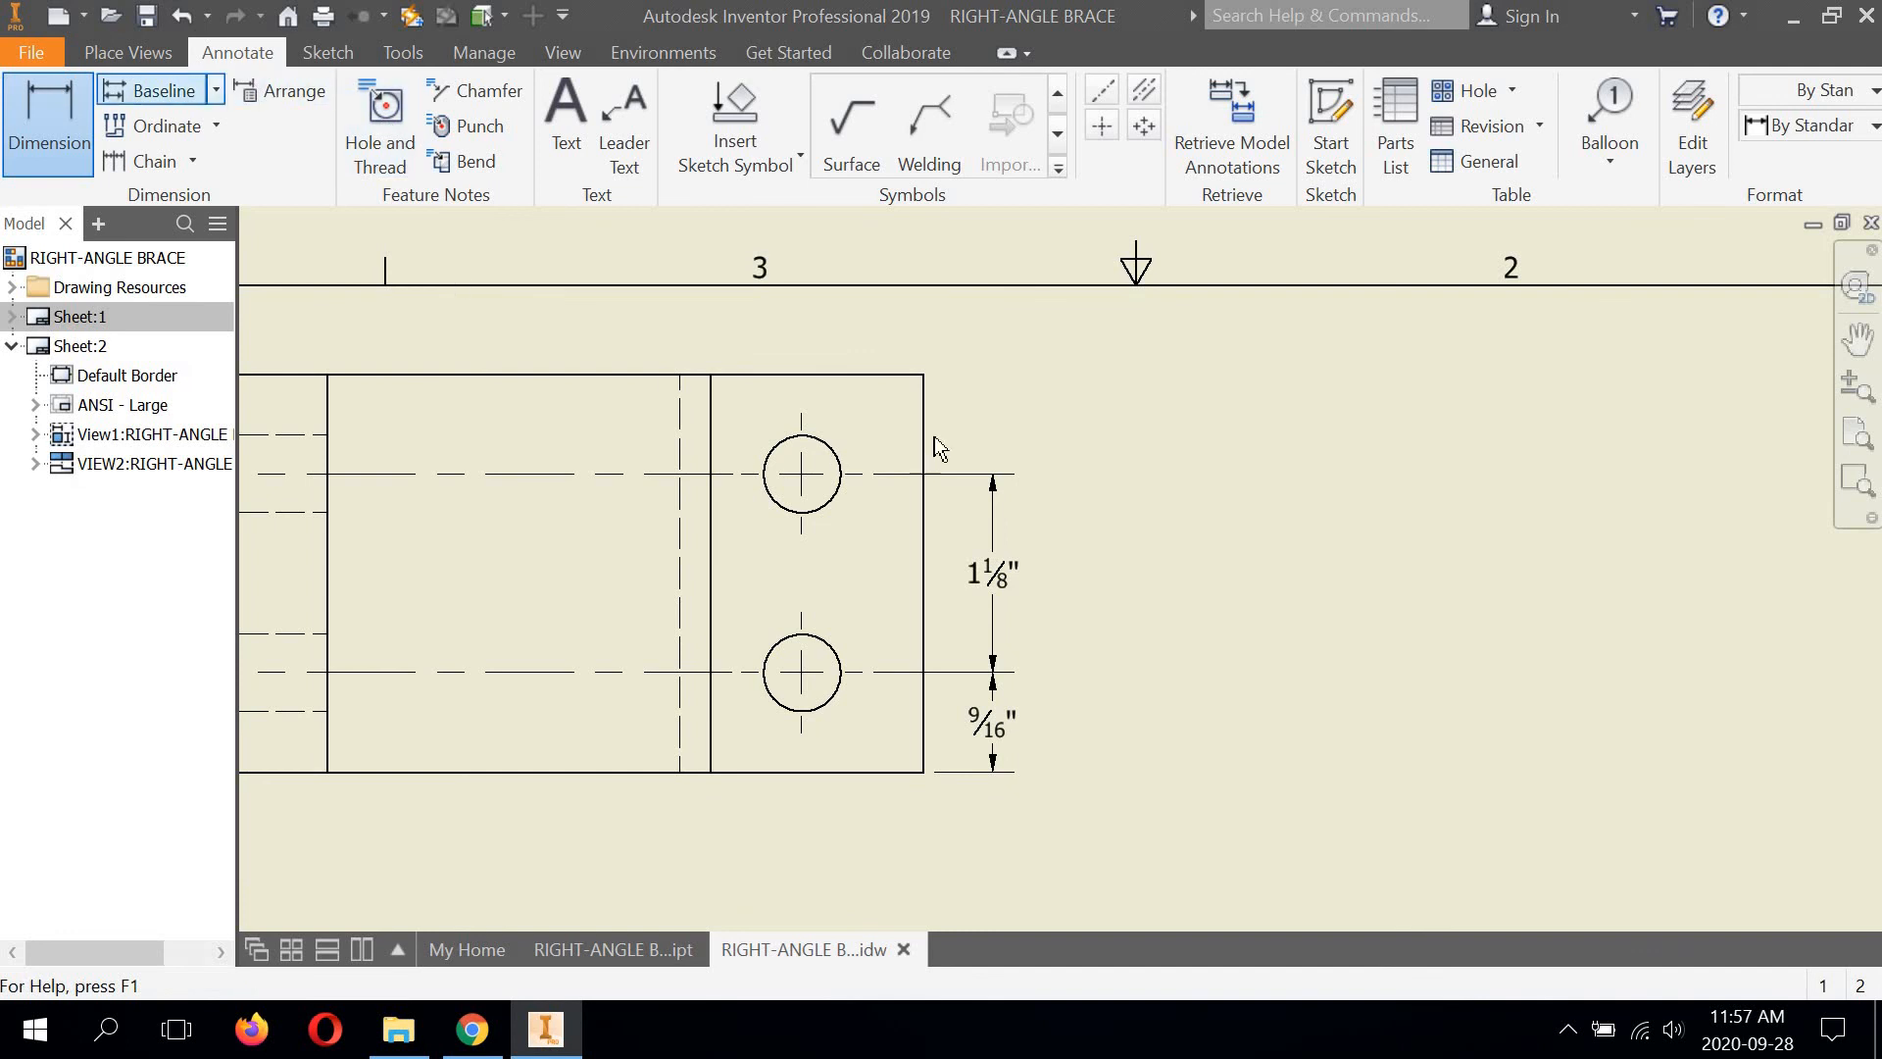
left_click(880, 380)
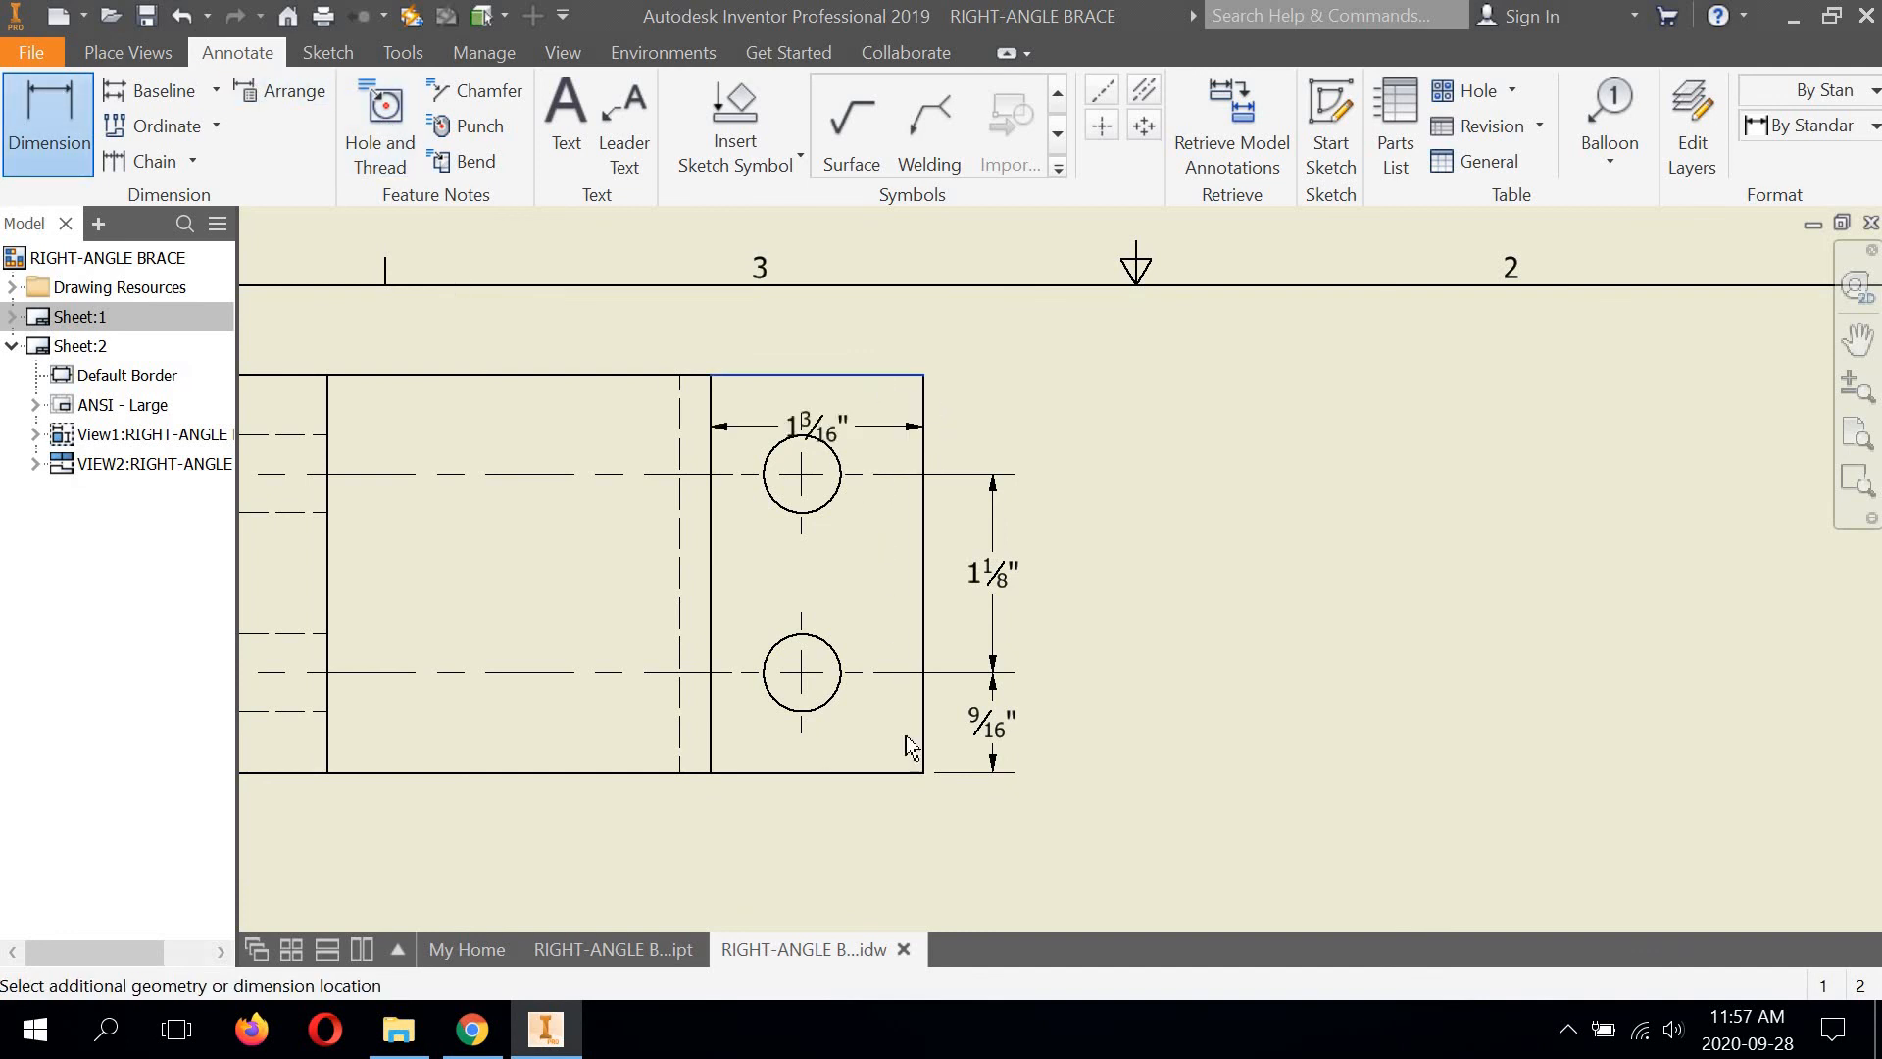
left_click(894, 772)
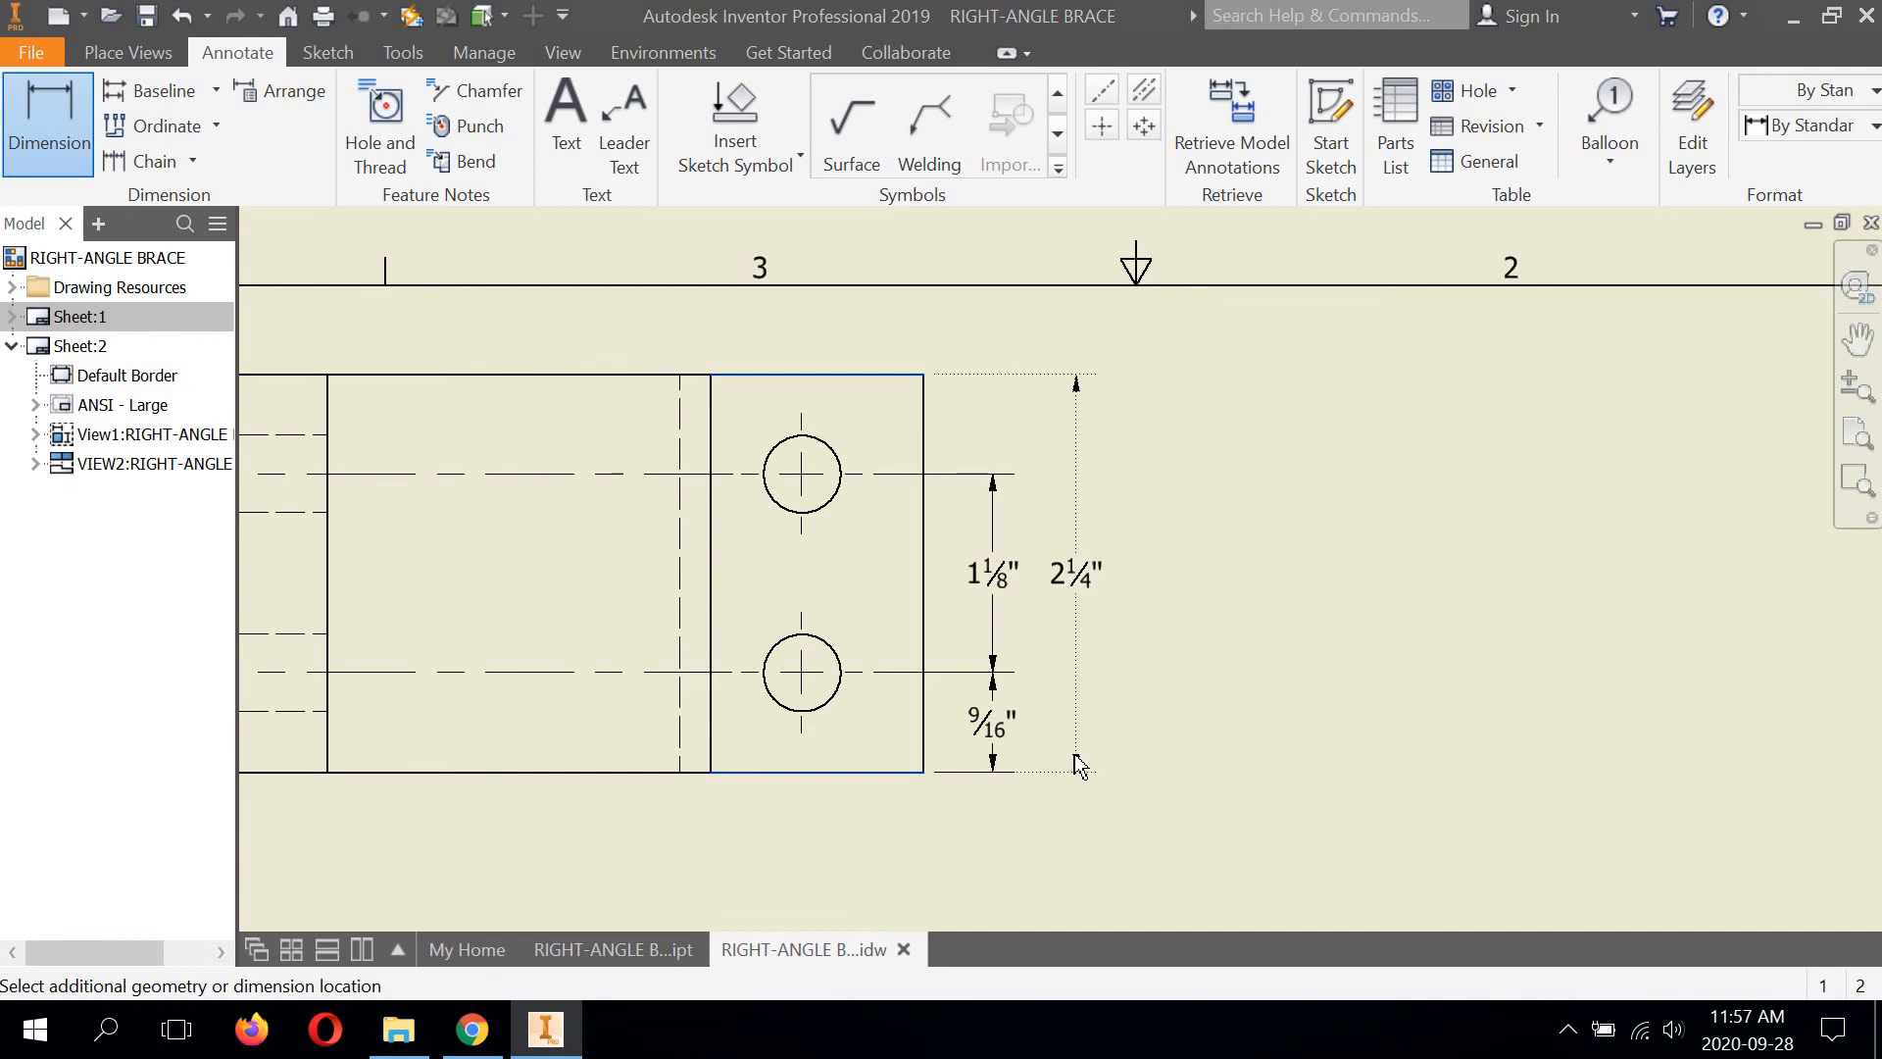
left_click(1078, 764)
left_click(1674, 726)
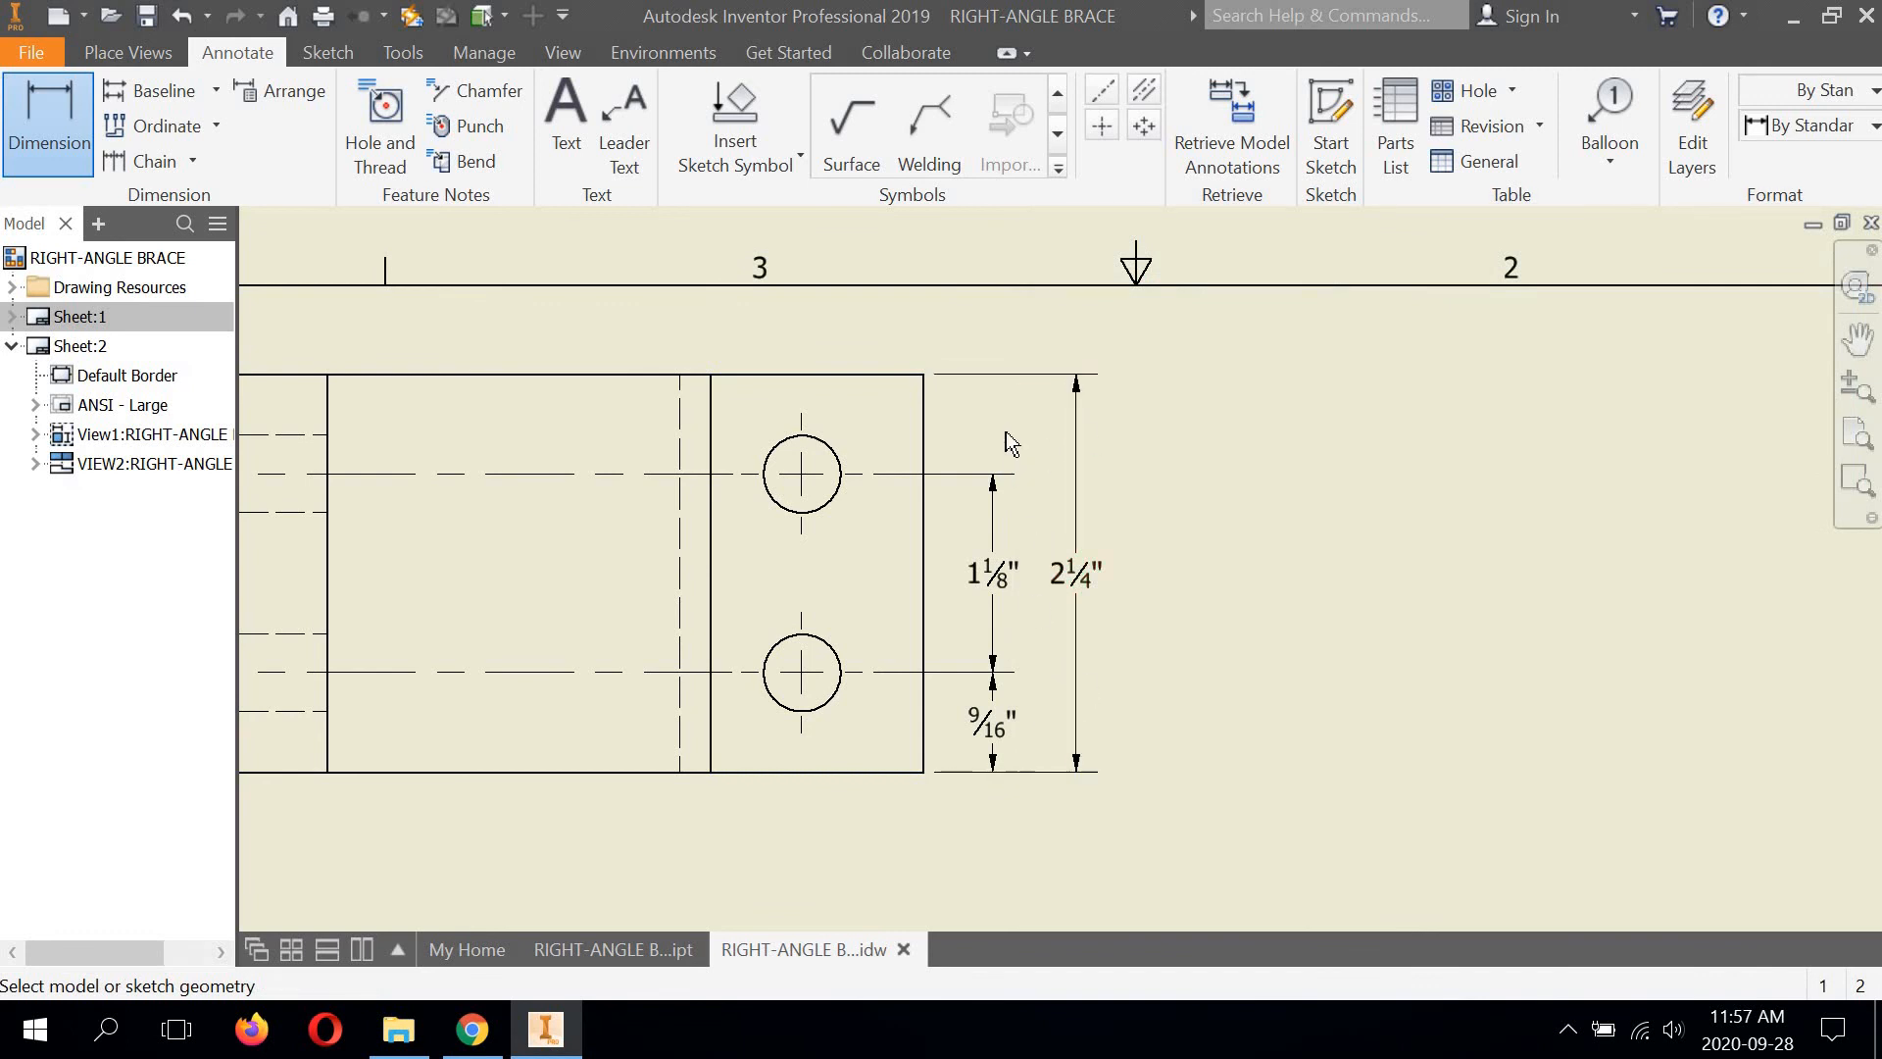
Dimension the upper hole center from the top view's upper edge, in line with the hole spacing dimension, with the default text
scroll(1006, 434, "down", 1)
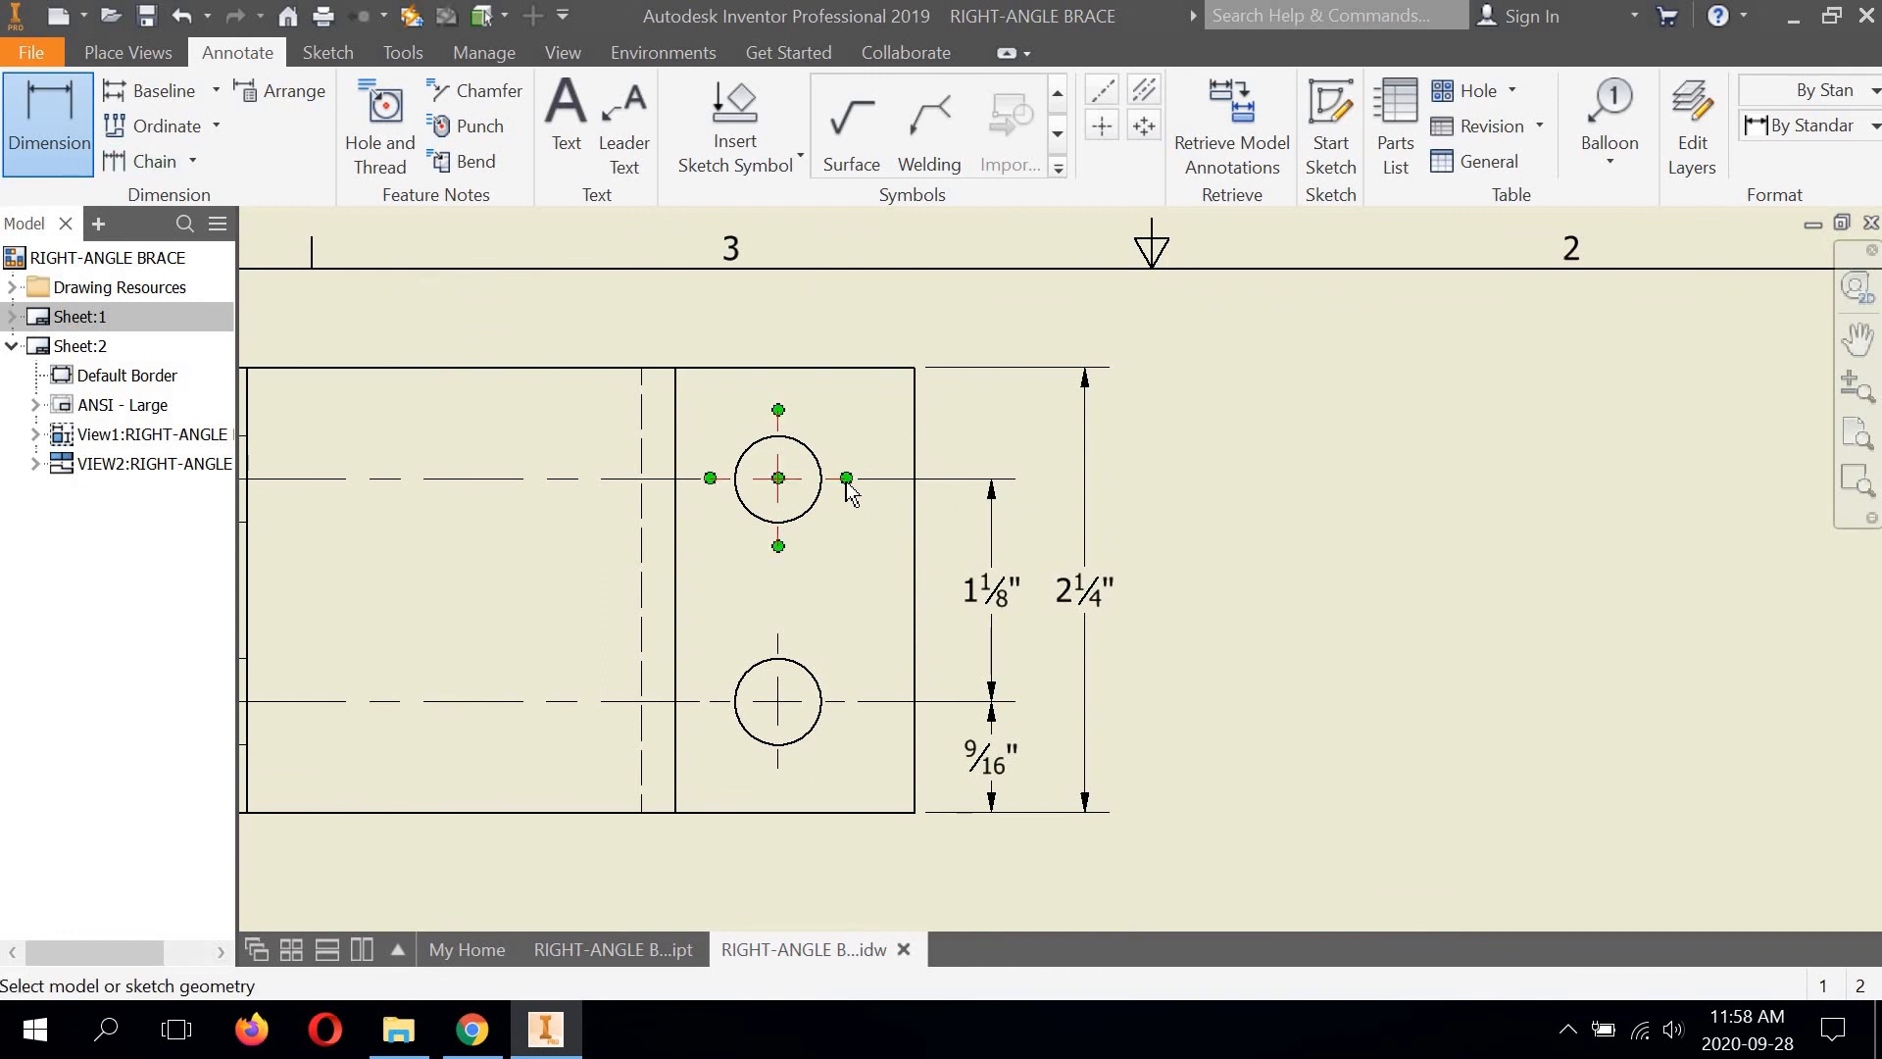
left_click(849, 482)
left_click(900, 368)
left_click(992, 431)
left_click(1682, 731)
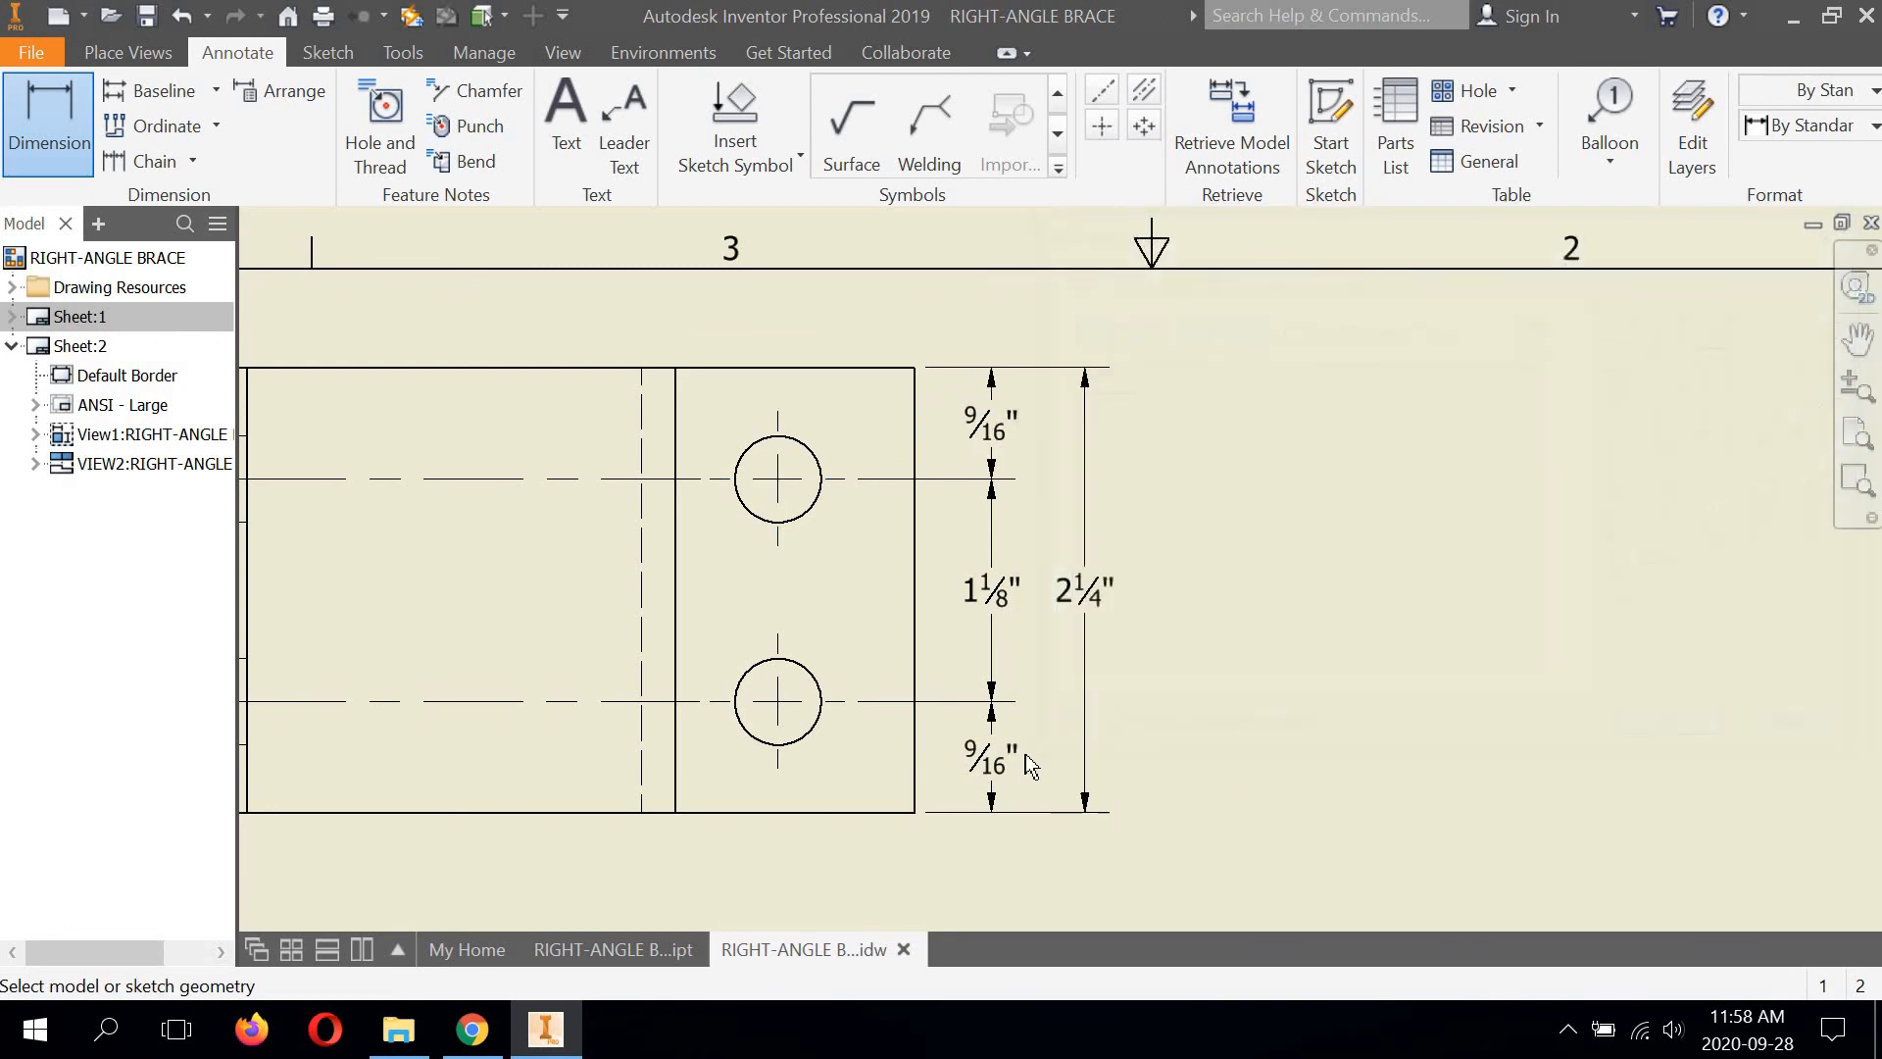
Delete the redundant dimension between the upper hole center and the top view's upper edge
scroll(1020, 763, "down", 3)
scroll(1009, 607, "up", 2)
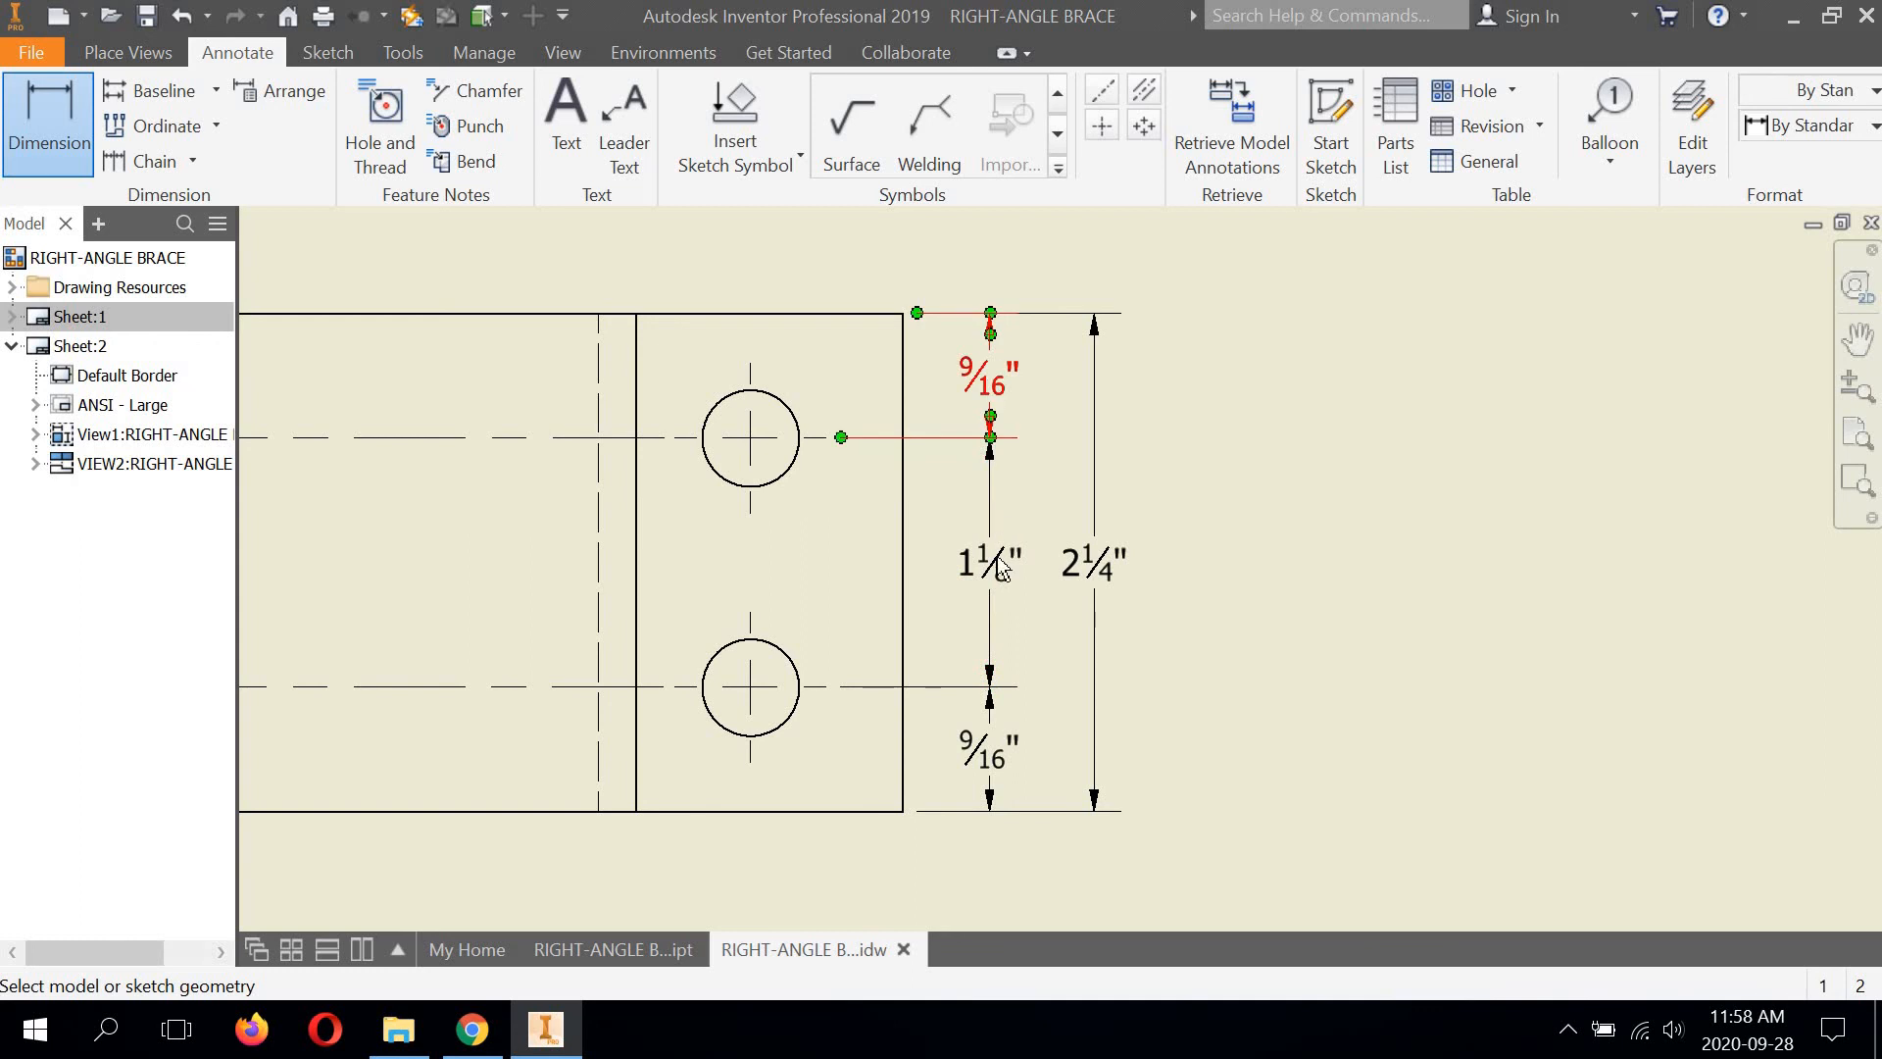
double_click(990, 385)
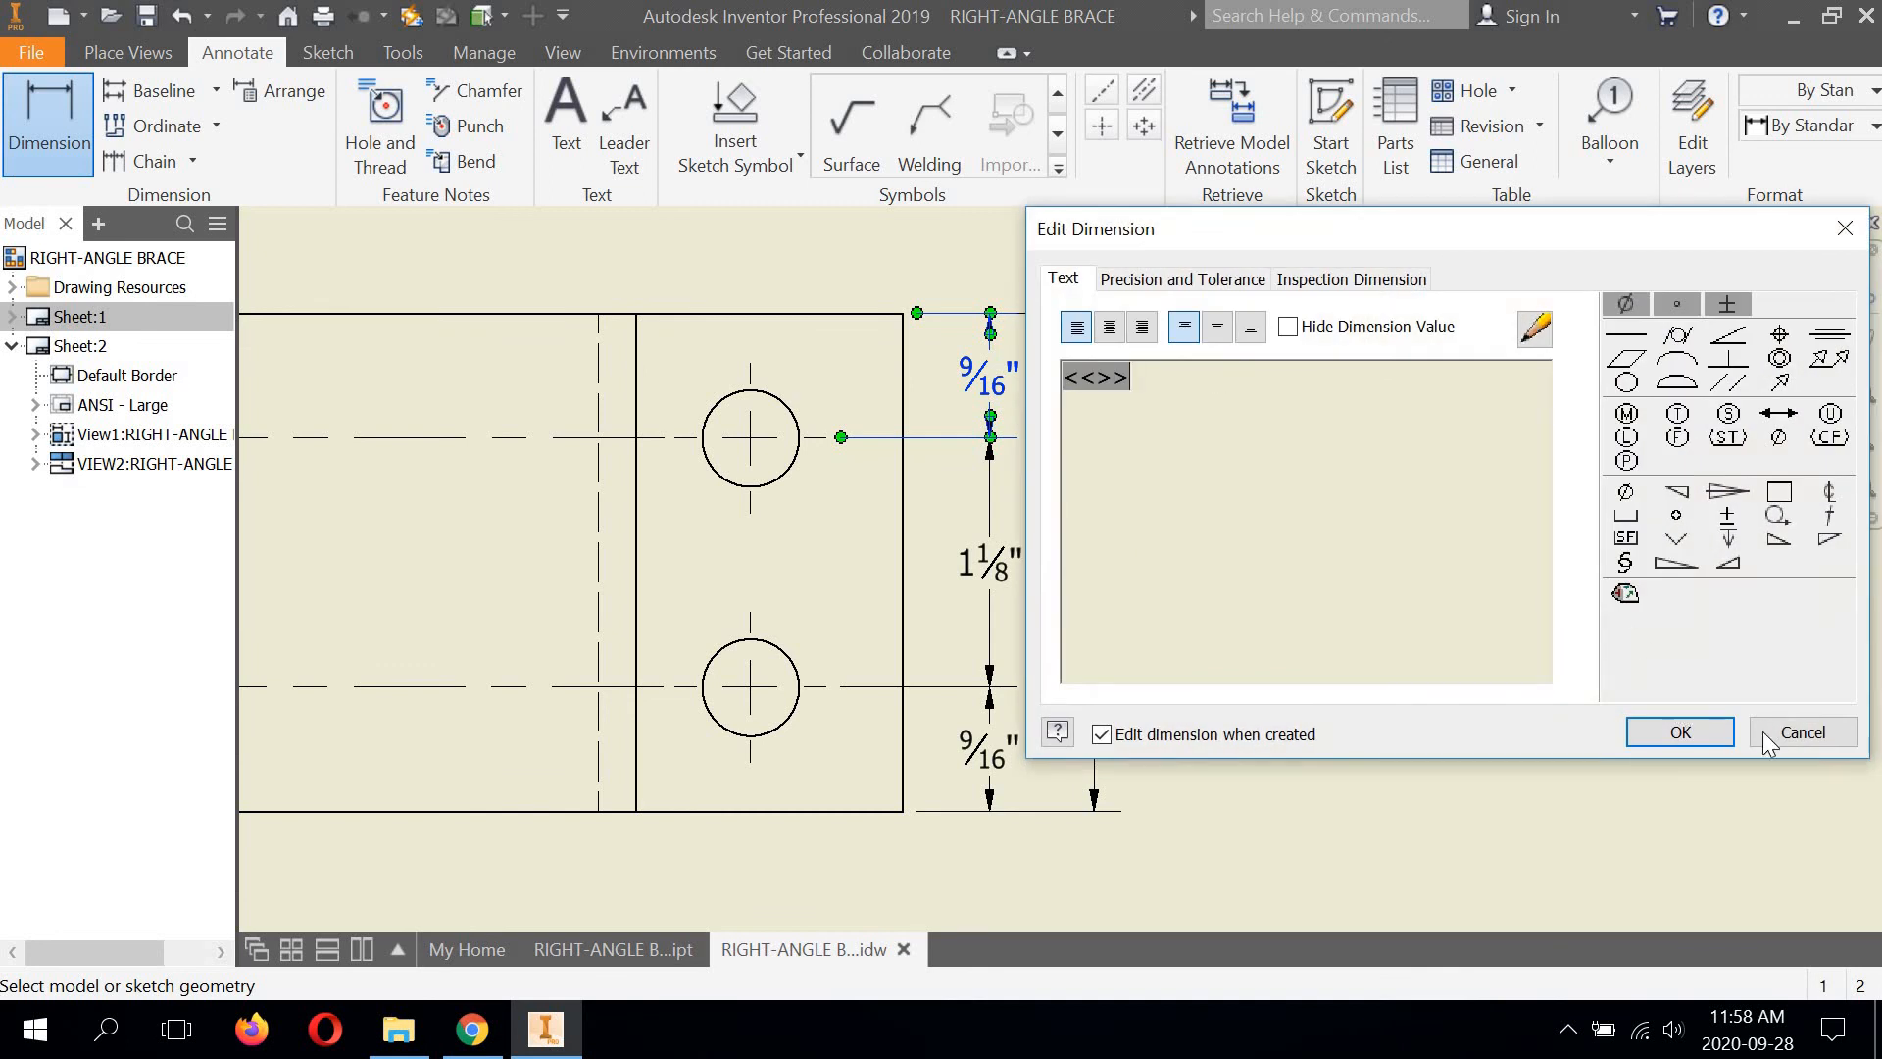
key("Return")
right_click(1045, 331)
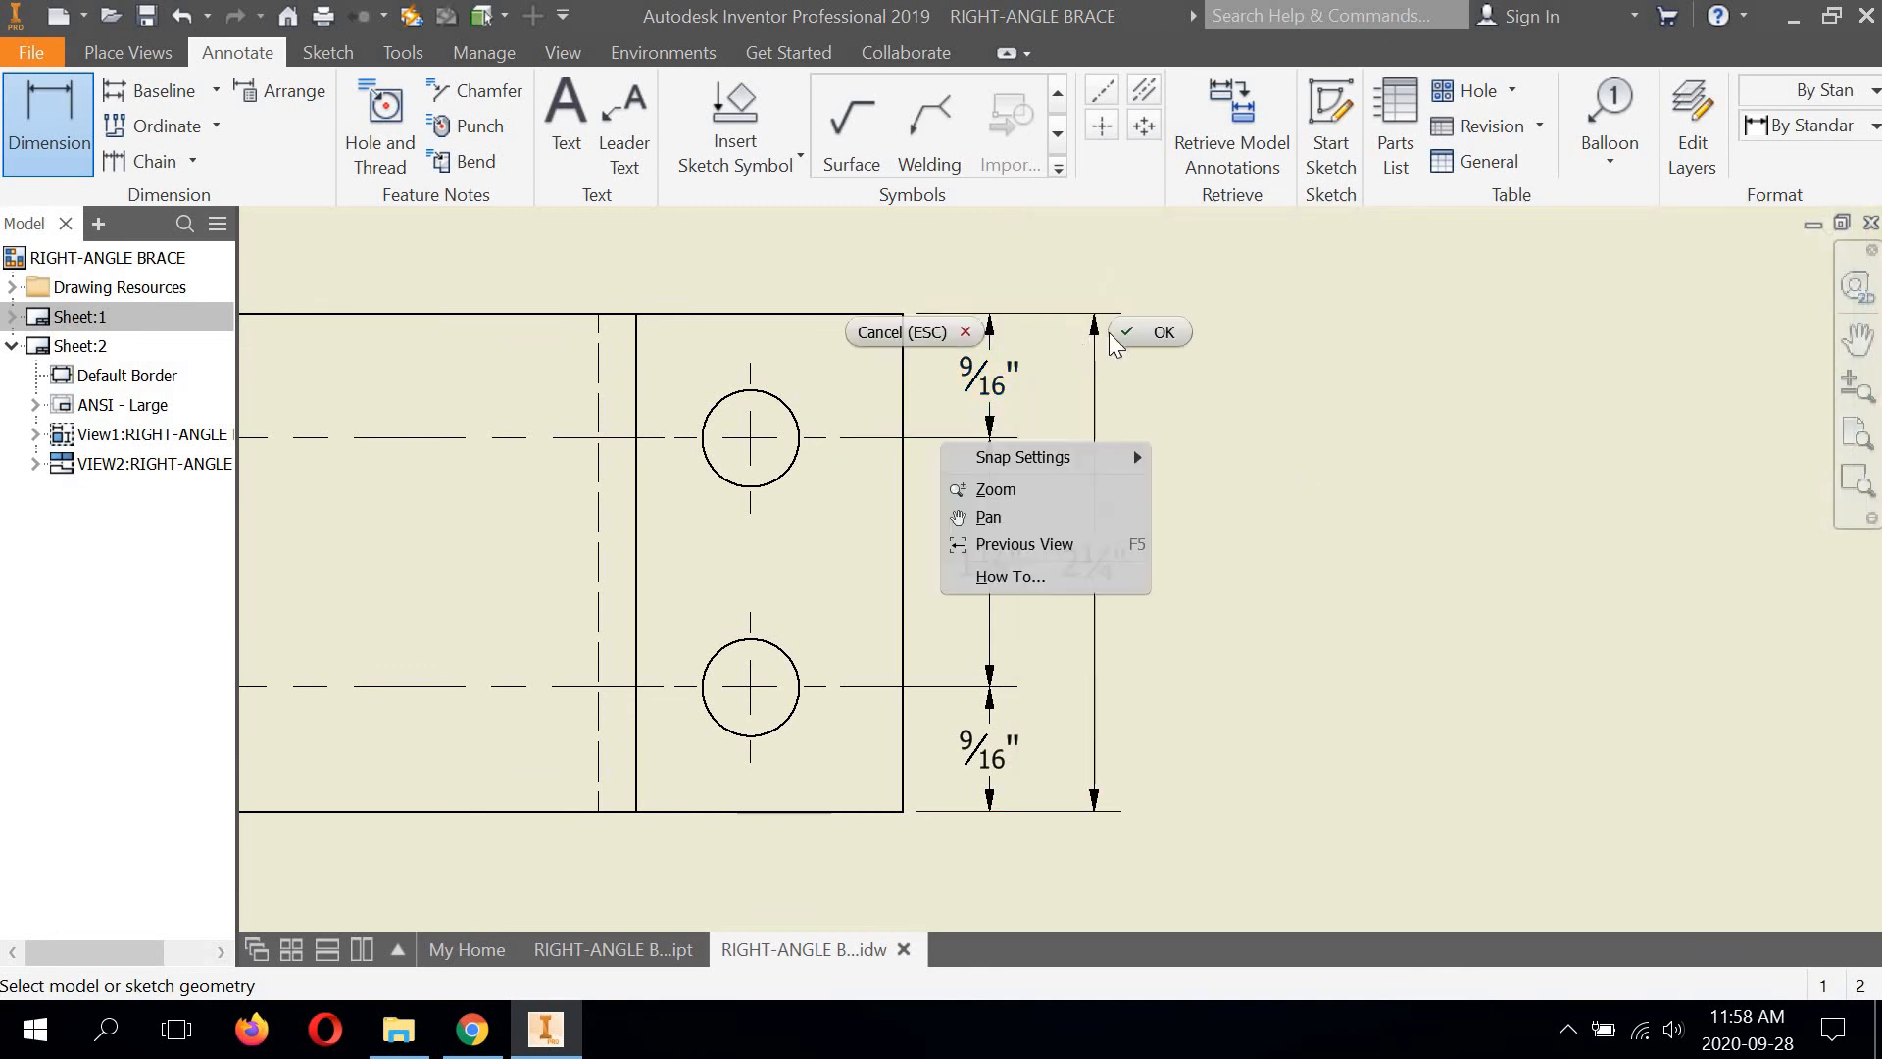
left_click(1140, 392)
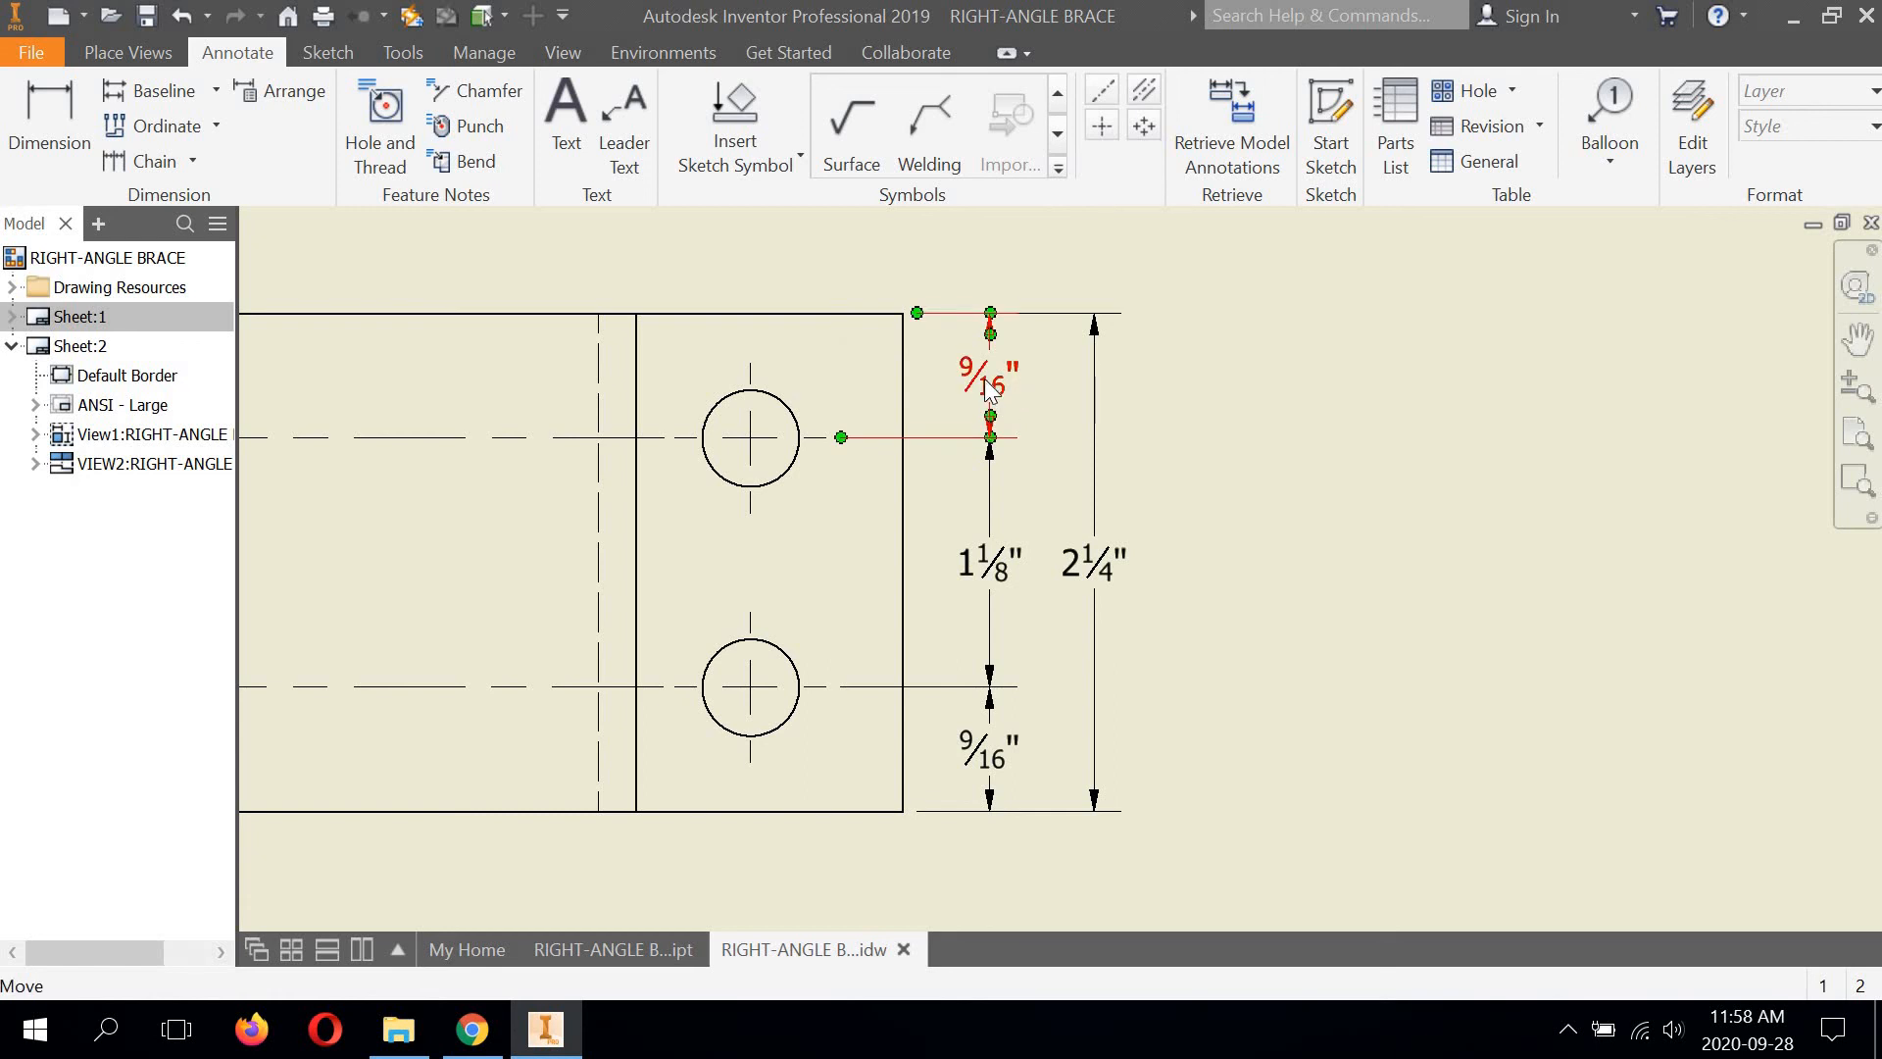
right_click(988, 382)
left_click(999, 358)
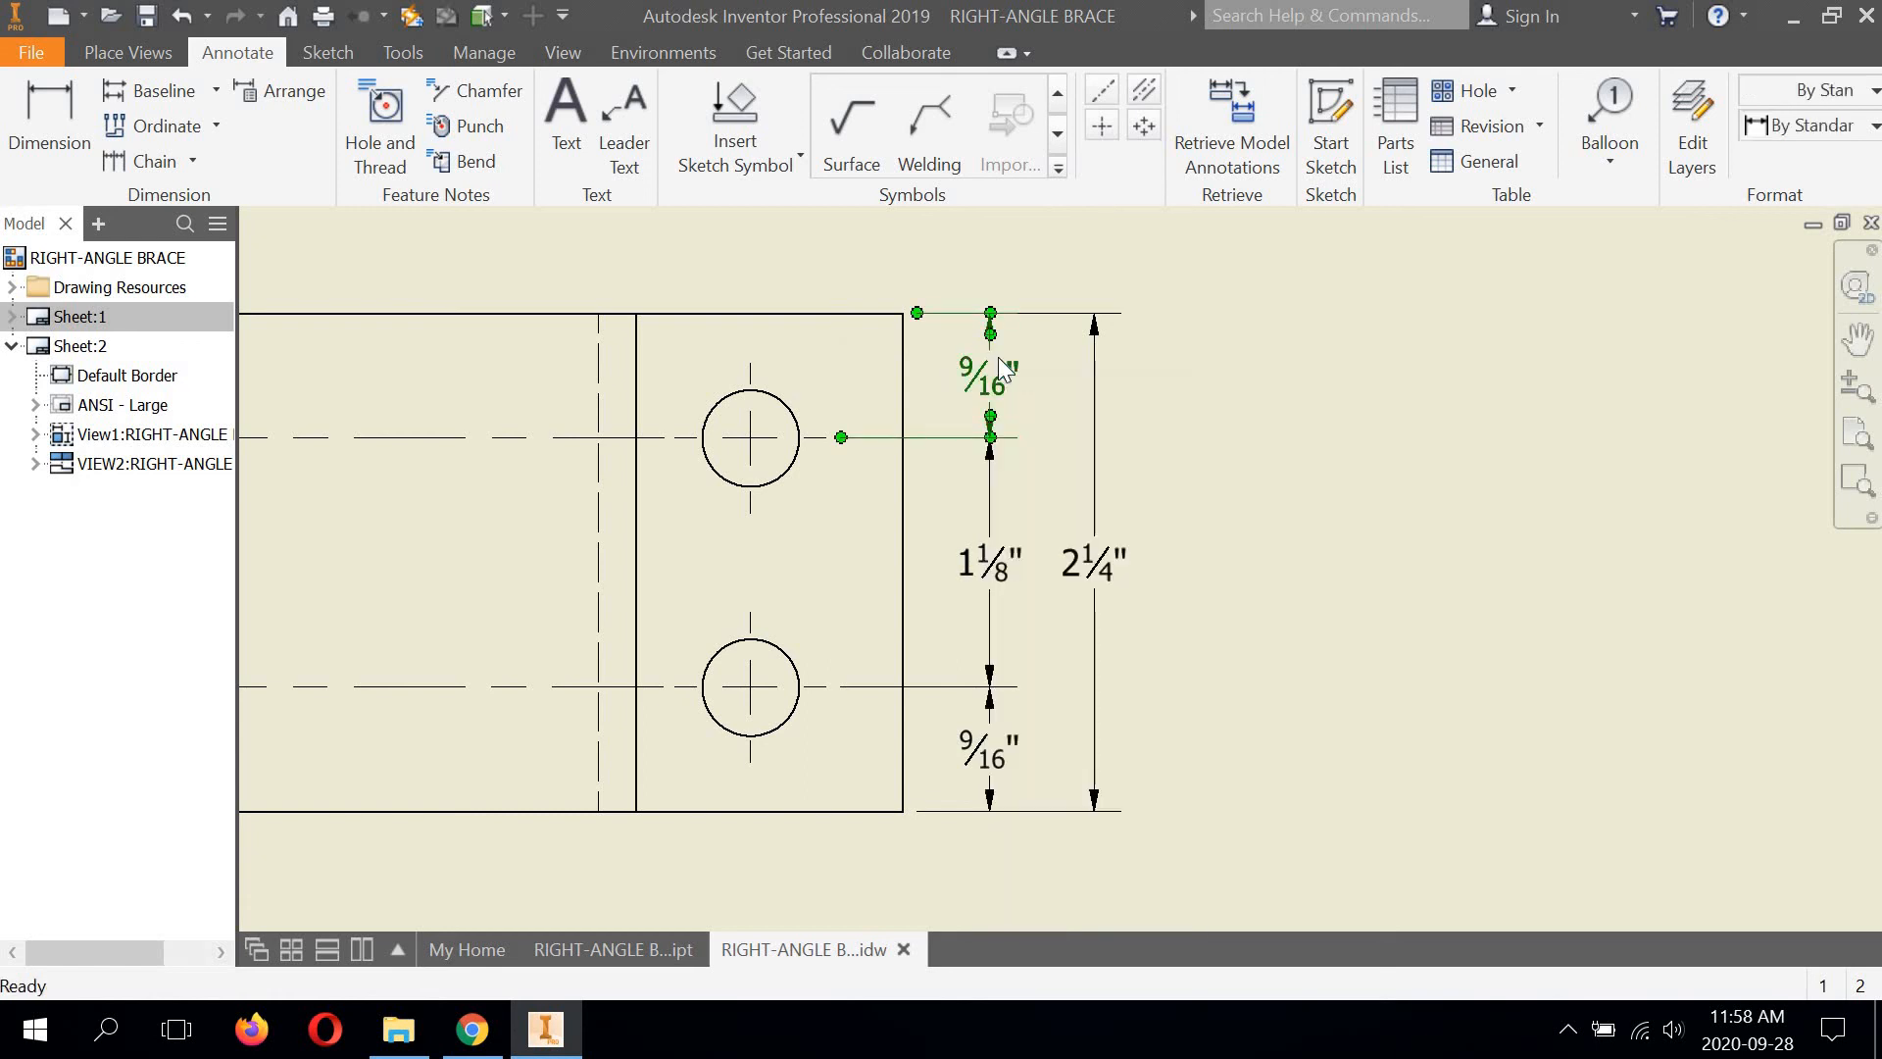
key("Delete")
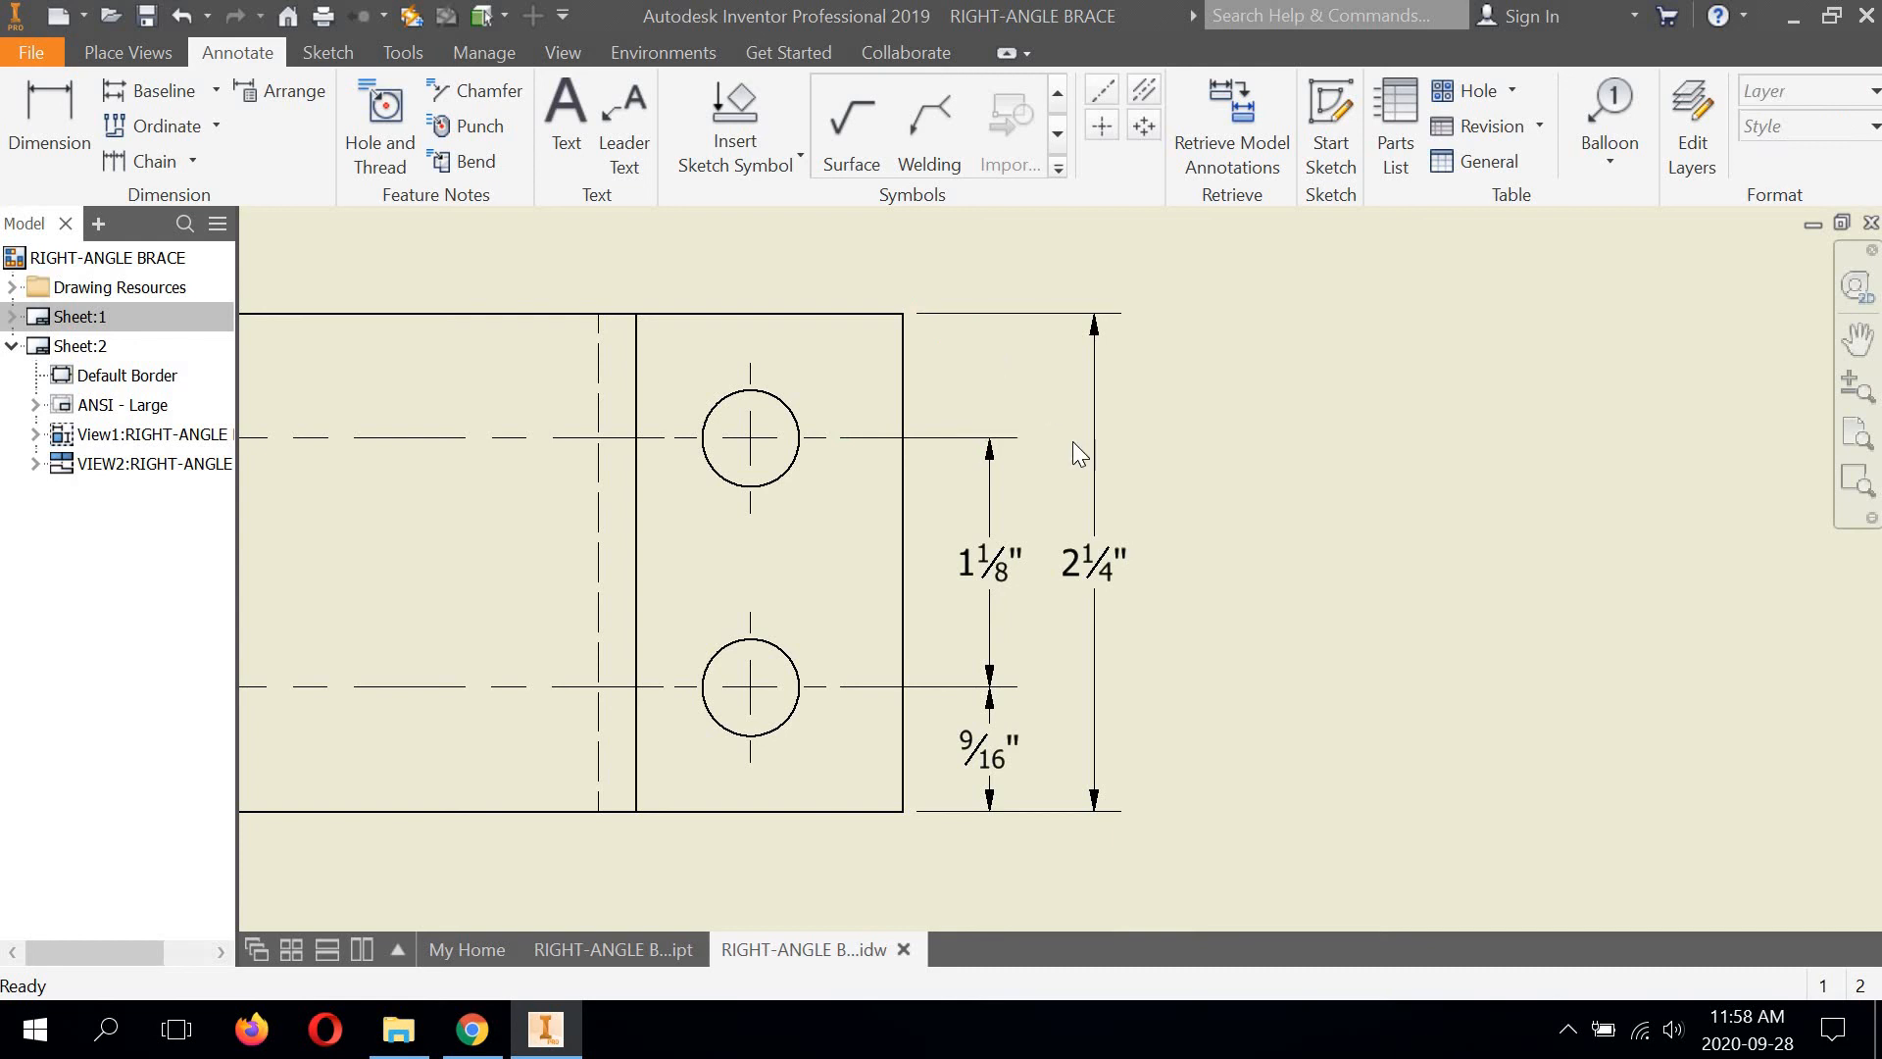
Examine the dimensioned top view and the front view's two flanges for features that still need dimensions
scroll(1069, 470, "down", 3)
left_click(1078, 540)
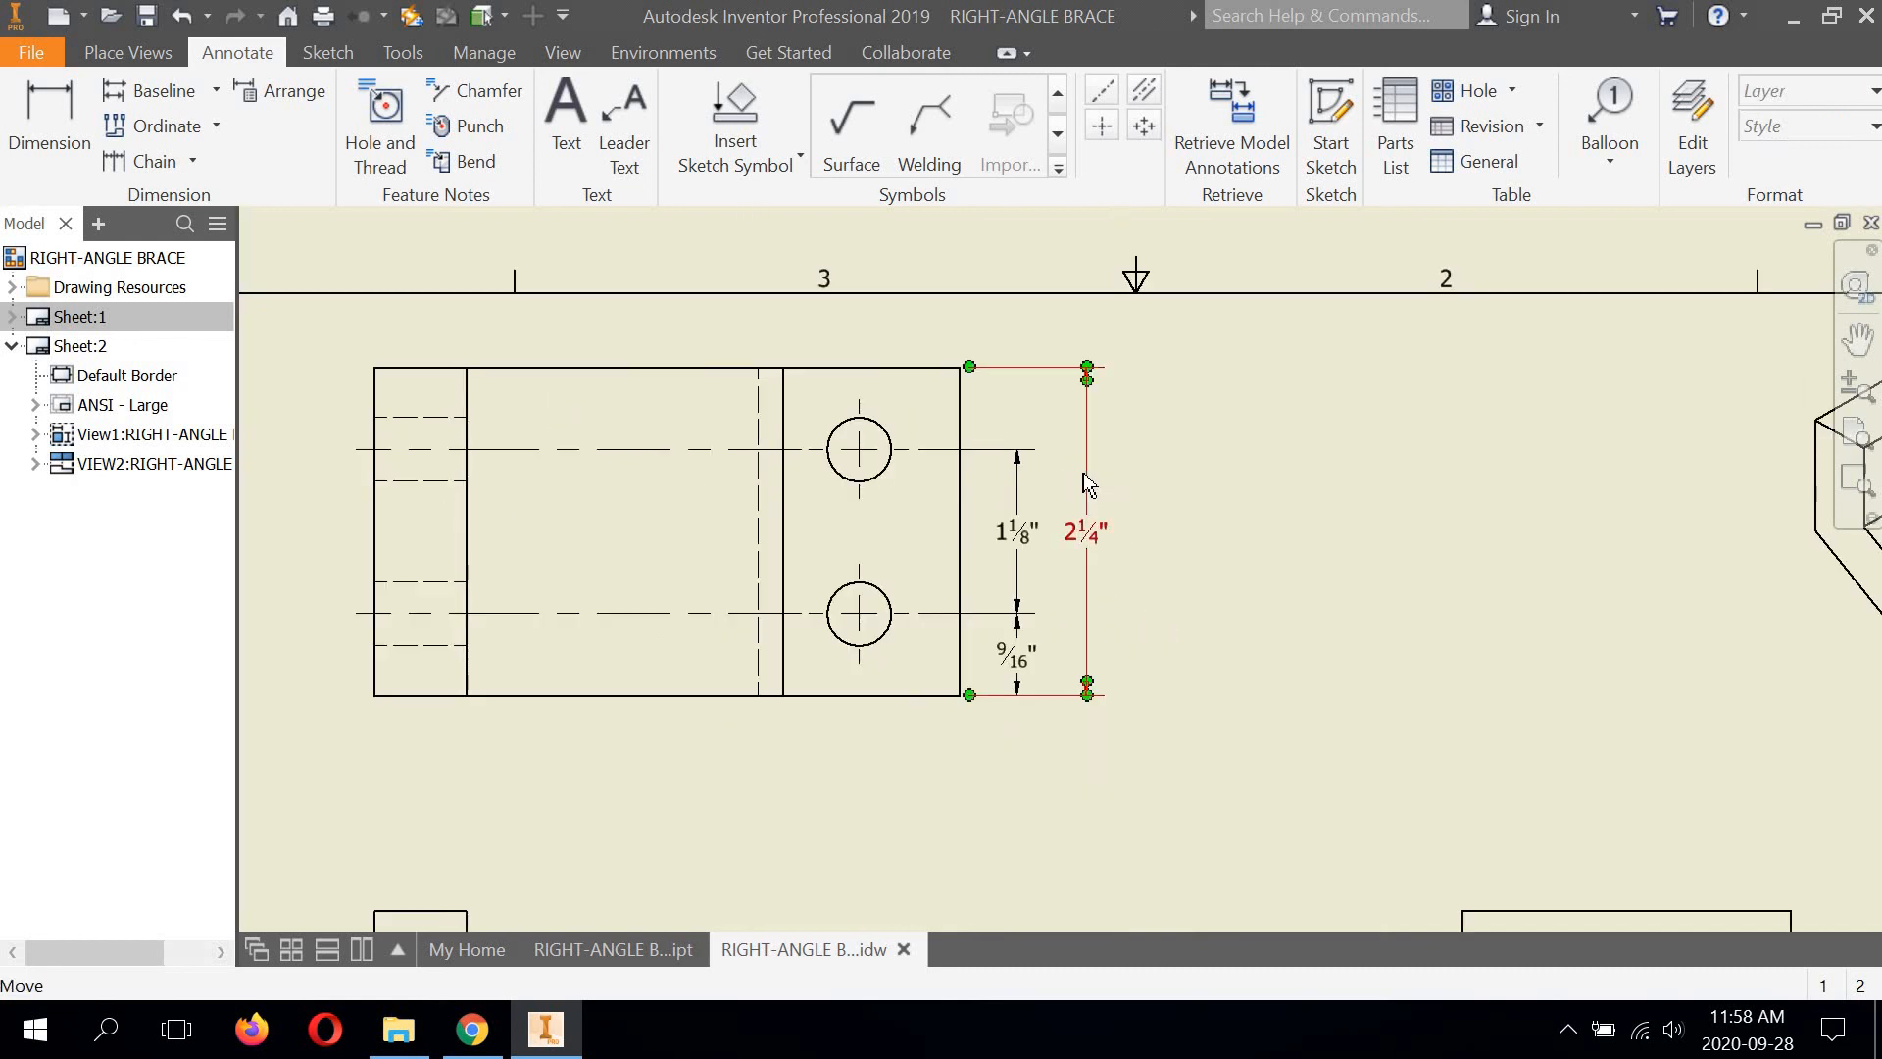
key("Escape")
scroll(1043, 498, "down", 3)
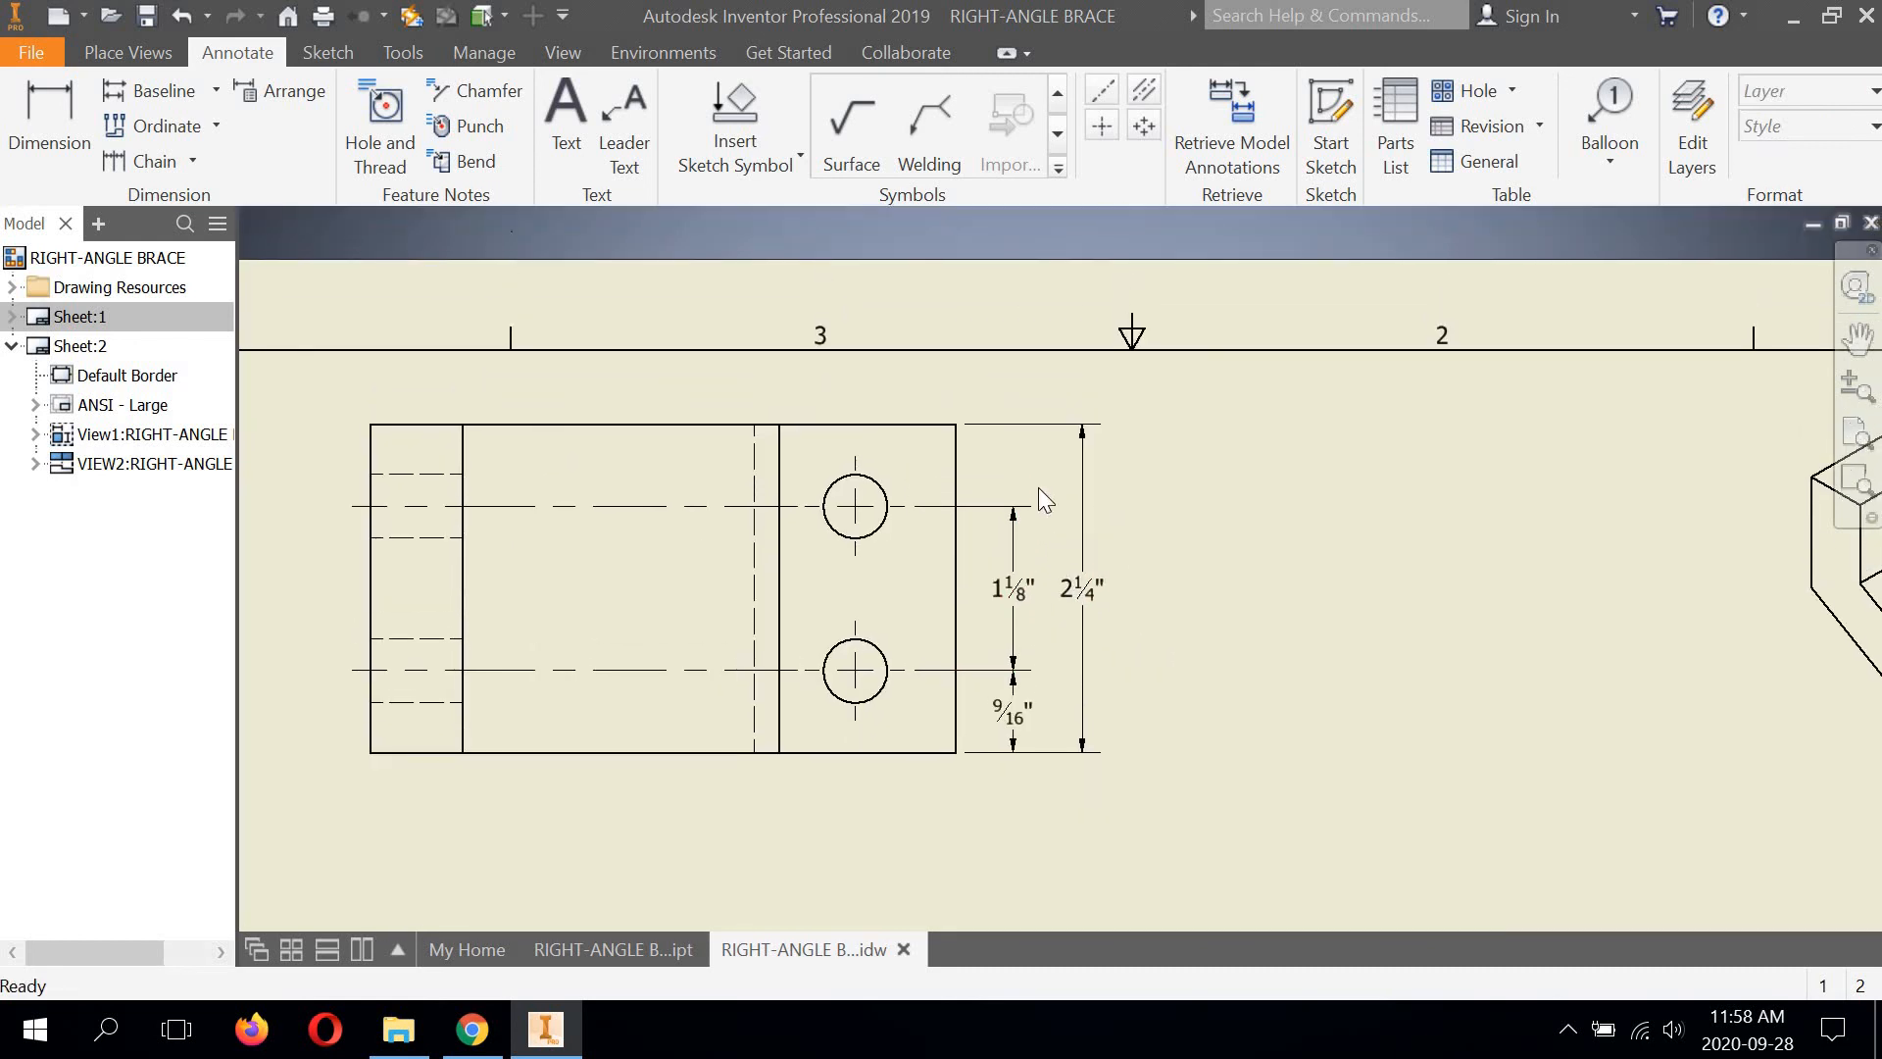
middle_click_drag(1053, 656, 1031, 429)
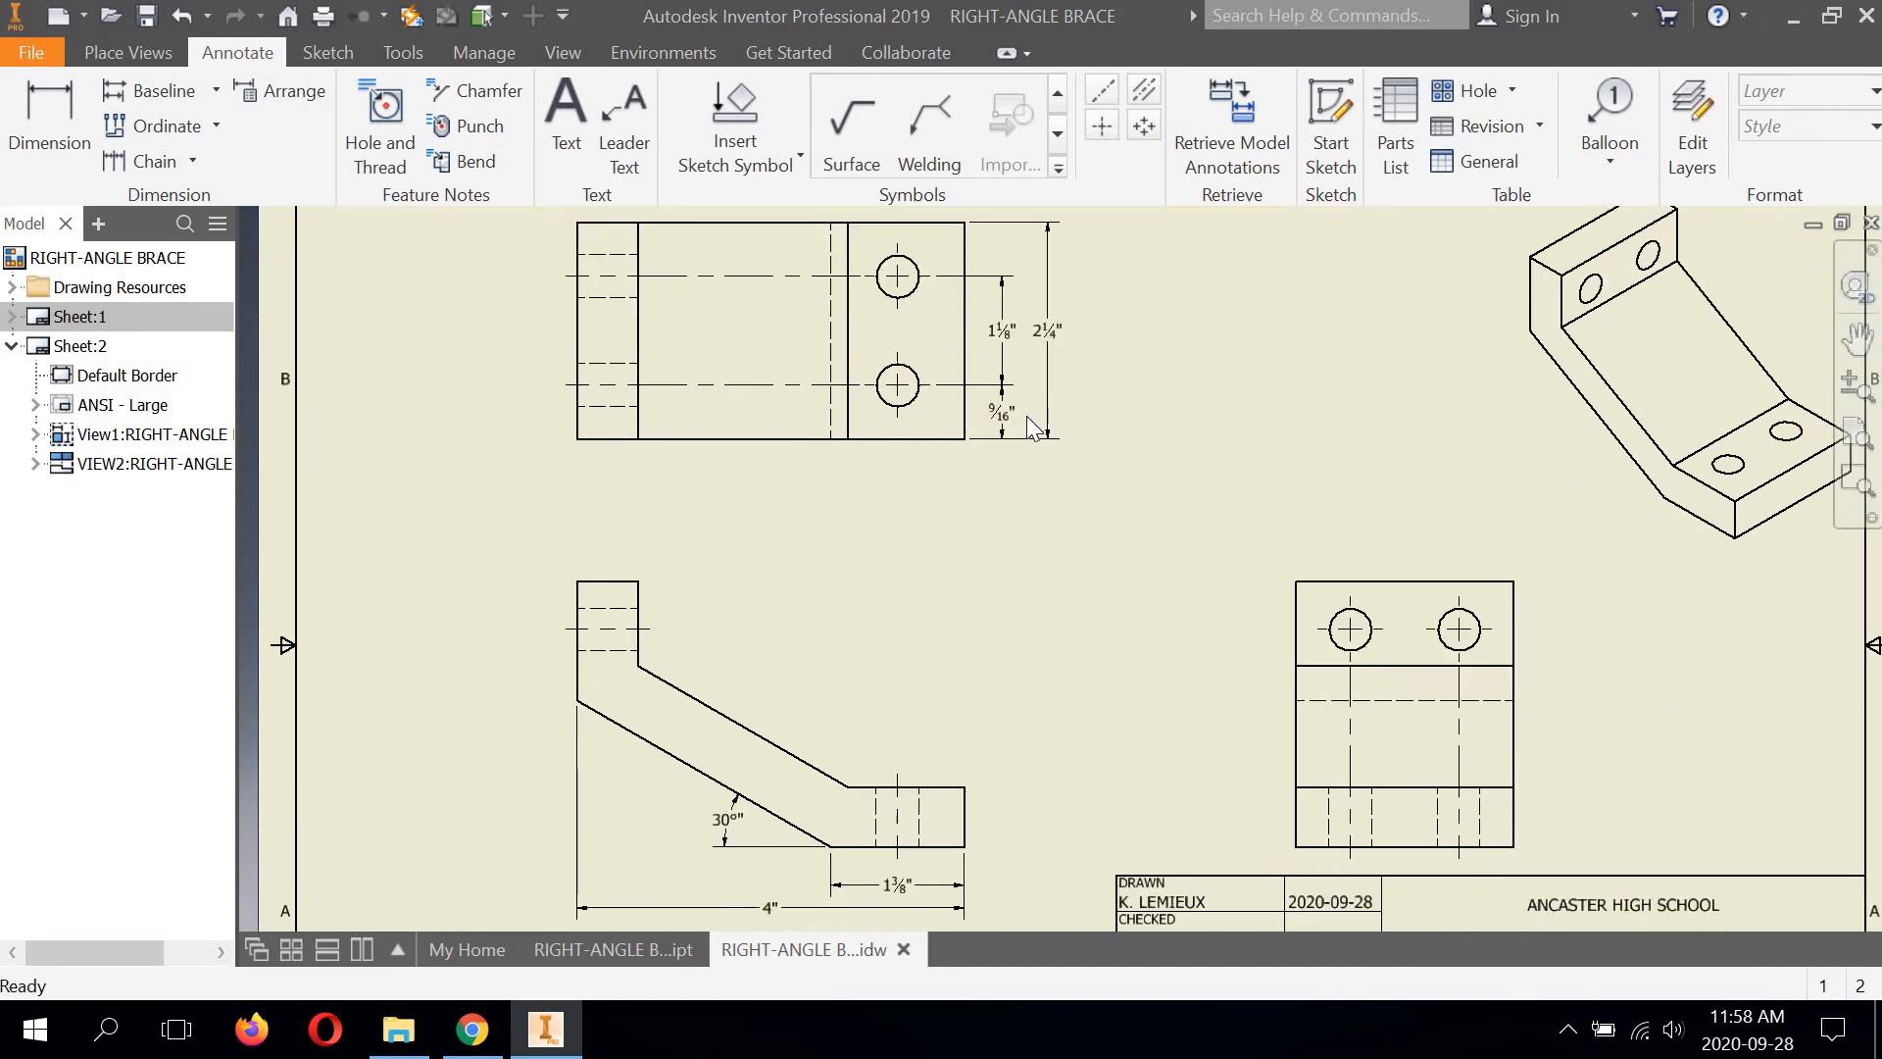
mouse_move(685, 538)
middle_mouse_down()
mouse_move(689, 569)
mouse_move(661, 529)
mouse_move(678, 476)
middle_mouse_up()
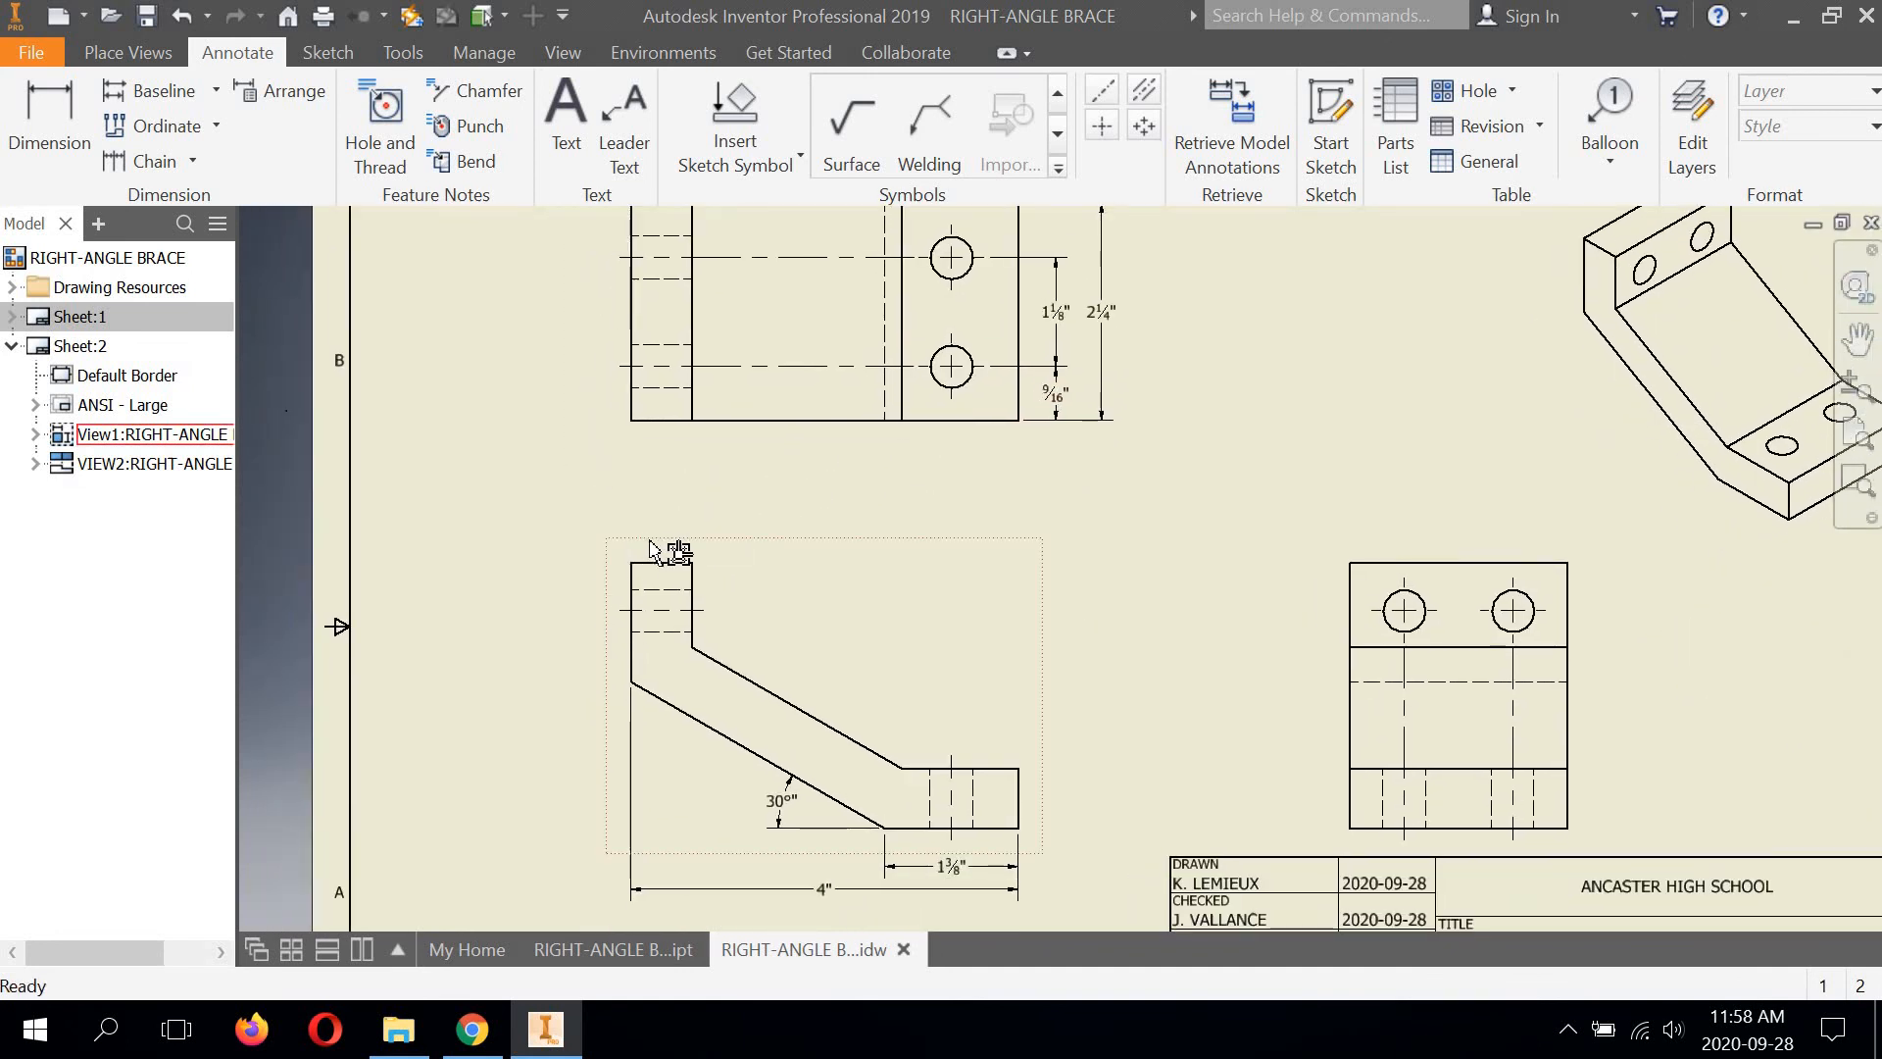
scroll(659, 554, "up", 2)
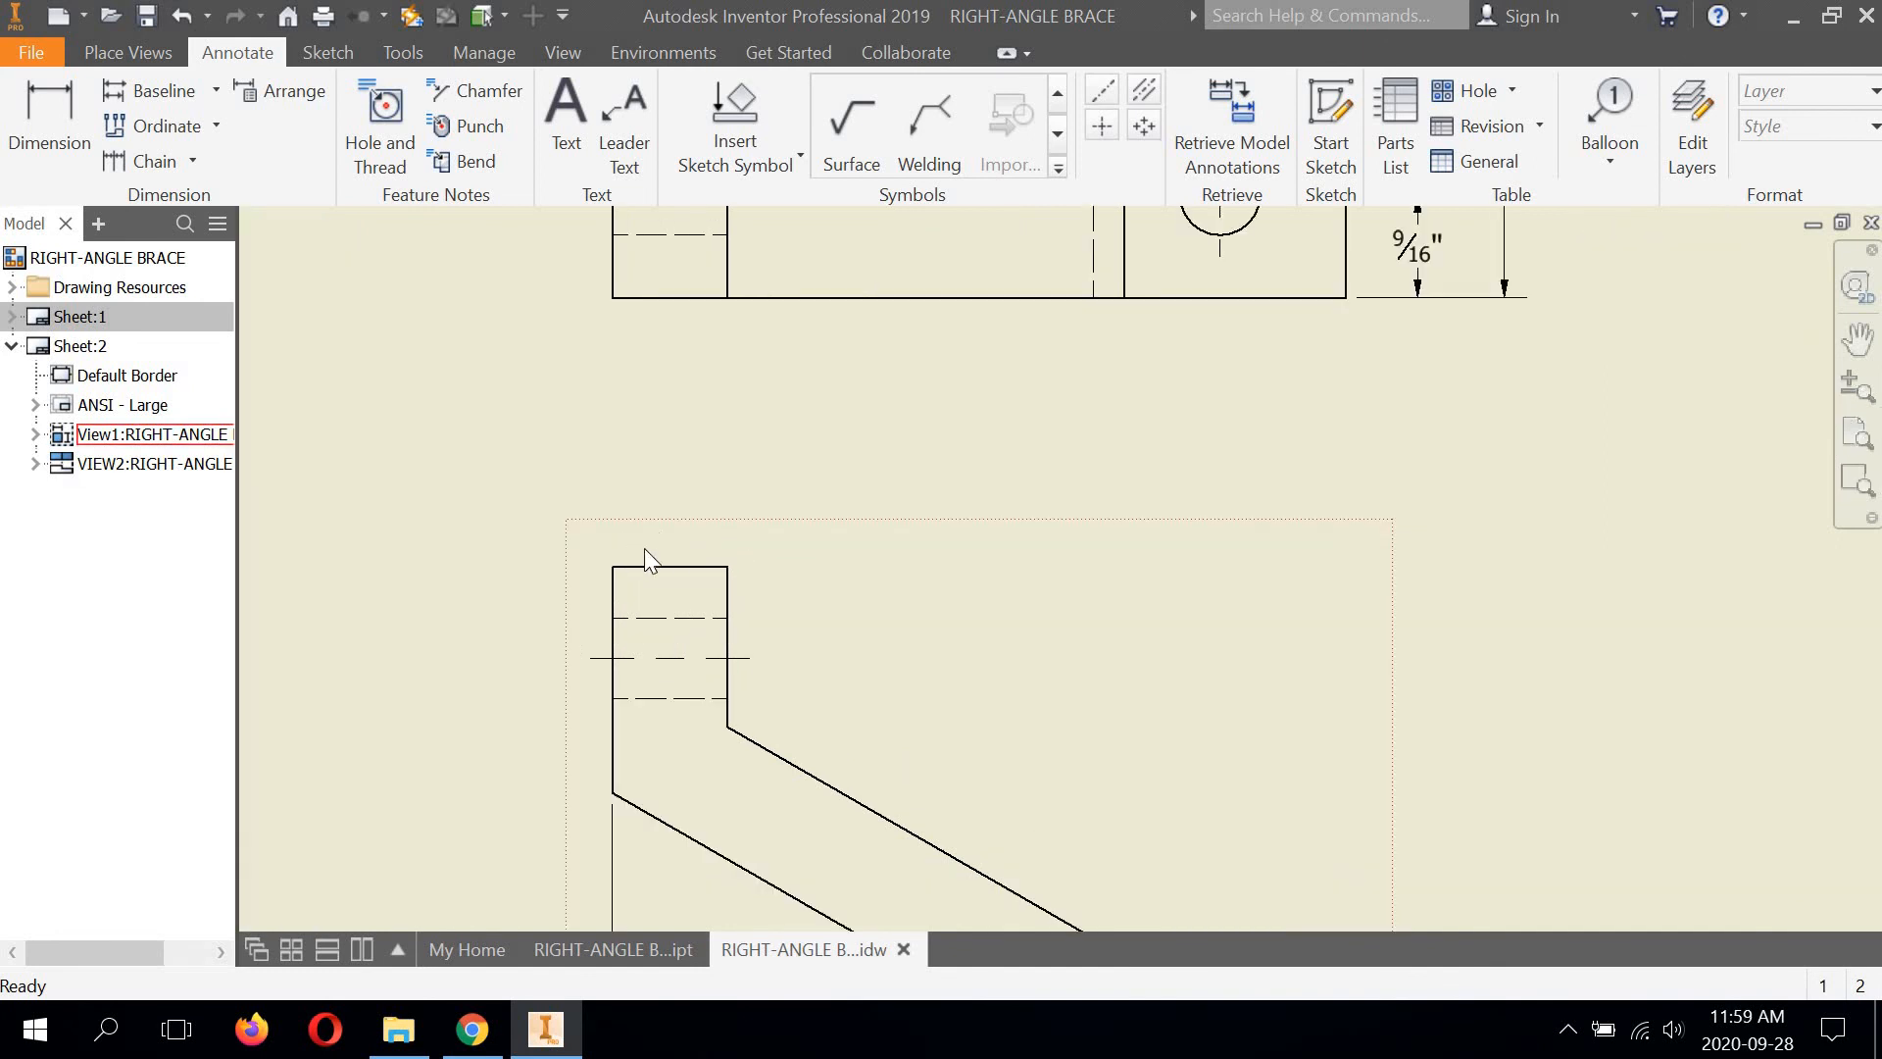
scroll(680, 591, "down", 2)
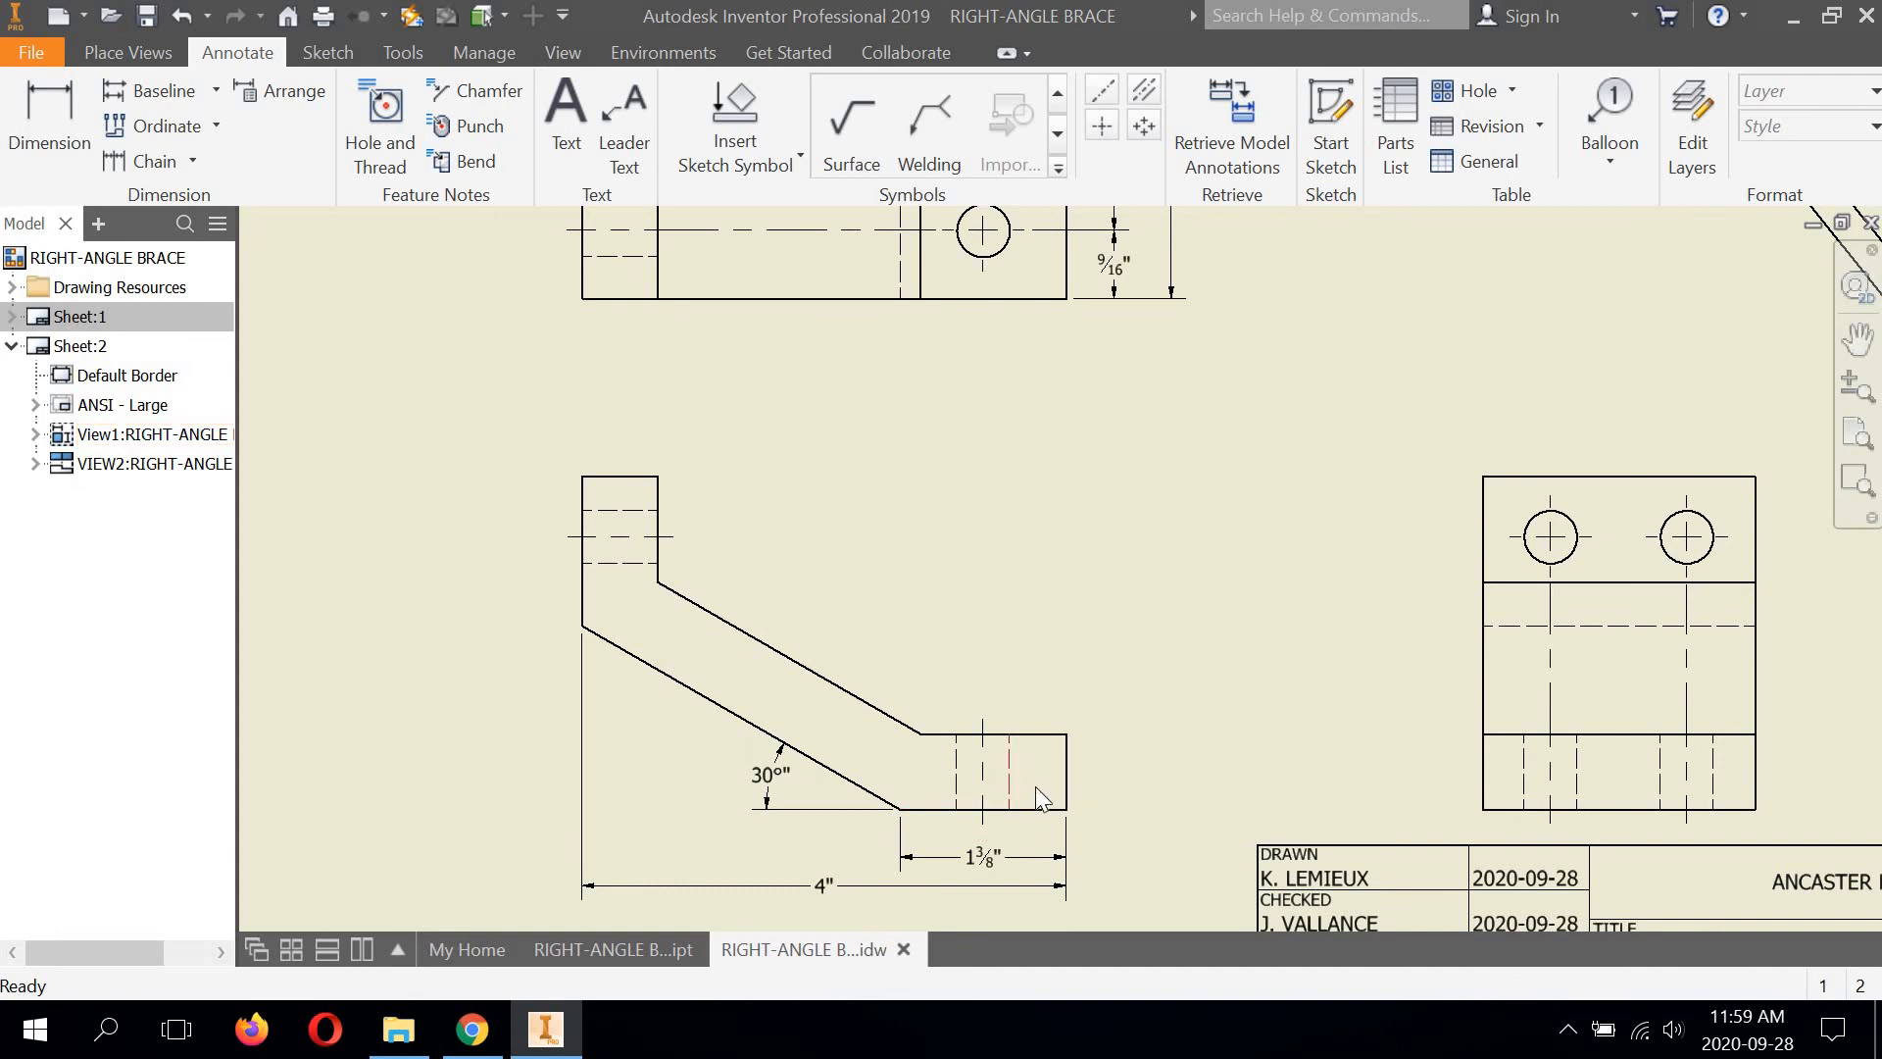
scroll(1029, 794, "up", 2)
scroll(1025, 770, "down", 2)
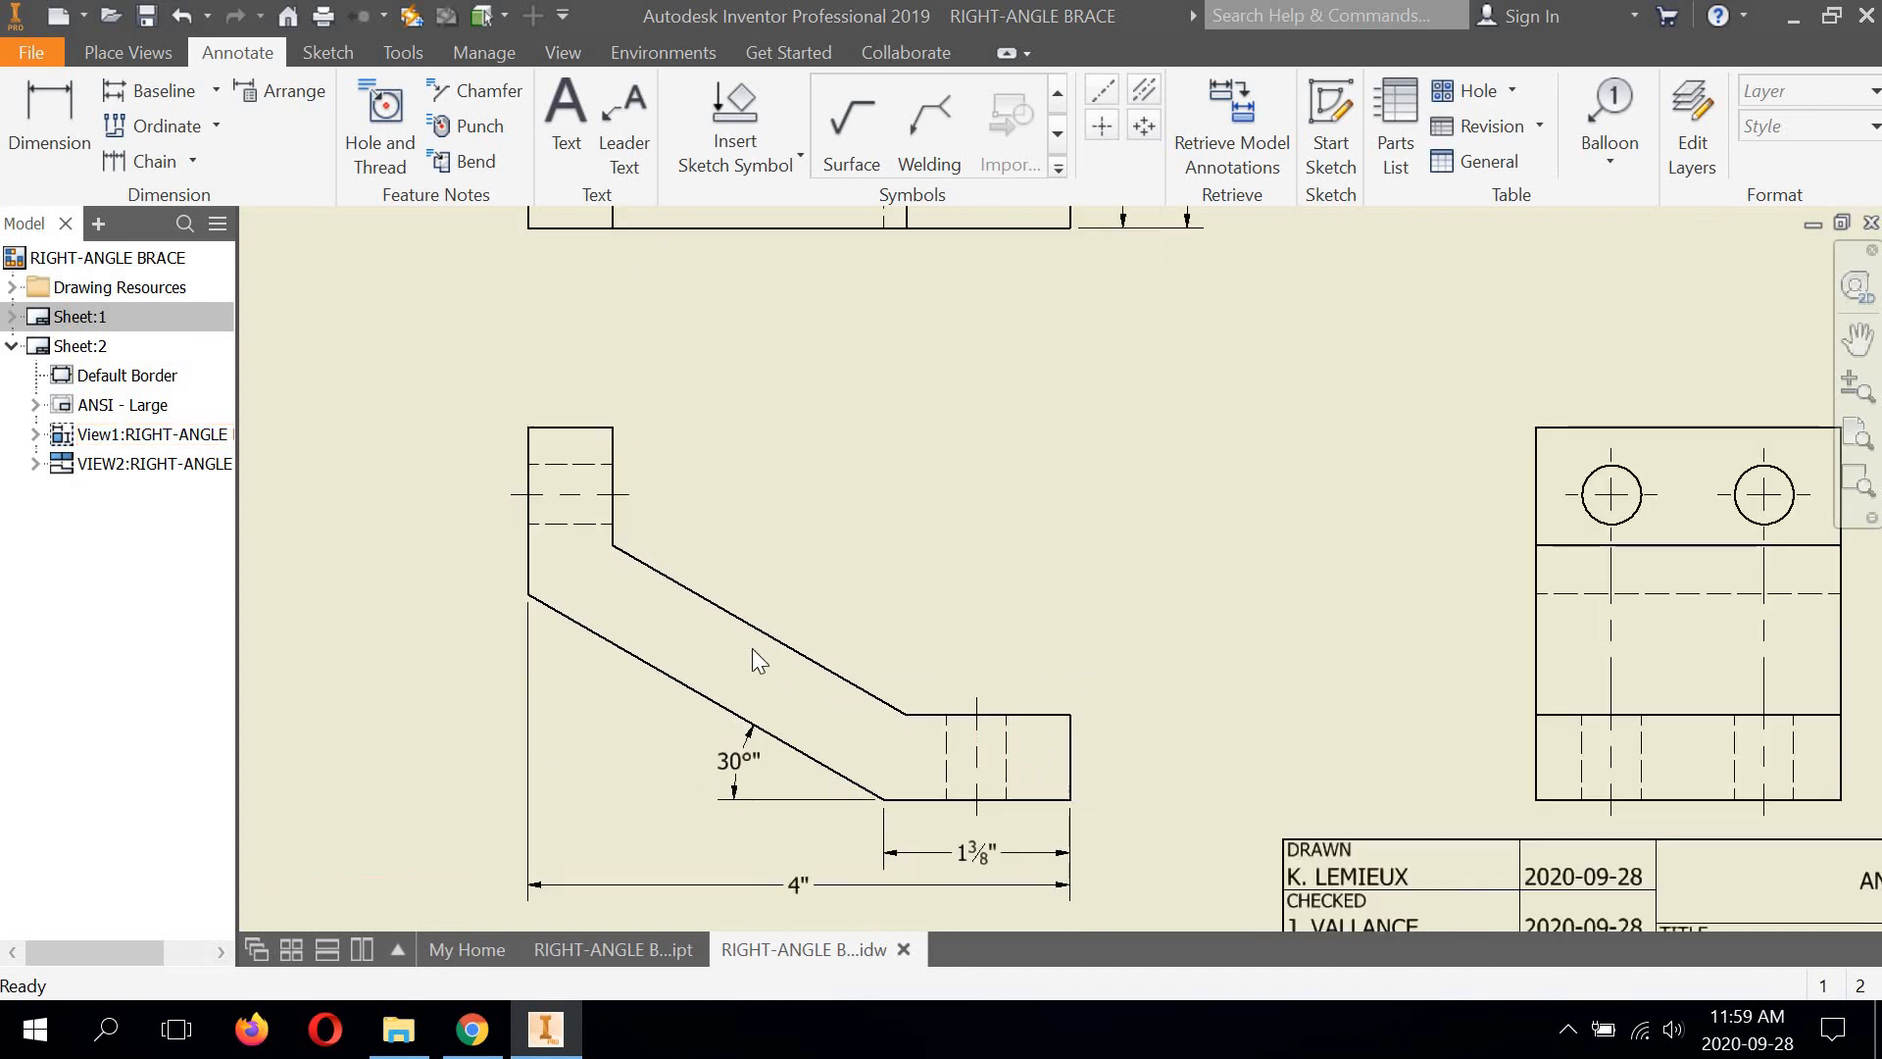
left_click(543, 495)
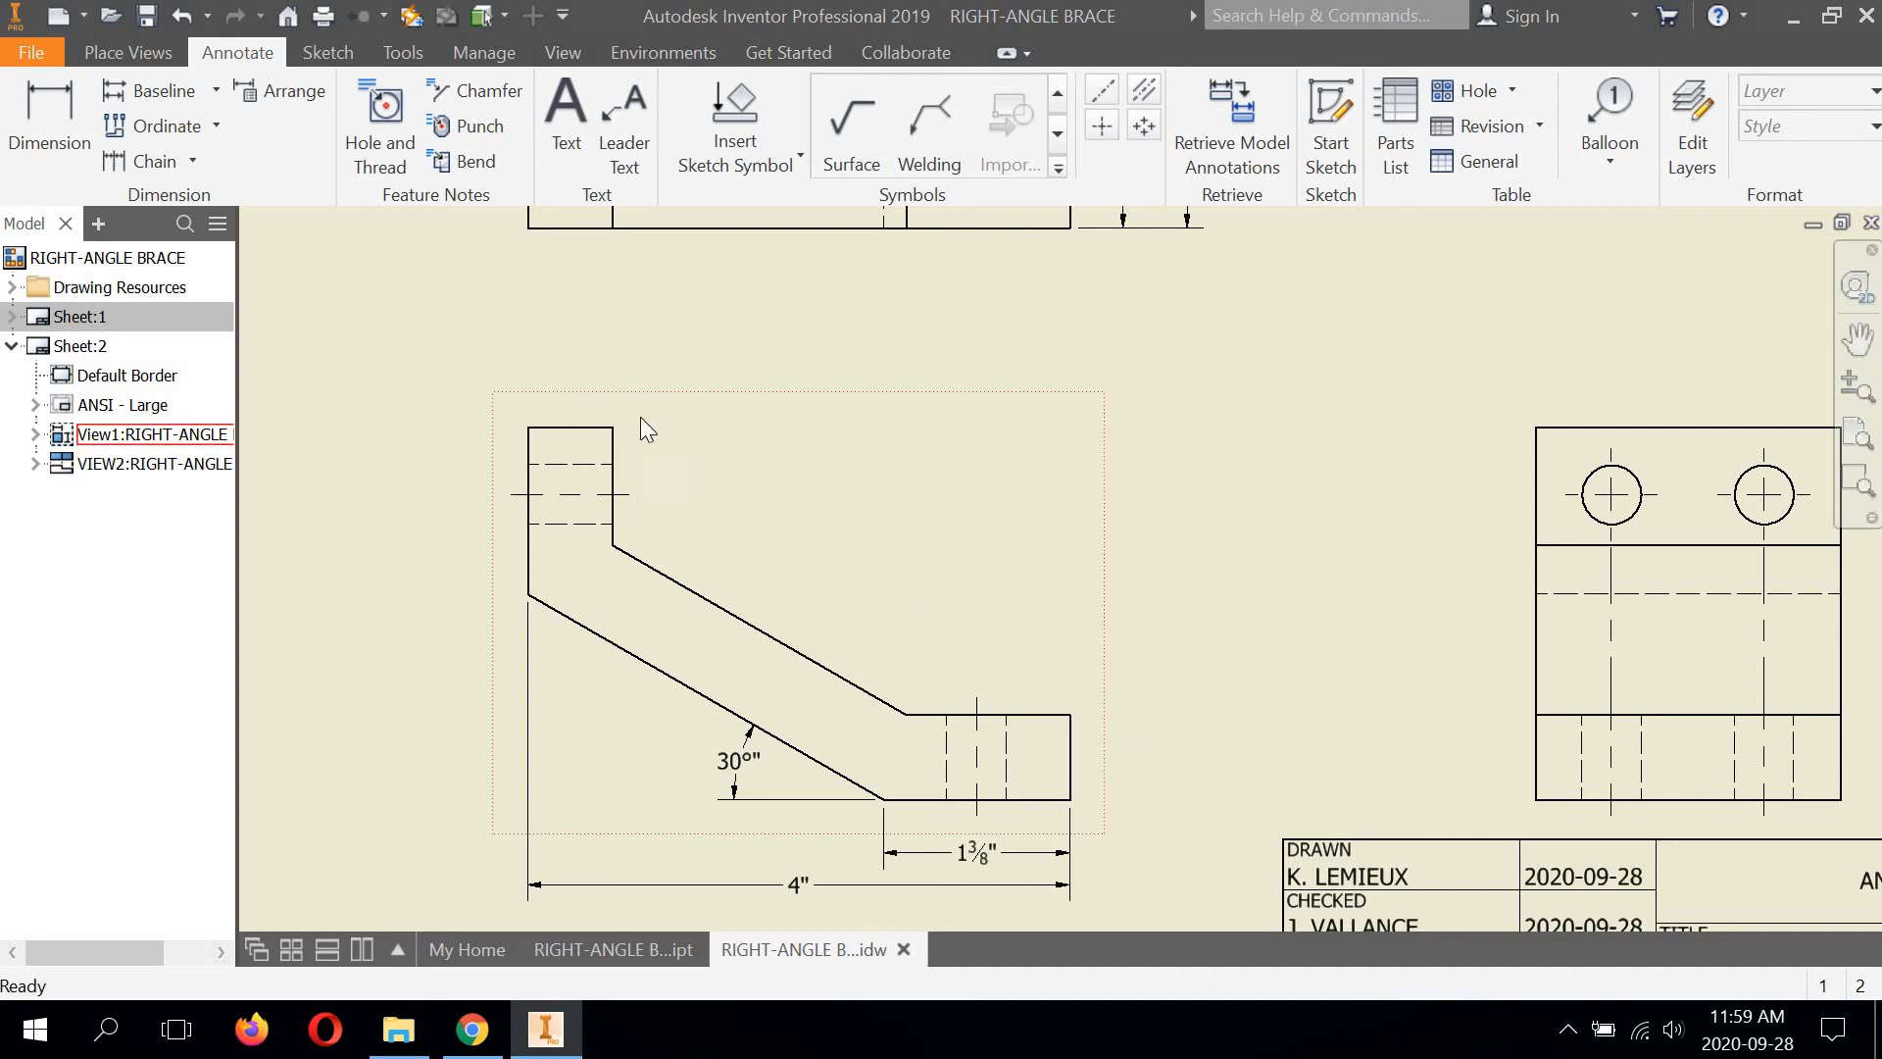
scroll(918, 586, "down", 3)
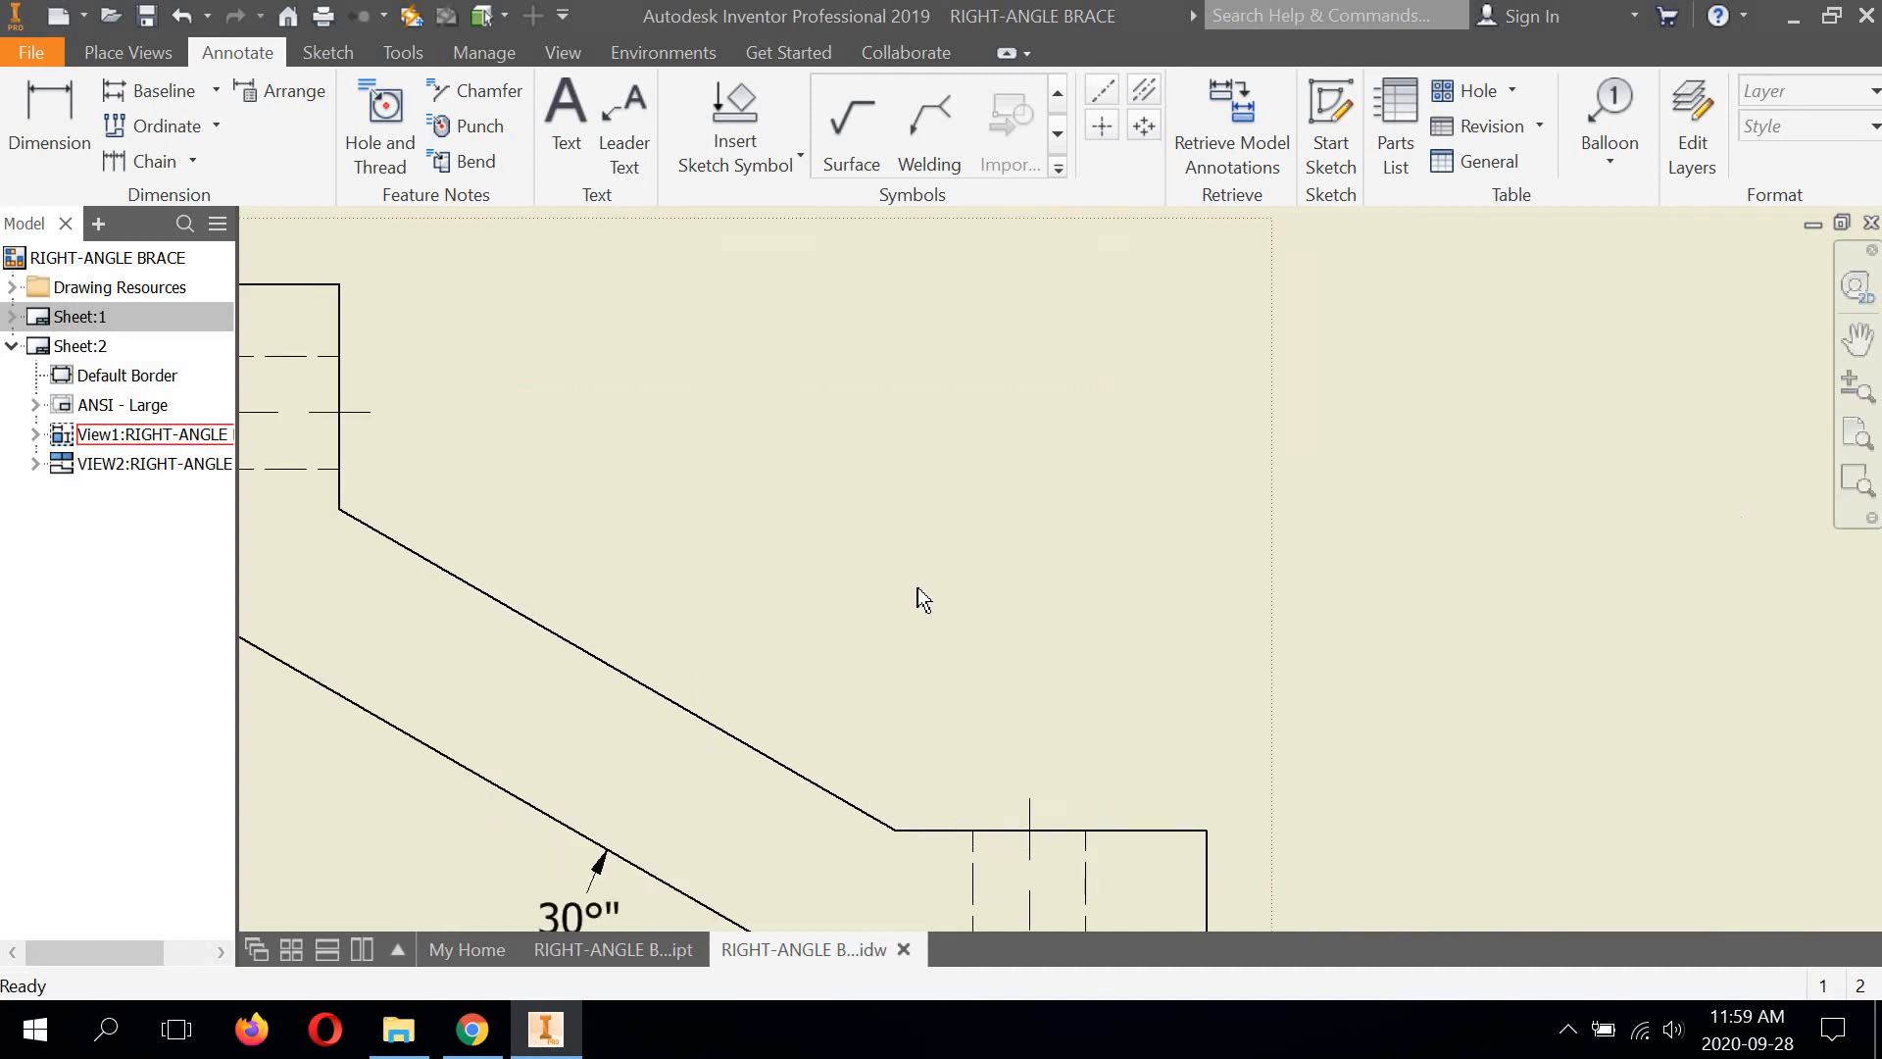
scroll(918, 586, "up", 7)
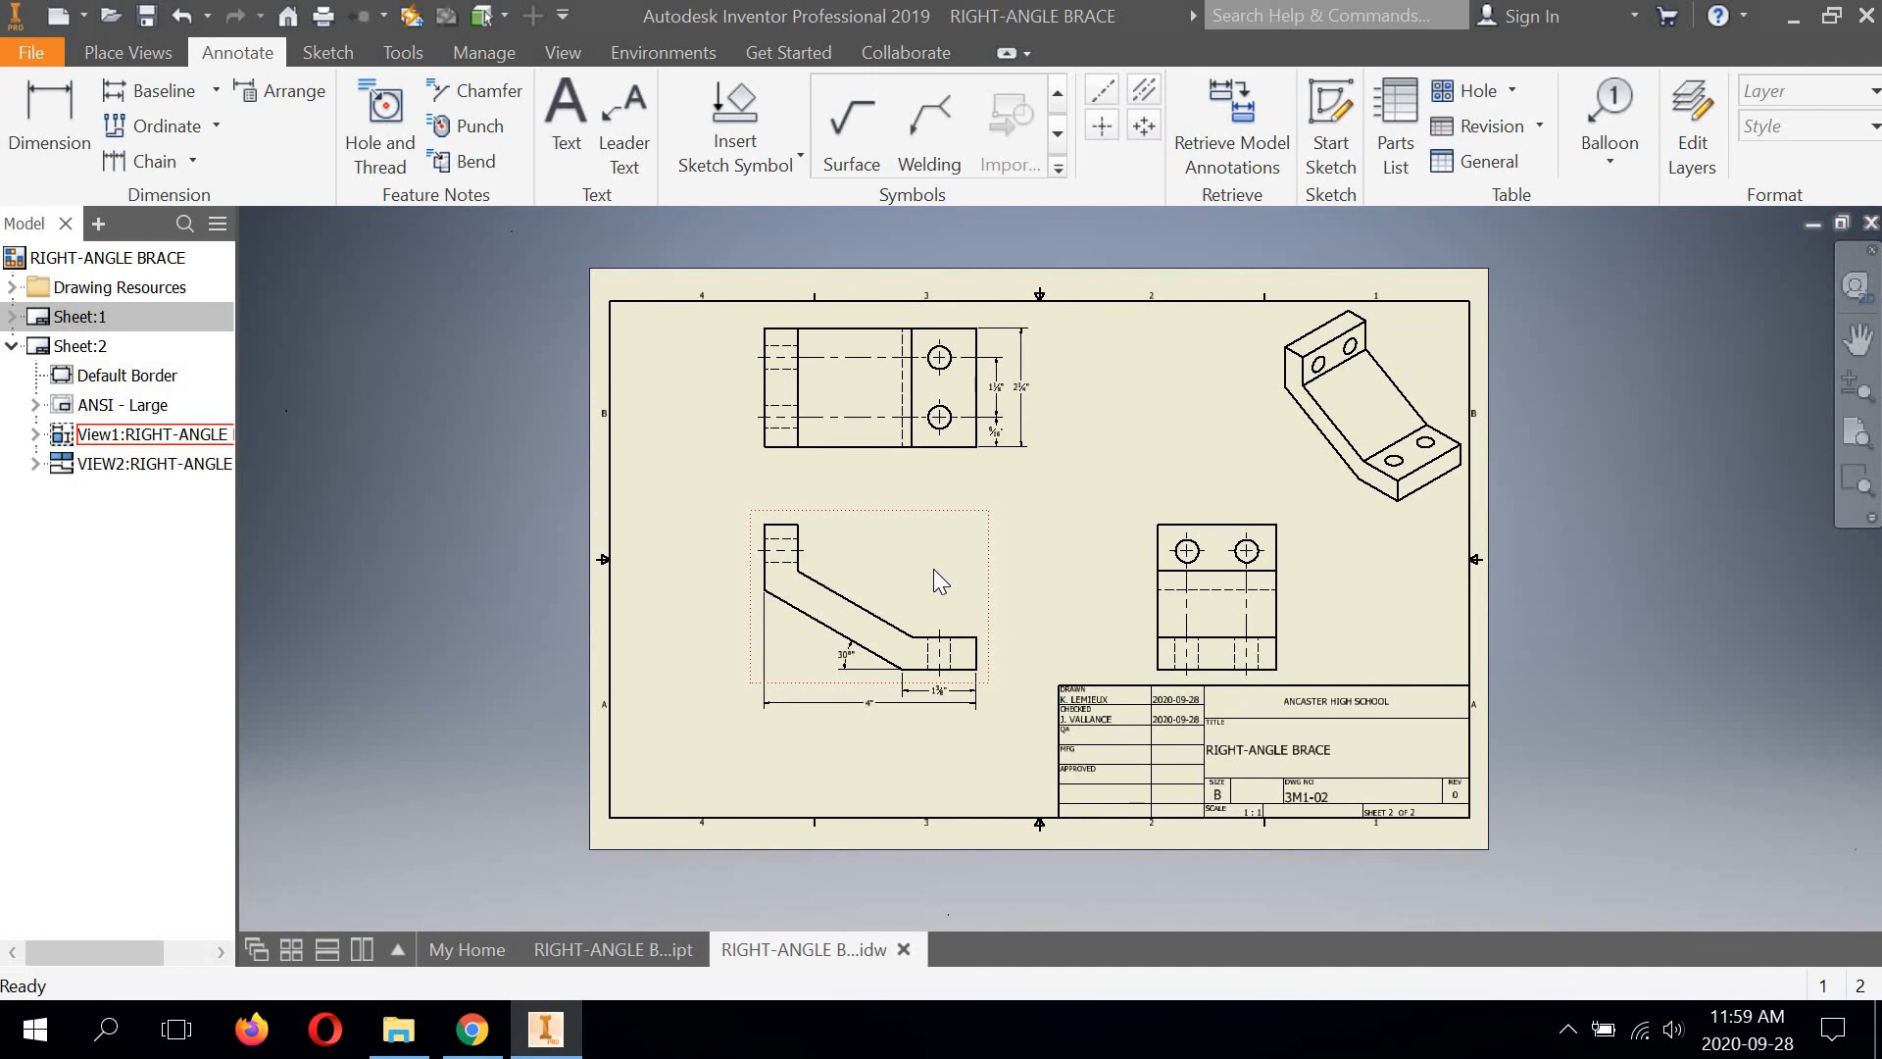
Compare the holes, hidden lines and centerlines across the top, front and side views to plan the remaining dimensions
scroll(1002, 372, "down", 3)
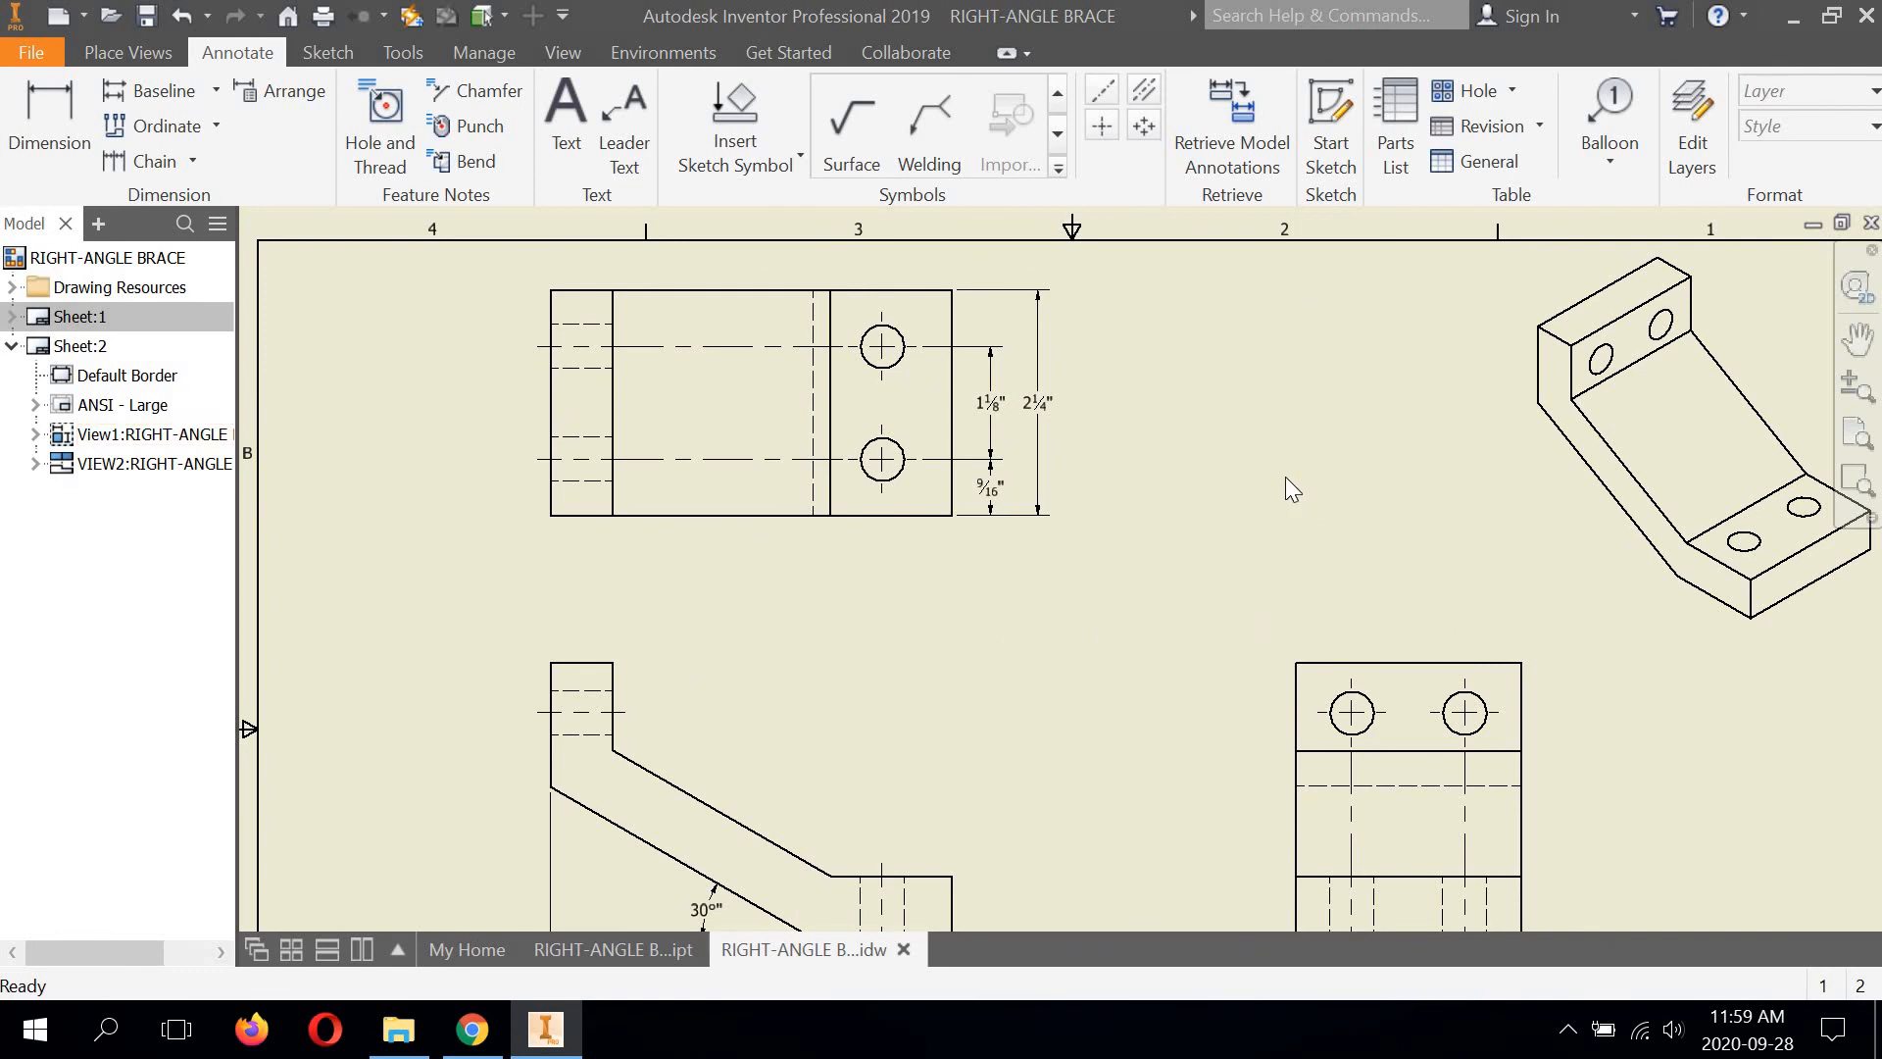
middle_click_drag(1127, 513, 1133, 415)
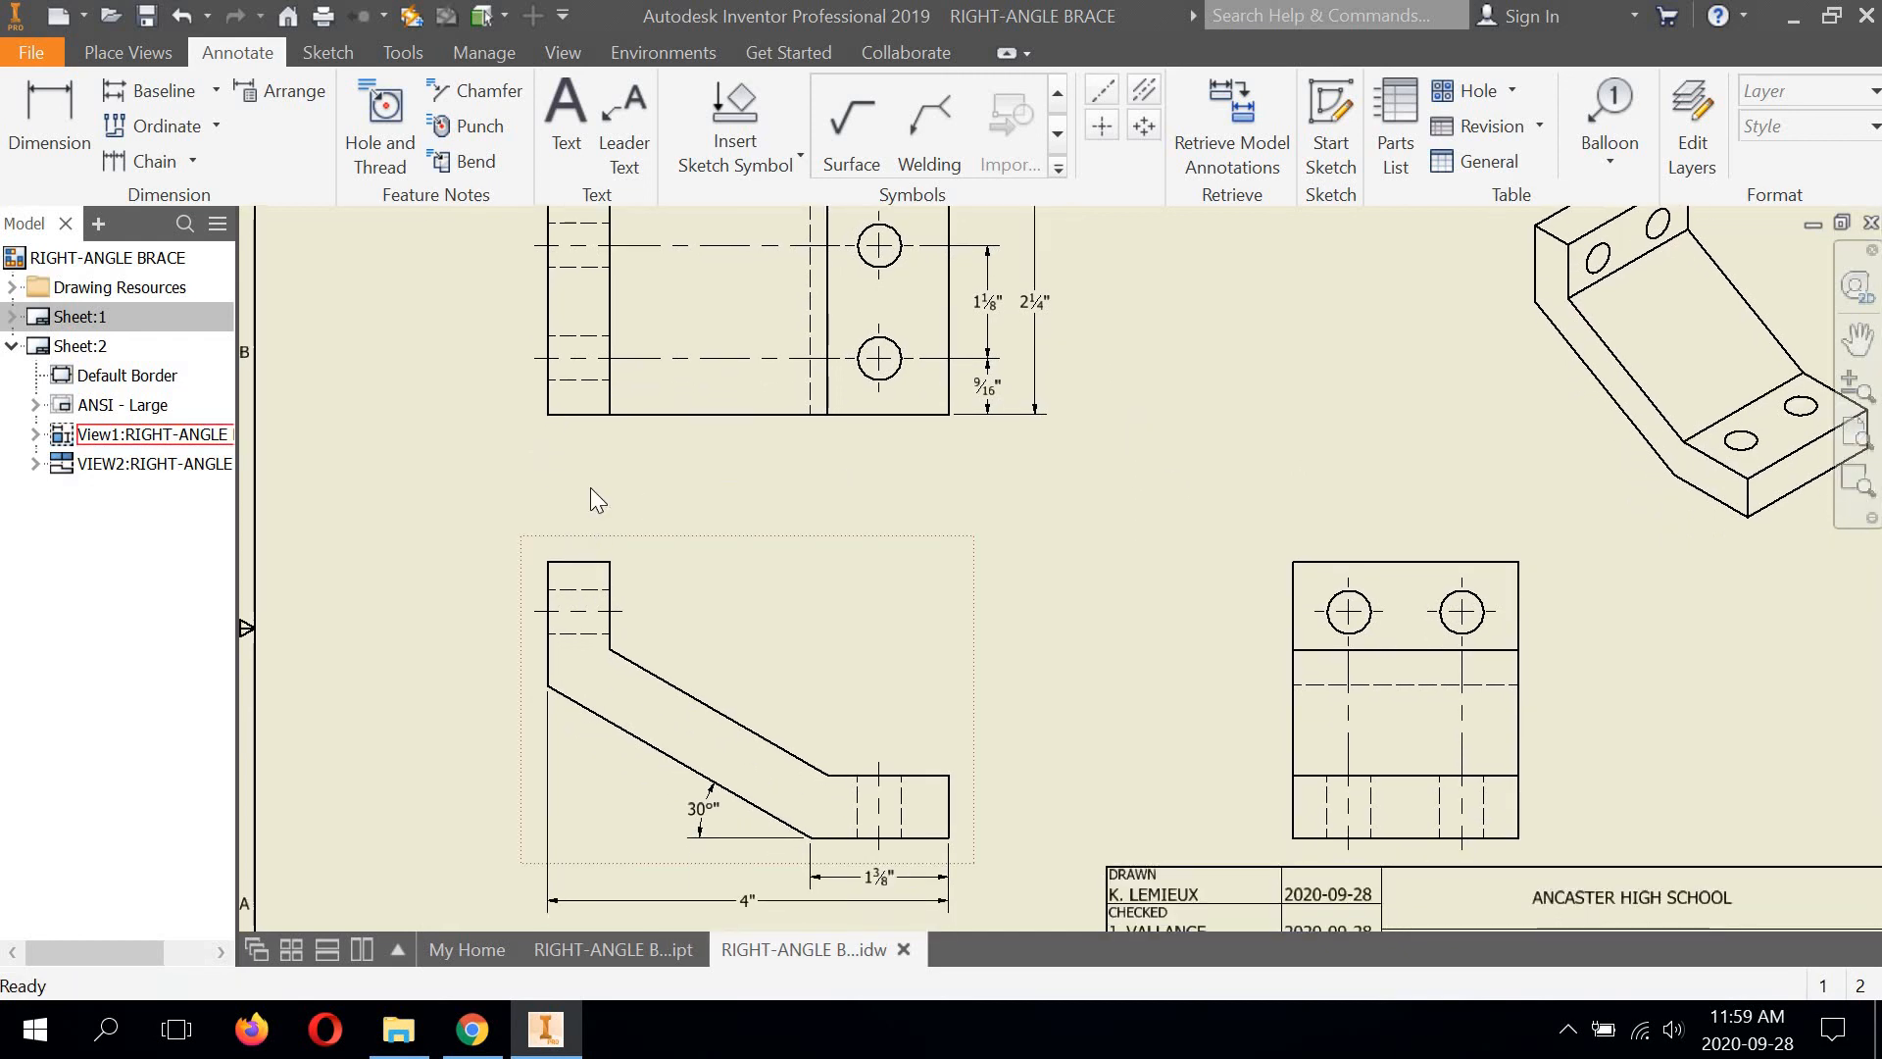
scroll(593, 484, "up", 2)
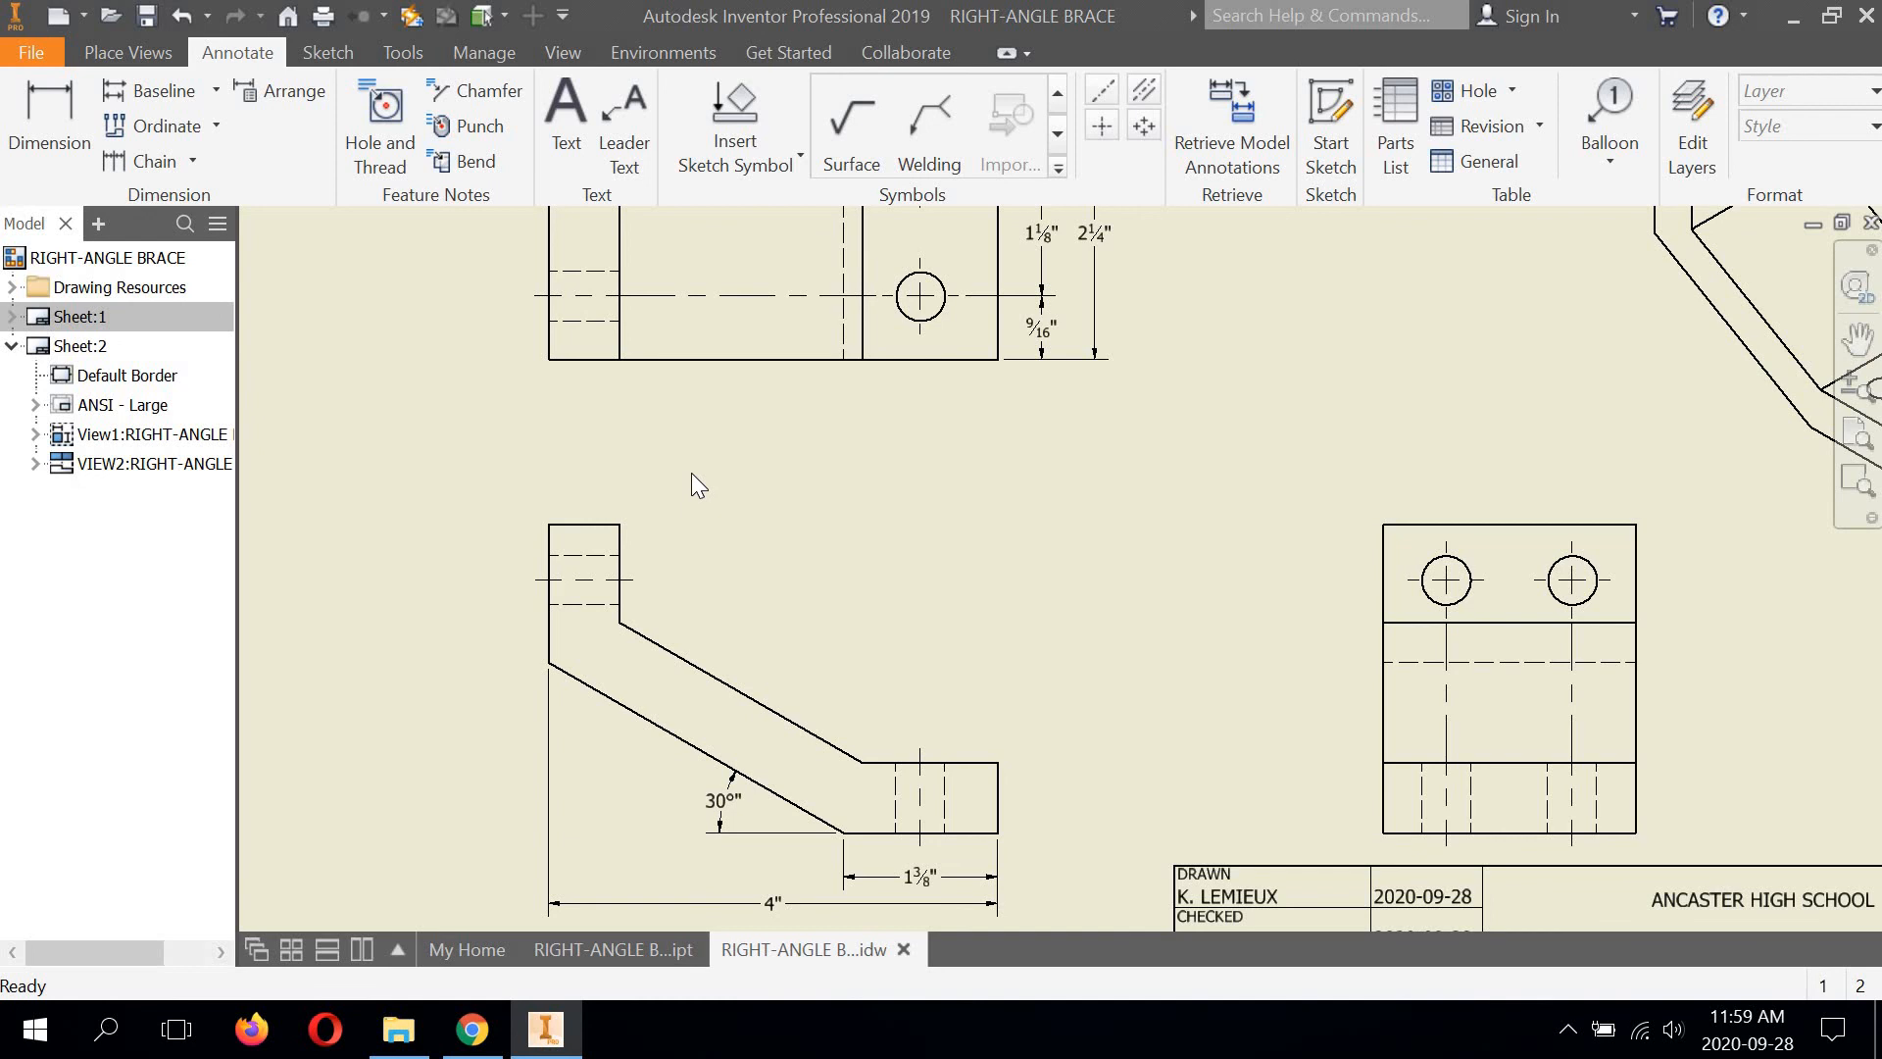
middle_click_drag(722, 559, 753, 600)
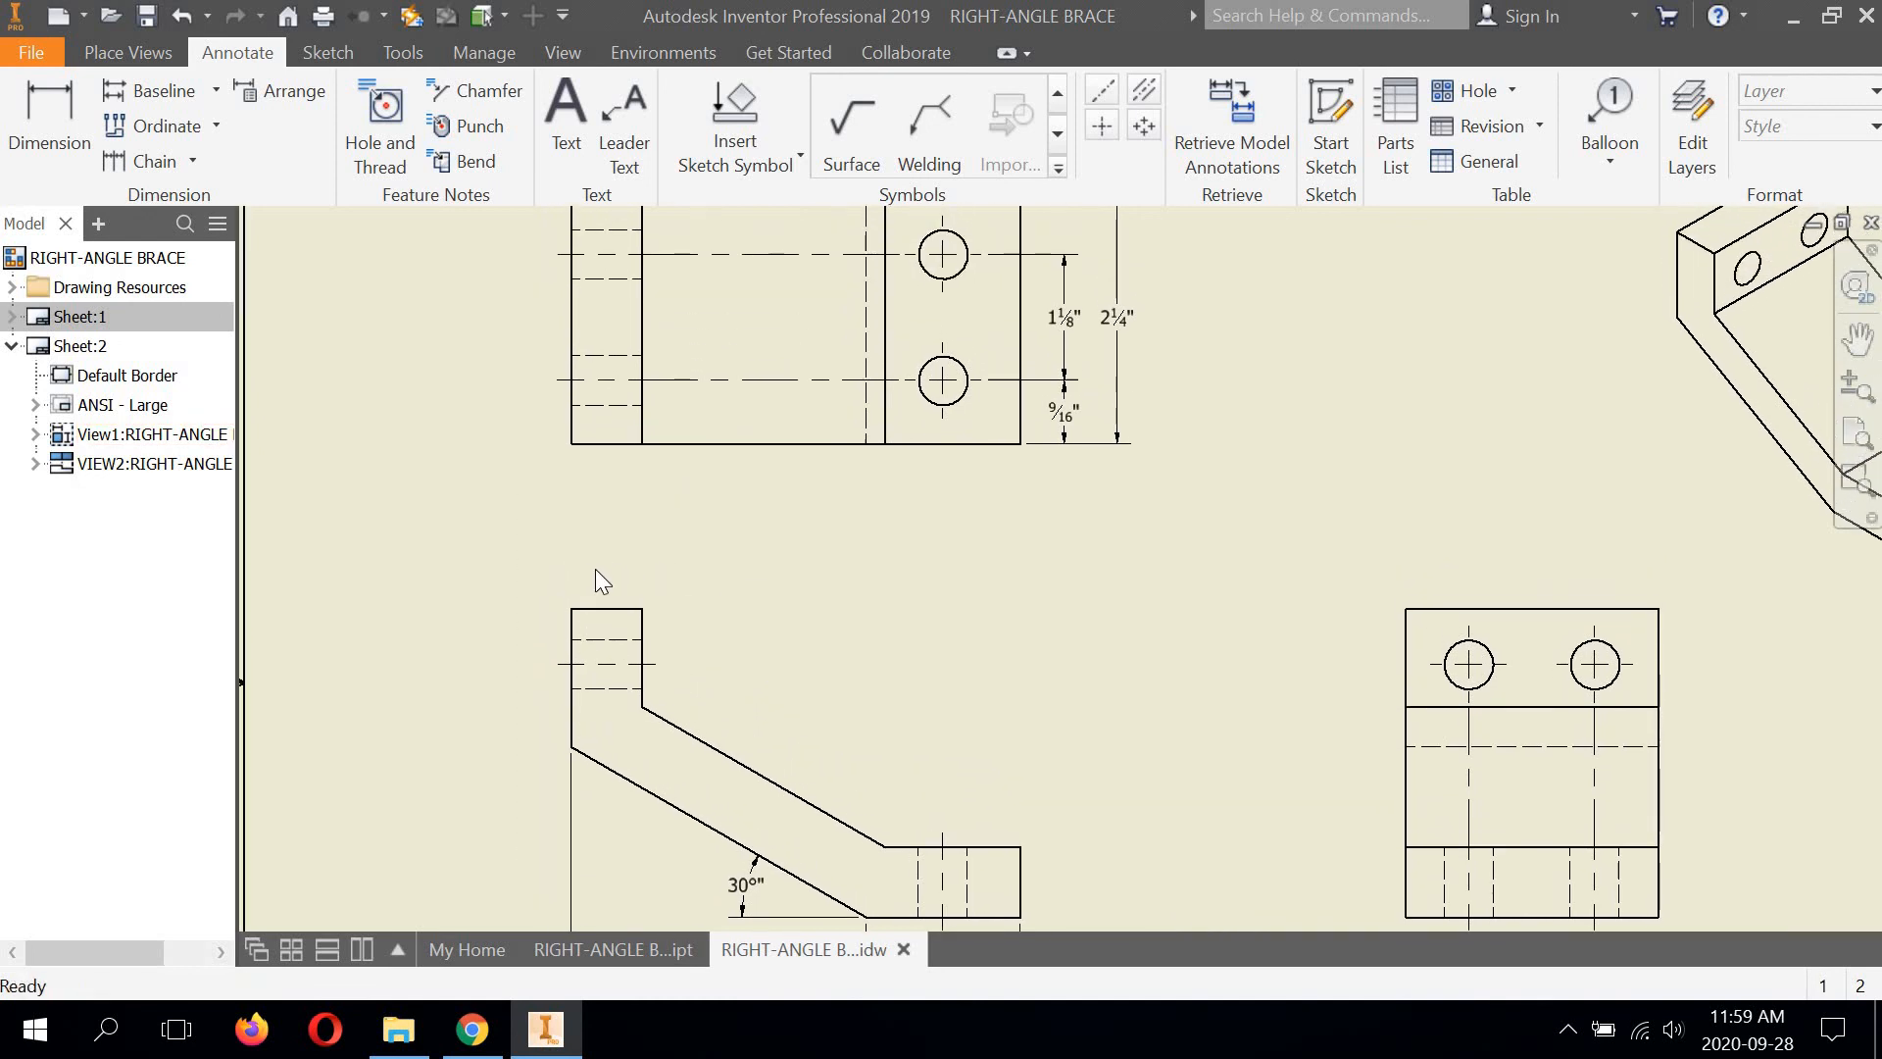
middle_click_drag(634, 545, 650, 484)
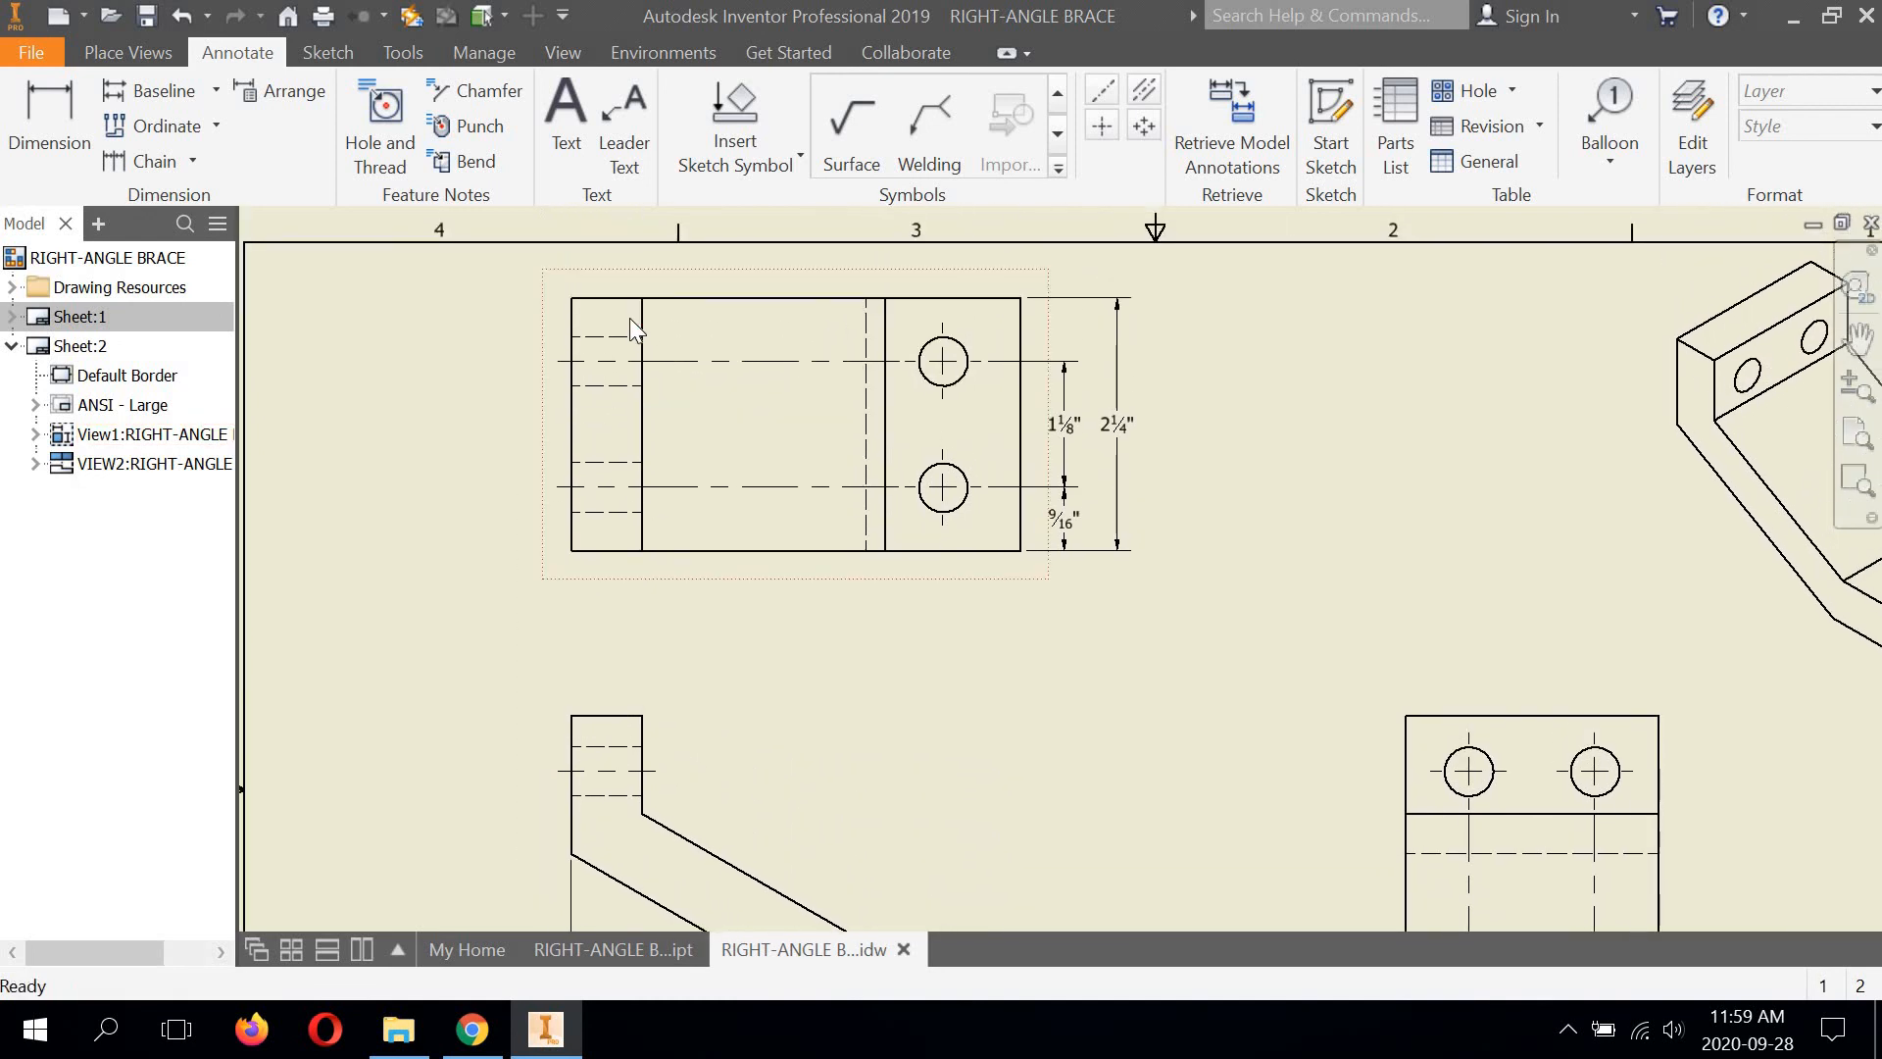
scroll(635, 320, "up", 3)
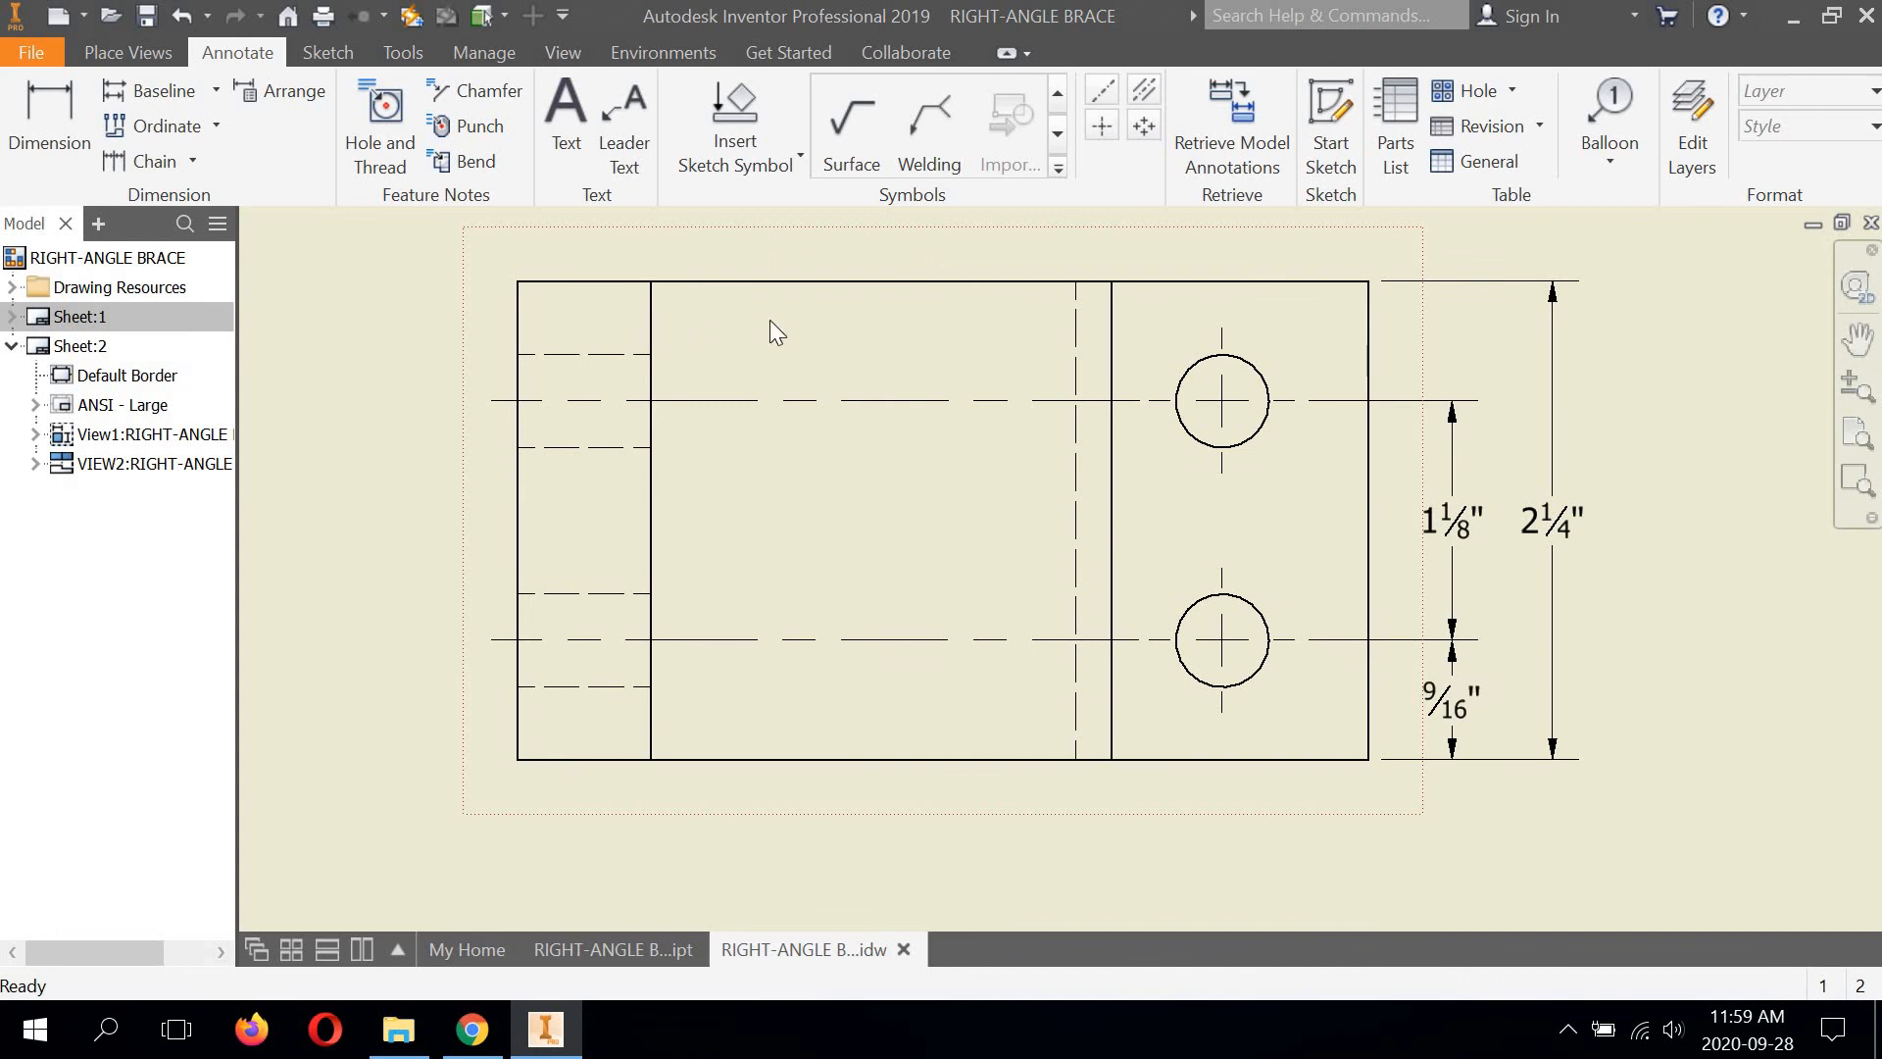
scroll(903, 389, "down", 6)
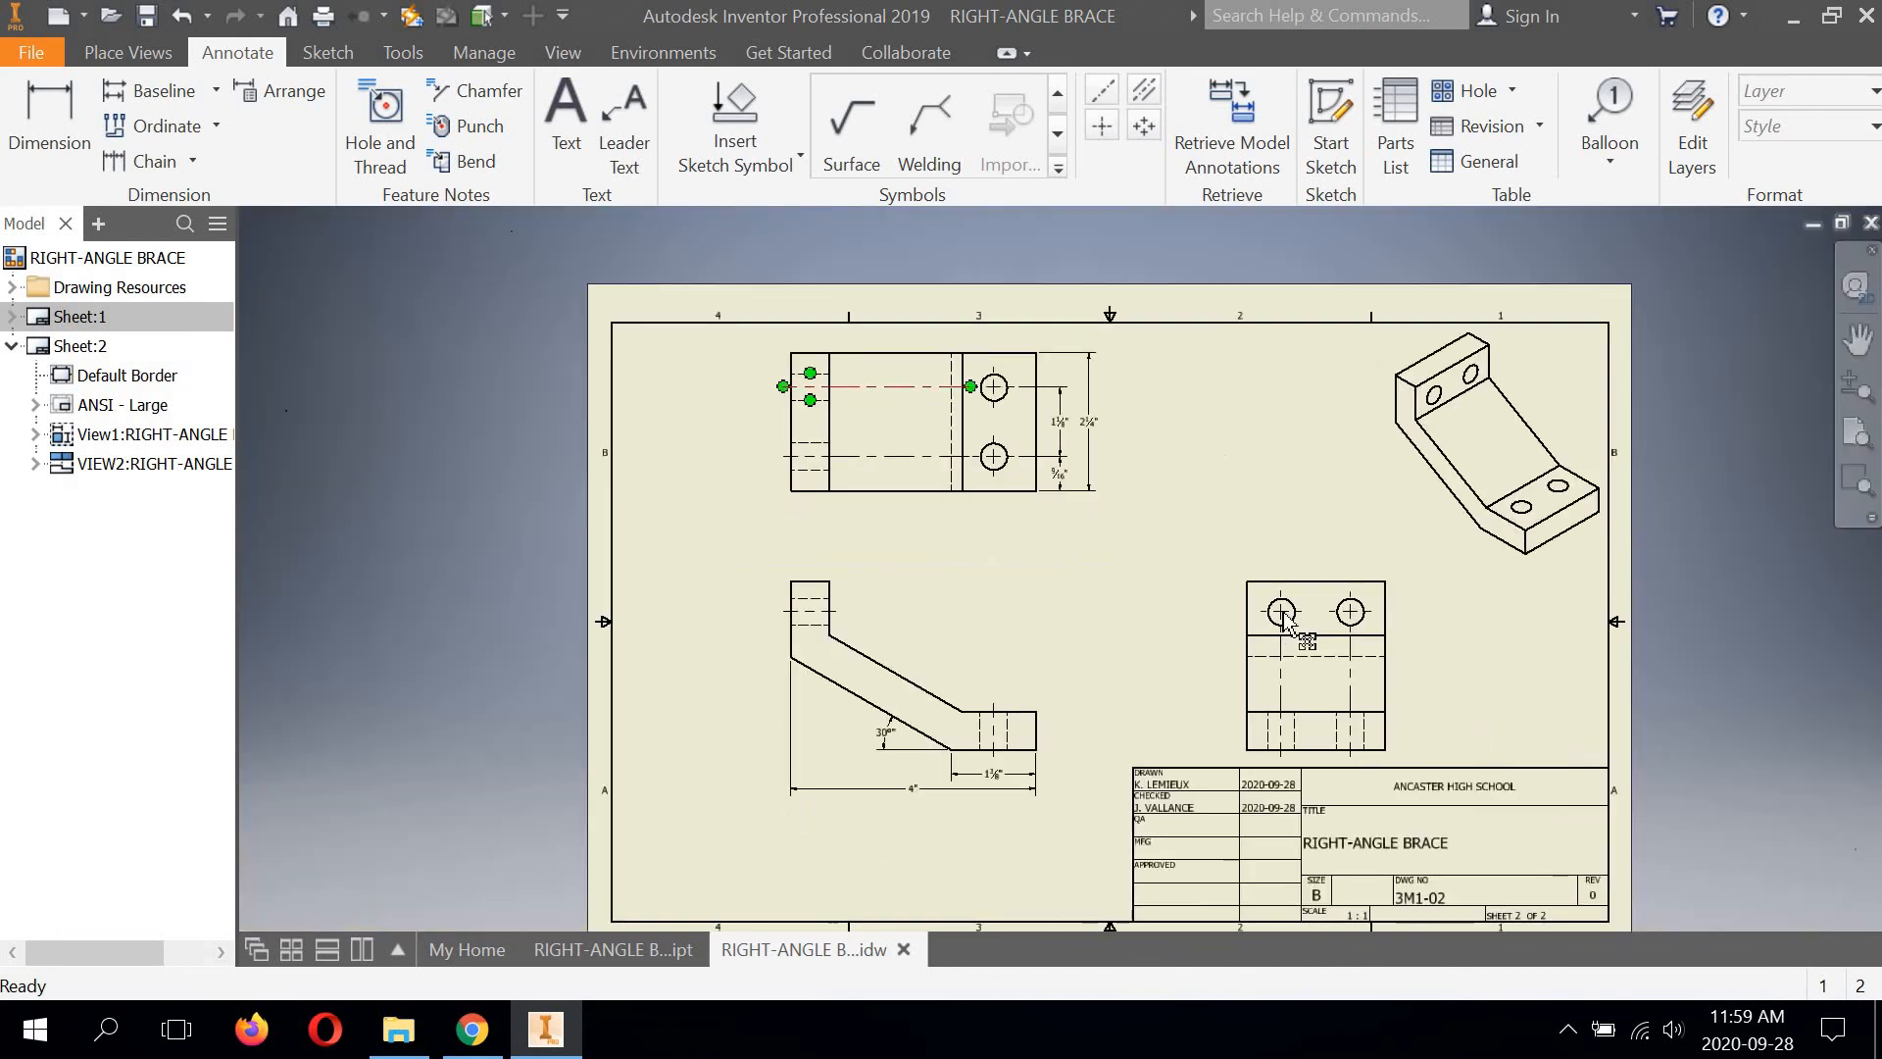
scroll(957, 692, "up", 3)
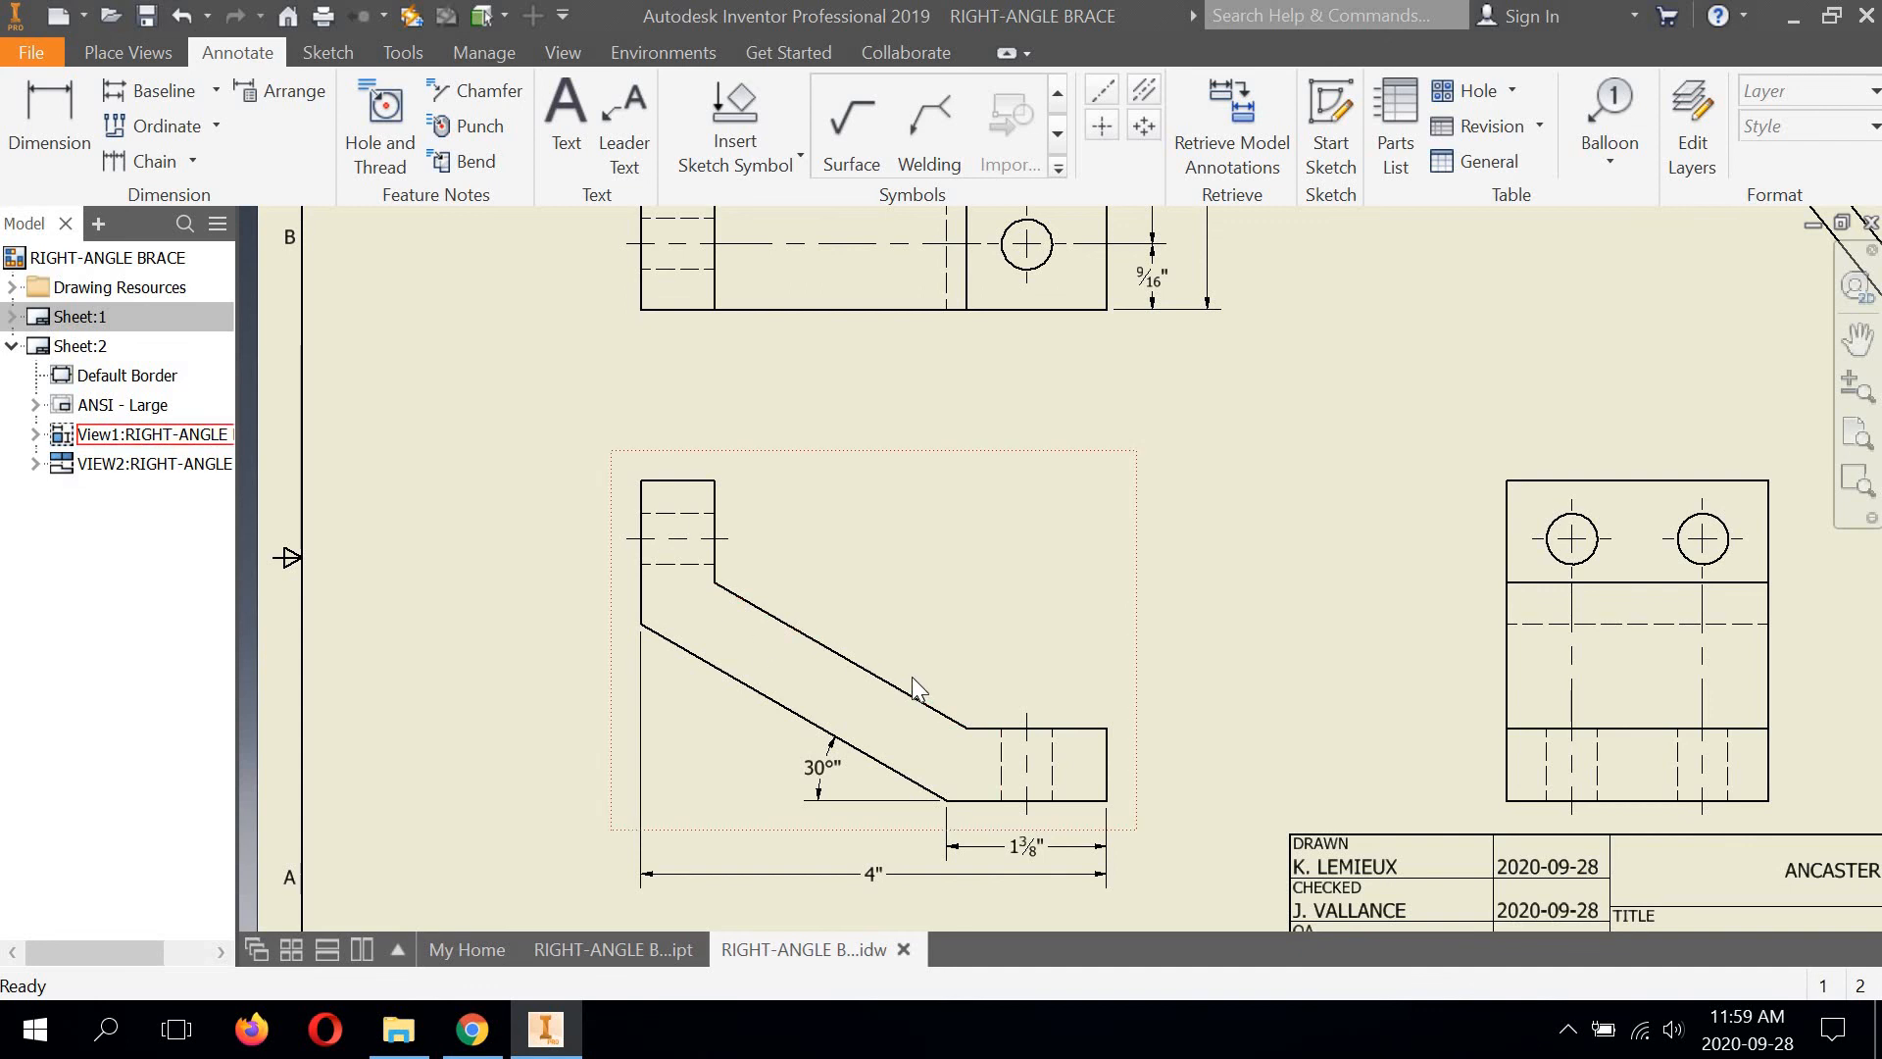
middle_click_drag(862, 513, 805, 458)
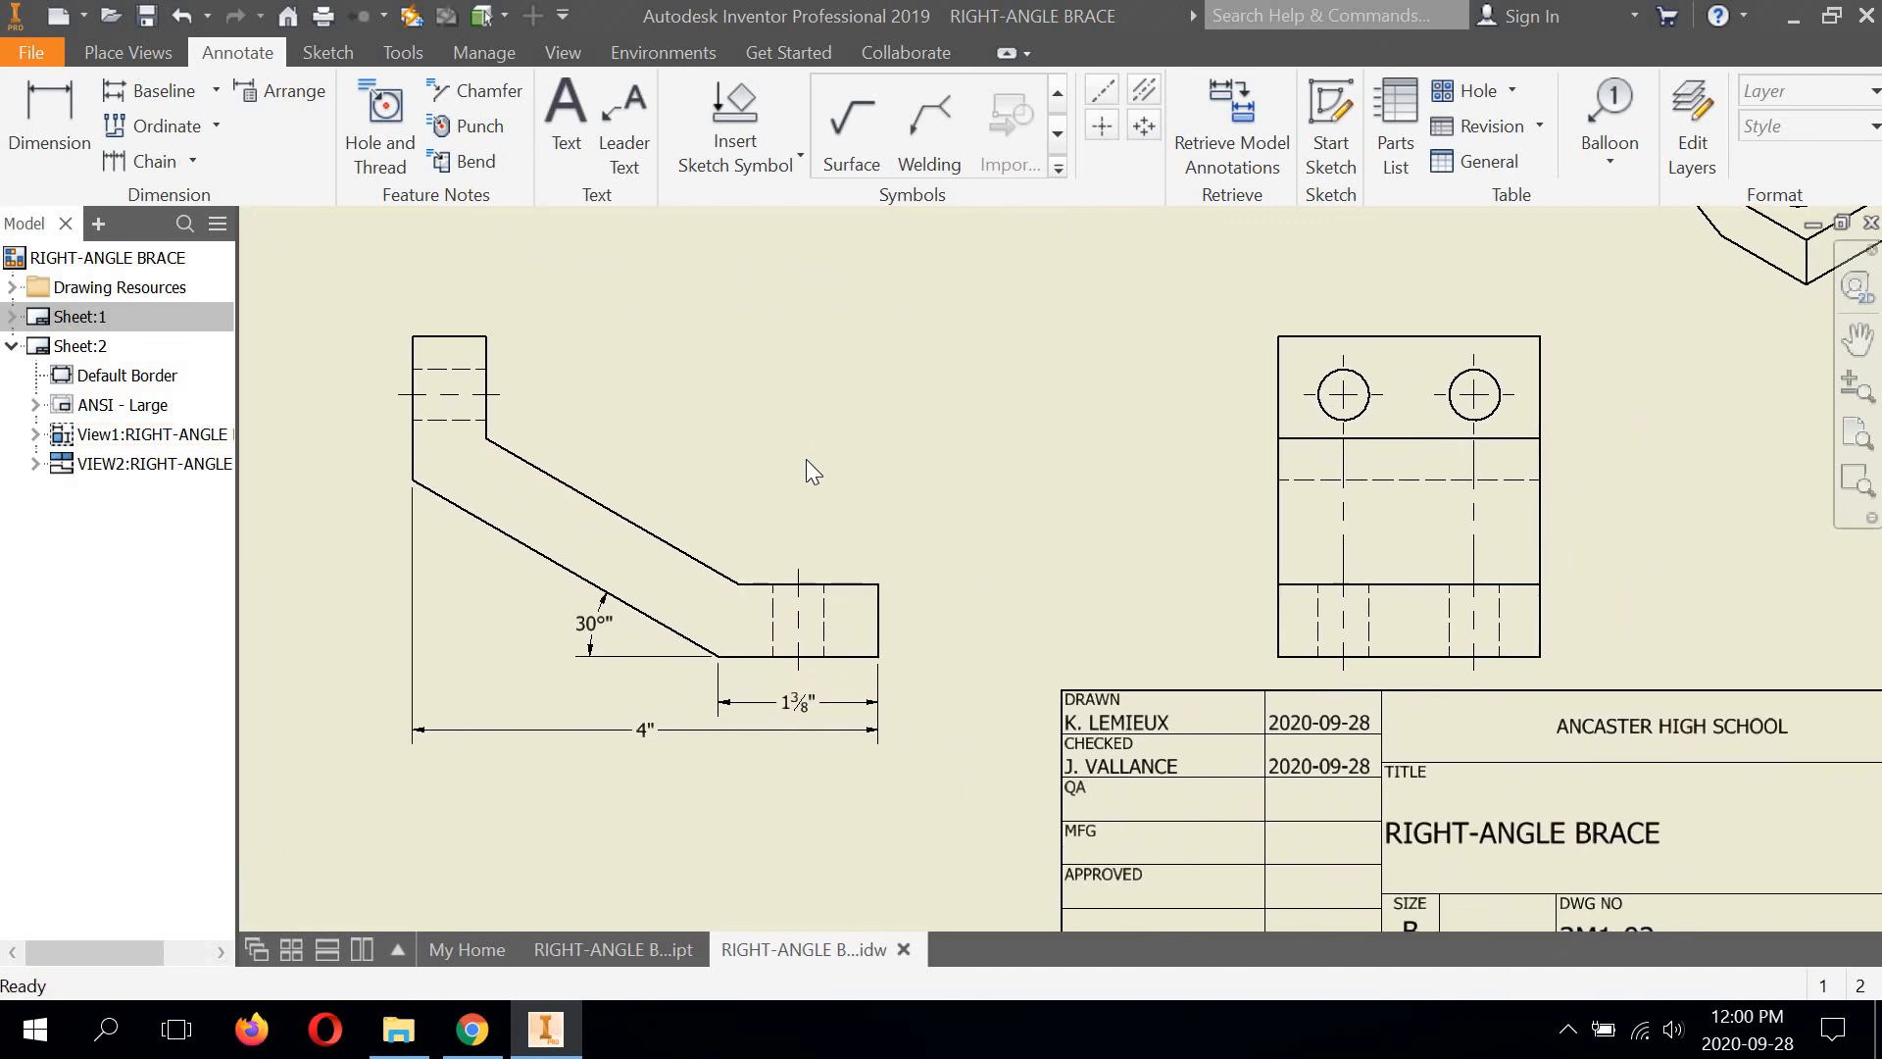
middle_click_drag(642, 458, 667, 532)
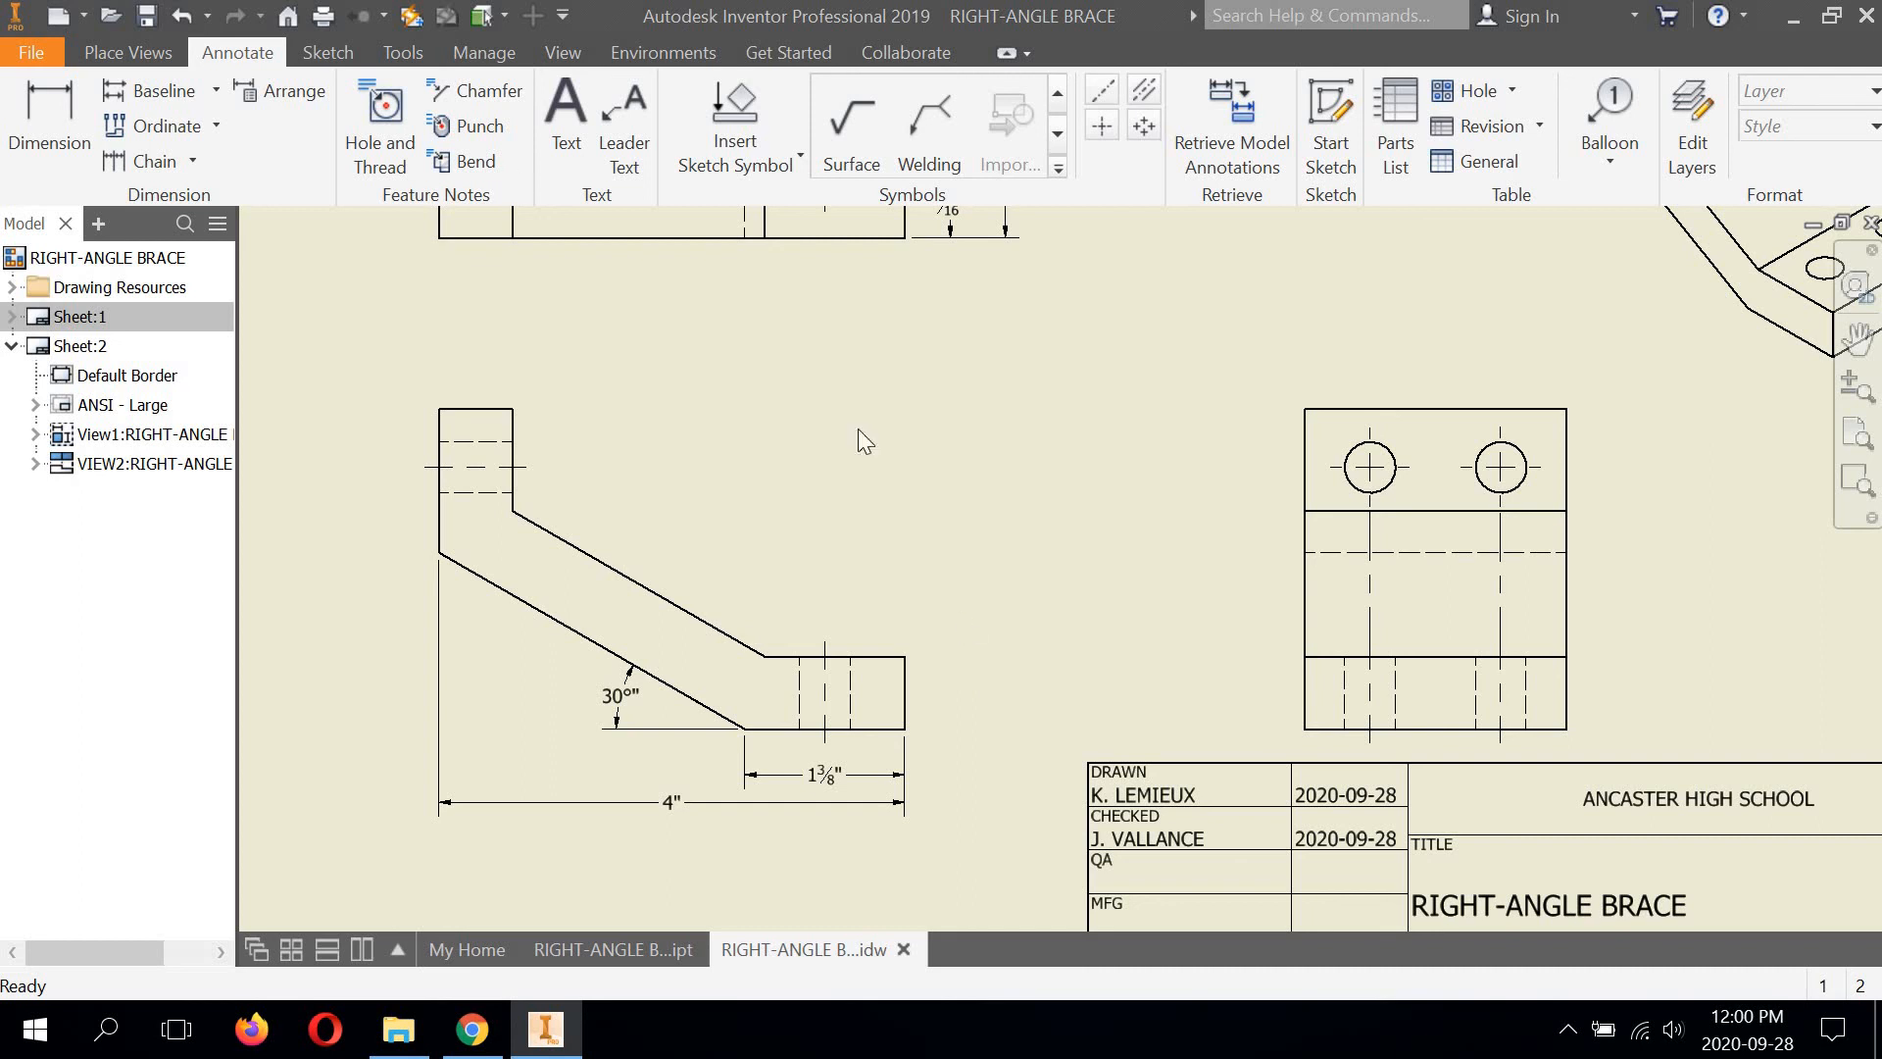
Dimension the lower flange's thickness beside its free end in the front view, appending "TYP." to the dimension text
left_click(39, 103)
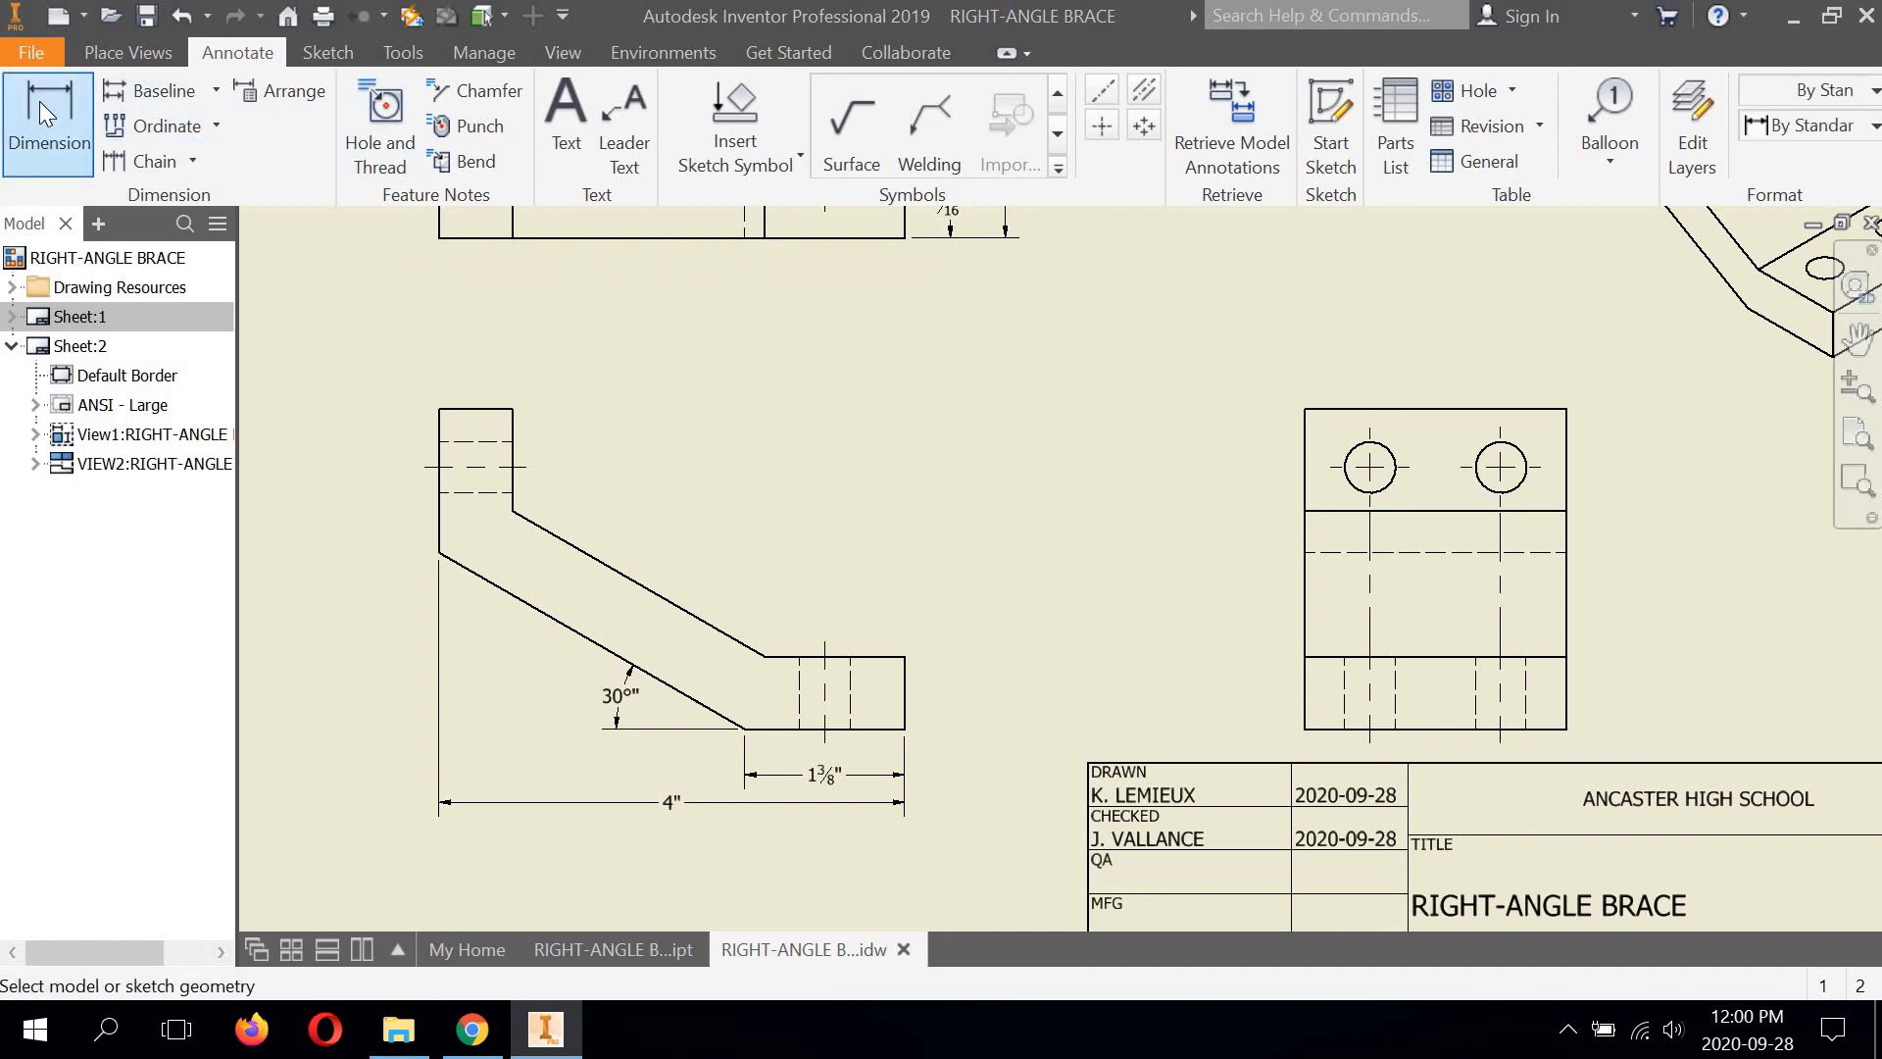
left_click(877, 674)
left_click(887, 727)
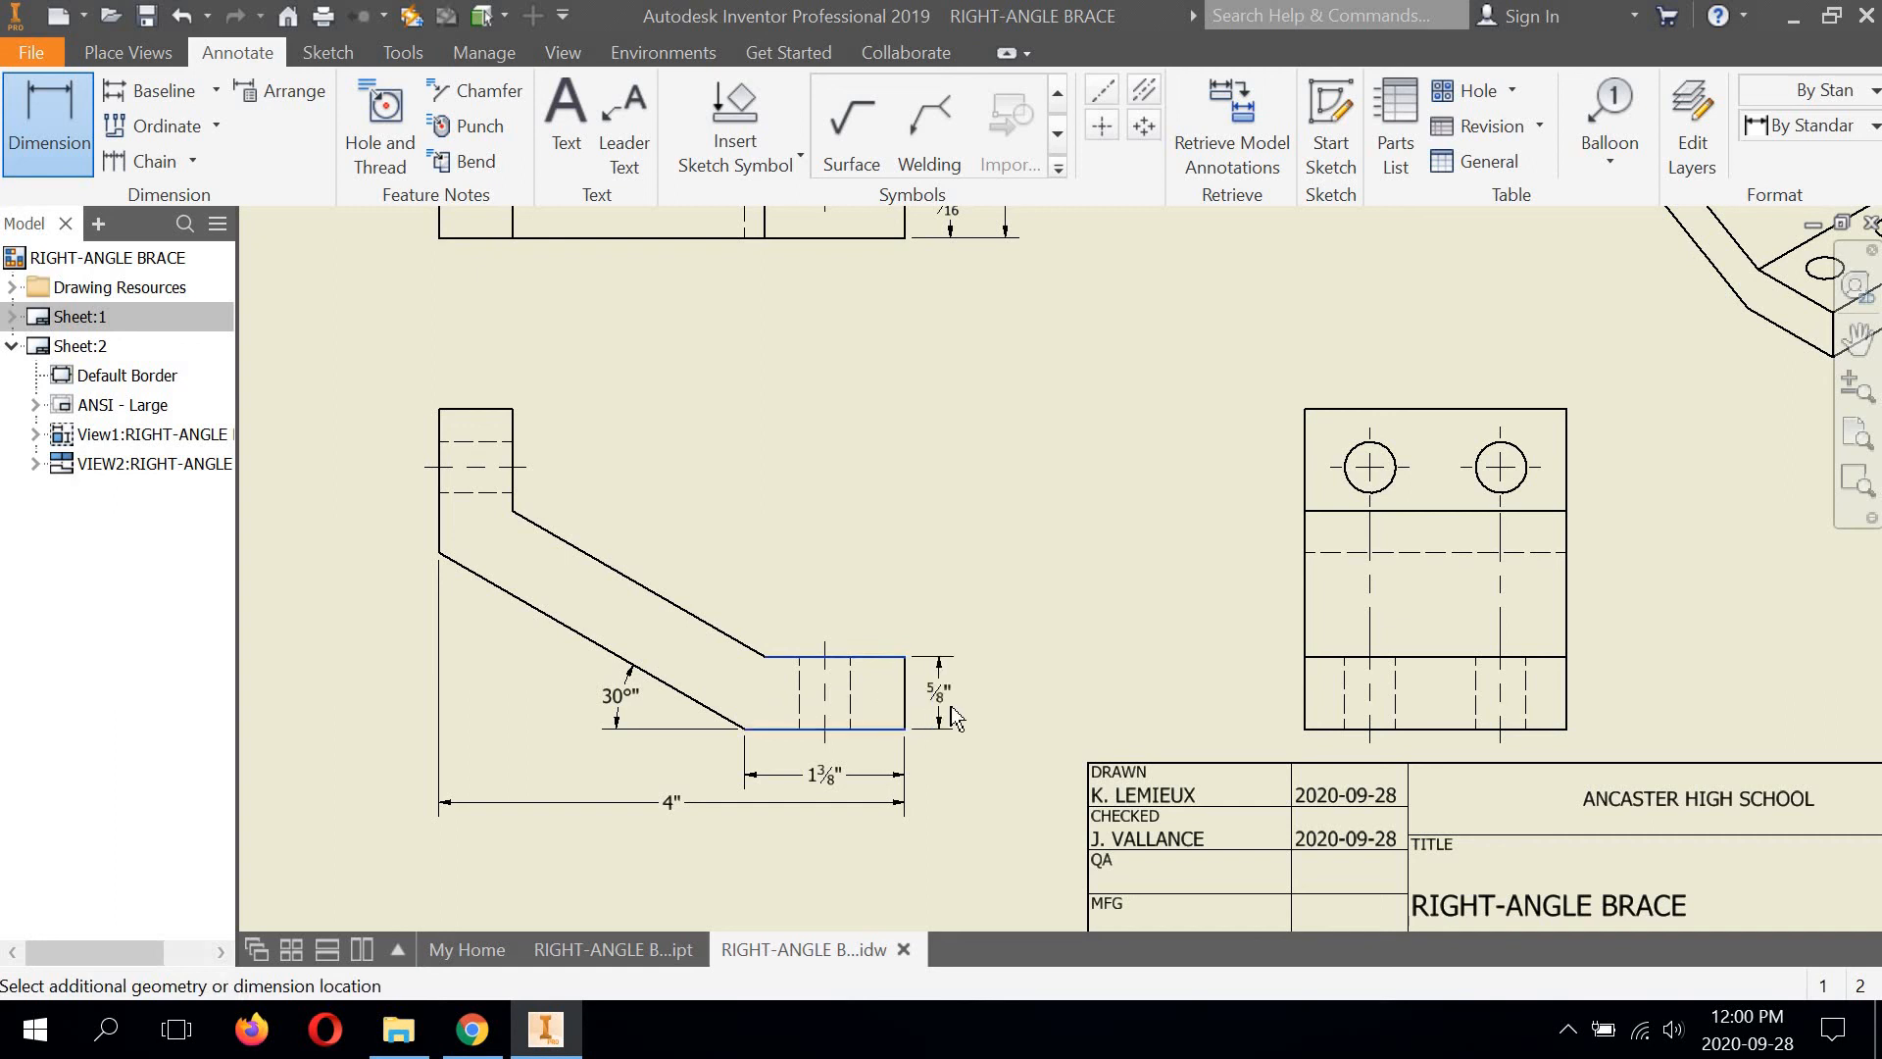
scroll(959, 718, "up", 3)
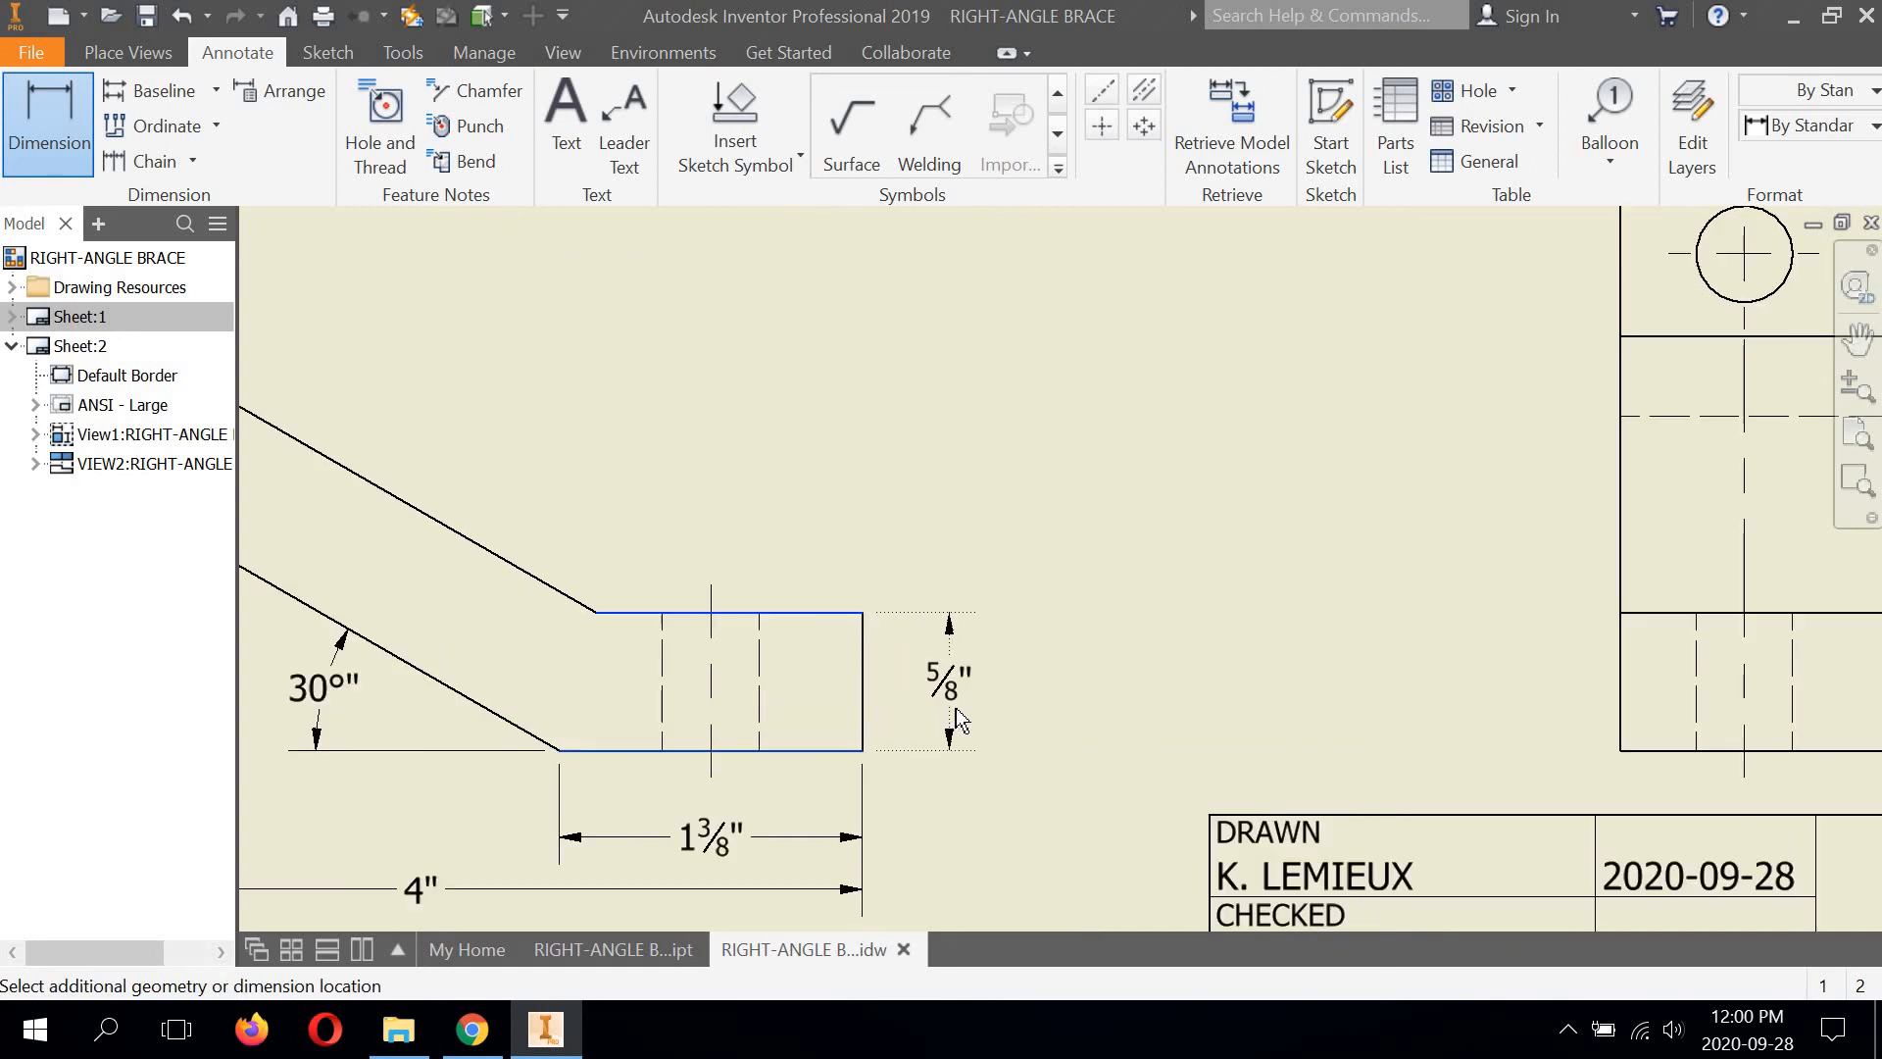
left_click(956, 706)
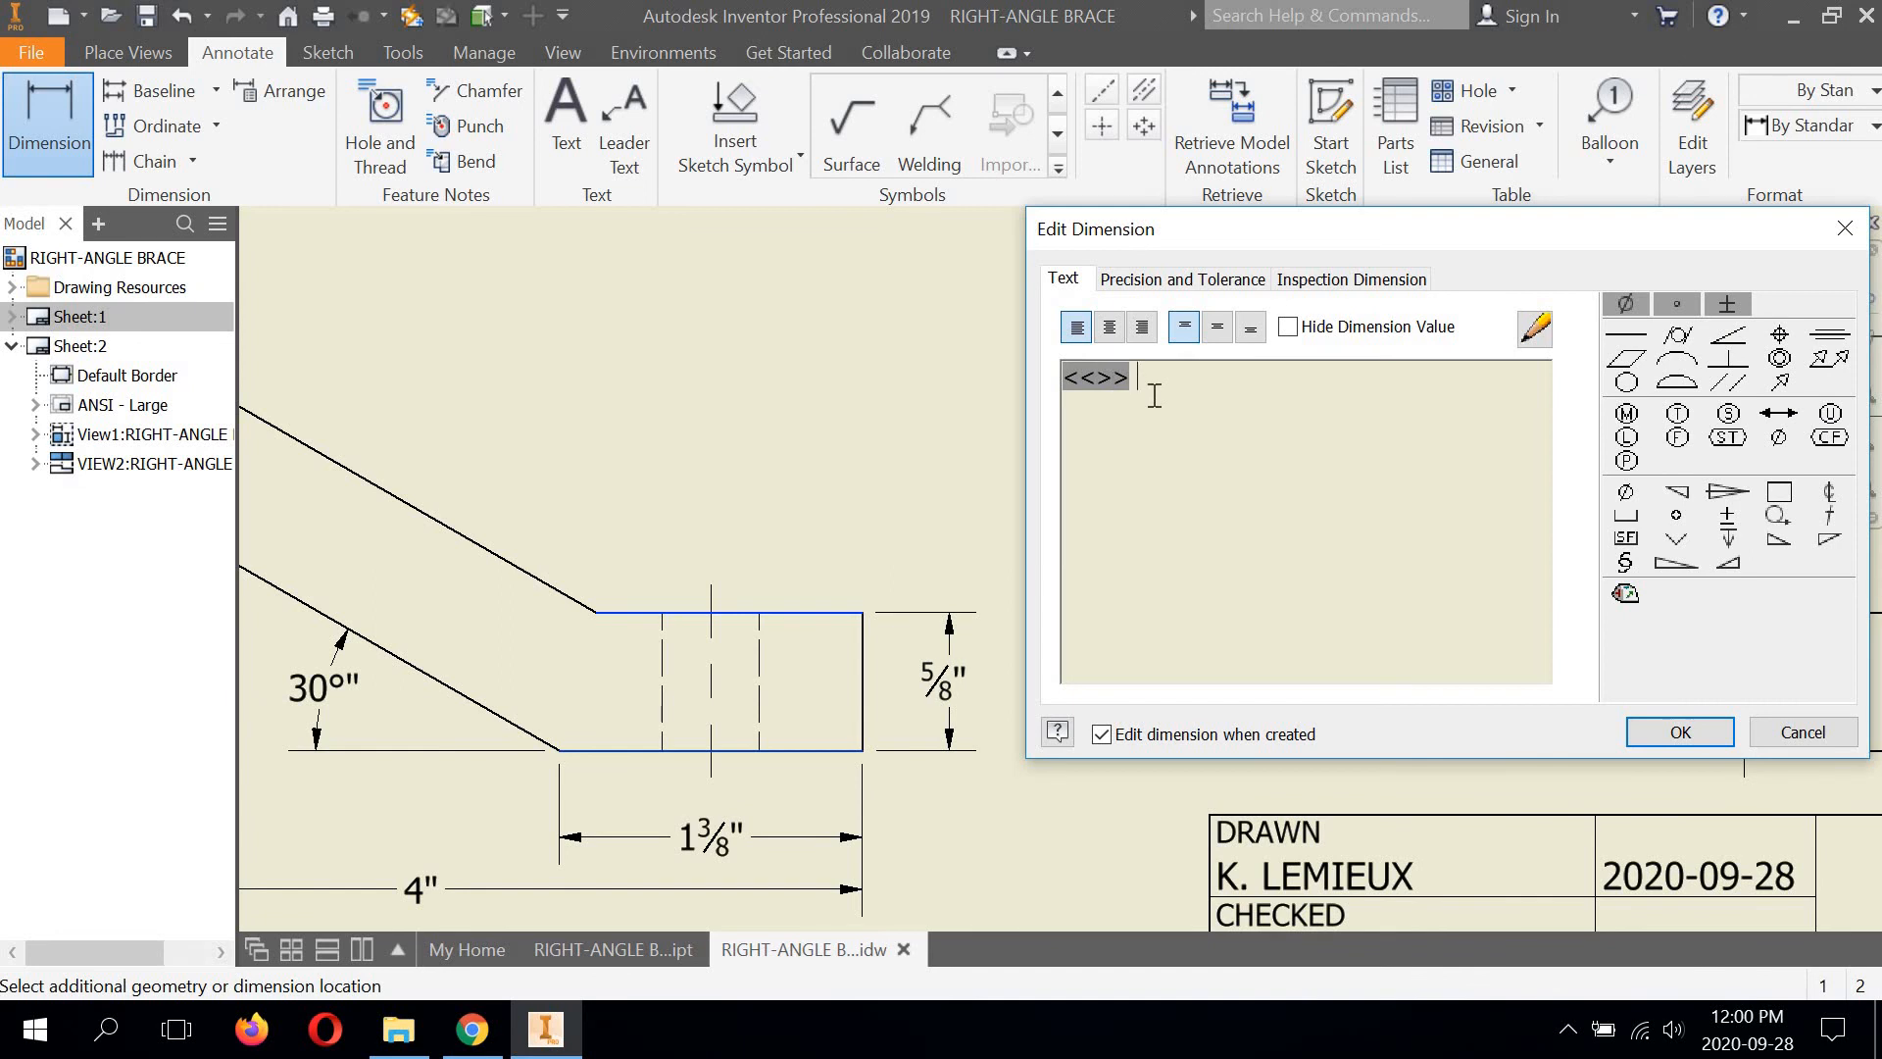
type("TYP.")
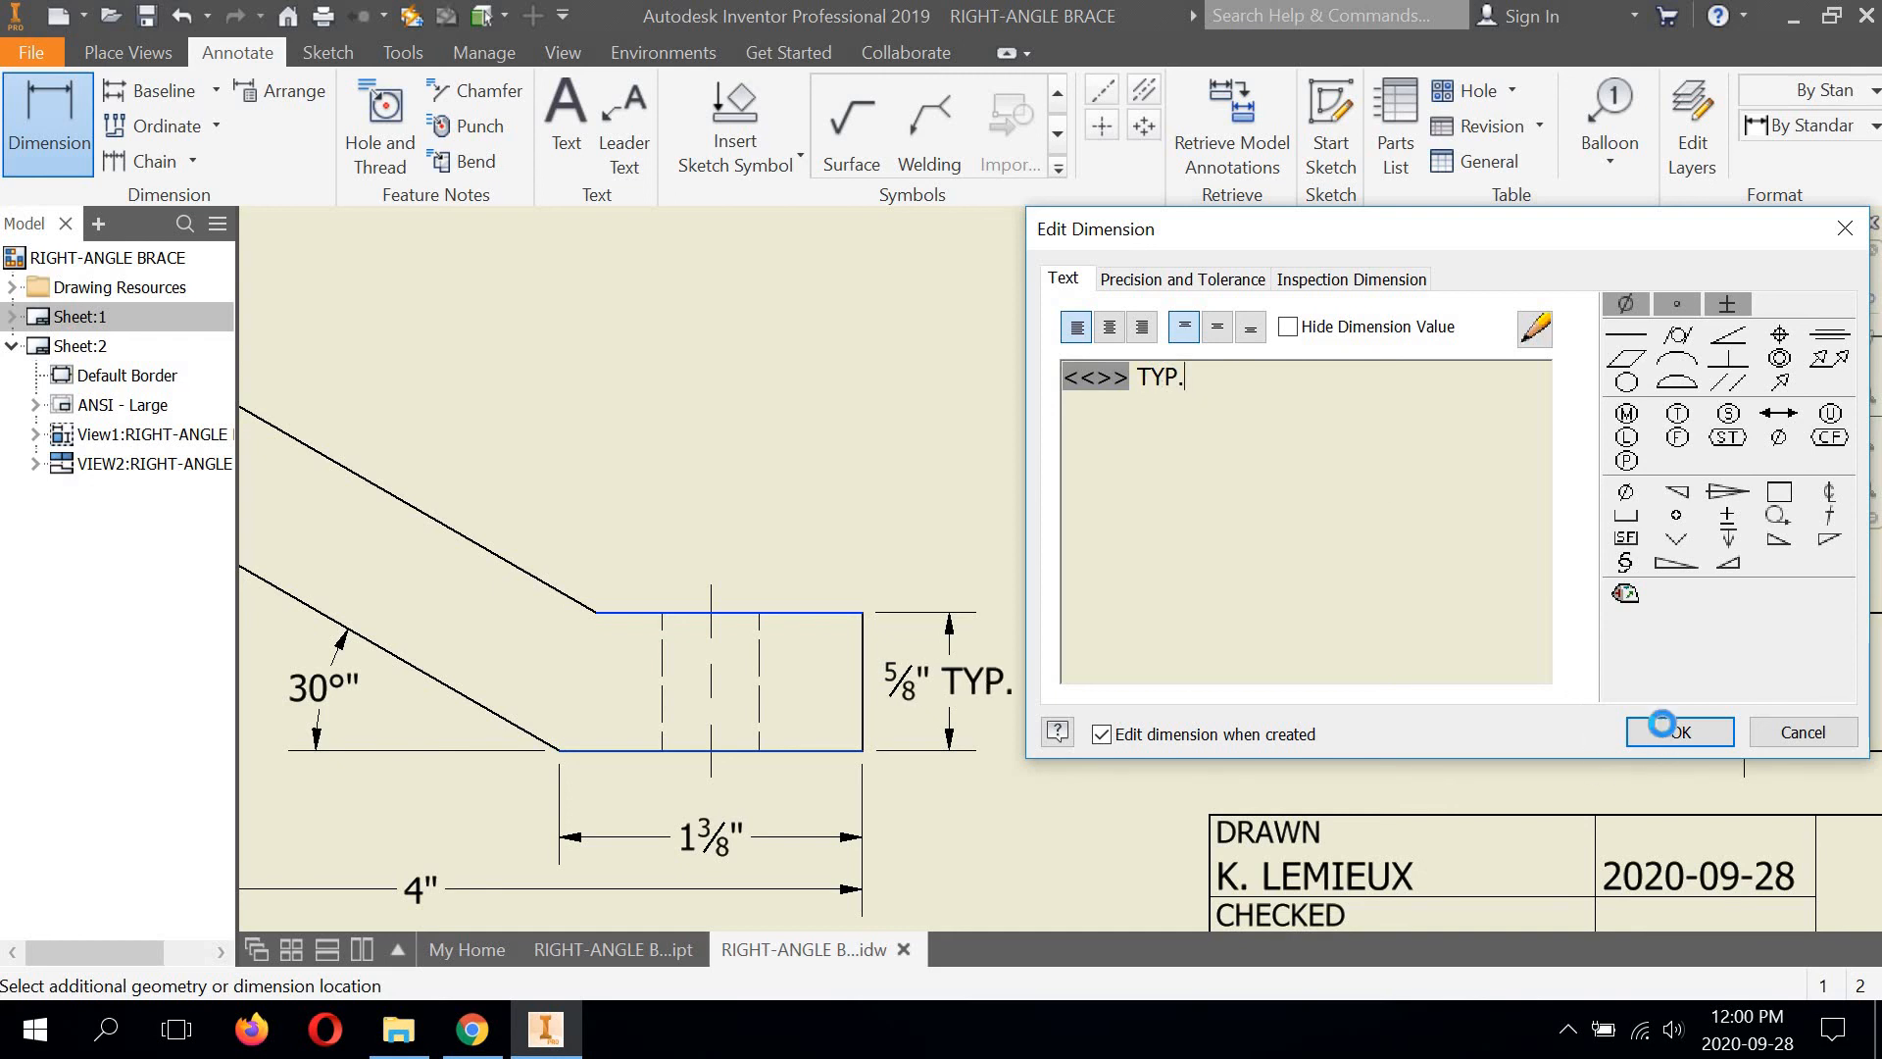
left_click(1677, 733)
right_click(1144, 486)
left_click(1225, 490)
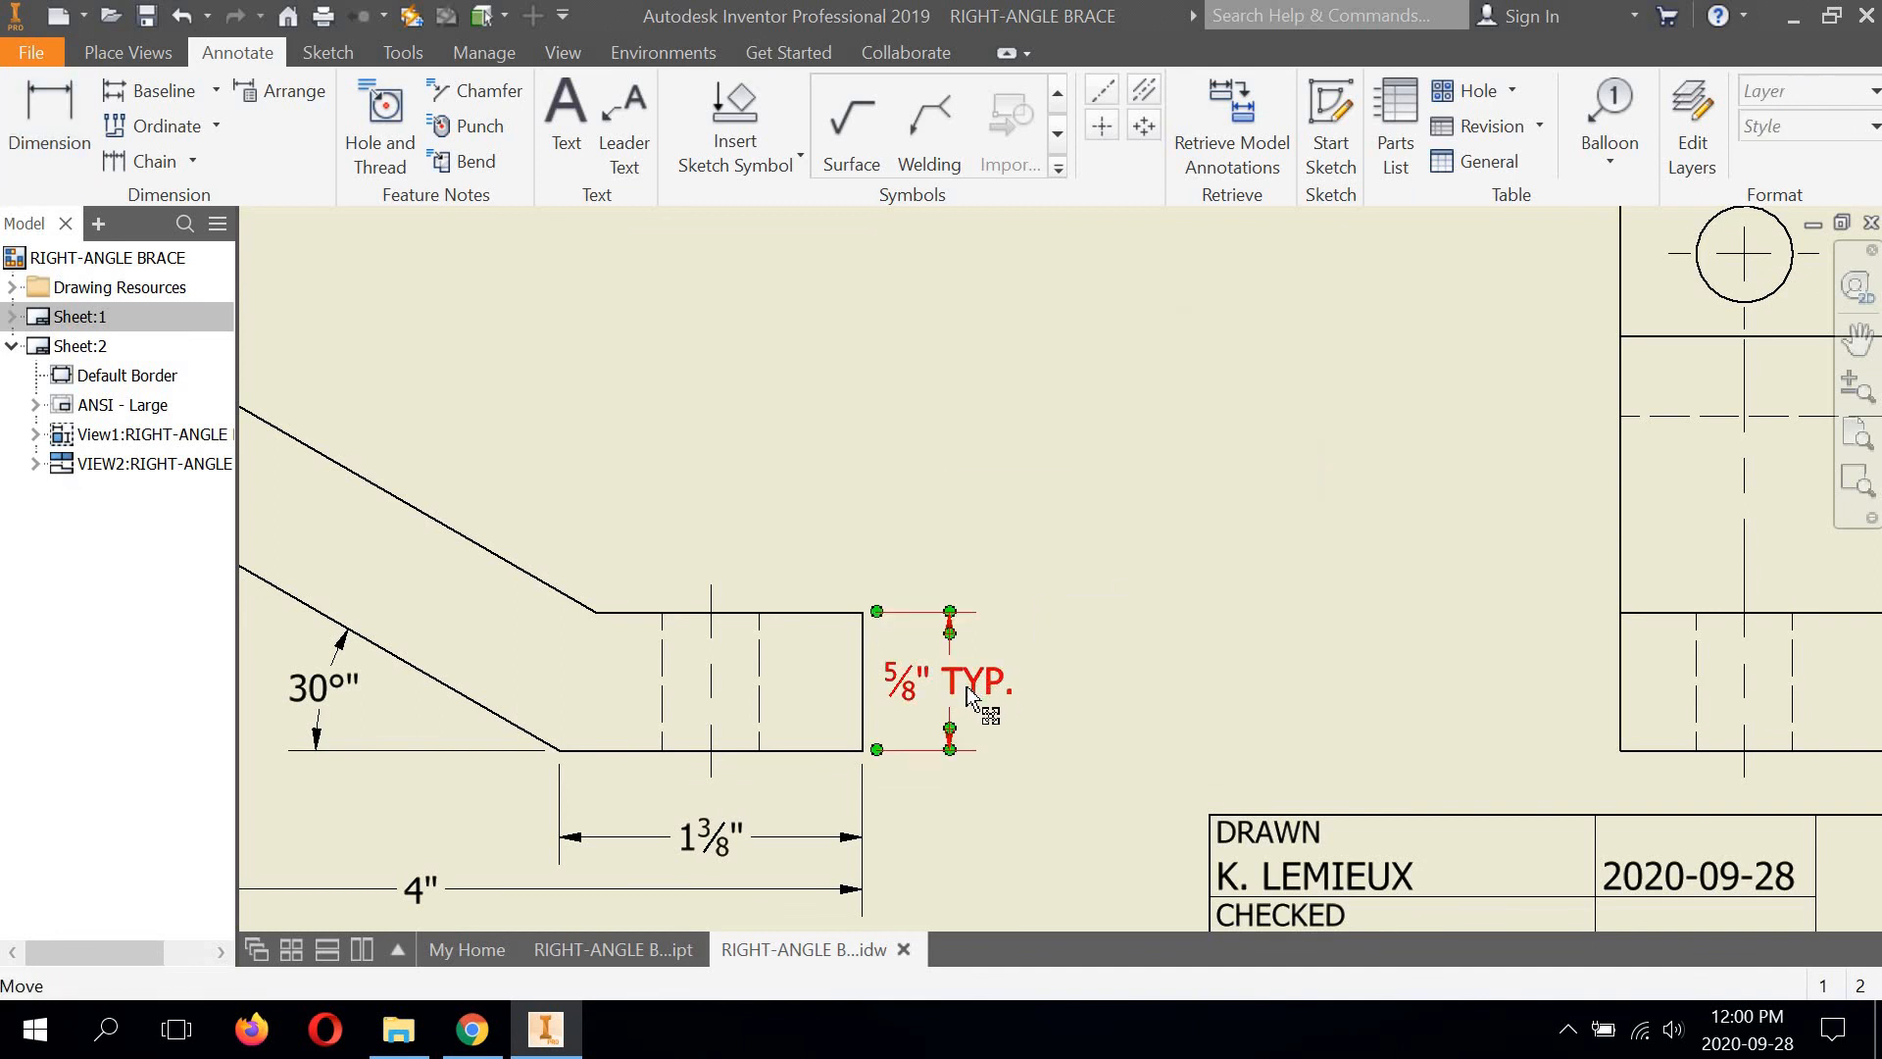
Move the flange thickness dimension farther out from the front view so its text clears the flange's end
left_click(995, 708)
scroll(997, 708, "down", 4)
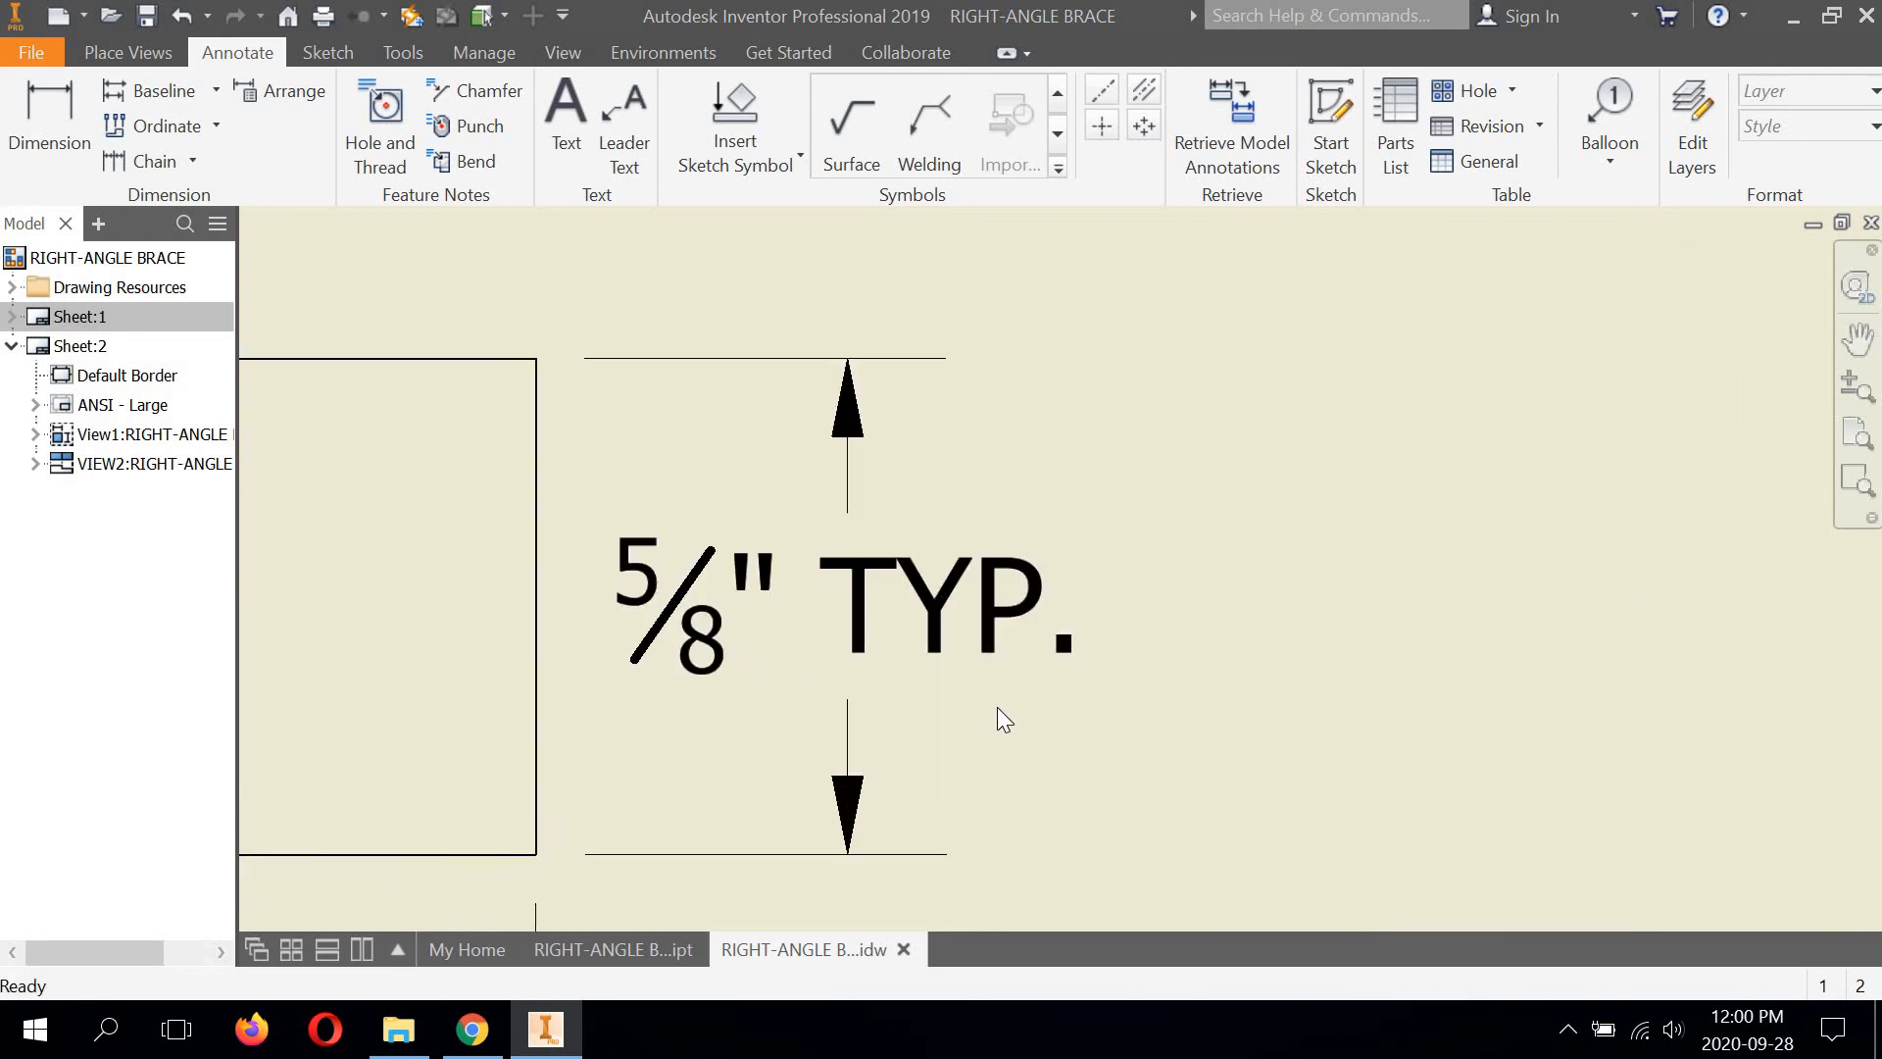
scroll(997, 708, "up", 5)
middle_click_drag(926, 649, 1043, 667)
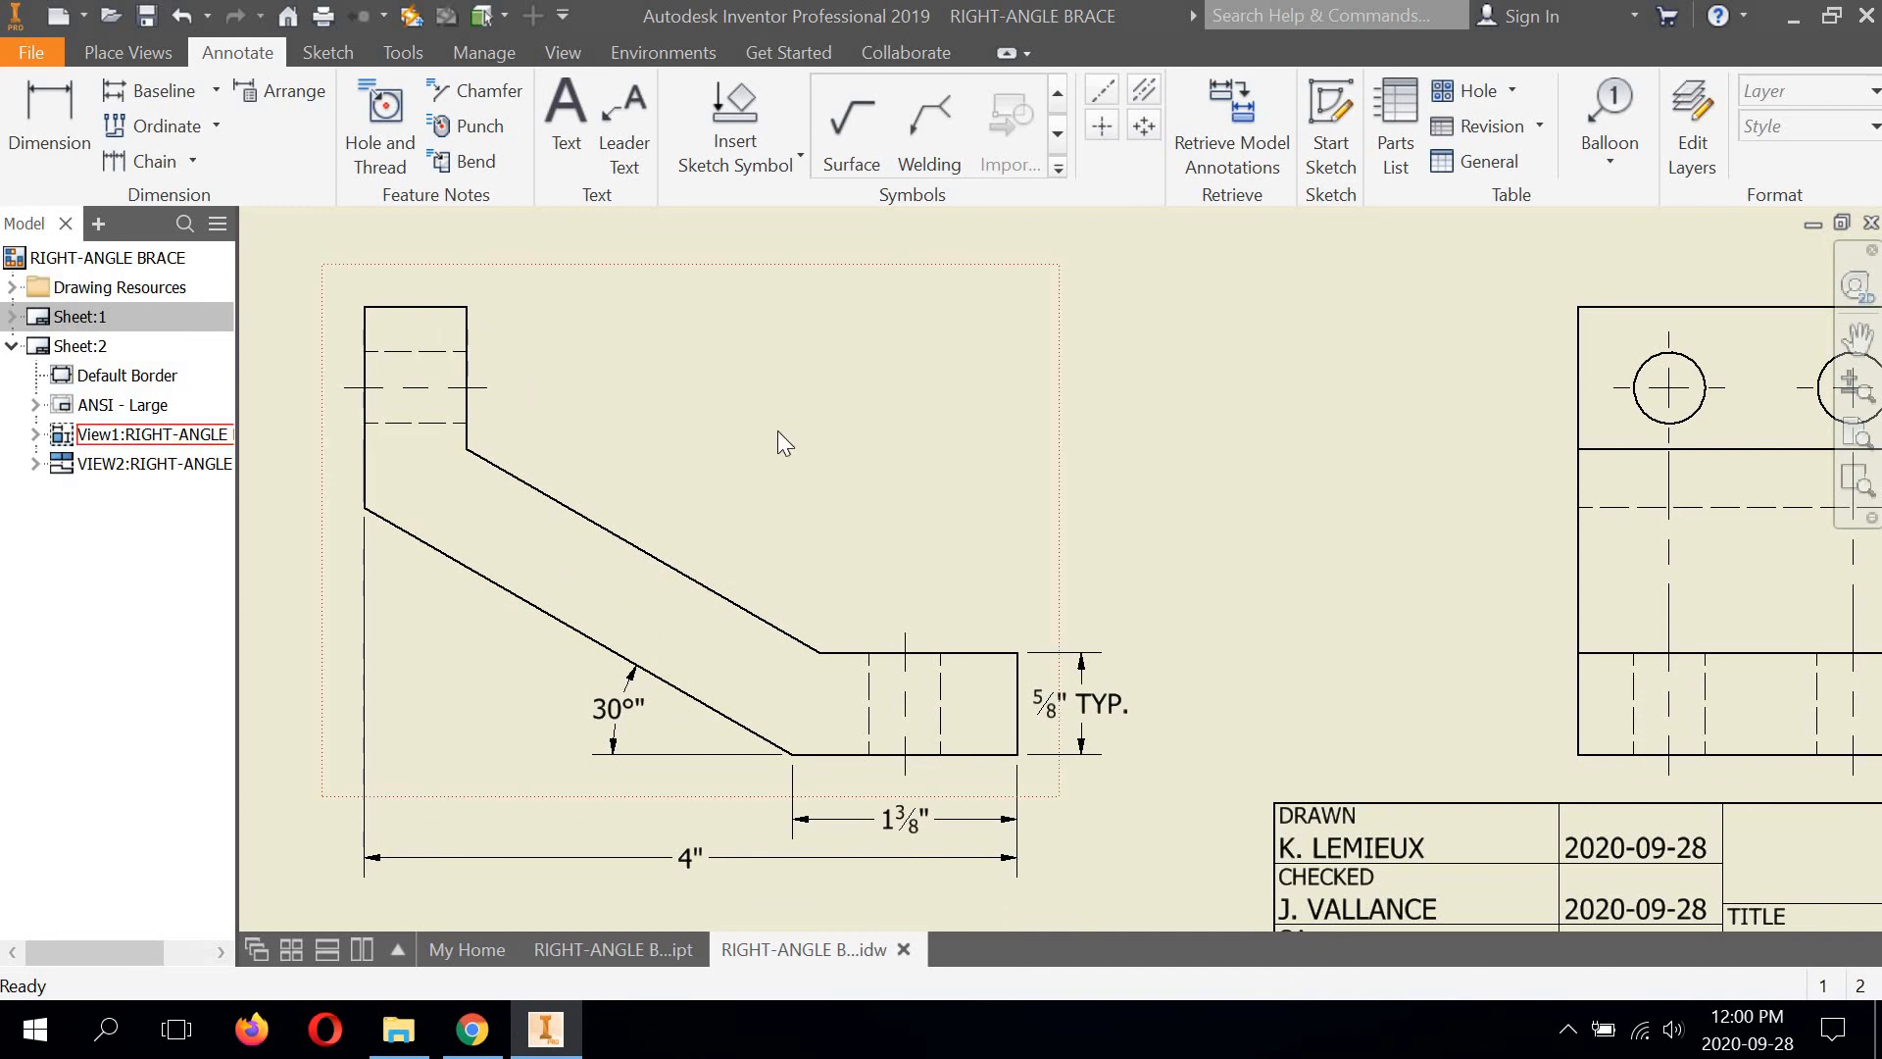
scroll(1078, 608, "up", 3)
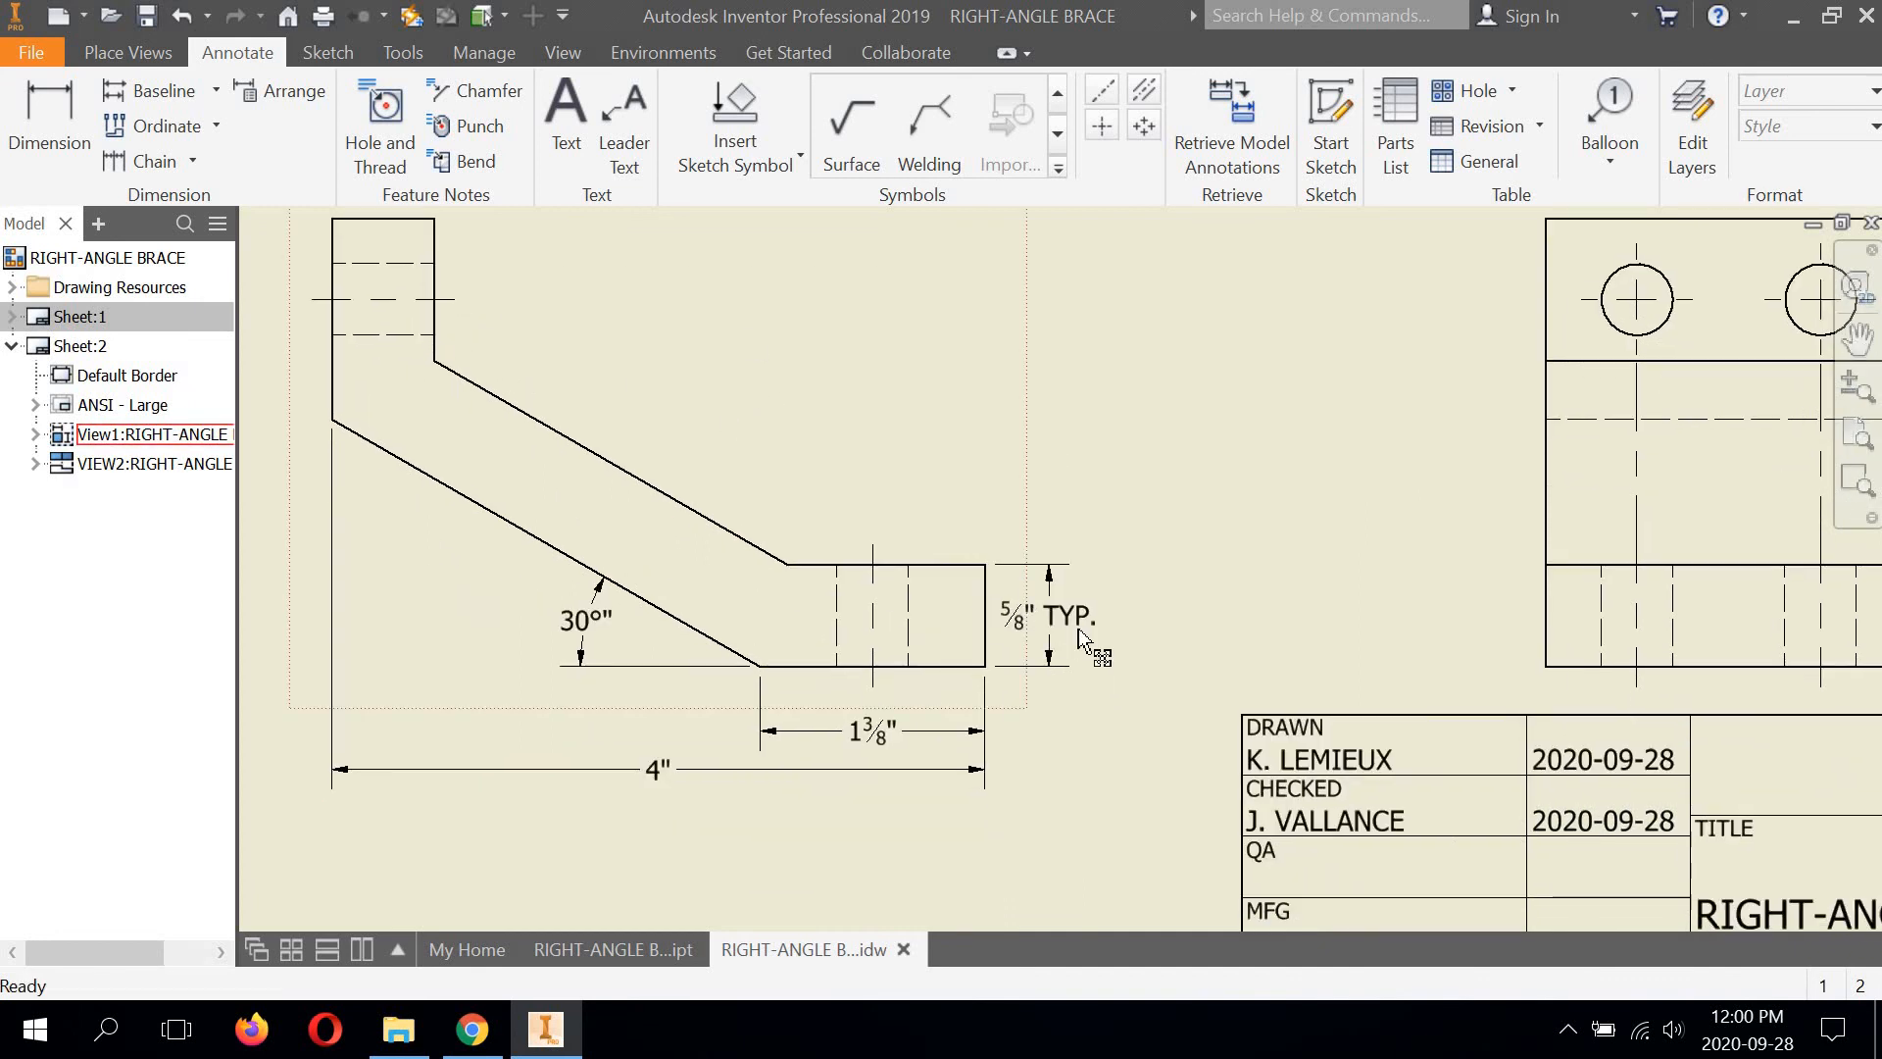
right_click(1232, 538)
left_click(1229, 586)
left_click_drag(1130, 649, 1154, 649)
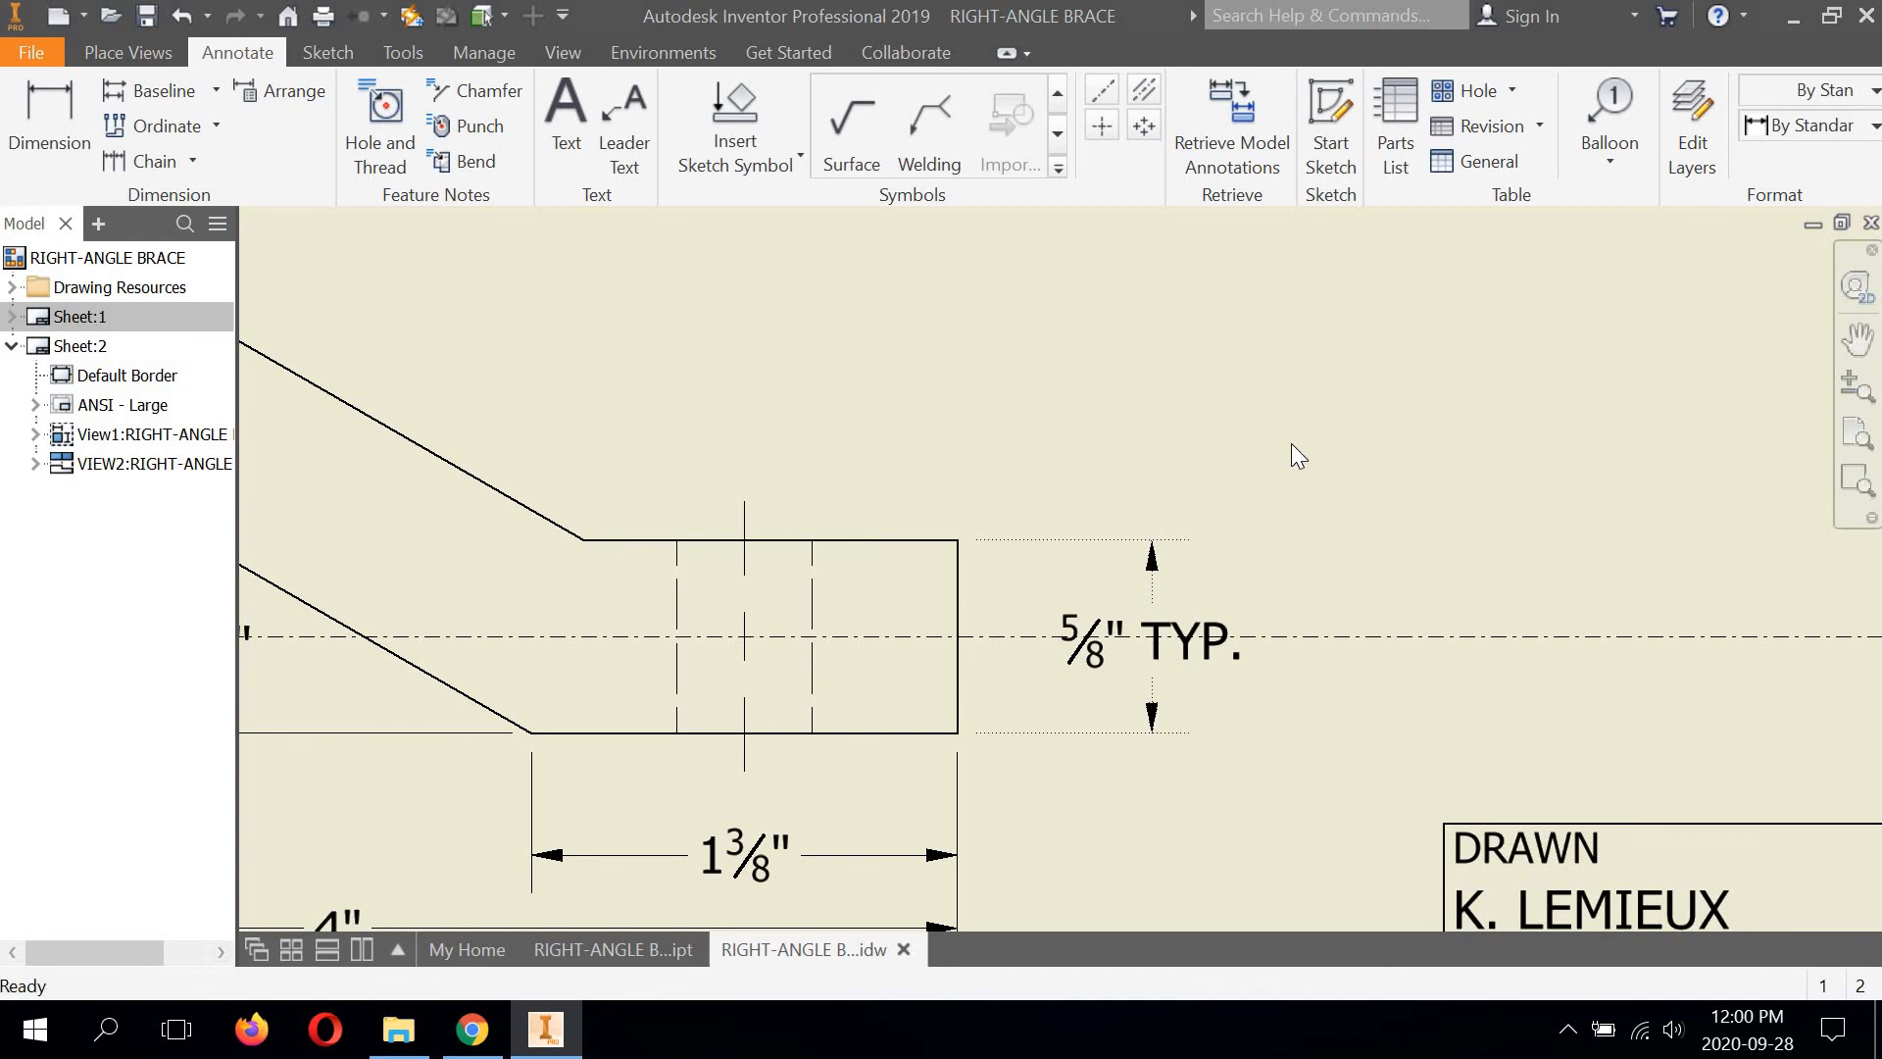
left_click(1064, 642)
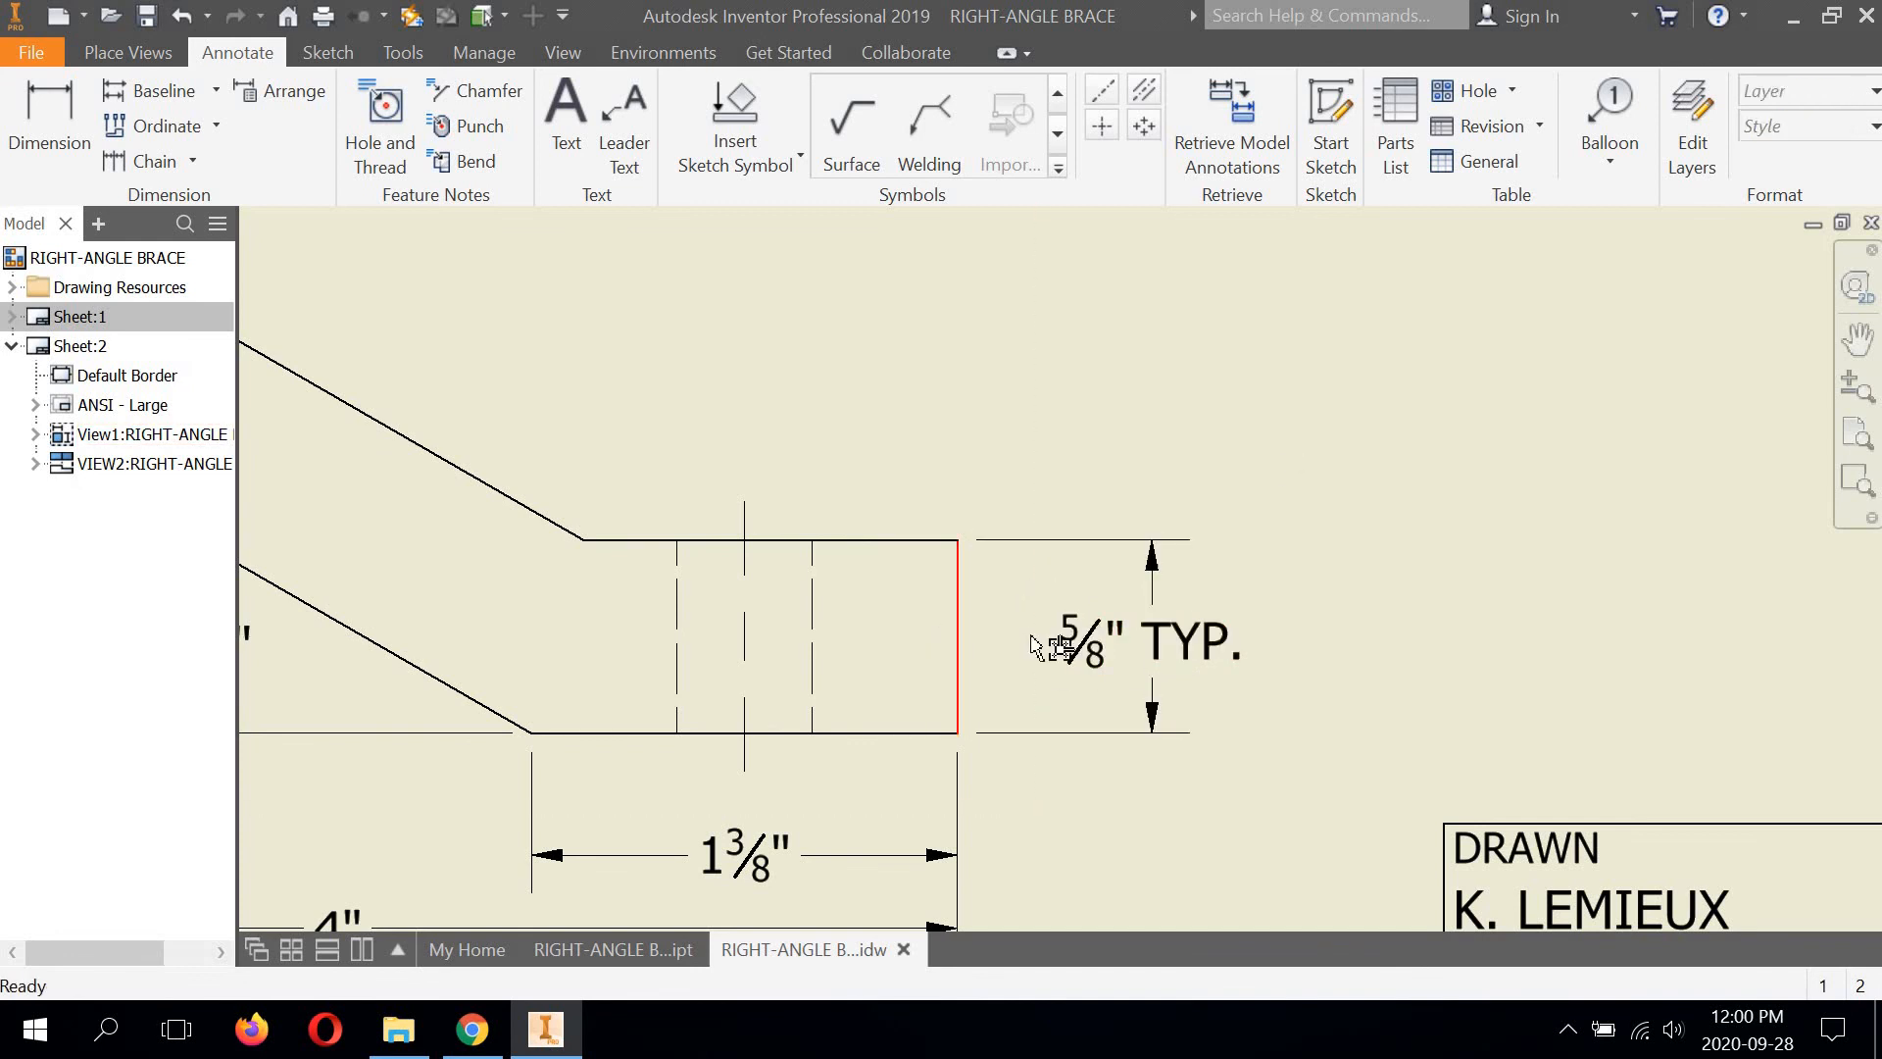
Examine the front view's dimensions and the spacing of the thickness dimension from the flange
scroll(1220, 573, "down", 4)
scroll(1215, 575, "up", 5)
middle_click_drag(990, 680, 1019, 567)
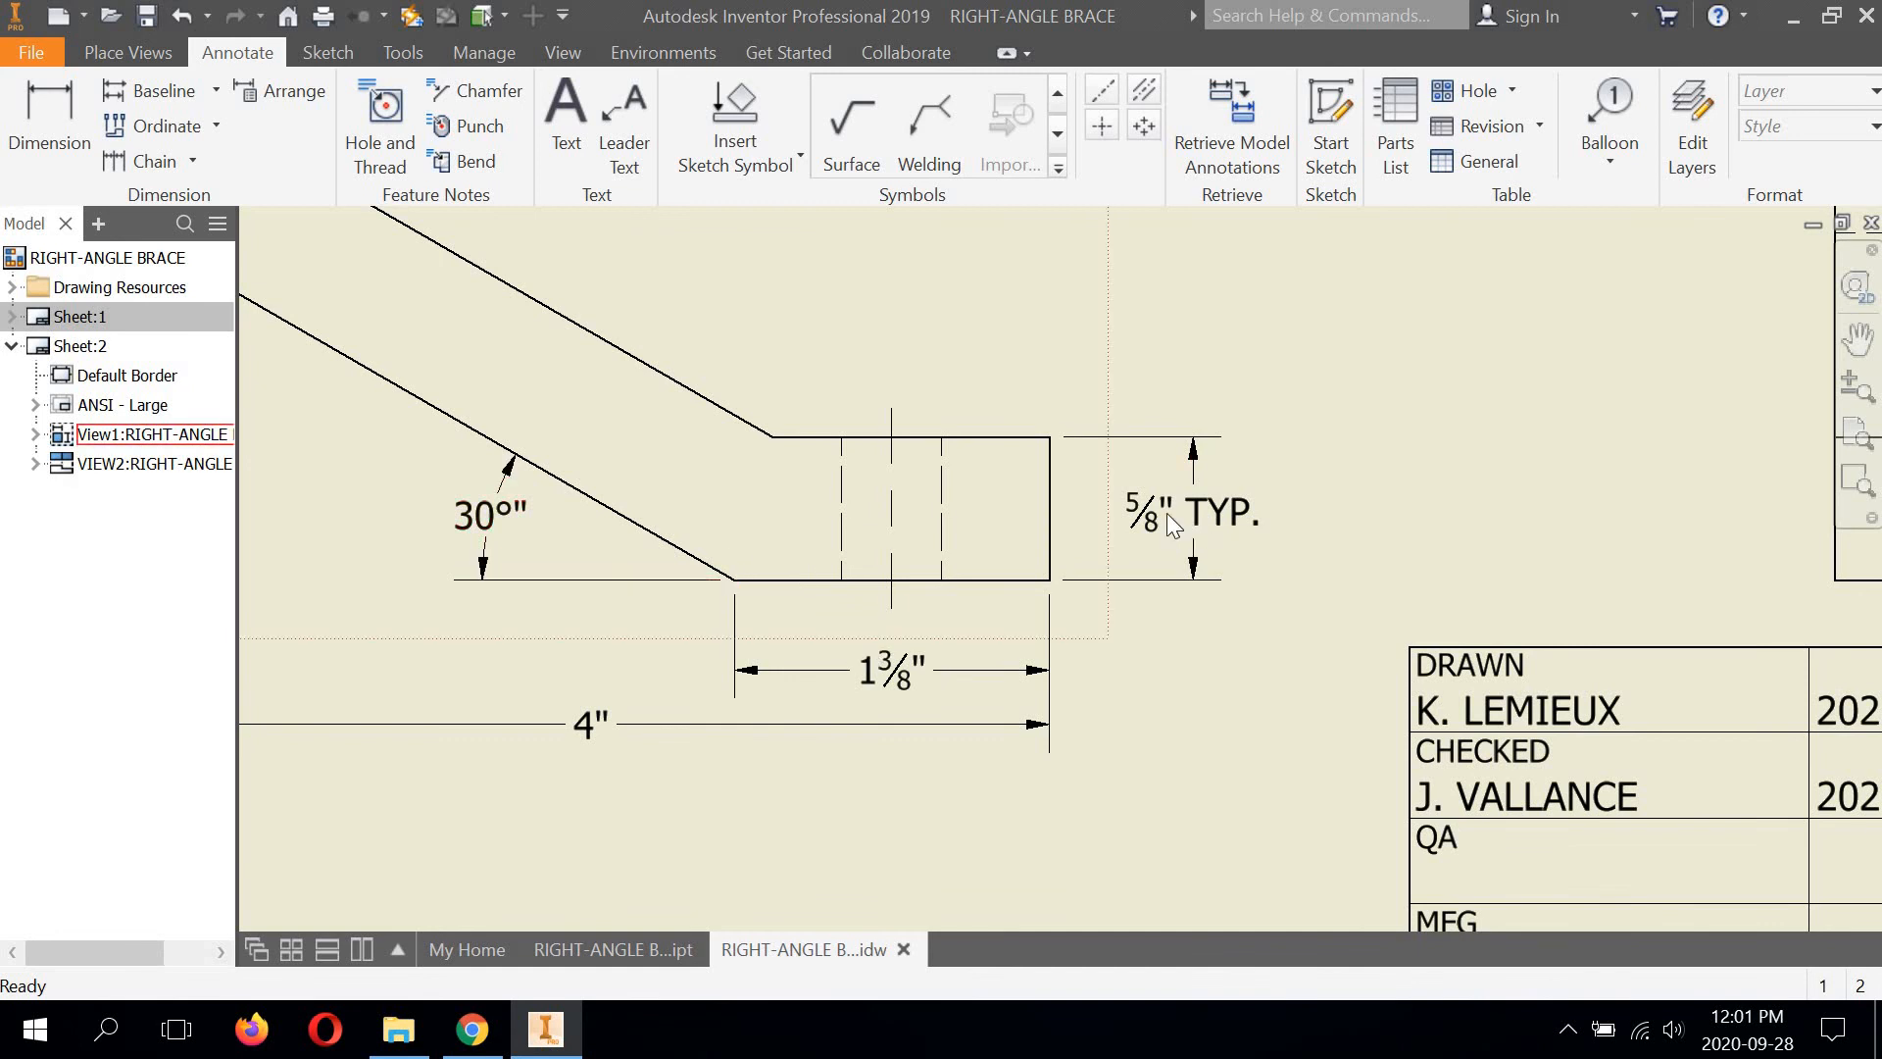
scroll(1143, 643, "up", 2)
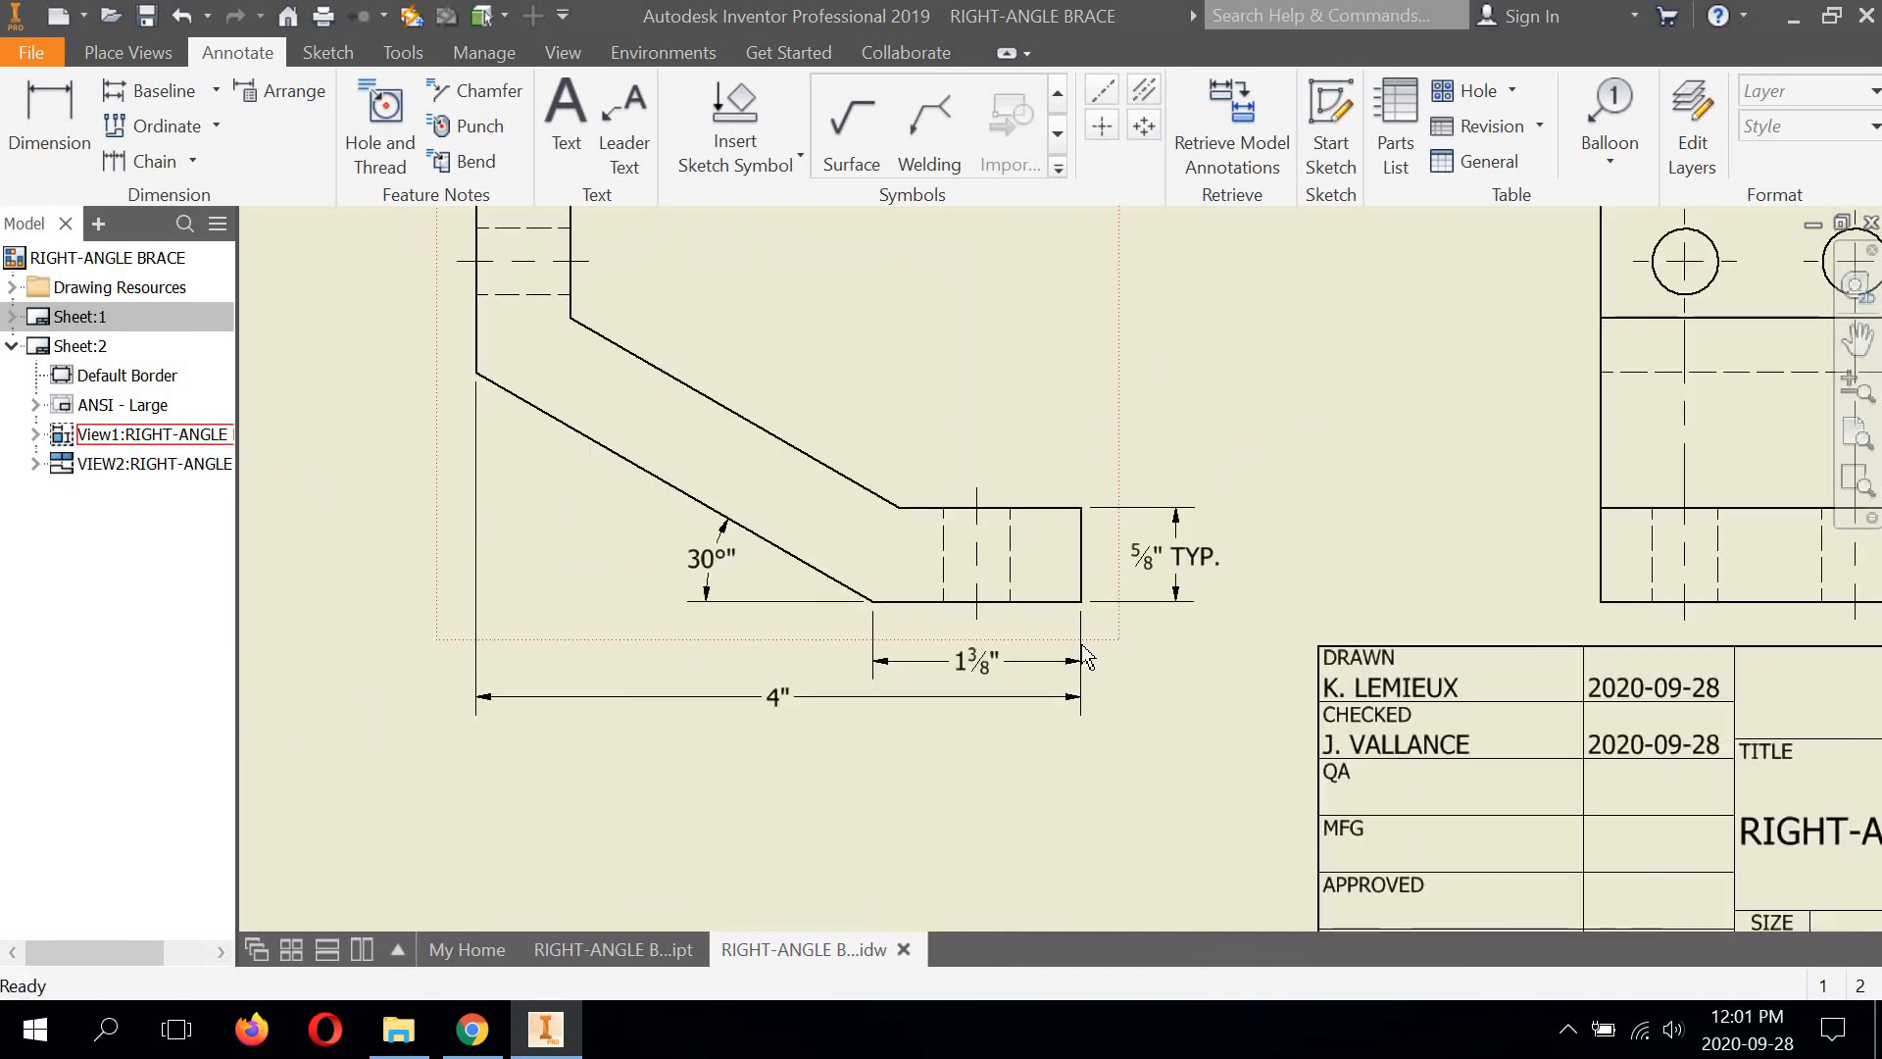
scroll(1088, 647, "down", 2)
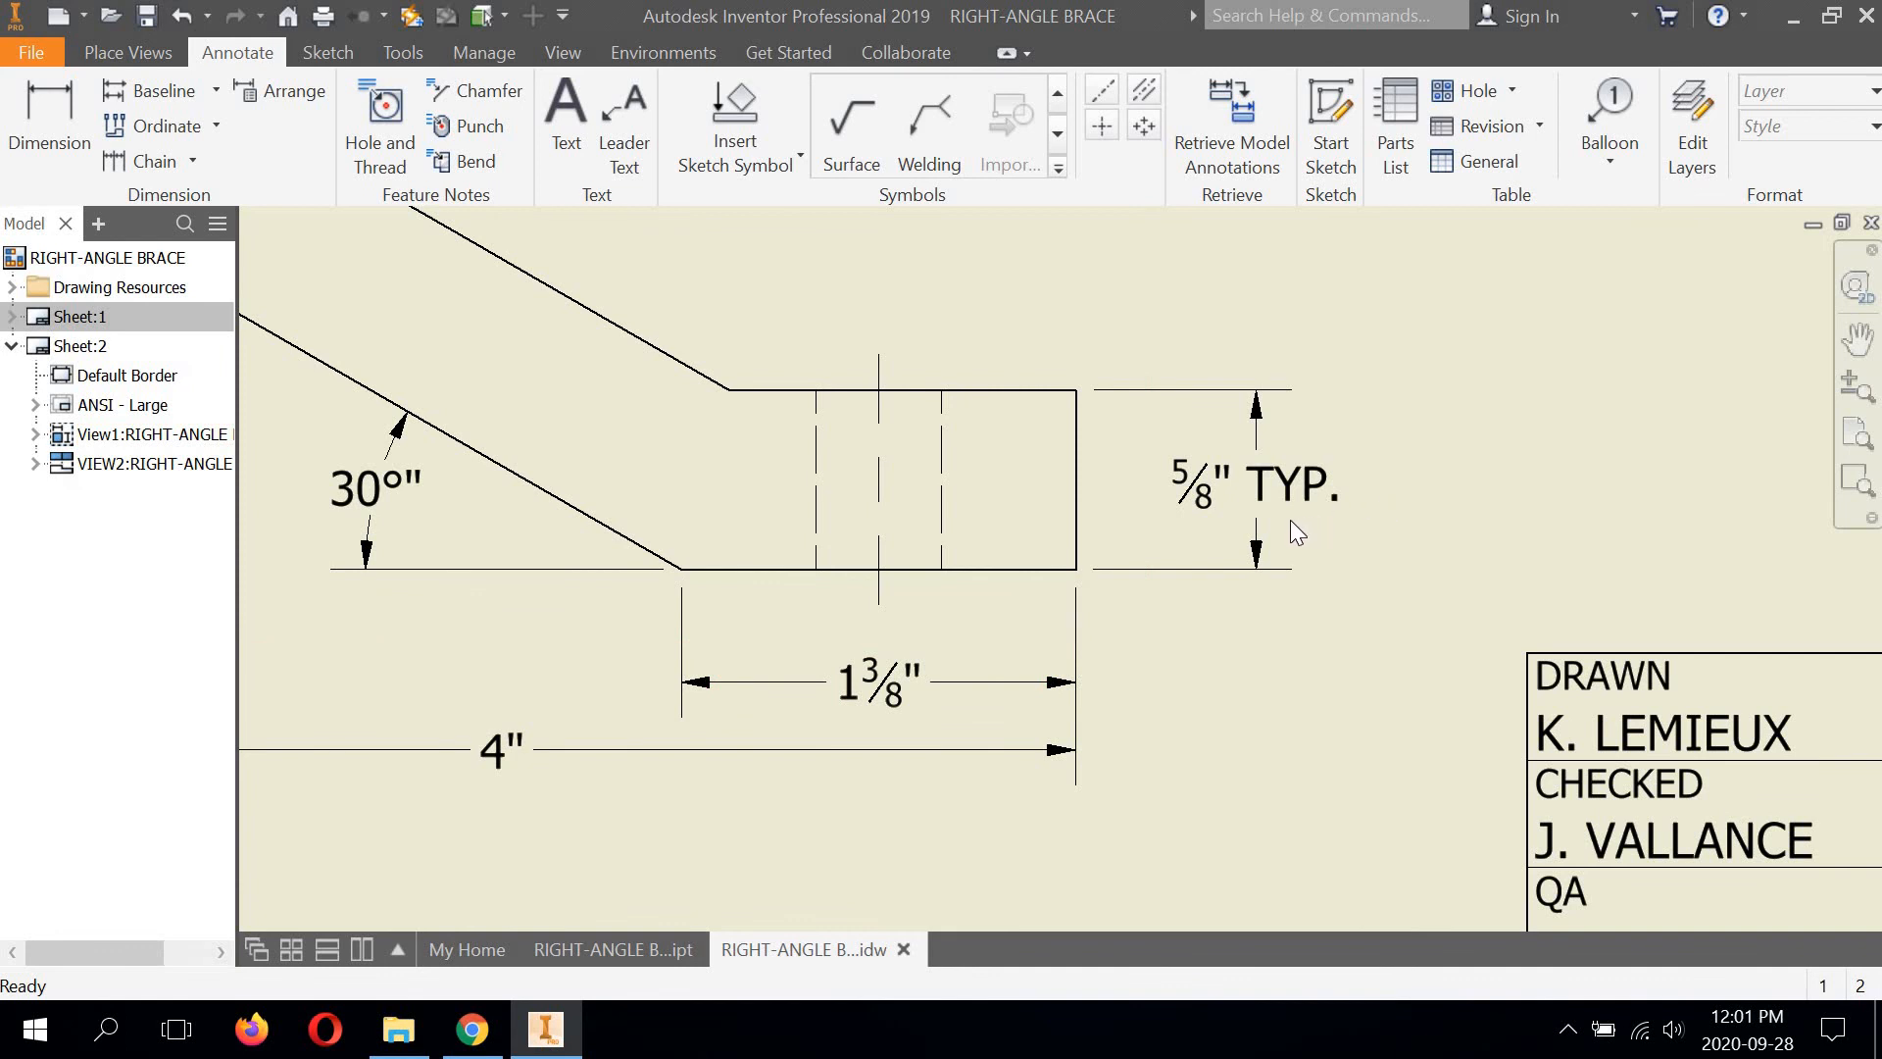
middle_click_drag(1166, 505, 1173, 559)
scroll(1098, 557, "up", 5)
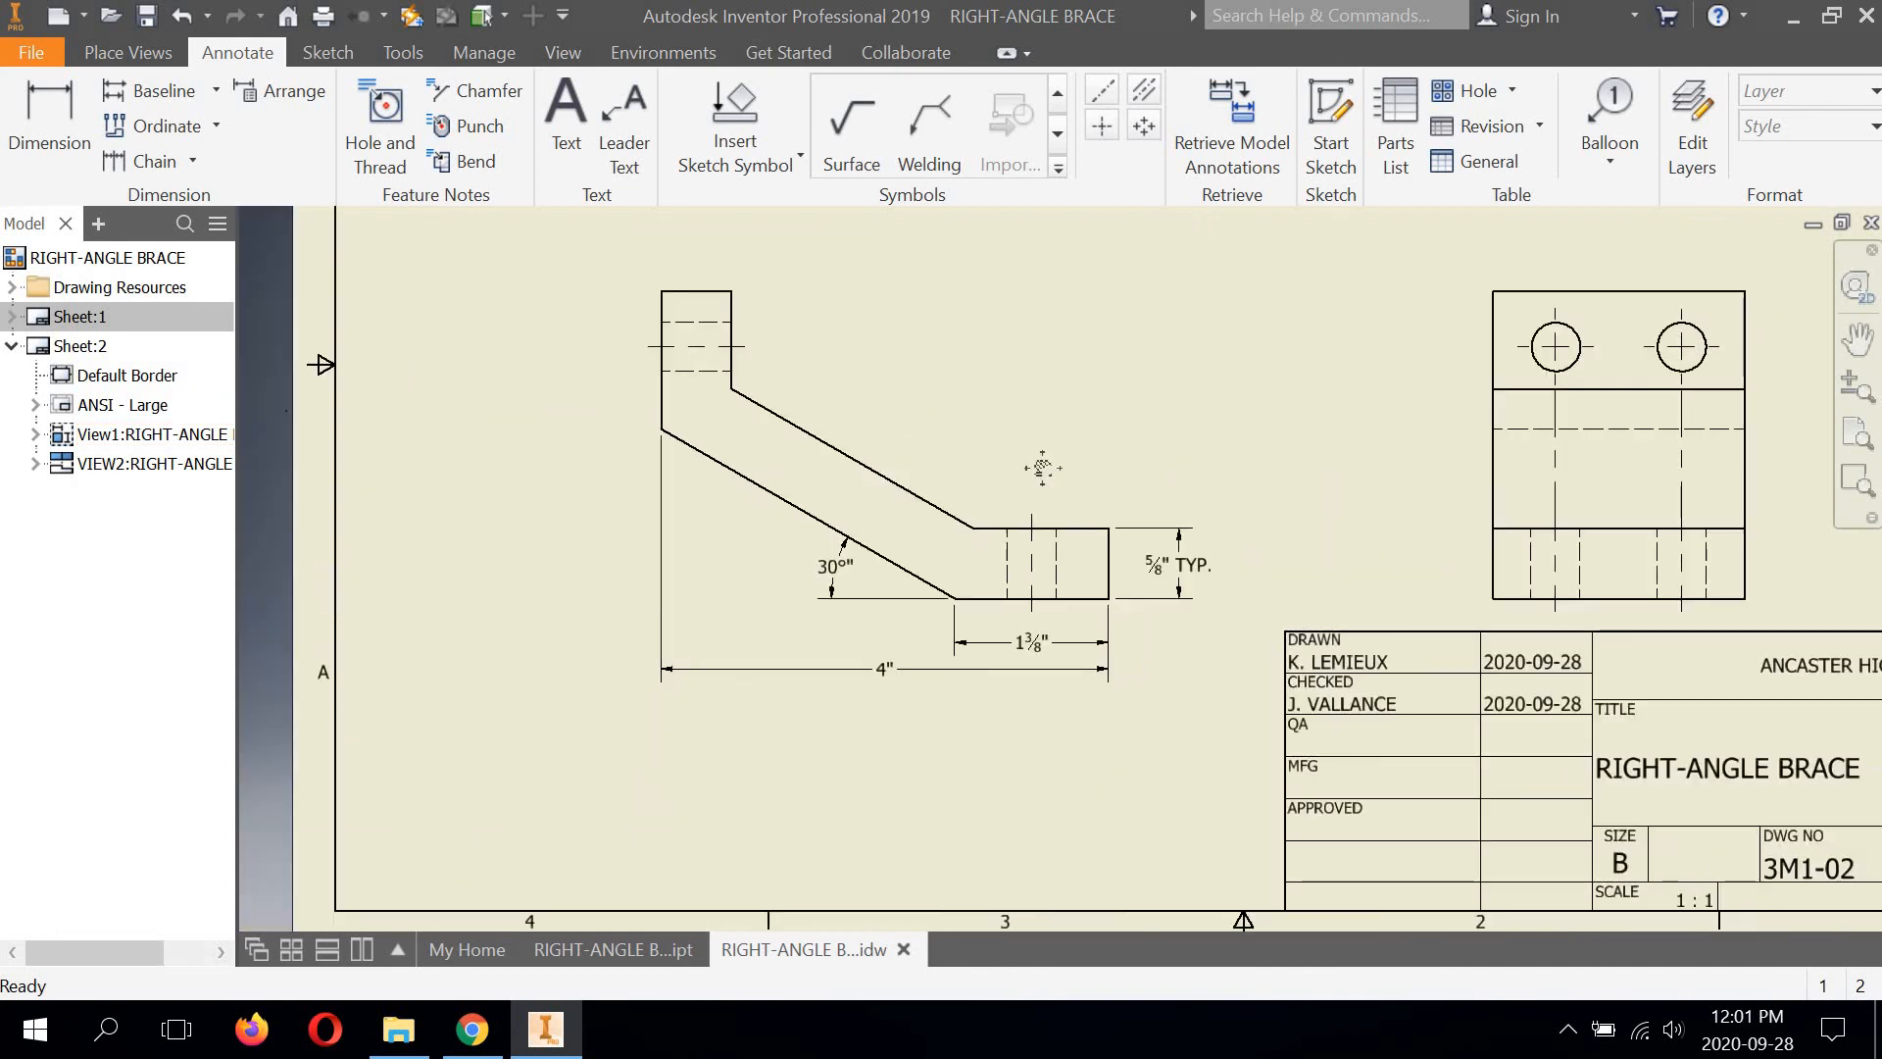
Dimension the horizontal distance from the upper hole's center to the flange's free end in the top view, placing it above the view
mouse_move(1043, 462)
middle_mouse_down()
mouse_move(833, 617)
mouse_move(849, 706)
mouse_move(820, 863)
middle_mouse_up()
scroll(815, 574, "down", 2)
scroll(815, 574, "up", 6)
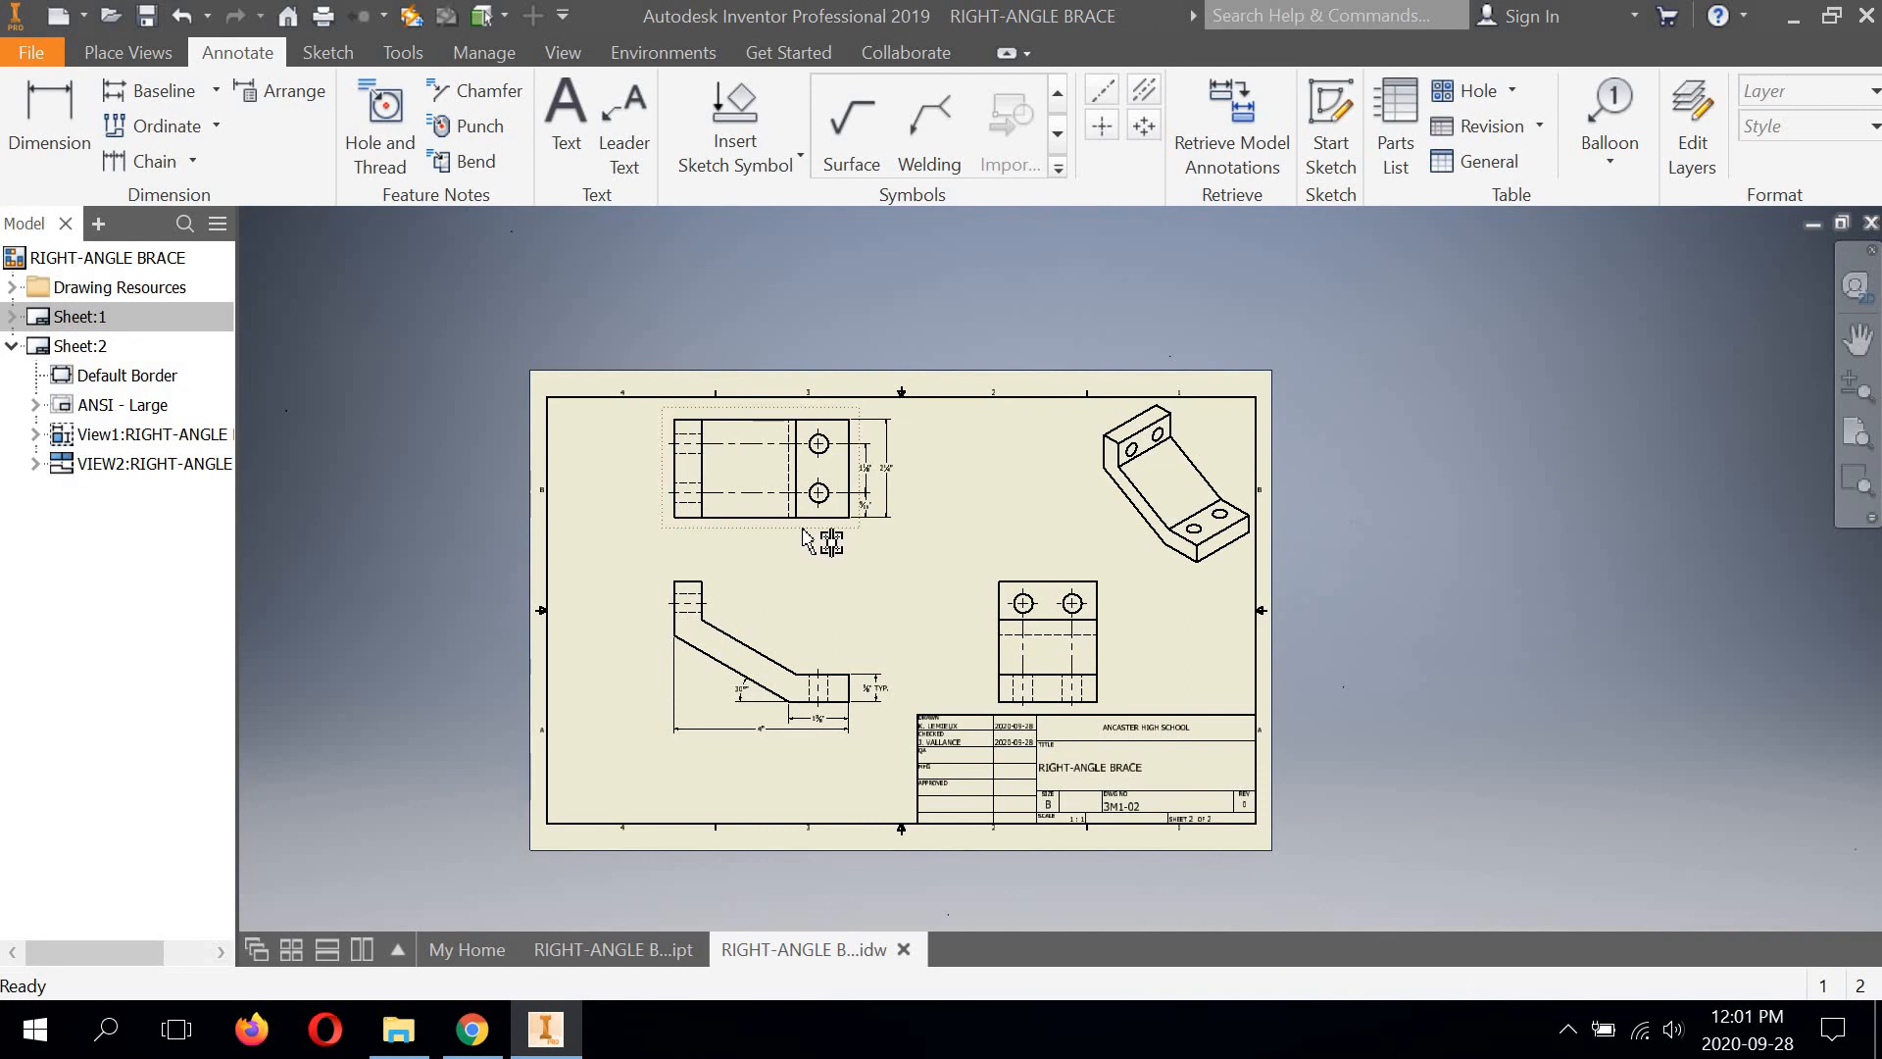
left_click_drag(803, 532, 804, 556)
scroll(825, 451, "down", 6)
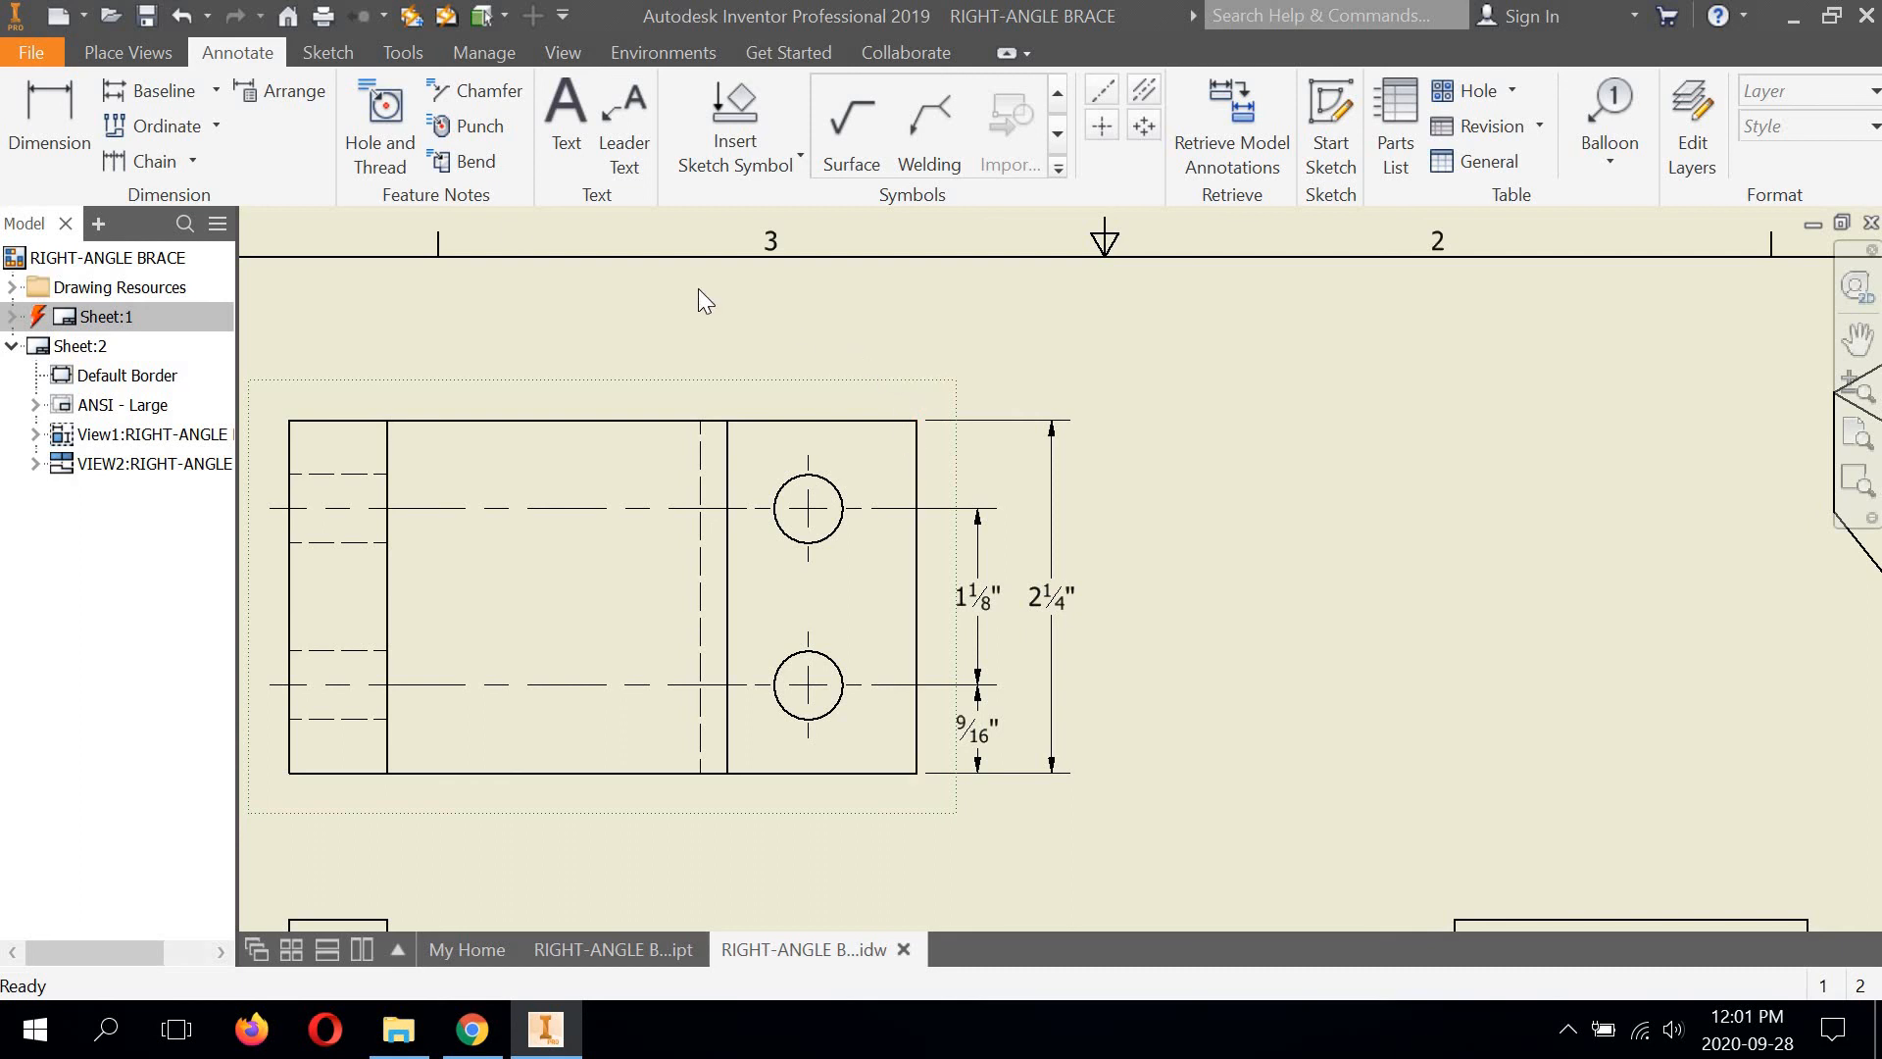
left_click(49, 122)
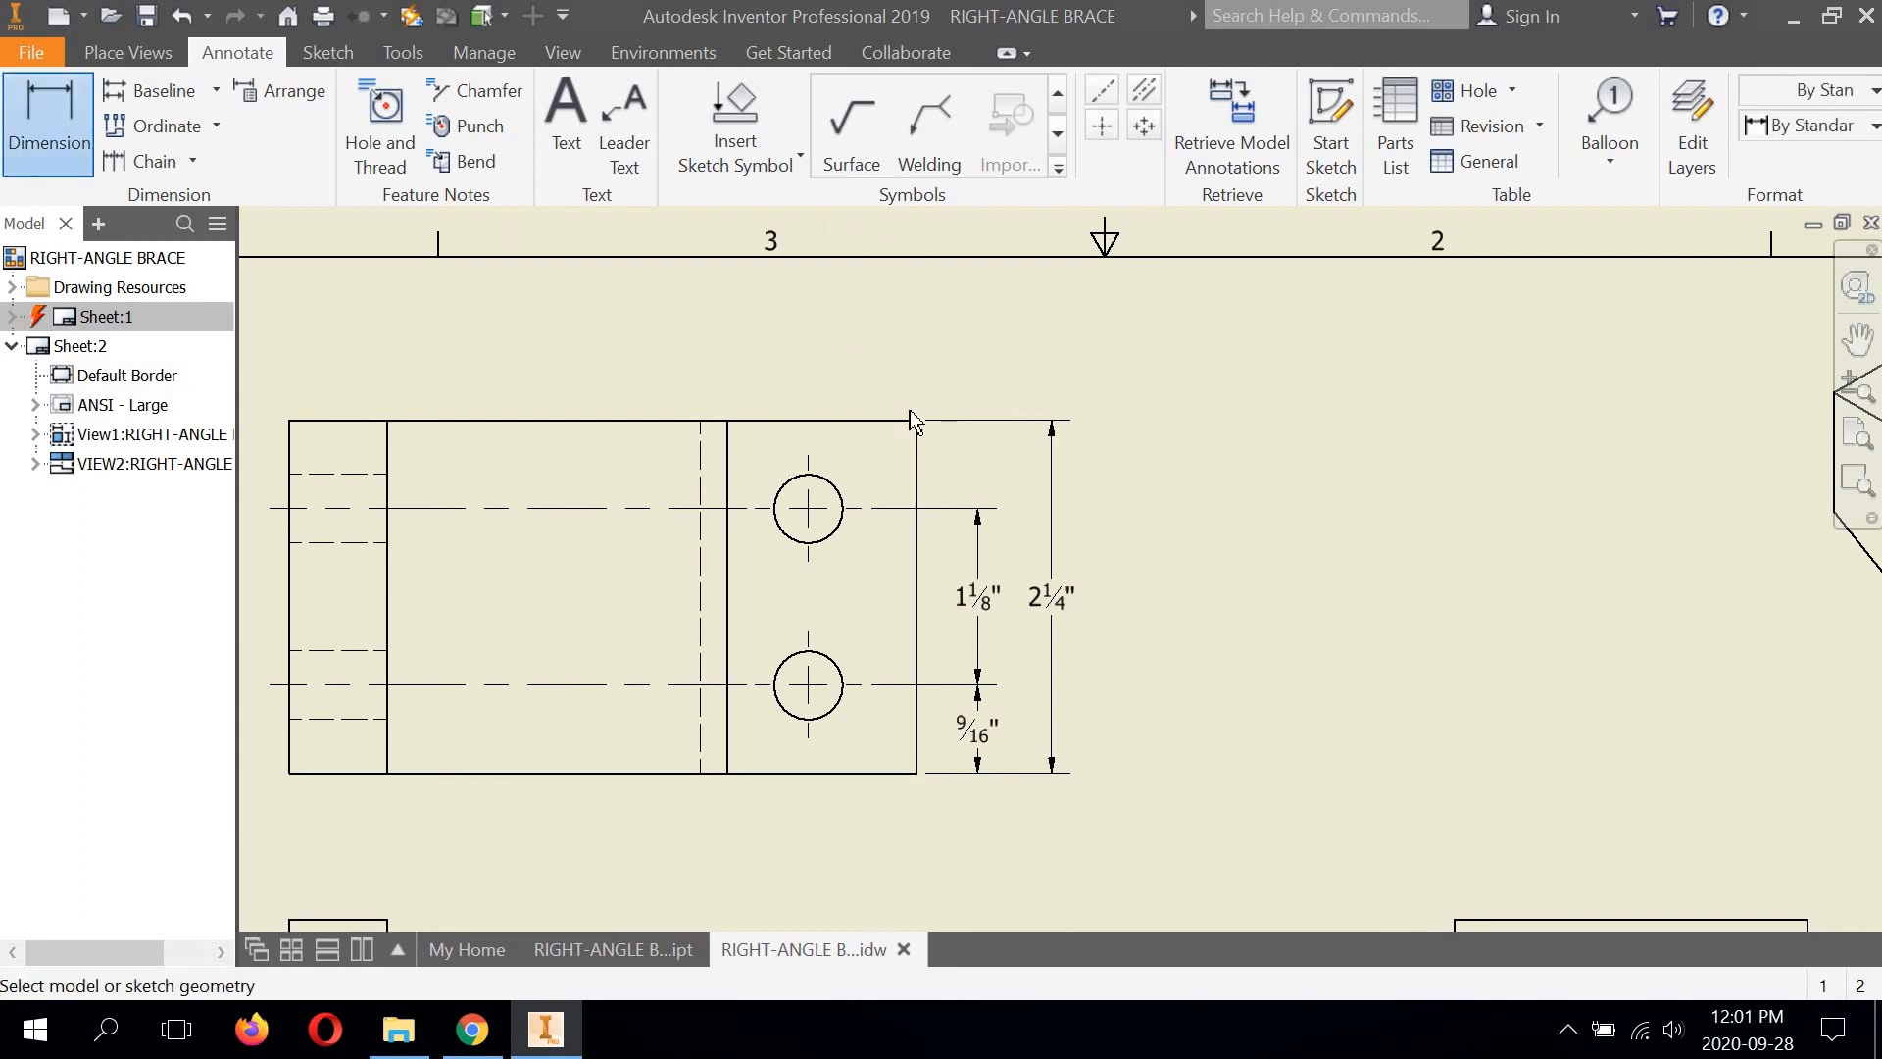
left_click(917, 457)
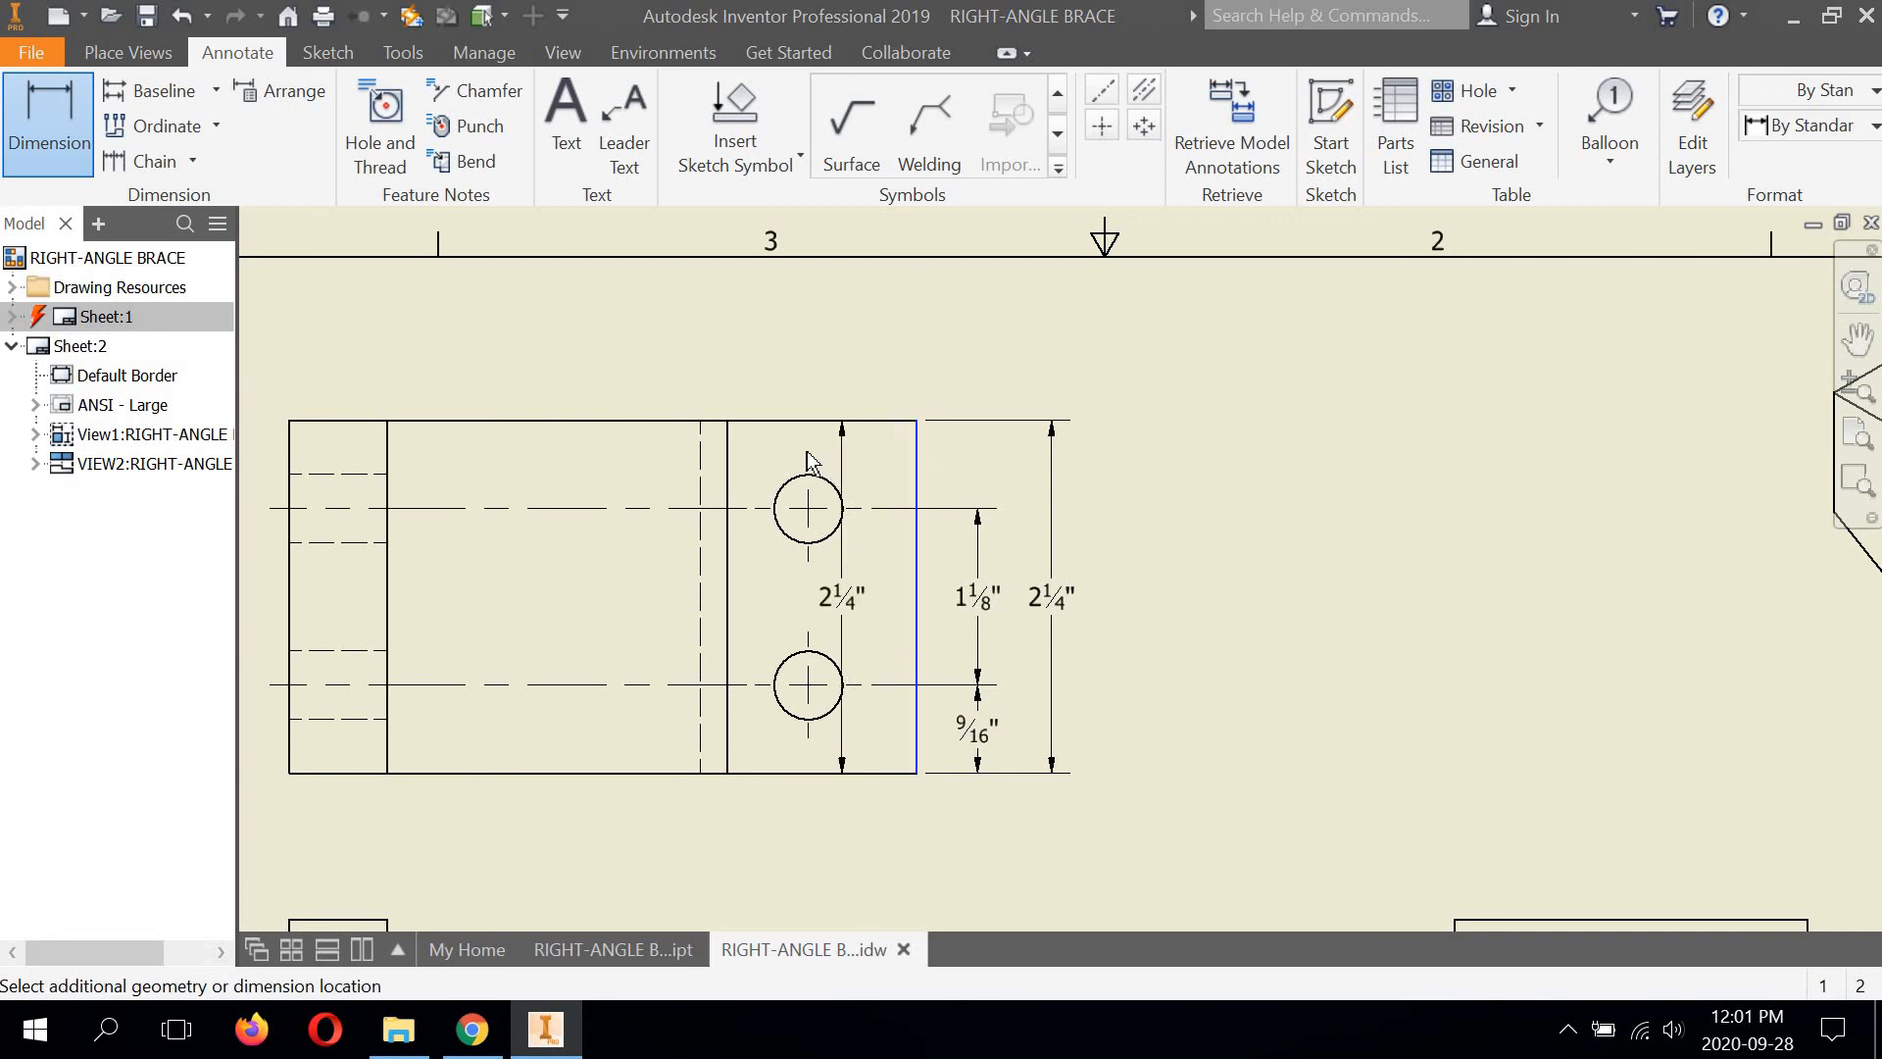
left_click(808, 454)
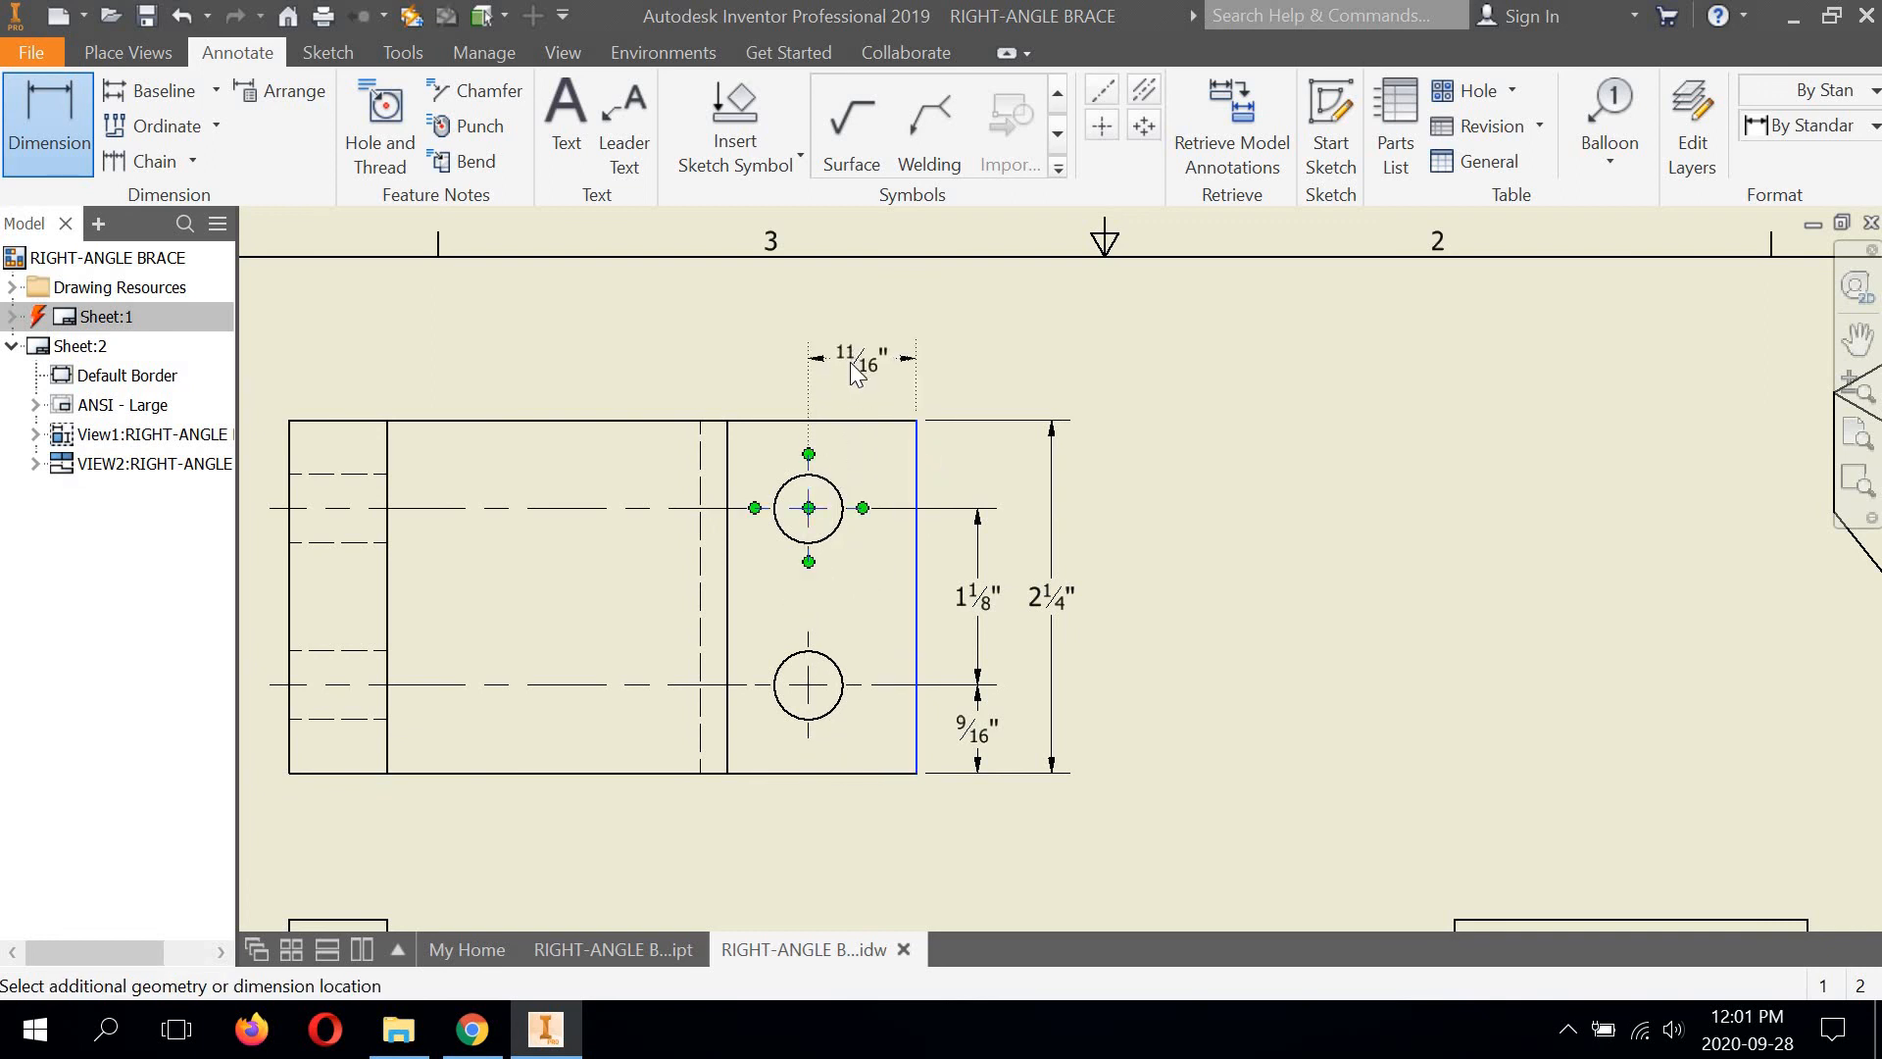
left_click(851, 371)
left_click(1672, 729)
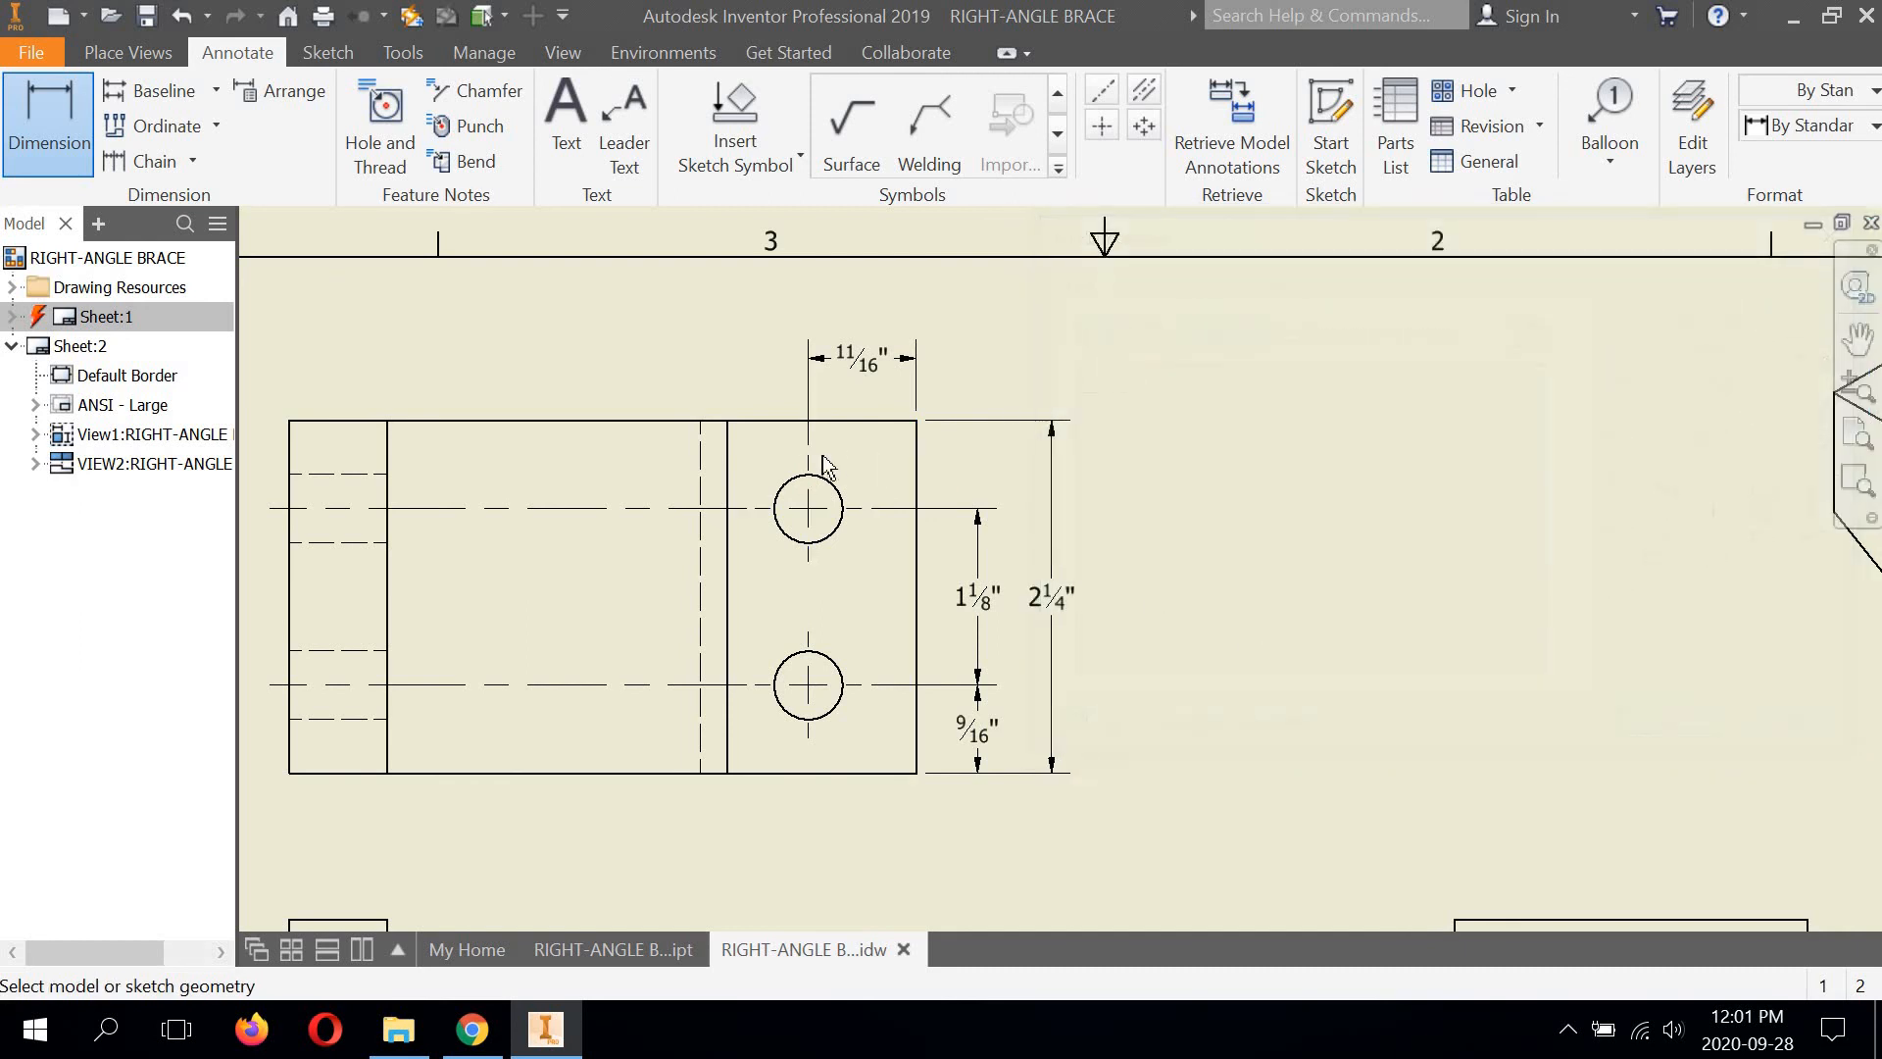
Examine the hole location dimension in the top view and compare the hole's position with the centerline in the front view
scroll(790, 436, "up", 4)
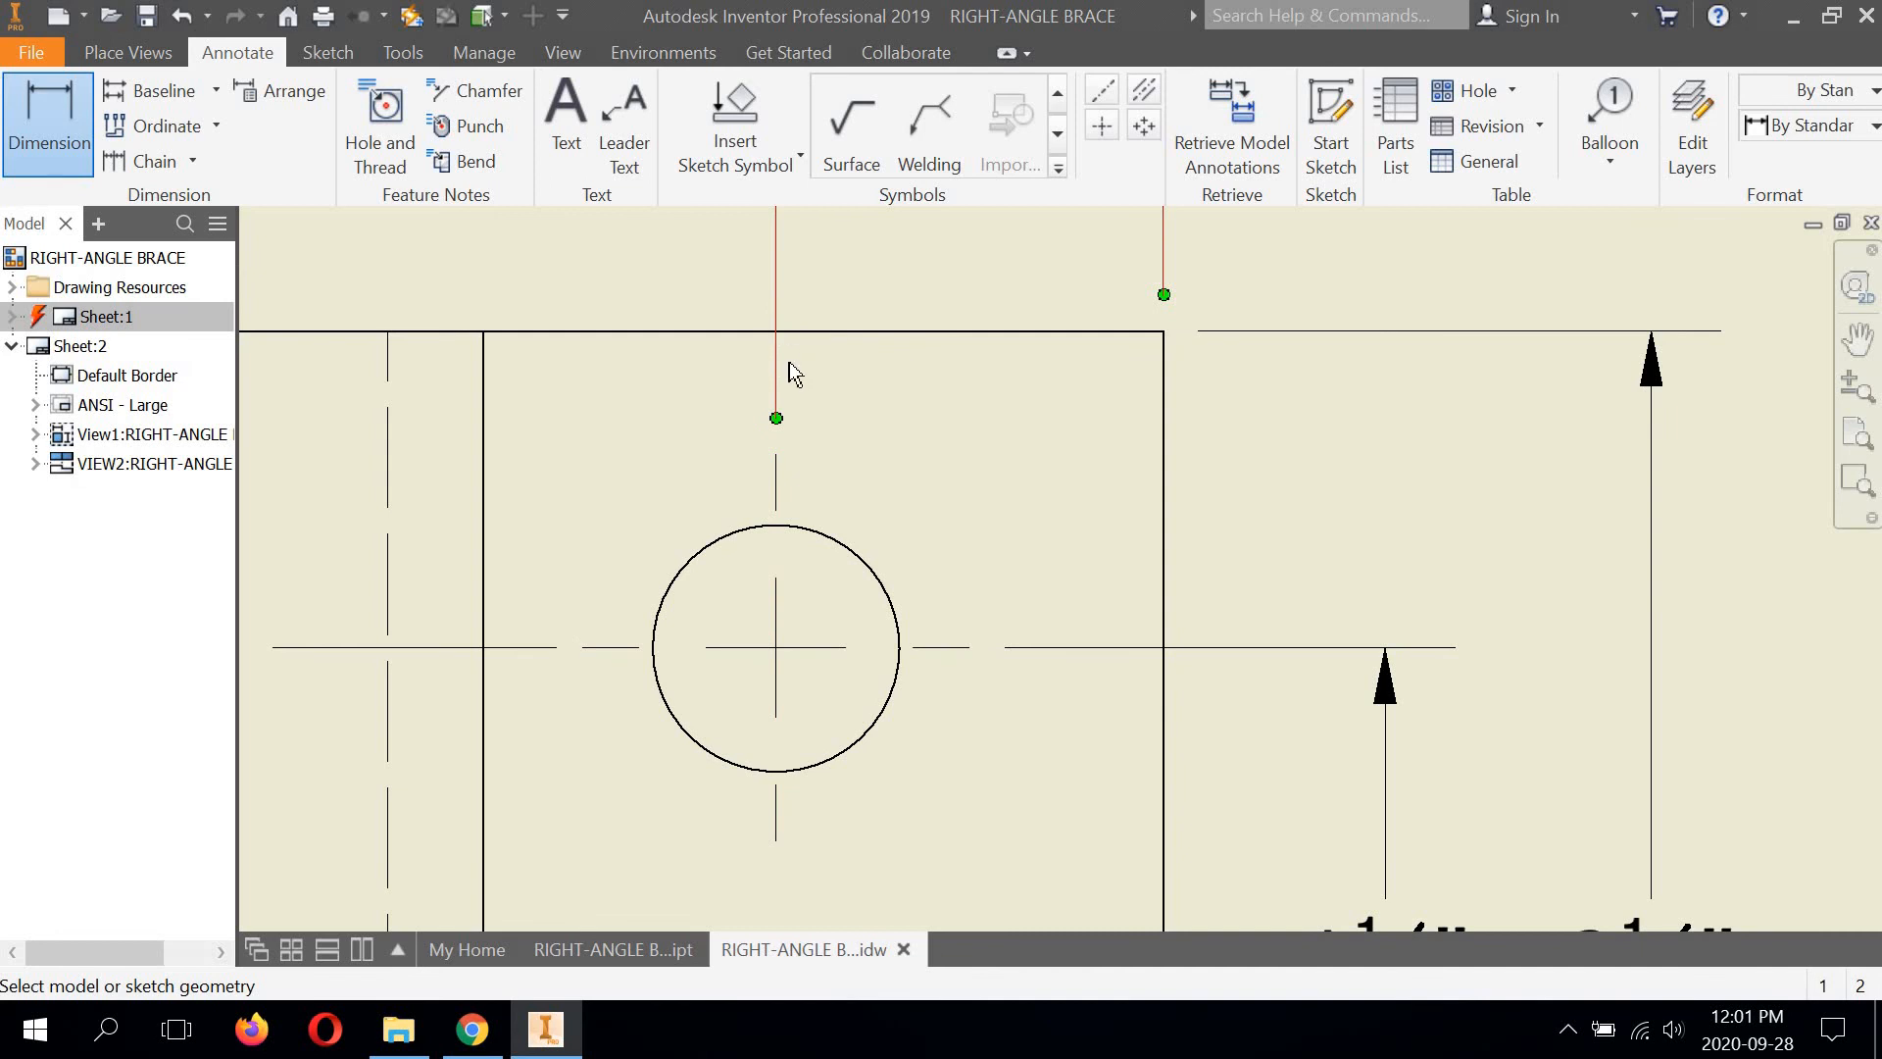
scroll(790, 367, "down", 5)
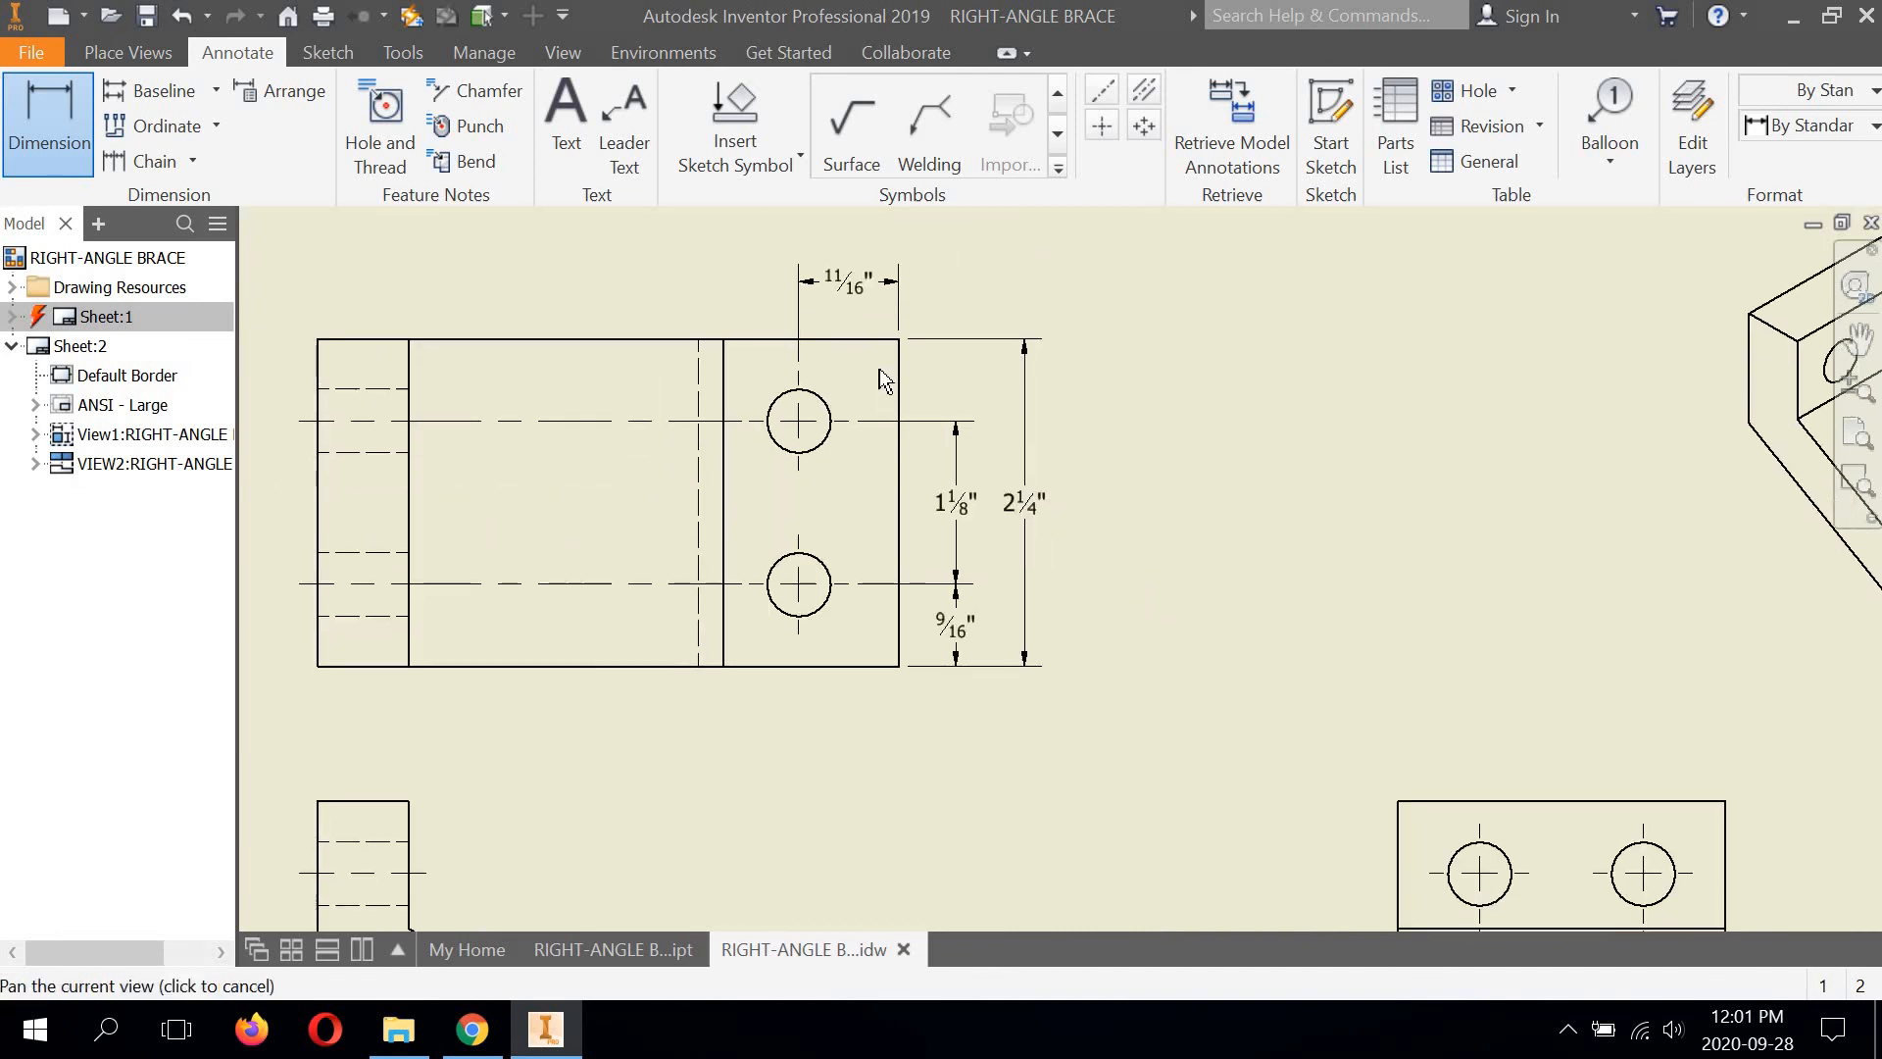
scroll(881, 377, "down", 5)
scroll(890, 343, "up", 5)
scroll(892, 343, "down", 5)
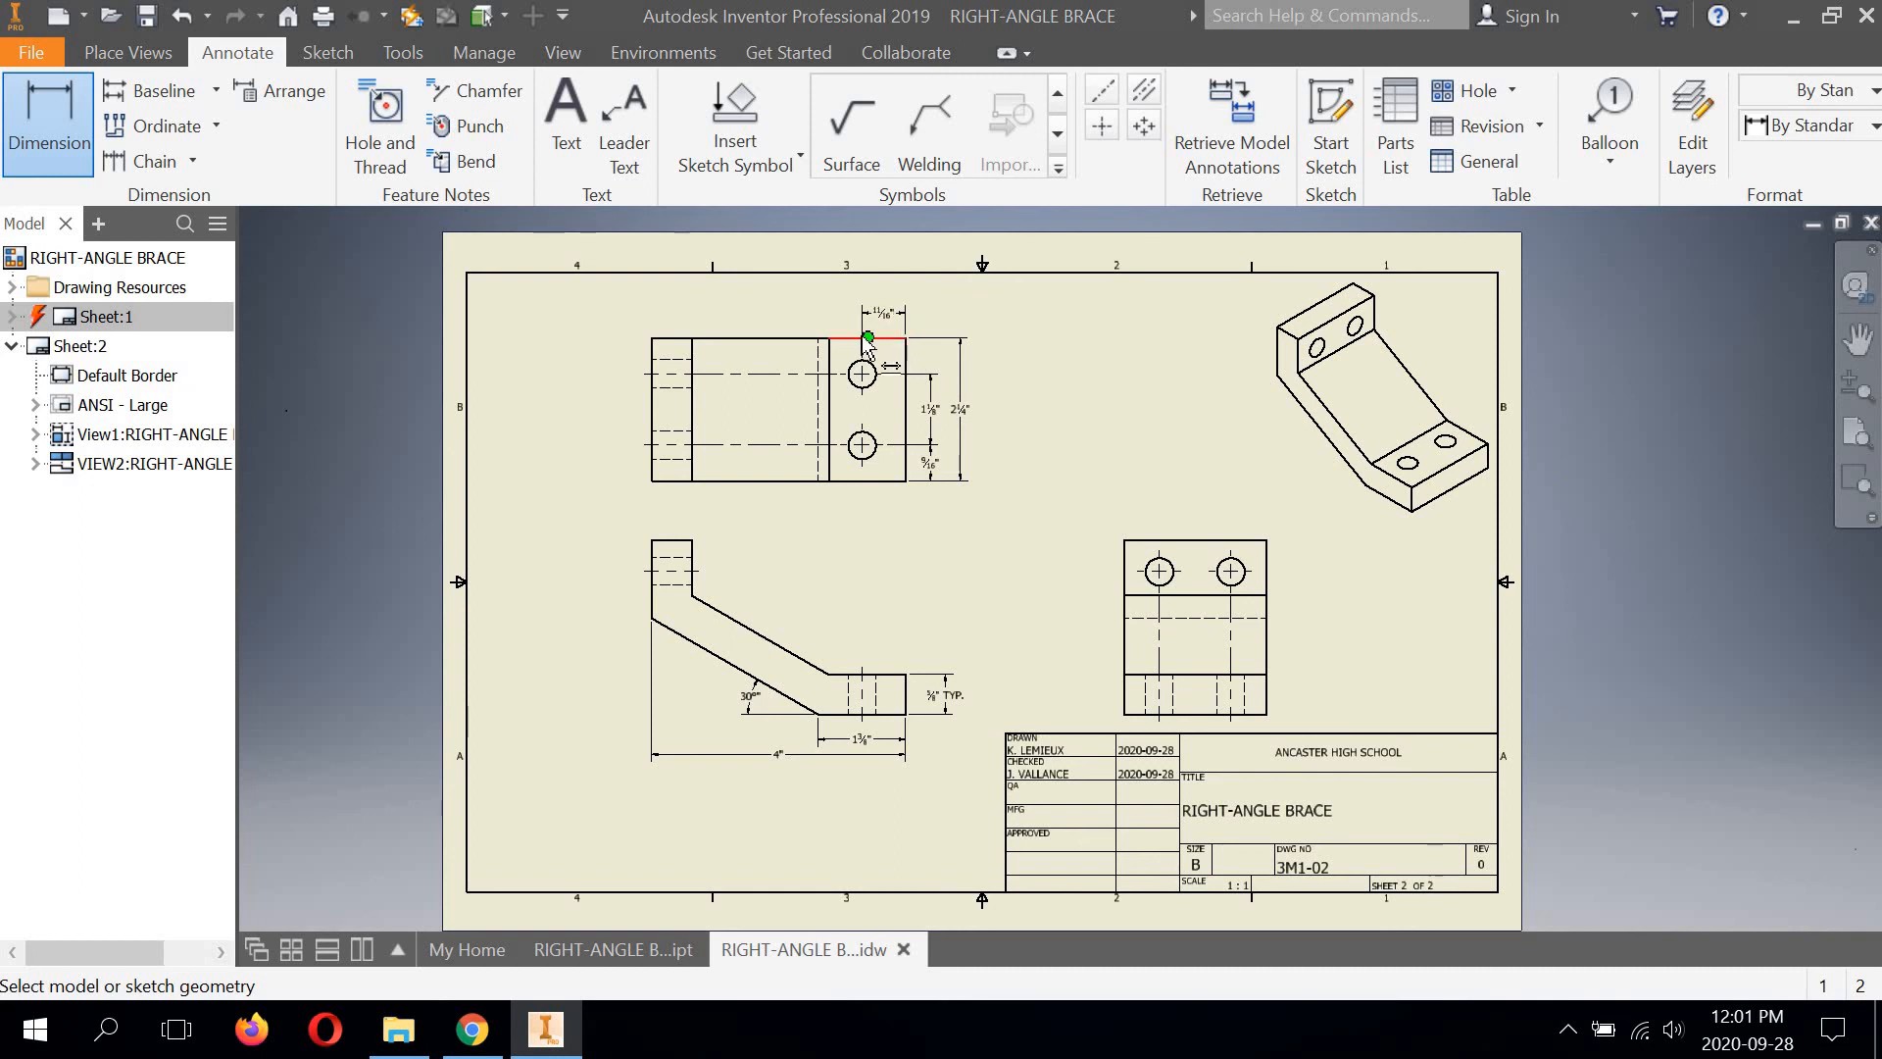
scroll(880, 340, "up", 3)
scroll(879, 554, "down", 3)
middle_click_drag(879, 564, 851, 432)
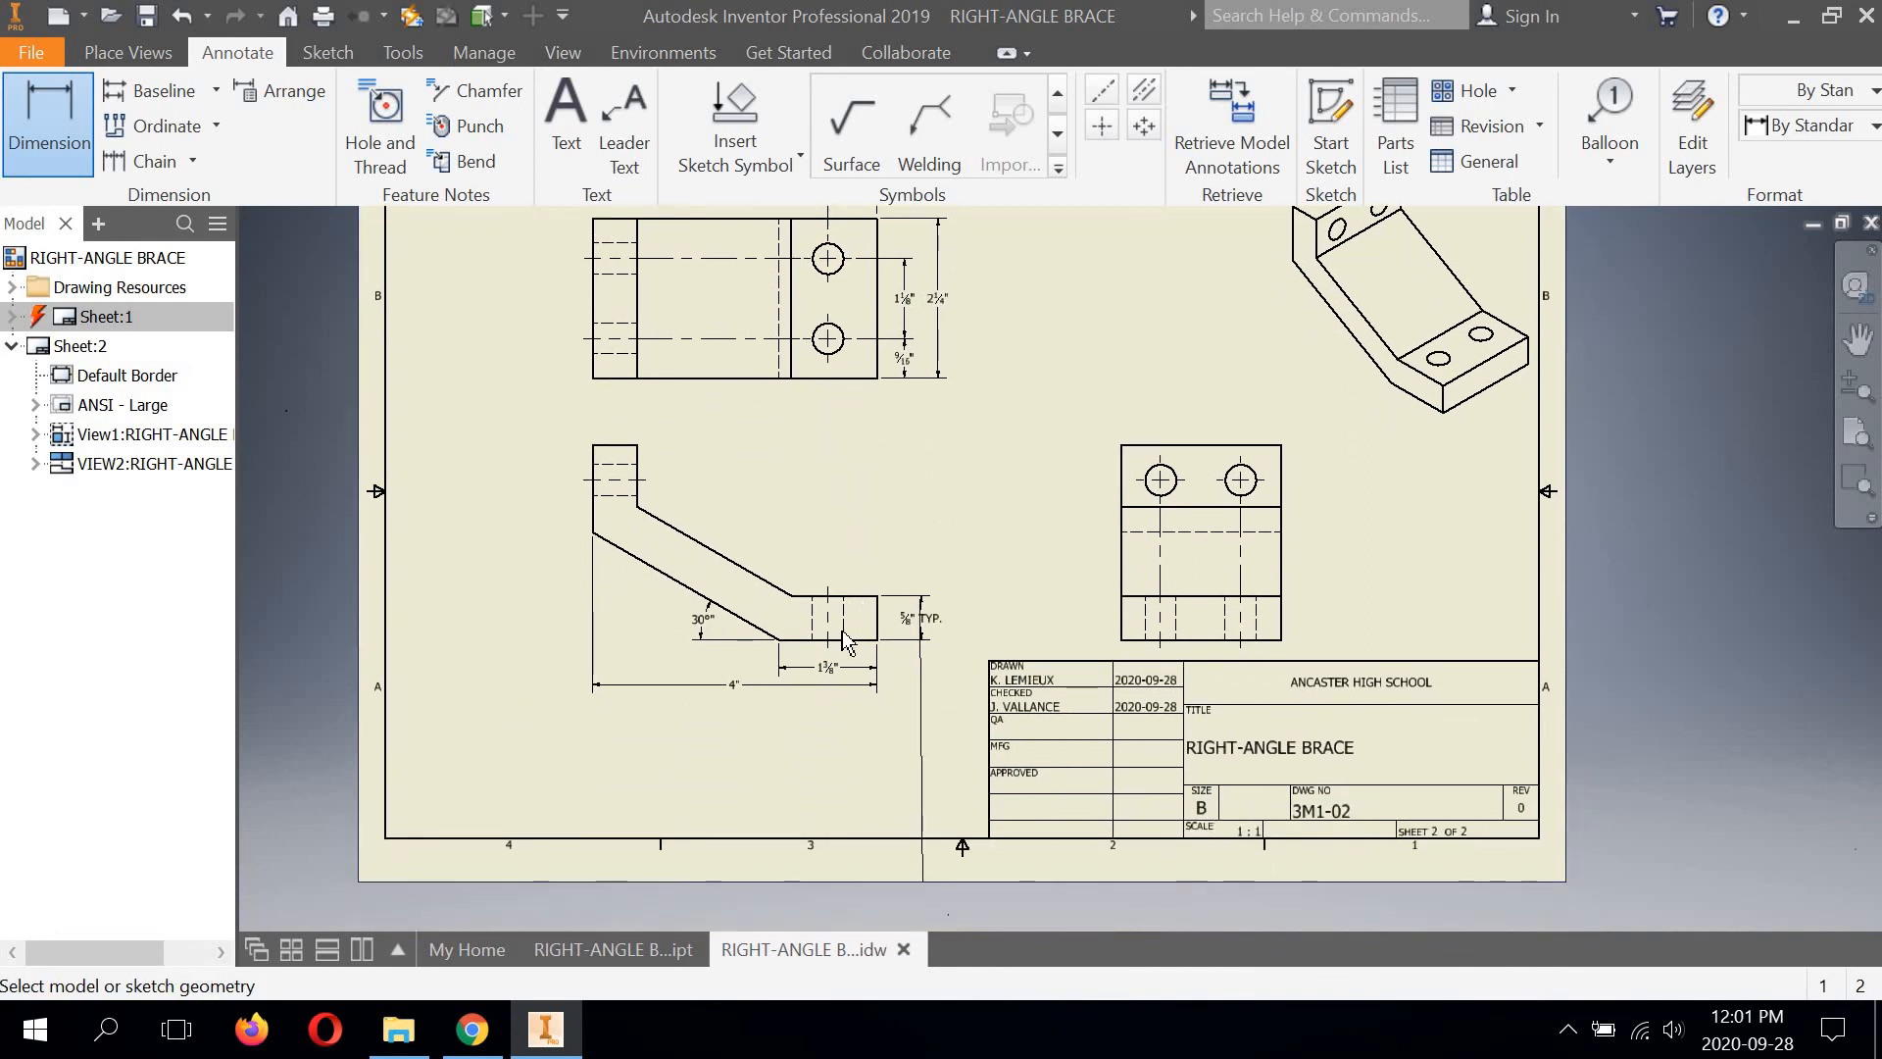
scroll(848, 612, "up", 6)
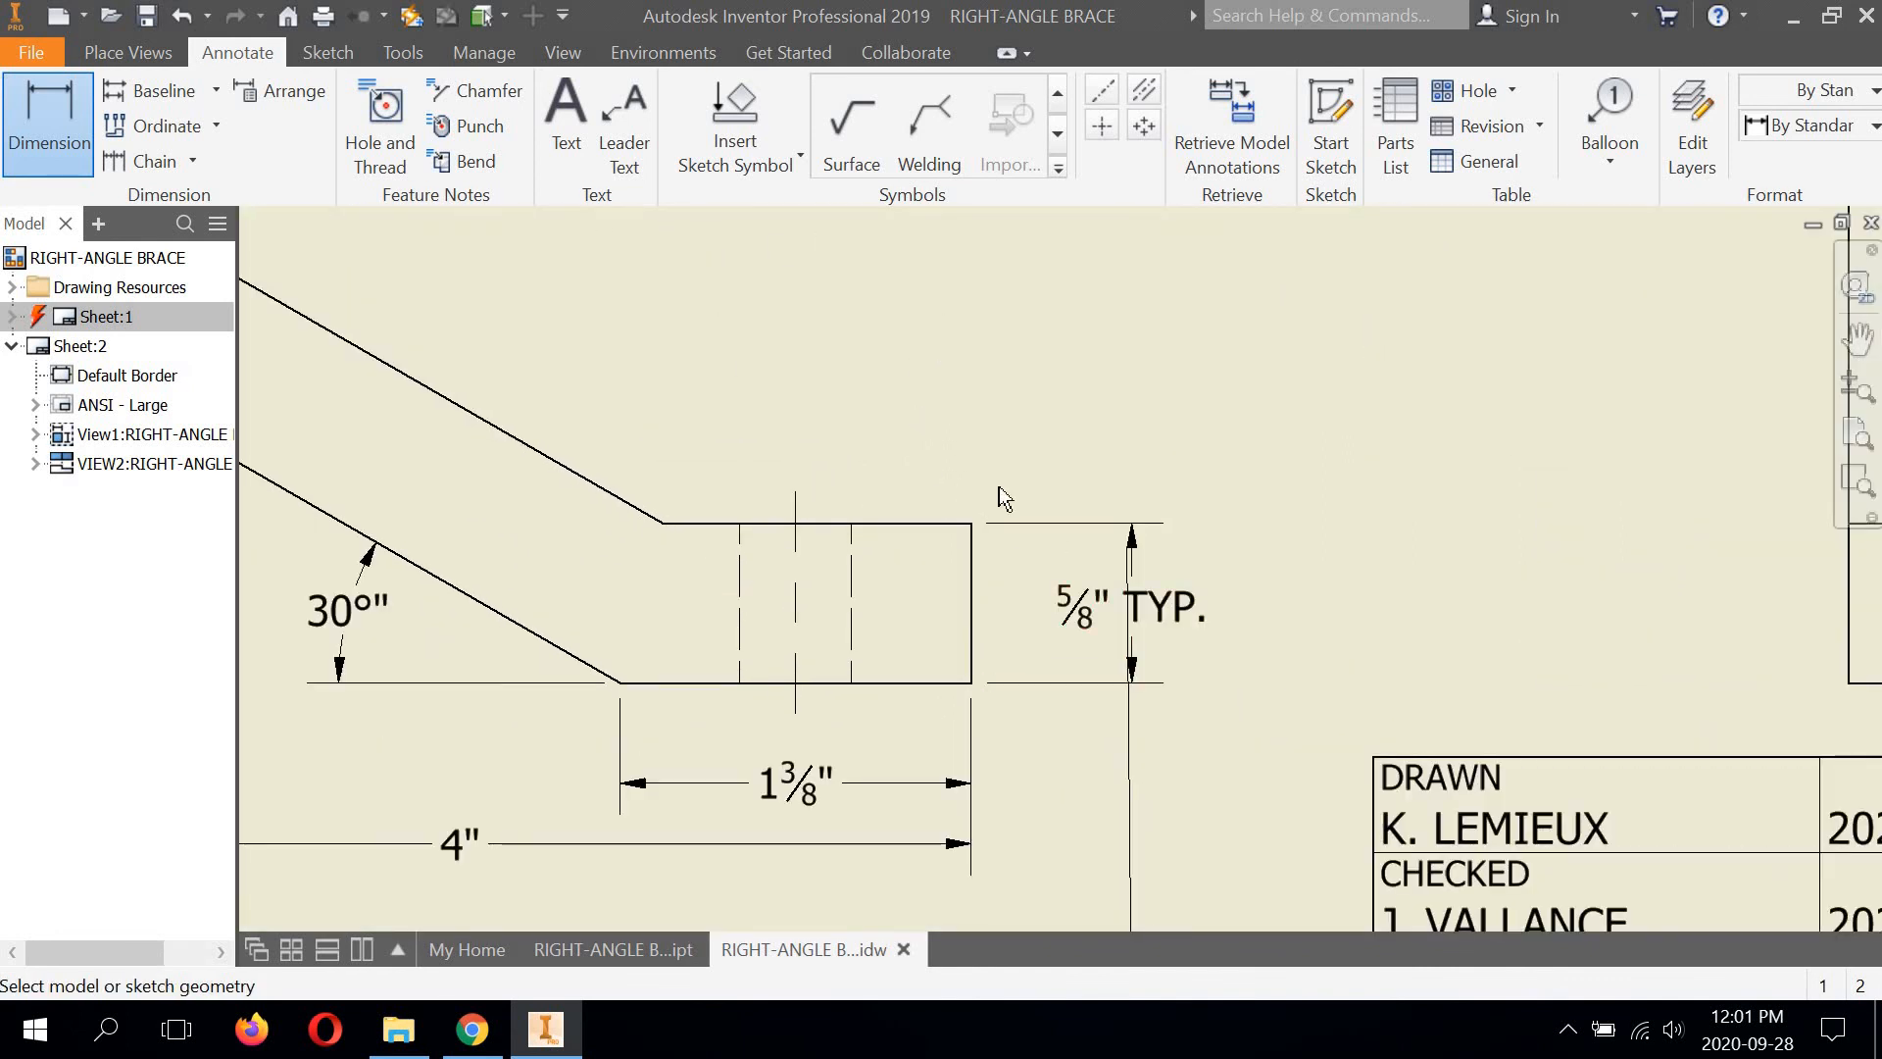
scroll(997, 481, "down", 7)
scroll(986, 473, "up", 3)
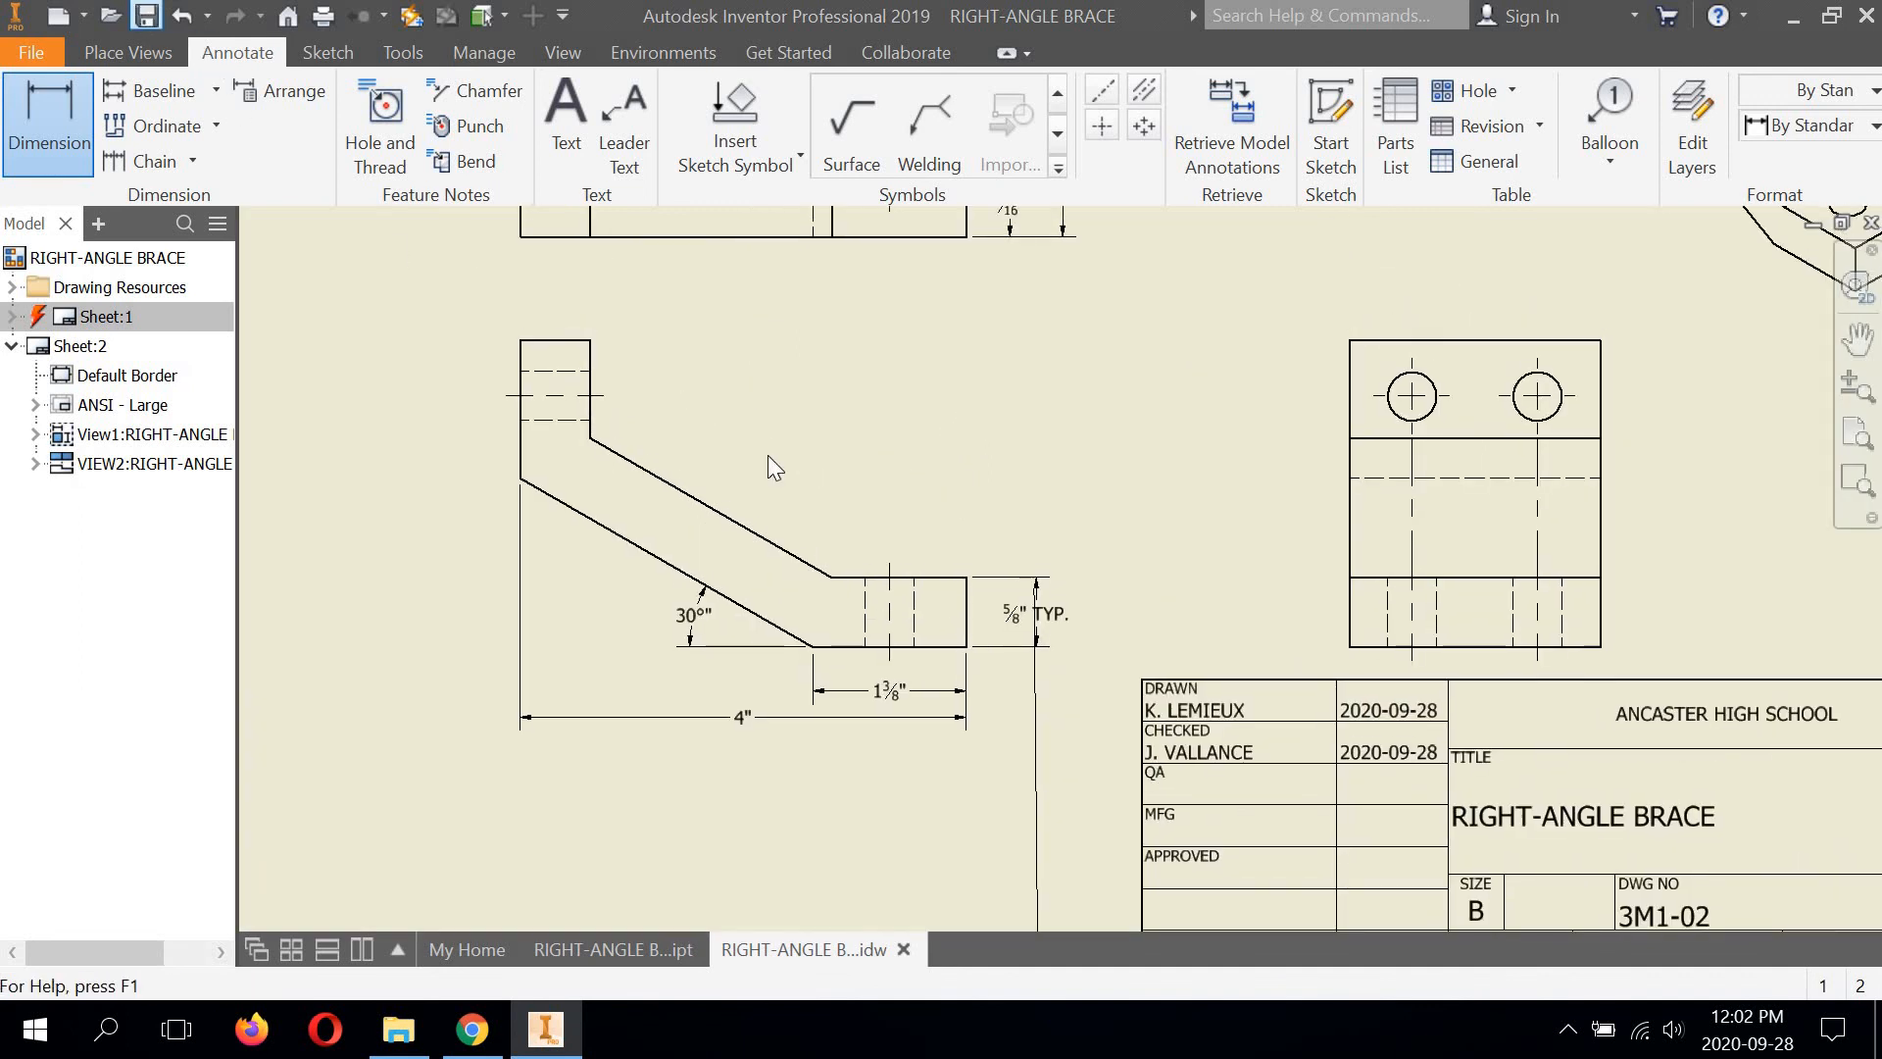
key("Escape")
scroll(937, 484, "down", 2)
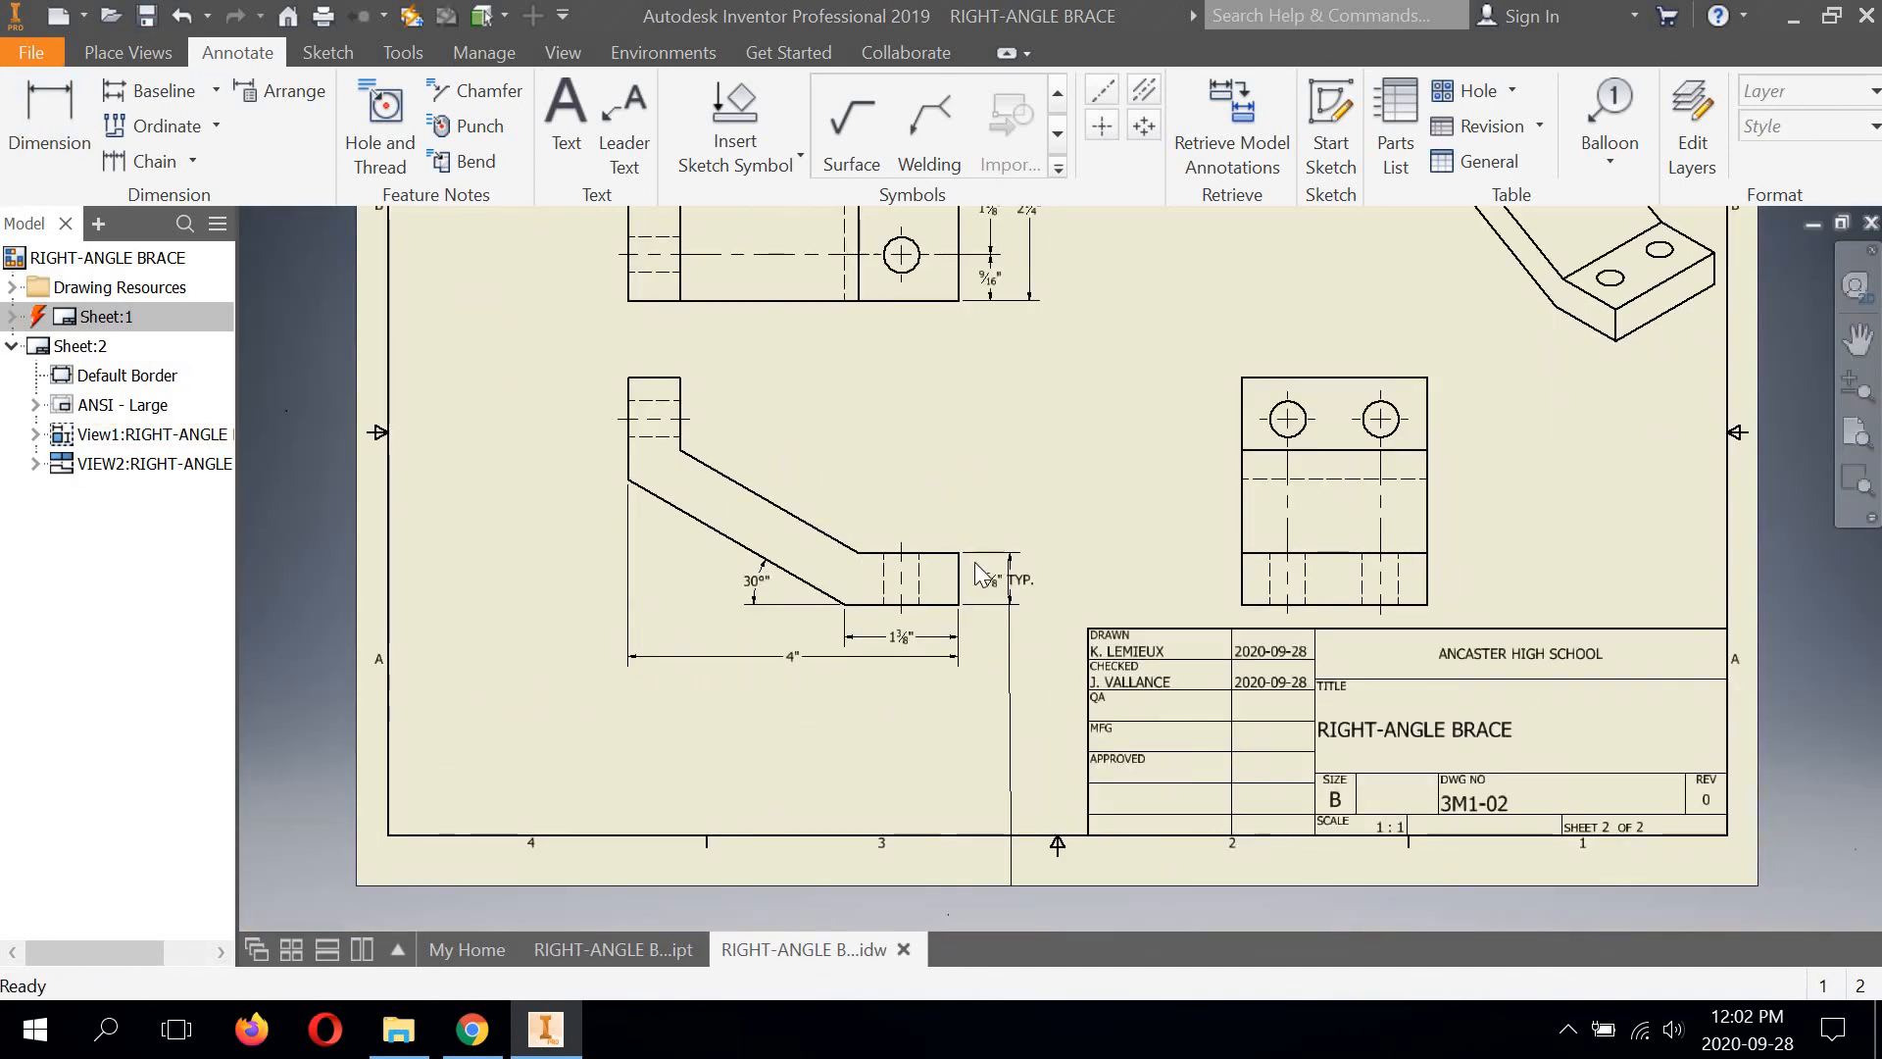
scroll(974, 569, "down", 2)
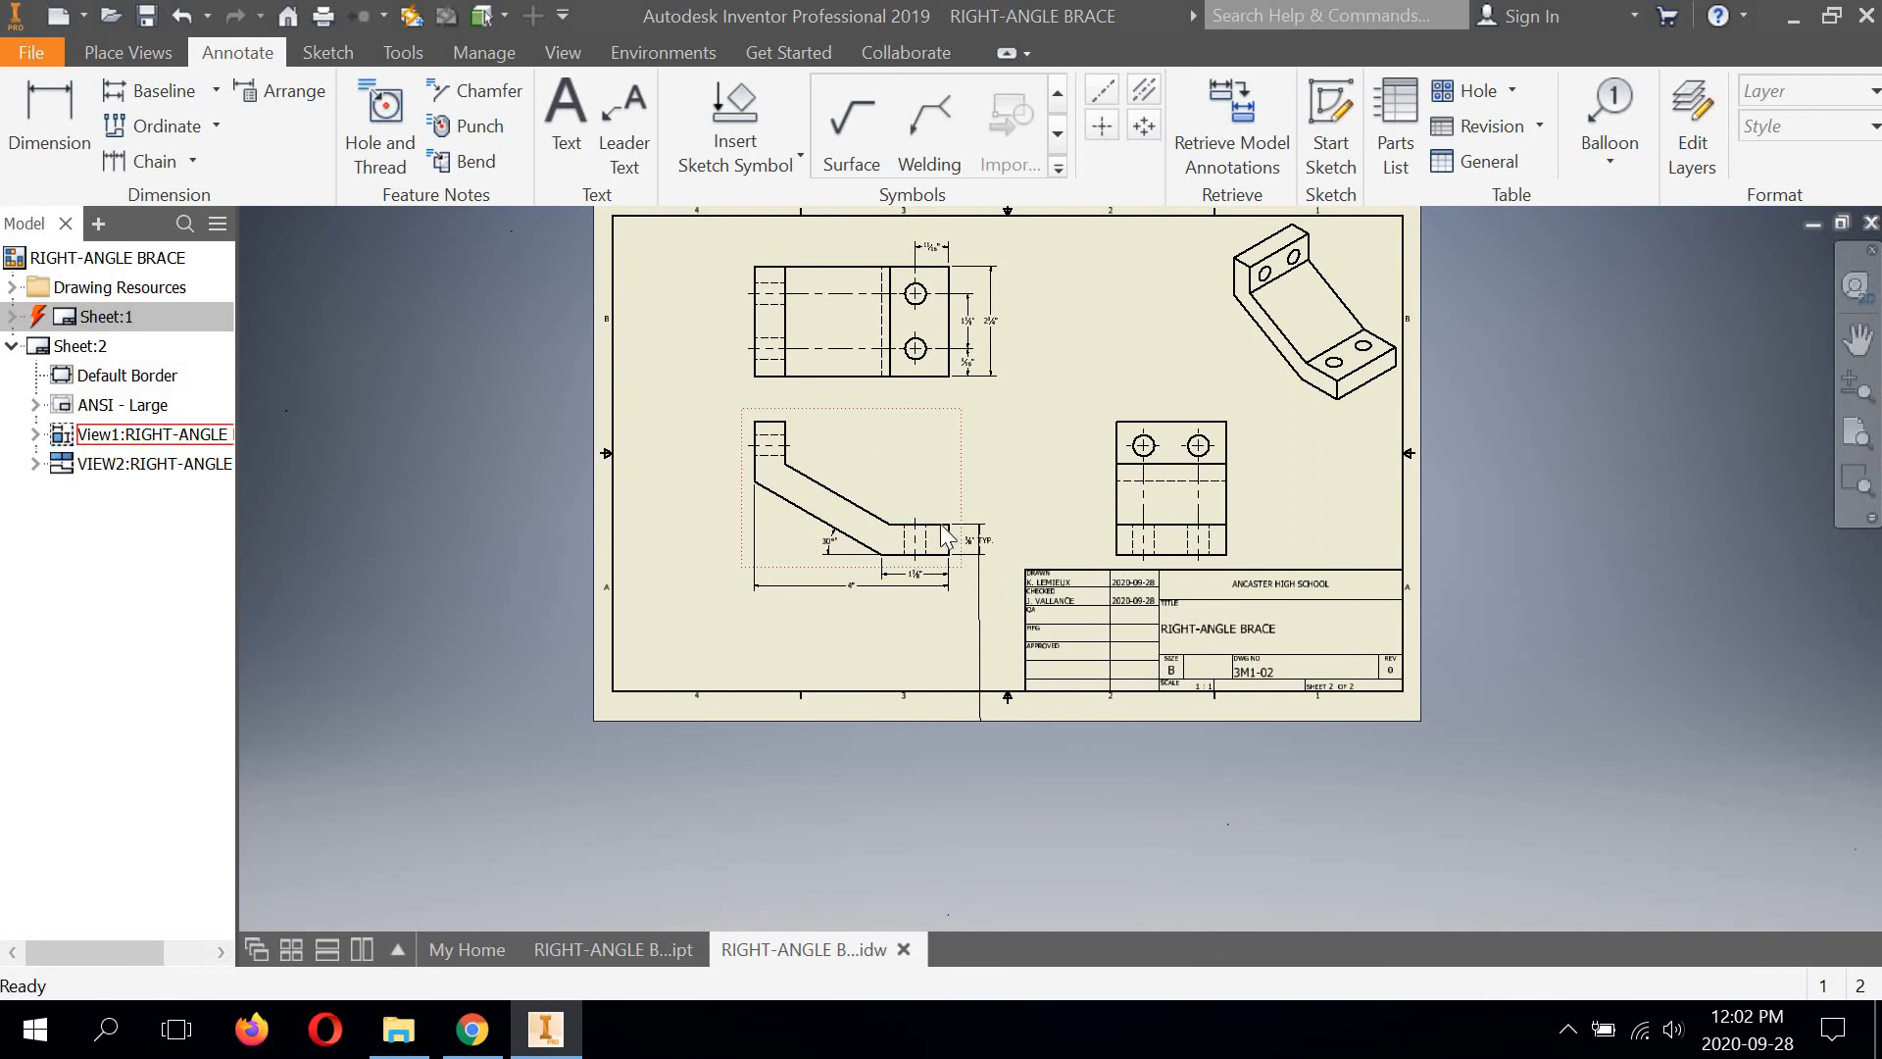
Dimension the horizontal distance from the hole's centerline to the lower flange's free end in the front view, placing it above the flange
scroll(931, 510, "up", 4)
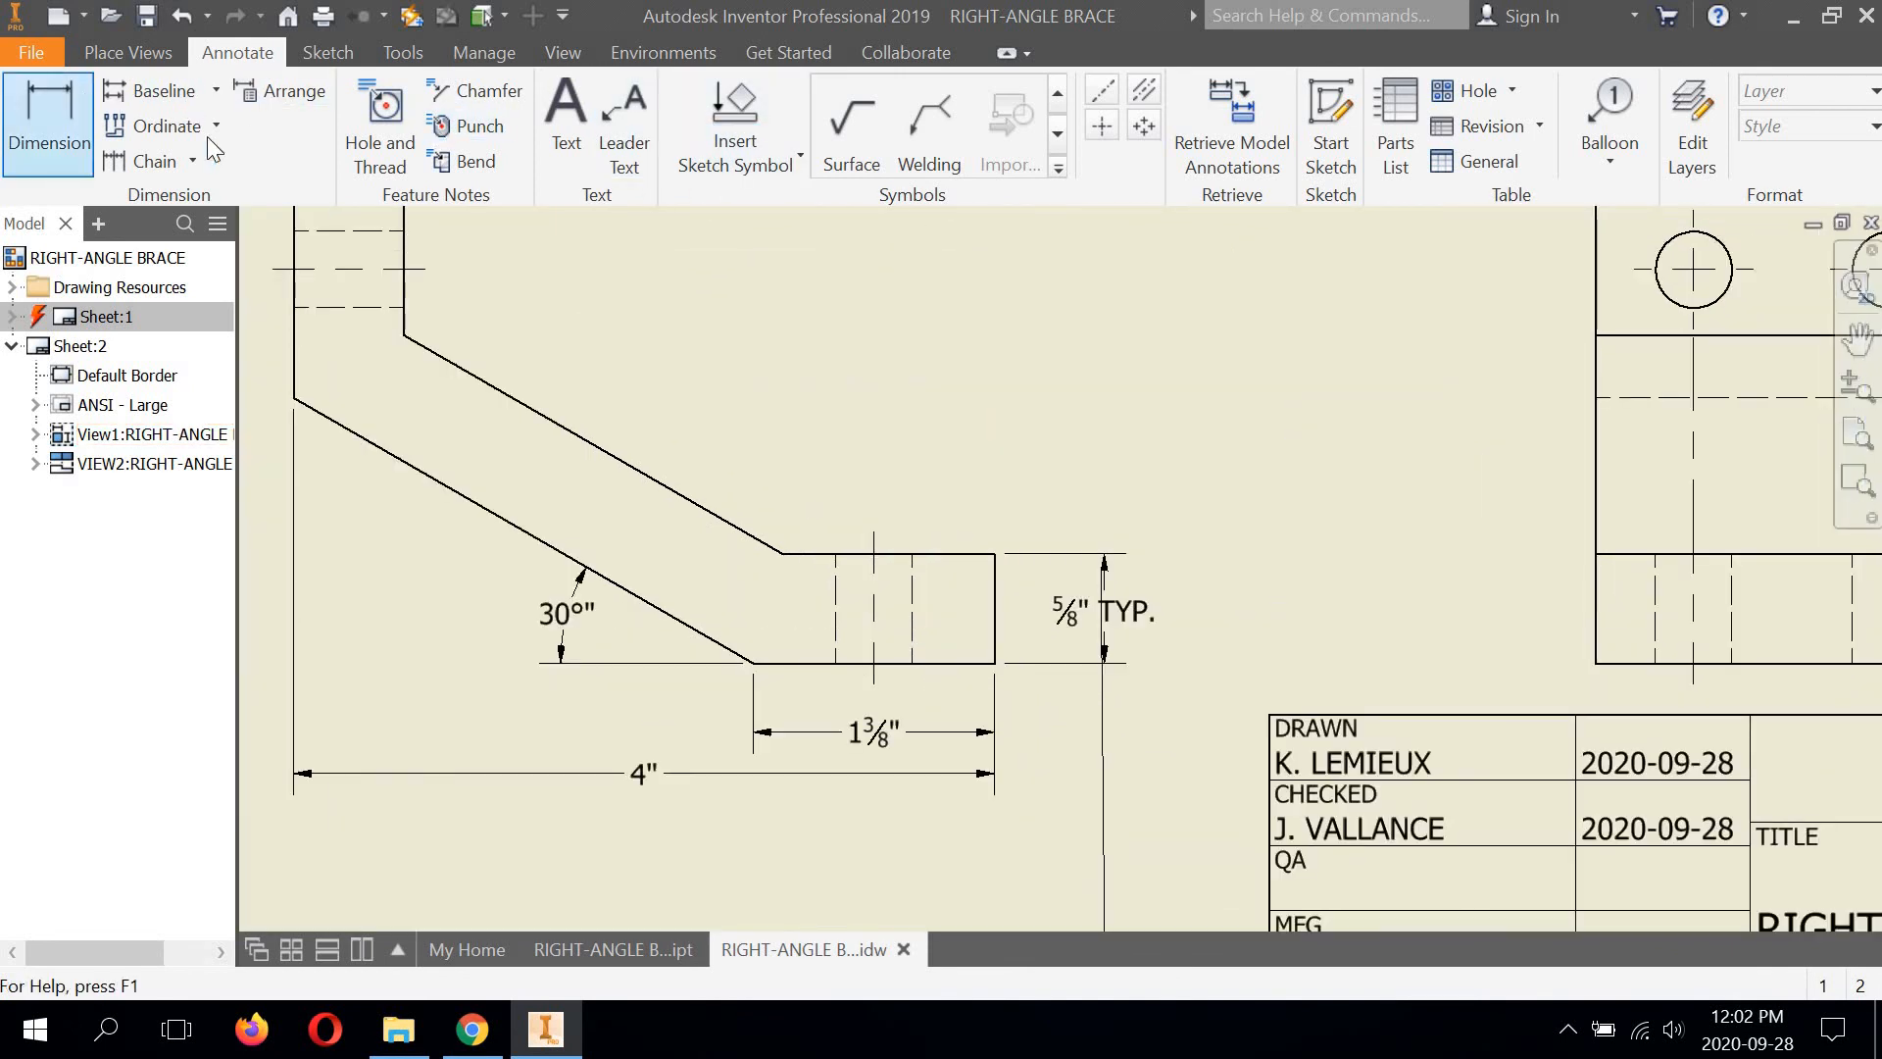
left_click(86, 98)
left_click(874, 539)
left_click(995, 578)
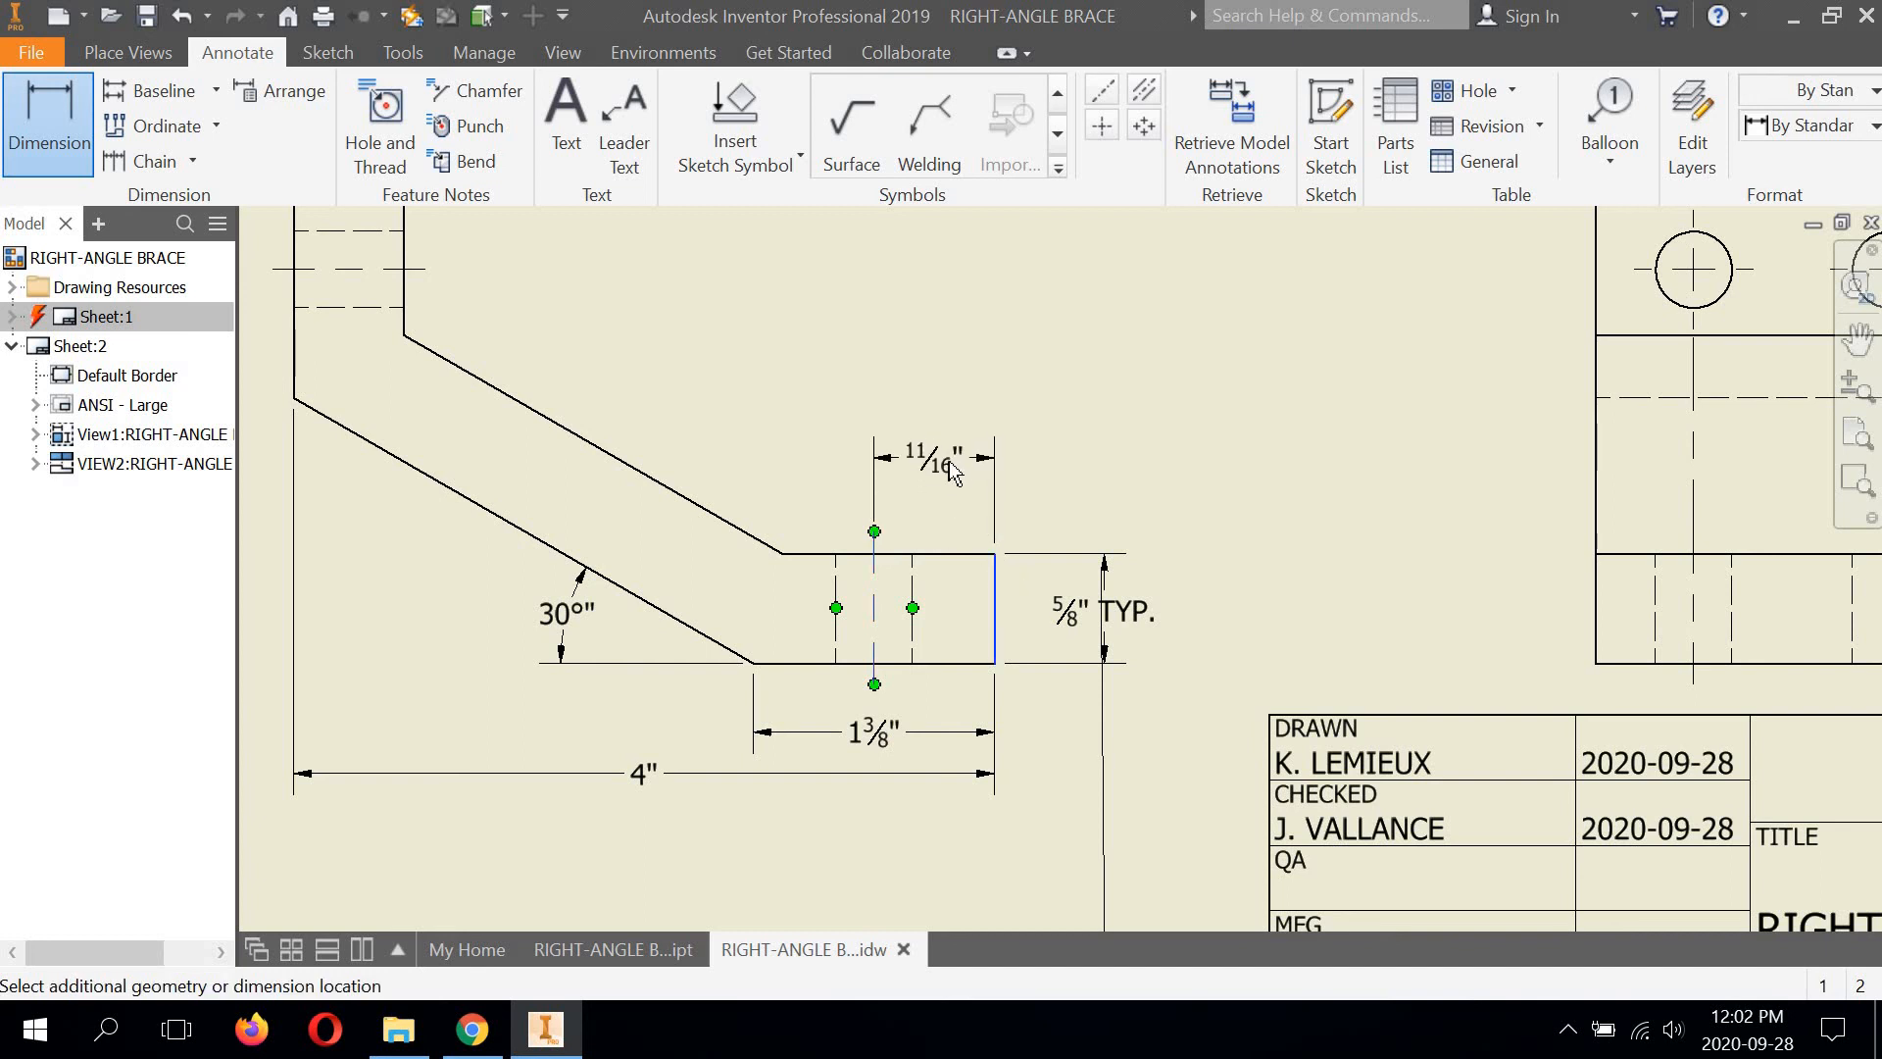
left_click(945, 461)
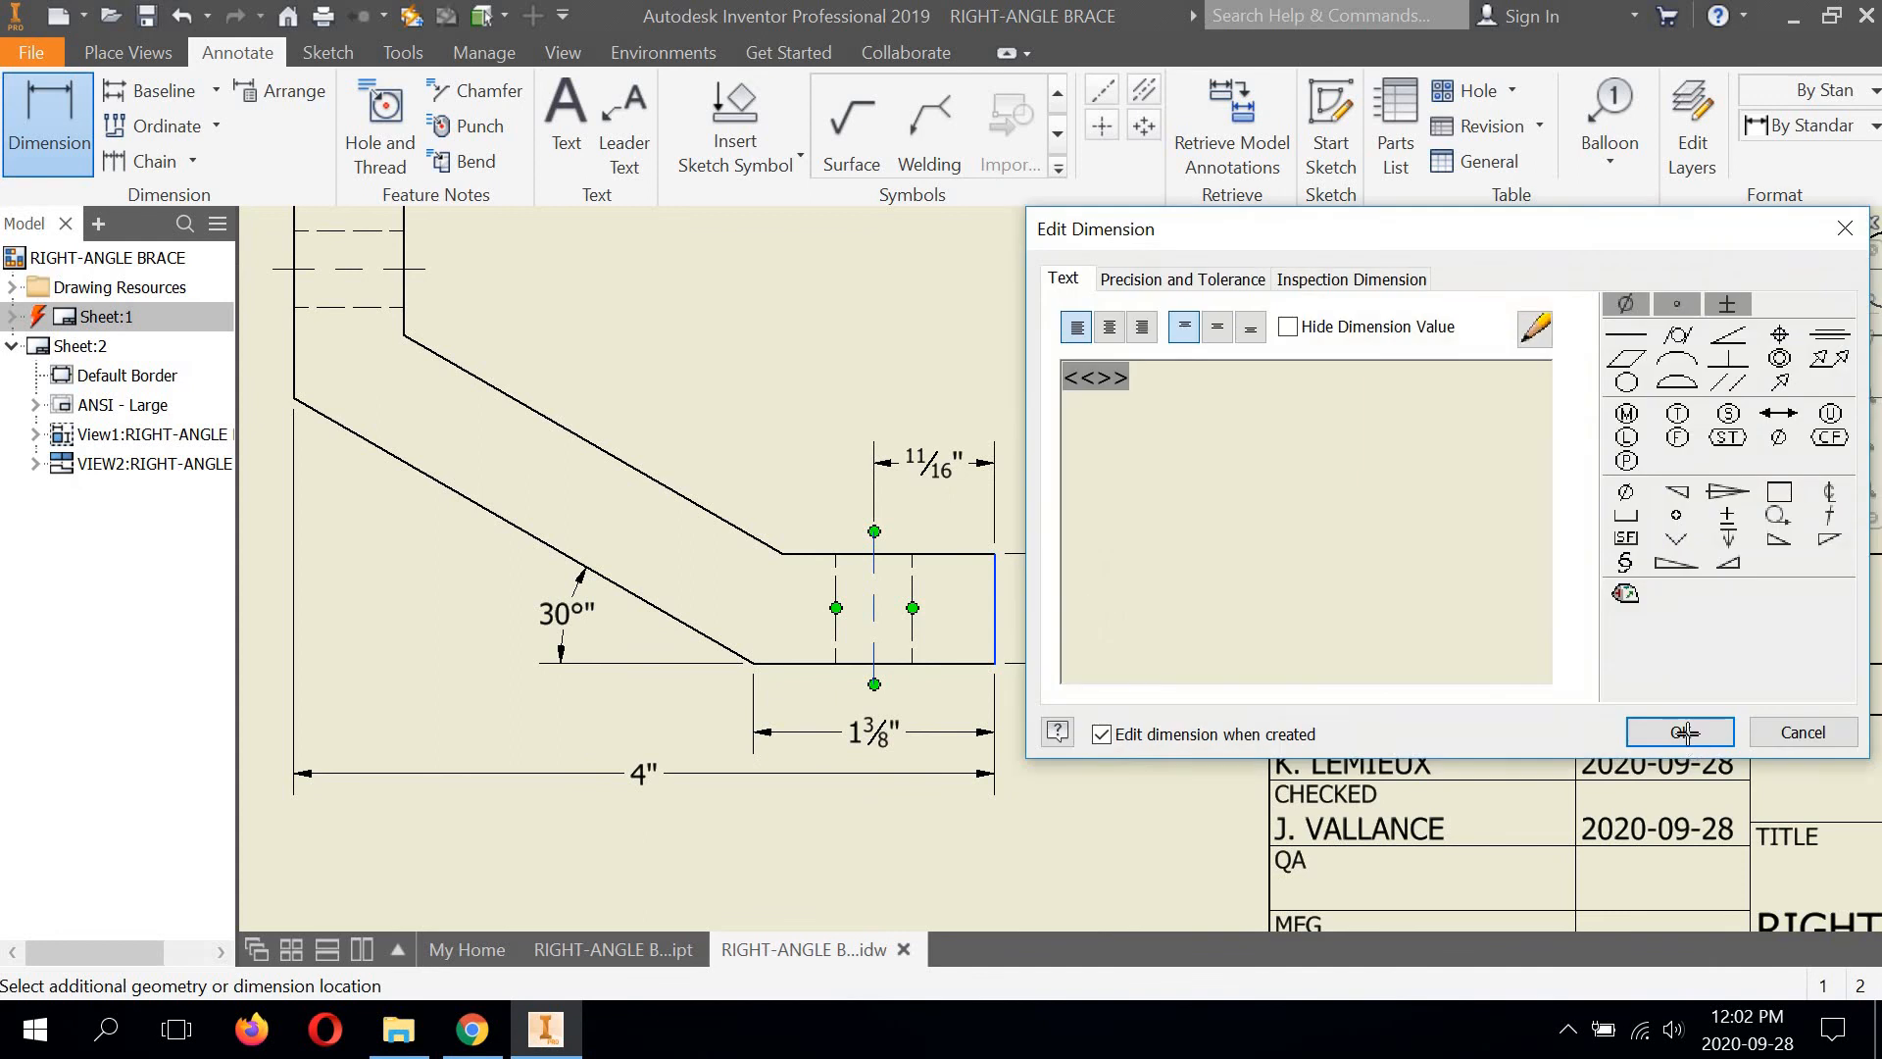
key("Return")
Compare how the hole location dimension reads in the top view and in the front view
scroll(981, 559, "up", 3)
middle_click_drag(974, 681, 958, 926)
middle_click_drag(931, 446, 936, 464)
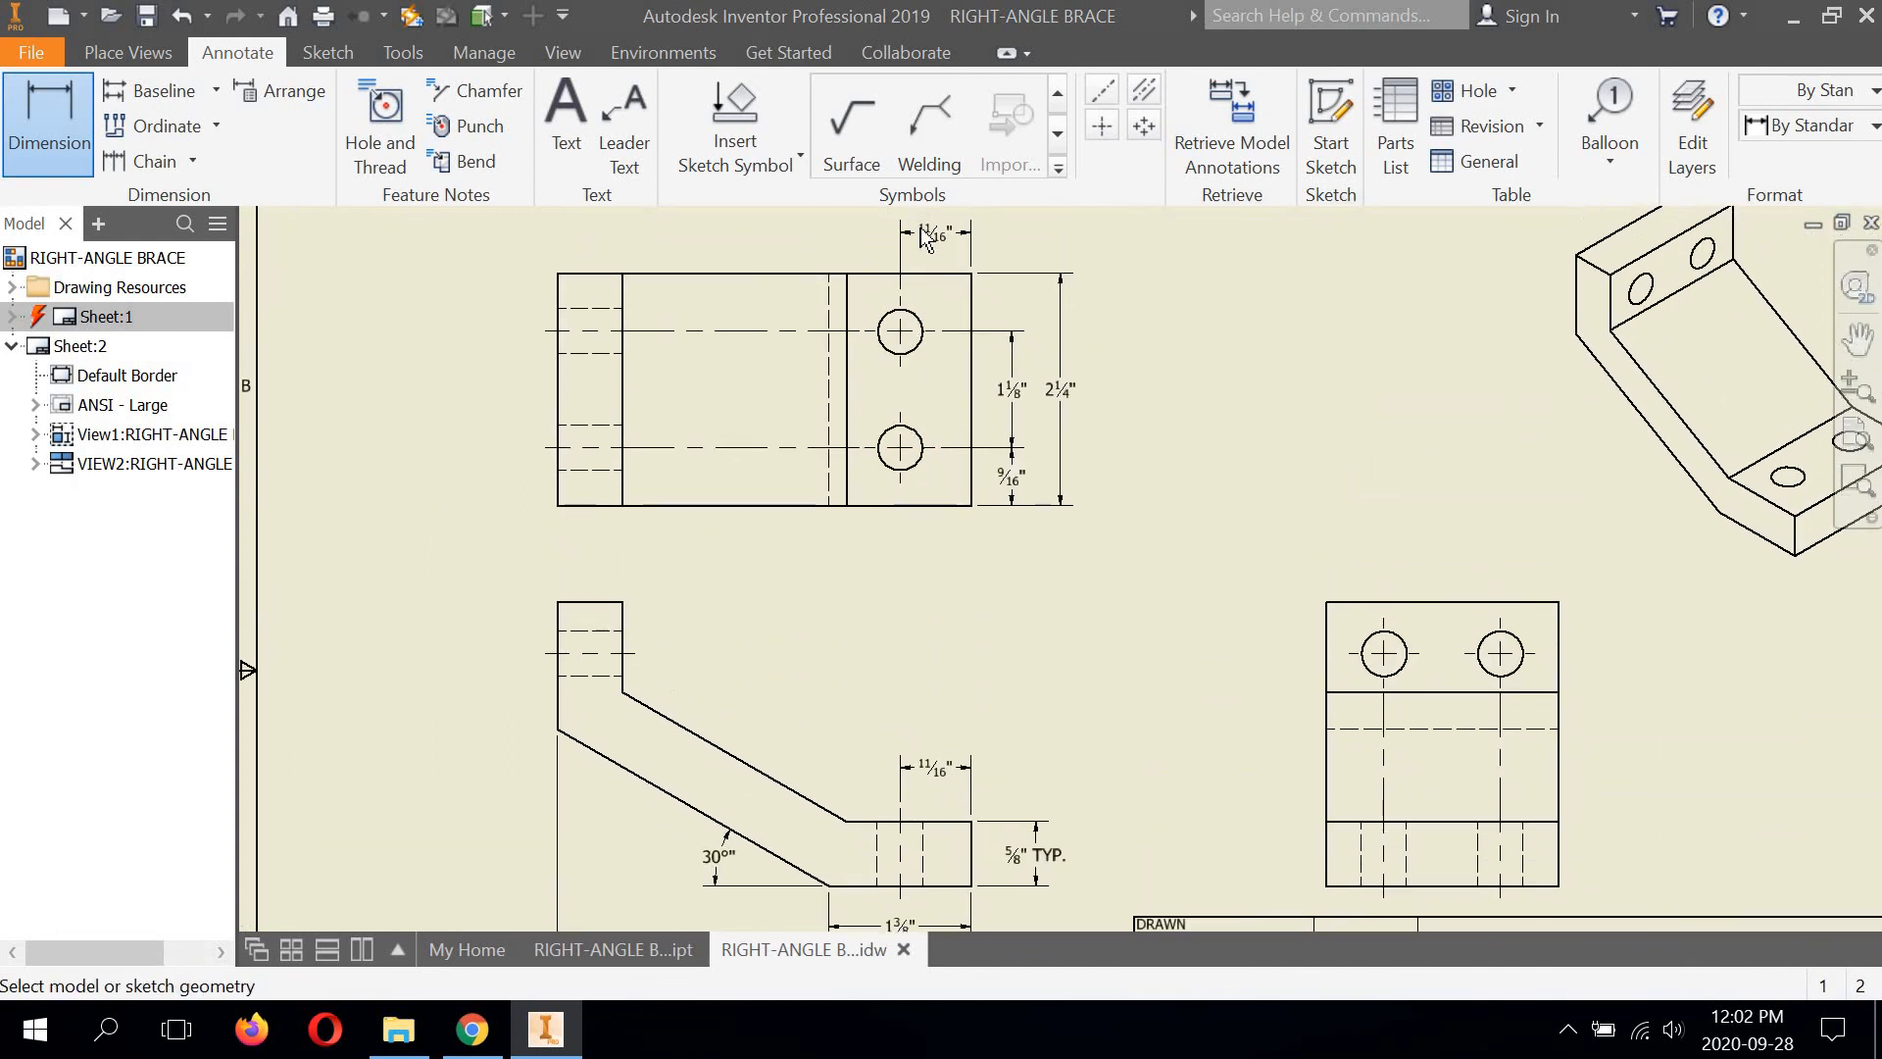
middle_click_drag(959, 821, 961, 609)
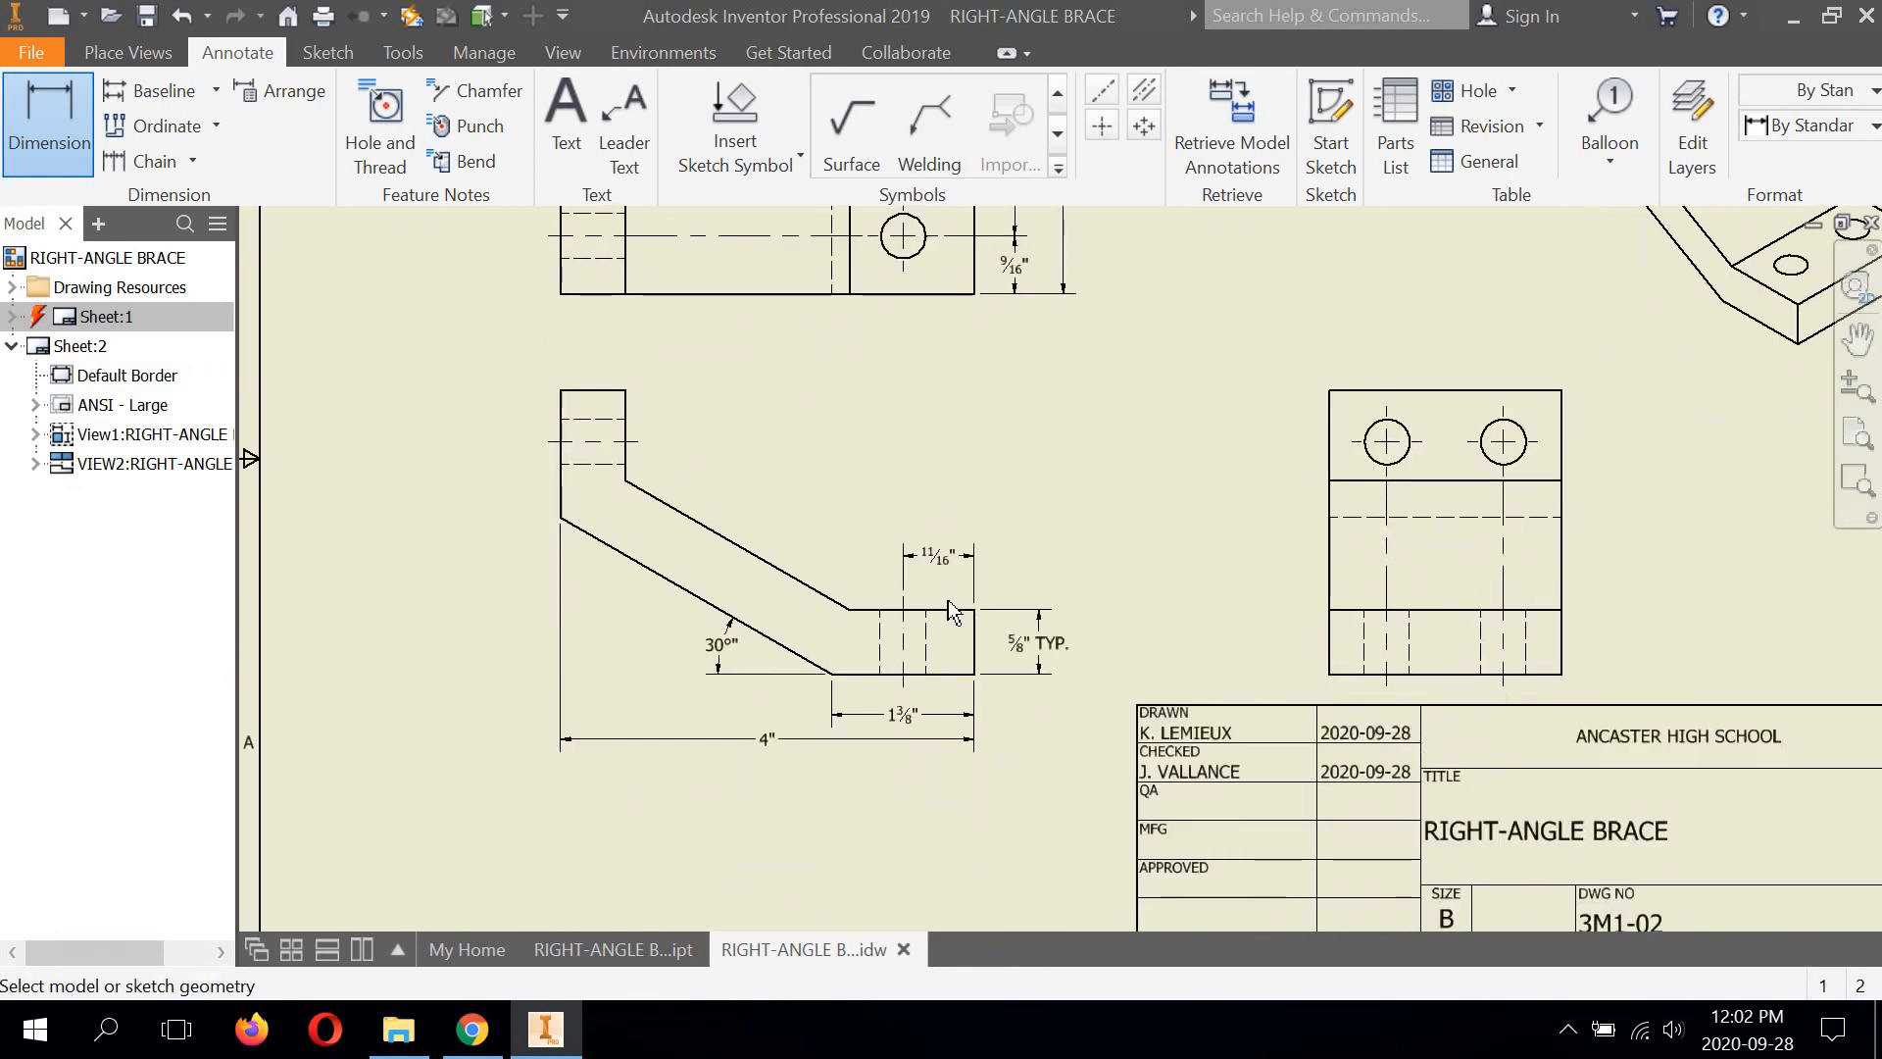
scroll(946, 606, "down", 3)
scroll(882, 534, "down", 3)
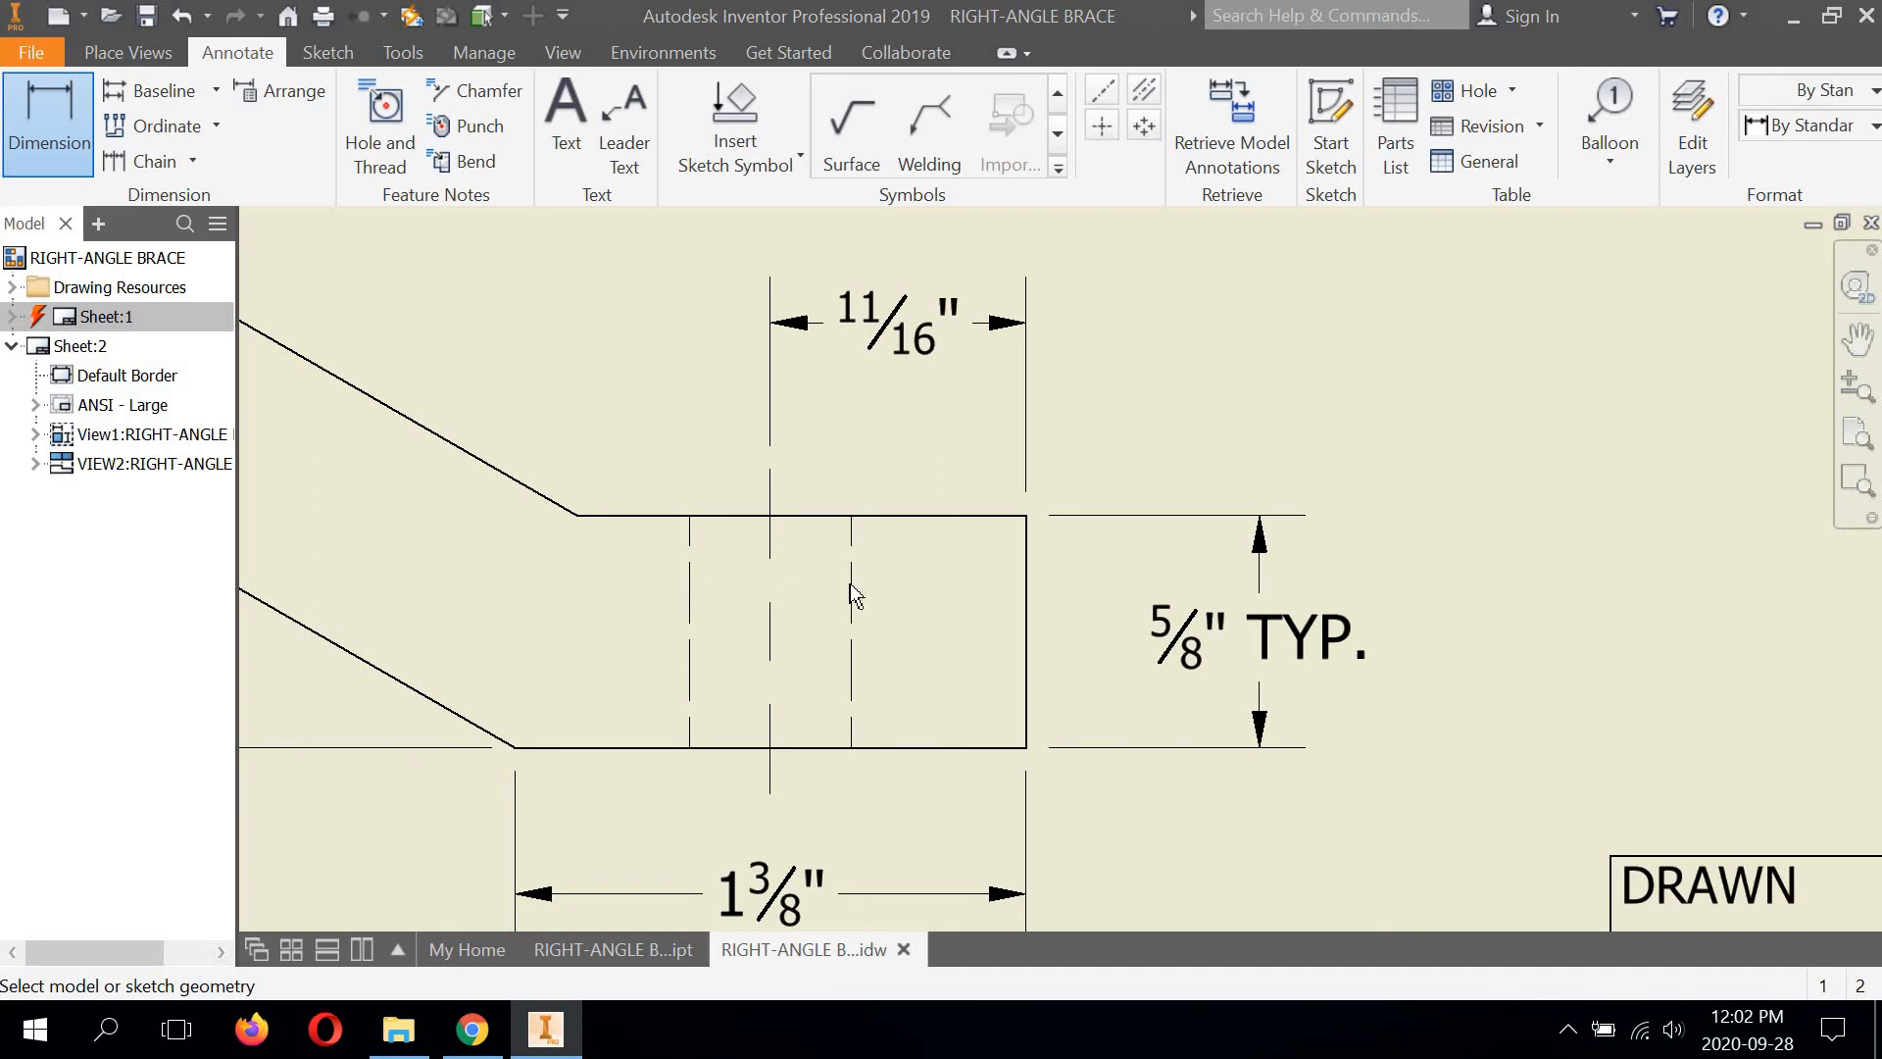
Delete the hole location dimension above the lower flange in the front view
left_click(690, 618)
left_click(919, 338)
double_click(919, 338)
left_click(1778, 741)
double_click(929, 353)
left_click(1794, 737)
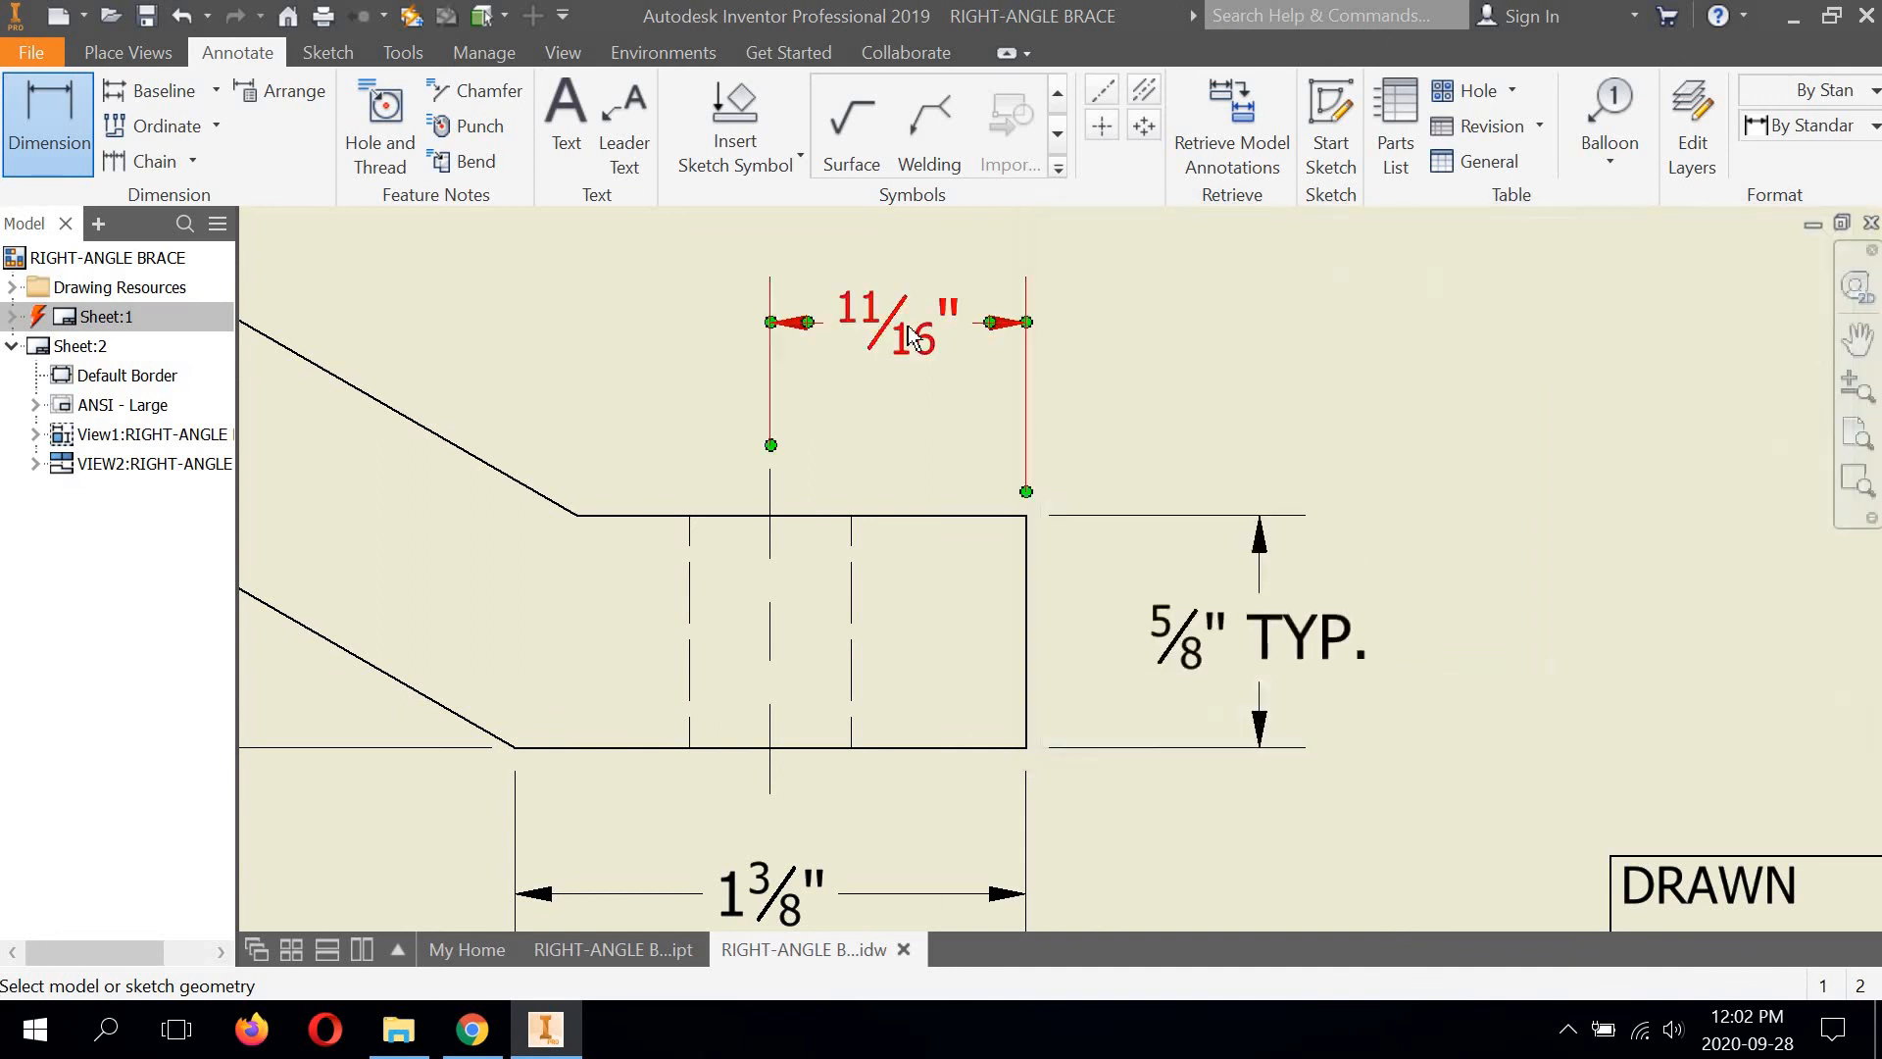
right_click(908, 327)
left_click(980, 328)
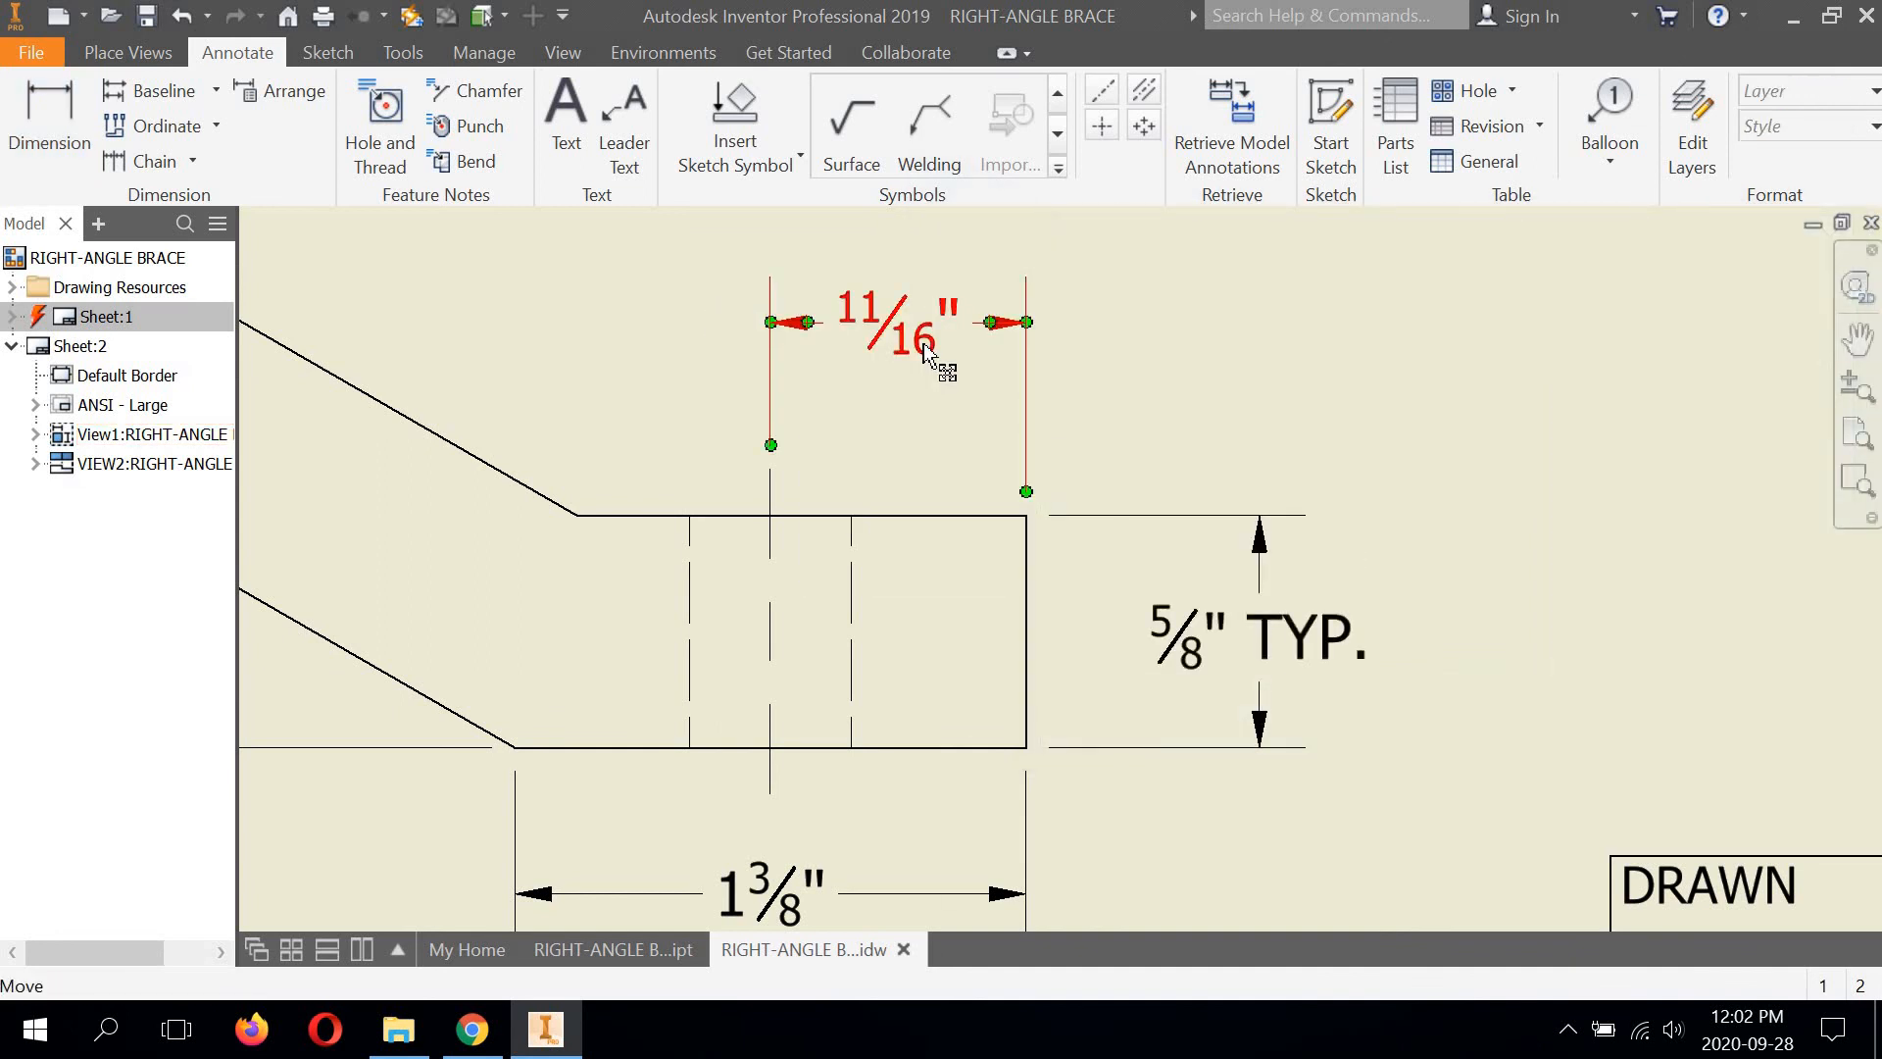
key("Delete")
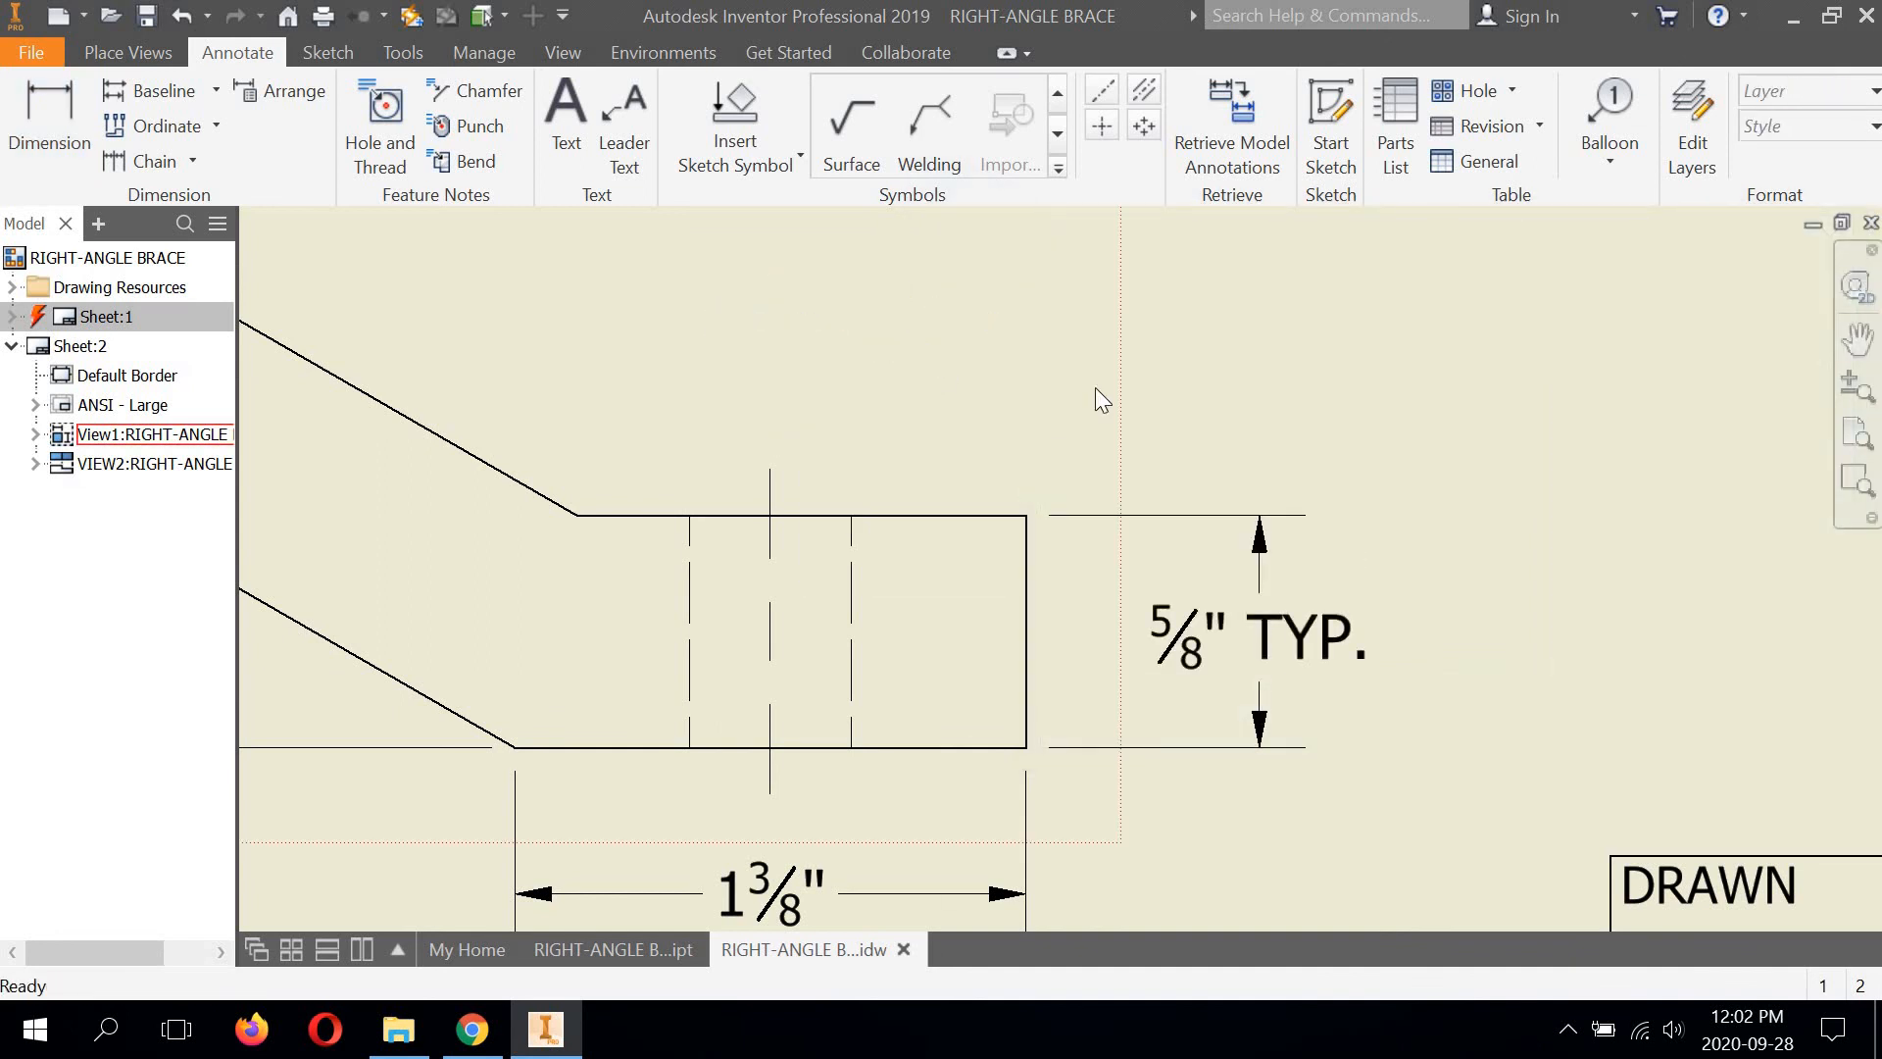
Dimension the vertical distance from the side view's top edge down to the horizontal hidden line, placing it beside the view
scroll(1117, 415, "up", 5)
middle_click_drag(1029, 386, 612, 453)
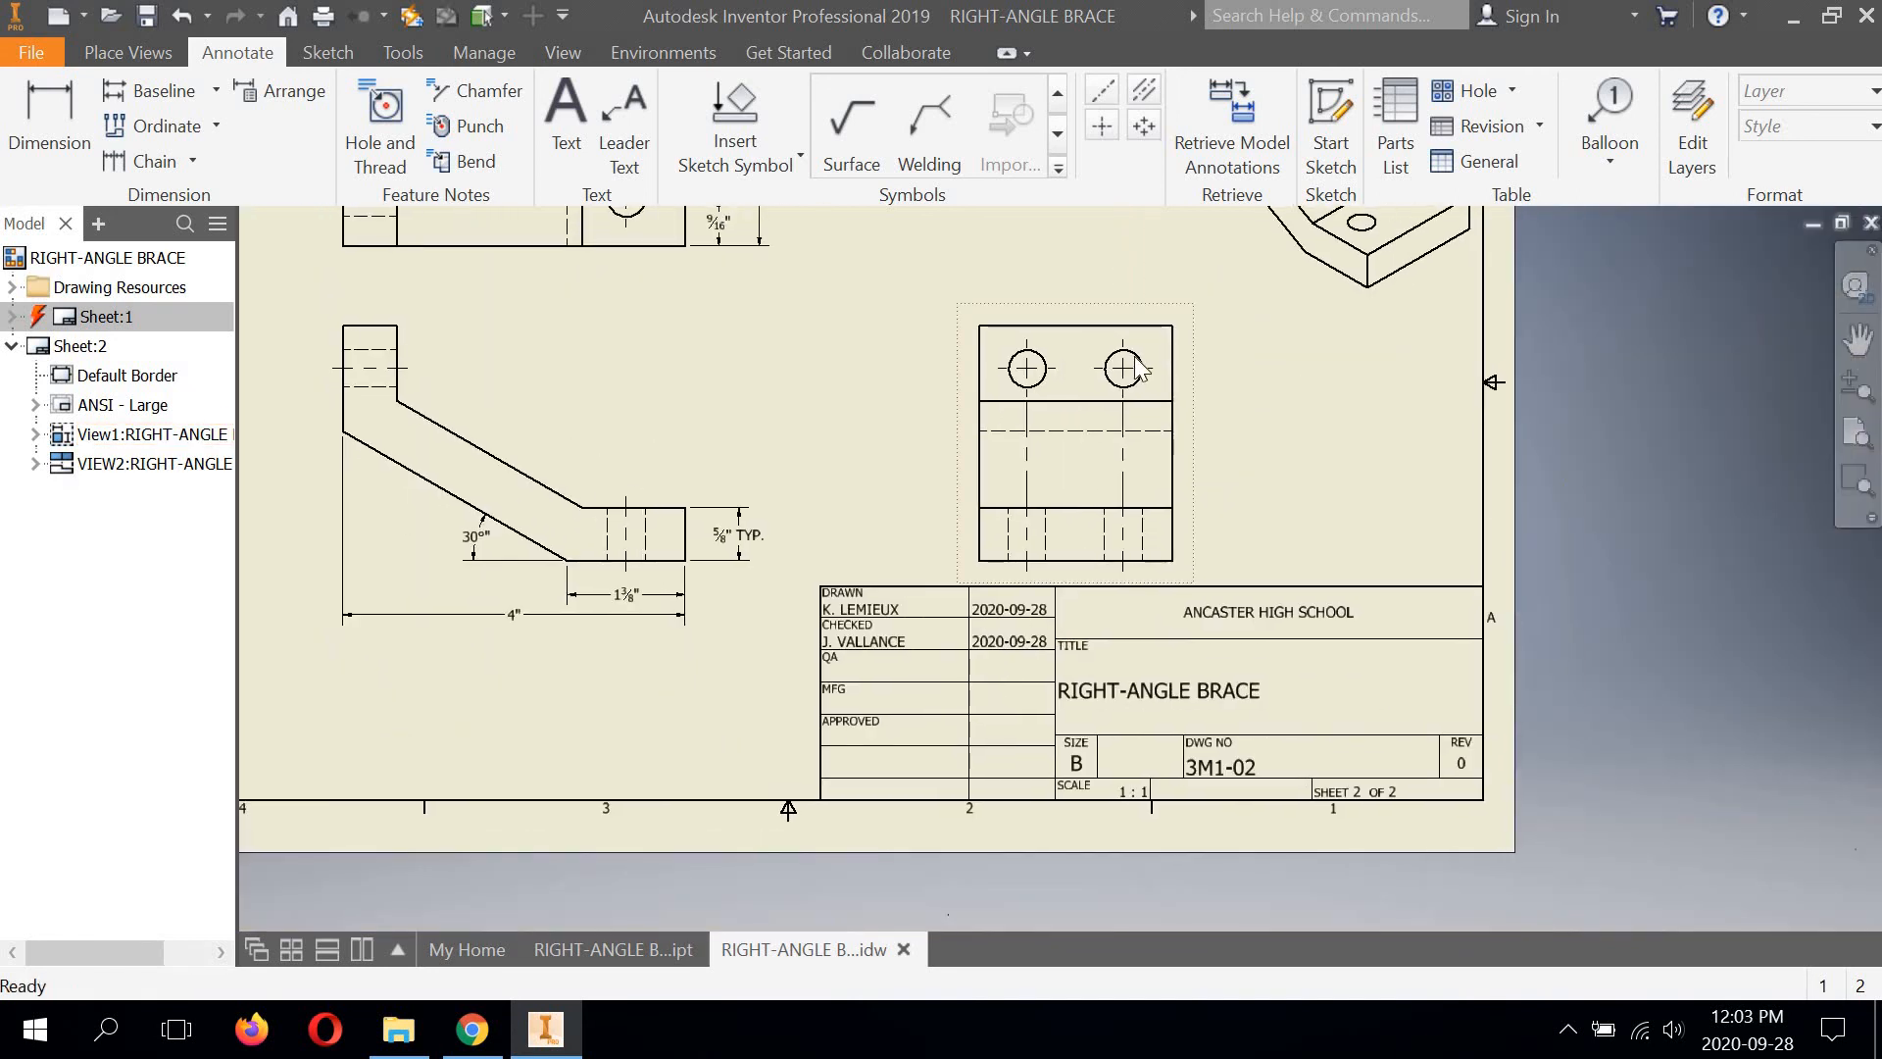
middle_click_drag(1237, 357, 1343, 373)
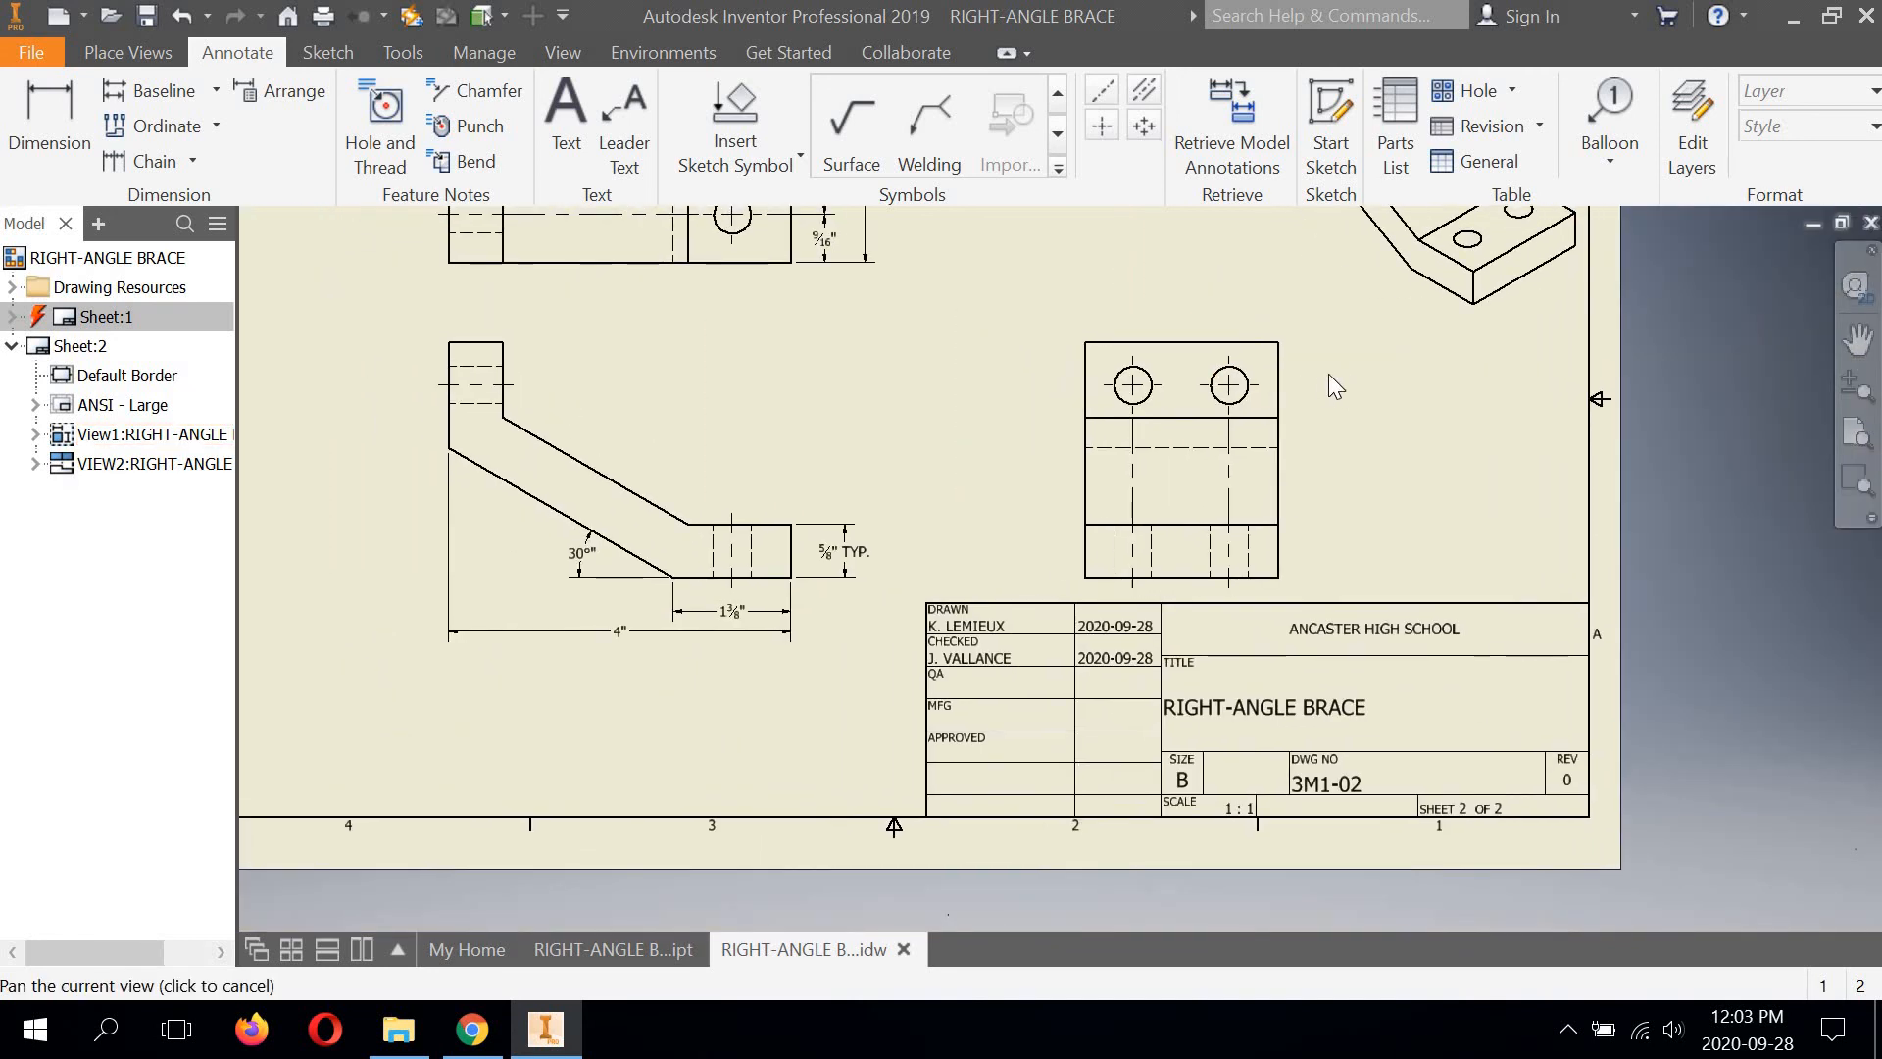
scroll(1274, 384, "down", 5)
scroll(1216, 362, "up", 2)
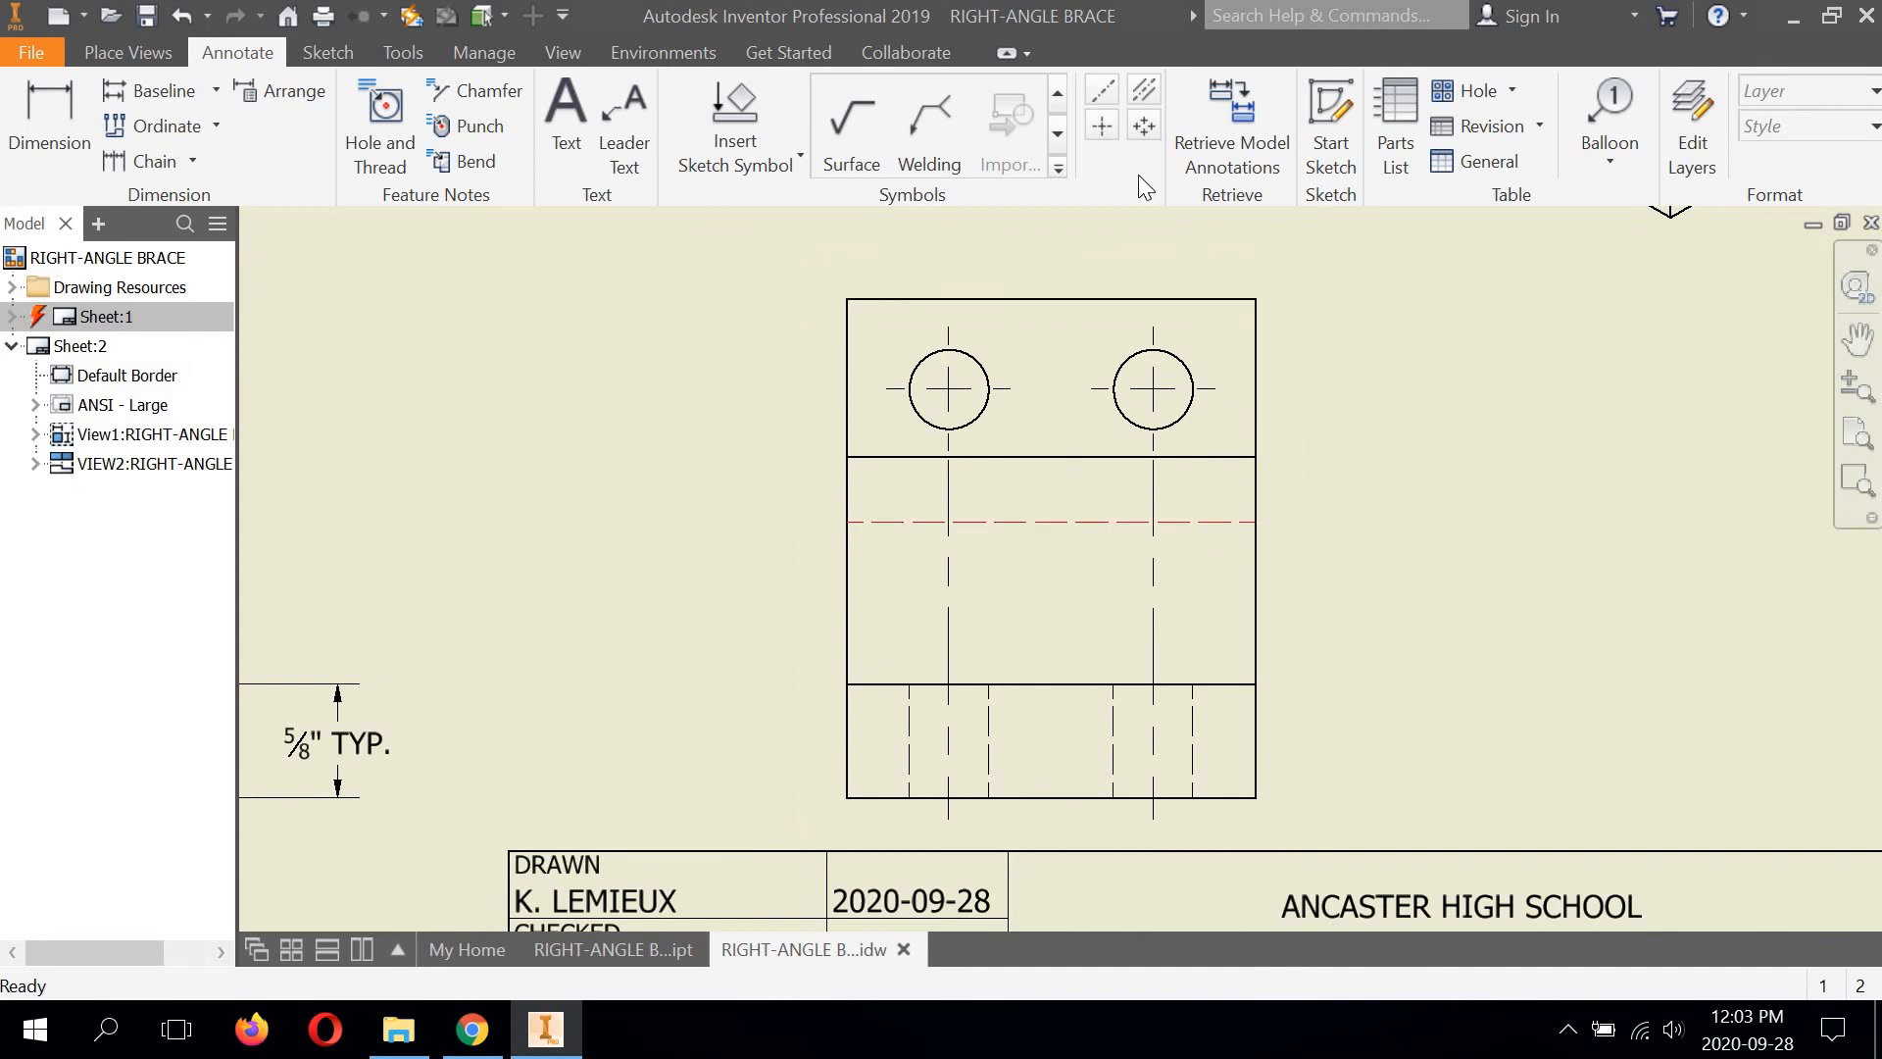
left_click(47, 116)
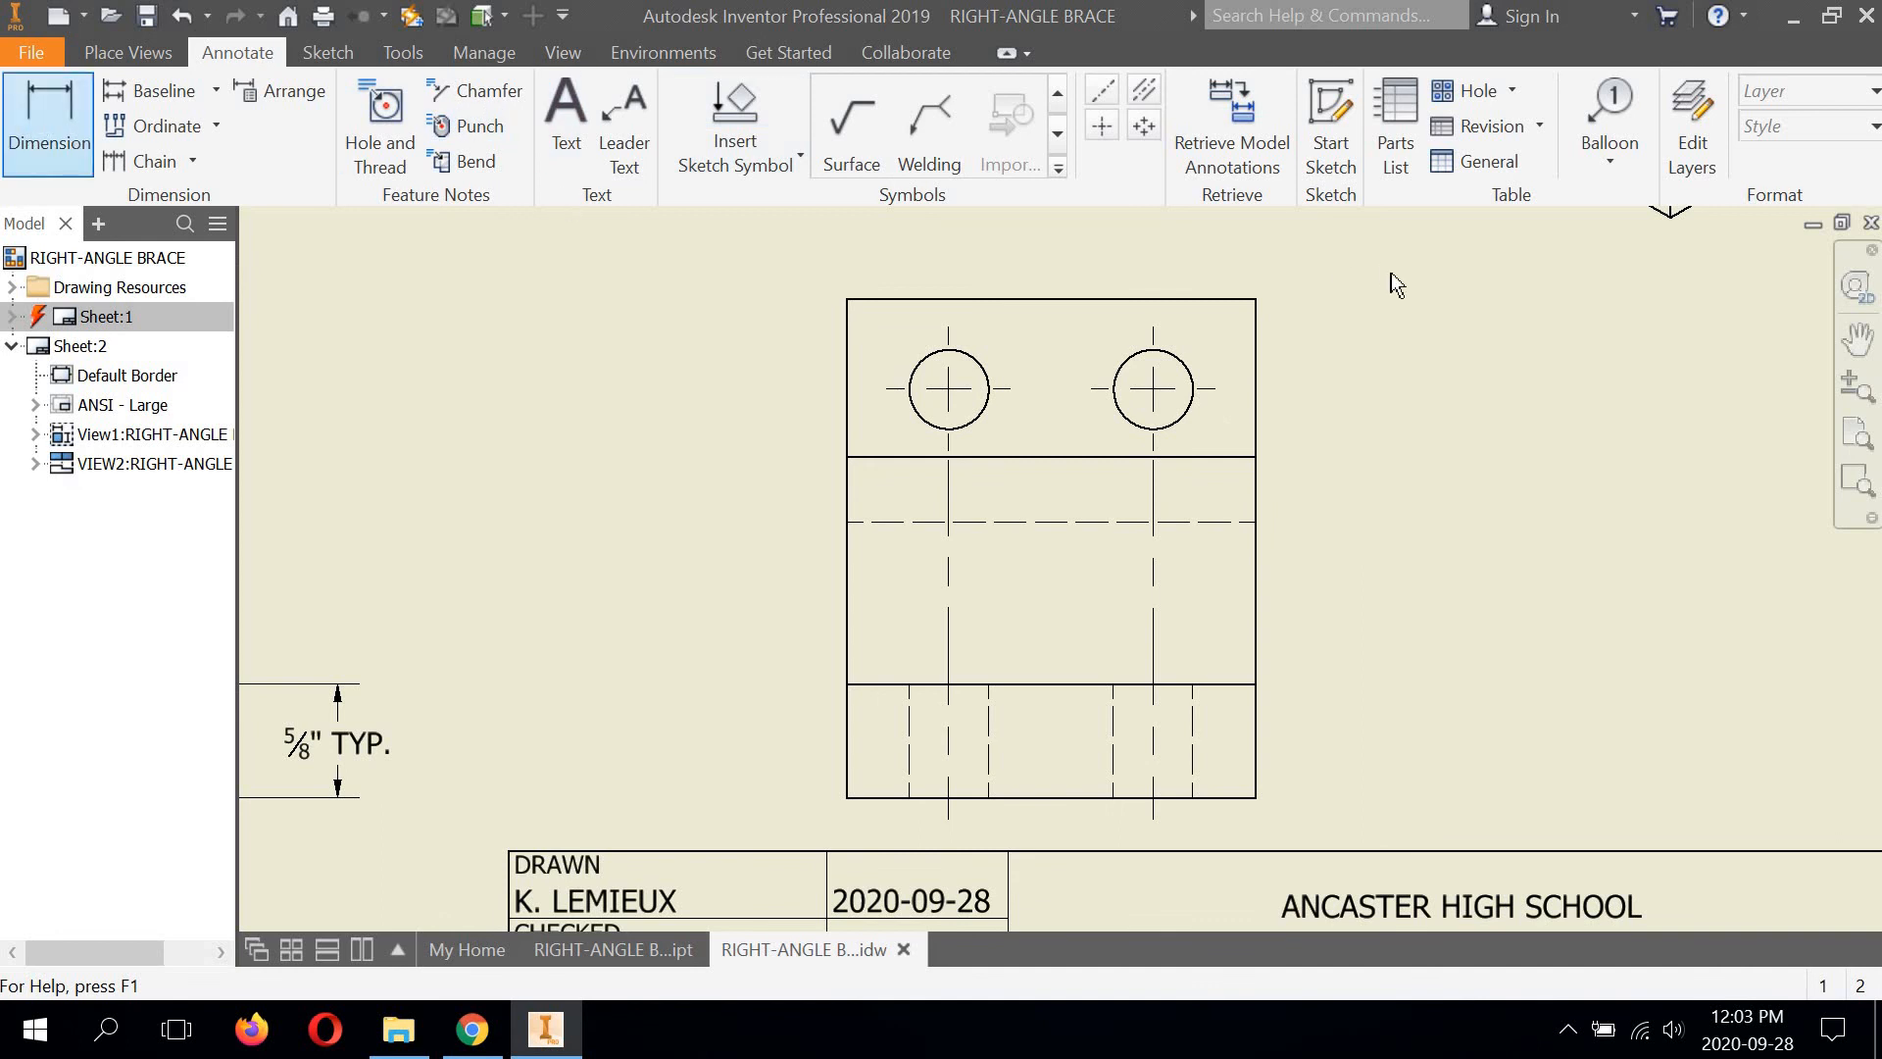
left_click(1200, 300)
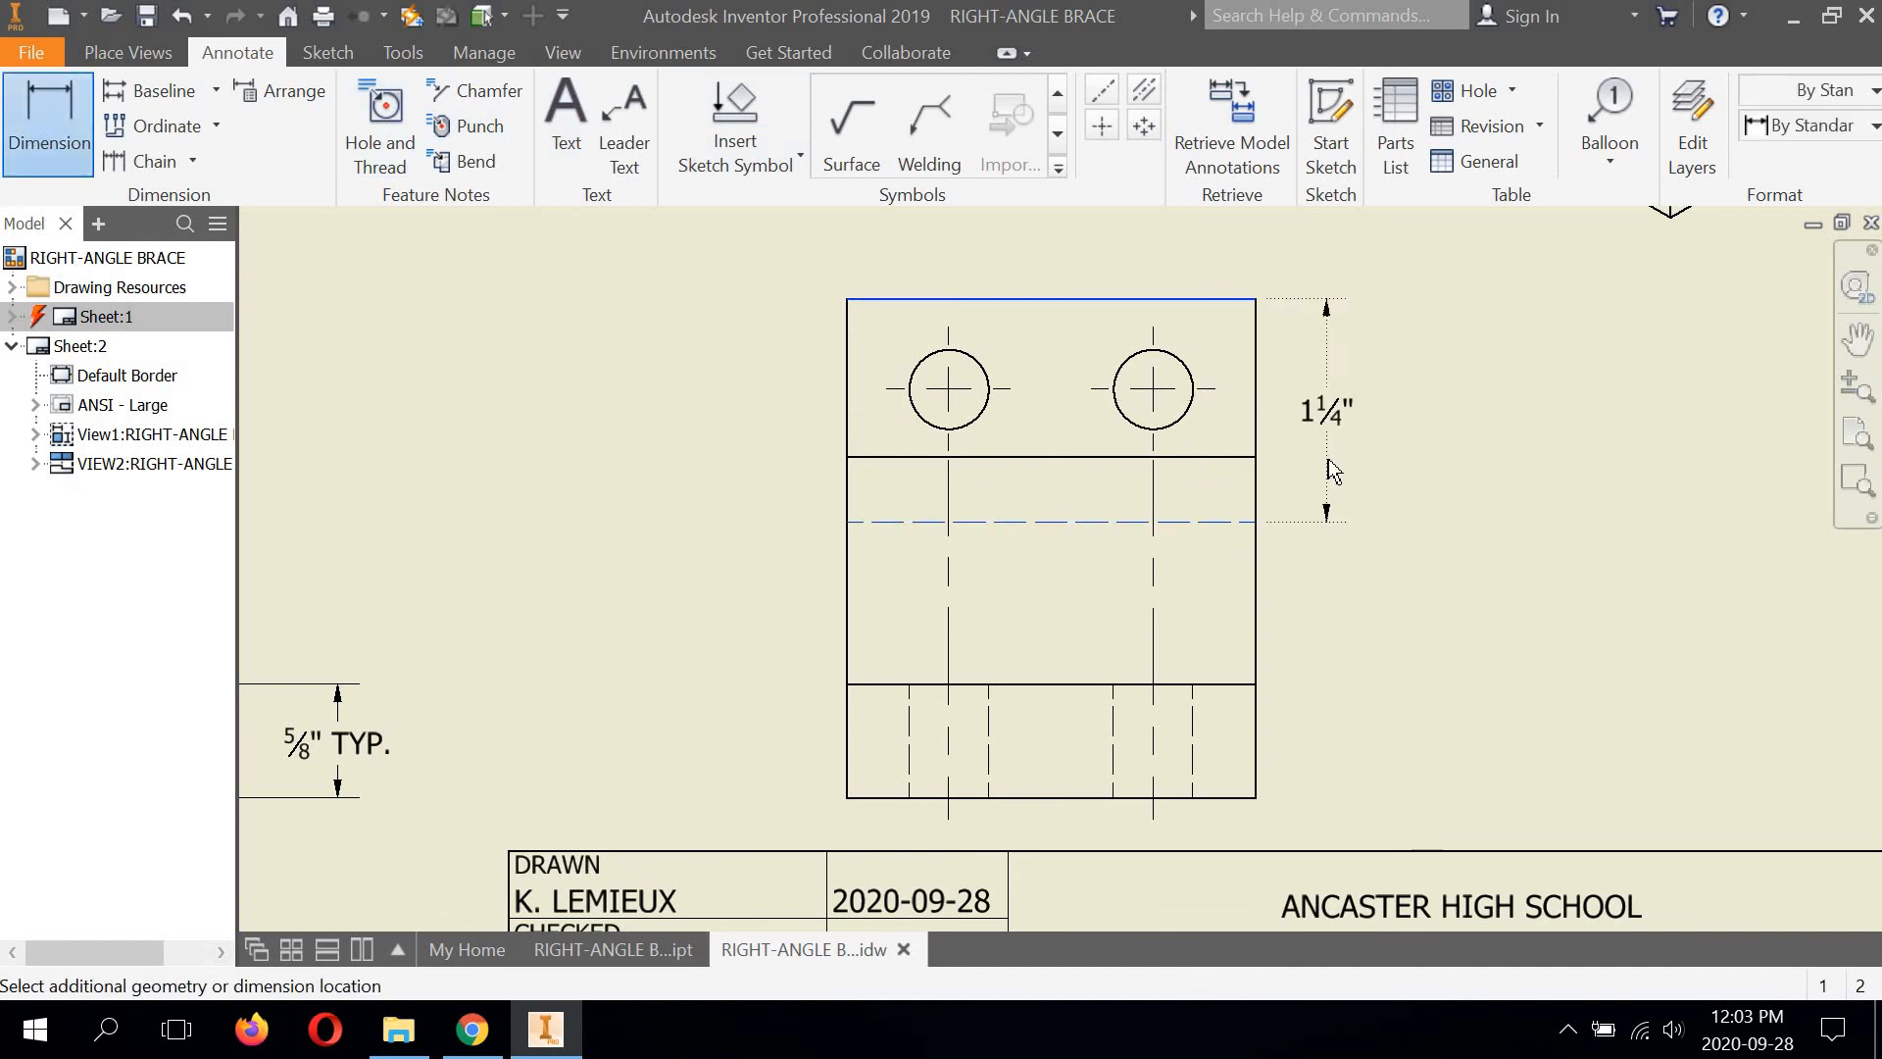
left_click(1330, 462)
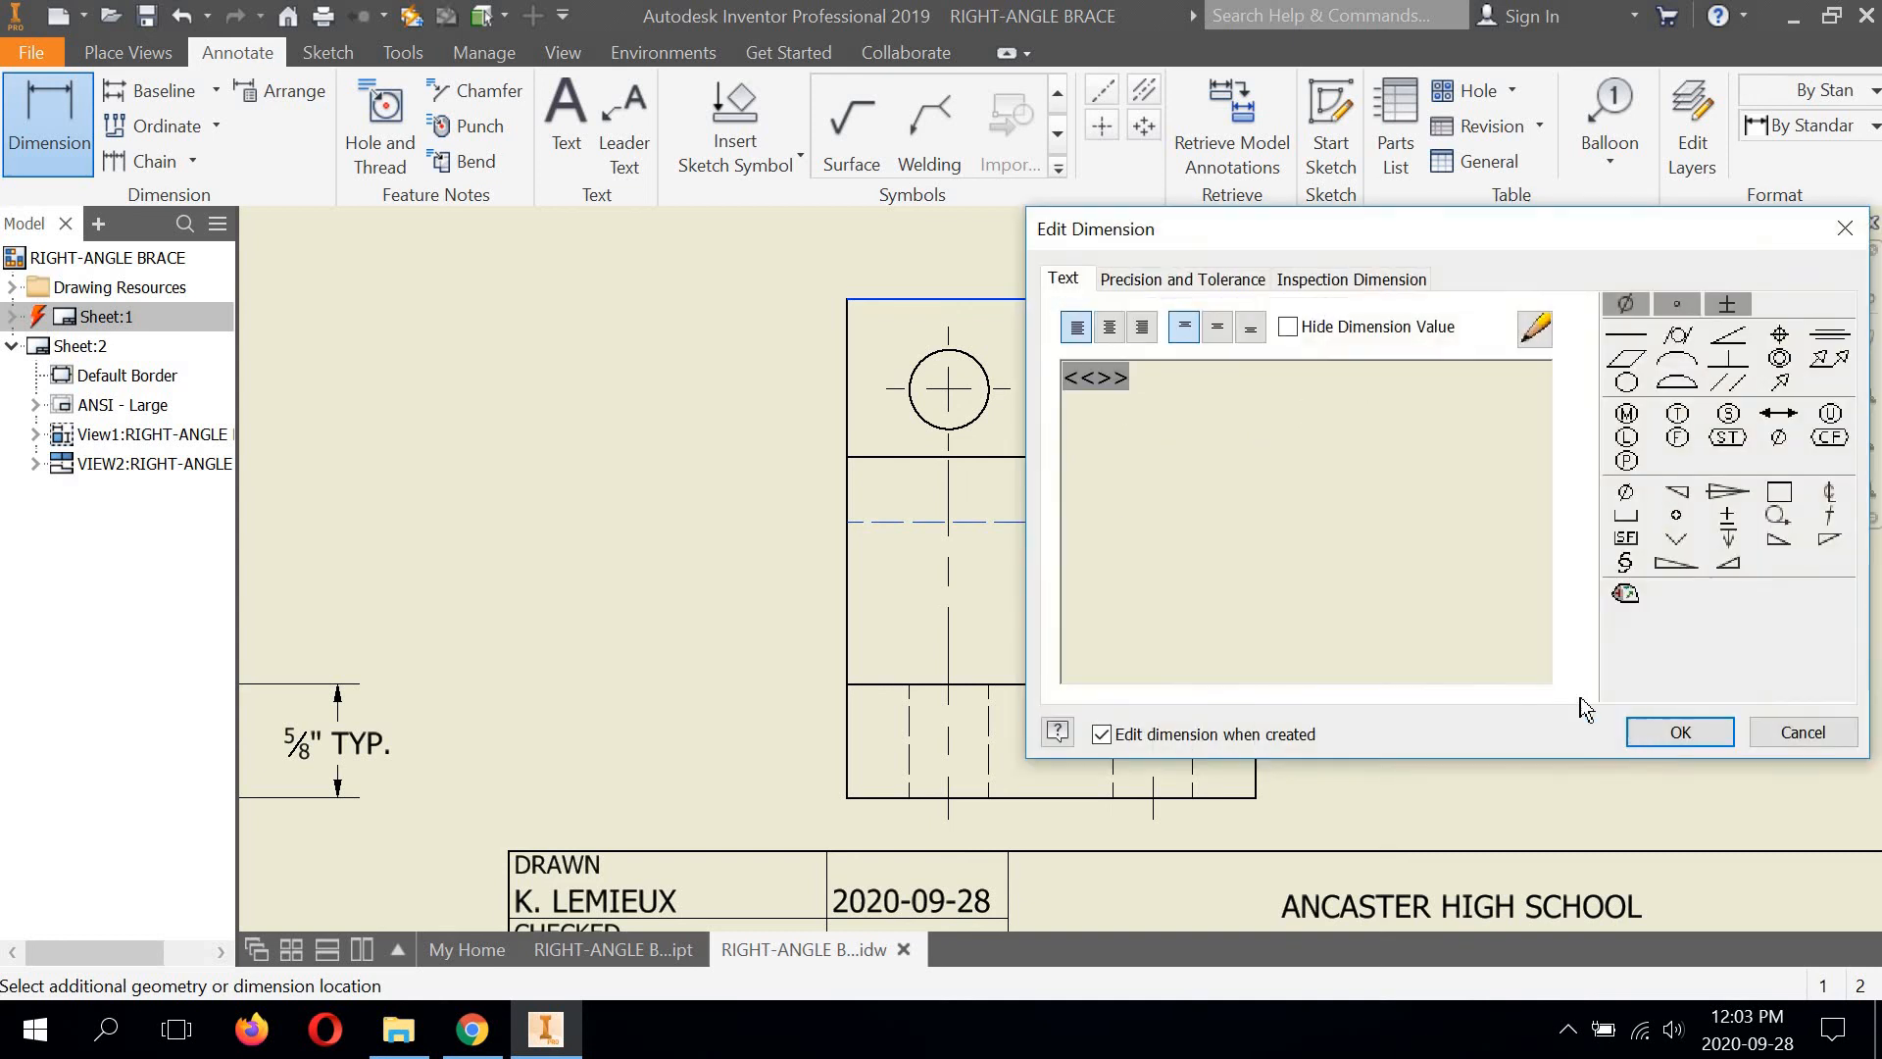
left_click(1670, 726)
Delete the vertical dimension between the top edge and the hidden line from the side view
scroll(1279, 461, "up", 3)
middle_click_drag(1285, 616, 1302, 778)
scroll(1292, 561, "down", 2)
middle_click_drag(1288, 423, 1293, 347)
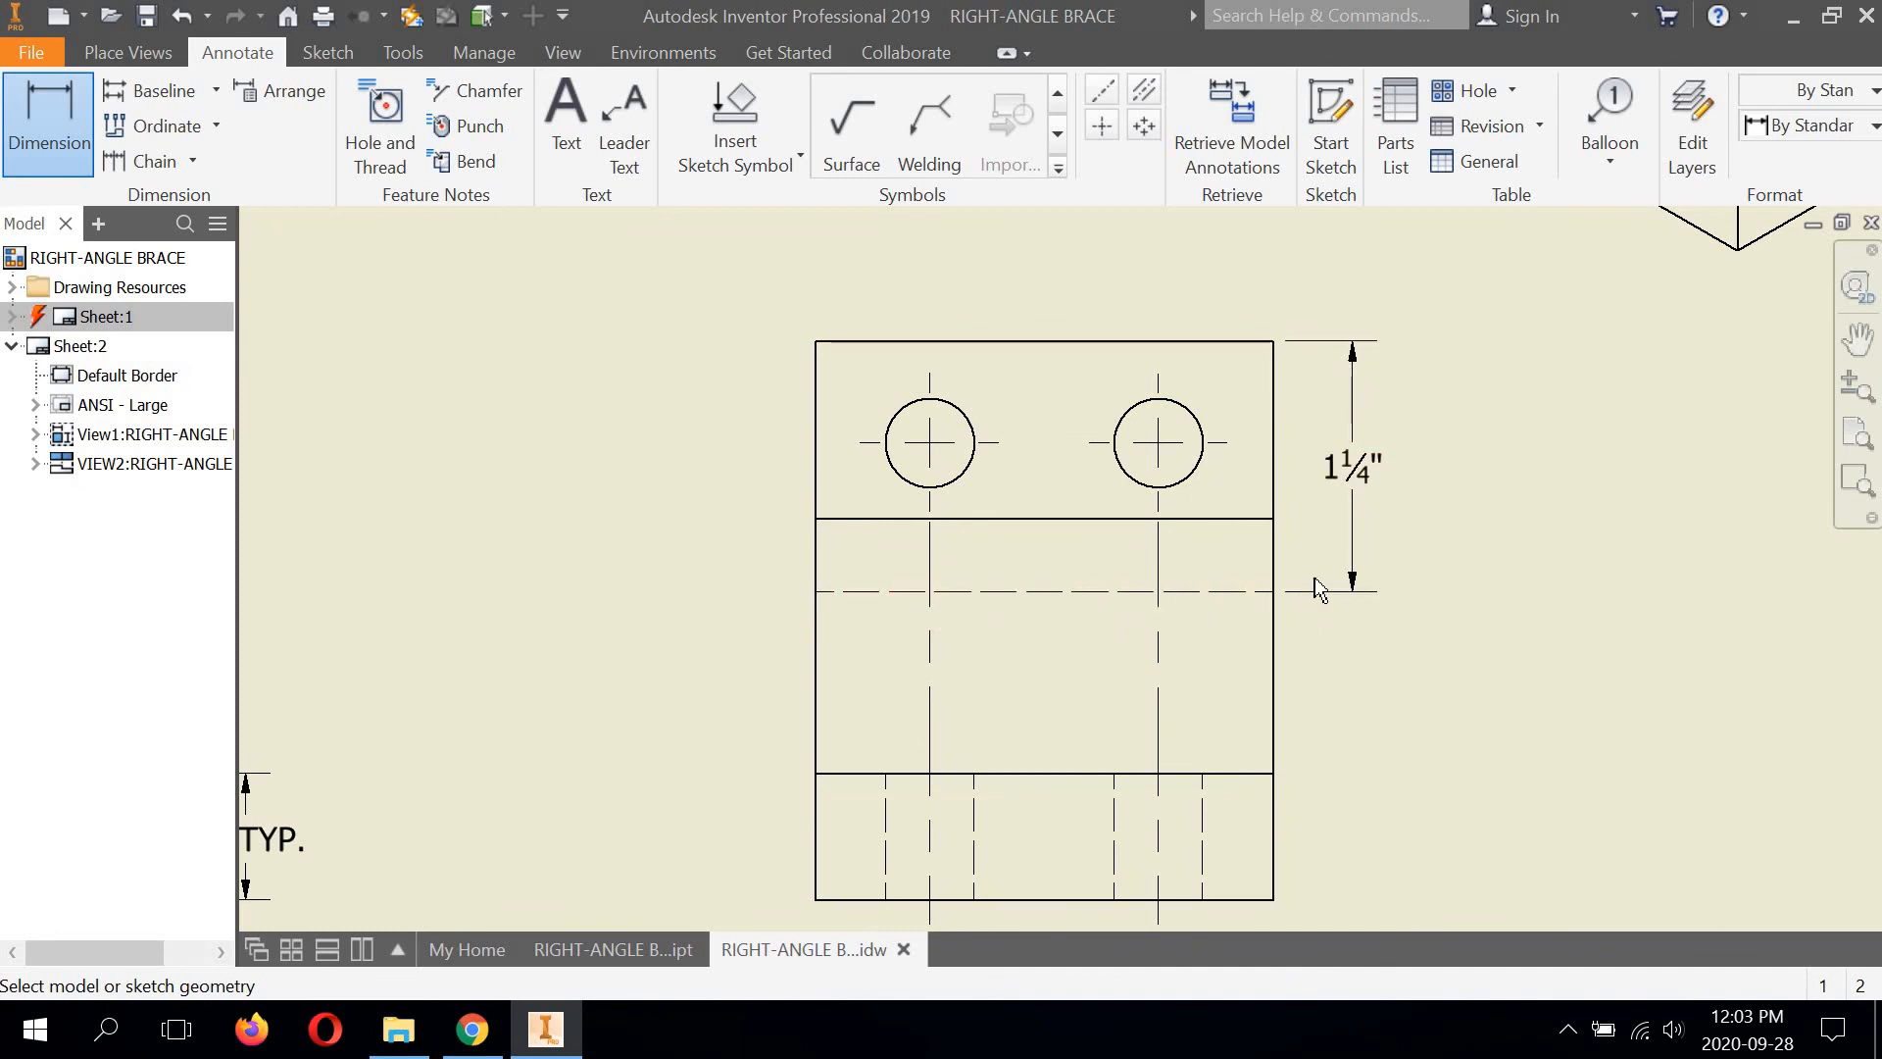
left_click(1365, 468)
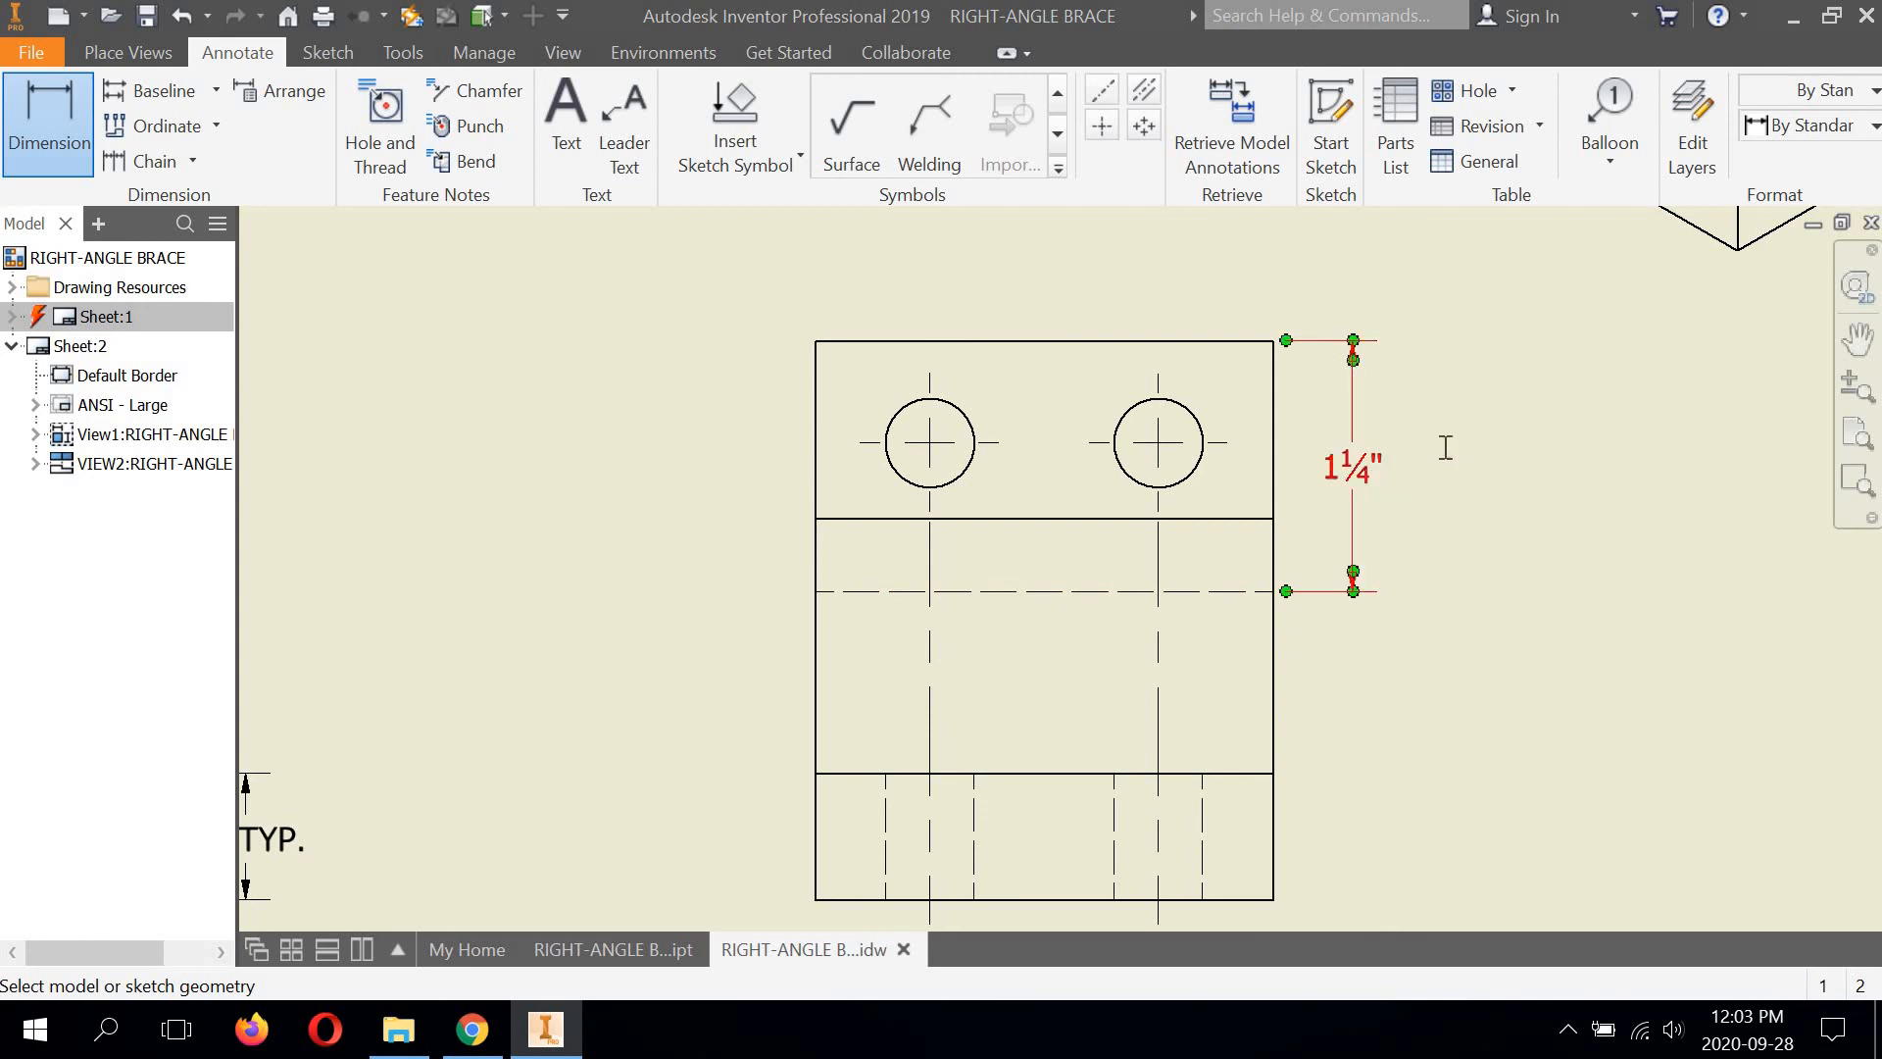
left_click(1445, 447)
left_click(1681, 736)
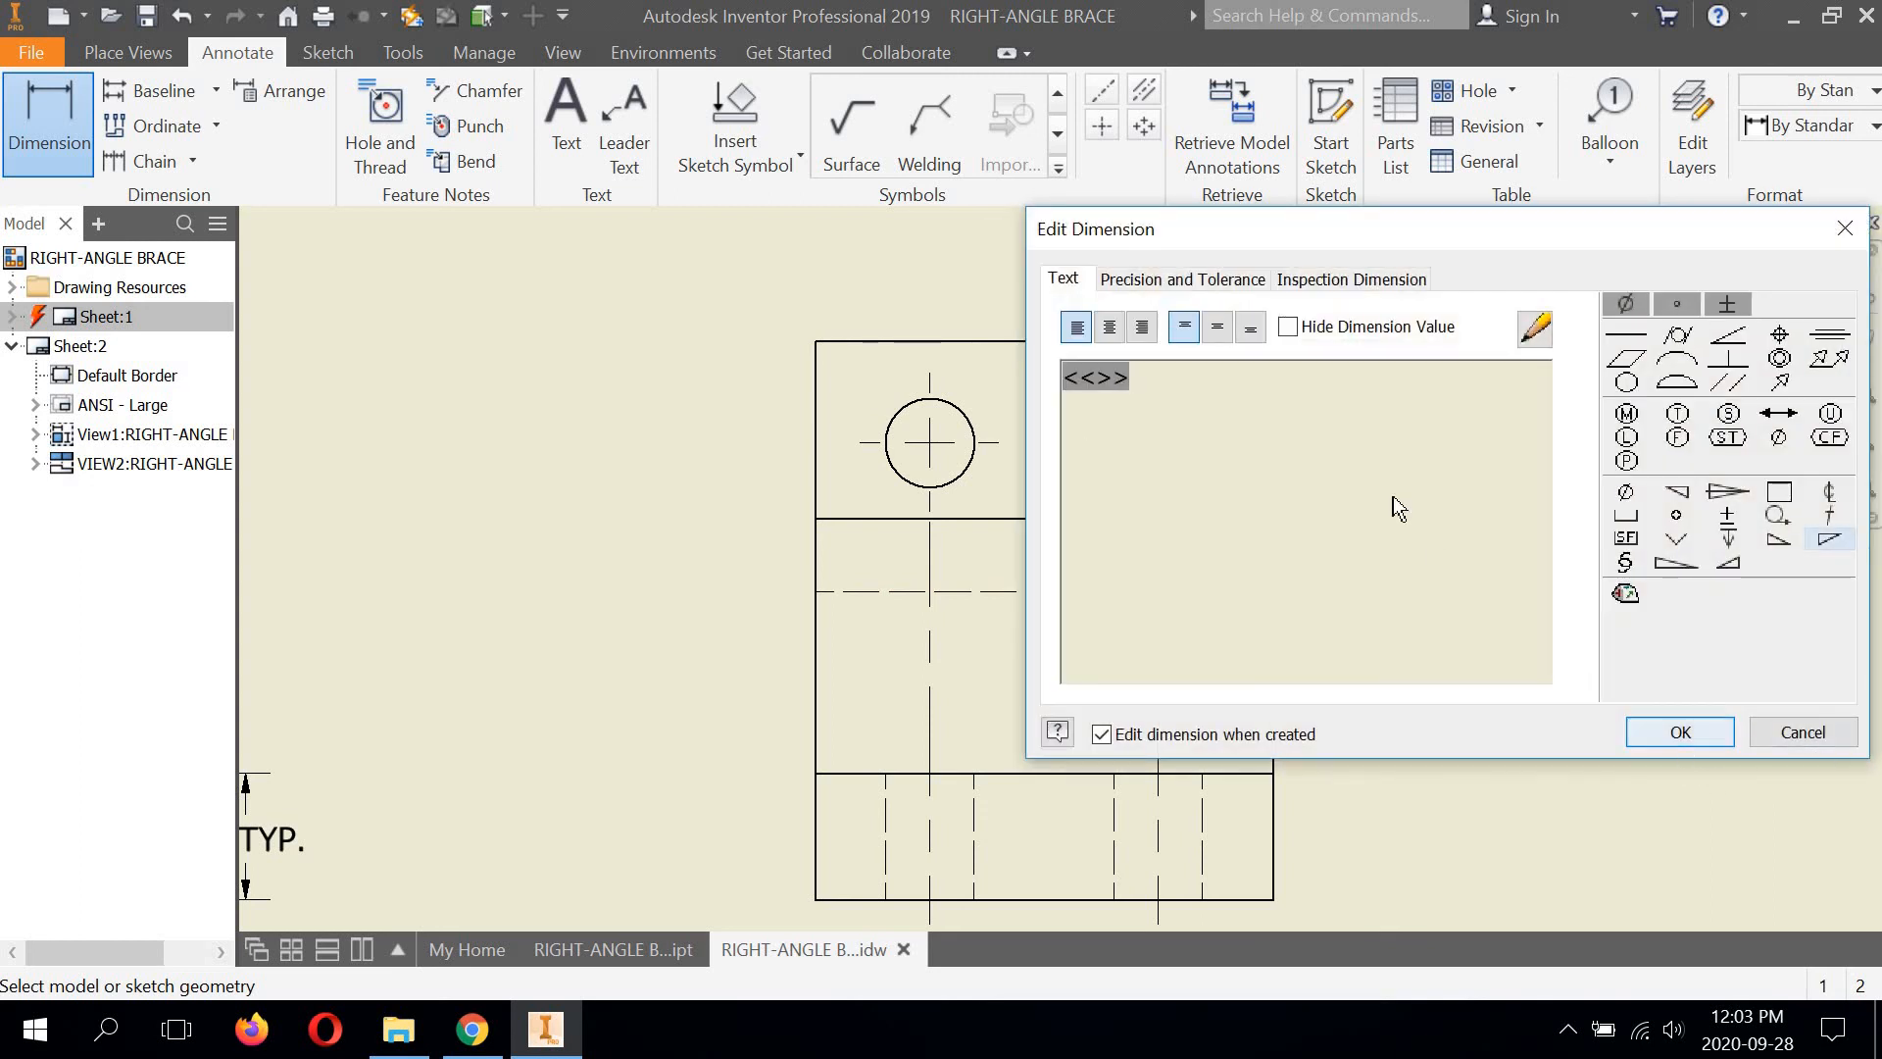
right_click(1357, 463)
left_click(1443, 465)
left_click(1359, 465)
right_click(1359, 465)
left_click(1388, 486)
Dimension the vertical height of the upright flange's outer edge in the front view, placing it outside the view beside that edge
scroll(1386, 486, "down", 4)
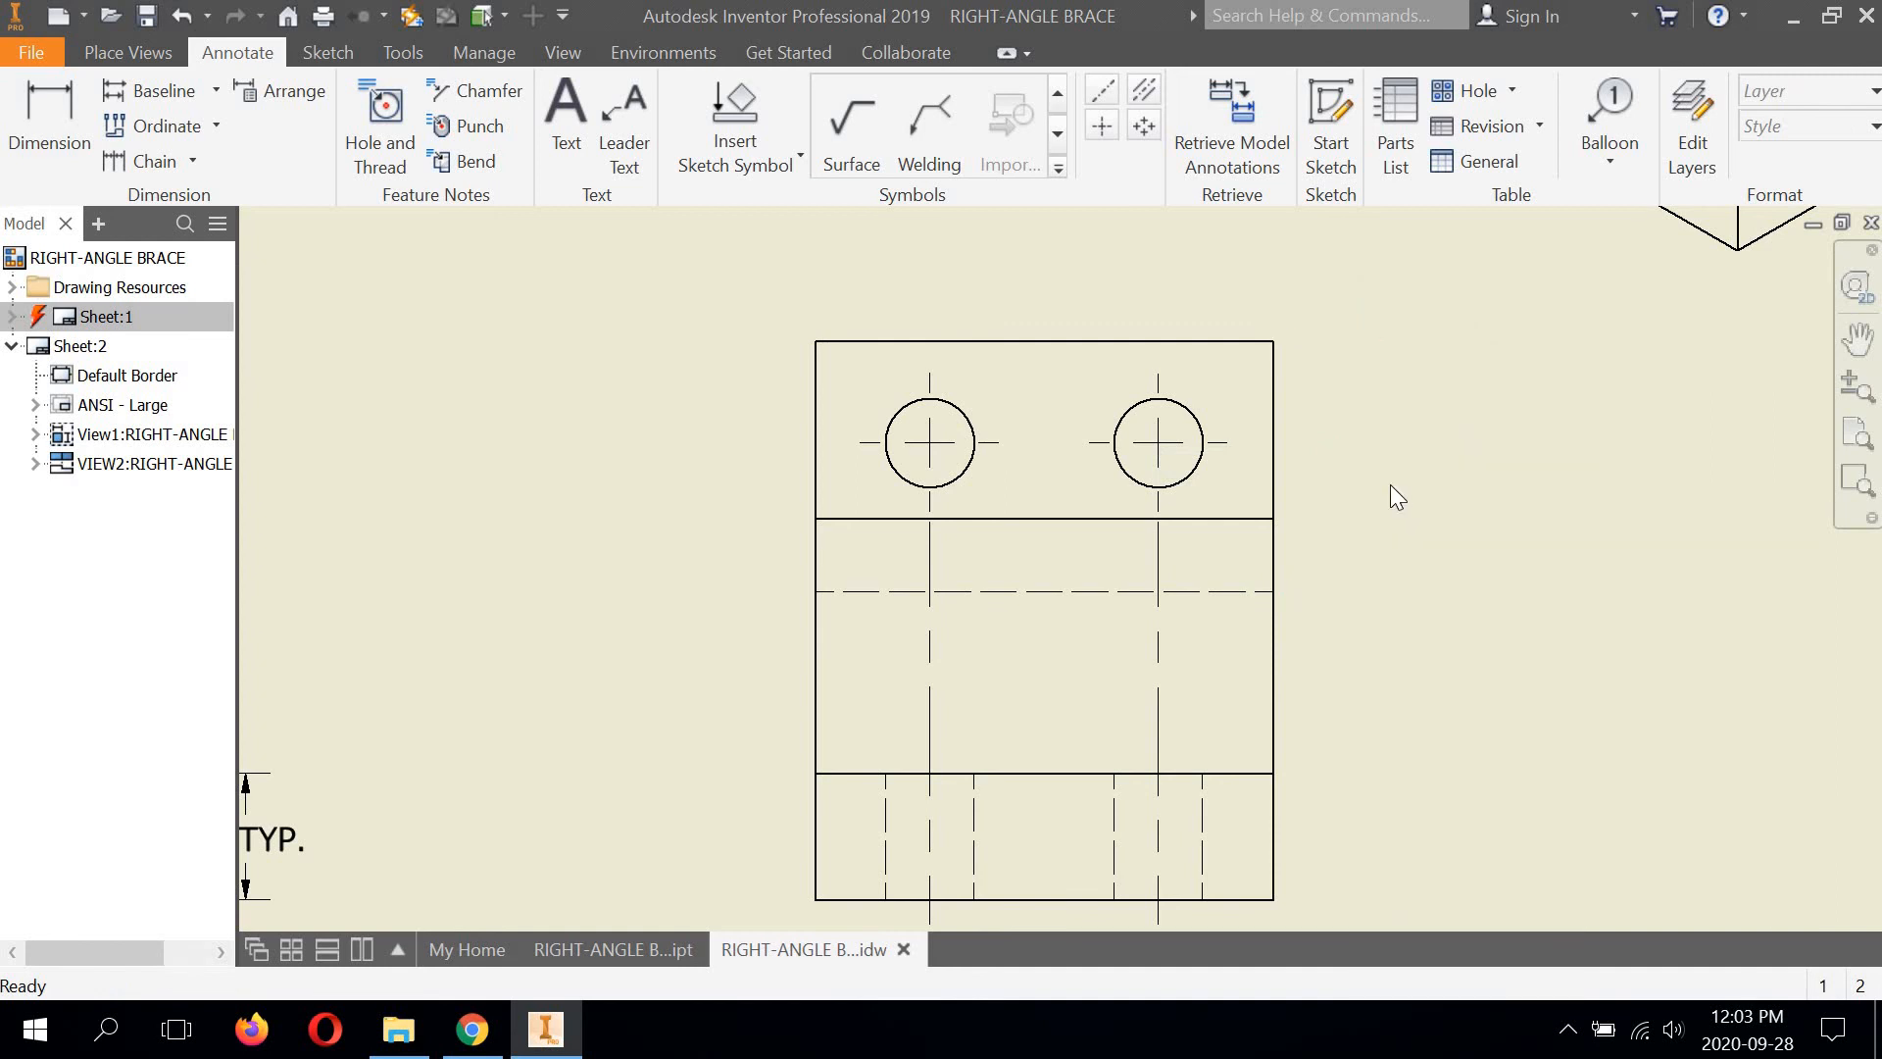
scroll(1366, 486, "up", 6)
middle_click_drag(301, 459, 744, 459)
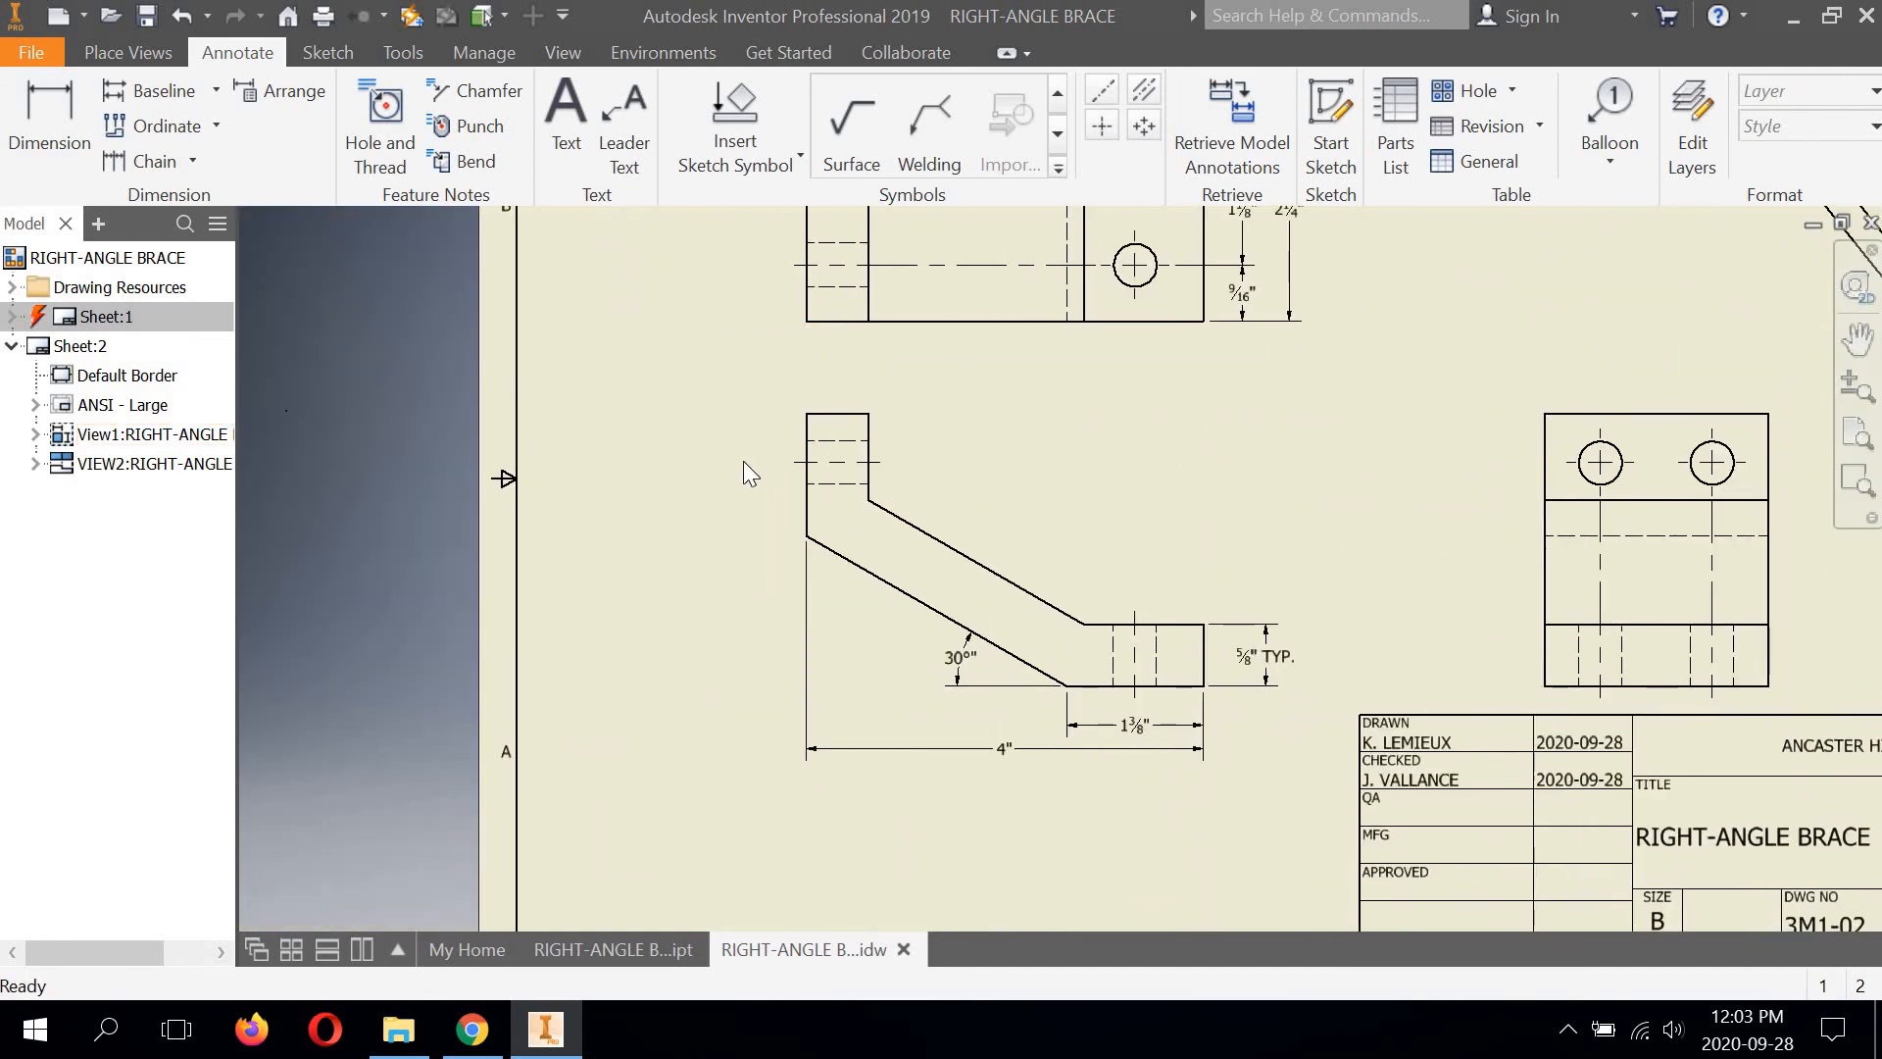
scroll(743, 461, "down", 3)
left_click(47, 113)
left_click(897, 371)
left_click(858, 604)
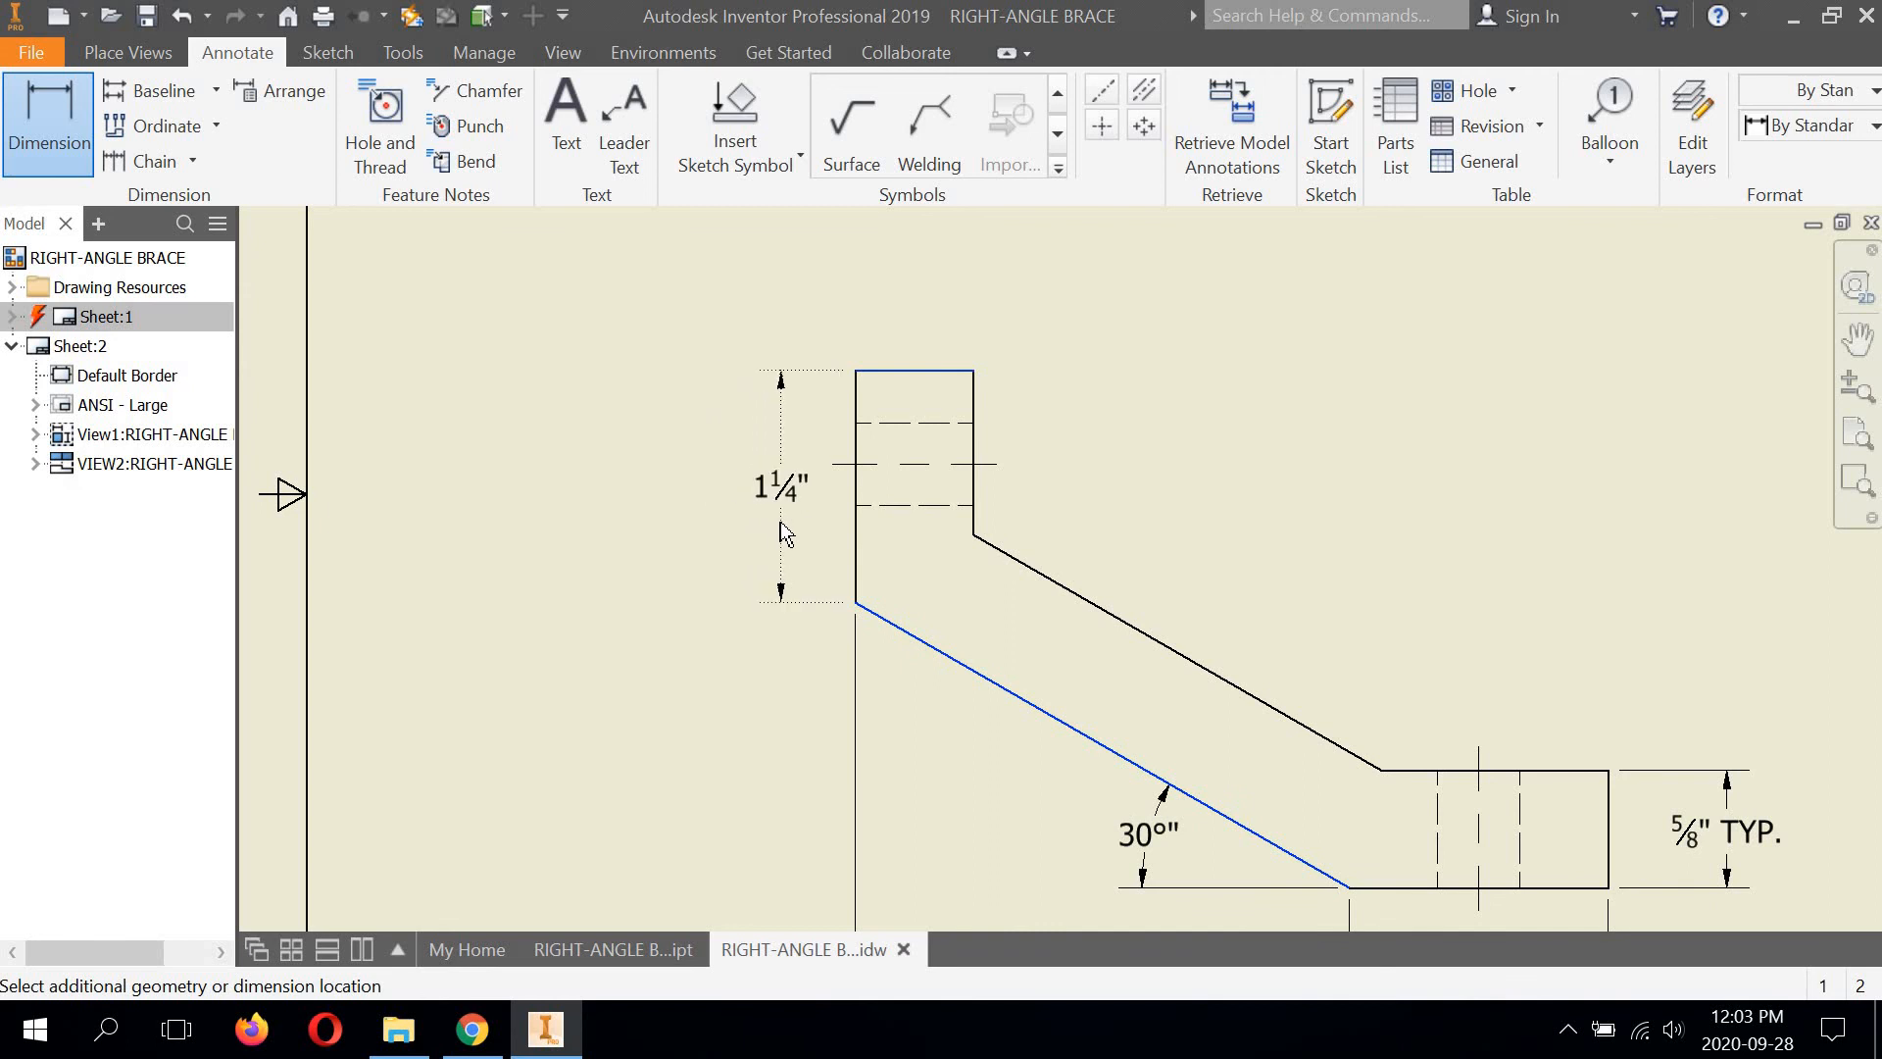
left_click(779, 520)
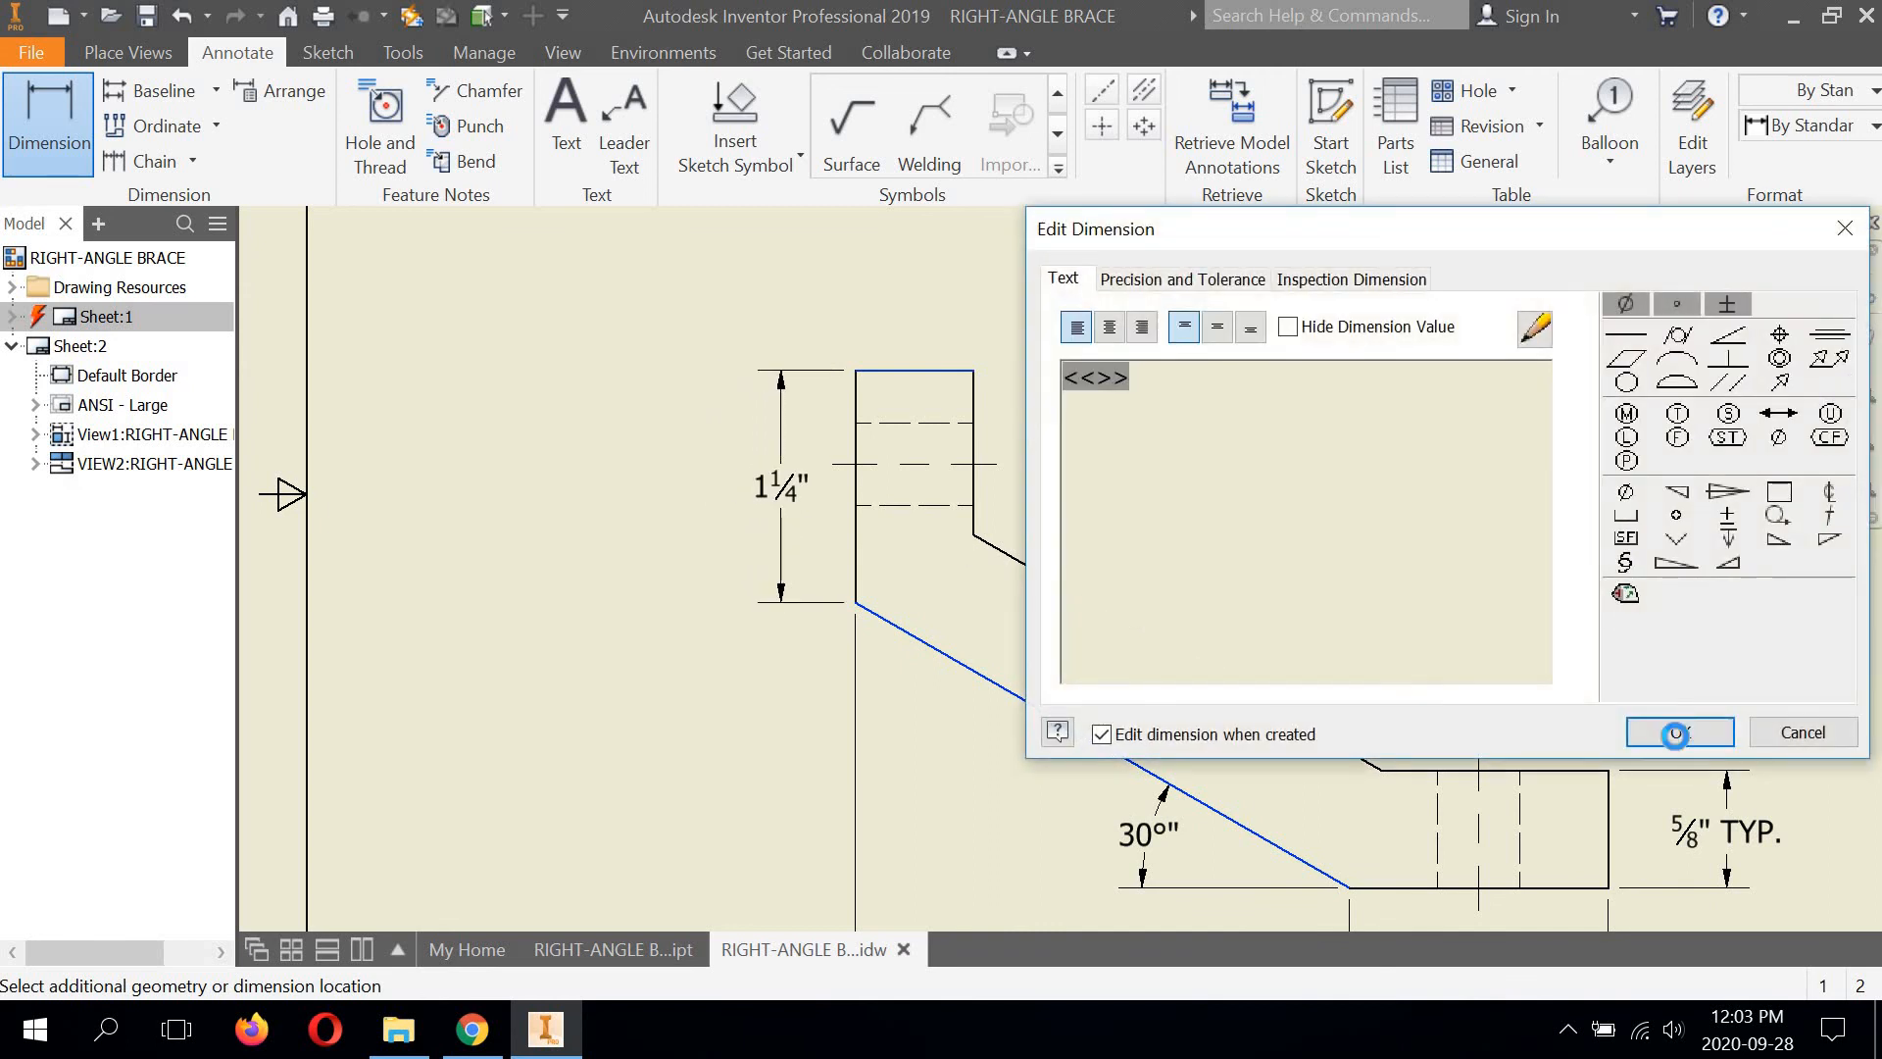
key("Return")
Examine the front and side views for features still lacking dimensions, checking the hole positions and the lower flange's thickness dimension
middle_click_drag(603, 371, 385, 292)
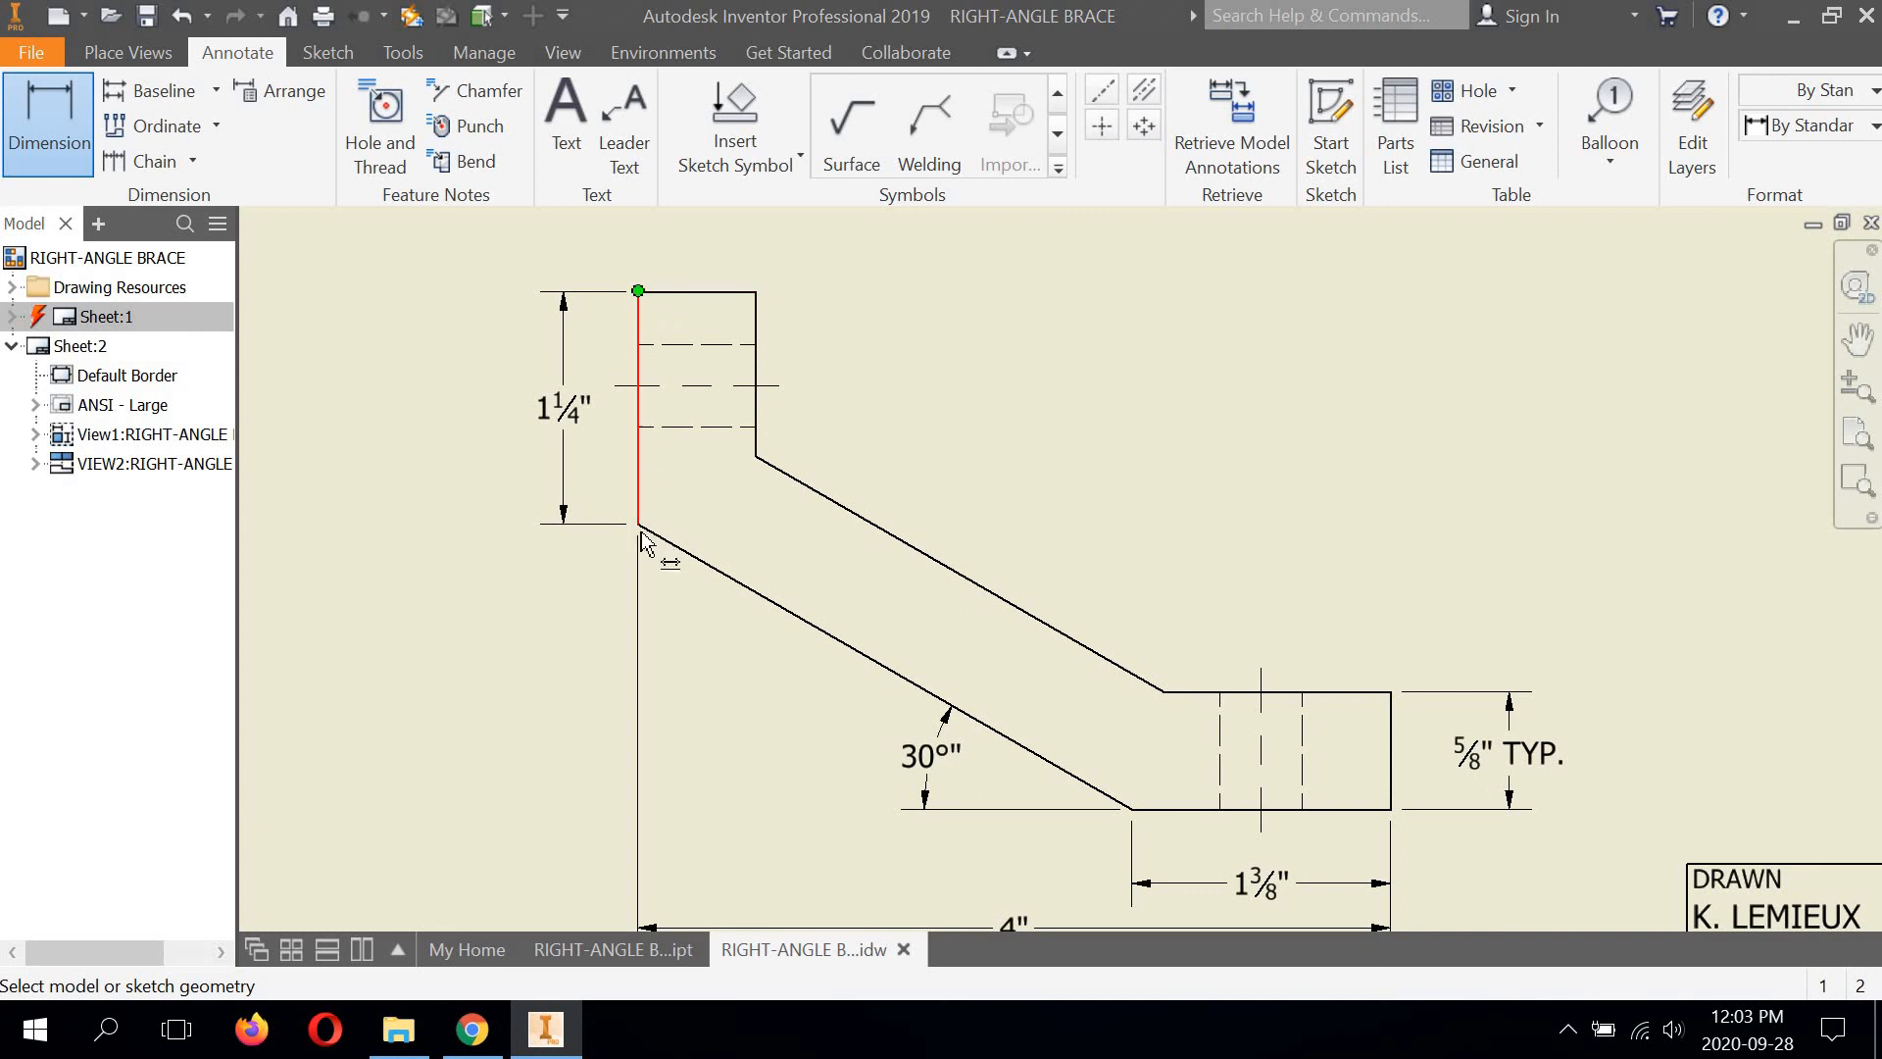
scroll(658, 482, "up", 3)
scroll(657, 482, "down", 5)
mouse_move(904, 467)
middle_mouse_down()
mouse_move(566, 467)
mouse_move(551, 482)
middle_mouse_up()
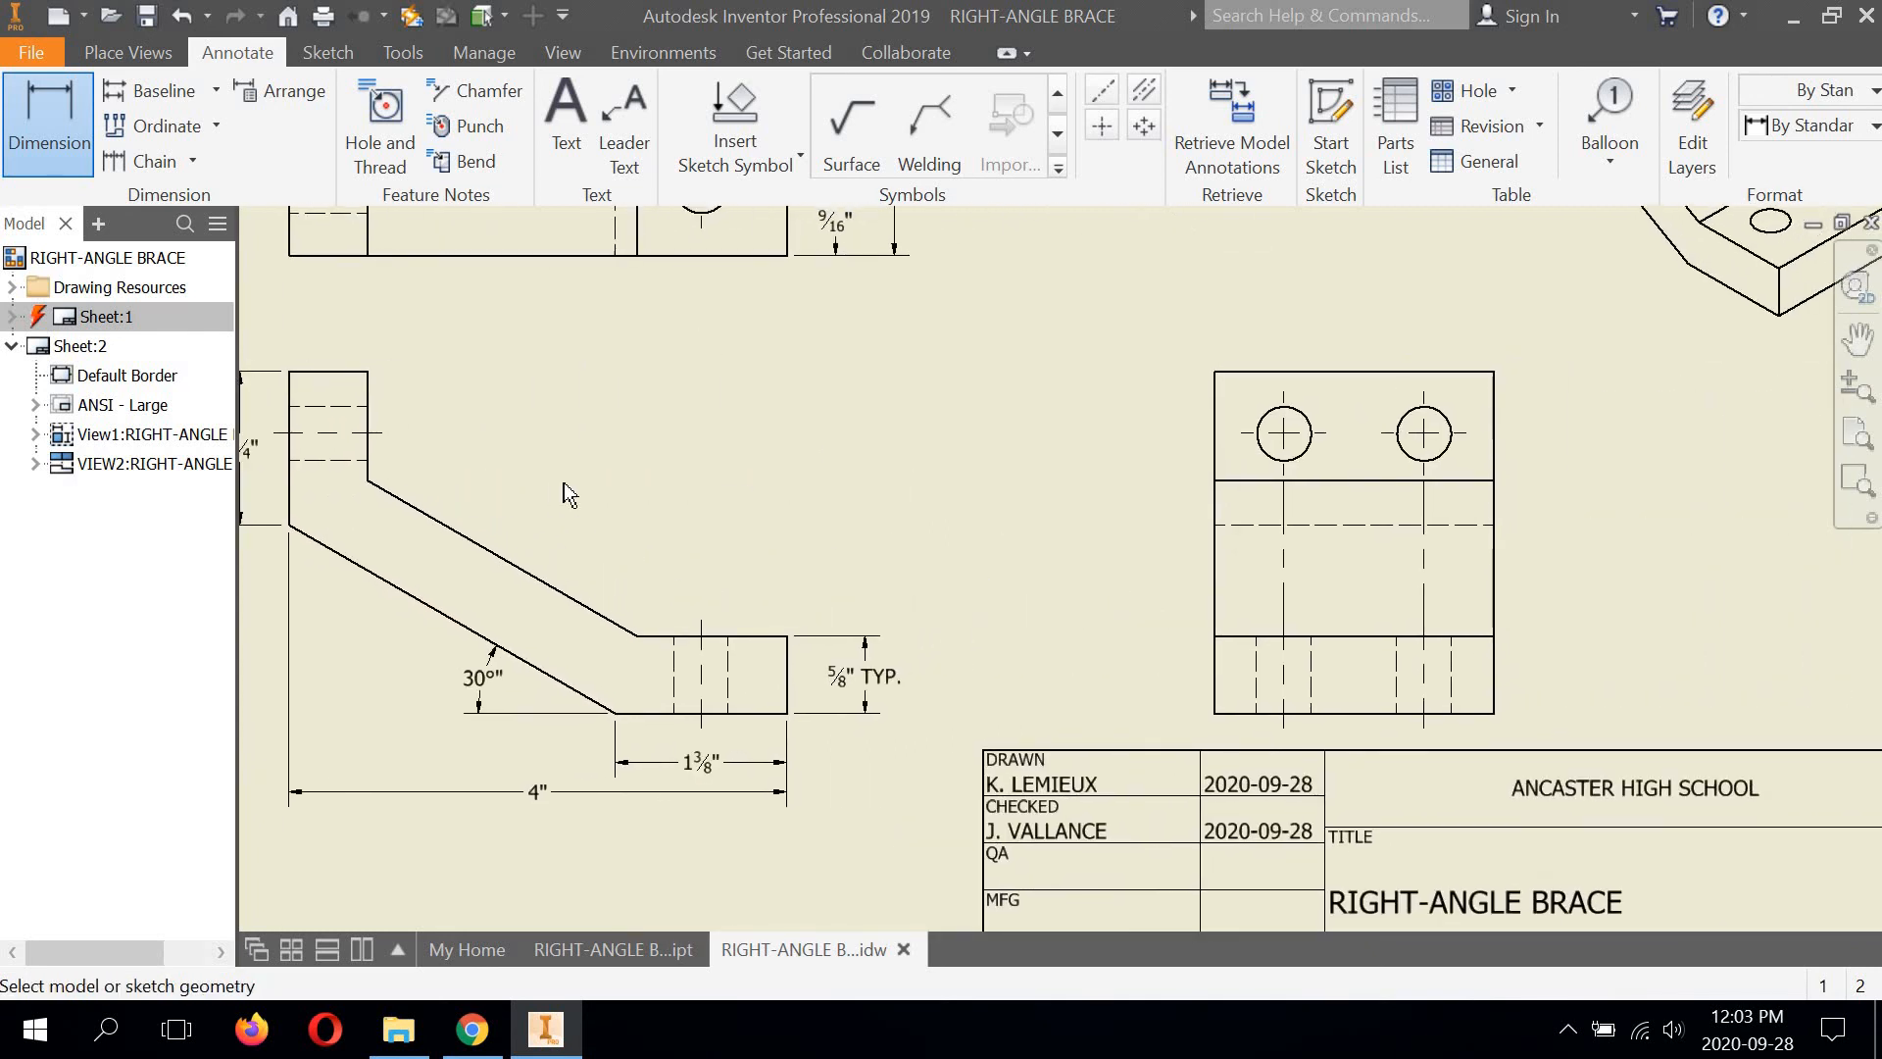
mouse_move(1426, 393)
middle_mouse_down()
mouse_move(1311, 461)
mouse_move(1316, 507)
mouse_move(1281, 444)
middle_mouse_up()
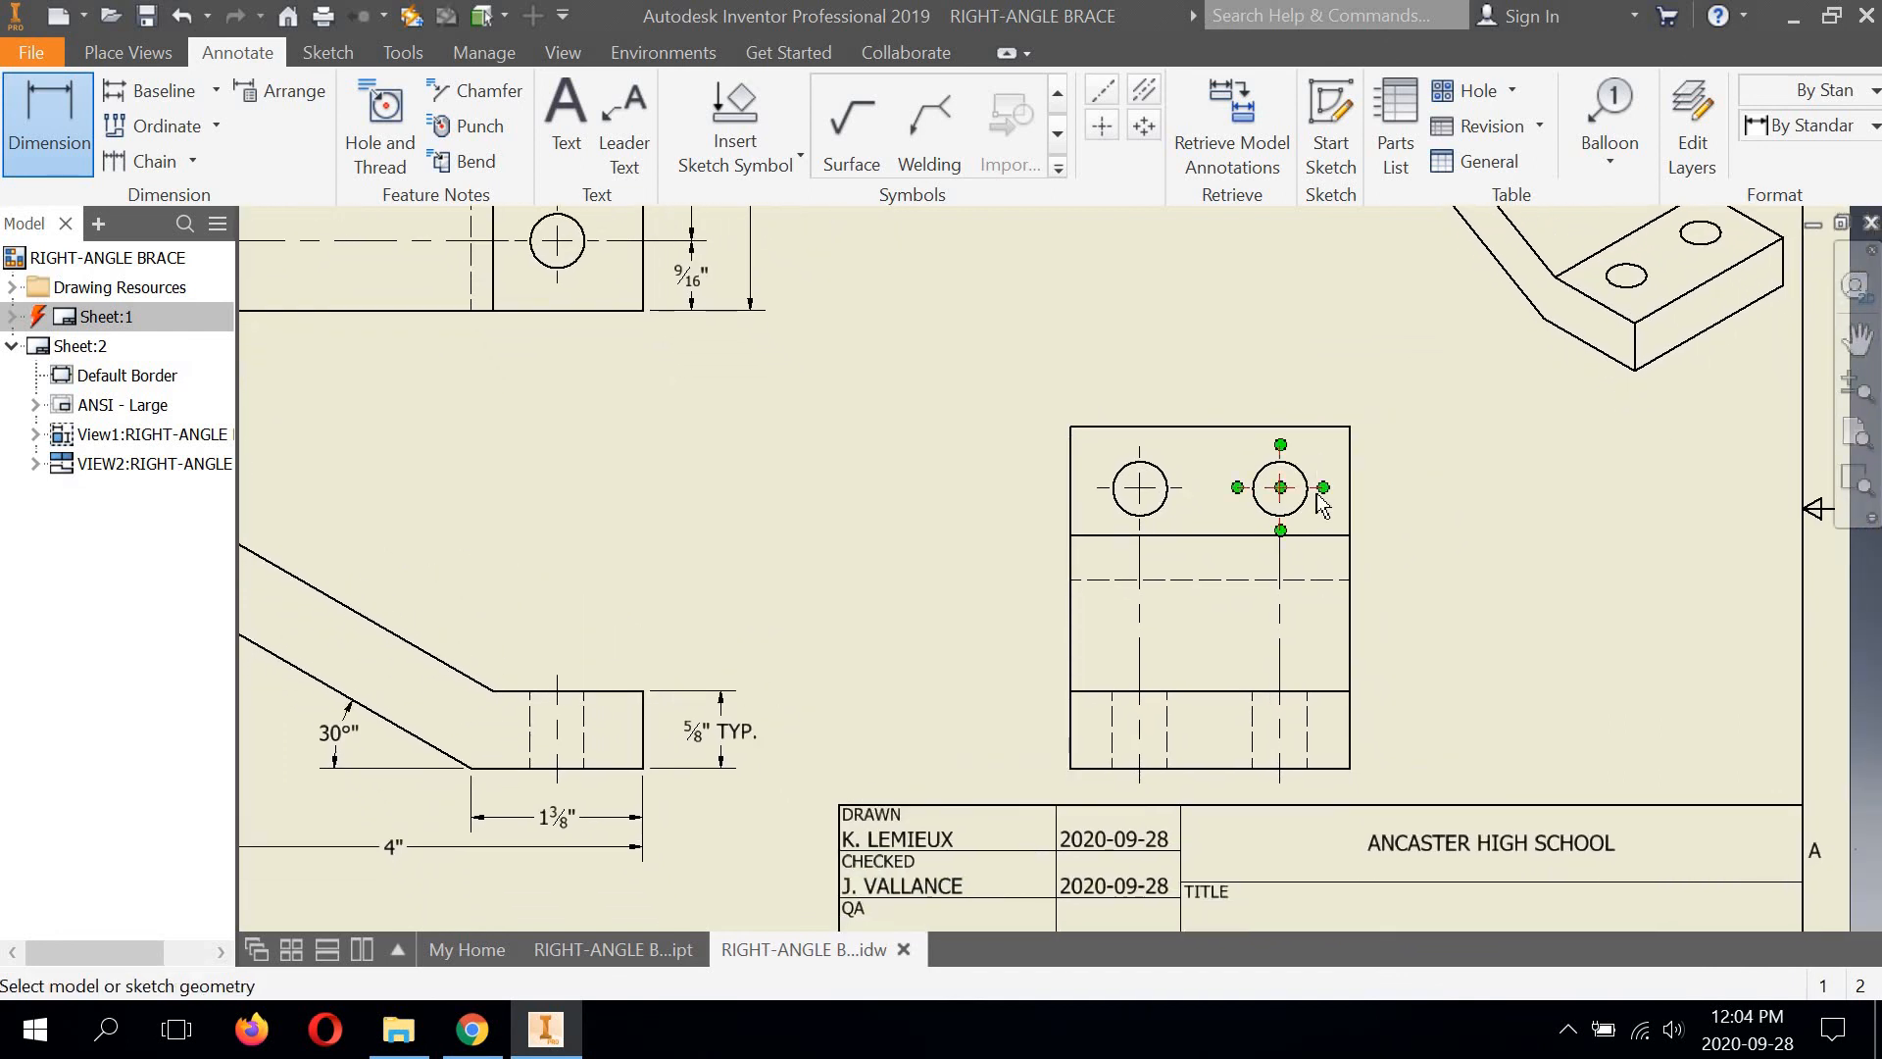
scroll(1334, 461, "down", 3)
middle_click_drag(1358, 465, 1167, 410)
scroll(1118, 428, "up", 7)
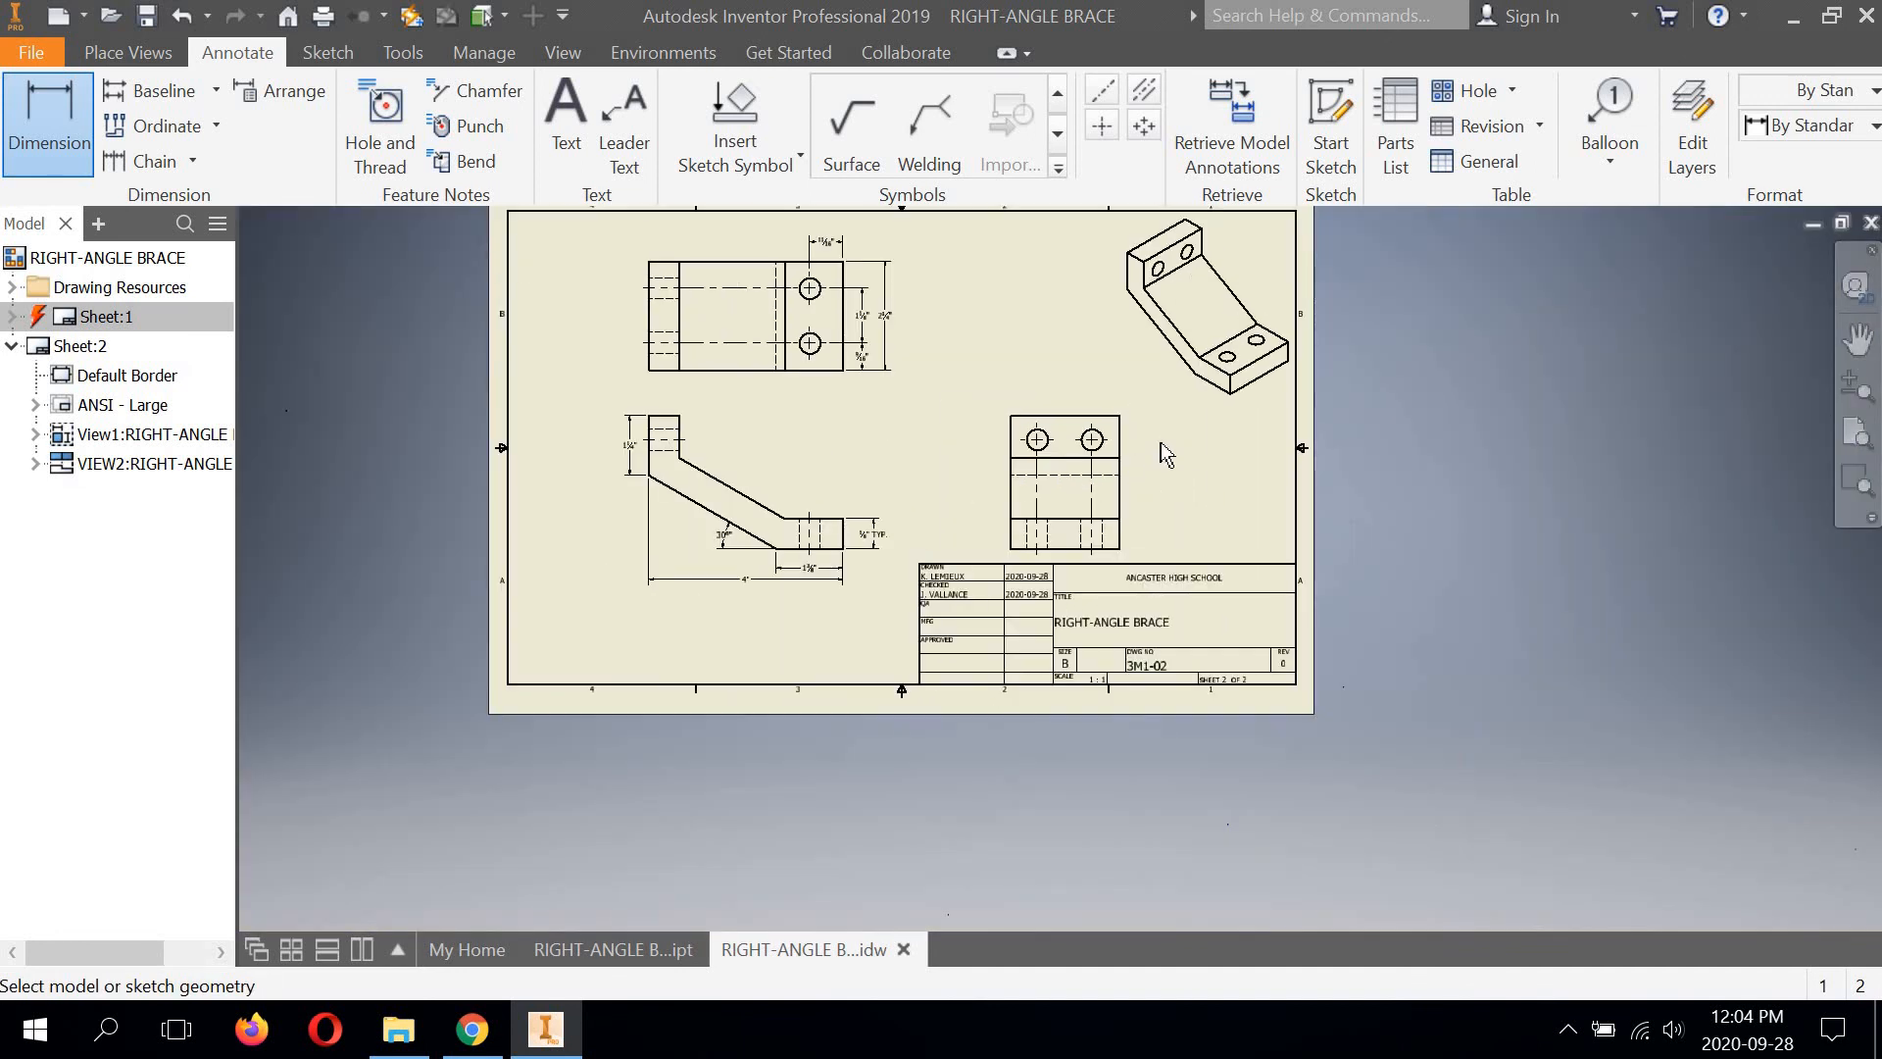
scroll(1049, 432, "down", 6)
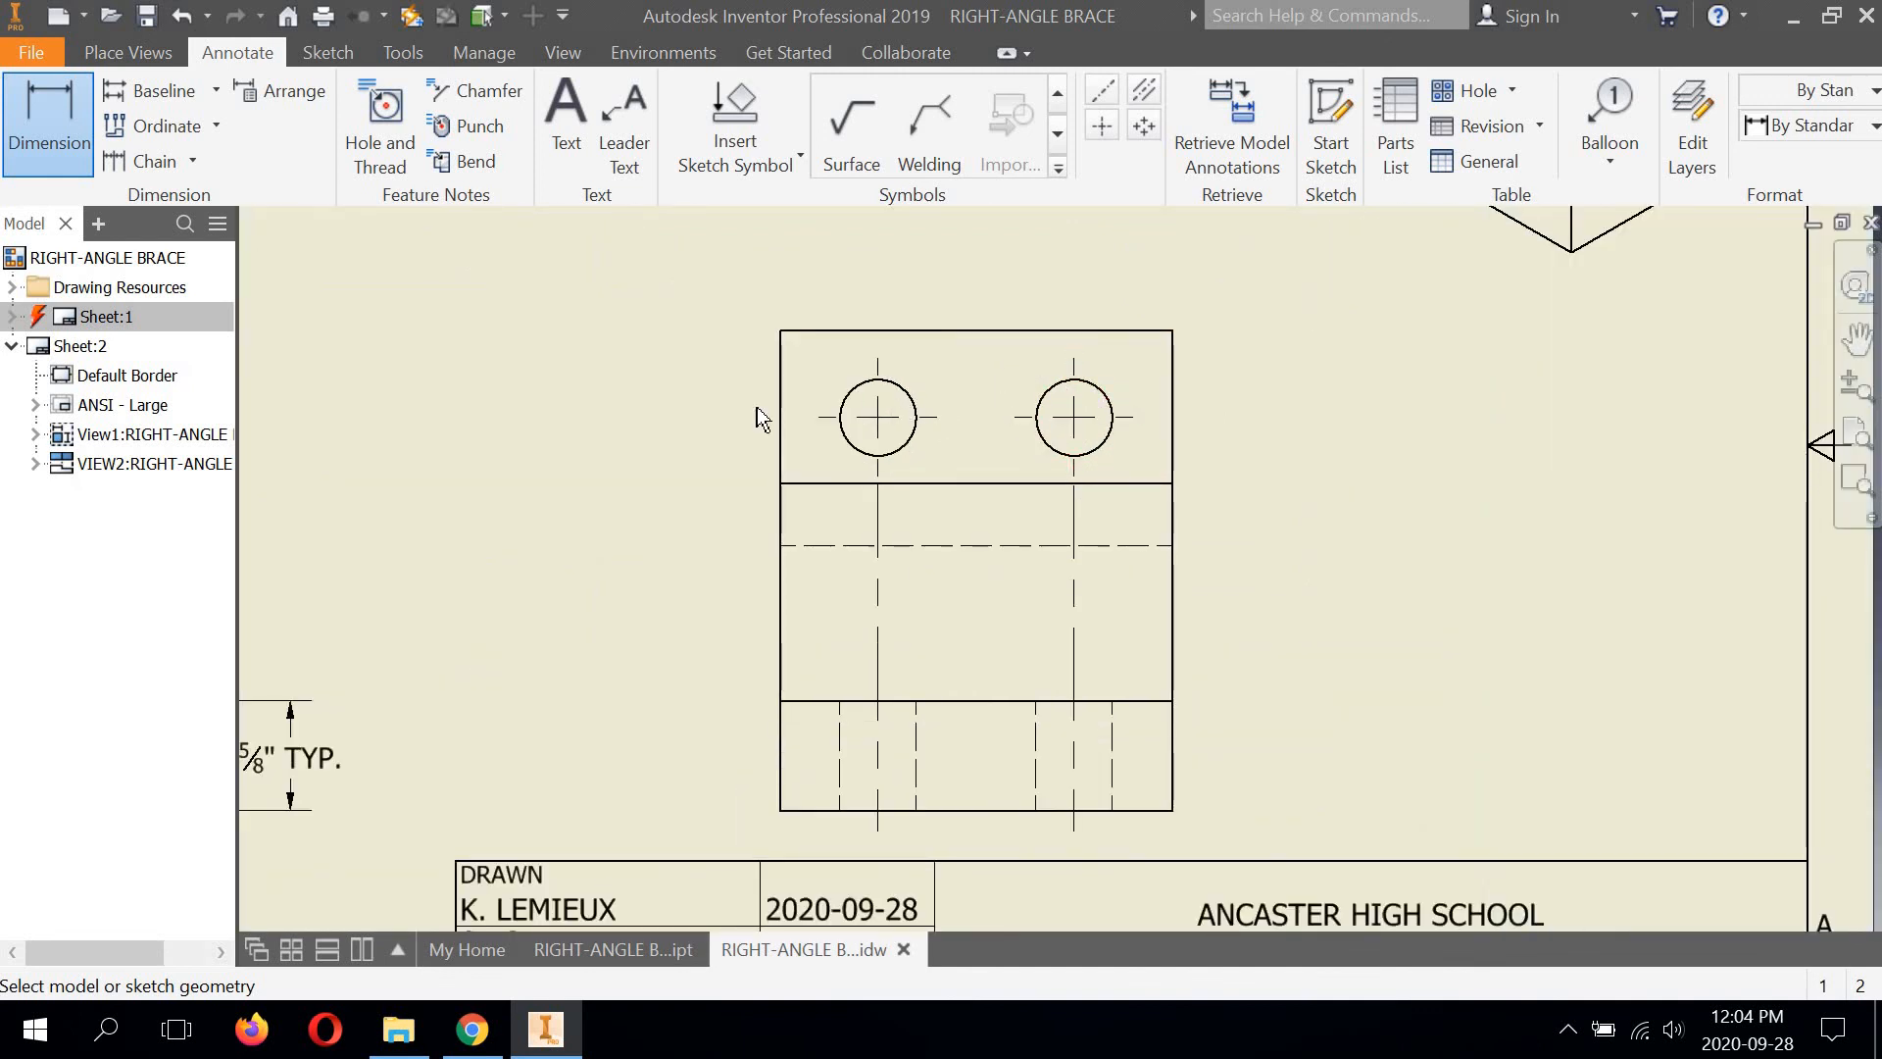
middle_click_drag(962, 433, 1148, 449)
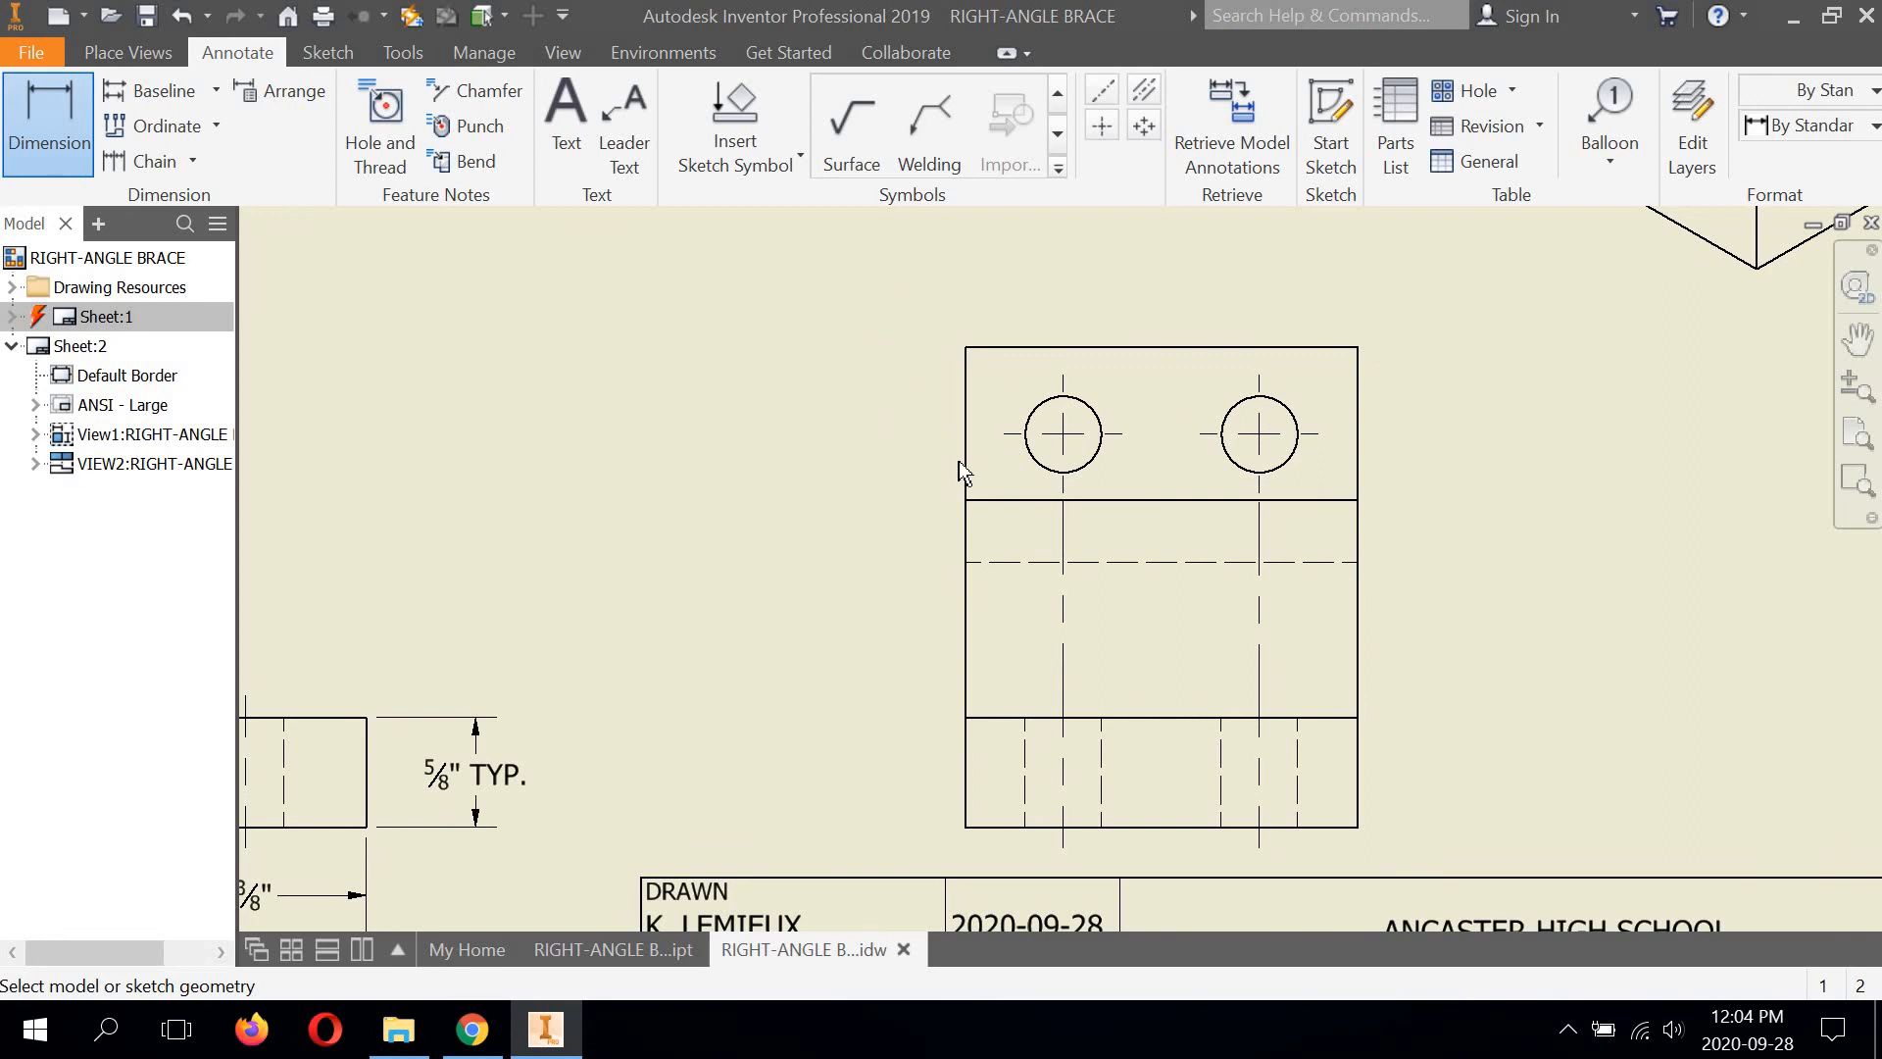
scroll(958, 460, "down", 3)
scroll(1044, 486, "down", 2)
middle_click_drag(1043, 486, 1040, 477)
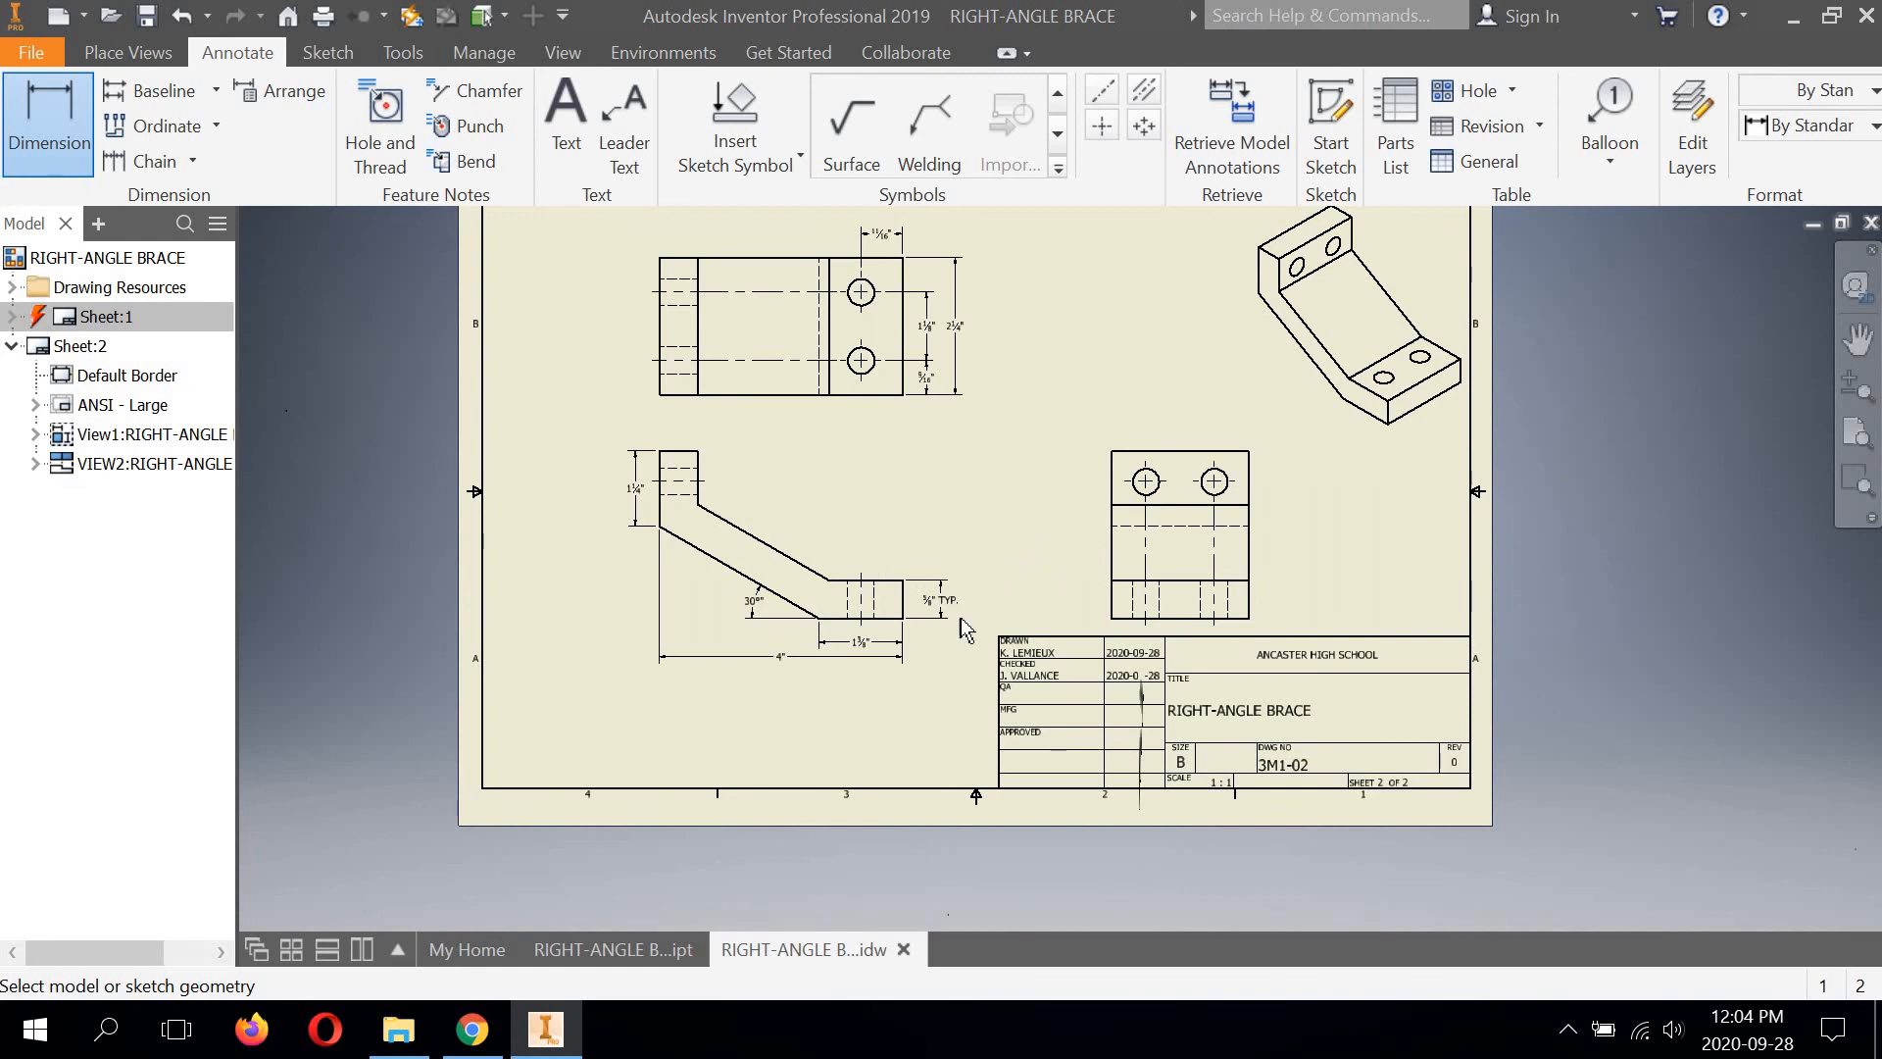
scroll(880, 621, "up", 2)
left_click(1018, 594)
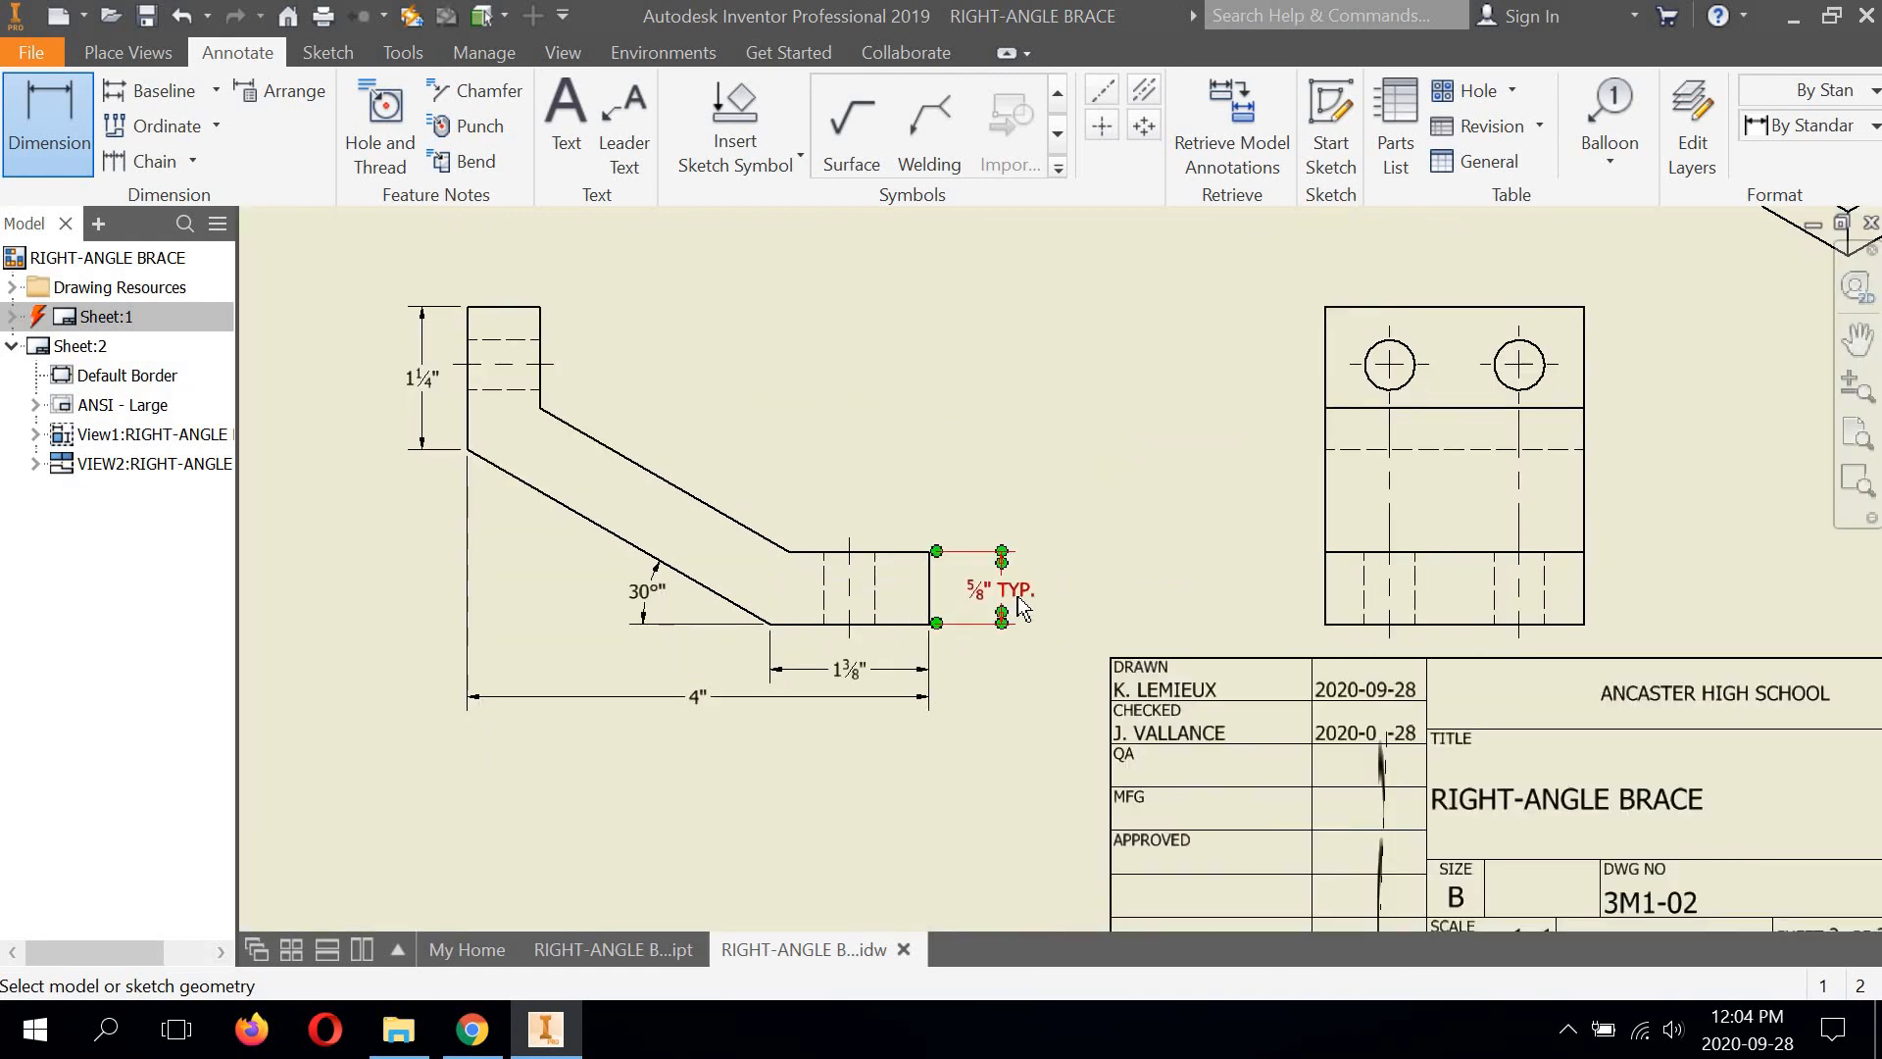
left_click(1023, 521)
Dimension the vertical distance from the side view's top edge to the left hole's center, placing it left of the view
middle_click_drag(1350, 388, 967, 447)
scroll(1049, 415, "down", 3)
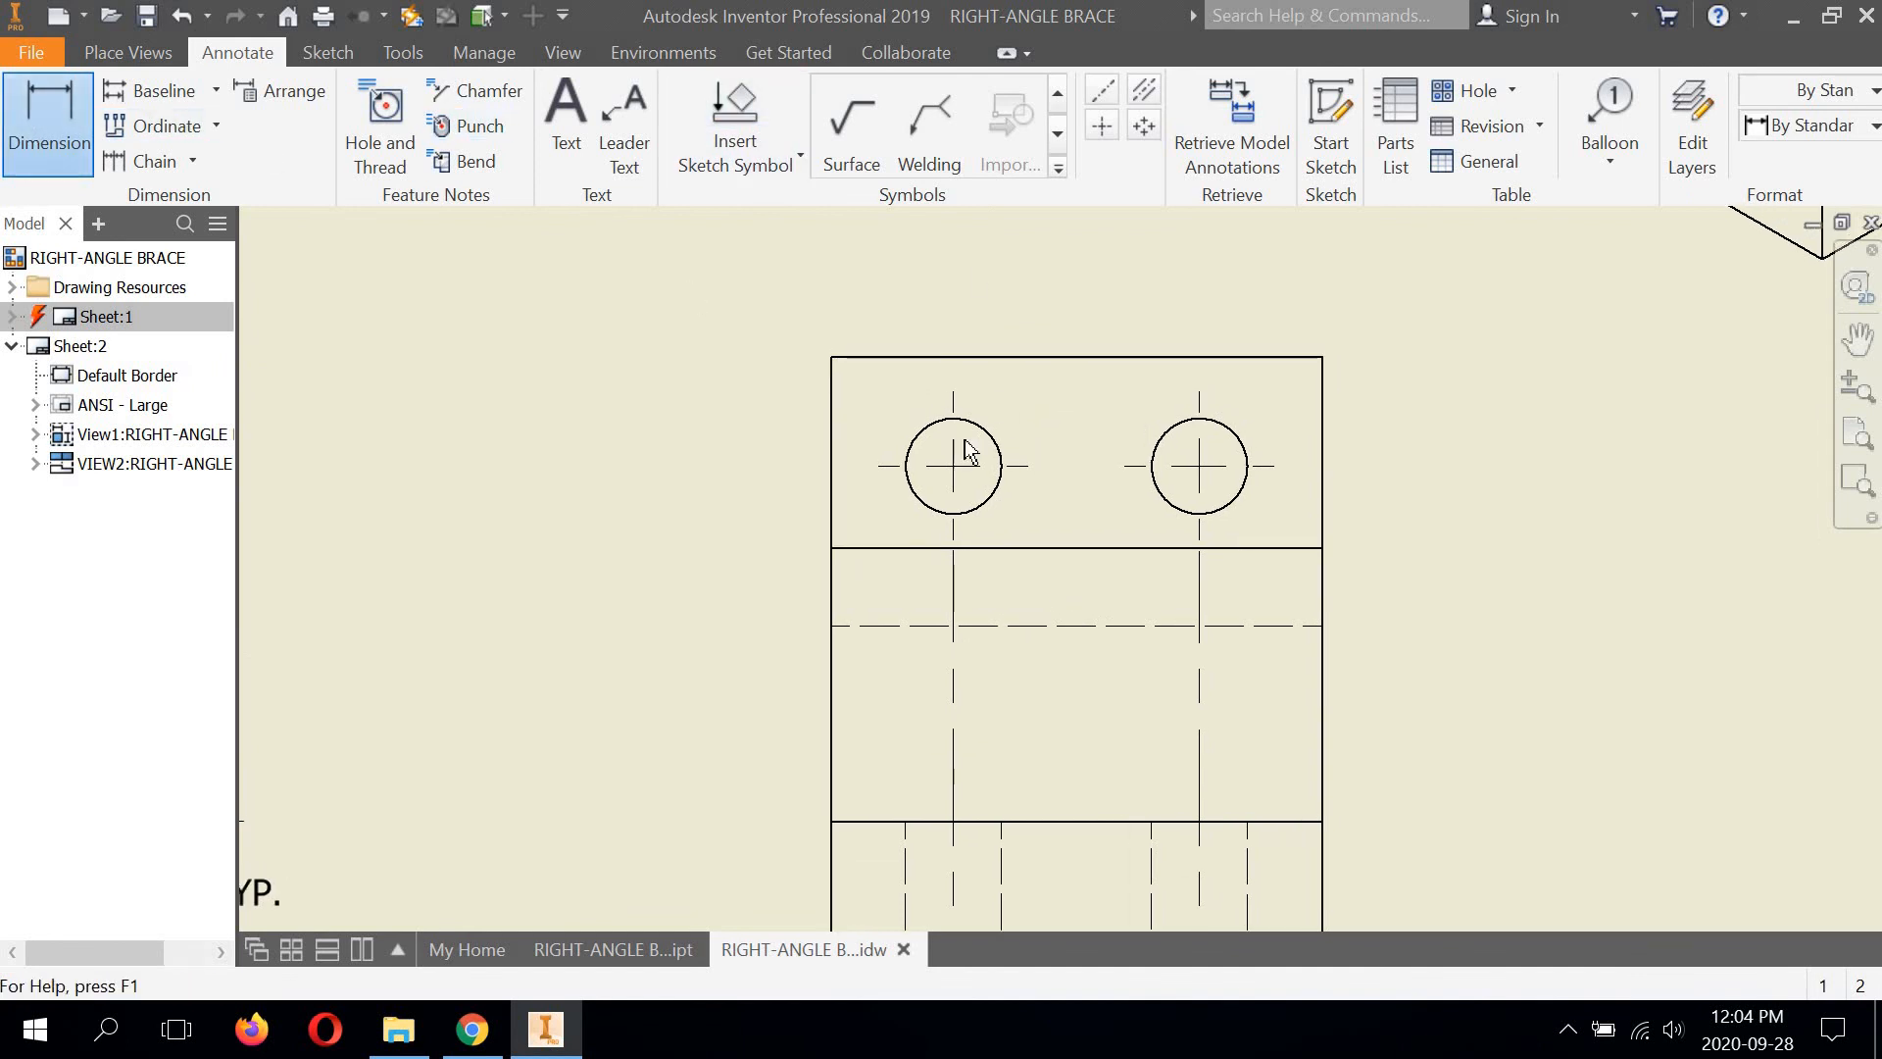
left_click(872, 357)
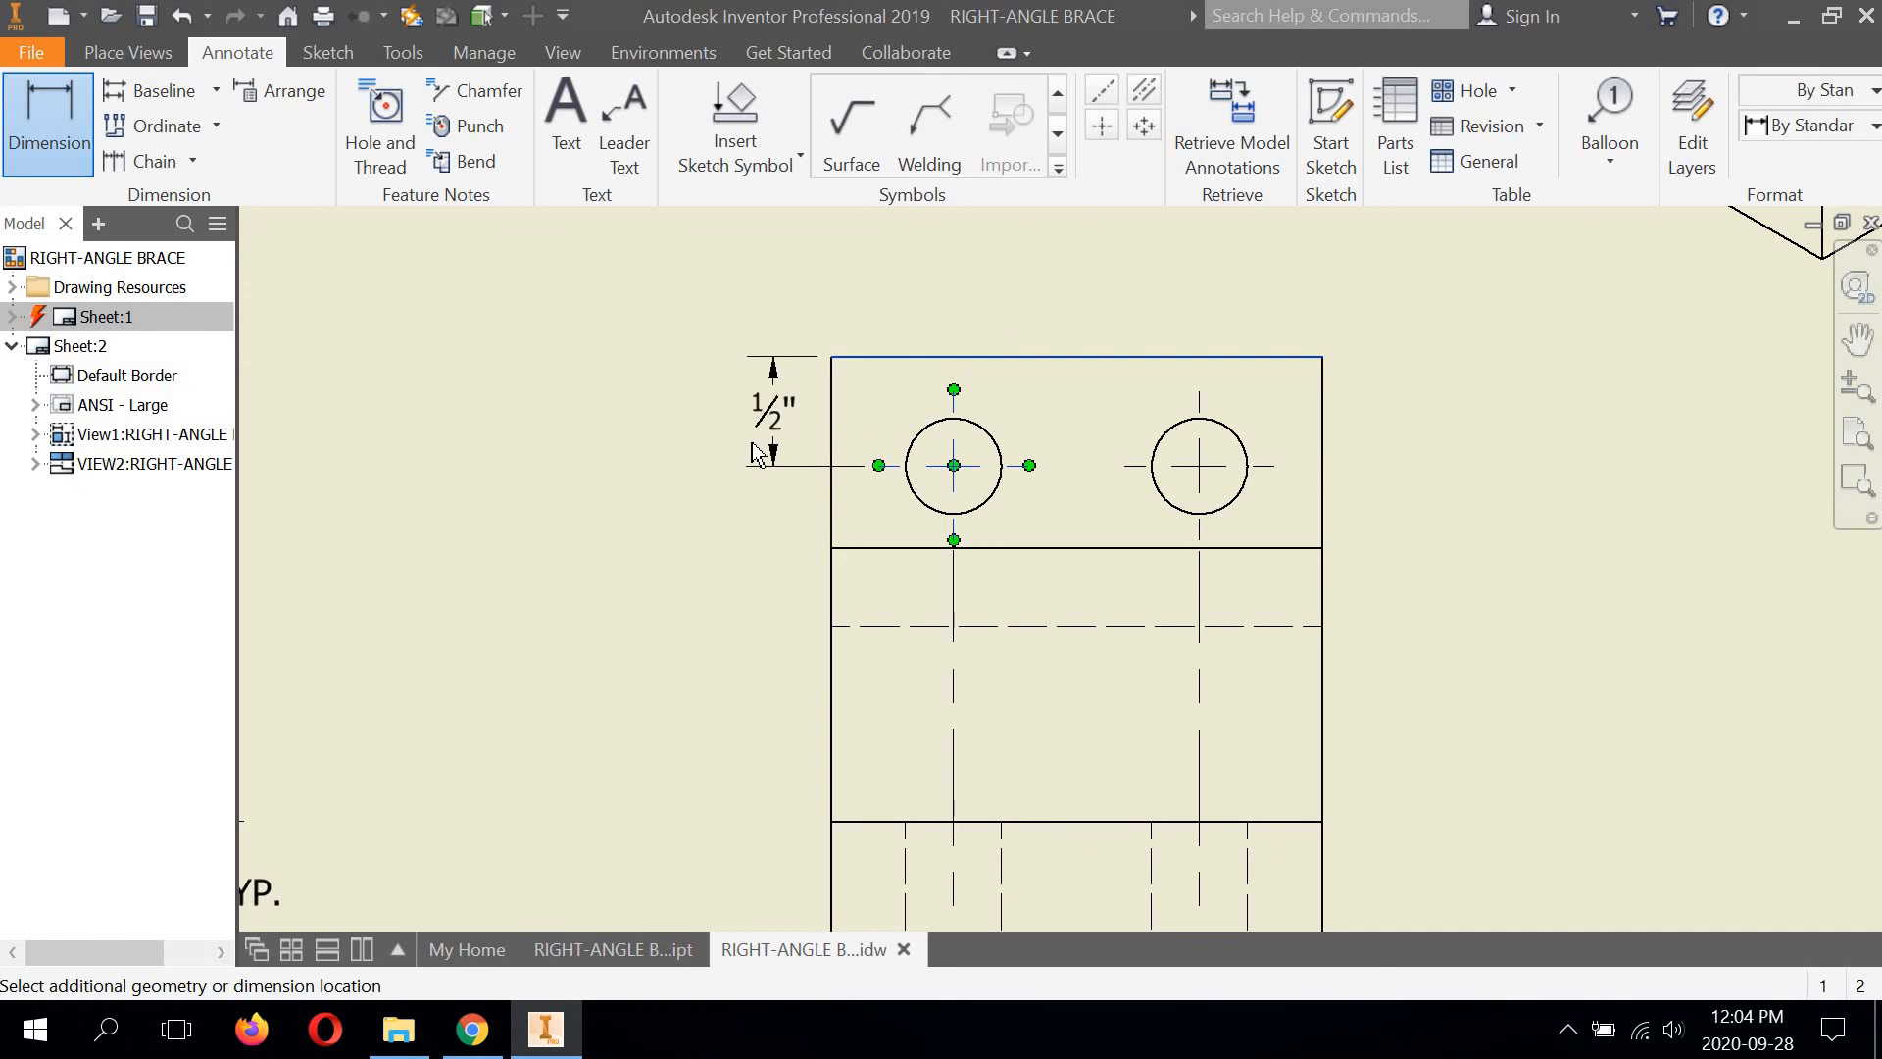
left_click(744, 443)
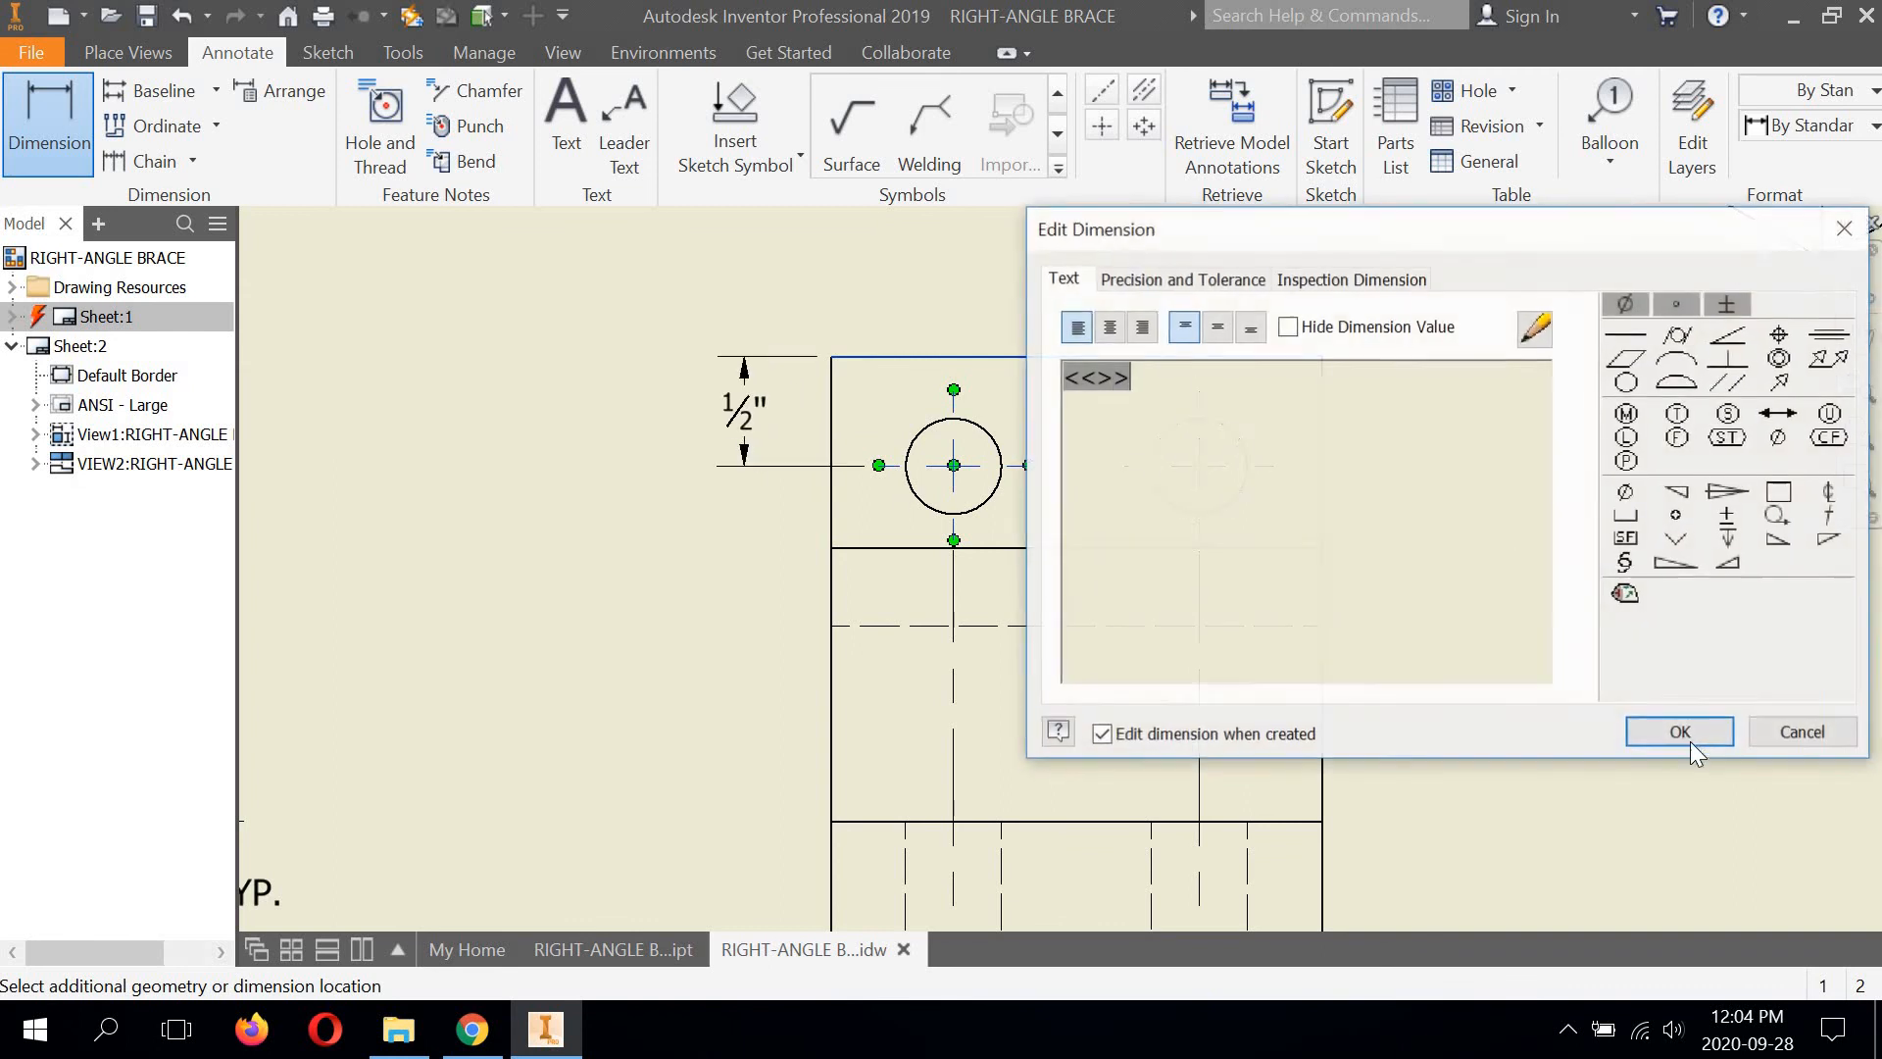
key("Return")
Dimension the vertical distance from the side view's top edge to the right hole's center, placing it right of the view
right_click(1103, 259)
left_click(1187, 261)
left_click(35, 123)
left_click(1299, 357)
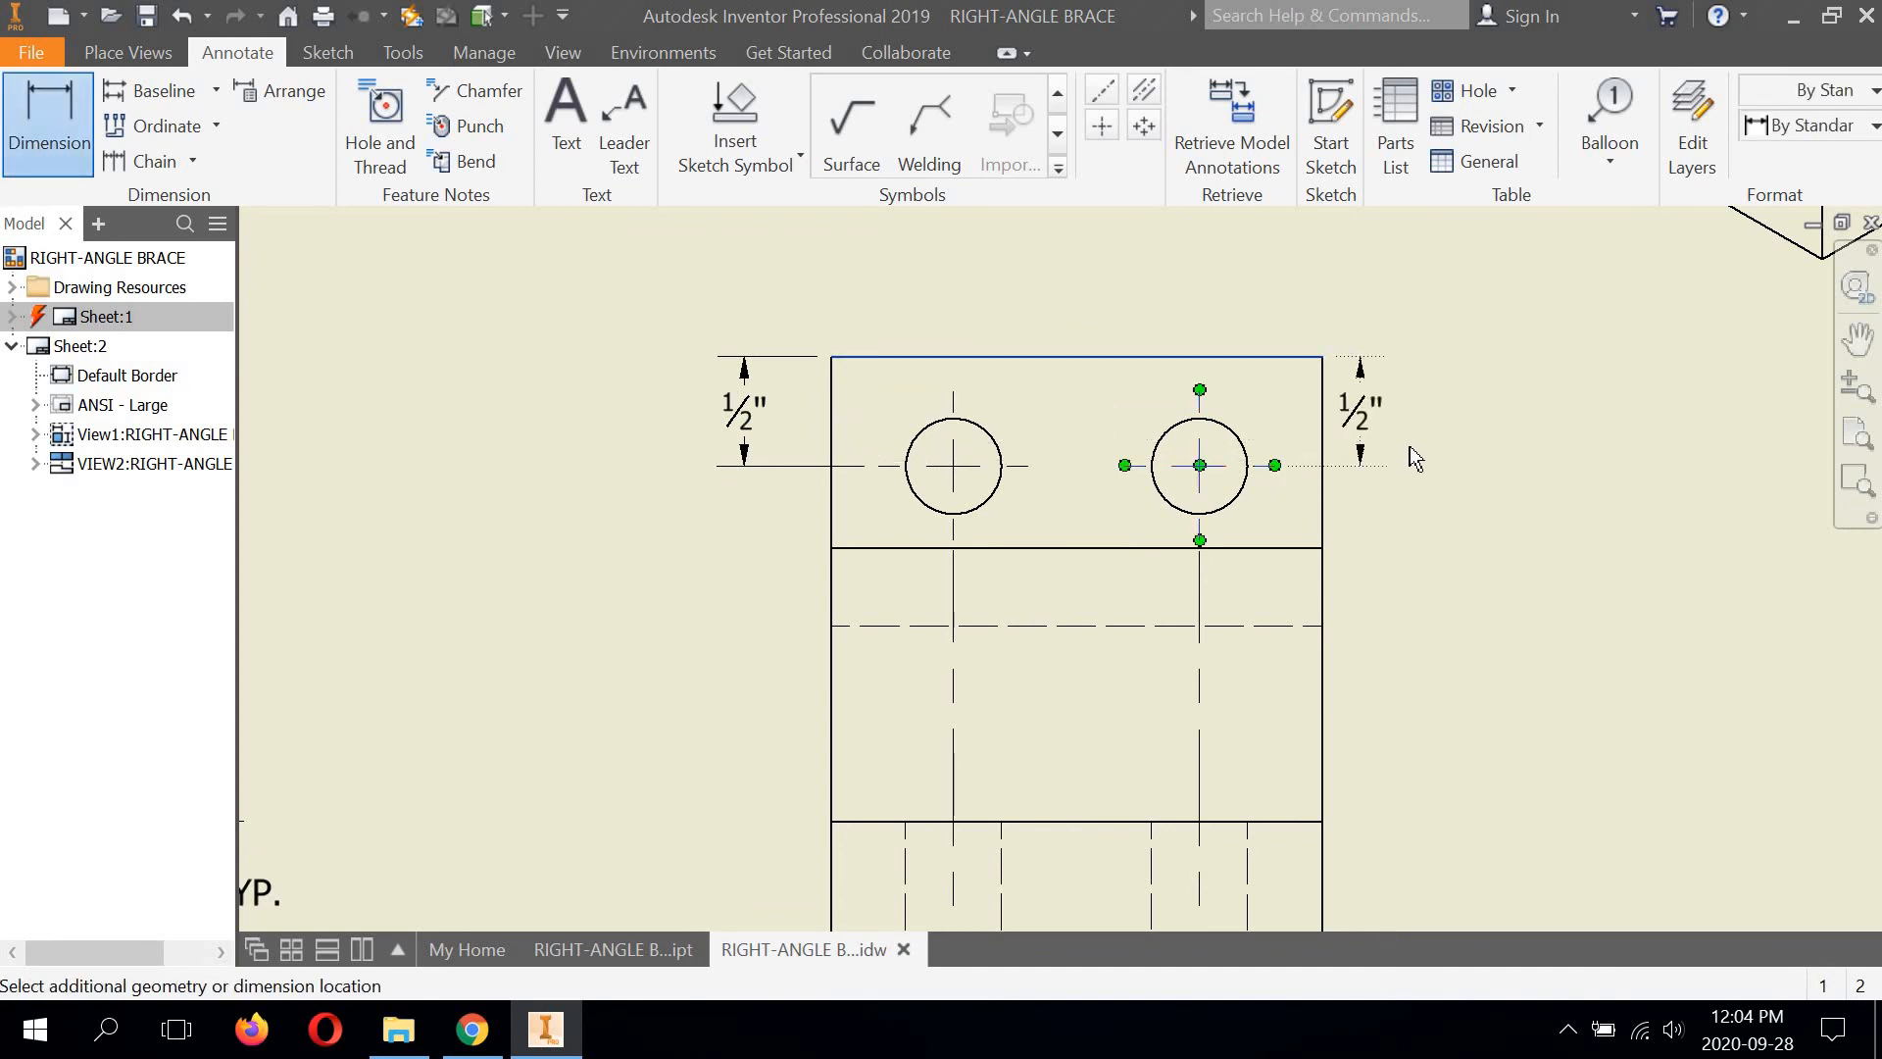
left_click(1429, 486)
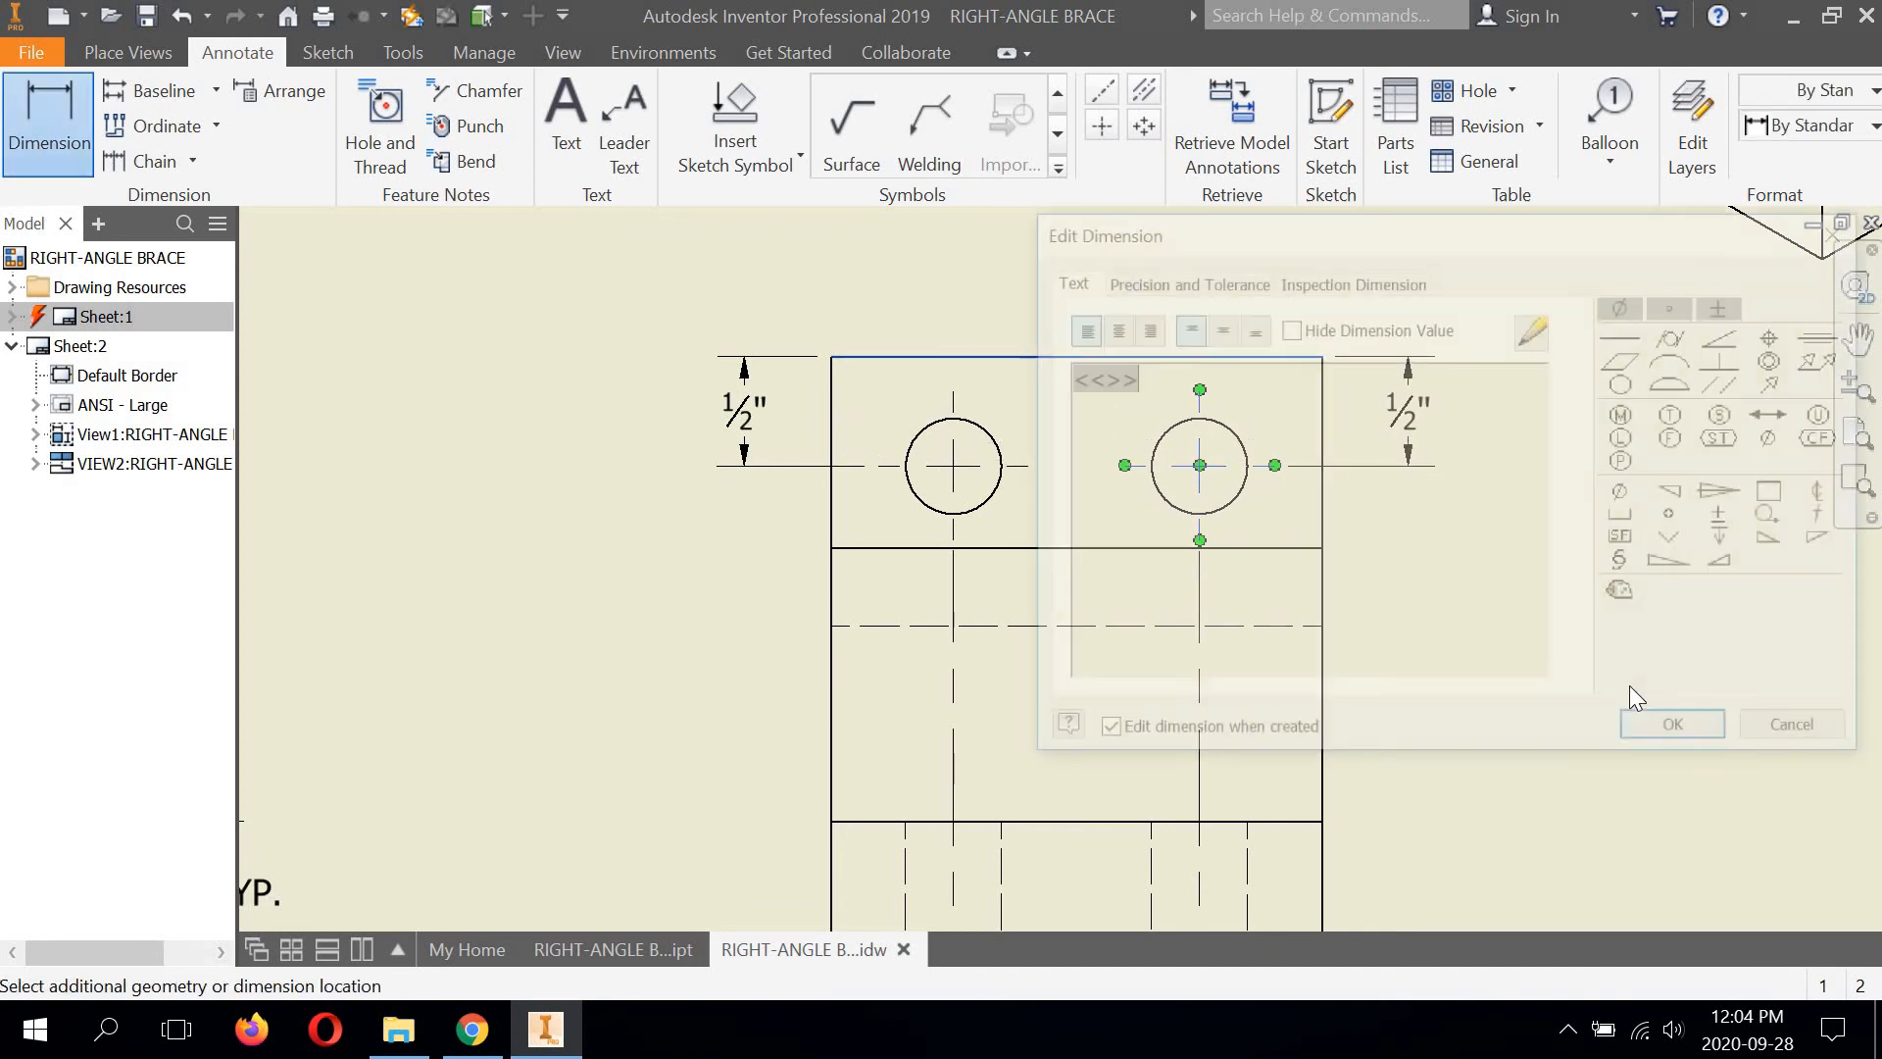
left_click(1676, 732)
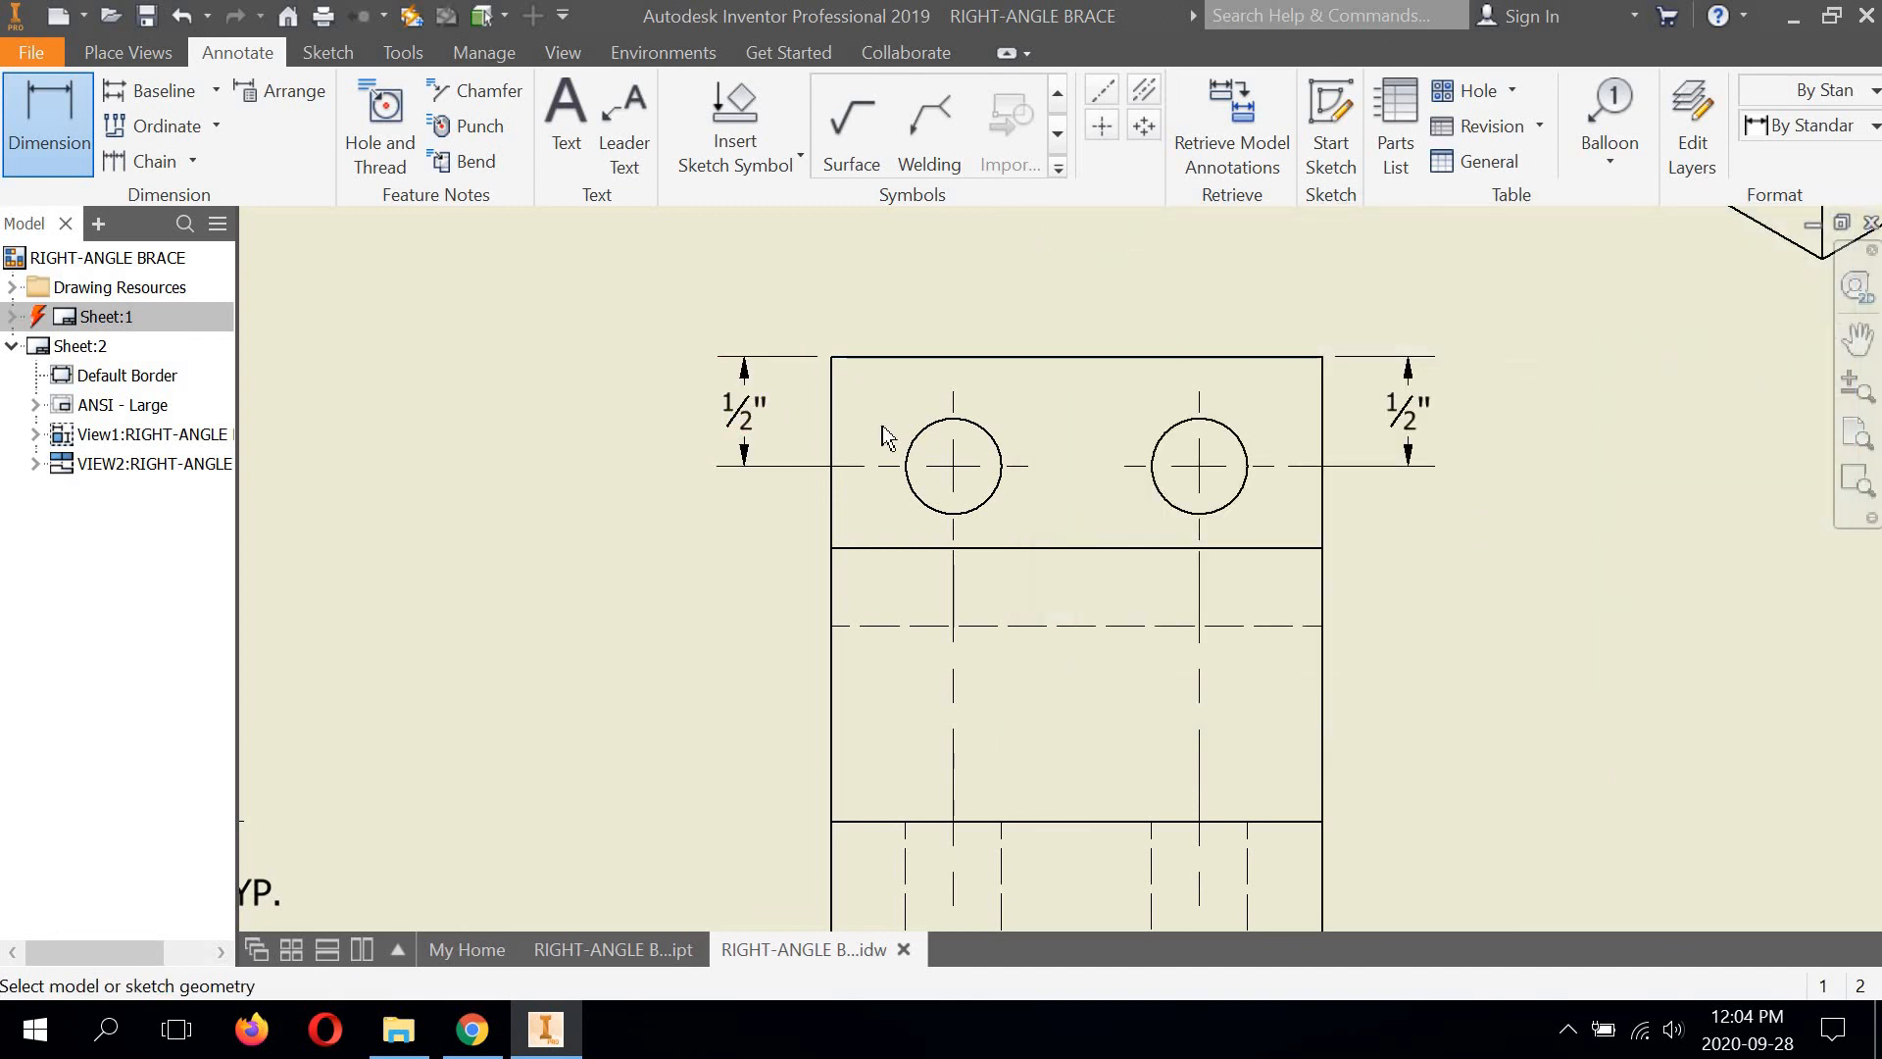
End dimensioning and delete the left hole's vertical location dimension from the side view
scroll(872, 431, "down", 3)
scroll(1324, 421, "up", 1)
scroll(1240, 407, "down", 3)
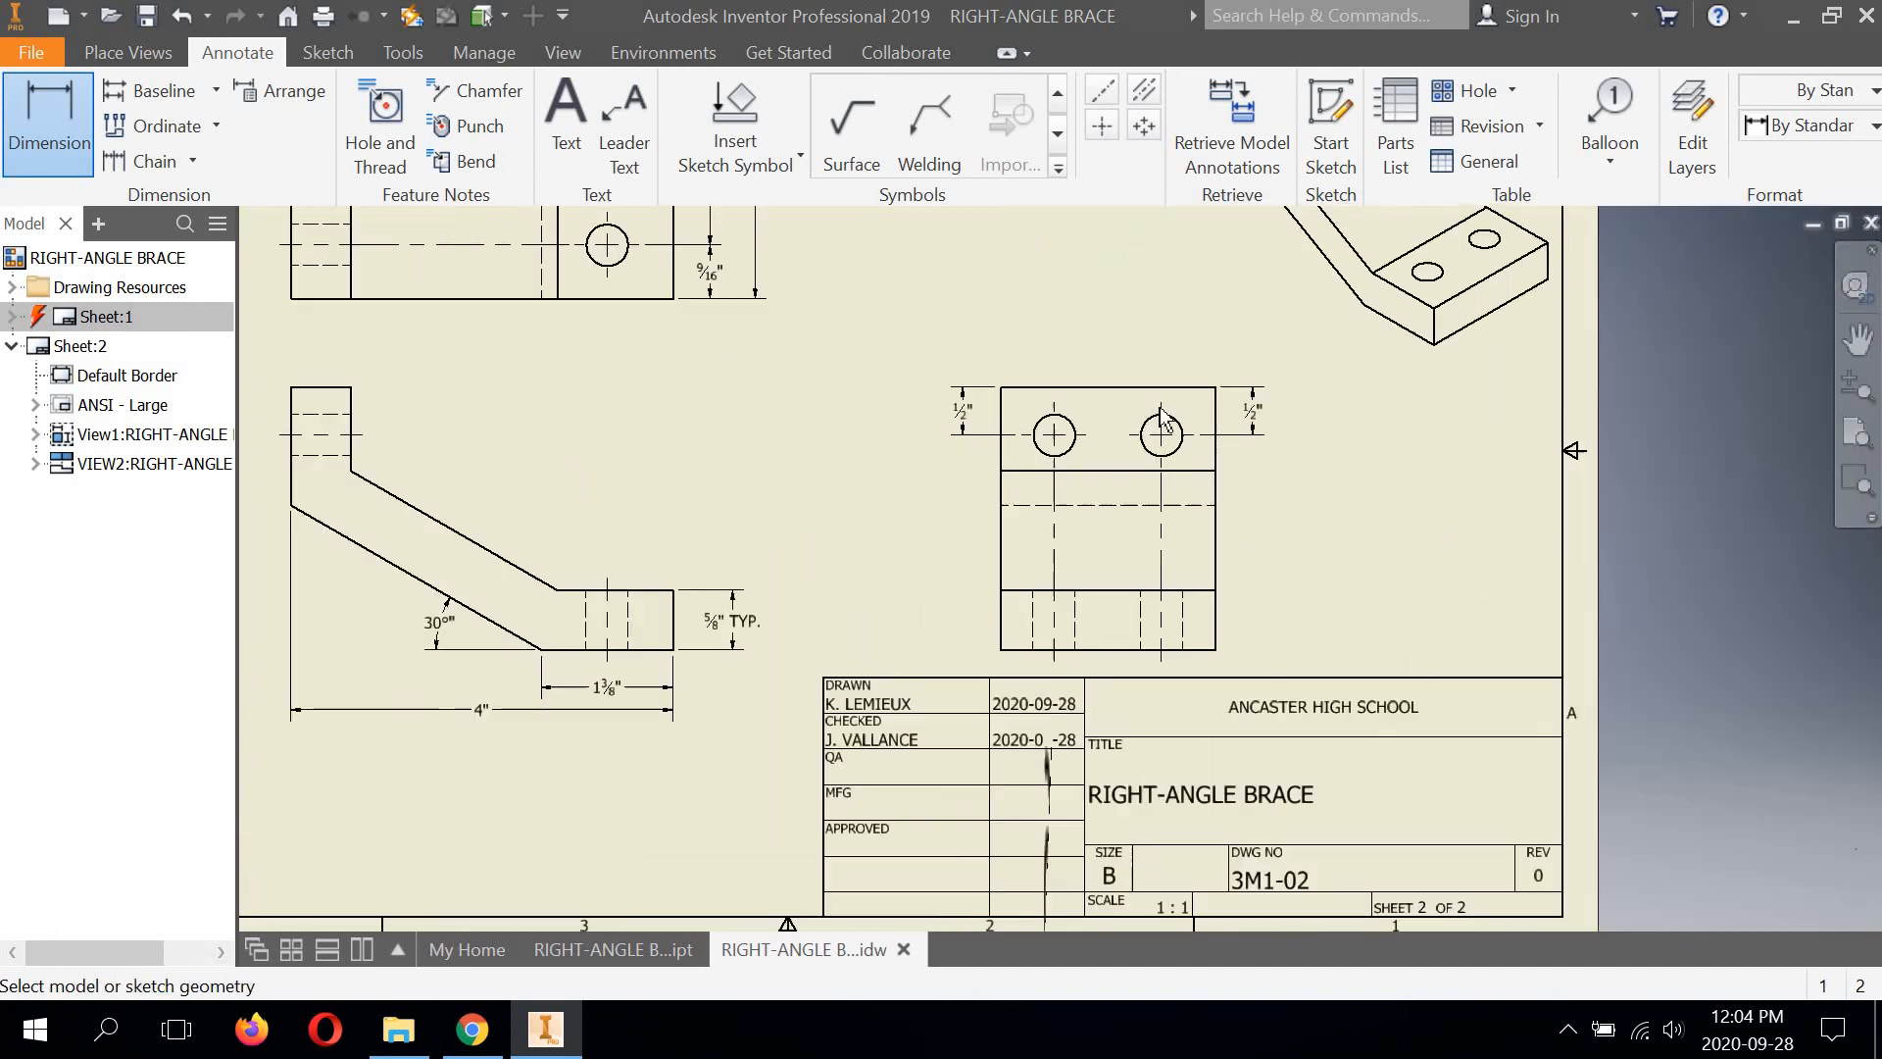
middle_click_drag(835, 439, 976, 462)
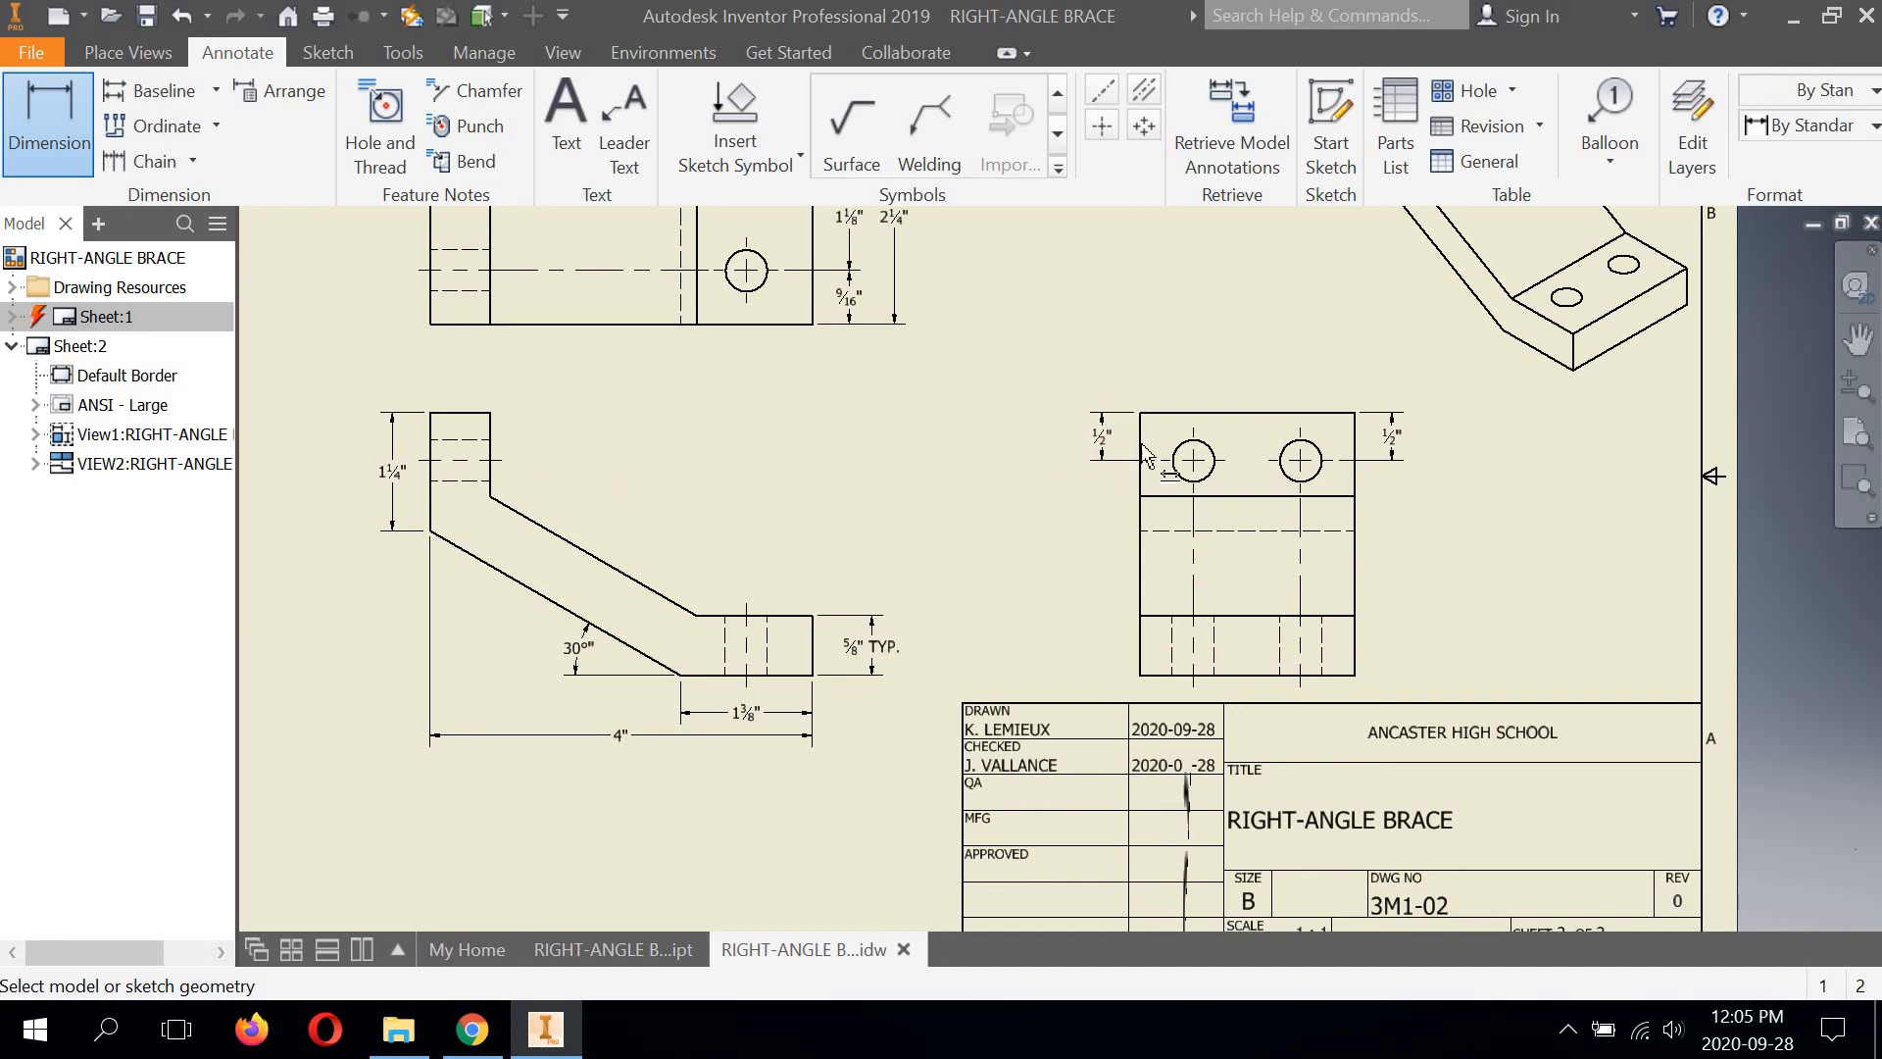
right_click(989, 363)
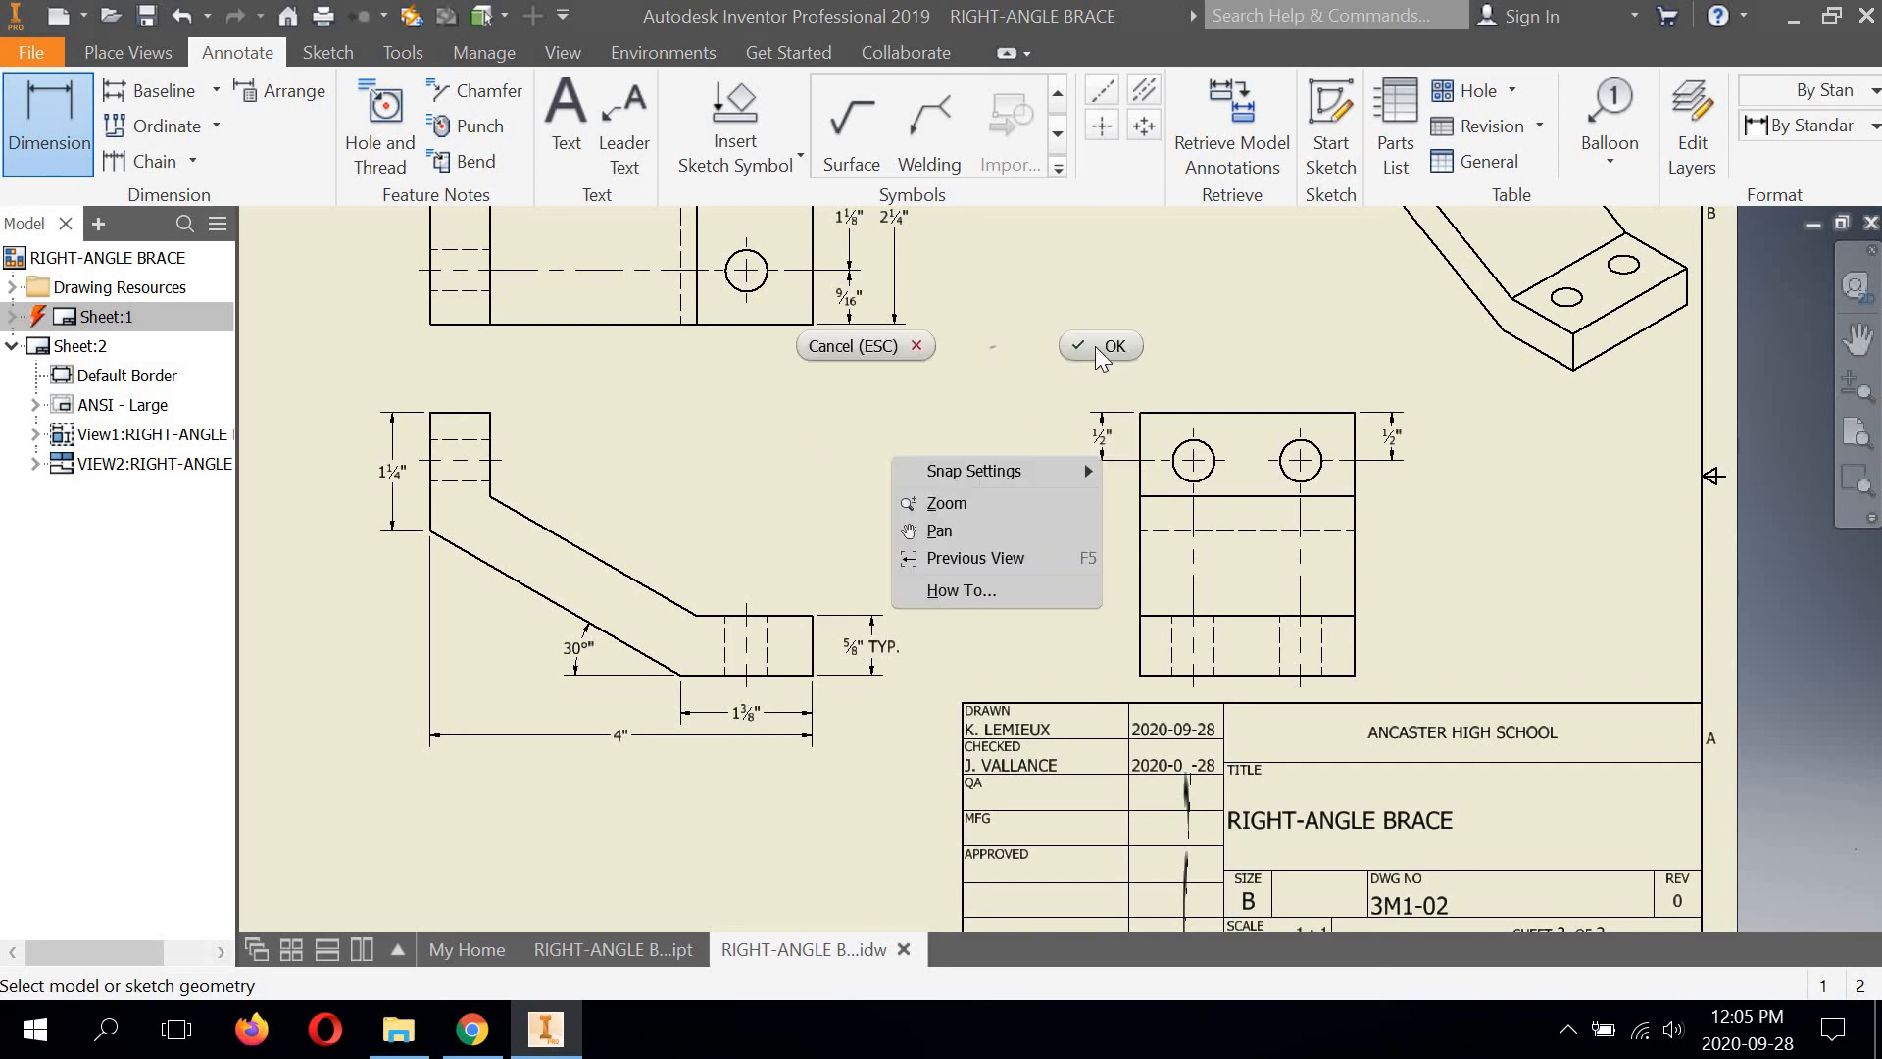
left_click(1100, 345)
left_click(1103, 453)
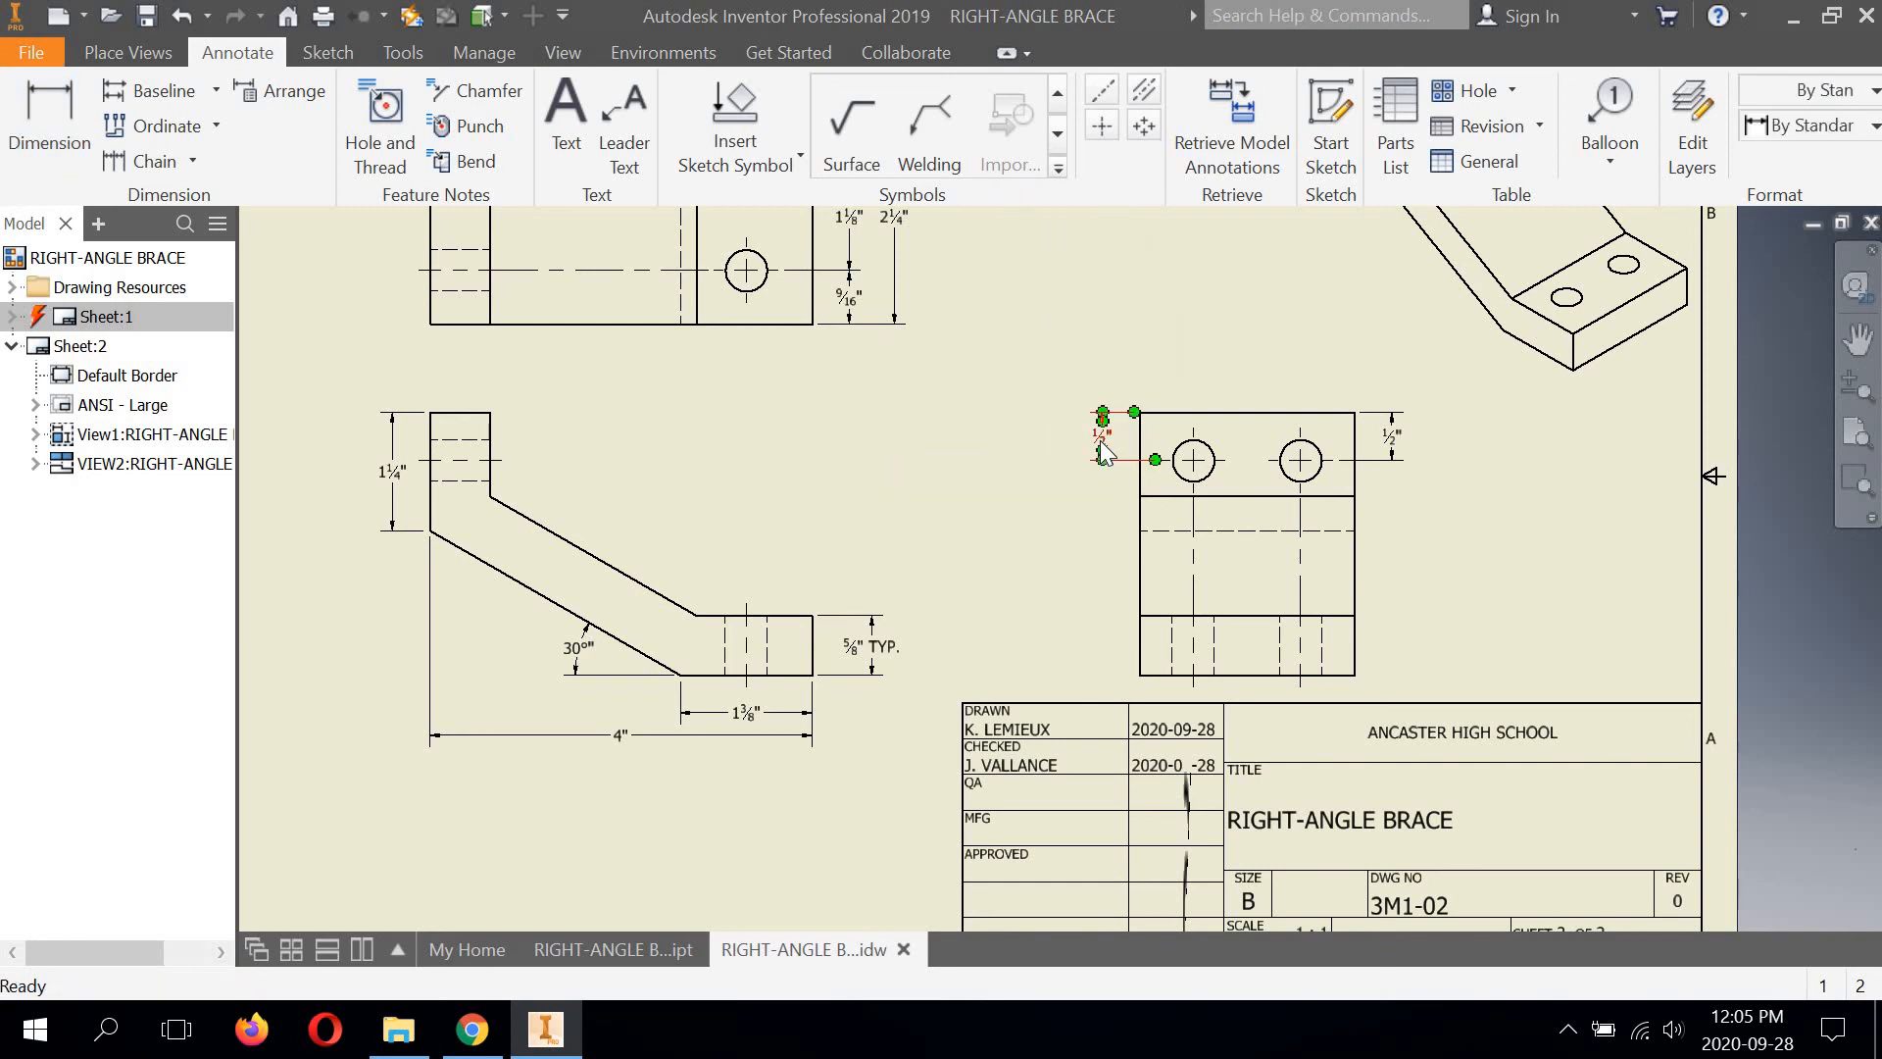
key("Delete")
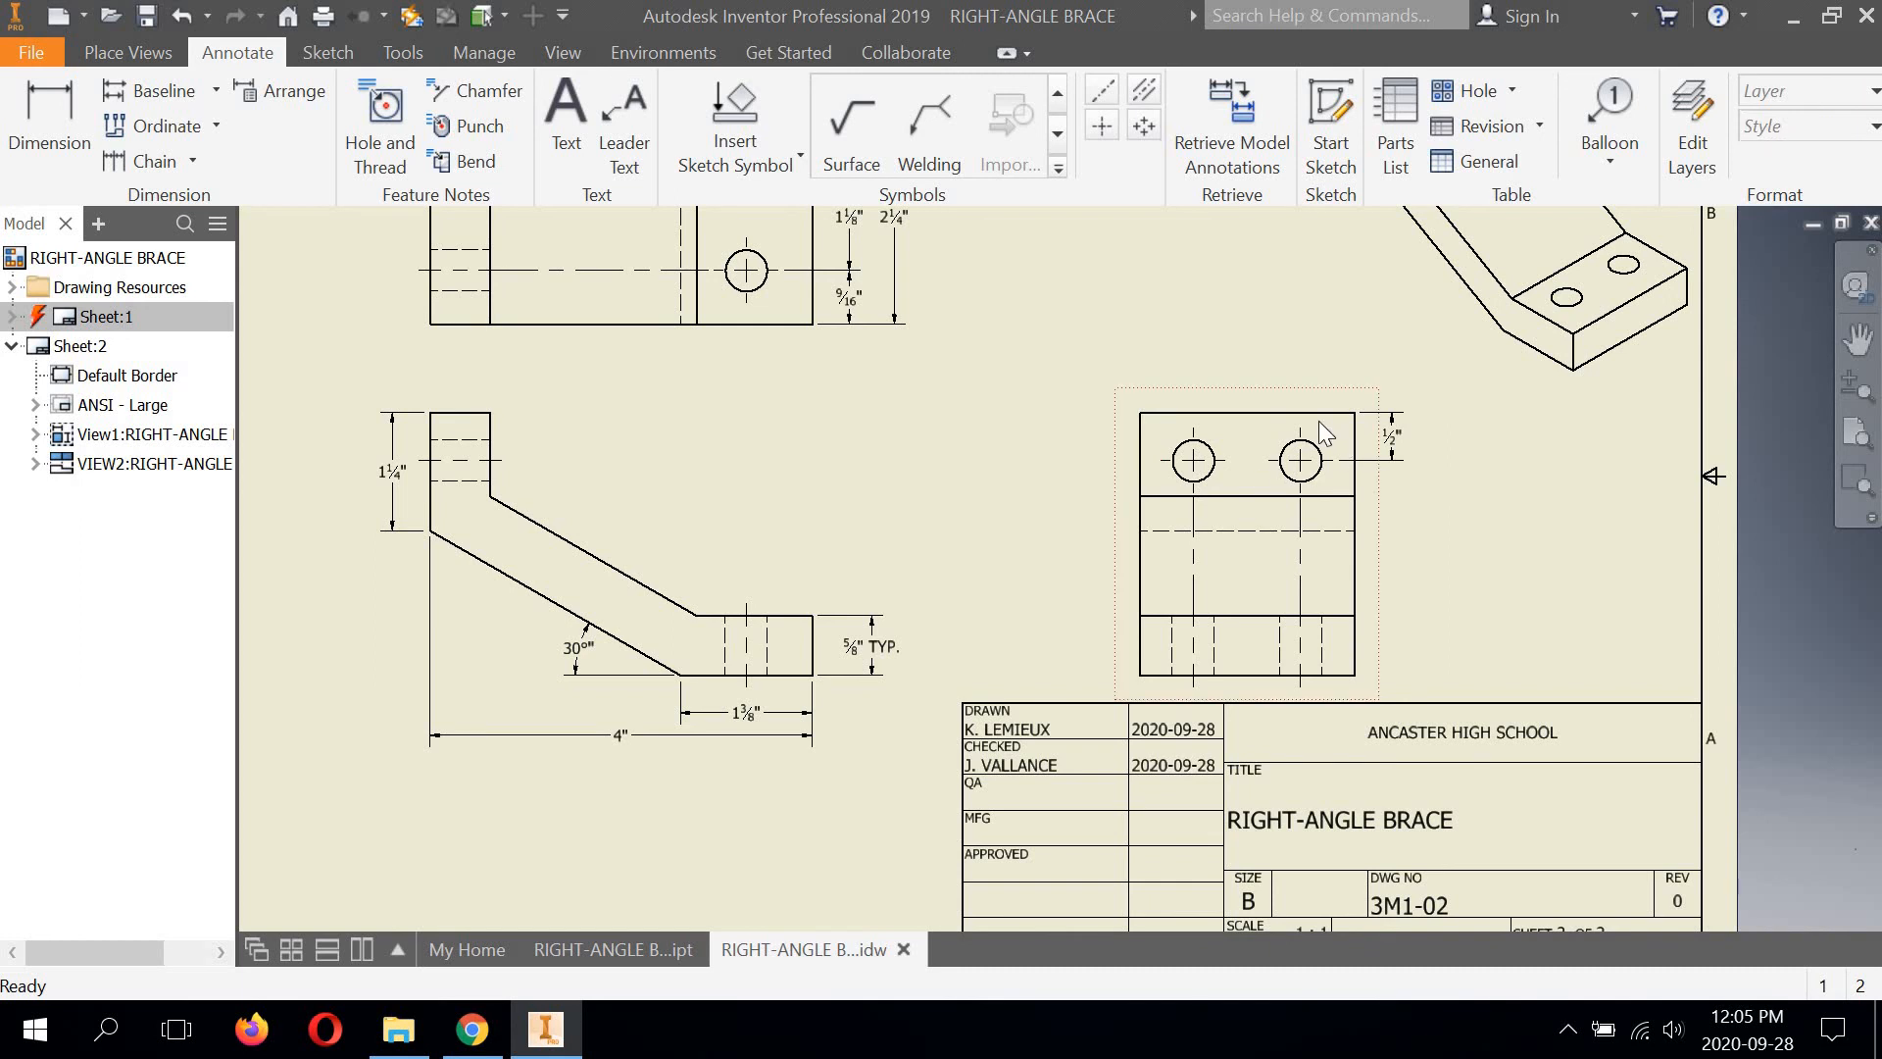
Extend the facing ends of the two holes' center marks in the side view toward each other along their horizontal centerline
scroll(1320, 420, "up", 2)
left_click(1372, 494)
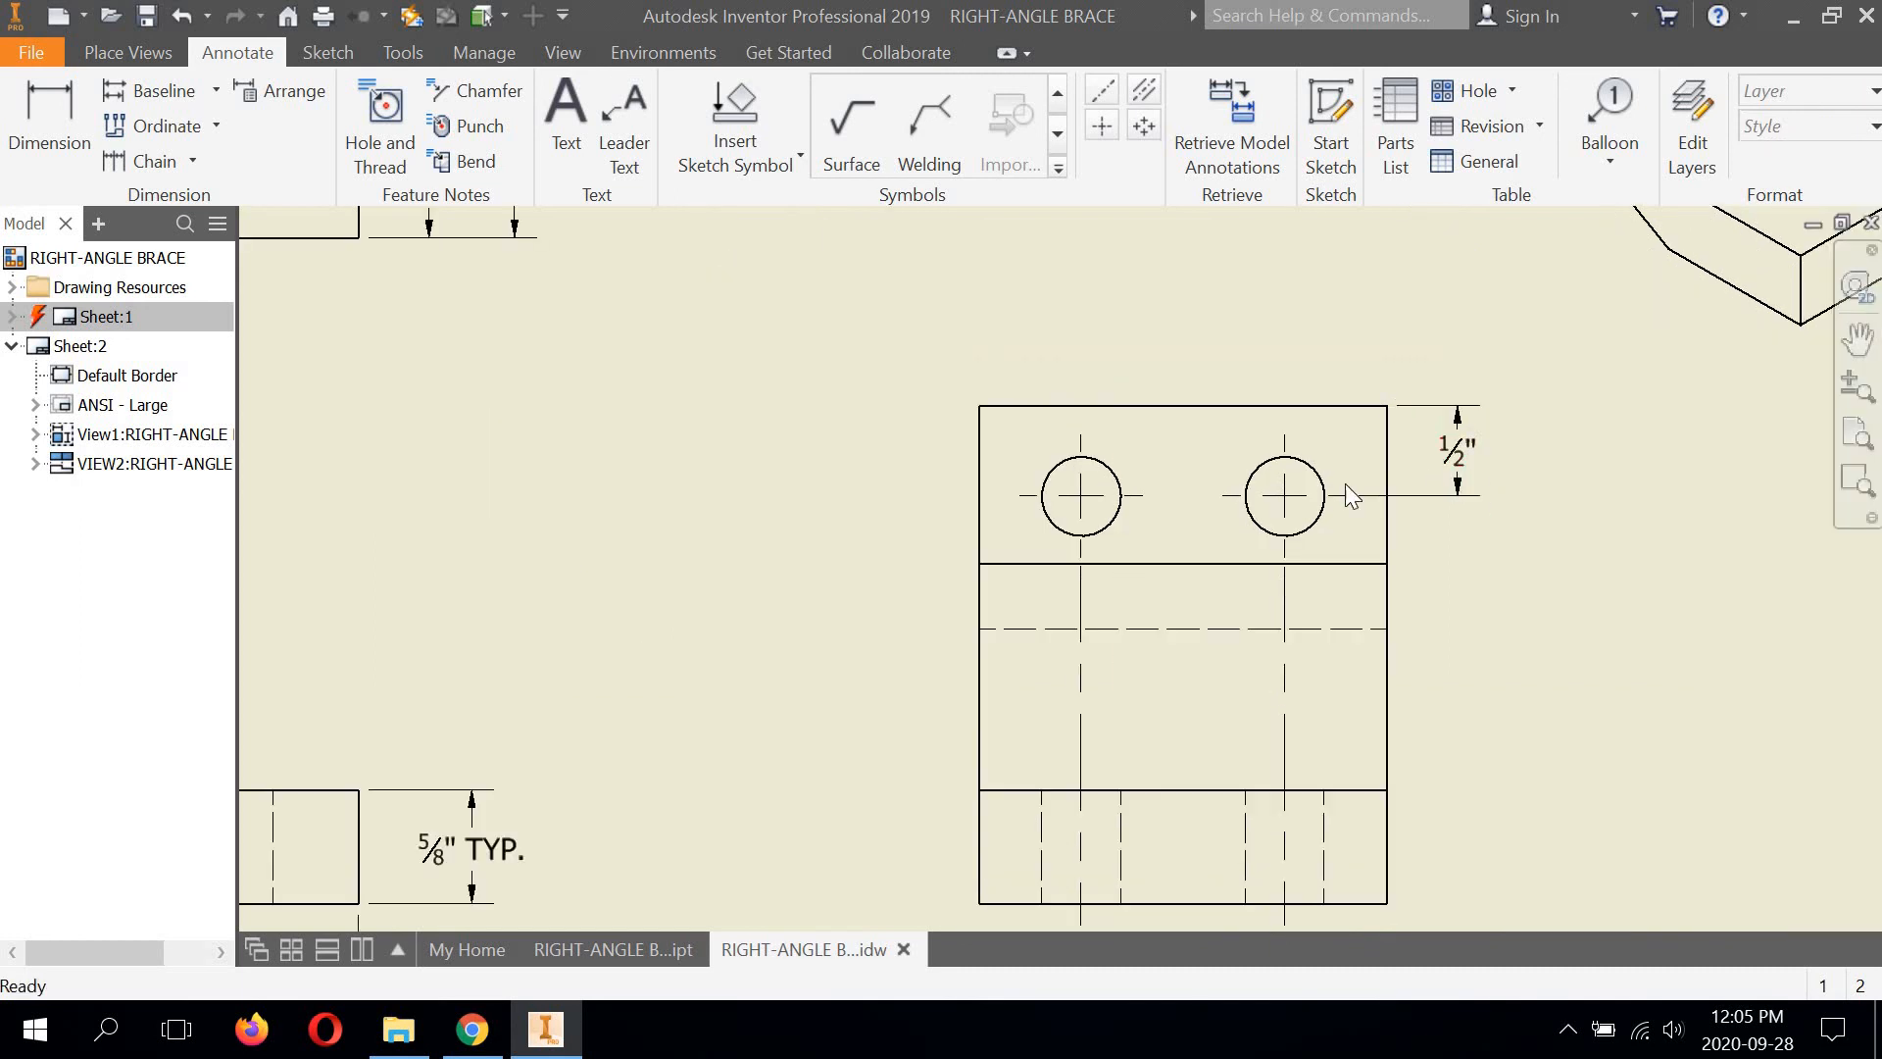
scroll(1372, 494, "down", 2)
scroll(1343, 432, "up", 2)
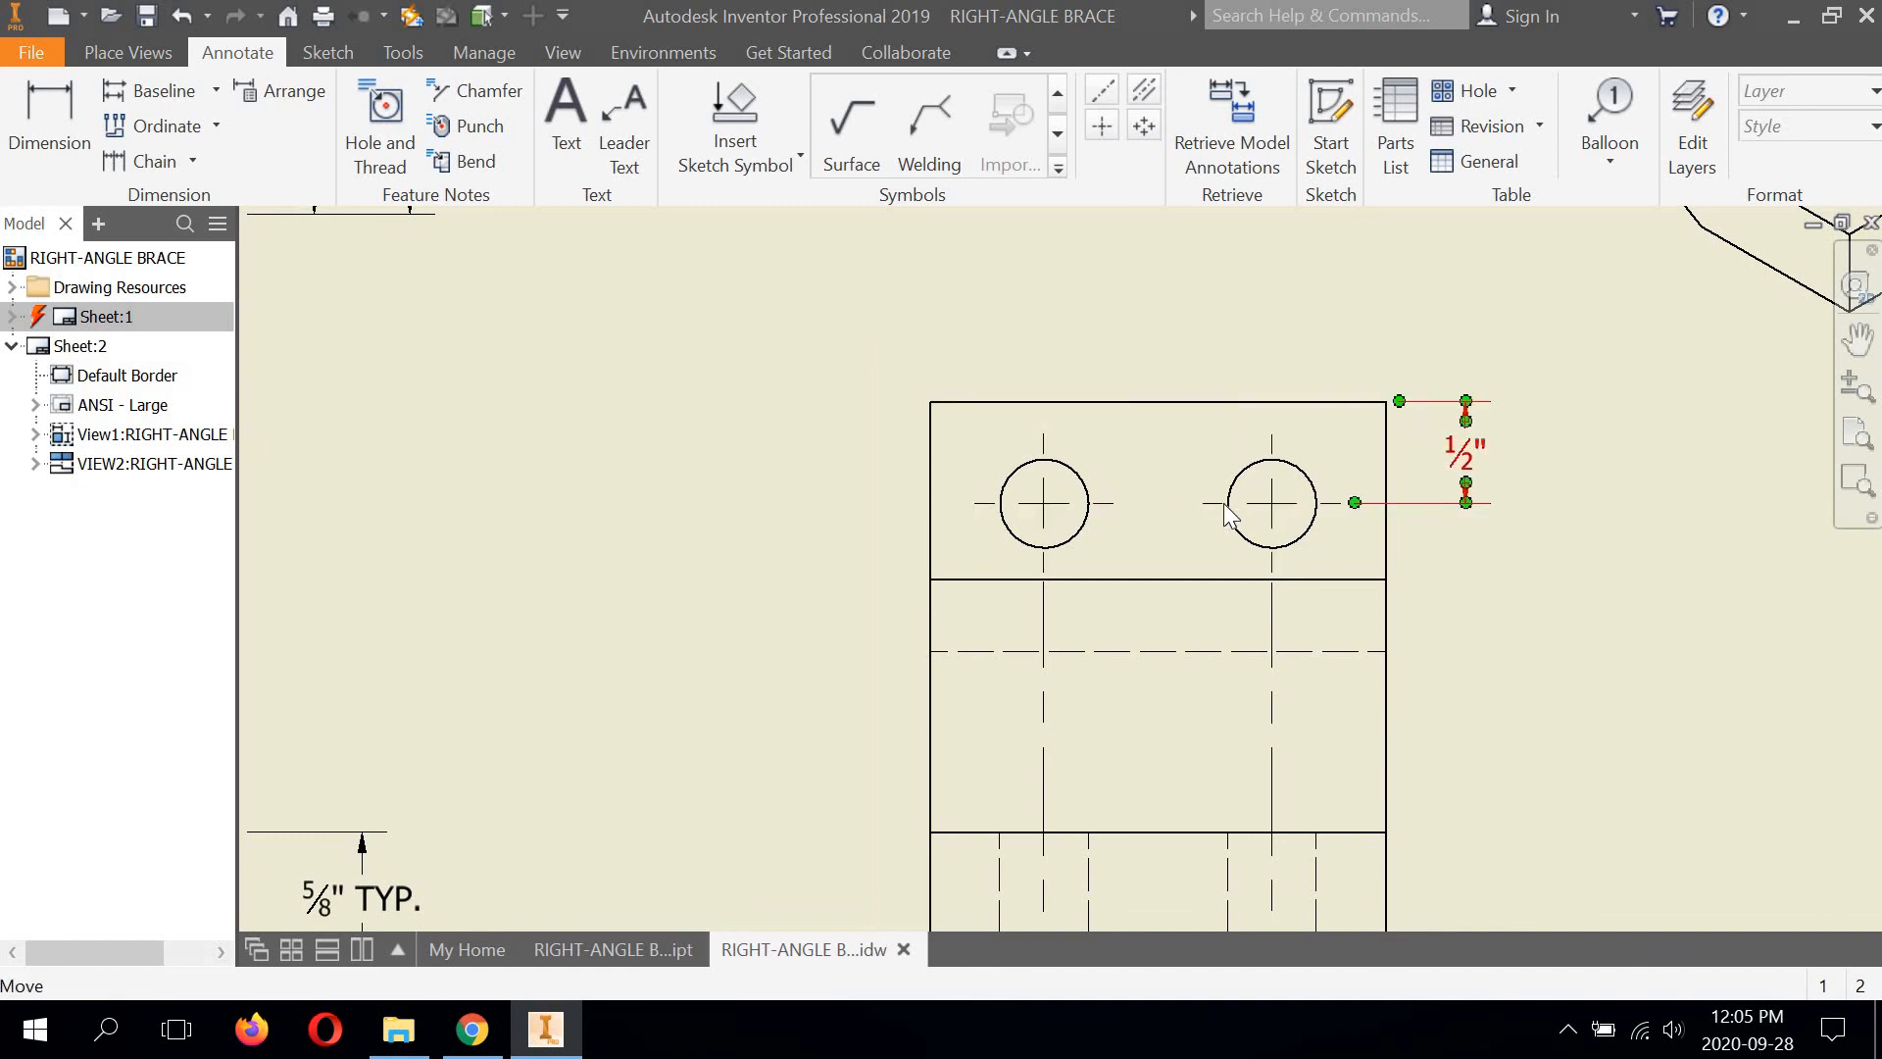
scroll(1205, 502, "up", 2)
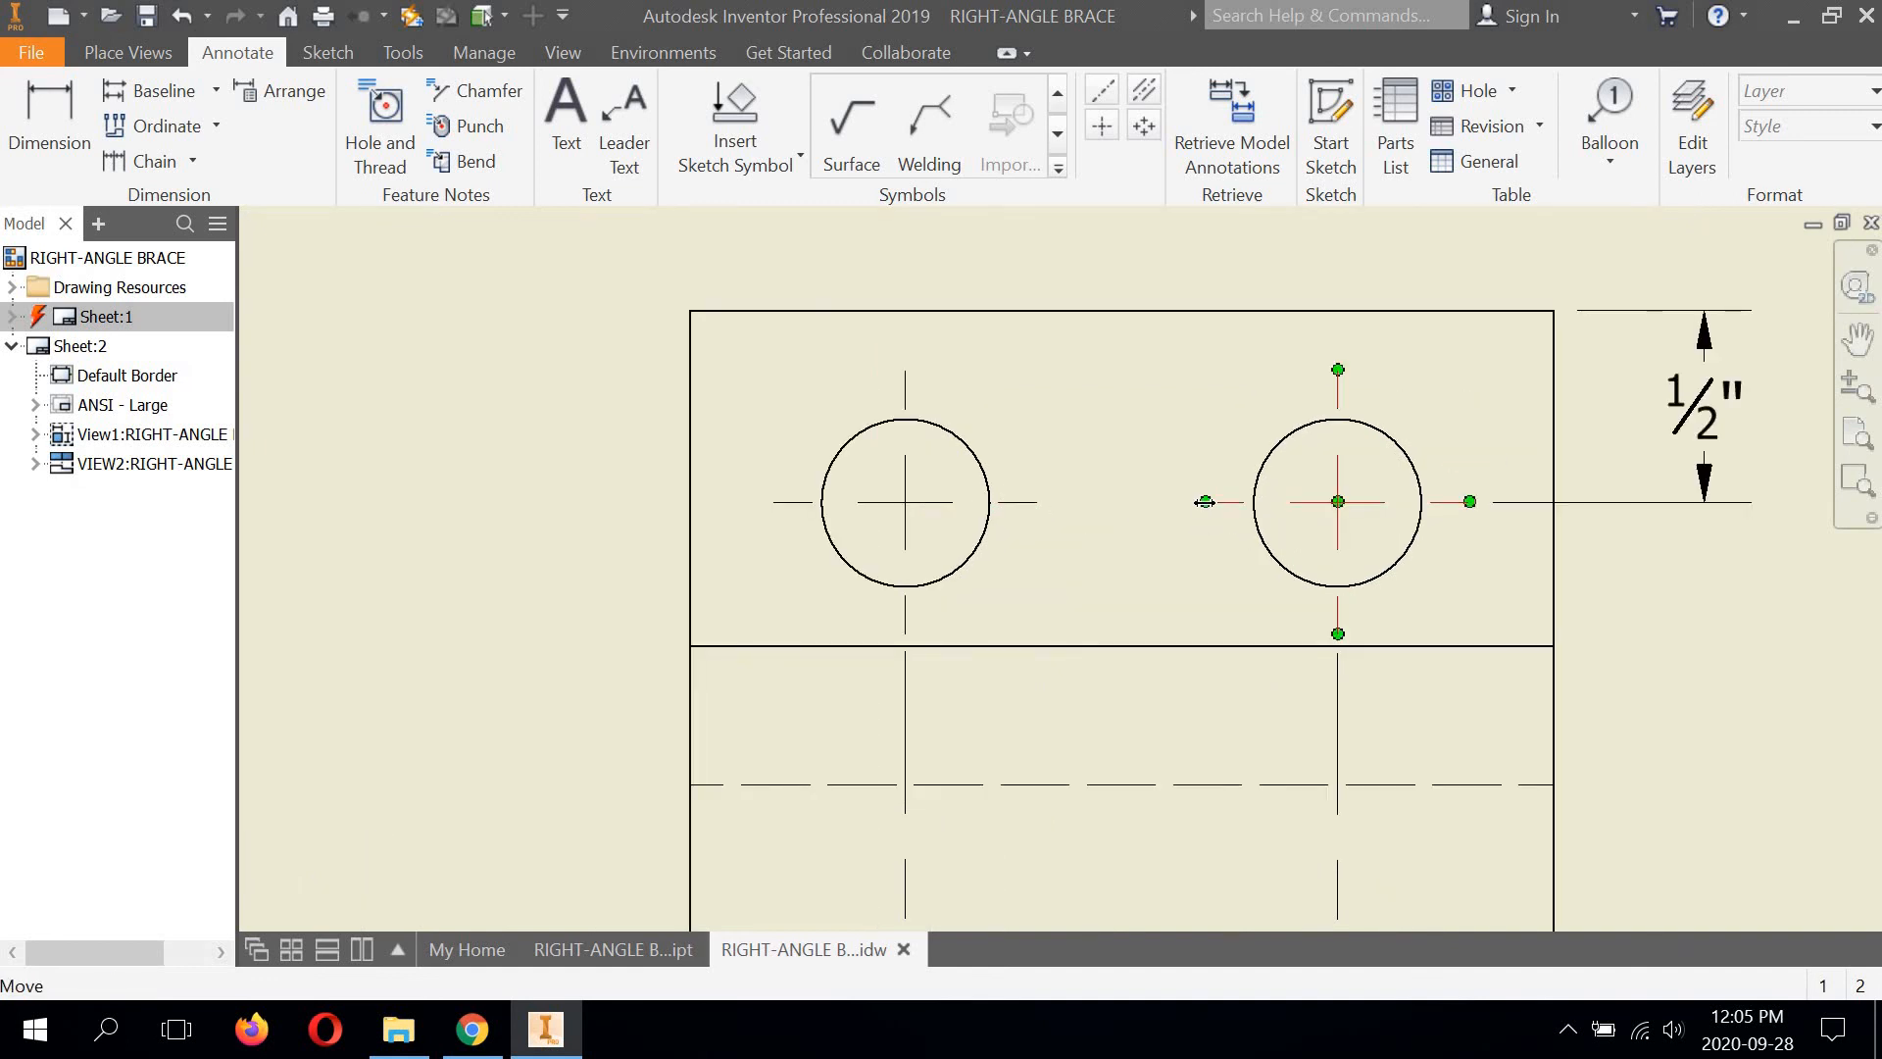
left_click_drag(1205, 501, 1067, 504)
left_click_drag(1162, 502, 1147, 501)
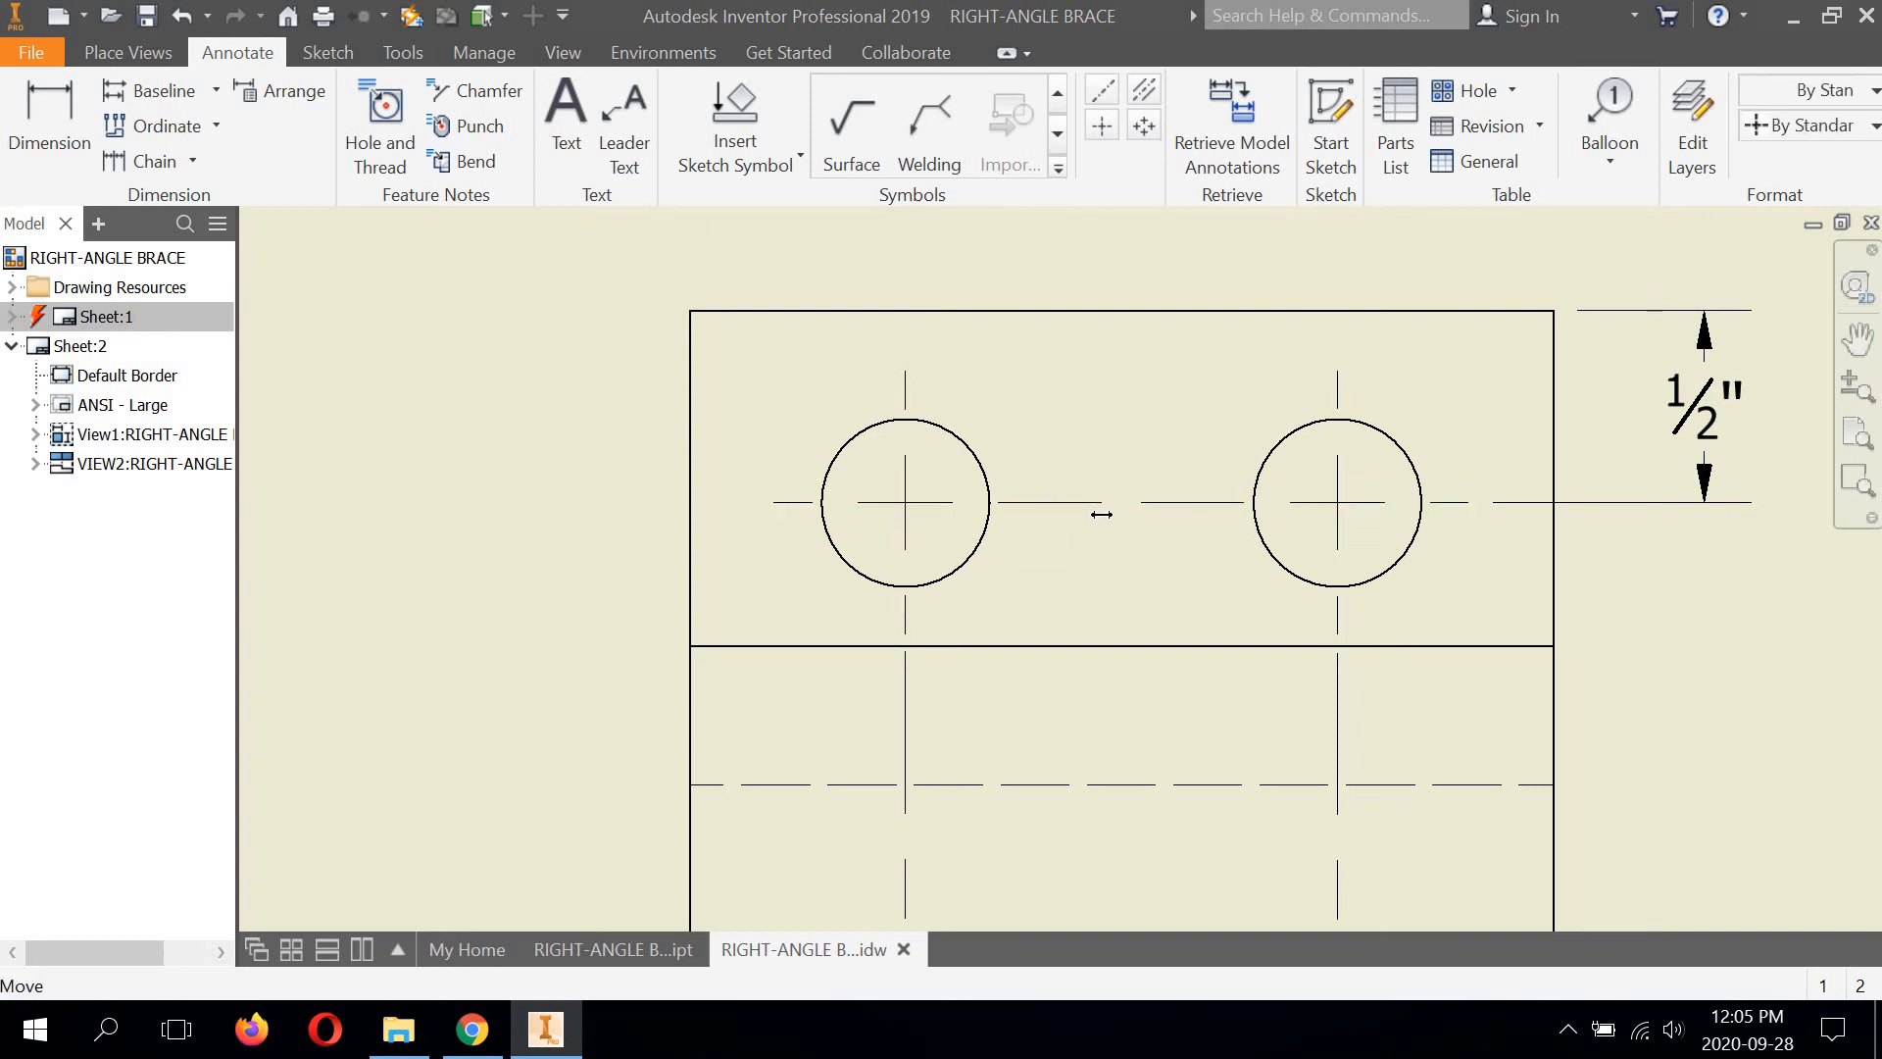
left_click(1120, 544)
Extend the upper hole's center mark in the top view down toward the lower hole to link them vertically
scroll(1119, 544, "up", 5)
scroll(1120, 544, "down", 3)
scroll(1118, 521, "up", 5)
scroll(826, 414, "down", 6)
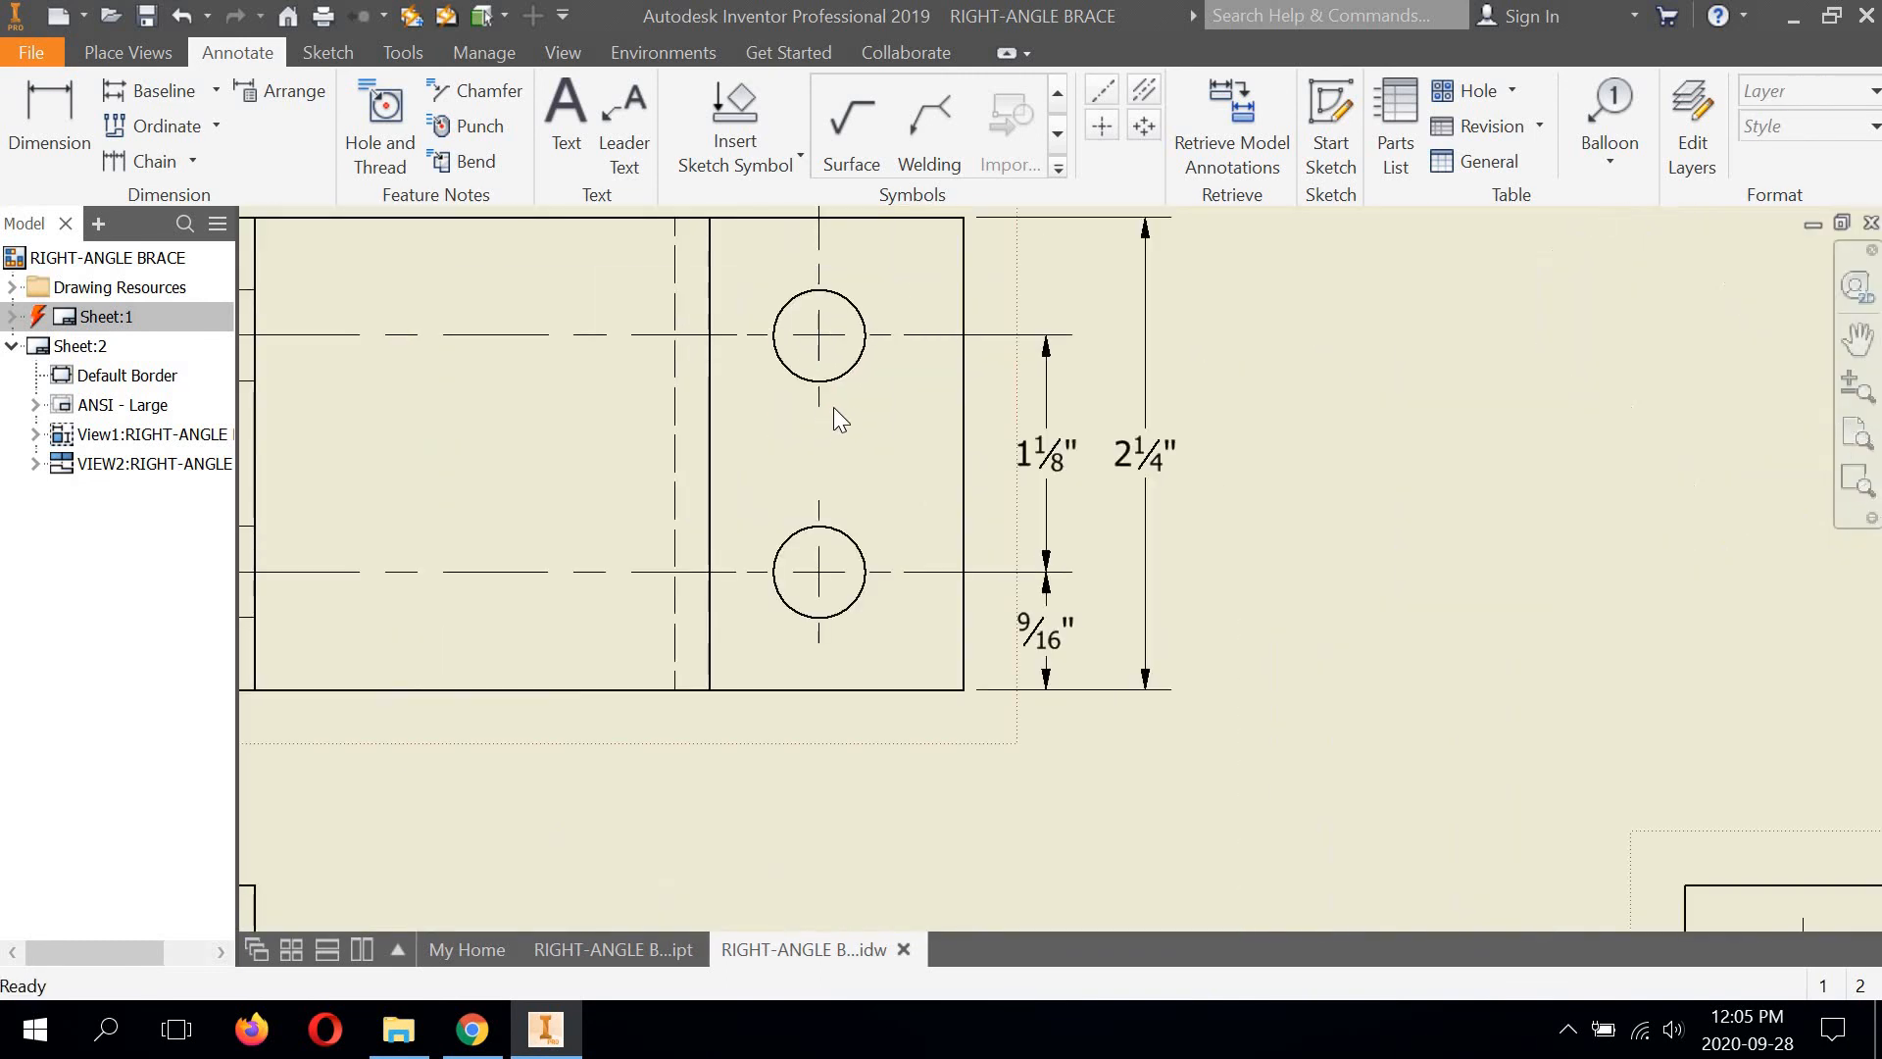
scroll(825, 413, "down", 2)
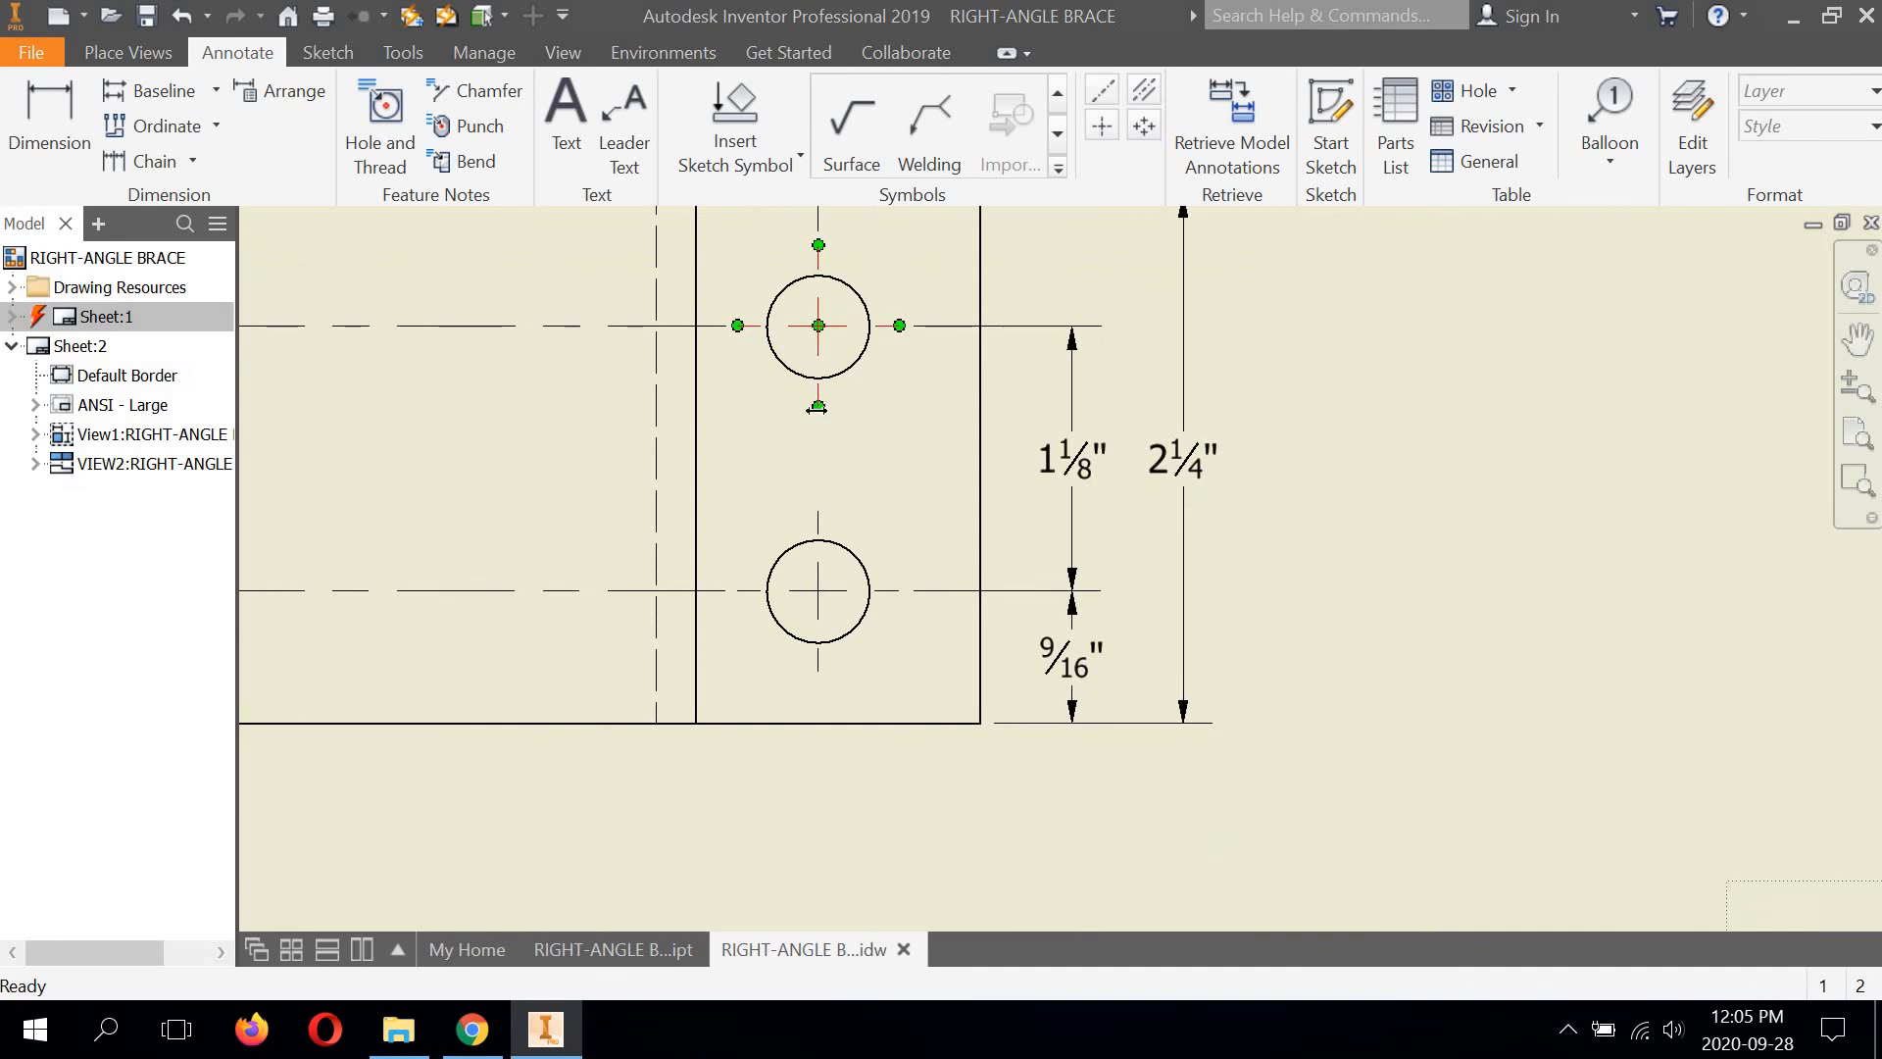
left_click_drag(816, 454, 835, 487)
left_click(835, 485)
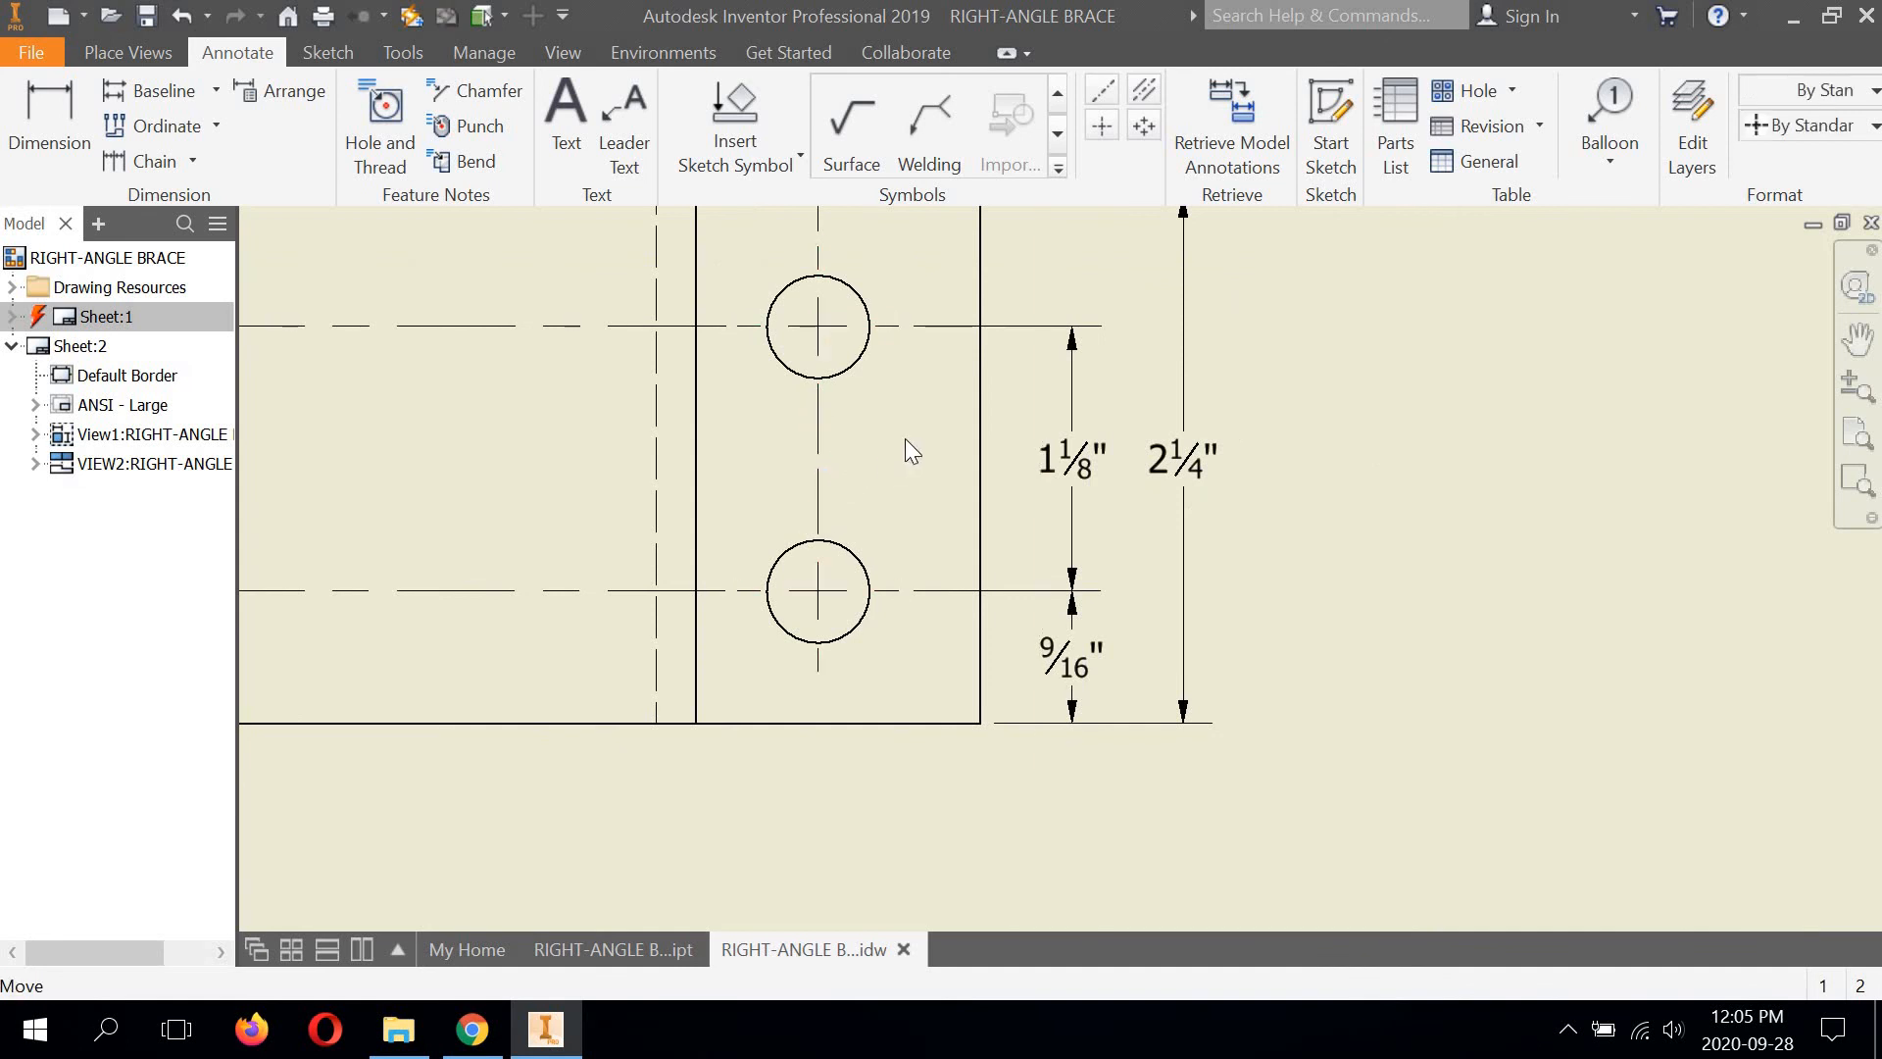
Dimension the front view's overall height from its top edge to its bottom edge, placing it outside the 1 1/4" dimension
scroll(903, 432, "up", 5)
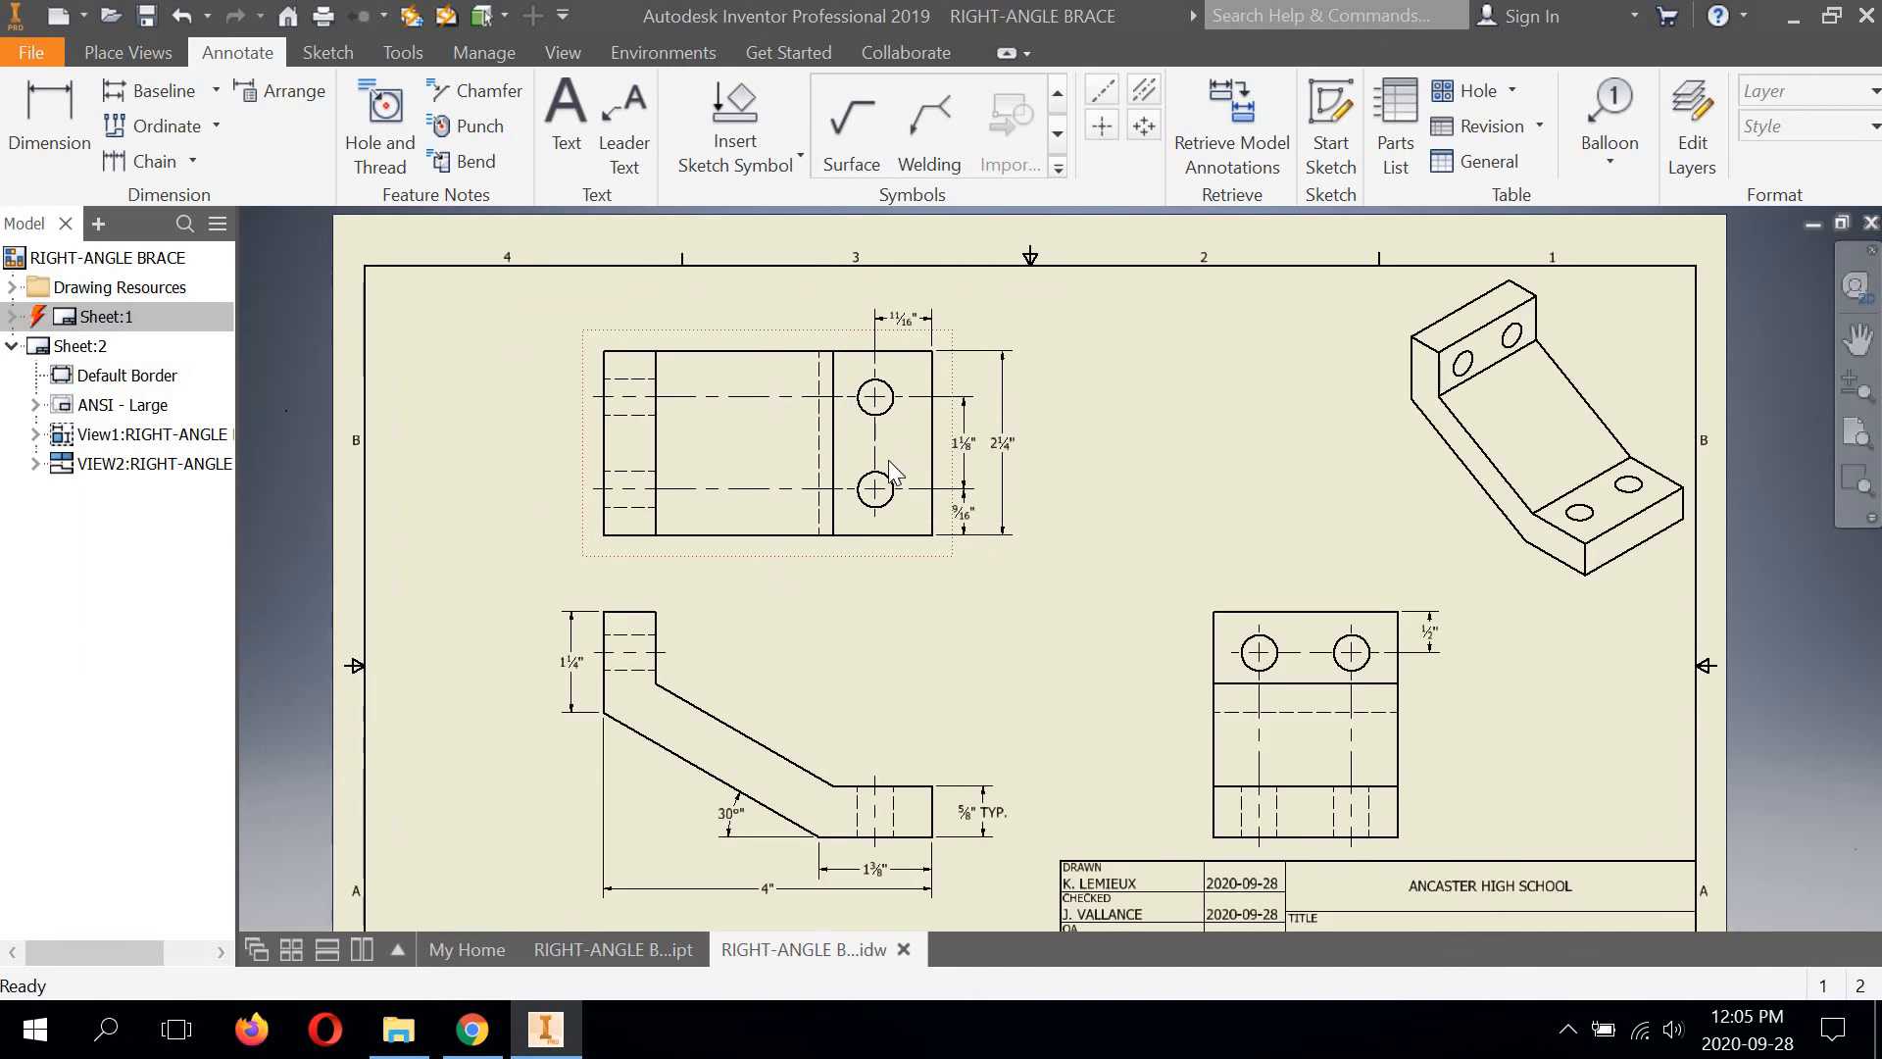
mouse_move(1298, 676)
middle_mouse_down()
mouse_move(1231, 525)
mouse_move(1194, 527)
middle_mouse_up()
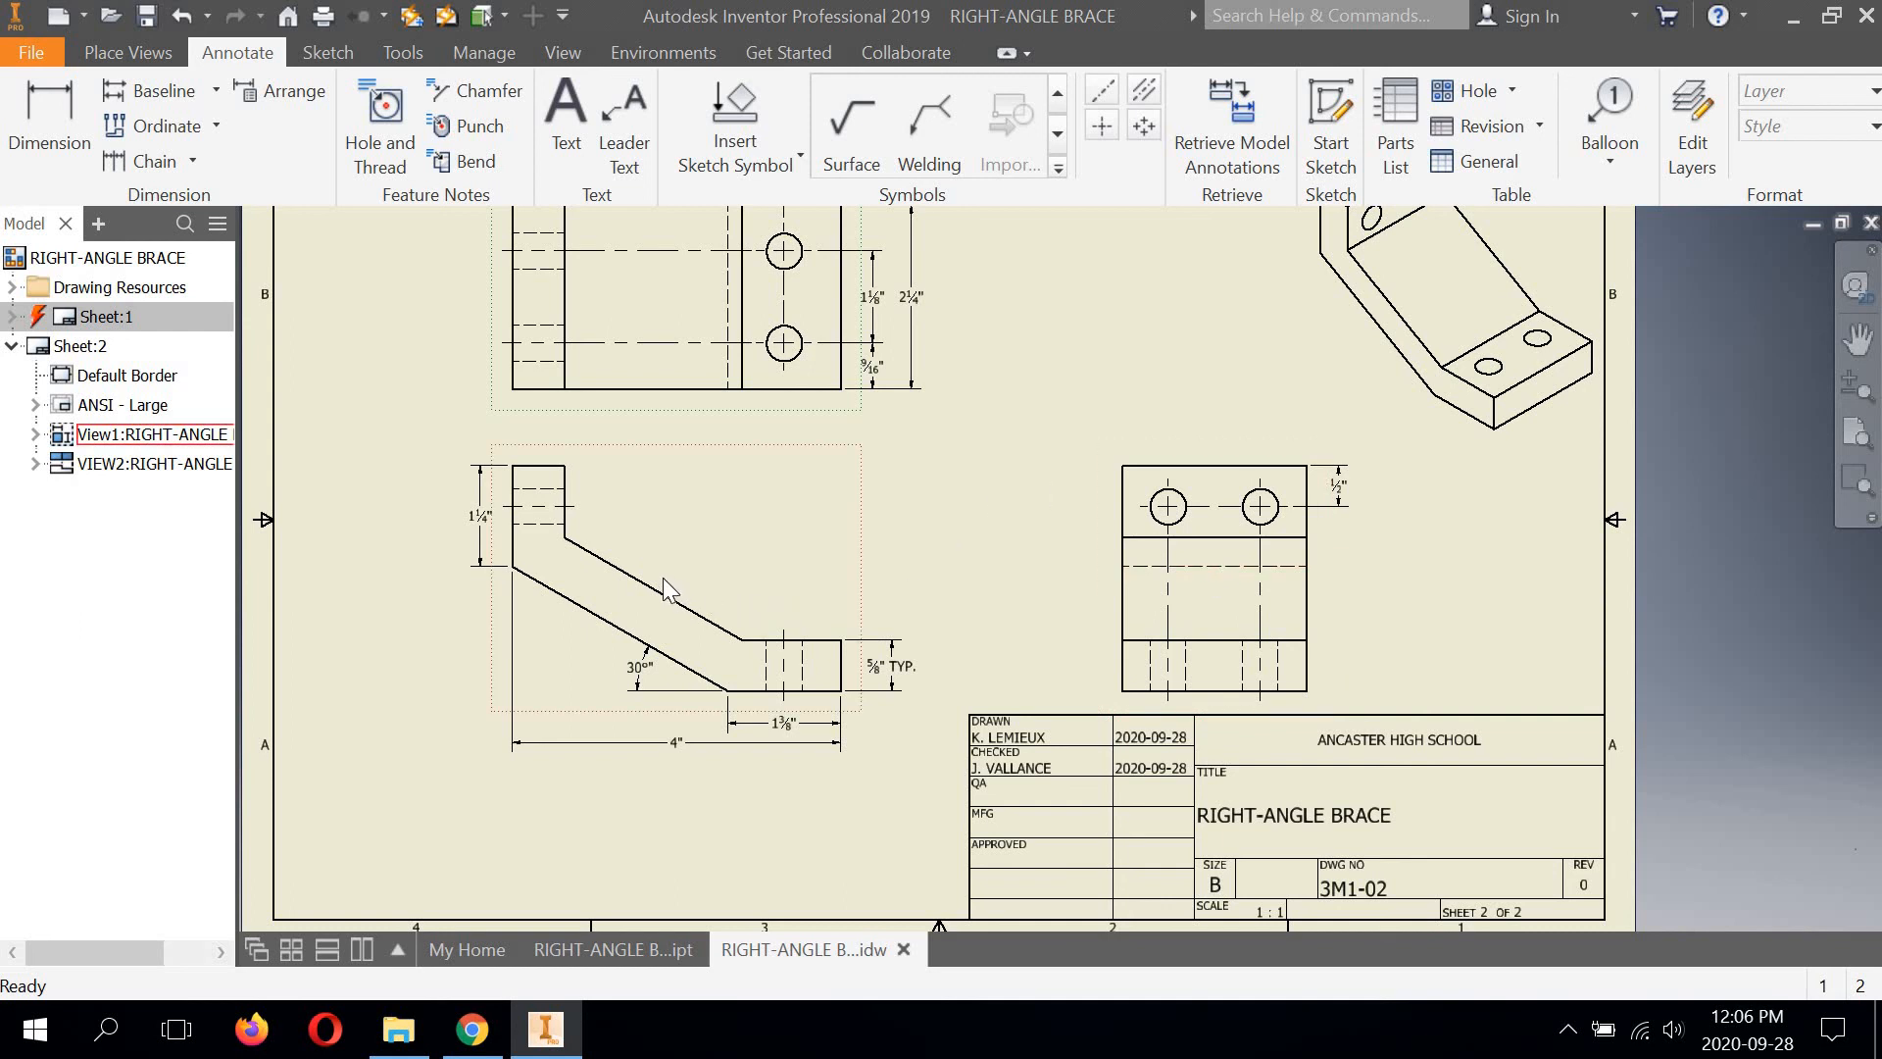
mouse_move(593, 643)
middle_mouse_down()
mouse_move(824, 592)
mouse_move(790, 606)
middle_mouse_up()
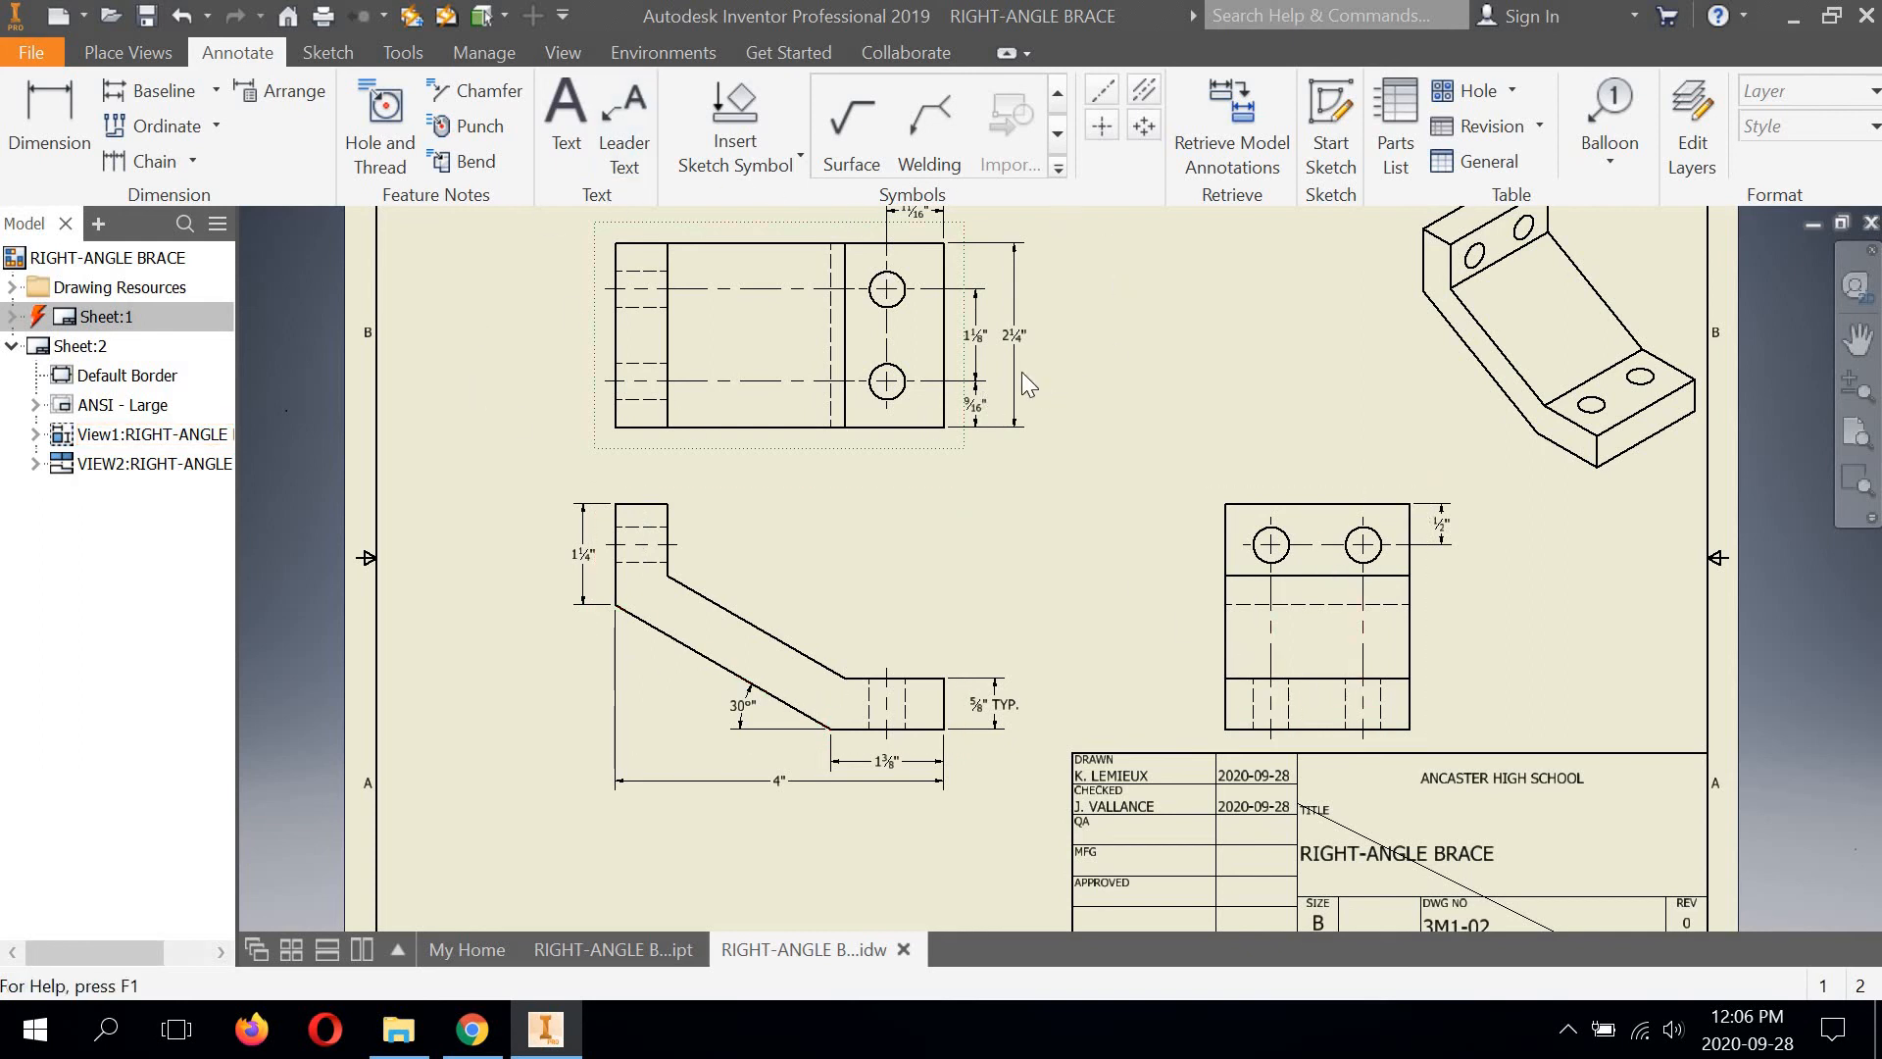
left_click(49, 123)
scroll(657, 566, "up", 3)
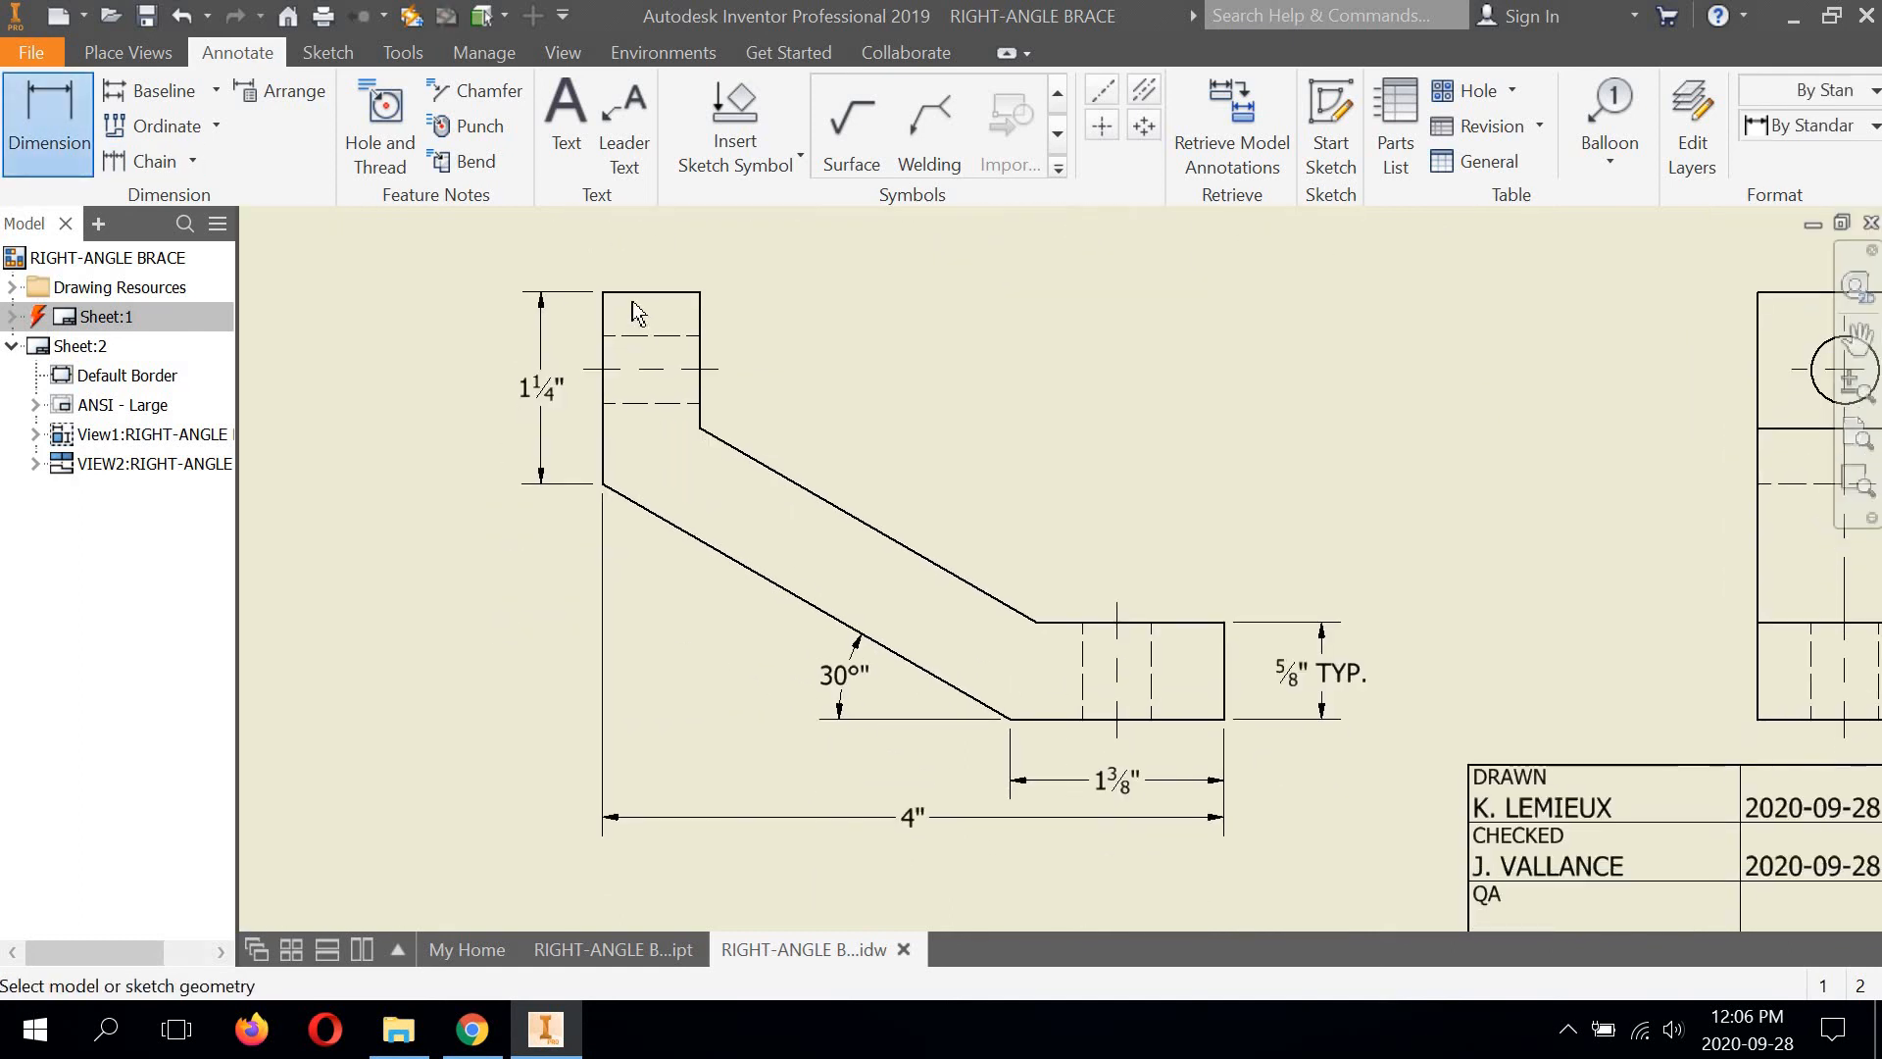
left_click(626, 294)
left_click(1035, 722)
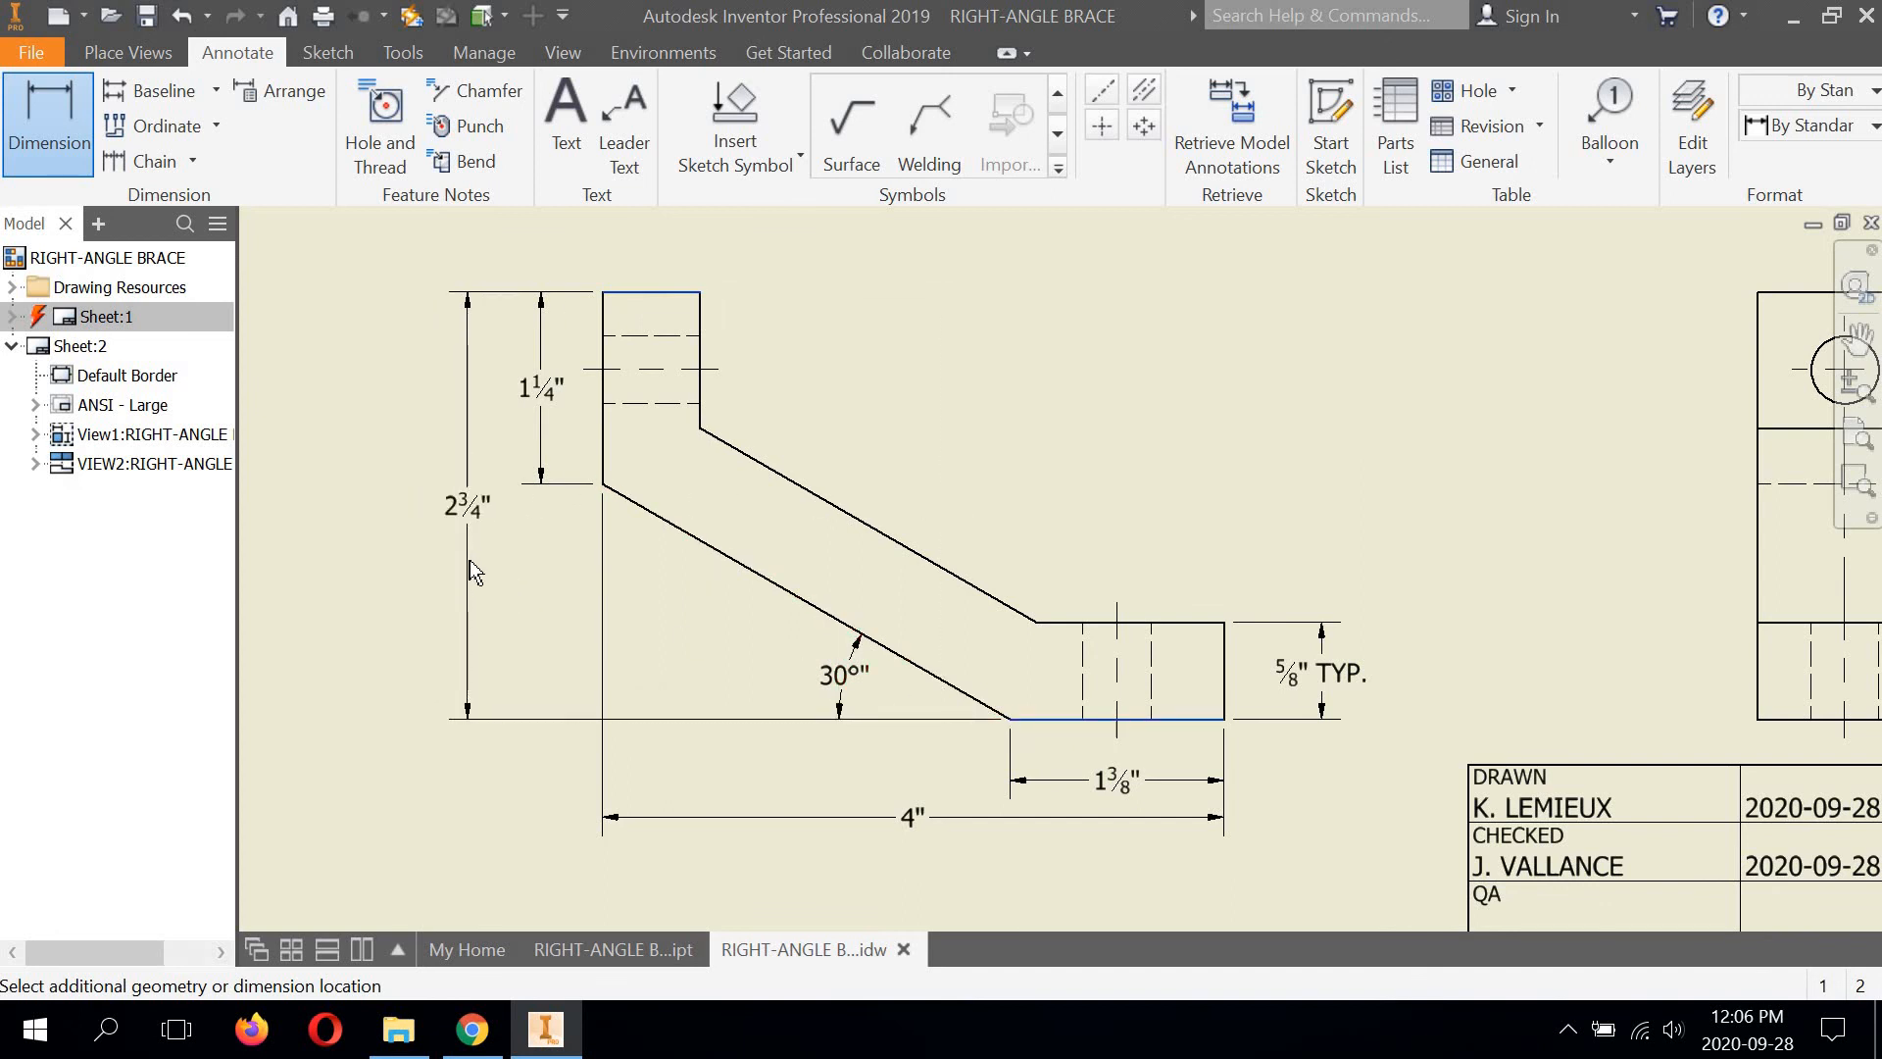
left_click(470, 561)
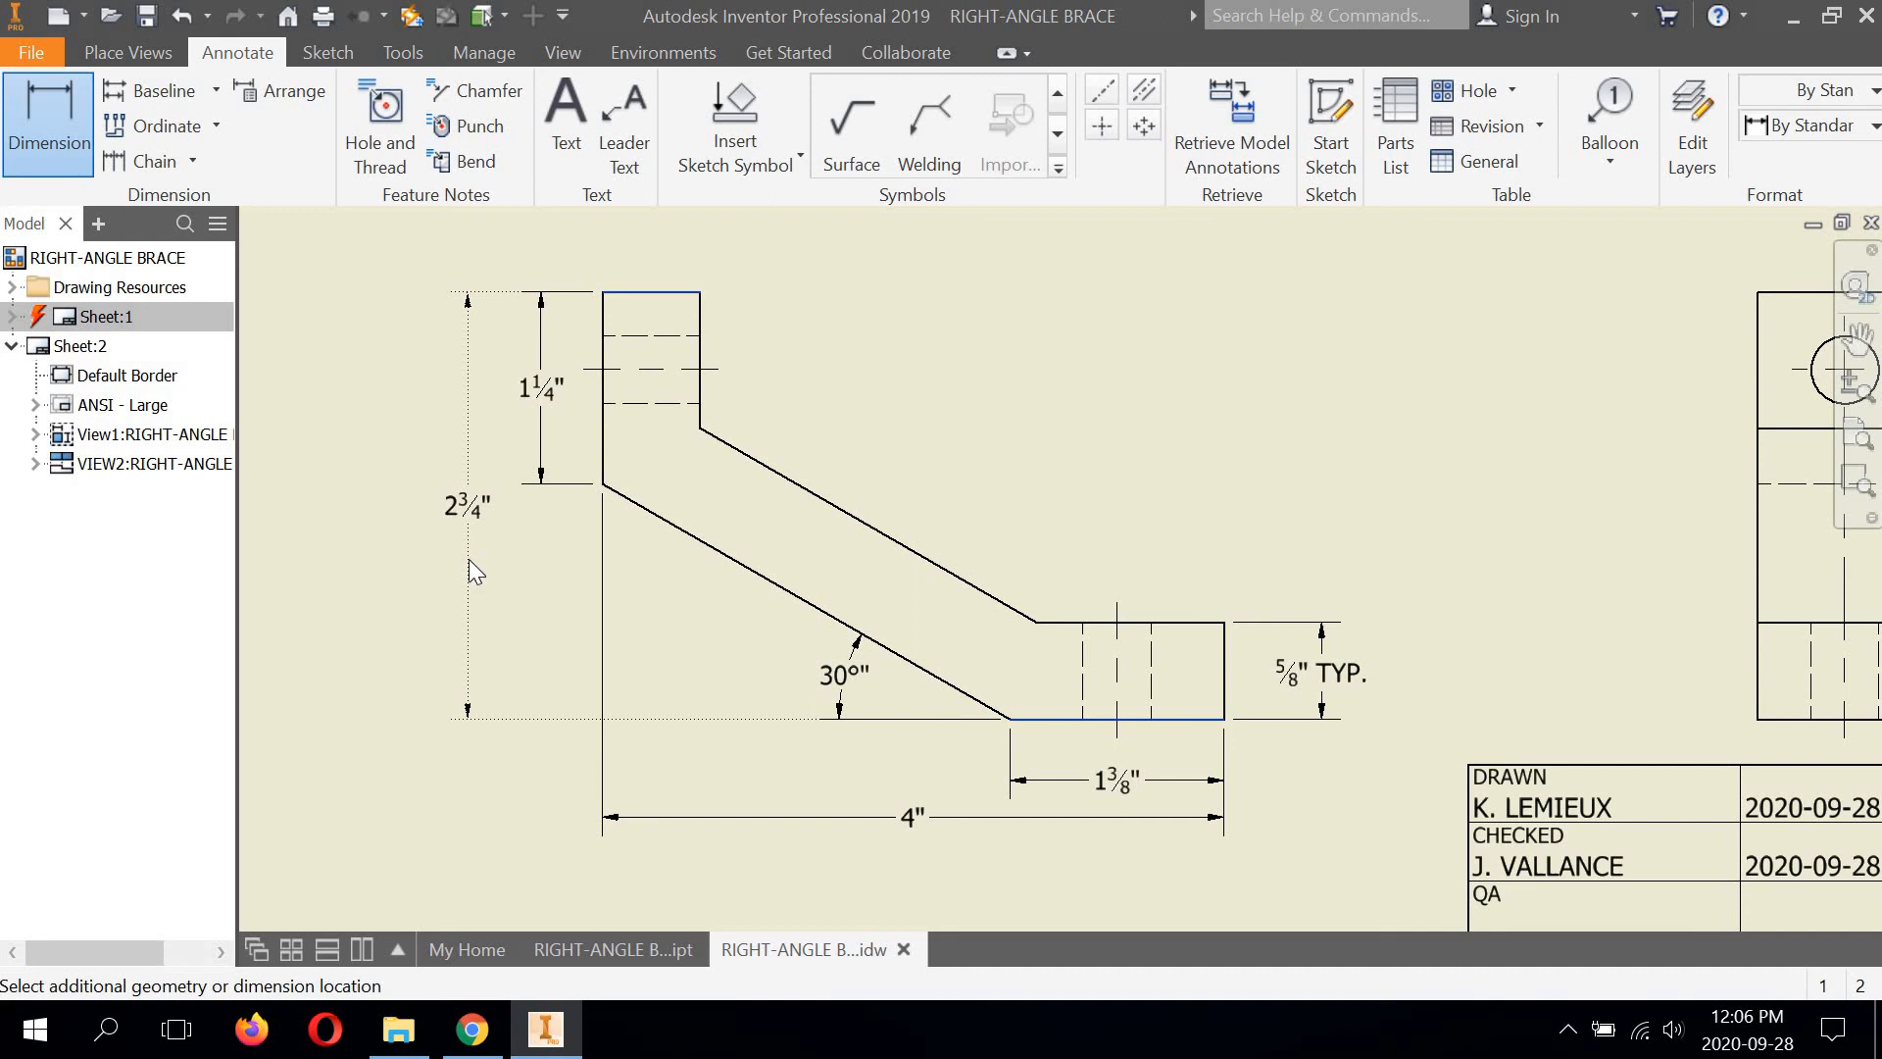
left_click(469, 561)
Dimension the side view's overall height from top to bottom edge, placing it outside the 1/2" hole location dimension
middle_click_drag(1298, 623, 299, 595)
left_click(1090, 263)
left_click(1084, 689)
left_click(1241, 600)
left_click(1650, 733)
End dimensioning and delete the overall height dimension from the front view
scroll(1480, 549, "down", 5)
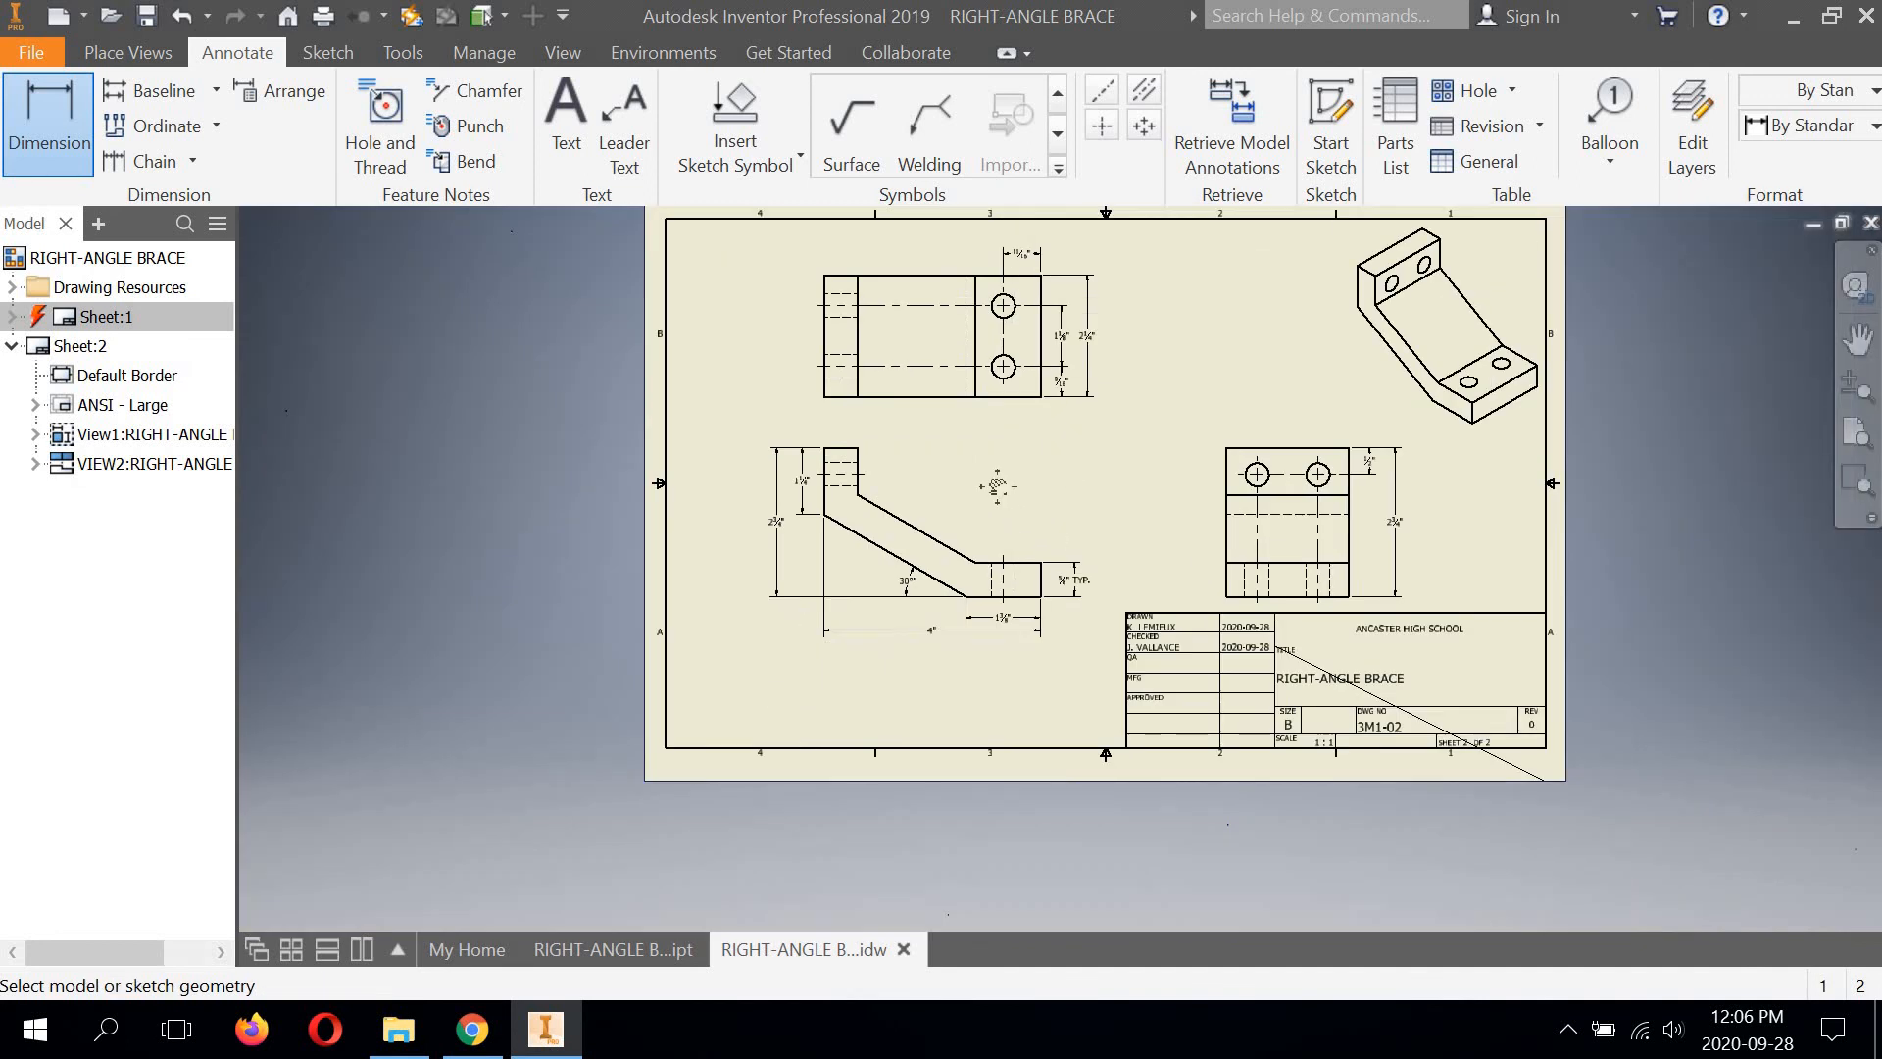
middle_click_drag(1010, 485, 957, 498)
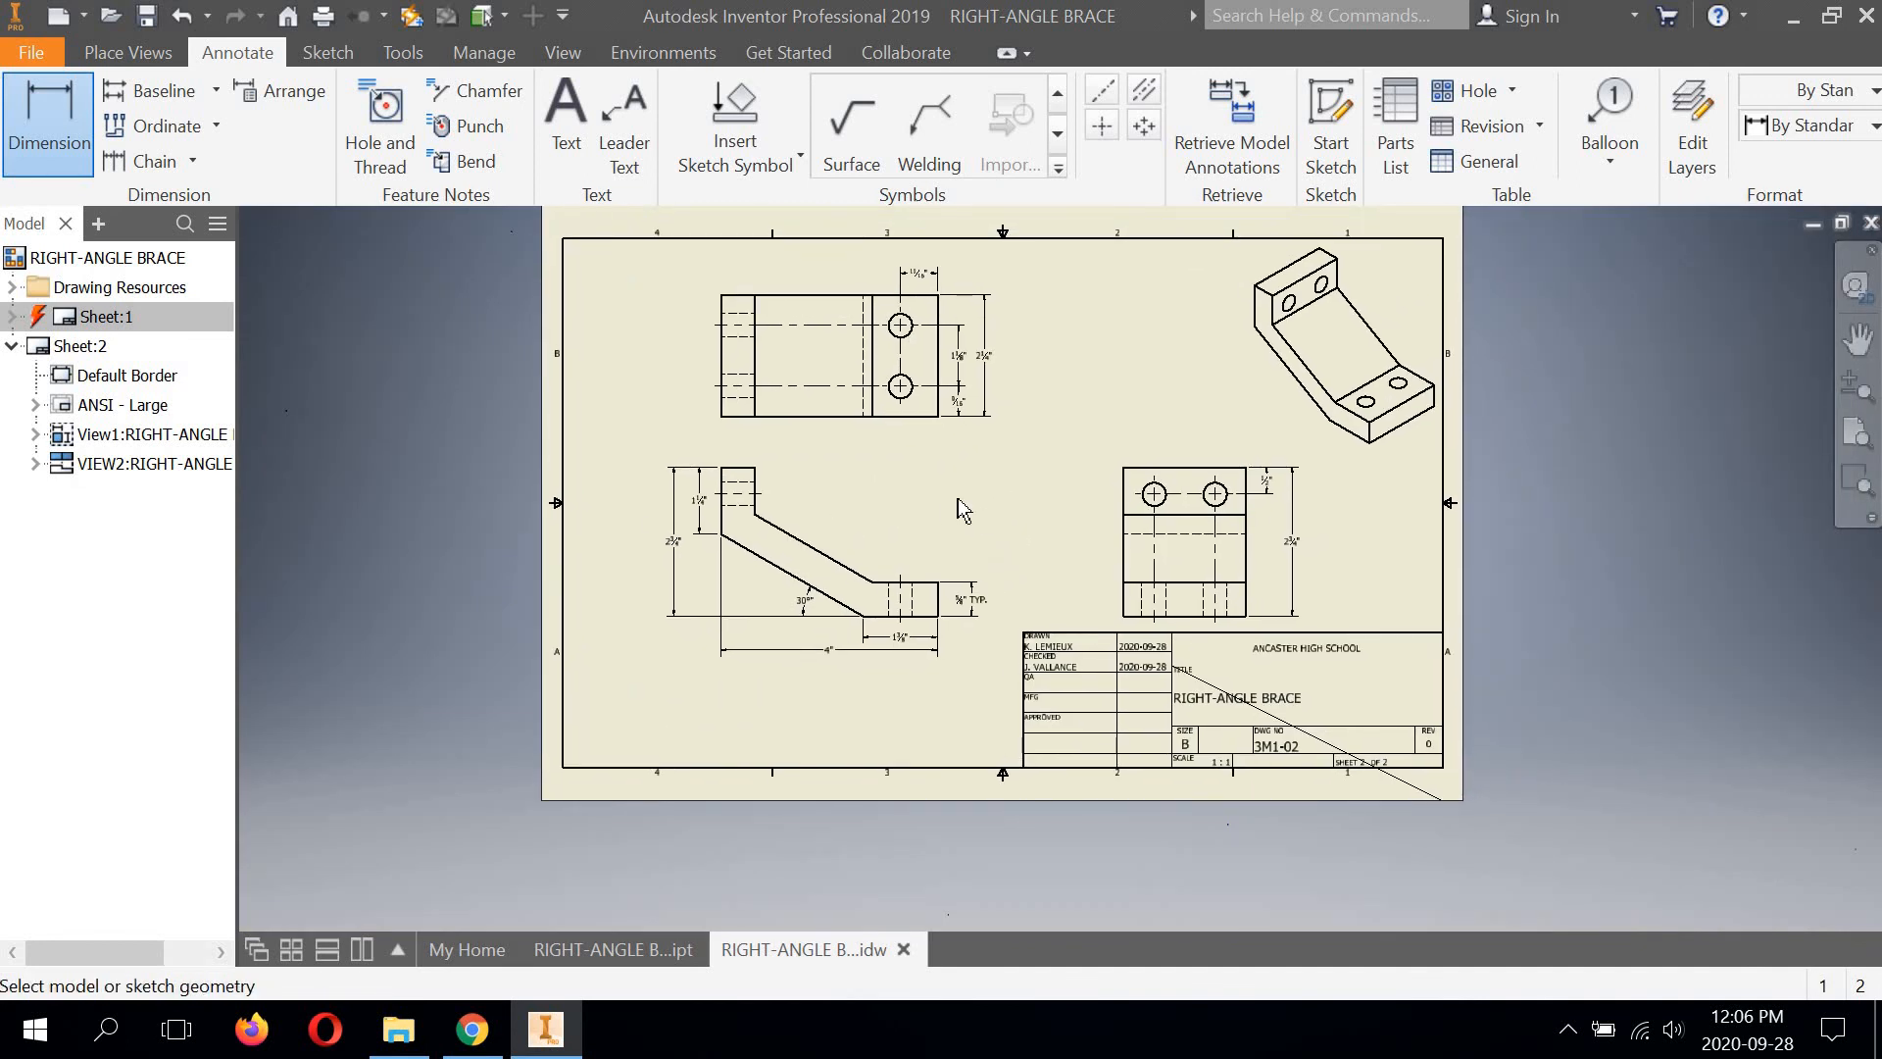
scroll(957, 504, "up", 3)
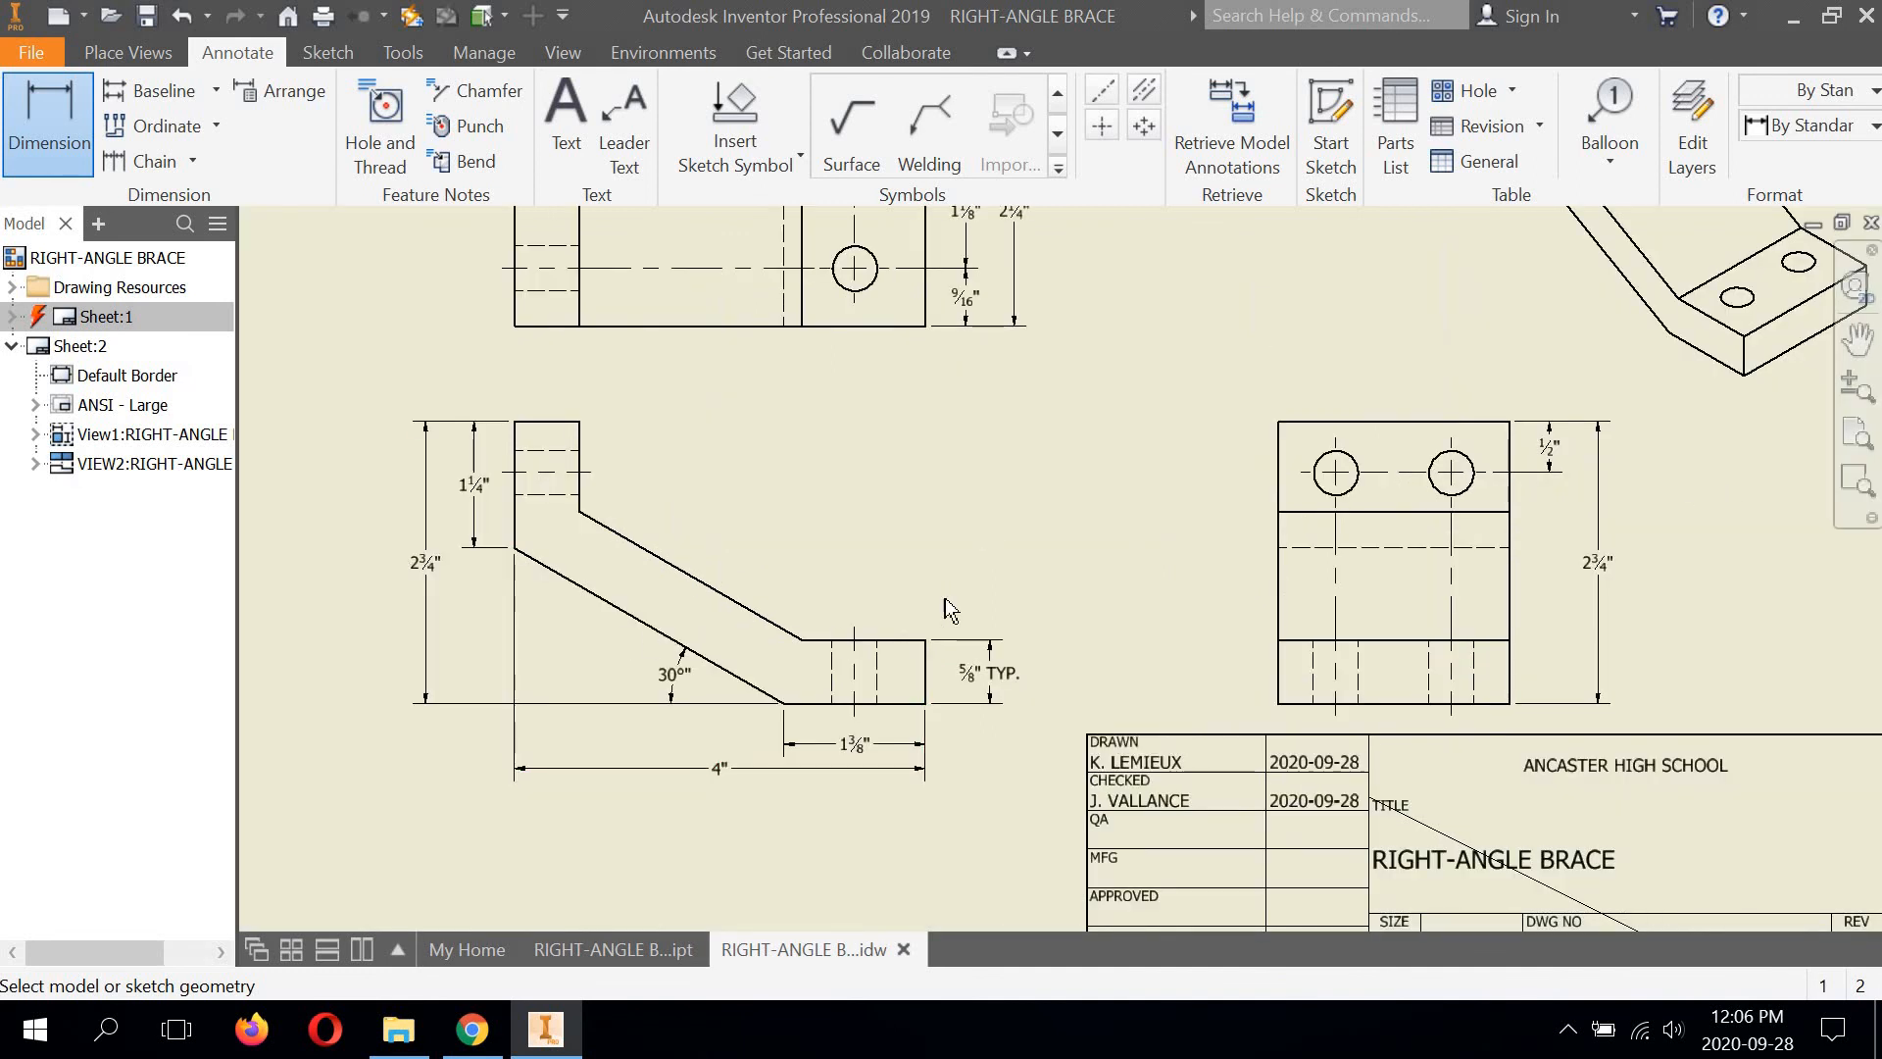
mouse_move(909, 605)
middle_mouse_down()
mouse_move(895, 723)
mouse_move(912, 620)
middle_mouse_up()
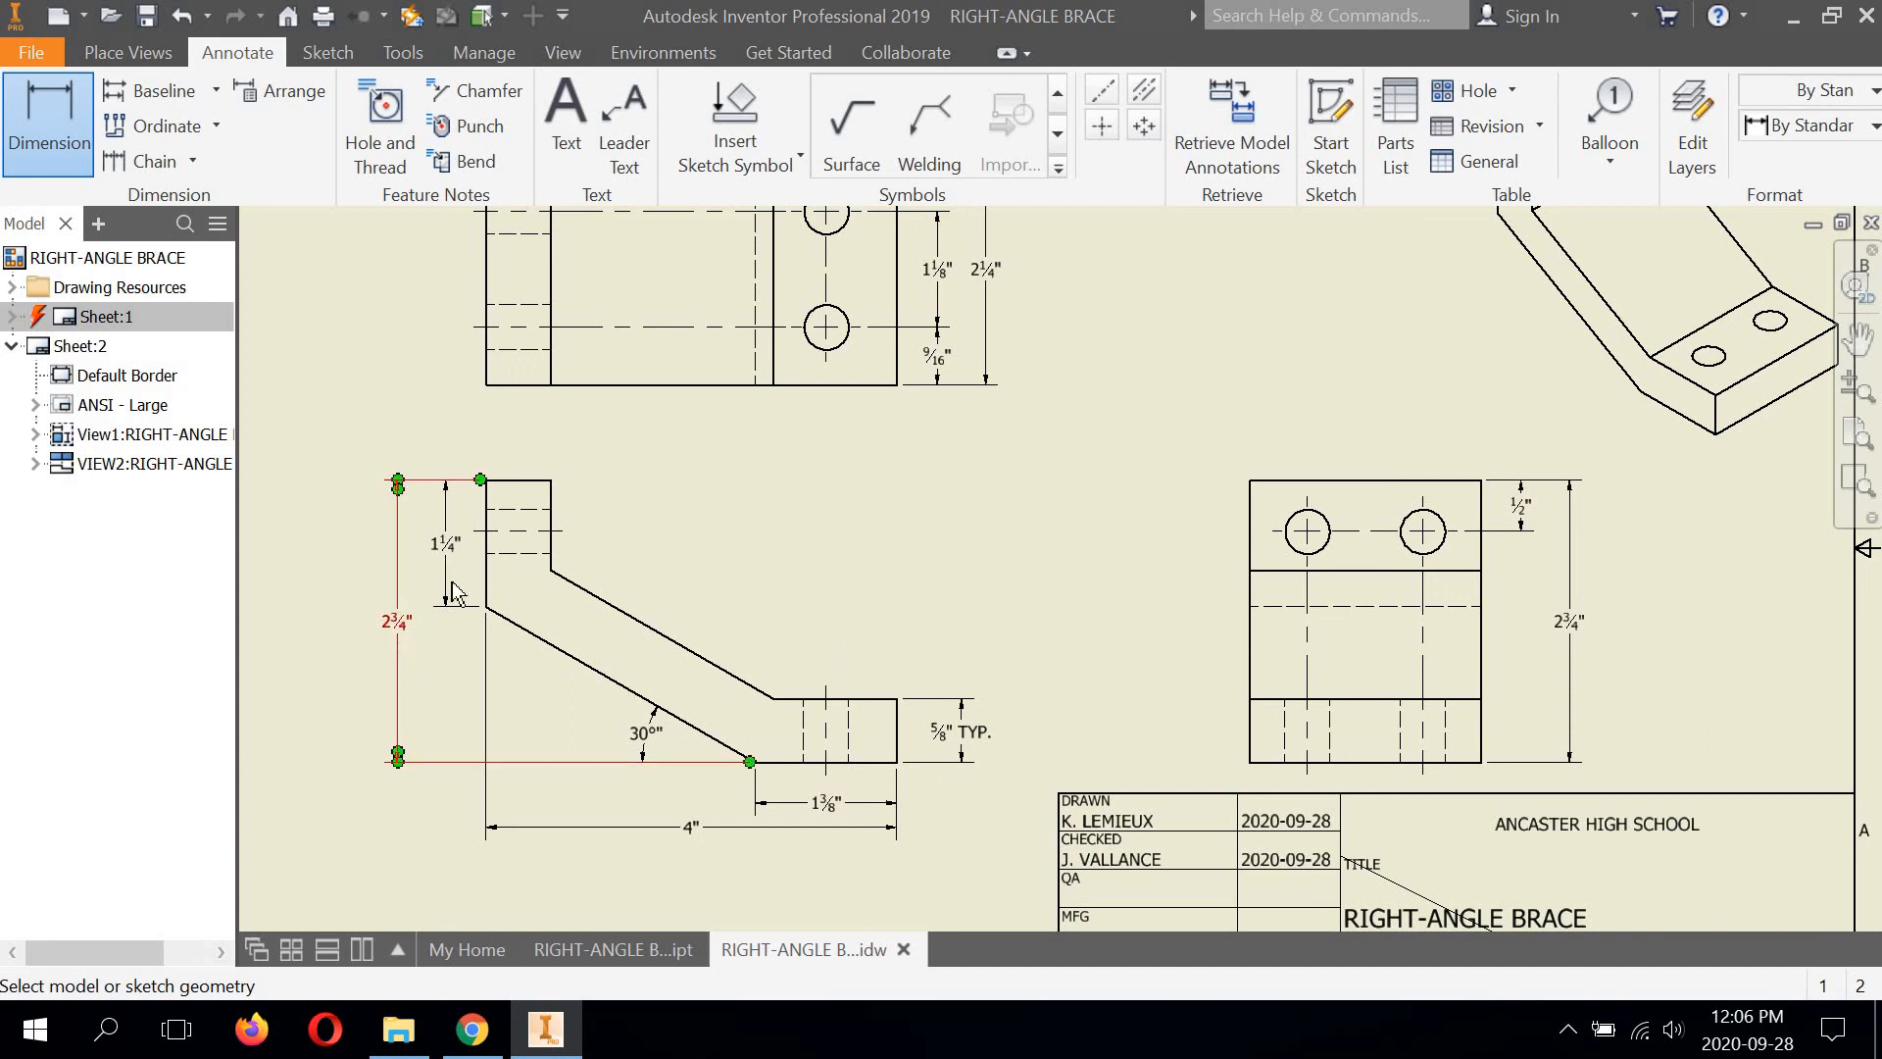
scroll(402, 627, "down", 2)
scroll(785, 726, "down", 3)
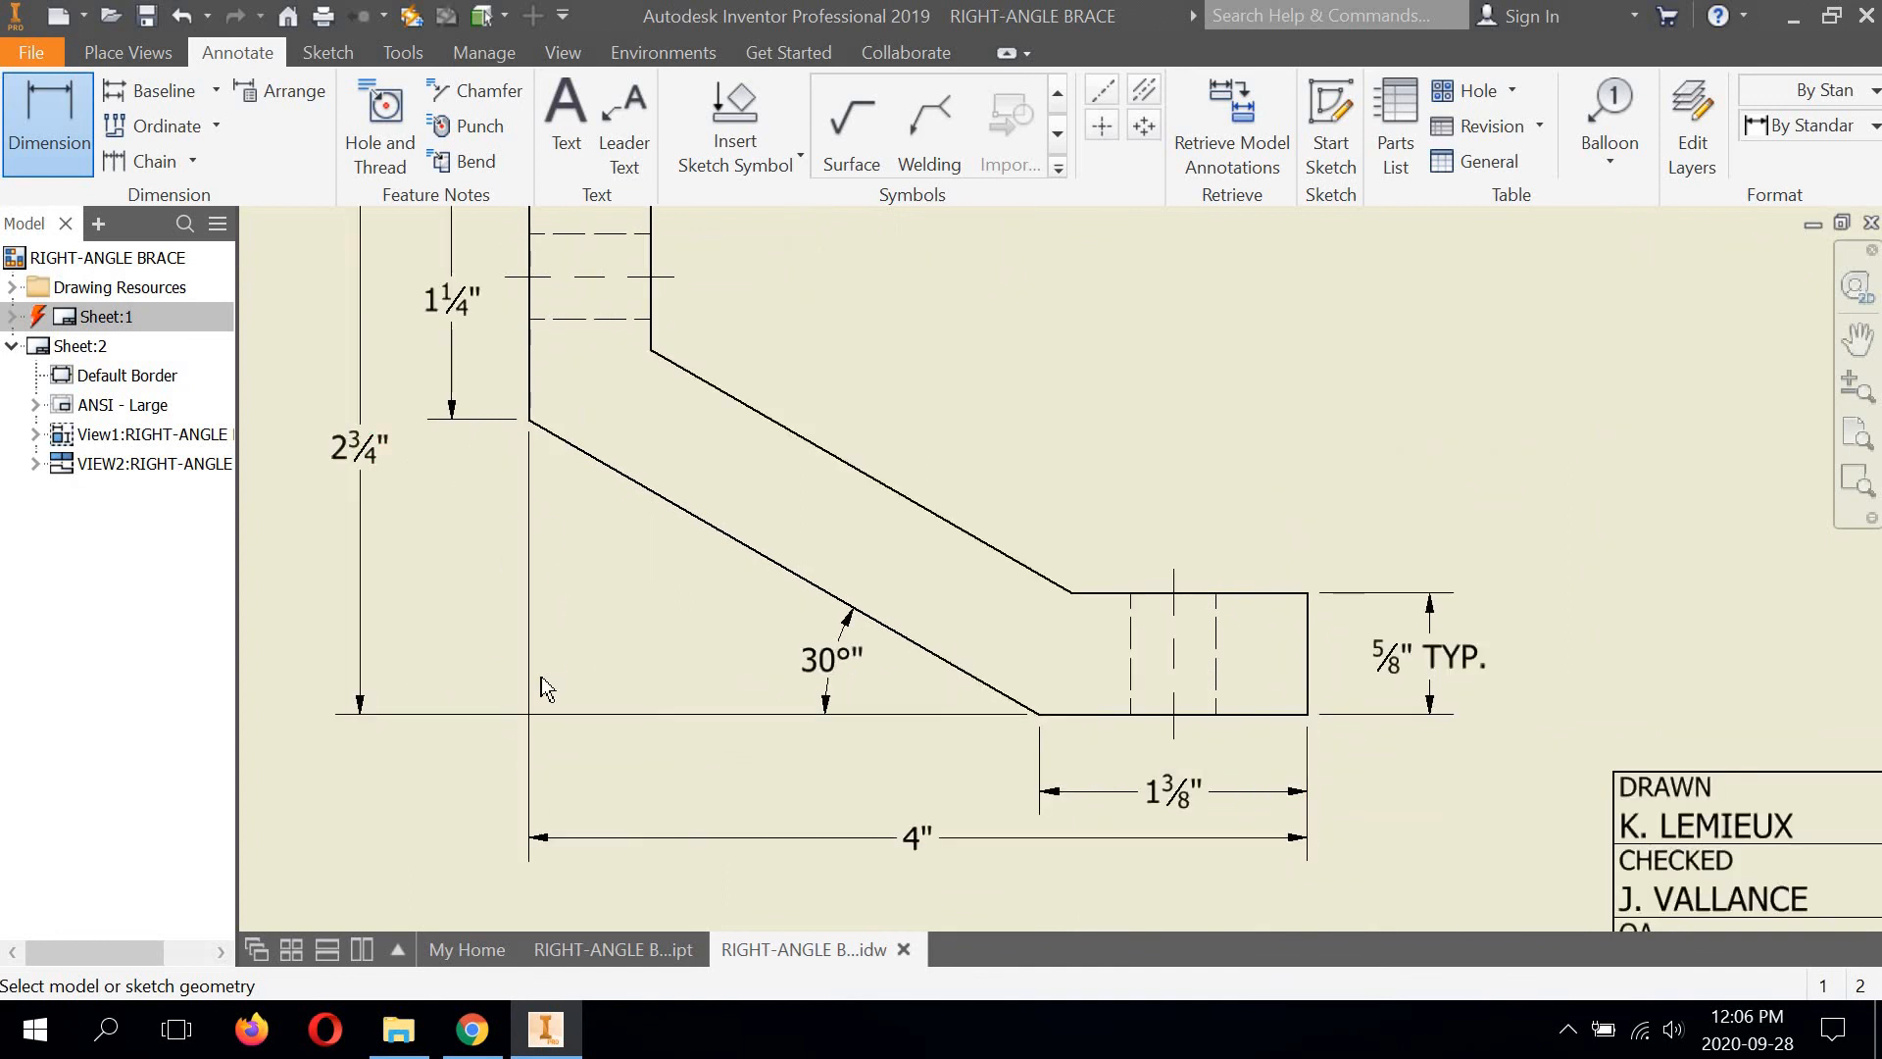
scroll(541, 676, "up", 3)
middle_click_drag(1831, 438, 1521, 464)
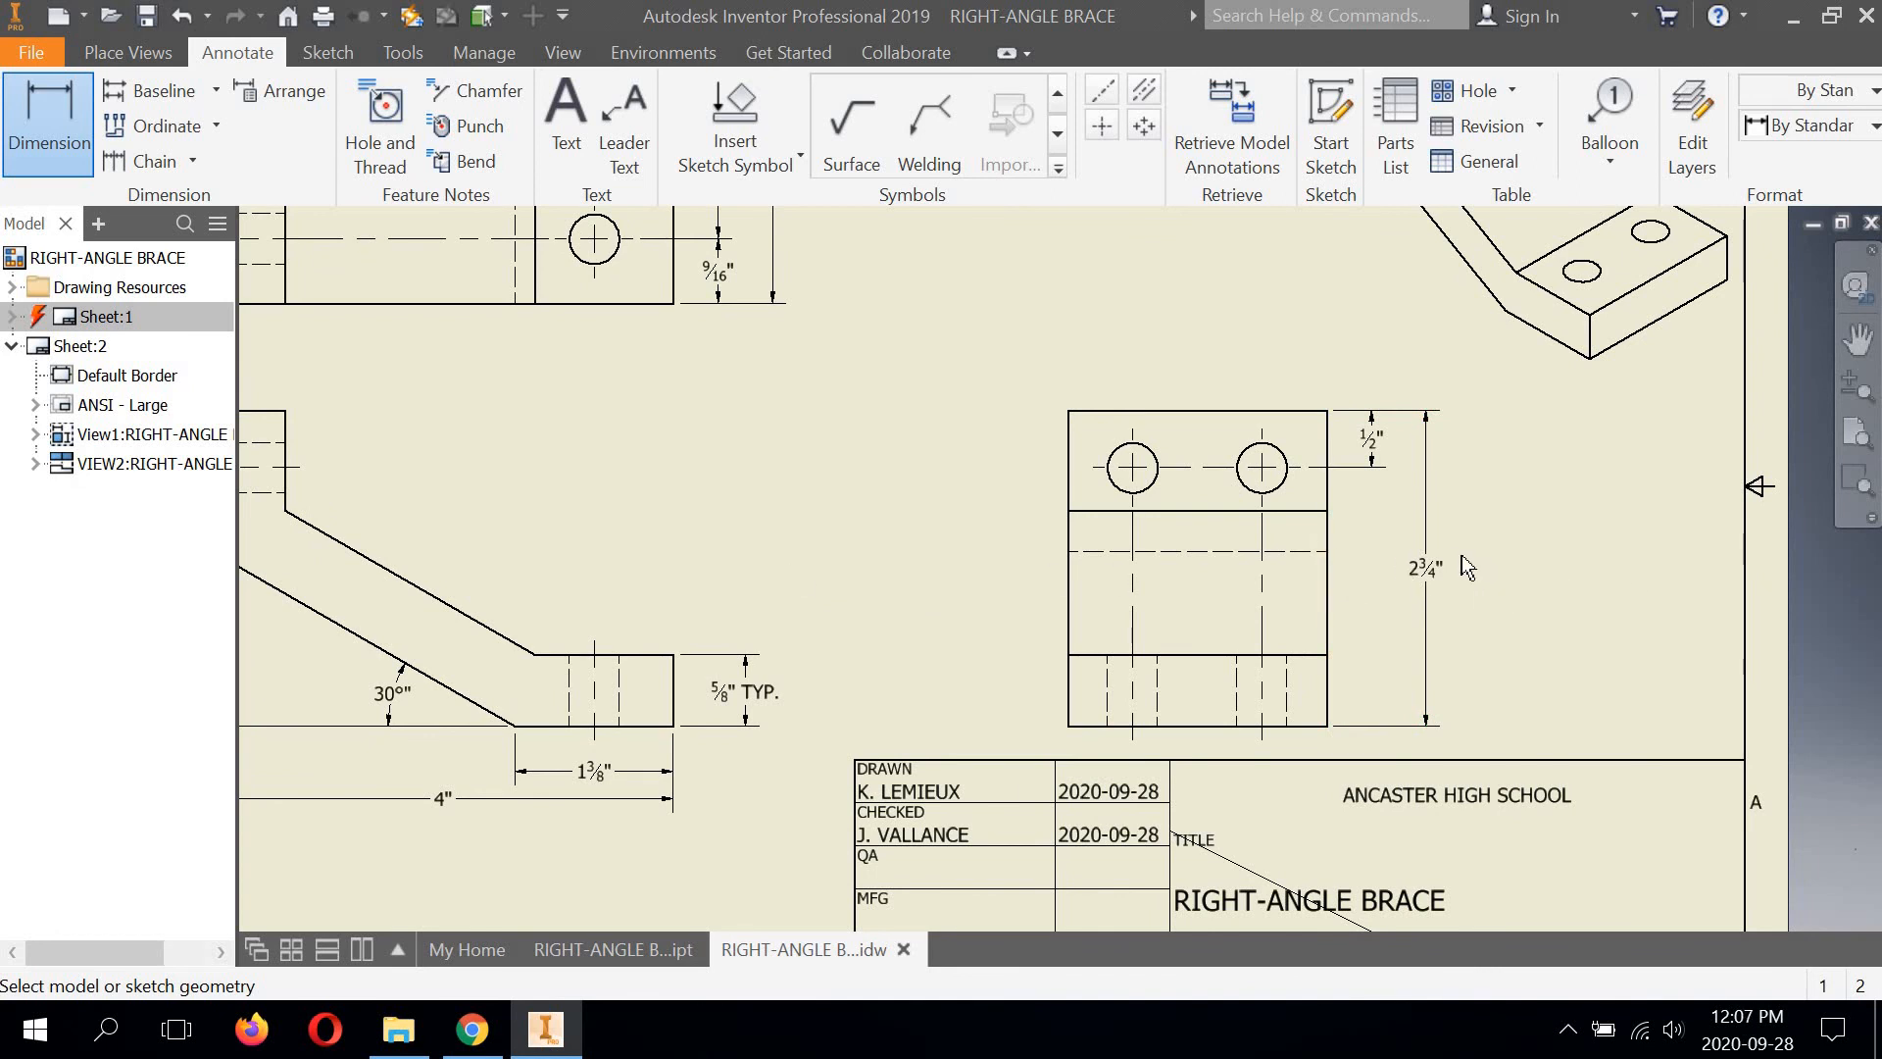
mouse_move(691, 595)
middle_mouse_down()
mouse_move(857, 596)
mouse_move(727, 584)
mouse_move(783, 599)
middle_mouse_up()
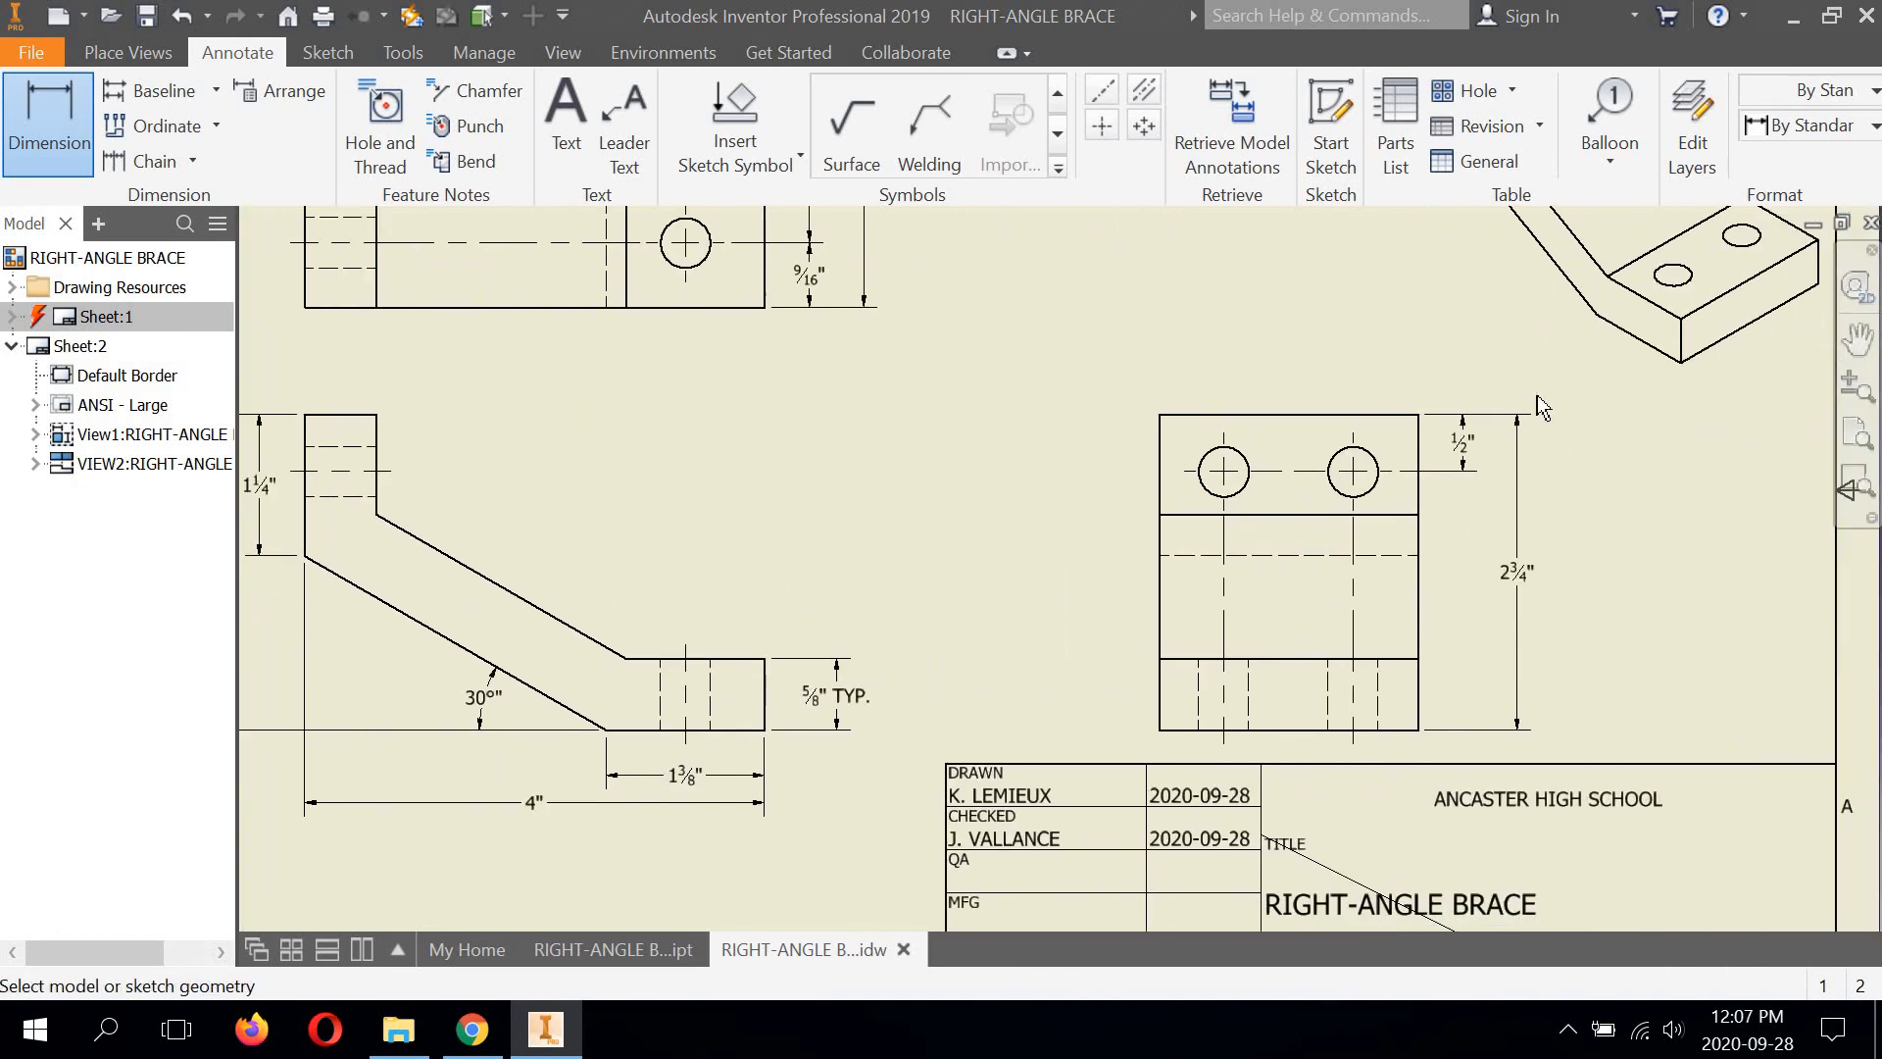
middle_click_drag(353, 592, 572, 592)
right_click(424, 568)
key("Escape")
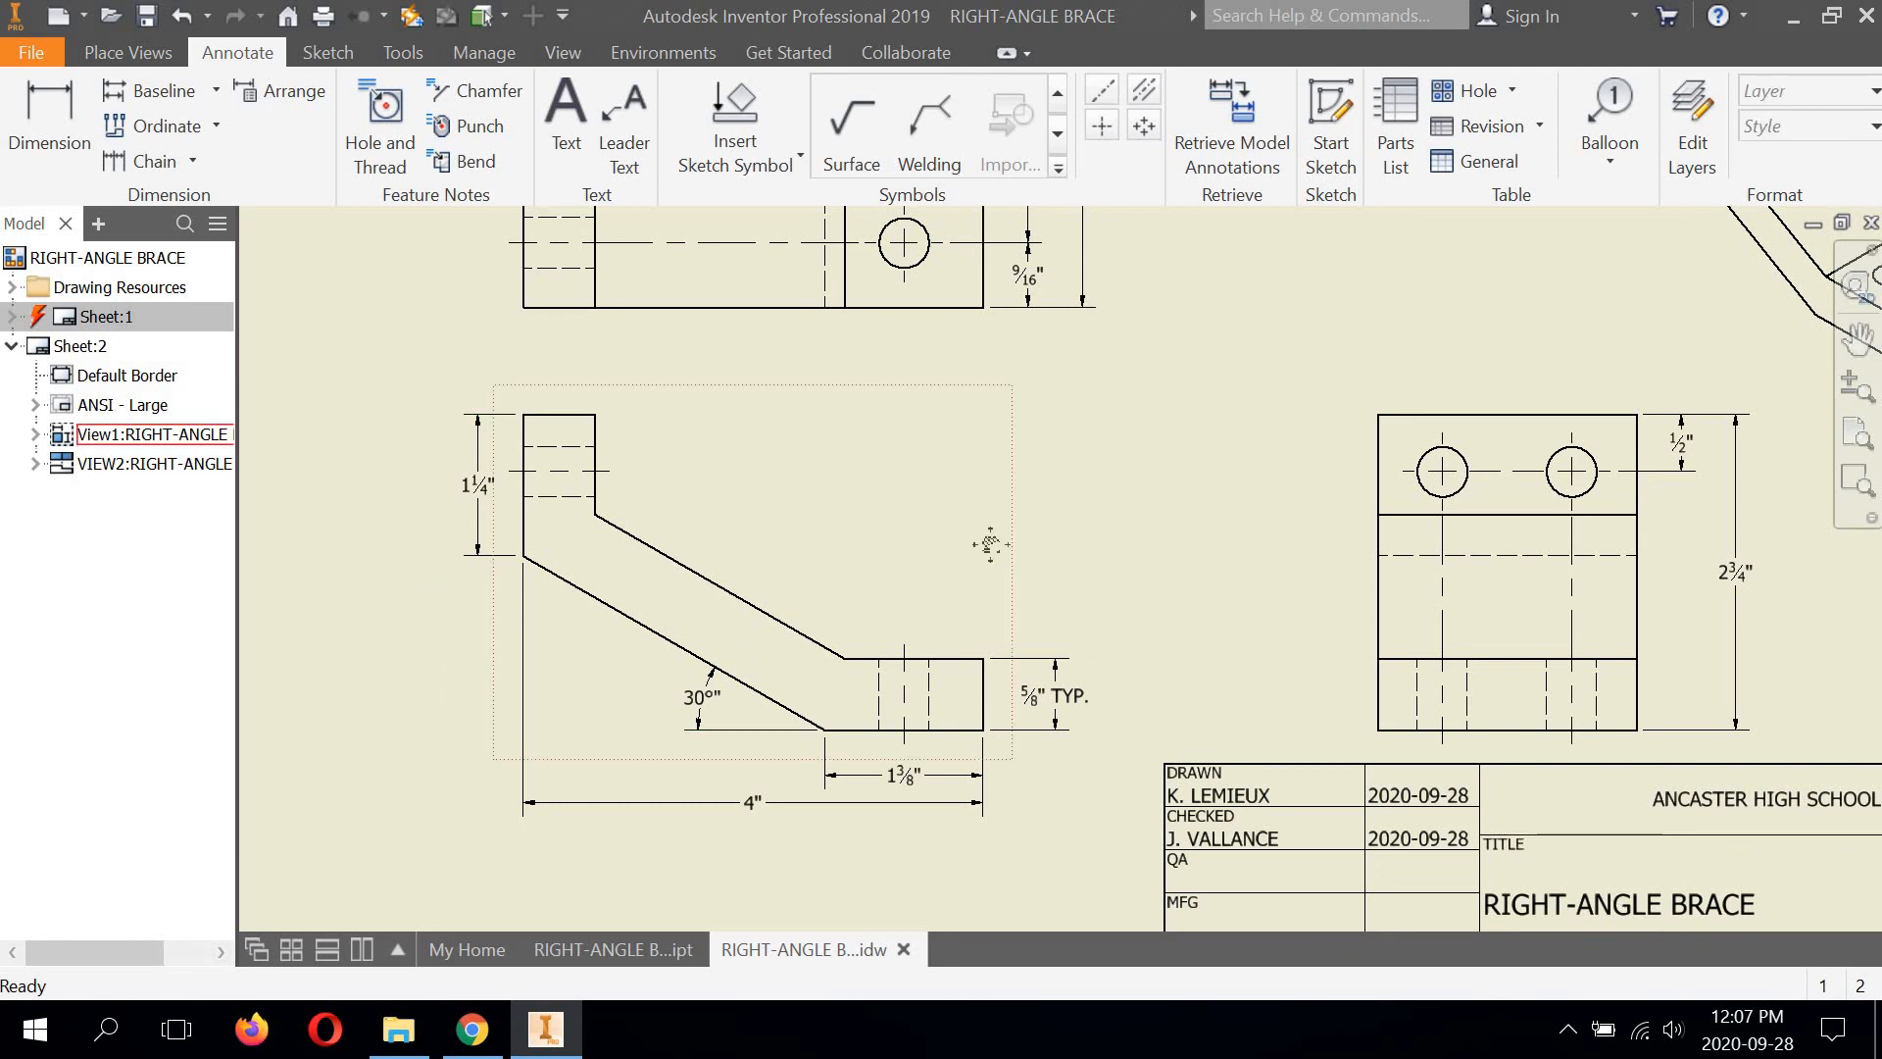
Examine the top, front and side views to check which hole locations and sizes still need dimensions
middle_click_drag(1093, 538, 990, 579)
scroll(994, 574, "up", 3)
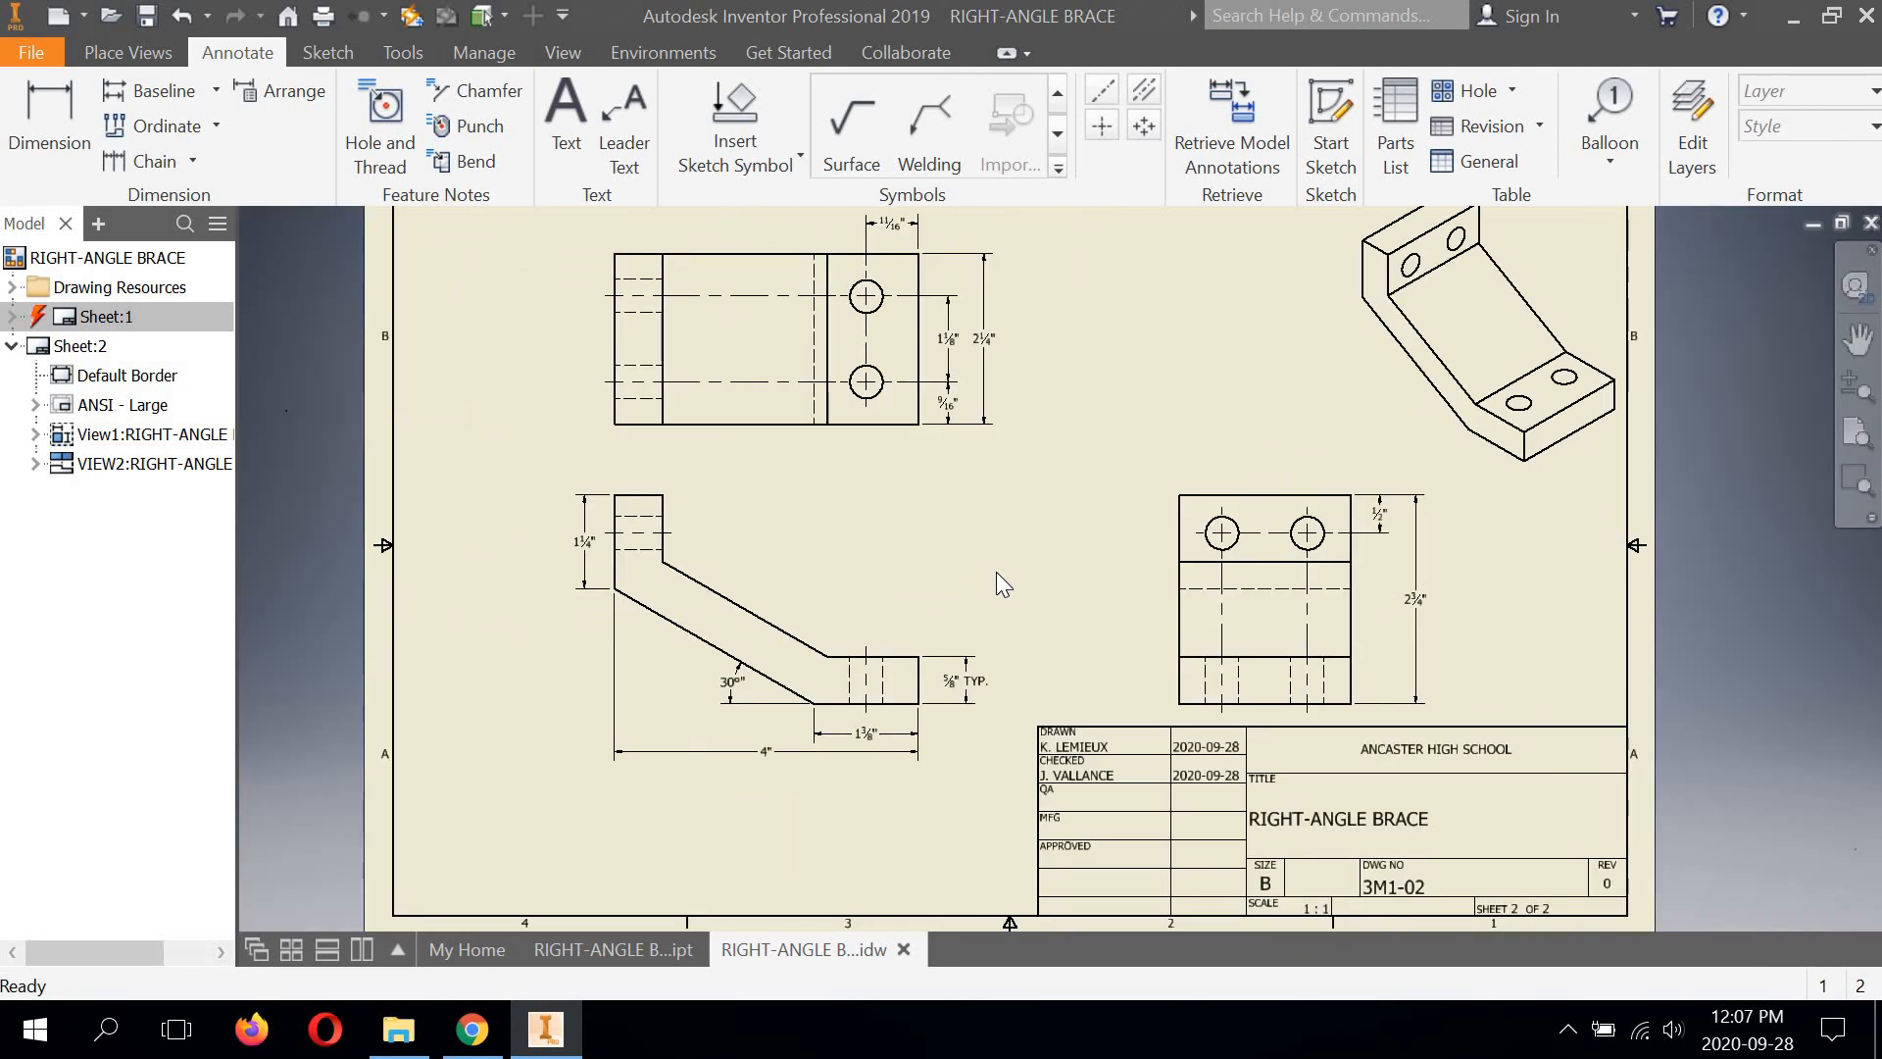
mouse_move(996, 571)
middle_mouse_down()
mouse_move(1012, 559)
mouse_move(978, 655)
middle_mouse_up()
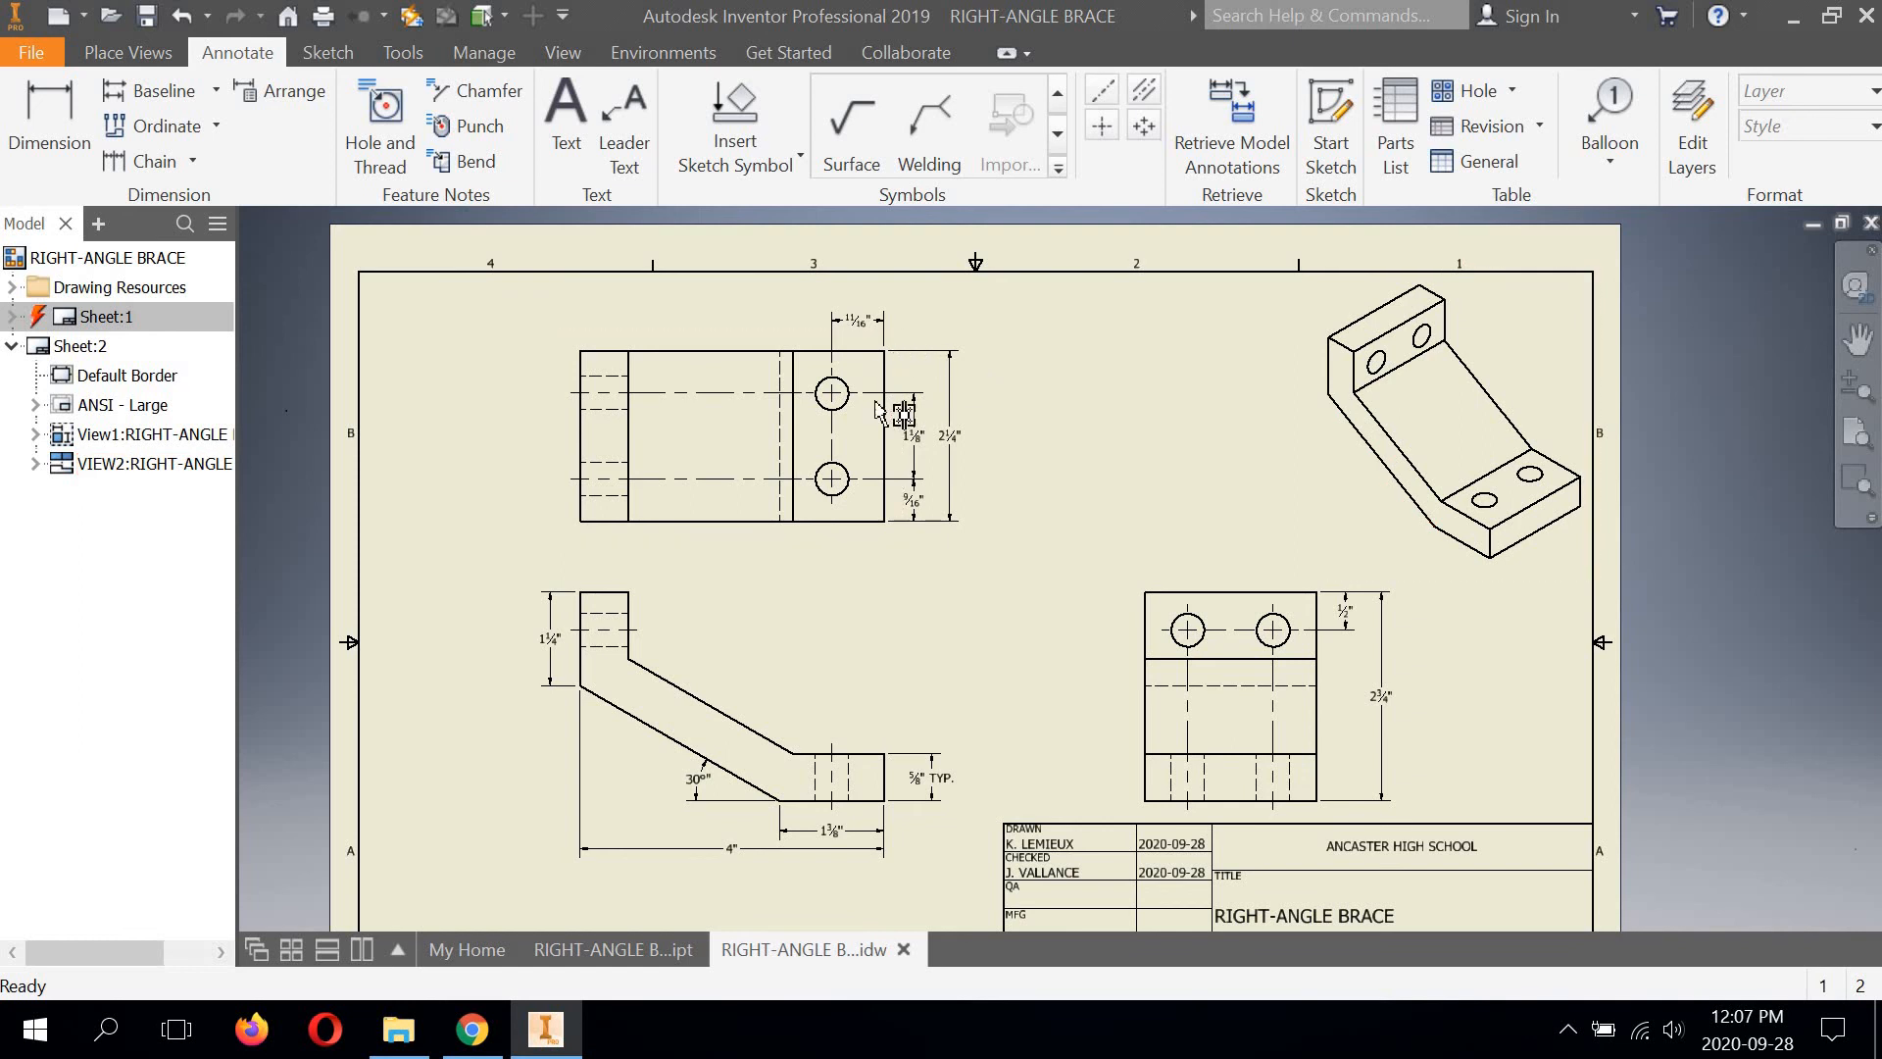
middle_click_drag(891, 341, 870, 401)
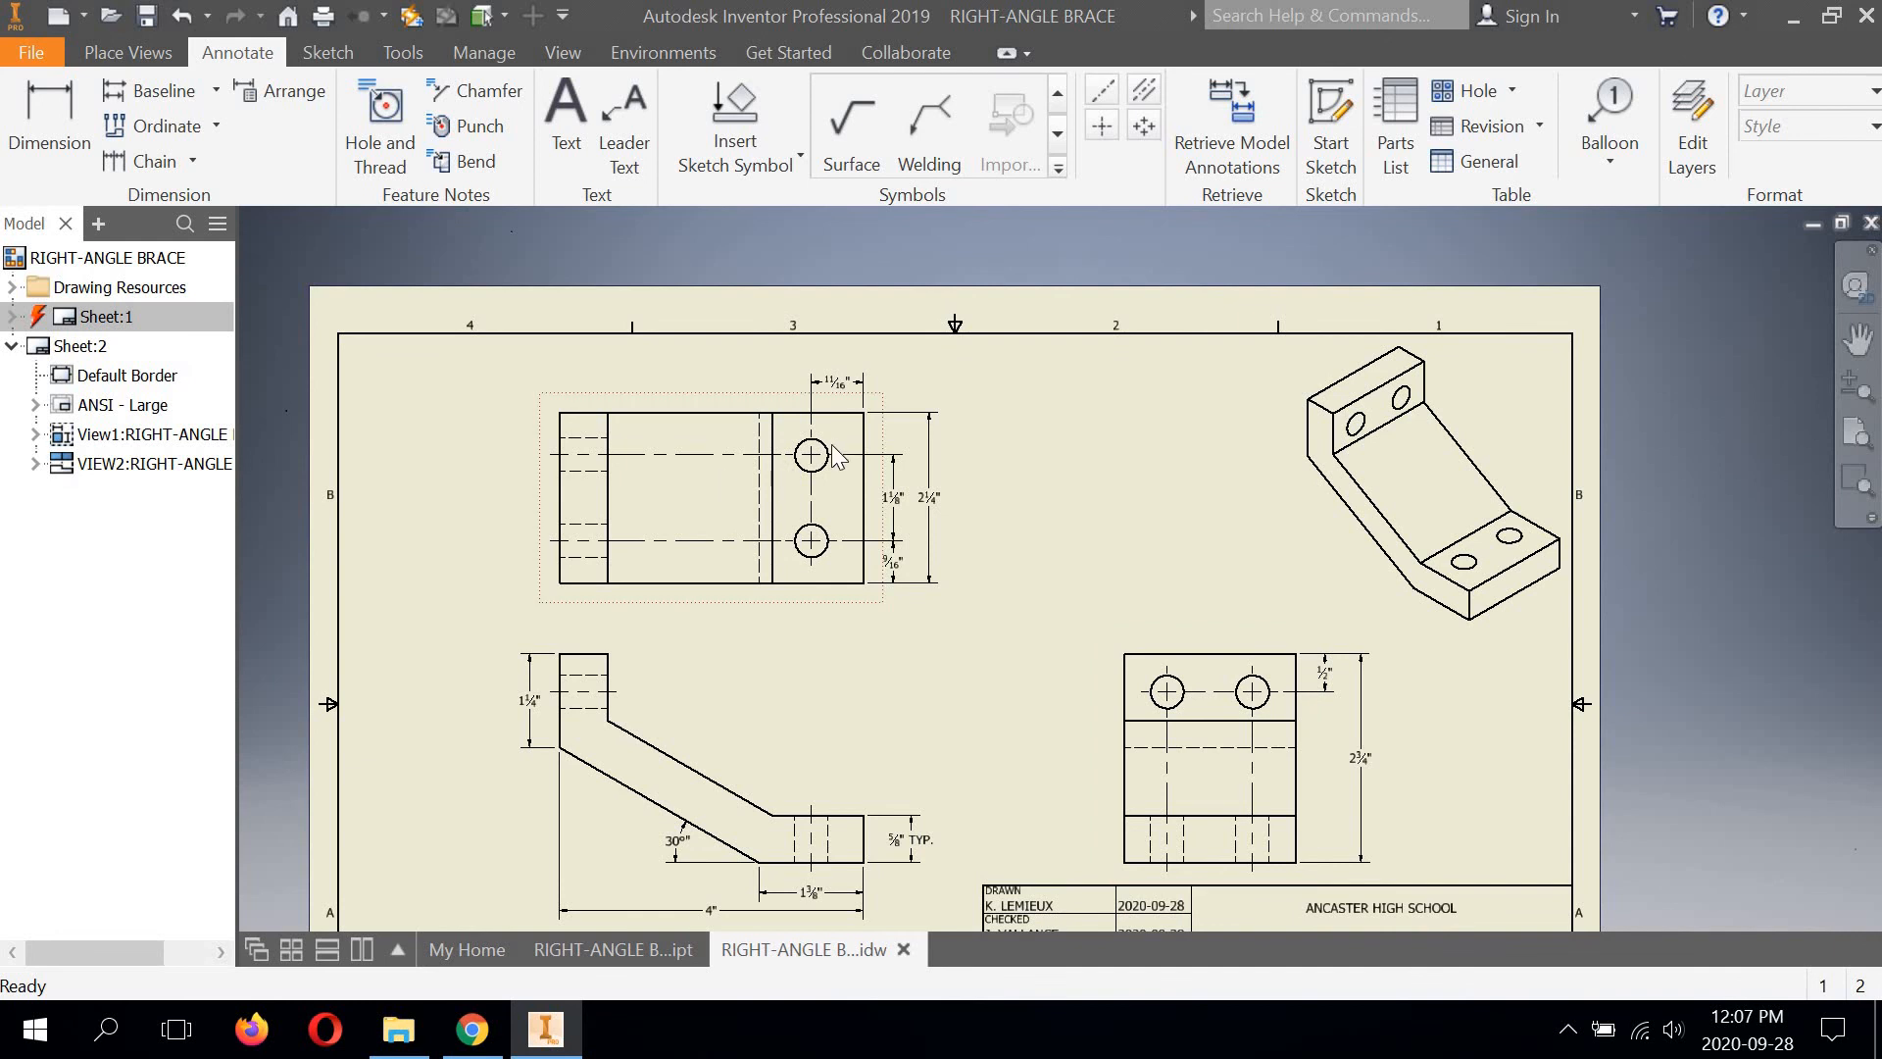
scroll(836, 456, "down", 3)
mouse_move(796, 462)
middle_mouse_down()
mouse_move(750, 403)
mouse_move(723, 216)
middle_mouse_up()
middle_click_drag(958, 279, 962, 428)
scroll(962, 427, "up", 3)
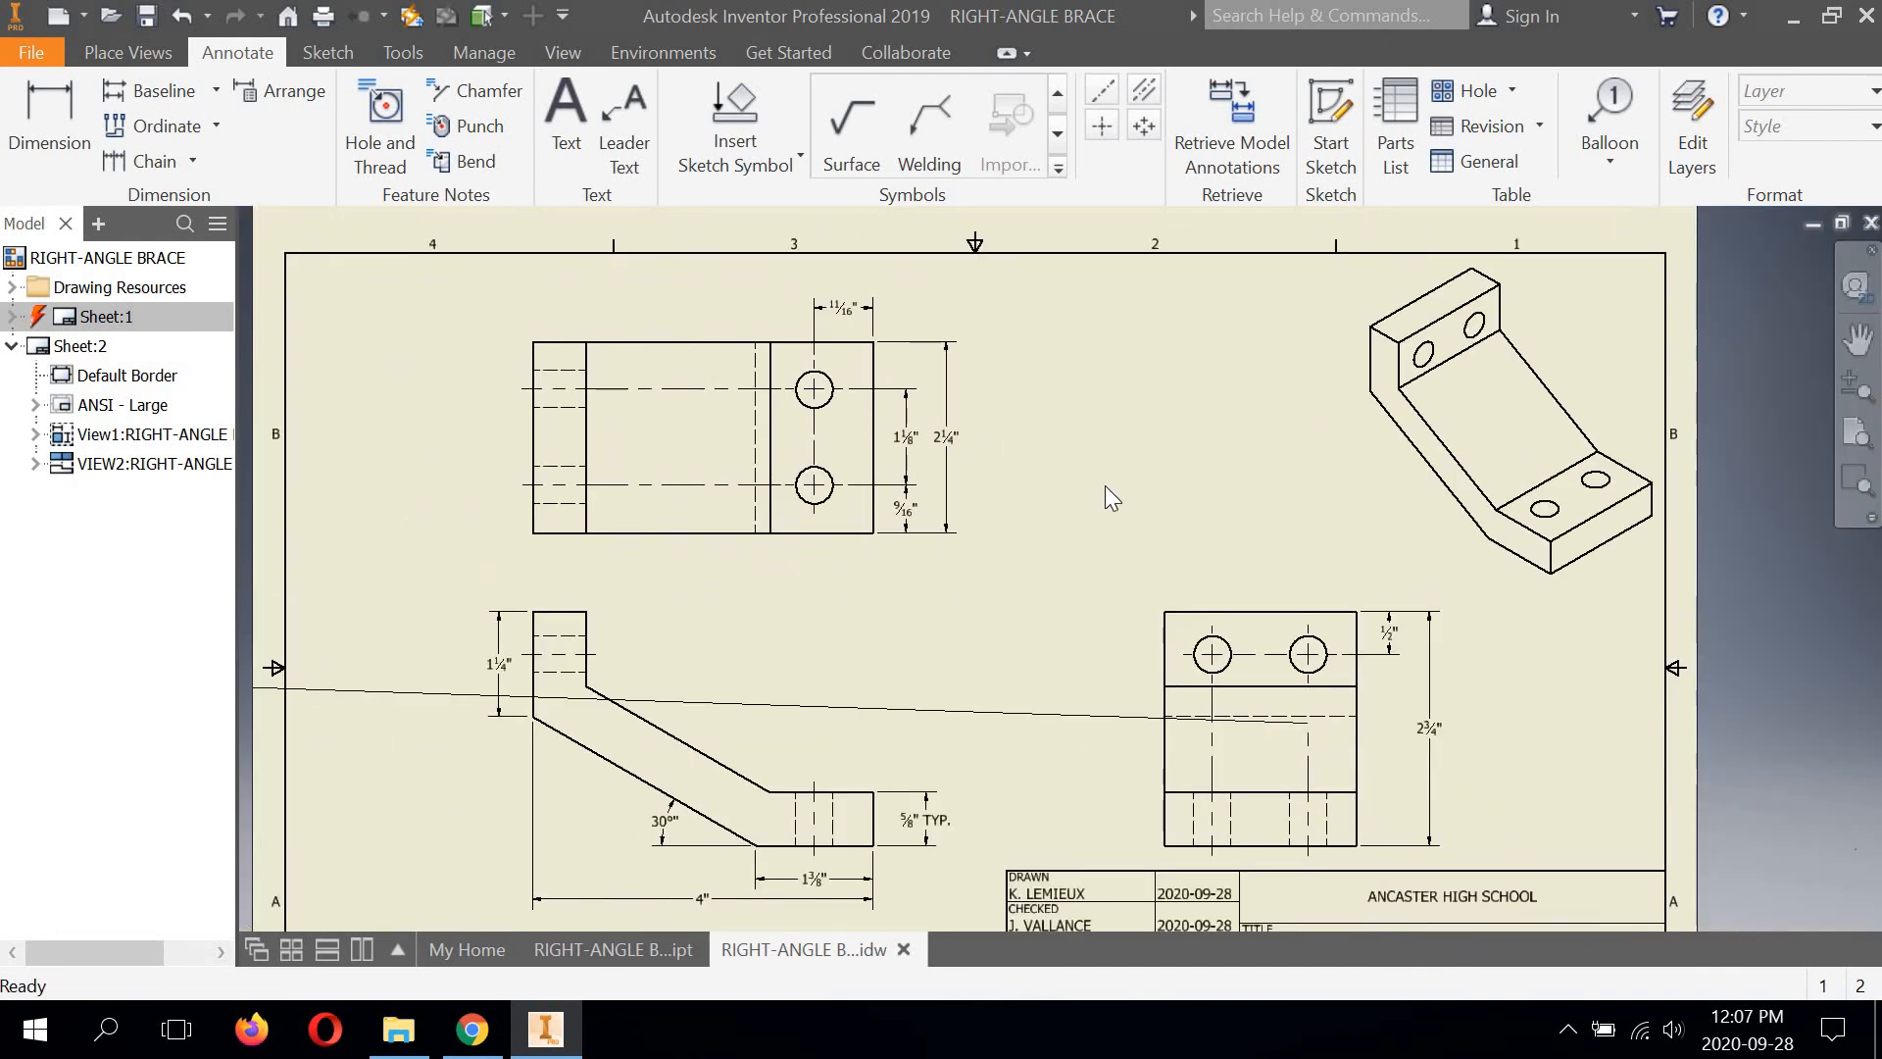
scroll(972, 503, "down", 3)
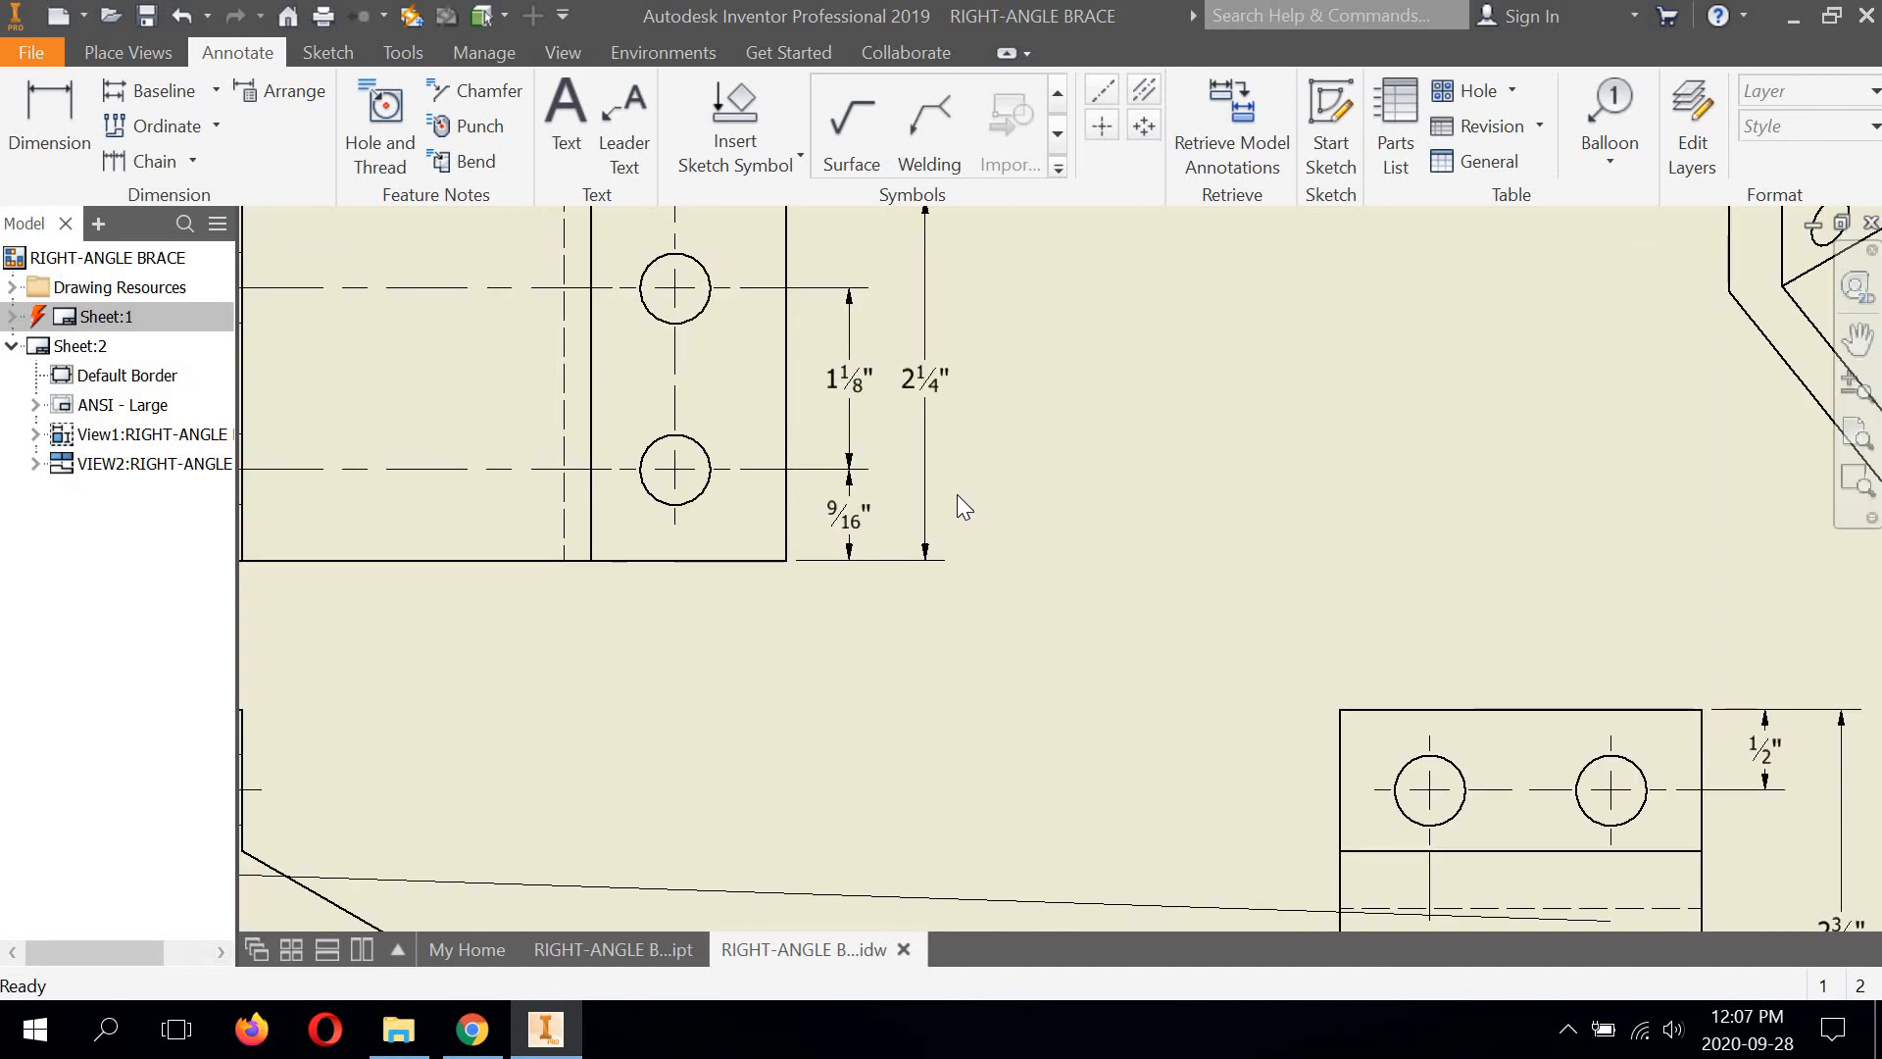
scroll(958, 496, "up", 3)
Dimension the diameter of the right hole in the side view, placing the leader text above the view's upper right corner
mouse_move(1019, 446)
middle_mouse_down()
mouse_move(667, 373)
mouse_move(680, 384)
middle_mouse_up()
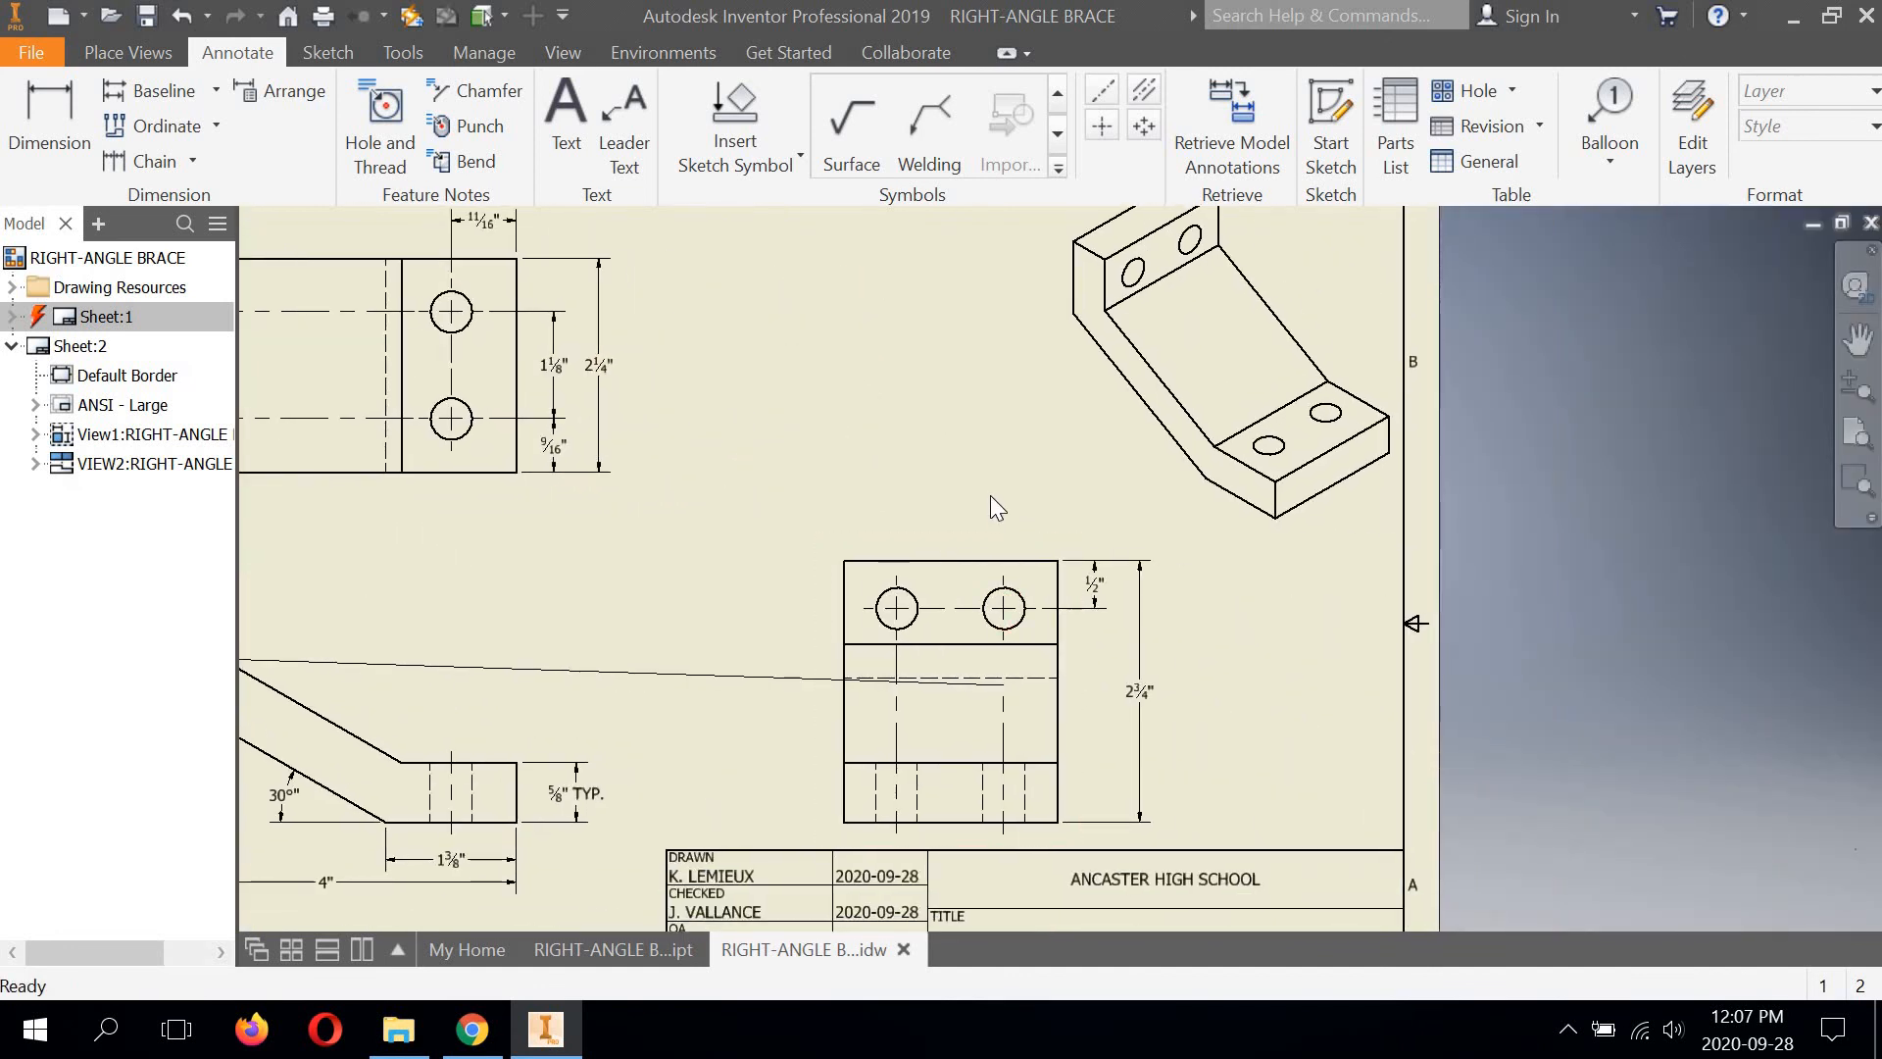
middle_click_drag(994, 496, 969, 447)
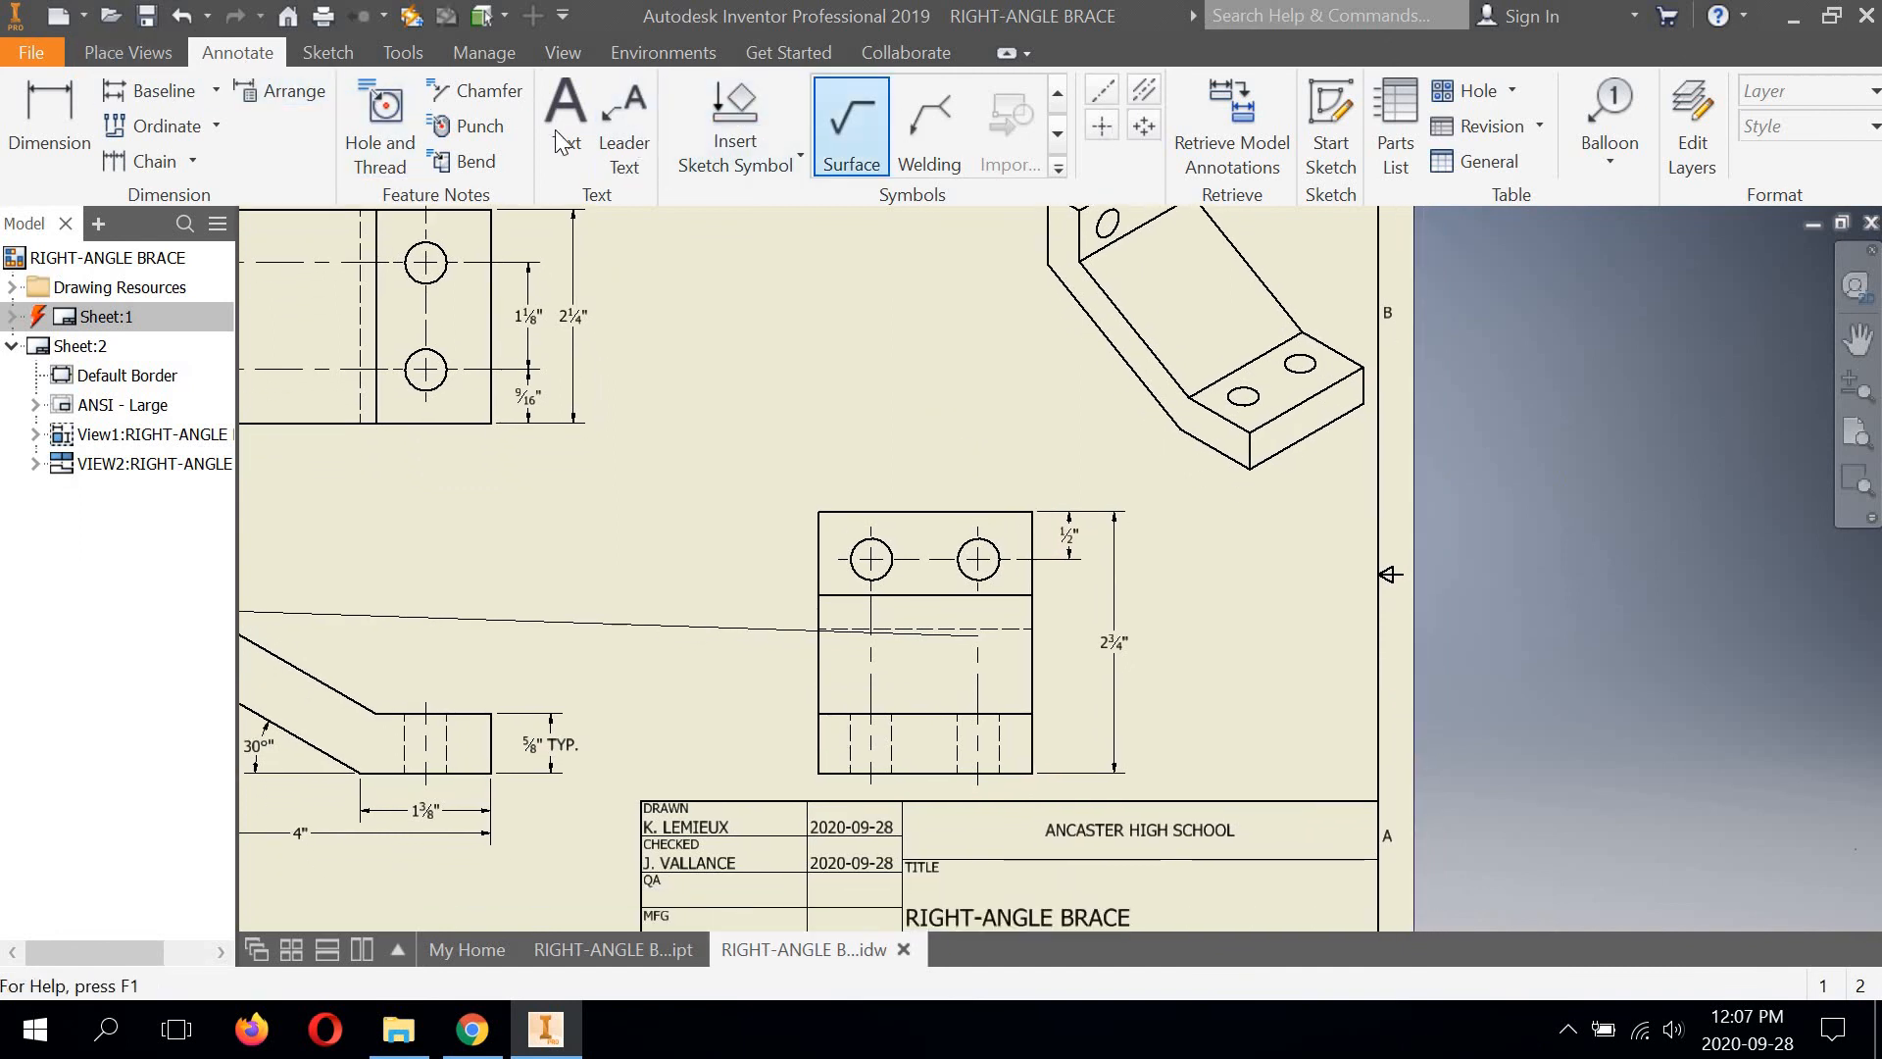
left_click(49, 122)
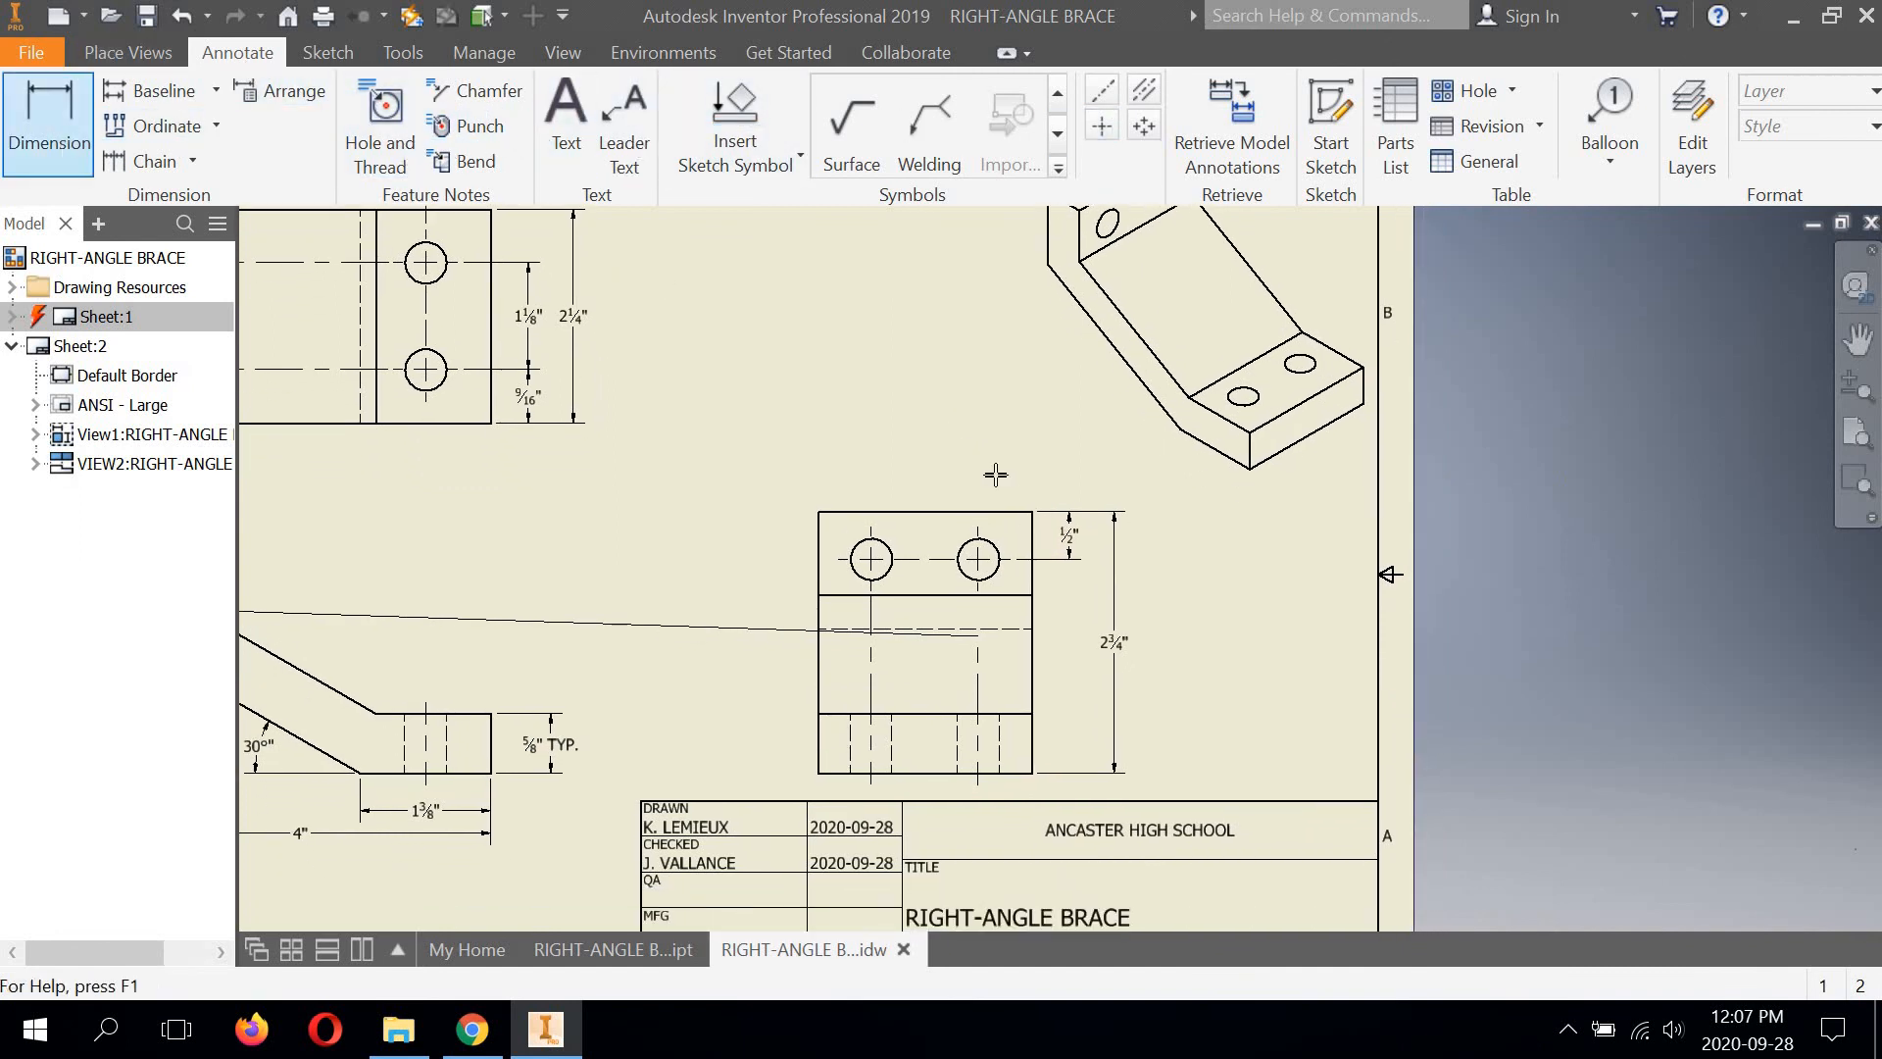
left_click(999, 563)
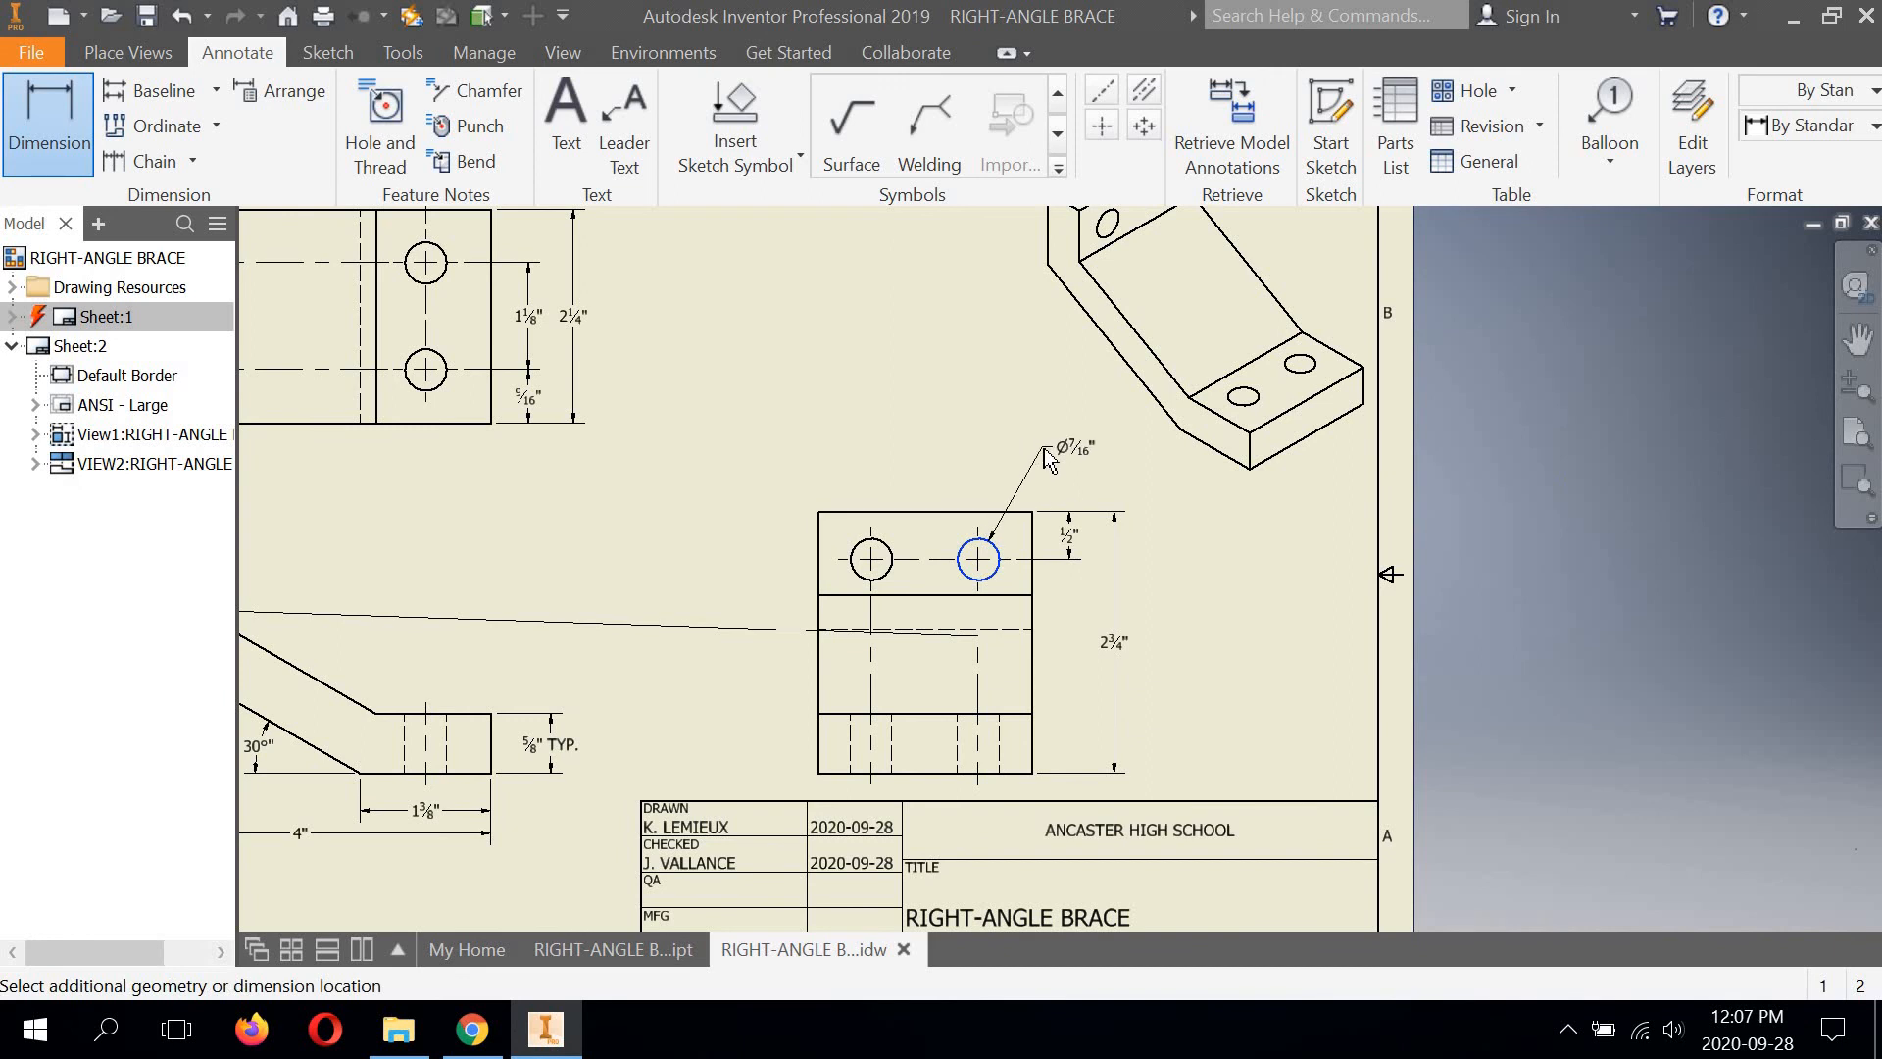
scroll(1047, 459, "down", 3)
scroll(1049, 479, "up", 5)
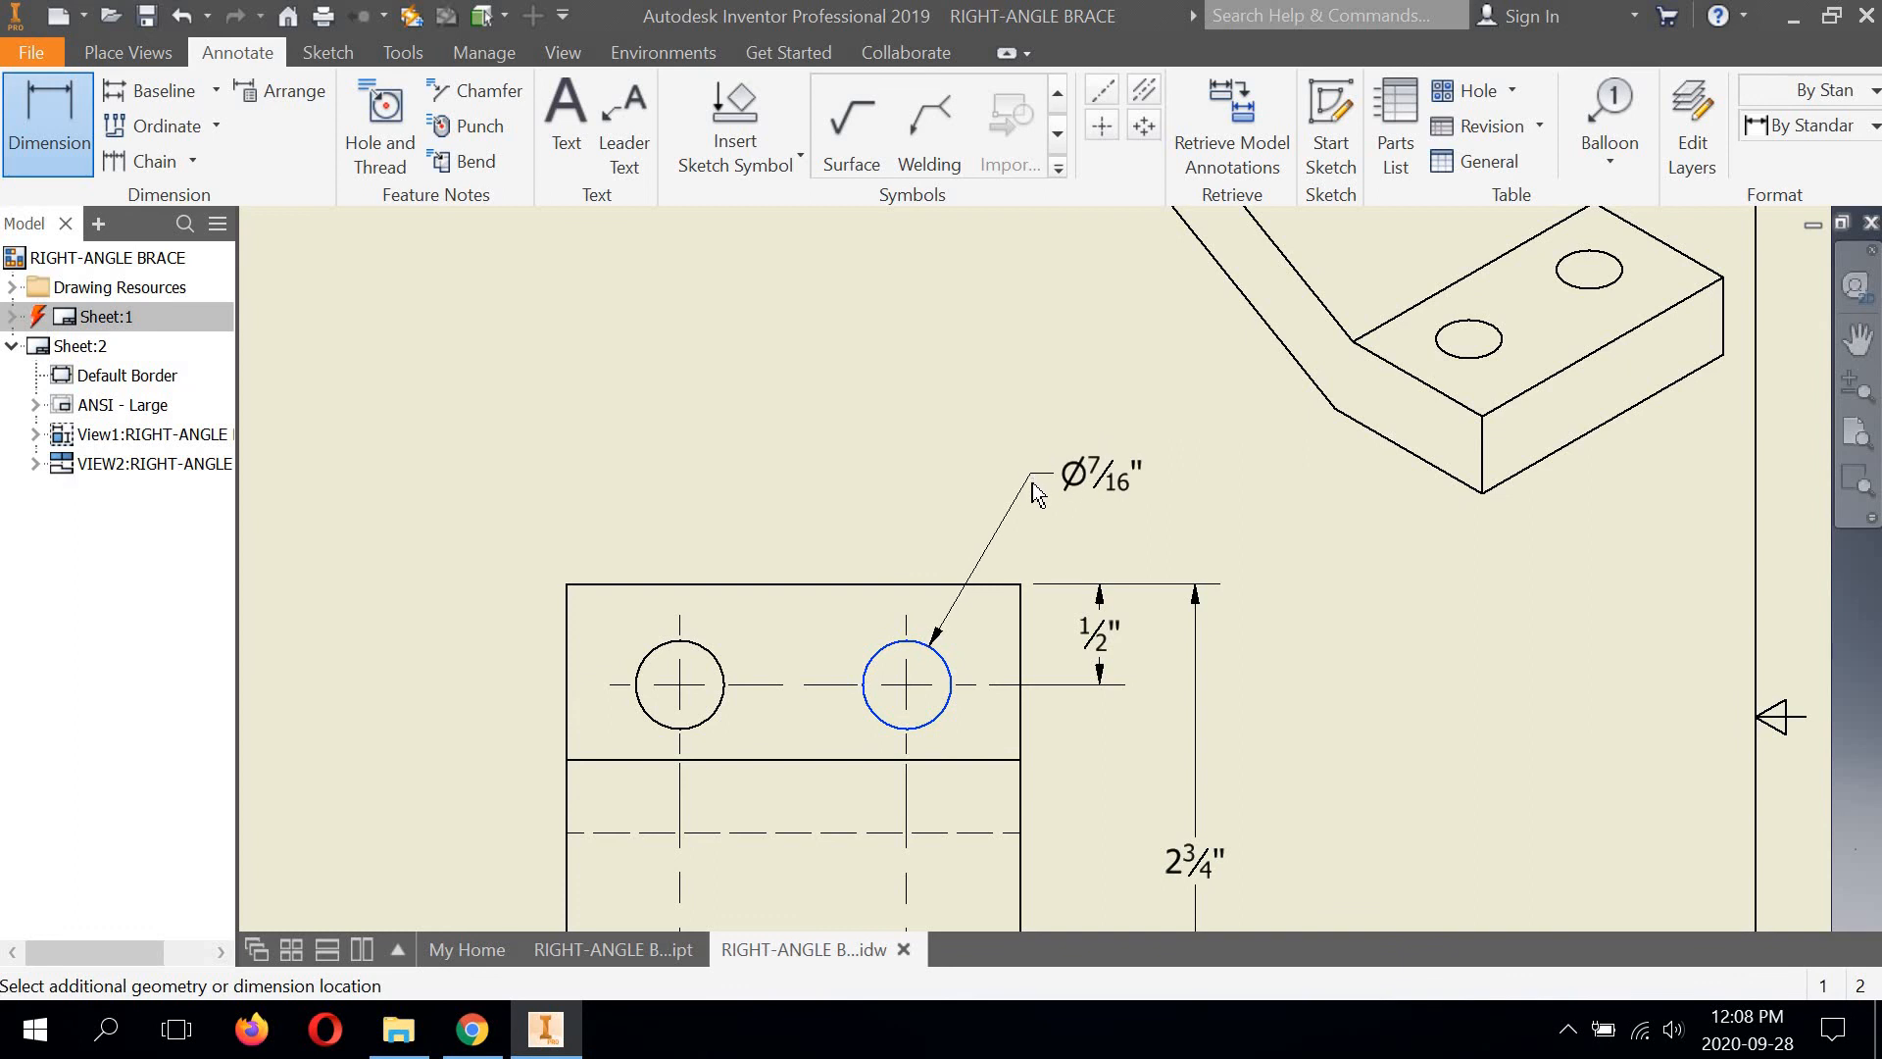
left_click(1032, 494)
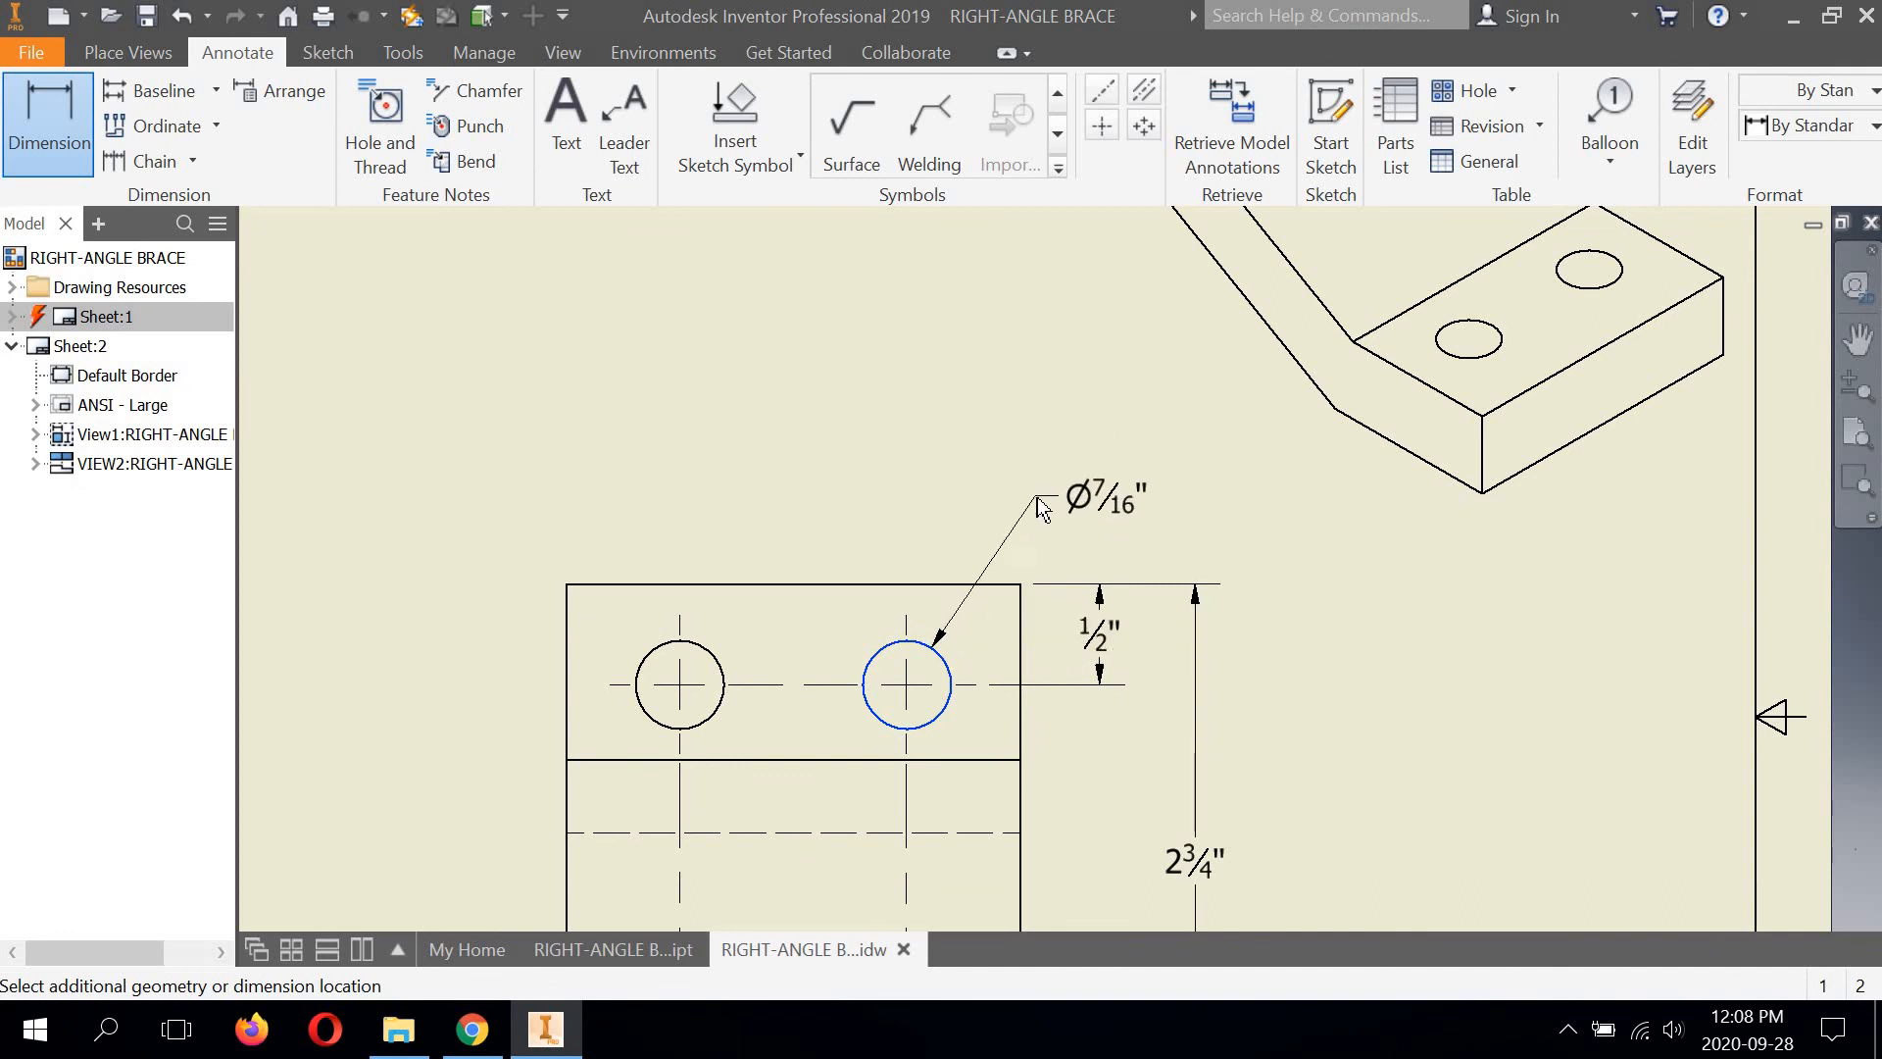
left_click(1037, 500)
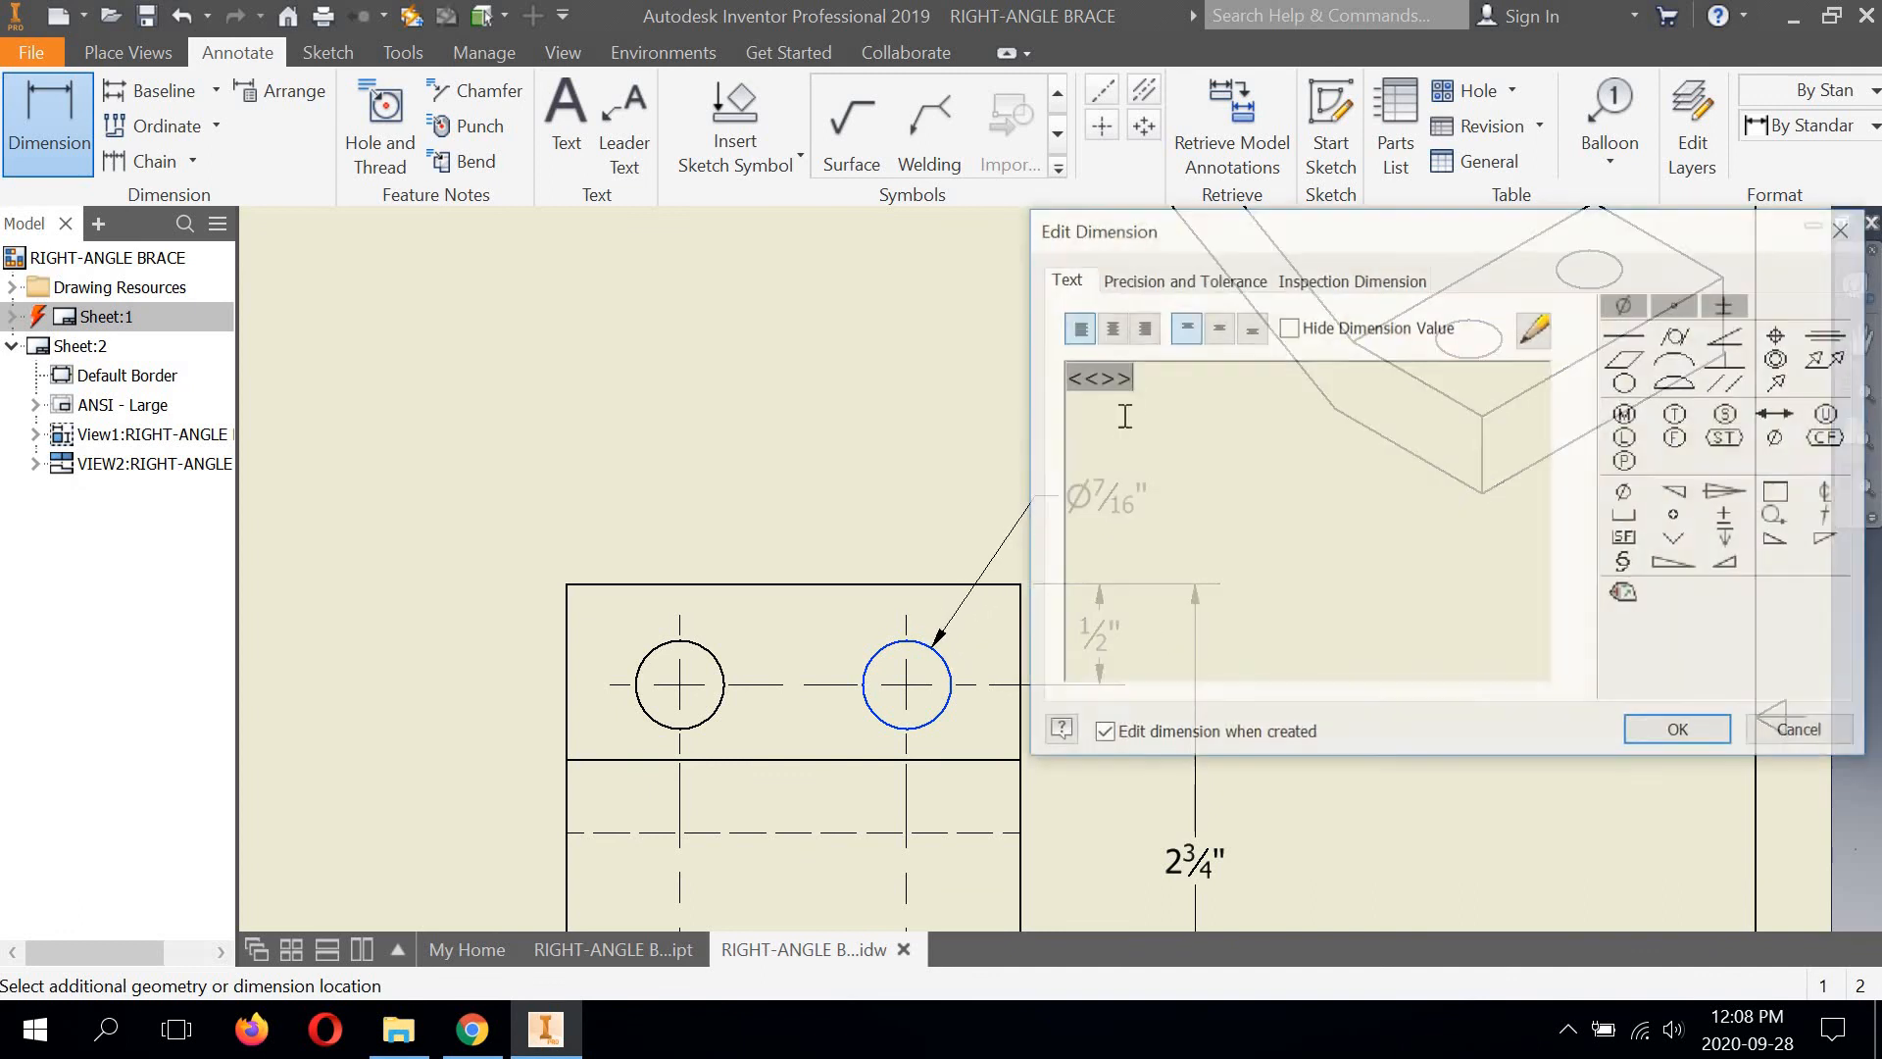
Append TYP. to the hole diameter dimension text and end dimensioning
type("TY")
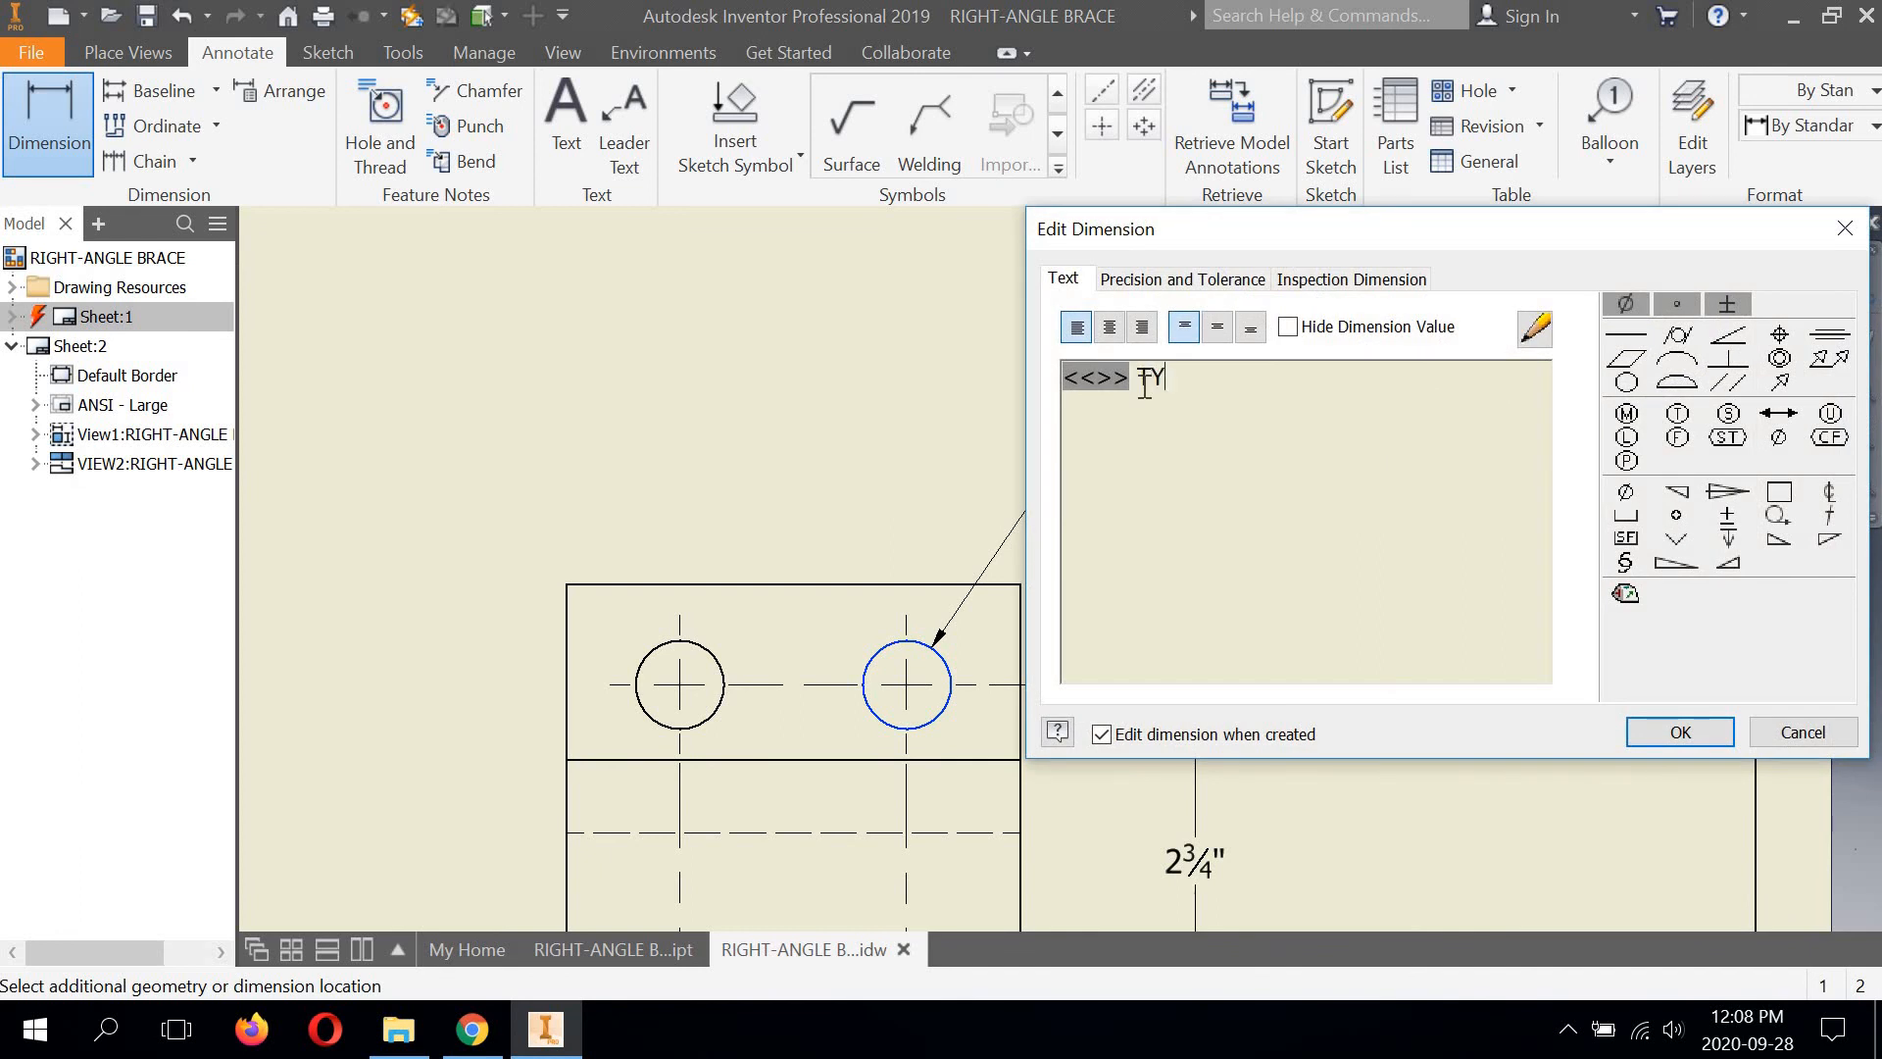
type("P.")
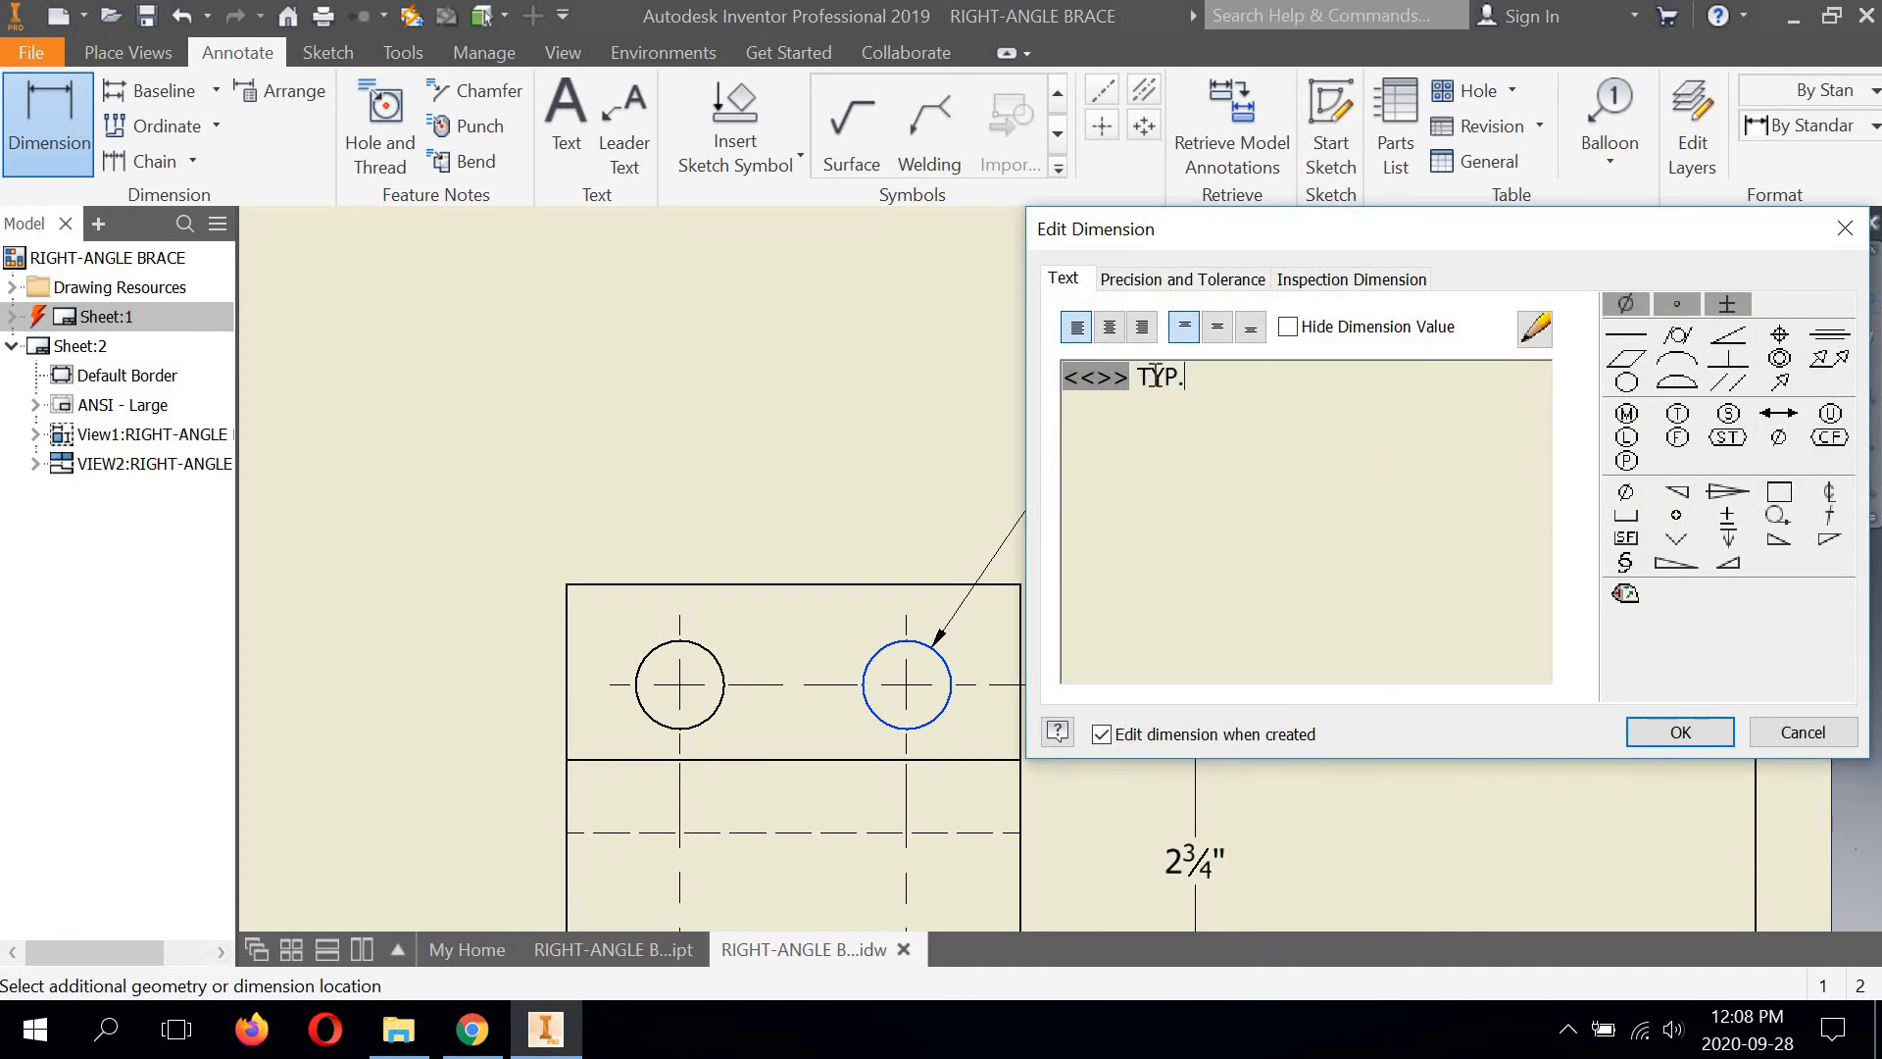
left_click(1681, 735)
right_click(1340, 513)
left_click(1423, 519)
Review the hole diameter callout and the whole sheet's views, dimensions and title block for completeness
scroll(1184, 493, "down", 3)
scroll(1183, 493, "up", 2)
middle_click_drag(1004, 634, 1278, 545)
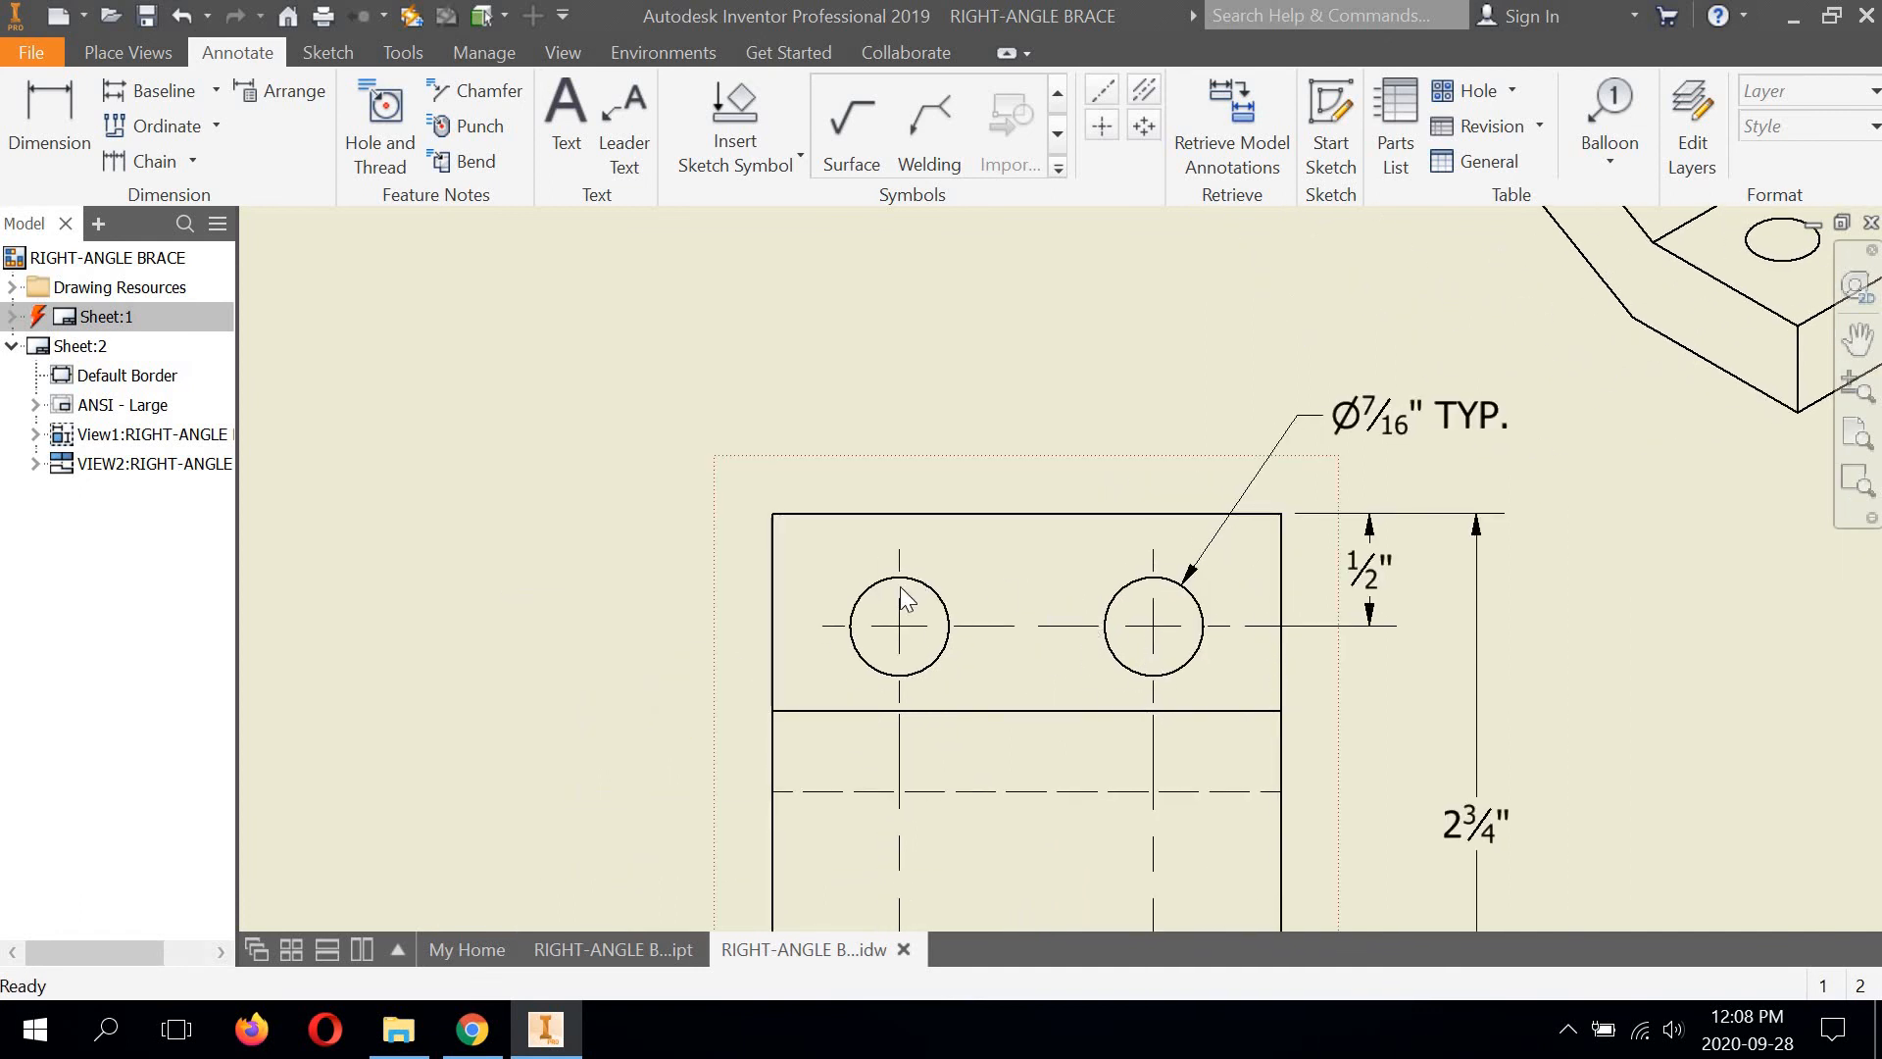
mouse_move(1212, 440)
middle_mouse_down()
mouse_move(1114, 403)
mouse_move(989, 418)
middle_mouse_up()
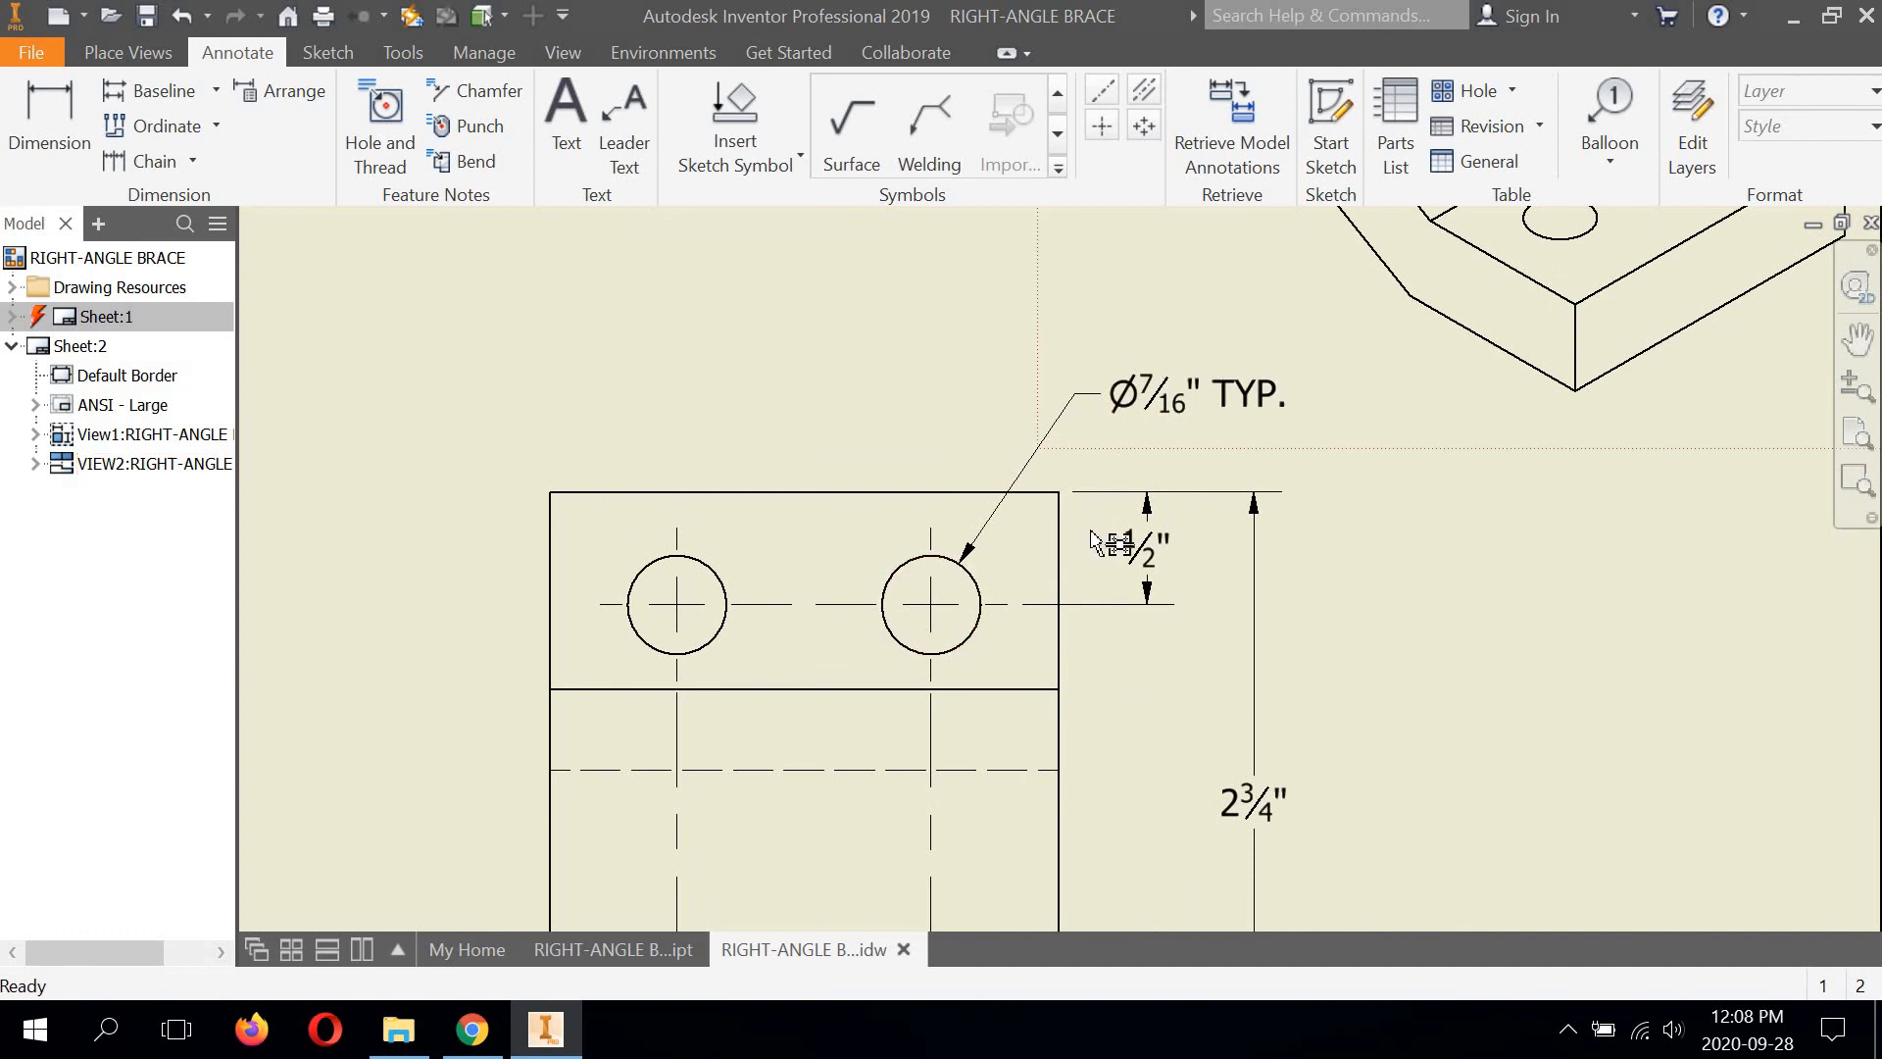
scroll(737, 455, "down", 4)
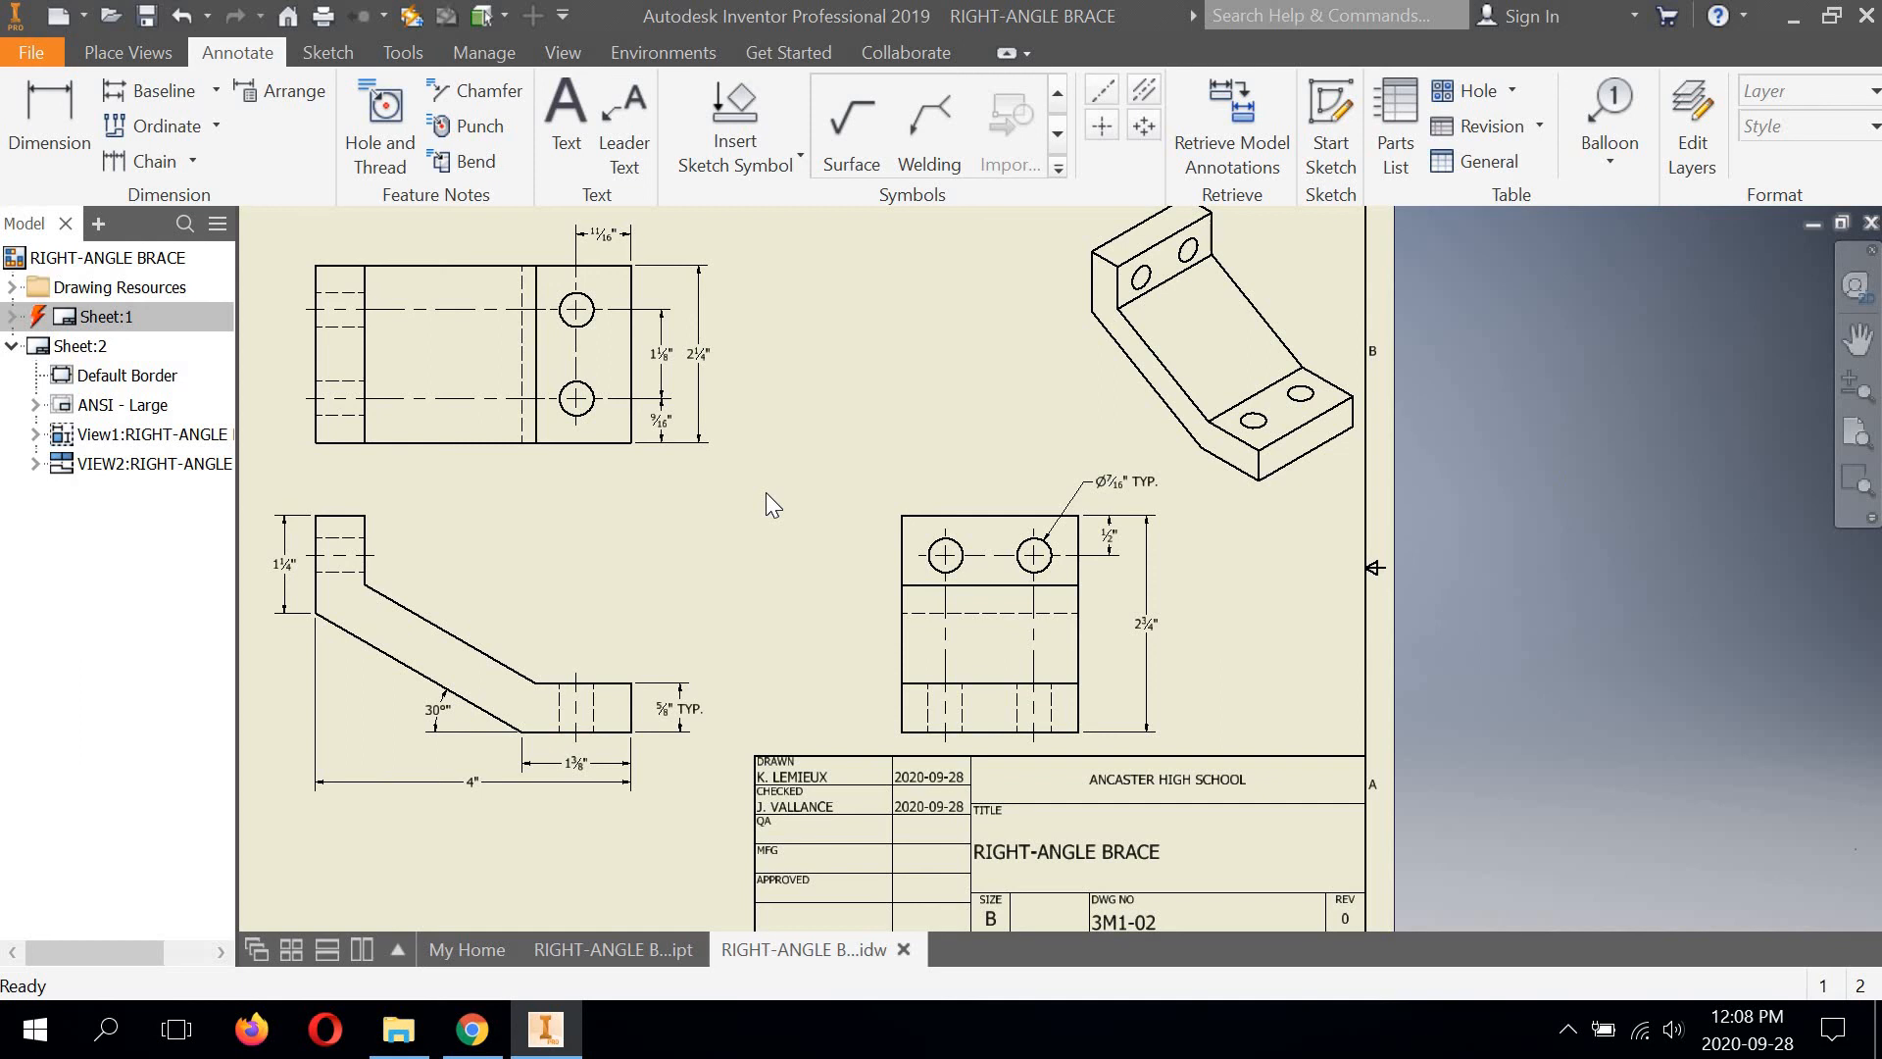
middle_click_drag(797, 516, 1052, 552)
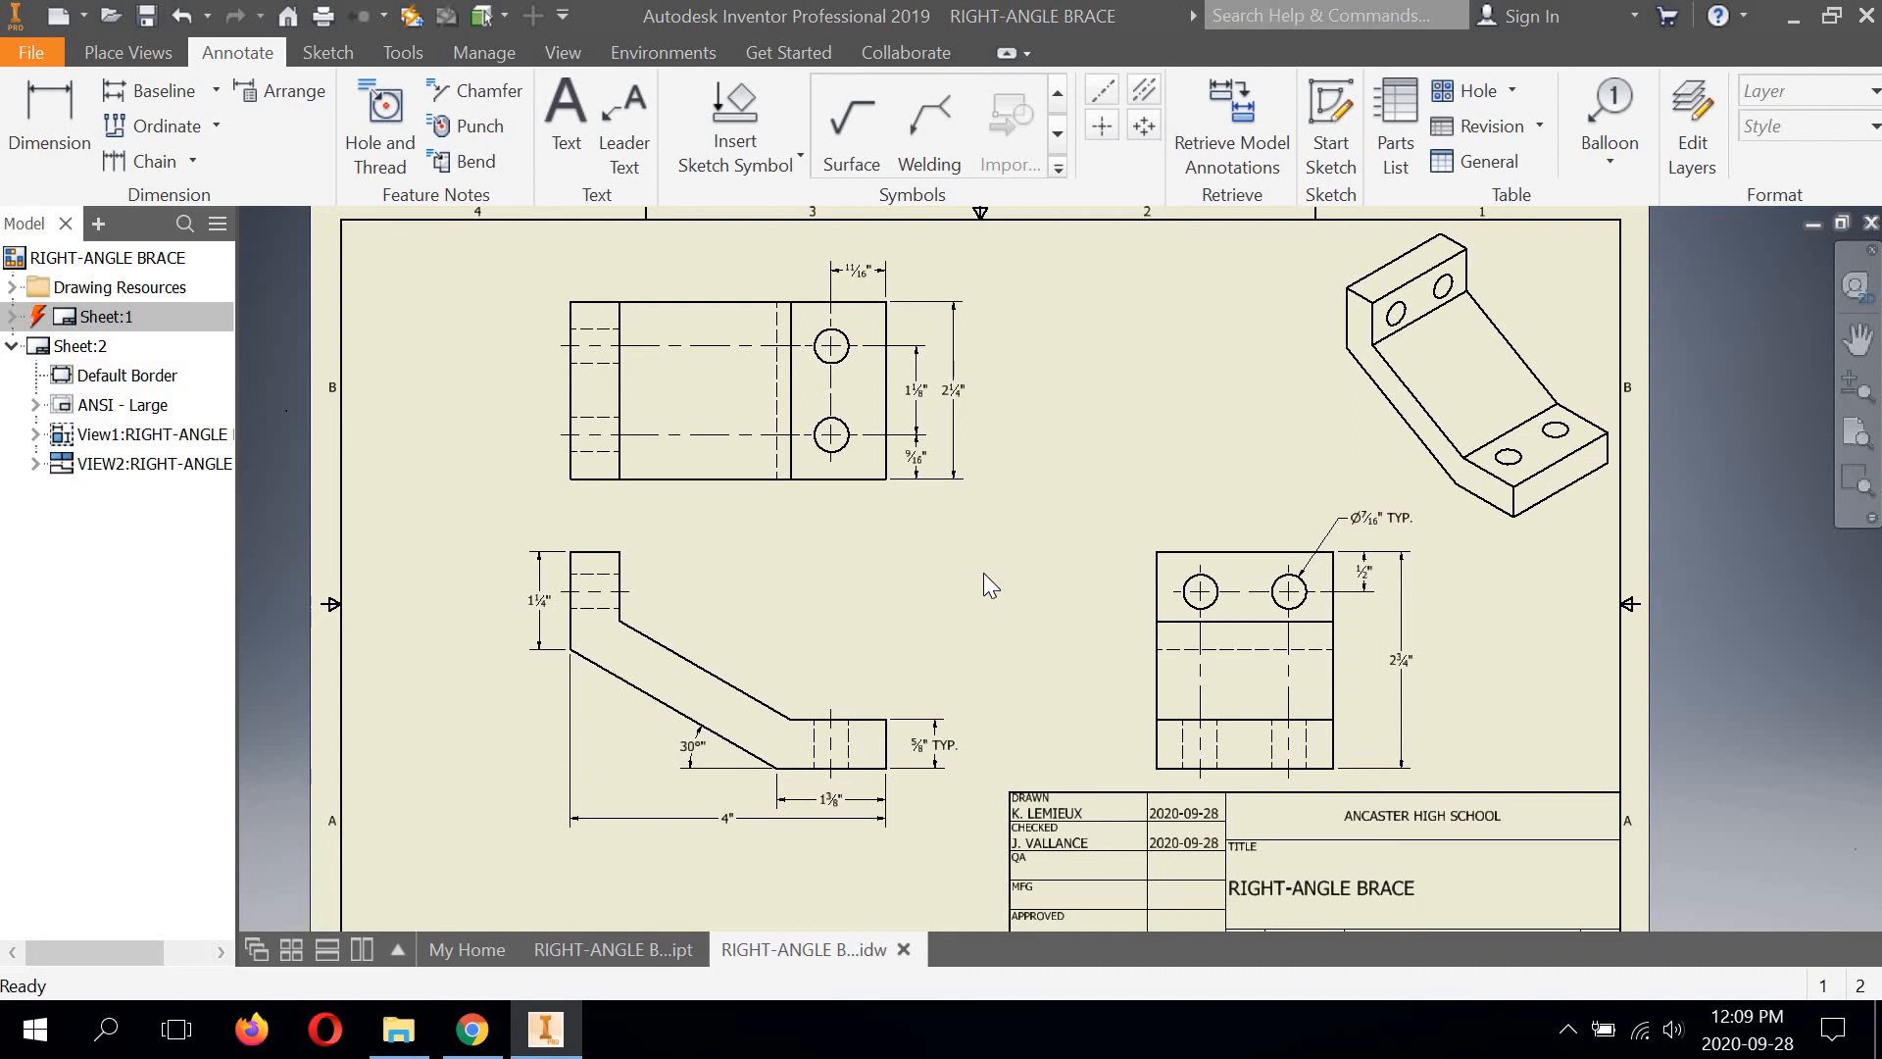
mouse_move(920, 504)
middle_mouse_down()
mouse_move(1004, 421)
mouse_move(954, 547)
mouse_move(911, 586)
middle_mouse_up()
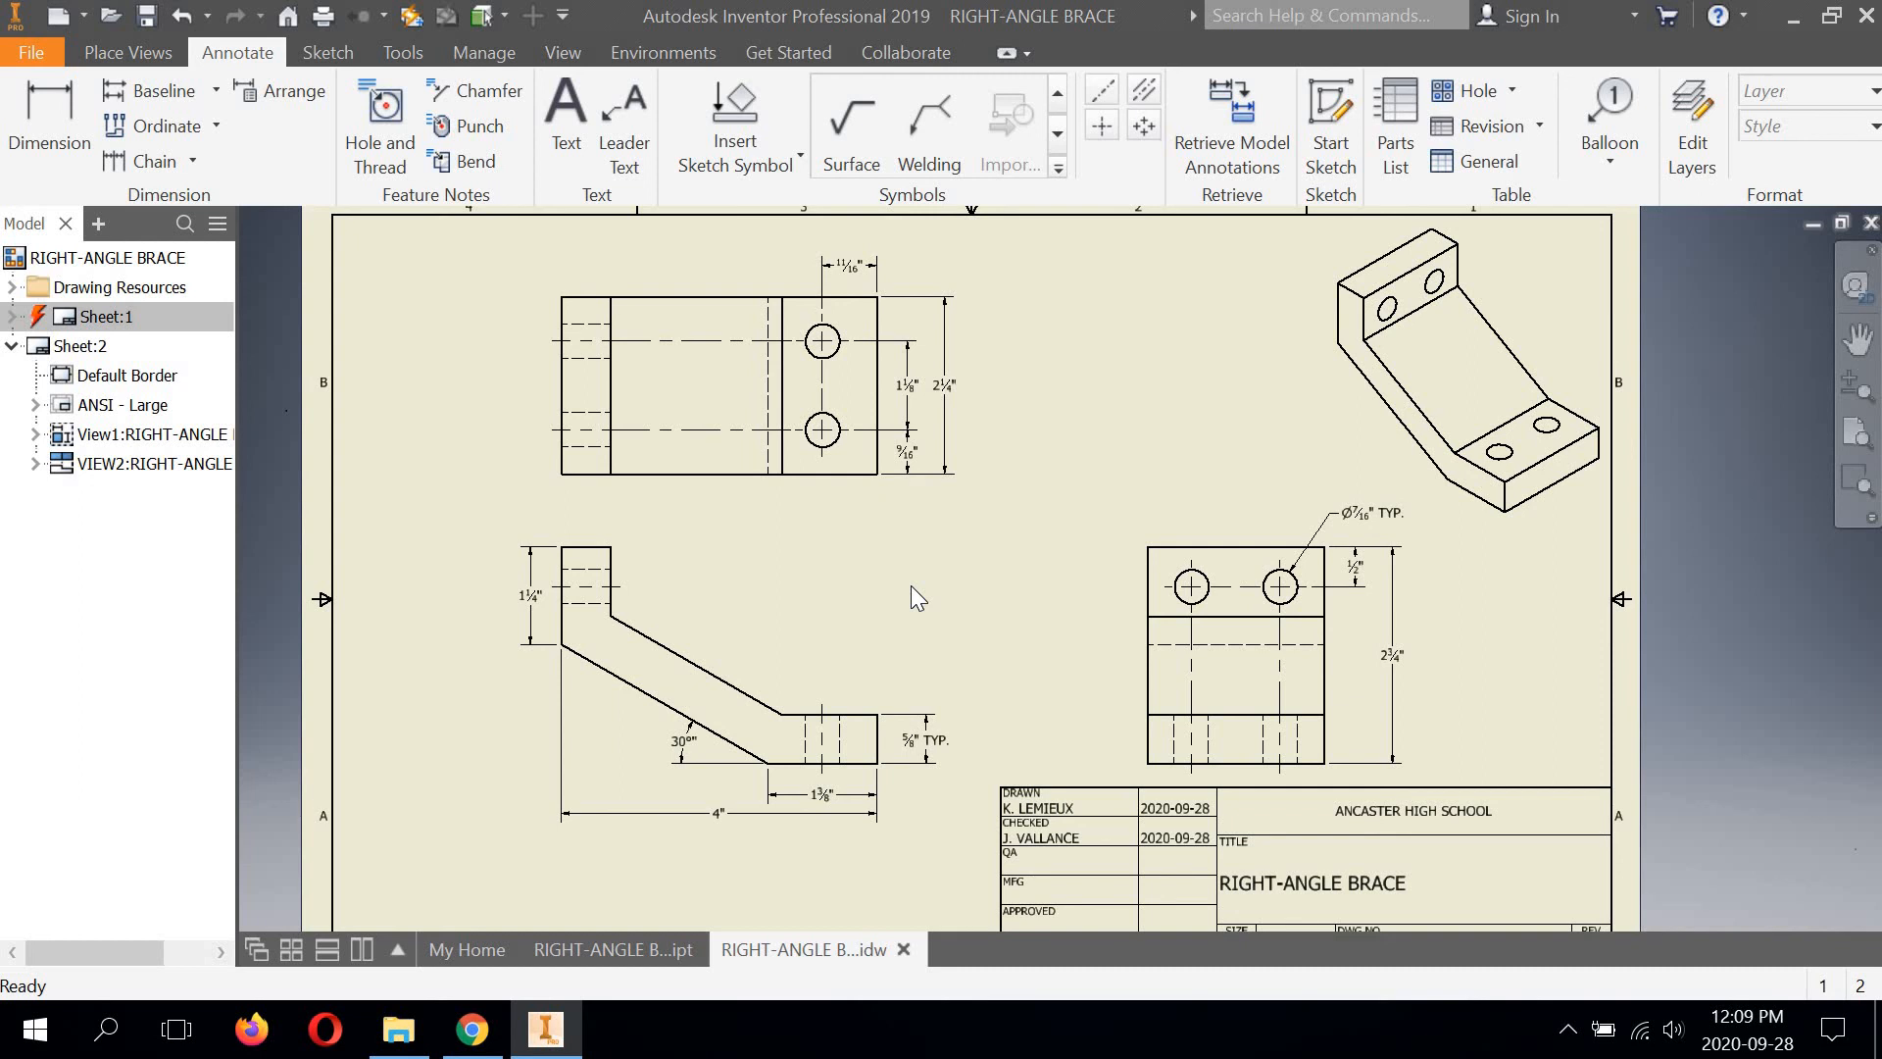
scroll(1037, 521, "up", 2)
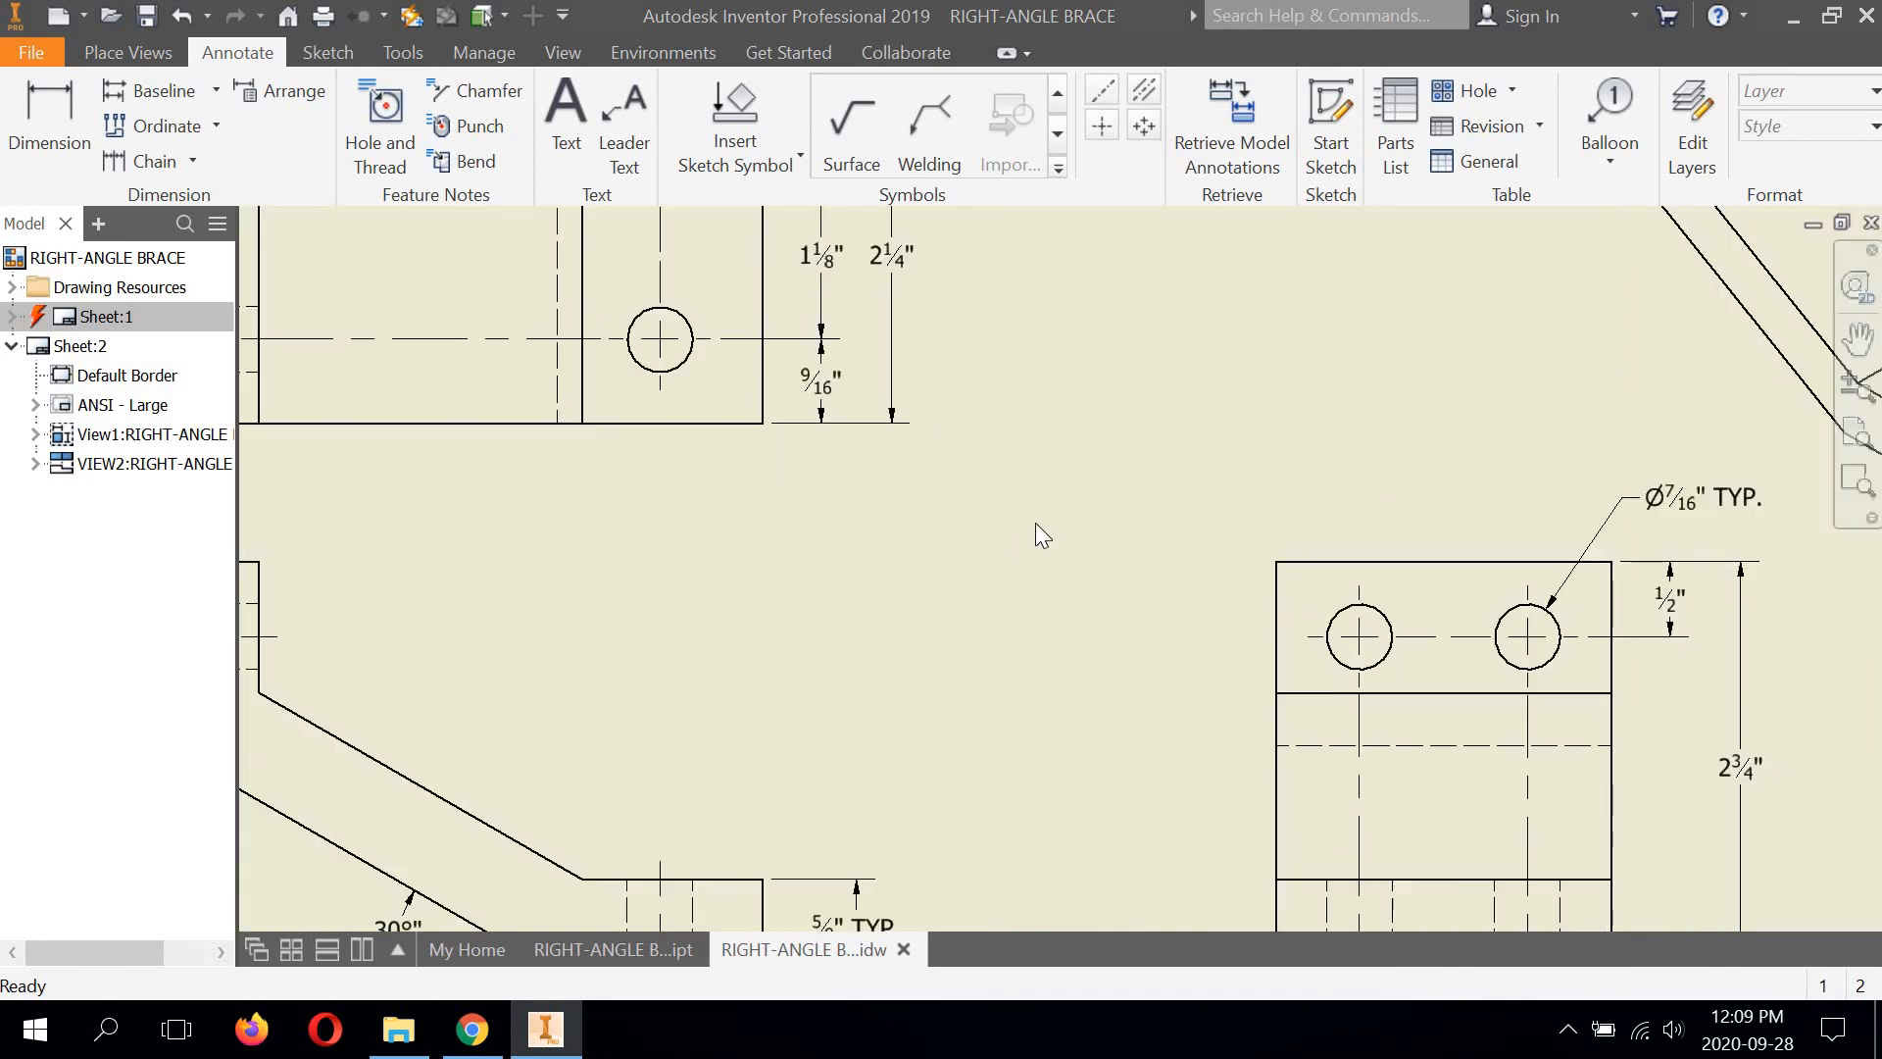
scroll(1020, 528, "down", 5)
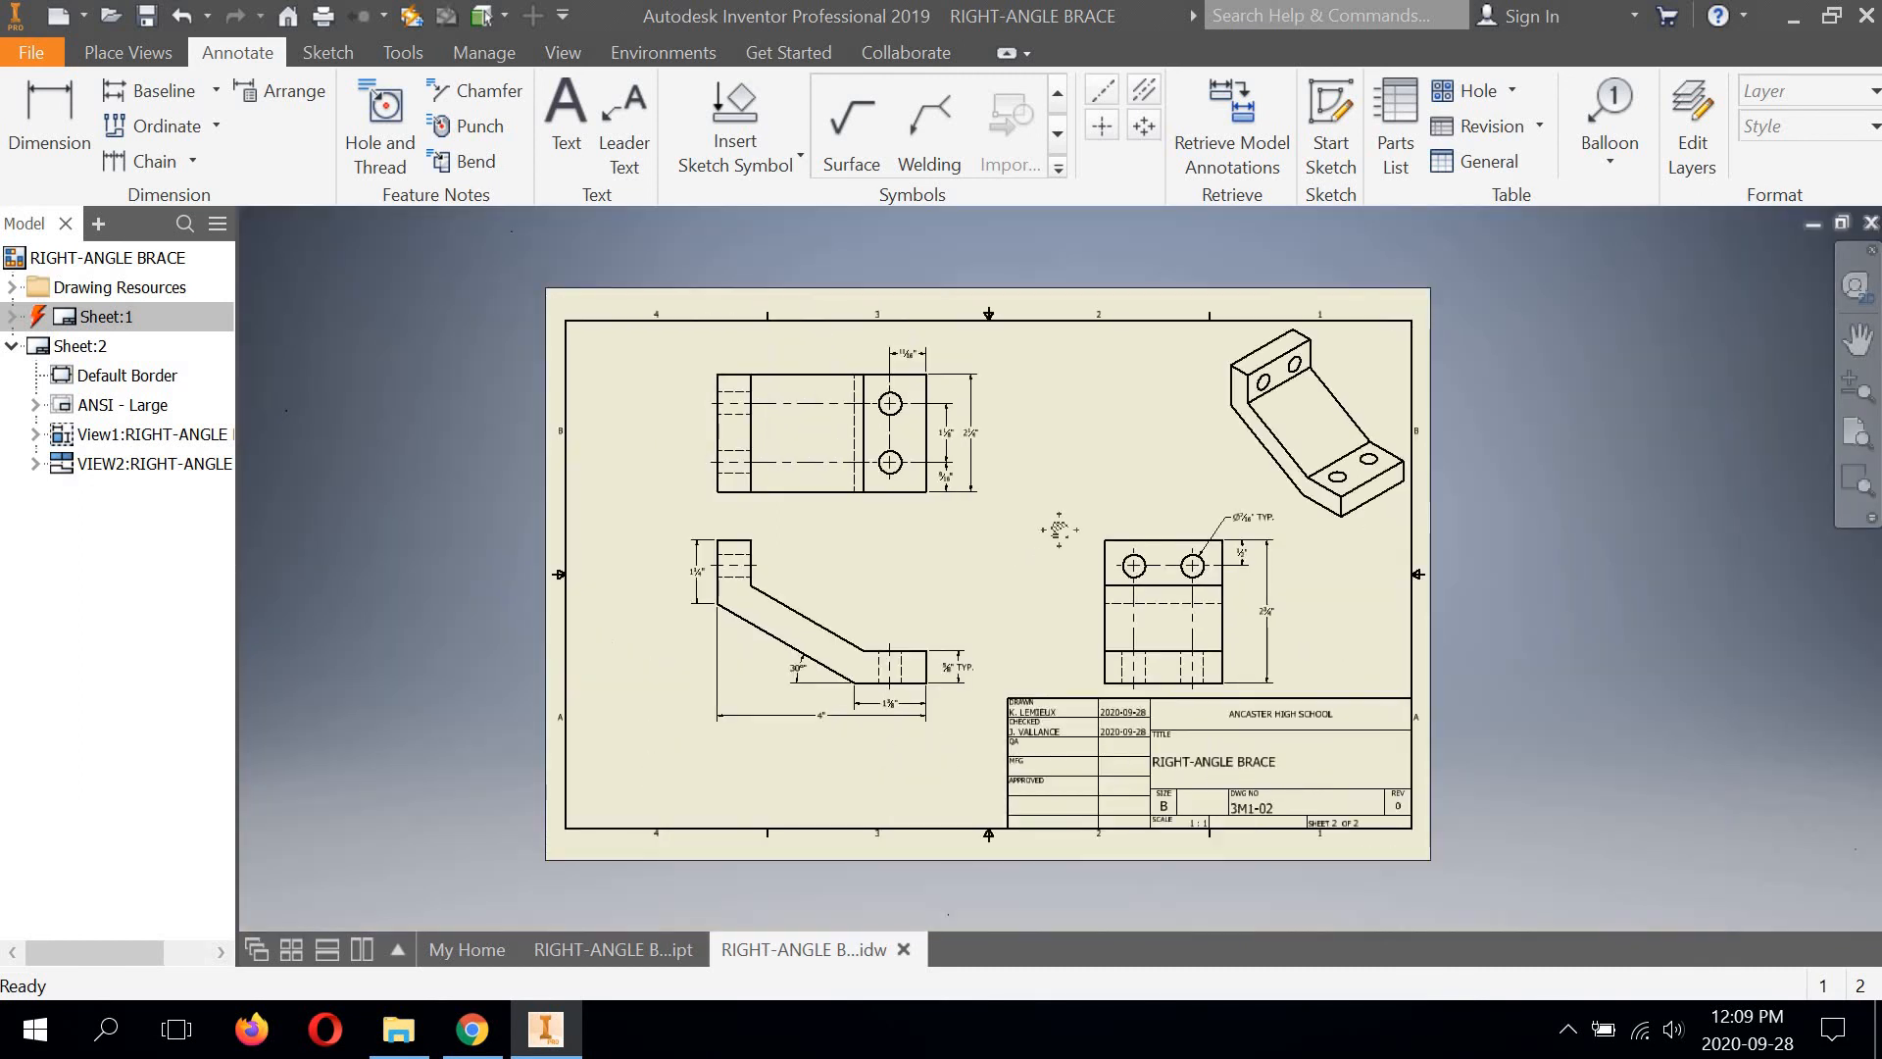
Apply the Default - Fraction (ANSI) dimension style to the 30° angle dimension in the front view
middle_click_drag(1003, 537, 1058, 526)
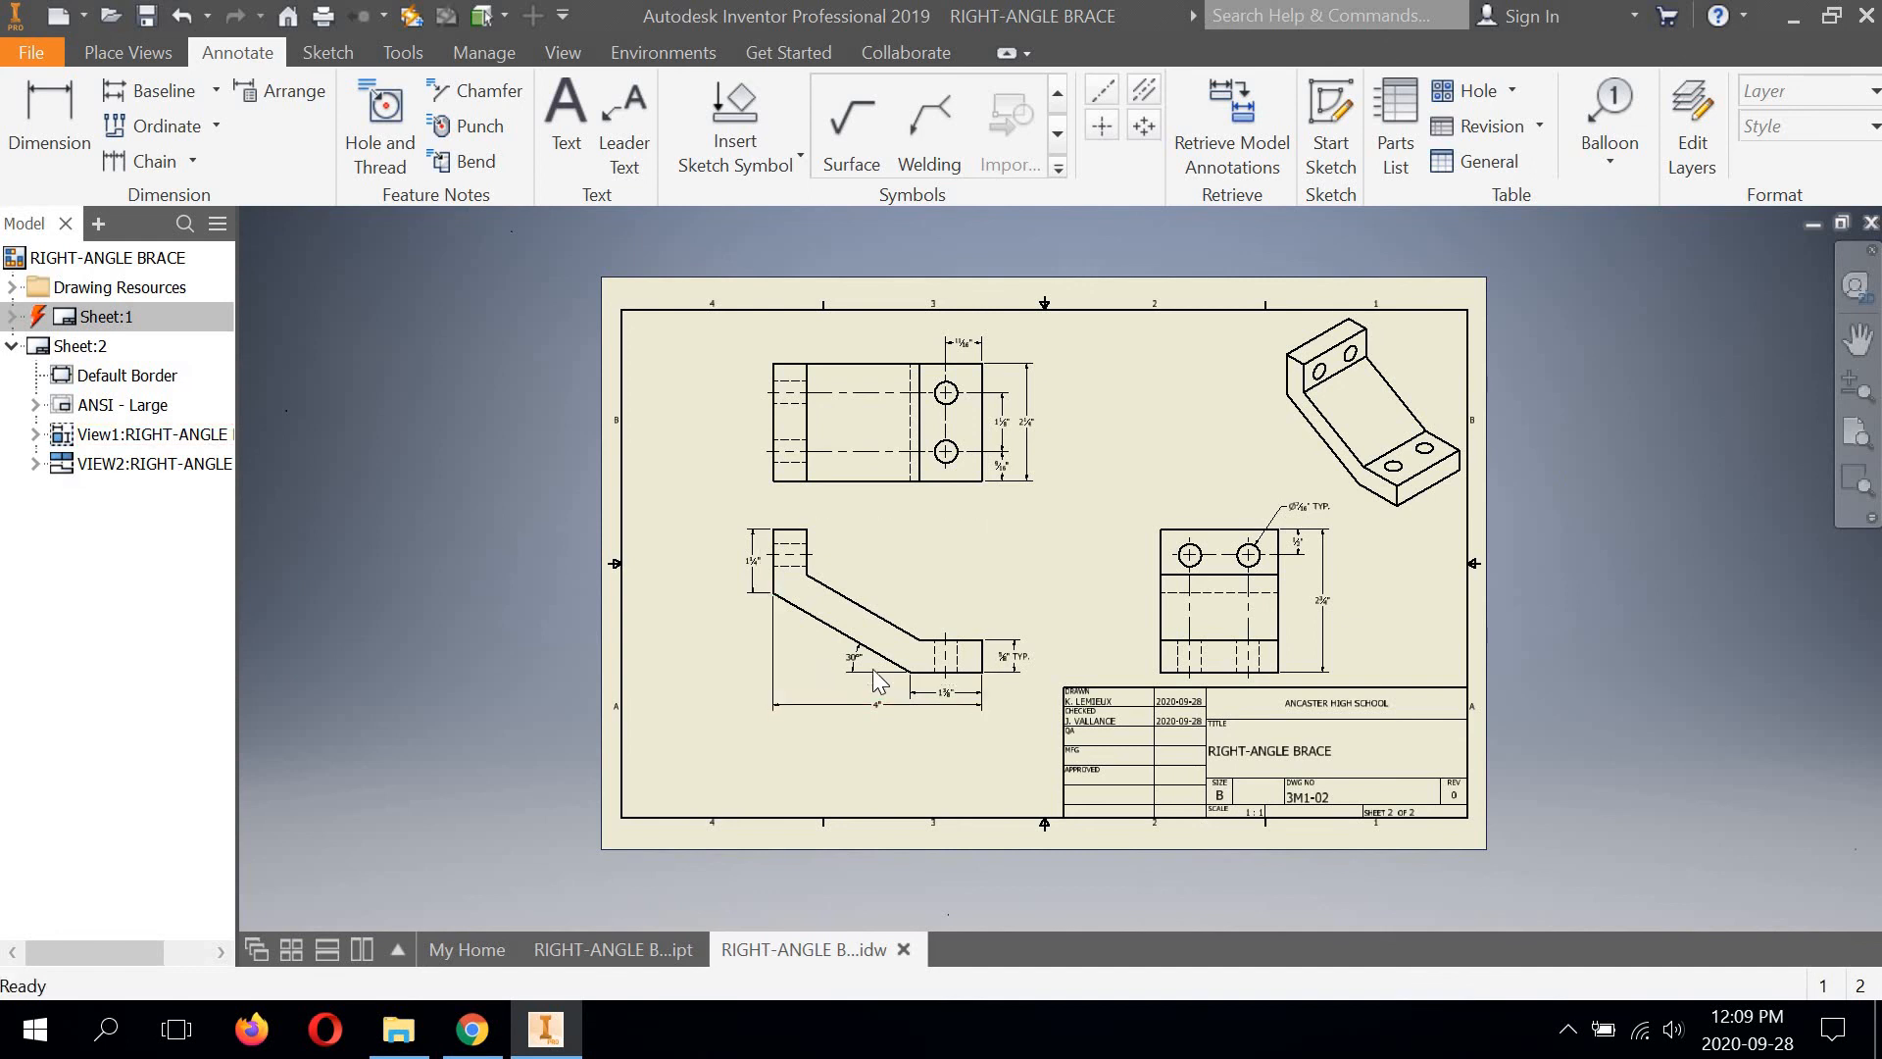
scroll(806, 668, "up", 4)
scroll(995, 632, "up", 4)
middle_click_drag(974, 625, 769, 602)
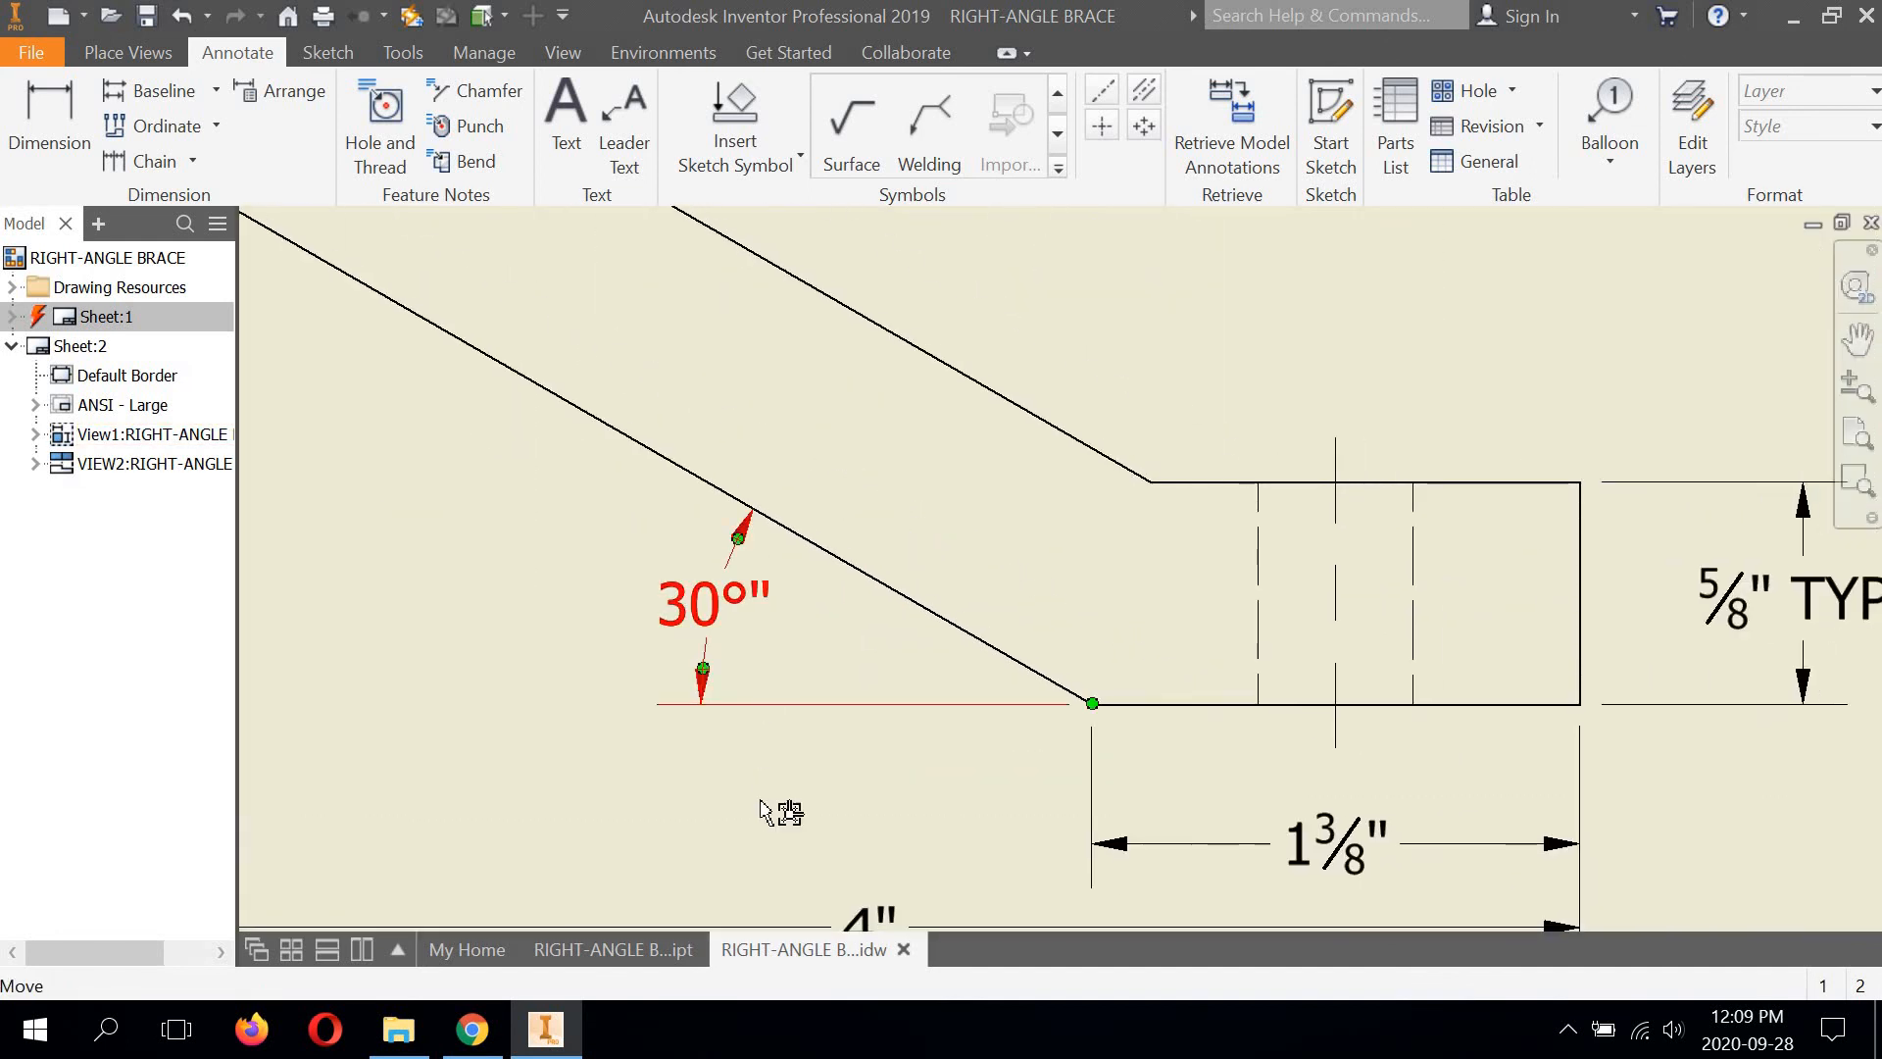
middle_click_drag(747, 736, 723, 564)
right_click(721, 563)
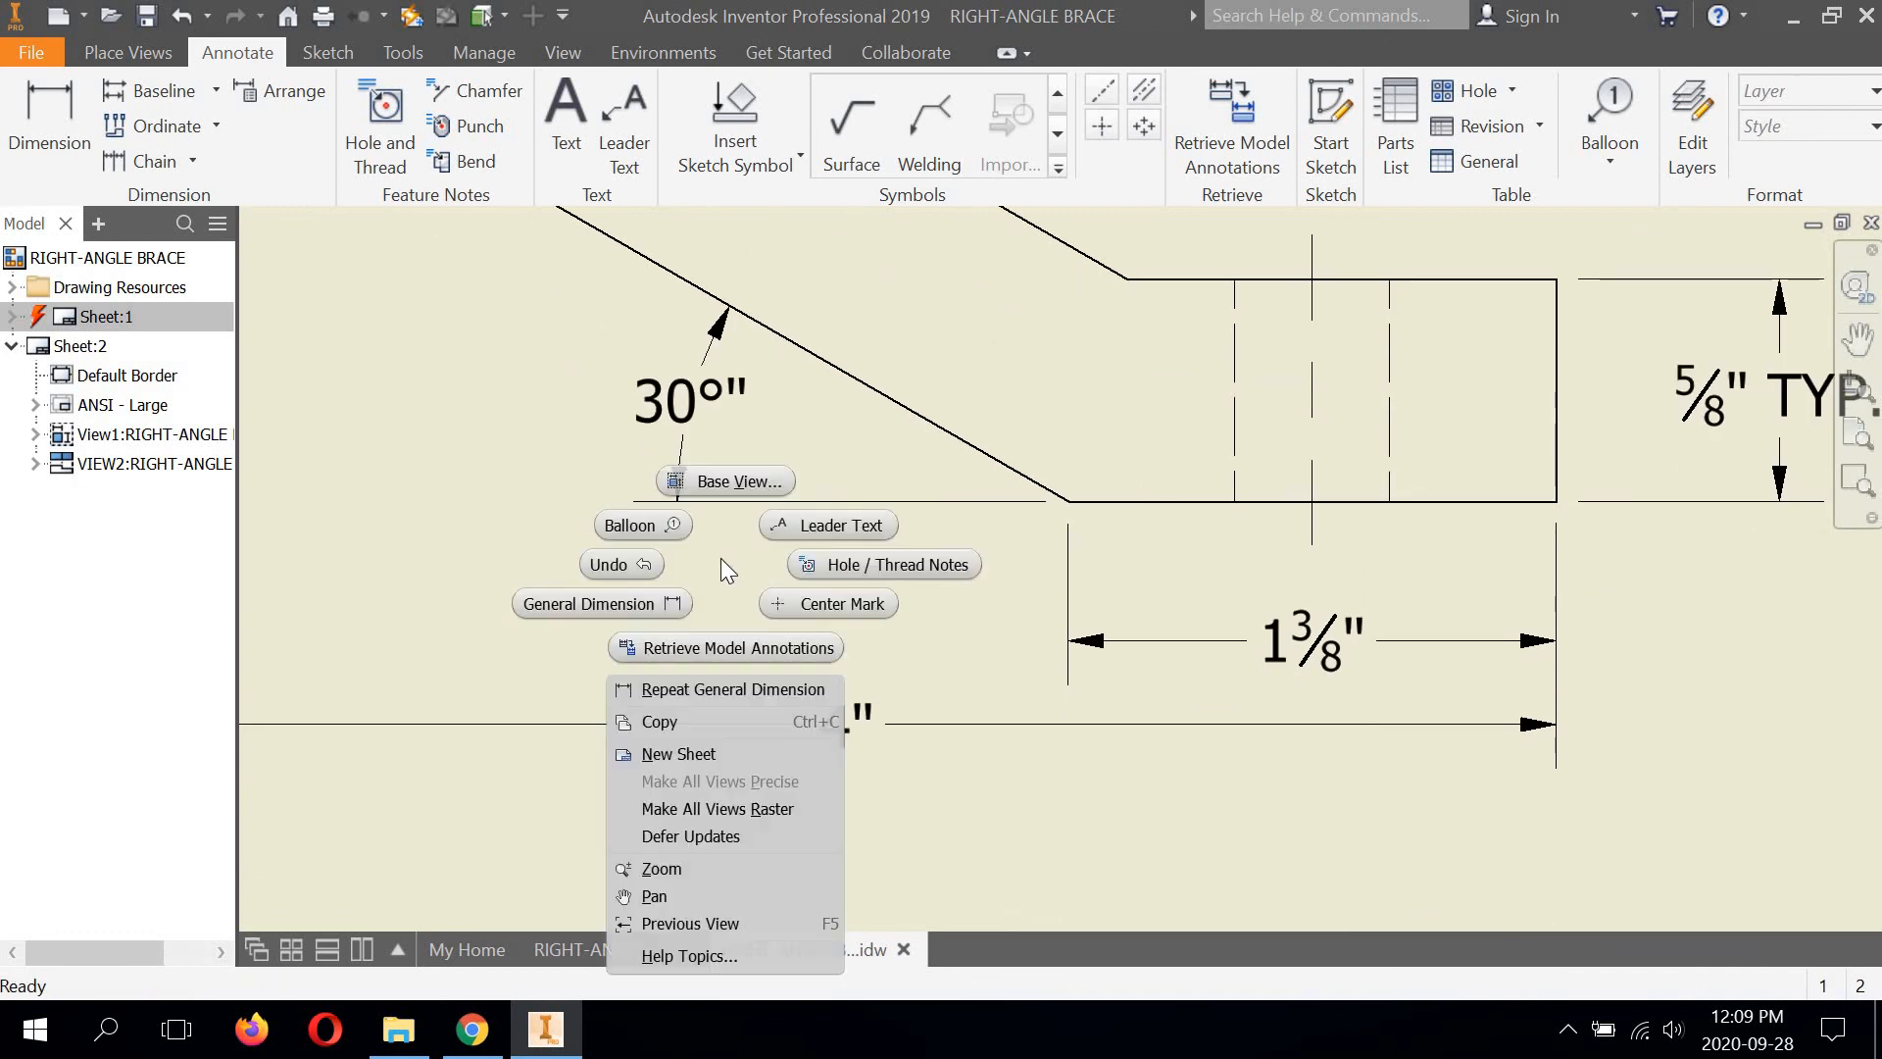
key("Escape")
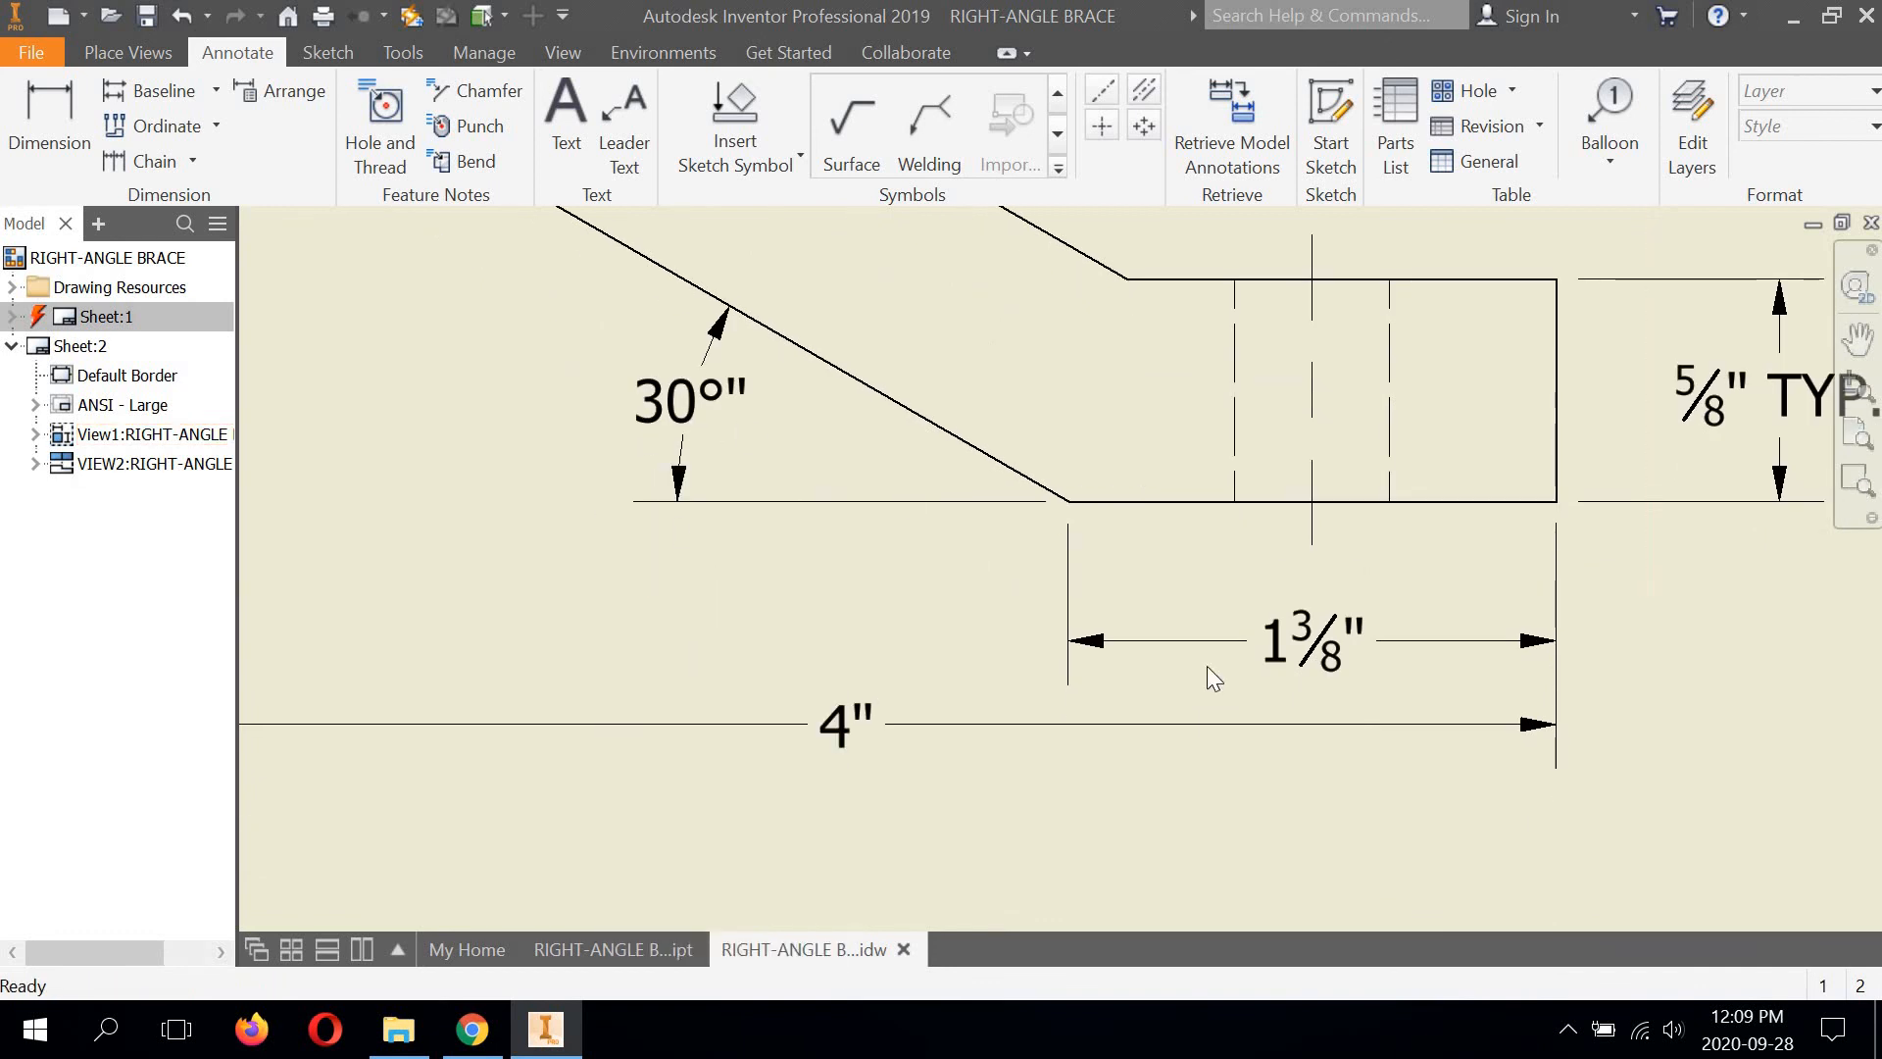
middle_click_drag(1579, 444, 1460, 501)
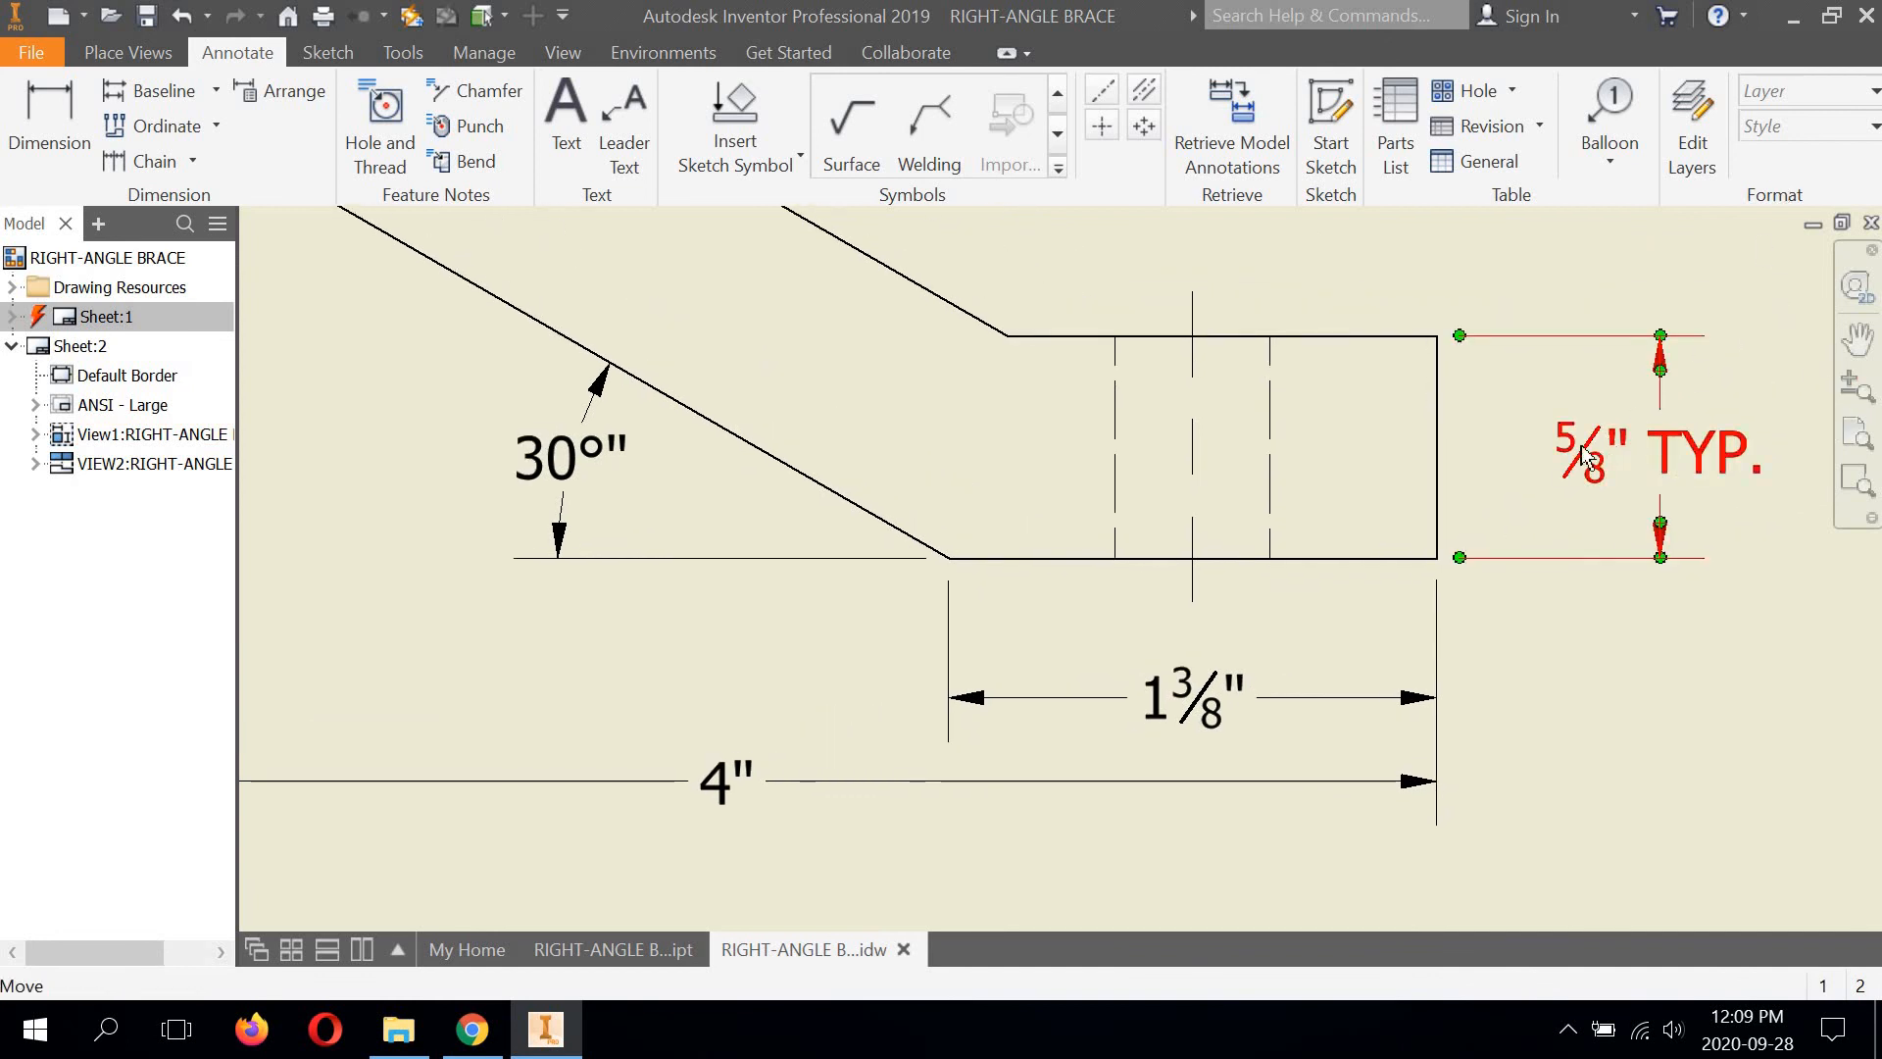
left_click(598, 458)
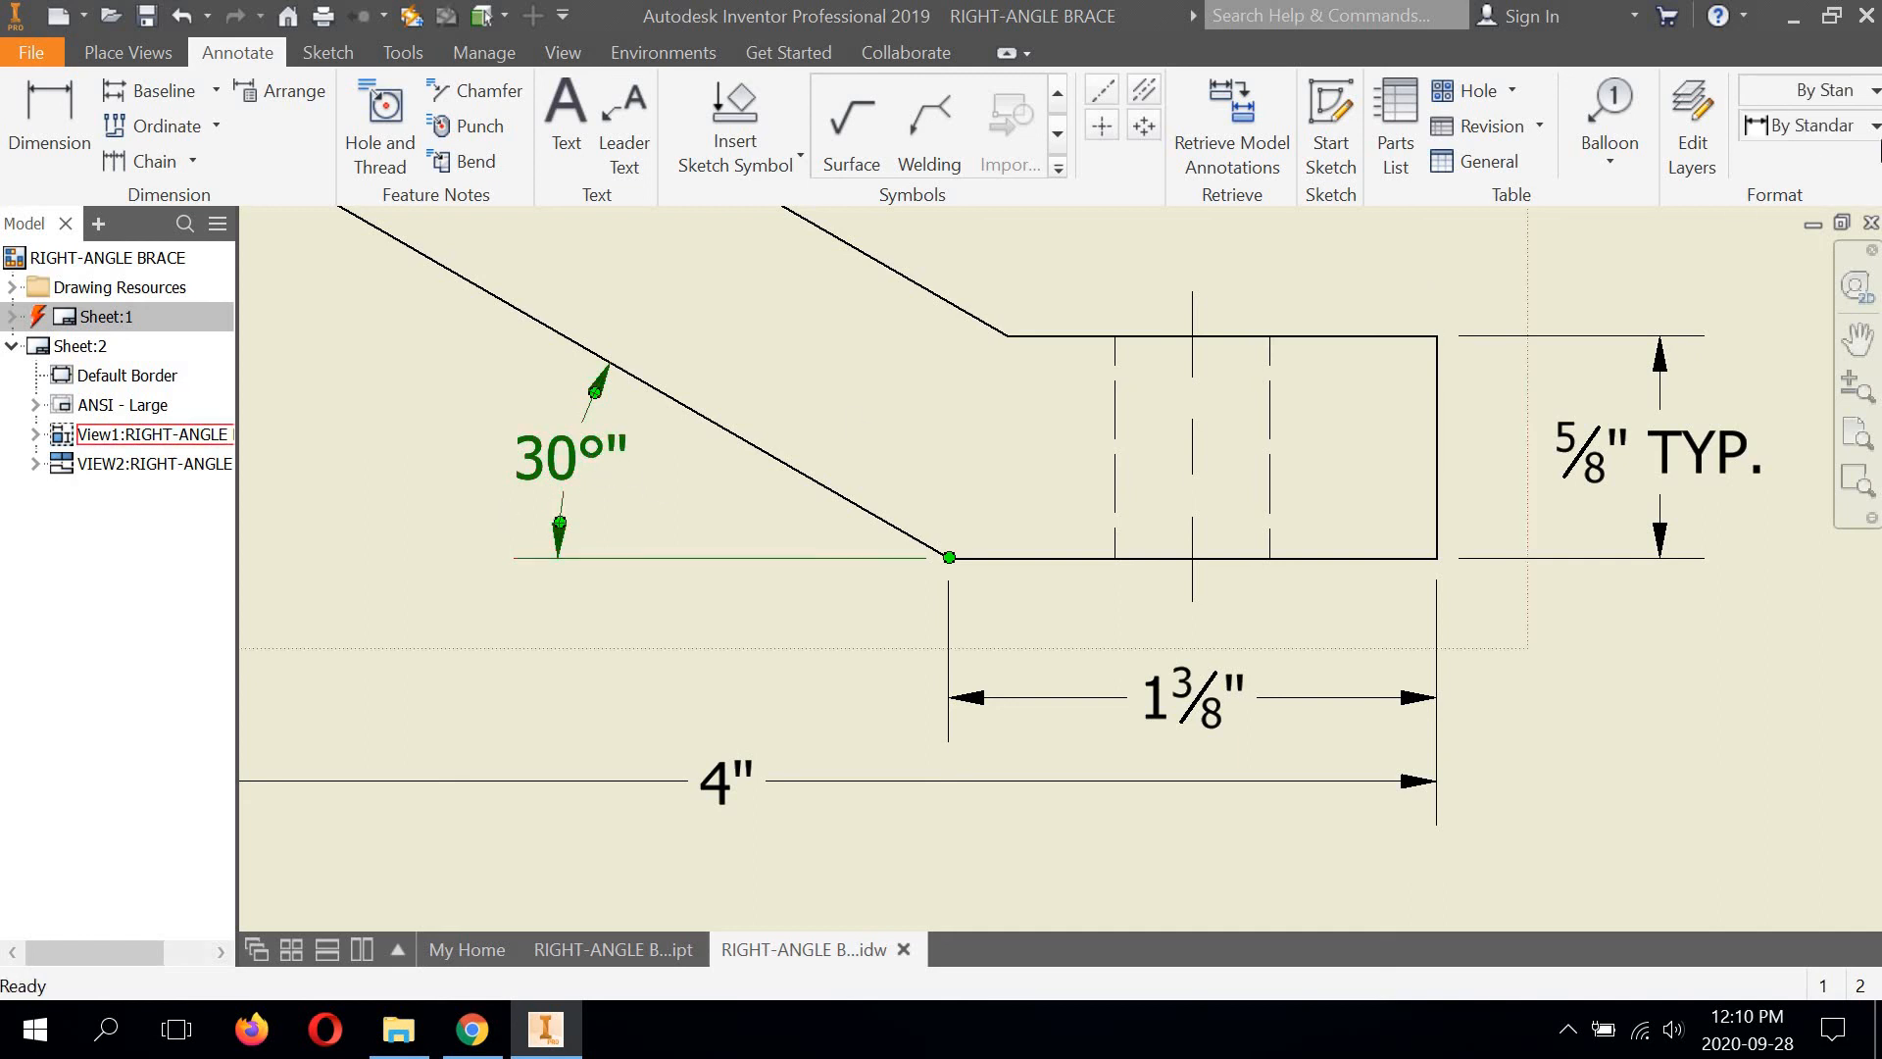
left_click(1873, 127)
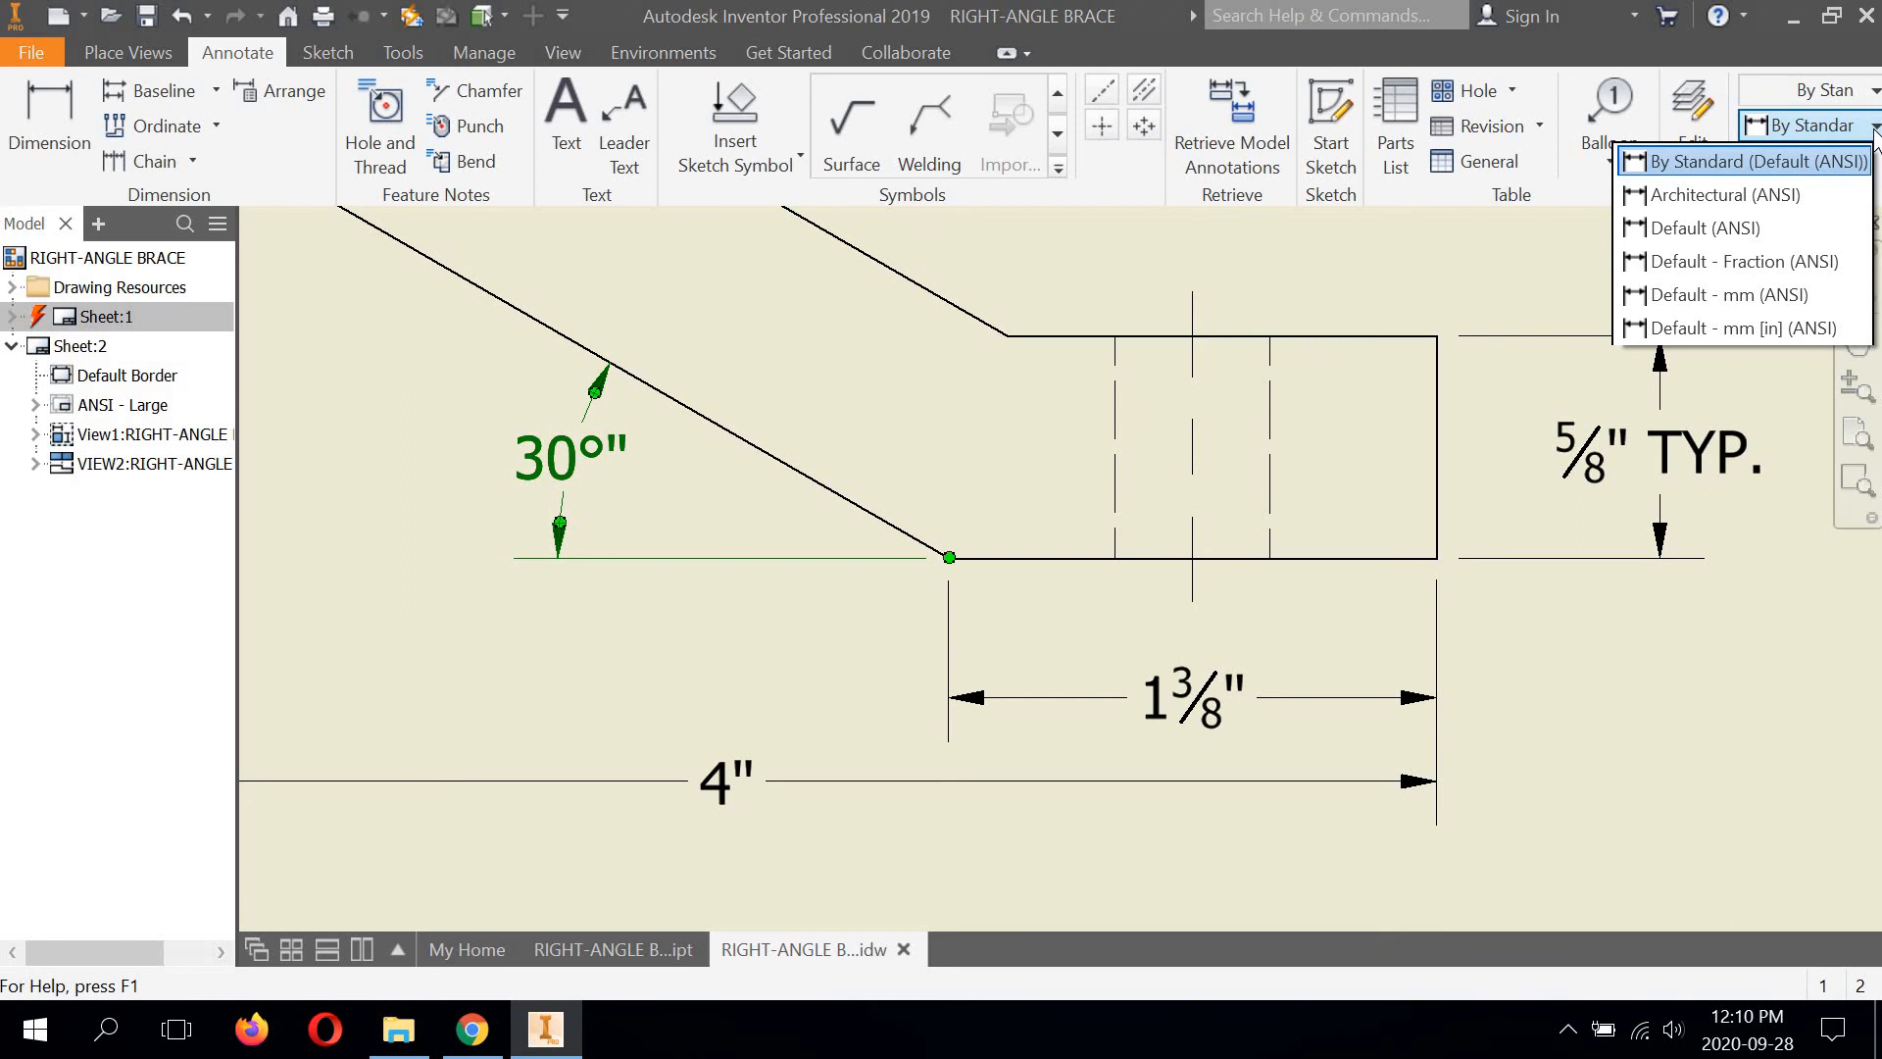
left_click(1701, 261)
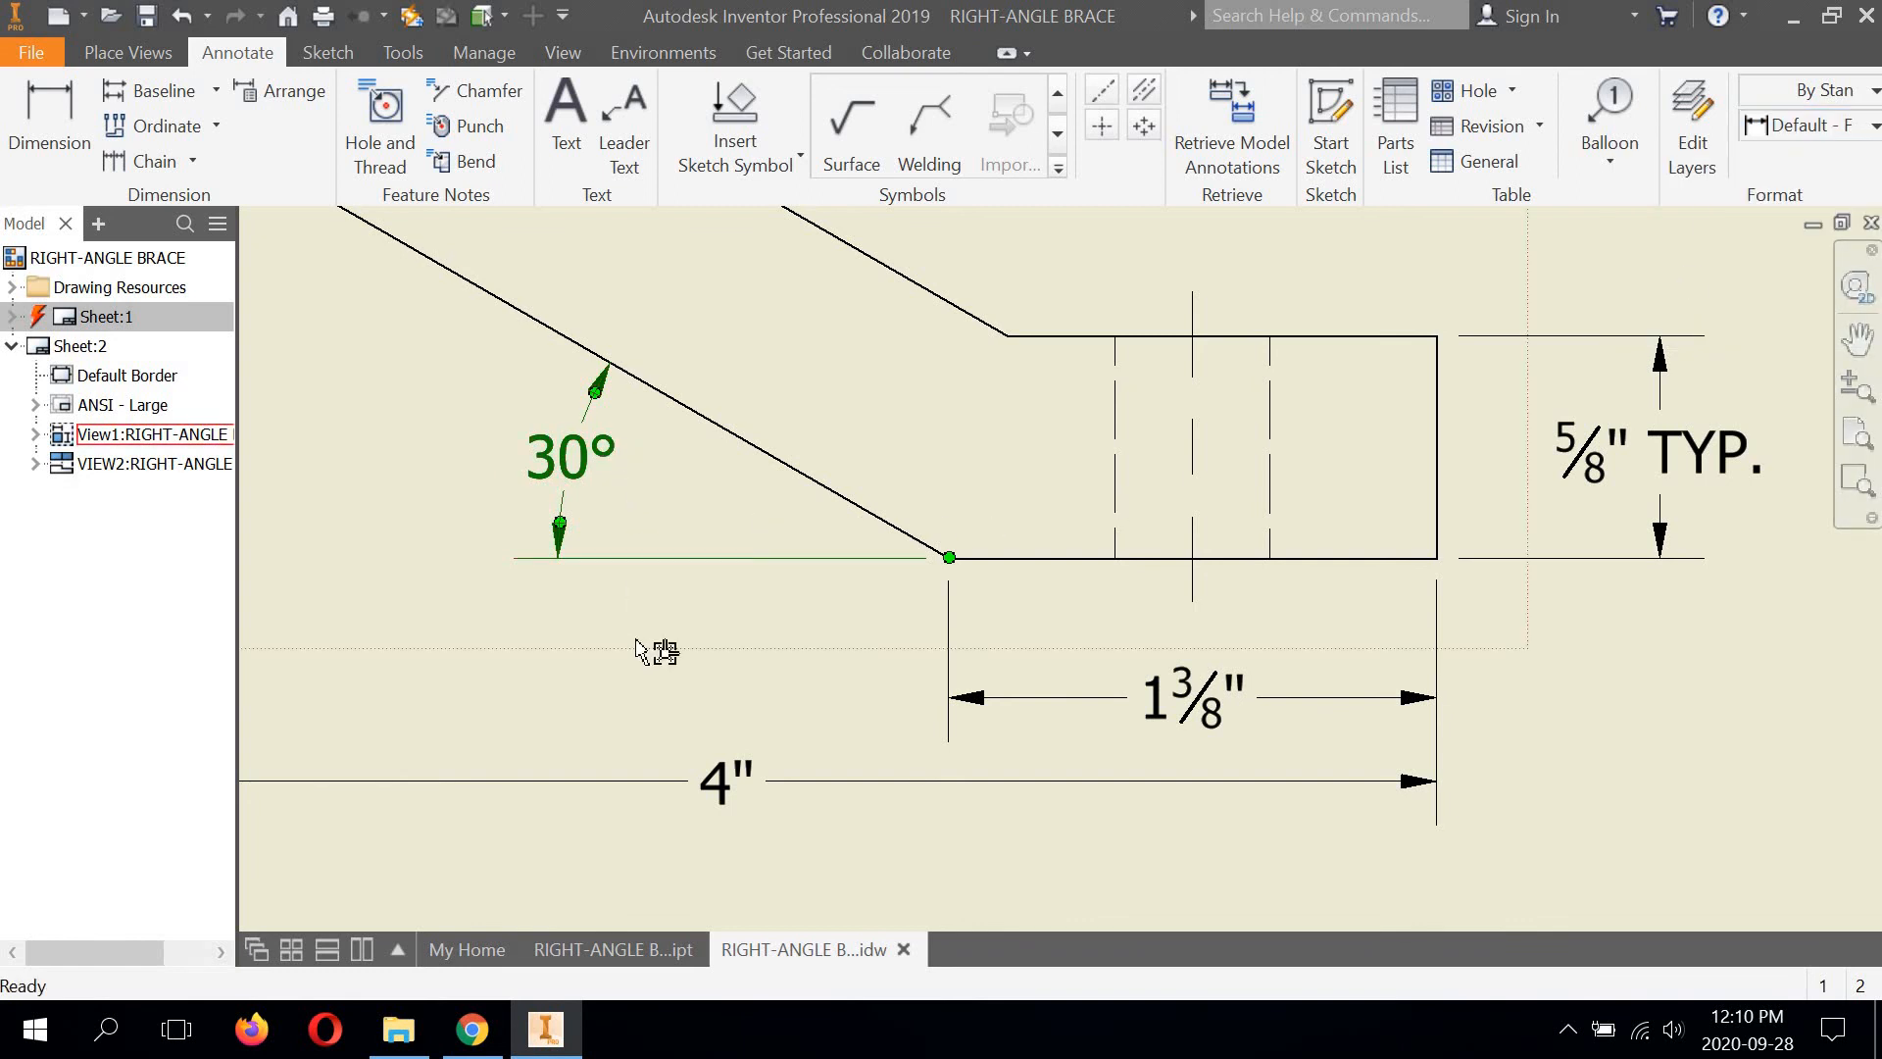
left_click(790, 388)
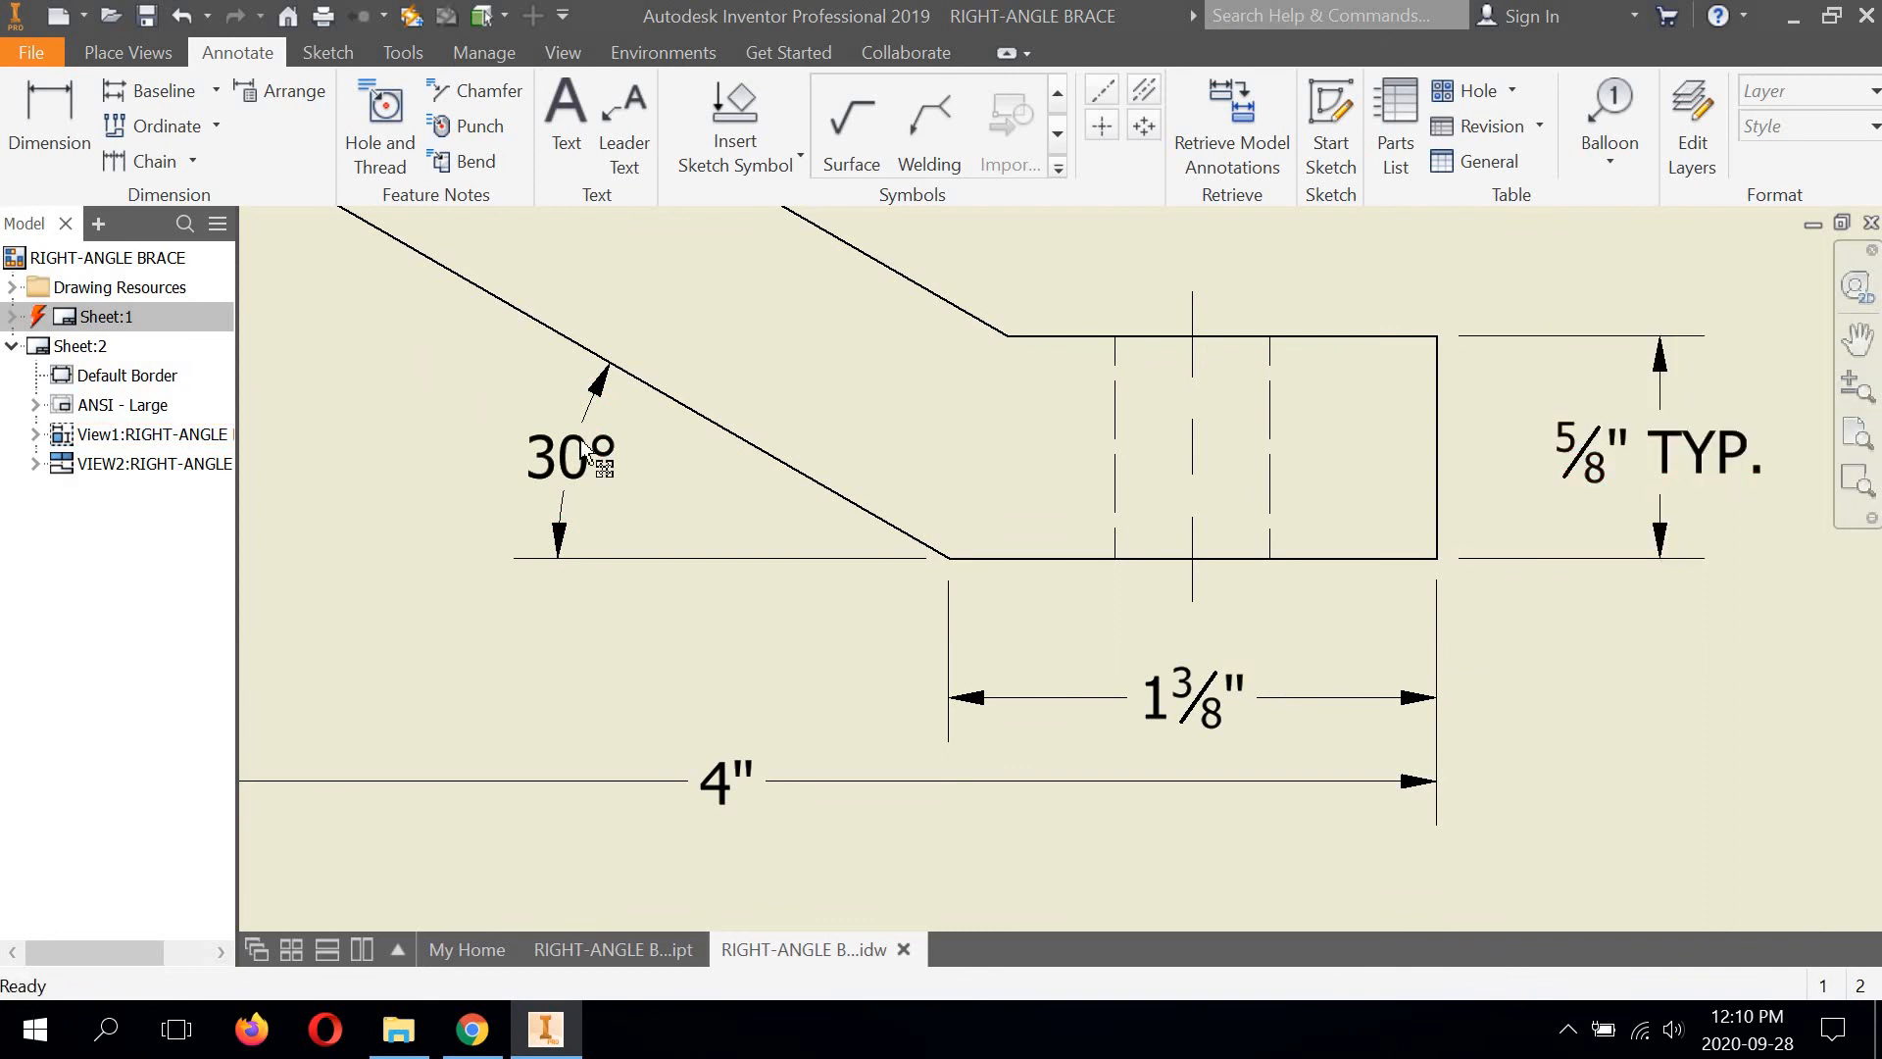
Review the front view's angle dimension and the full sheet layout for any remaining annotation errors
scroll(990, 642, "down", 3)
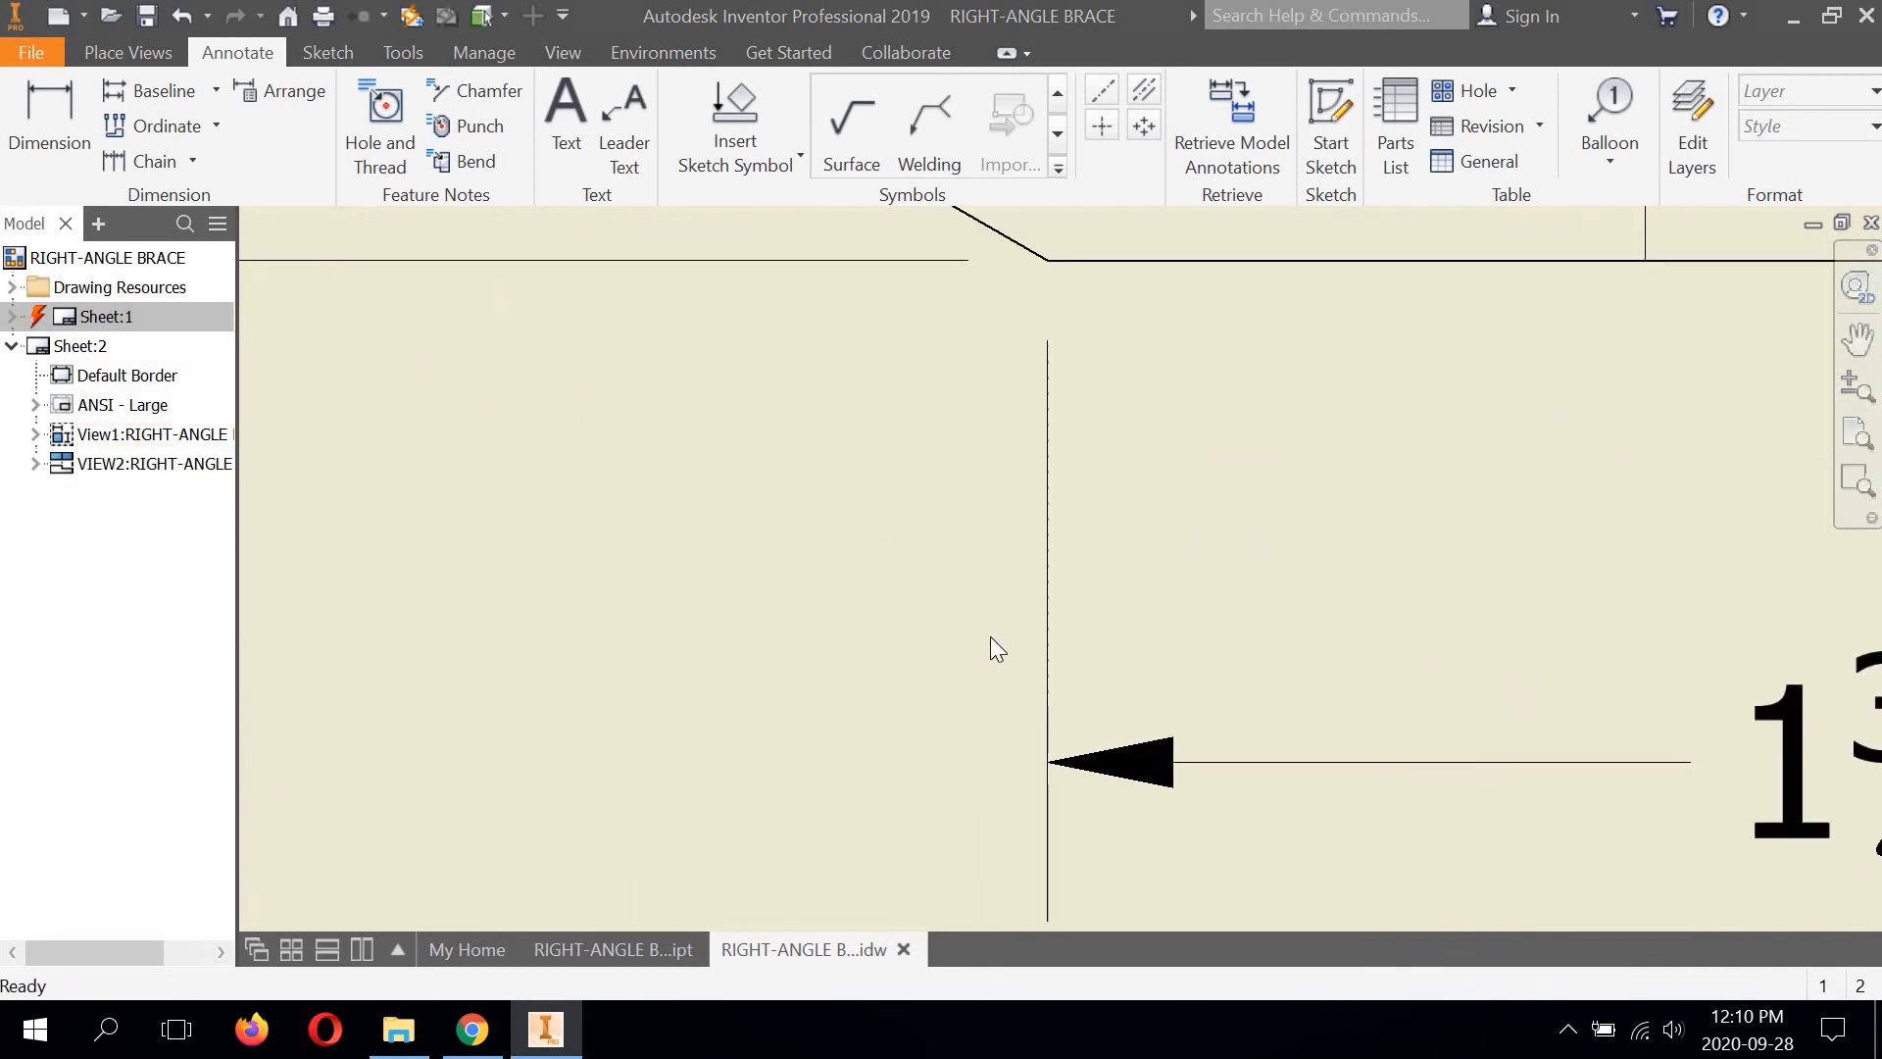
scroll(996, 639, "up", 5)
scroll(985, 619, "up", 3)
mouse_move(882, 571)
middle_mouse_down()
mouse_move(823, 680)
mouse_move(853, 711)
middle_mouse_up()
scroll(870, 644, "up", 3)
scroll(872, 644, "down", 3)
scroll(873, 644, "up", 3)
middle_click_drag(870, 632, 888, 549)
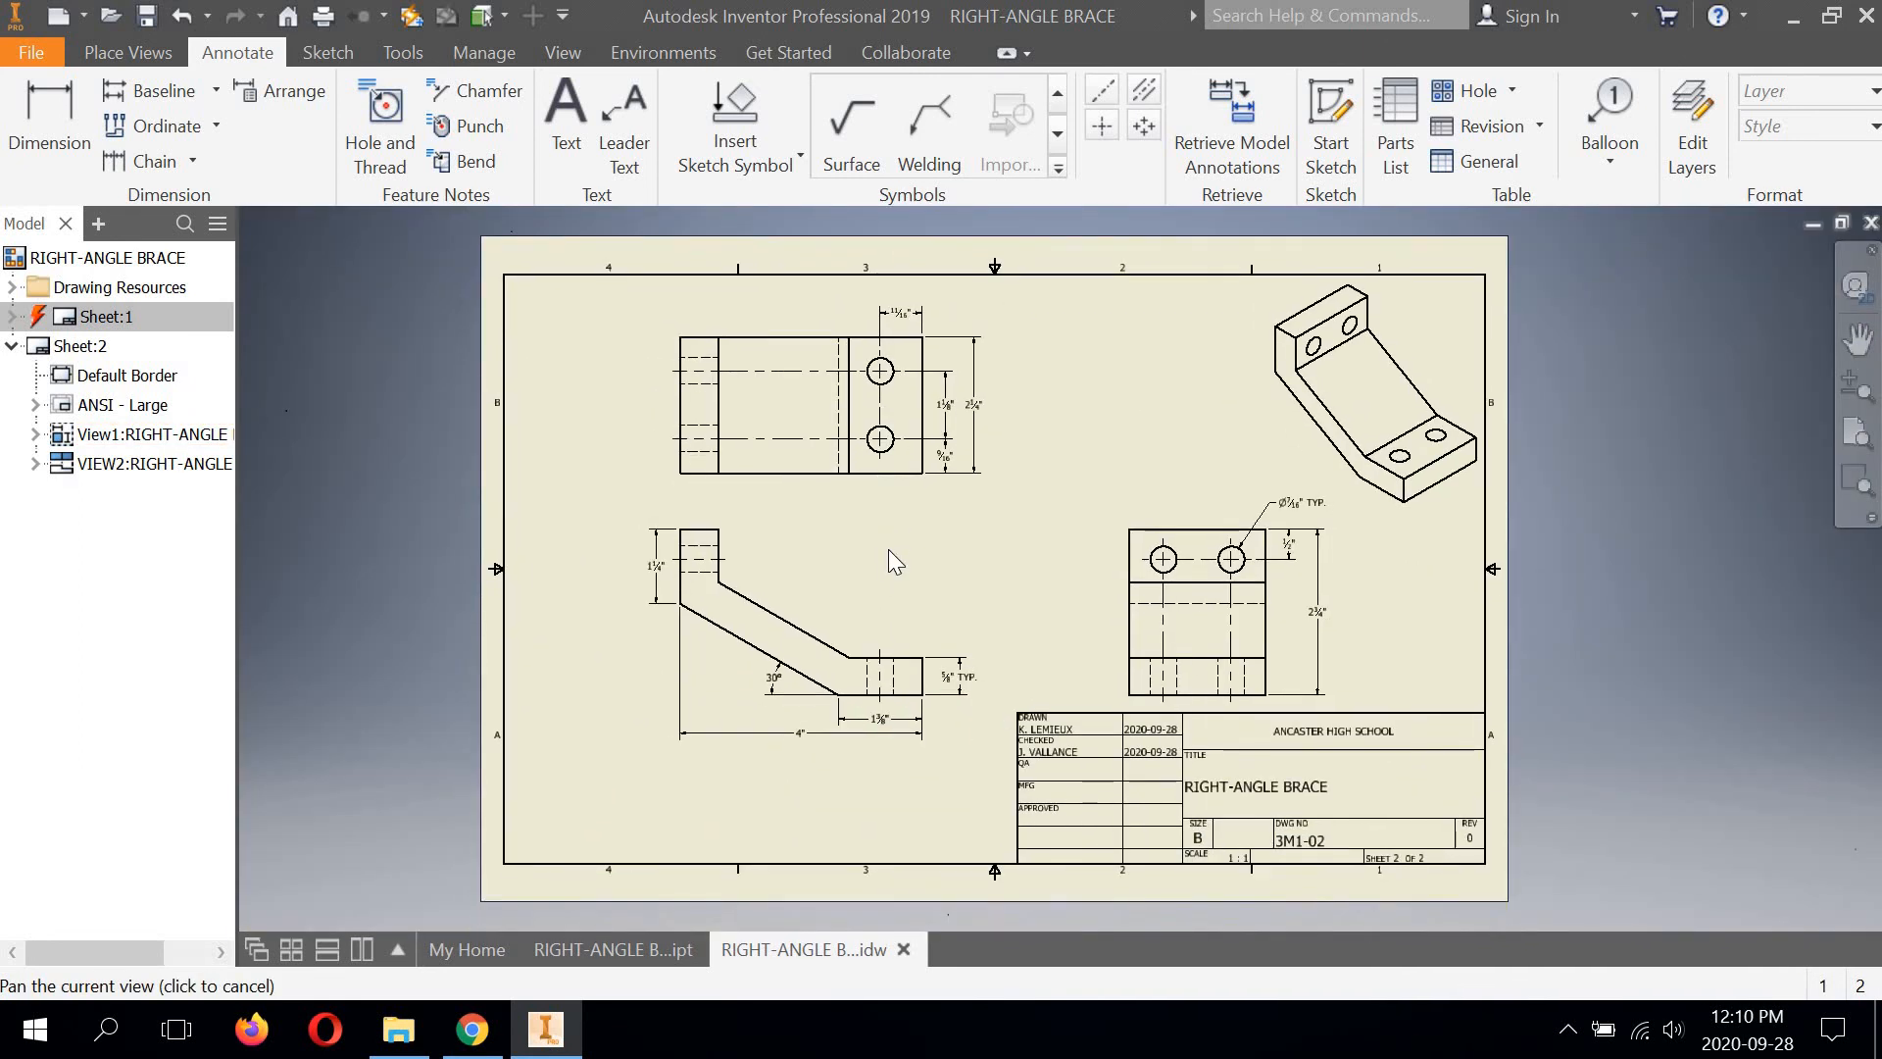
scroll(885, 562, "down", 4)
scroll(886, 562, "up", 4)
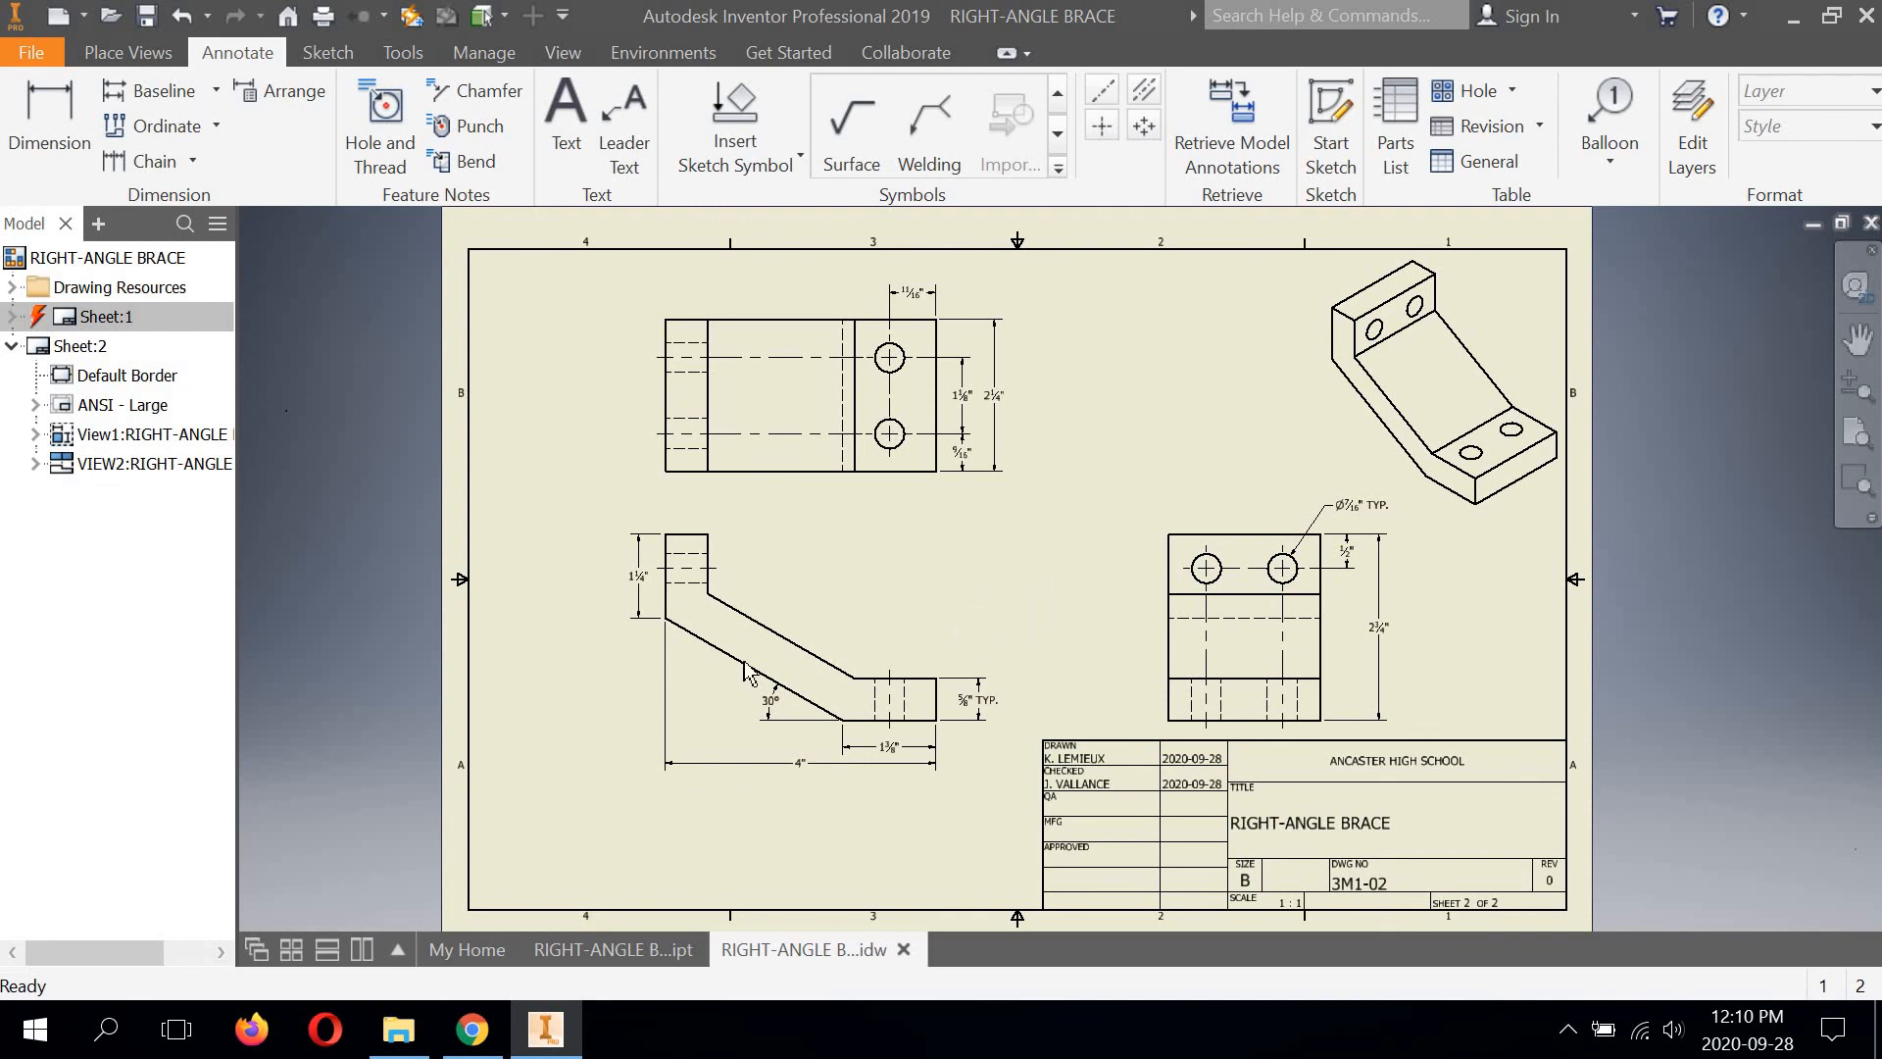
Save a copy of the drawing in PDF format as RIGHT-ANGLE BRACE.pdf in the TDJ3M Basic Solid Modelling Lessons folder
left_click(29, 52)
mouse_move(118, 370)
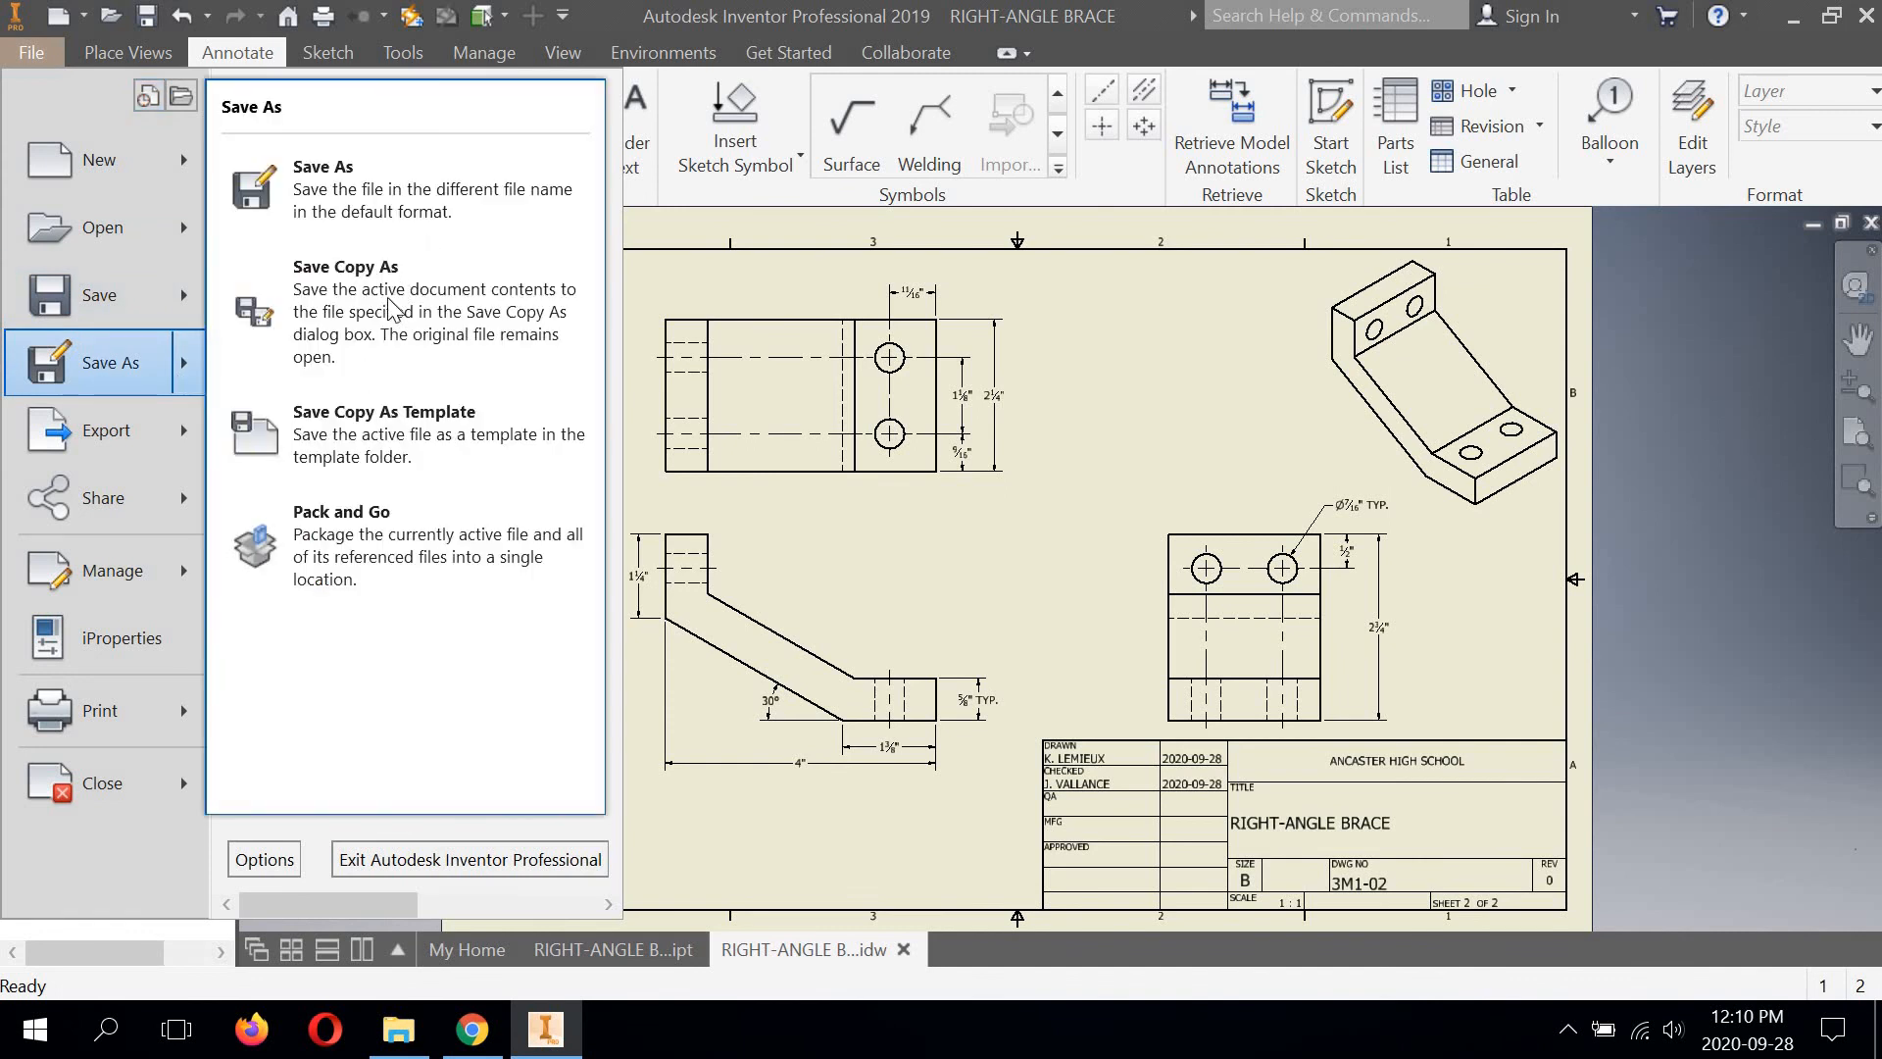
left_click(381, 303)
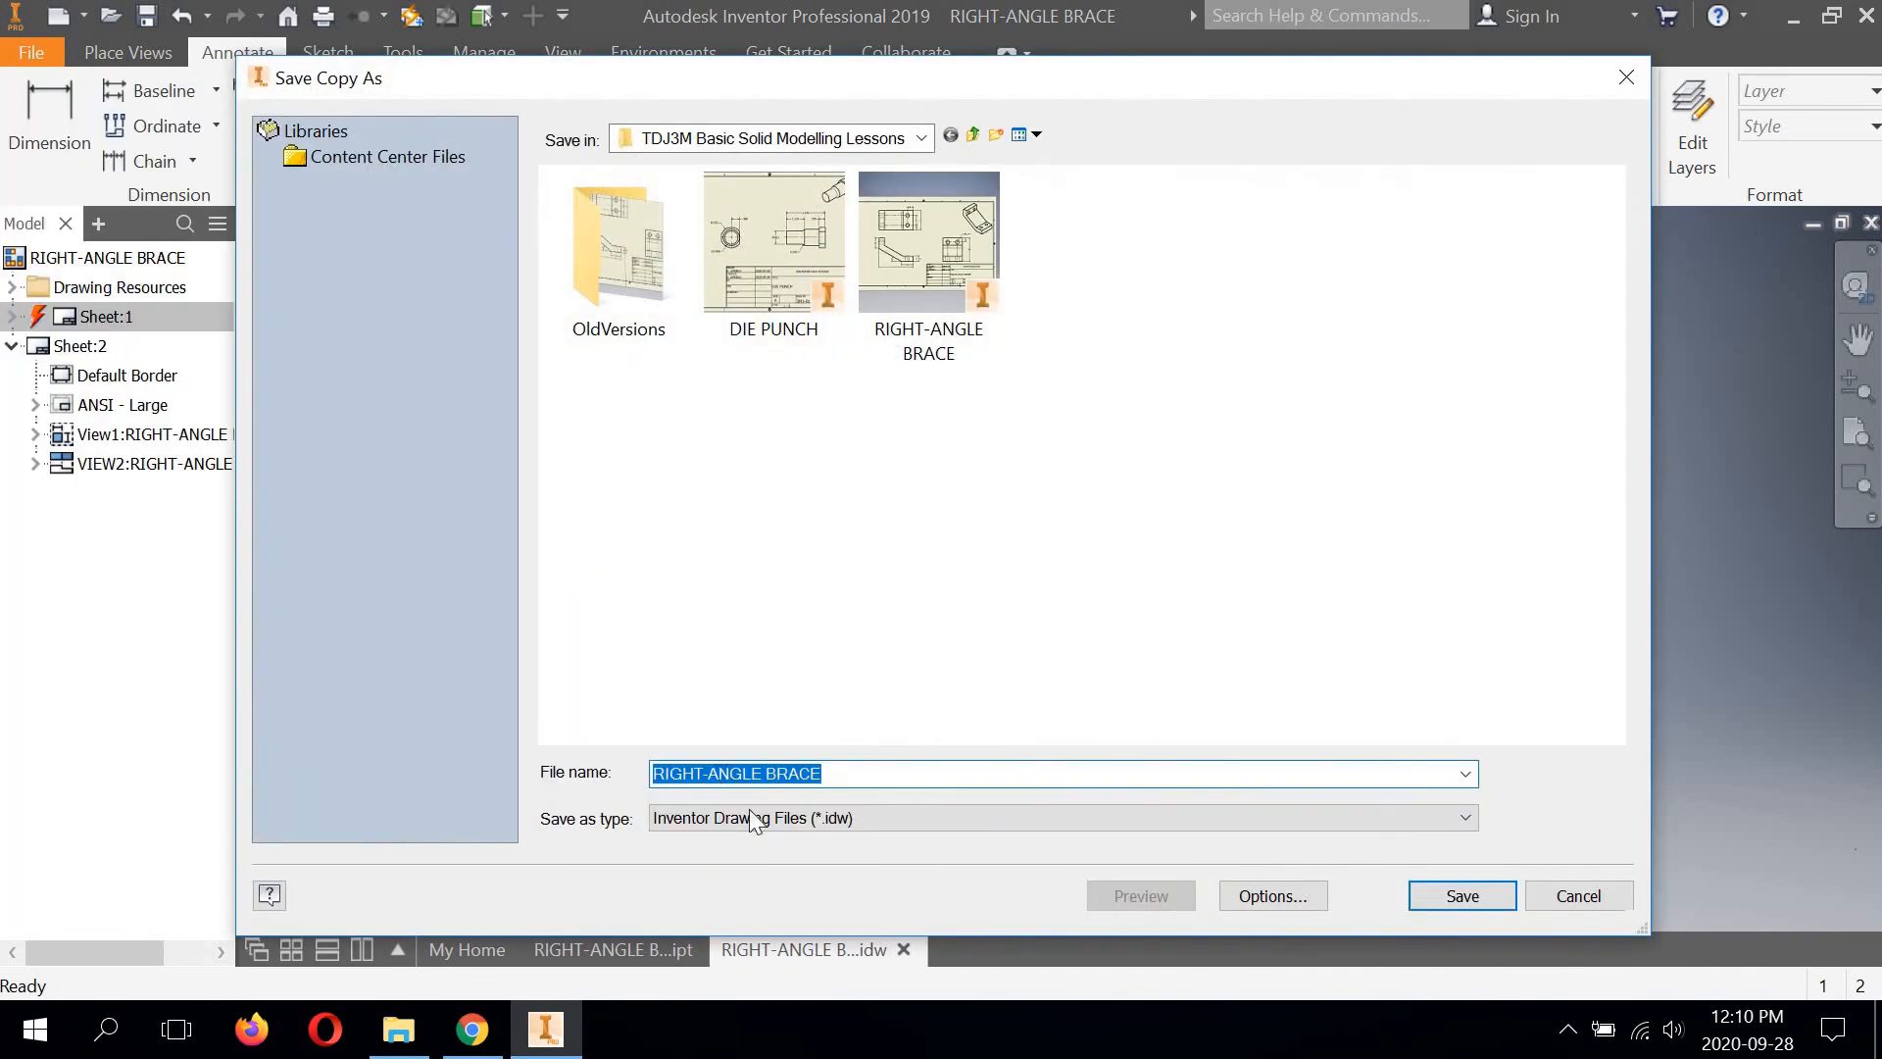
left_click(874, 818)
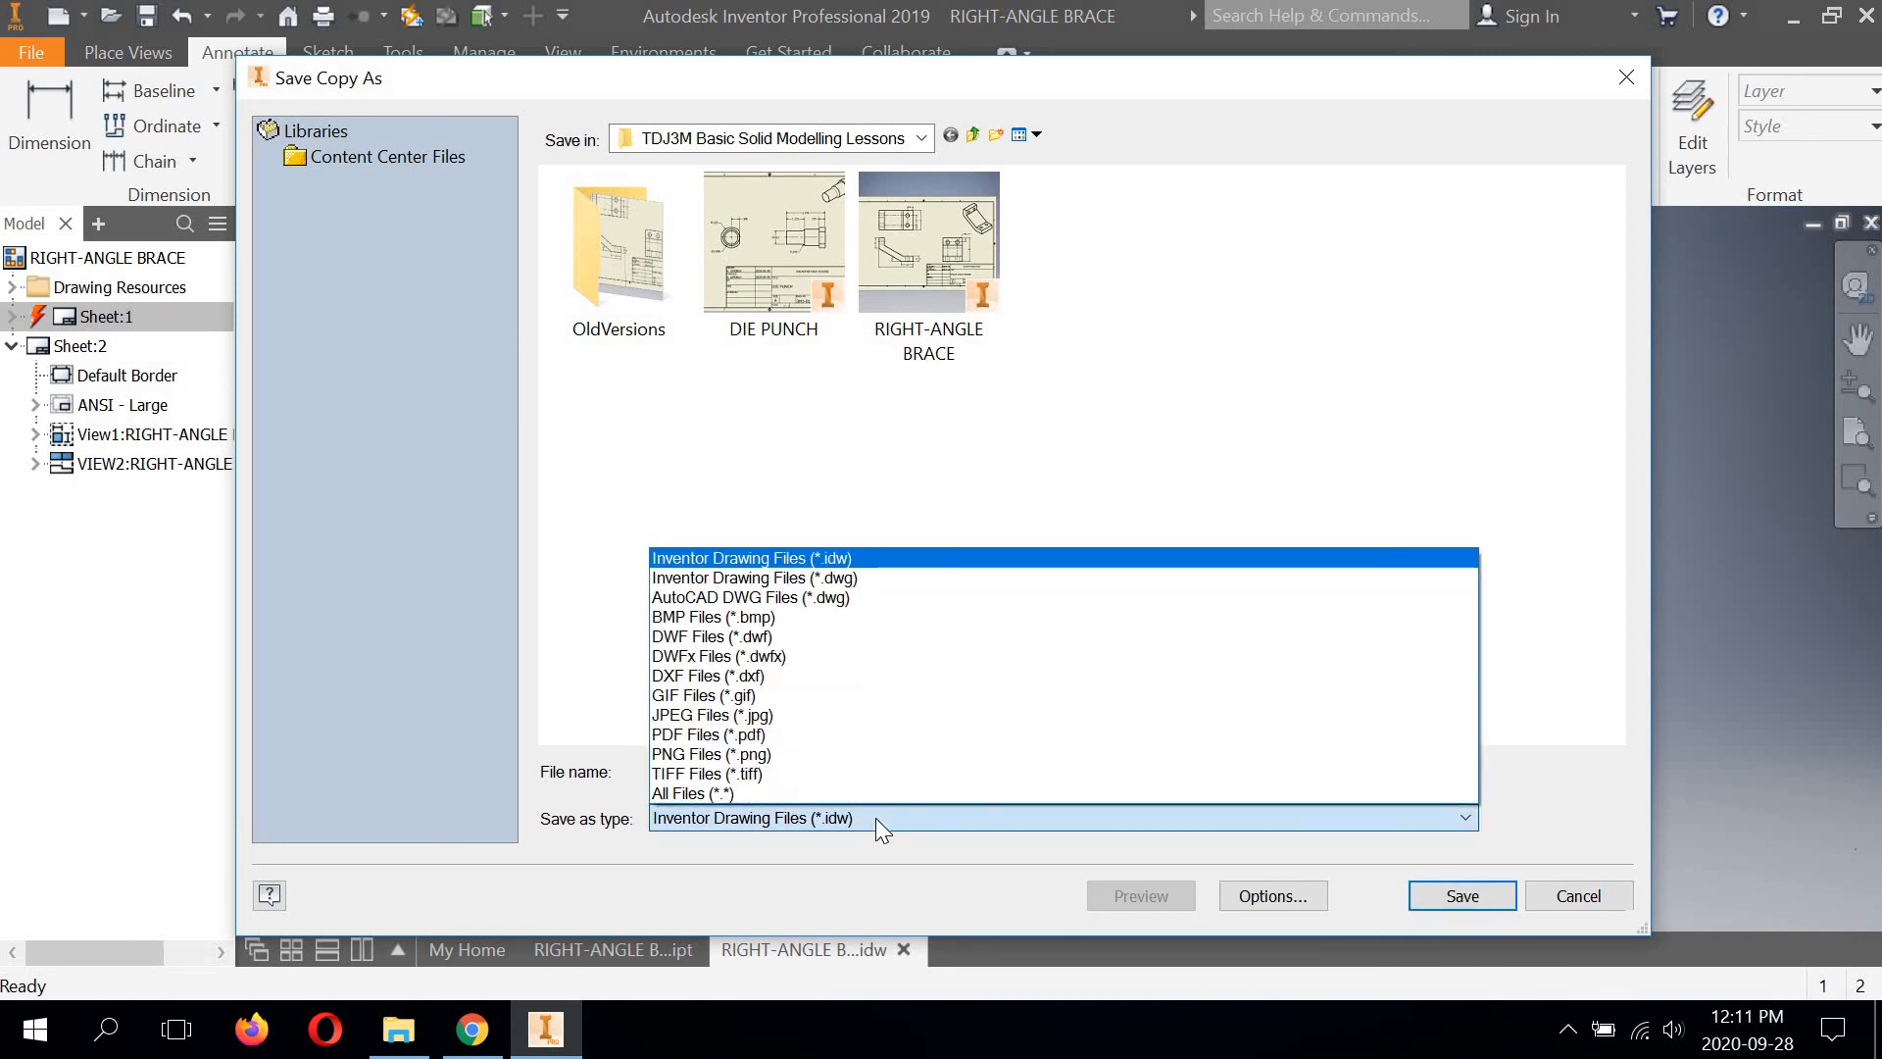
left_click(686, 736)
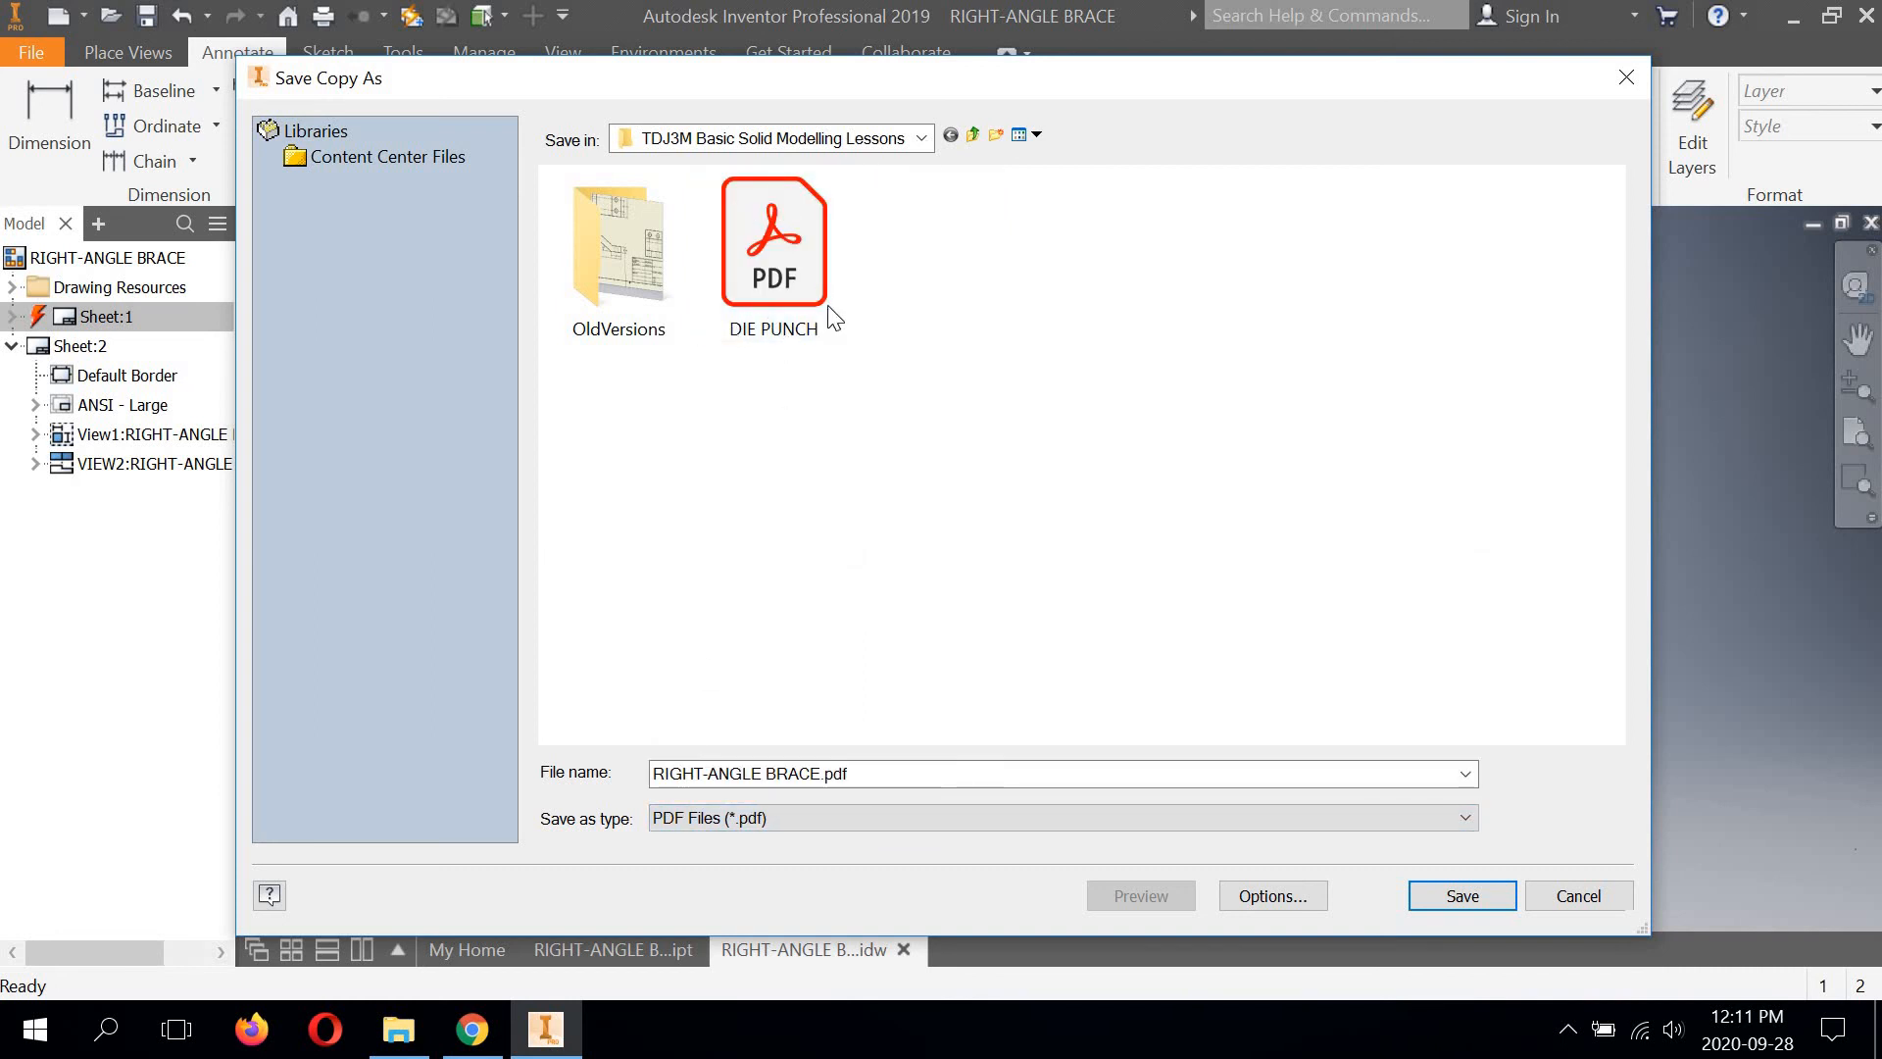
left_click(1437, 894)
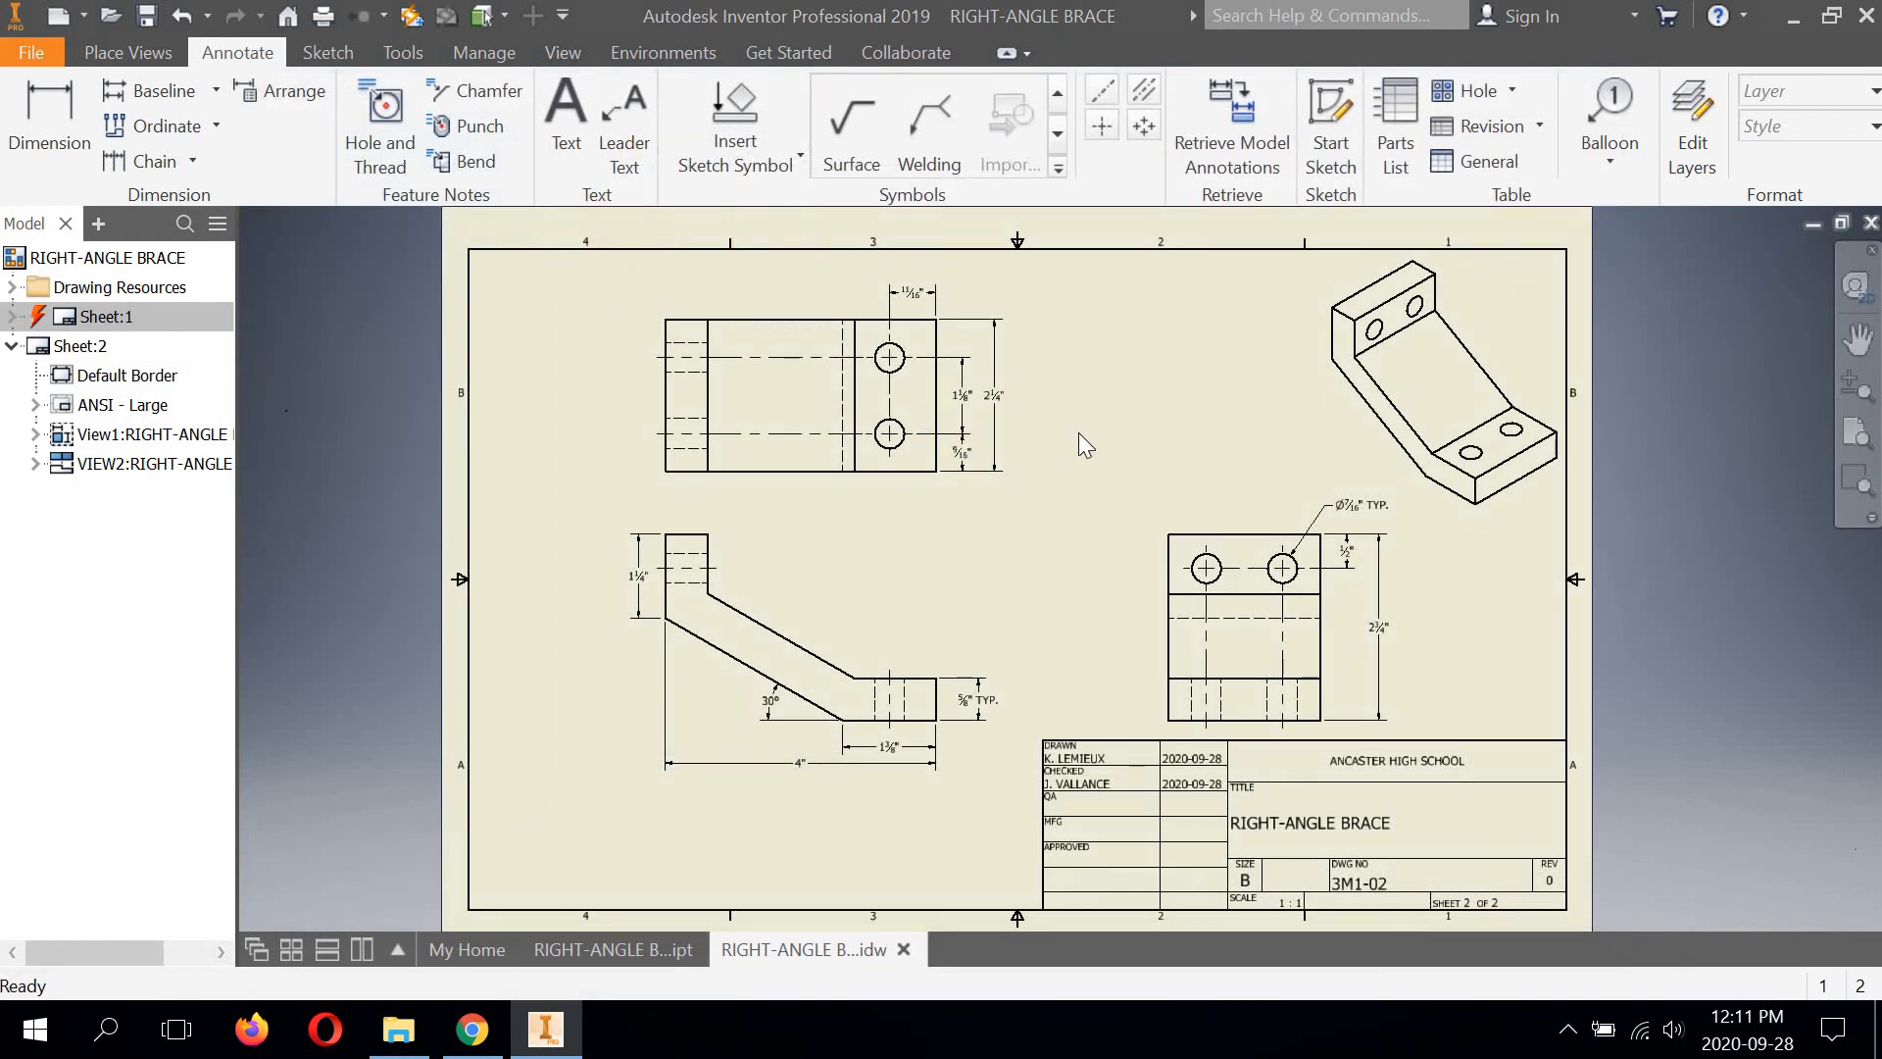